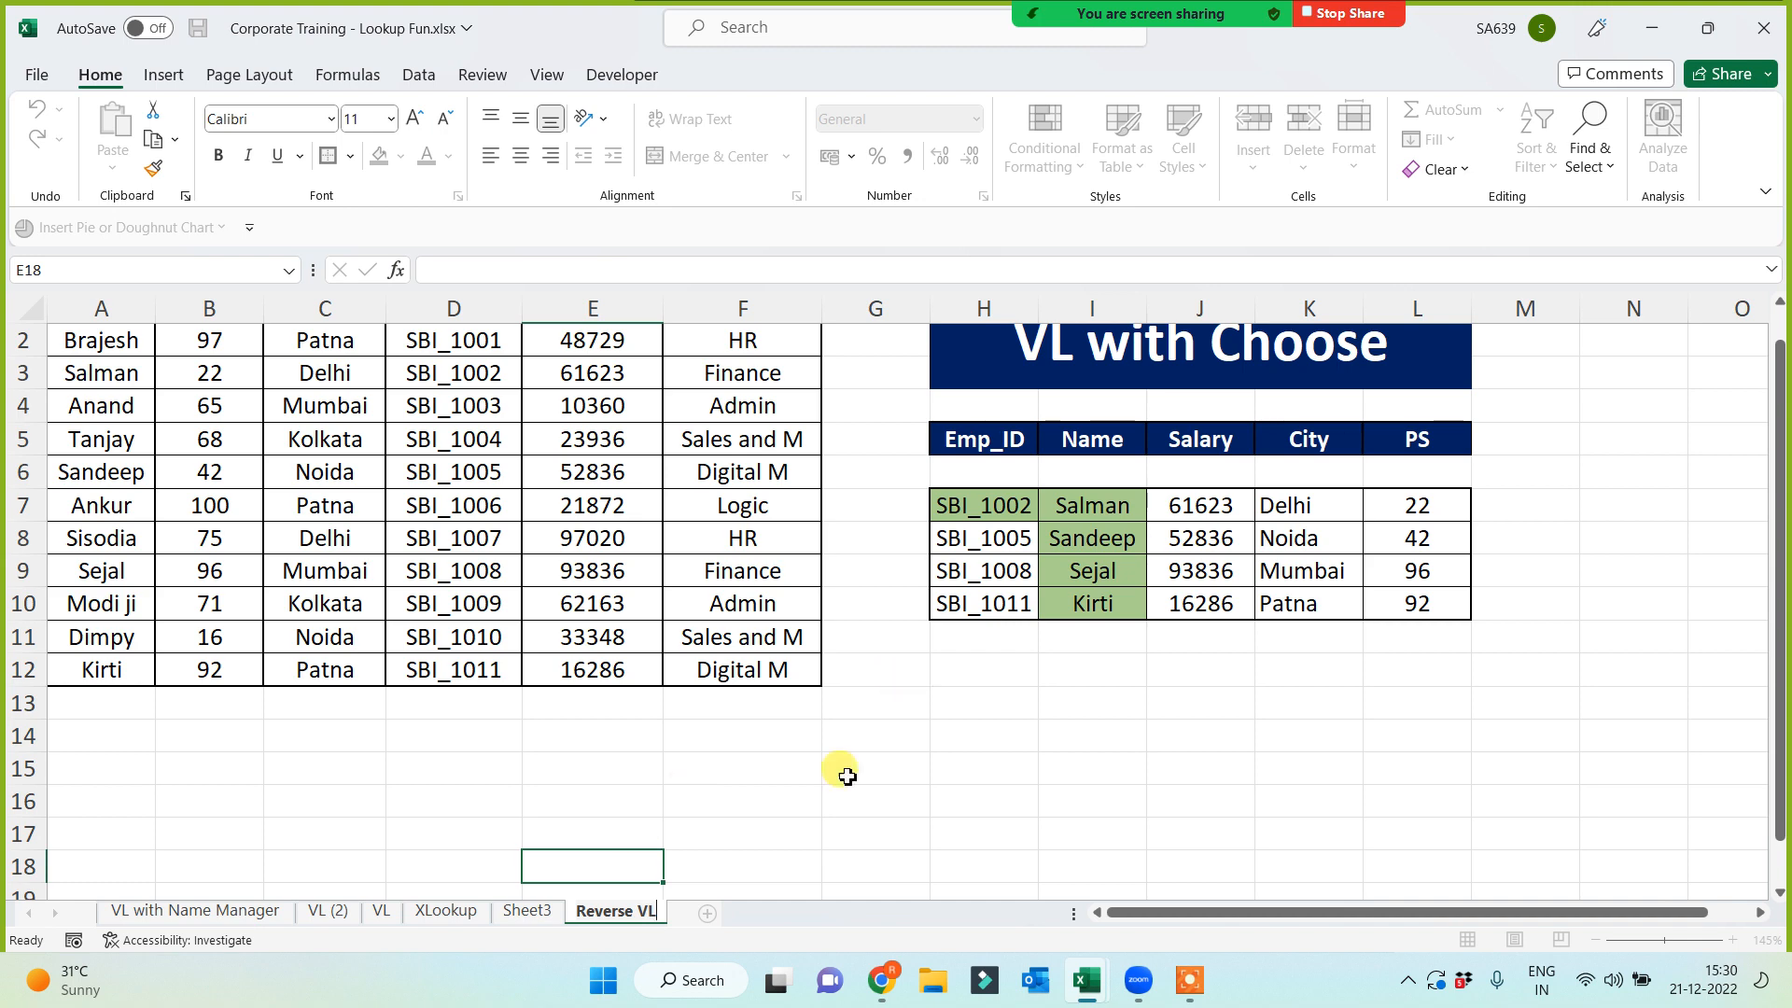
Finish naming the sheet Reverse VL and clear the Name, Salary, City and PS results in I7:L10
click(850, 770)
scroll(873, 757, up, 1)
click(1054, 364)
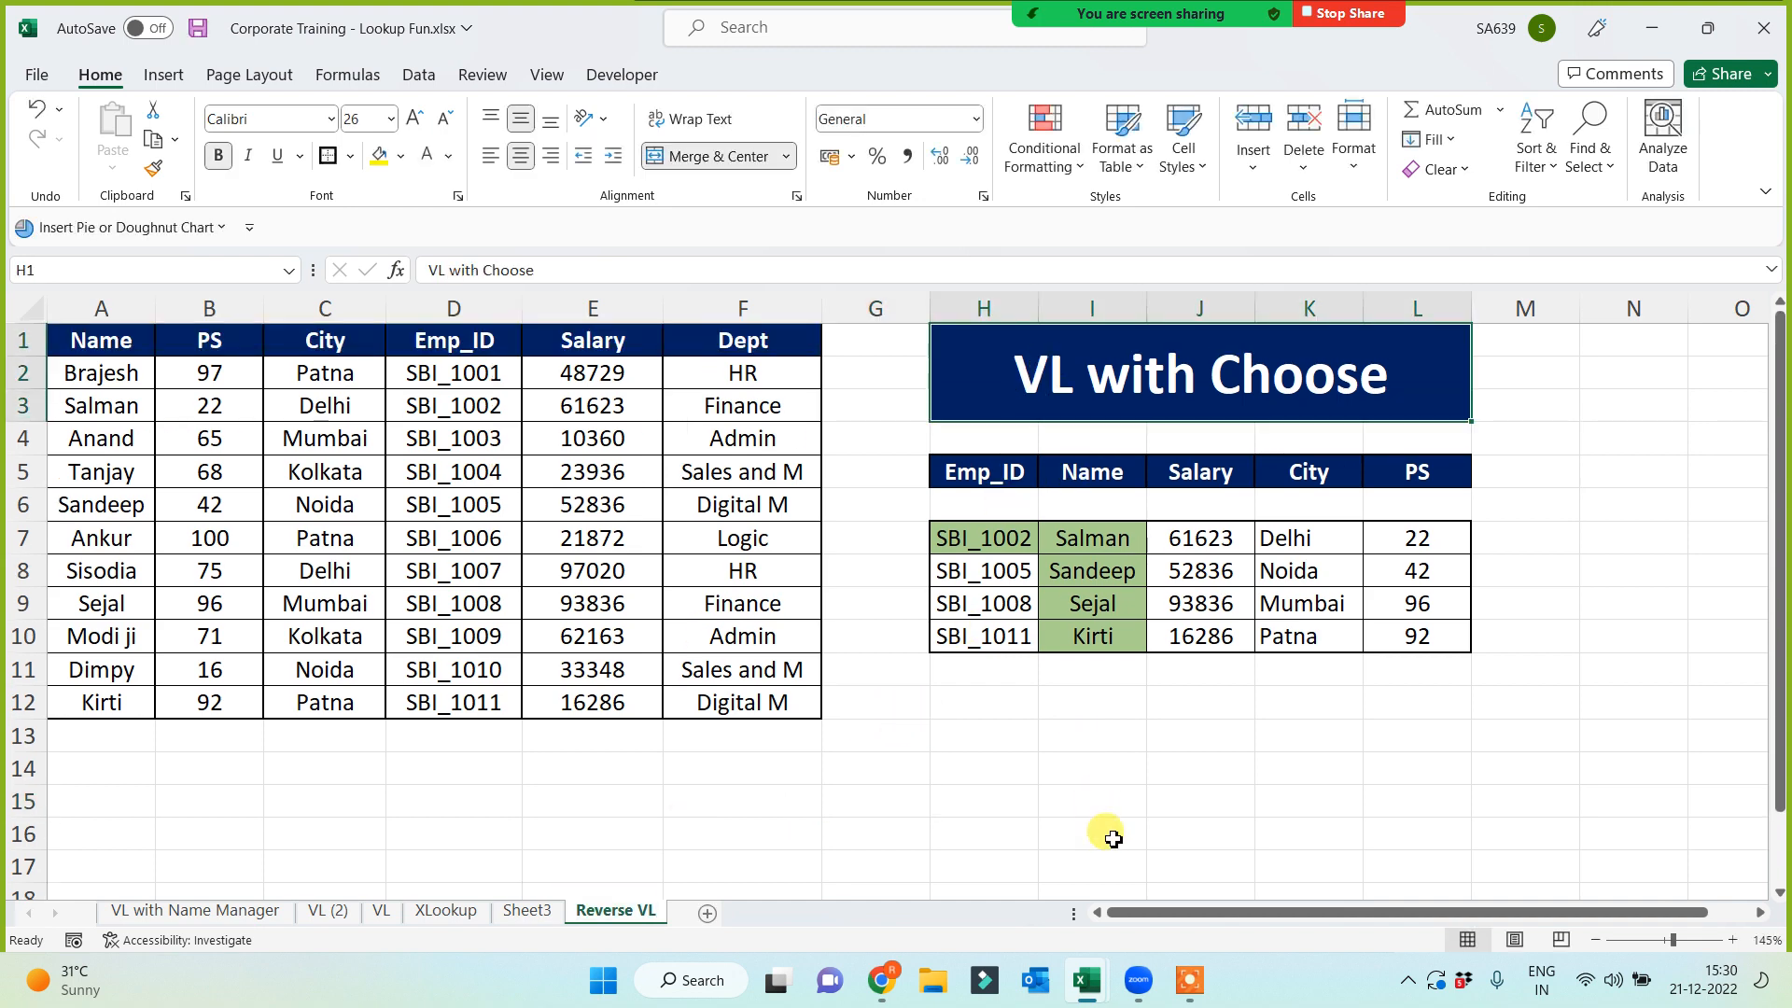
scroll(1218, 799, up, 1)
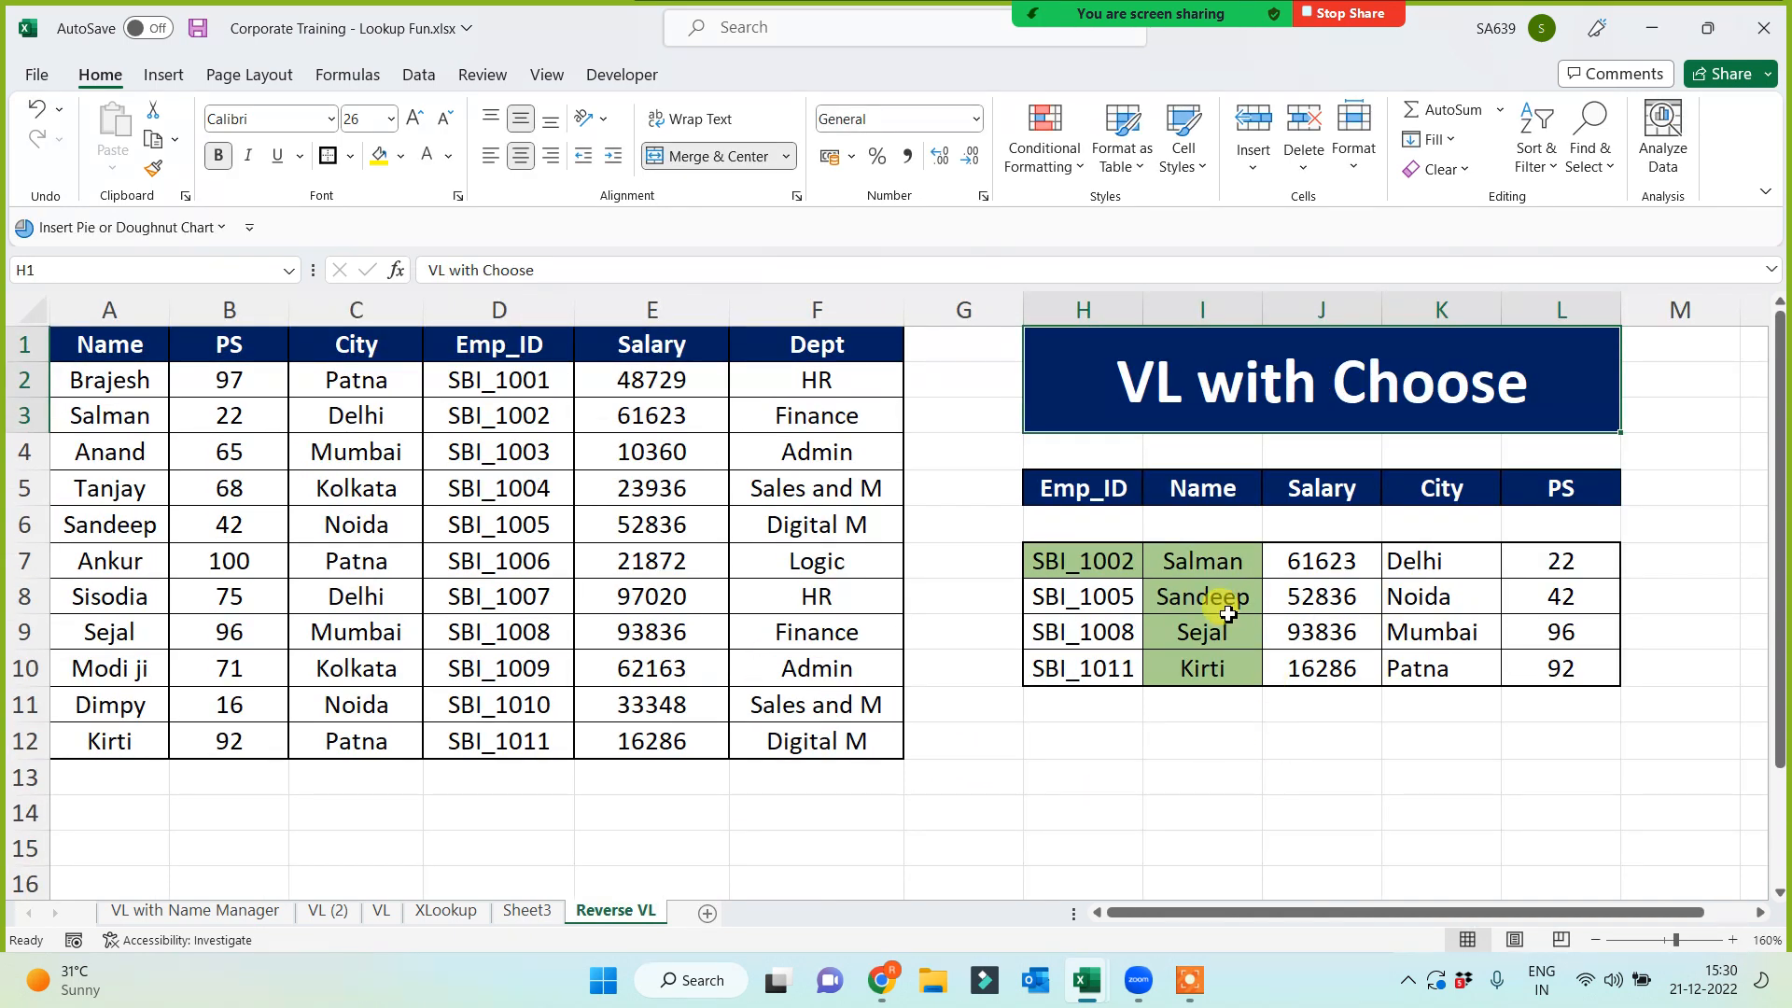
drag(1213, 565, 1570, 664)
key(Delete)
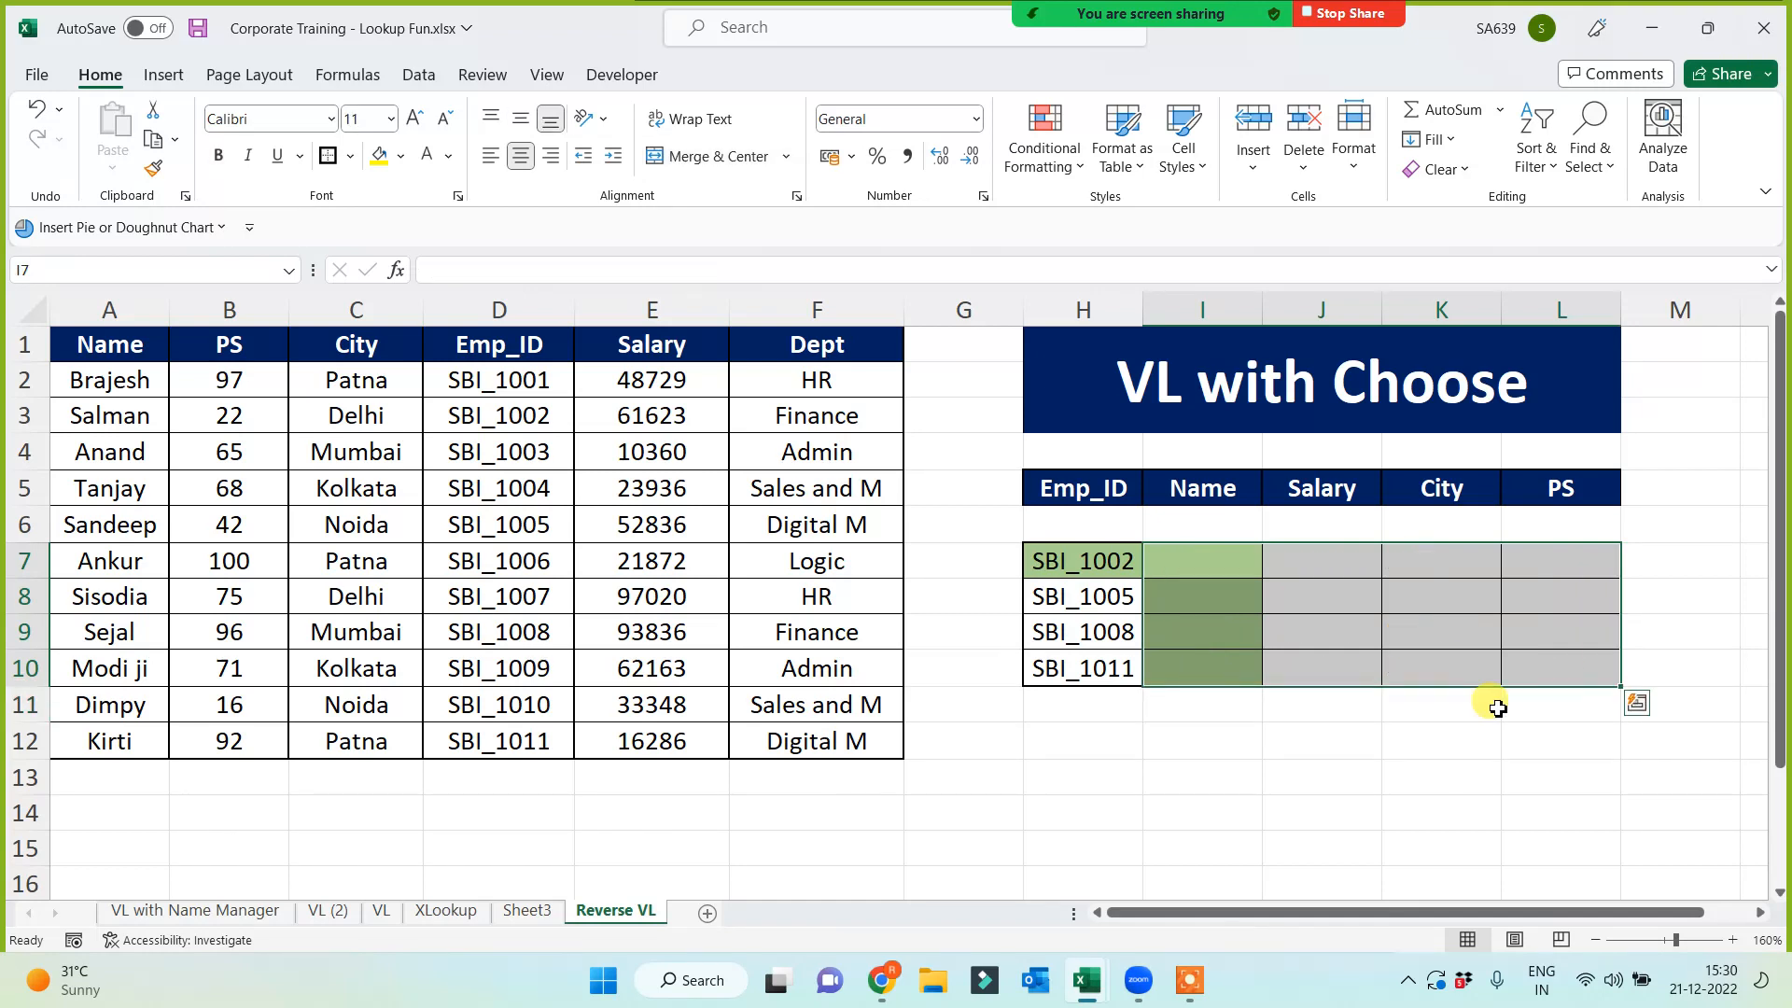
click(1250, 765)
click(1182, 548)
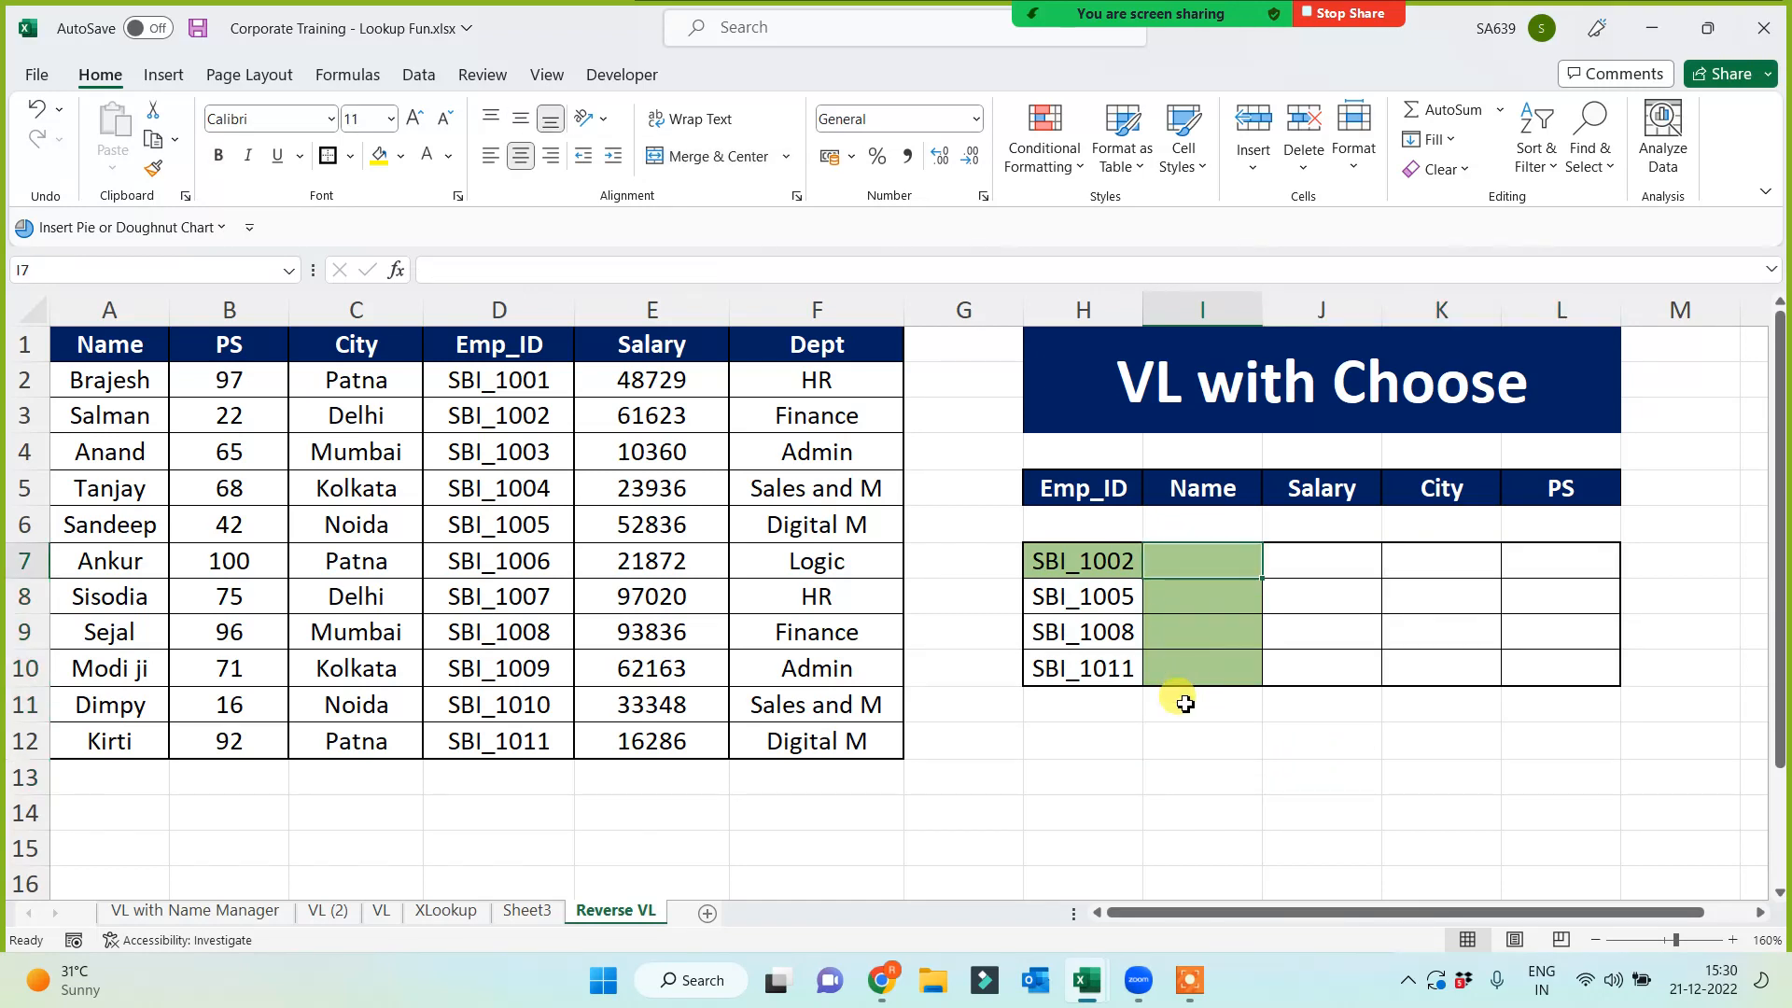
text(=vl)
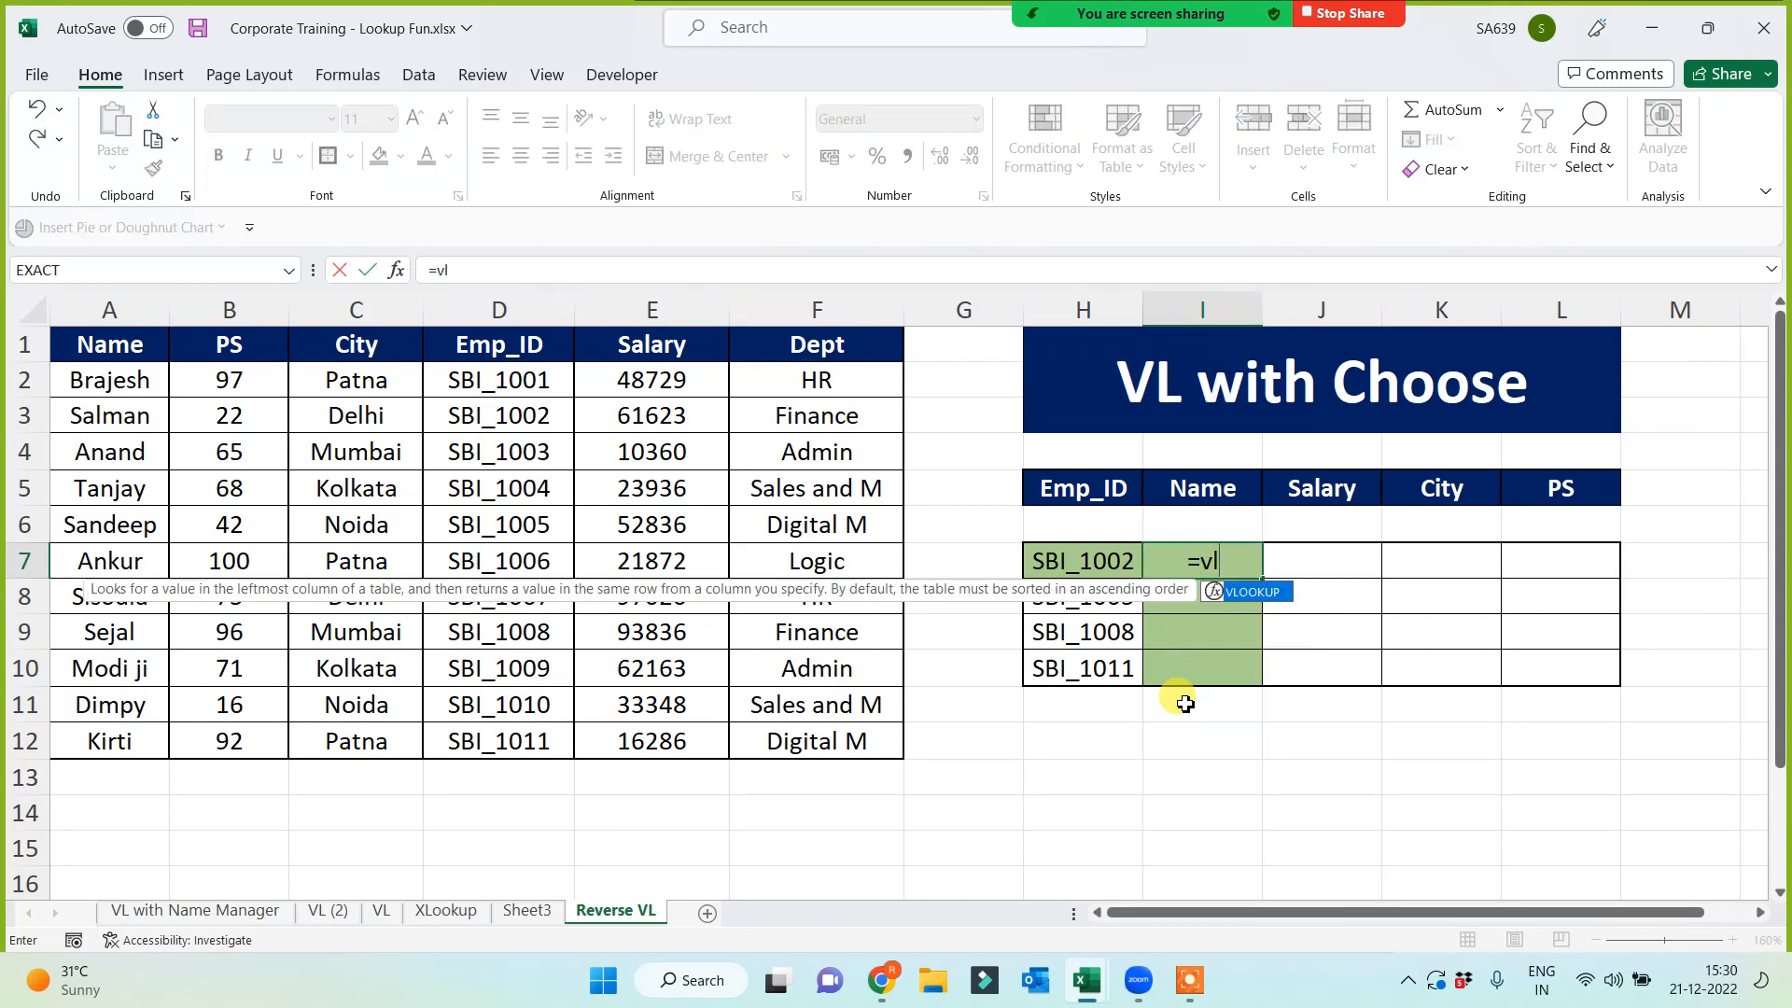
key(Tab)
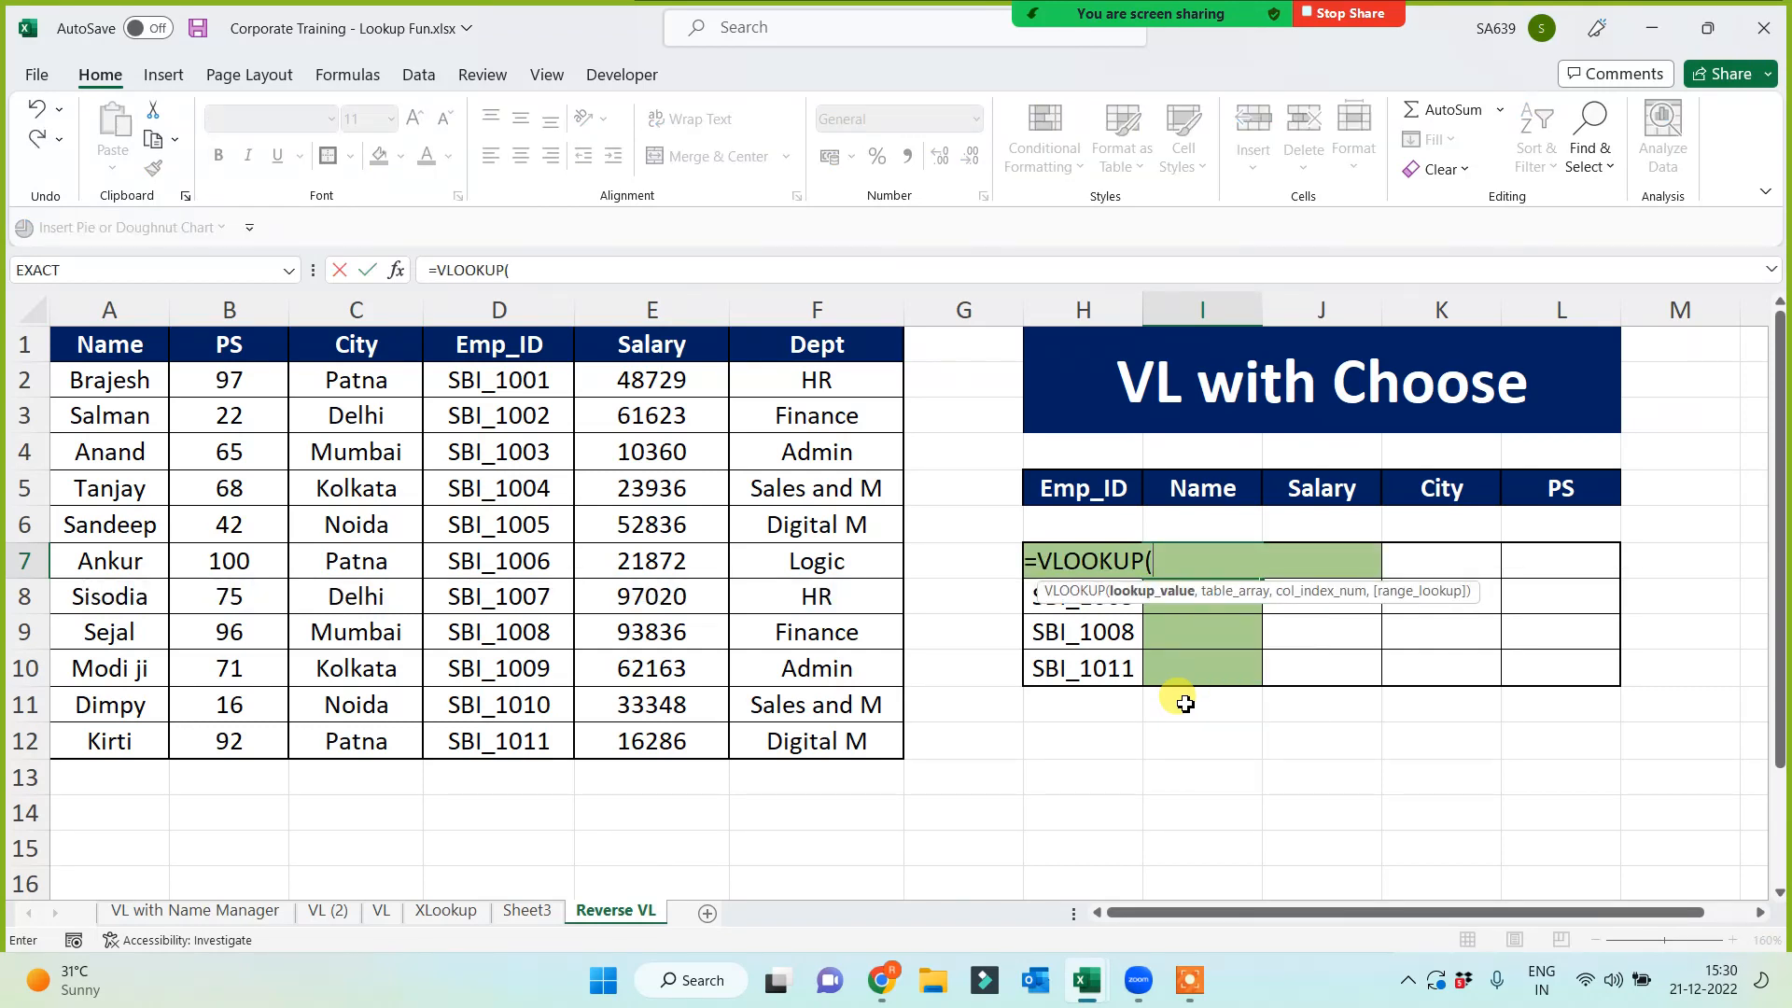
key(Escape)
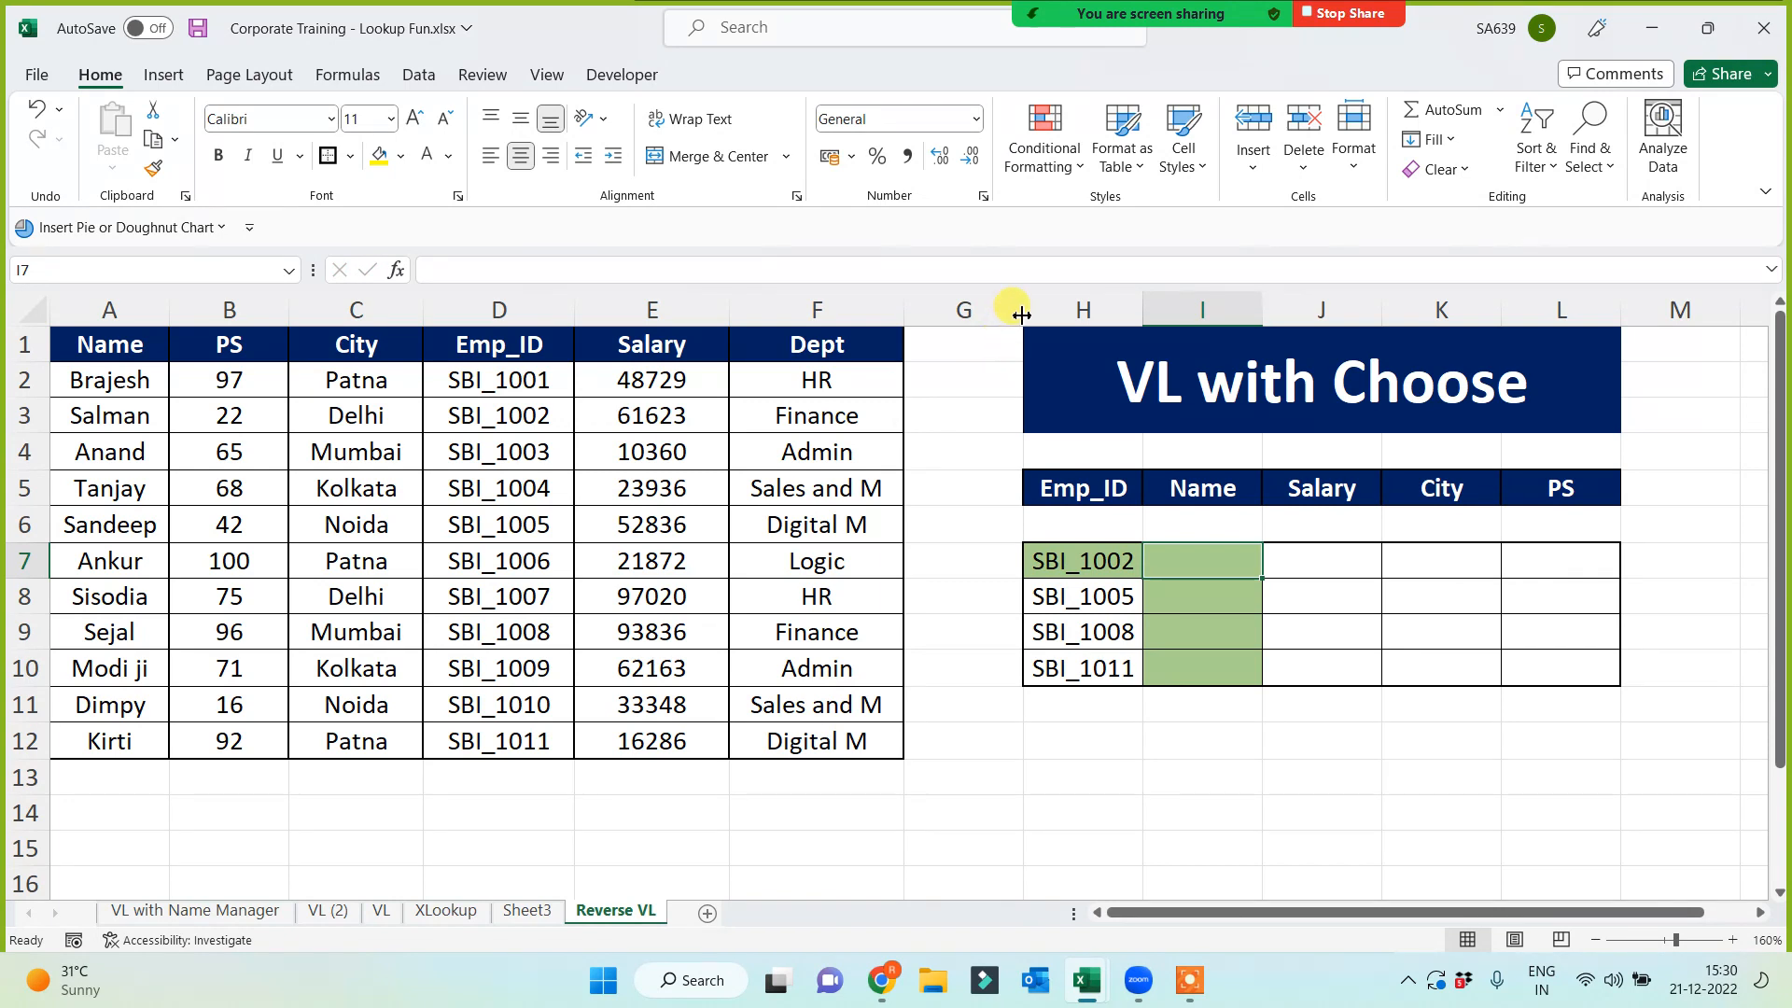
Narrow column G, widen the Emp_ID column H to about double, and left-align column H
drag(1022, 316, 958, 318)
drag(1076, 309, 1206, 308)
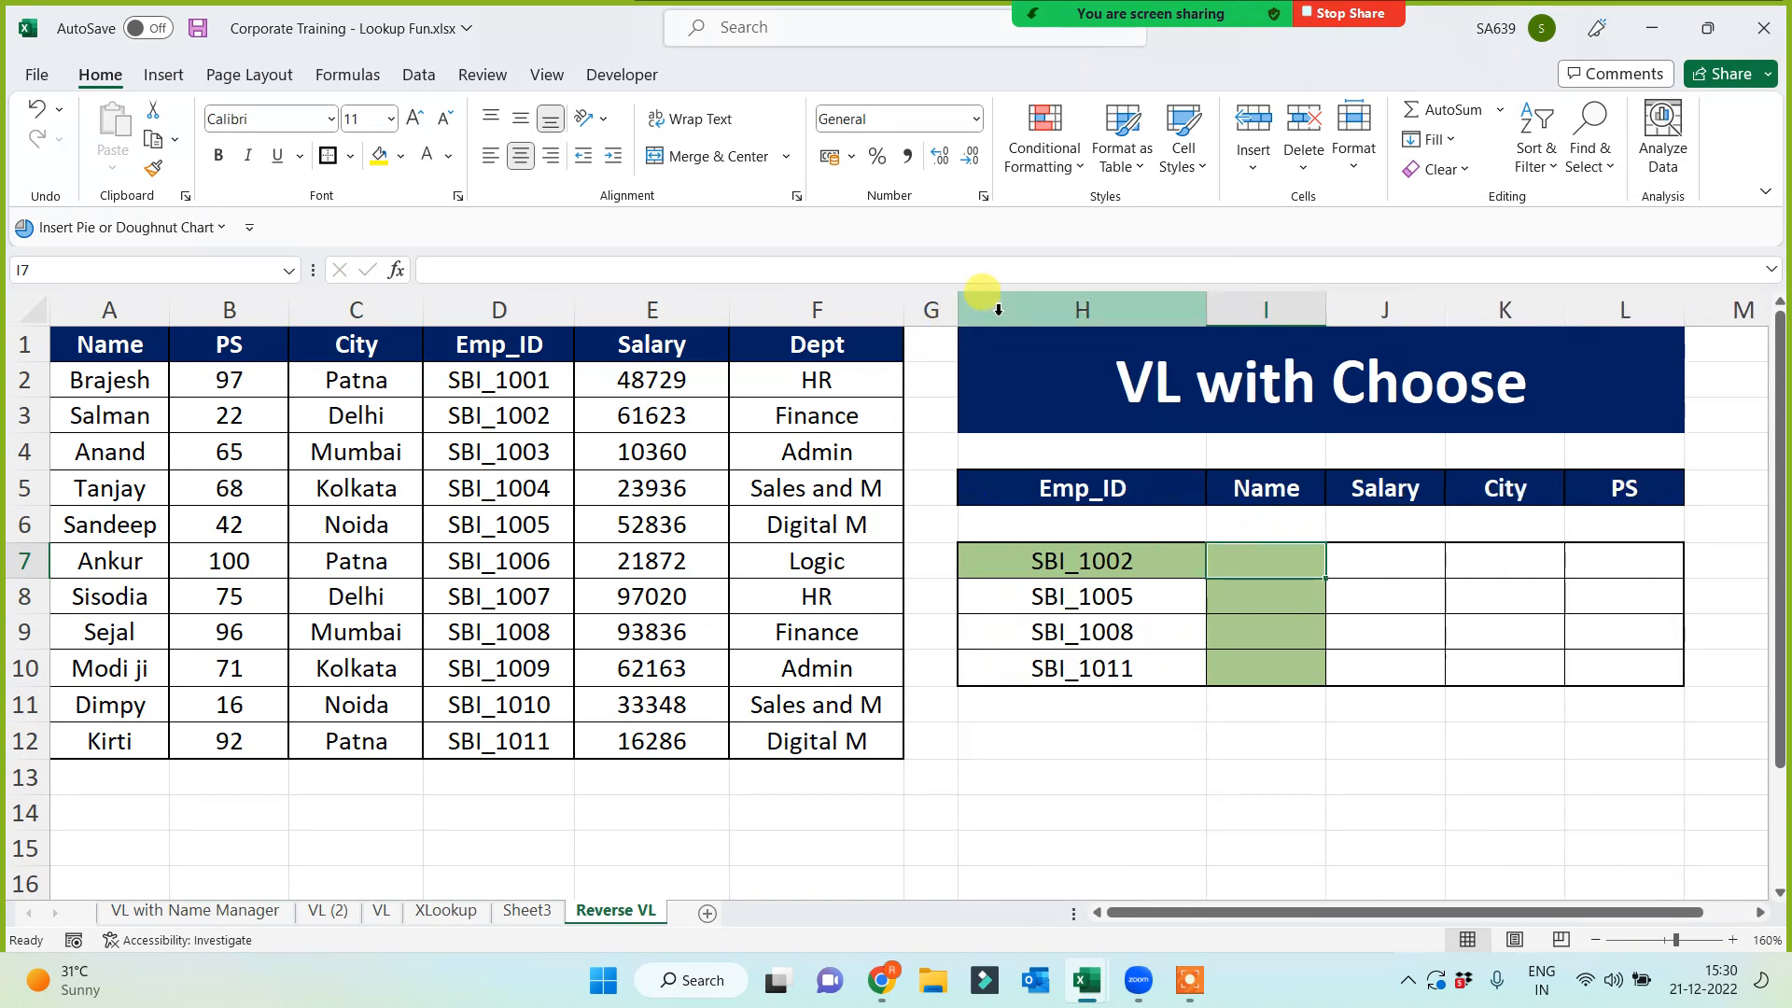
click(994, 308)
click(489, 156)
Start a VLOOKUP formula in I7 with H7 as lookup value and CHOOSE({1,2}, as the table array
click(1234, 563)
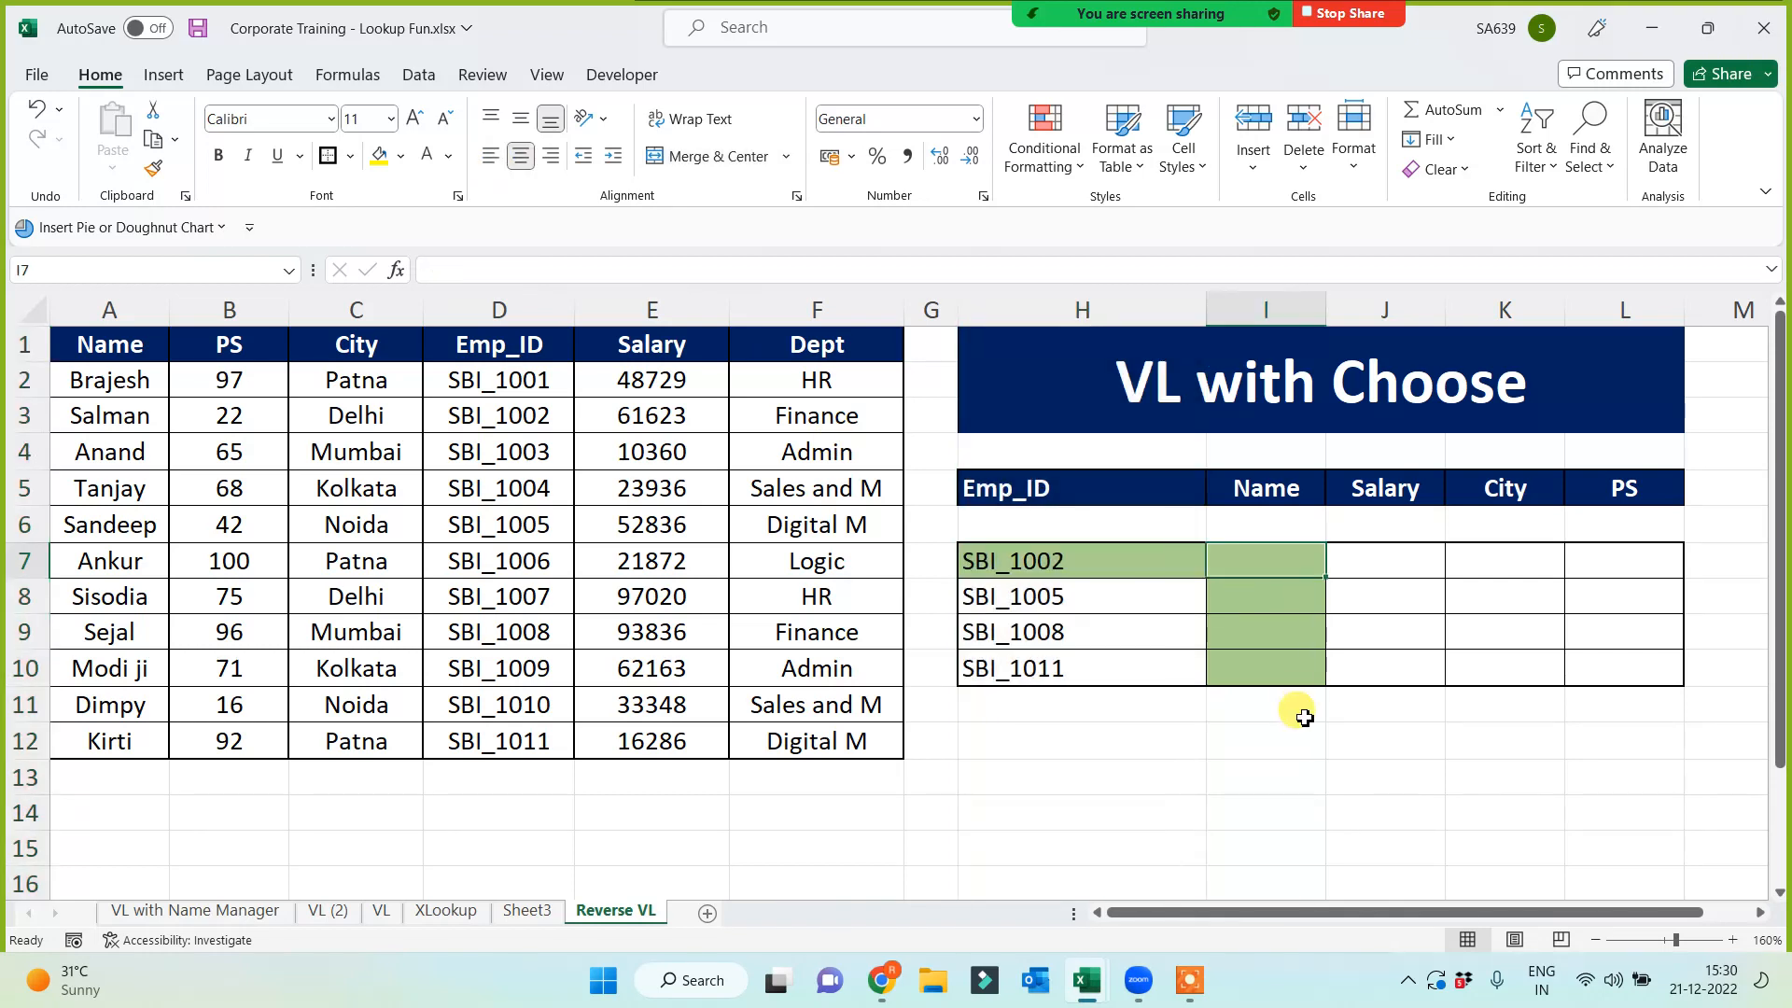
text(=vl)
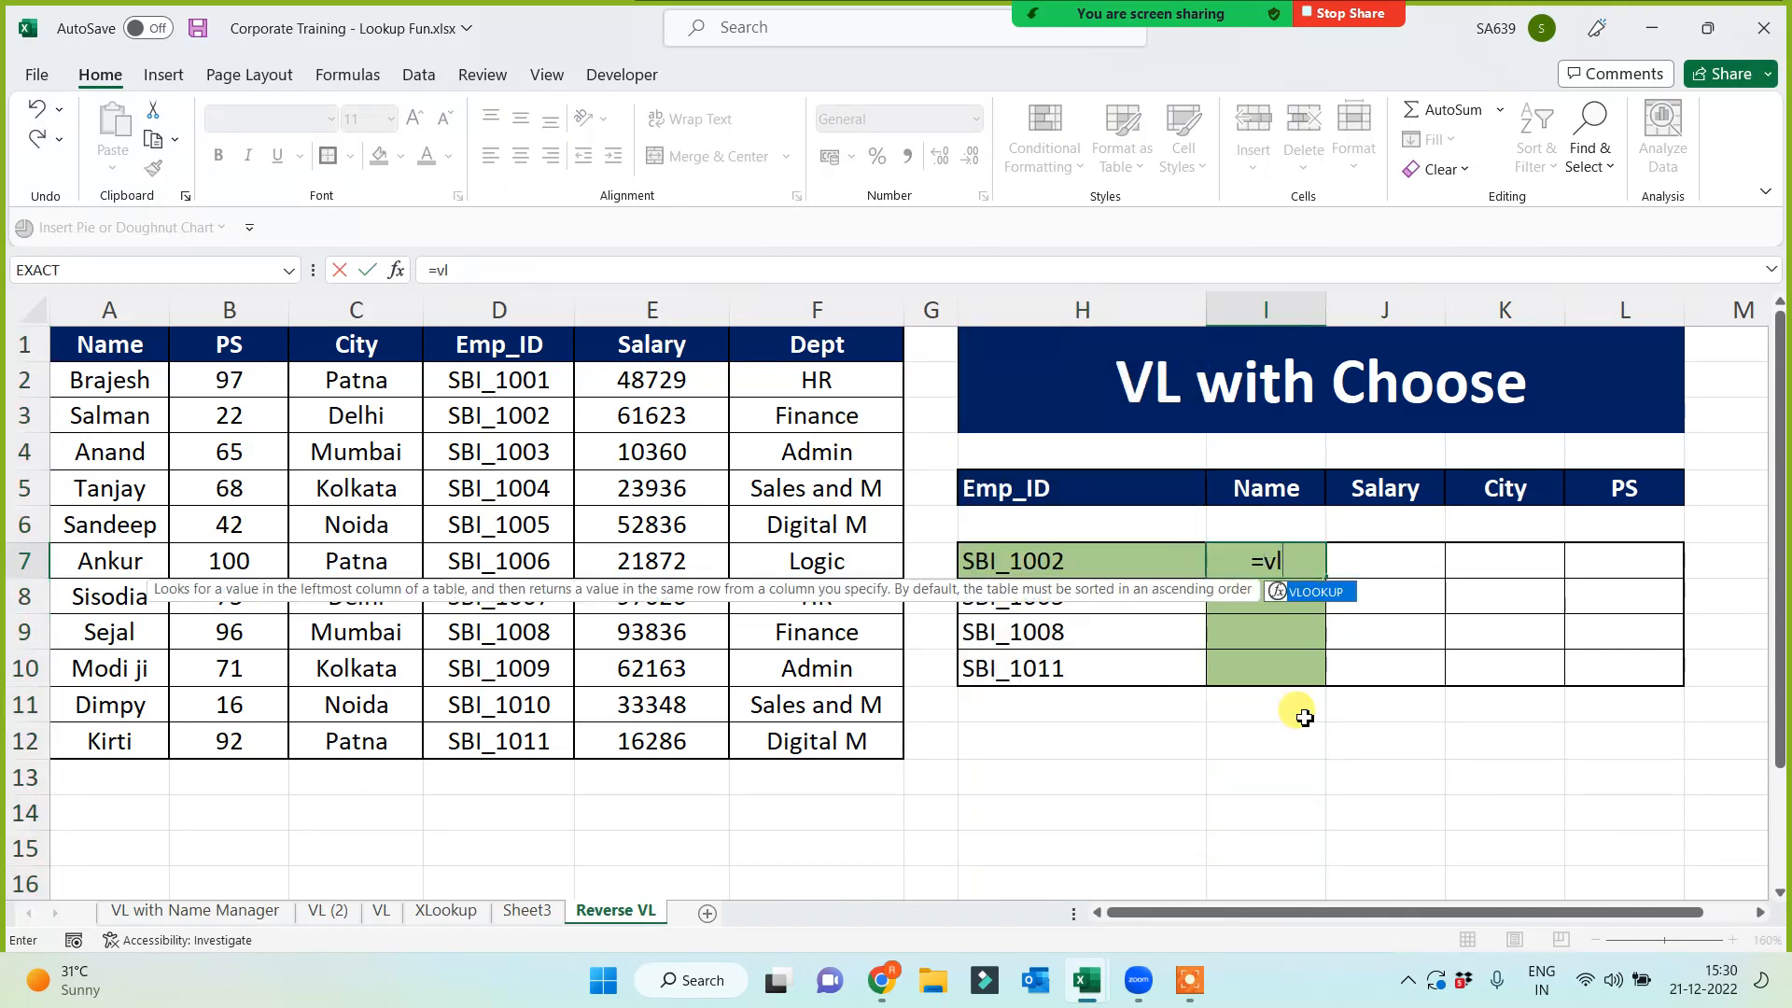
key(Tab)
click(1000, 565)
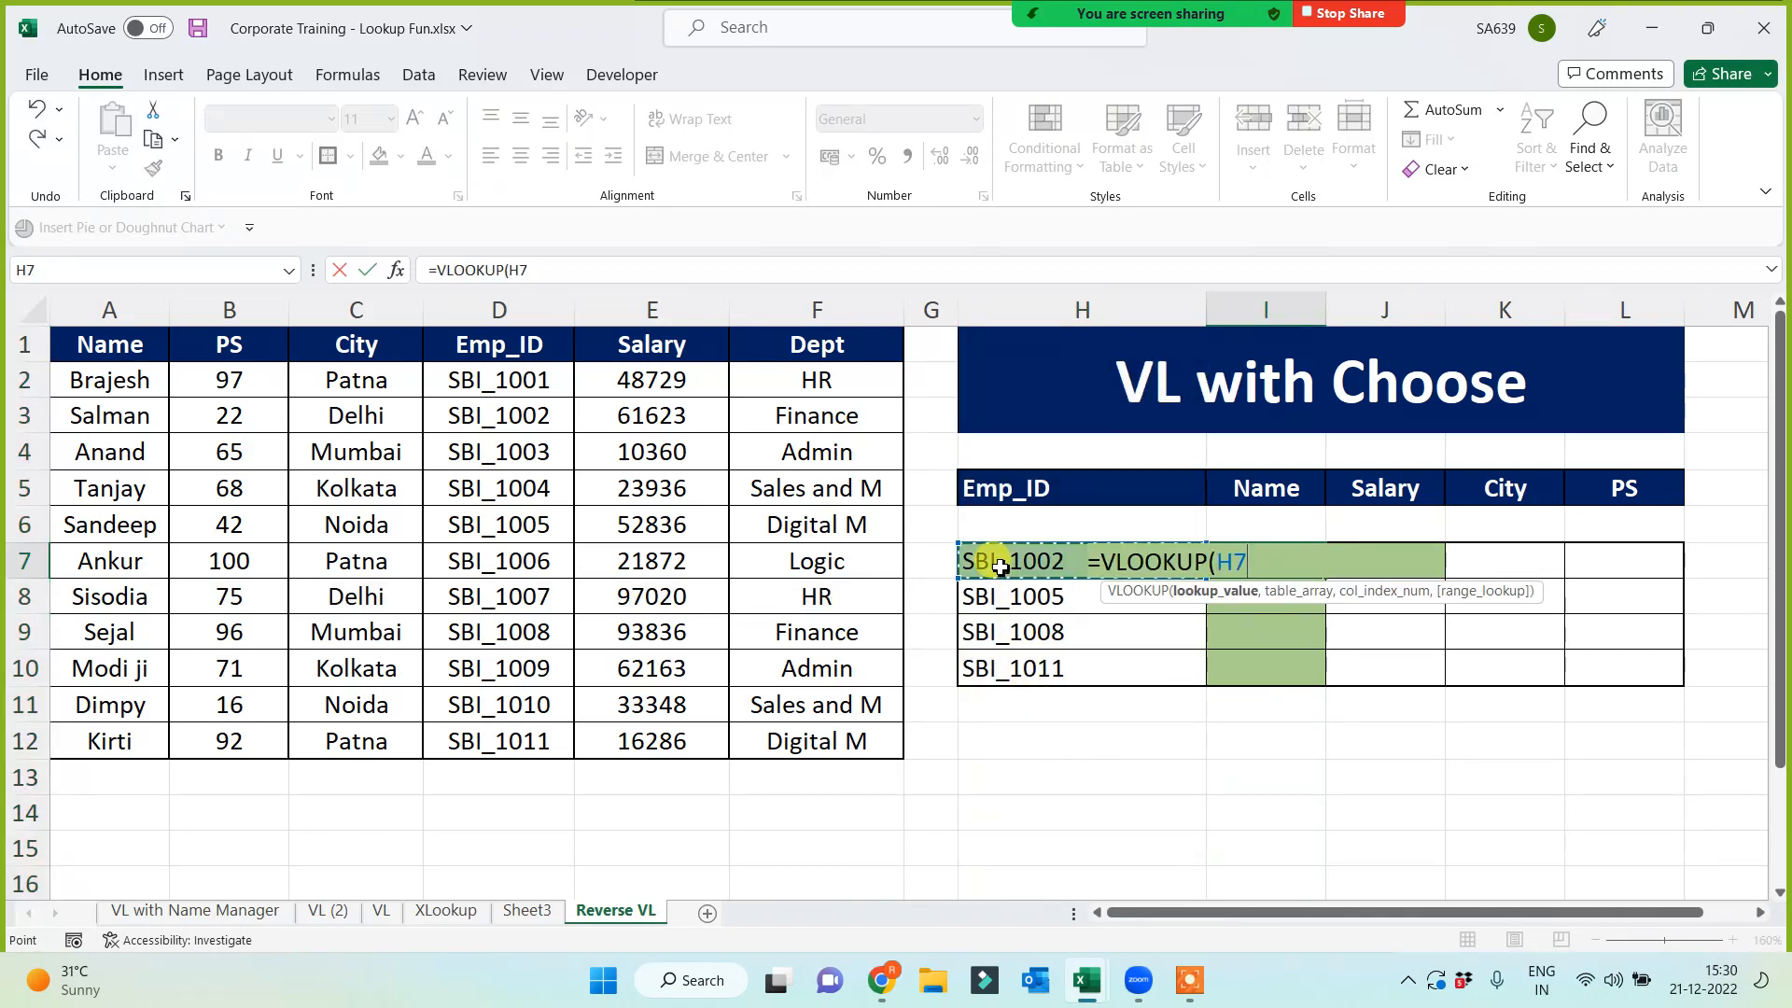
text(,)
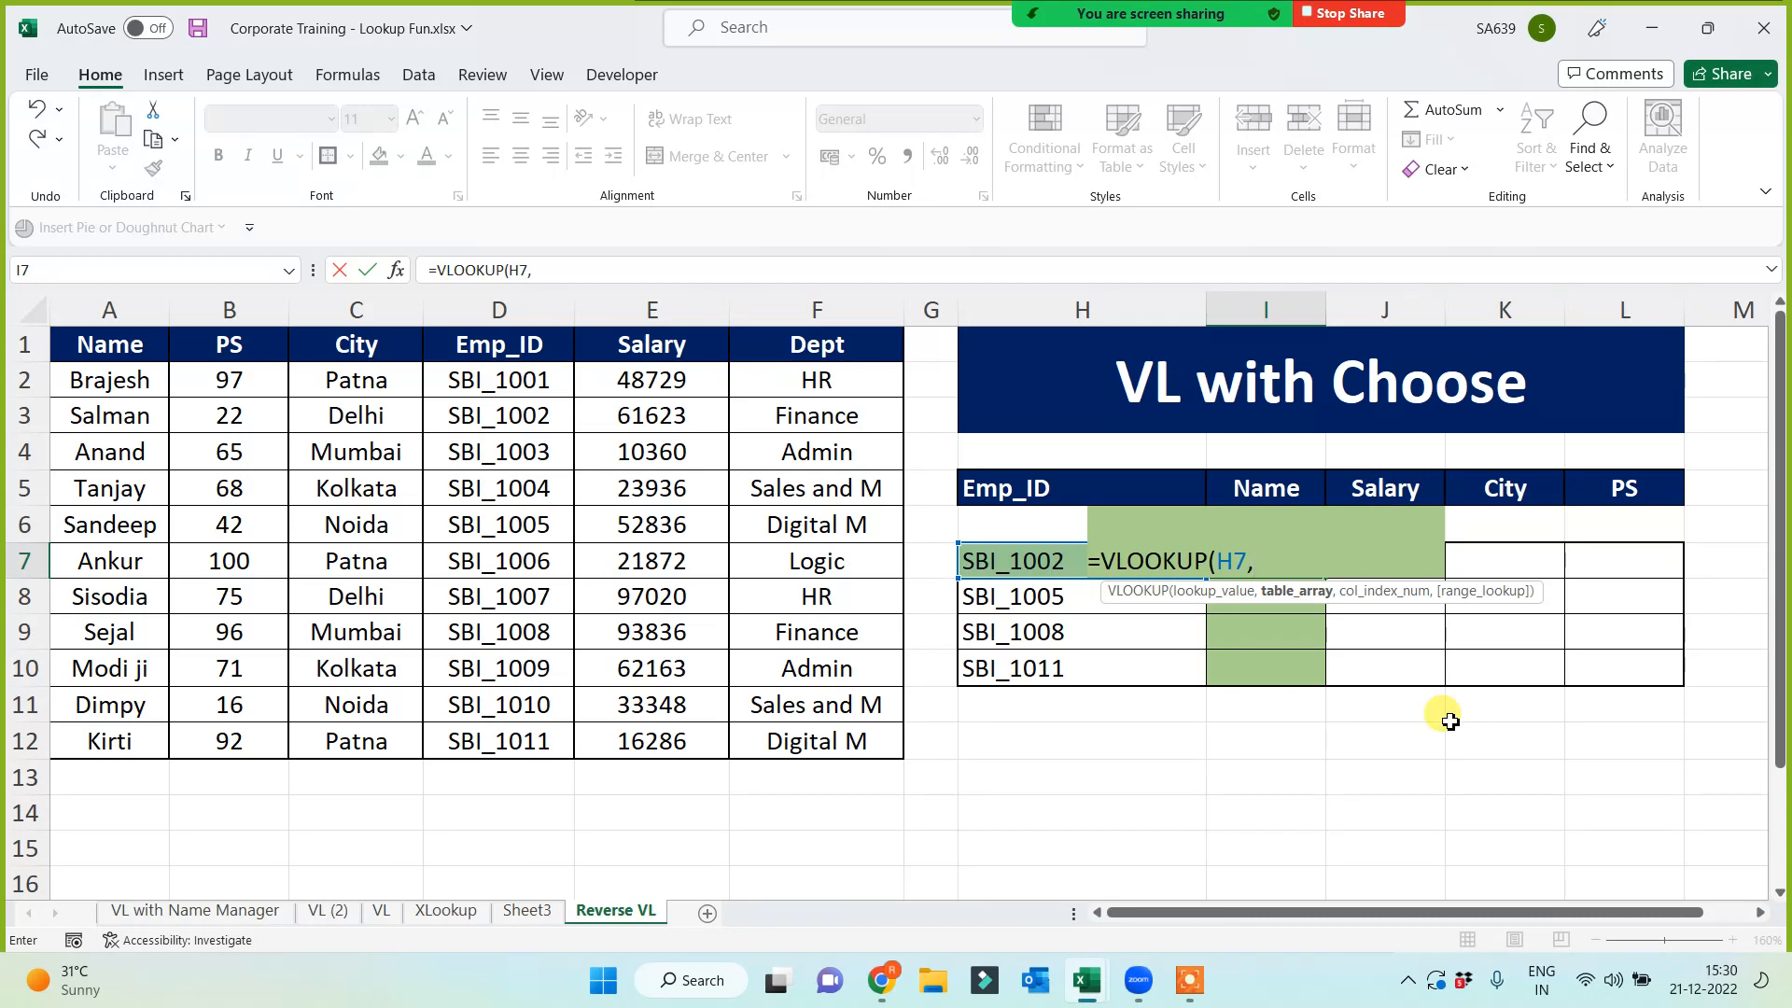
text(Choose({1,2)
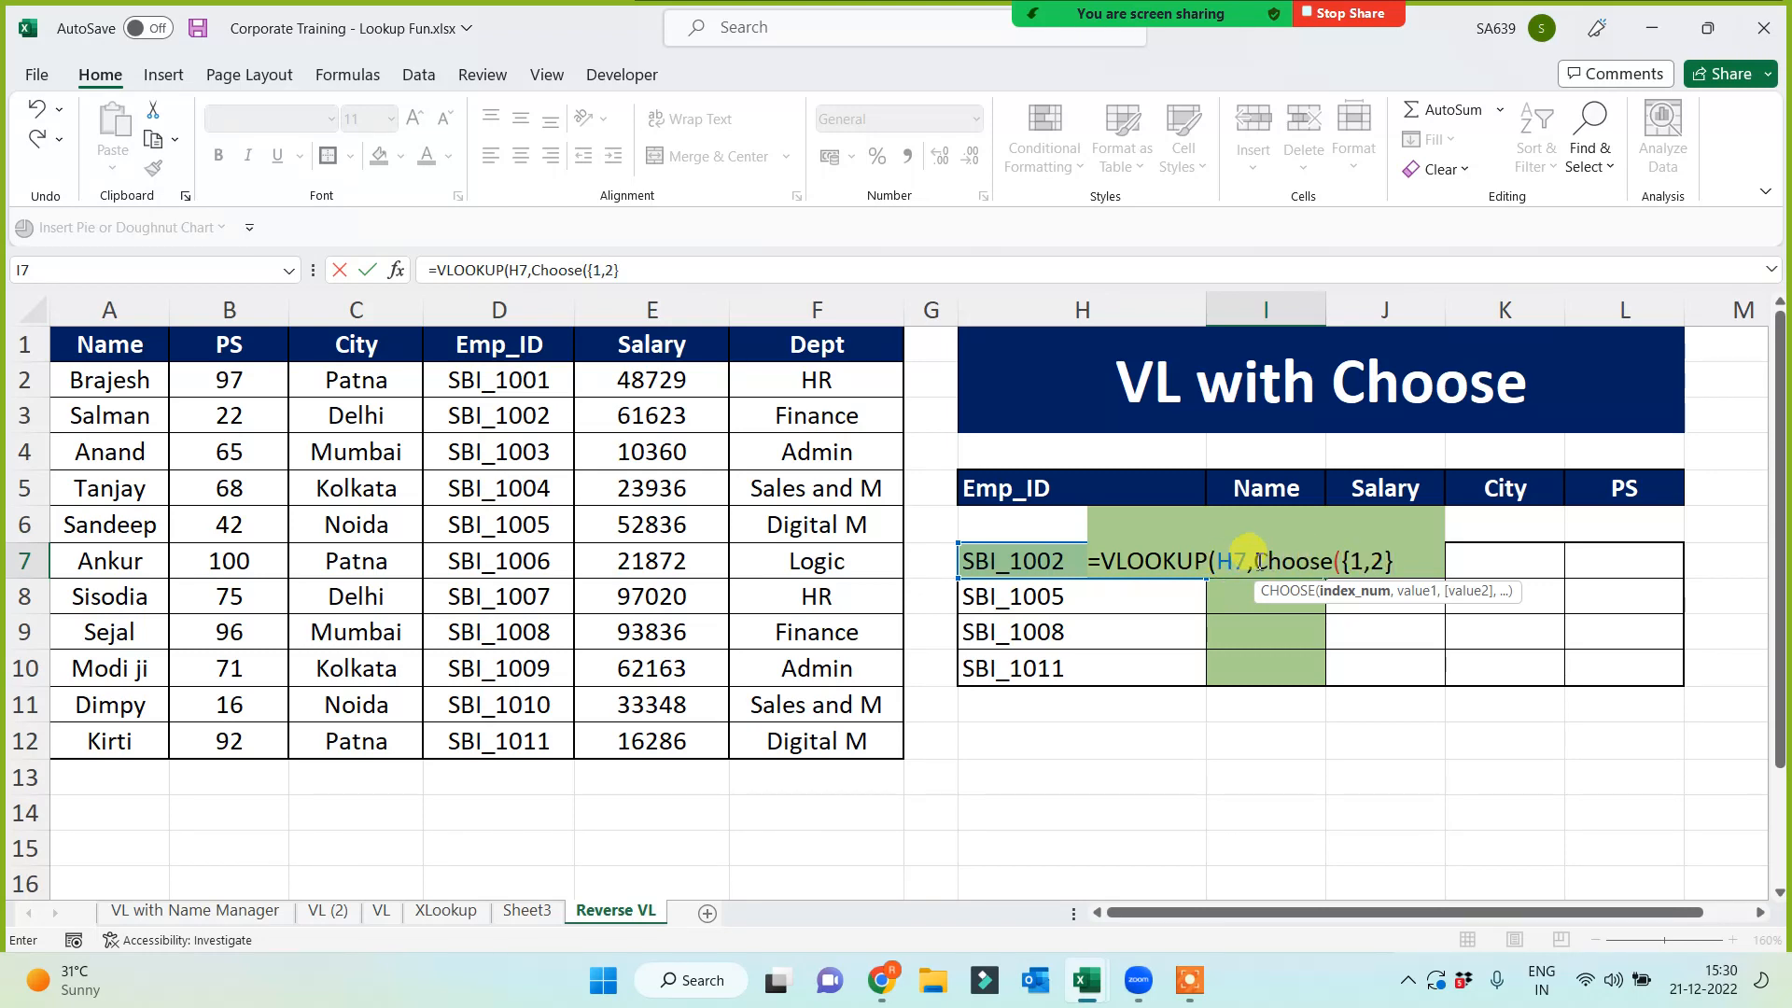
drag(1257, 560, 1404, 556)
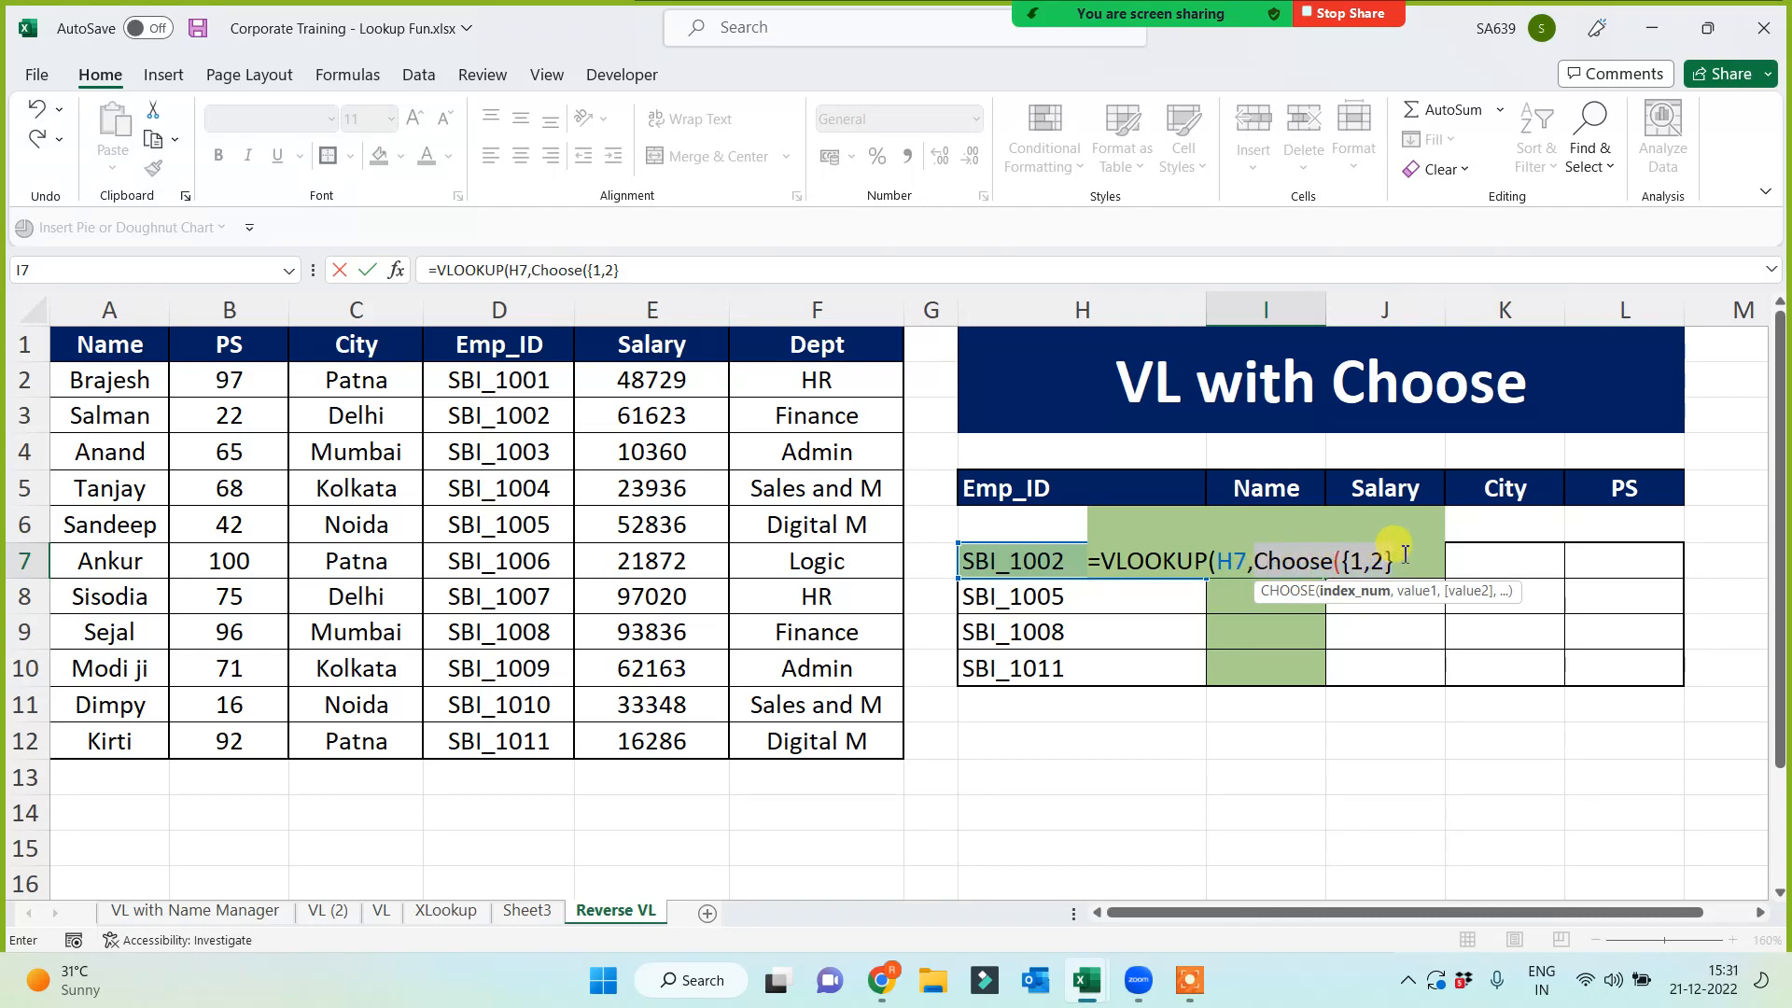
click(1344, 558)
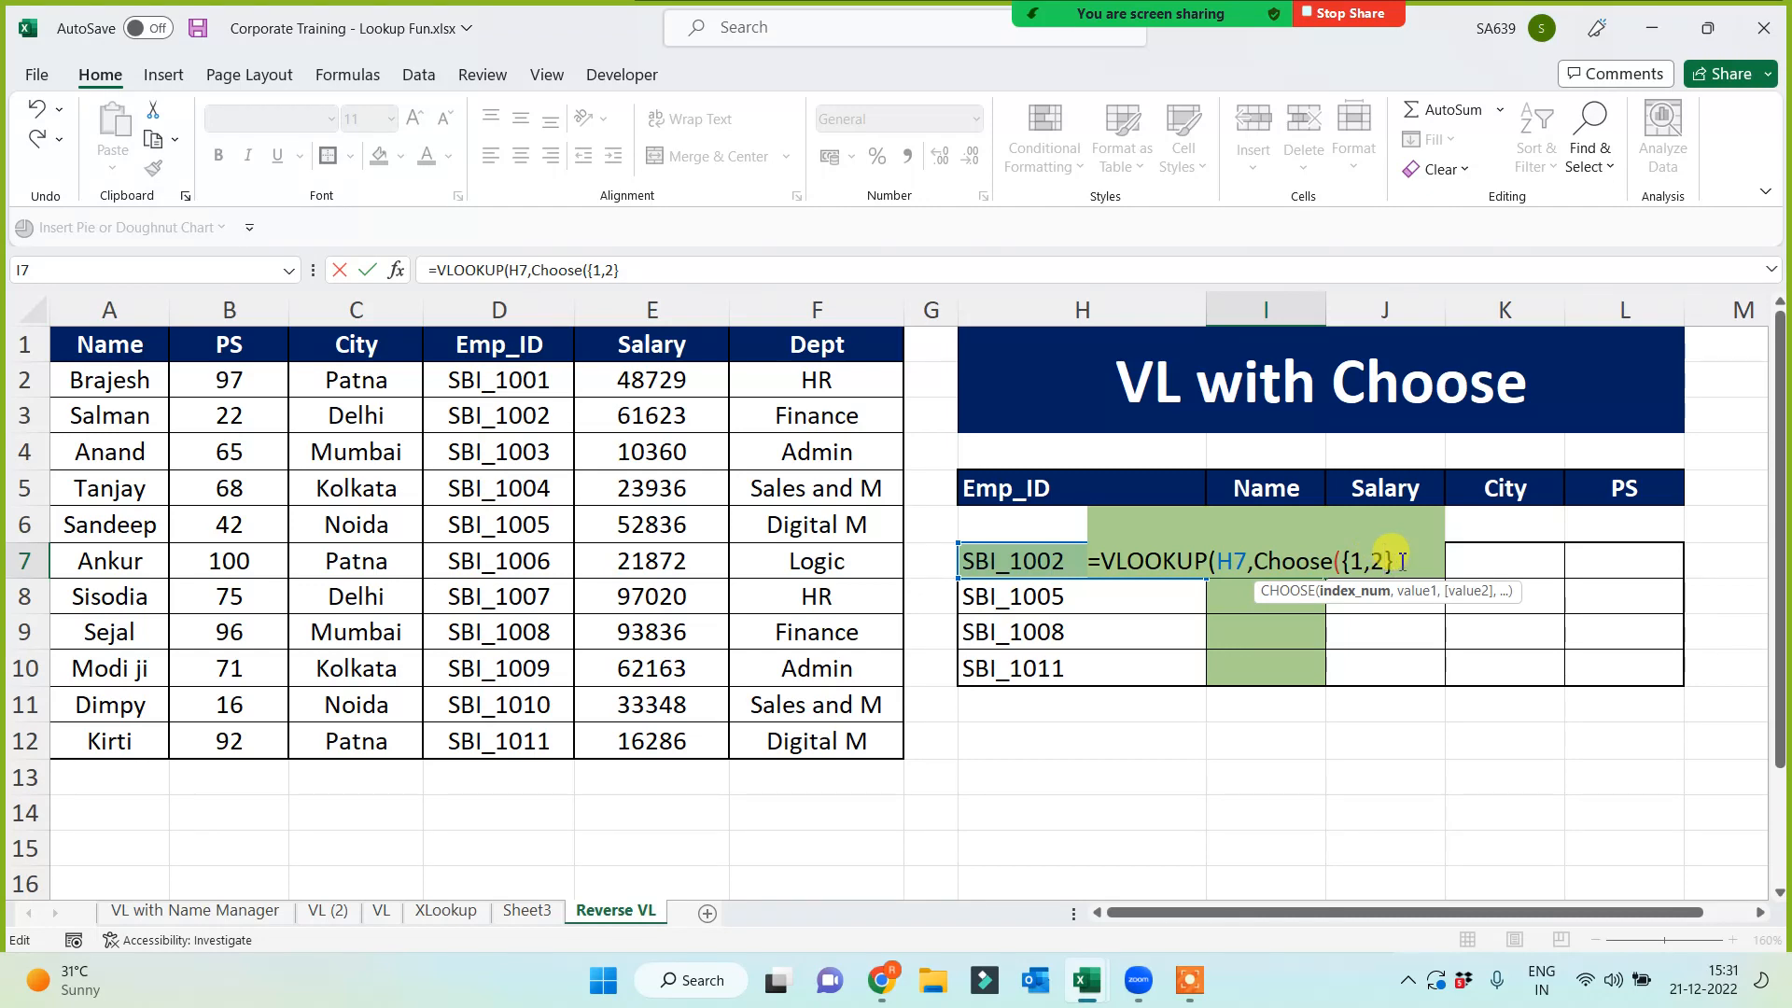
text(,)
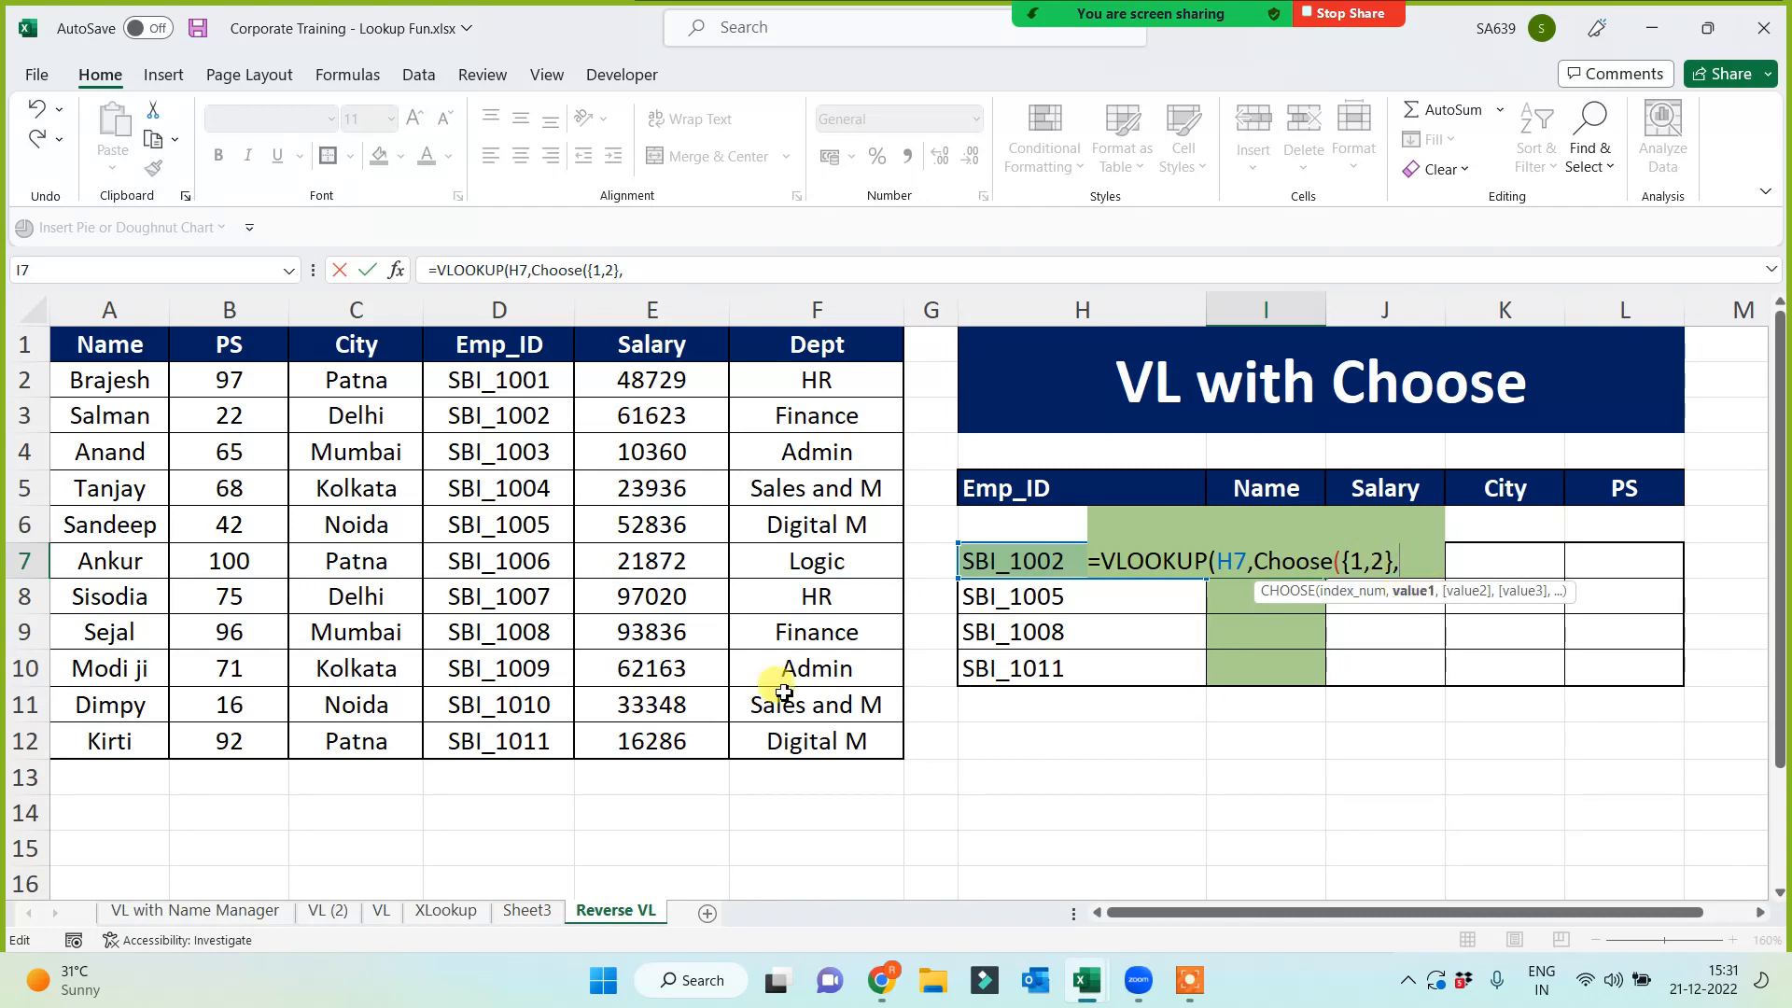
Give CHOOSE the absolute ranges $D$1:$D$12 for Emp_ID and $A$1:$A$12 for Name, and close its parenthesis
drag(492, 348, 480, 745)
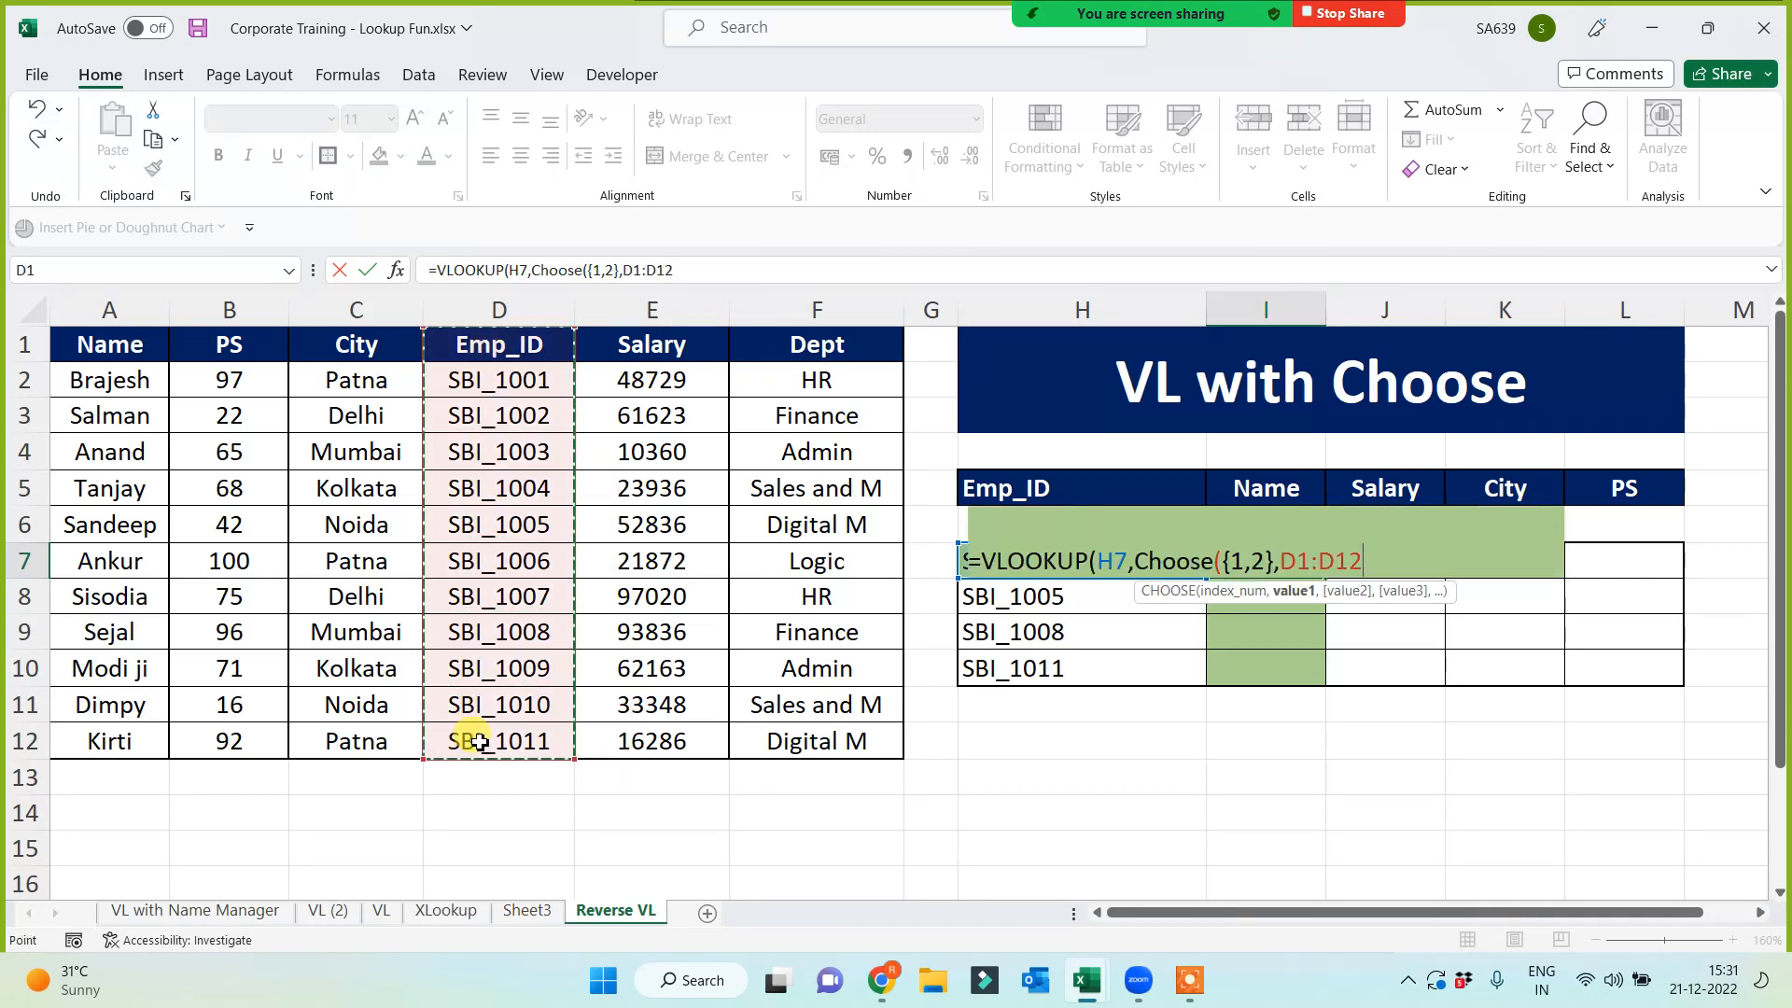
key(F4)
text(,)
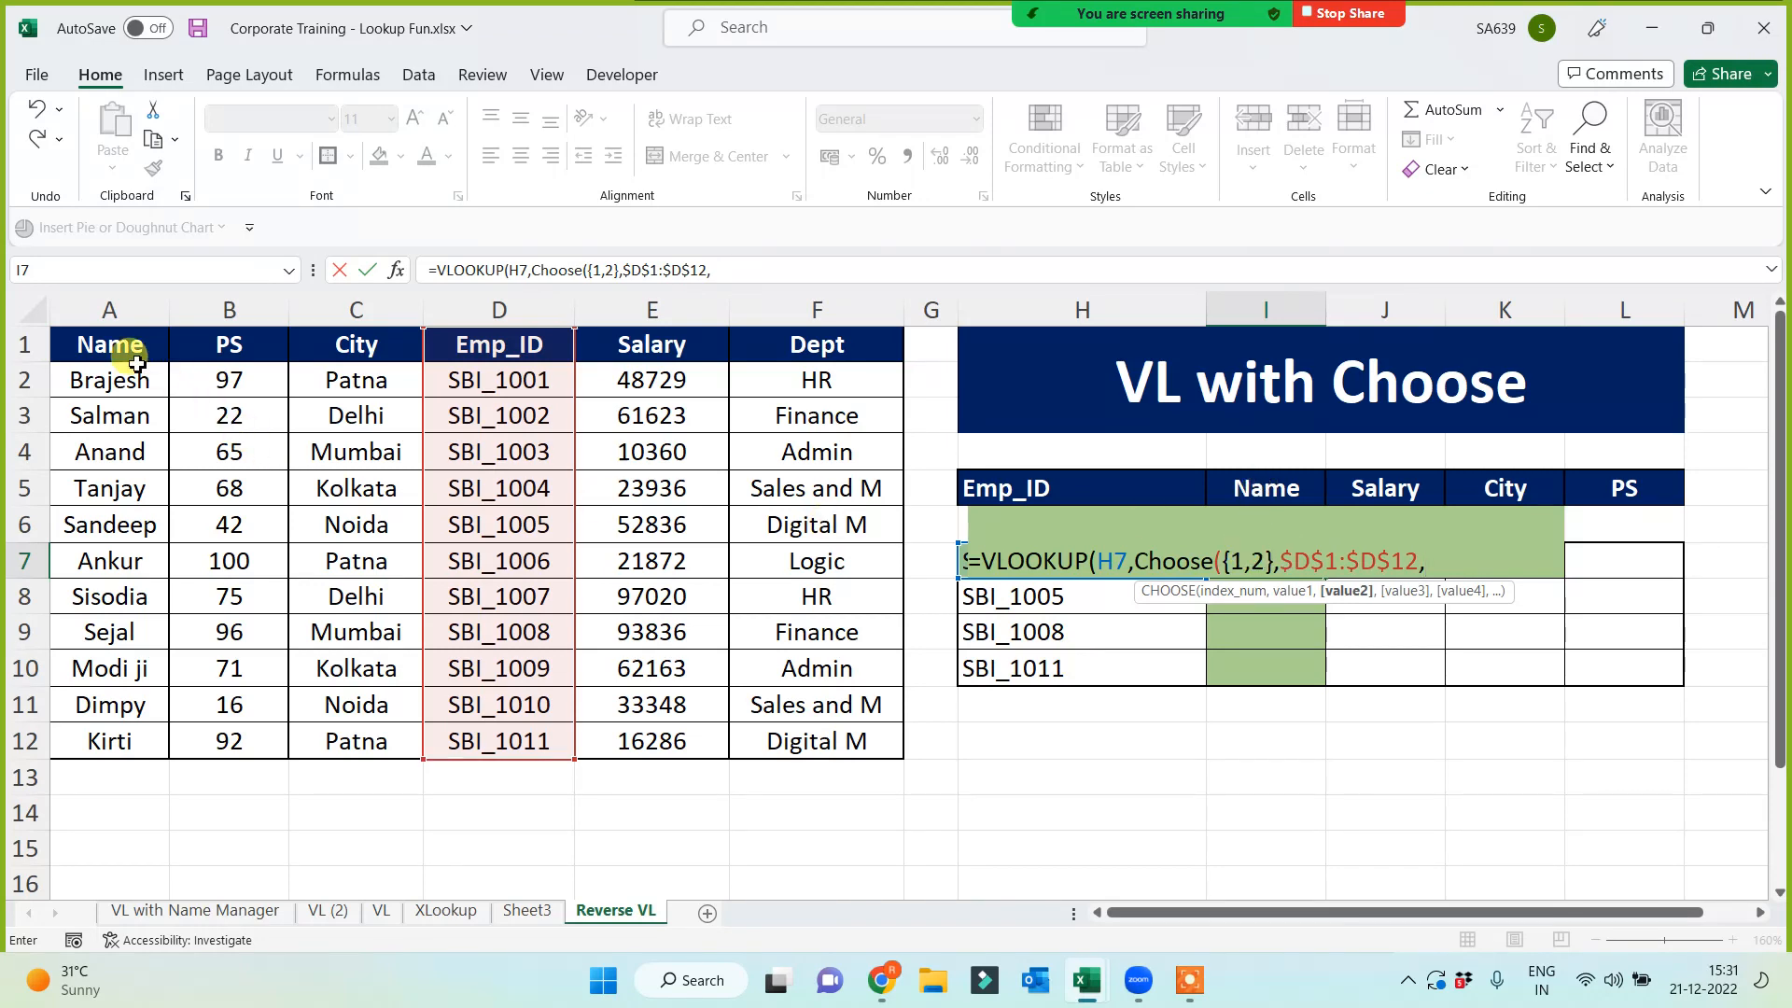
drag(121, 347, 110, 739)
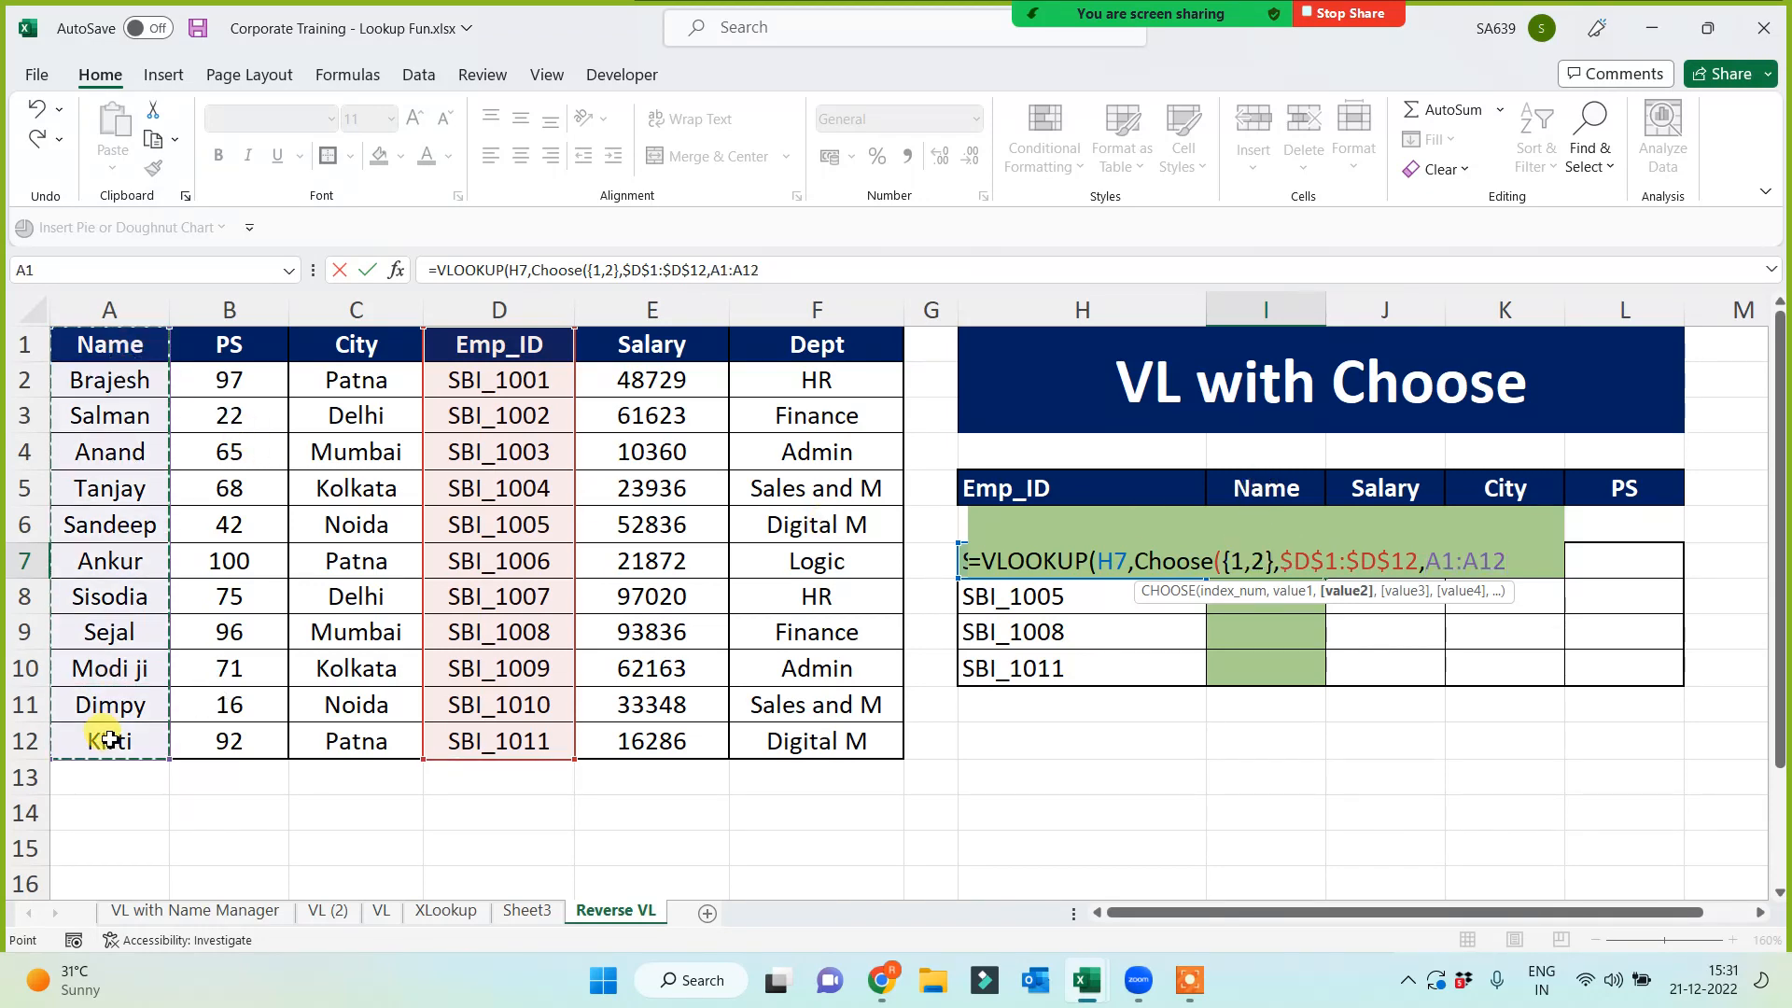
key(F4)
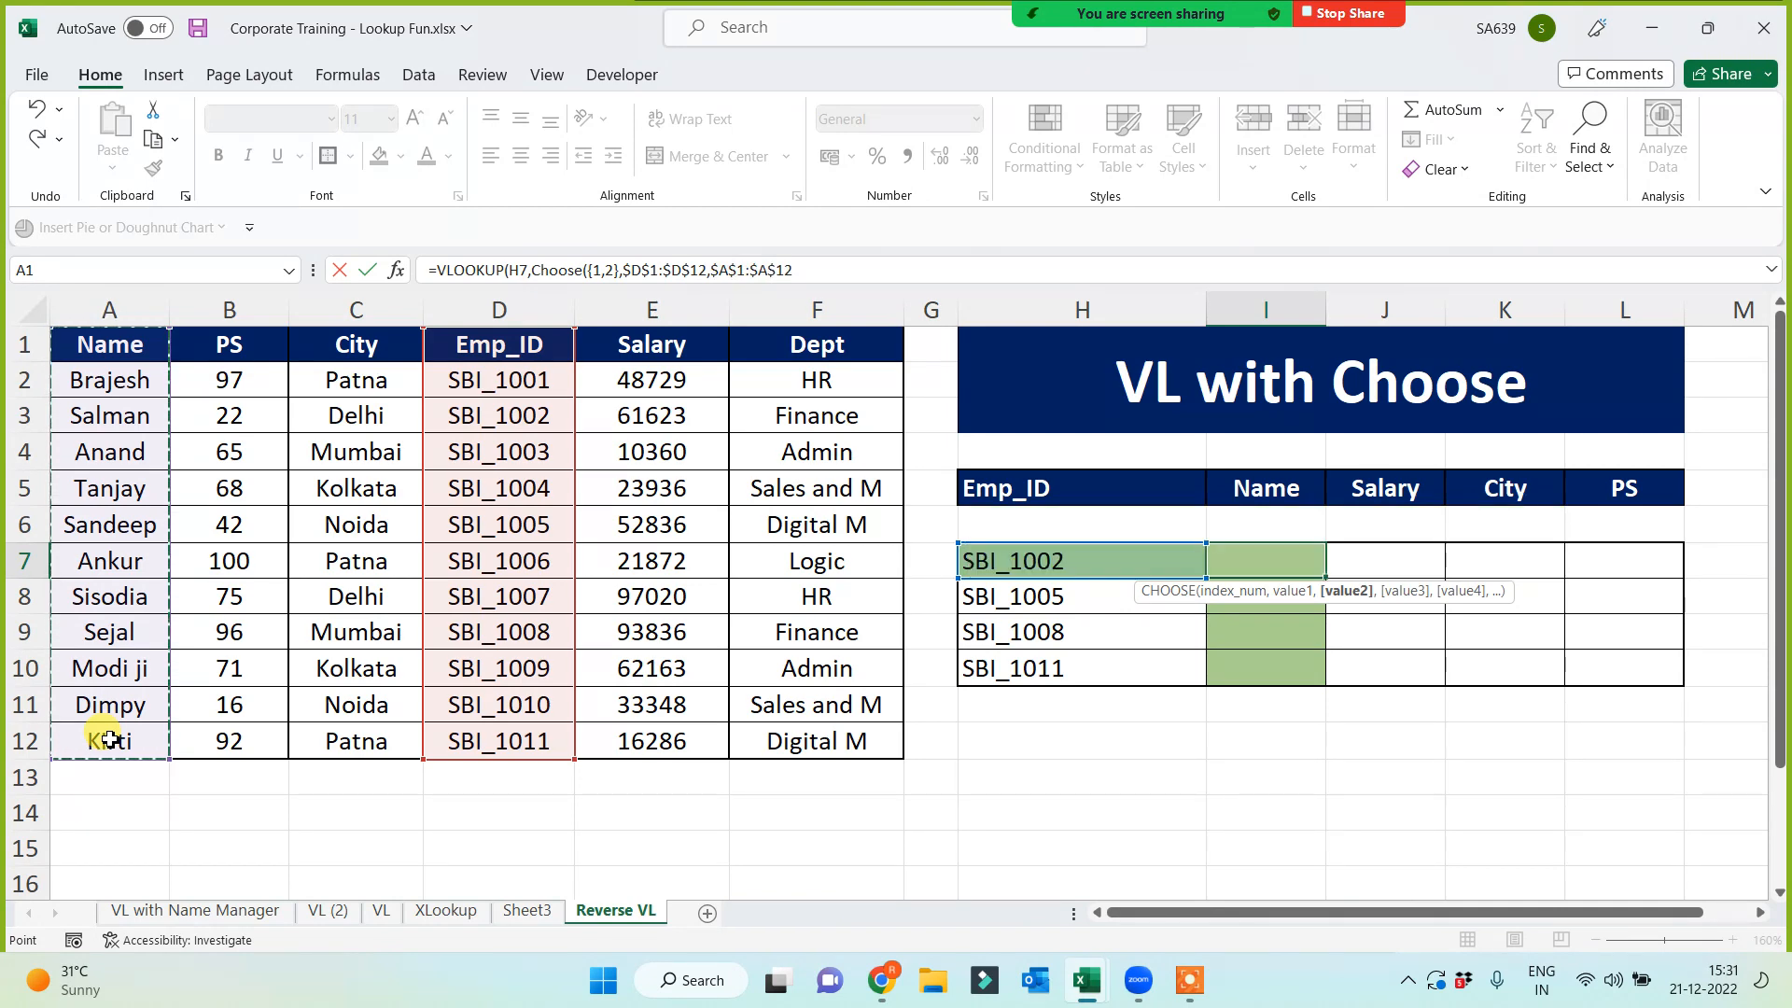
text())
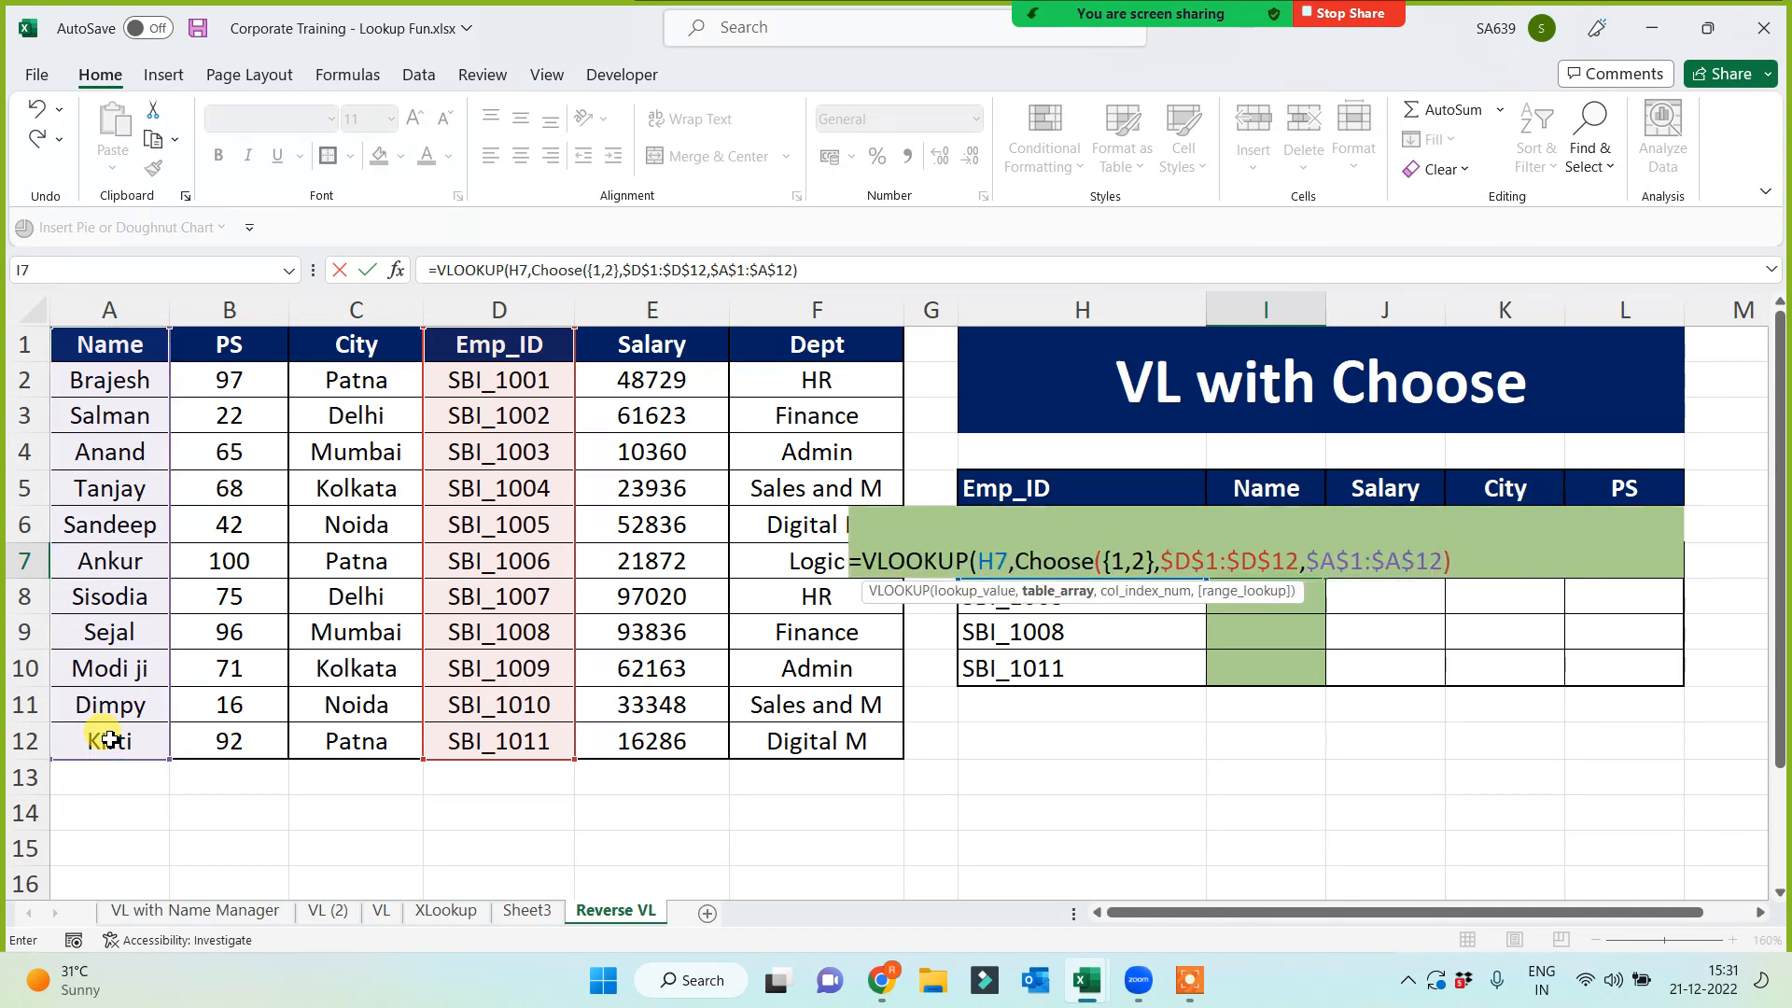
Complete the VLOOKUP in I7 with column index 2 and range lookup 0, and commit the formula
text(,2,0))
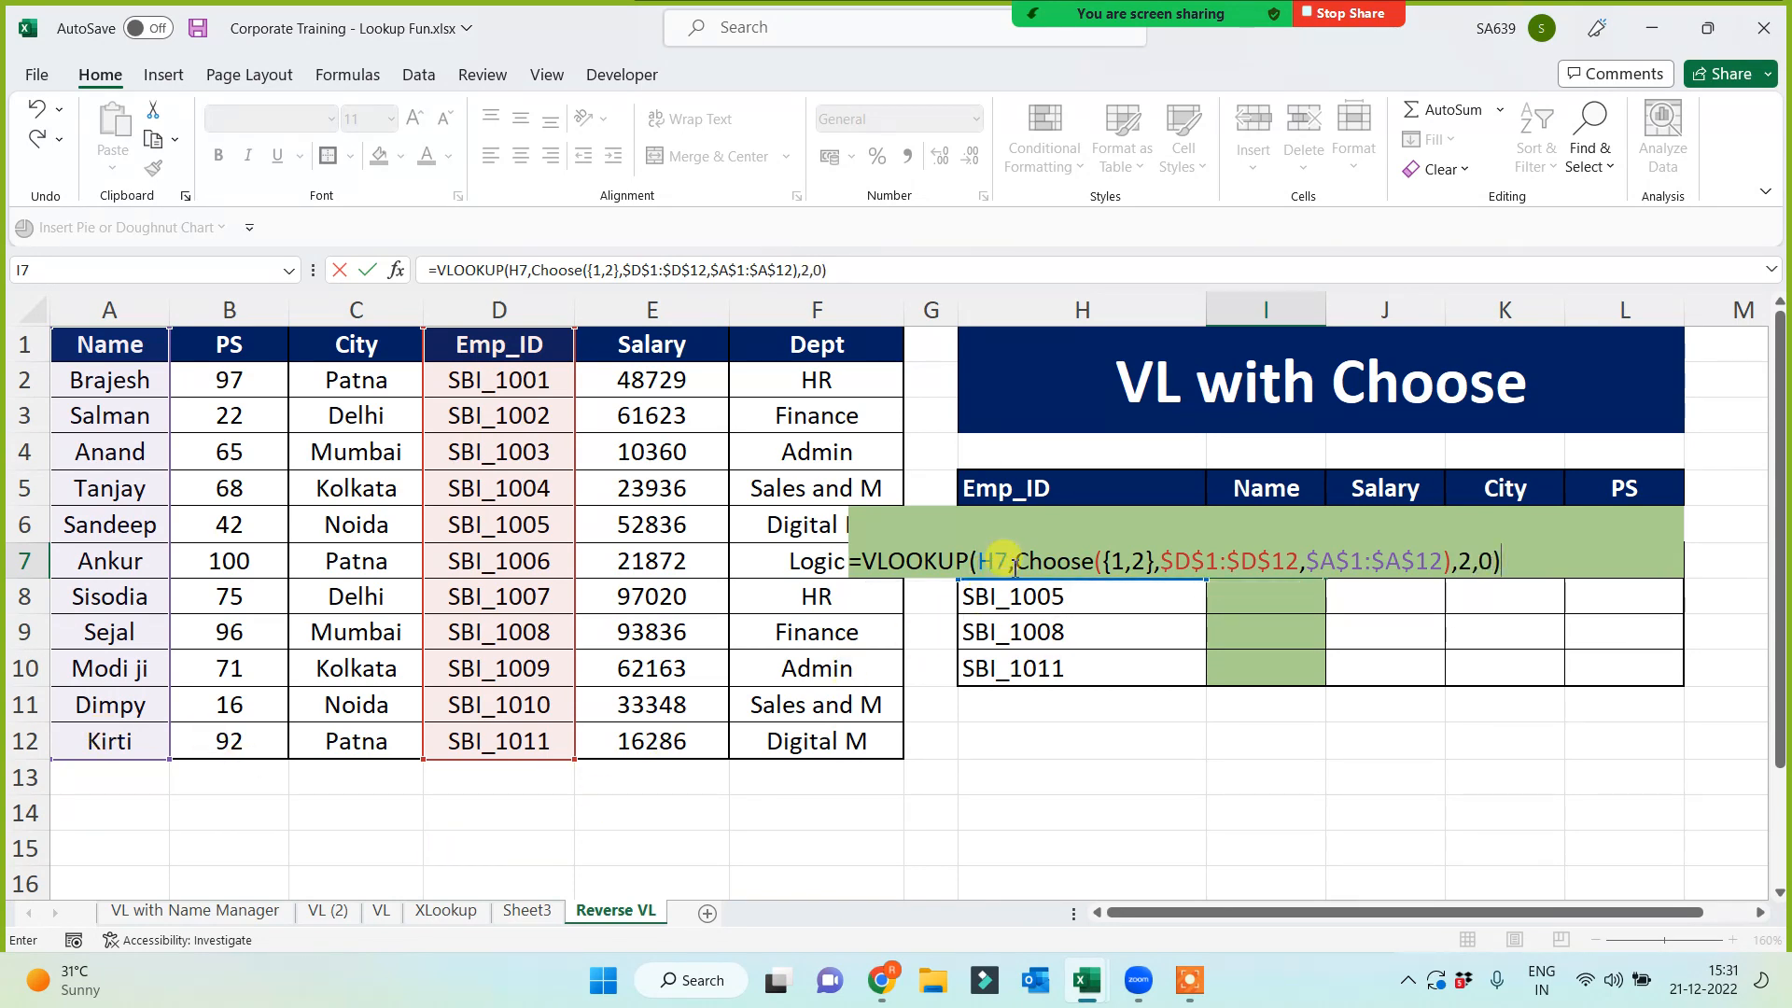
drag(1017, 560, 1453, 566)
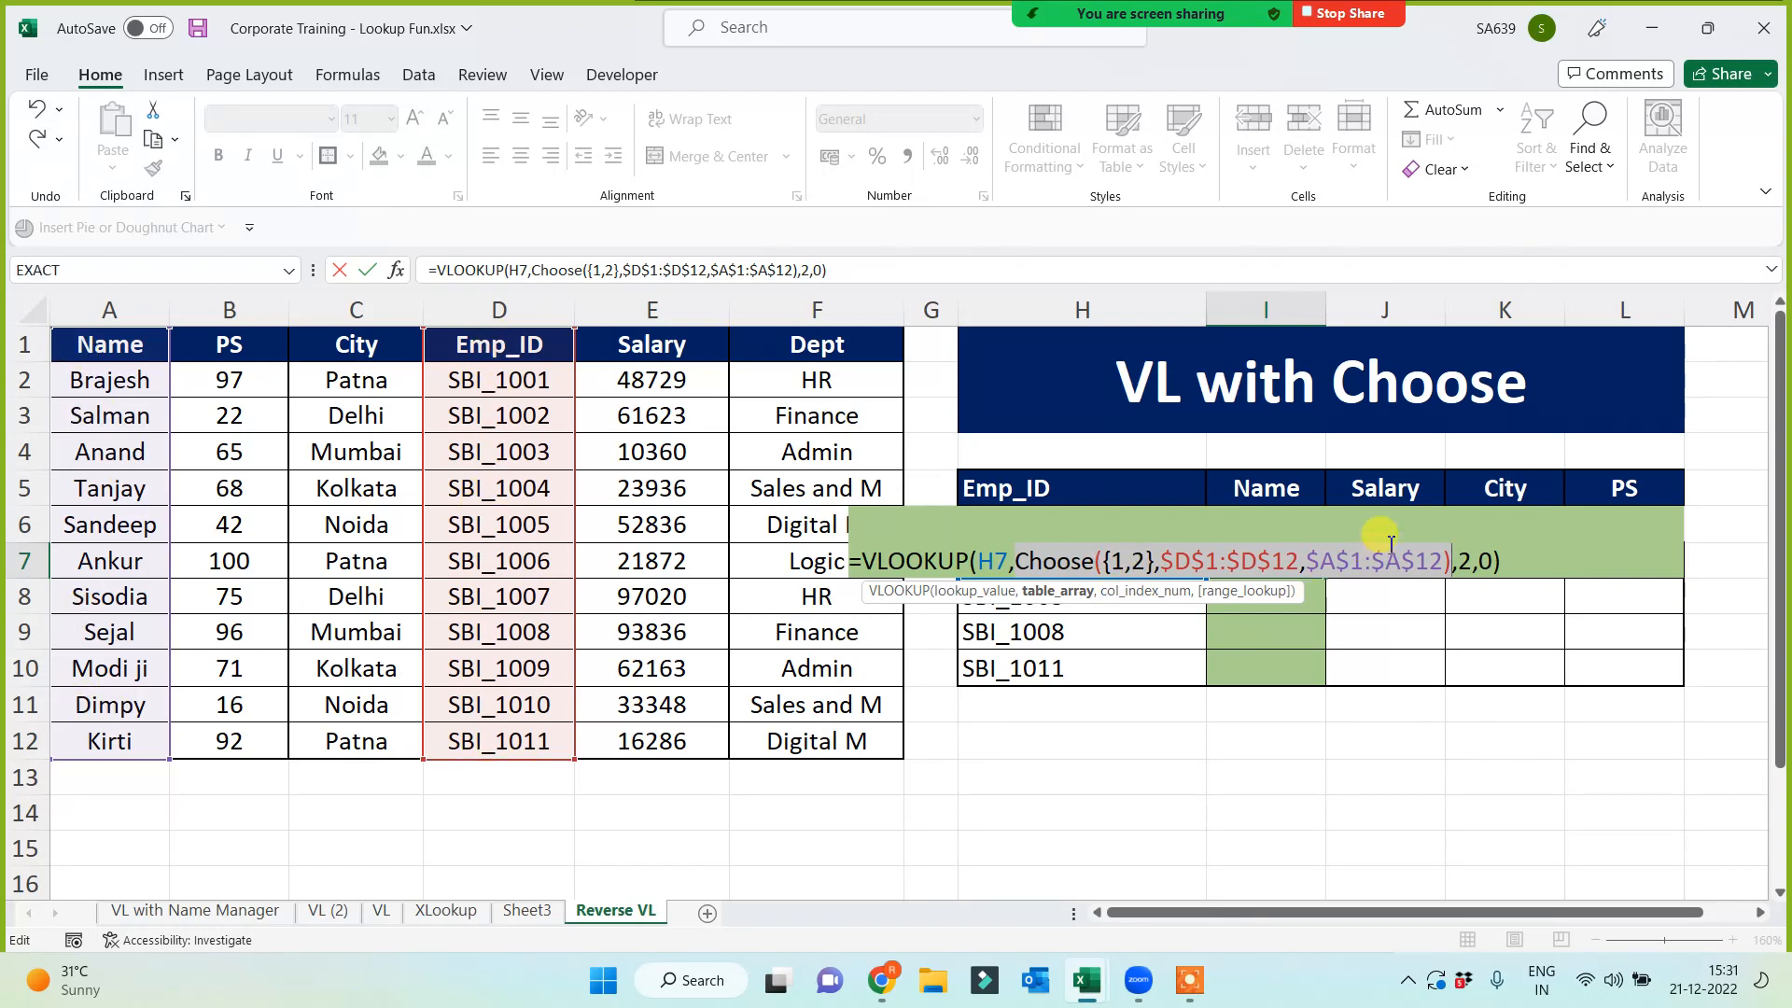
click(1467, 560)
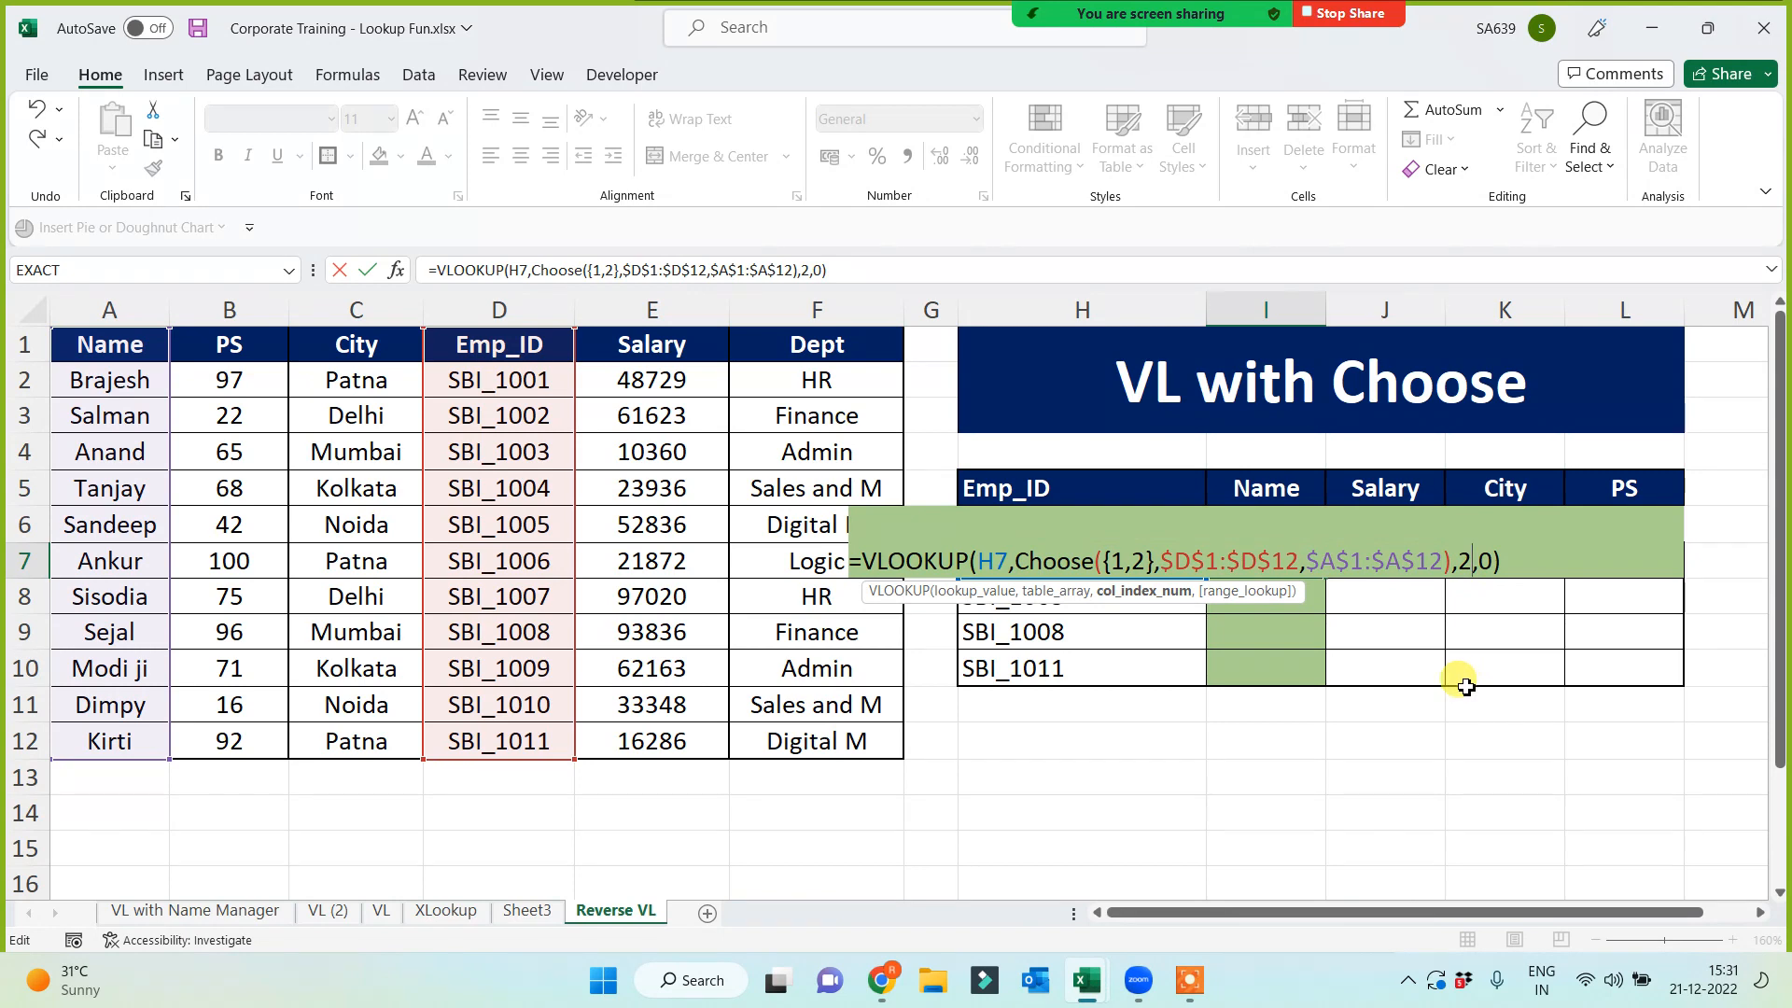
key(Return)
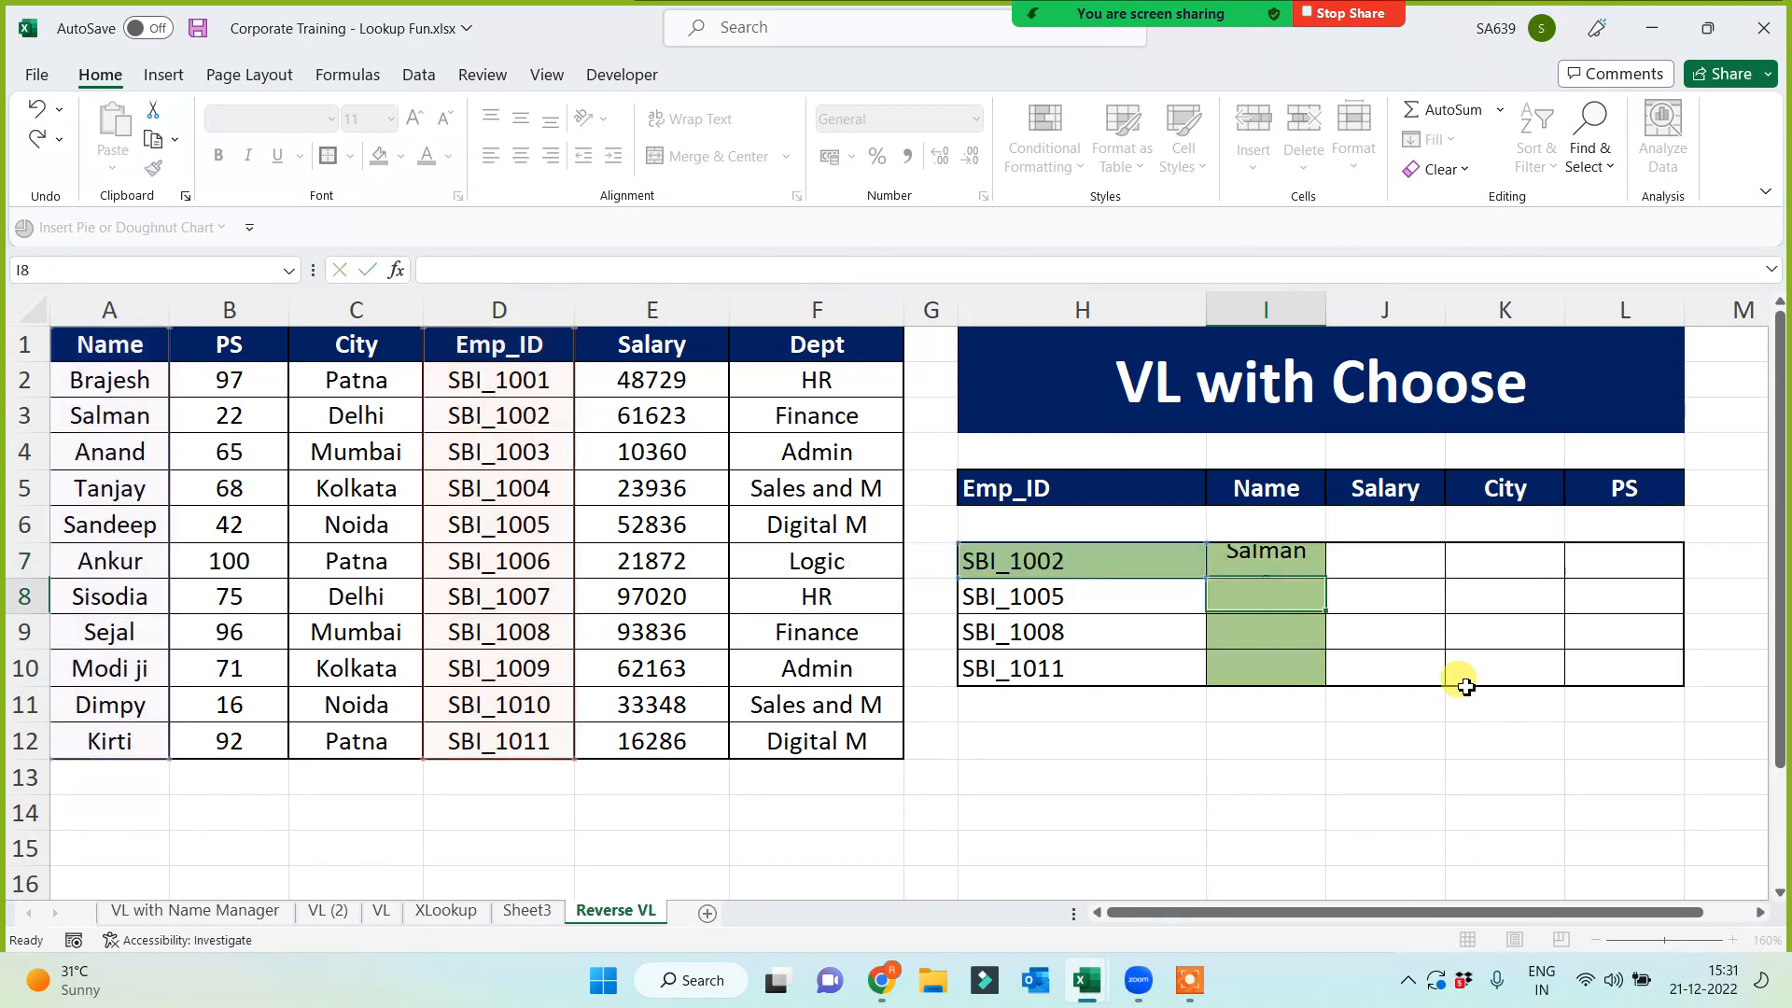
Fill the Name lookup formula from I7 down to I10
click(1288, 561)
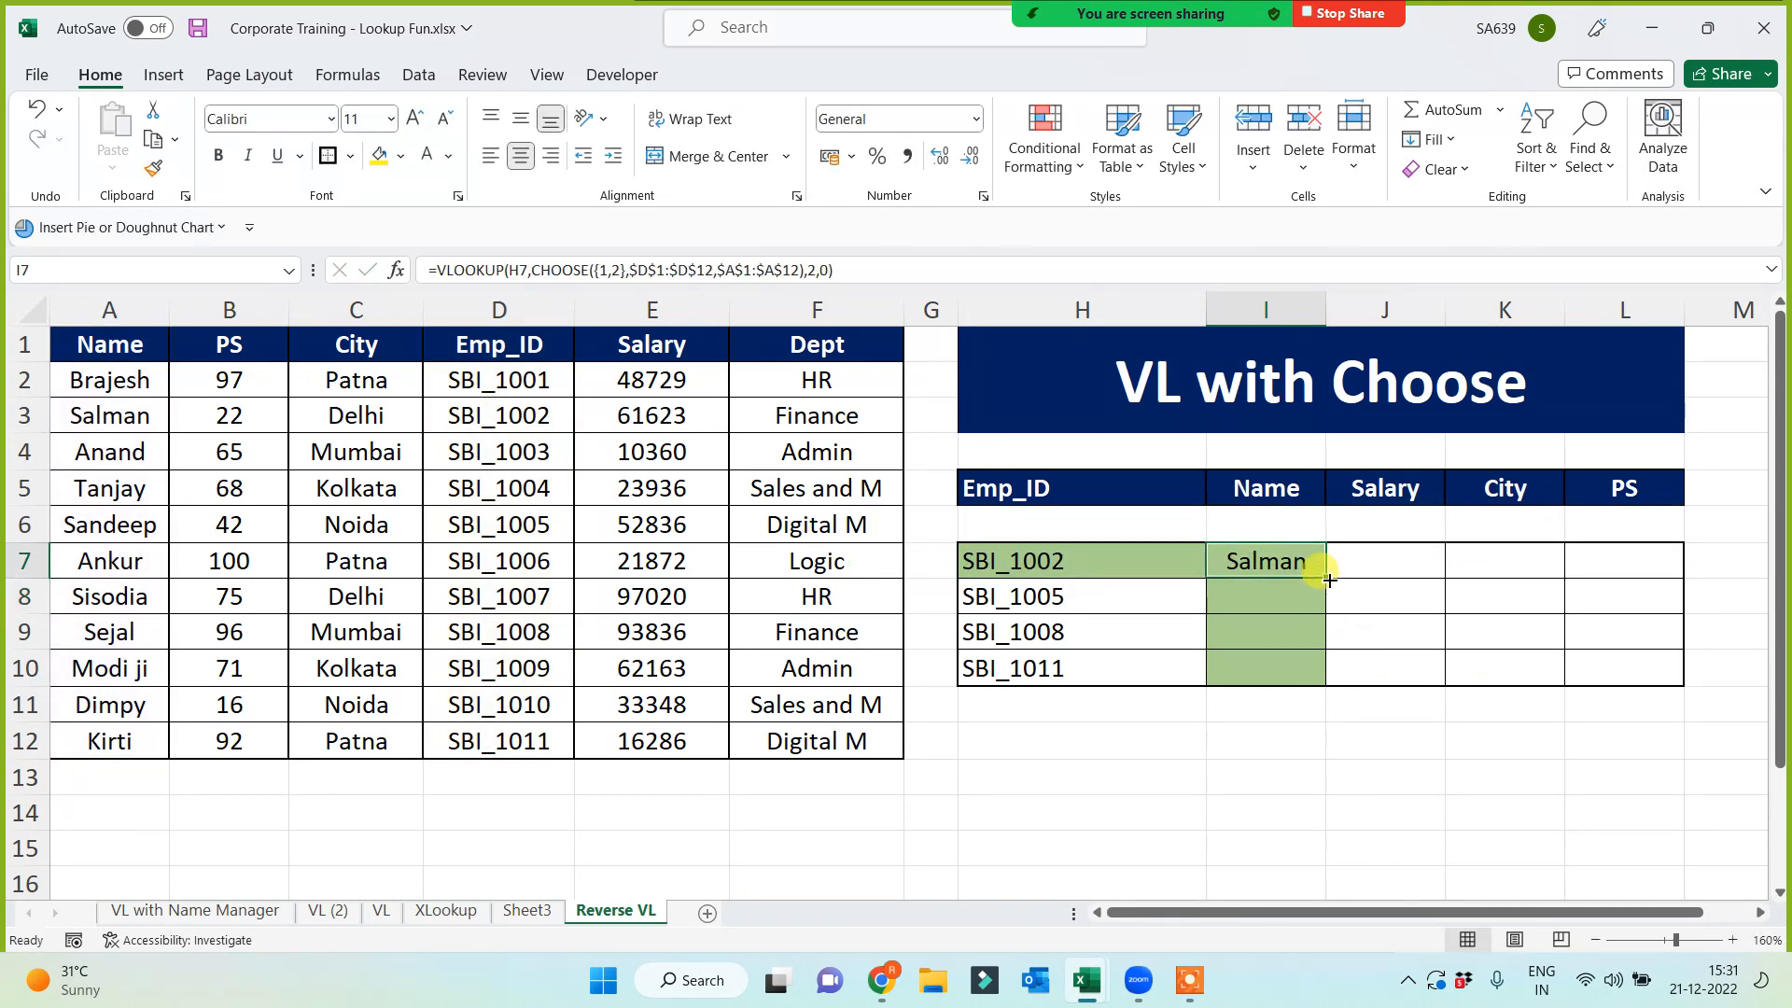
drag(1325, 578, 1323, 689)
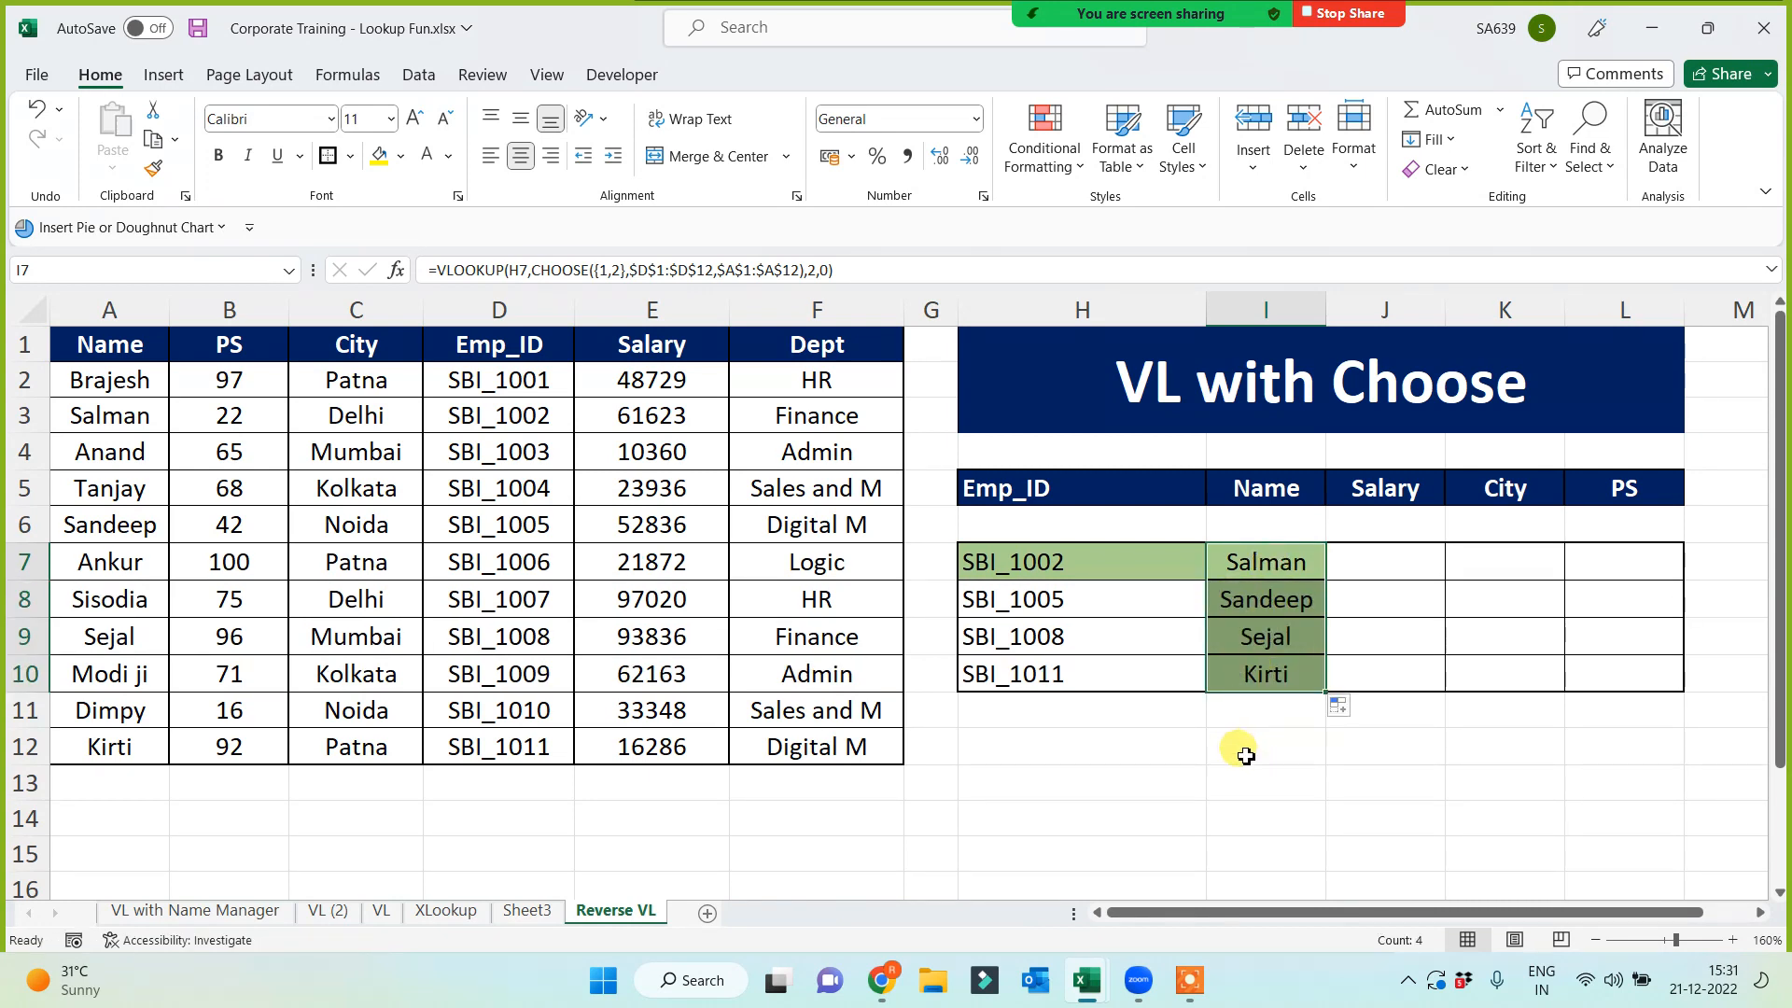
click(1278, 563)
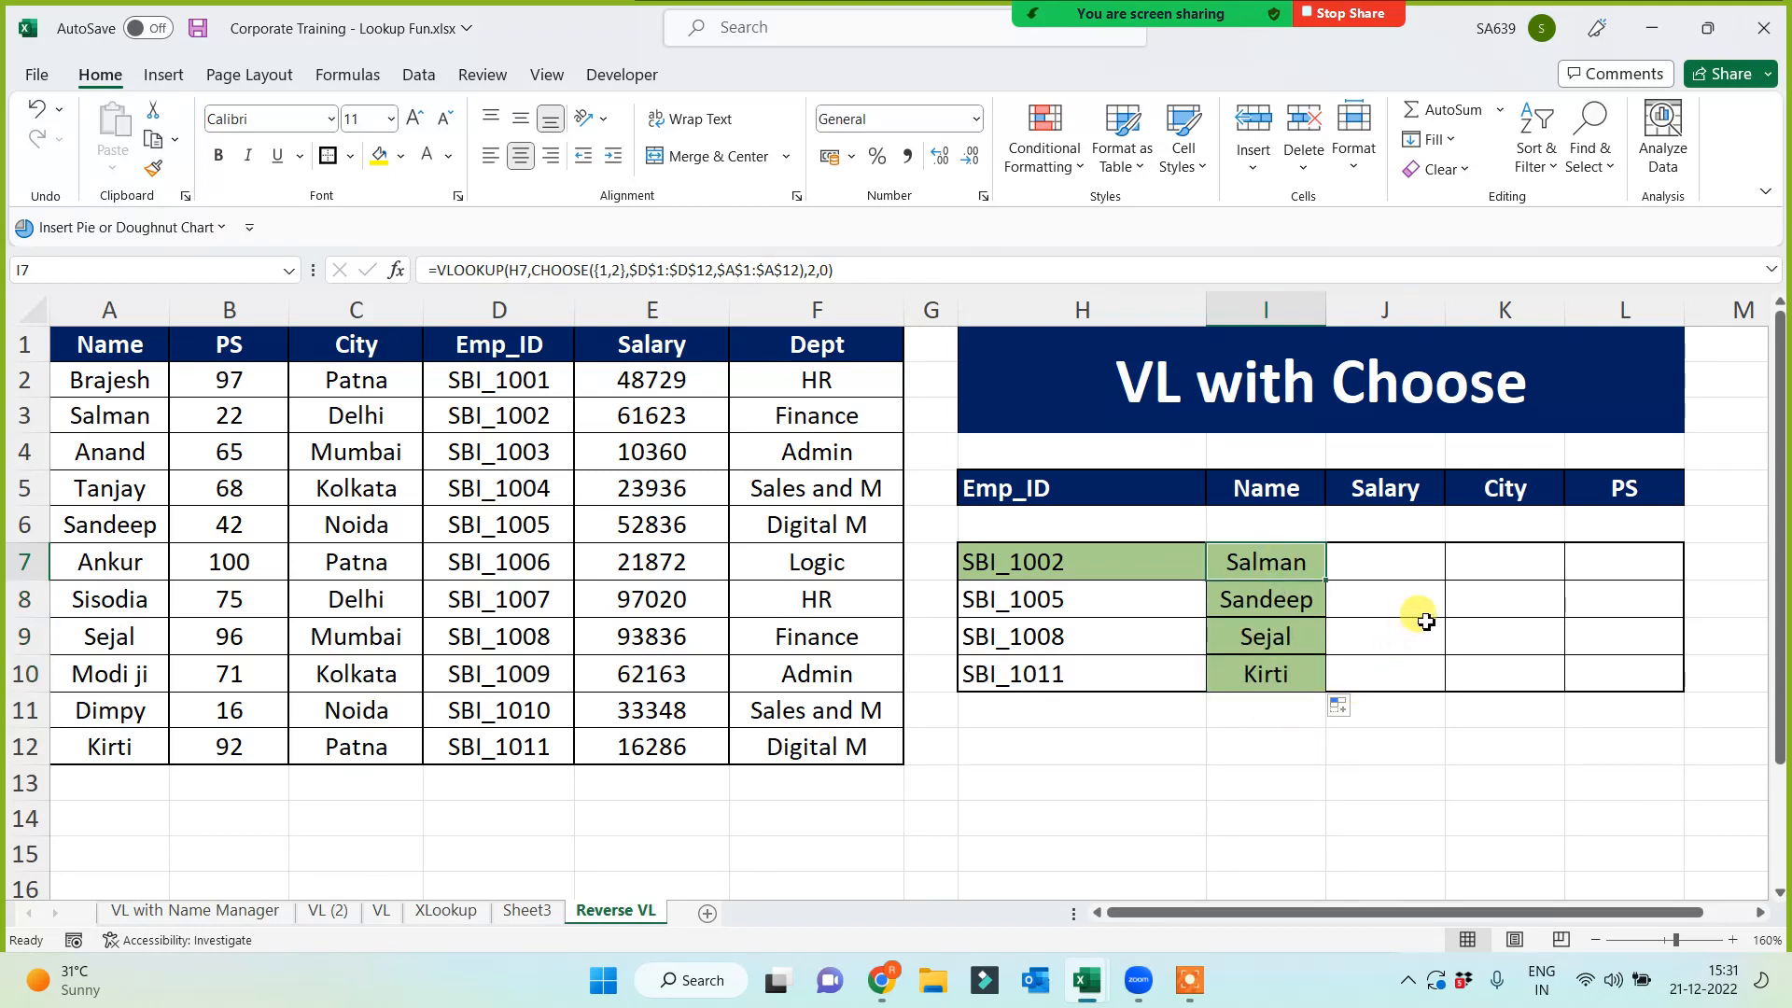
Start a VLOOKUP formula in L7 under PS with H7 as lookup value and CHOOSE({1,2}, as the table array
click(1633, 552)
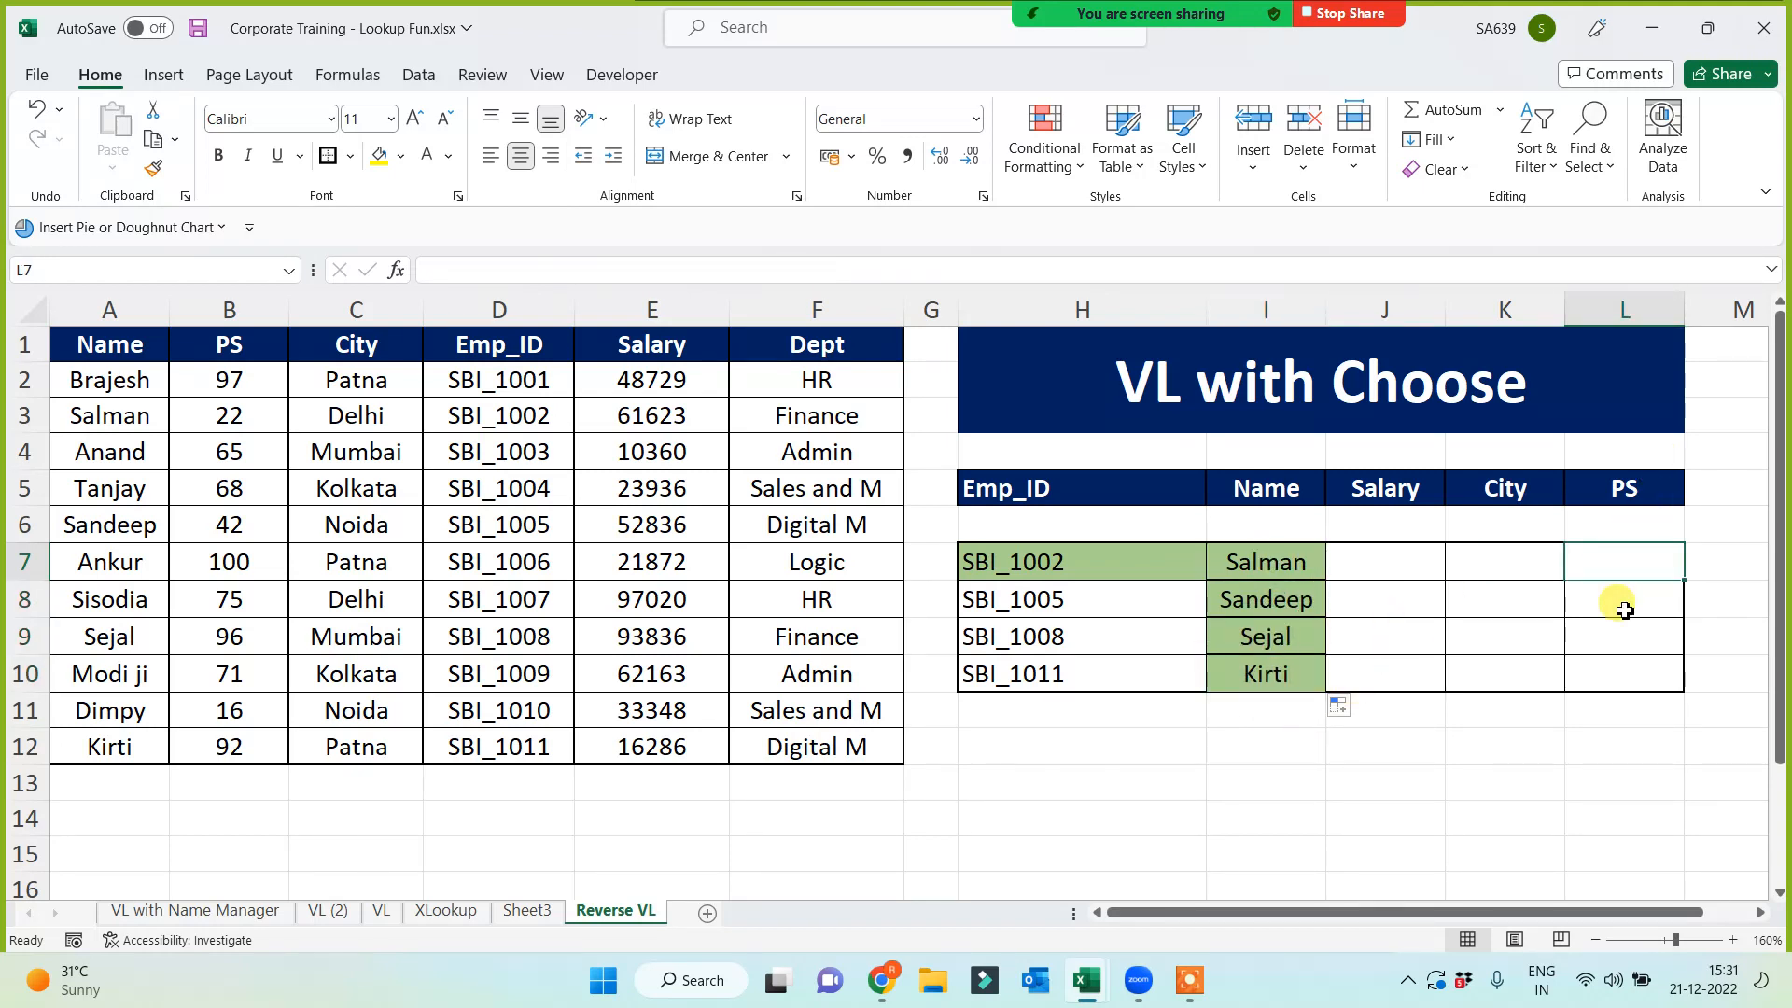
text(=vl)
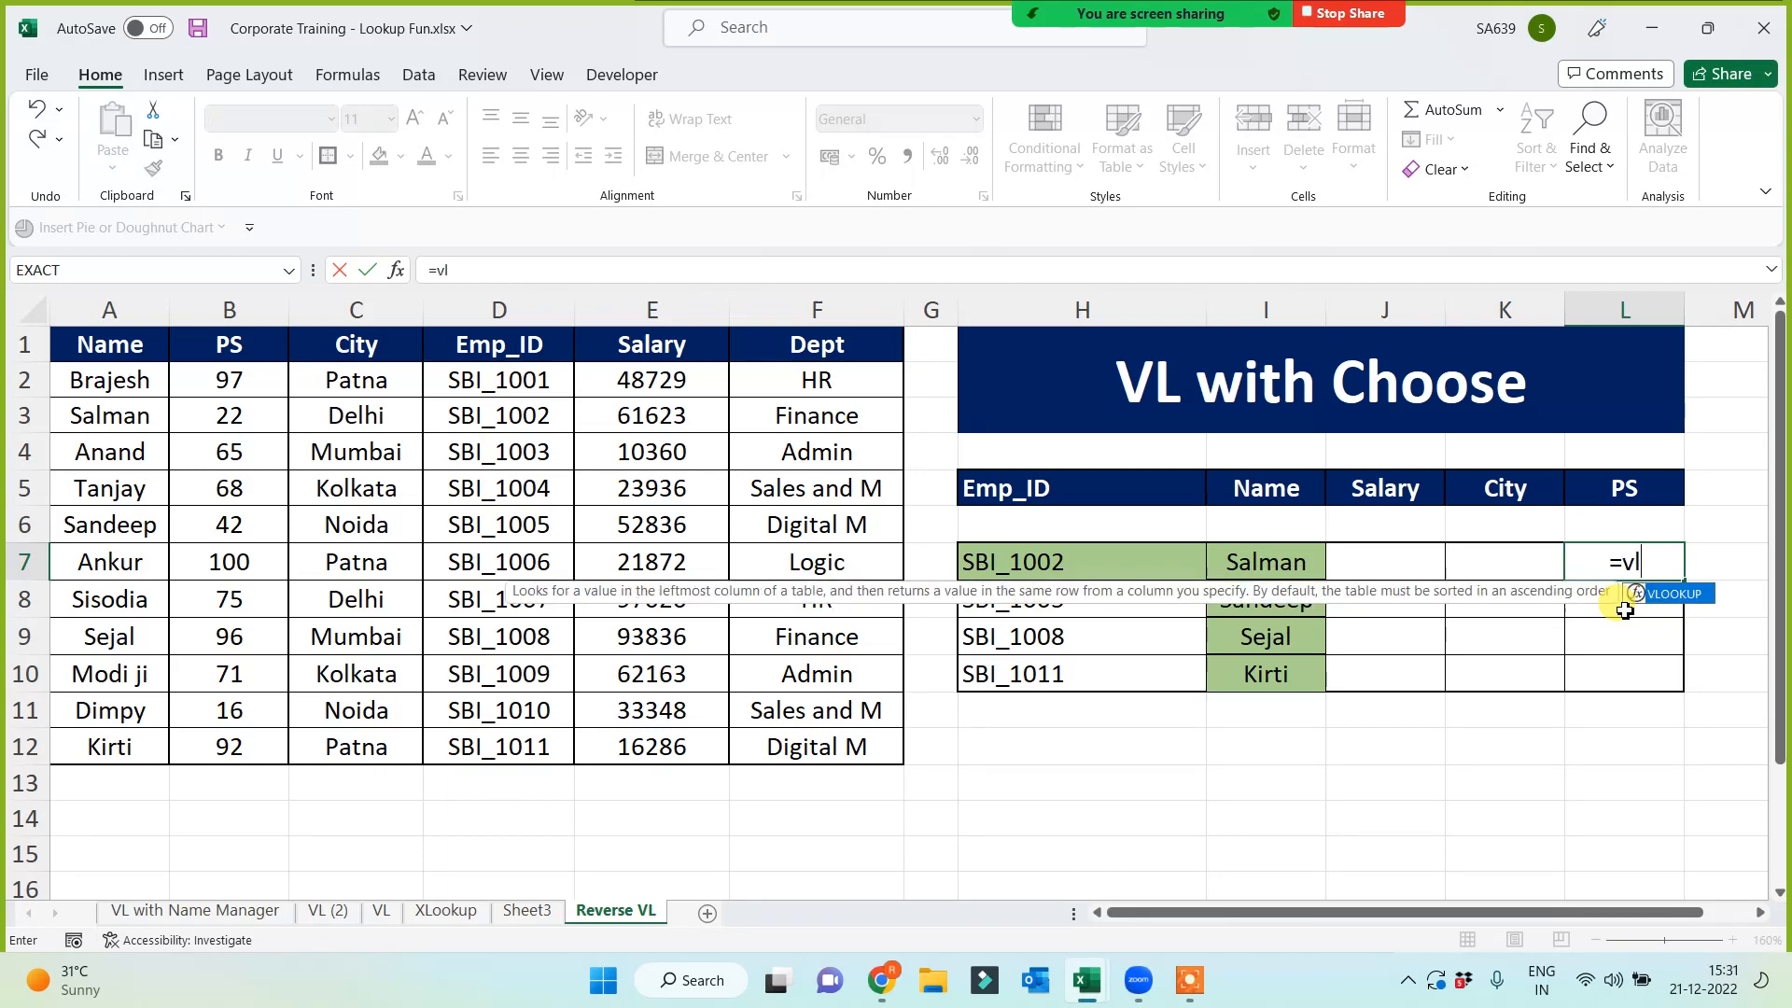
key(Tab)
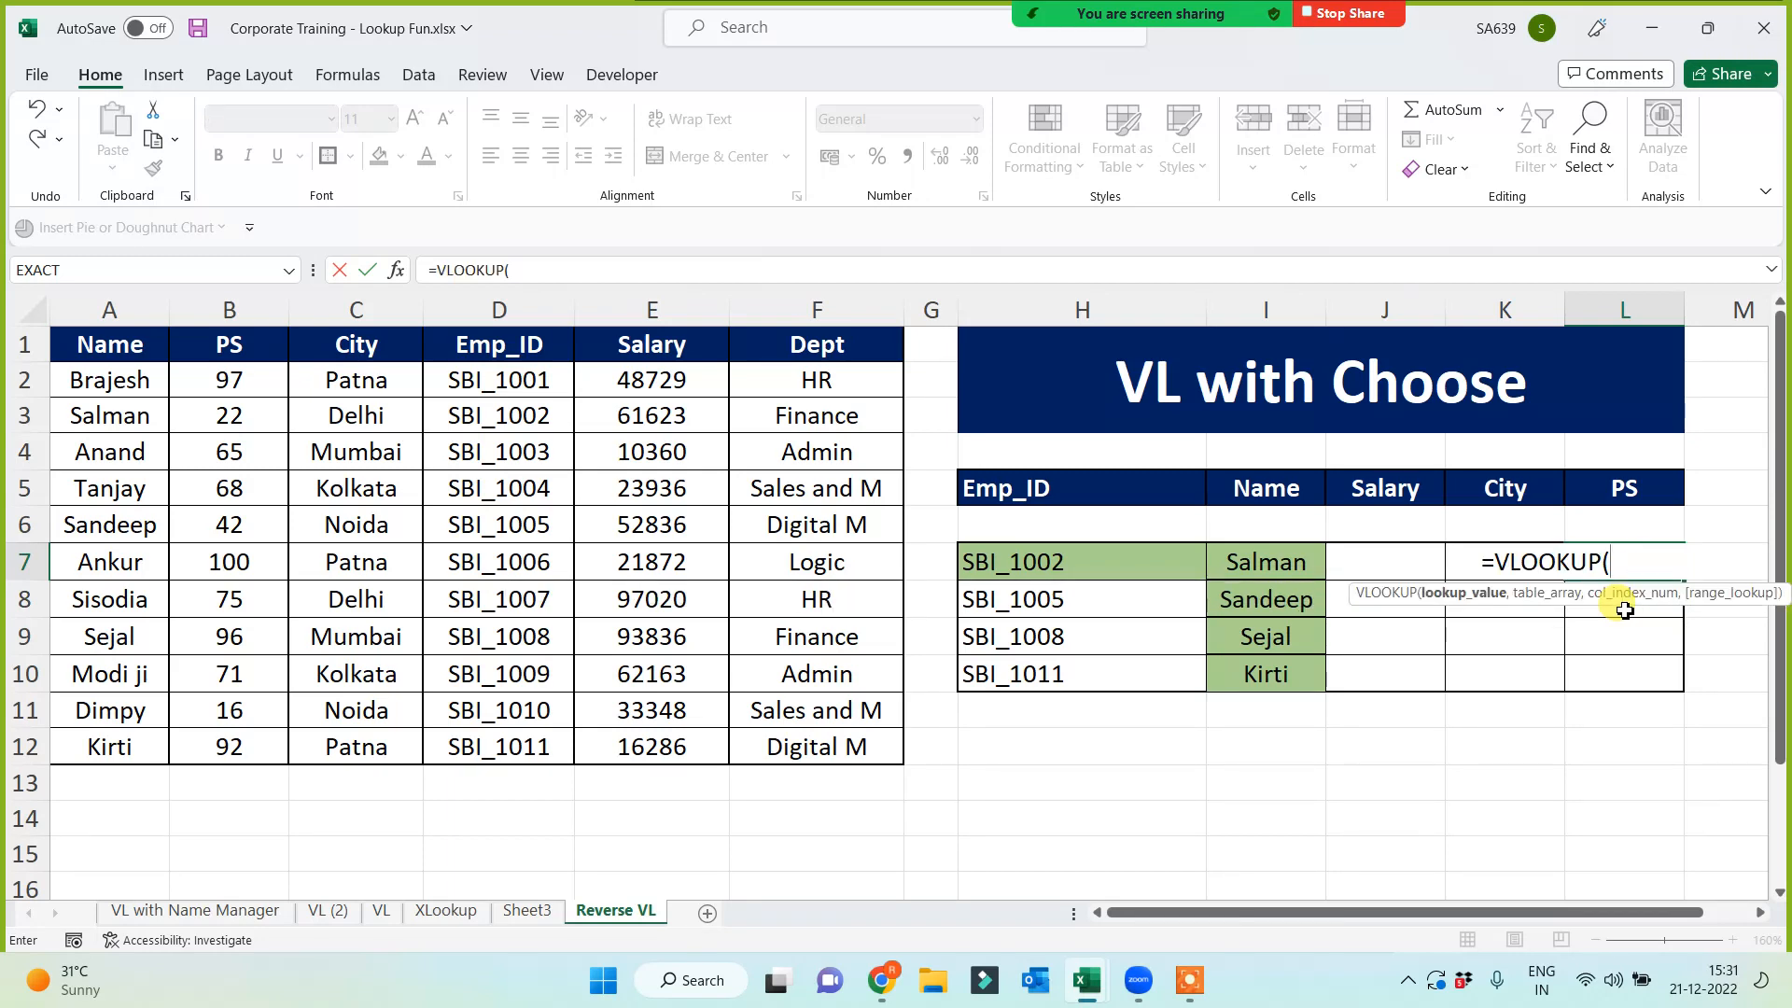
click(1034, 574)
text(,)
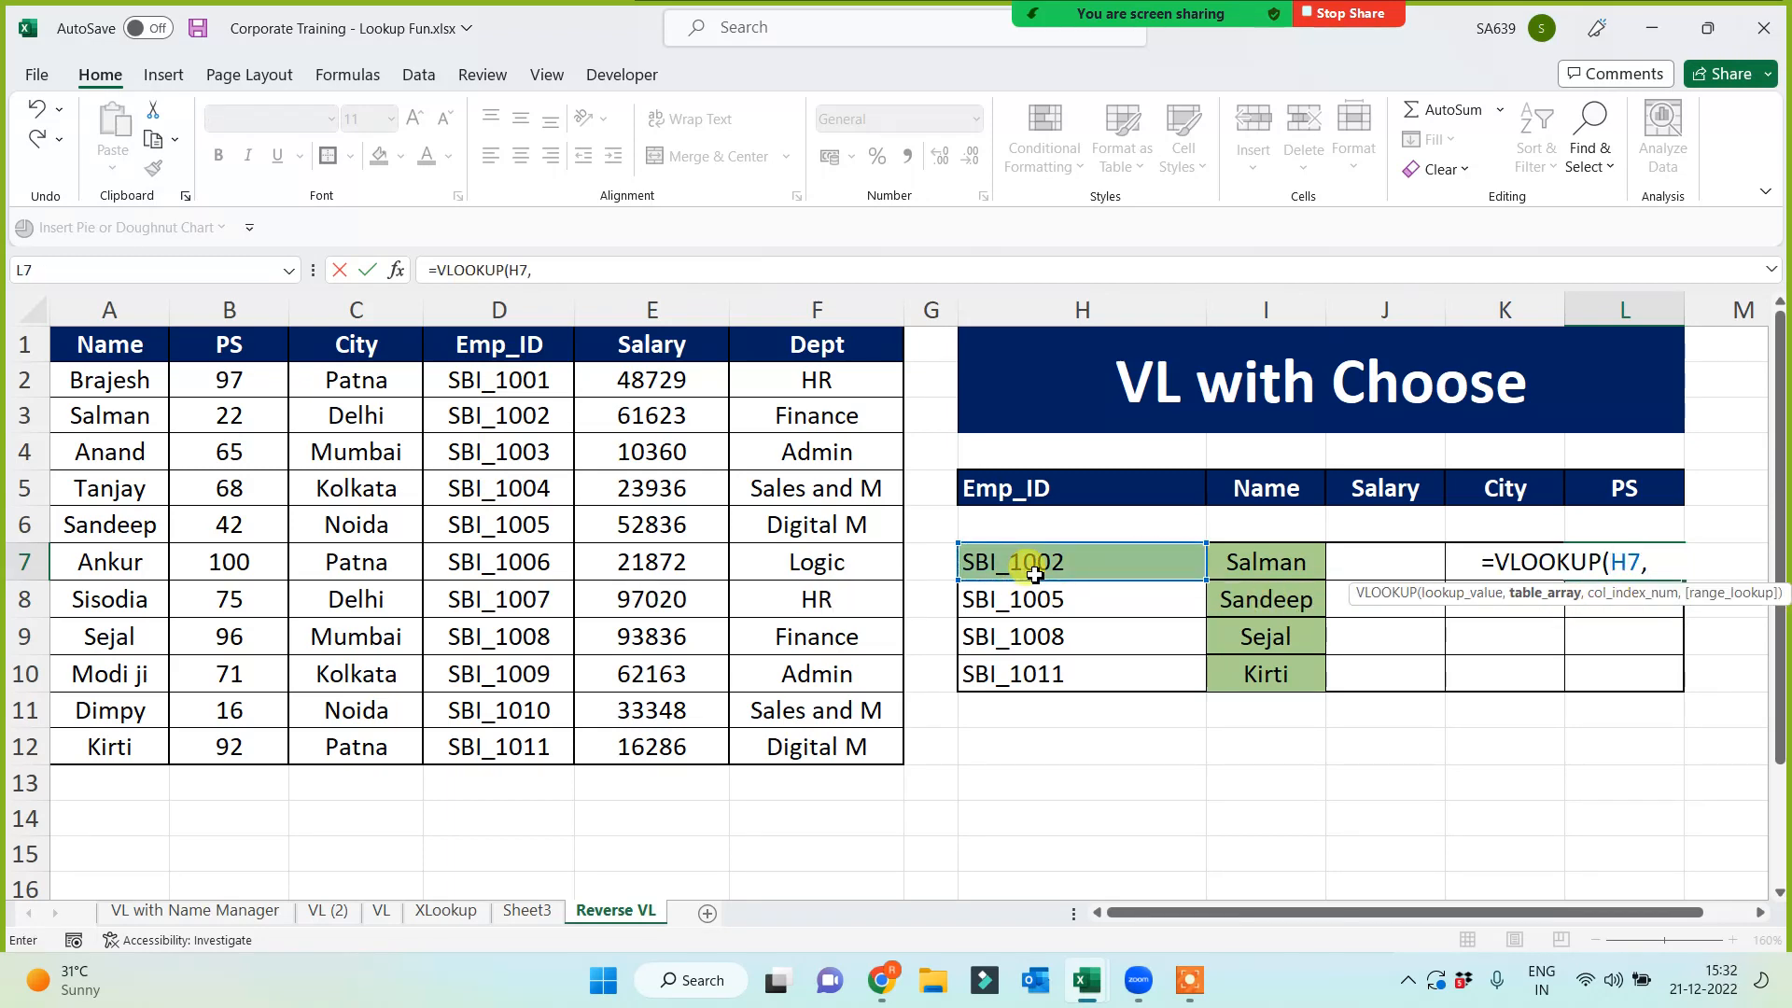
text(choose()
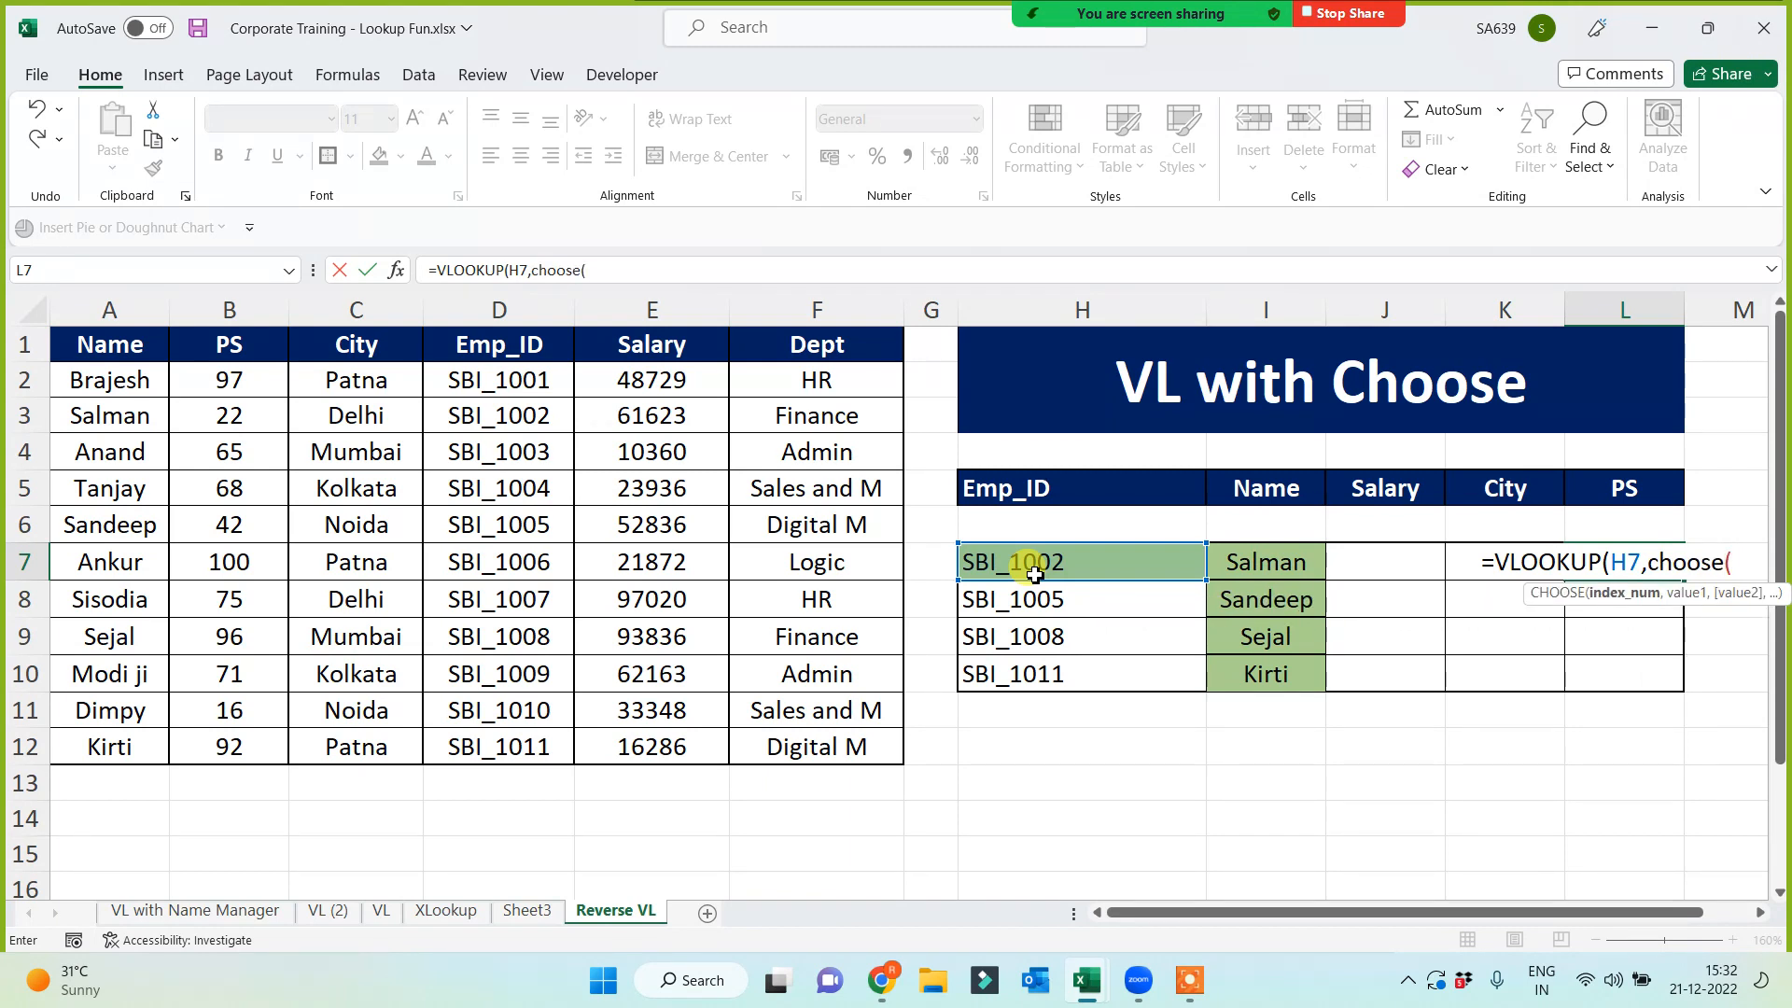
text({1,2)
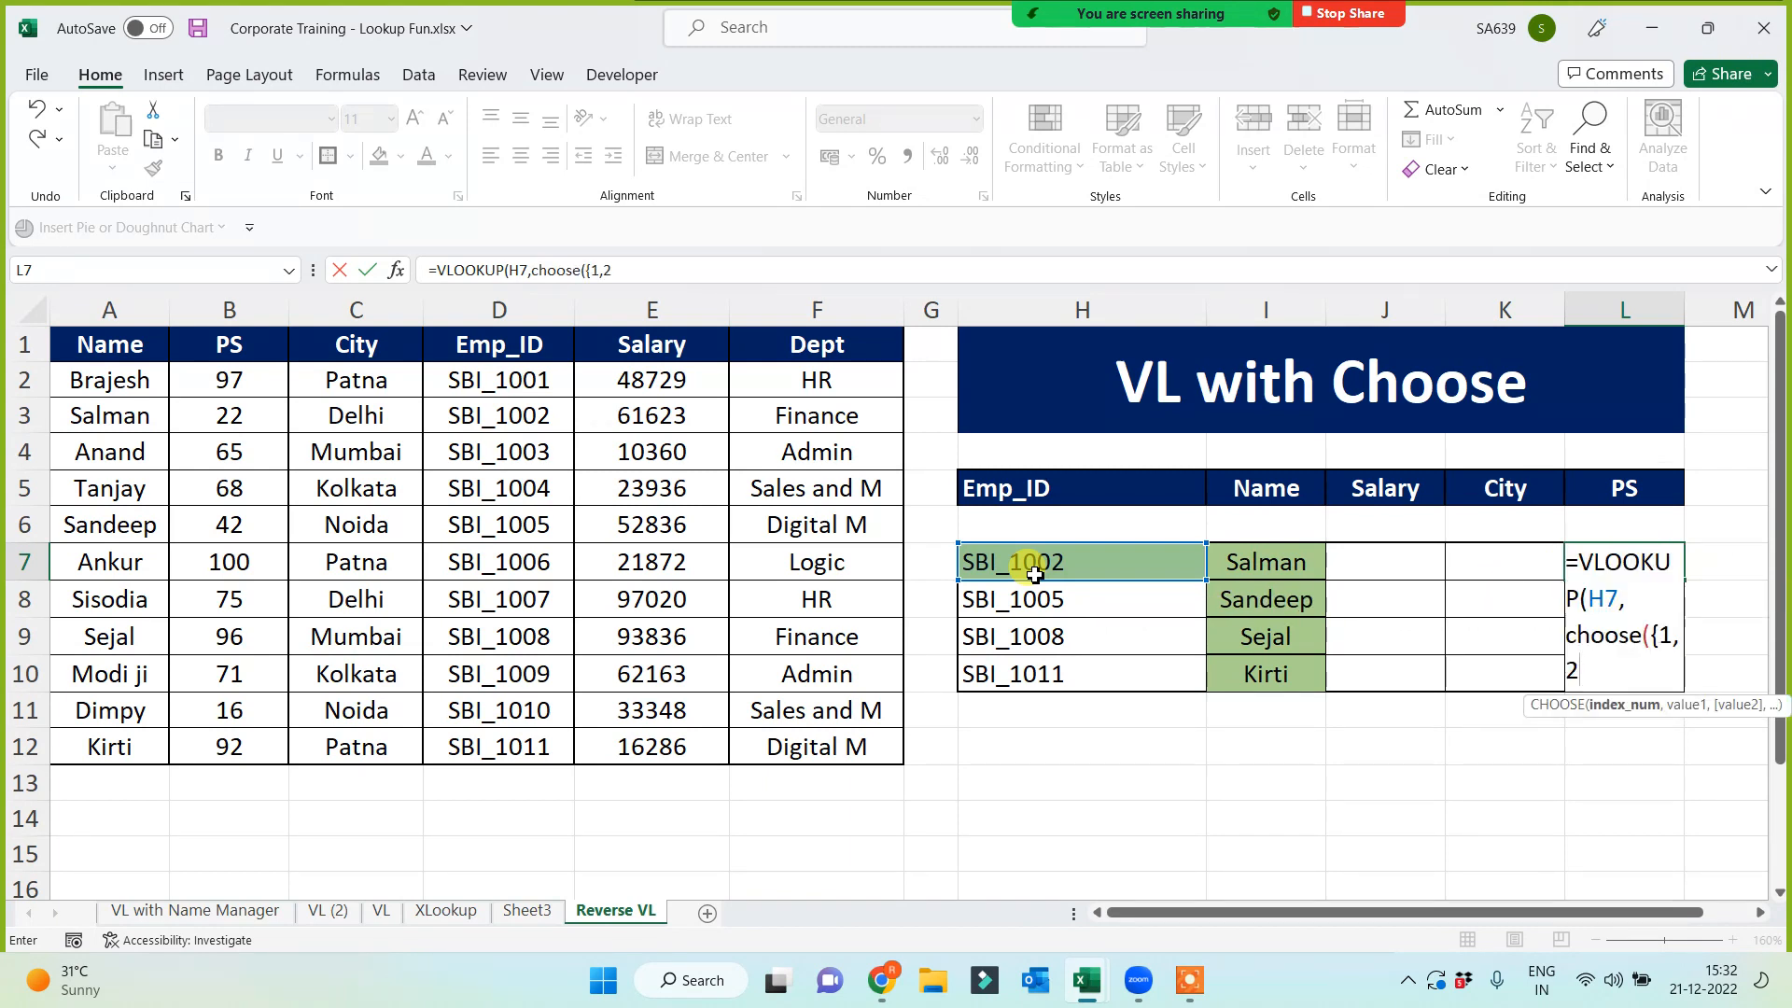
text(},)
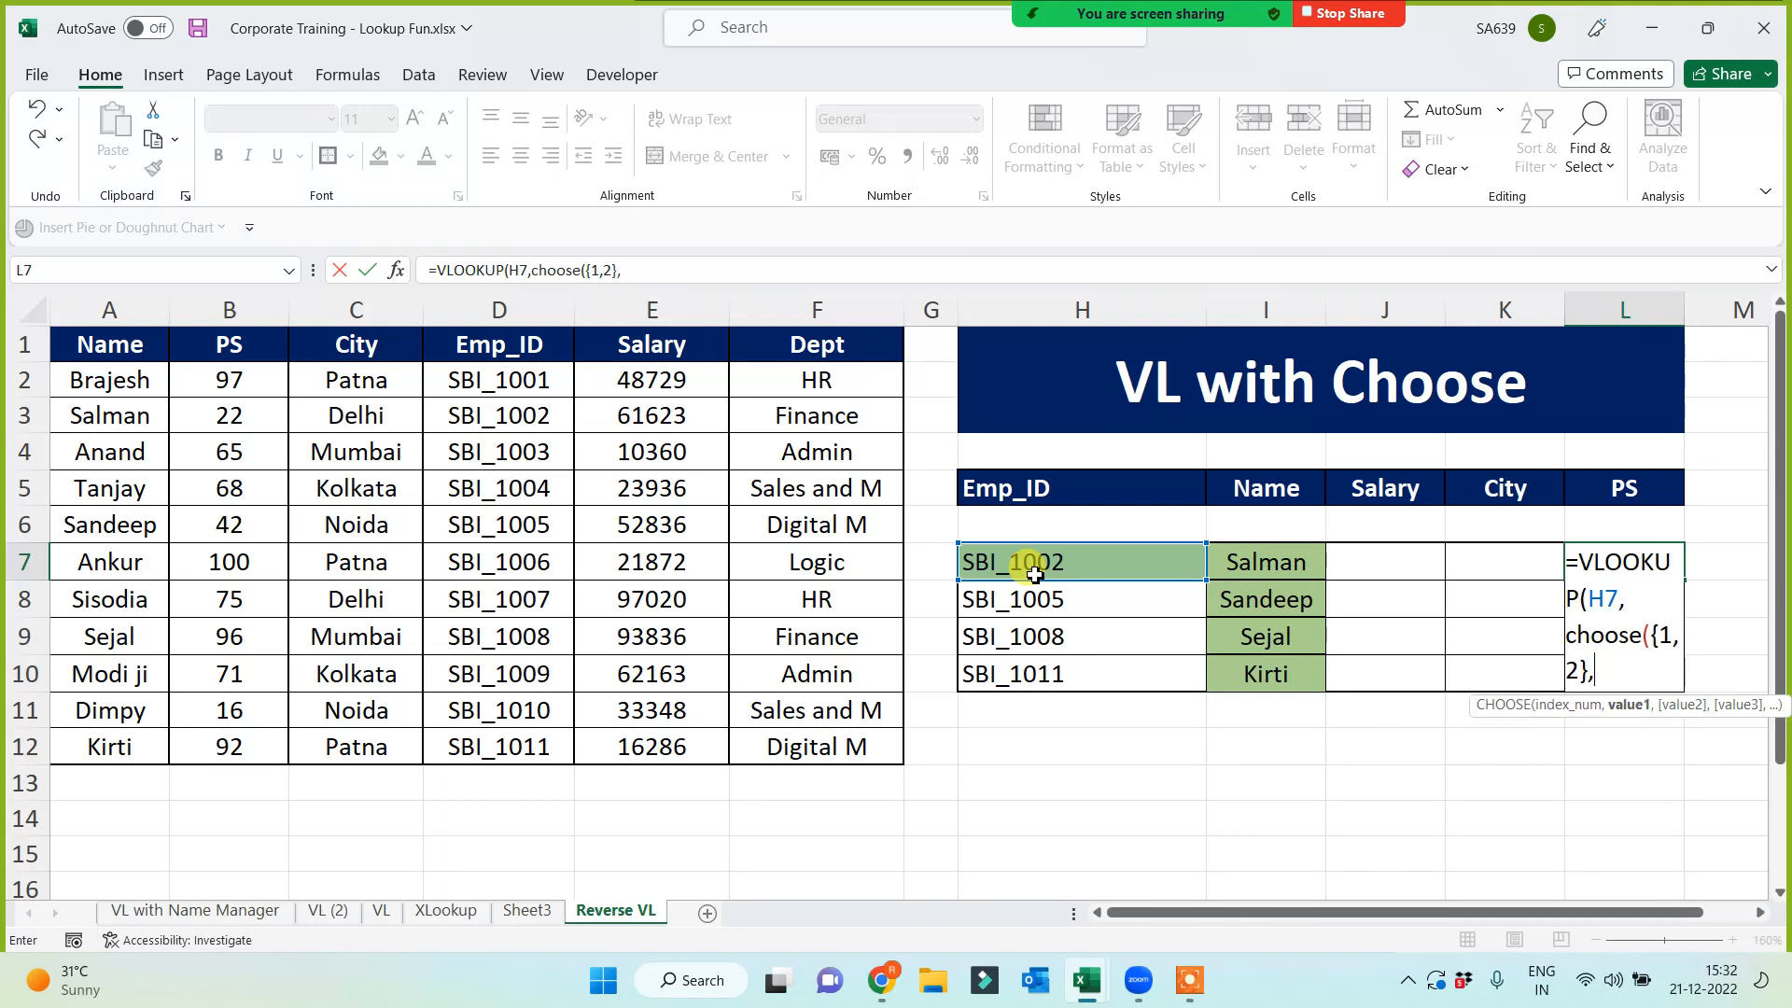
Give CHOOSE in L7 the absolute ranges $D$1:$D$12 for Emp_ID and $B$1:$B$12 for PS, and close its parenthesis
drag(484, 345, 464, 736)
key(F4)
text(,)
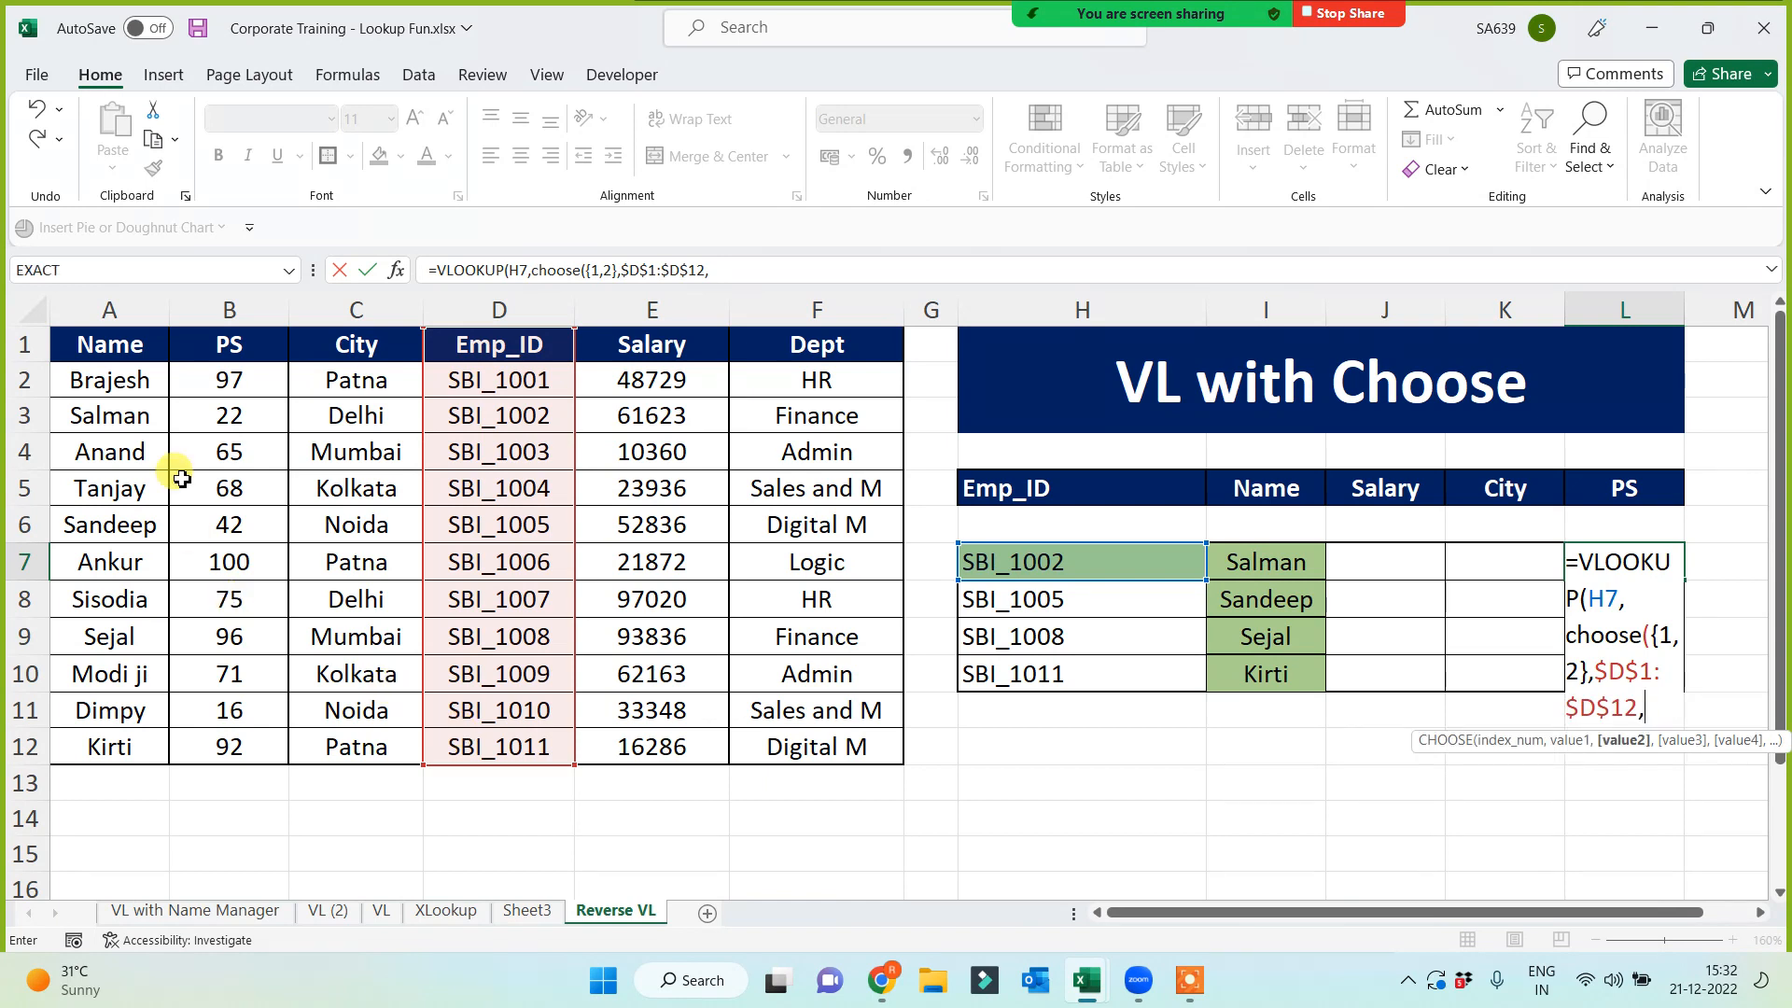
drag(224, 344, 237, 744)
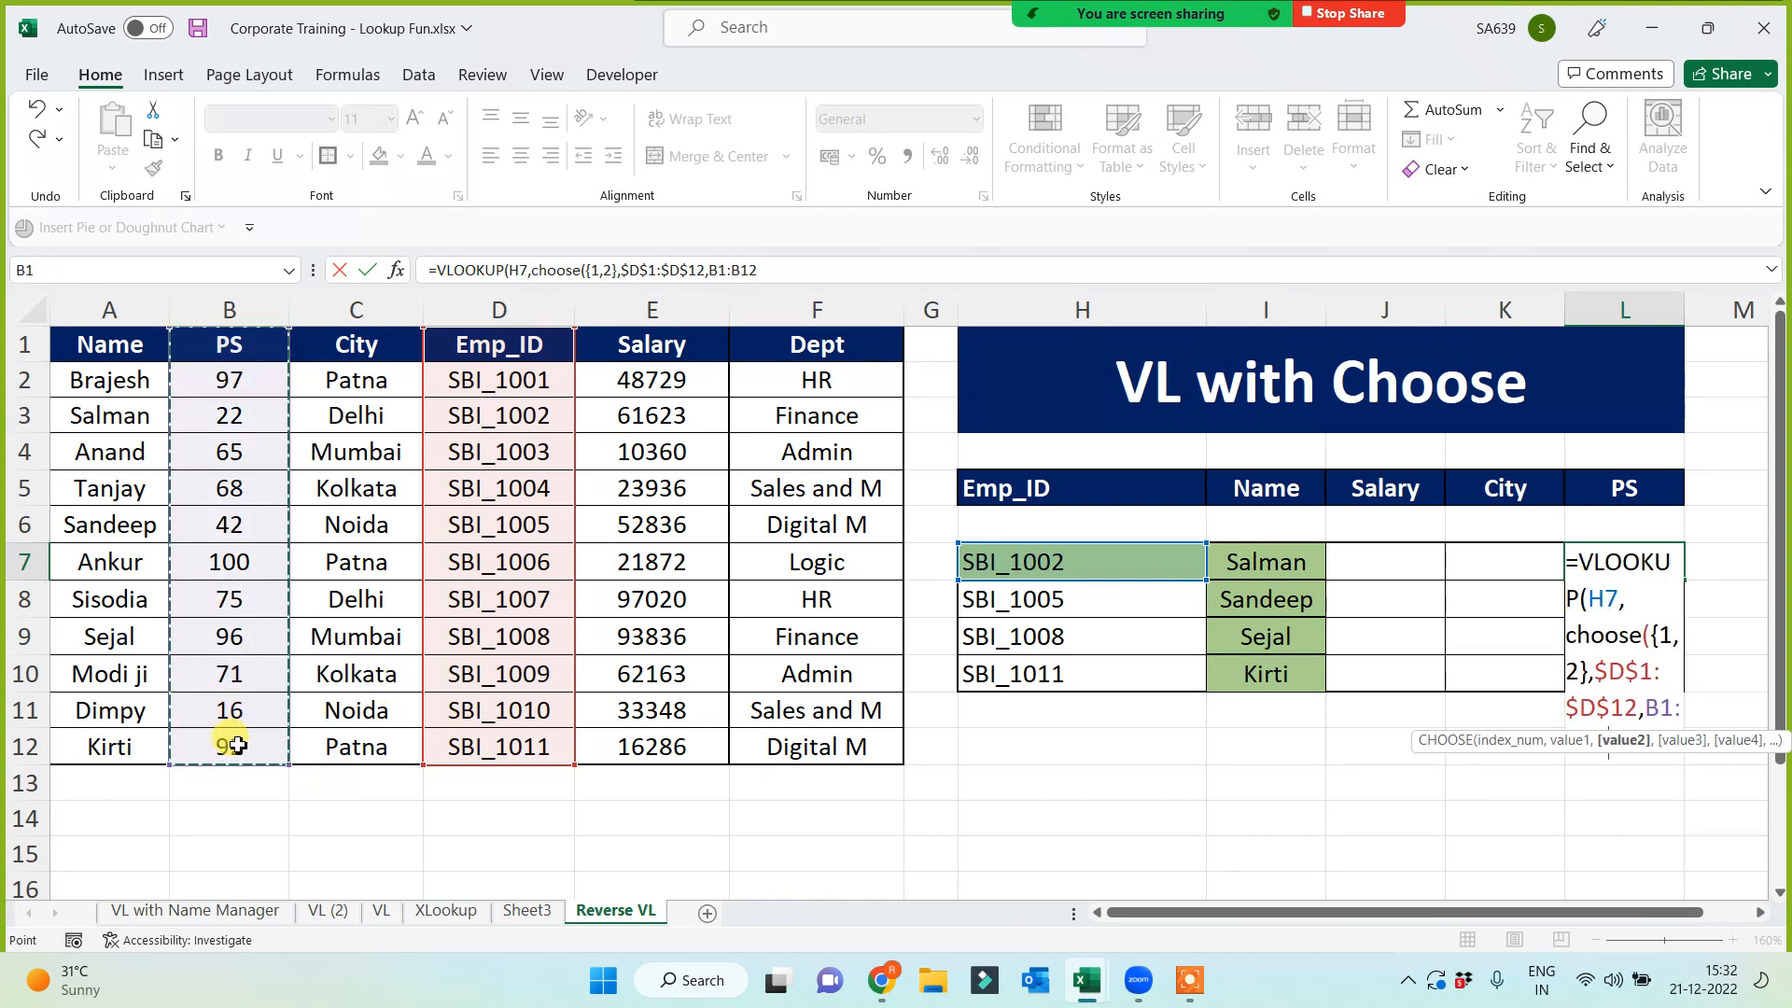
key(F4)
text())
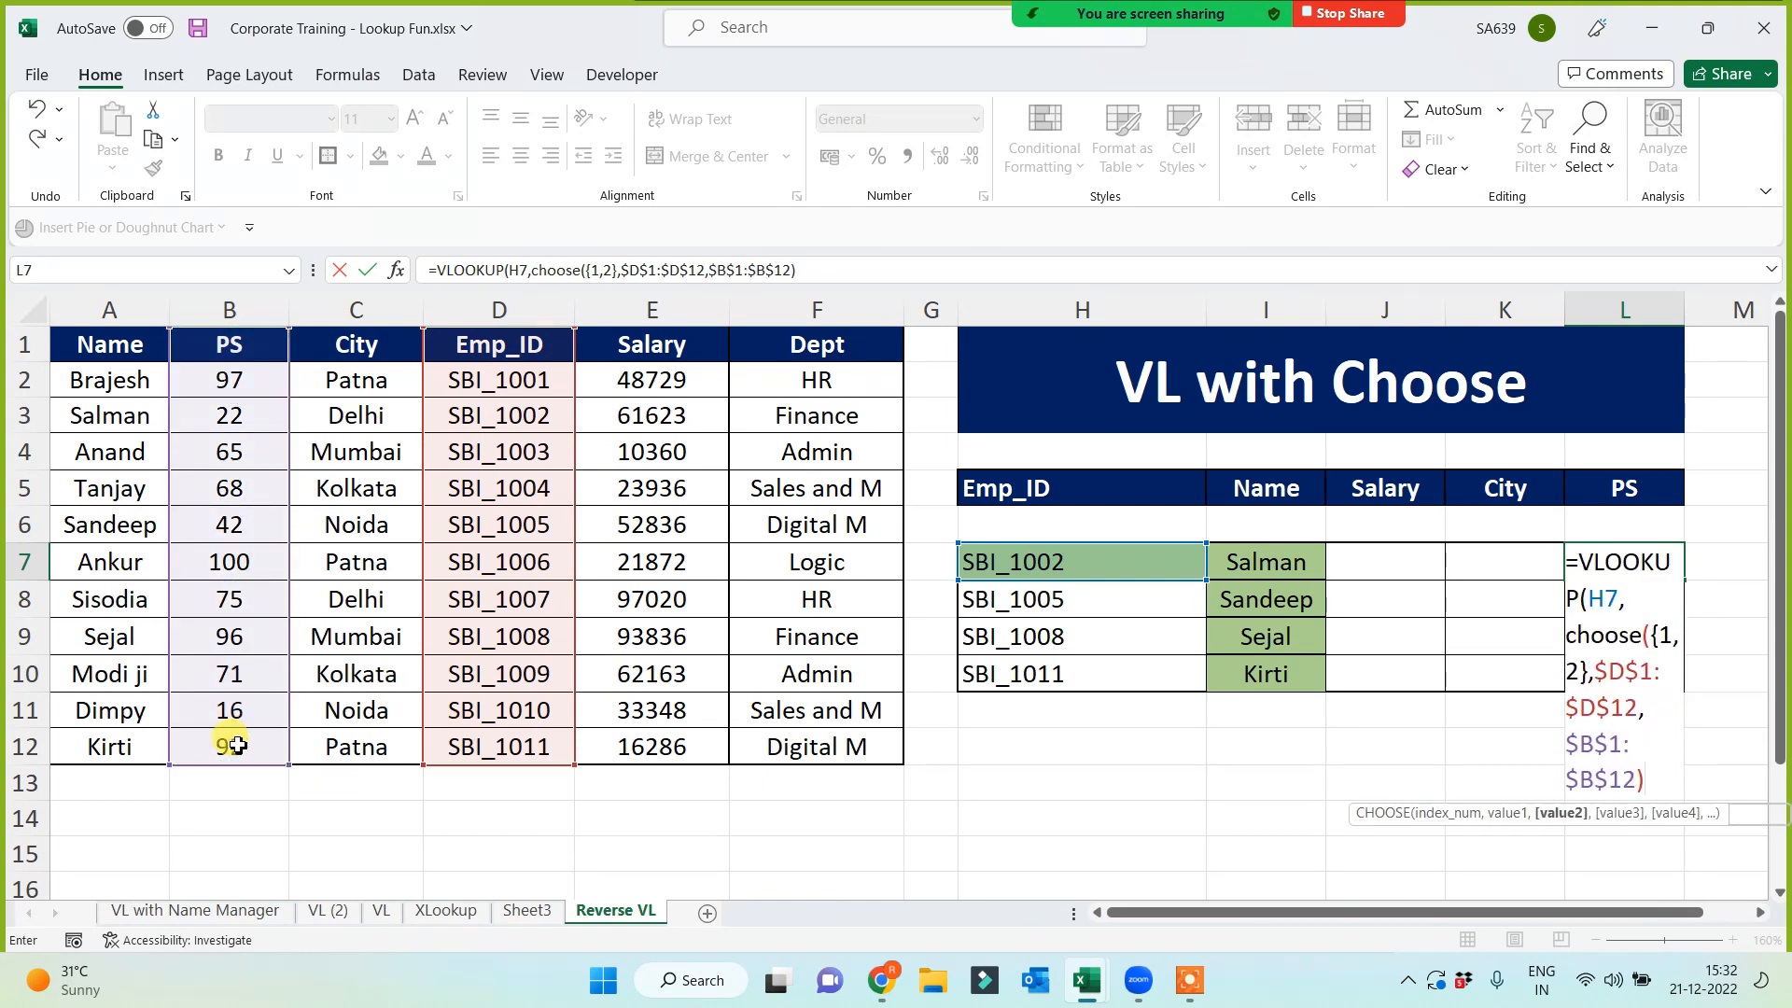
Complete the VLOOKUP in L7 with column index 2 and range lookup 0, and commit the formula
text(,)
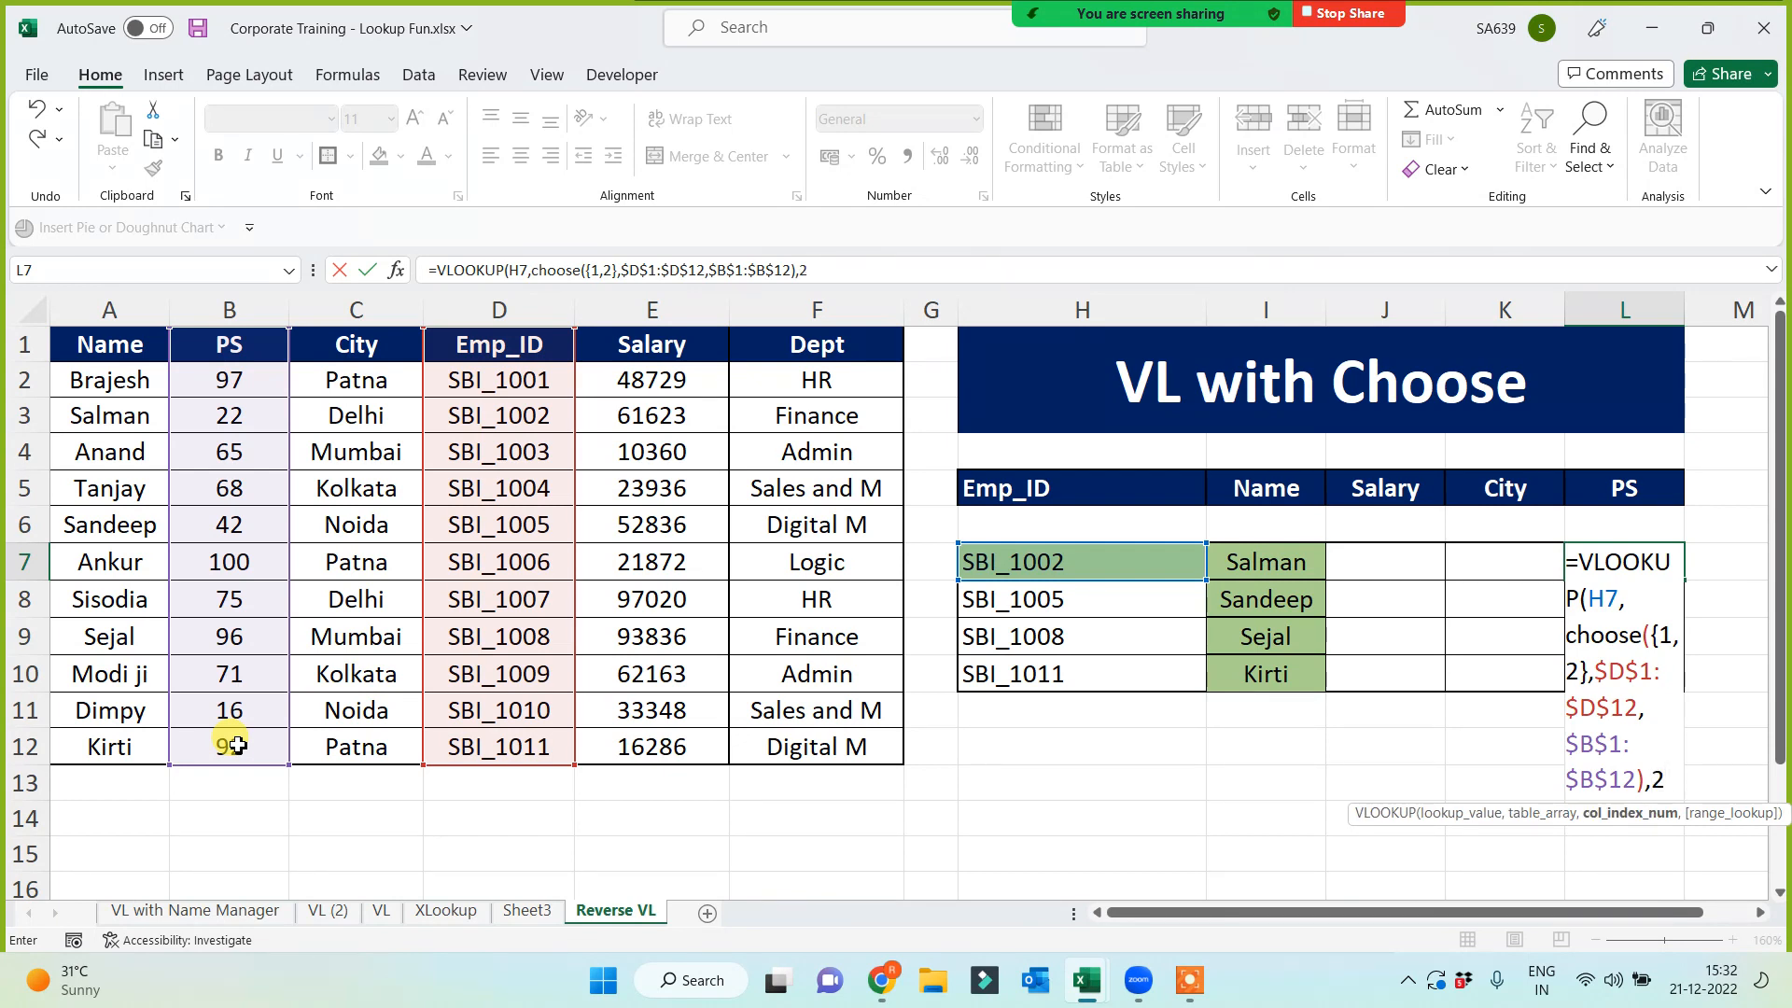
text(2,0))
key(Return)
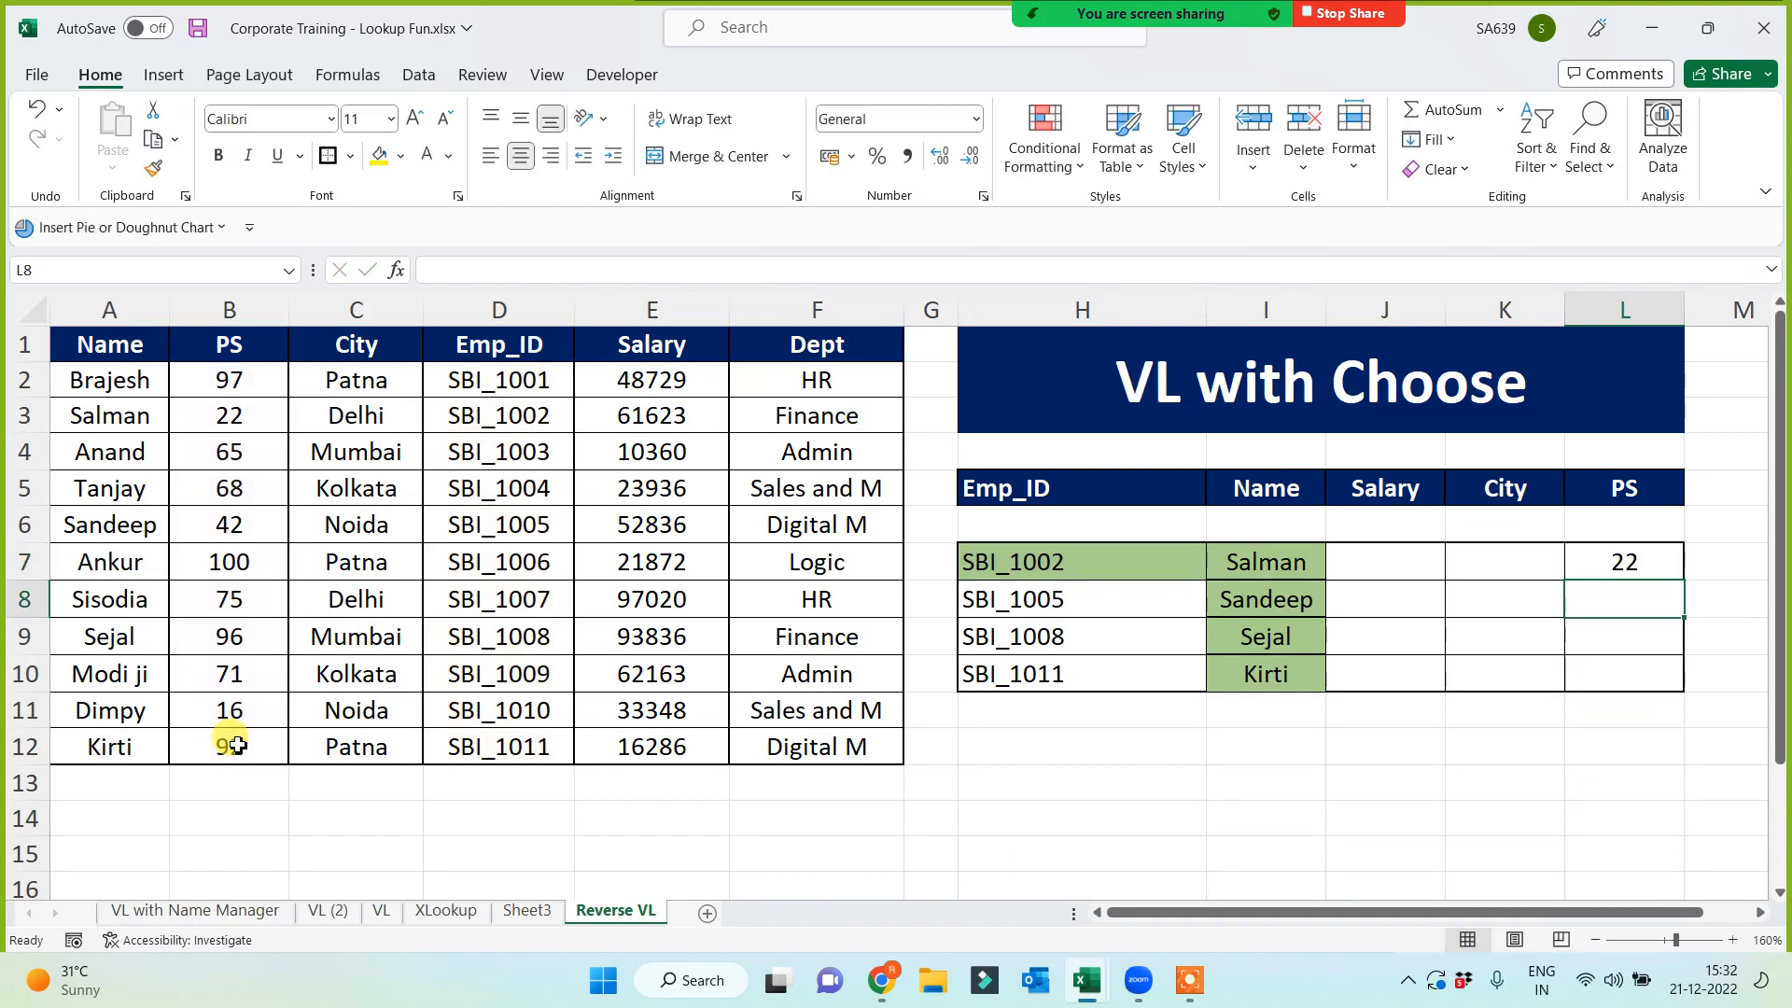
Fill the PS lookup formula from L7 down to L10
click(1620, 567)
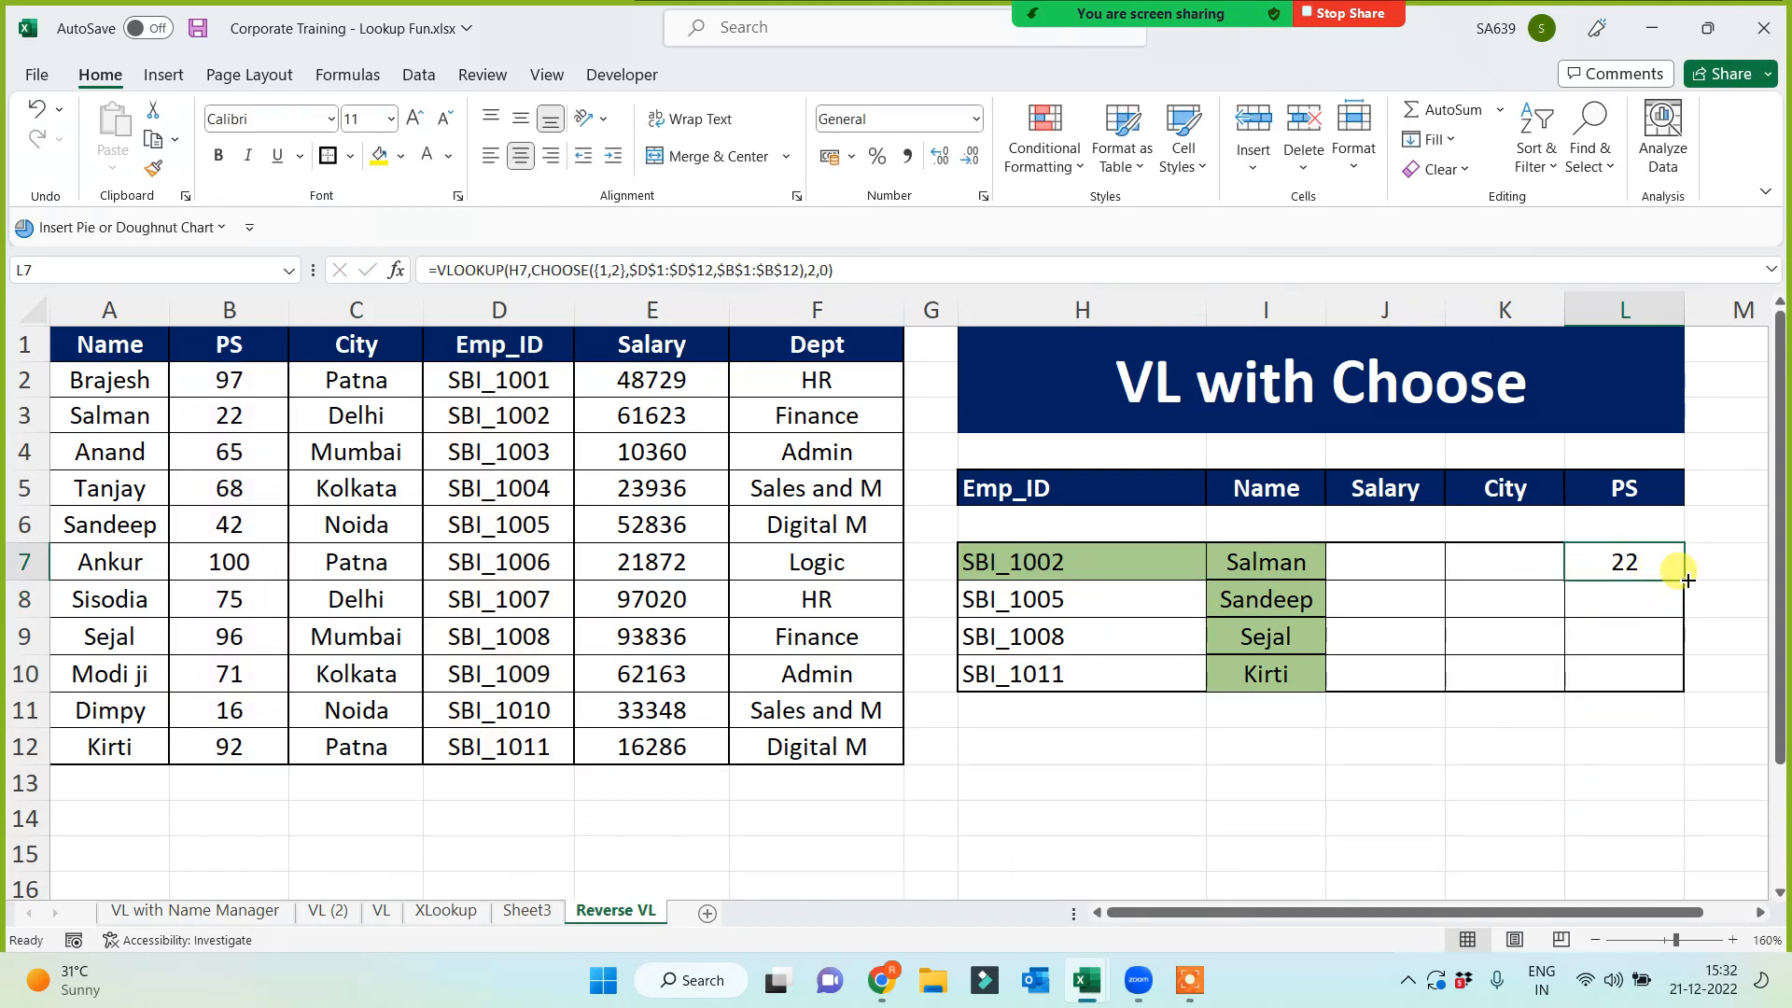
drag(1687, 579, 1660, 683)
click(1362, 808)
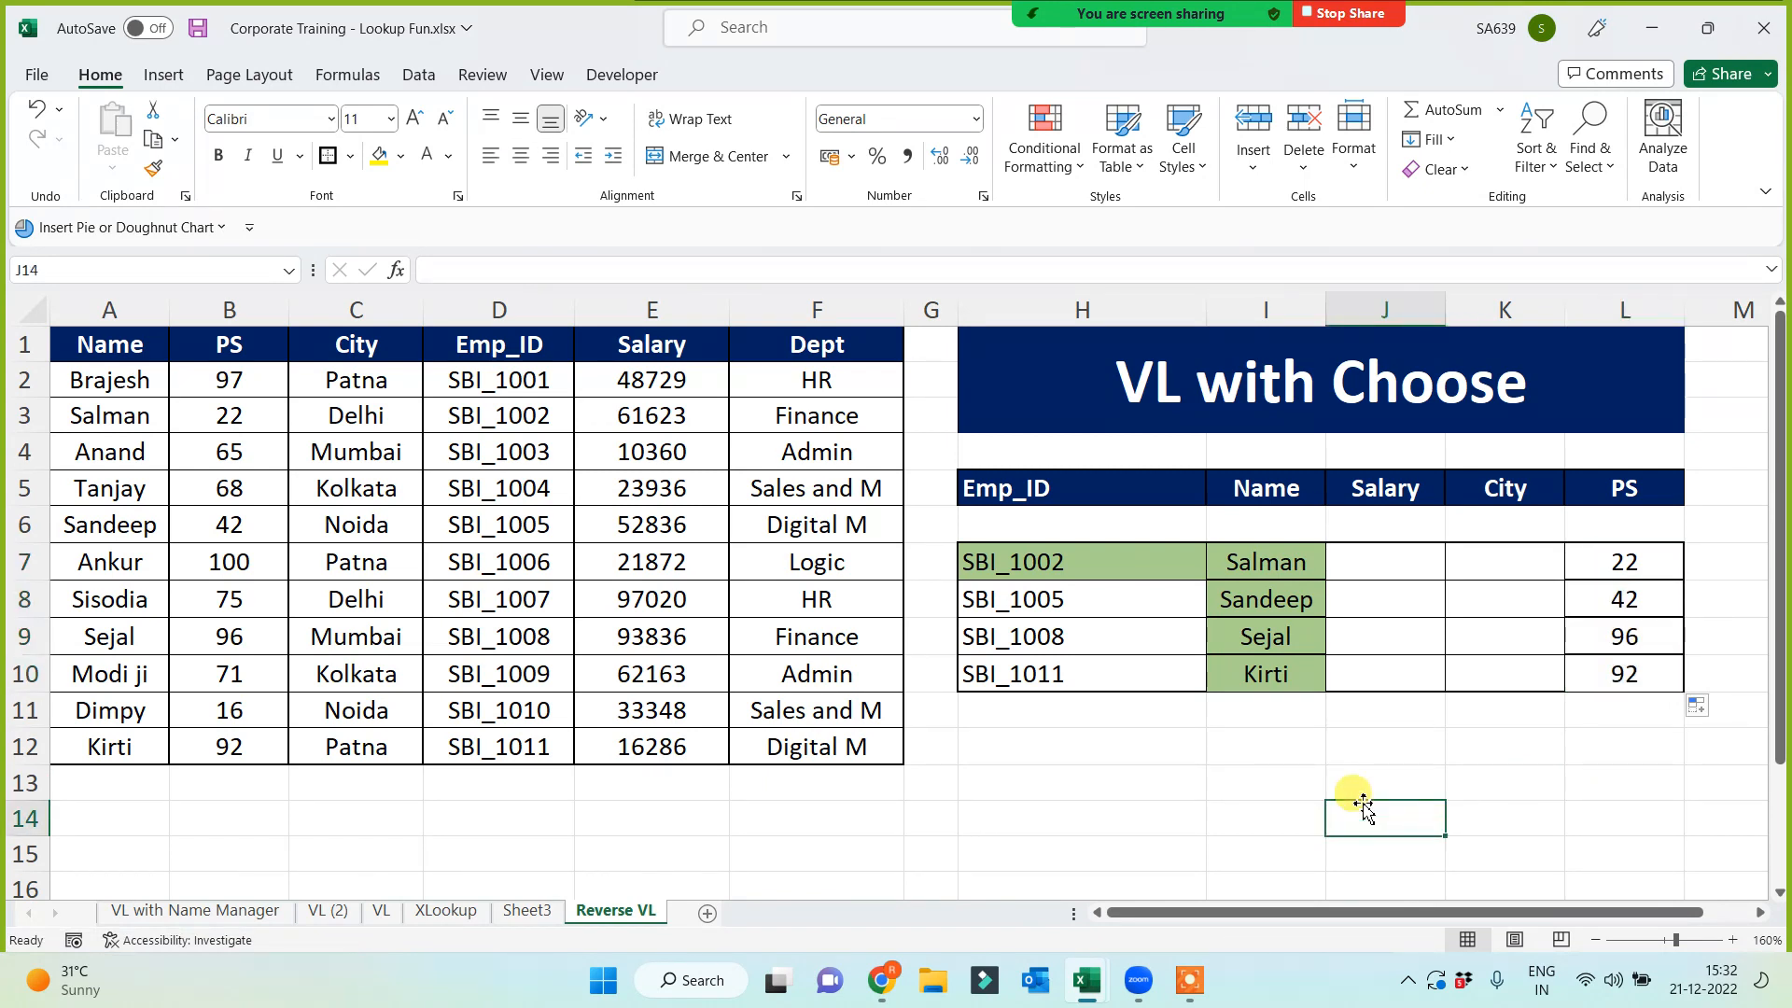
click(1393, 564)
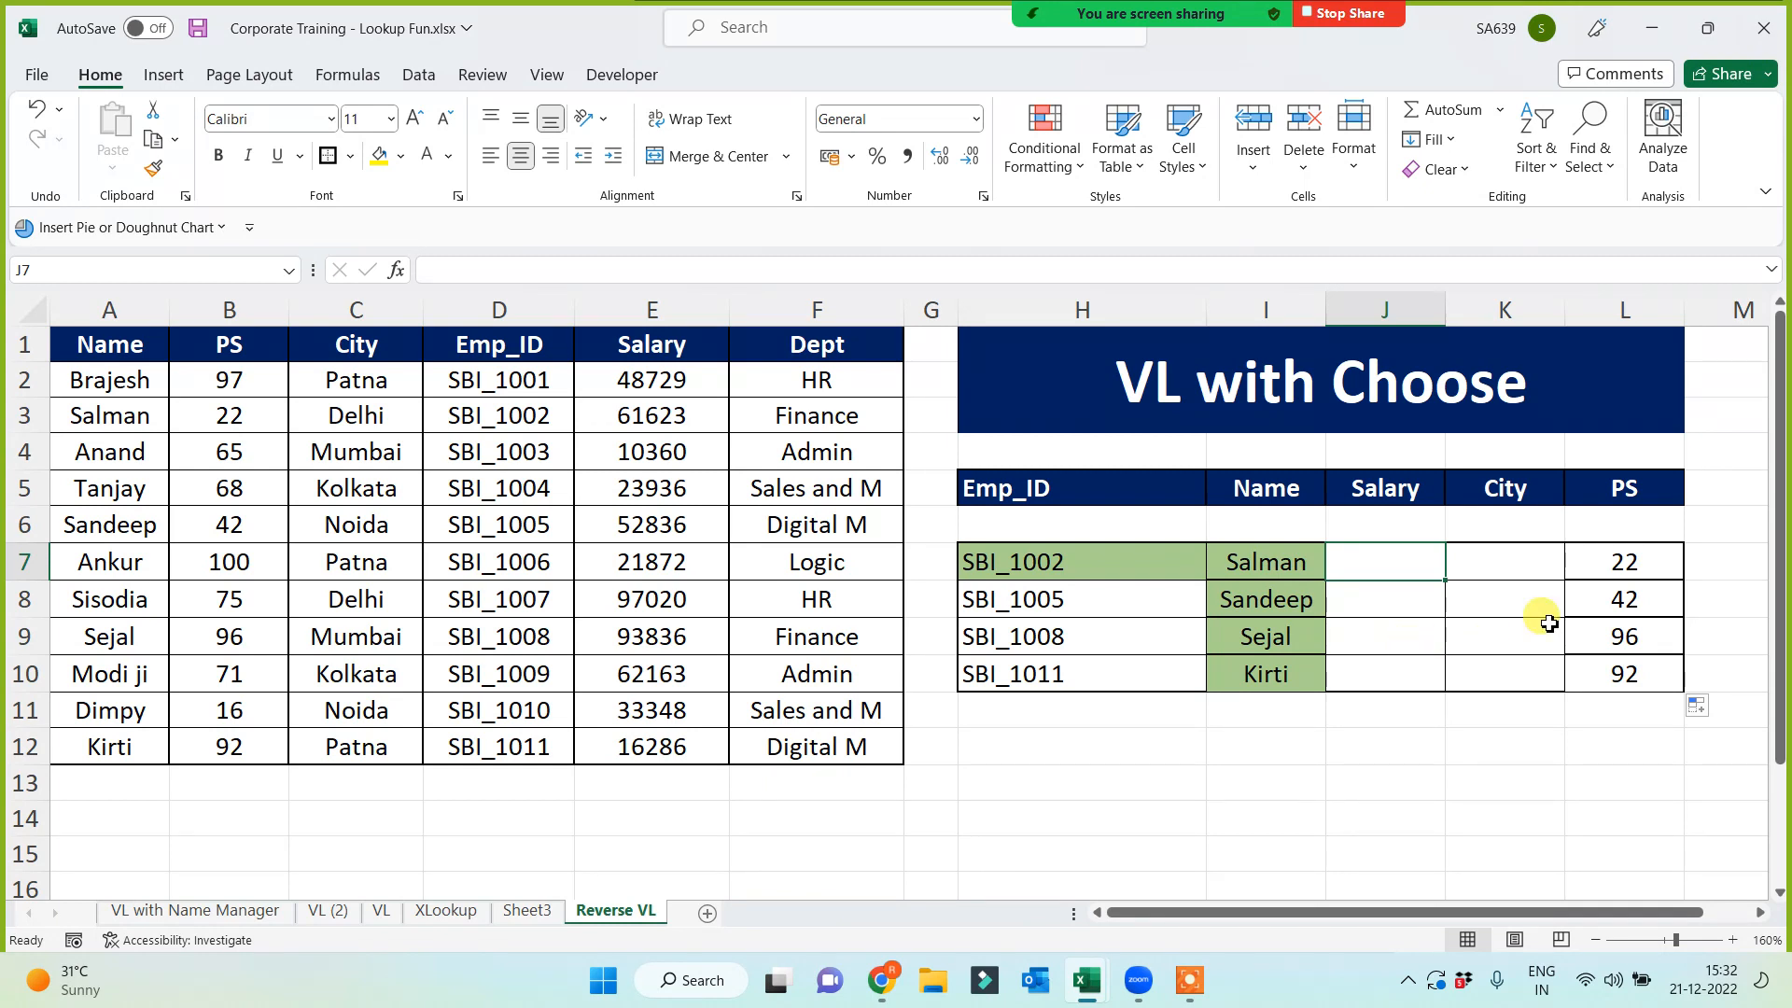
click(1504, 562)
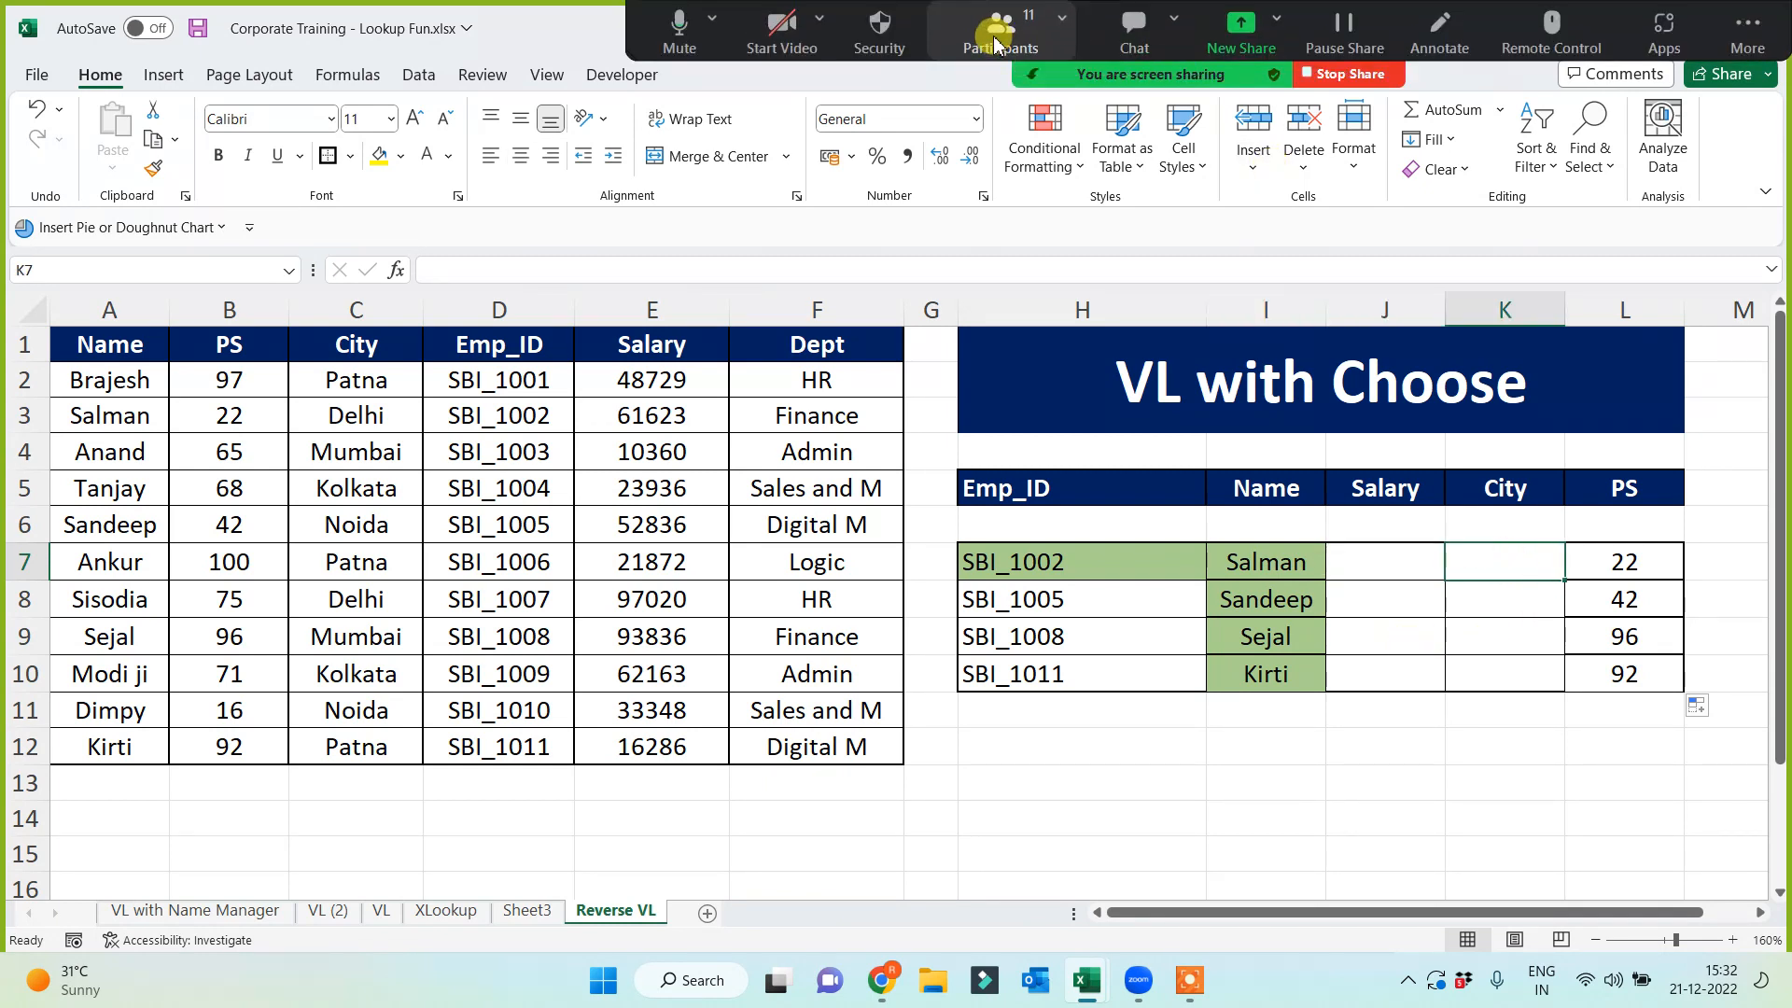
click(996, 42)
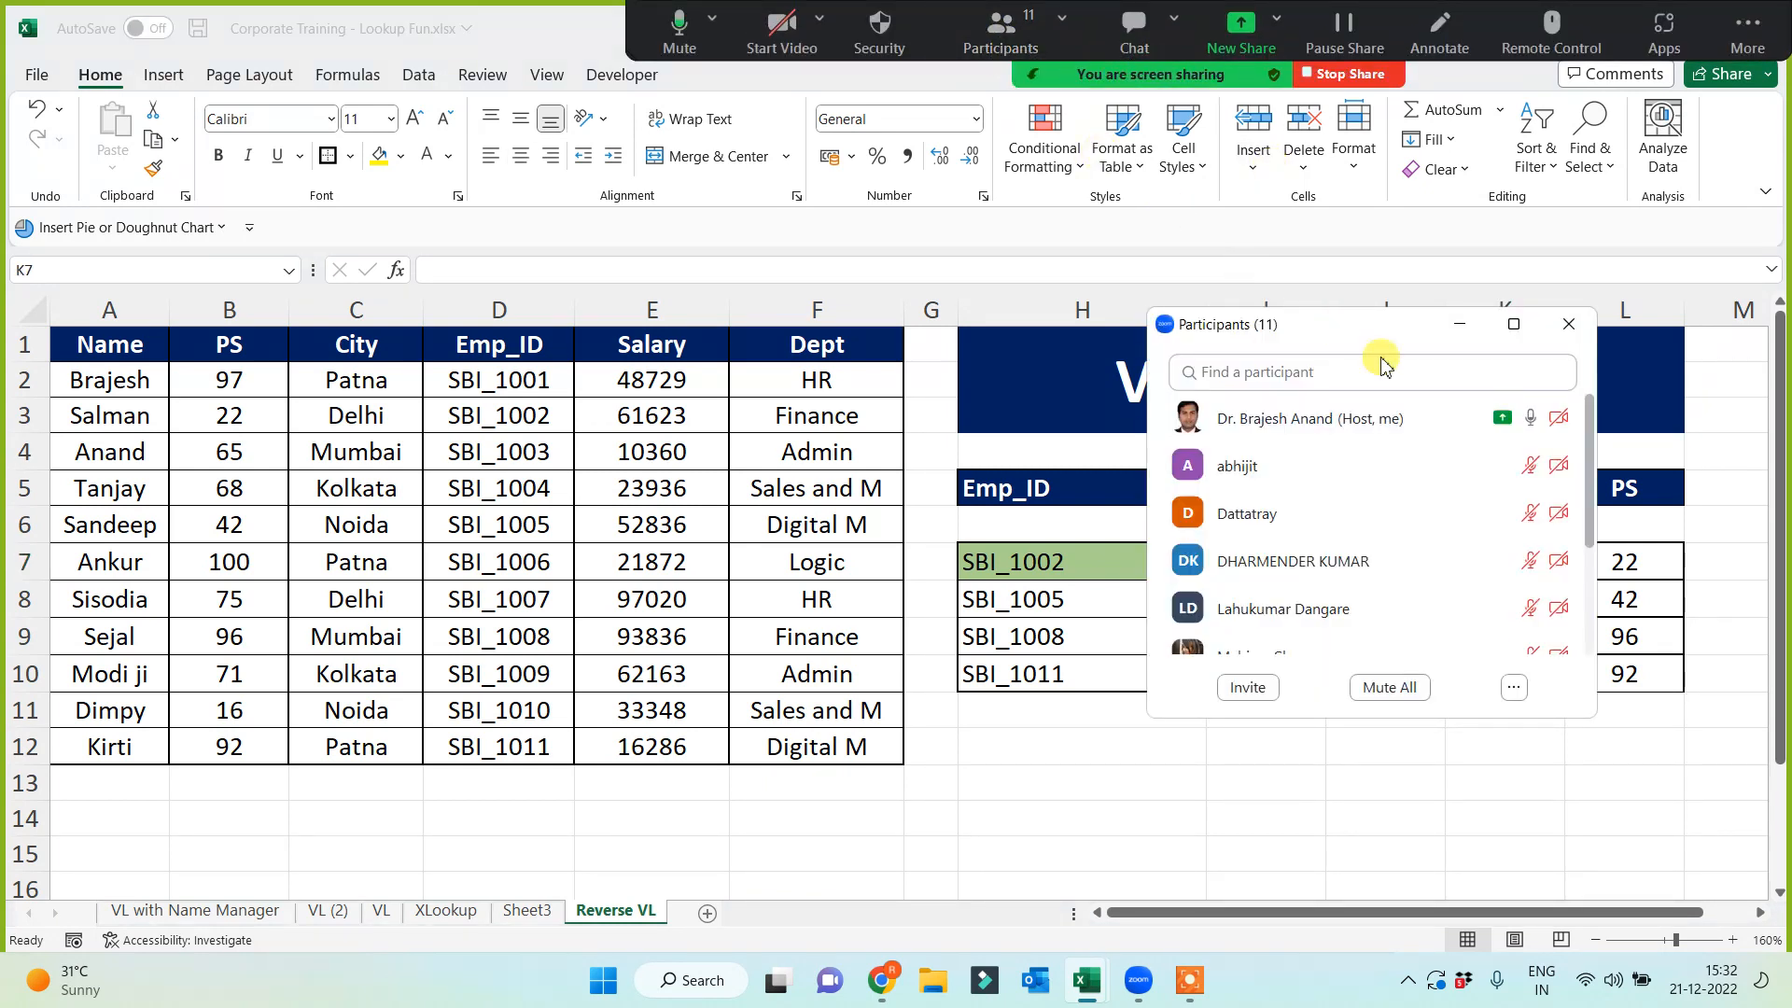
click(1461, 325)
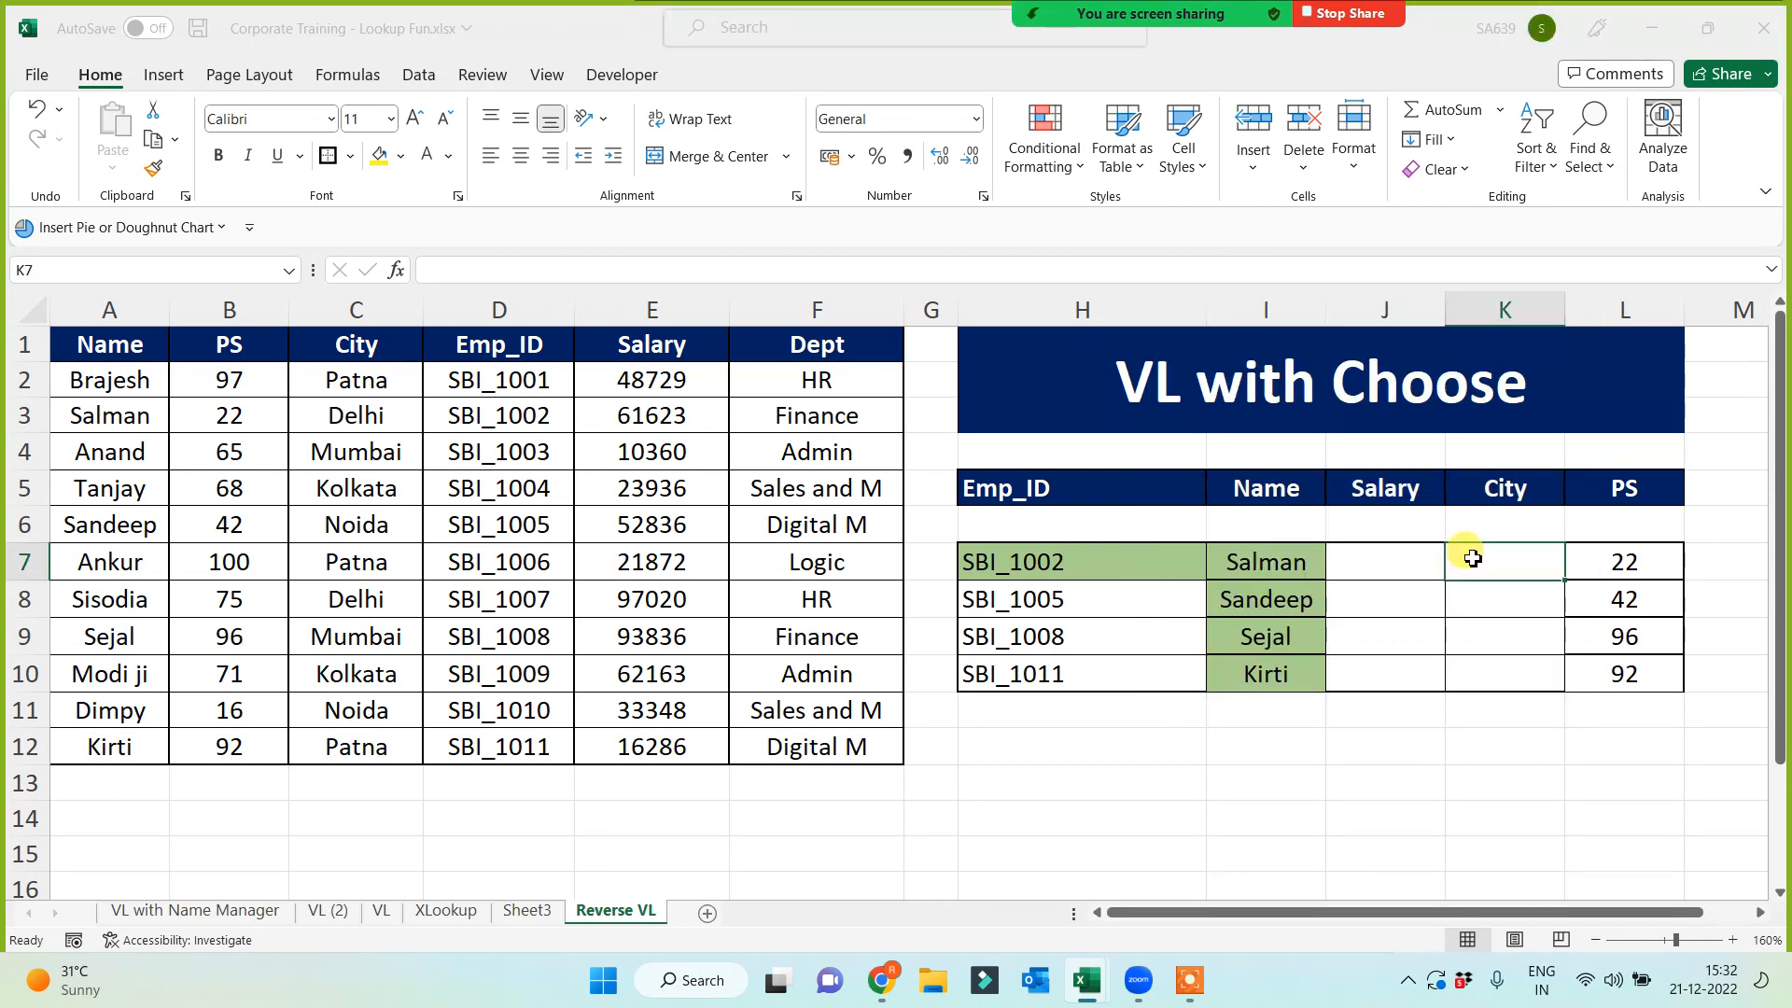
Start a VLOOKUP formula in K7 under City with H7 as lookup value and CHOOSE({1,2}, as the table array
text(=)
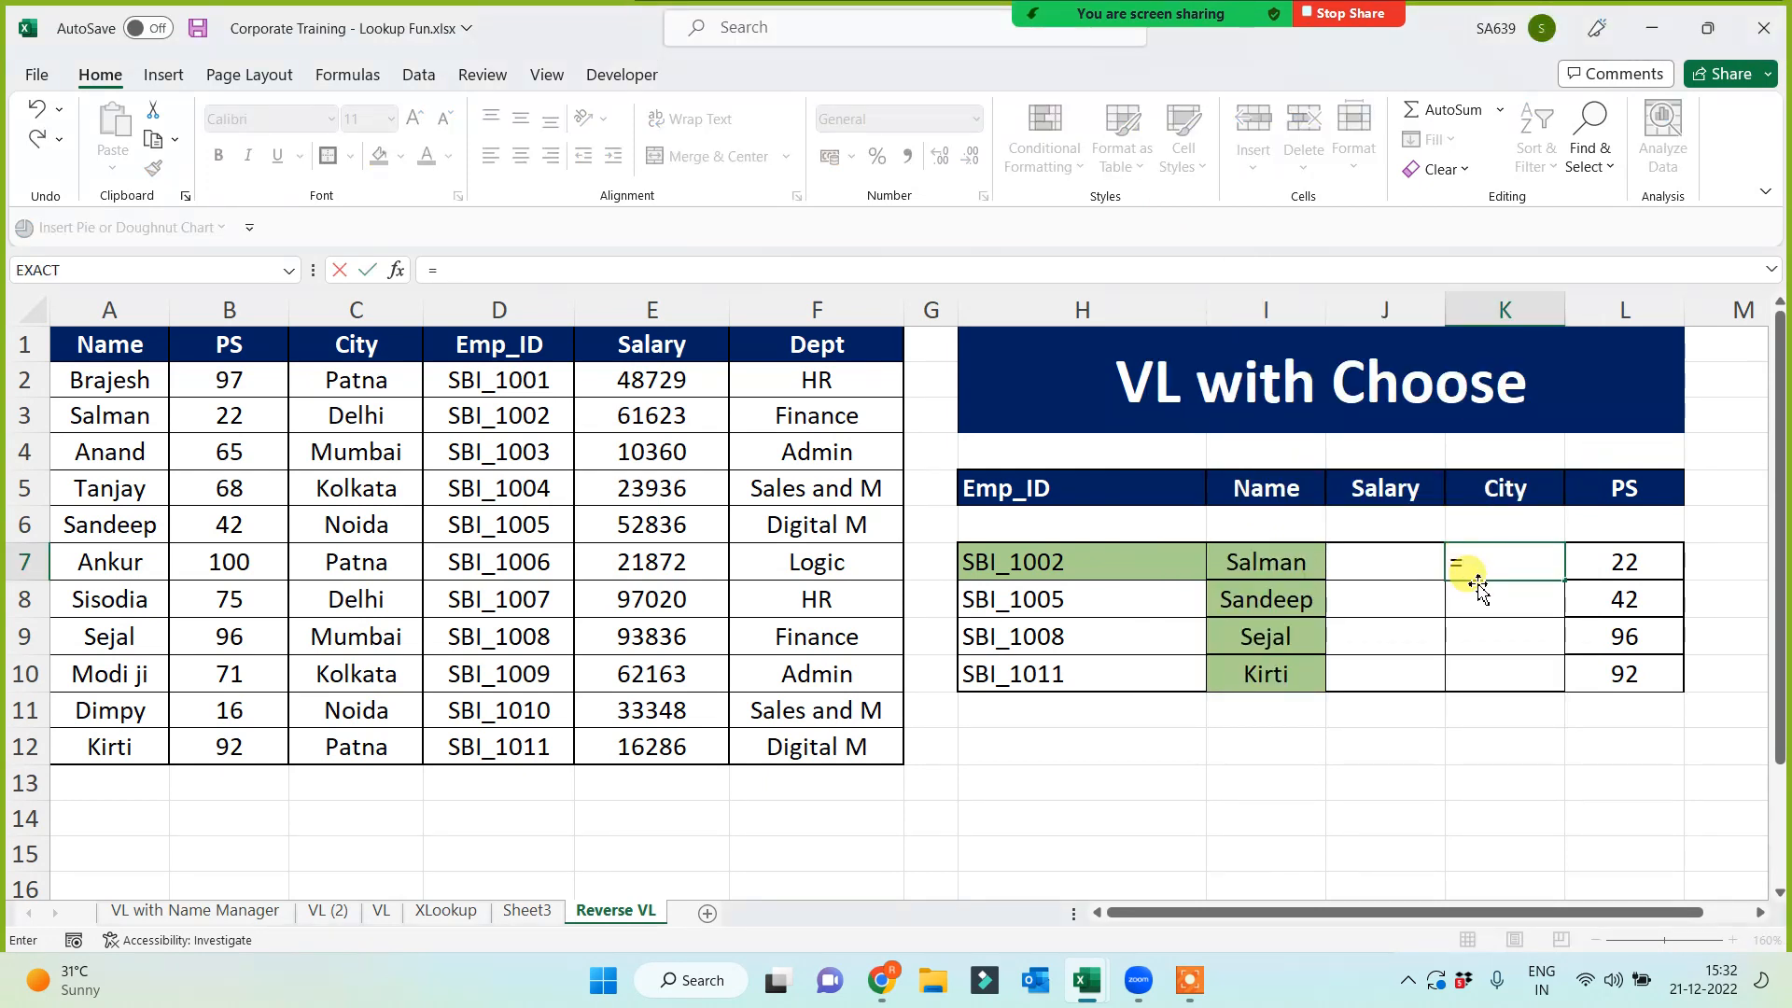
text(vl)
key(Tab)
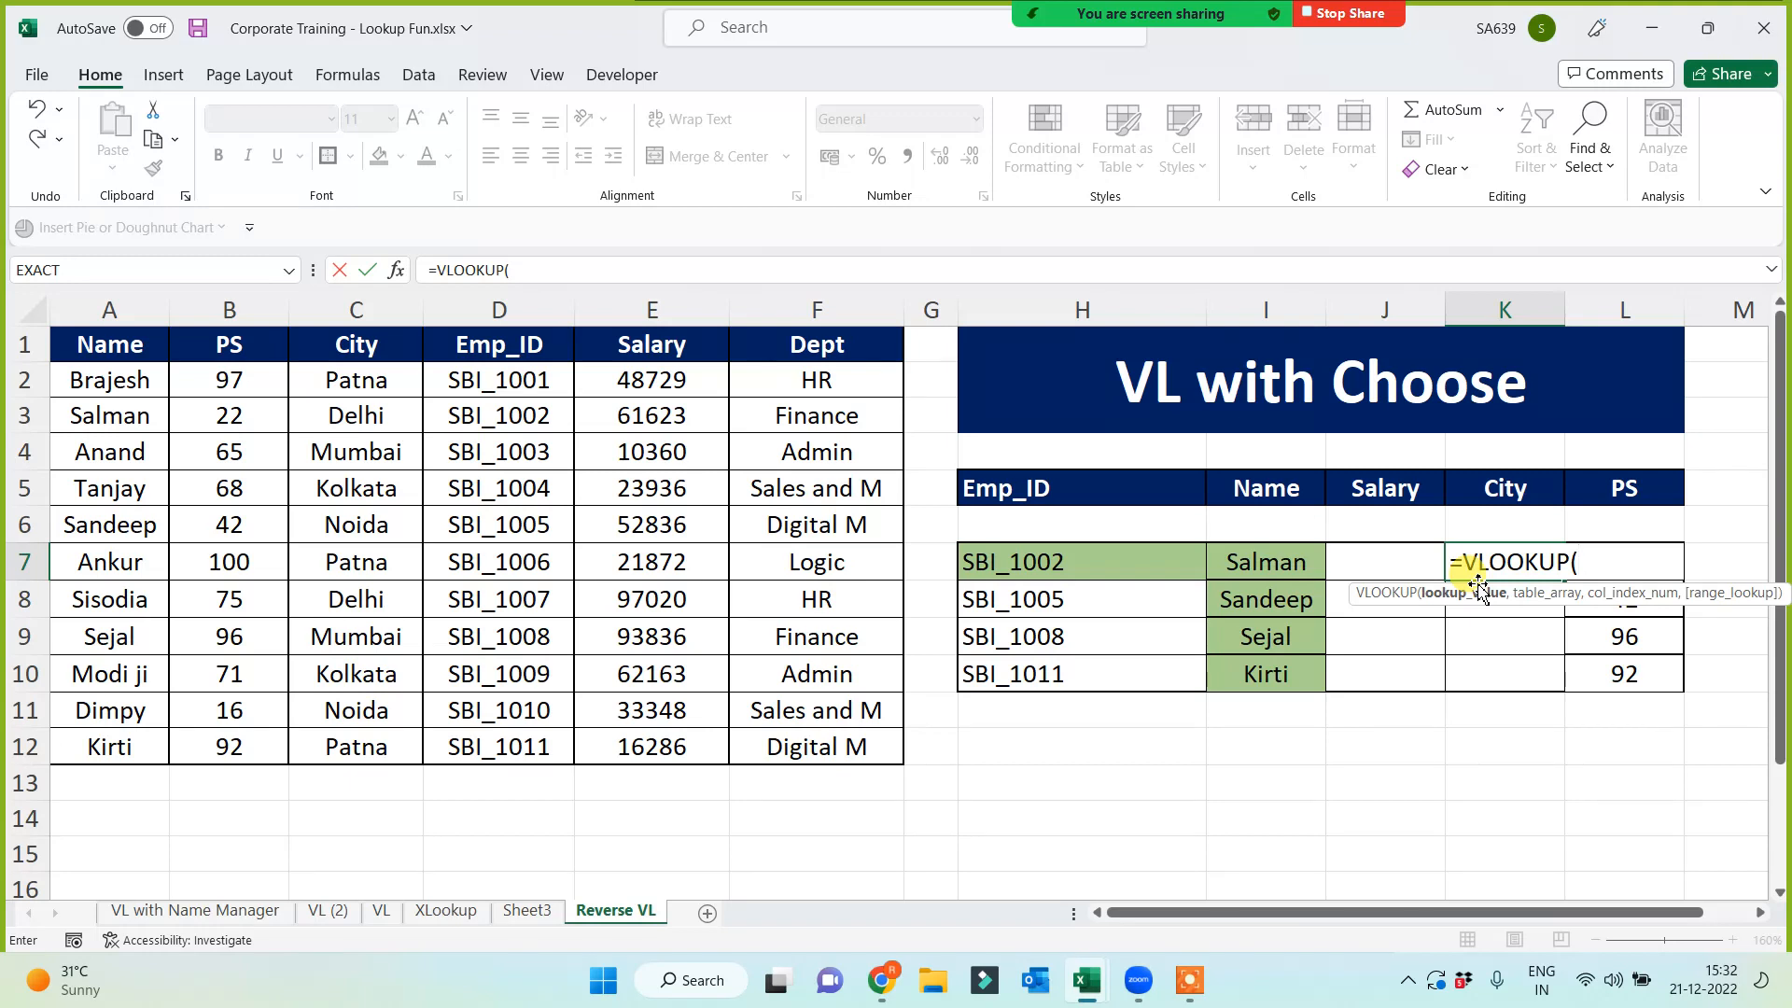
click(1097, 565)
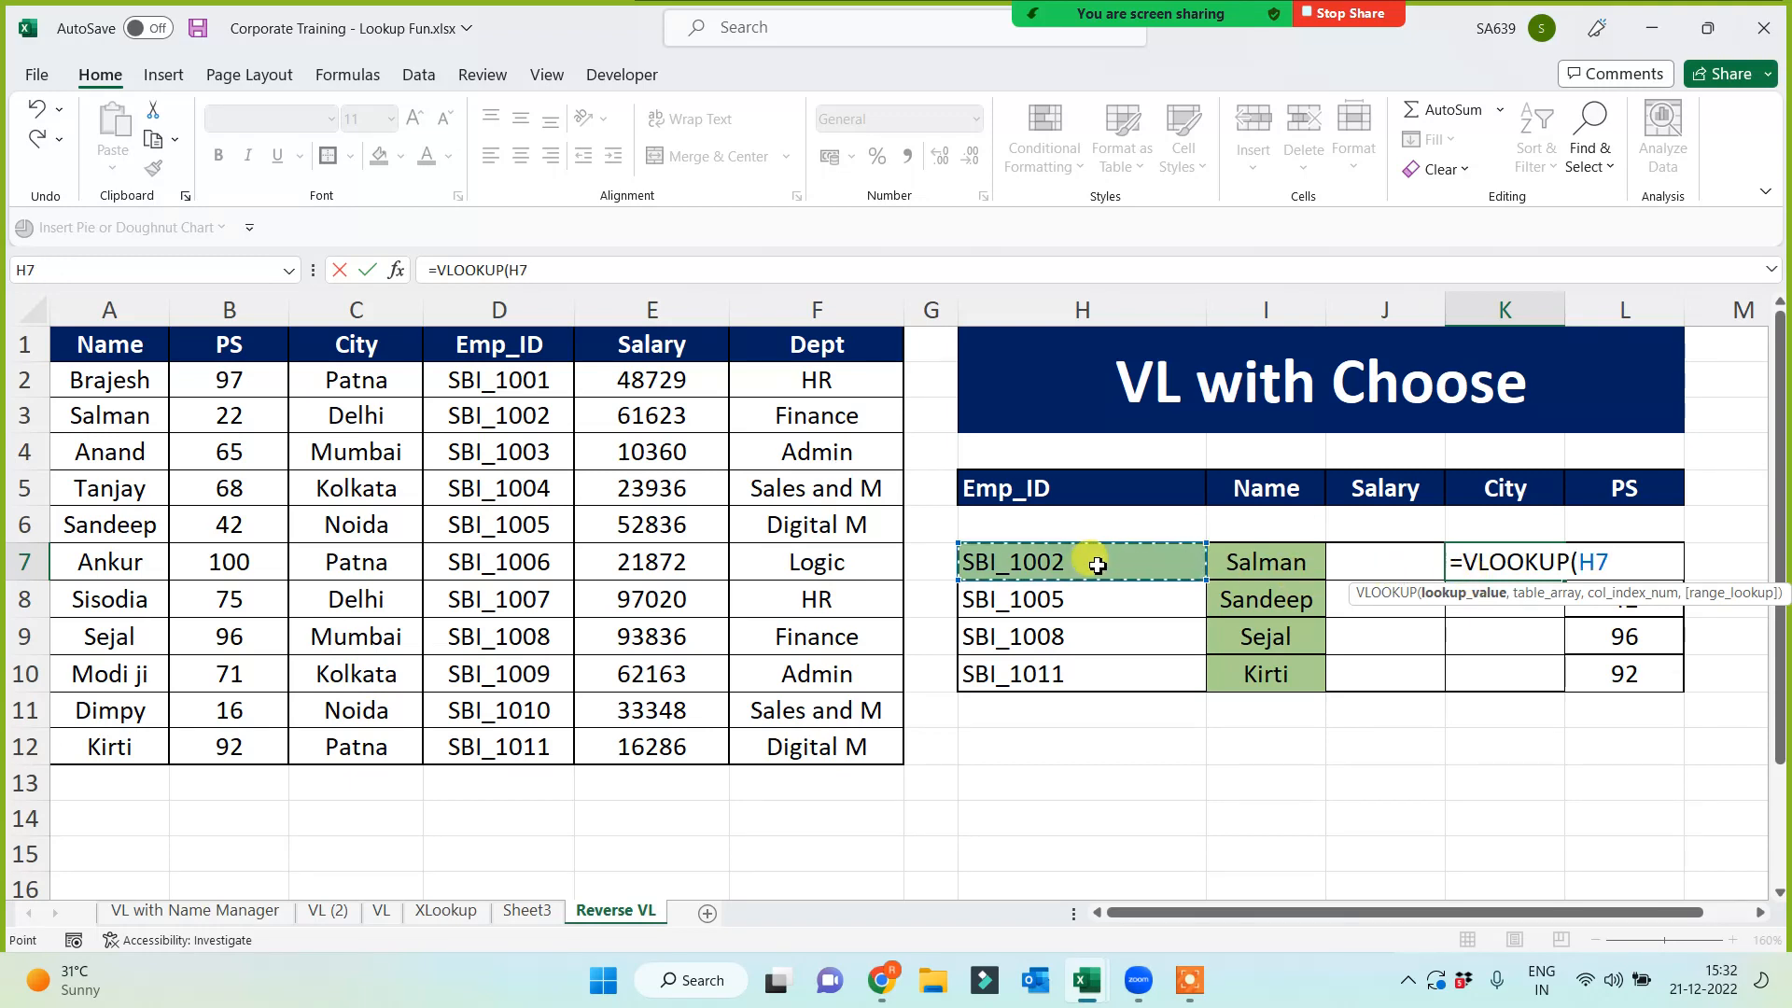
text(,)
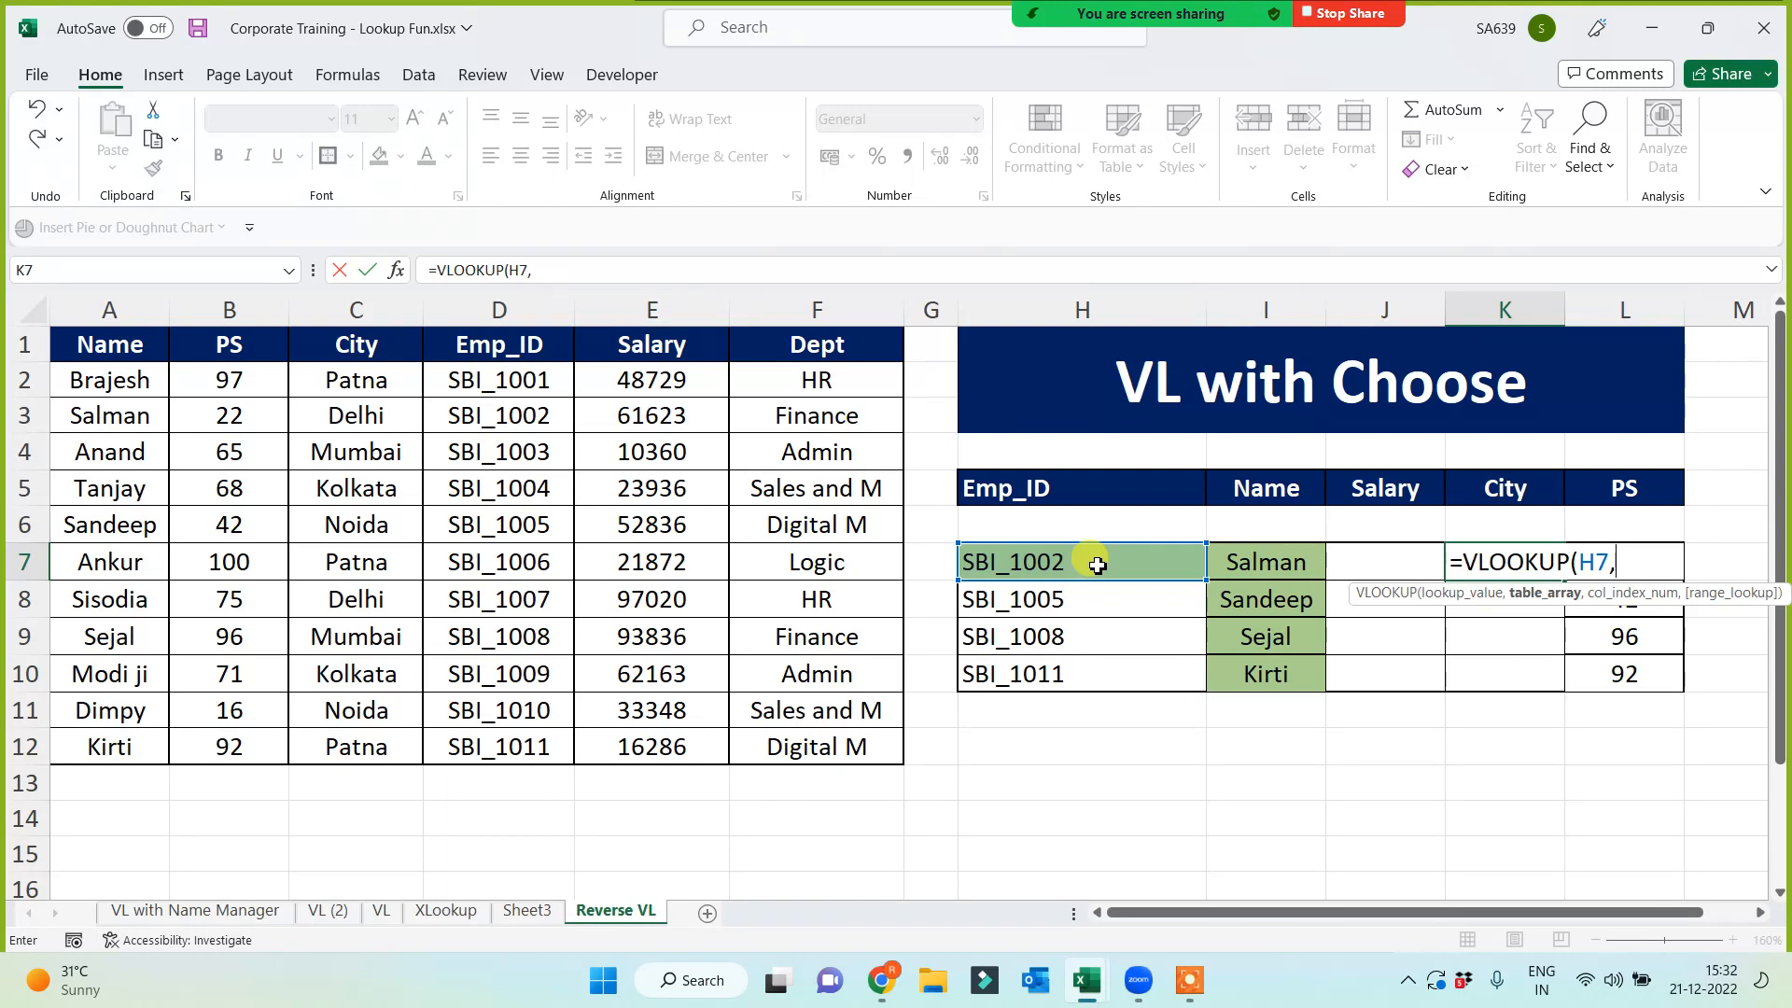
text(choose)
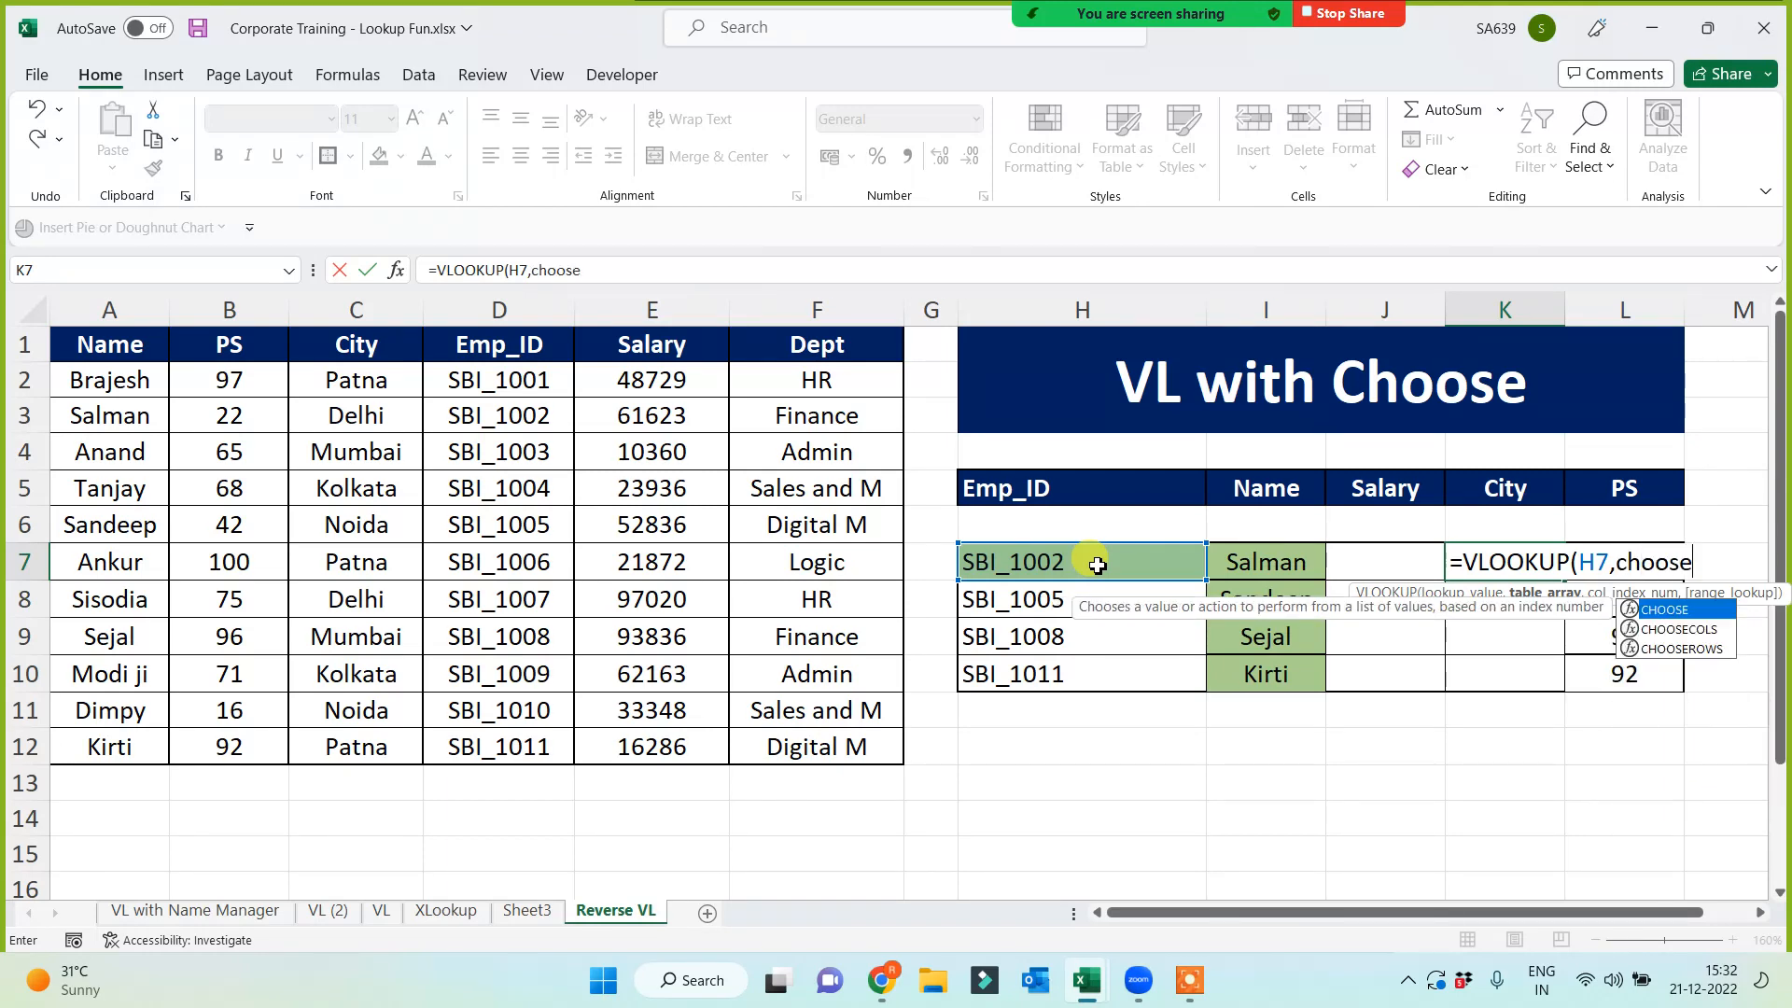
text(({1,2)
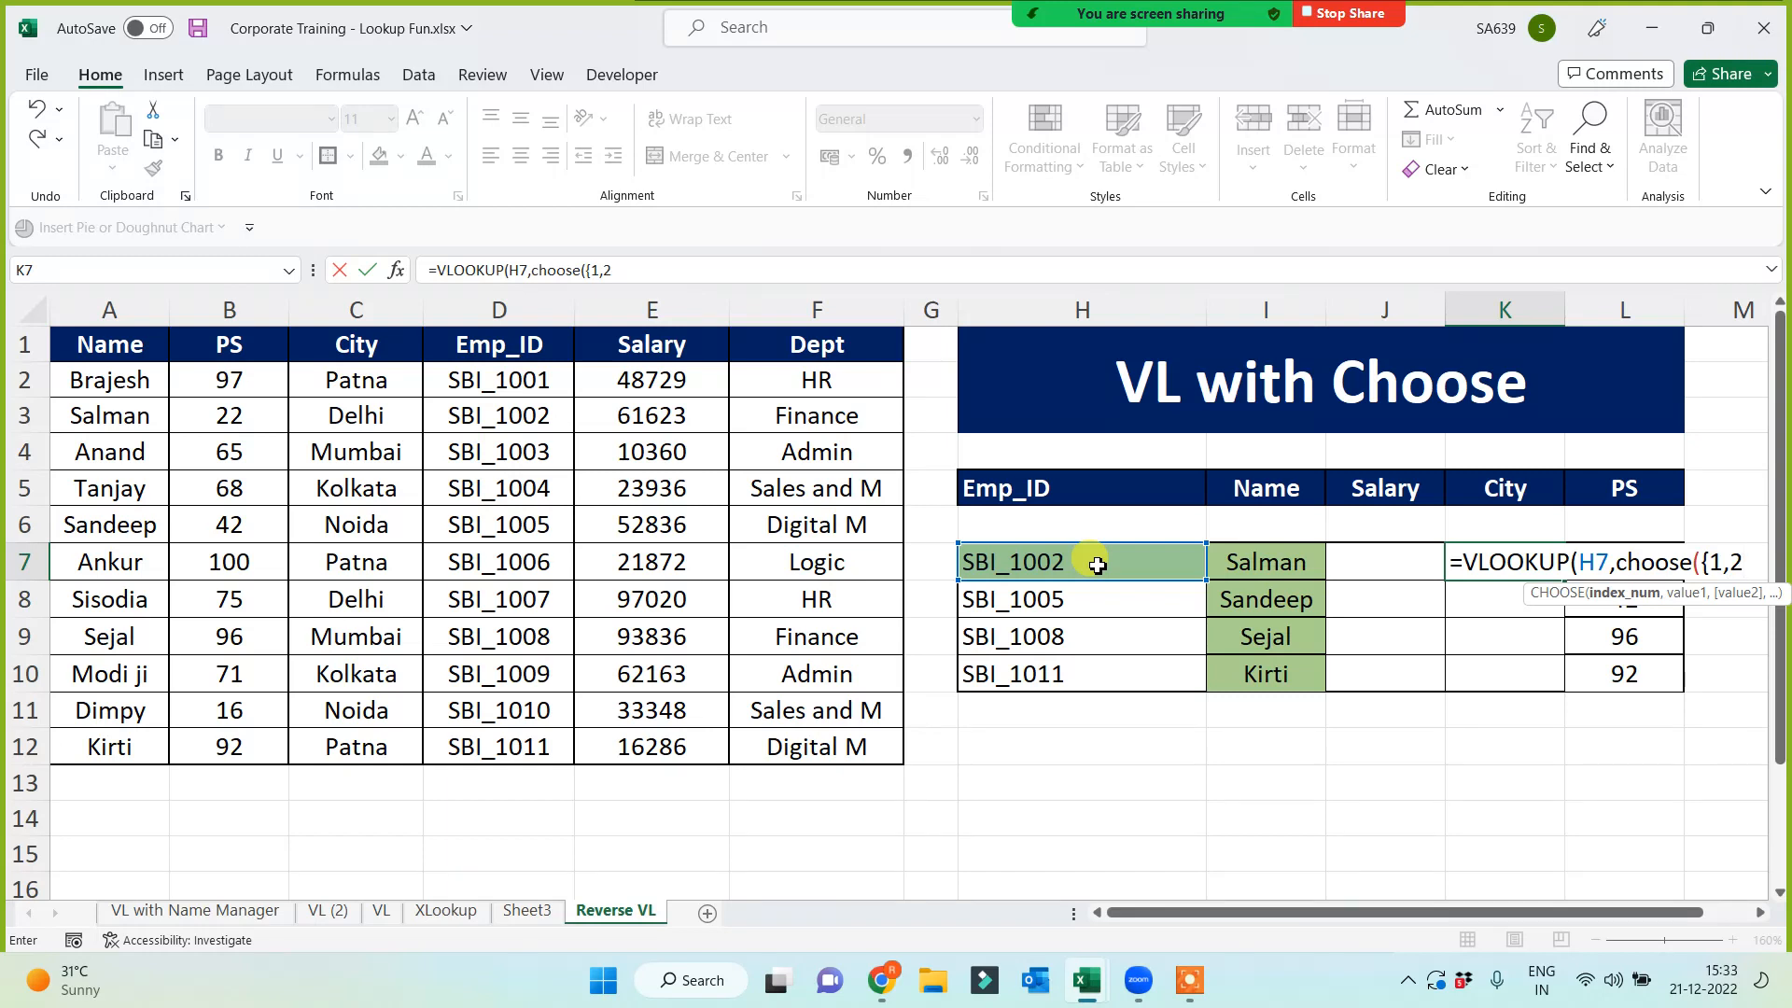
text(},)
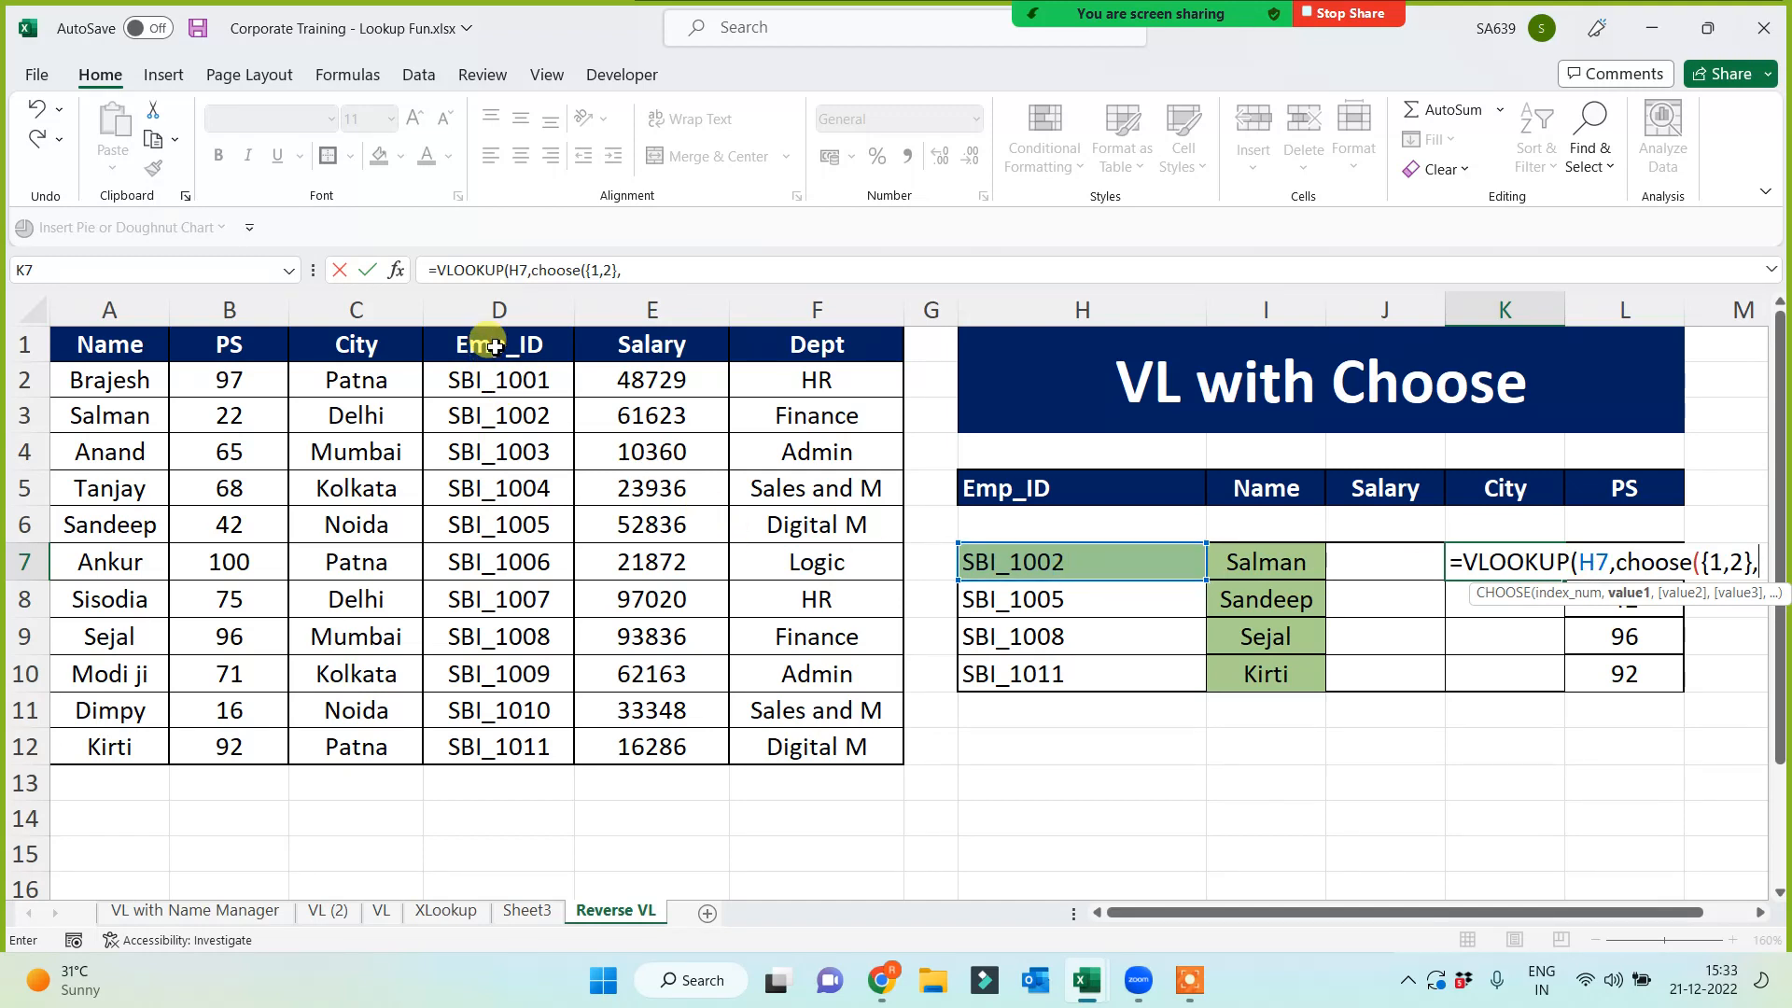
Give CHOOSE in K7 the absolute ranges $D$1:$D$12 for Emp_ID and $B$1:$B$12 for PS, and close its parenthesis
drag(495, 348, 485, 744)
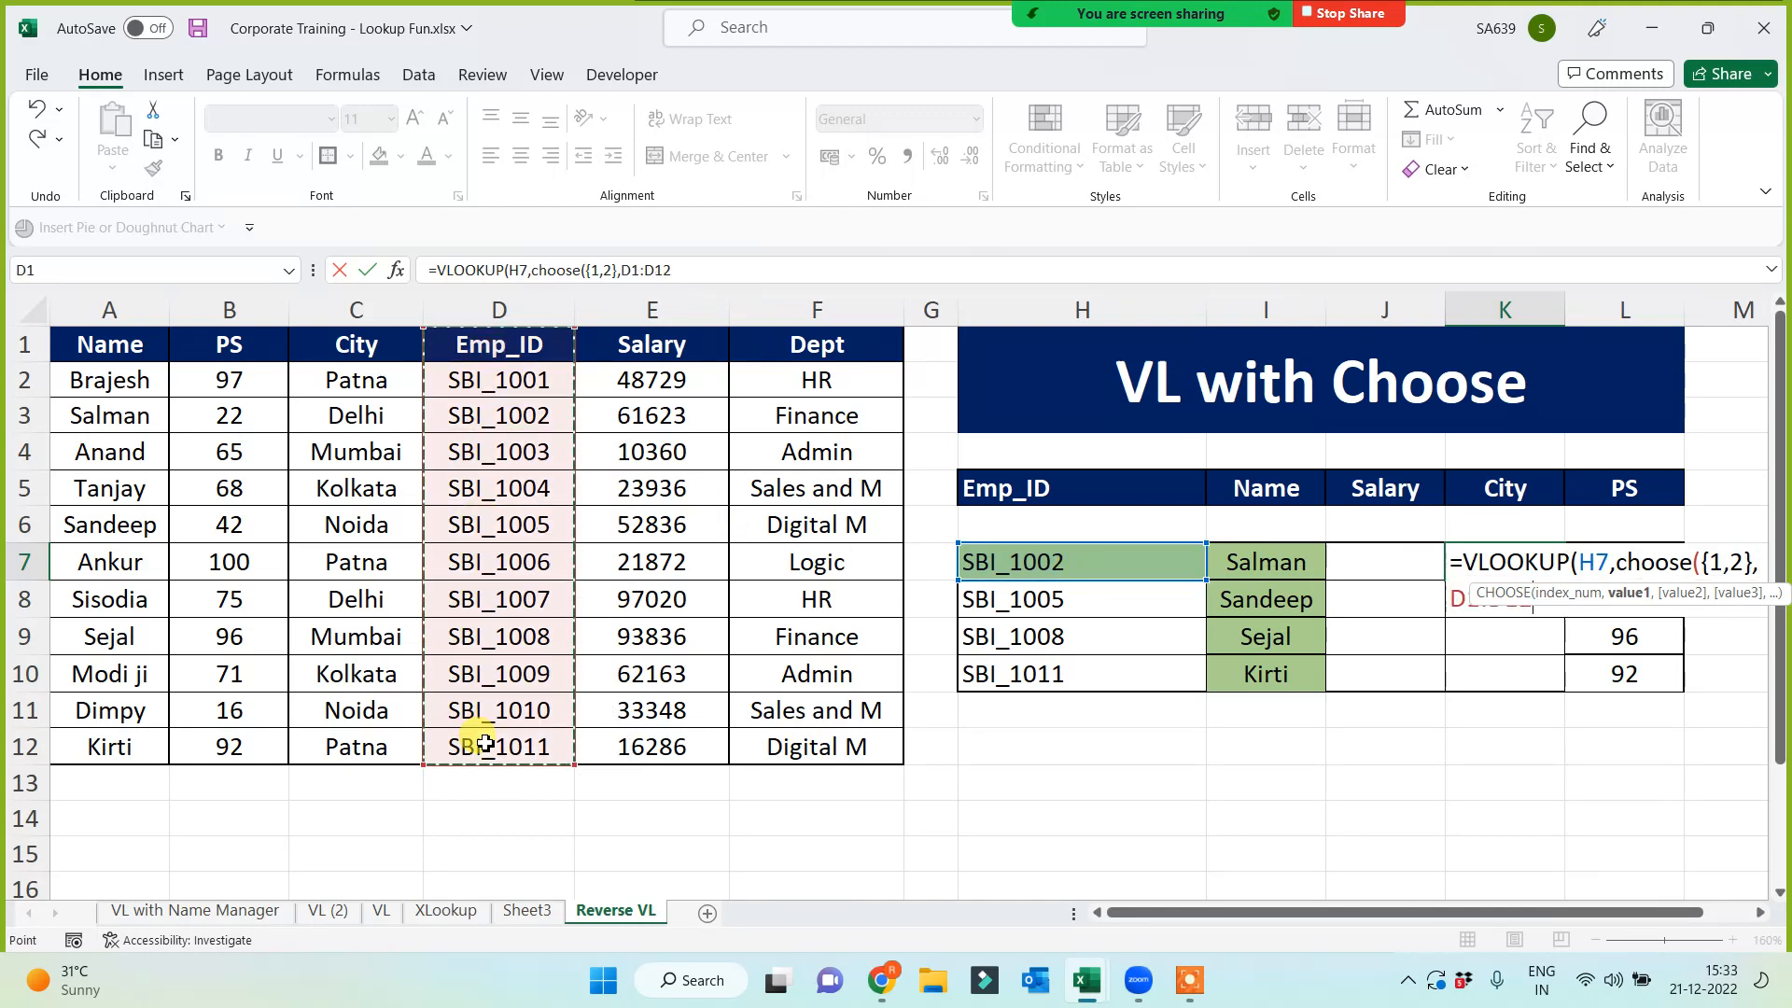
key(F4)
text(,)
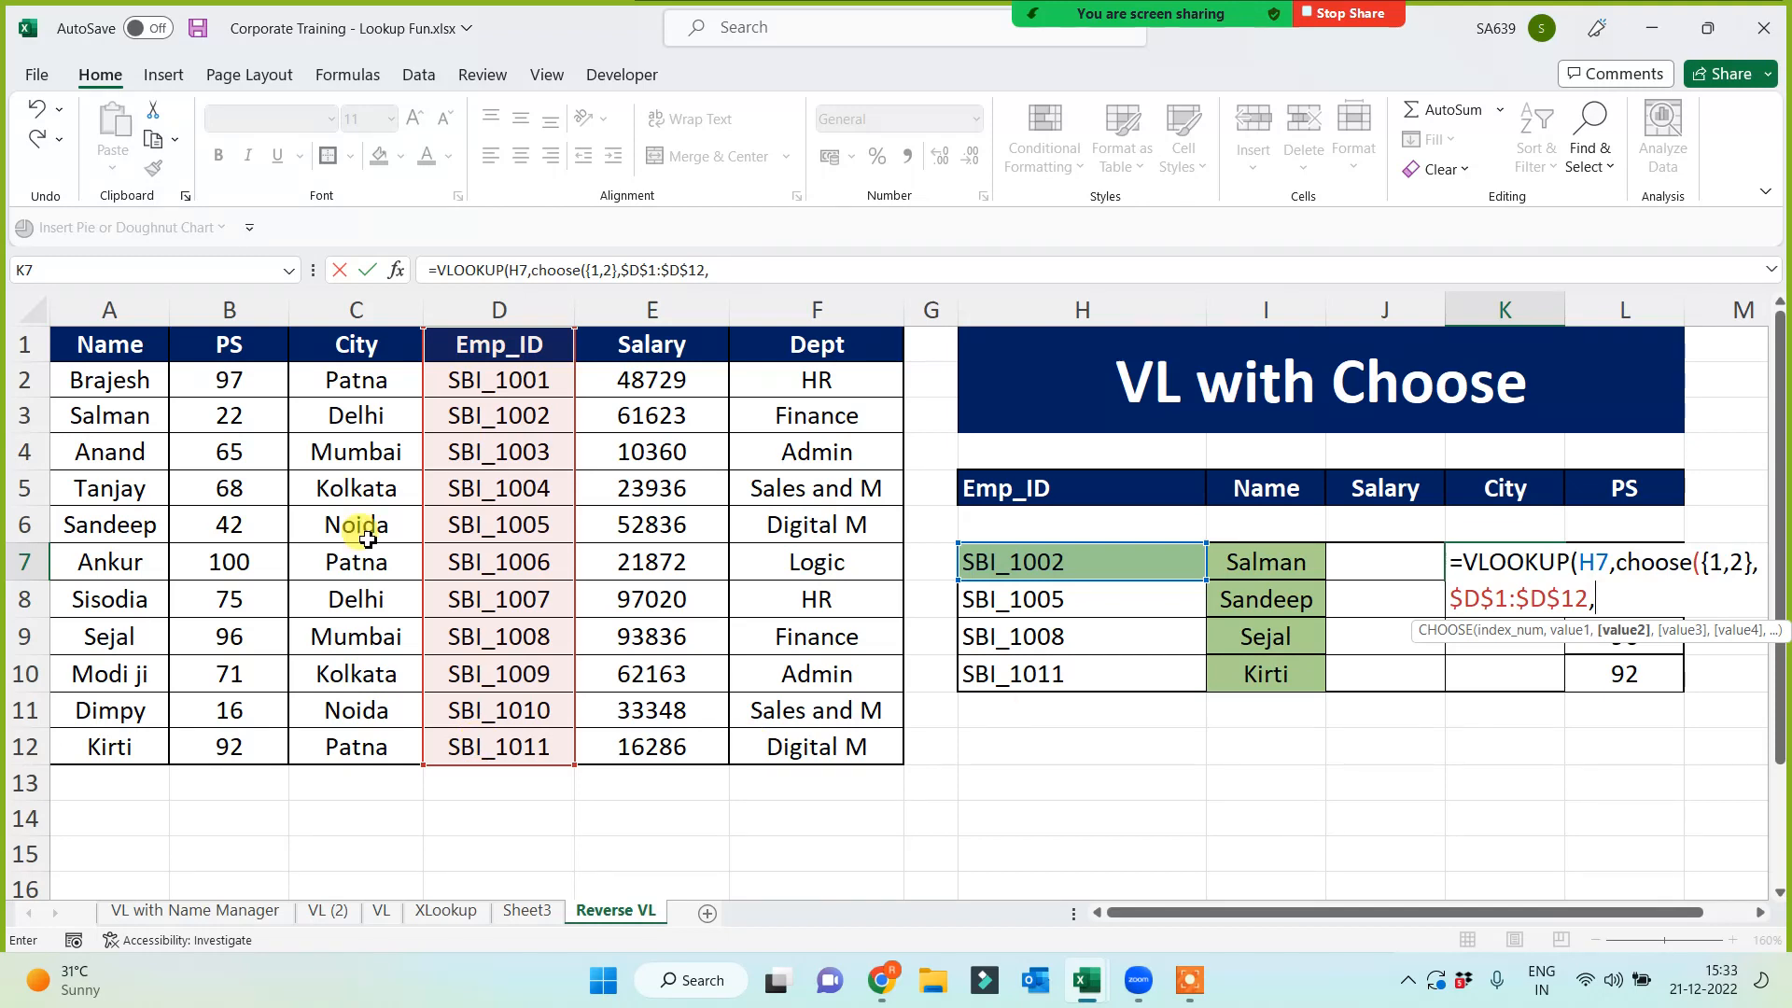
drag(224, 347, 229, 750)
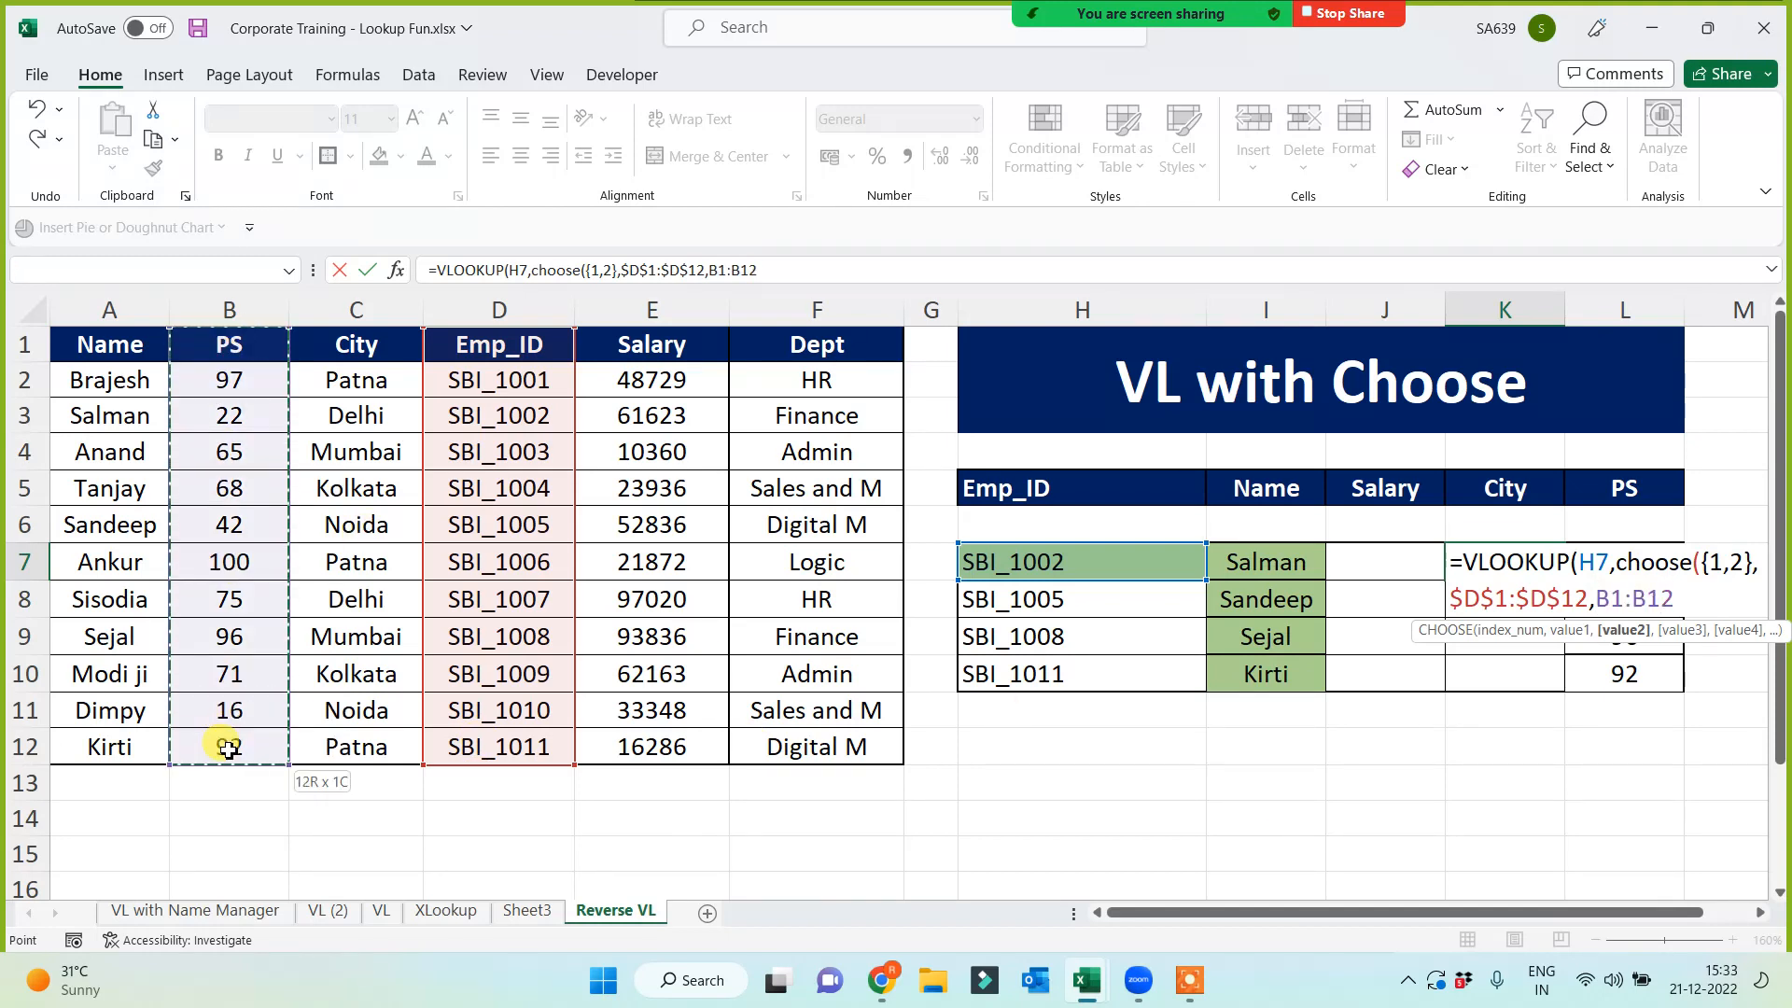
key(F4)
text())
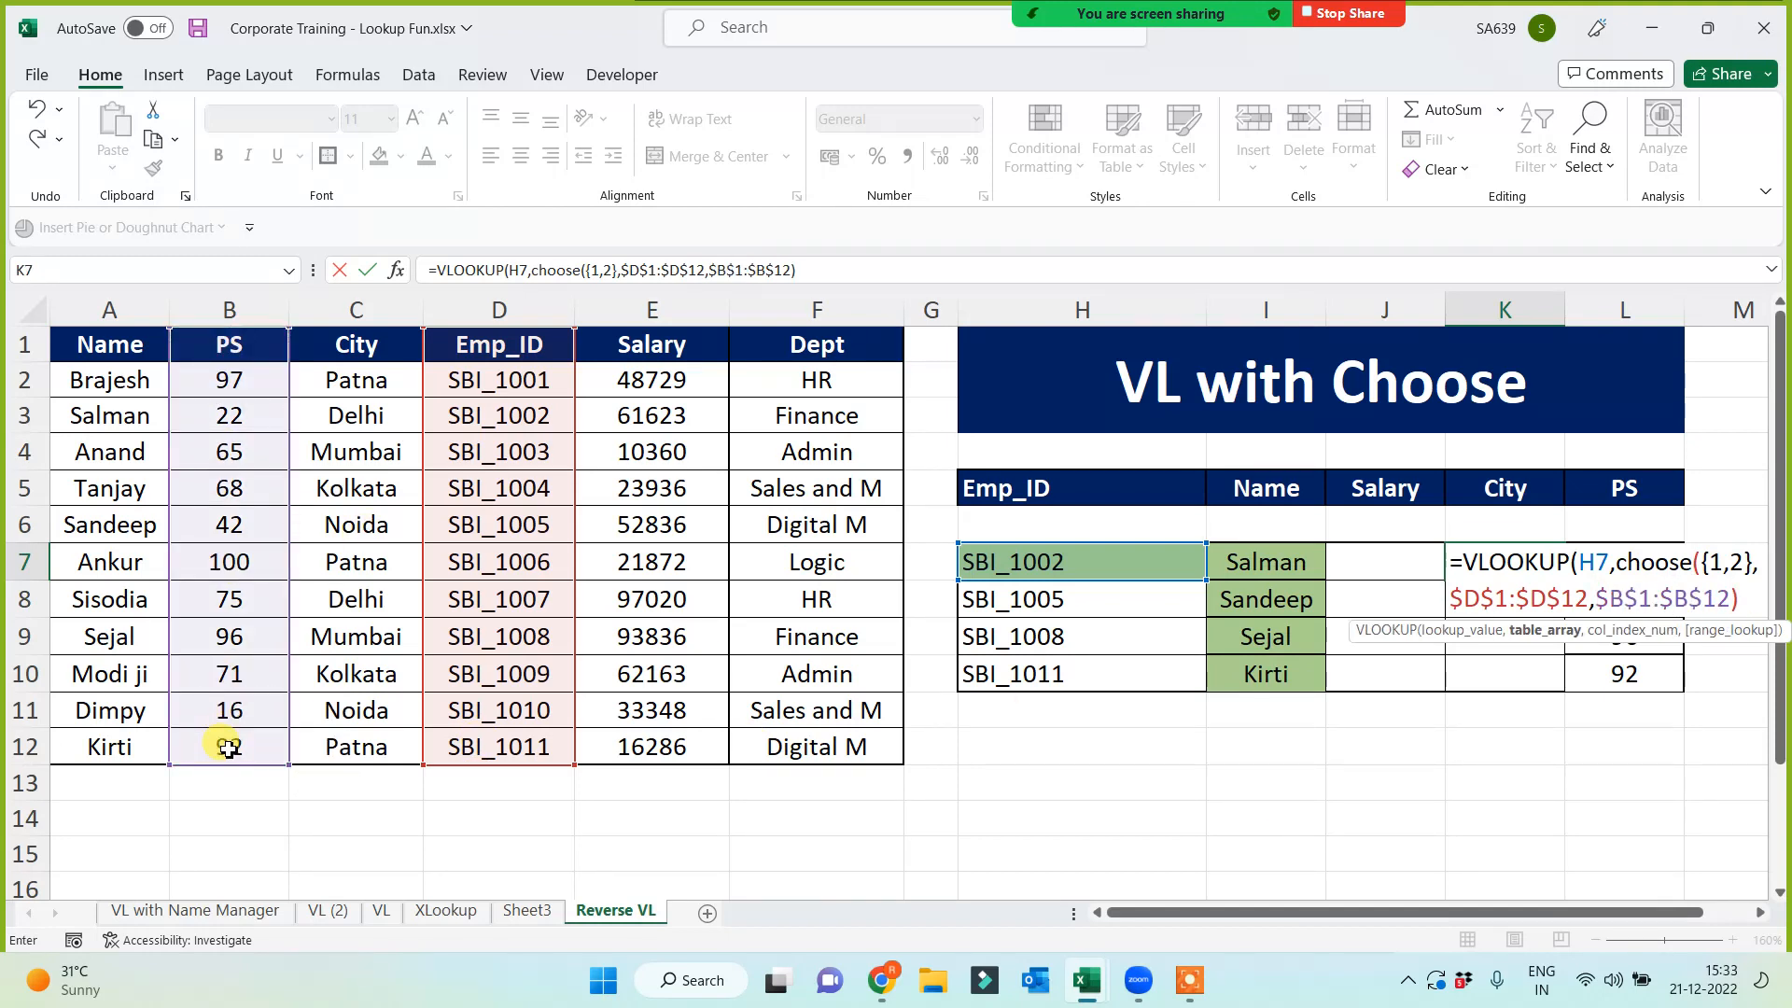
Finish the K7 formula with column index 2 and range lookup 0, and fill it down to K10
text(,)
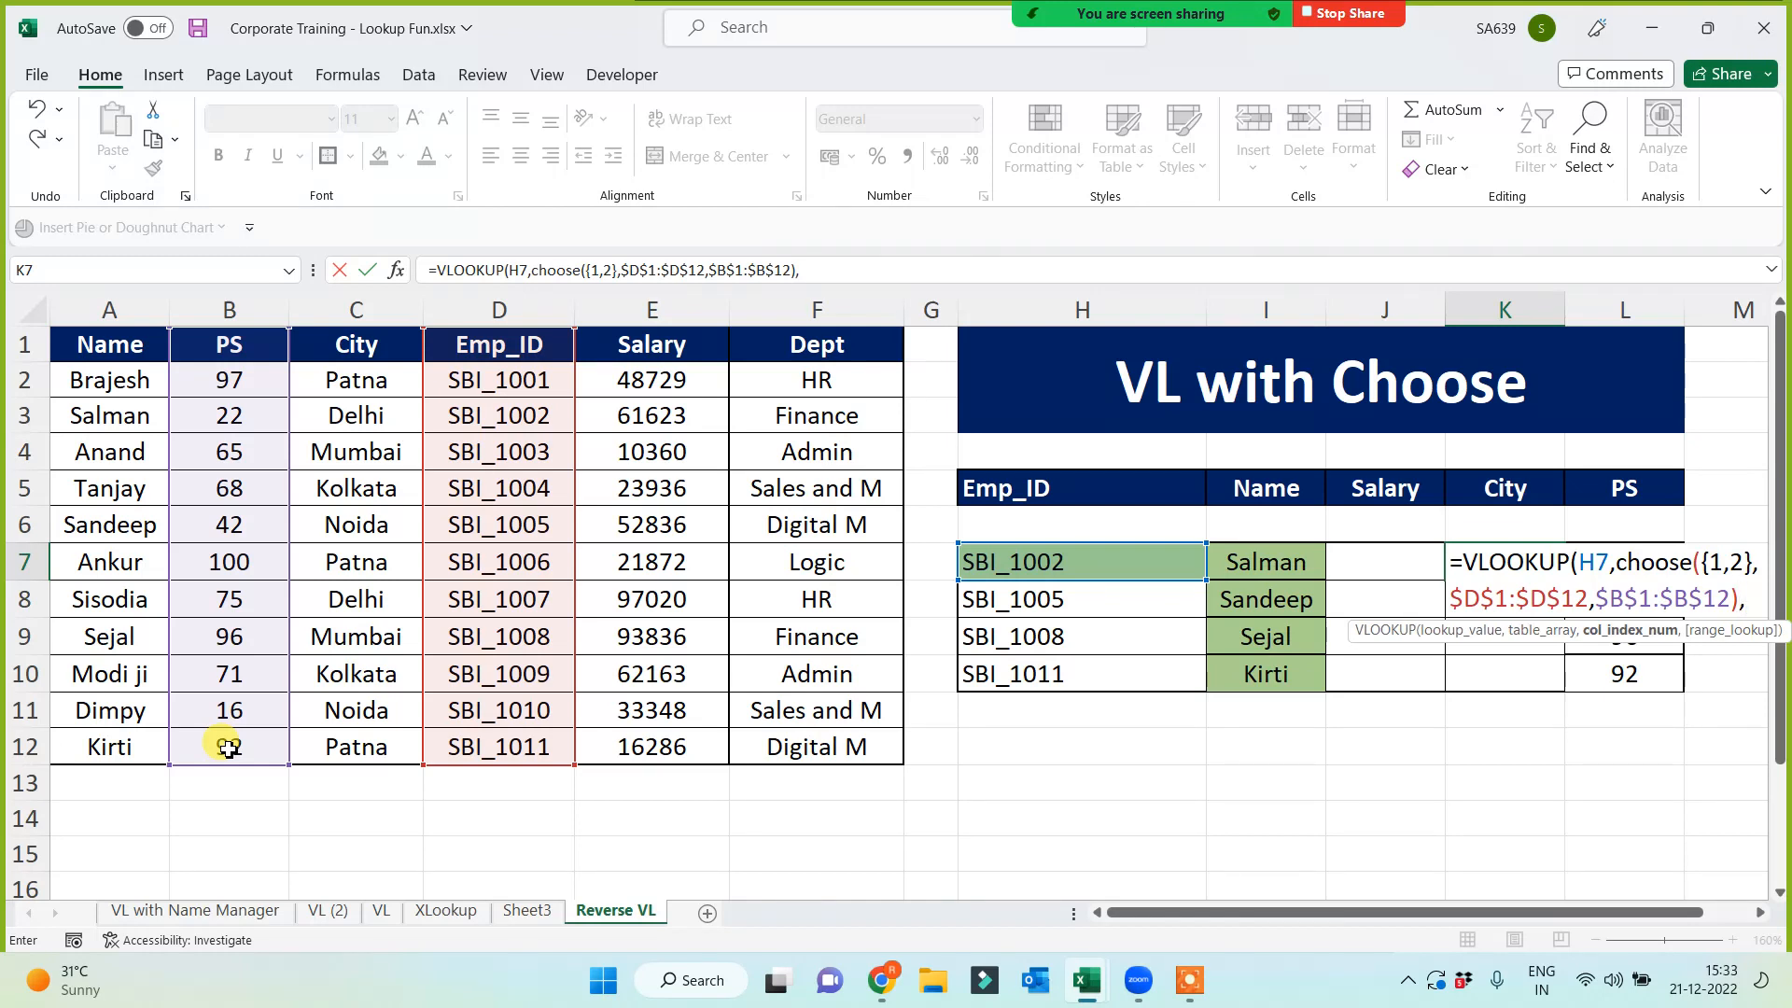
text())
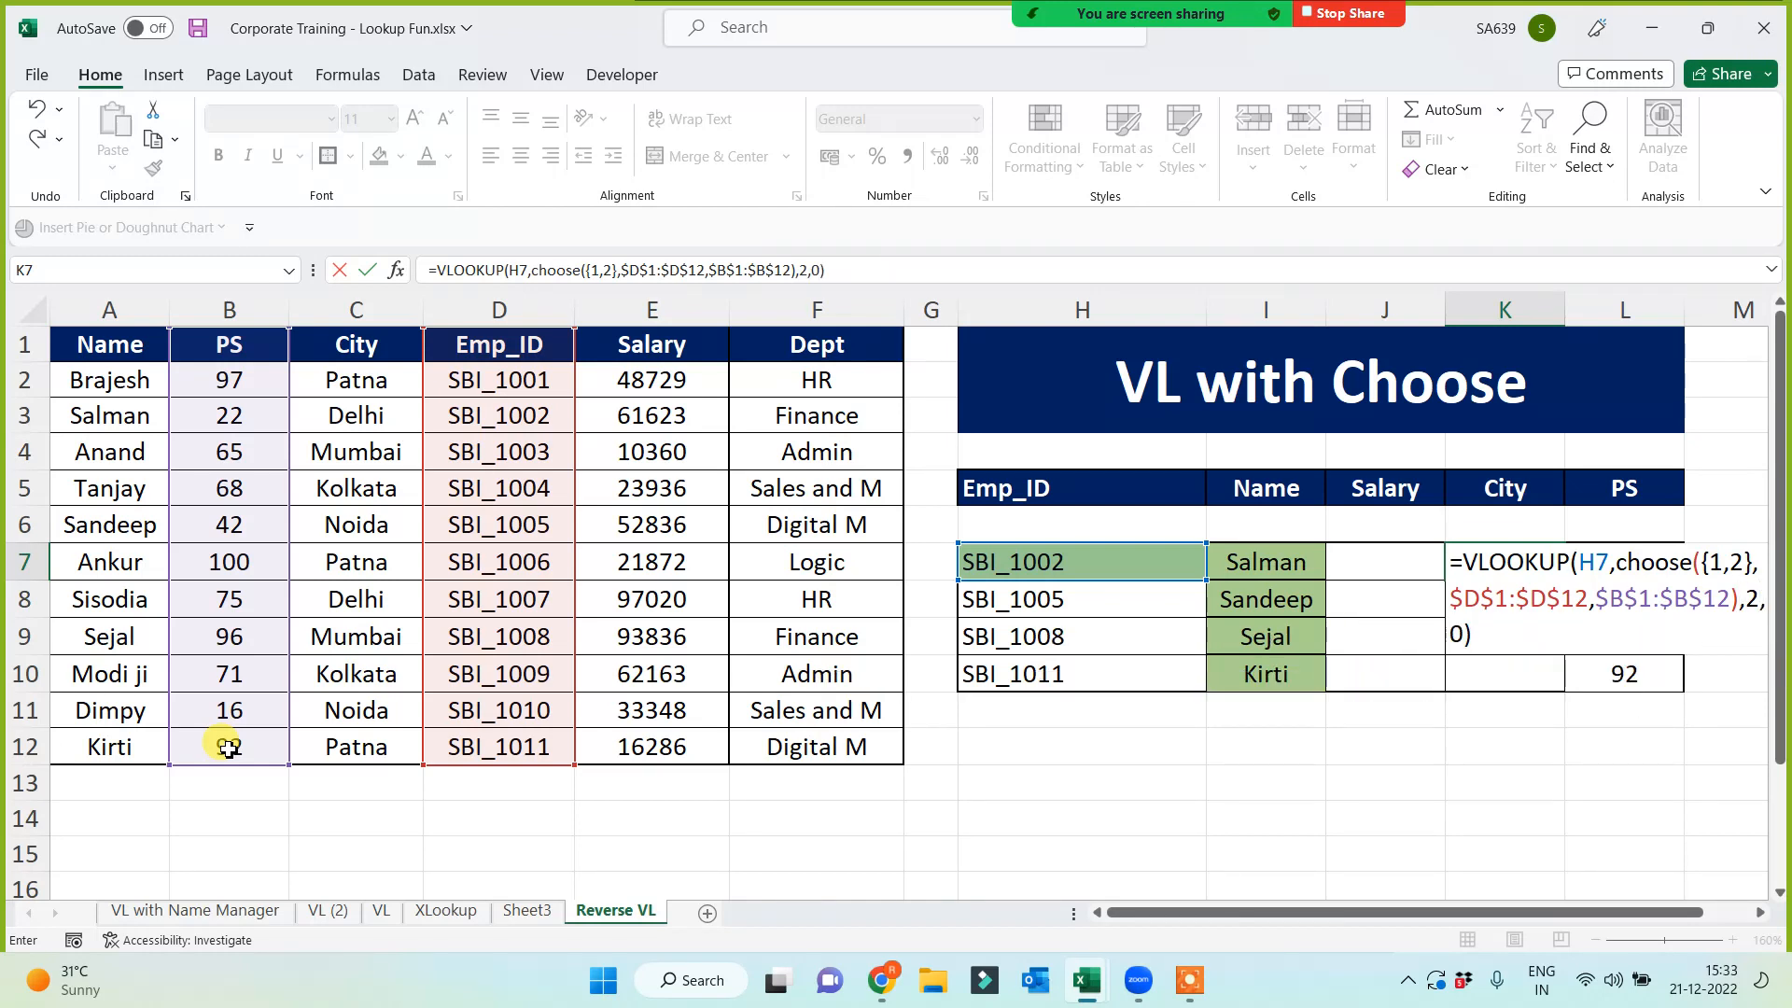
key(Return)
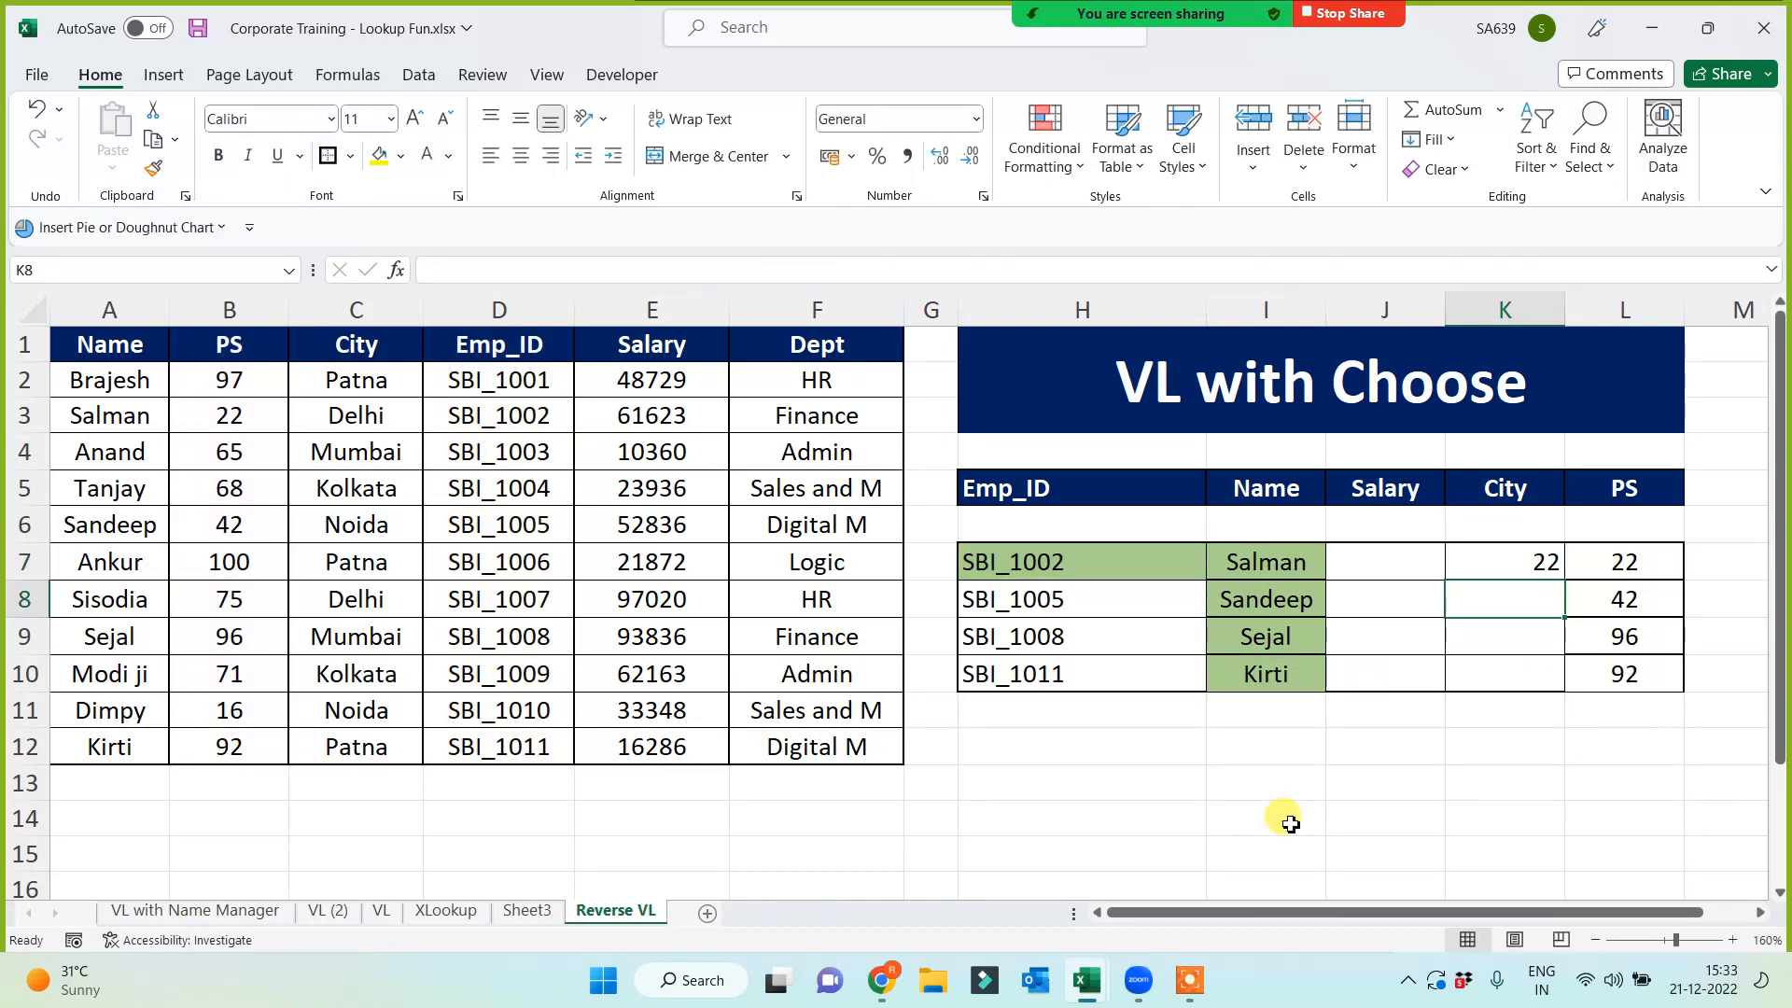
click(1513, 560)
drag(1564, 580, 1564, 681)
Clear the lookup formulas from K7:K10 in the City column and reselect K7
click(1491, 561)
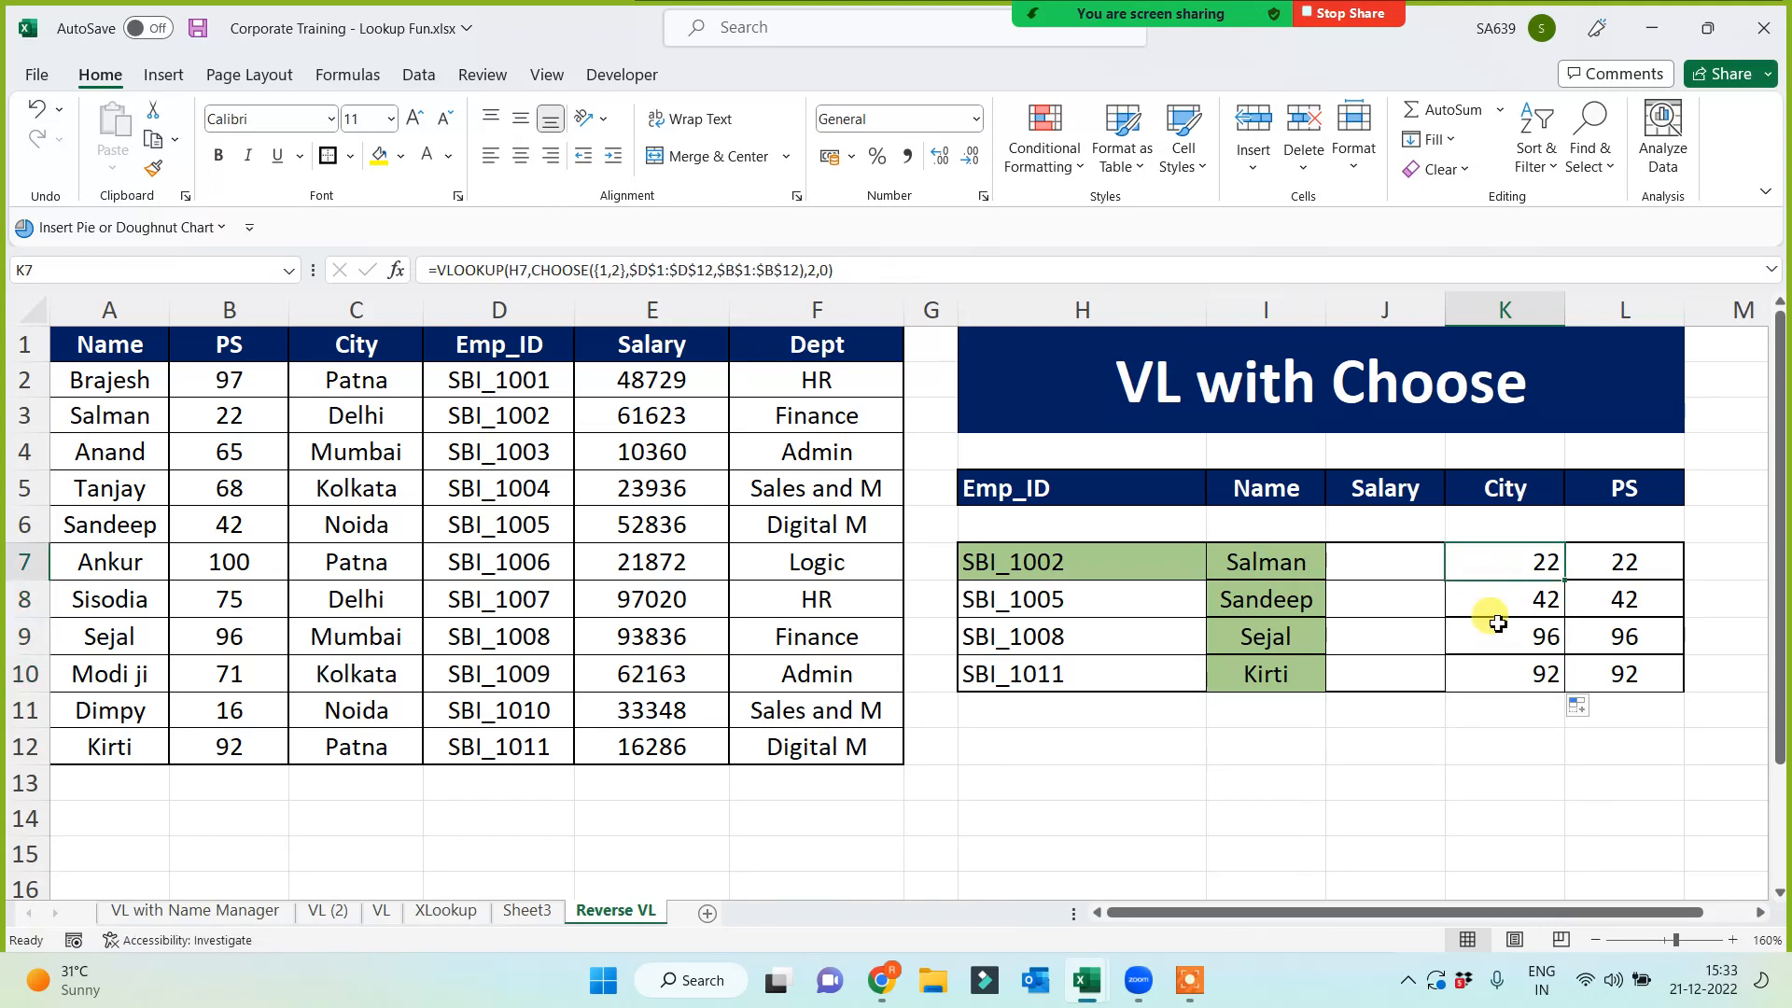
key(ctrl+shift+Down)
key(Delete)
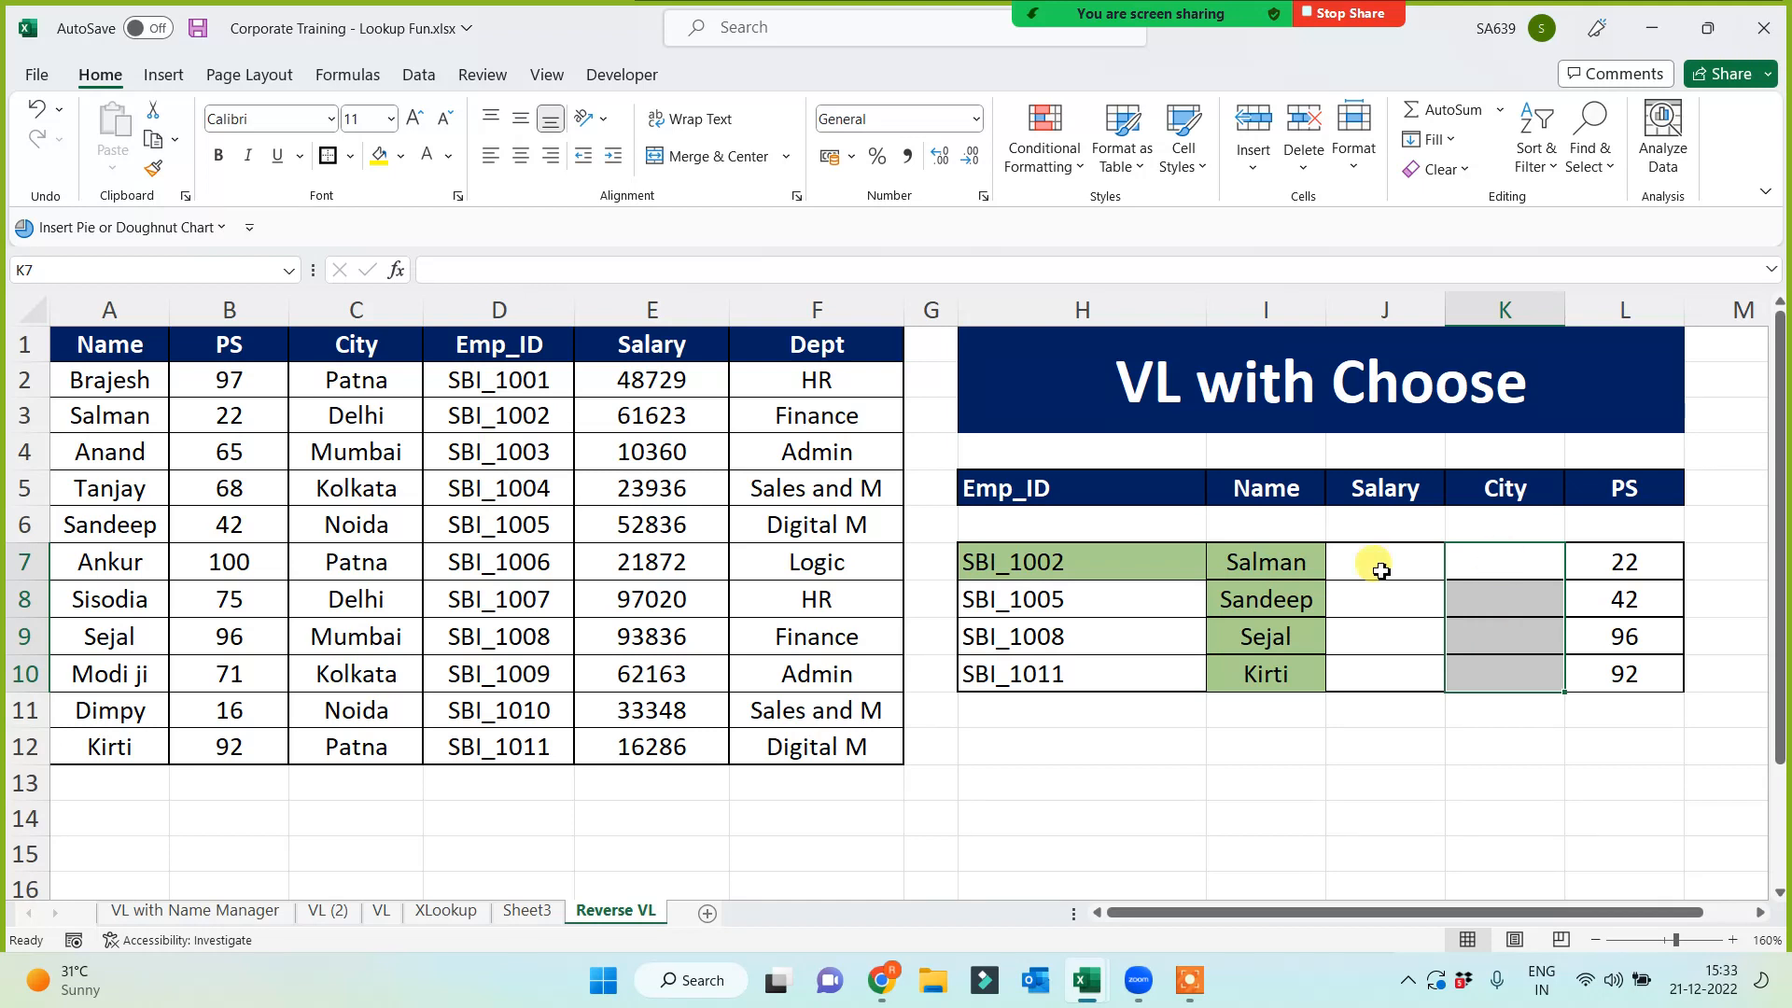
click(1490, 554)
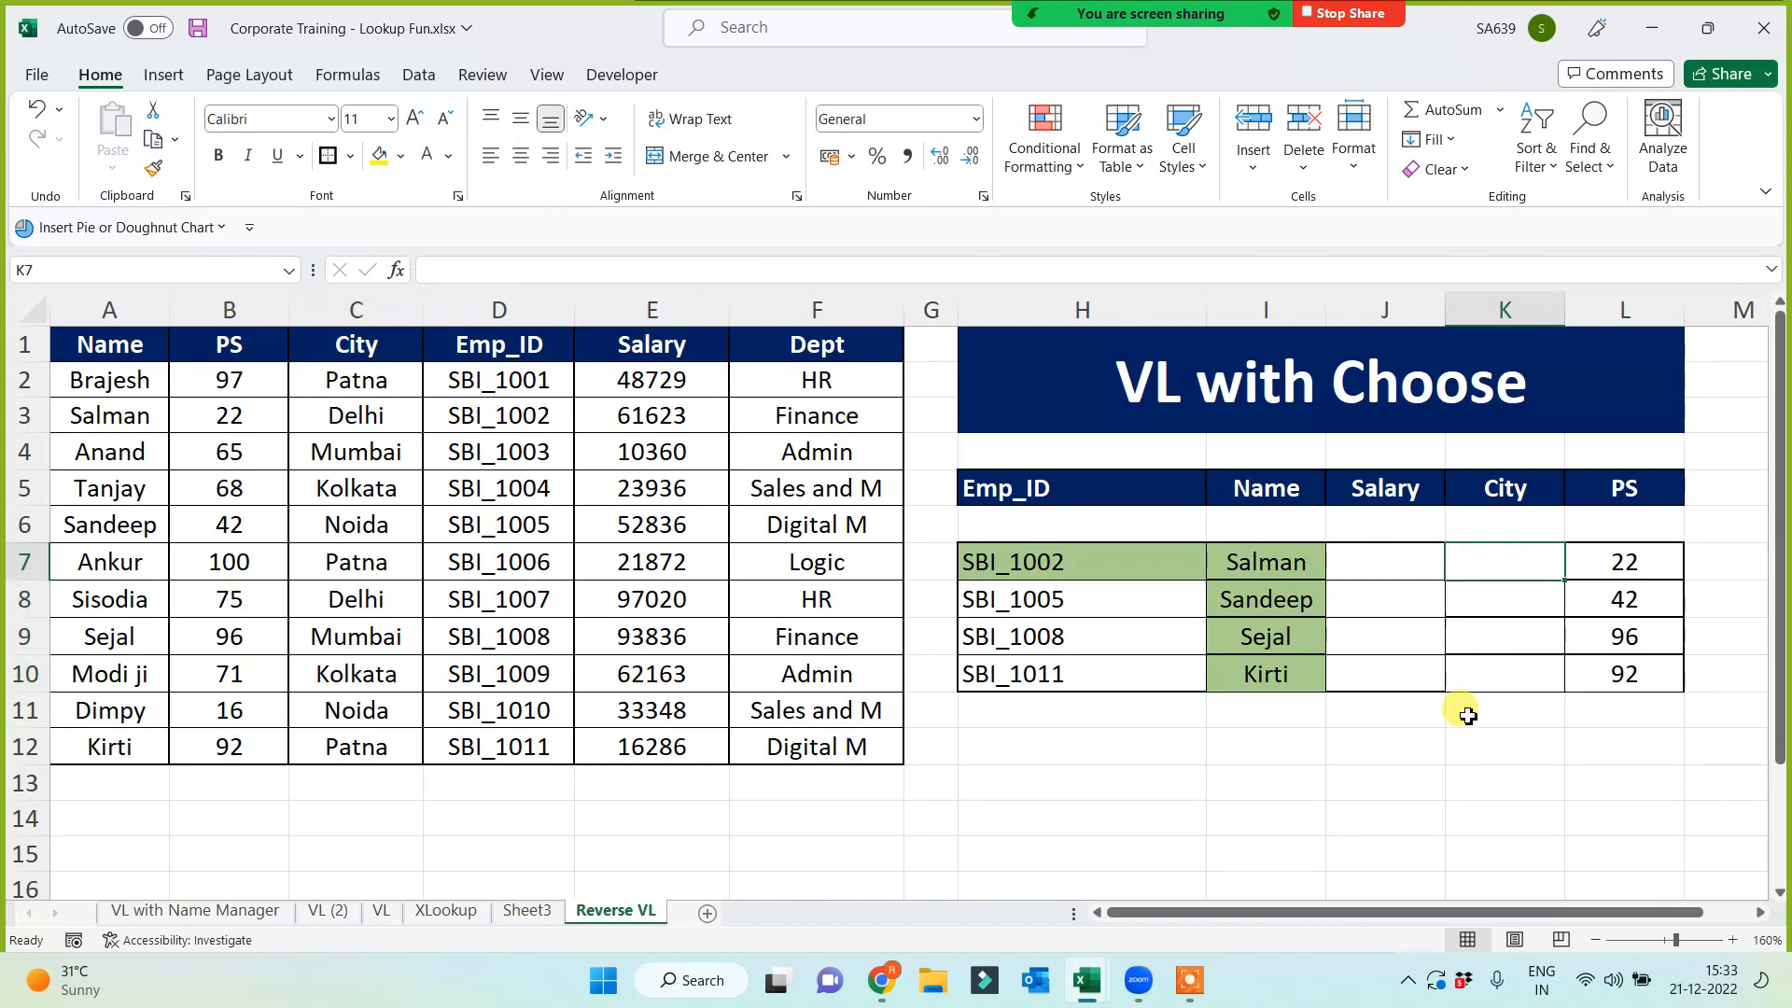
Start a VLOOKUP in K7 under City with H7 as lookup value and CHOOSE with index array {1,2} as the table array
text(=vl)
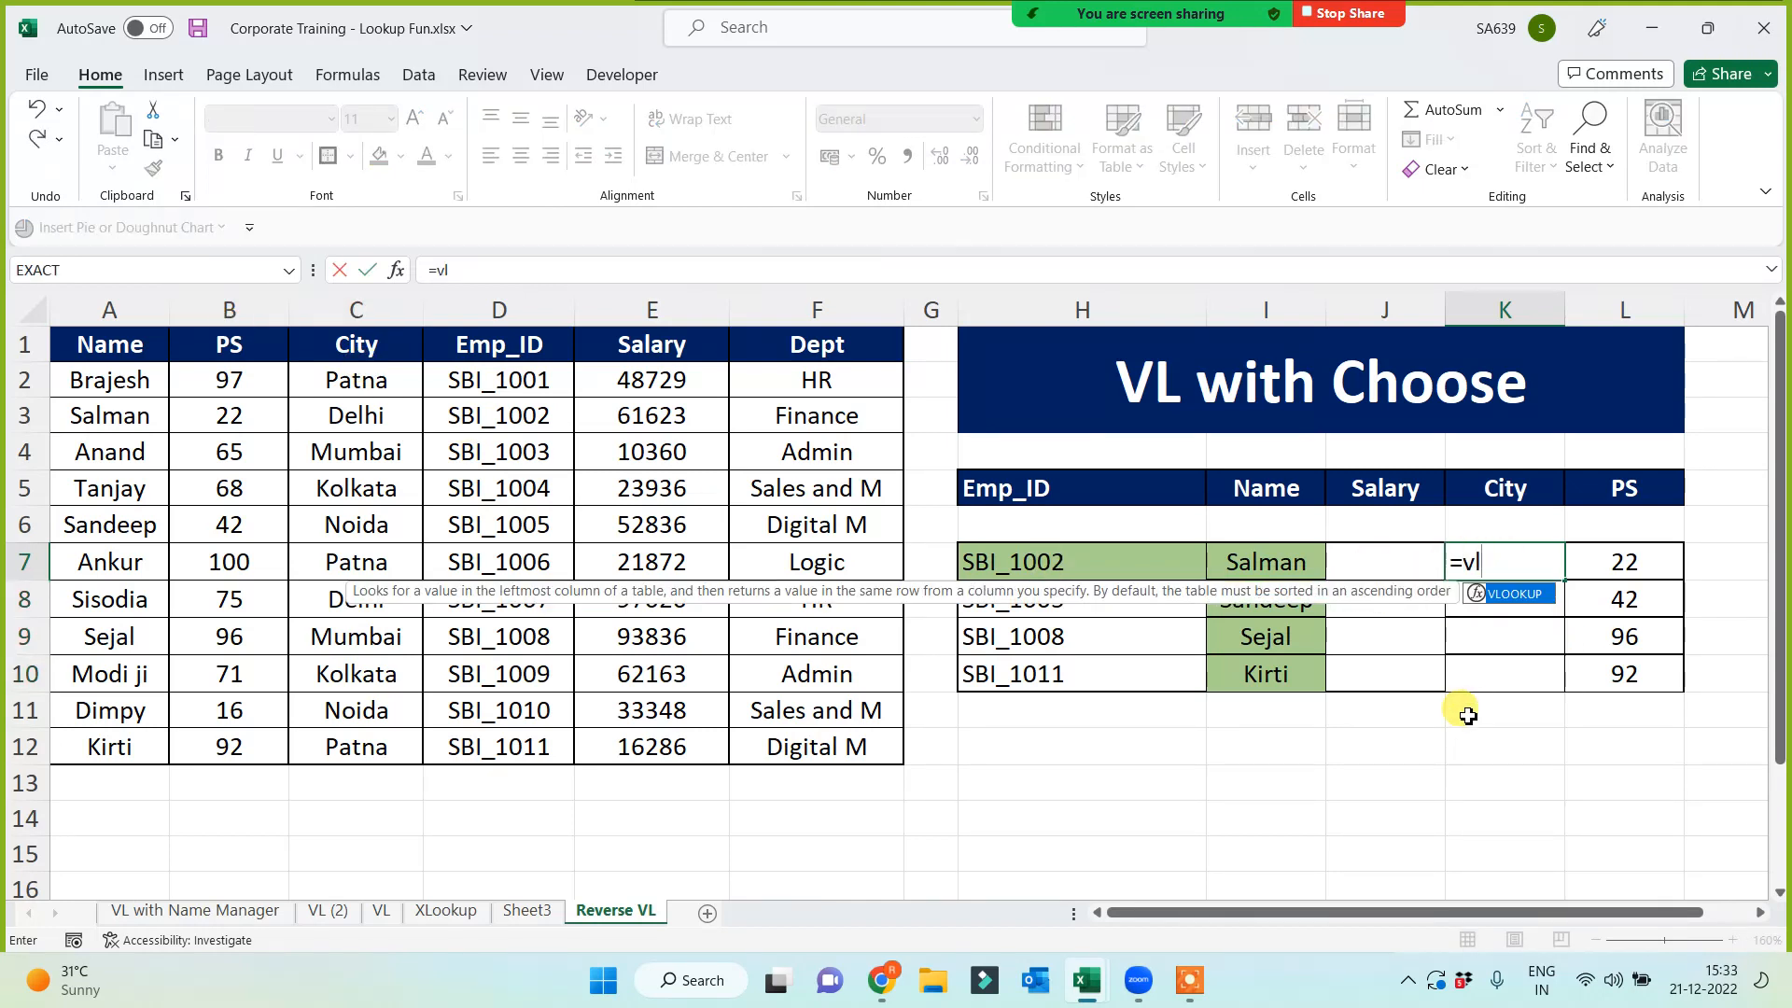
key(Tab)
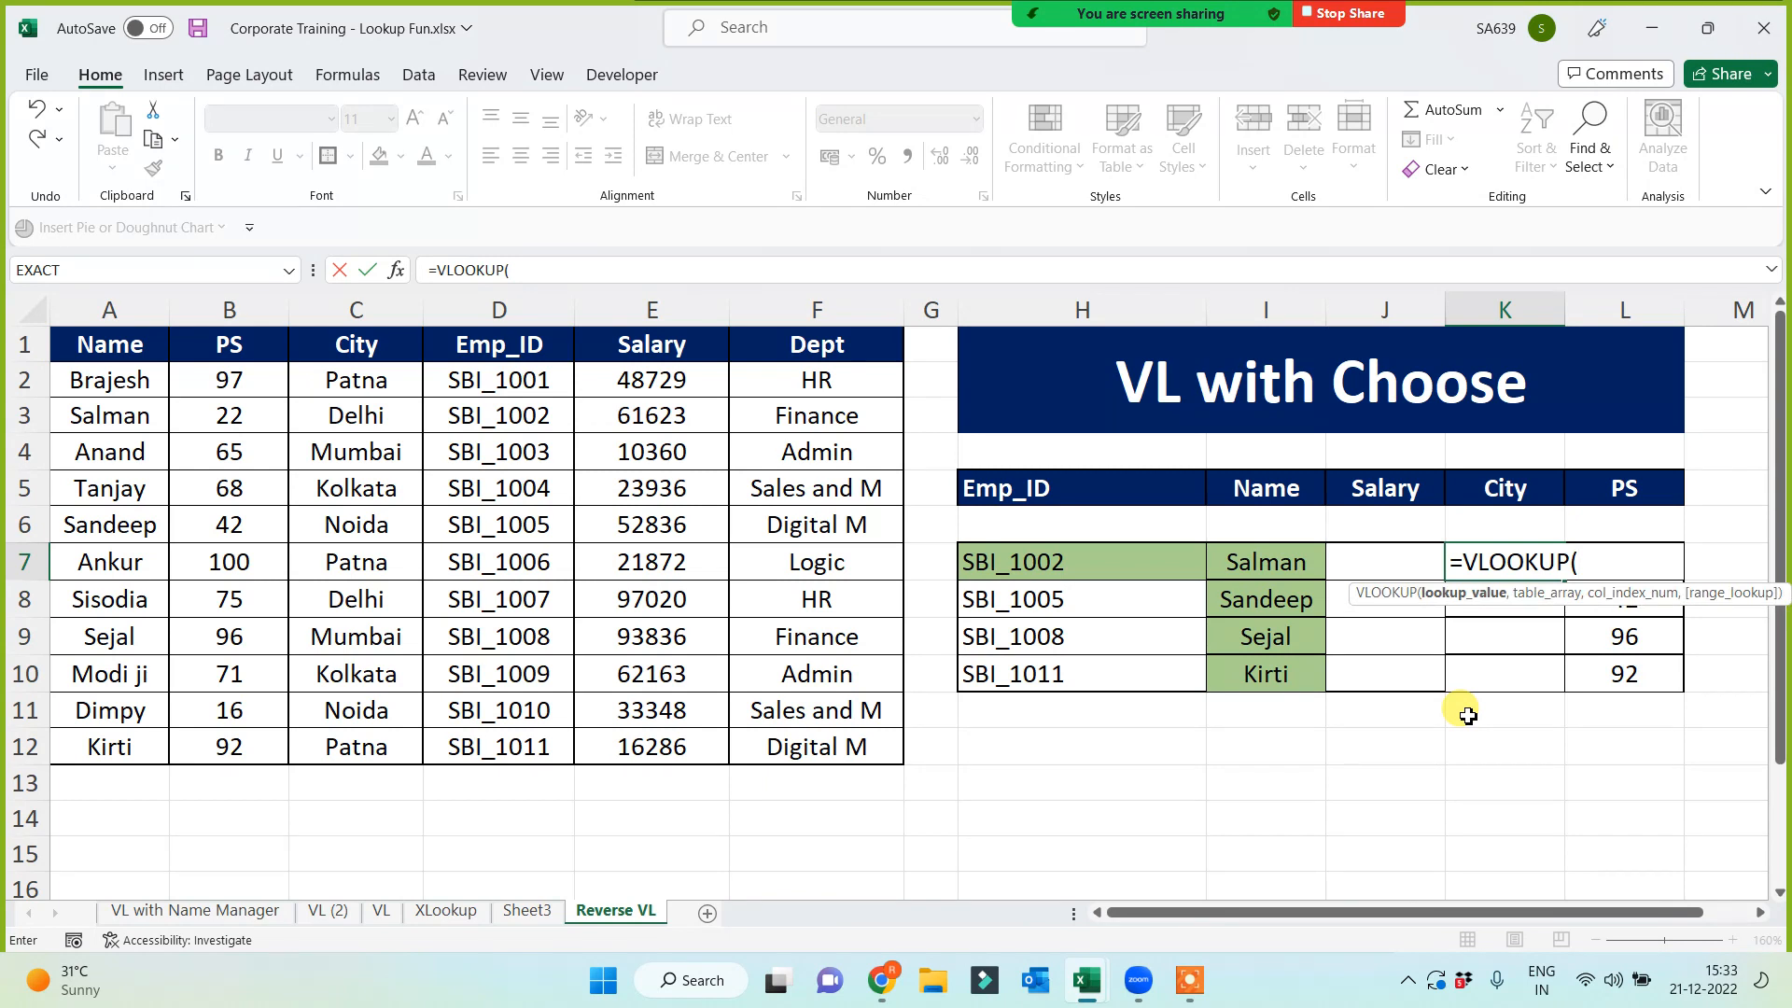
click(989, 564)
text(,)
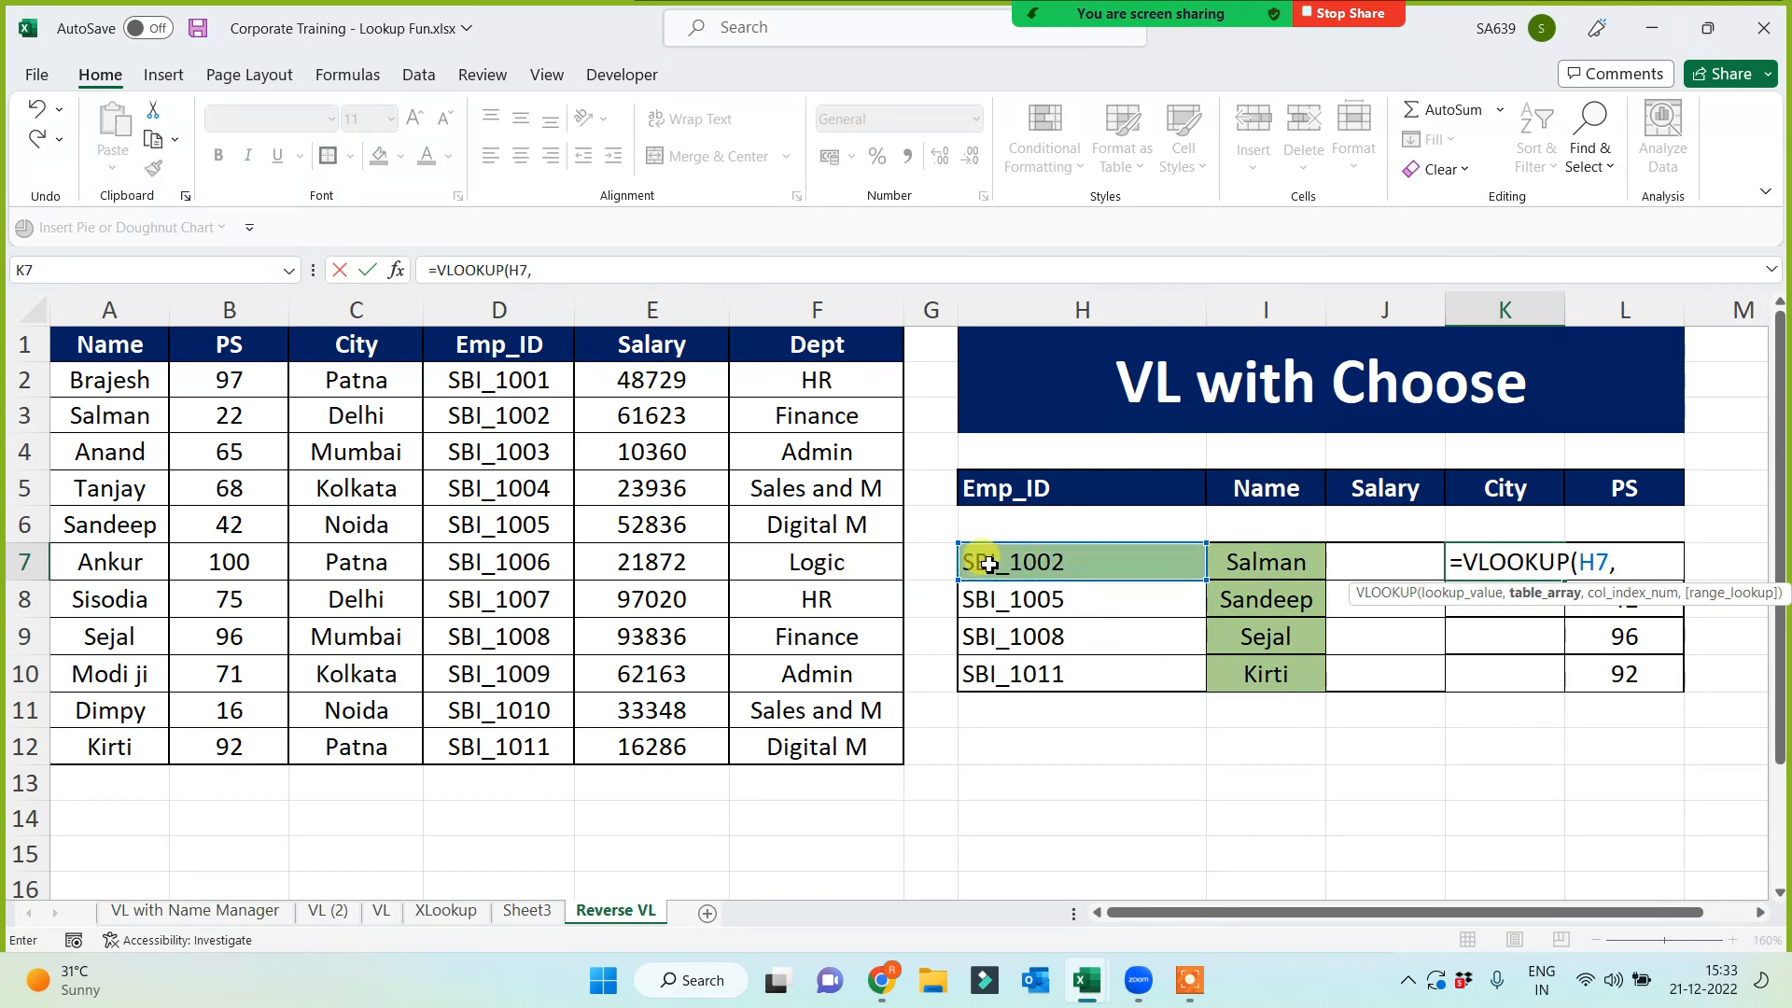
text(choose({)
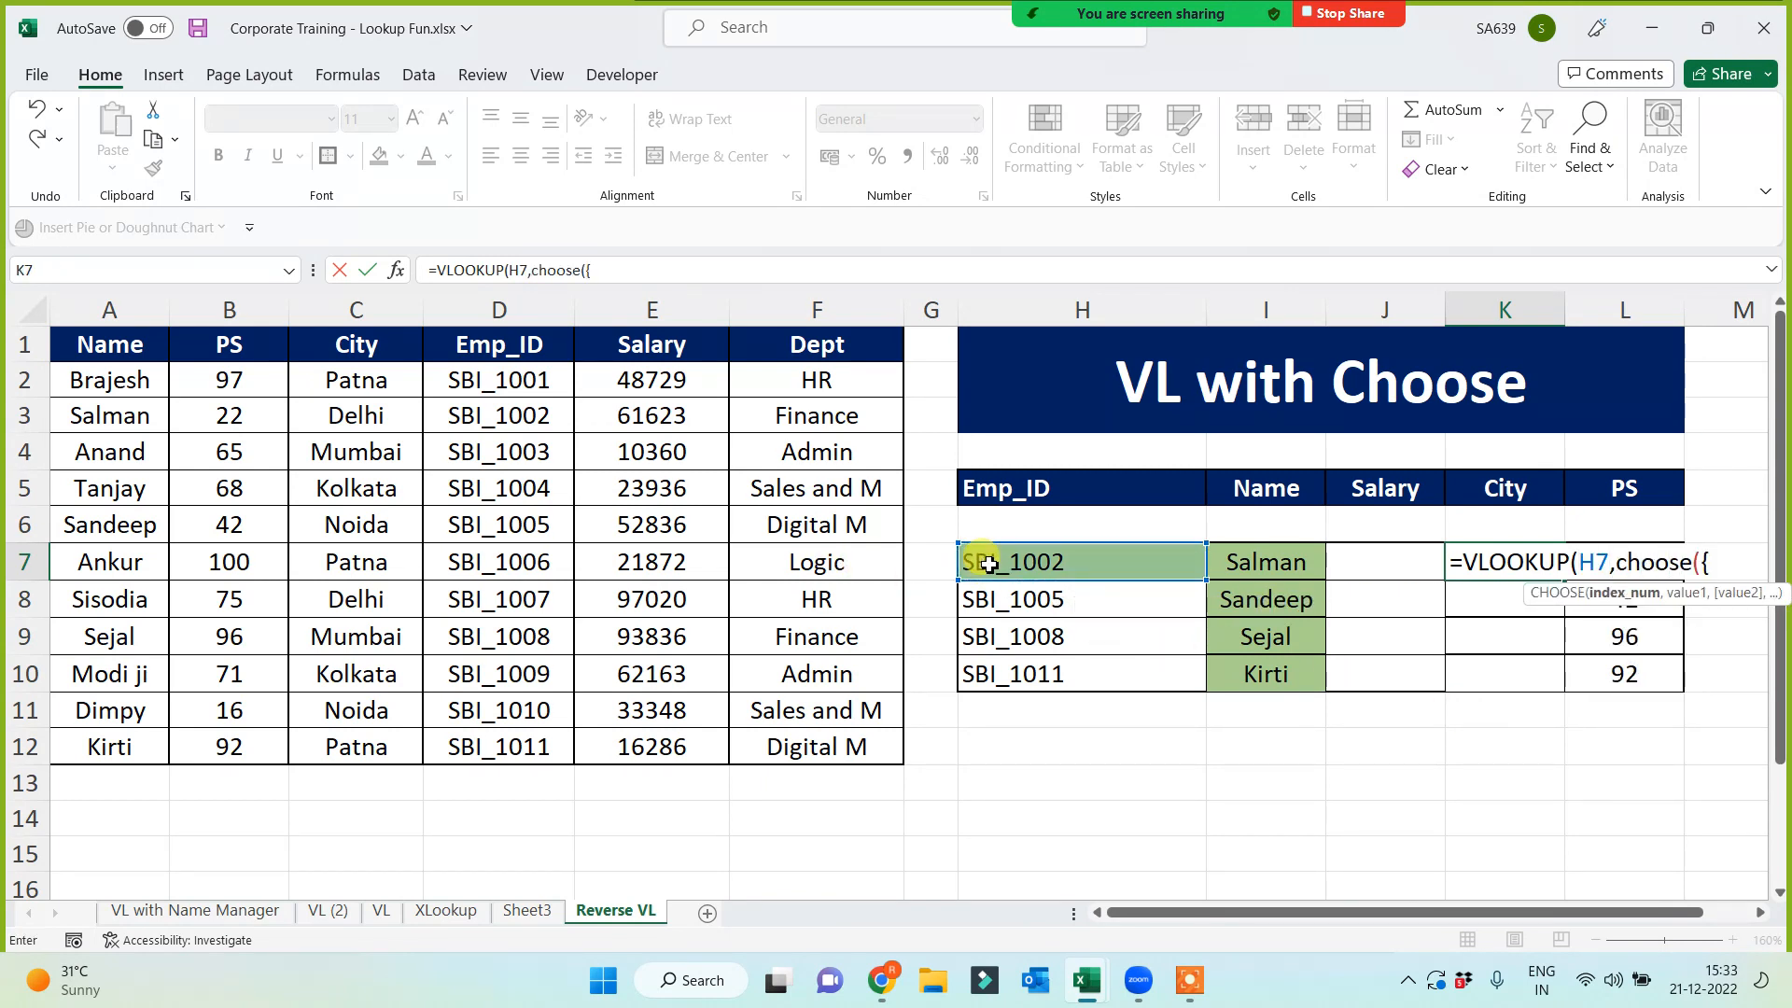
text(1,2},)
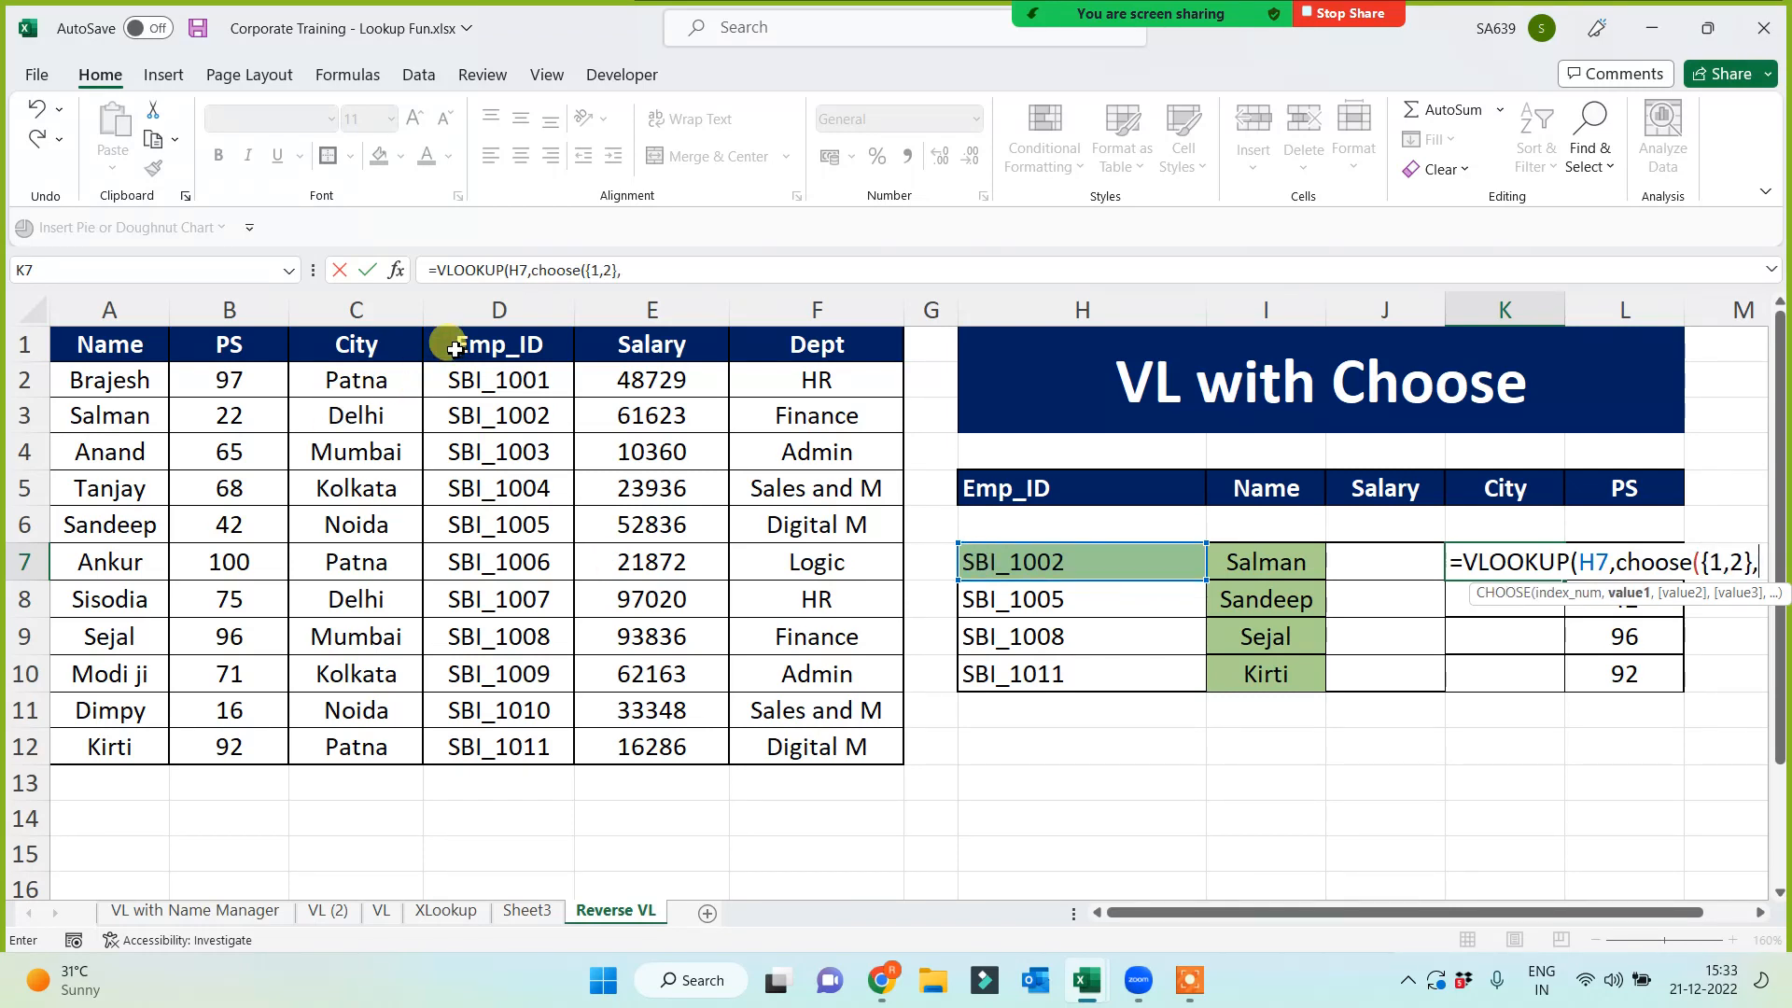
Give CHOOSE in K7 the absolute ranges $D$1:$D$12 for Emp_ID and $C$1:$C$12 for City, and close its parenthesis
drag(448, 347, 471, 742)
key(F4)
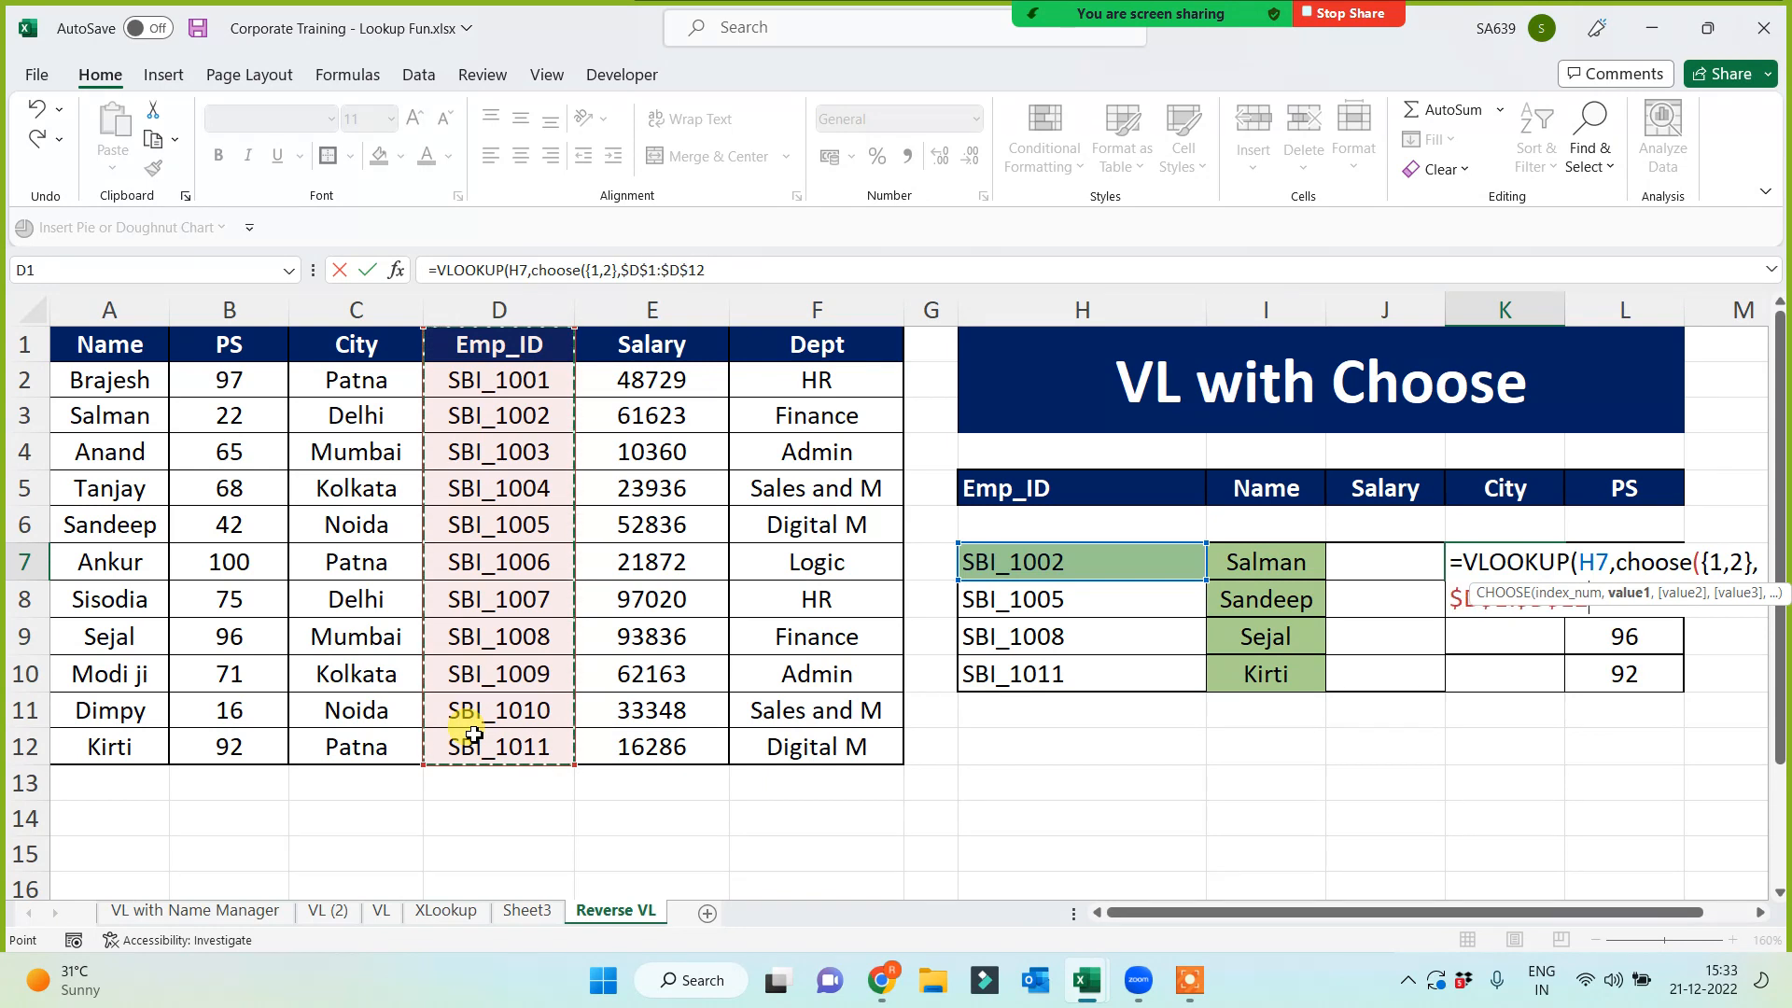
text(,)
drag(327, 343, 346, 750)
key(F4)
text())
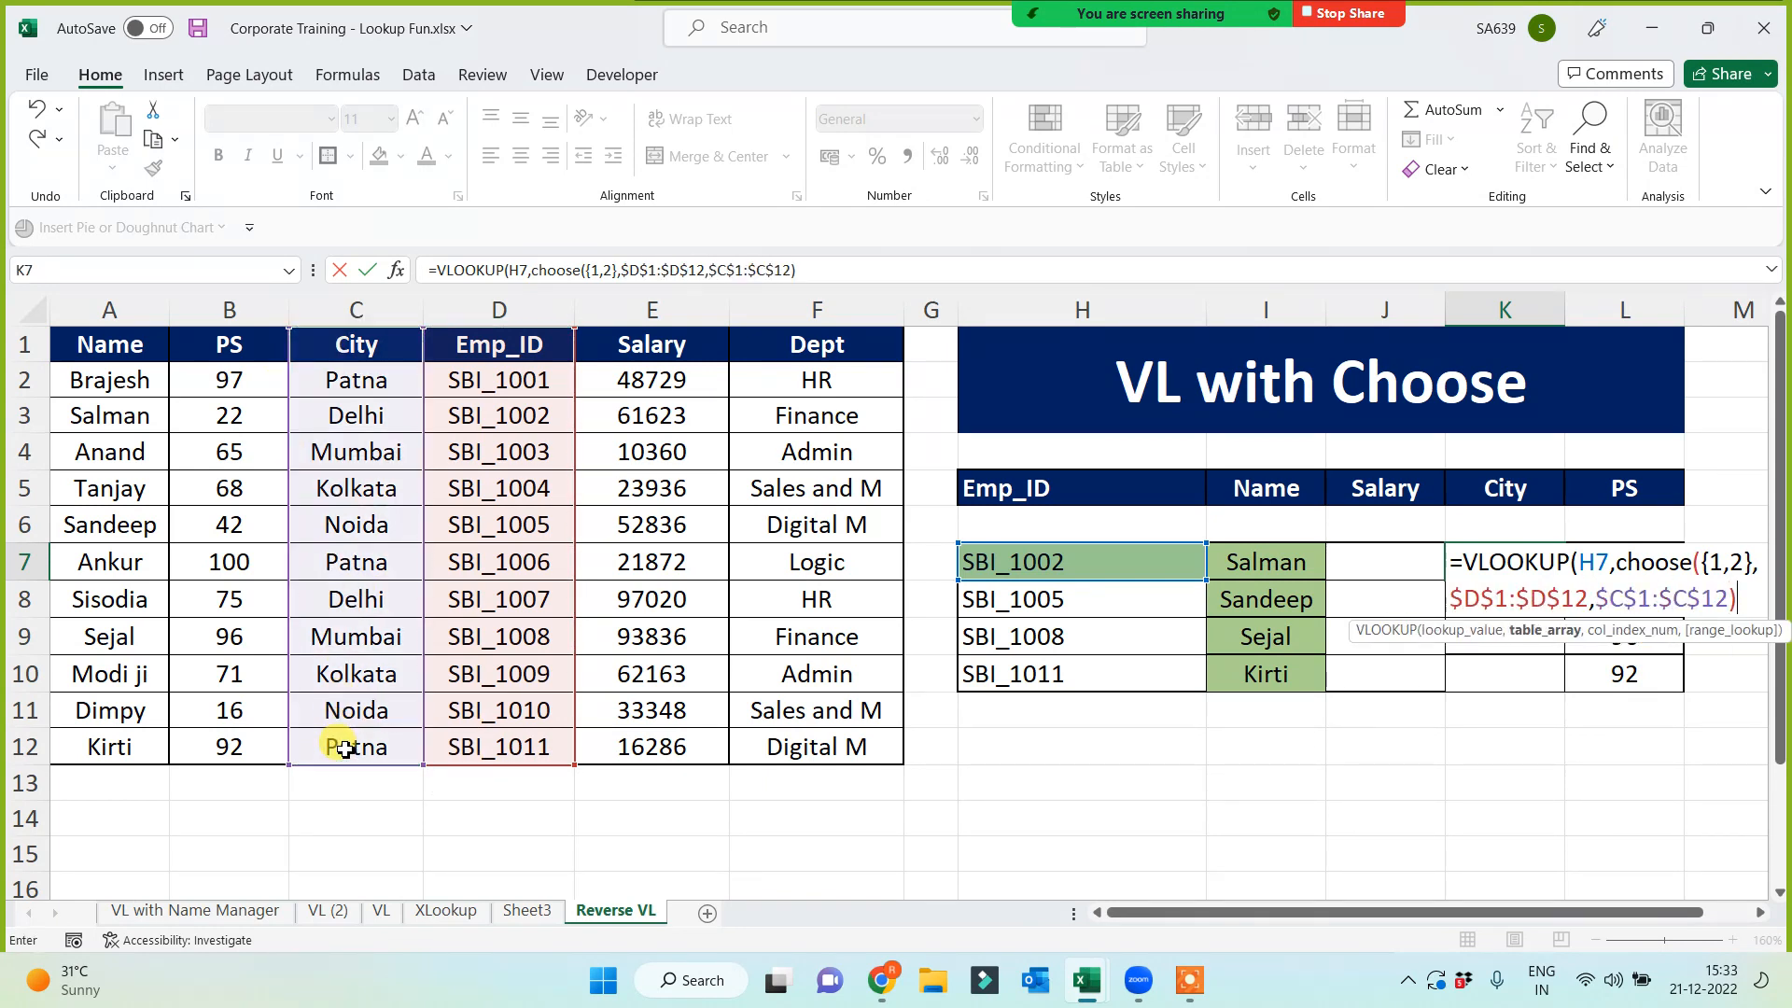
Complete the City lookup in K7 with column index 2 and range lookup 0, and fill it down to K10
text(,)
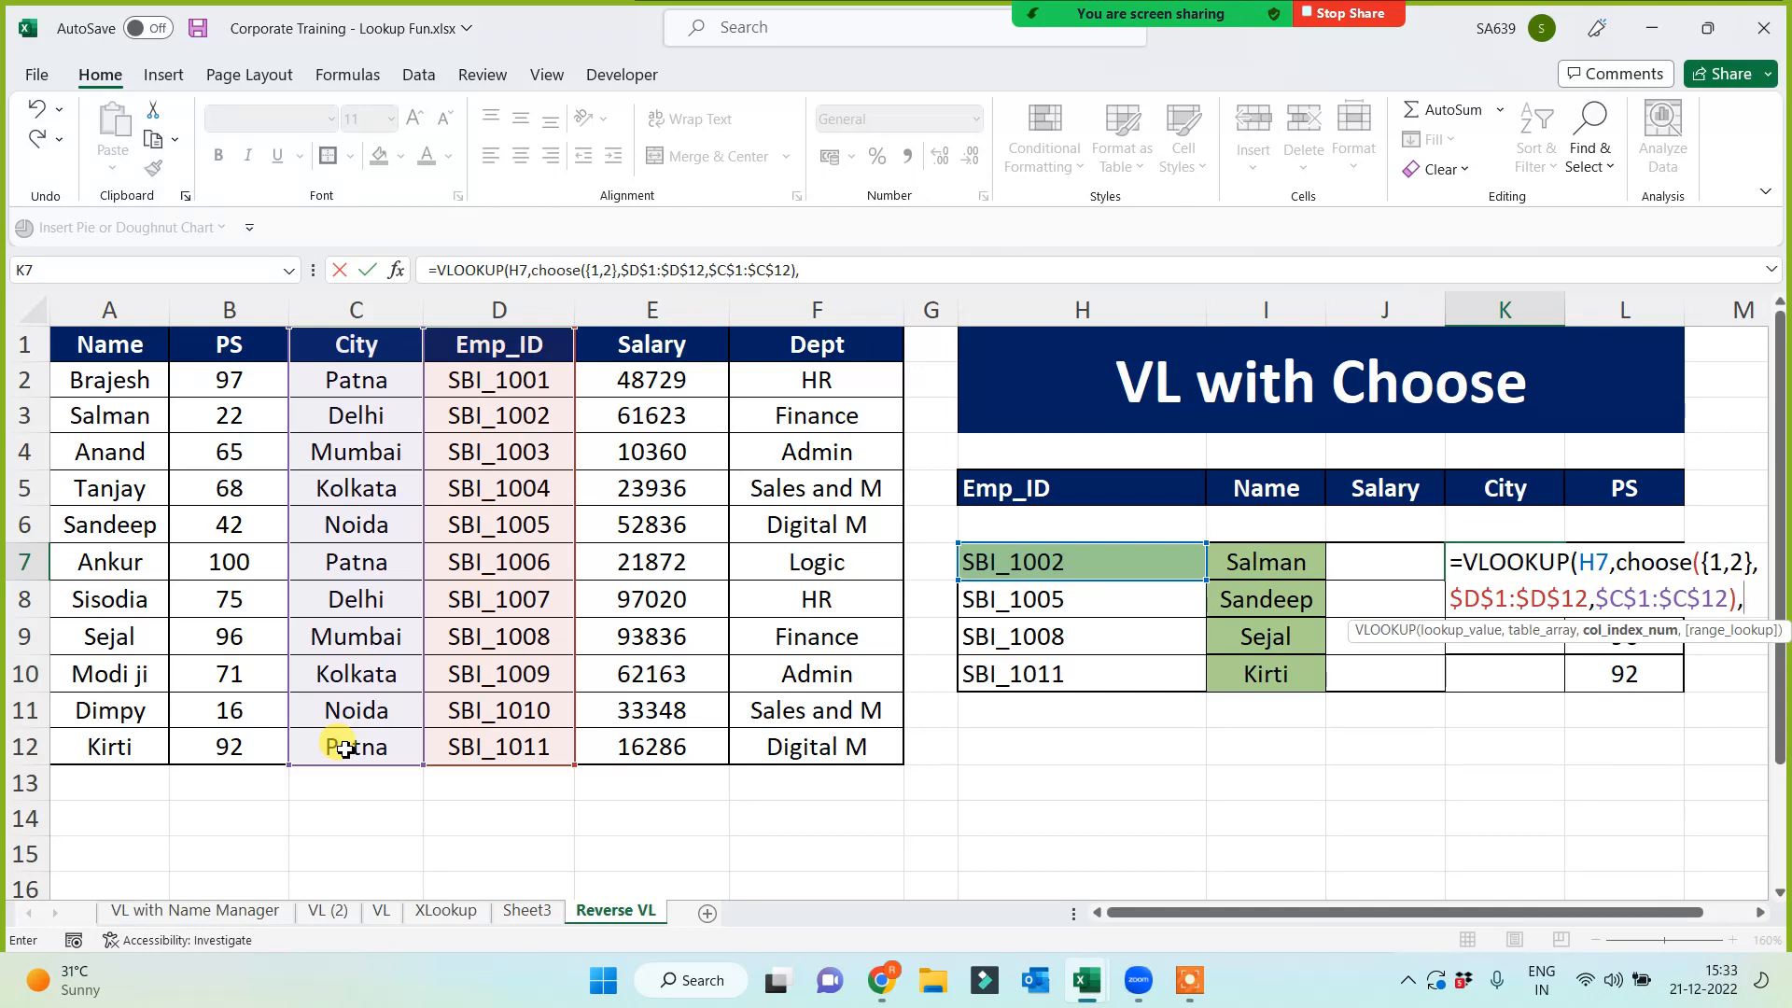
text(2,0))
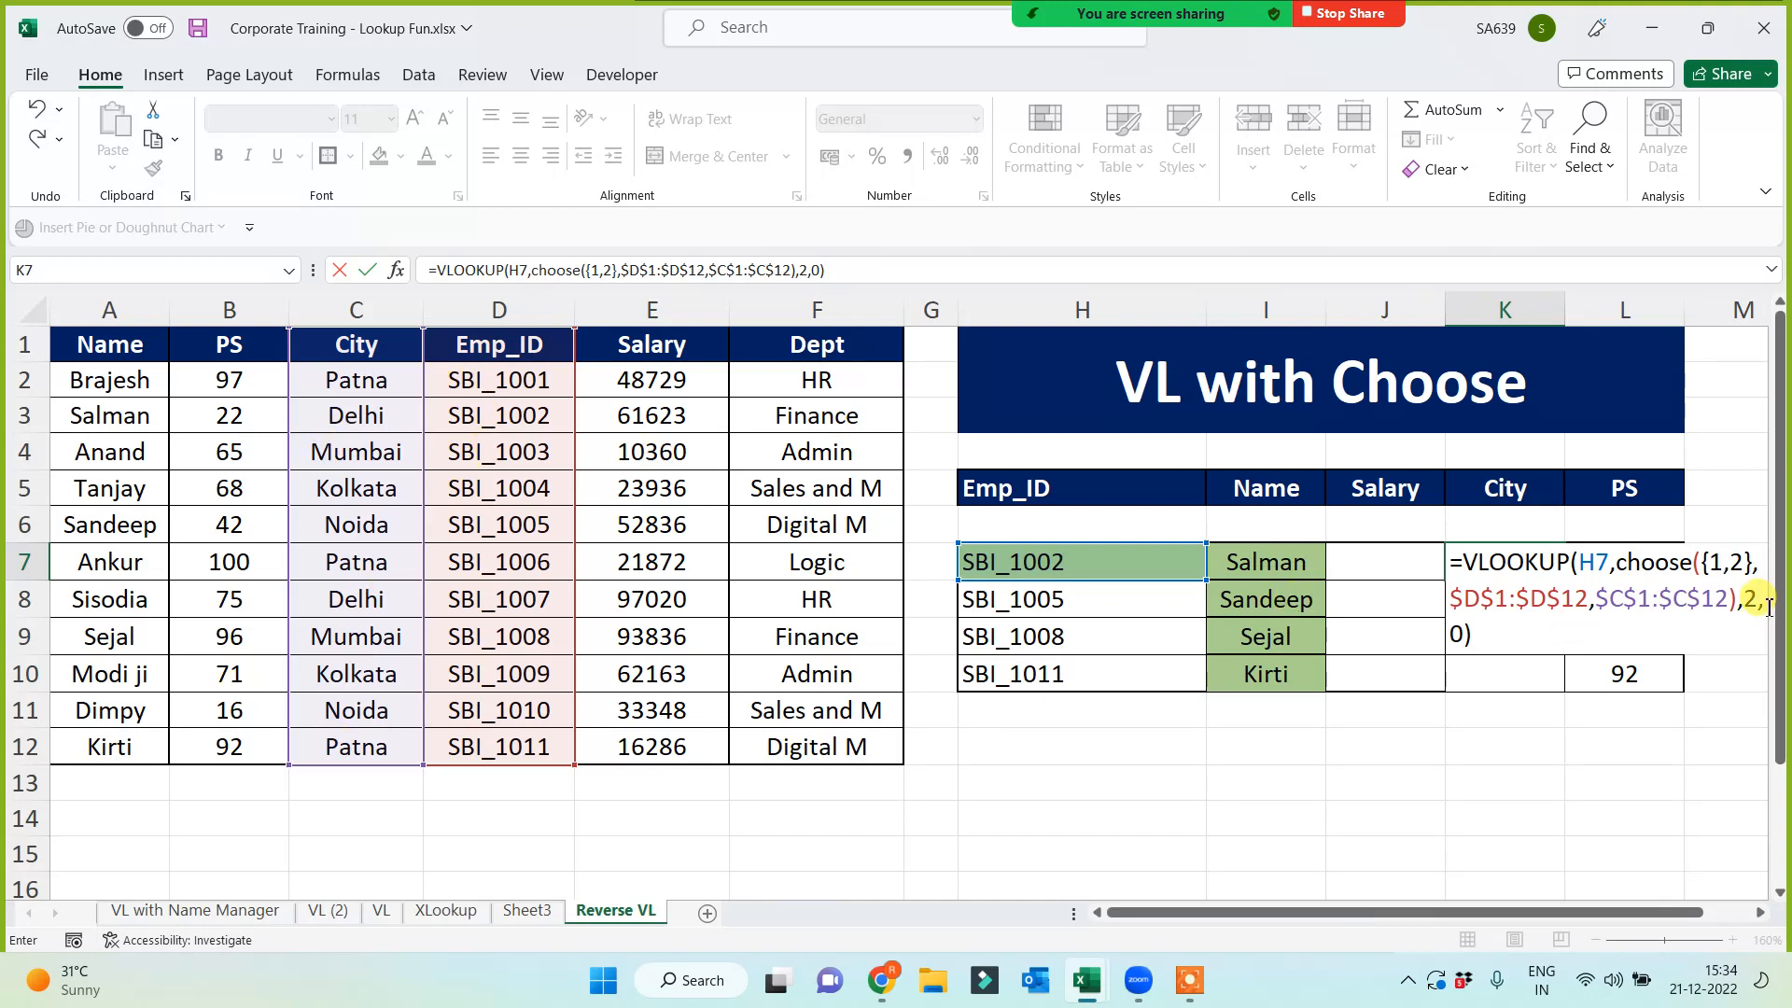
key(Return)
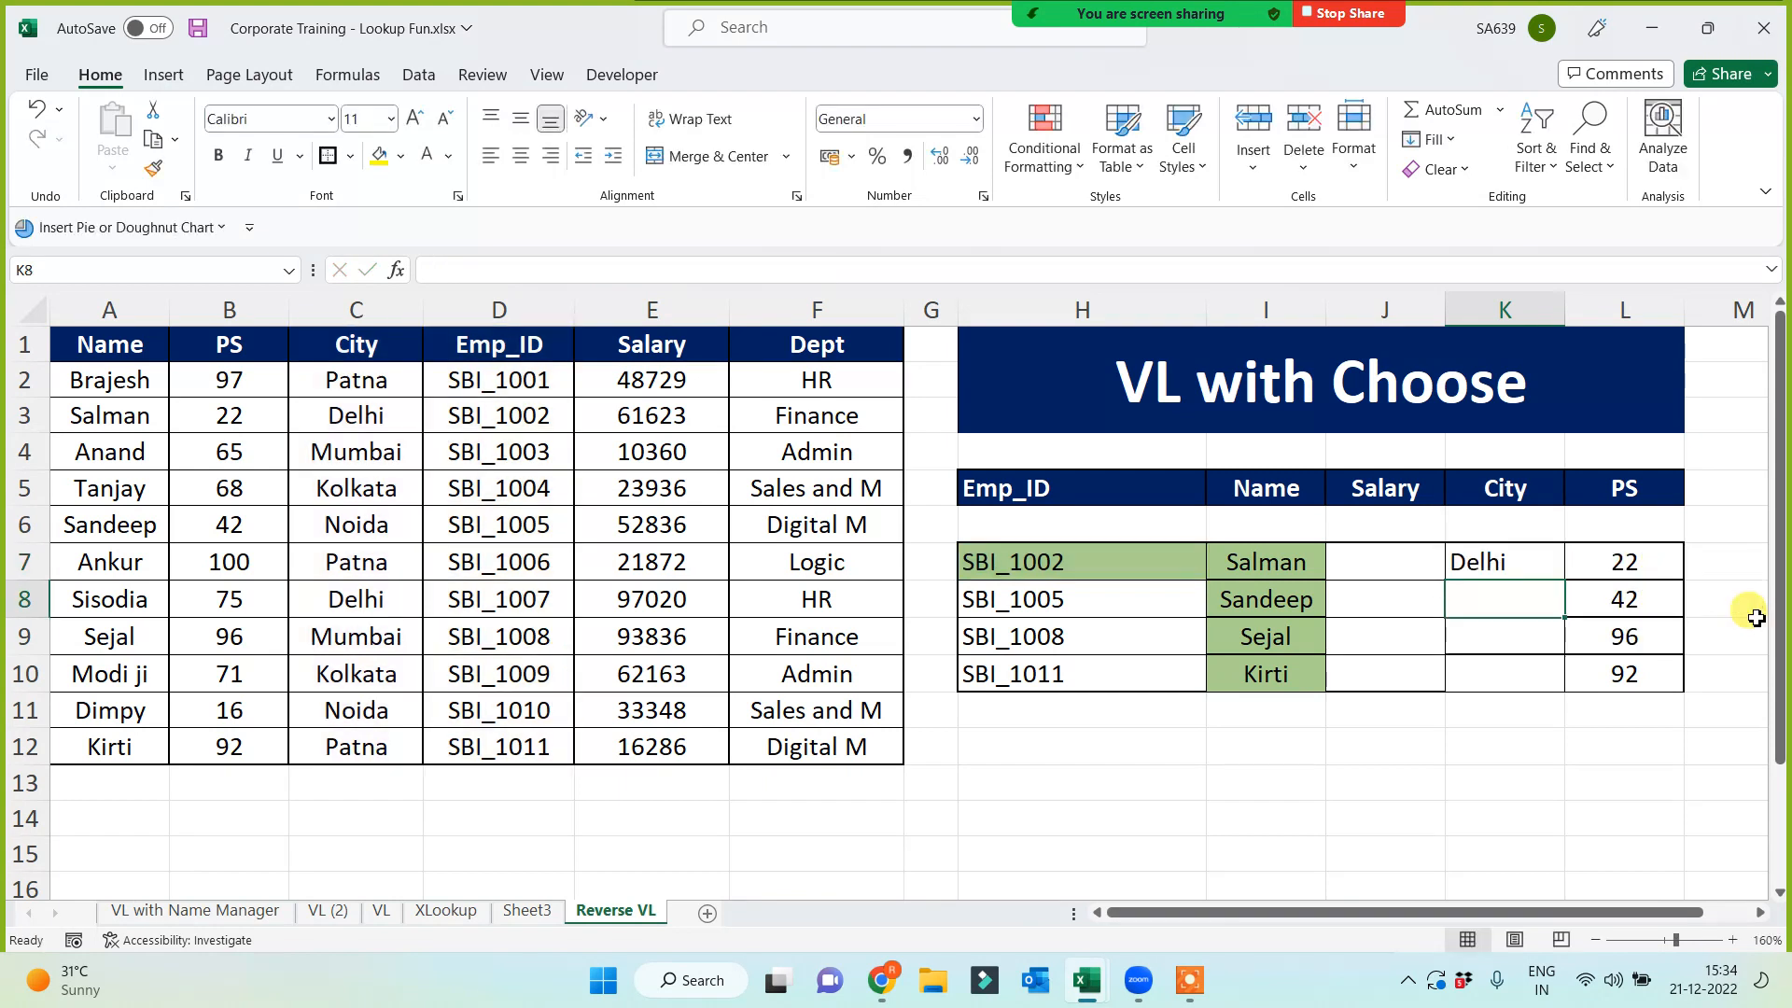
click(1544, 562)
drag(1568, 580, 1551, 688)
Start a VLOOKUP in J7 under Salary with H7 as lookup value and CHOOSE({1,2}, as the table array
click(1408, 572)
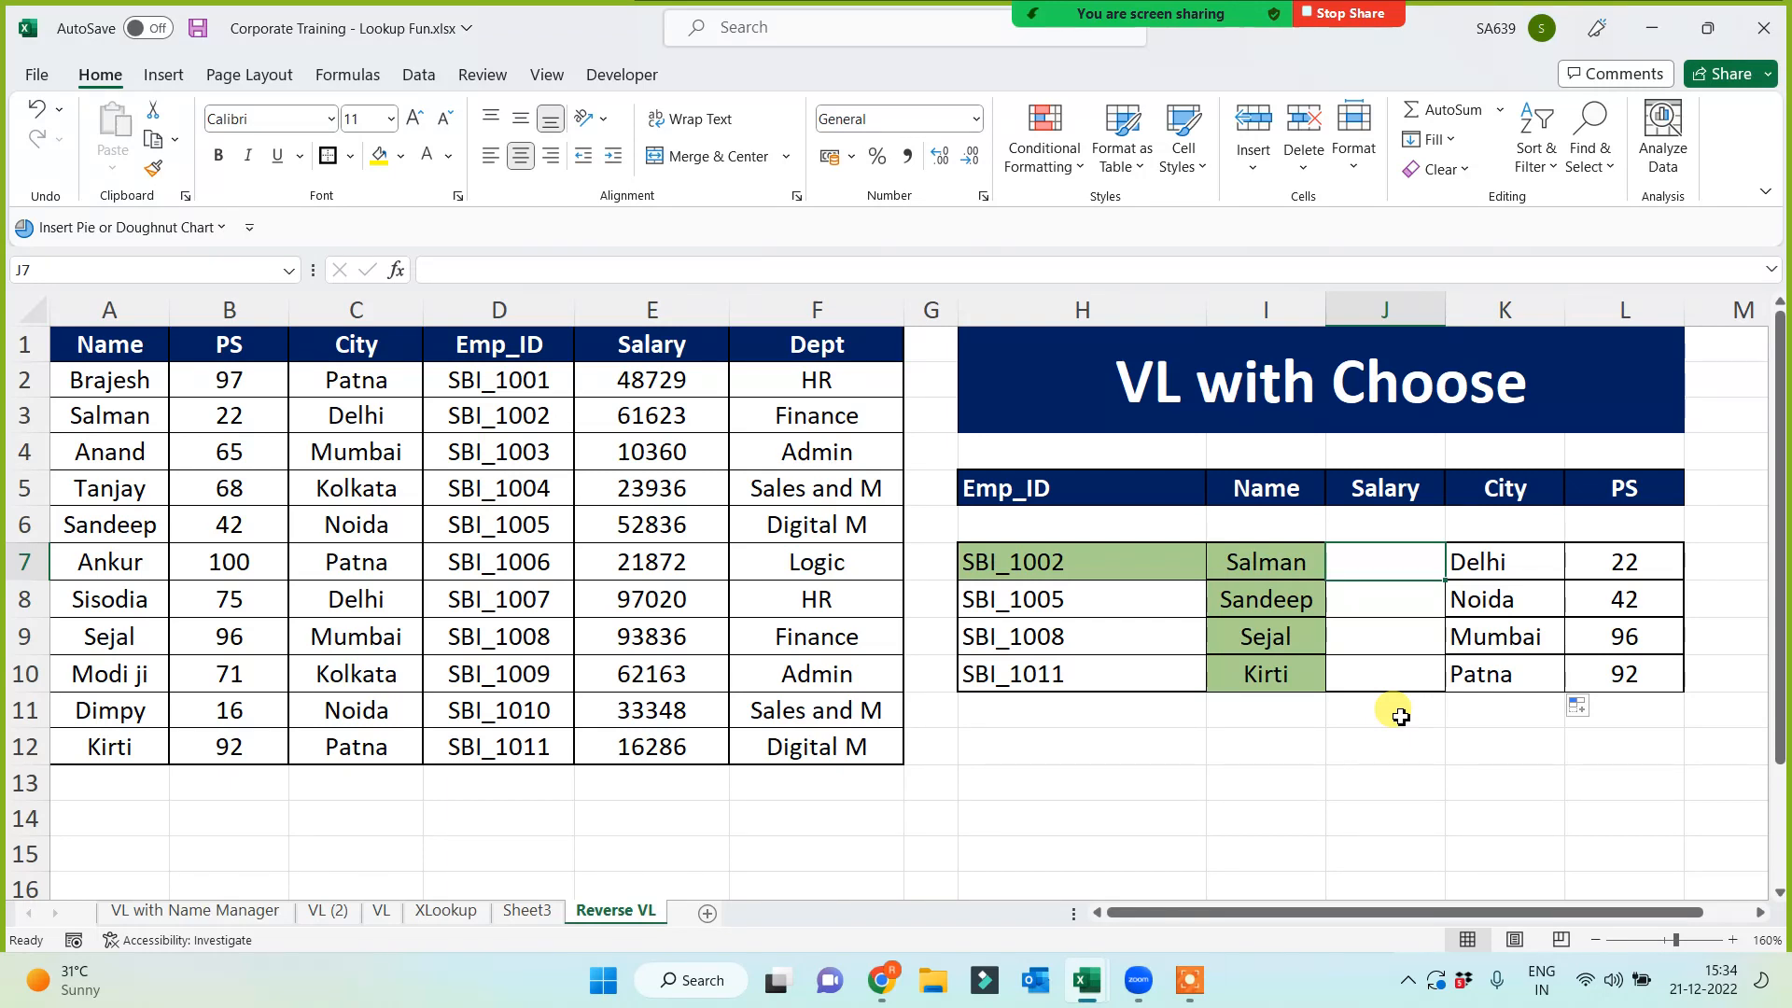
text(=vl)
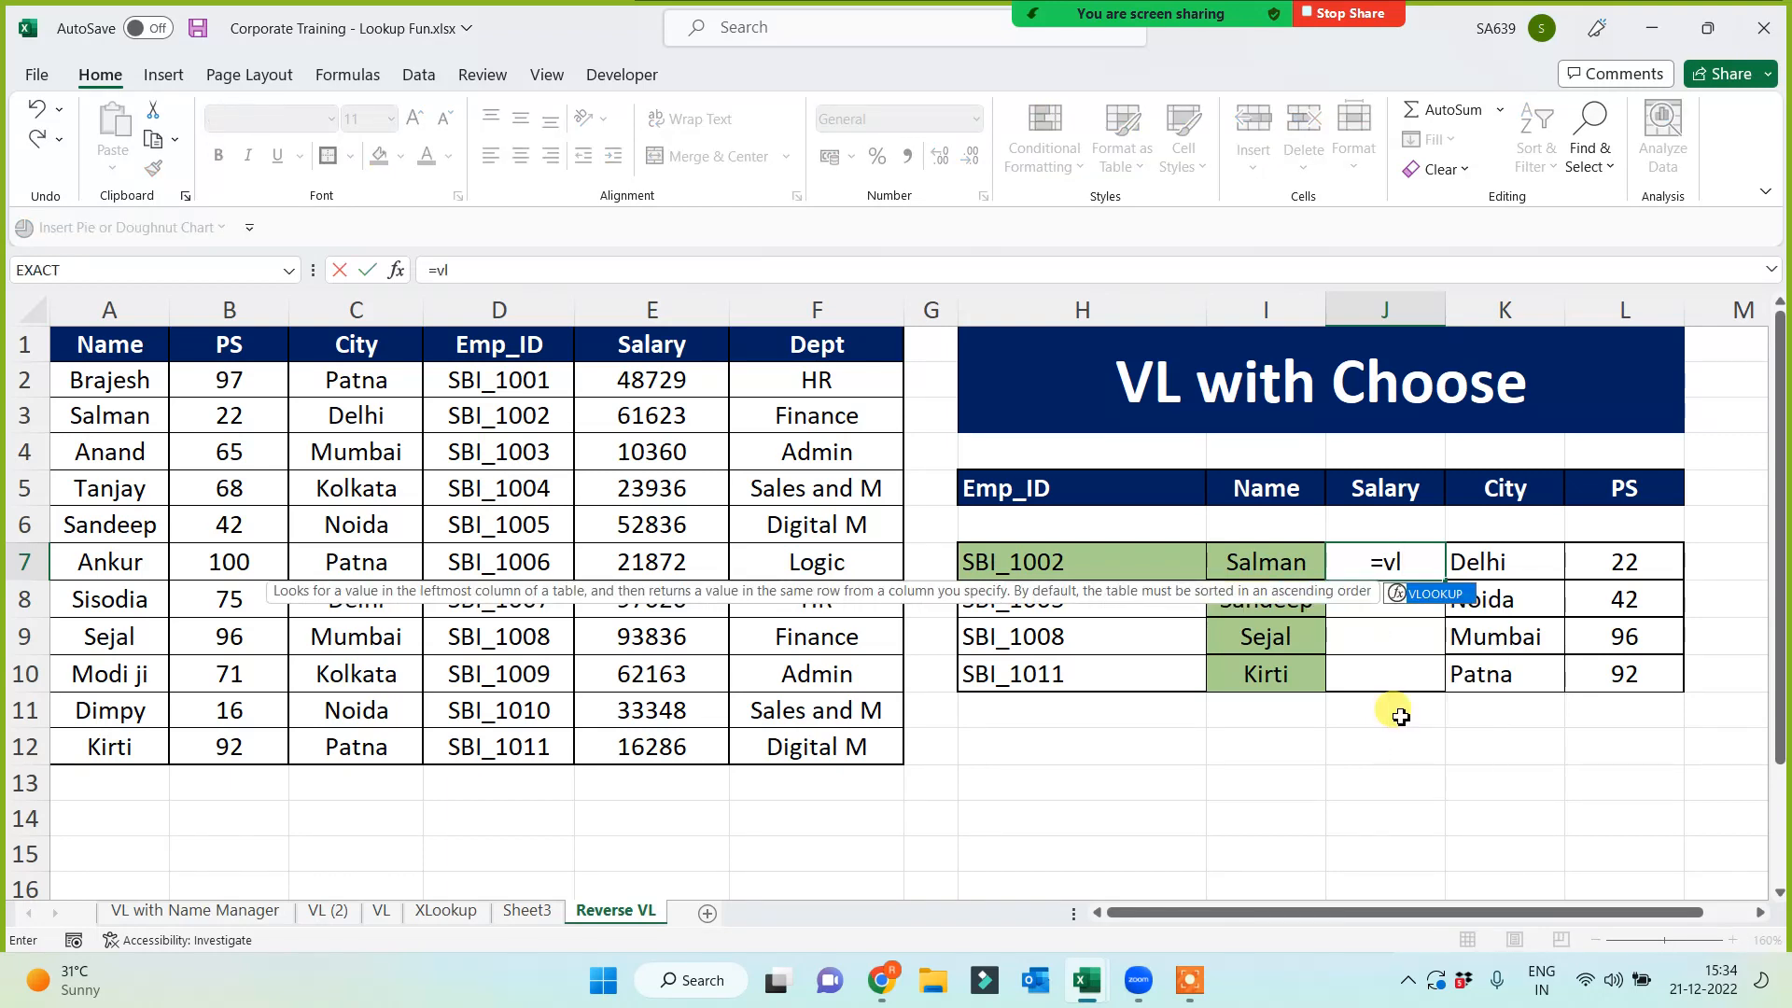
key(Tab)
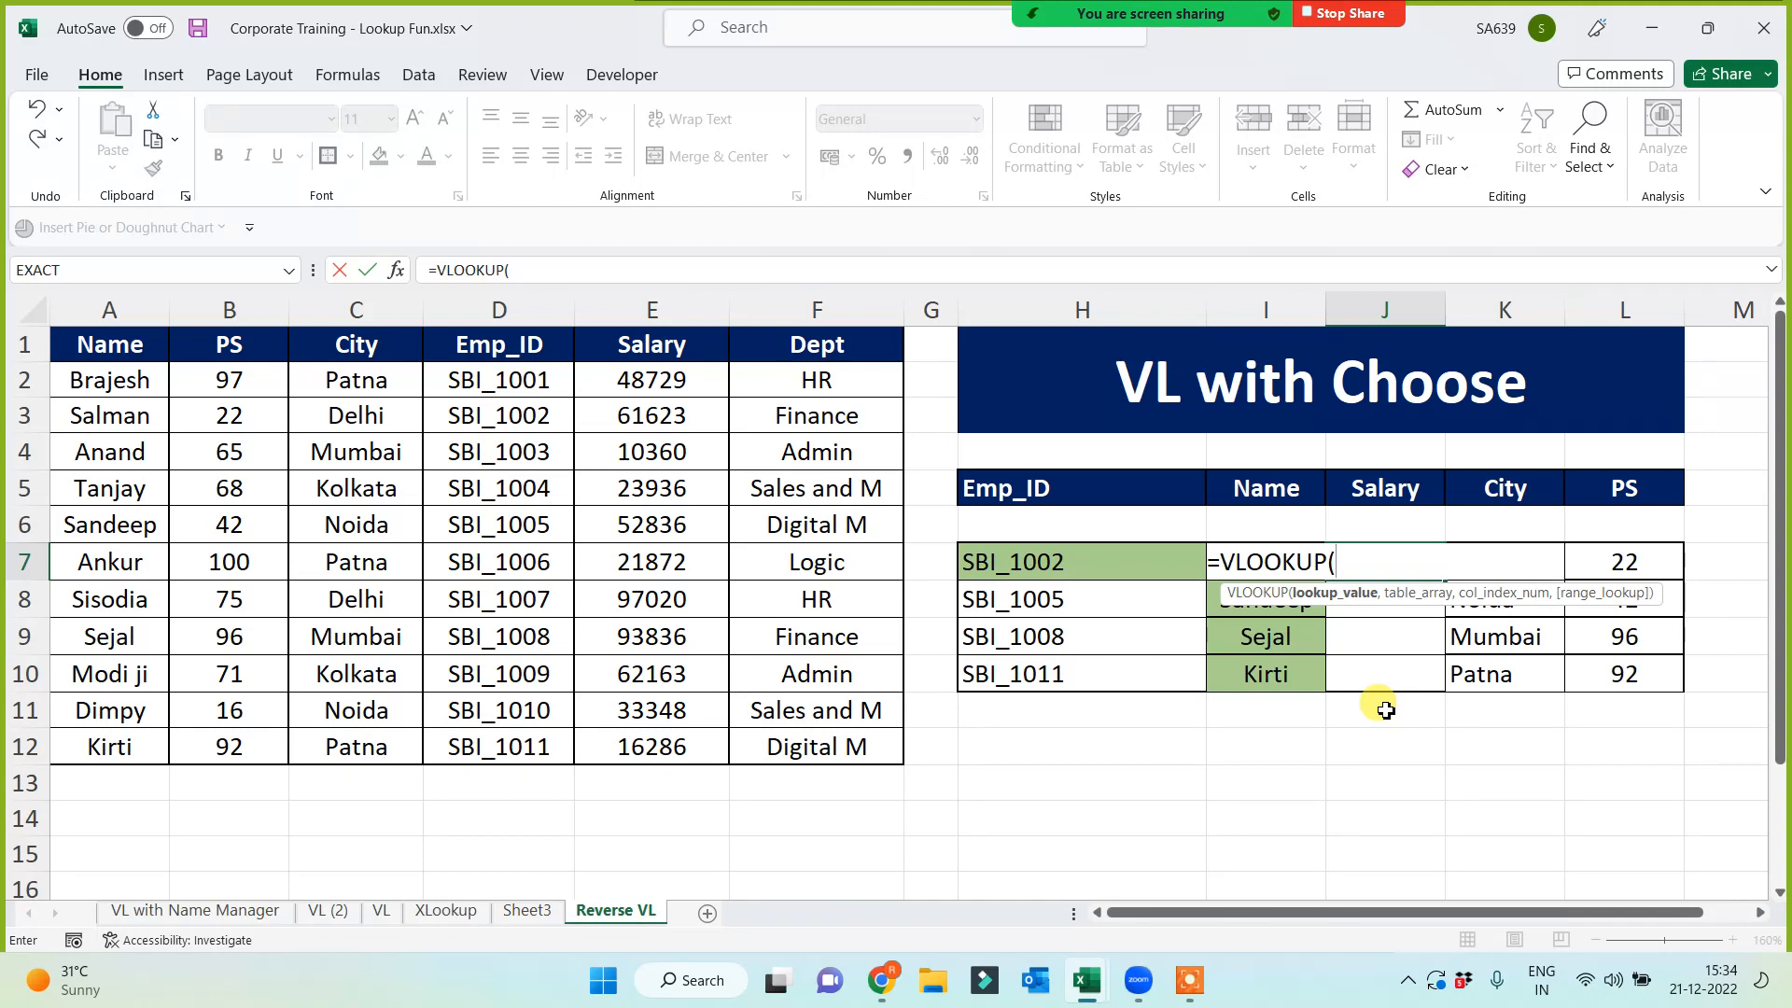
click(1073, 564)
text(,)
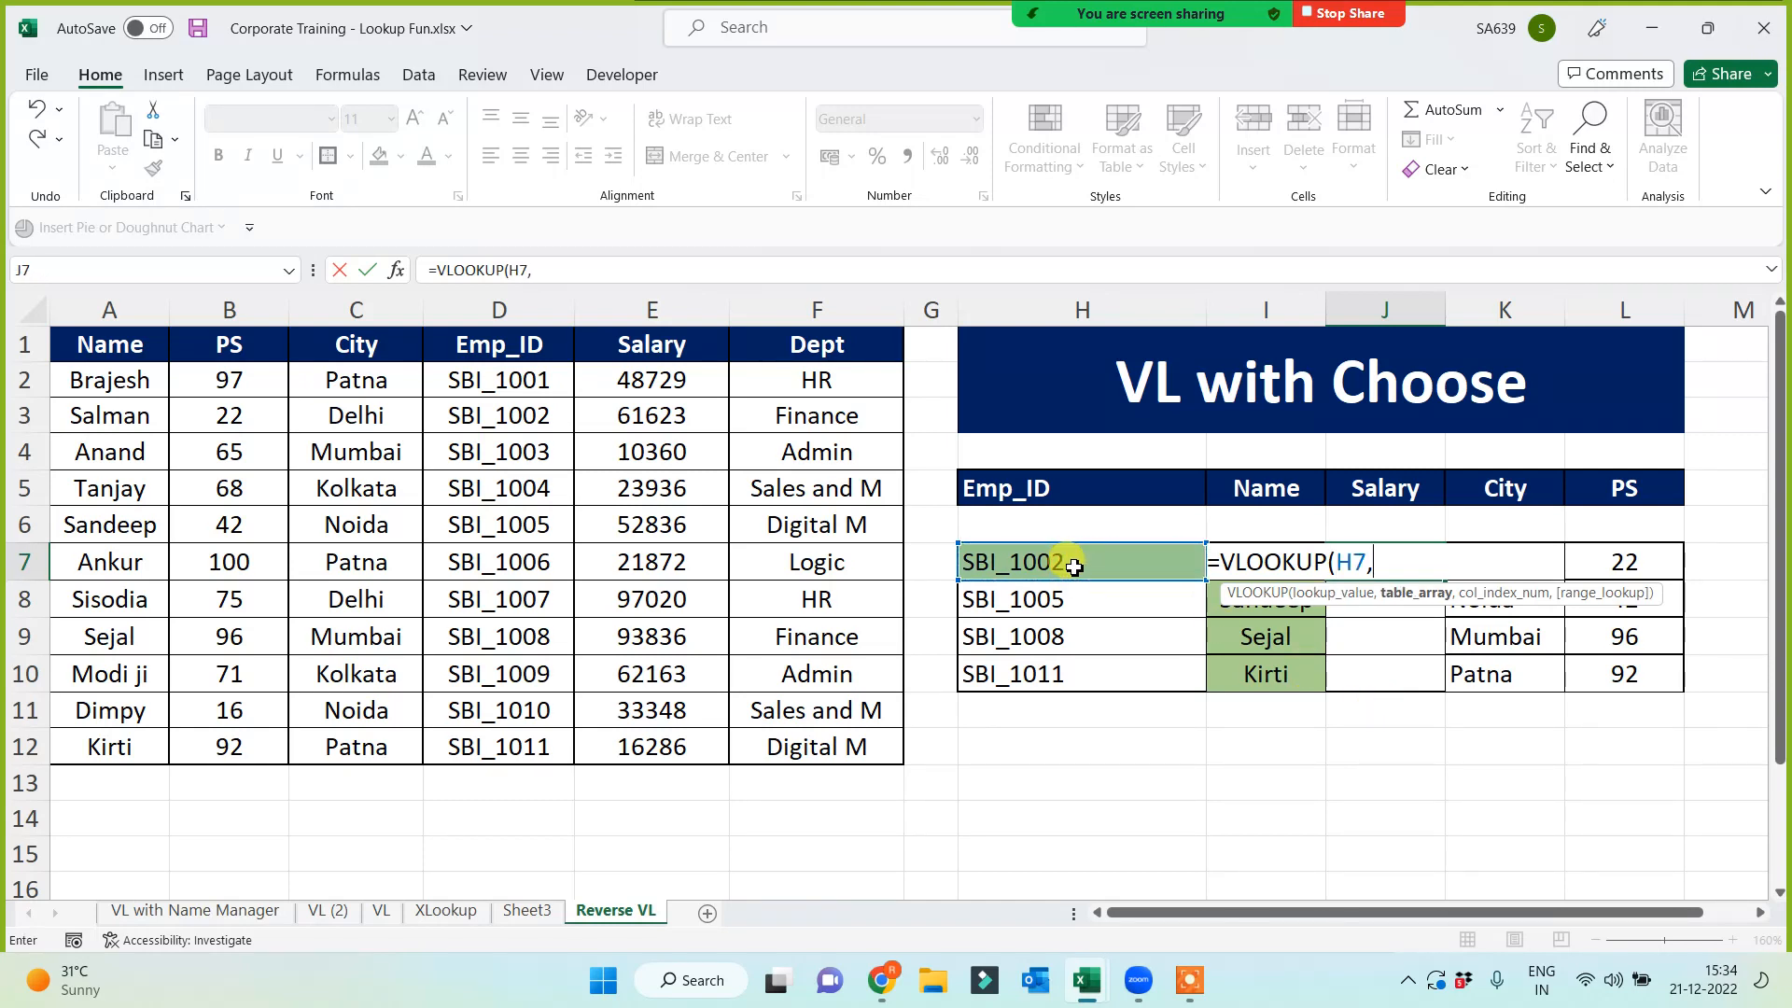
text(choose()
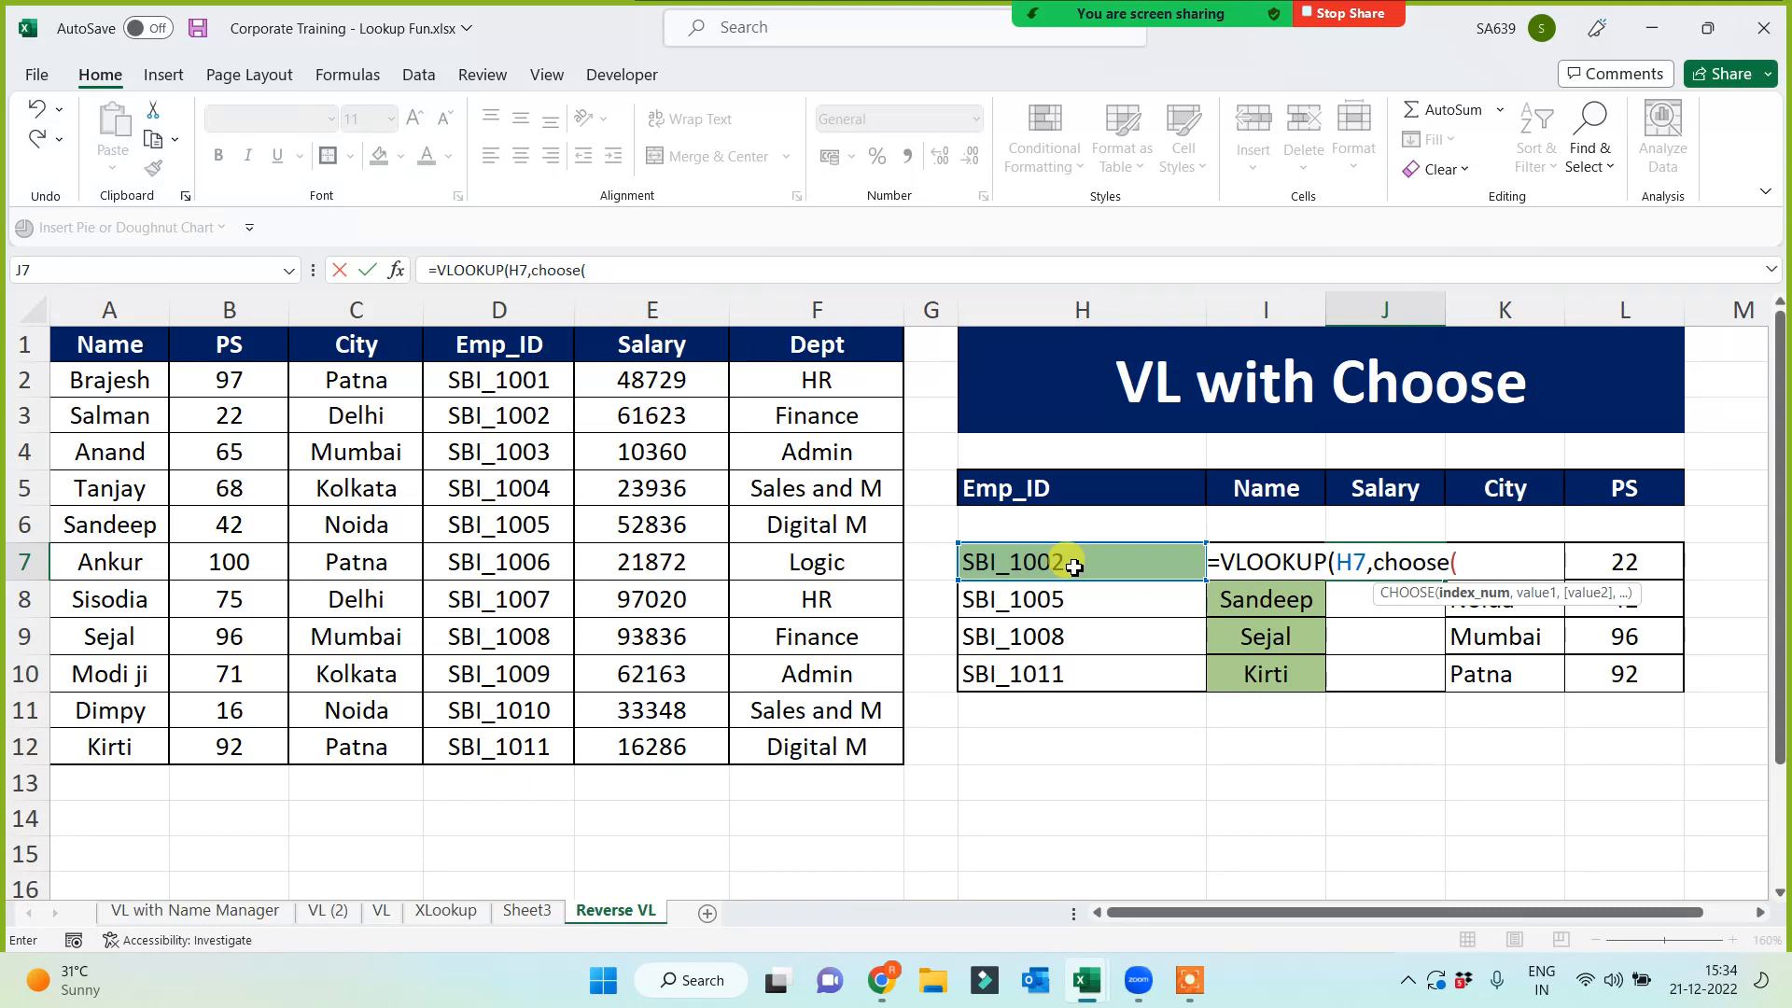
text({1,2},)
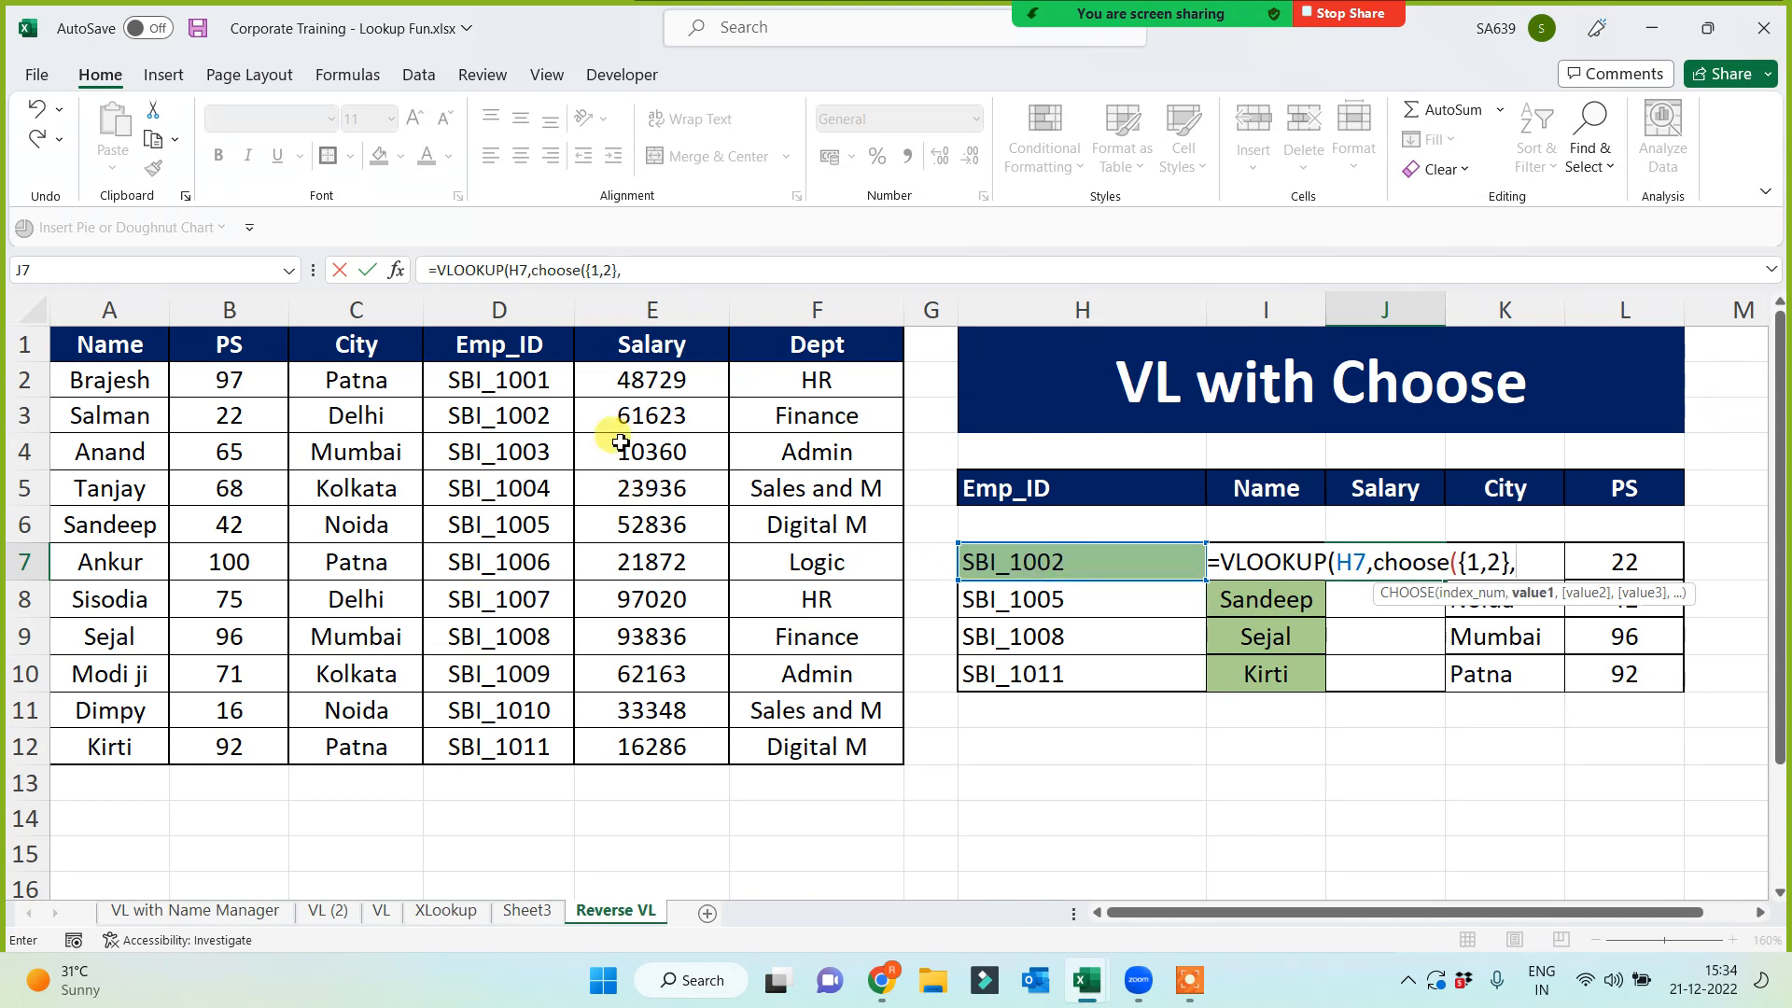
Give CHOOSE in J7 the absolute ranges $D$1:$D$12 for Emp_ID and $E$1:$E$12 for Salary
drag(487, 343, 490, 744)
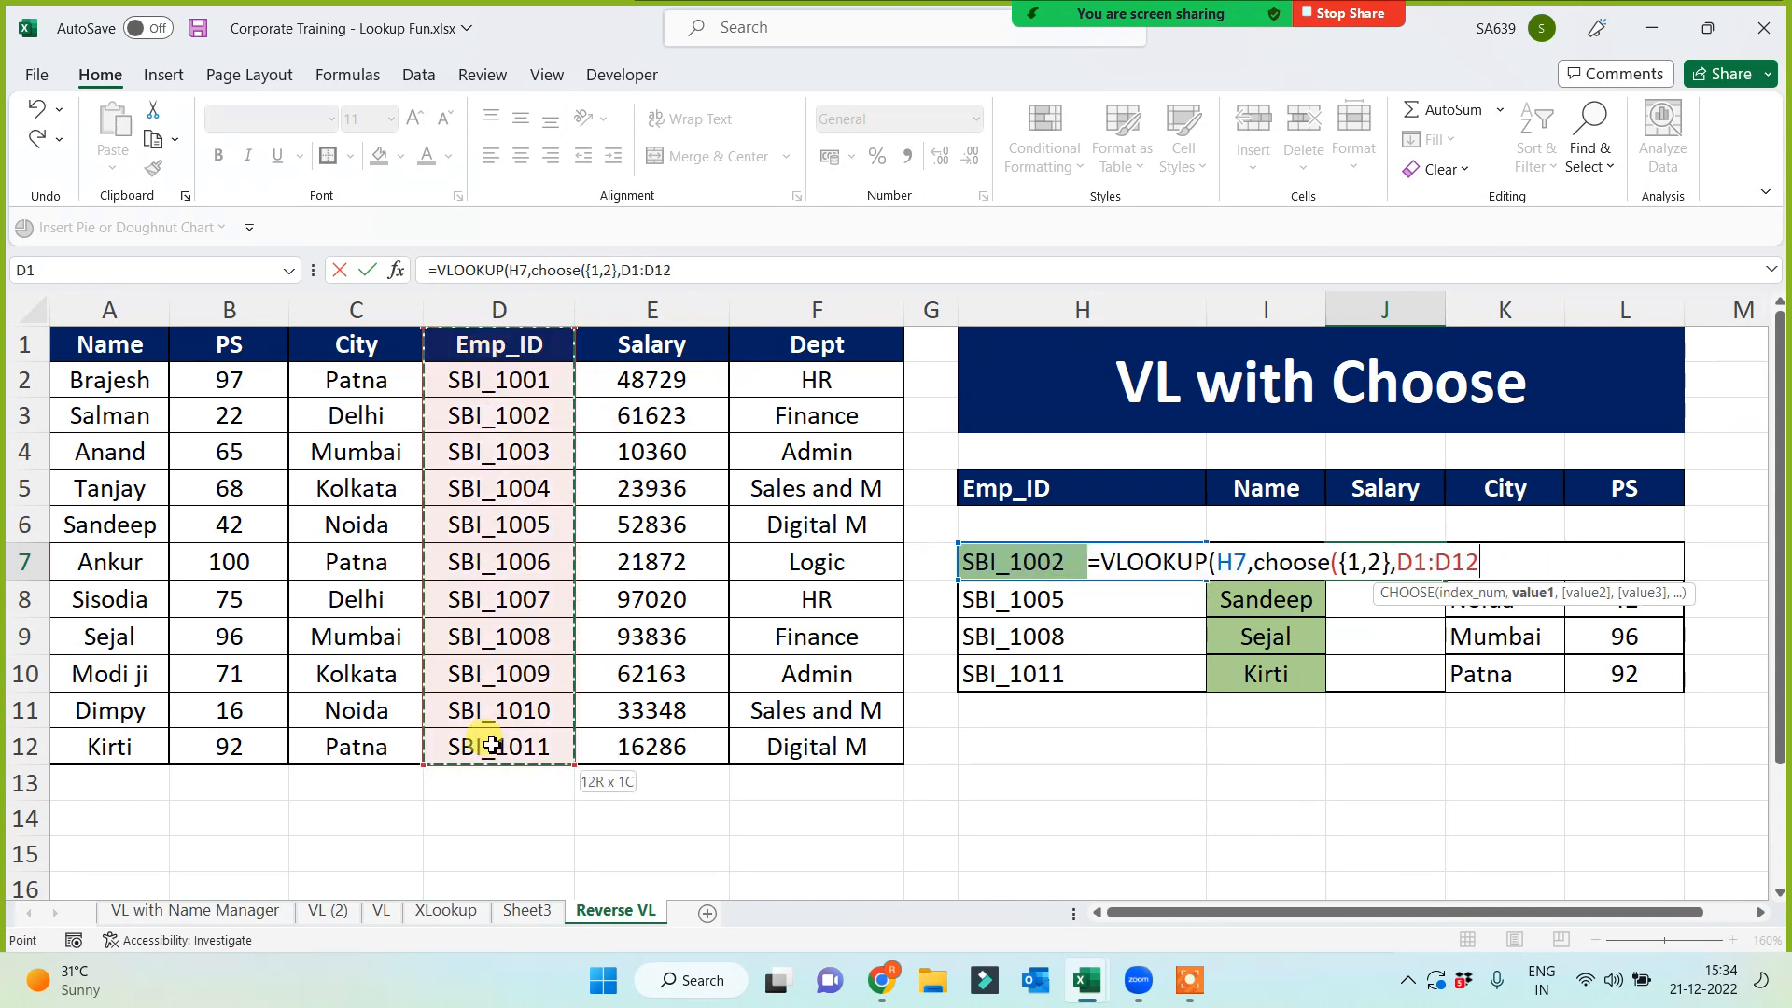
key(F4)
text(,)
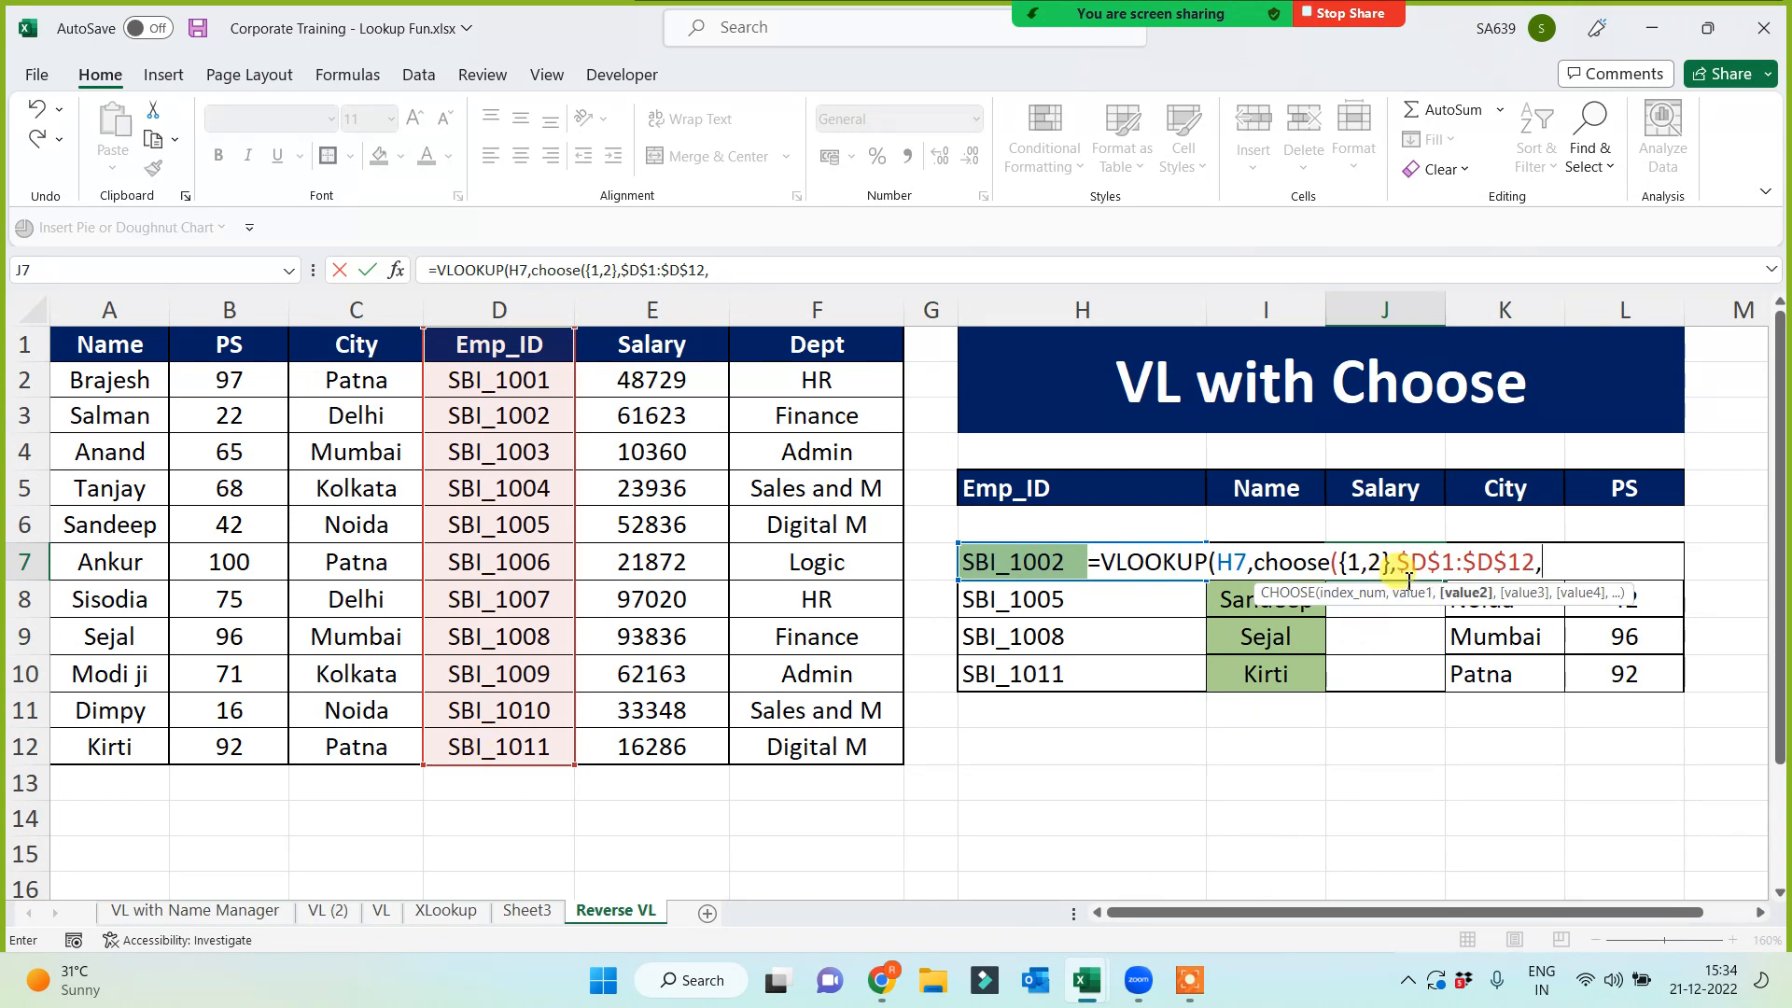
drag(656, 348, 657, 751)
key(F4)
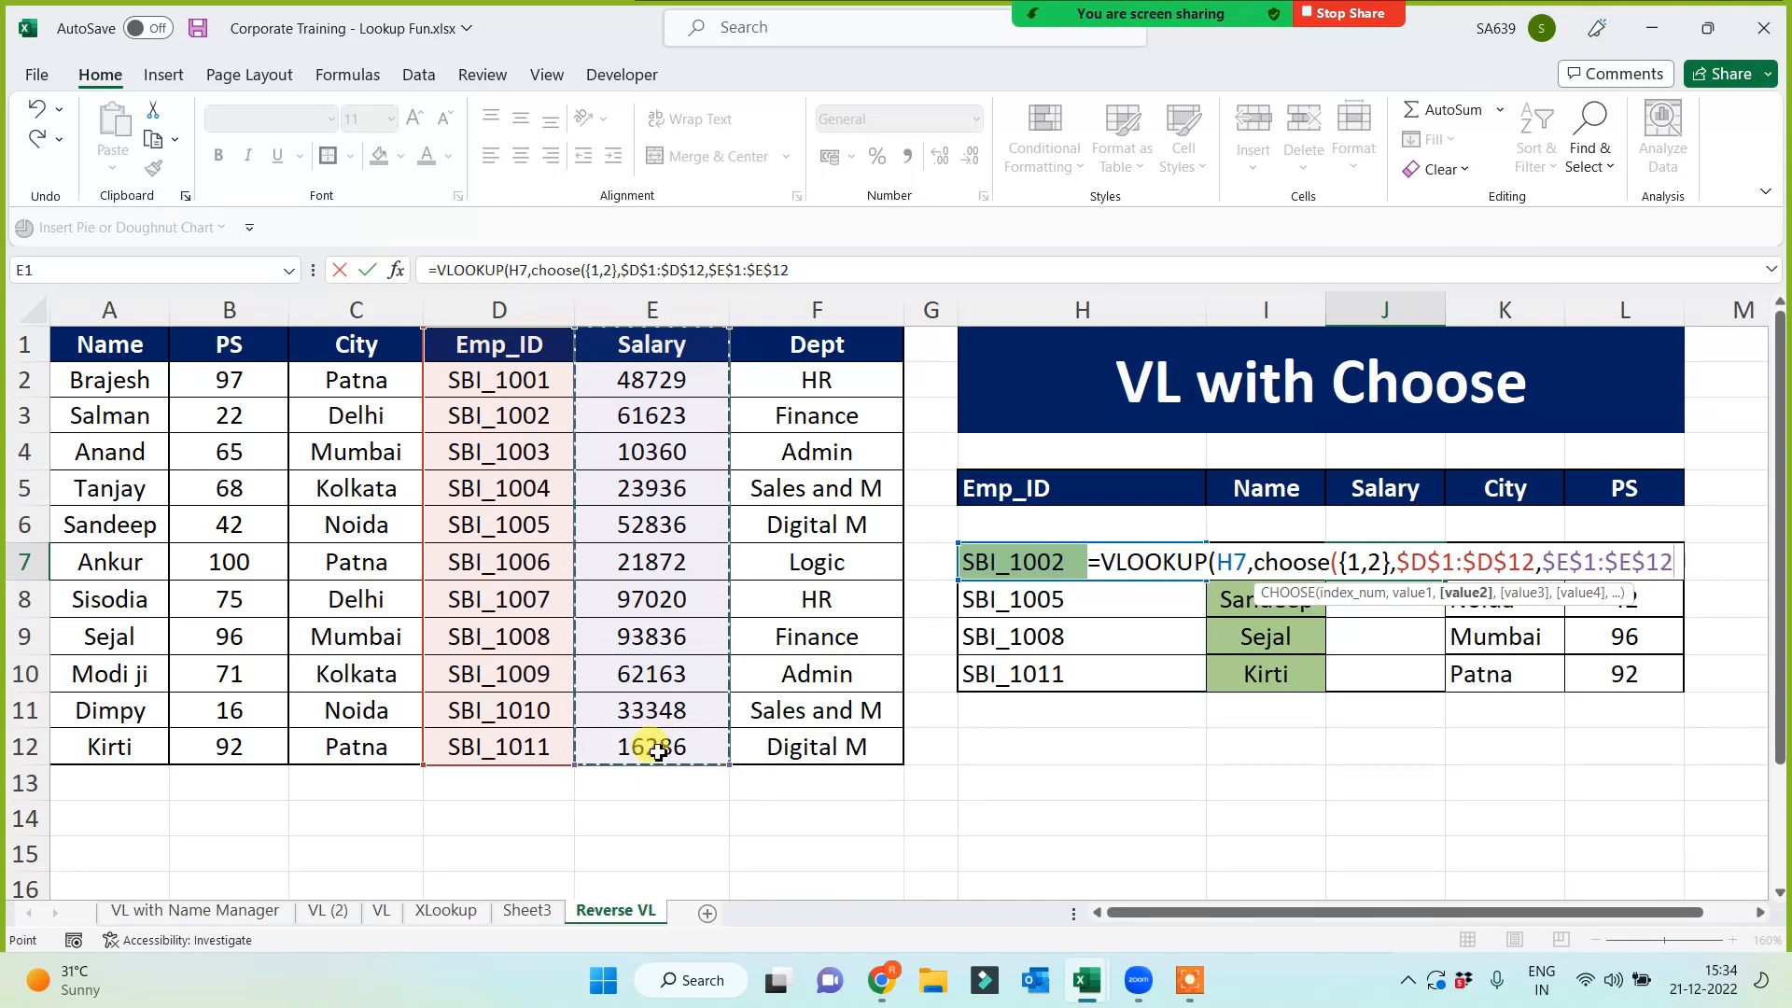
Close CHOOSE, finish the J7 formula with column index 2 and range lookup 0, and fill it down to J10
text(),2,0))
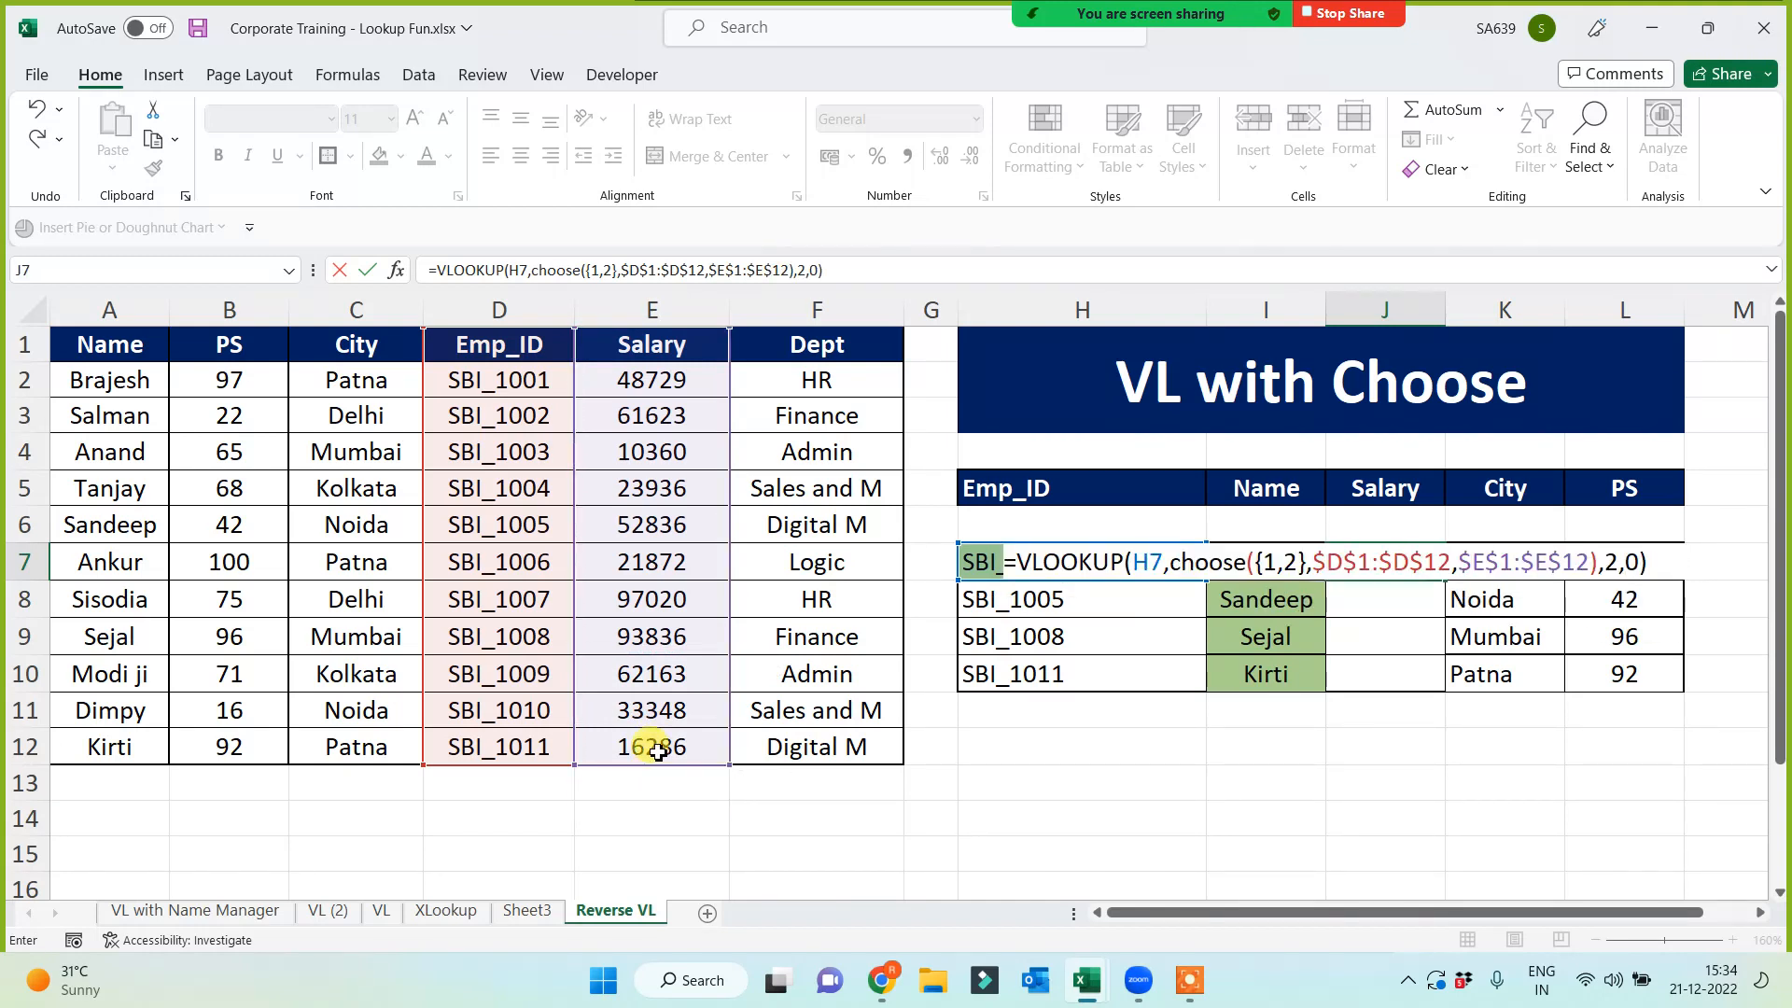
key(Return)
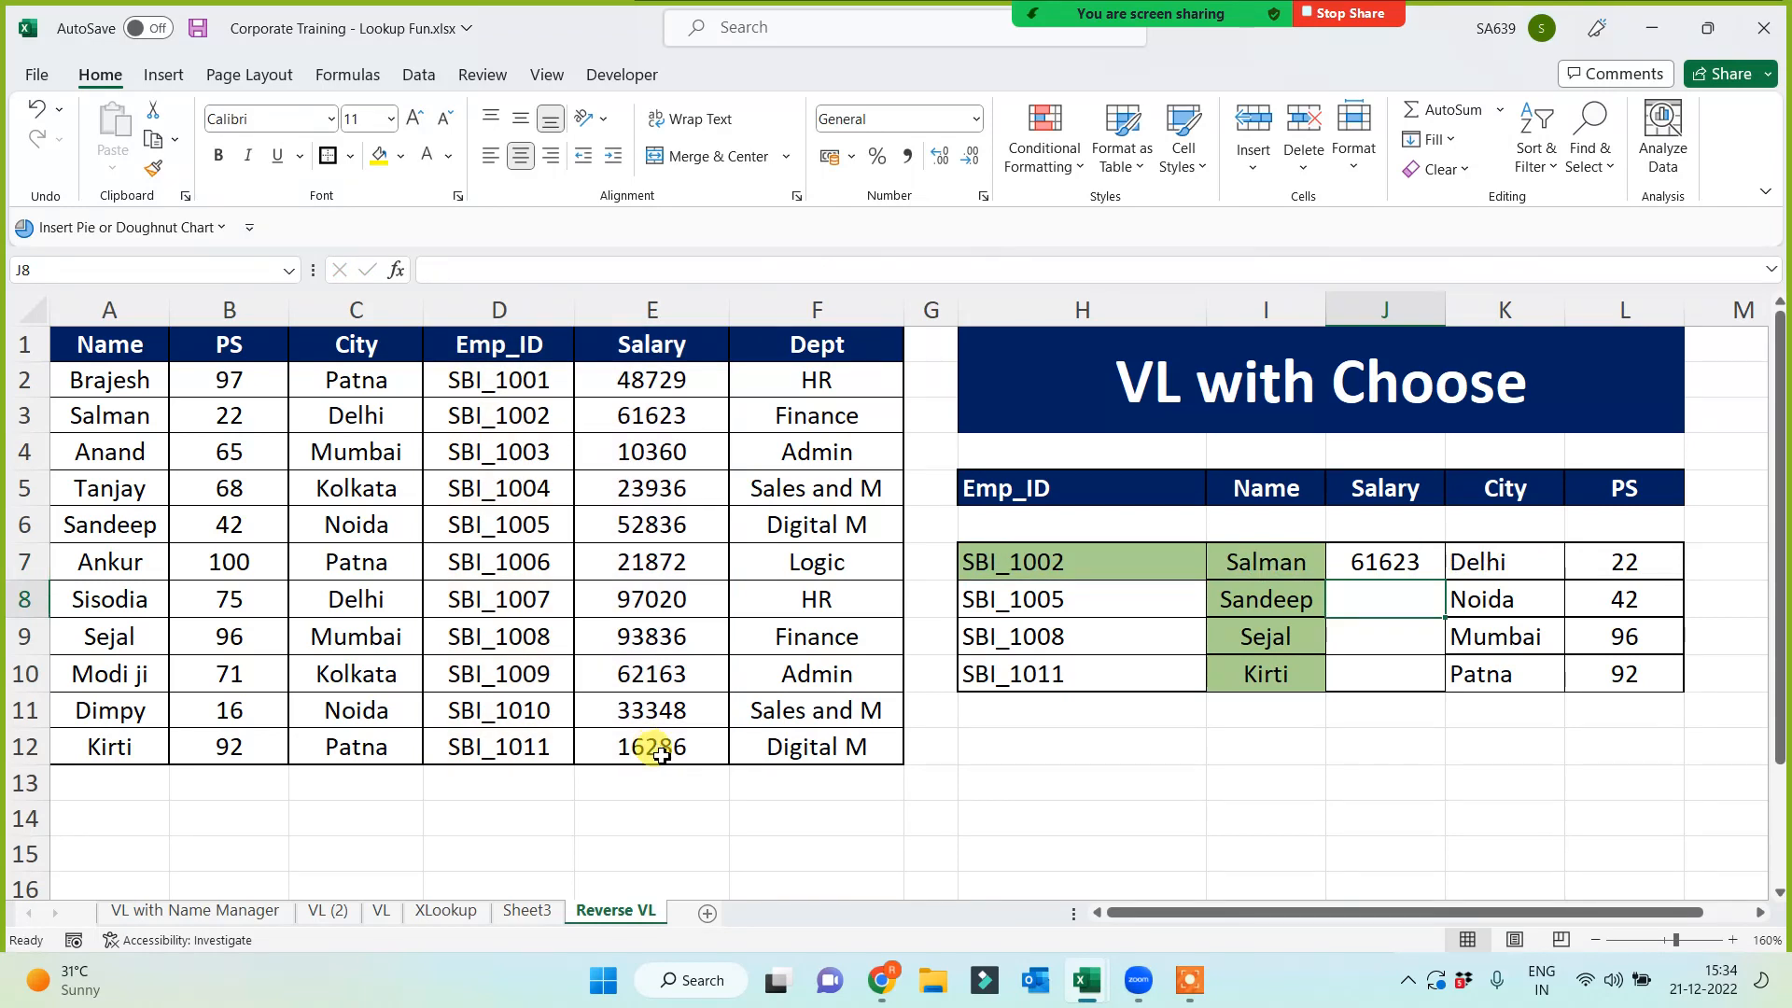
click(1387, 561)
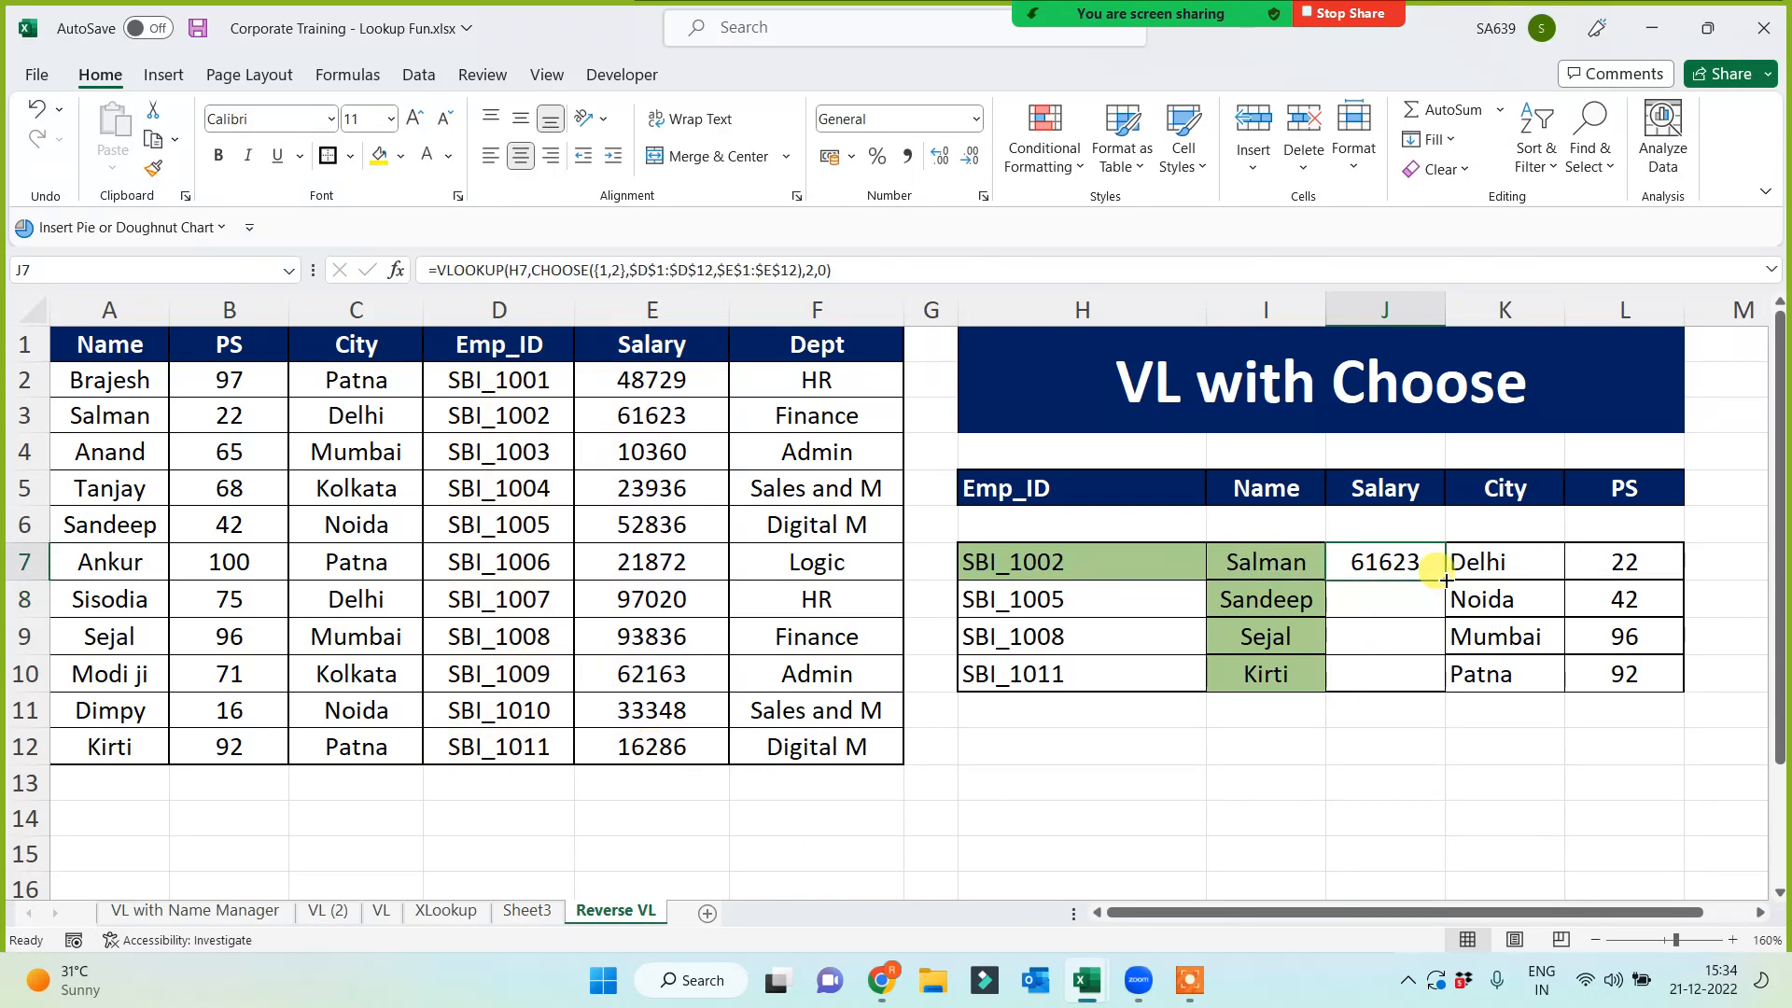
drag(1437, 583, 1407, 683)
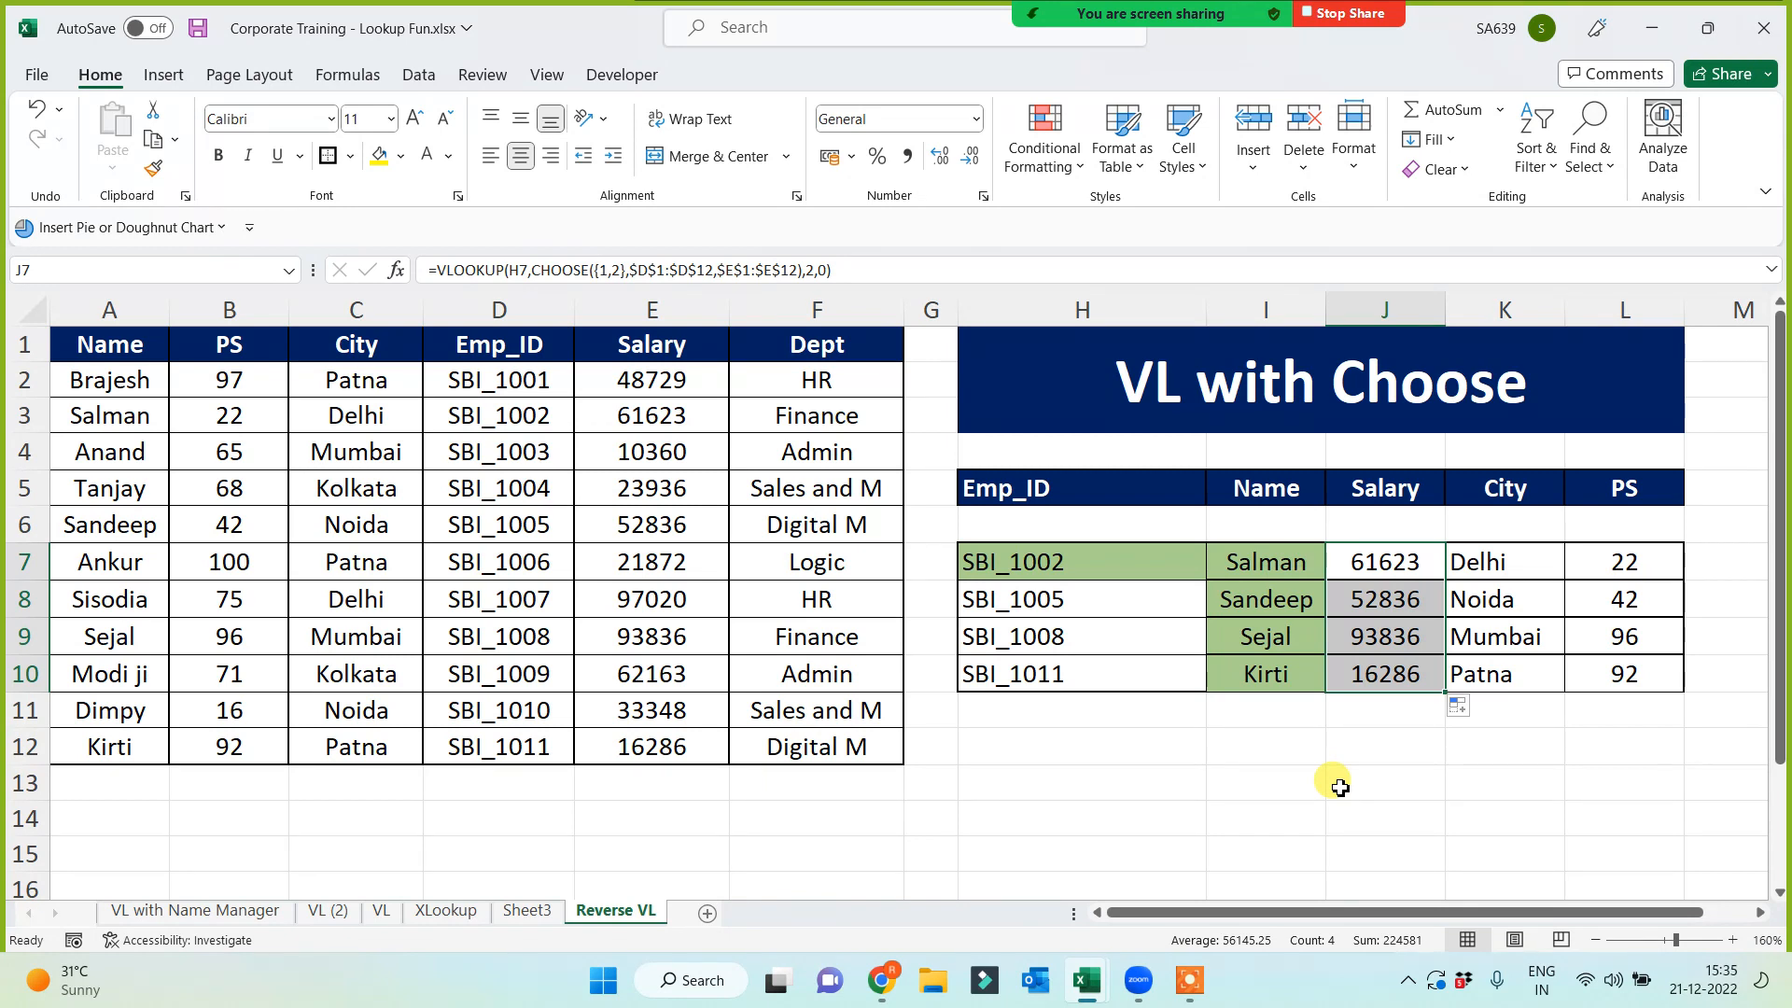
Narrow column H, which holds the Emp_ID values of the lookup table
click(1266, 782)
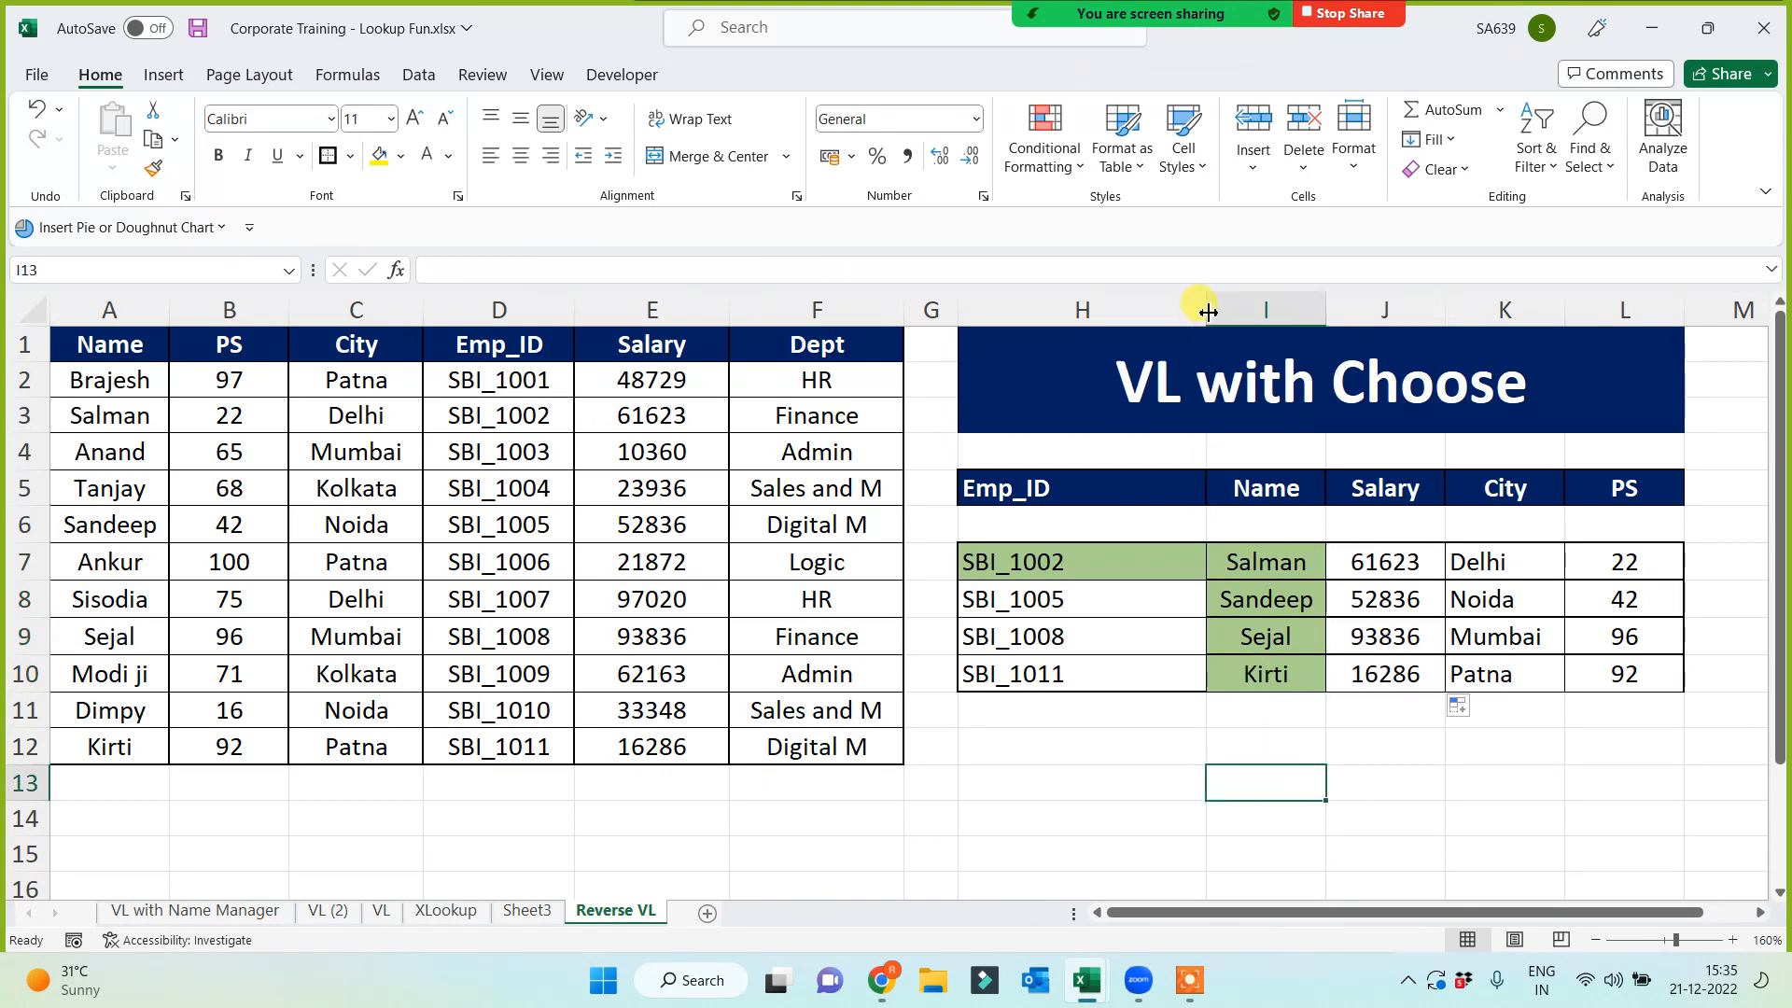
drag(1205, 309, 1142, 313)
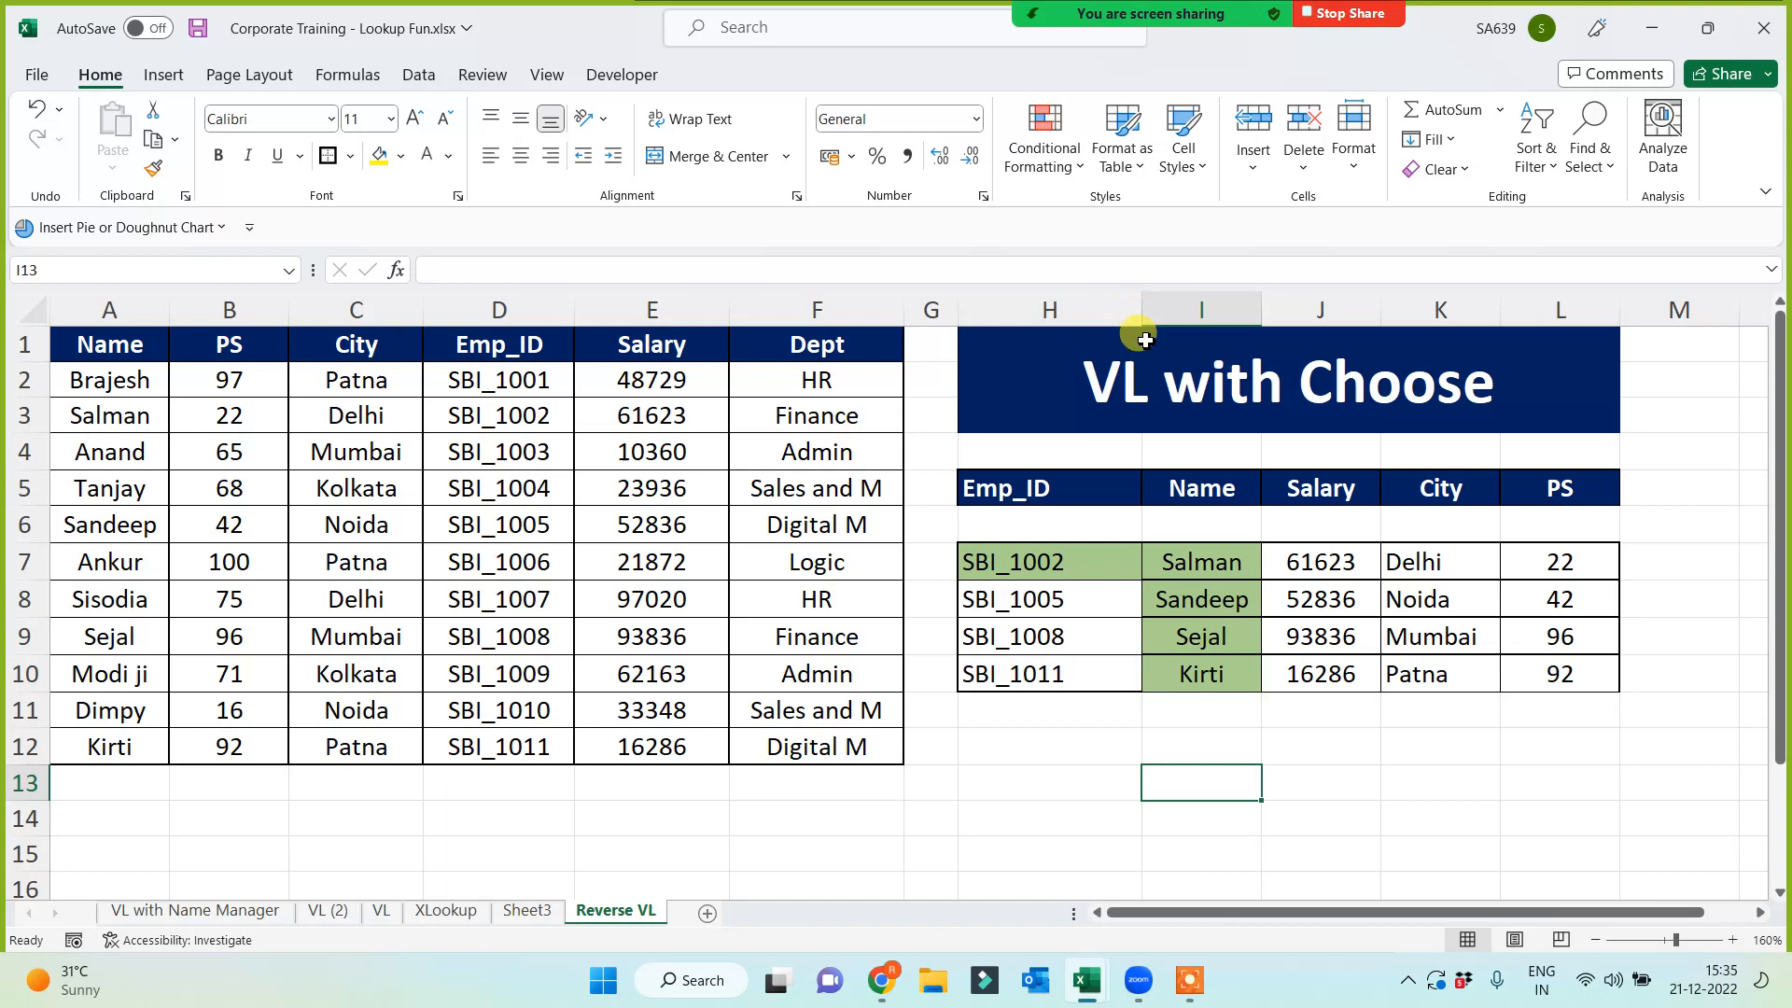
click(1068, 776)
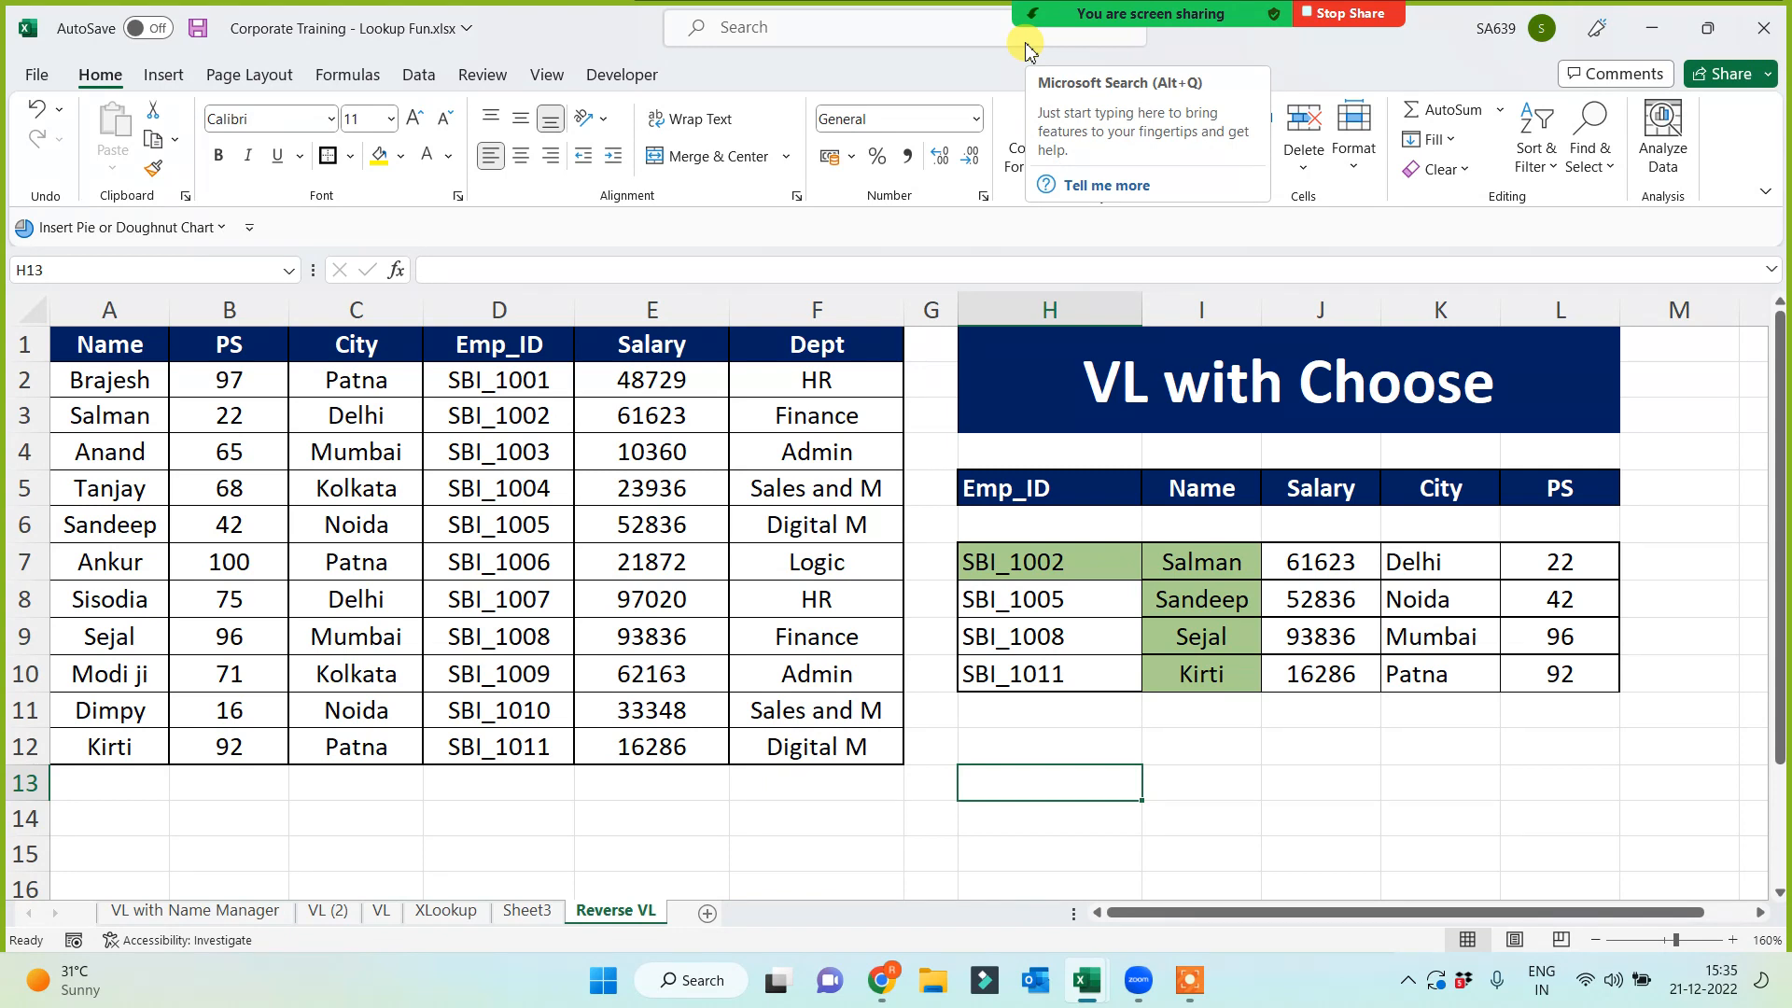
Check the Name lookup formula in I7 and clear the PS results from L7:L10
click(1311, 740)
click(1201, 563)
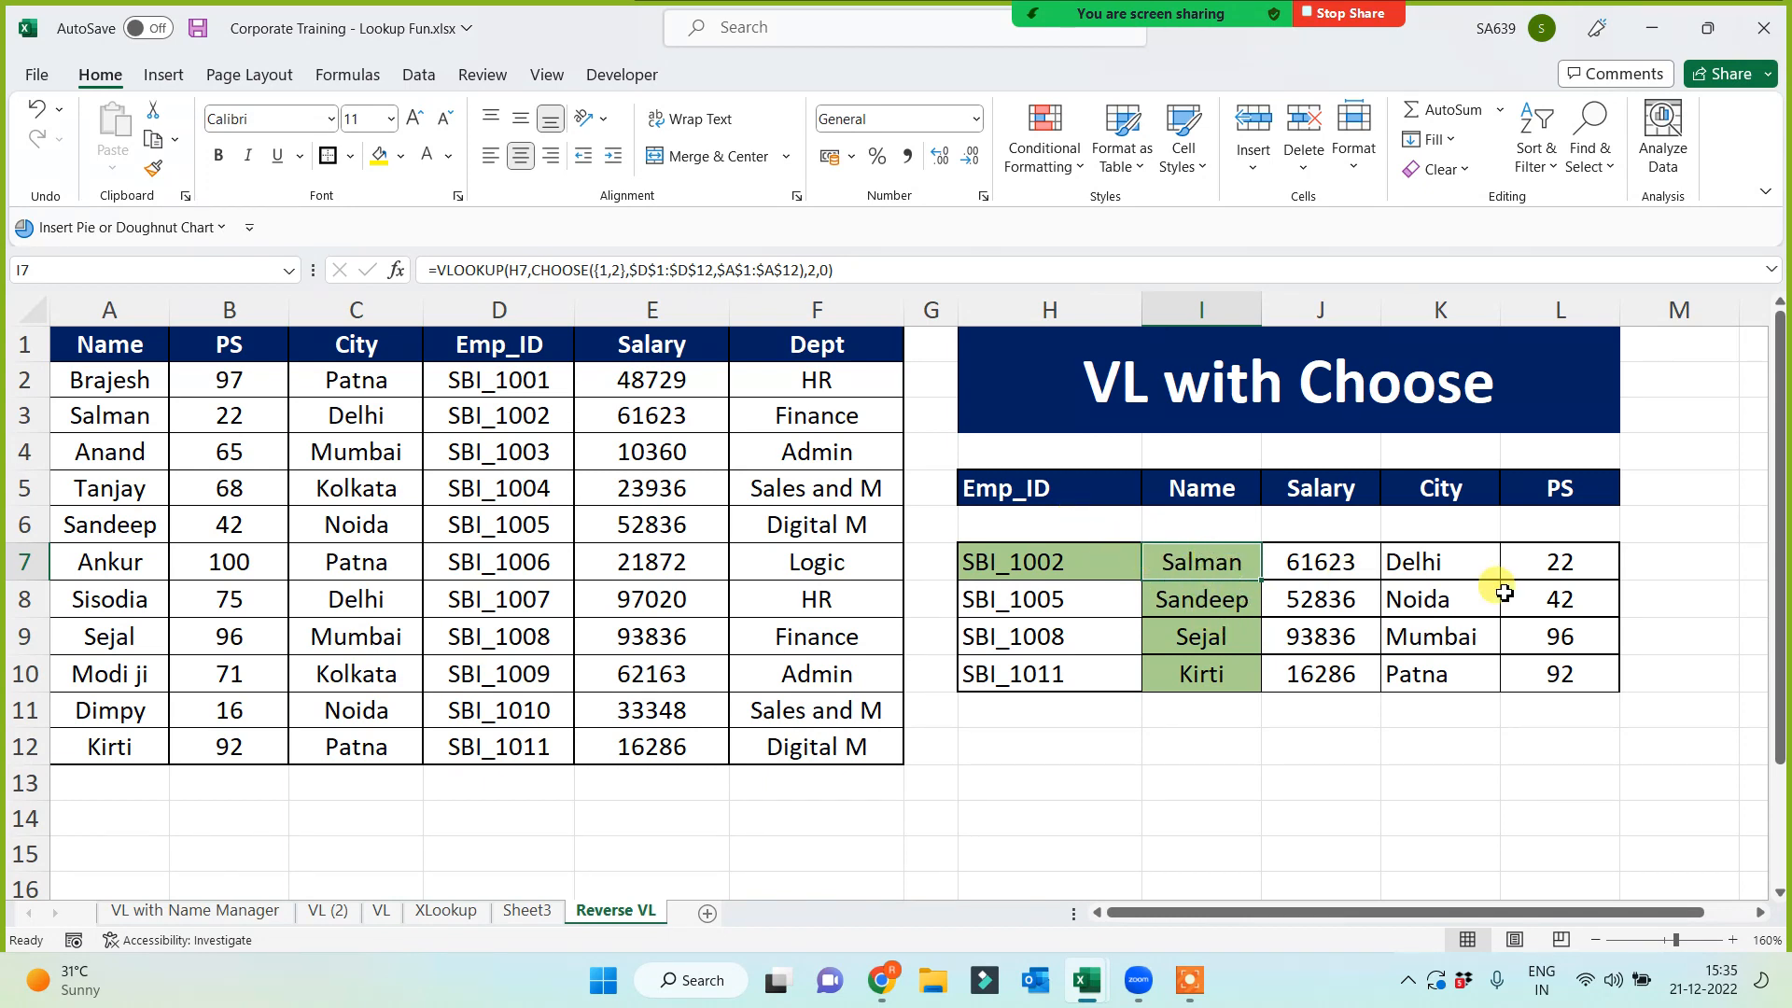
drag(1519, 566, 1542, 678)
key(Delete)
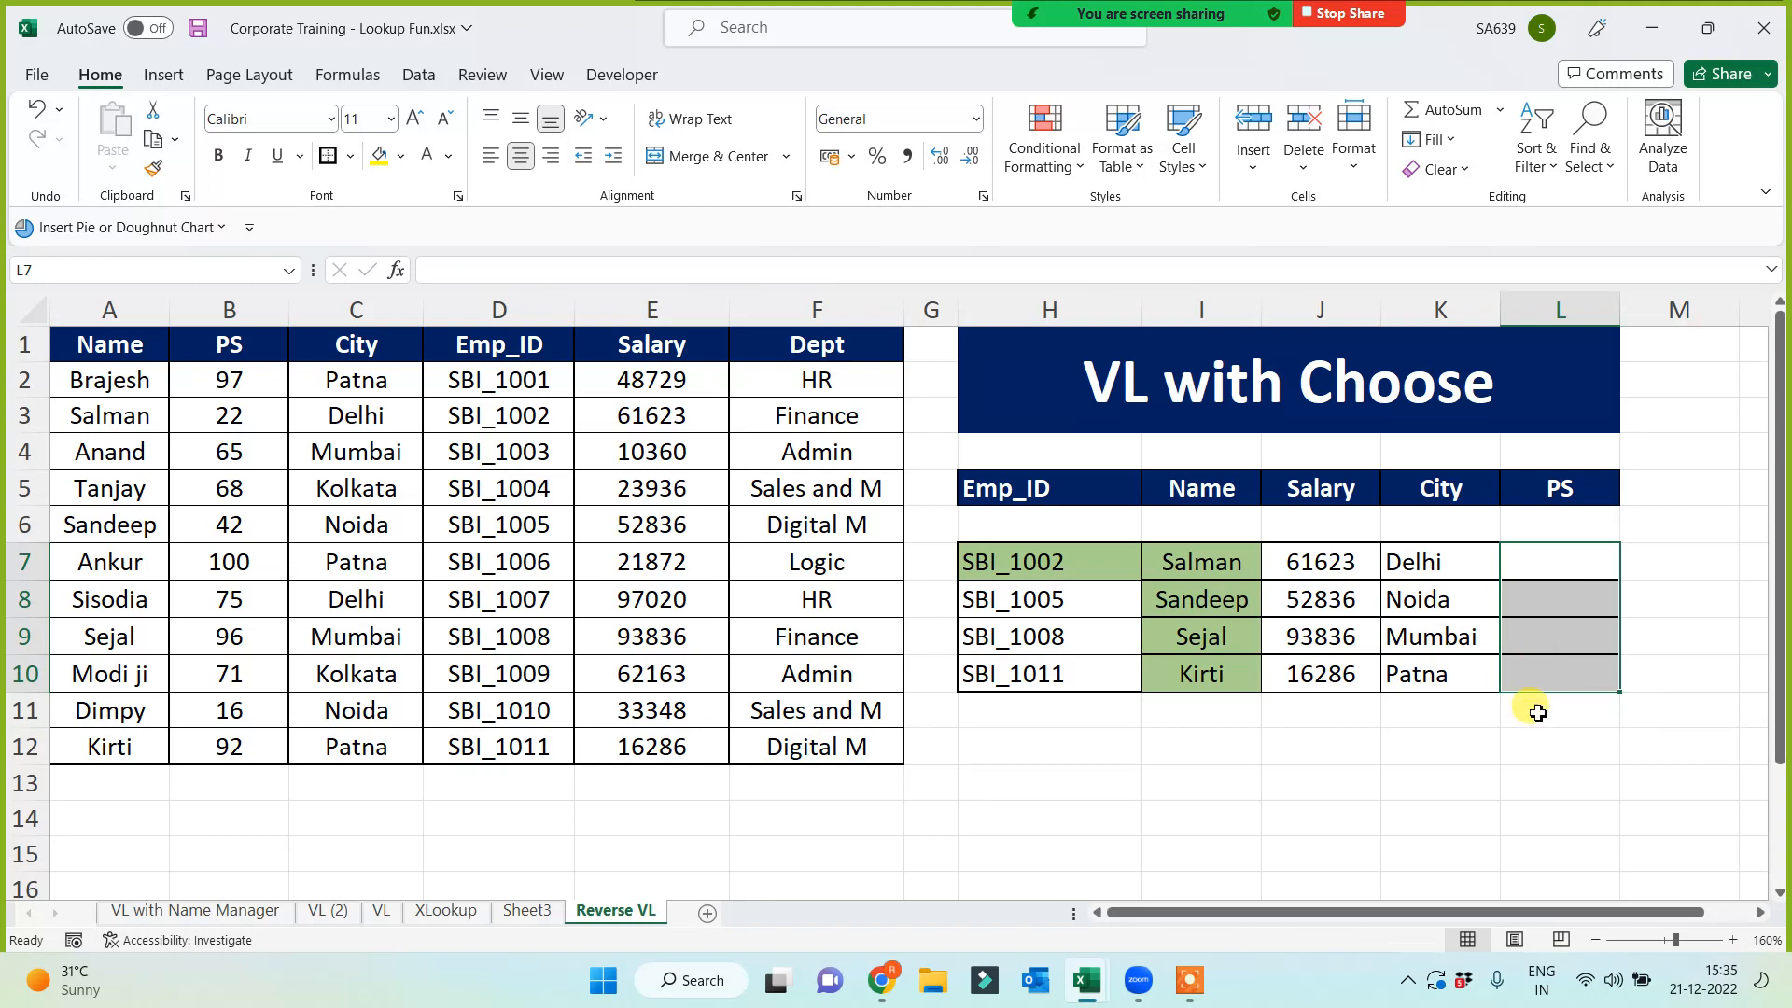
Start a VLOOKUP in L7 with H7 as lookup value and a CHOOSE function with index {1,2} as table array
click(1558, 565)
text(=)
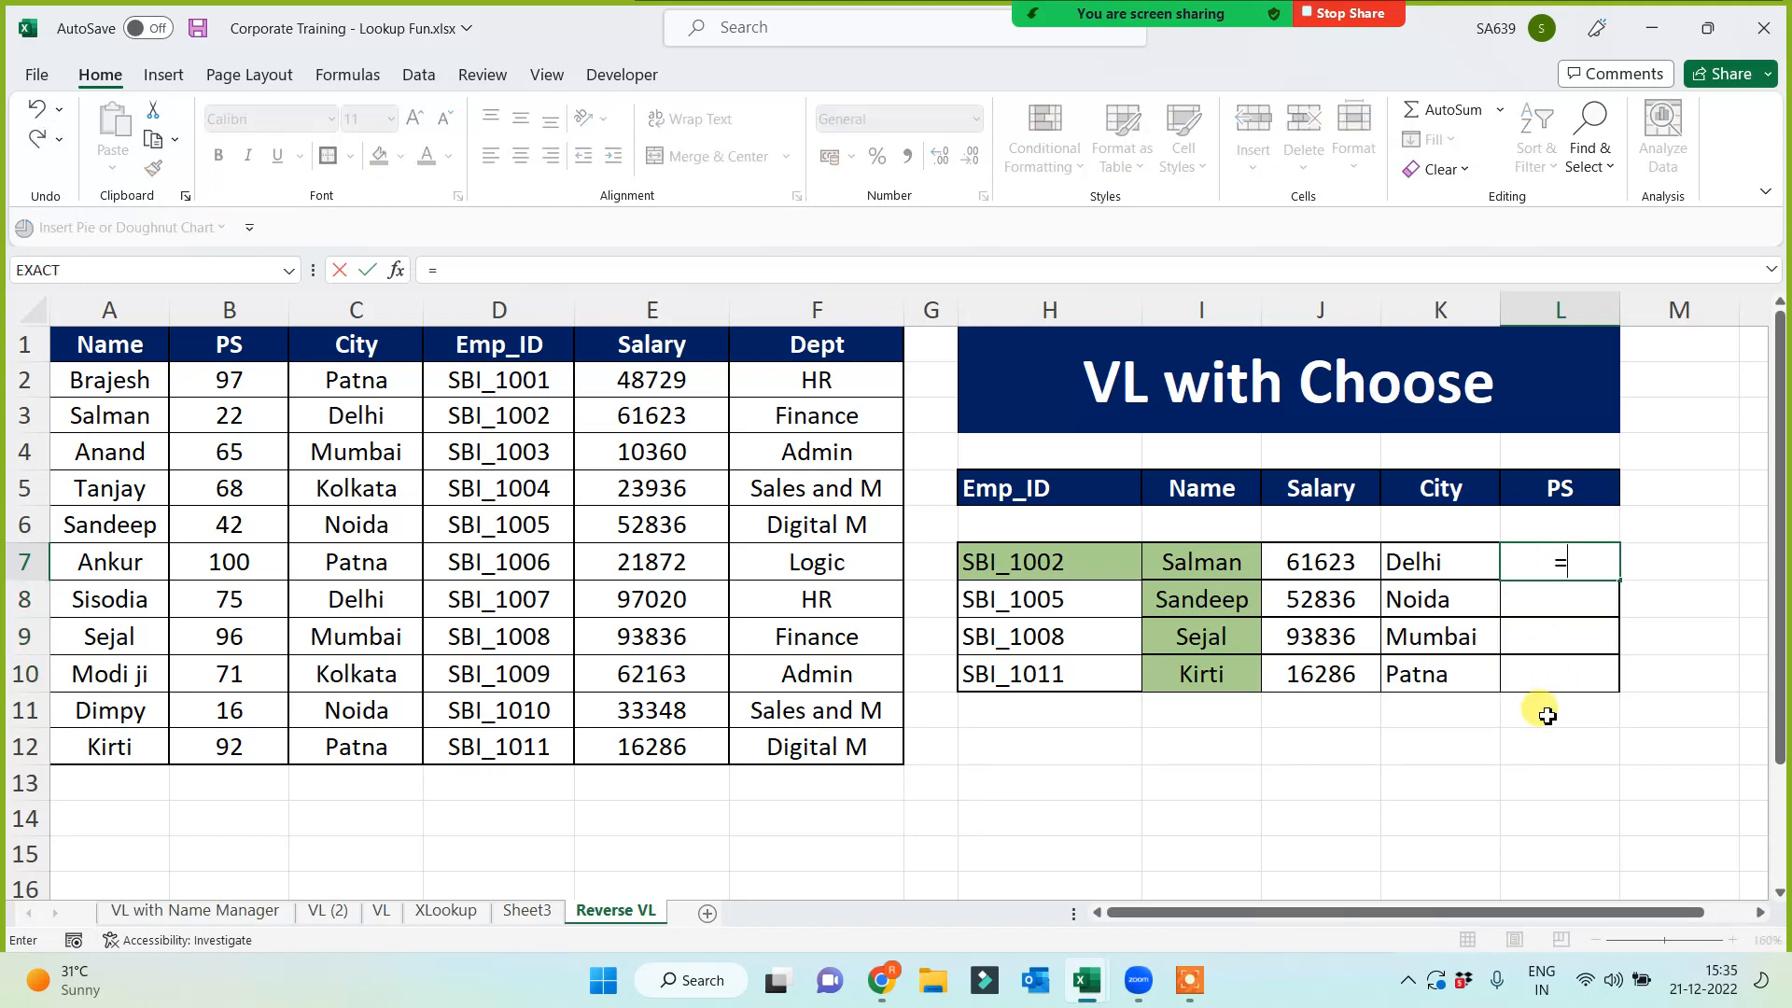
text(vl)
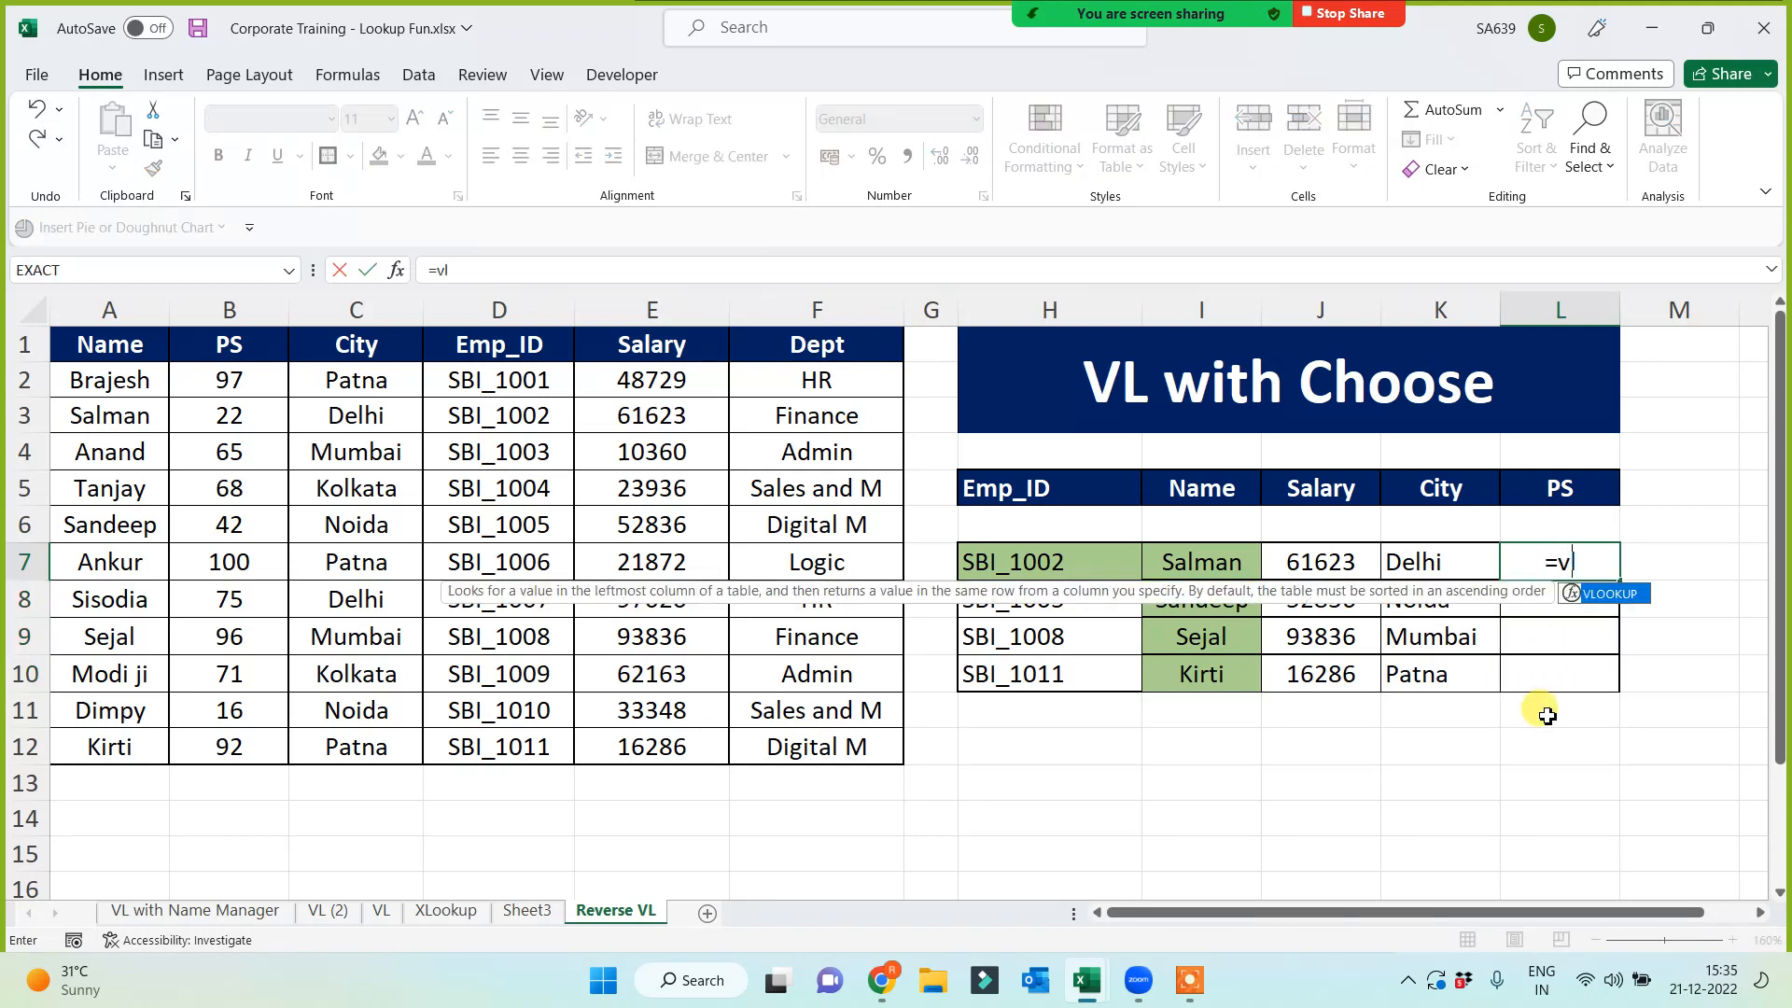
key(Tab)
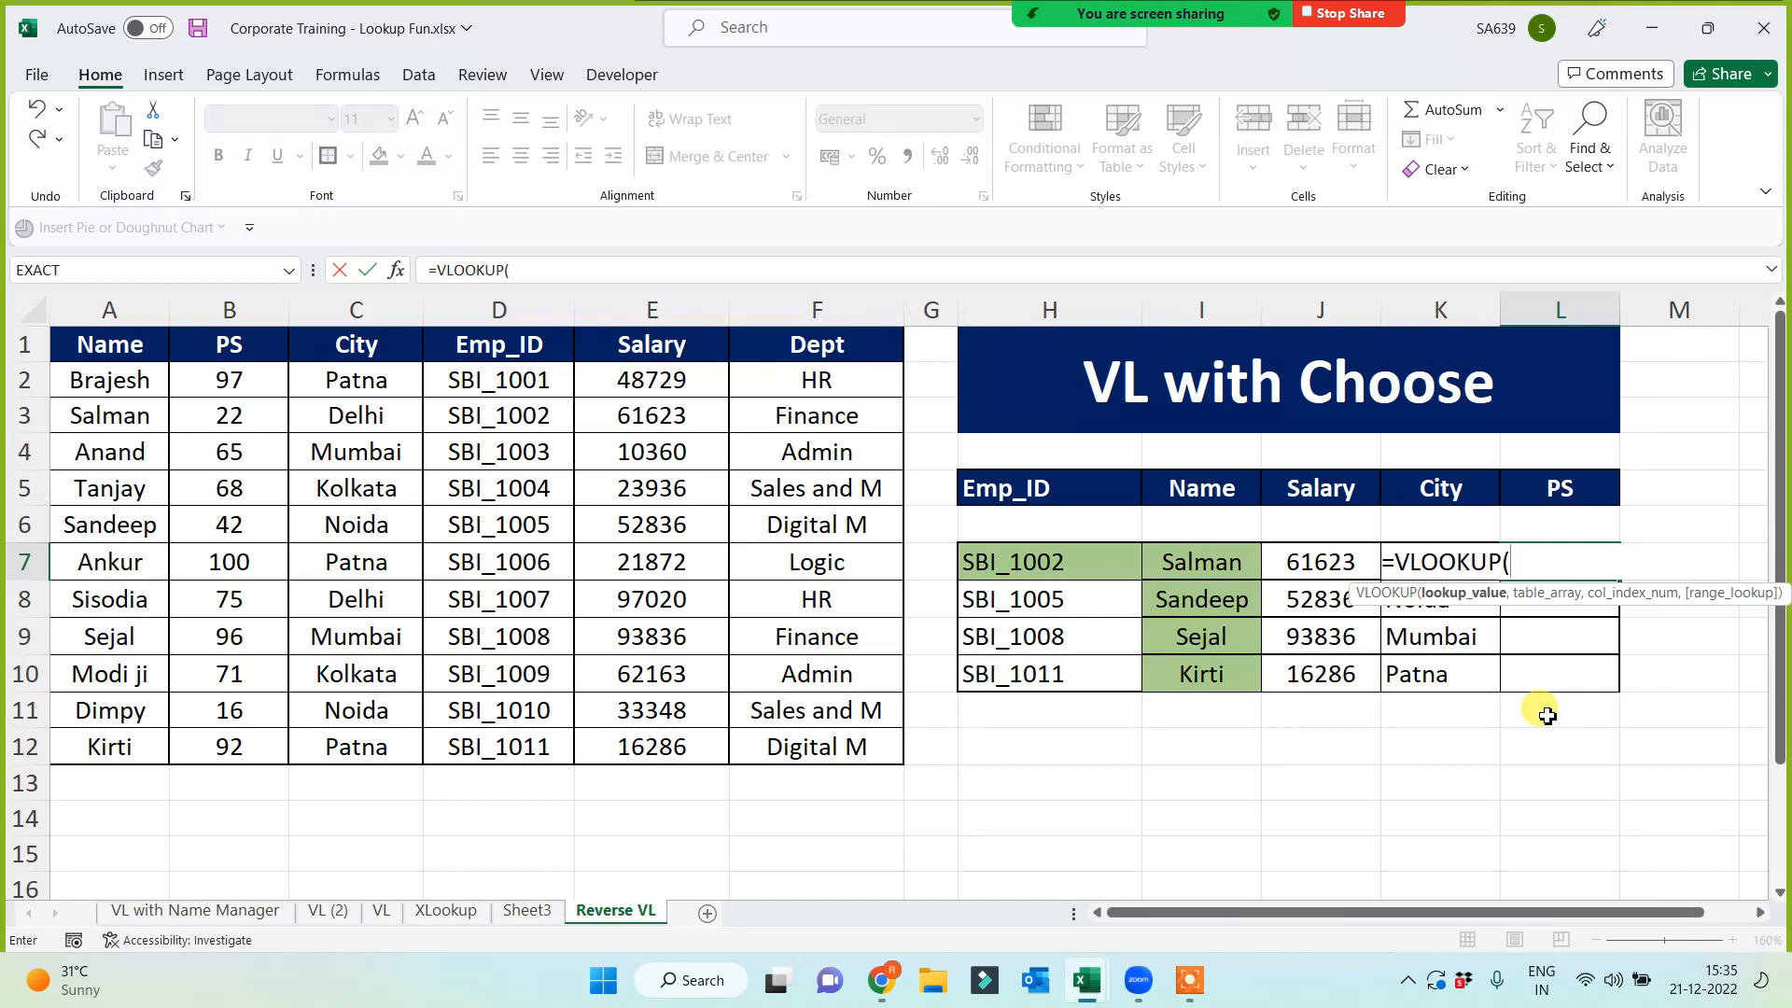
click(1092, 567)
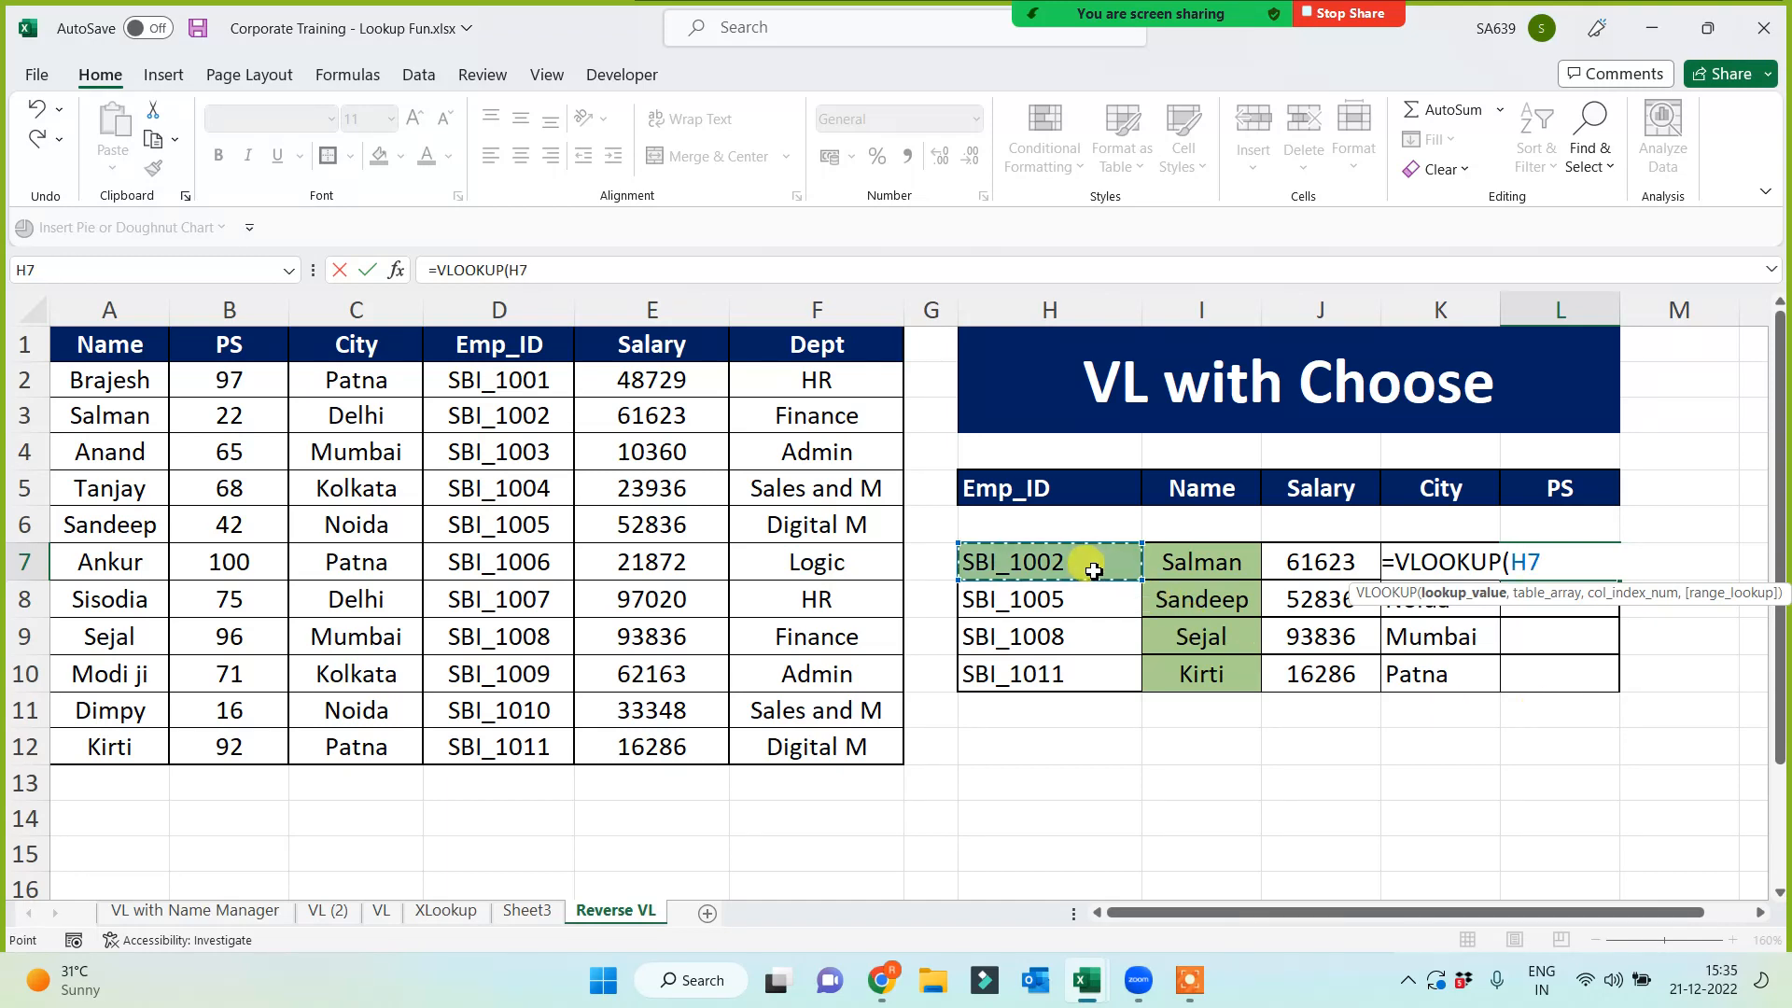
text(,)
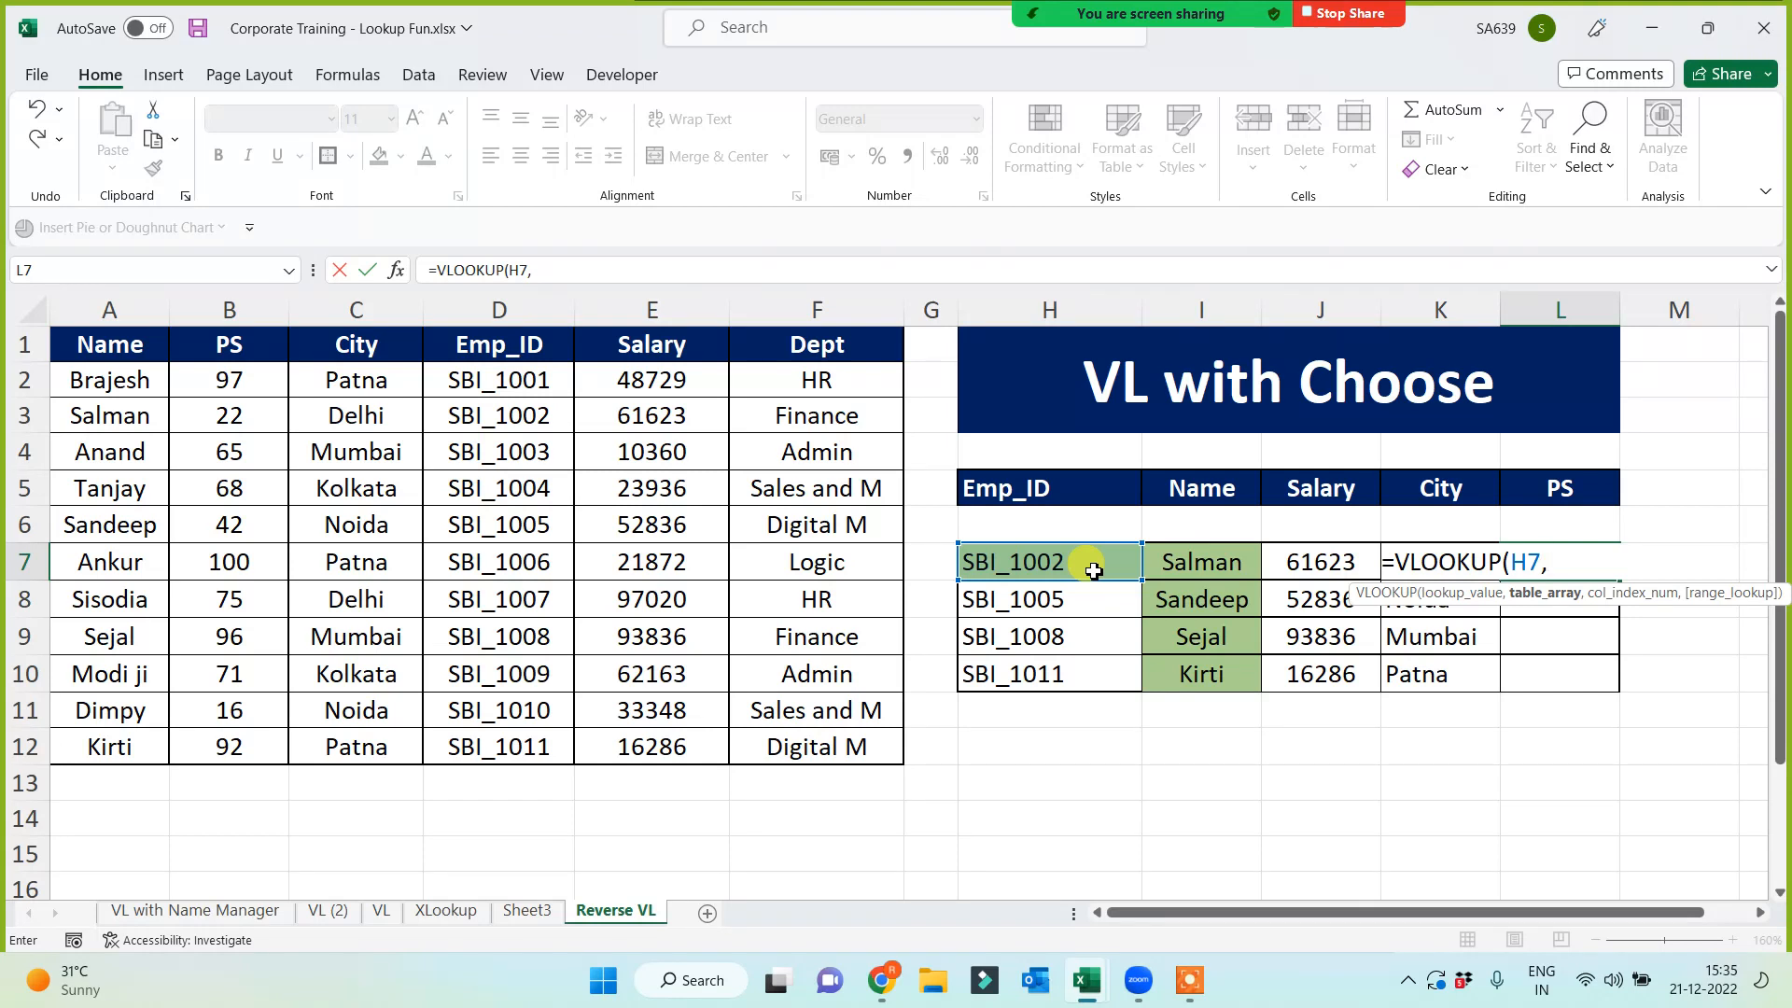
text(choose()
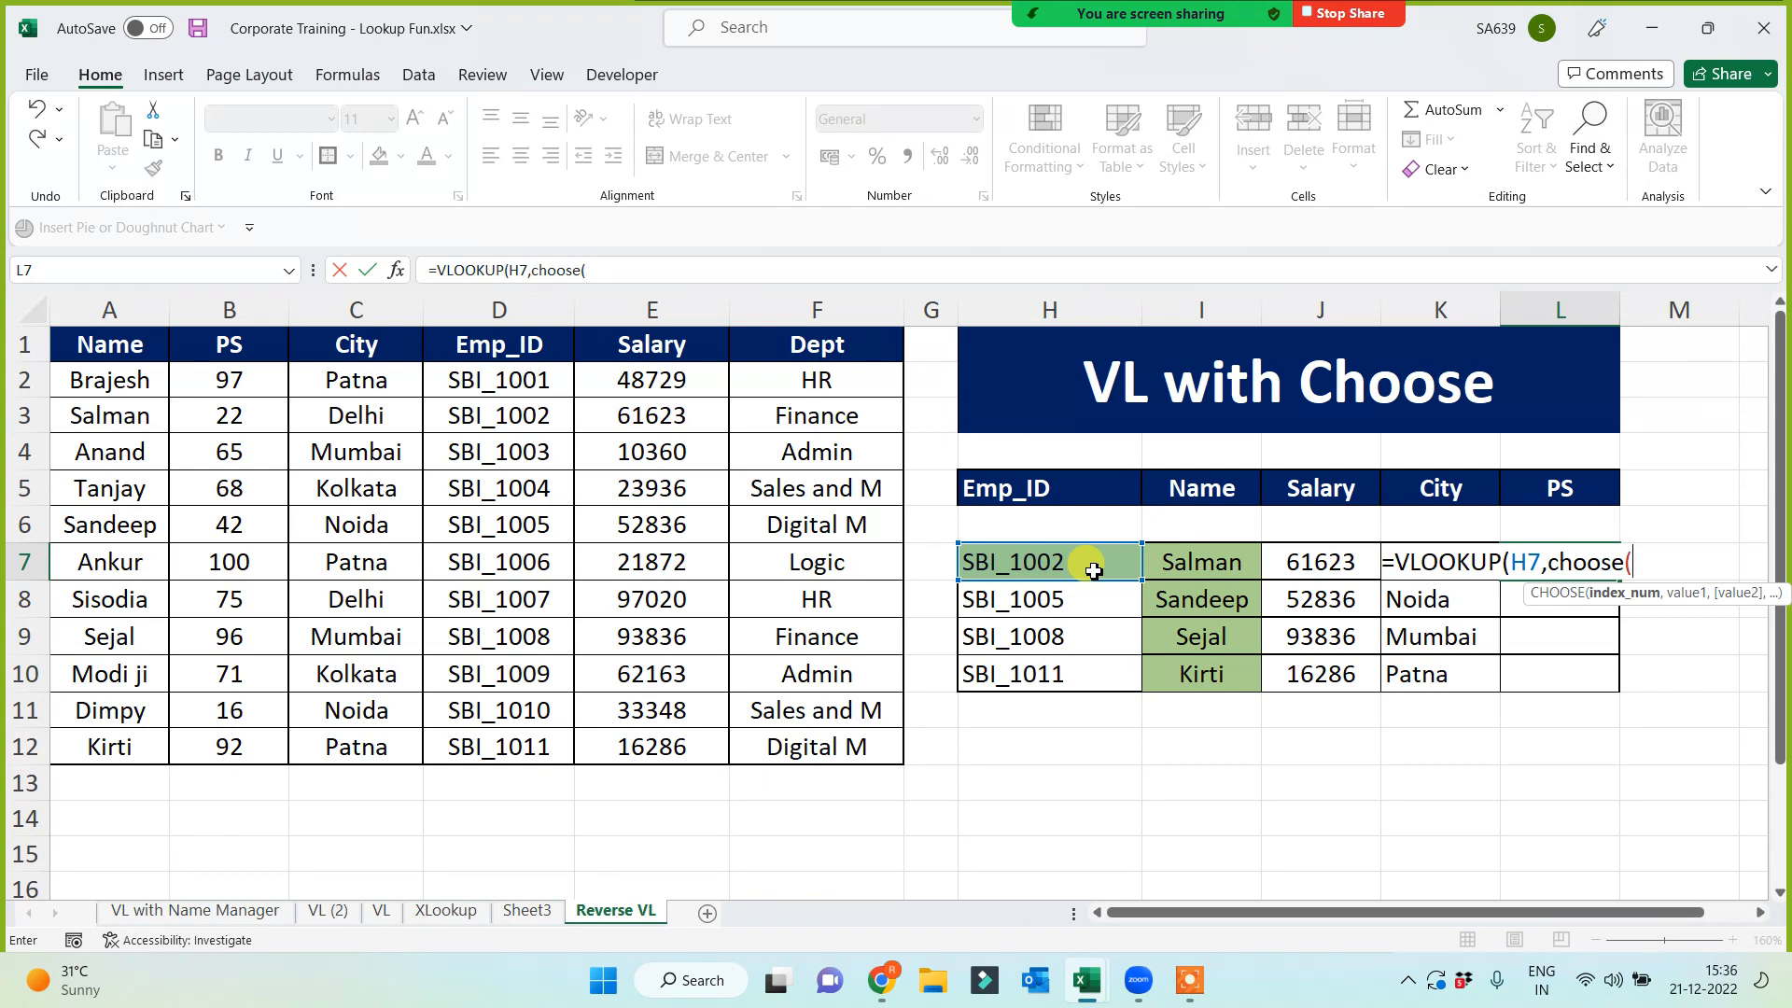
text({1,2})
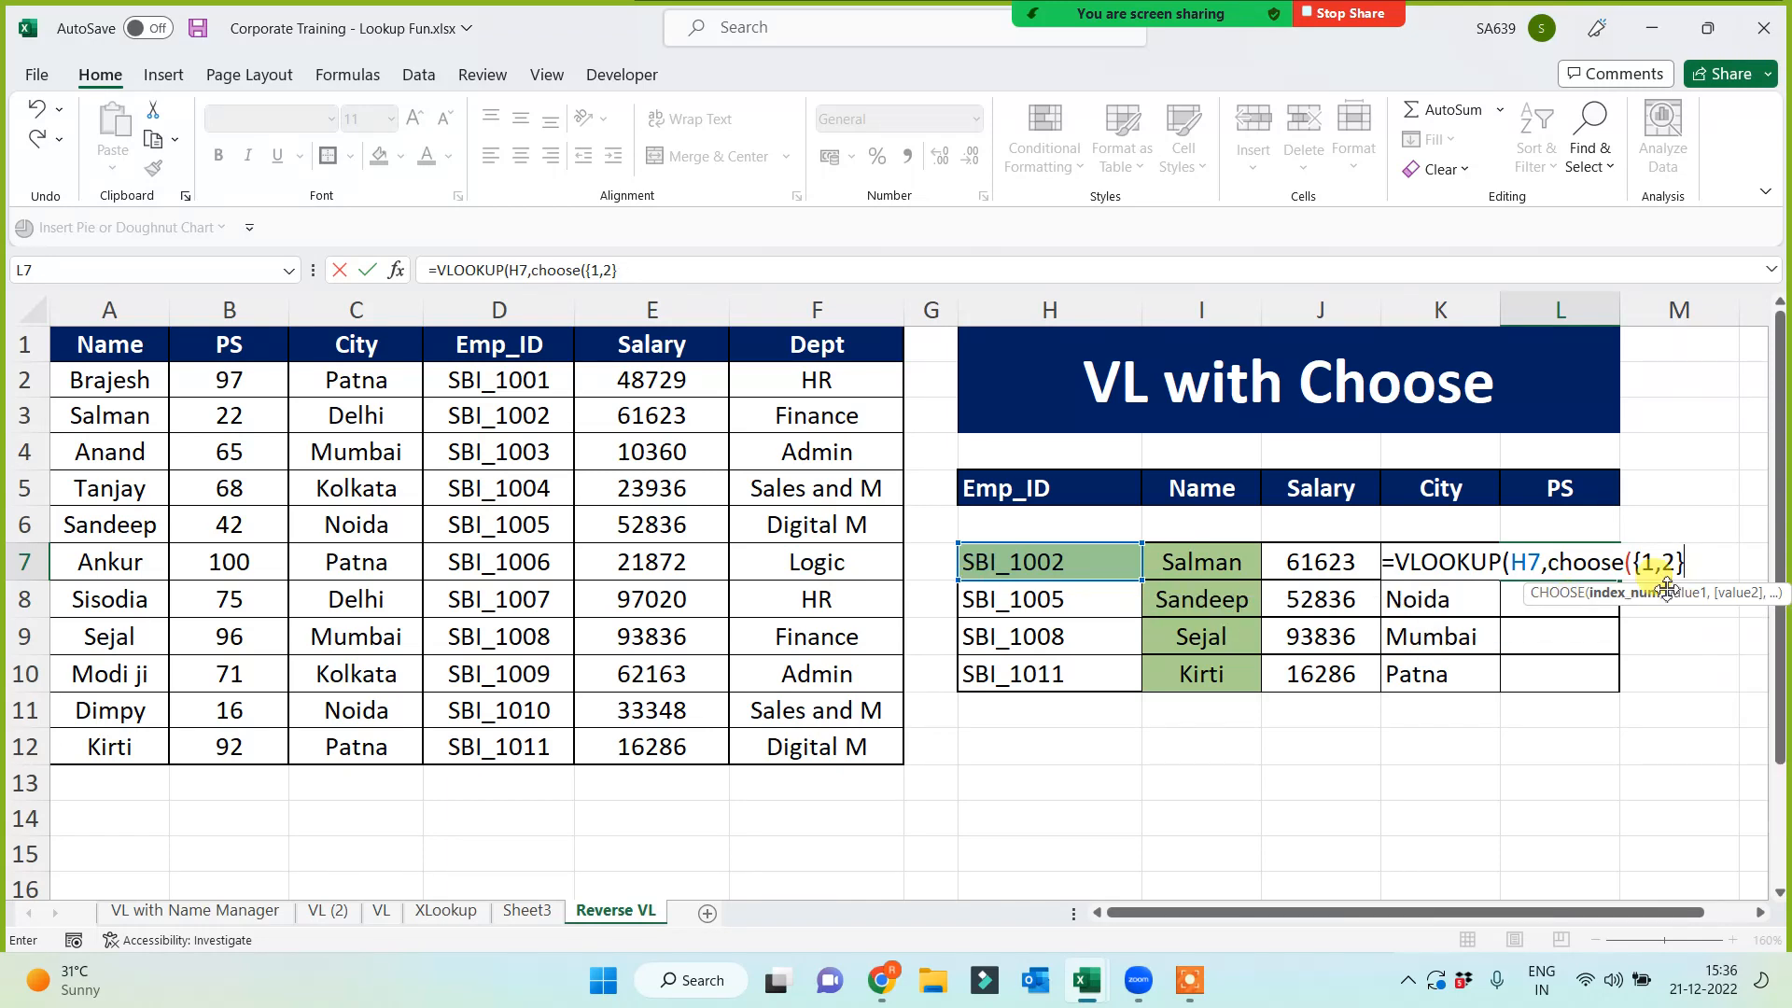
Give CHOOSE in L7 the absolute ranges $D$1:$D$12 for Emp_ID and $B$1:$B$12 for PS
text(,)
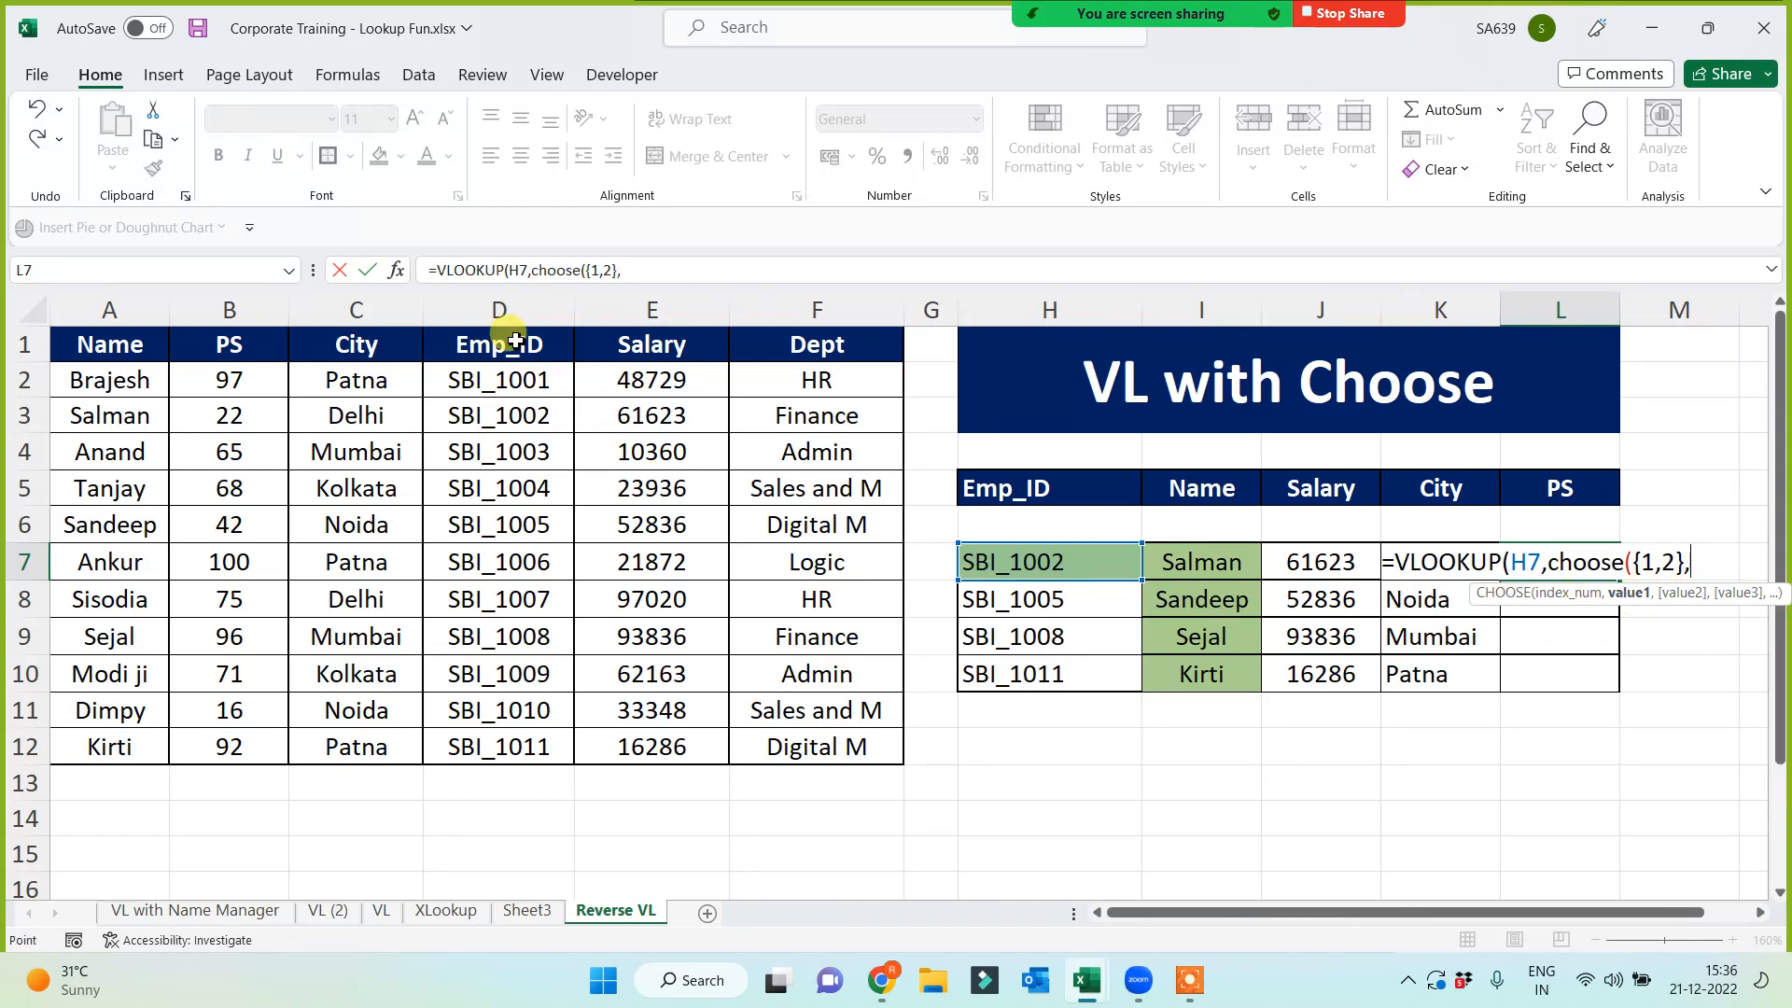
drag(515, 340, 481, 750)
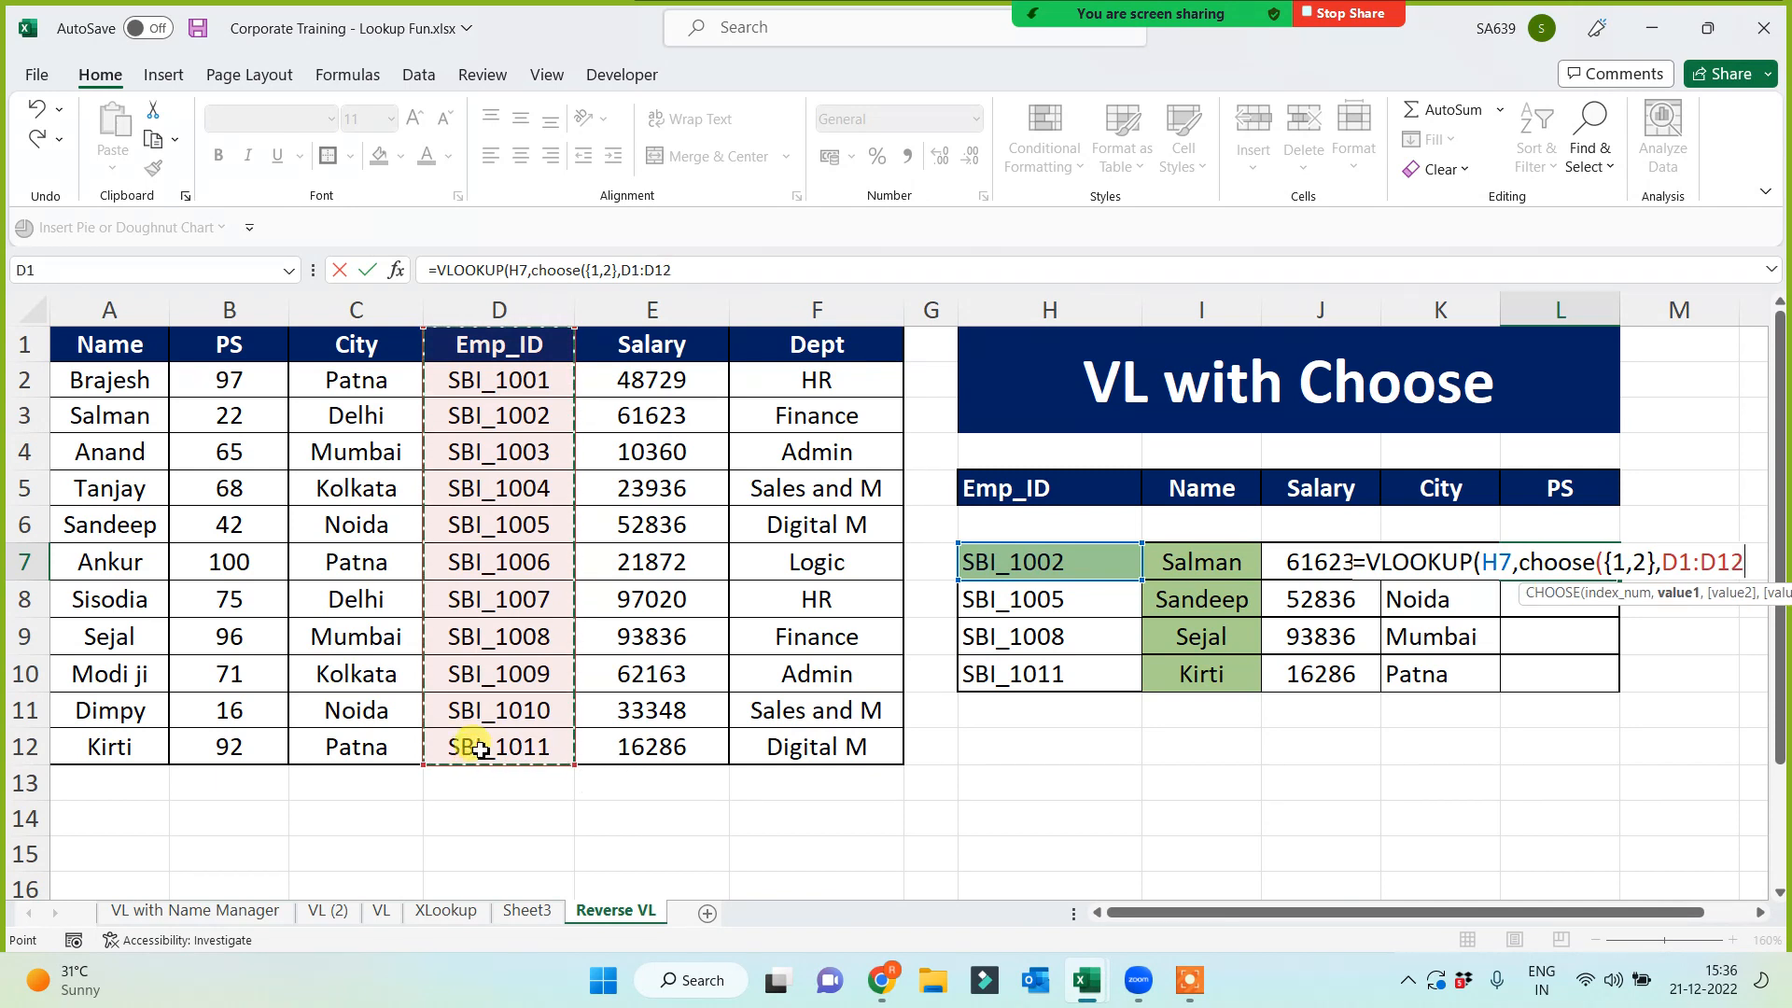
key(F4)
text(,)
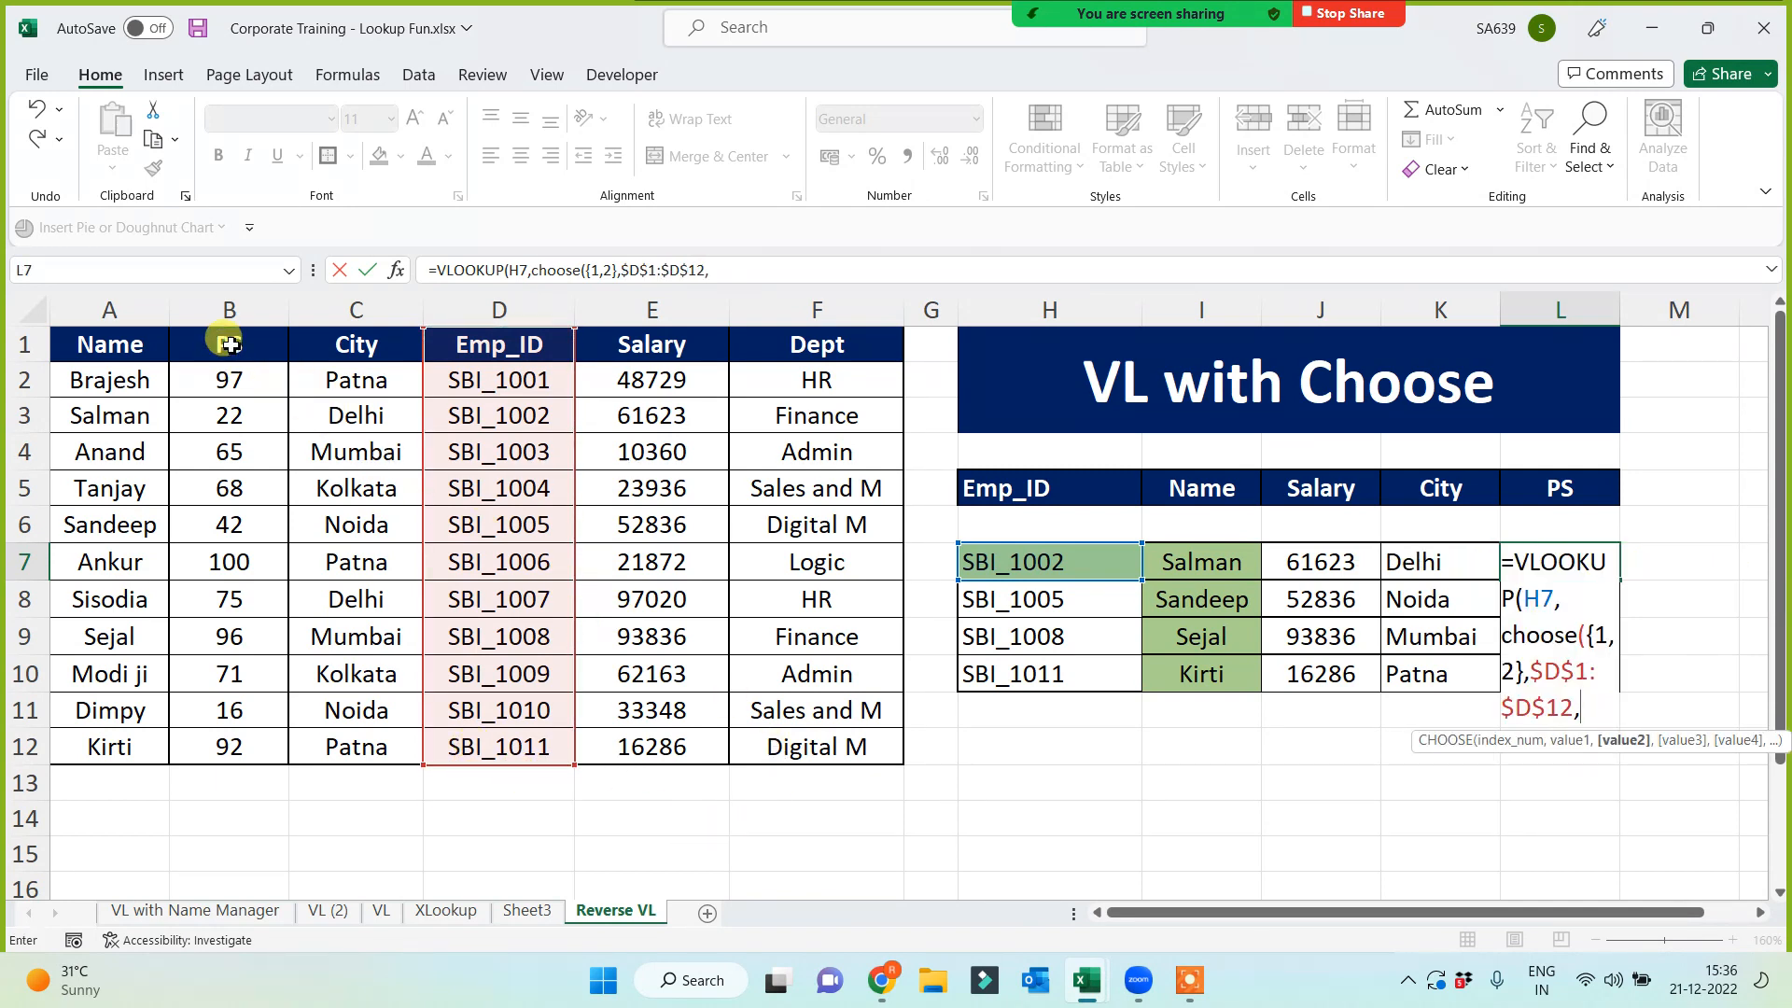
drag(230, 344, 227, 742)
key(F4)
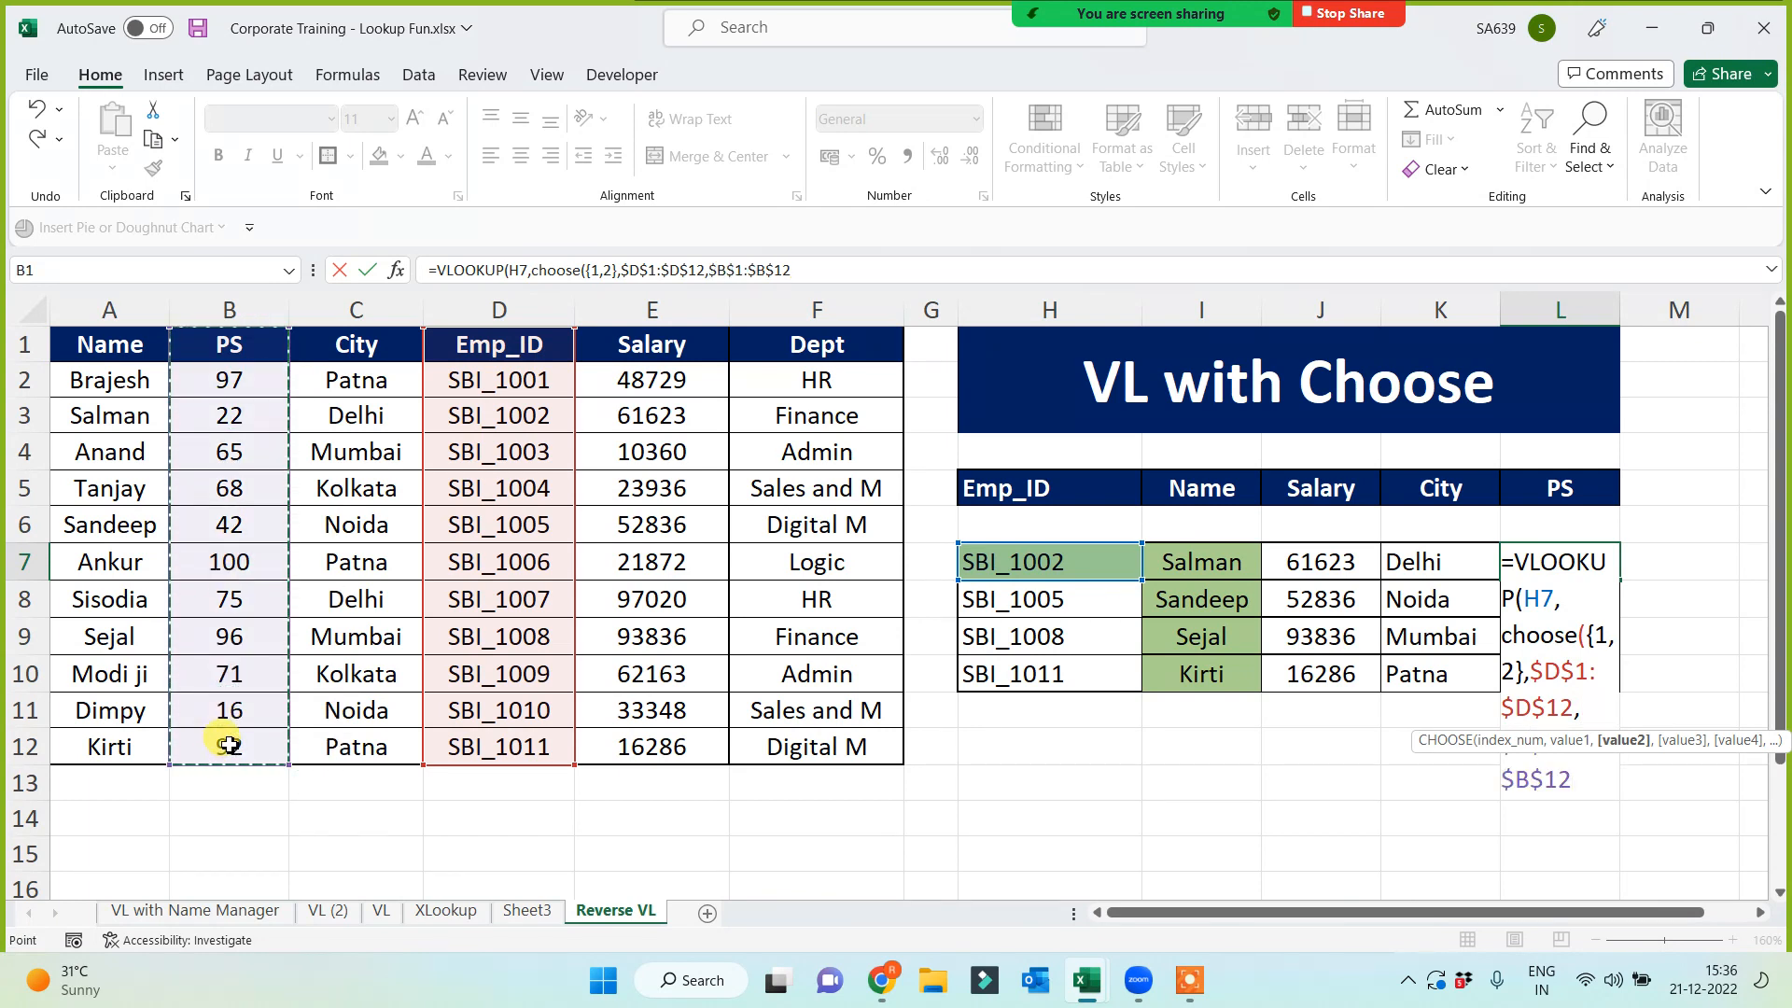
Close CHOOSE, finish the L7 formula with column index 2 and range lookup 0, and fill it down to L10
text(),)
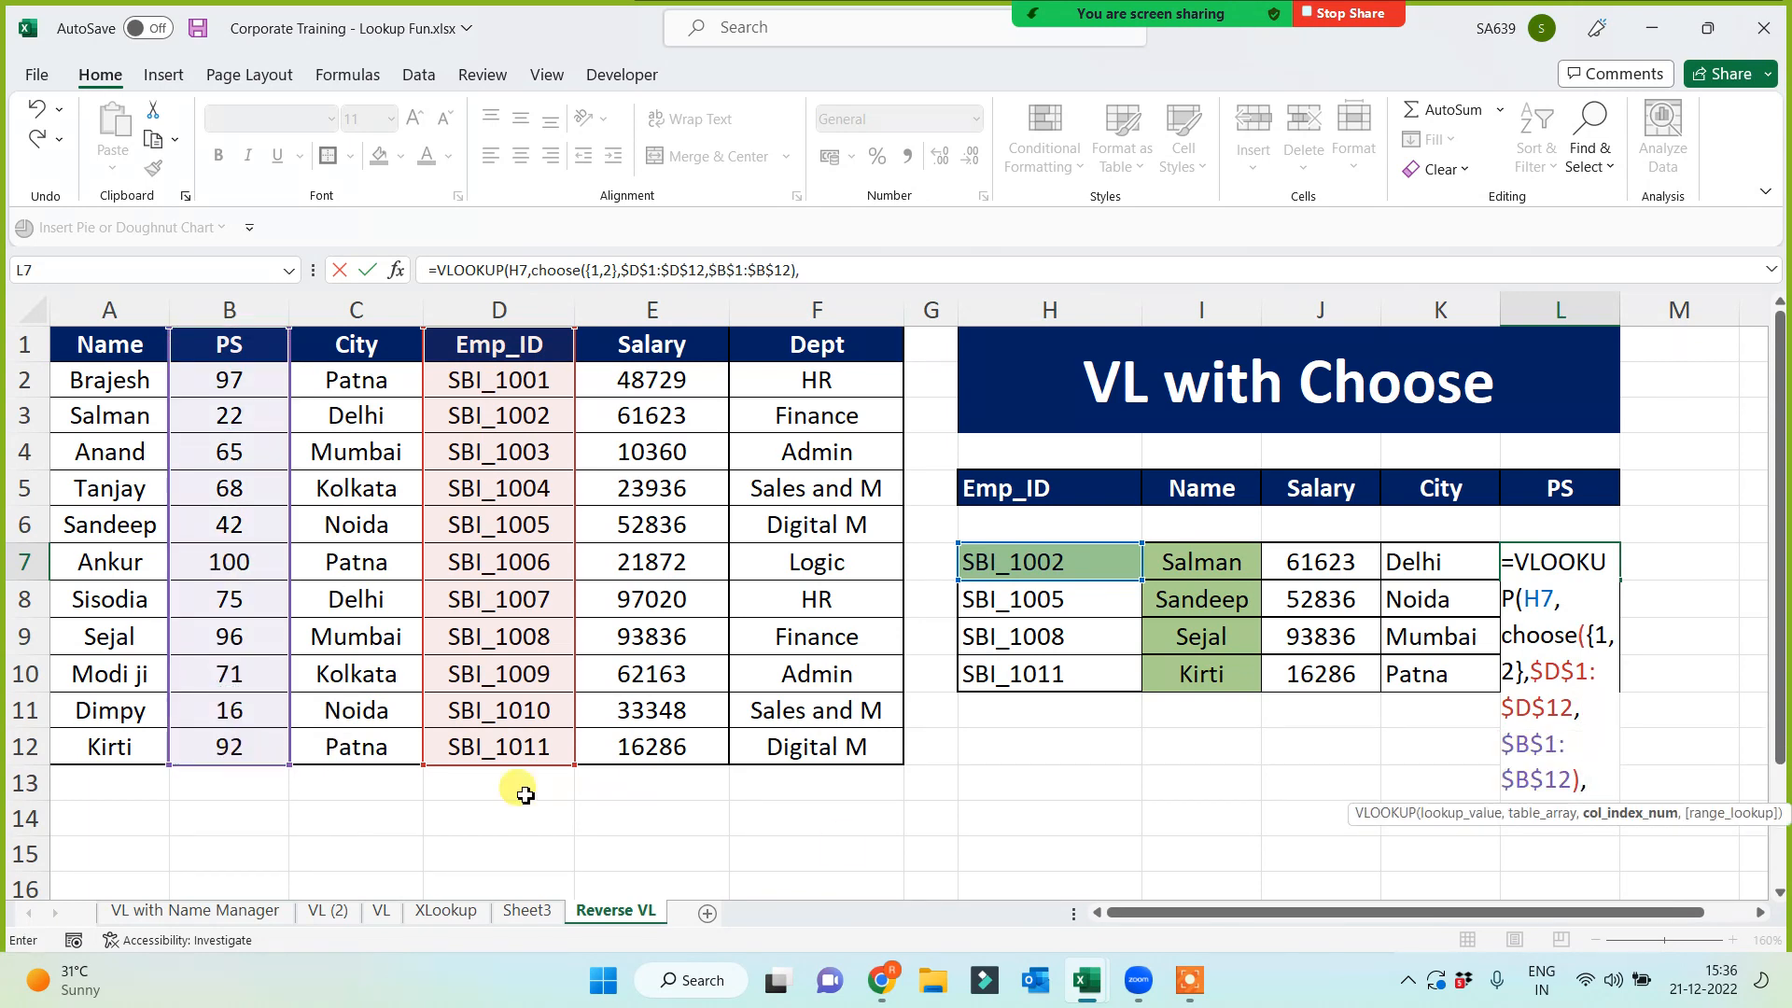
text(2)
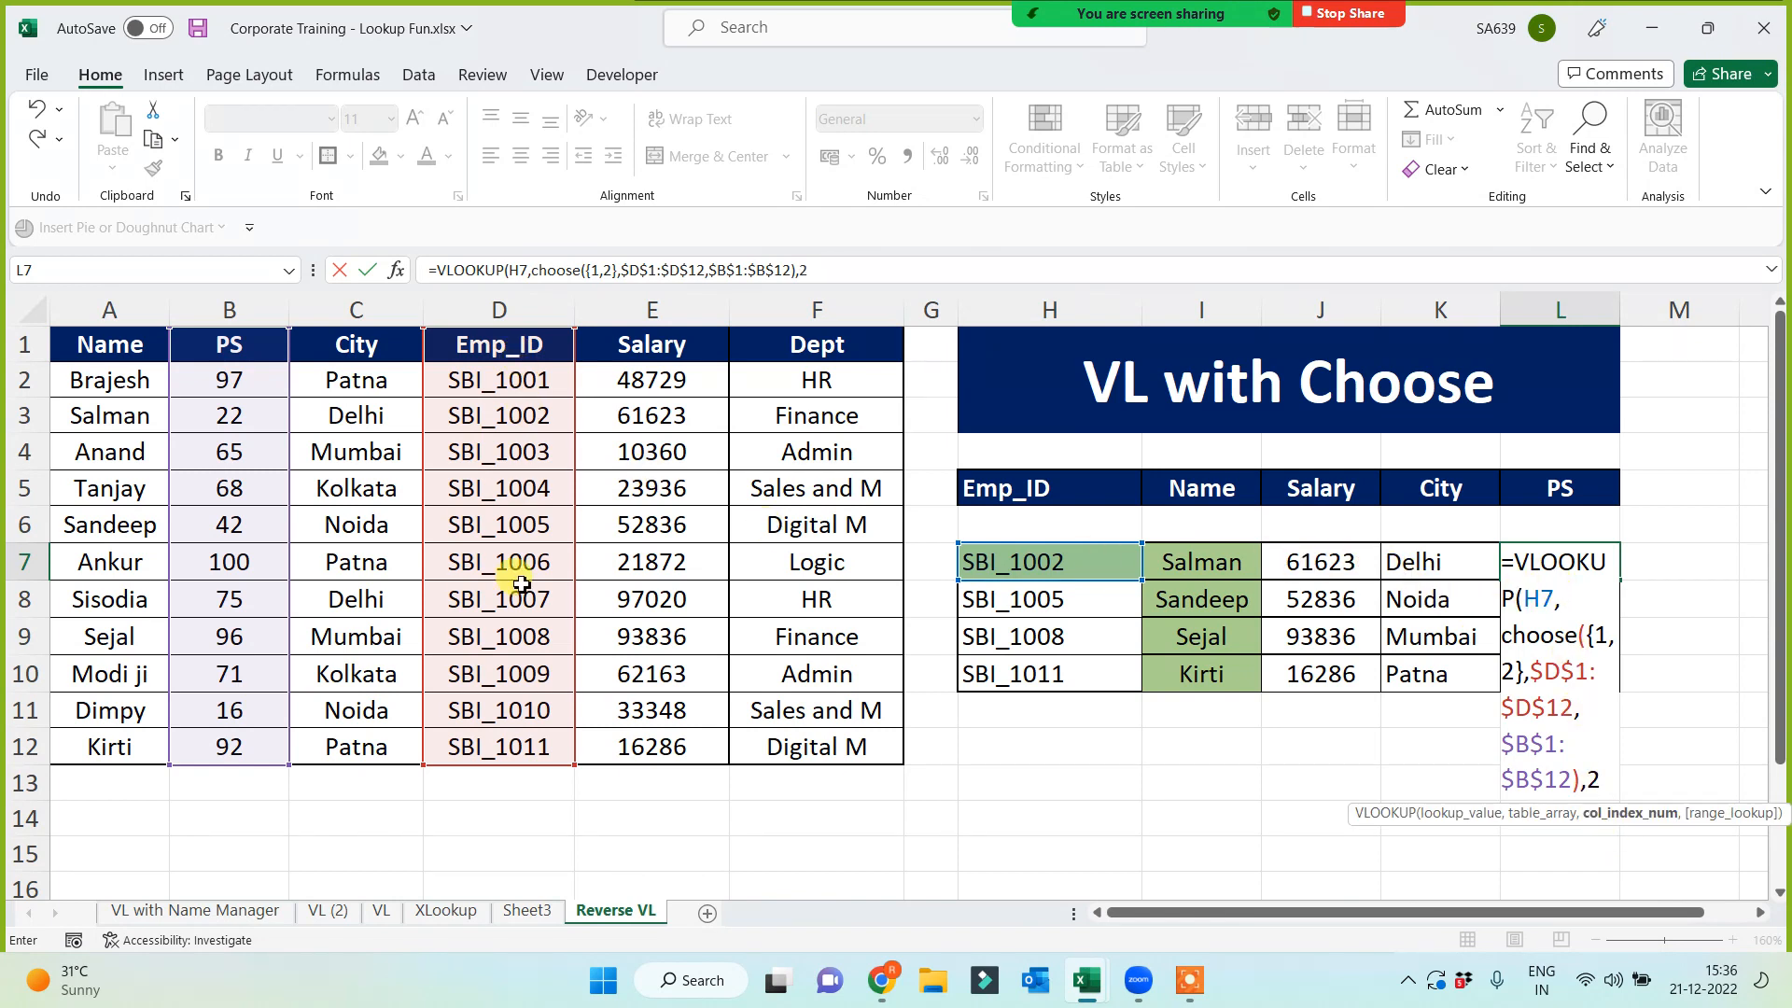
text(,)
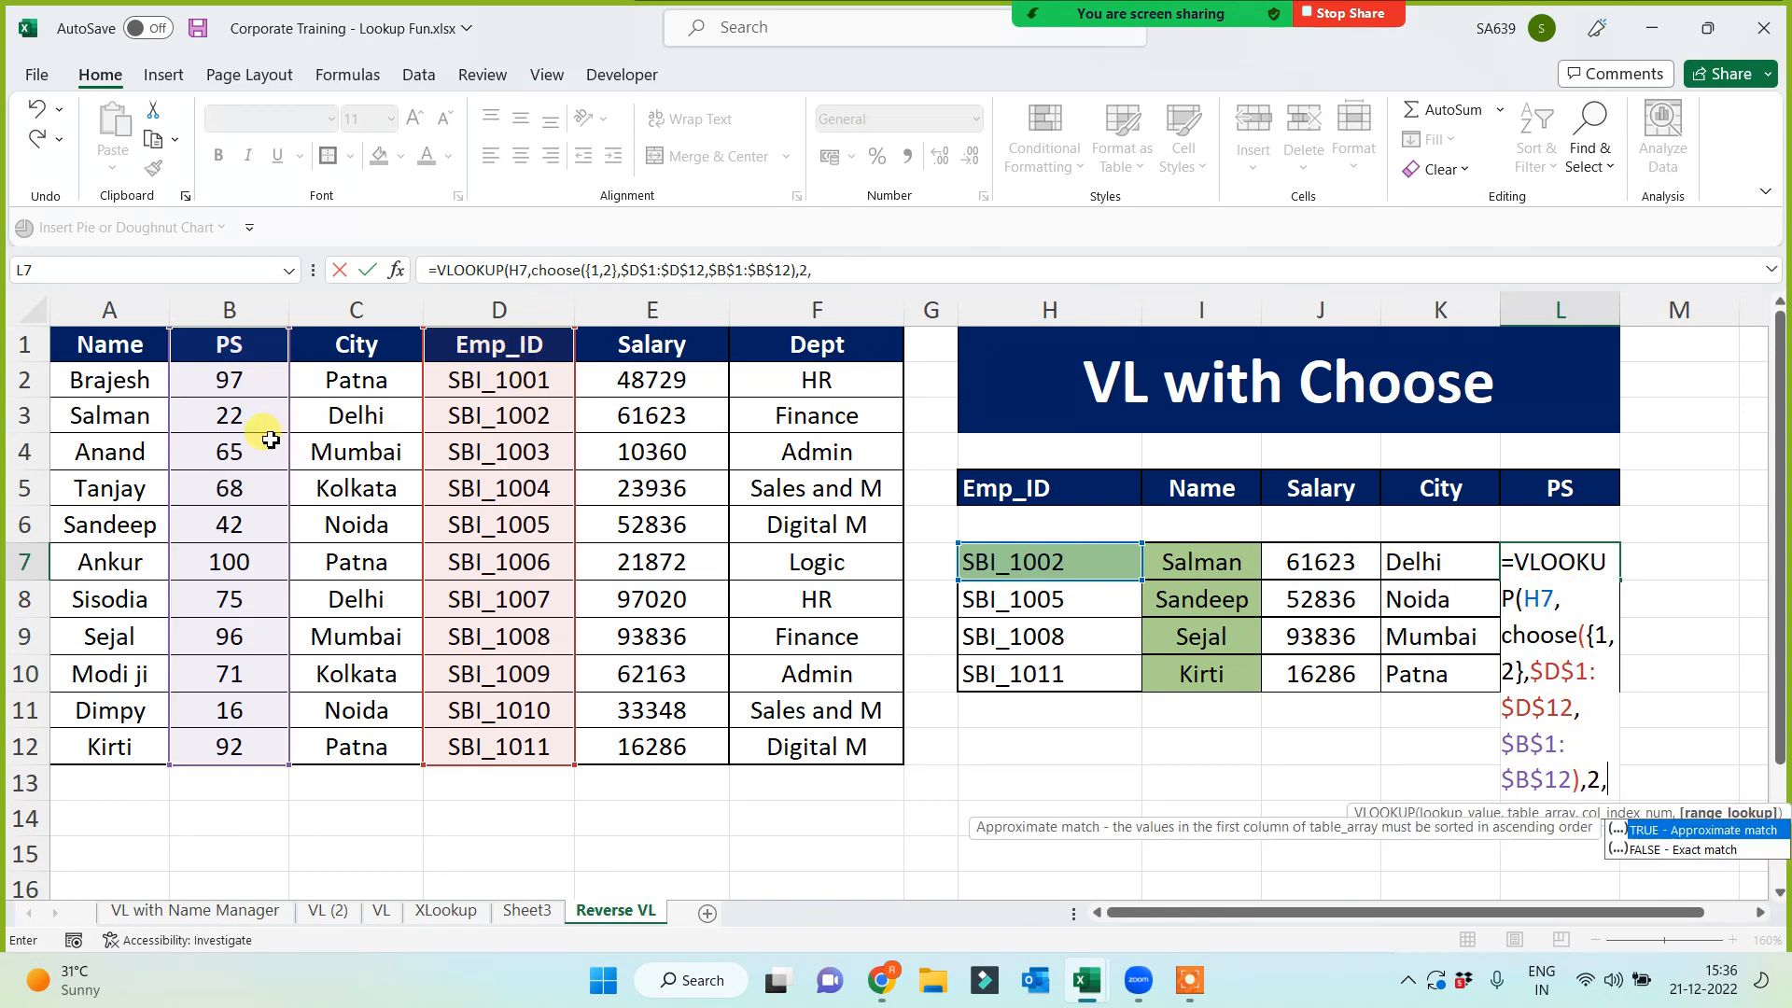
text(0))
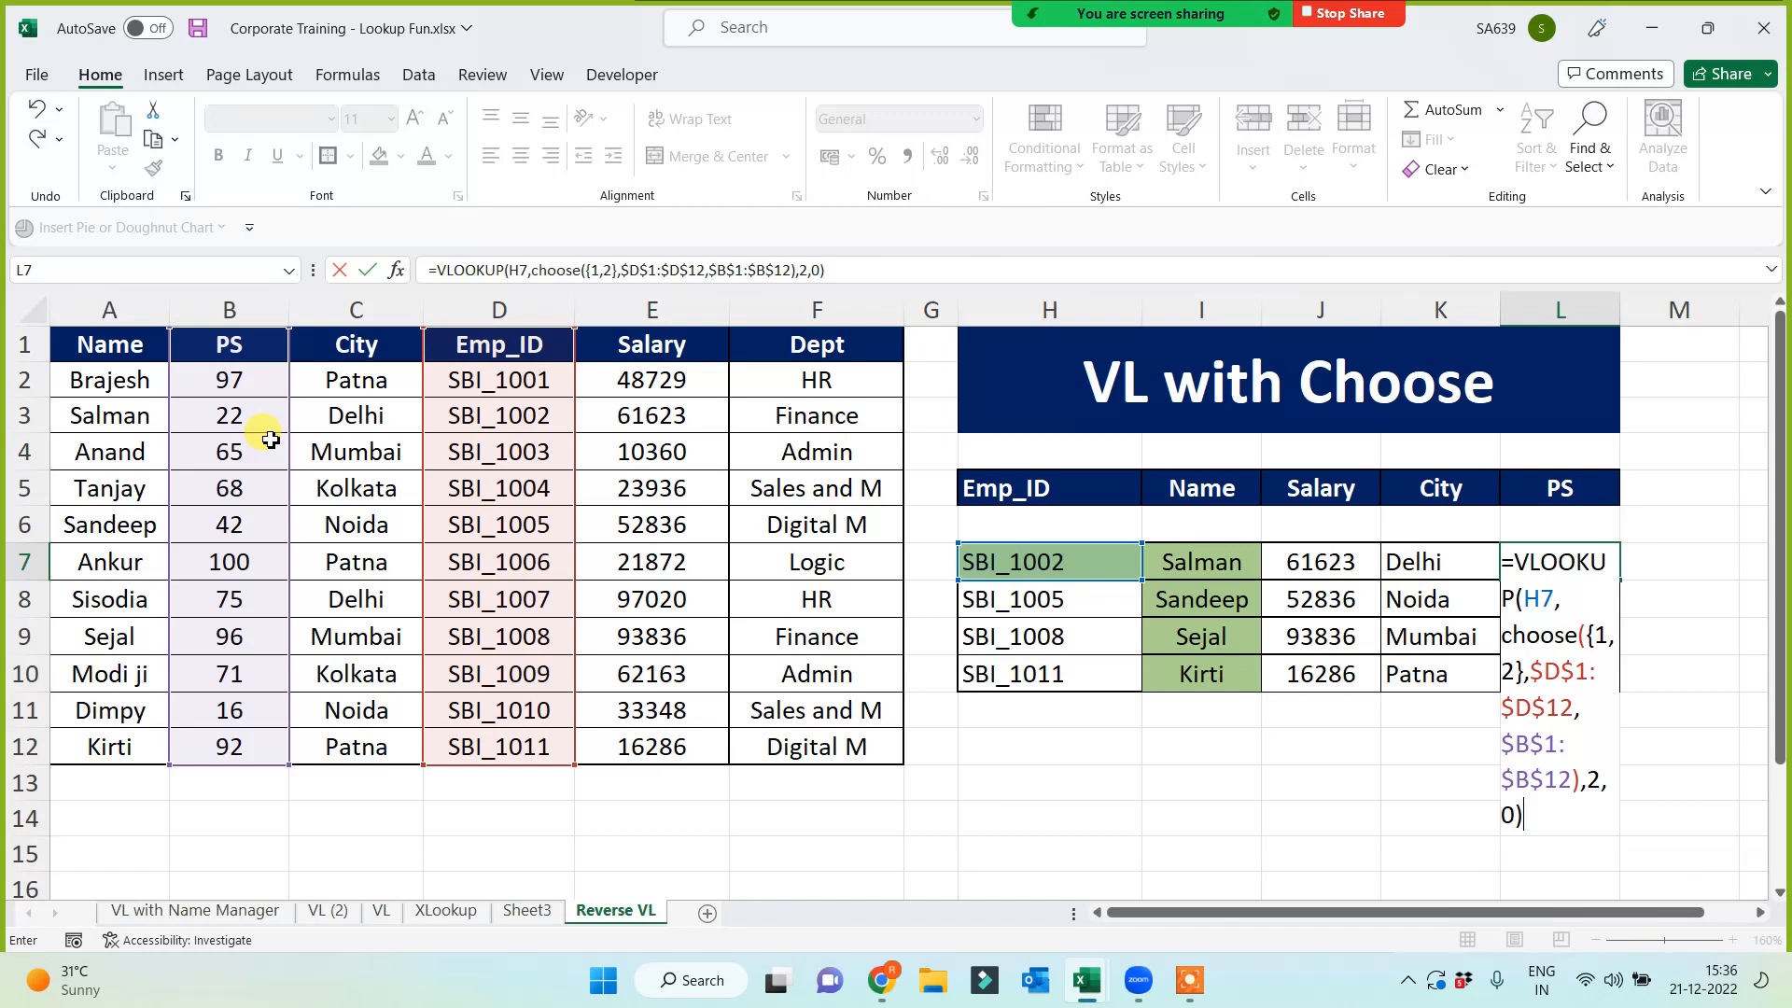
key(ctrl+Return)
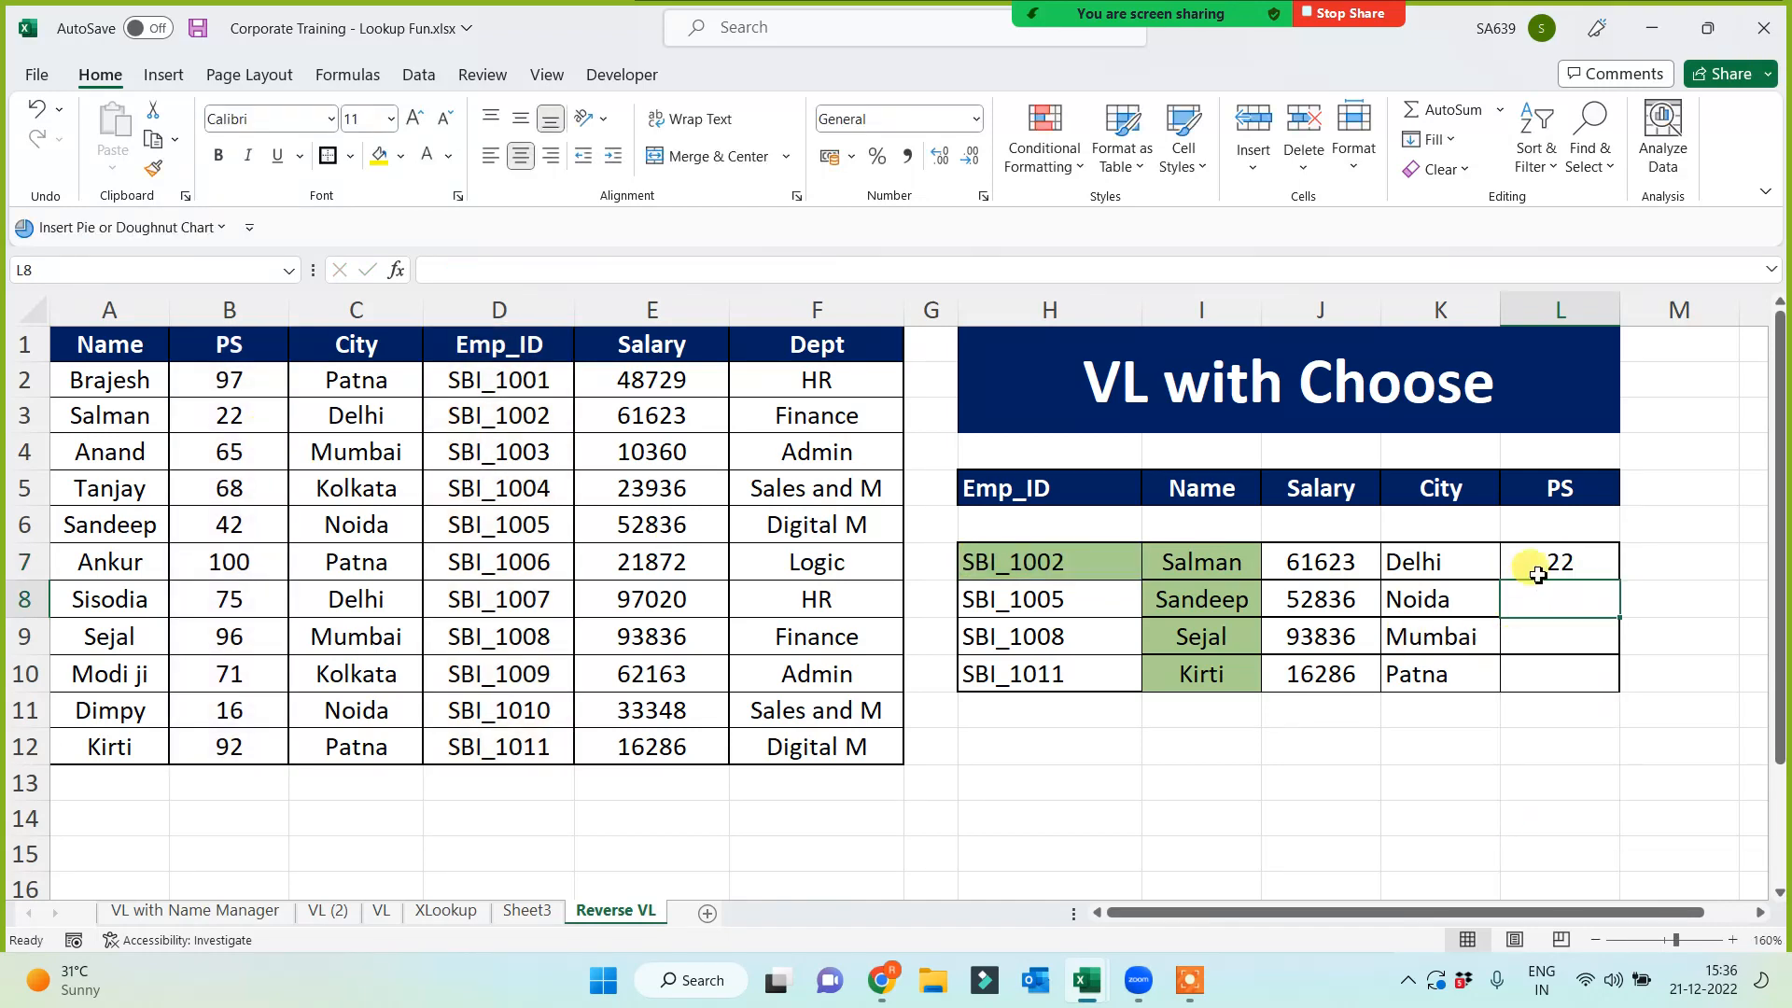
drag(1618, 578, 1600, 688)
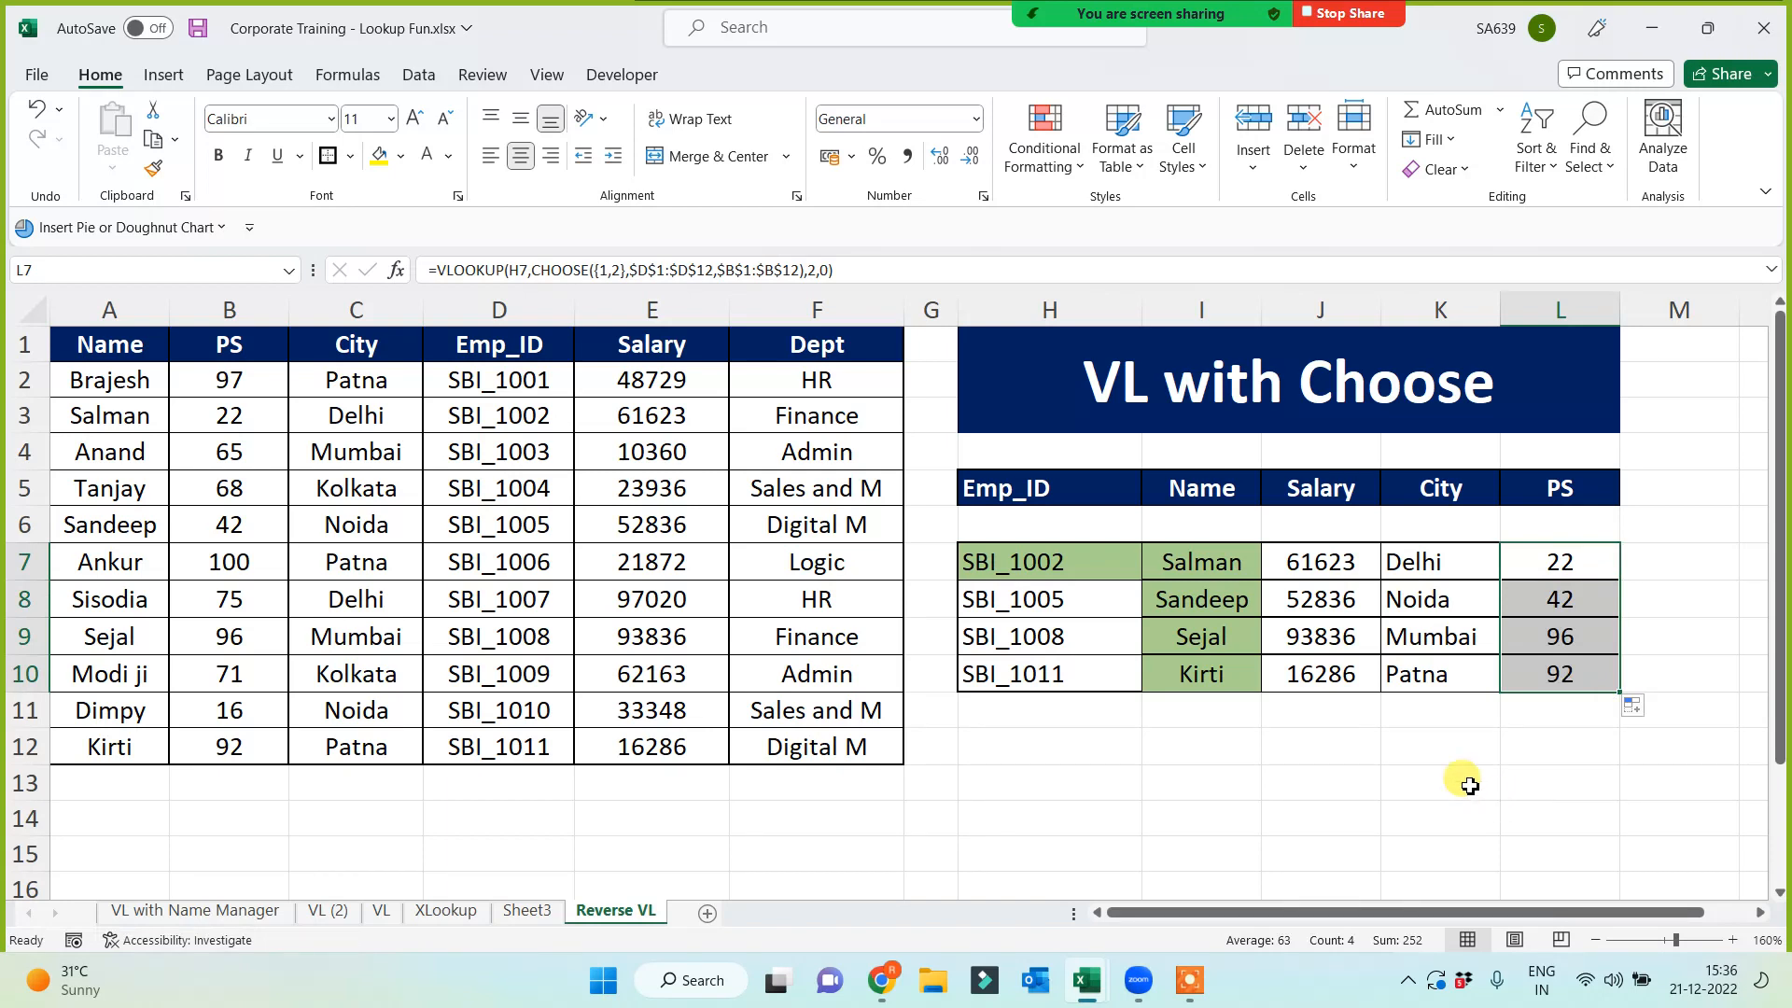
Examine the CHOOSE table array and the column index in the Name formula in I7
click(1162, 565)
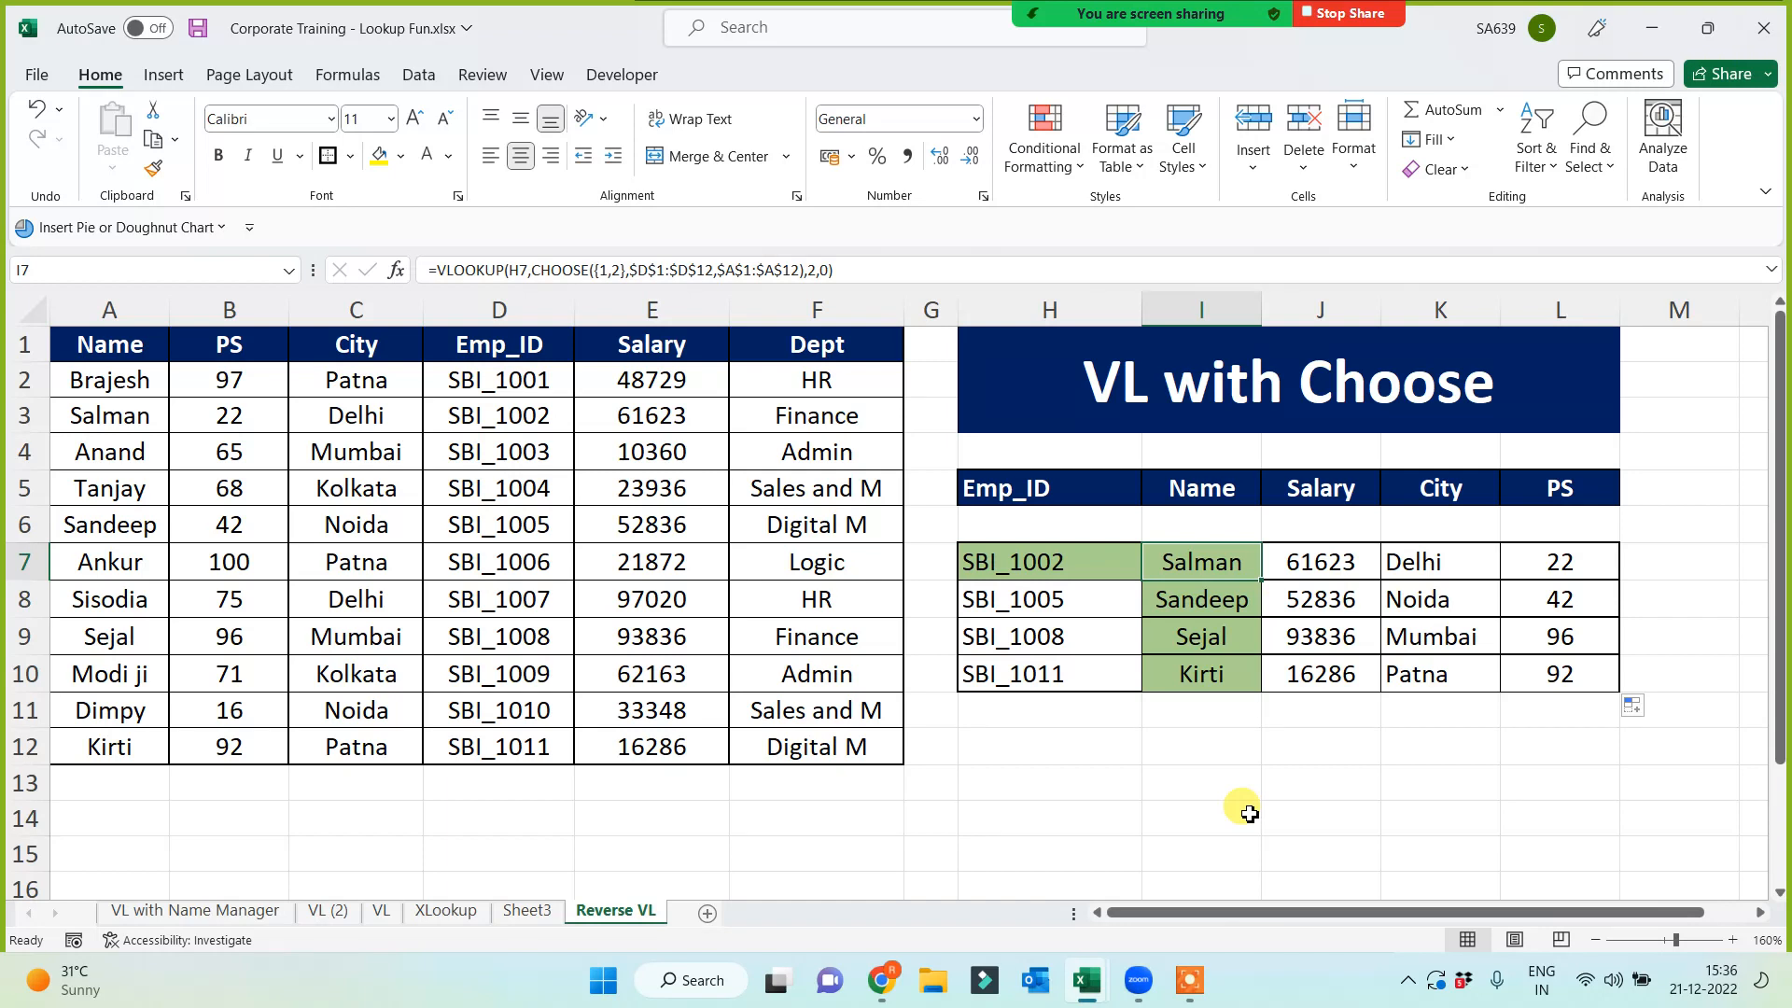
click(539, 269)
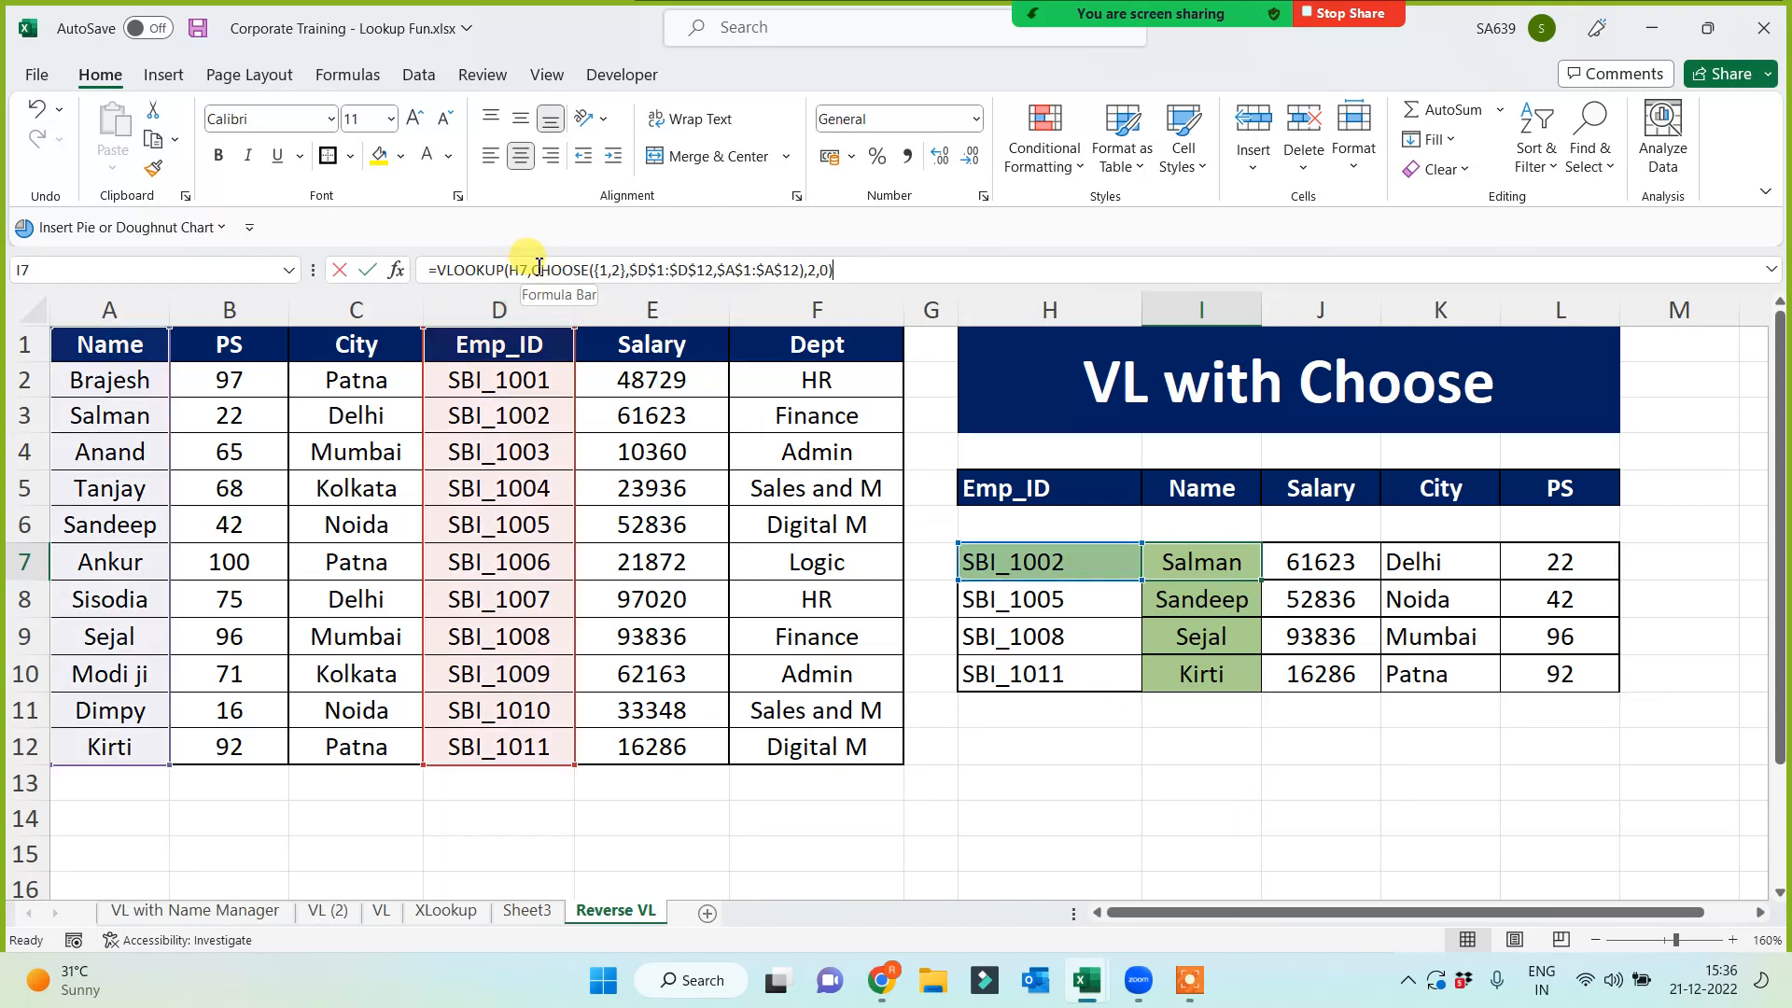
drag(539, 269, 808, 265)
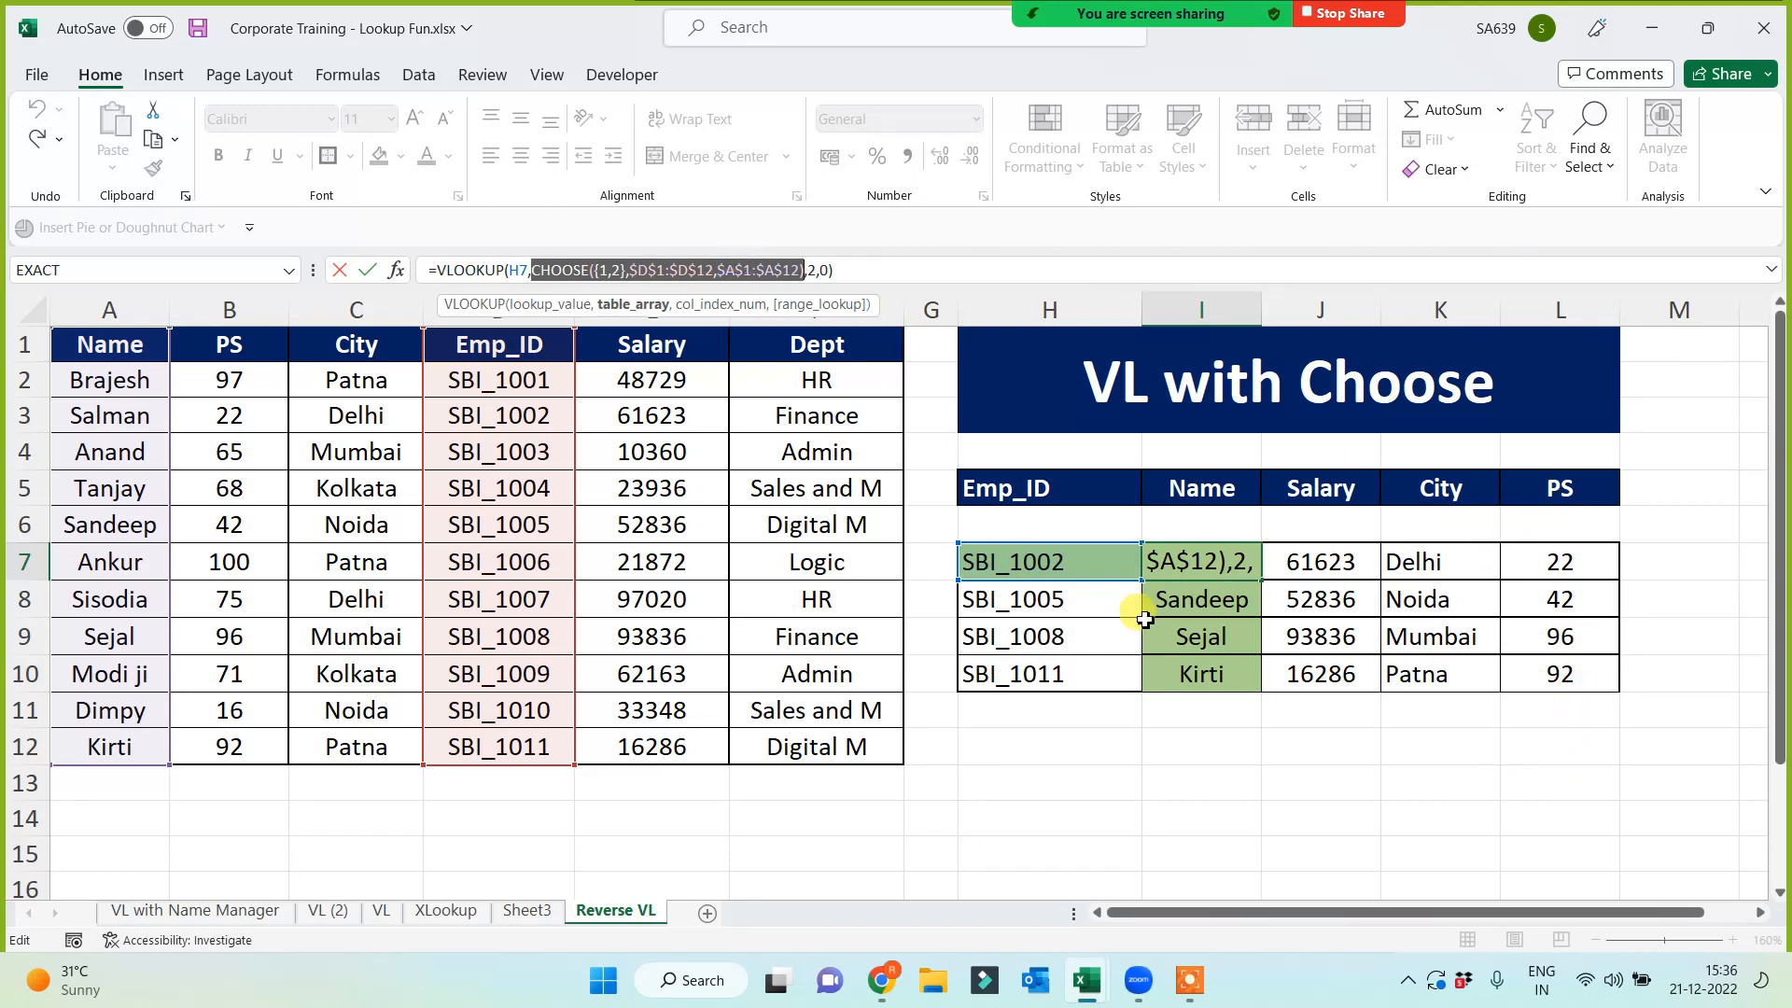
click(815, 270)
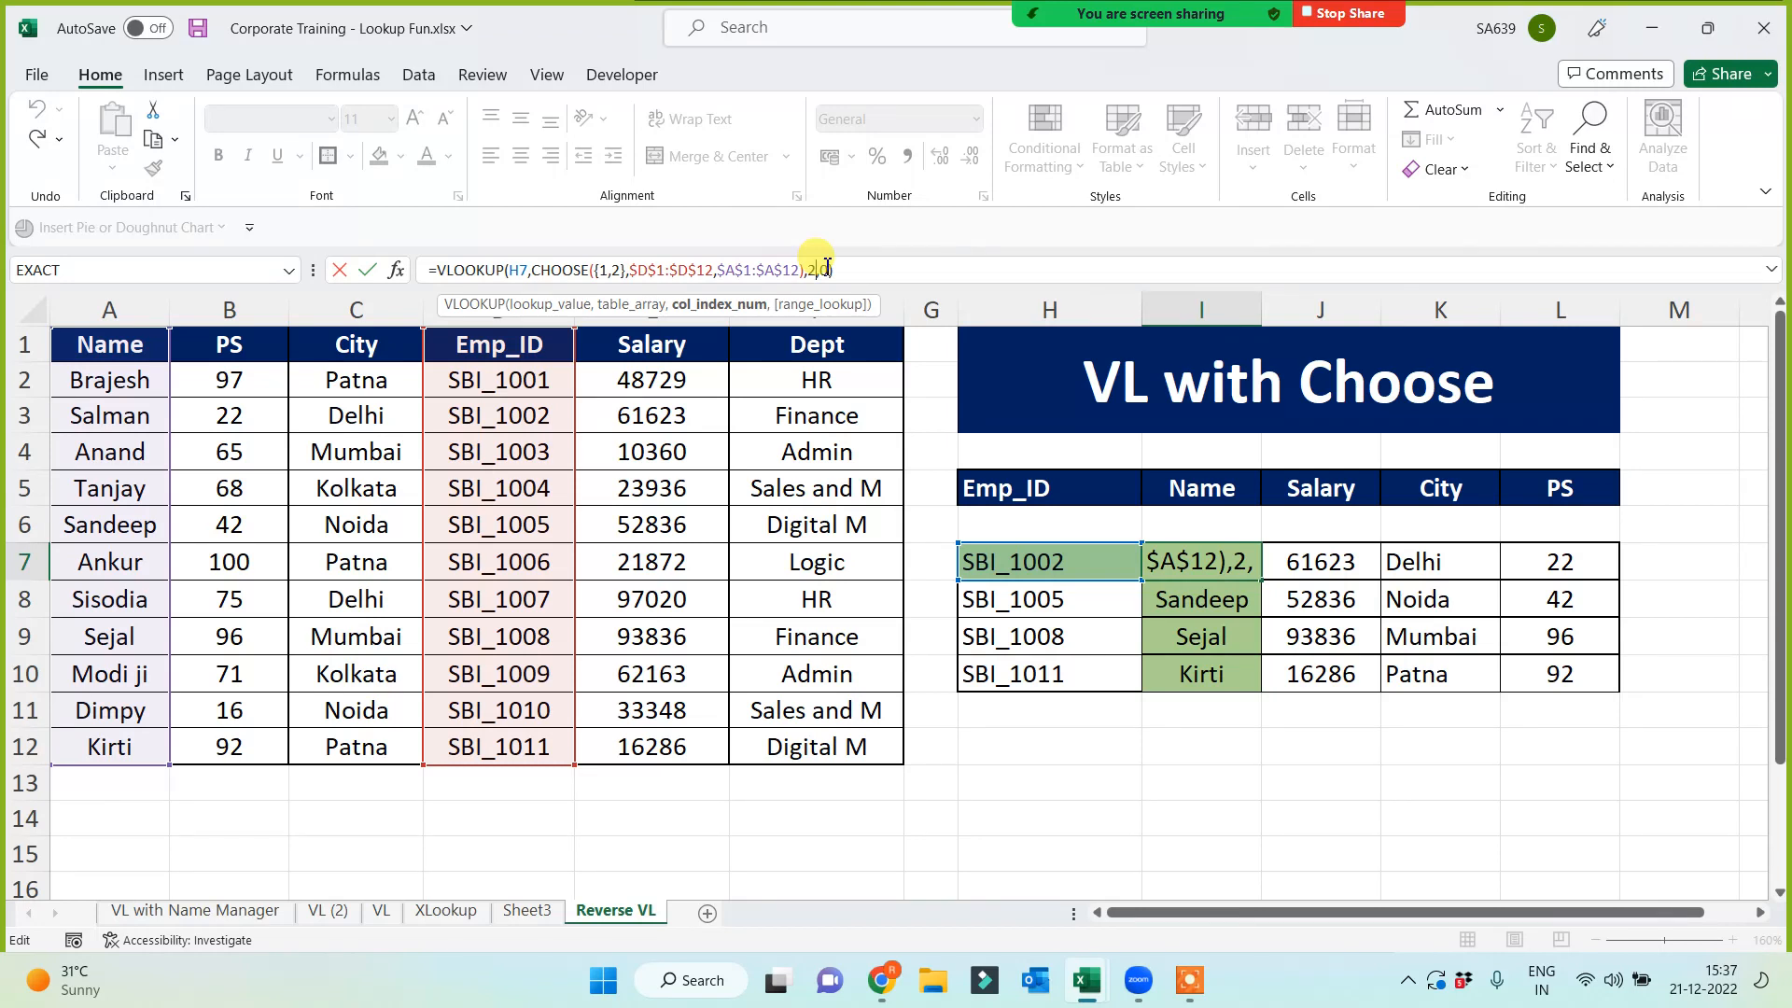
key(Return)
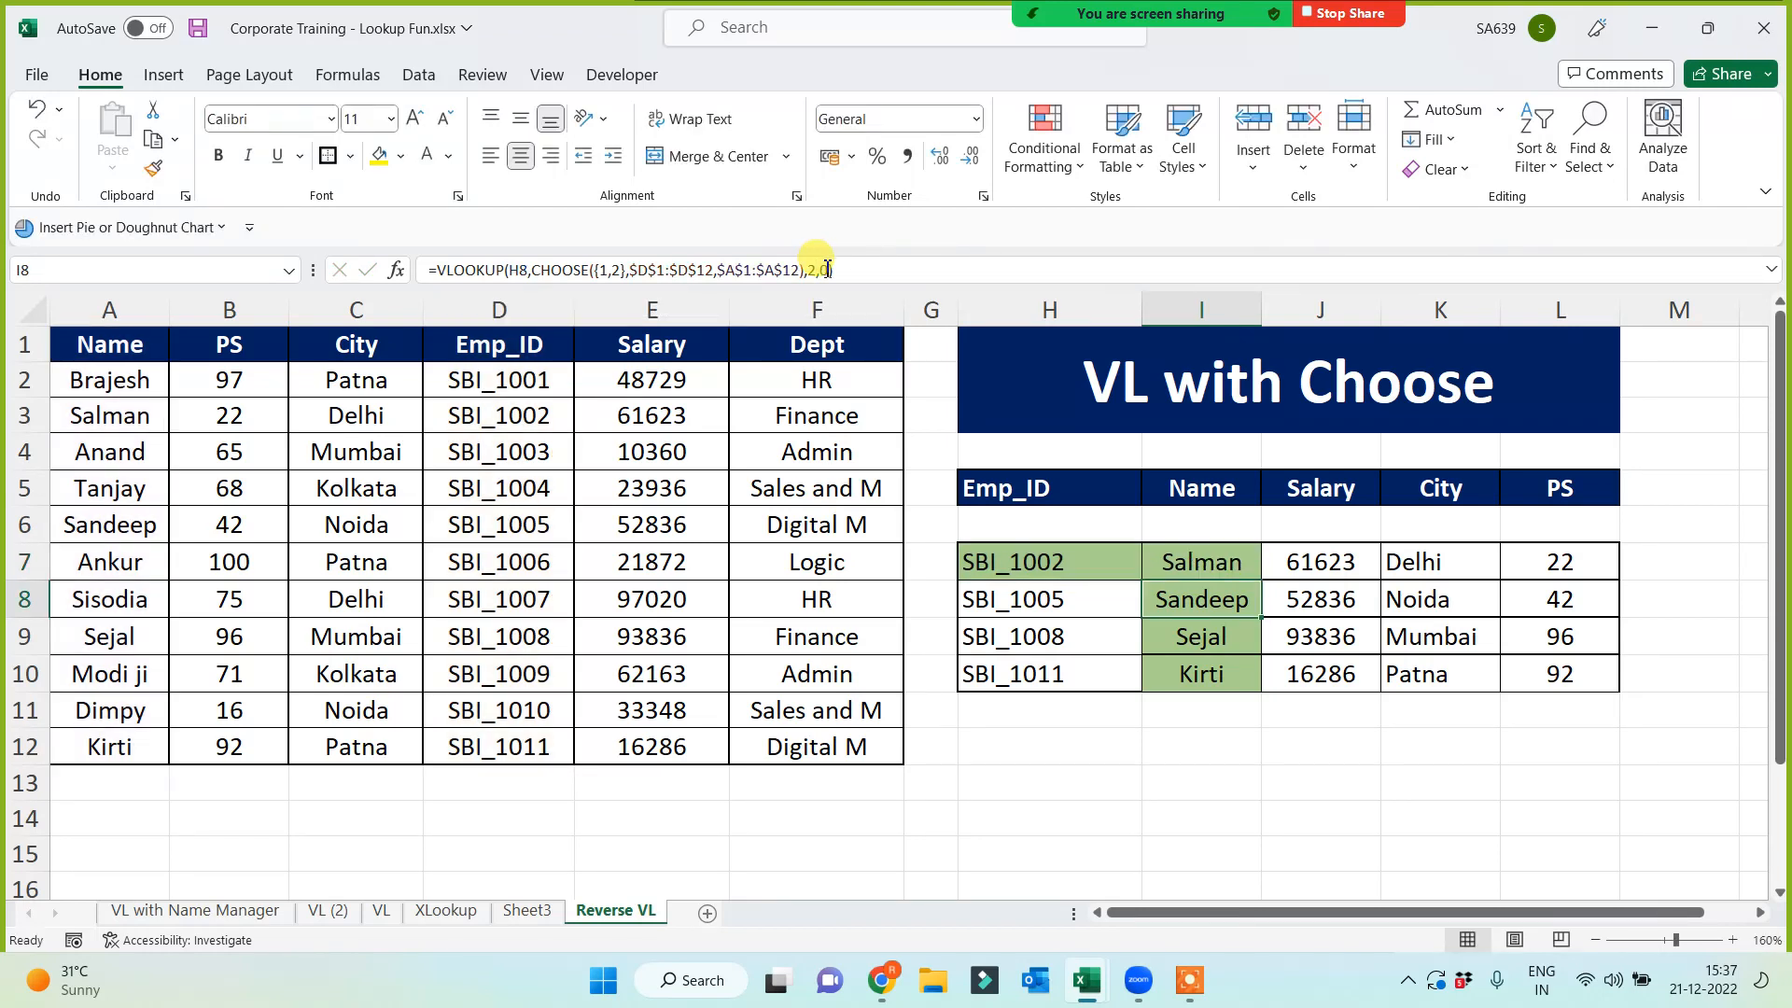
Center the contents of the lookup table cells H7:L10 horizontally
click(1044, 744)
drag(1052, 560, 1541, 670)
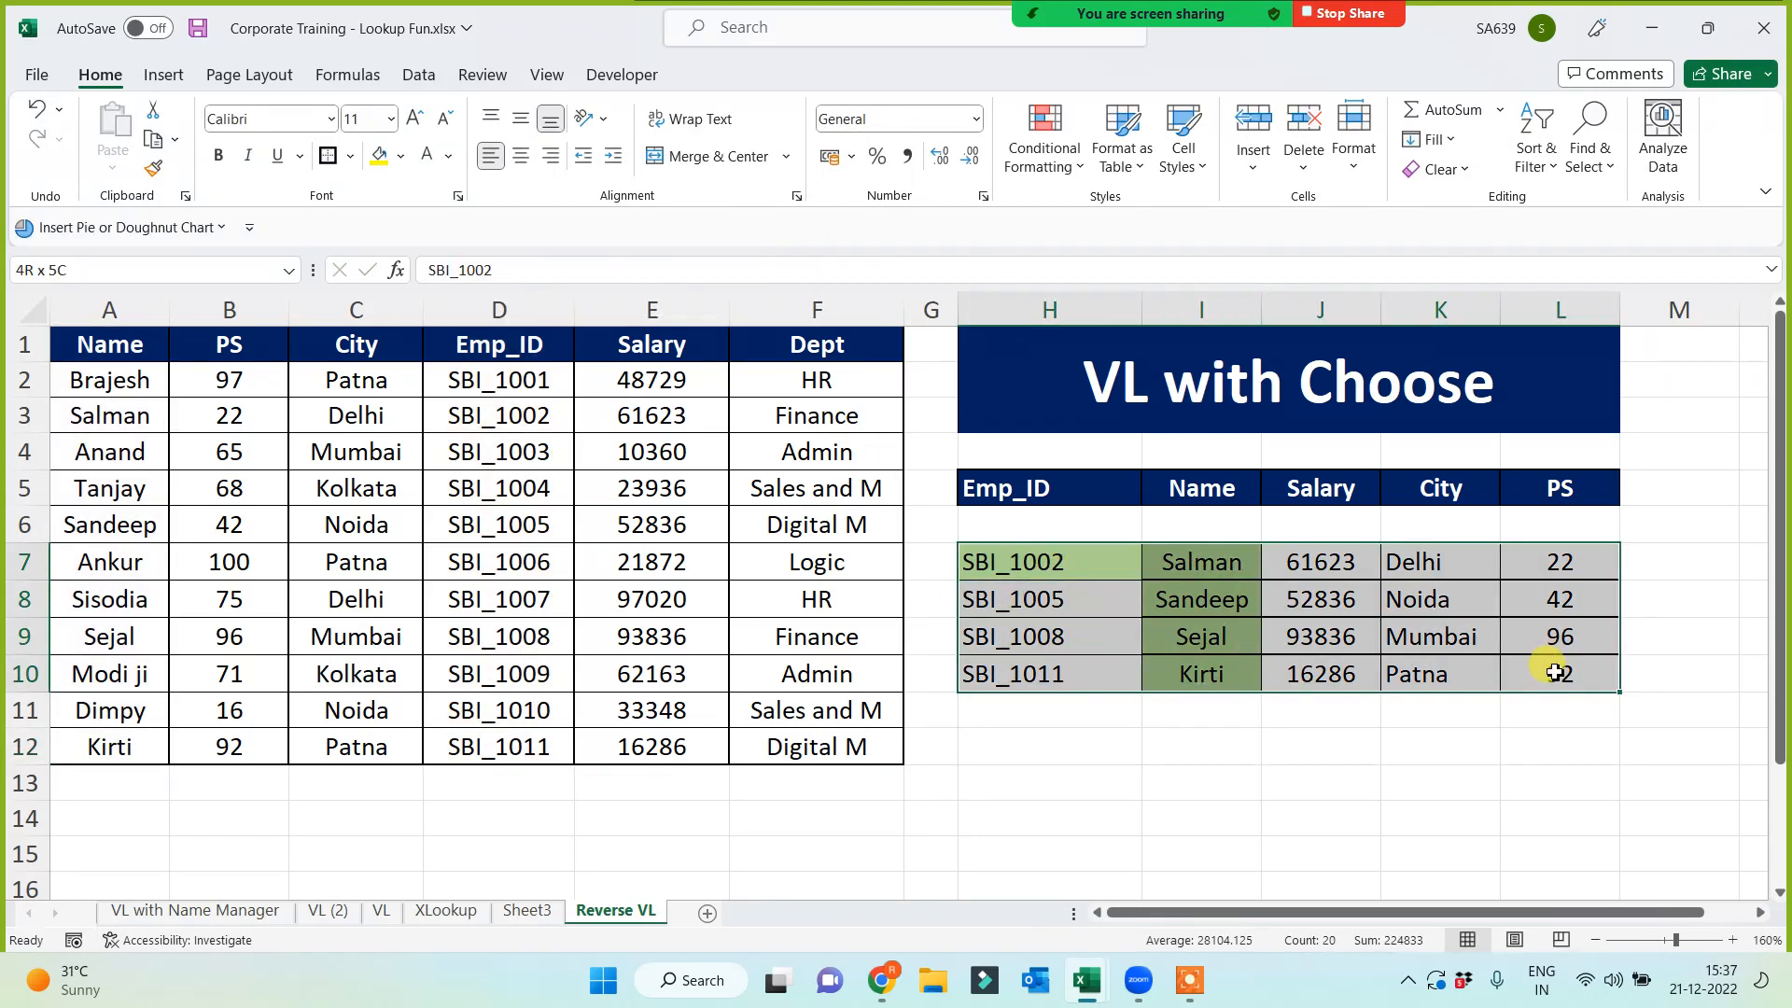
click(523, 159)
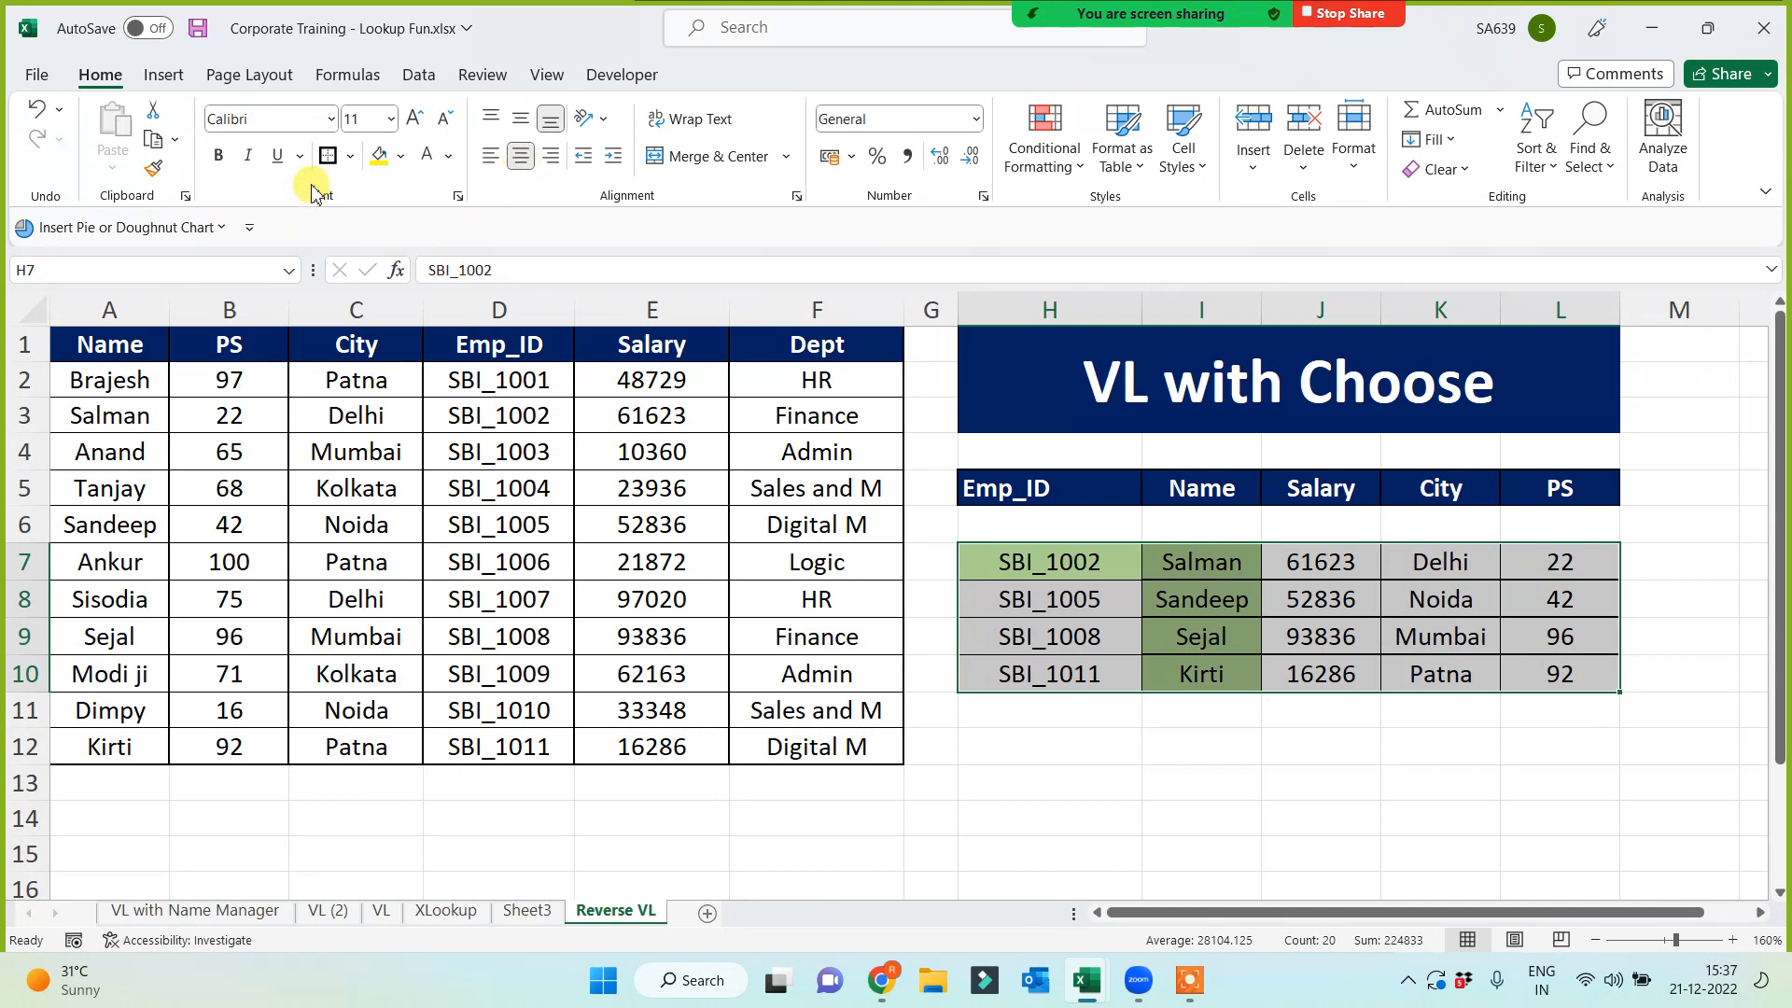
click(1032, 801)
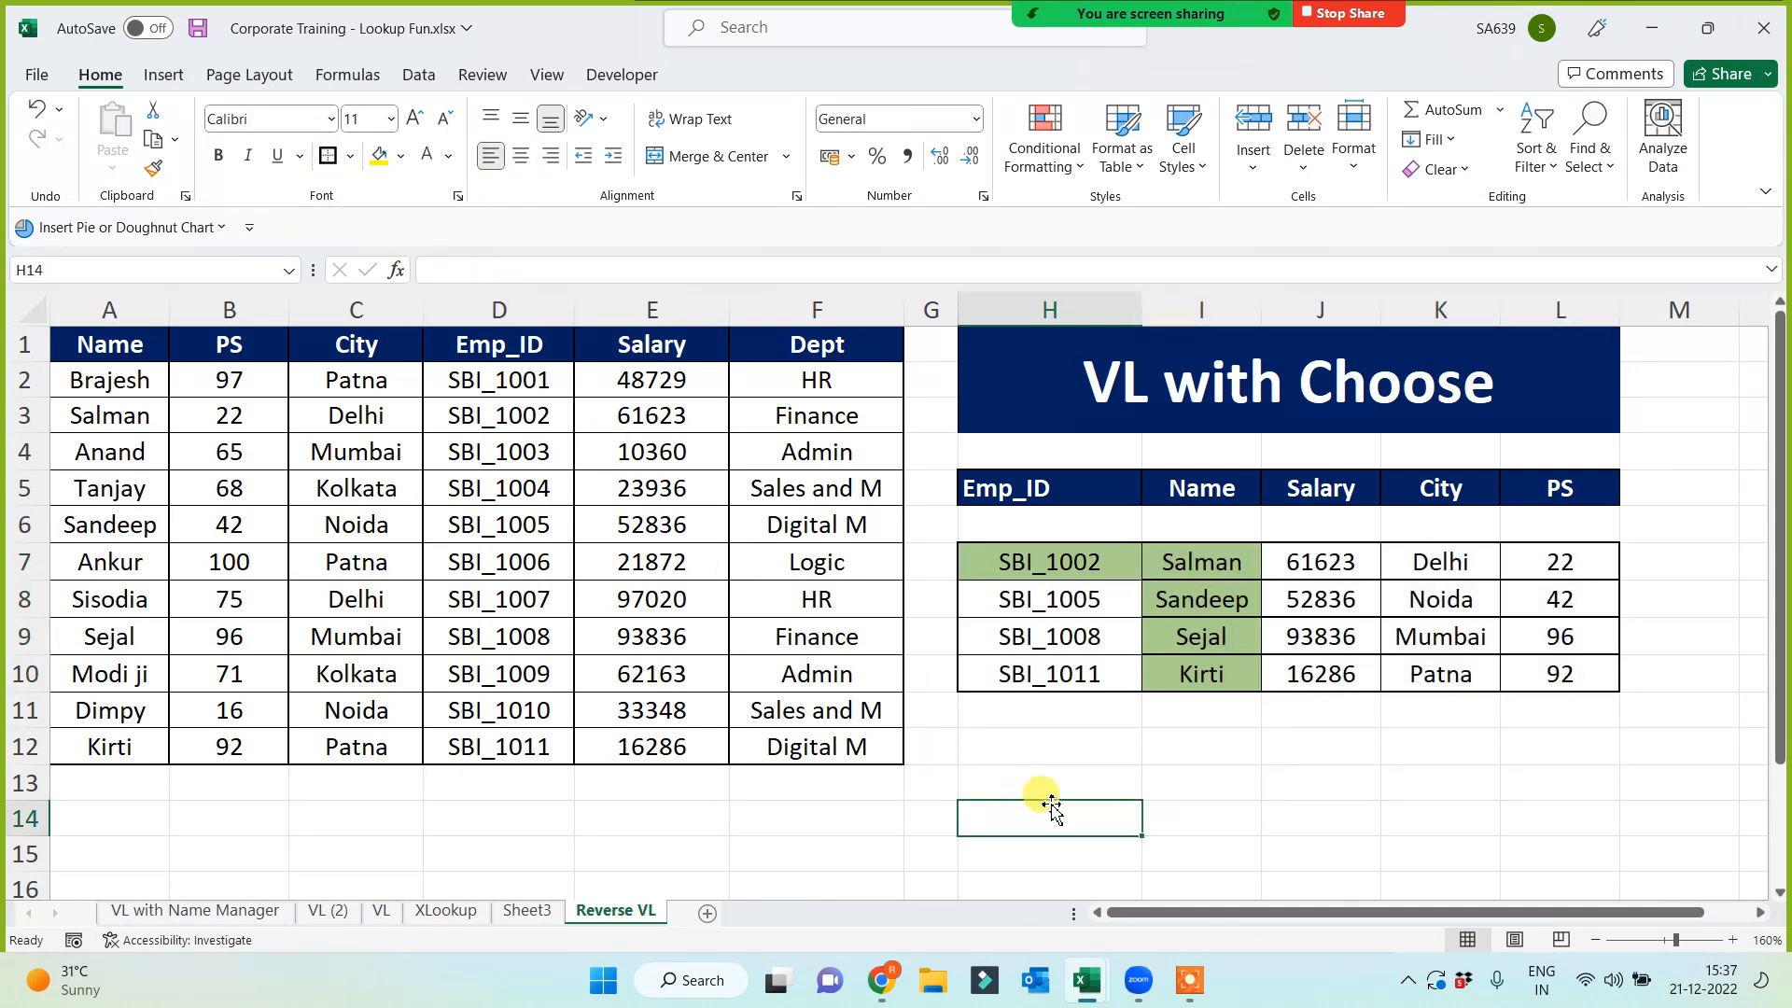
Compare the Reverse VL sheet's lookup table with the XLookup sheet and its MS Excel - 365 note
click(1178, 571)
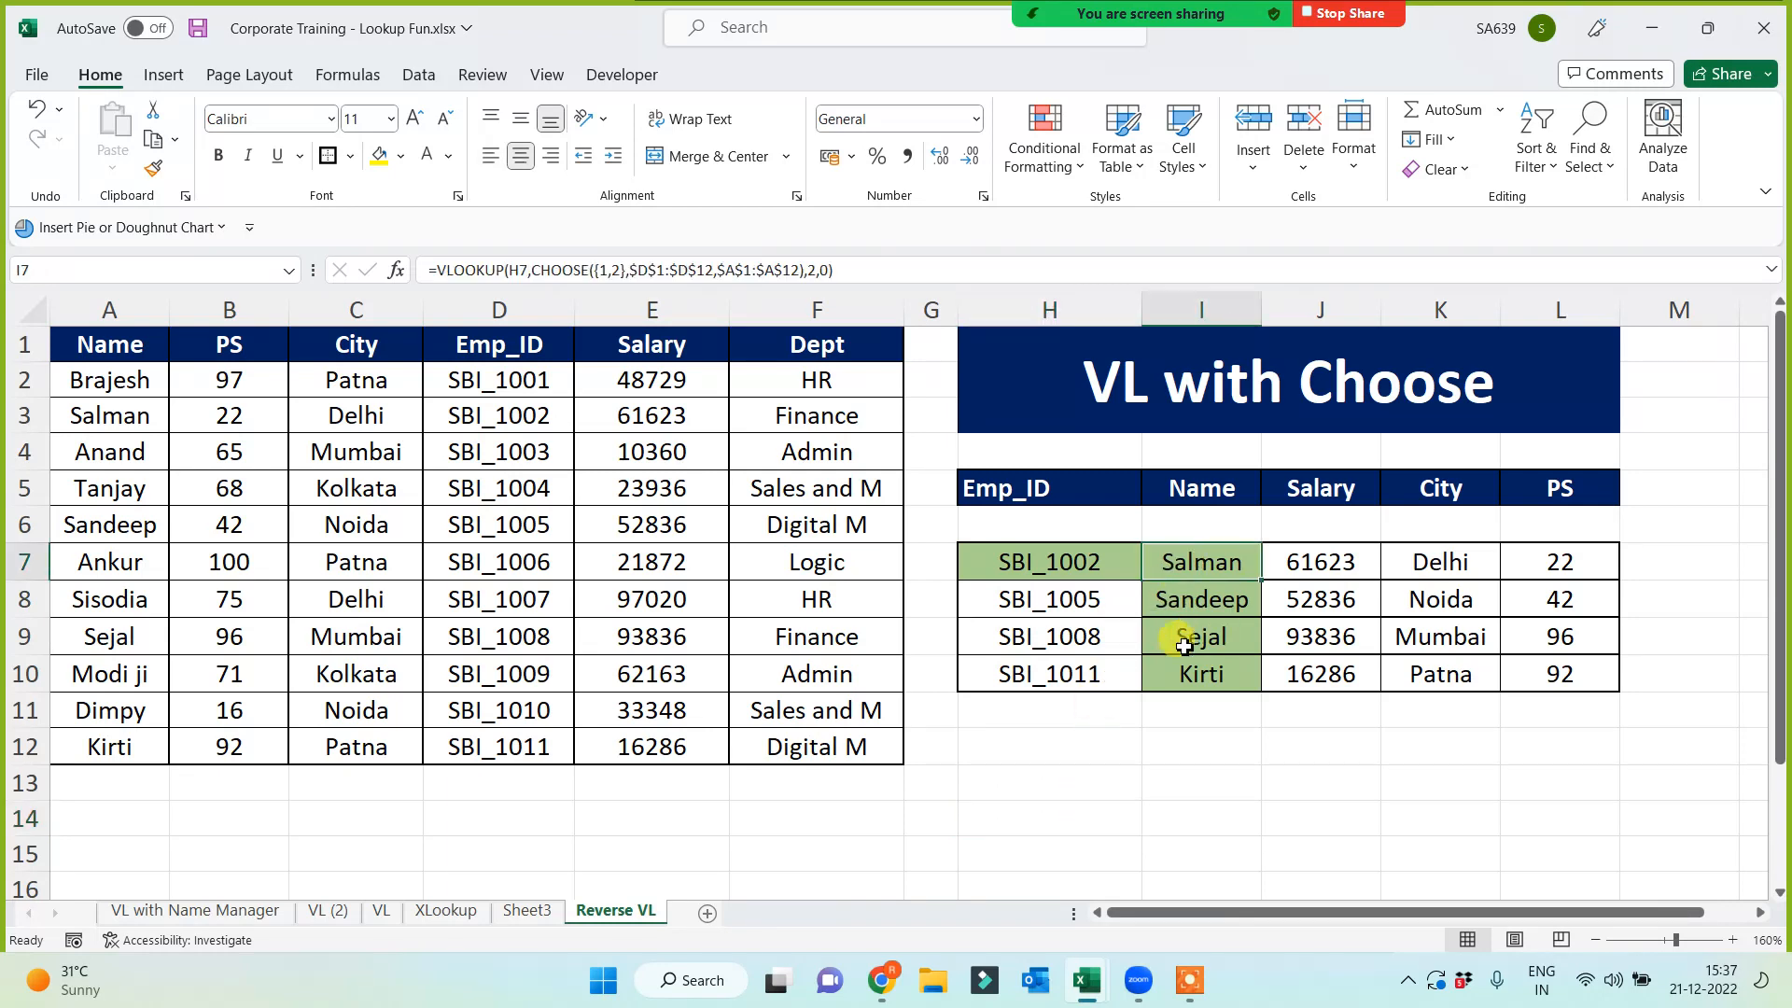
click(448, 911)
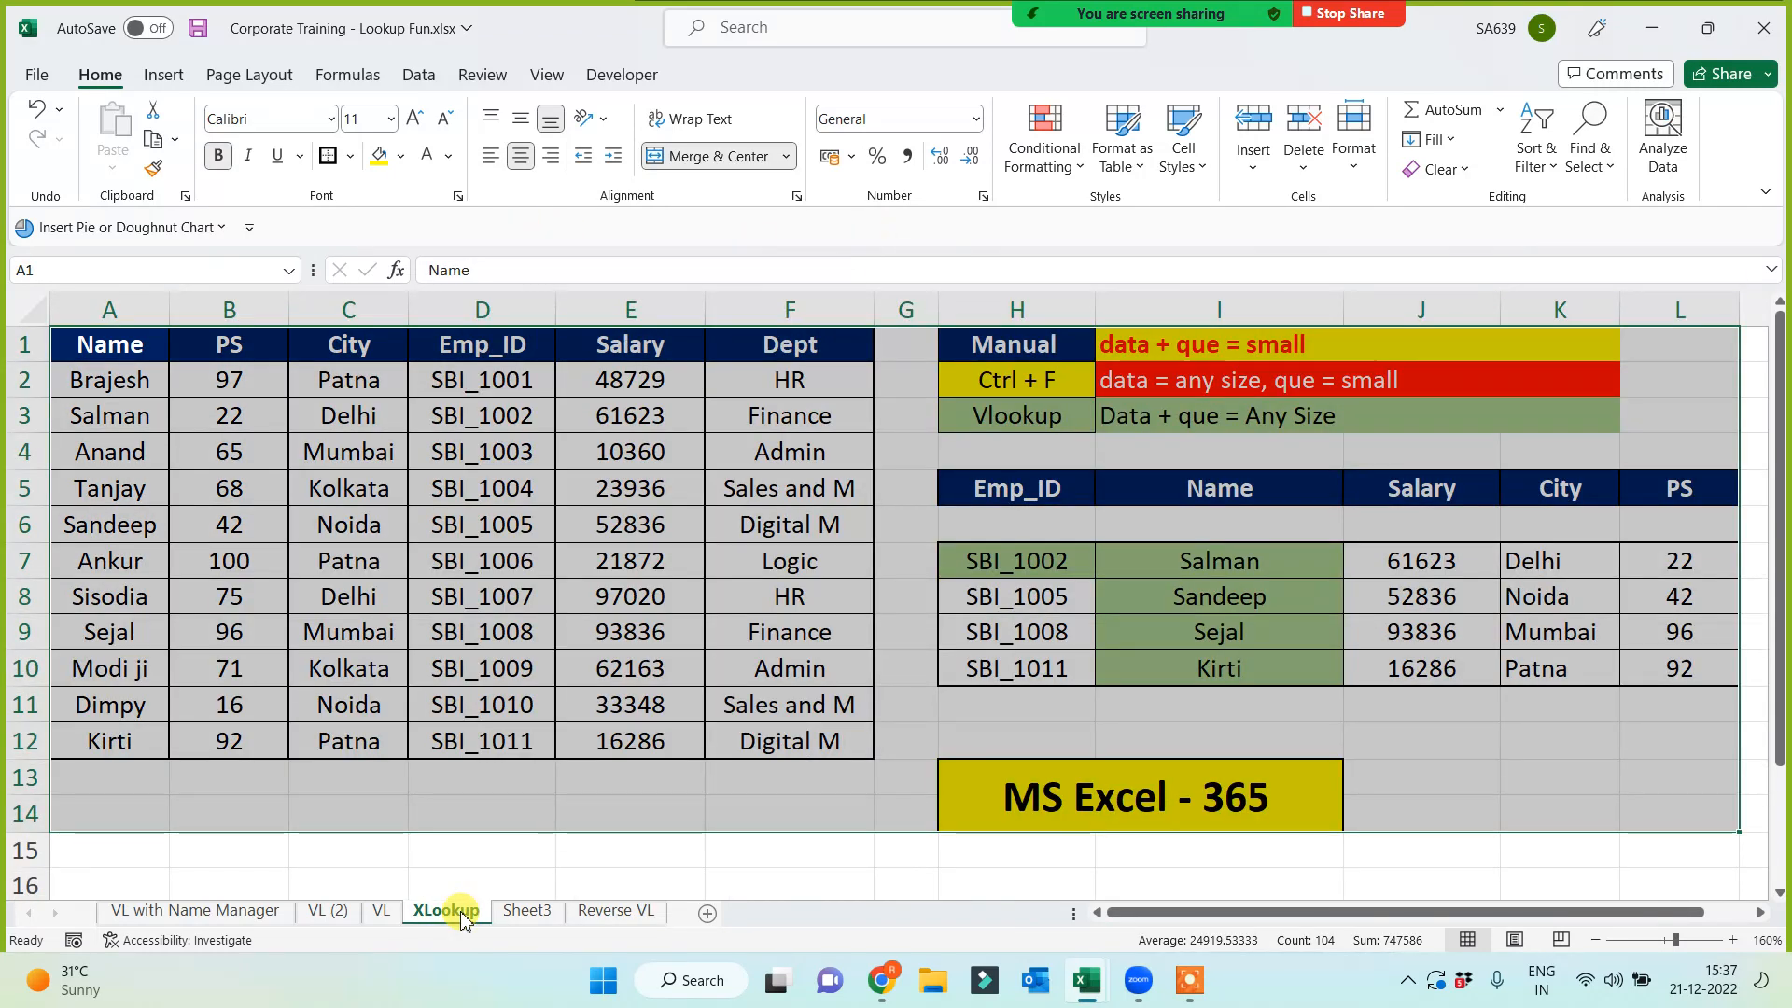
click(620, 912)
click(469, 917)
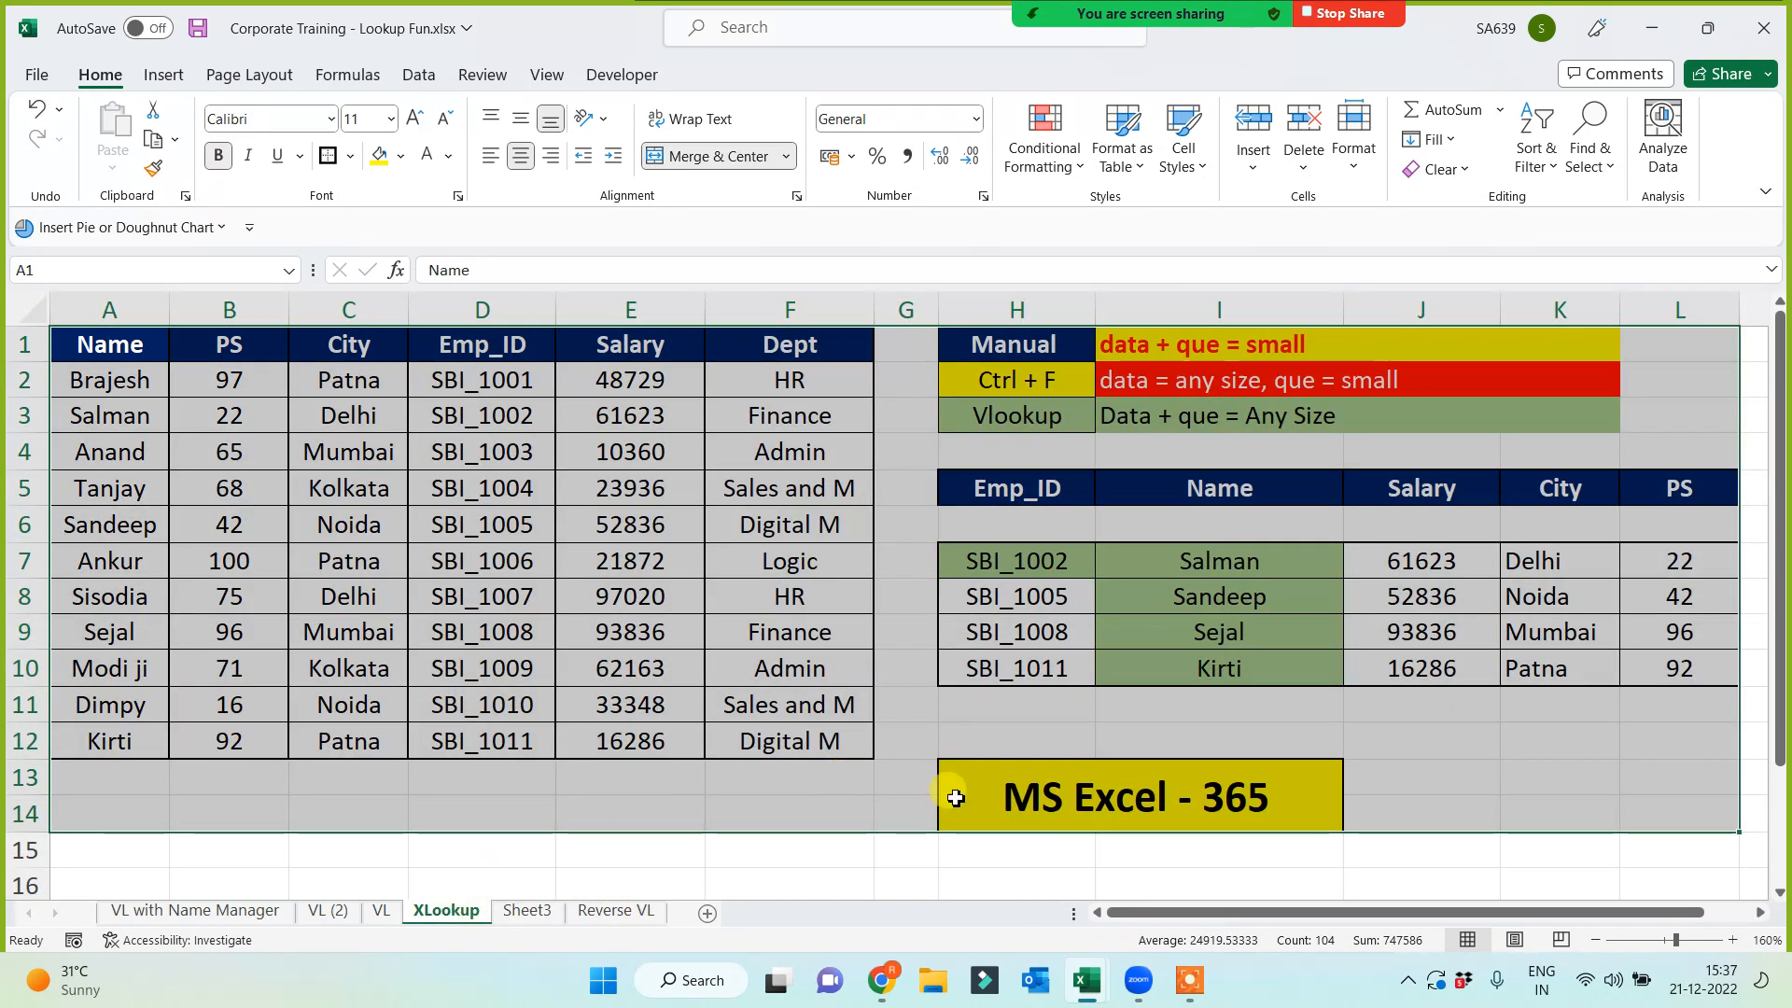
click(1154, 813)
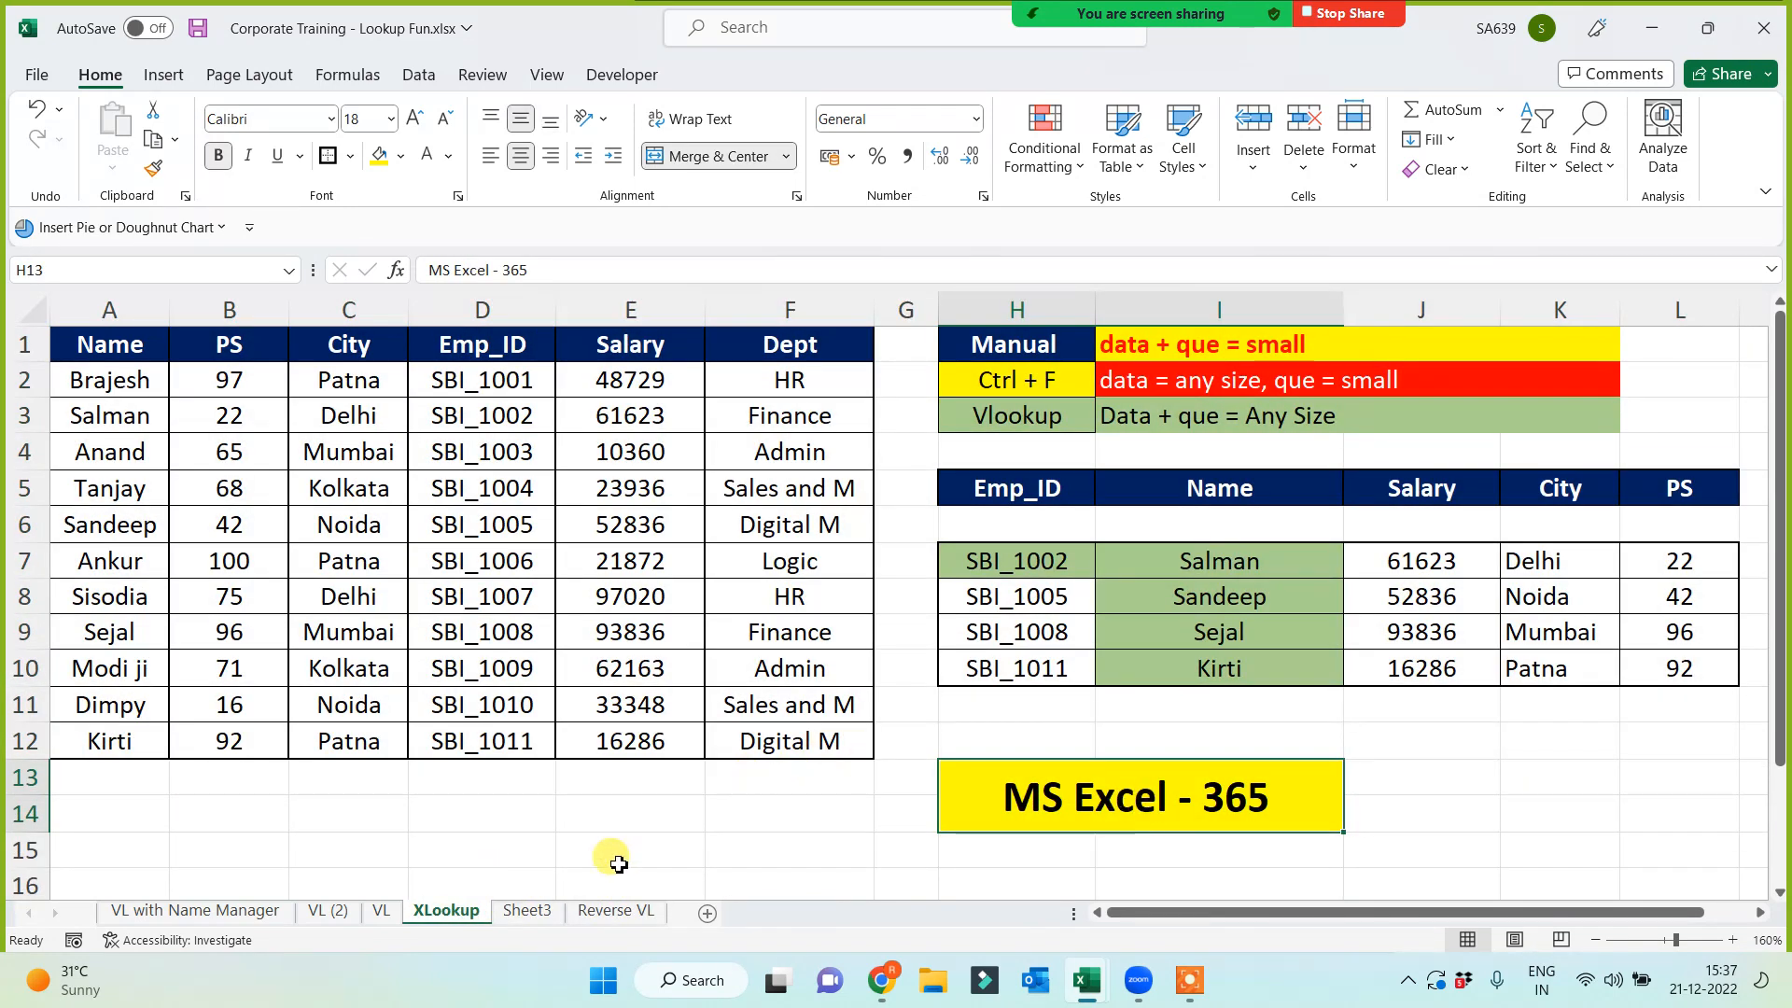
click(604, 914)
click(1019, 772)
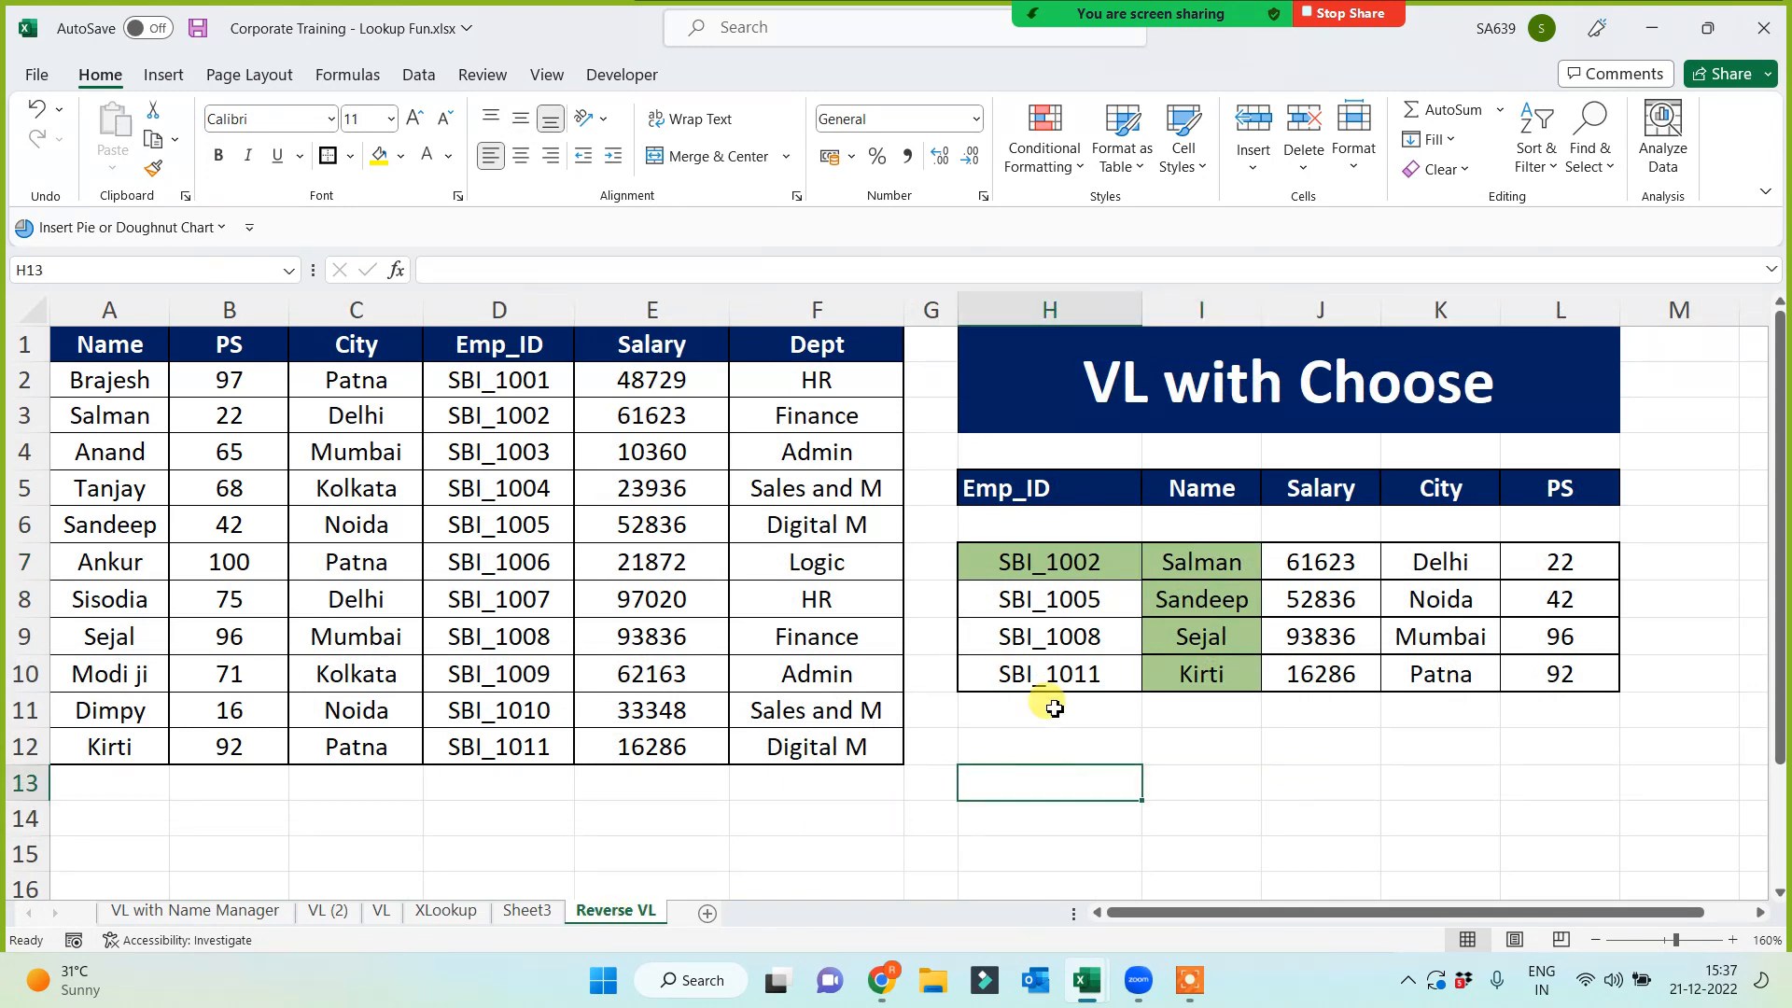
click(1048, 554)
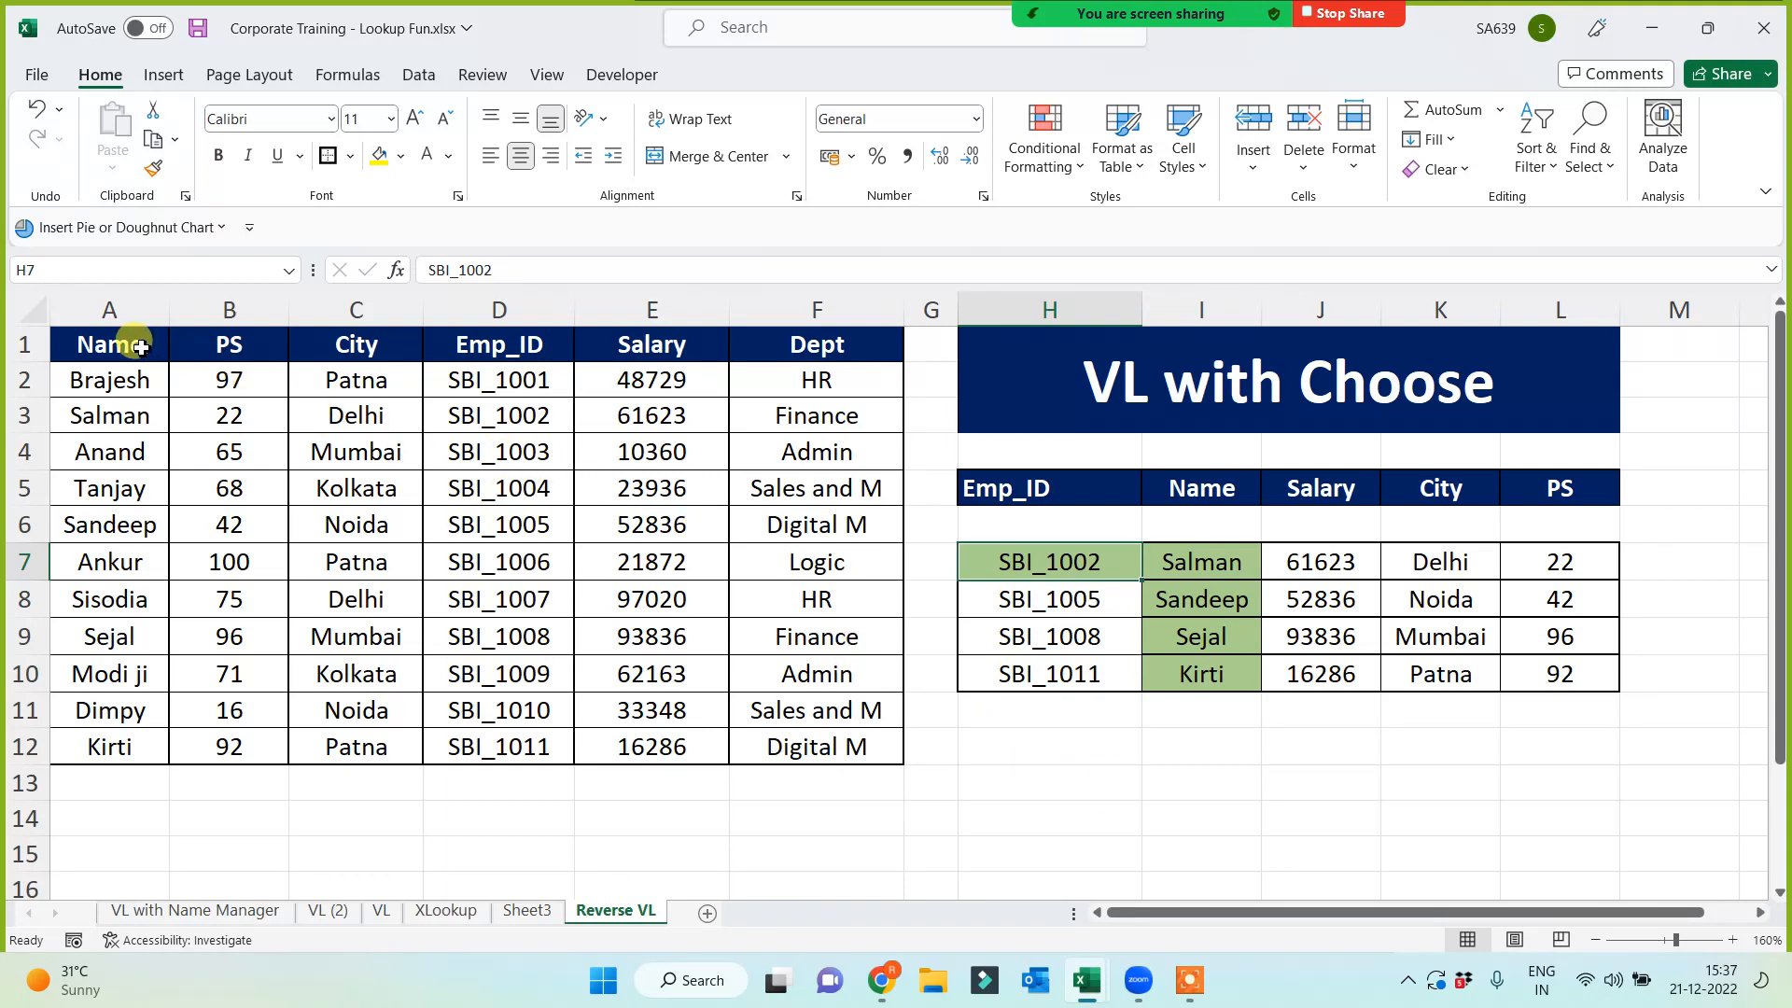
Copy A1:L12 of the Reverse VL sheet and paste it at A1 of a new worksheet
drag(128, 344, 1288, 756)
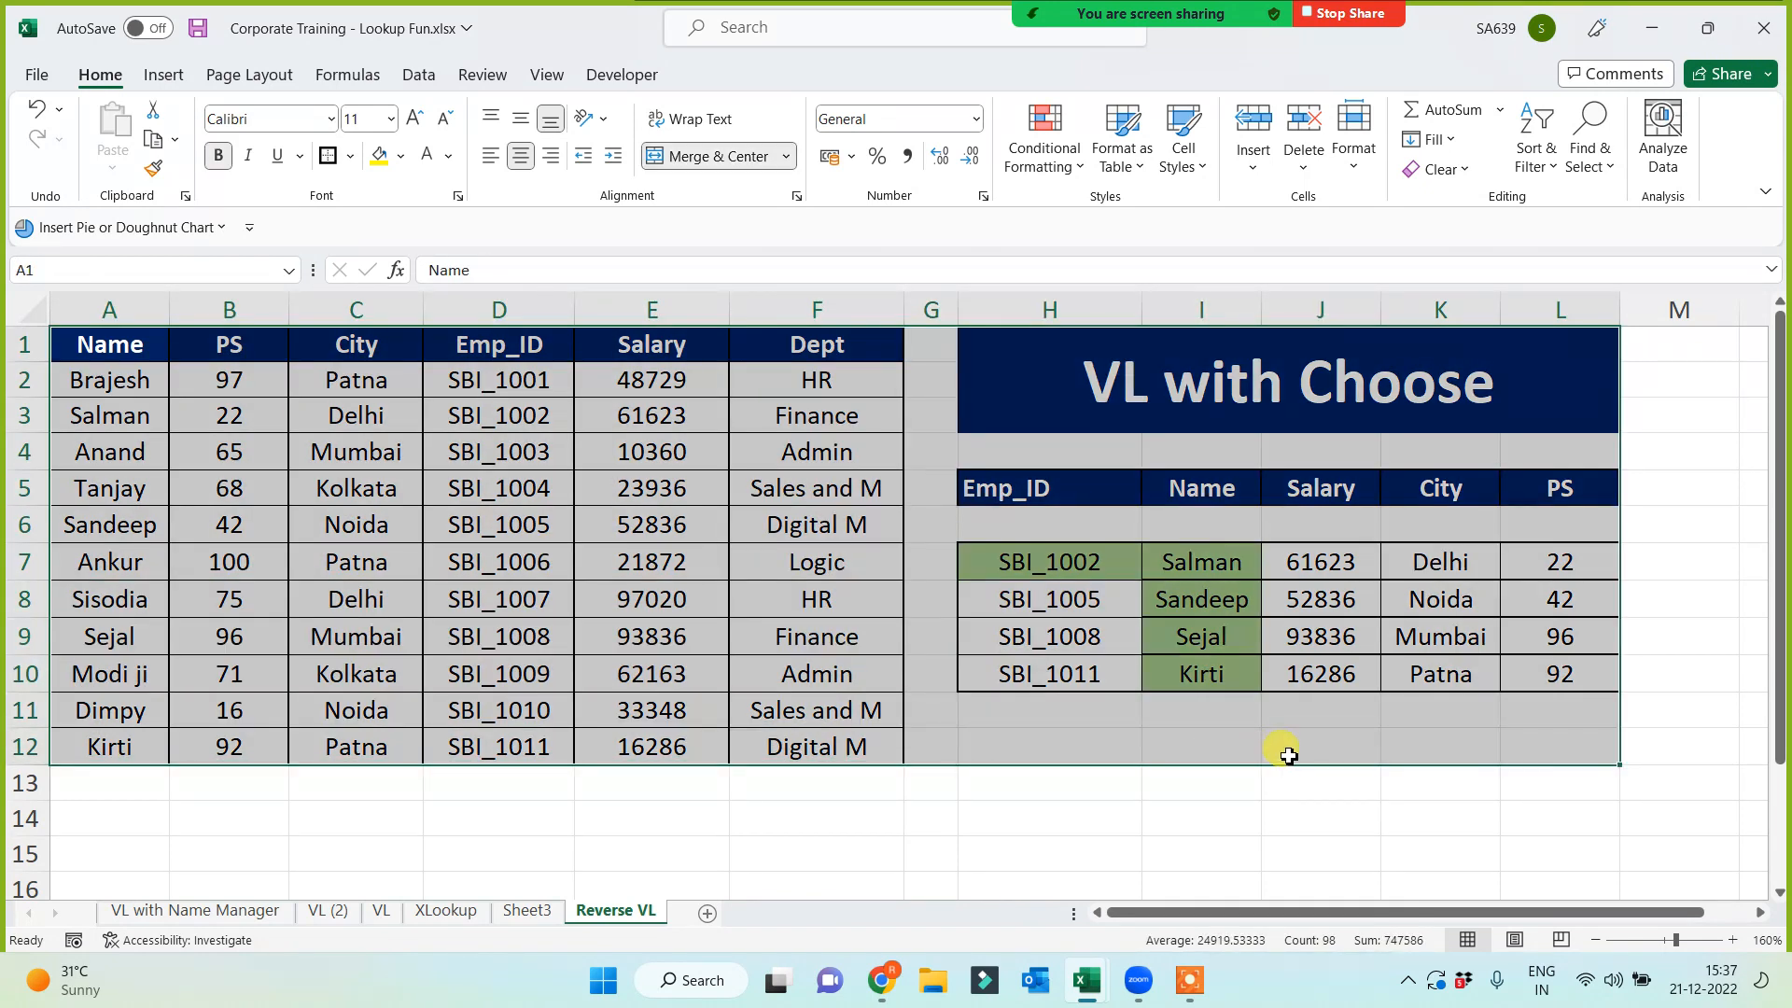
key(ctrl+c)
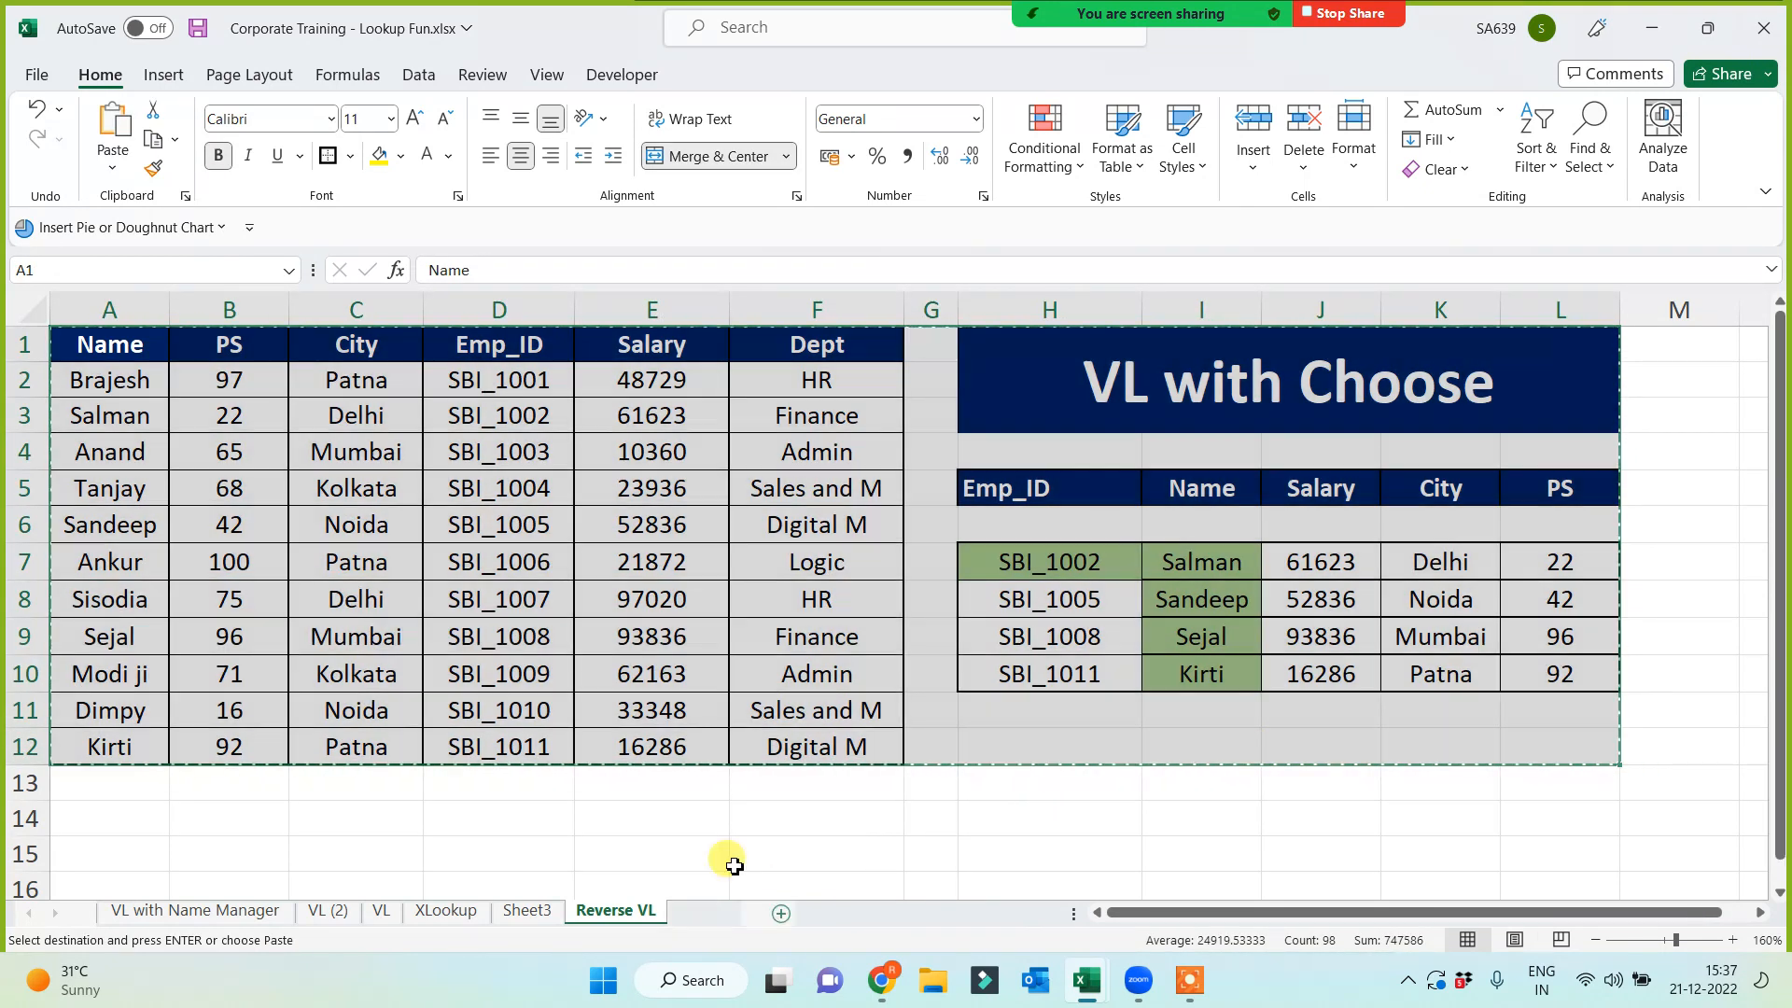
click(781, 912)
key(ctrl+v)
Clear the lookup results in I7:L10 of the new sheet's copied table
scroll(716, 779, up, 3)
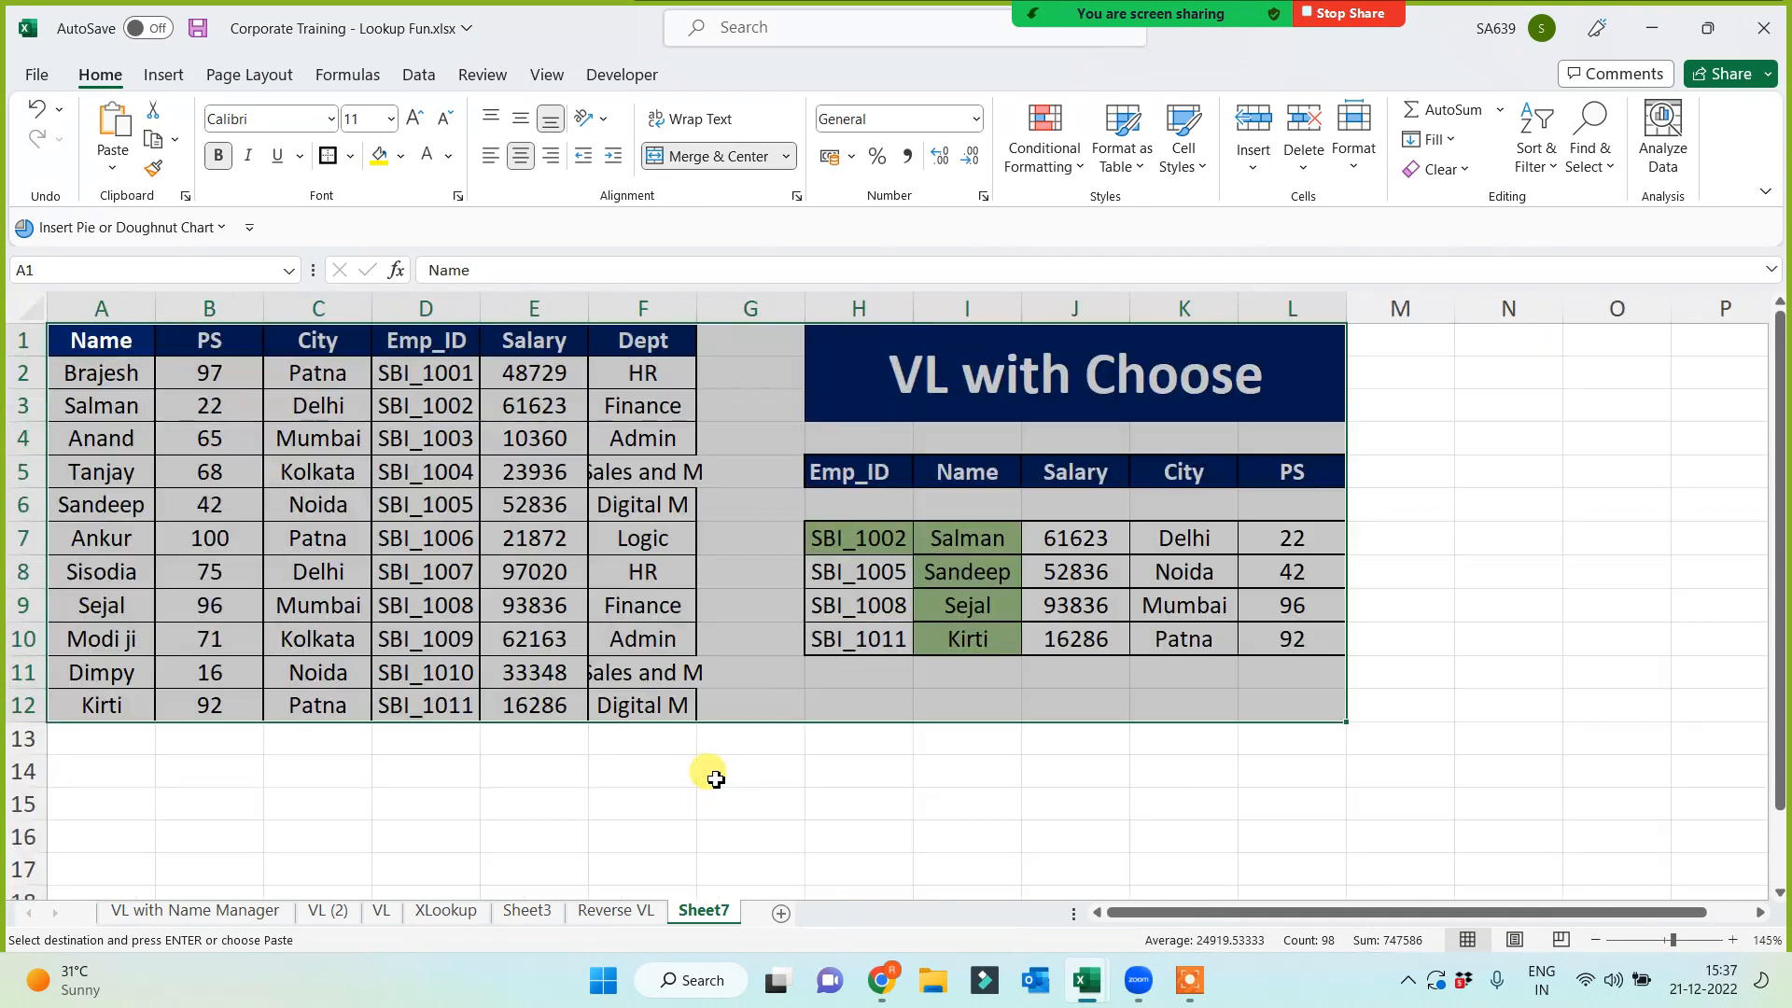
scroll(1067, 558, up, 1)
drag(1065, 561, 1419, 674)
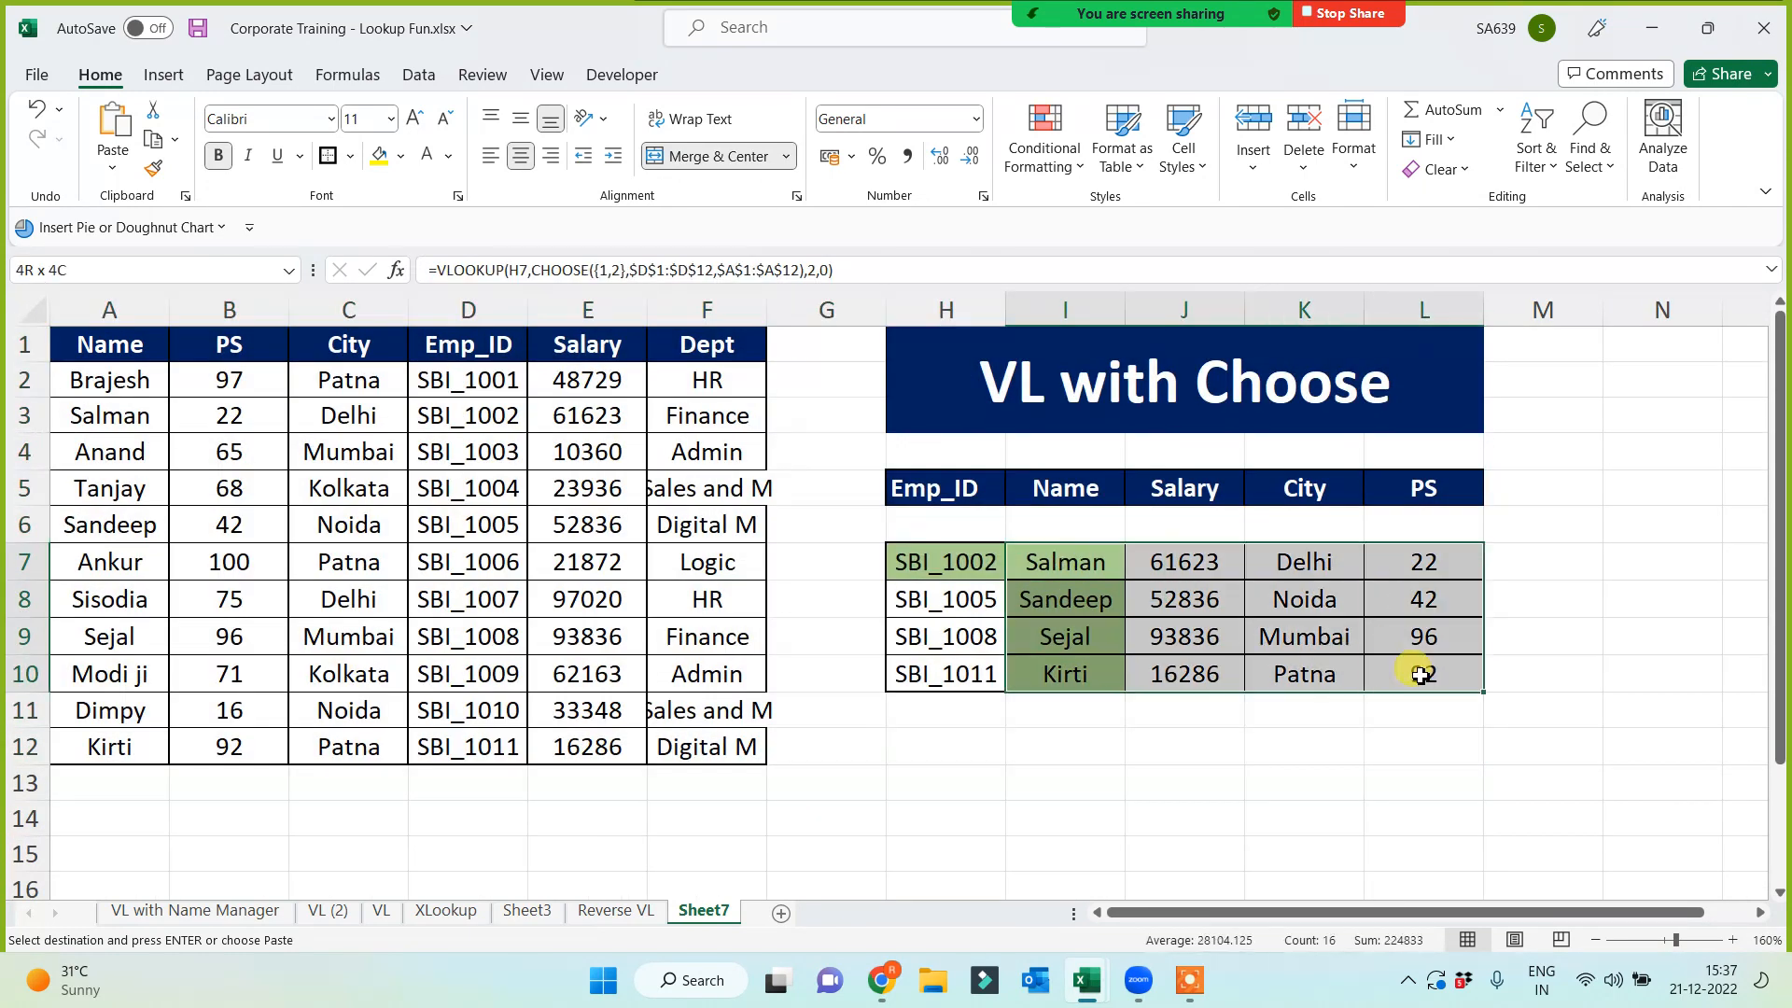
key(Delete)
click(1194, 737)
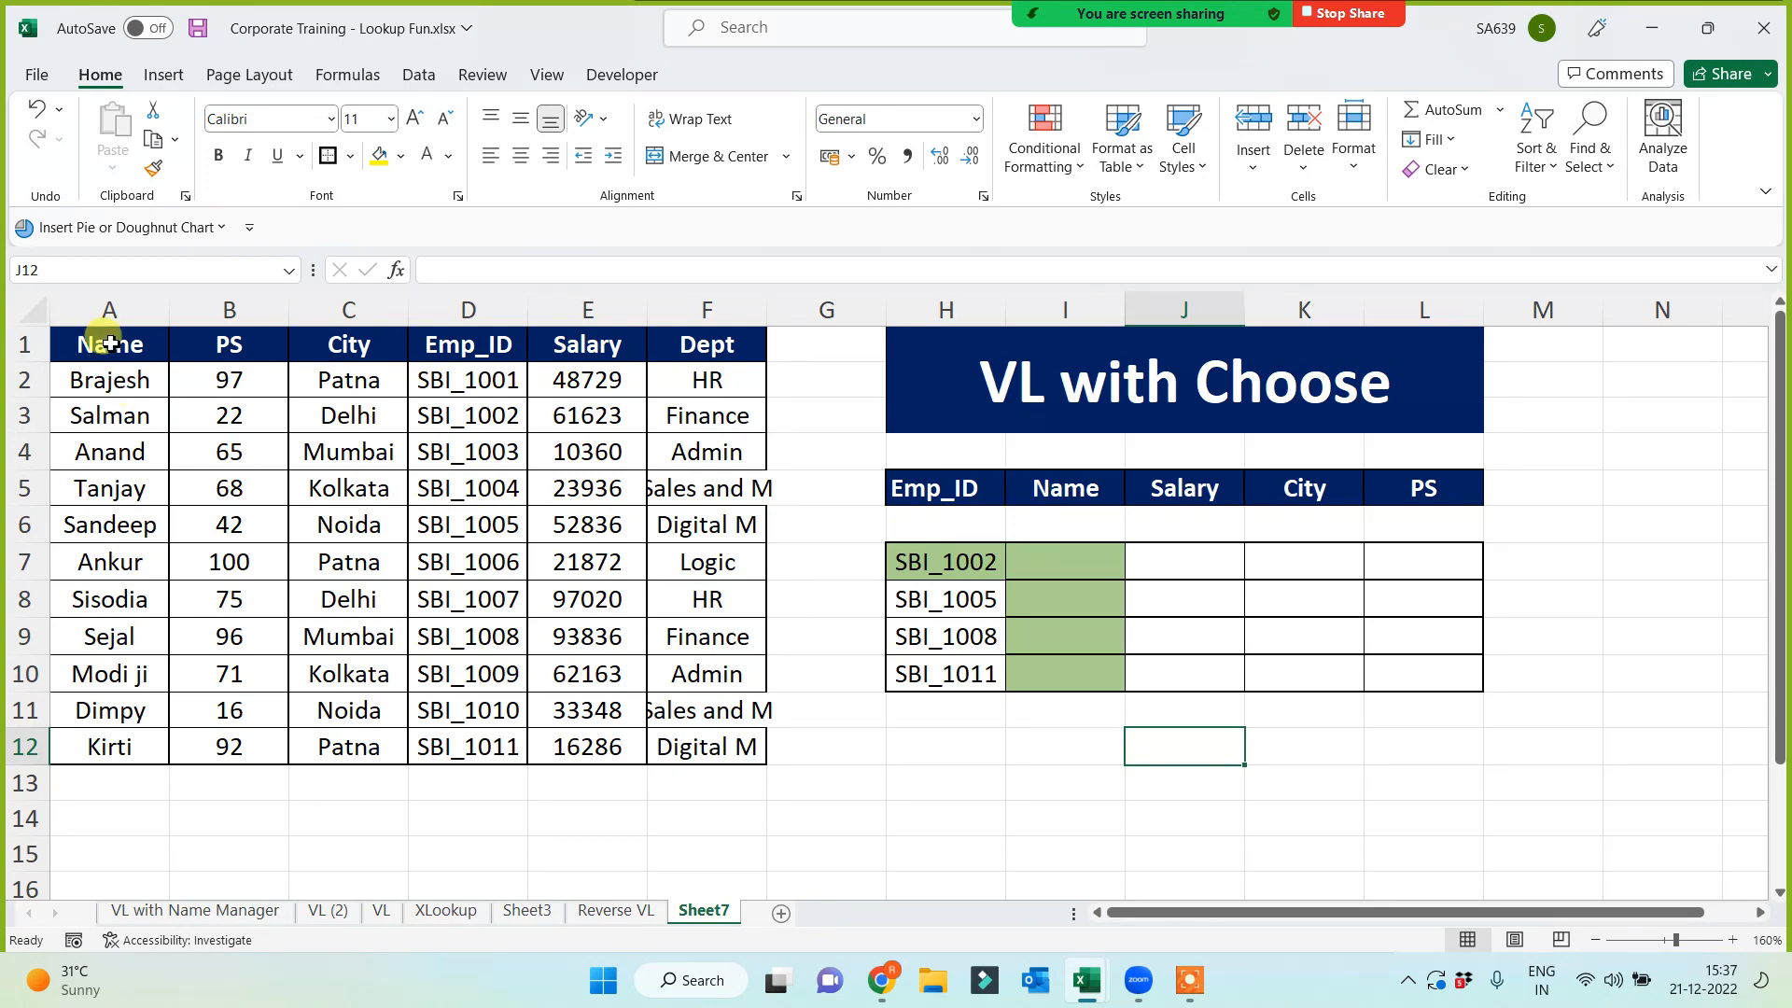
Define named ranges for the first two data columns: name for A1:A12 and PS for B1:B12
drag(110, 343, 101, 751)
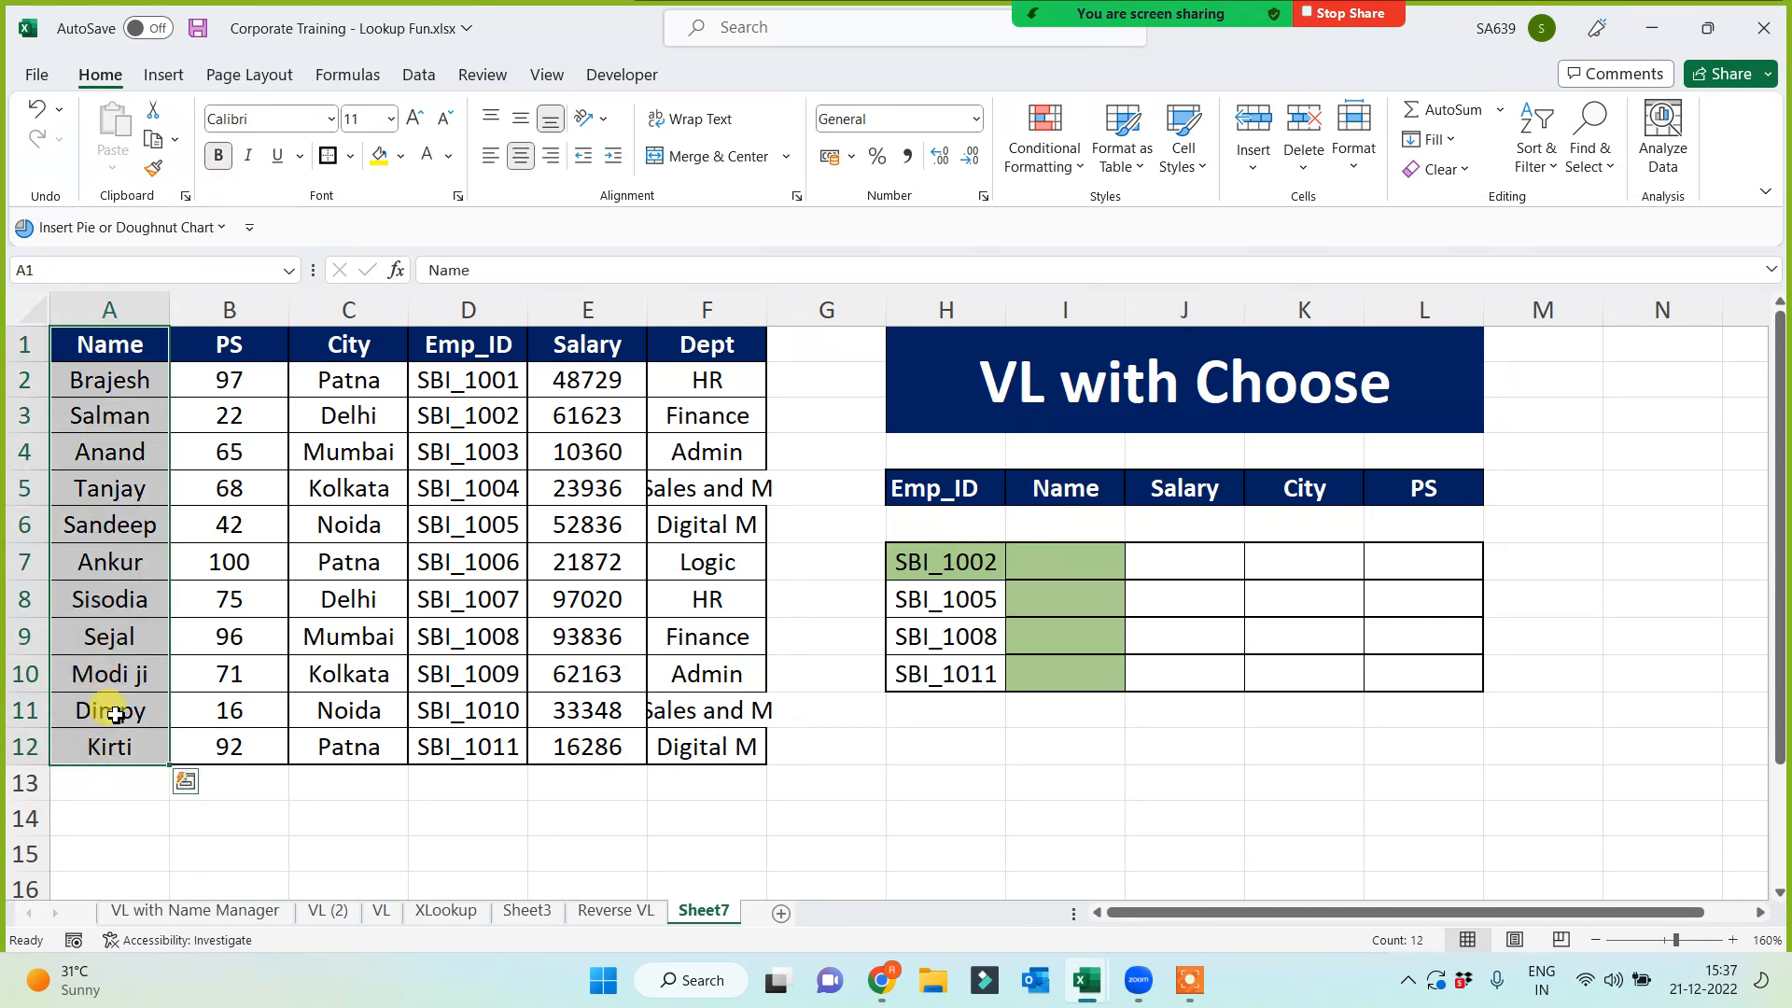
click(63, 273)
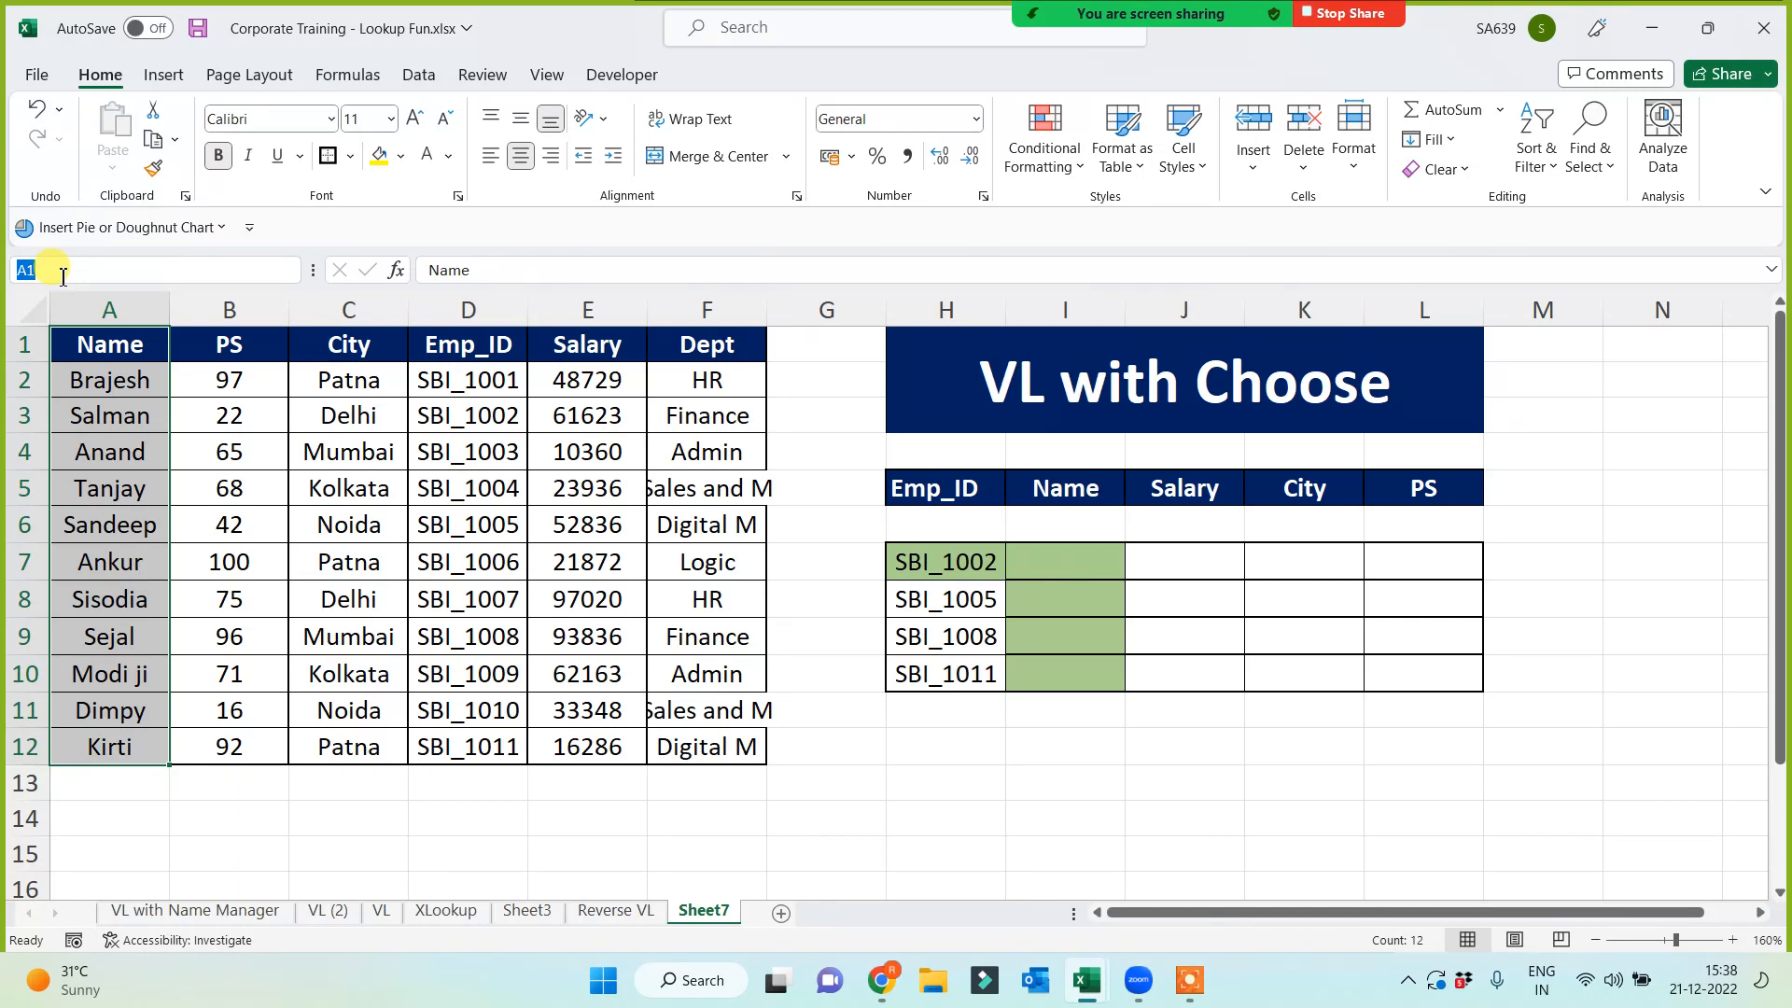
text(name)
key(Return)
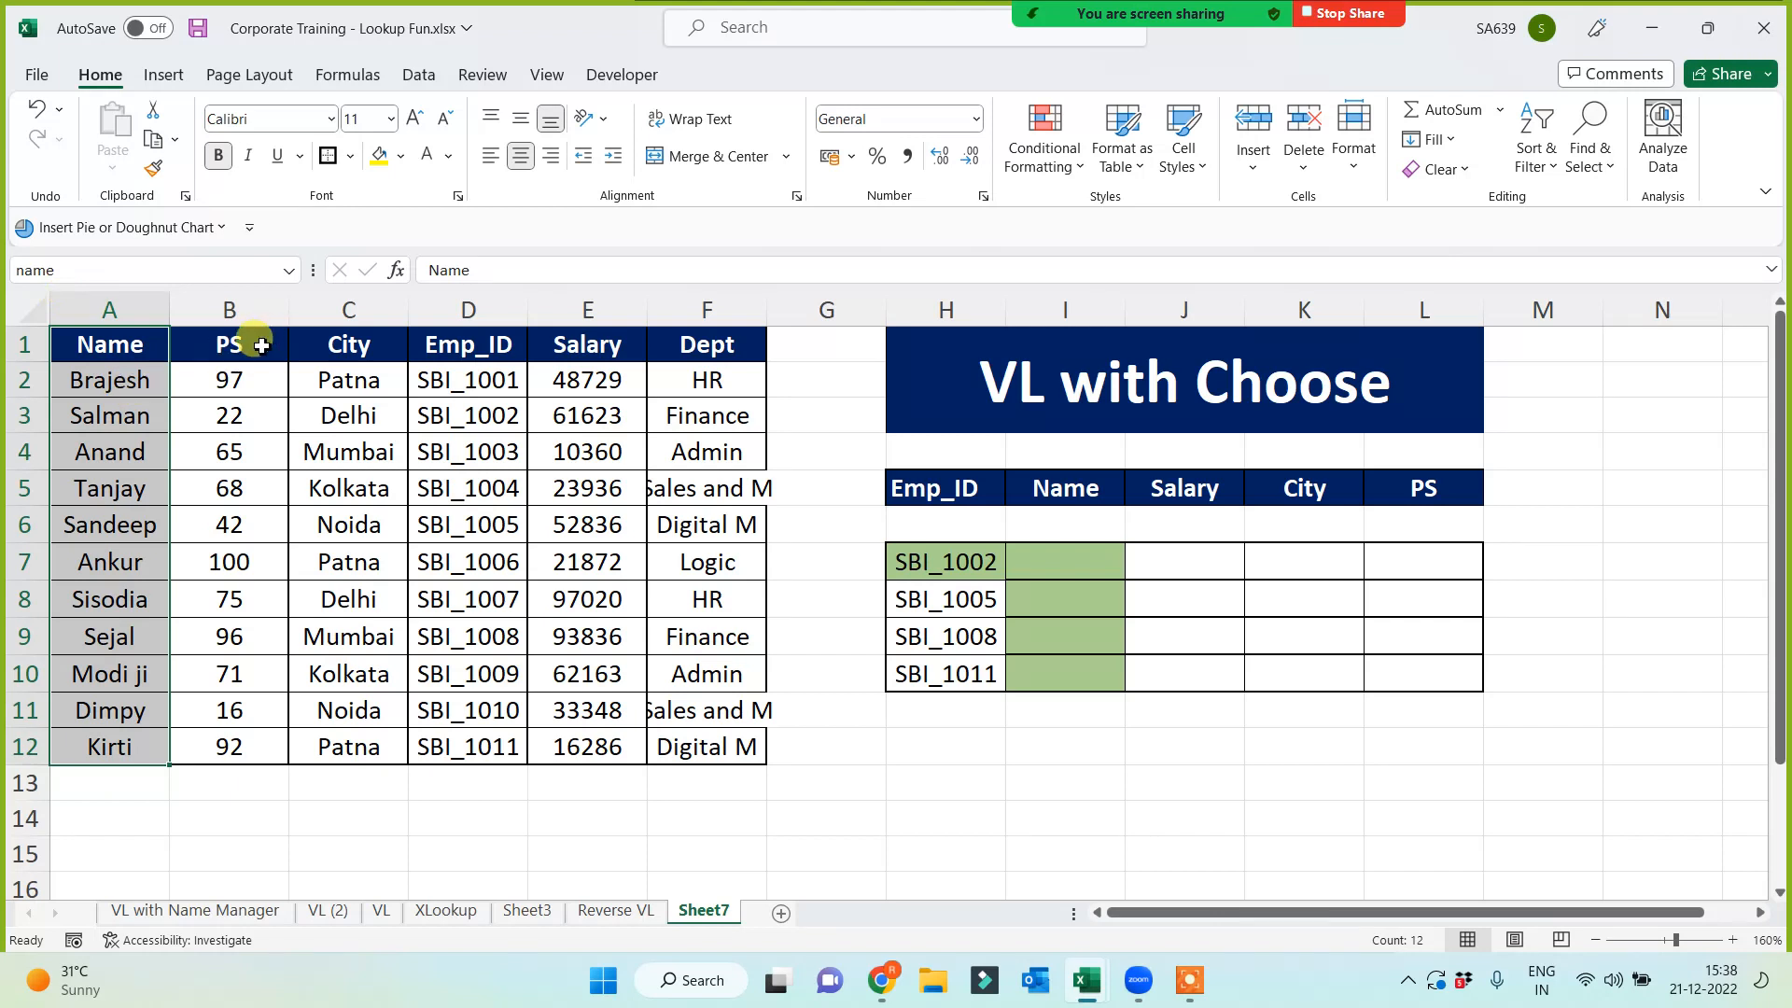
drag(245, 343, 224, 760)
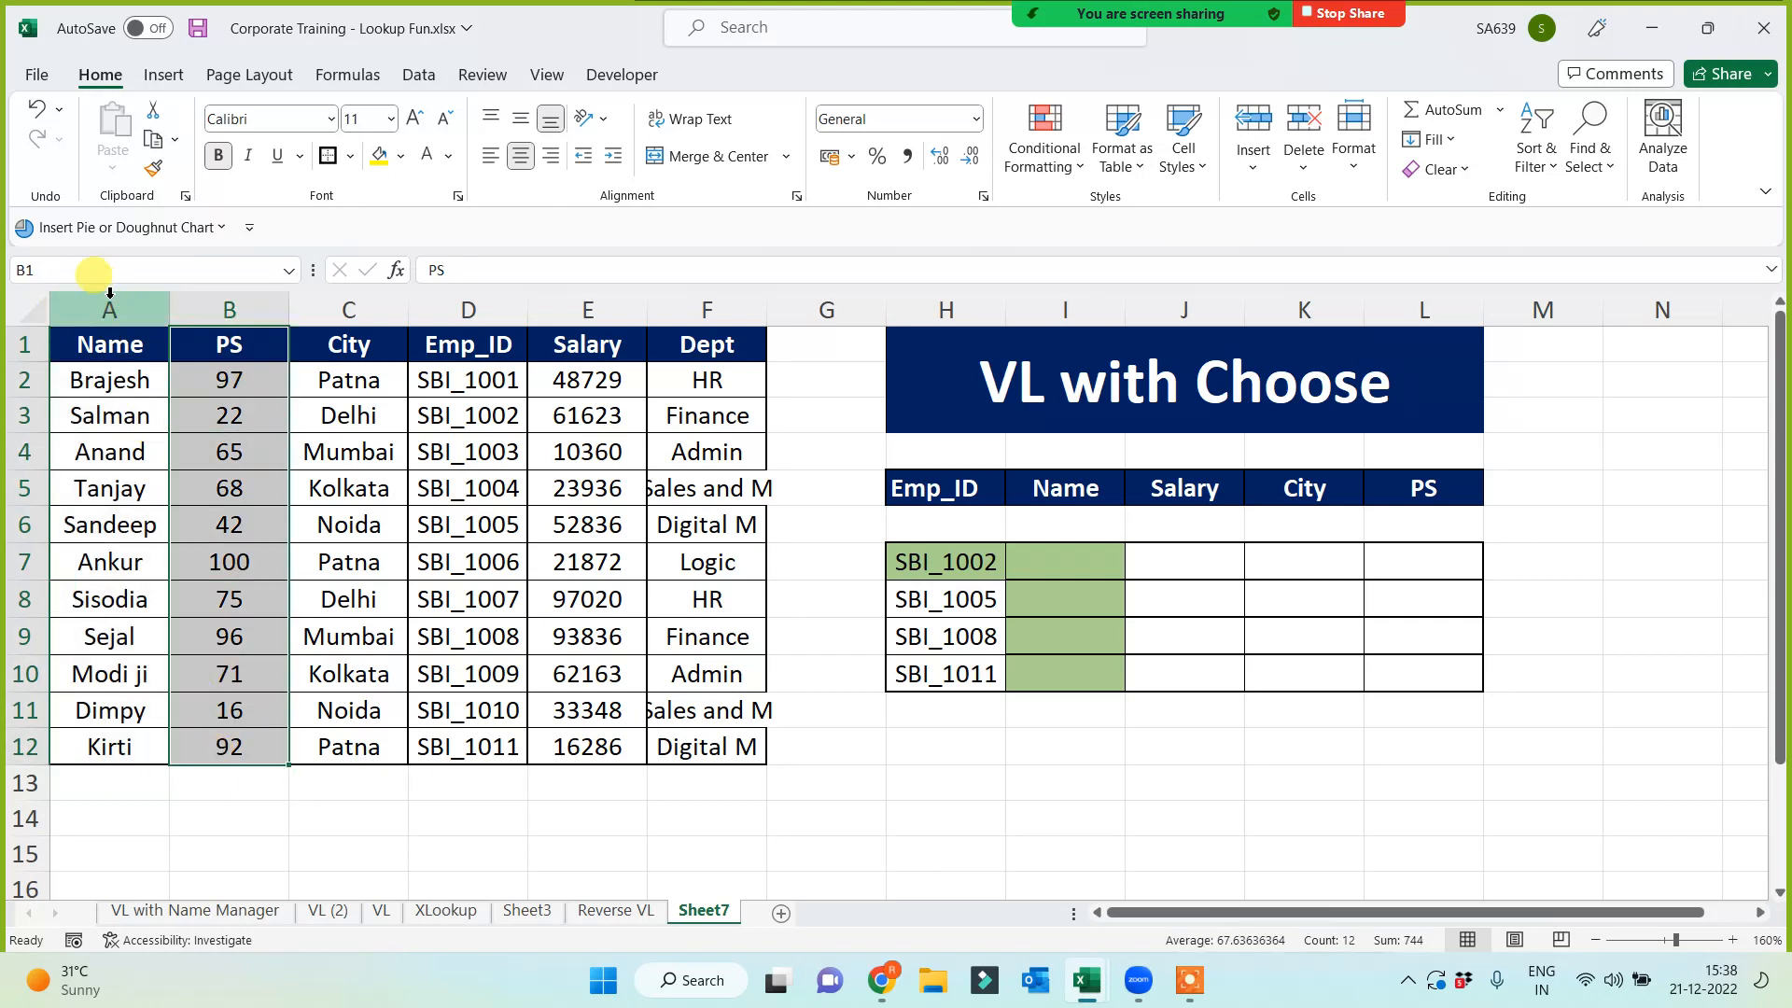
click(94, 273)
text(PS)
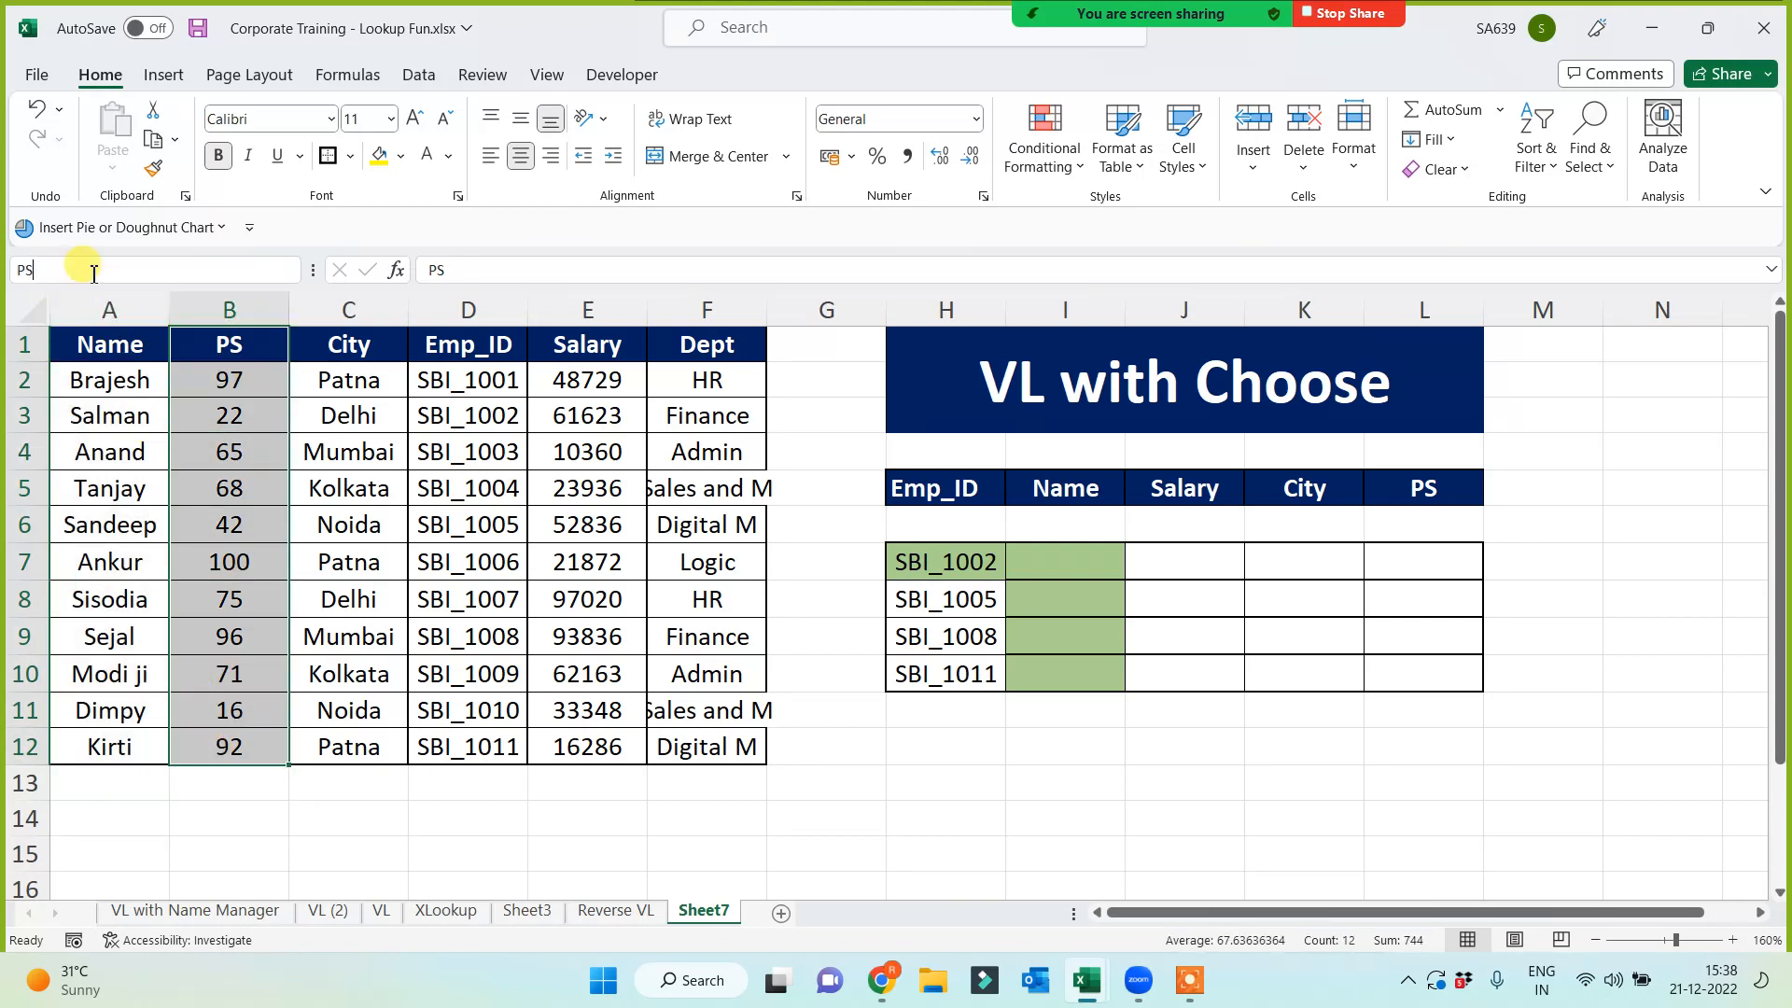
Define the named ranges City for C1:C12 and Emp_ID for D1:D12
drag(357, 342, 336, 742)
click(61, 266)
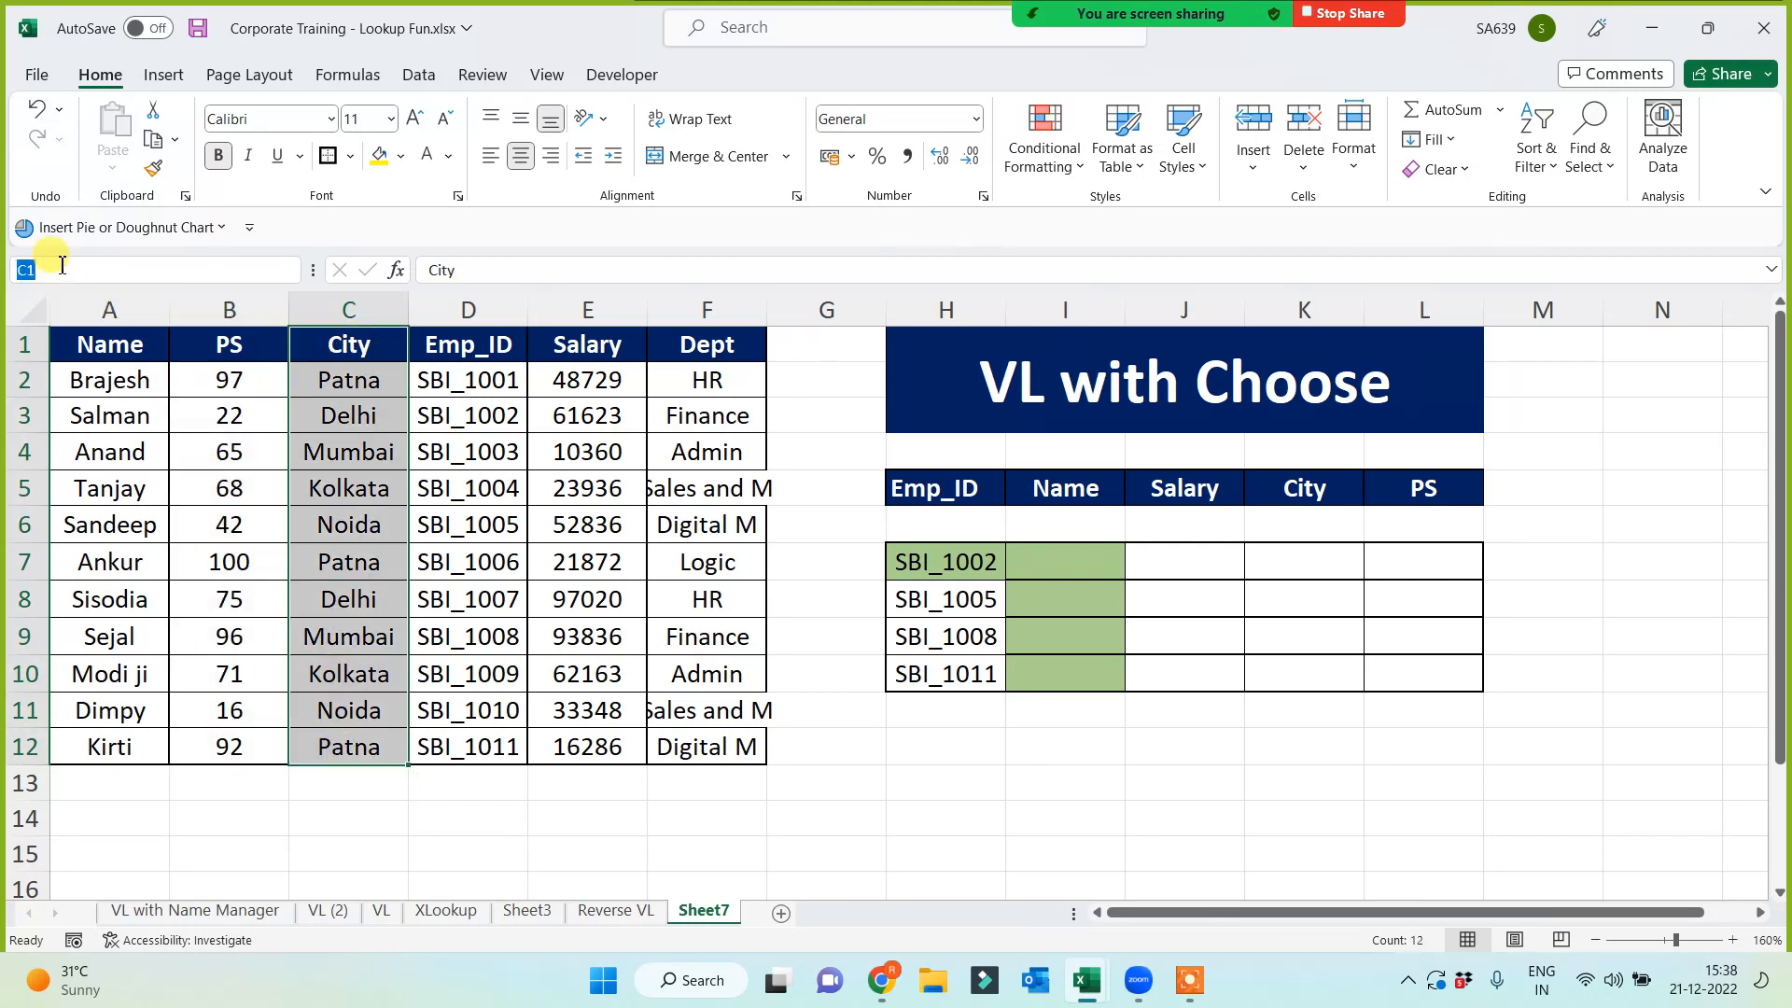
text(City)
drag(516, 342, 422, 716)
drag(466, 350, 450, 744)
click(108, 271)
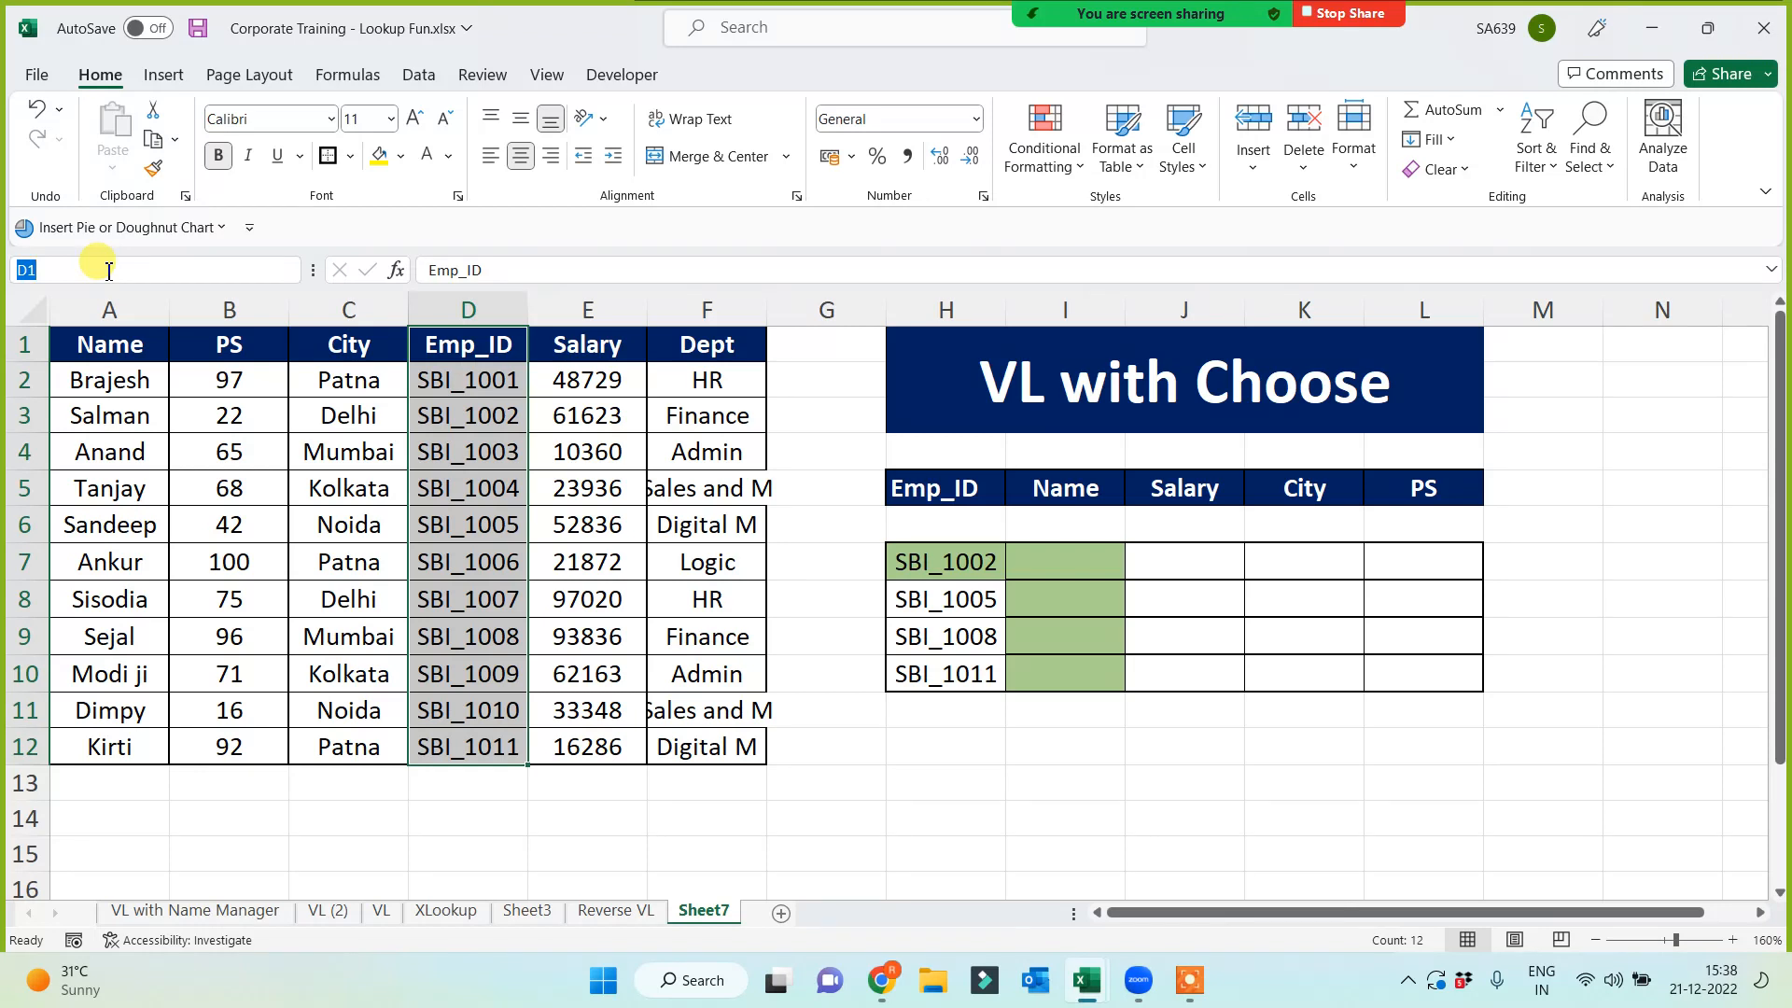
text(Emp_ID)
key(Return)
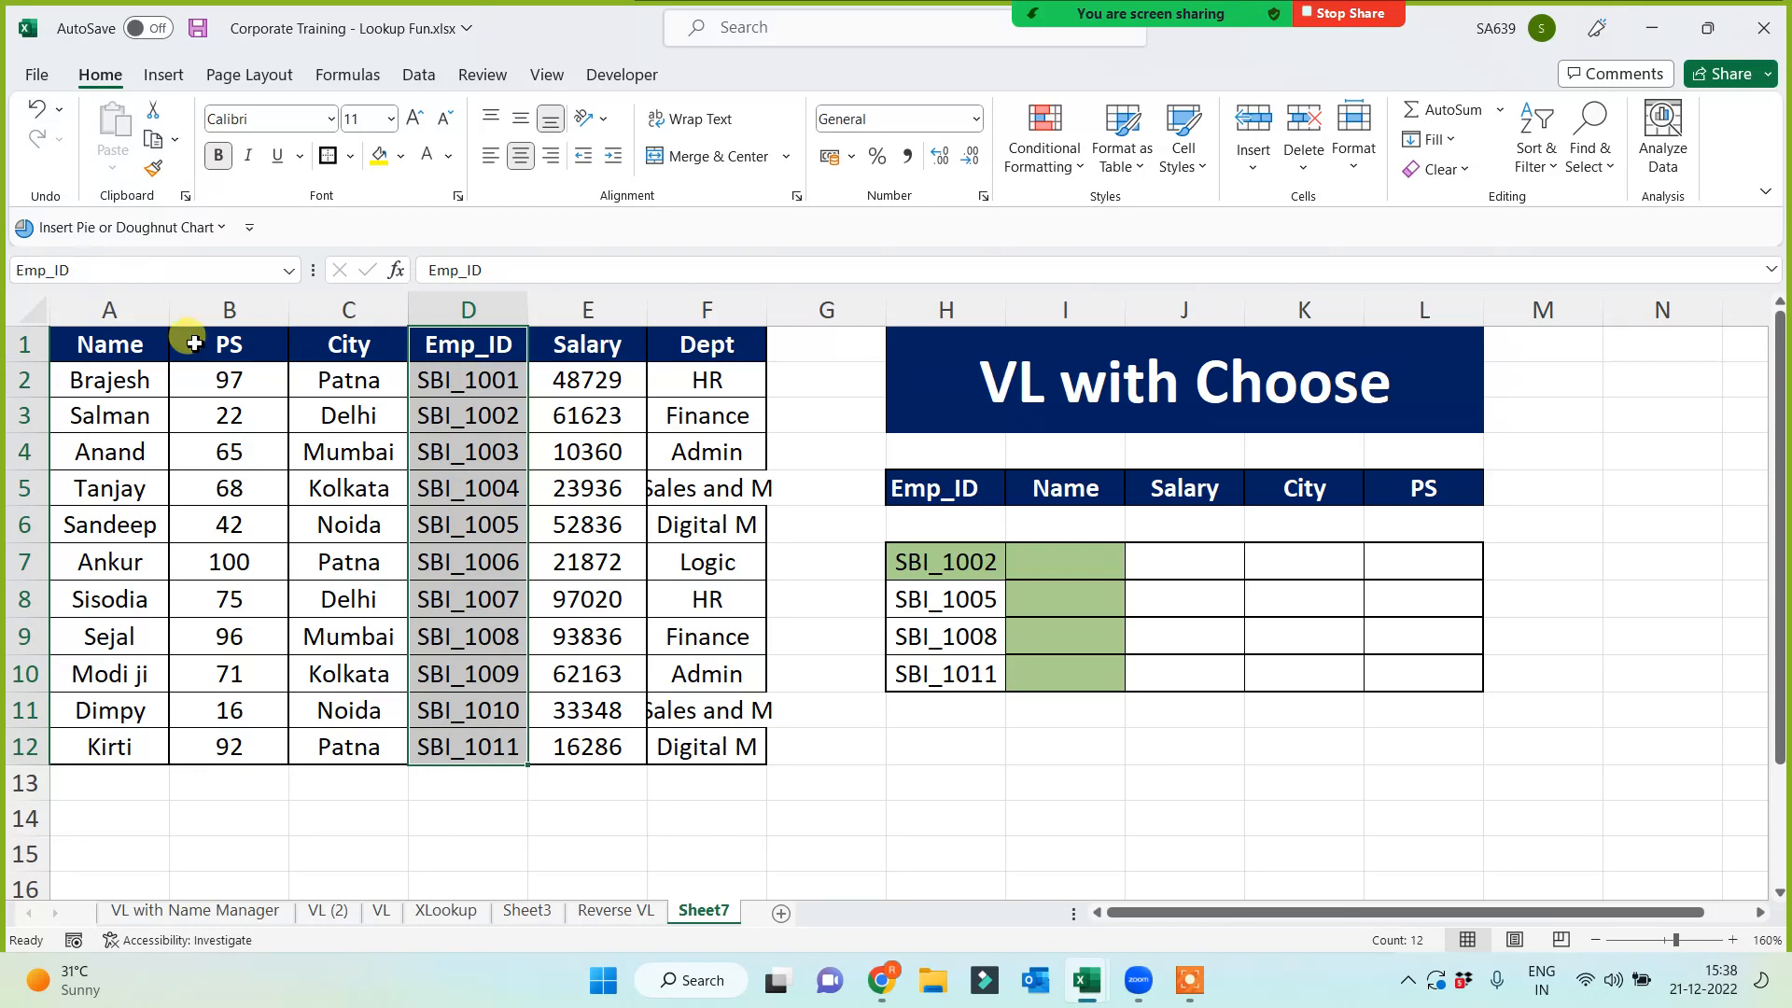
Define the named ranges Salary for E1:E12 and Dept for F1:F12
drag(590, 351, 564, 752)
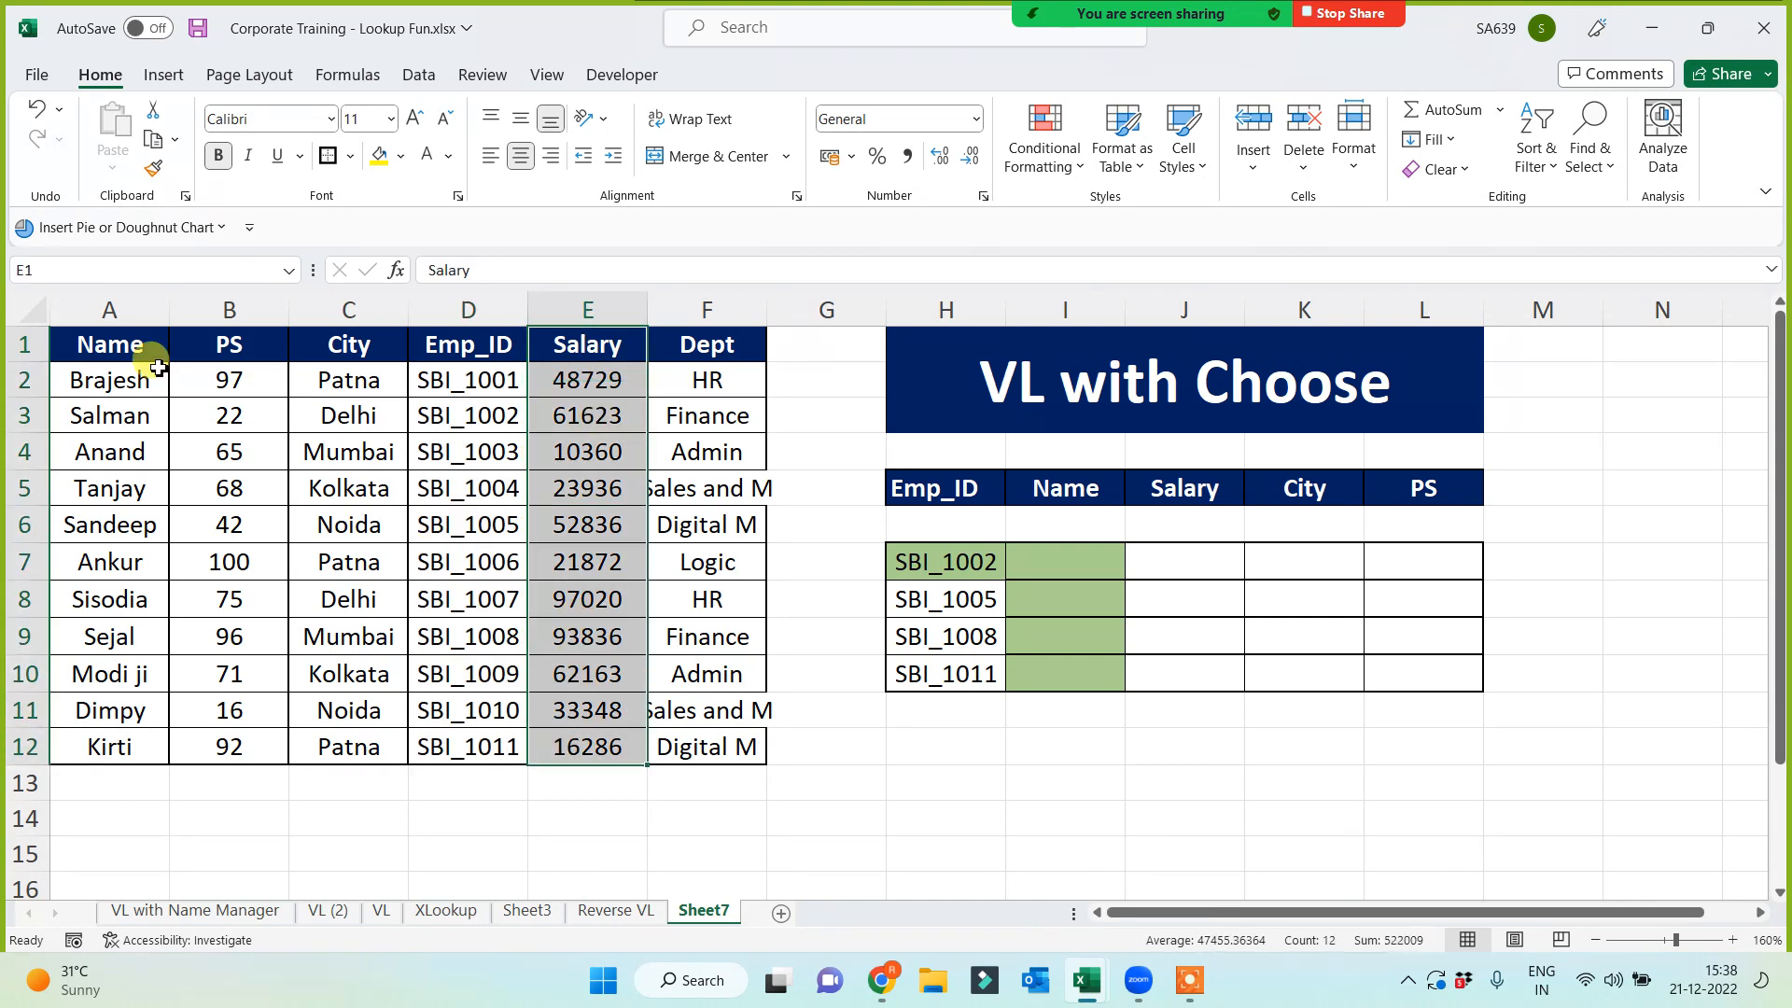
click(82, 276)
text(Salary)
key(Return)
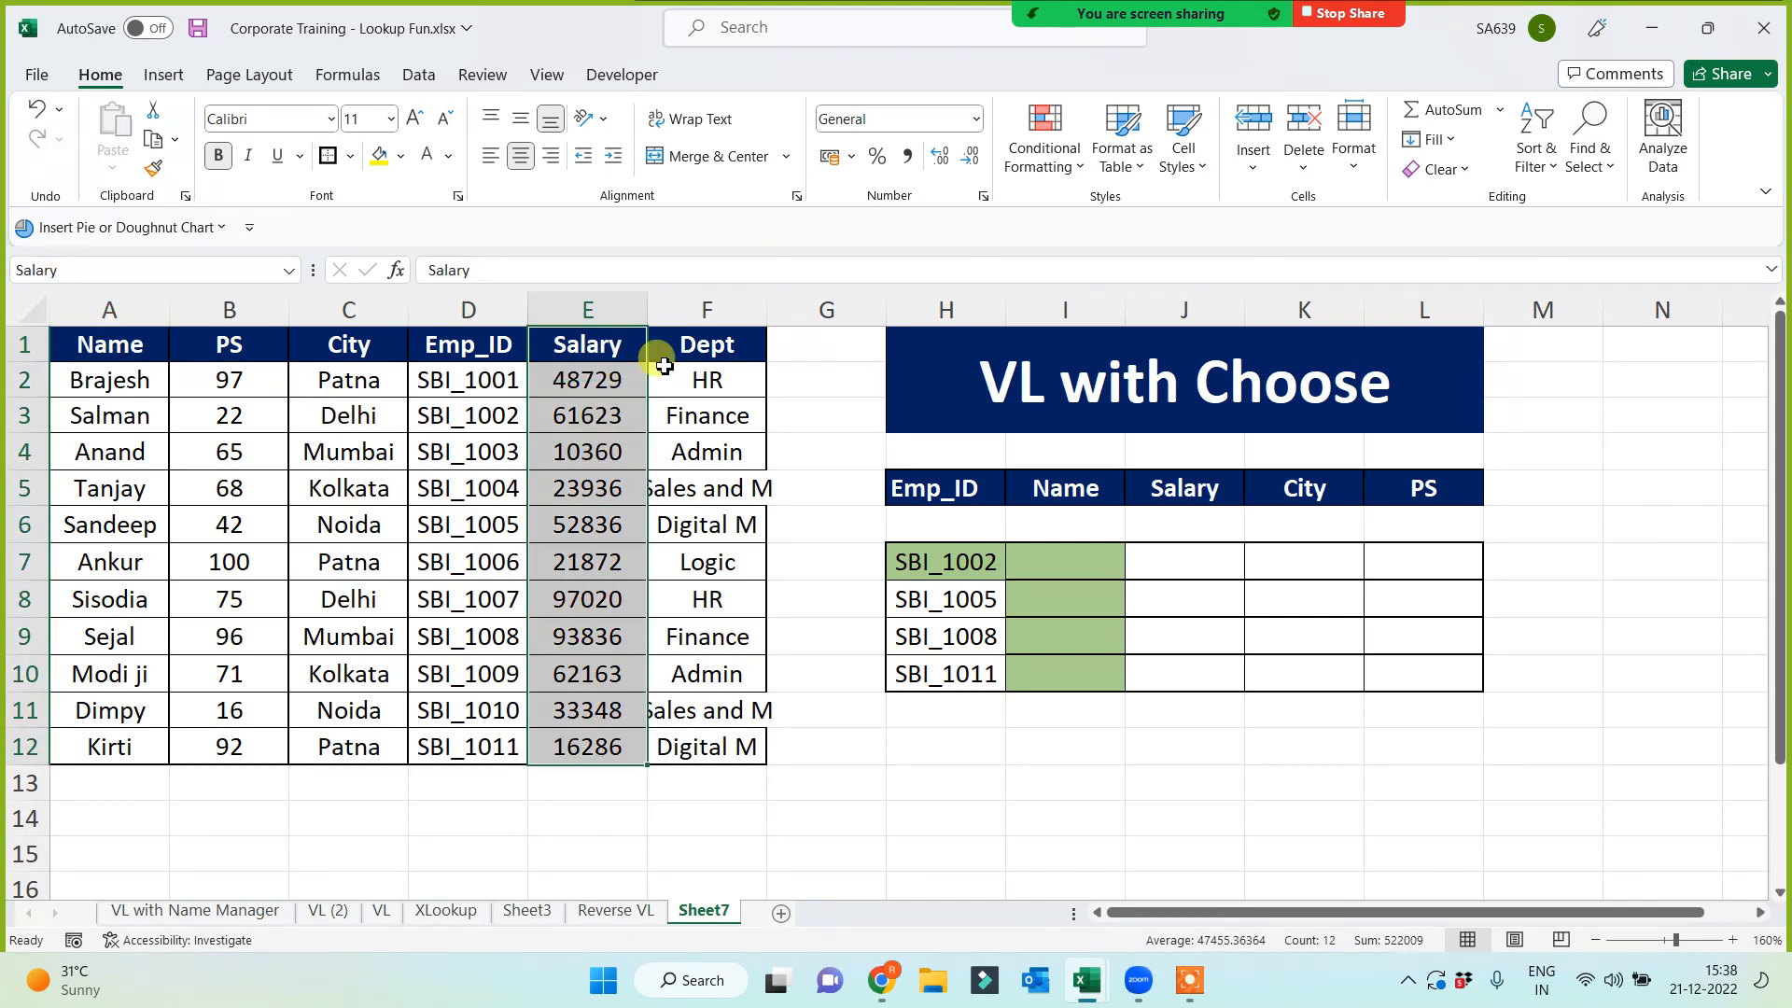
click(679, 349)
drag(701, 410, 708, 752)
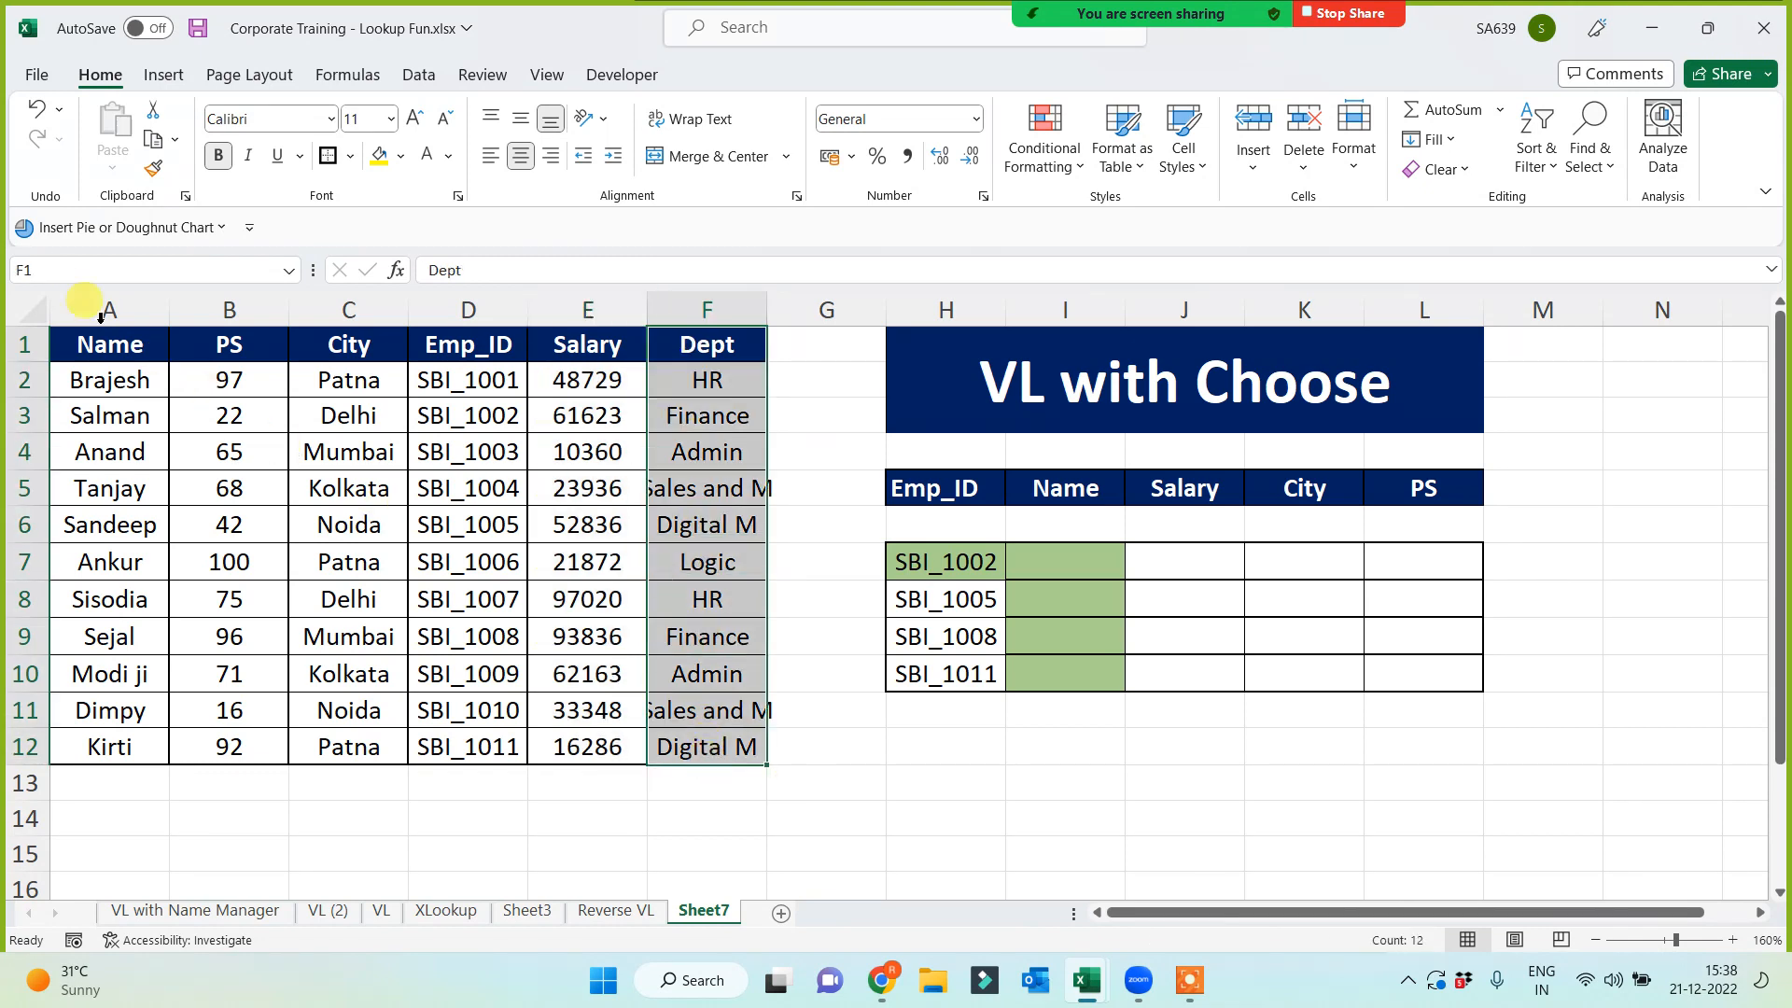
click(54, 268)
text(Dept)
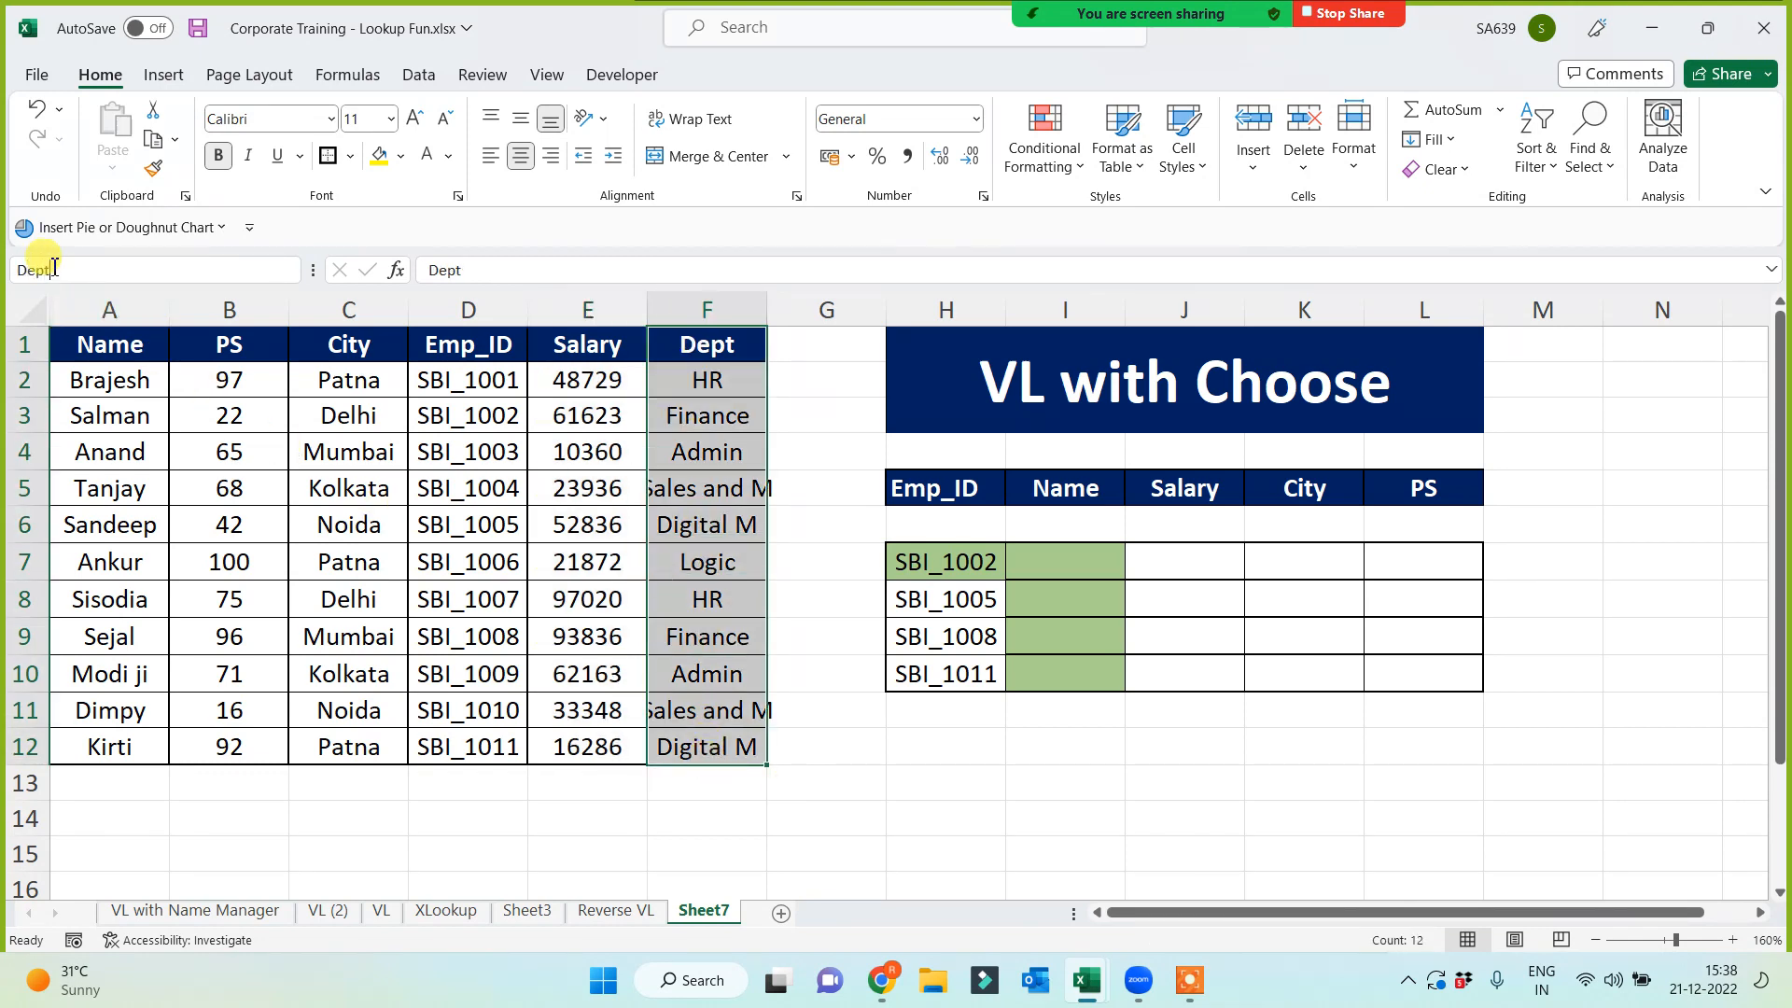
key(Return)
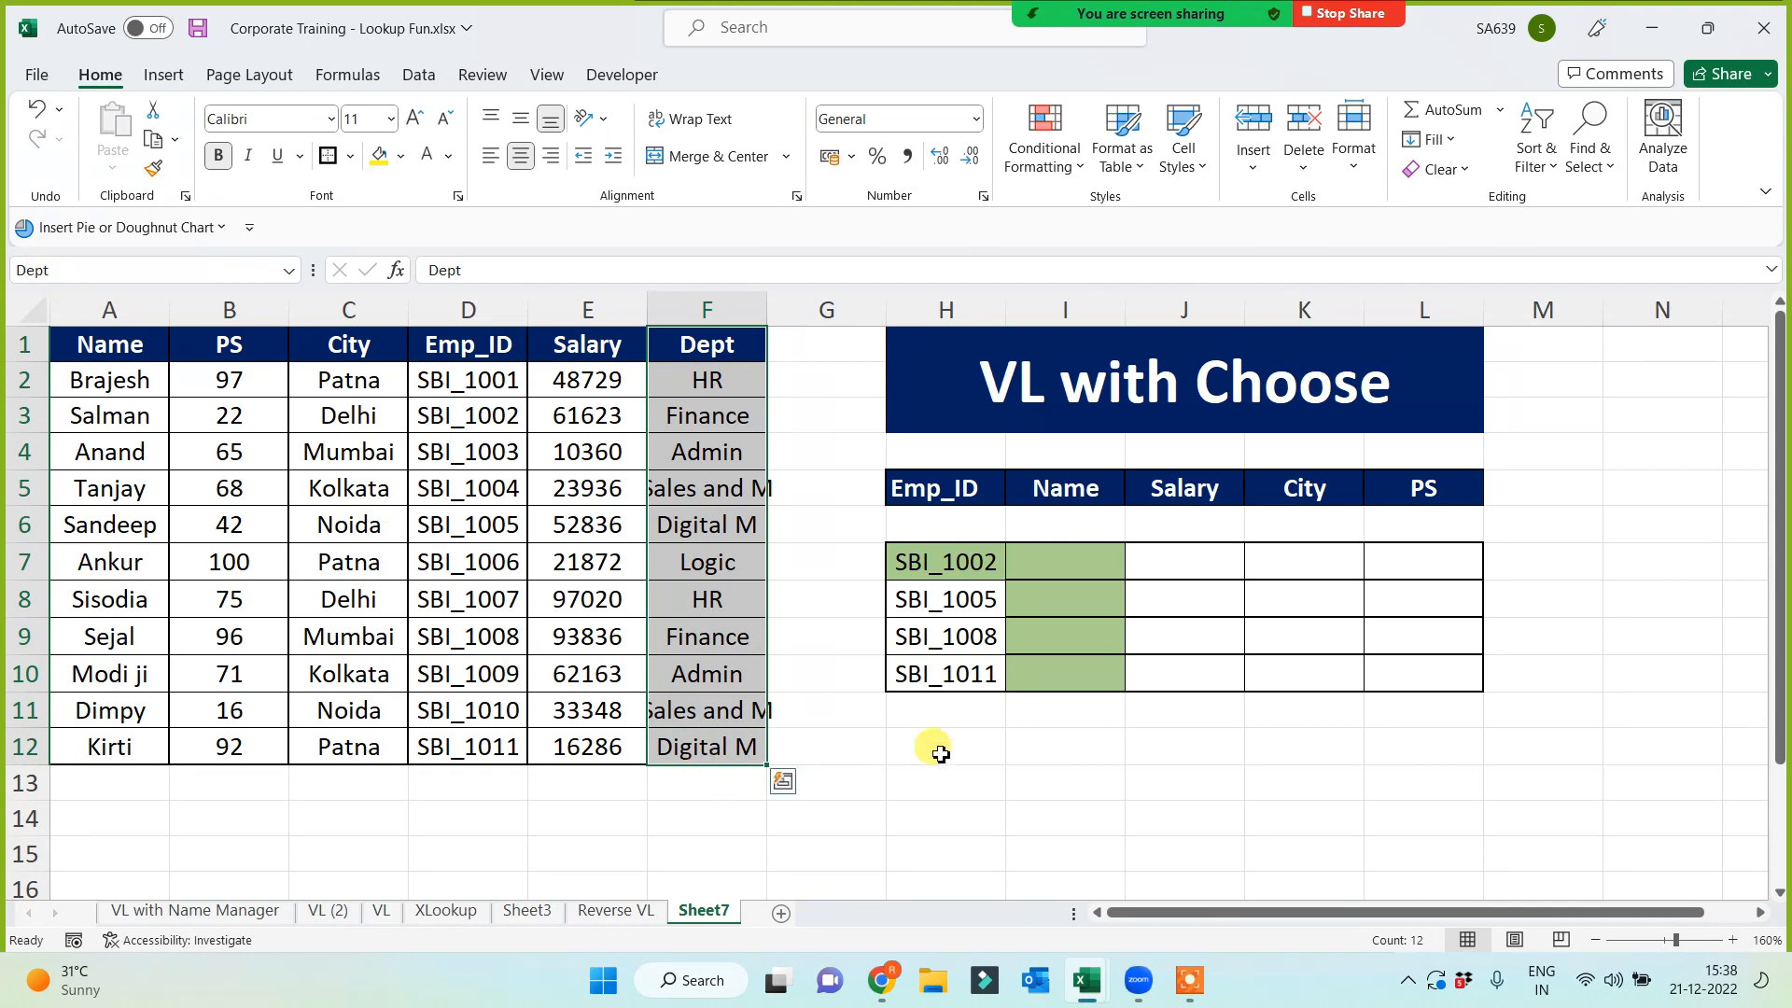
click(952, 746)
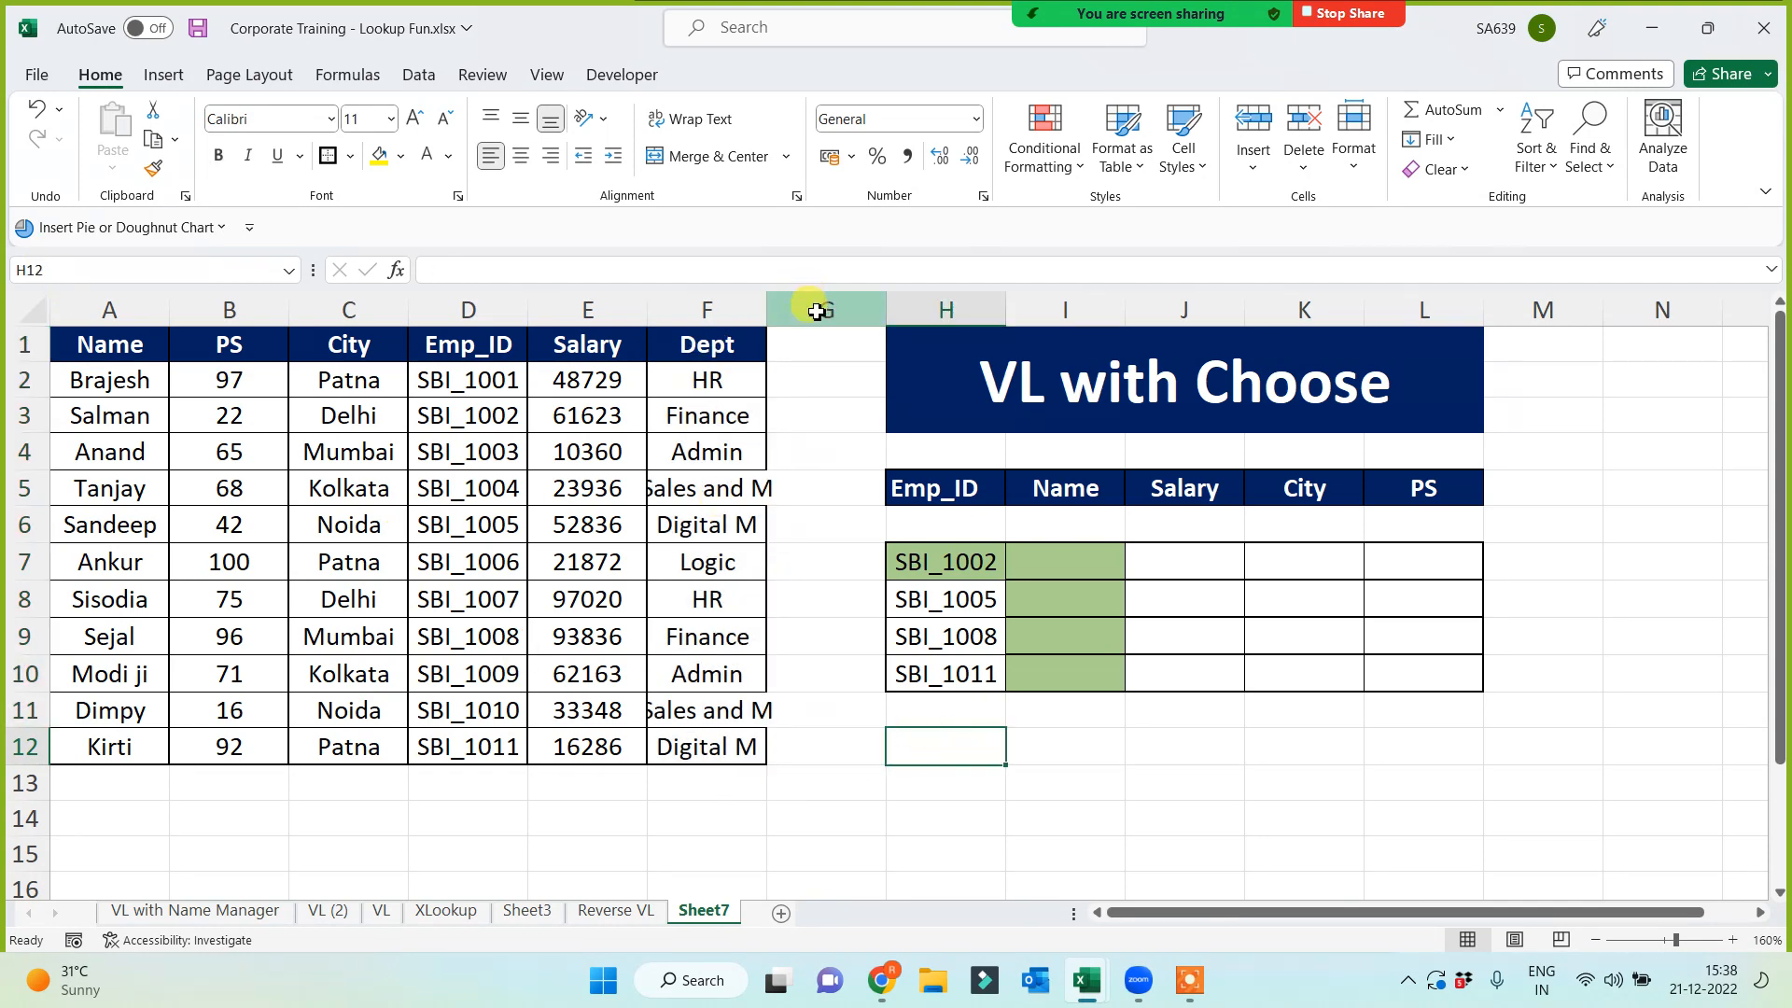
drag(826, 309, 75, 309)
click(1181, 779)
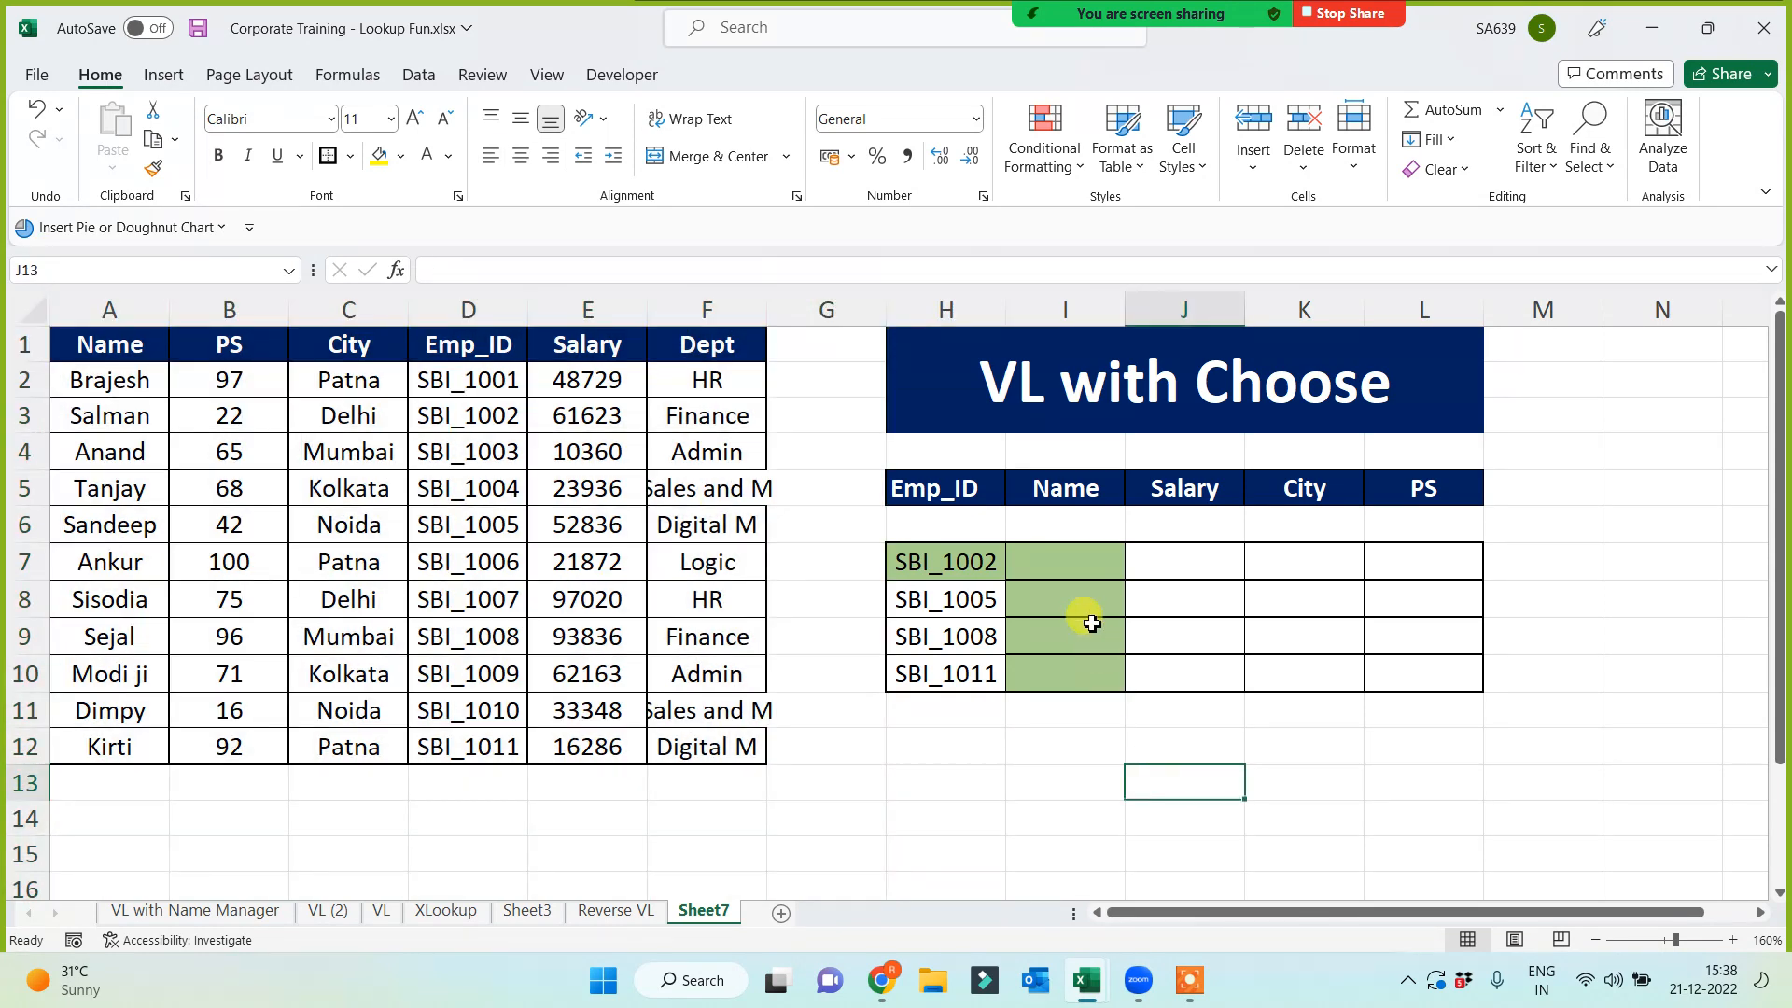
Begin a VLOOKUP formula in I7 with lookup value H7 and a CHOOSE table array using index {1,2}
click(1073, 560)
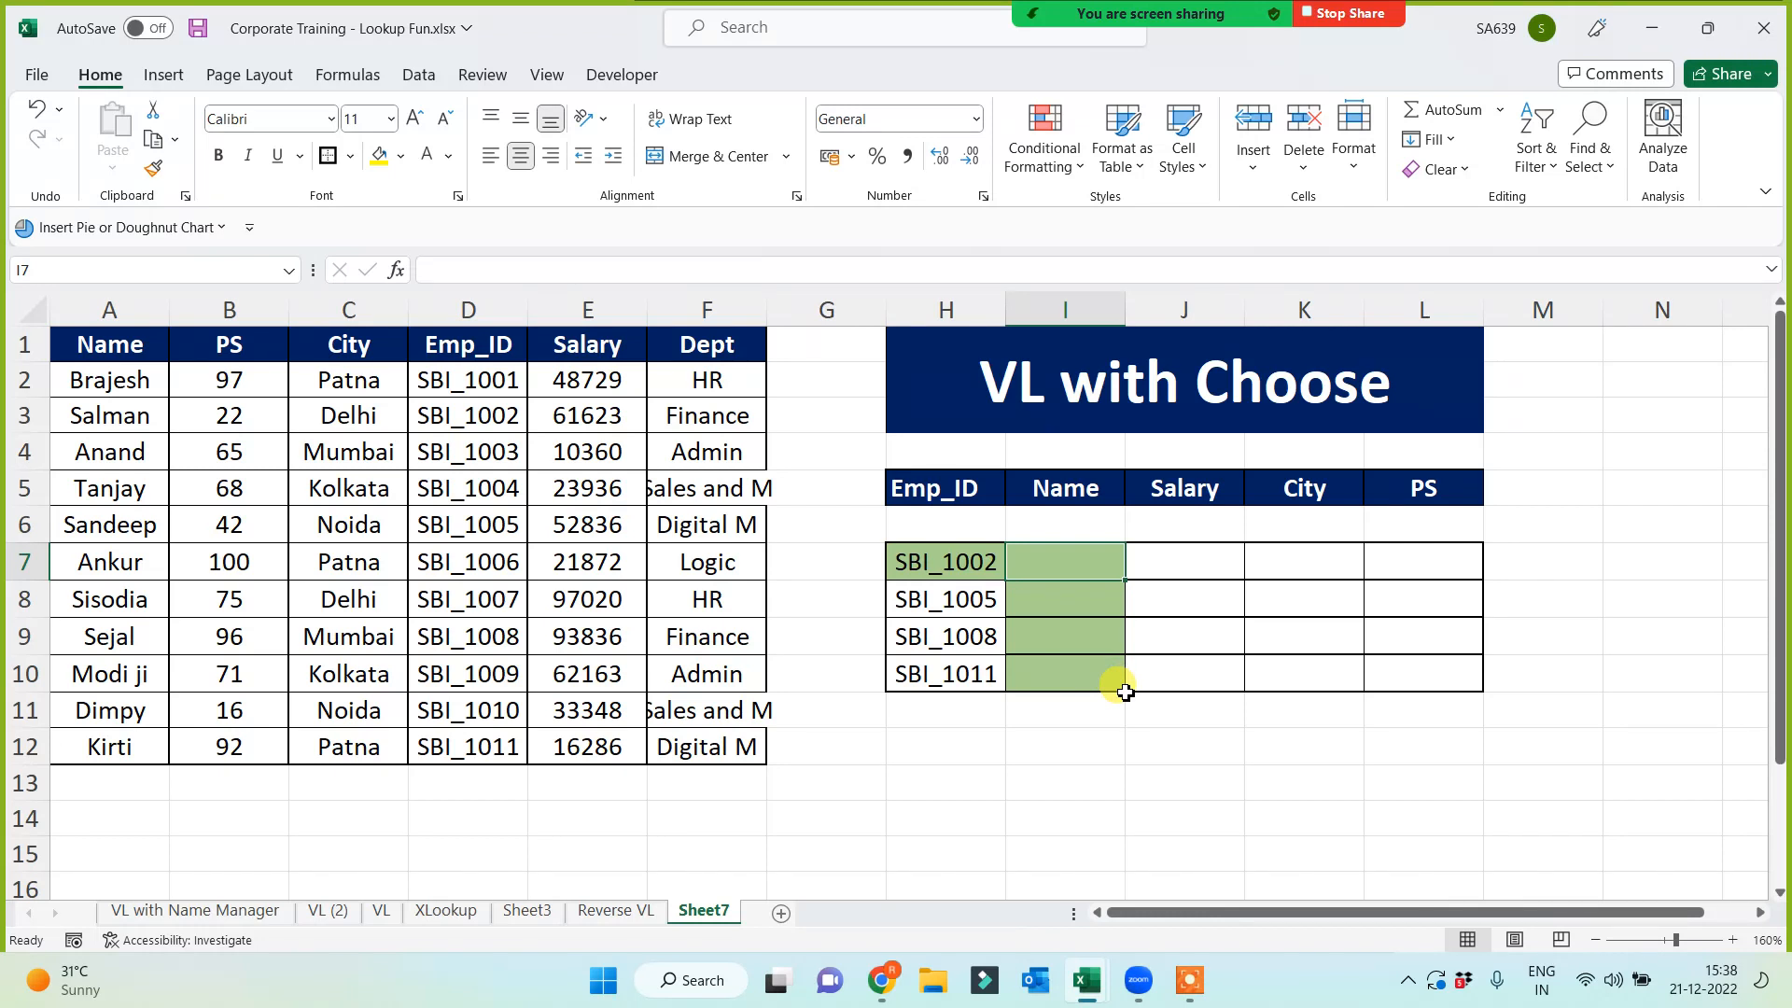
text(=vl)
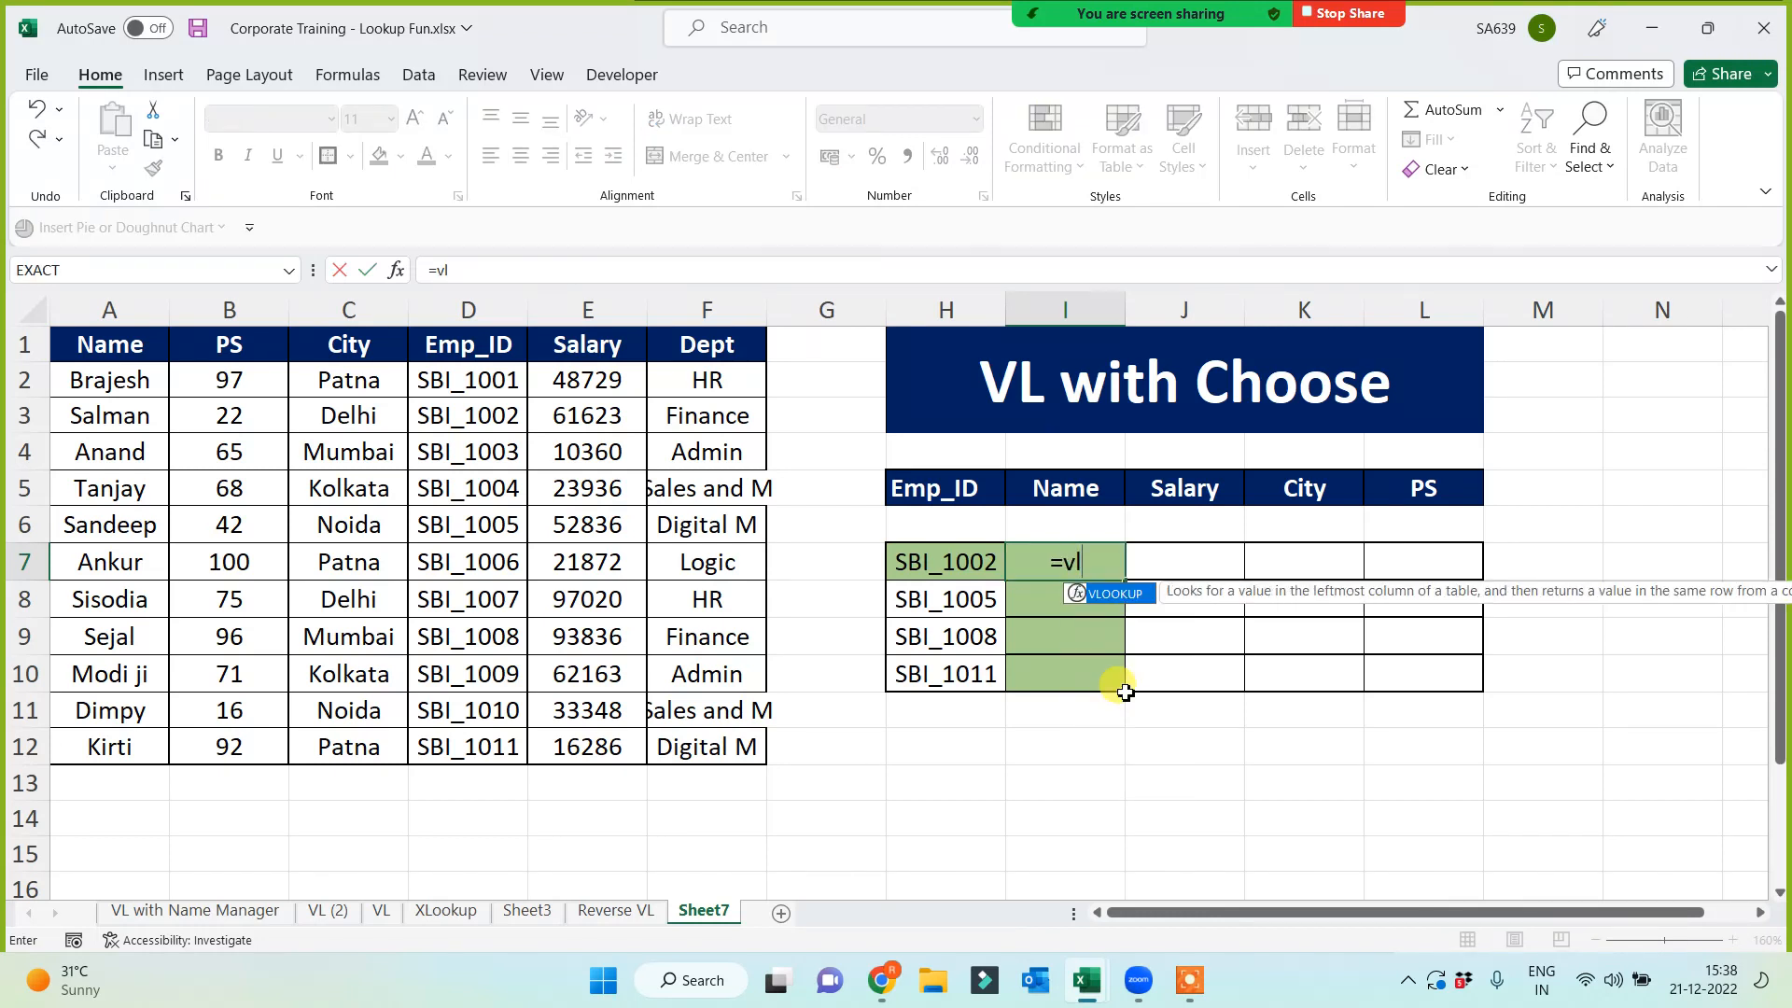
key(Tab)
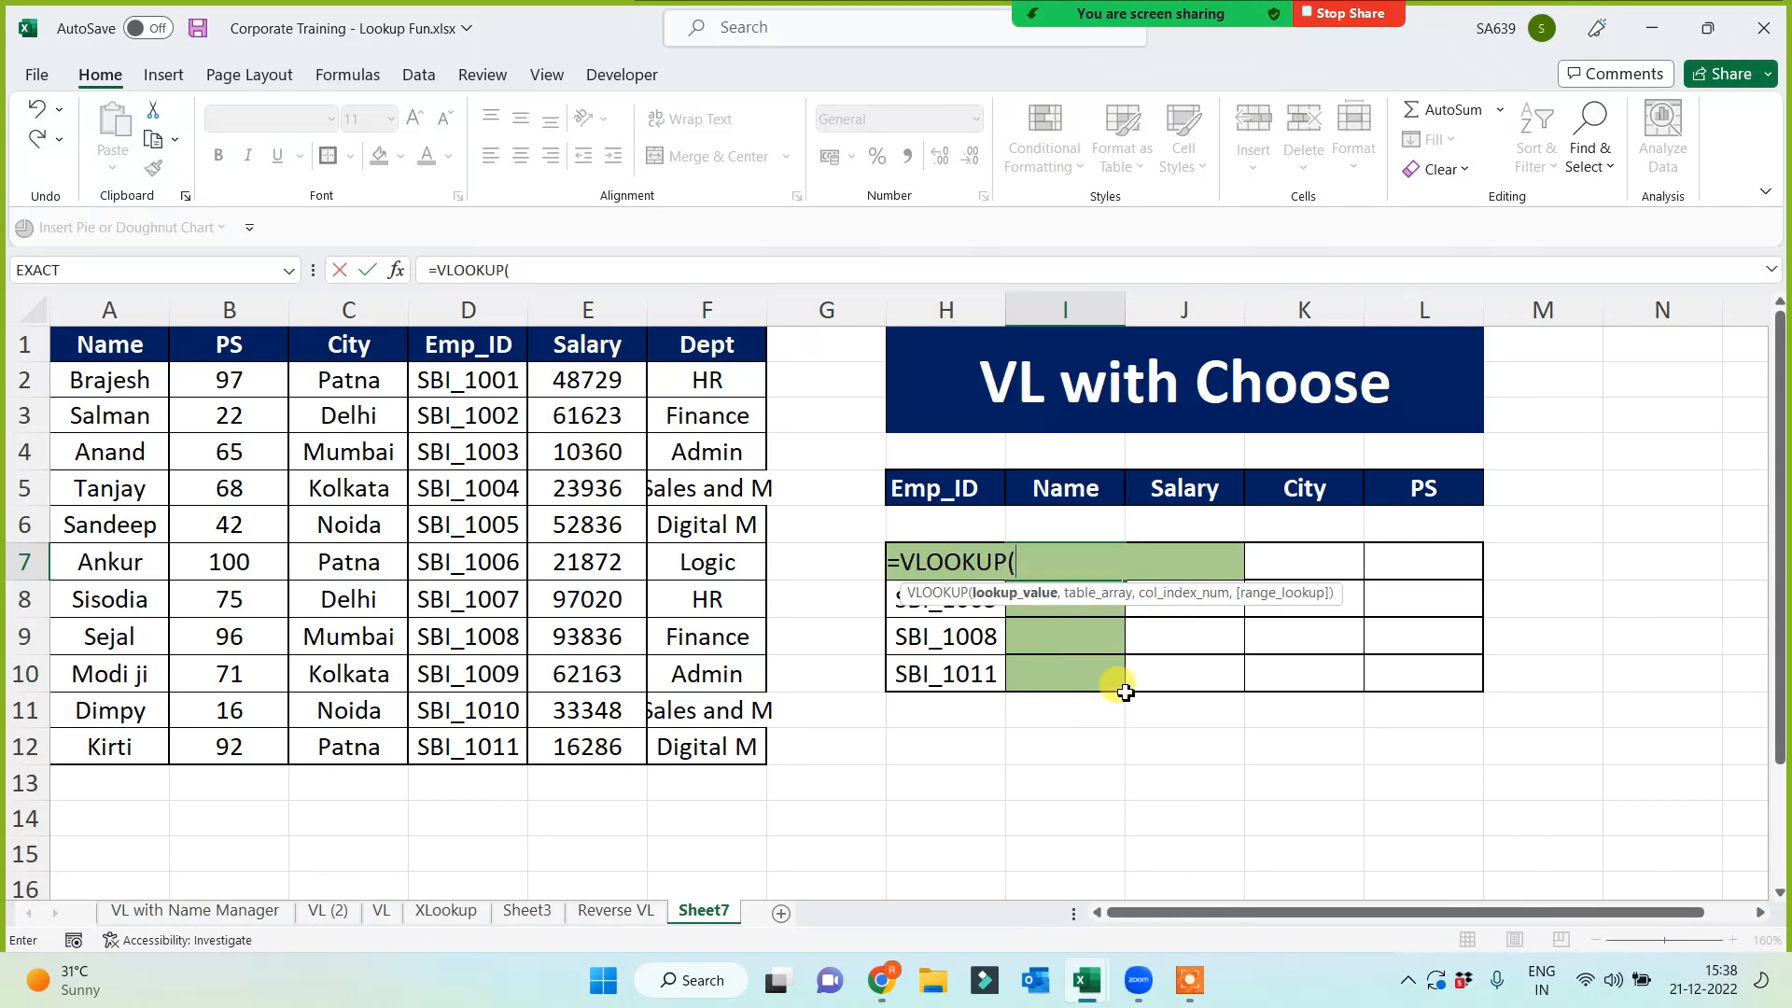
key(Left)
text(,)
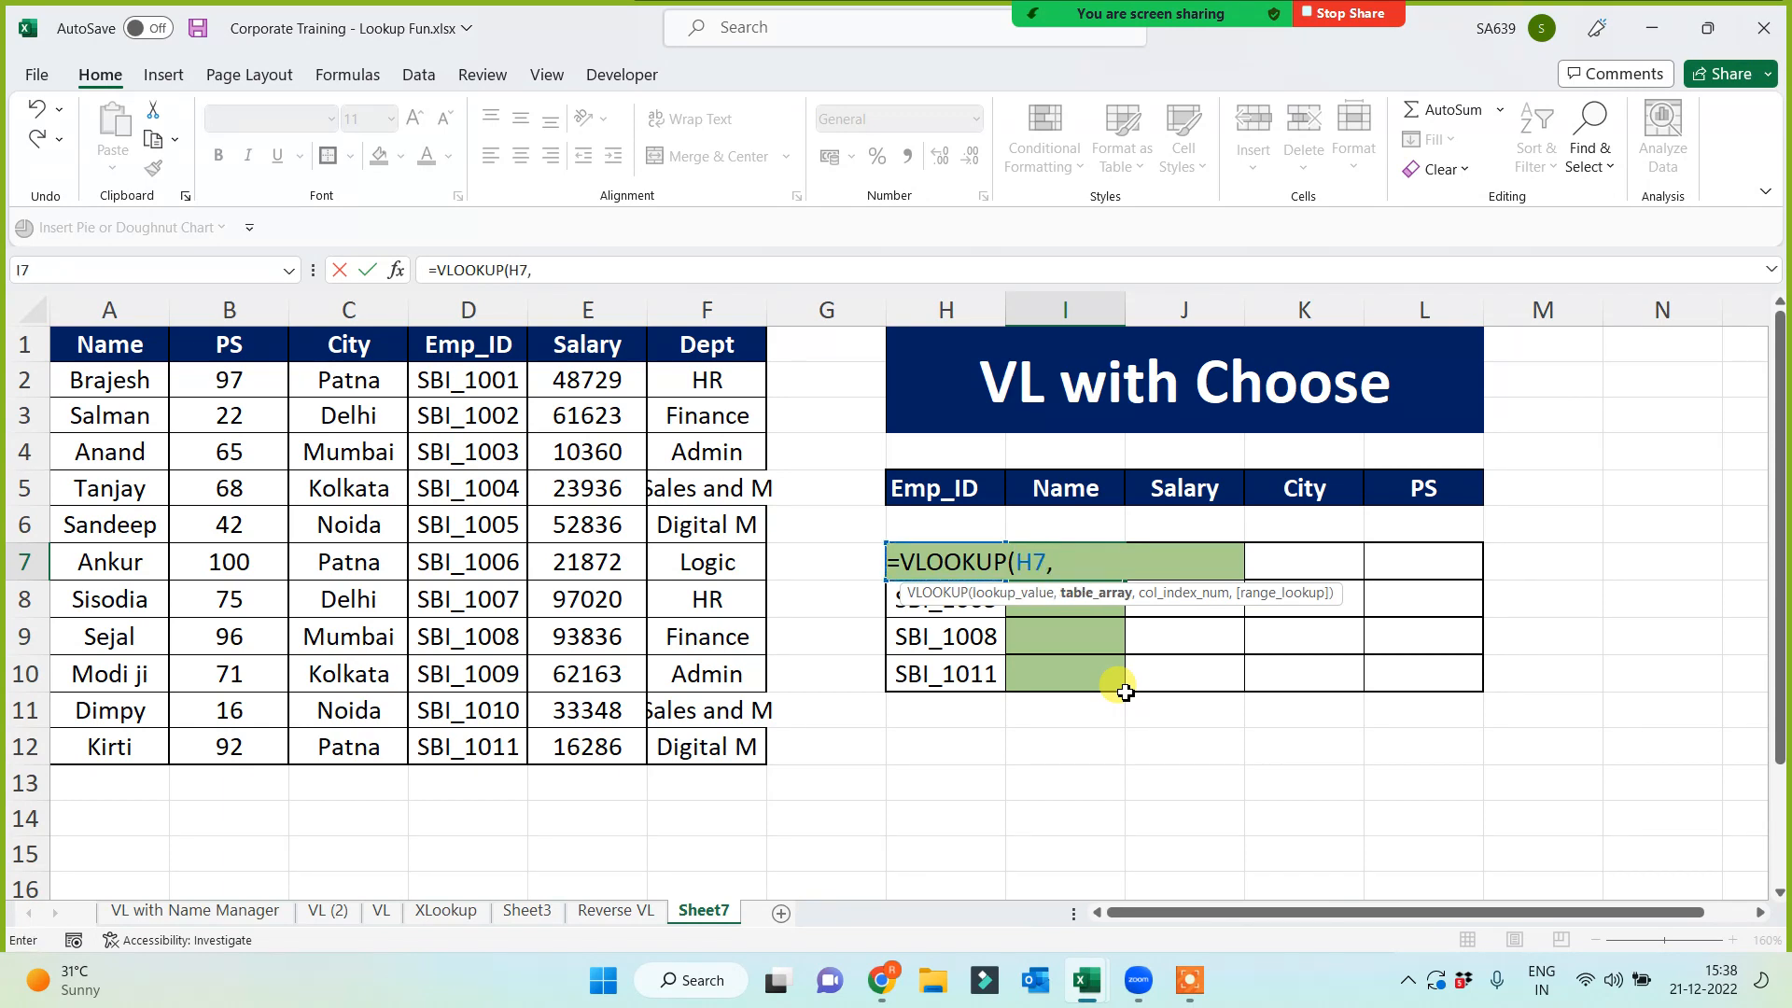
text(choo)
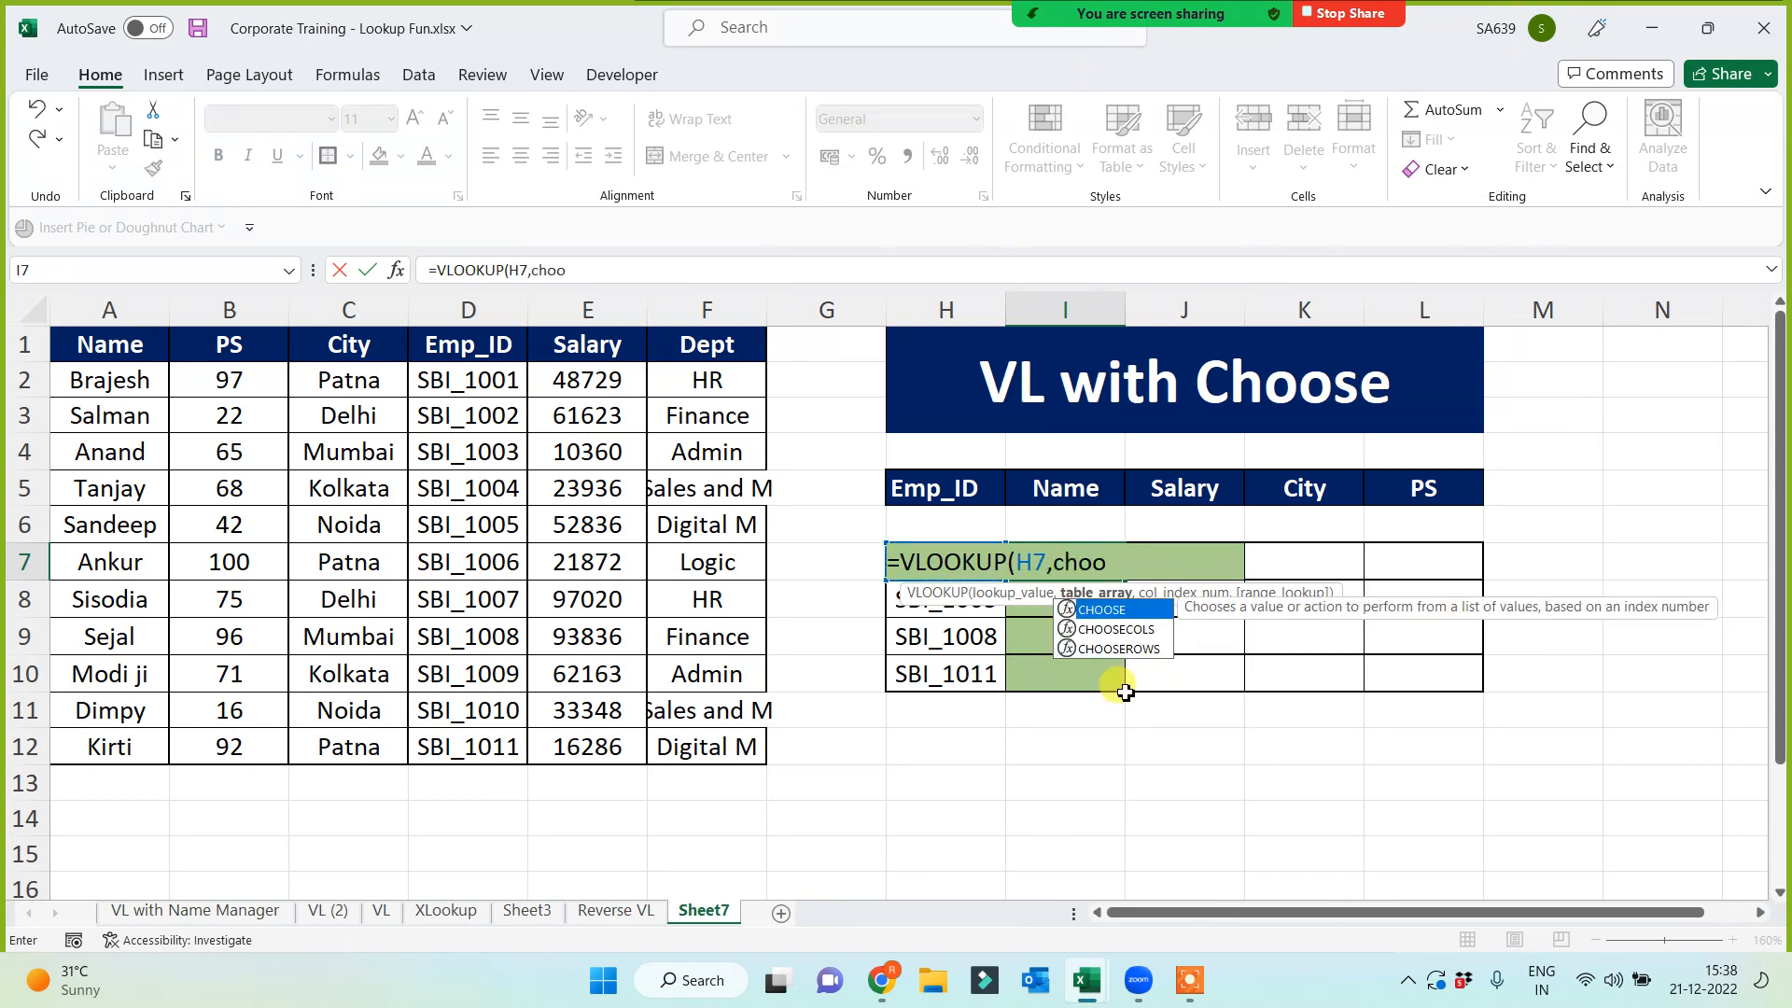
text(se({1,)
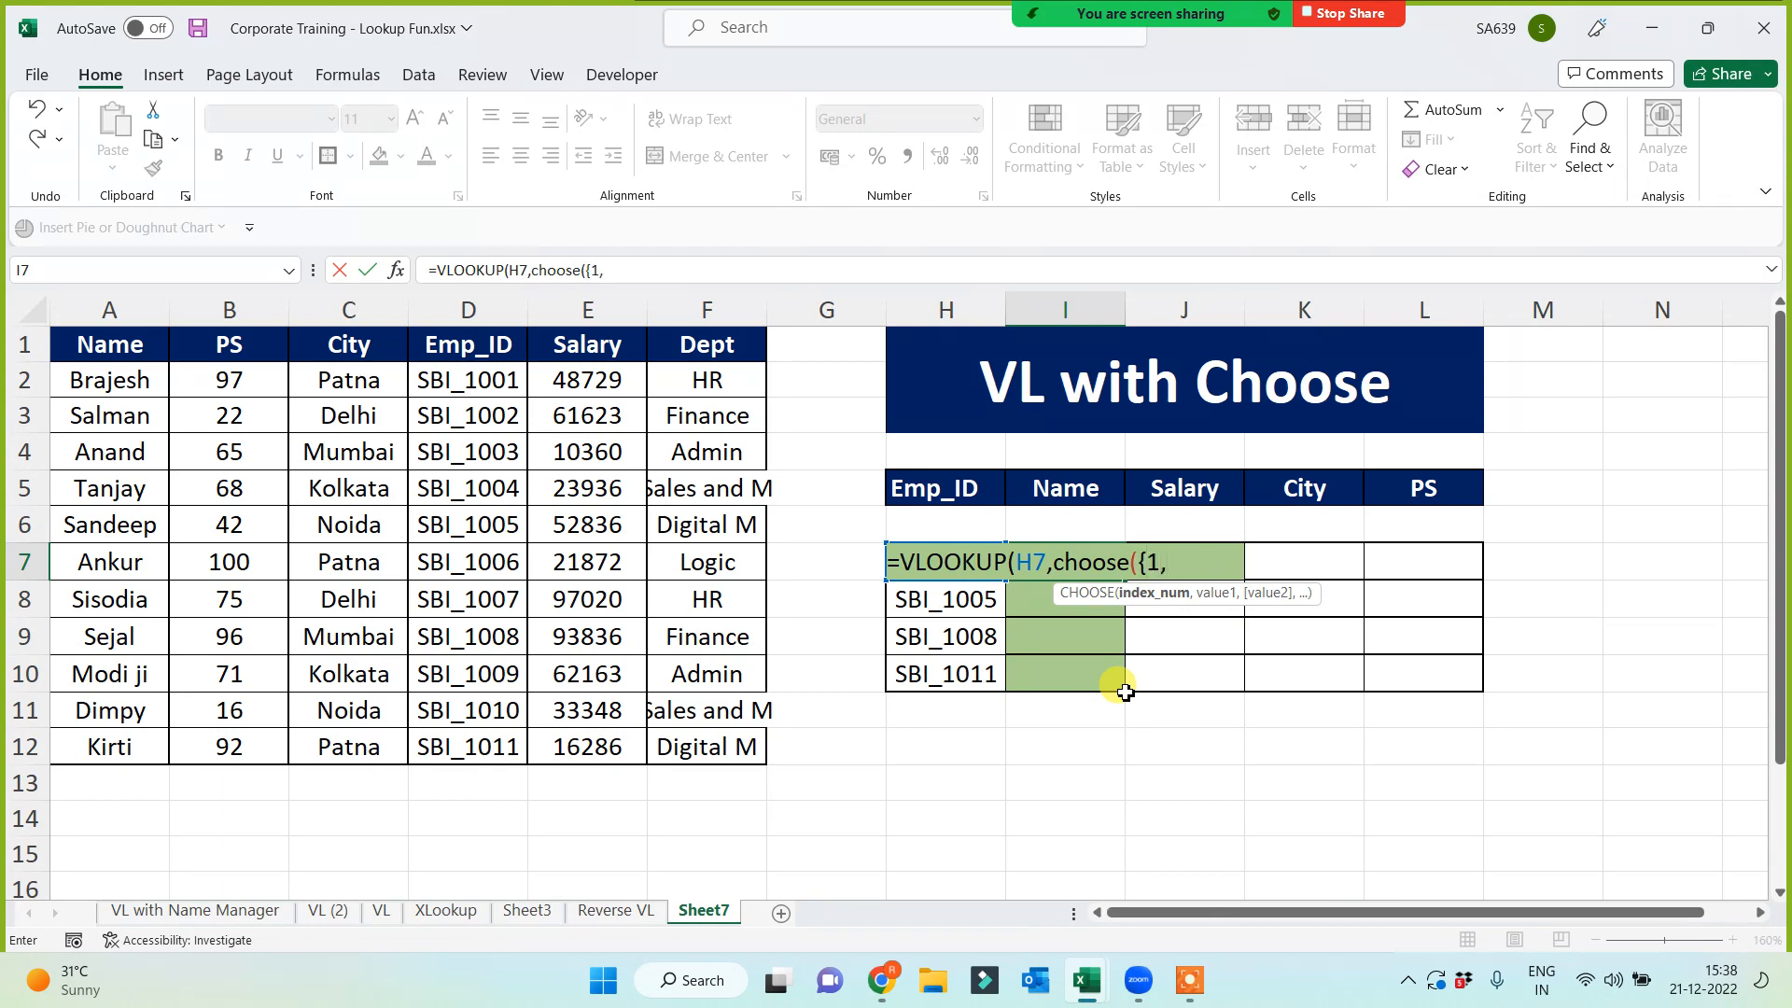
text(2},)
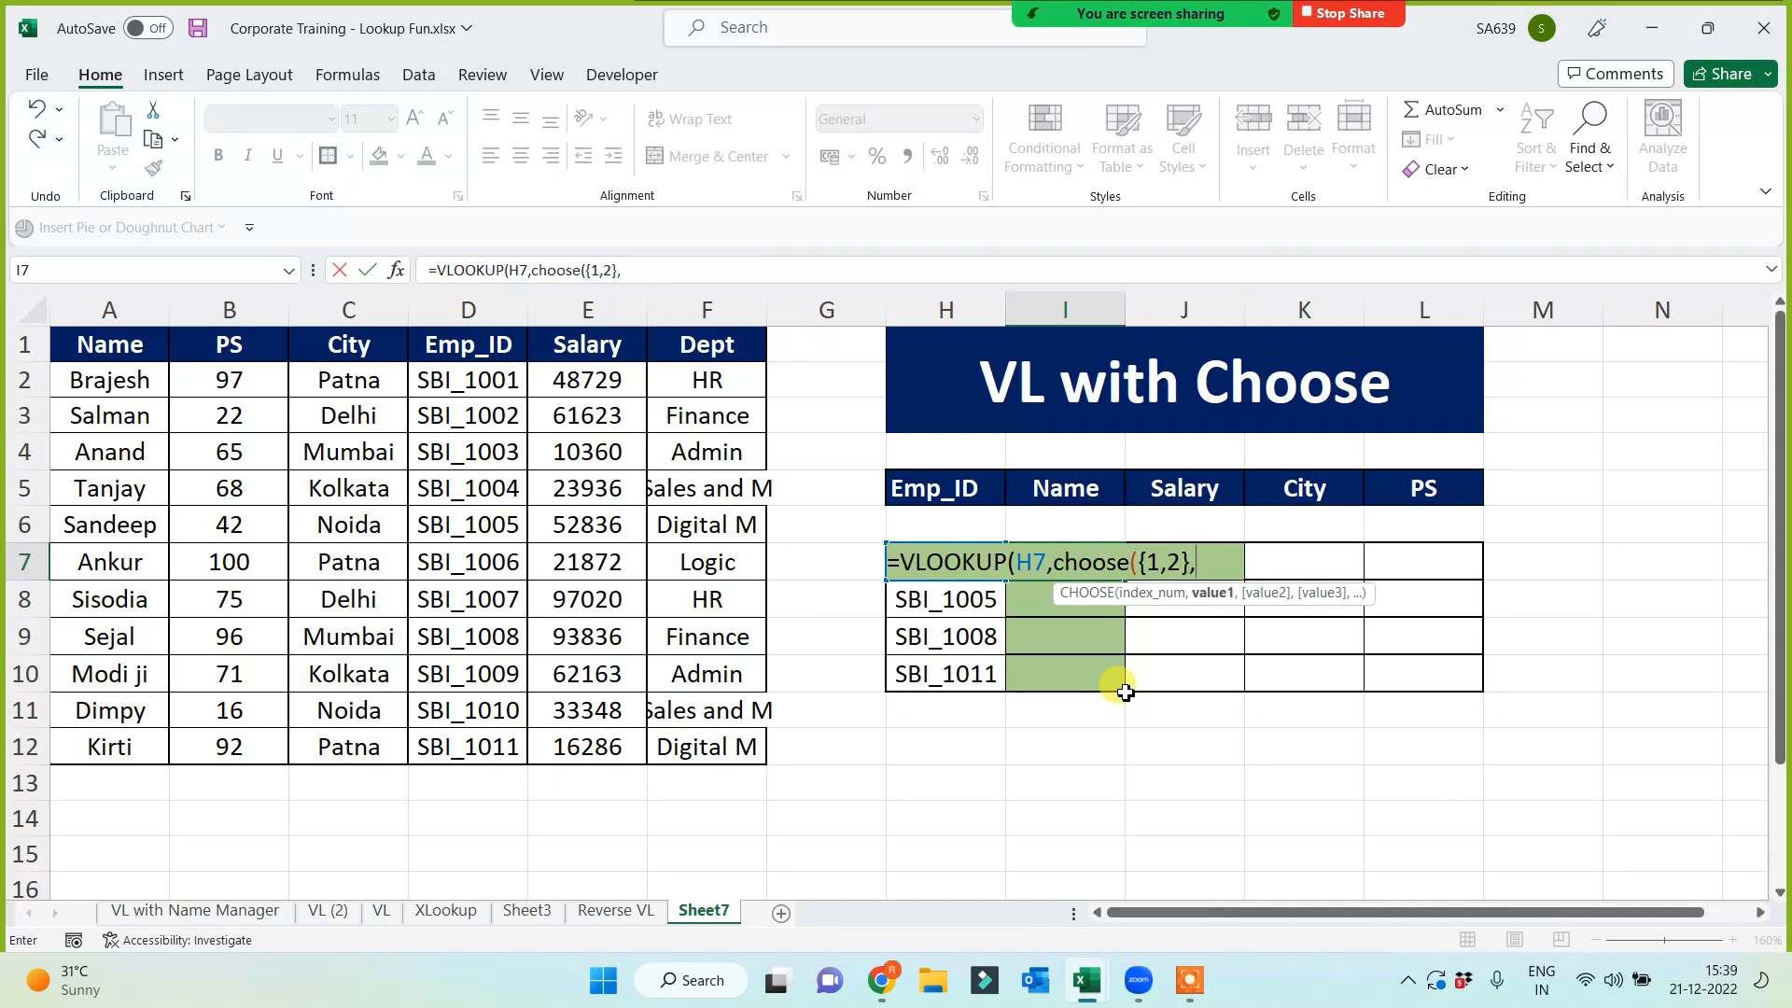
Complete the I7 formula with Emp_ID and name as the CHOOSE values, column index 2 and range lookup 0
text(emp)
key(Tab)
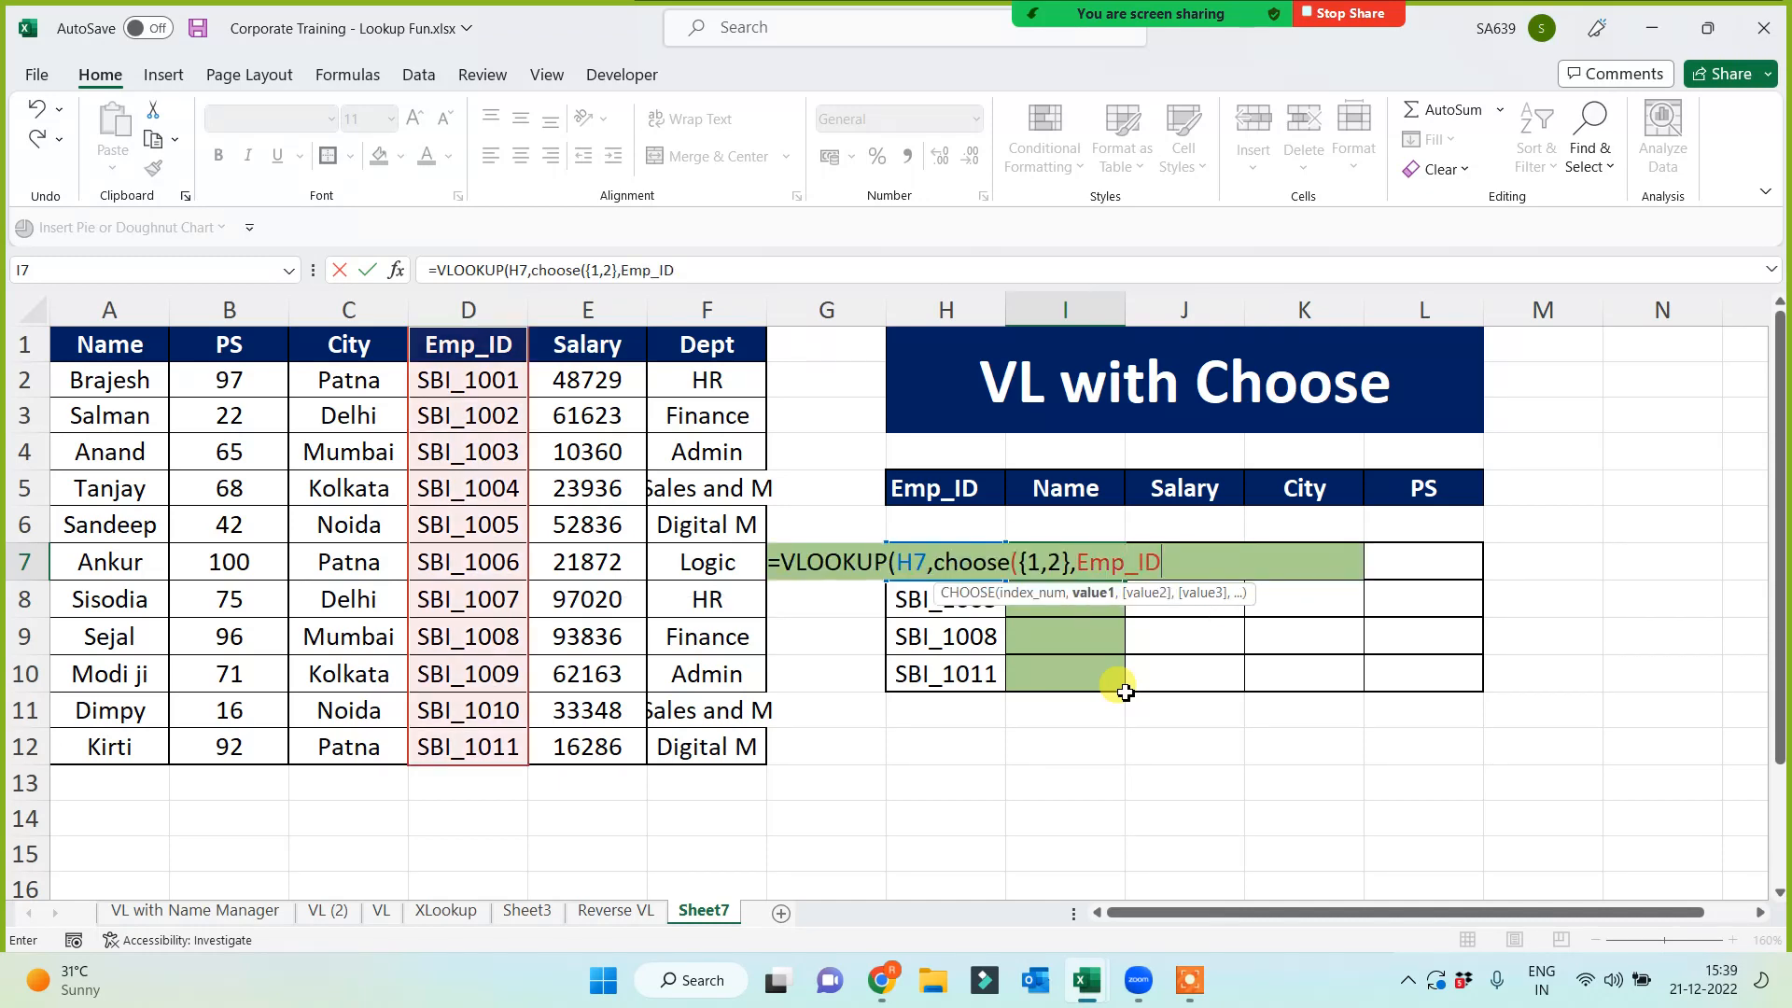
text(,)
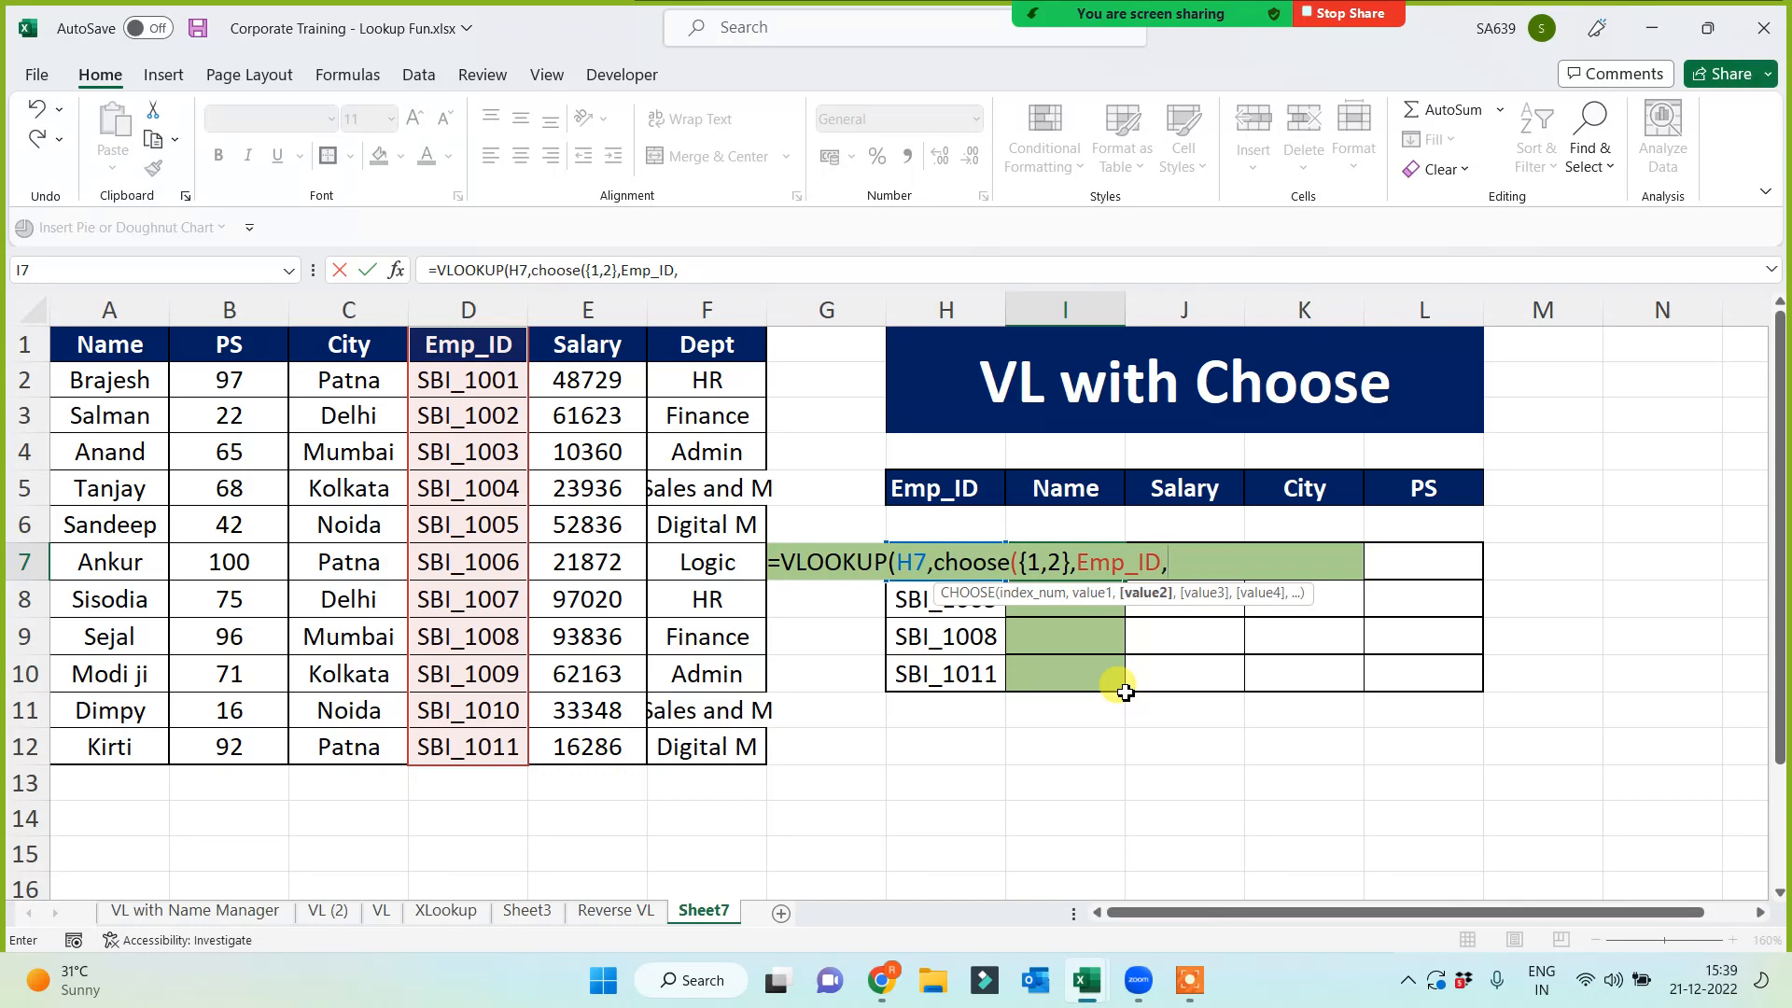
text(name)
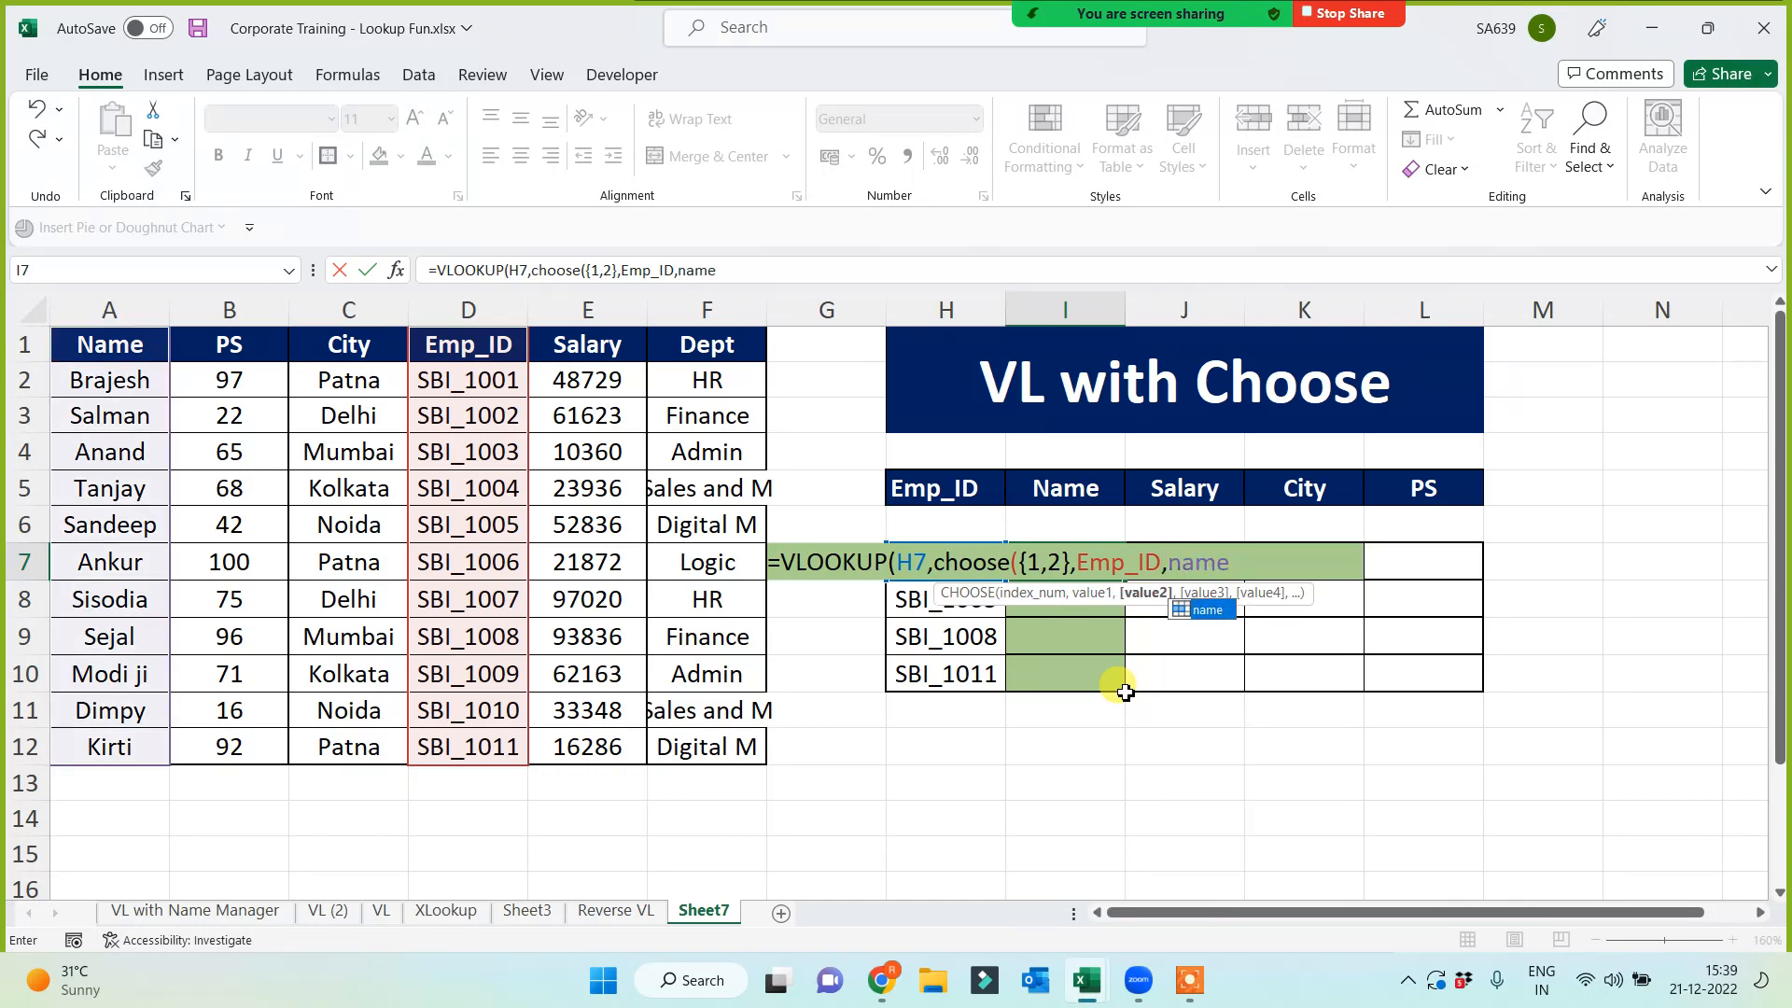
text(),)
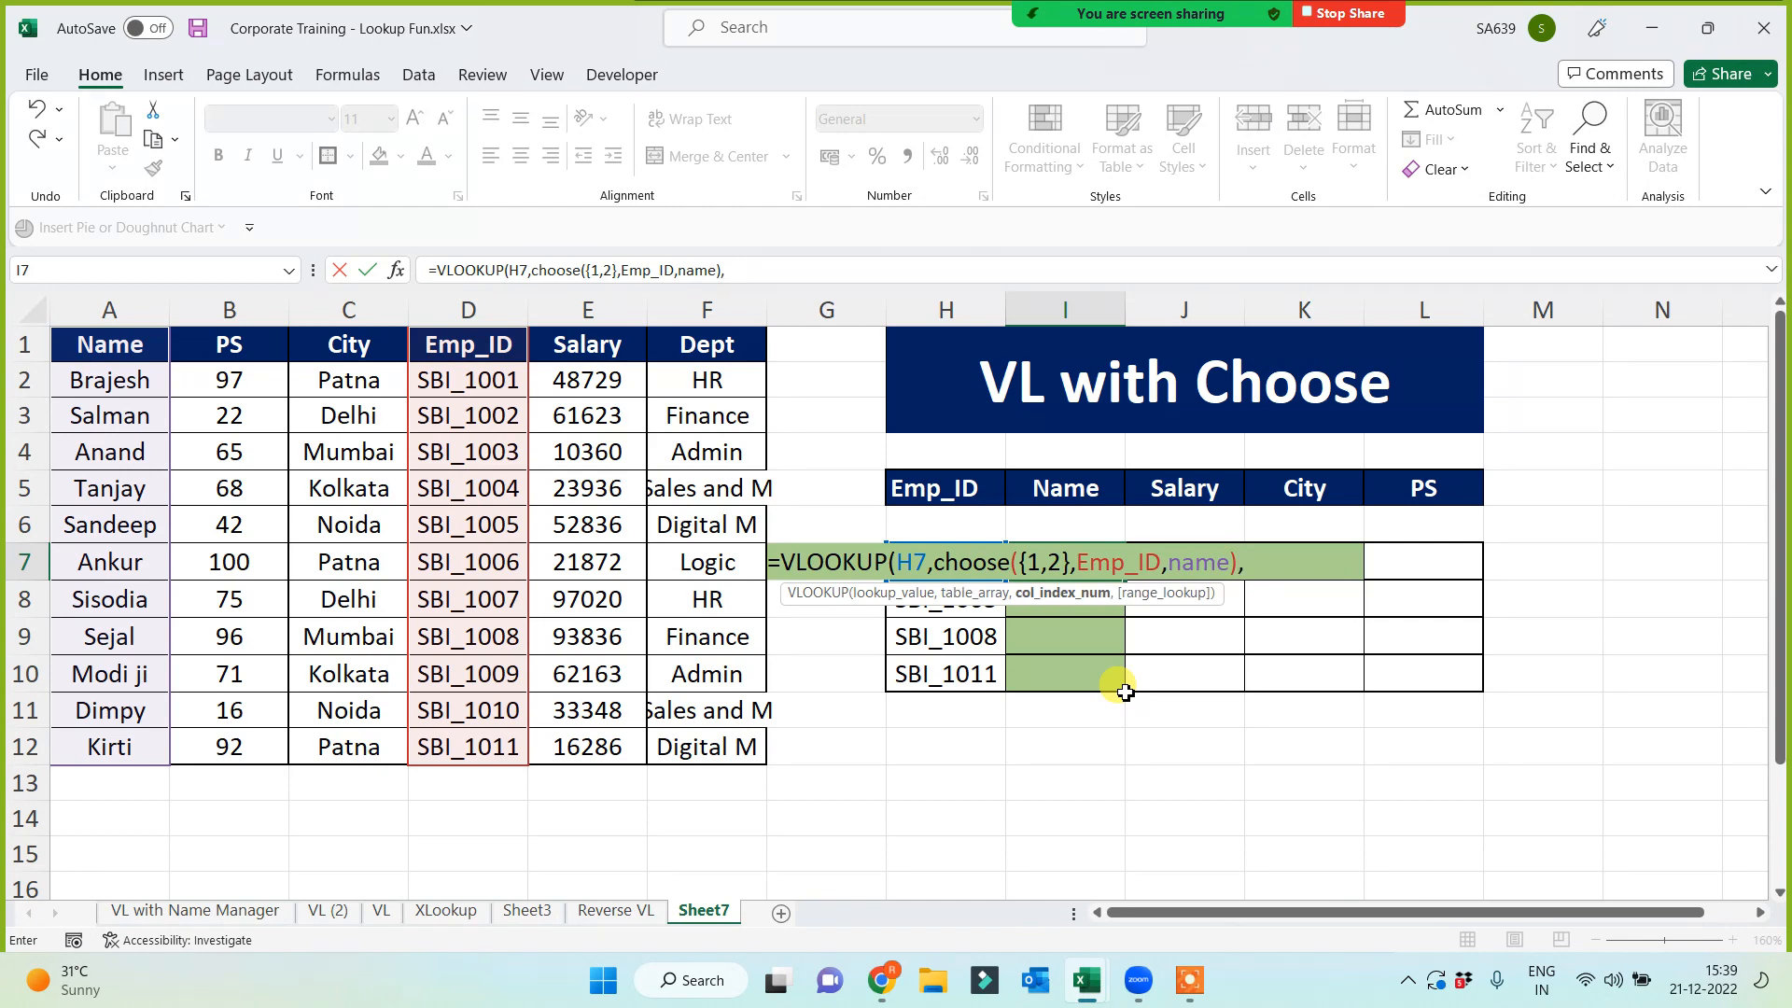
text(2,0))
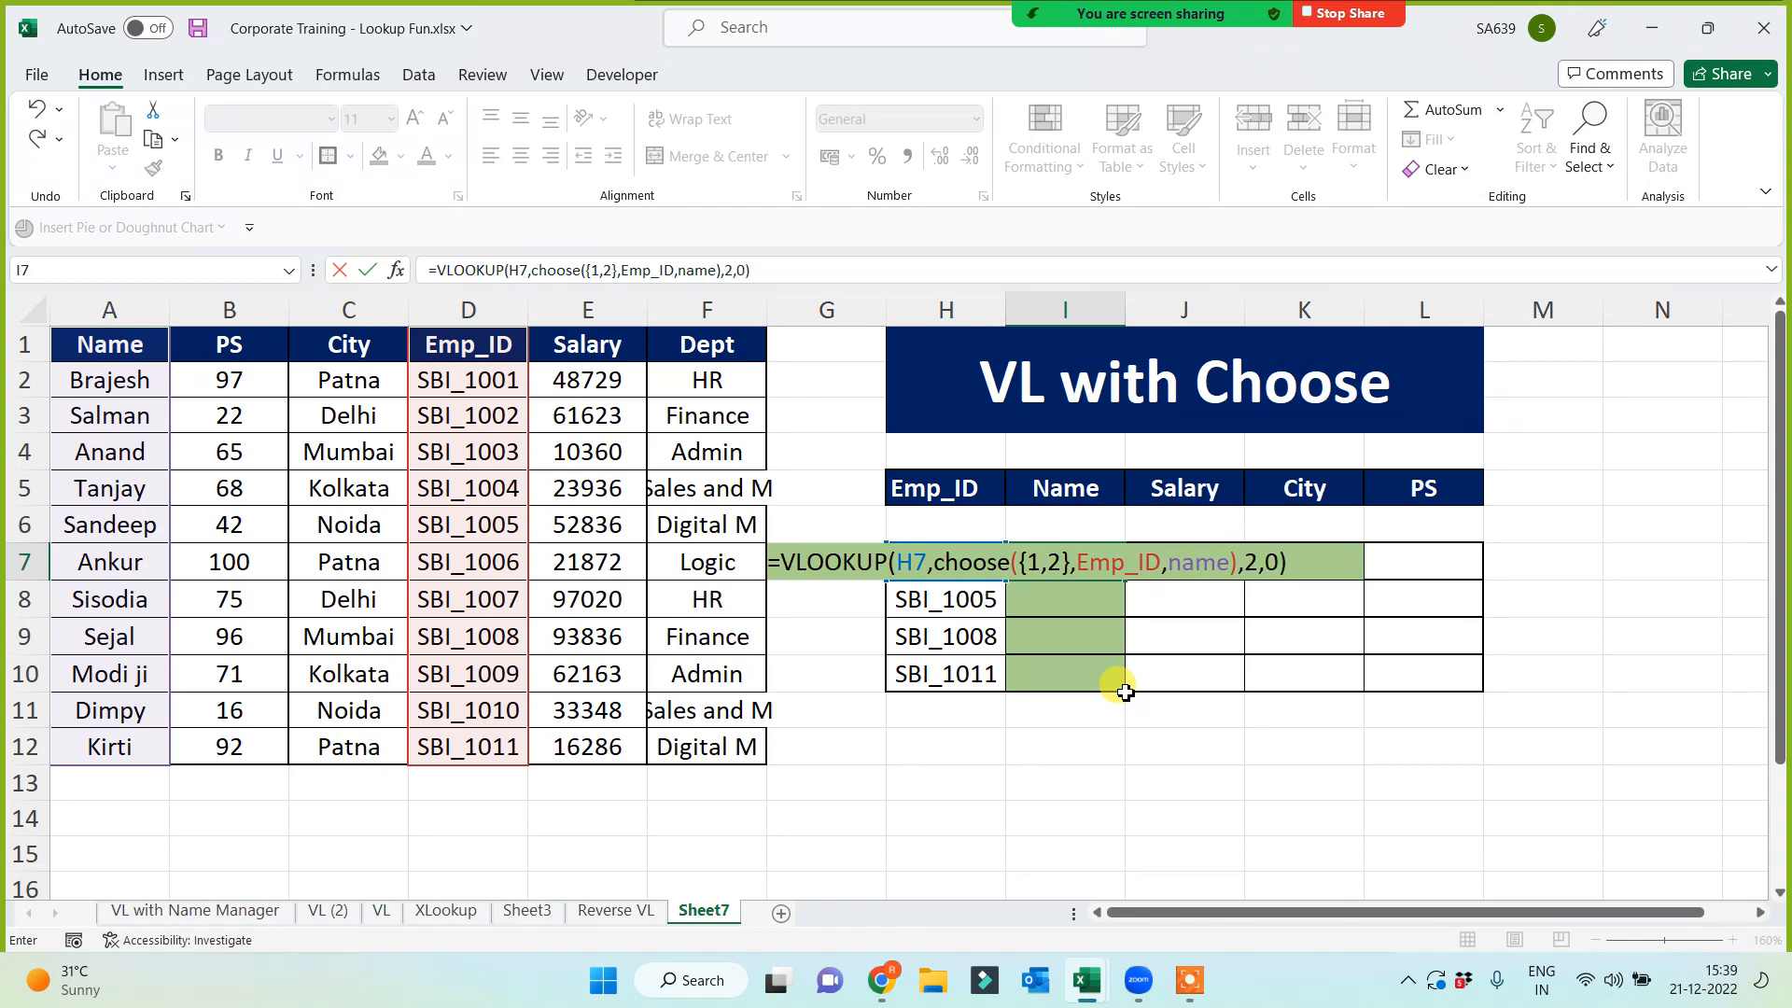
key(ctrl+Return)
Fill the Name formula from I7 down through I10
key(shift+Down)
key(shift+Down)
key(shift+Down)
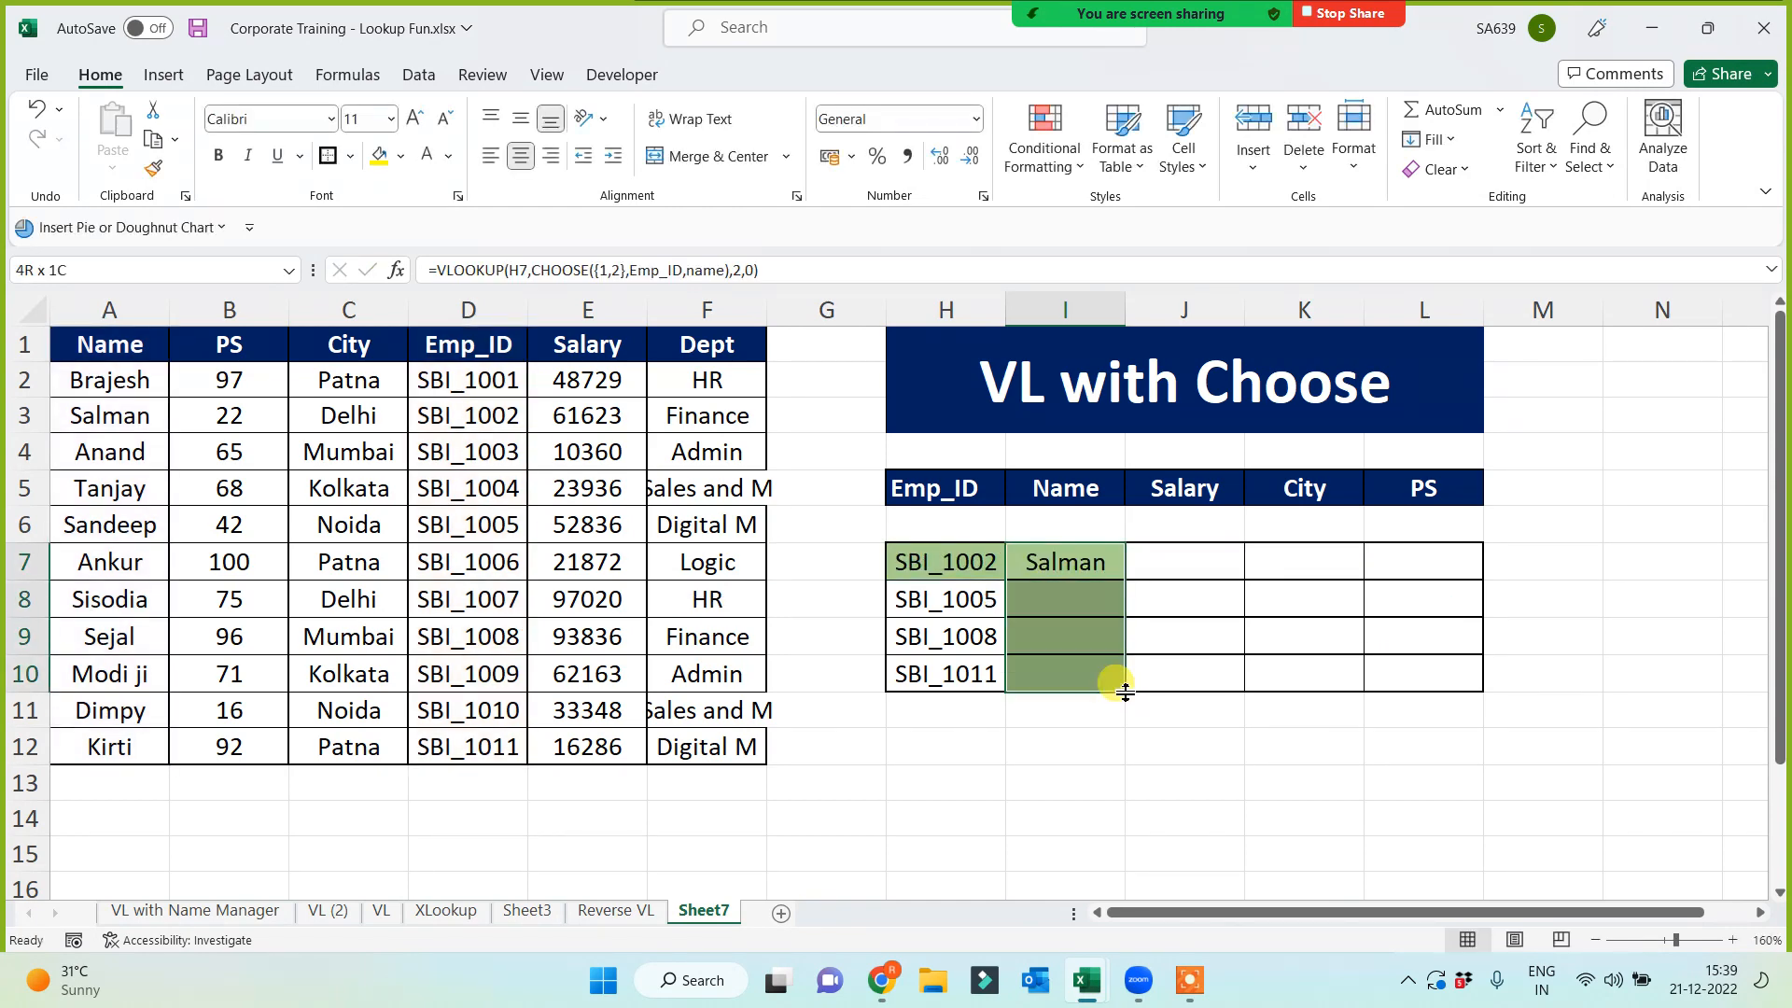
double_click(1127, 692)
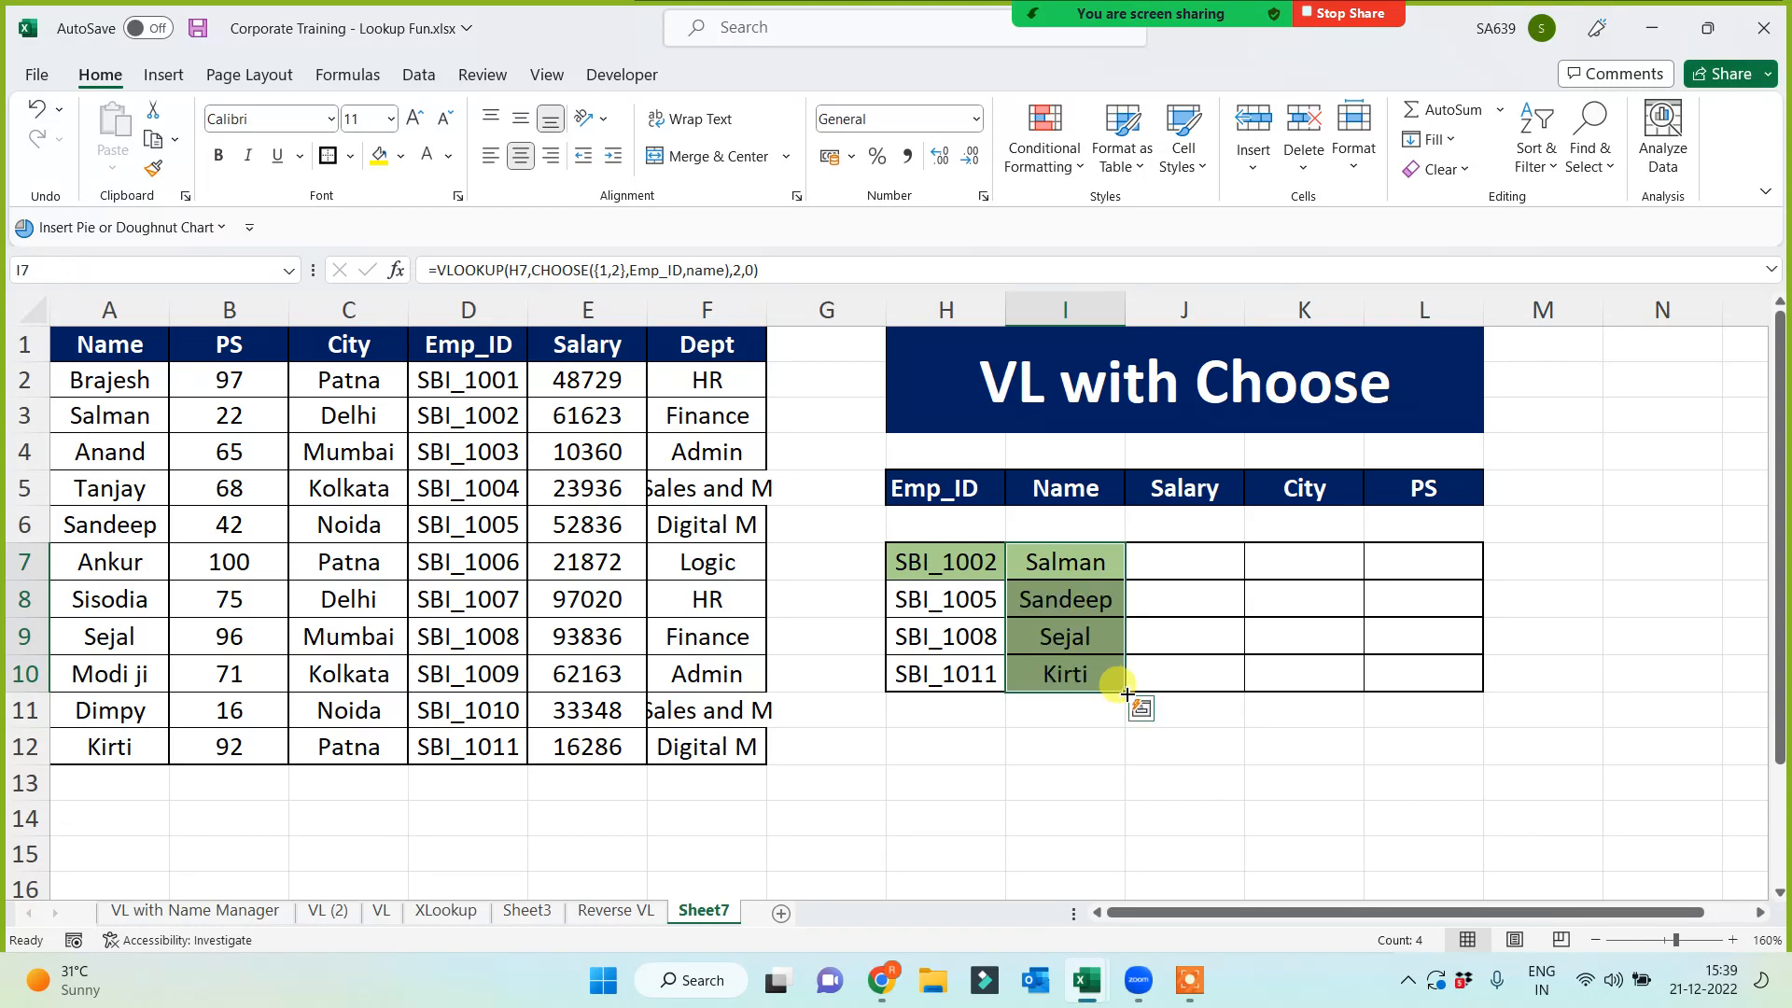
Begin a VLOOKUP formula in K7 with lookup value H7 and a CHOOSE function as the table array
key(Right)
key(Right)
text(=vl)
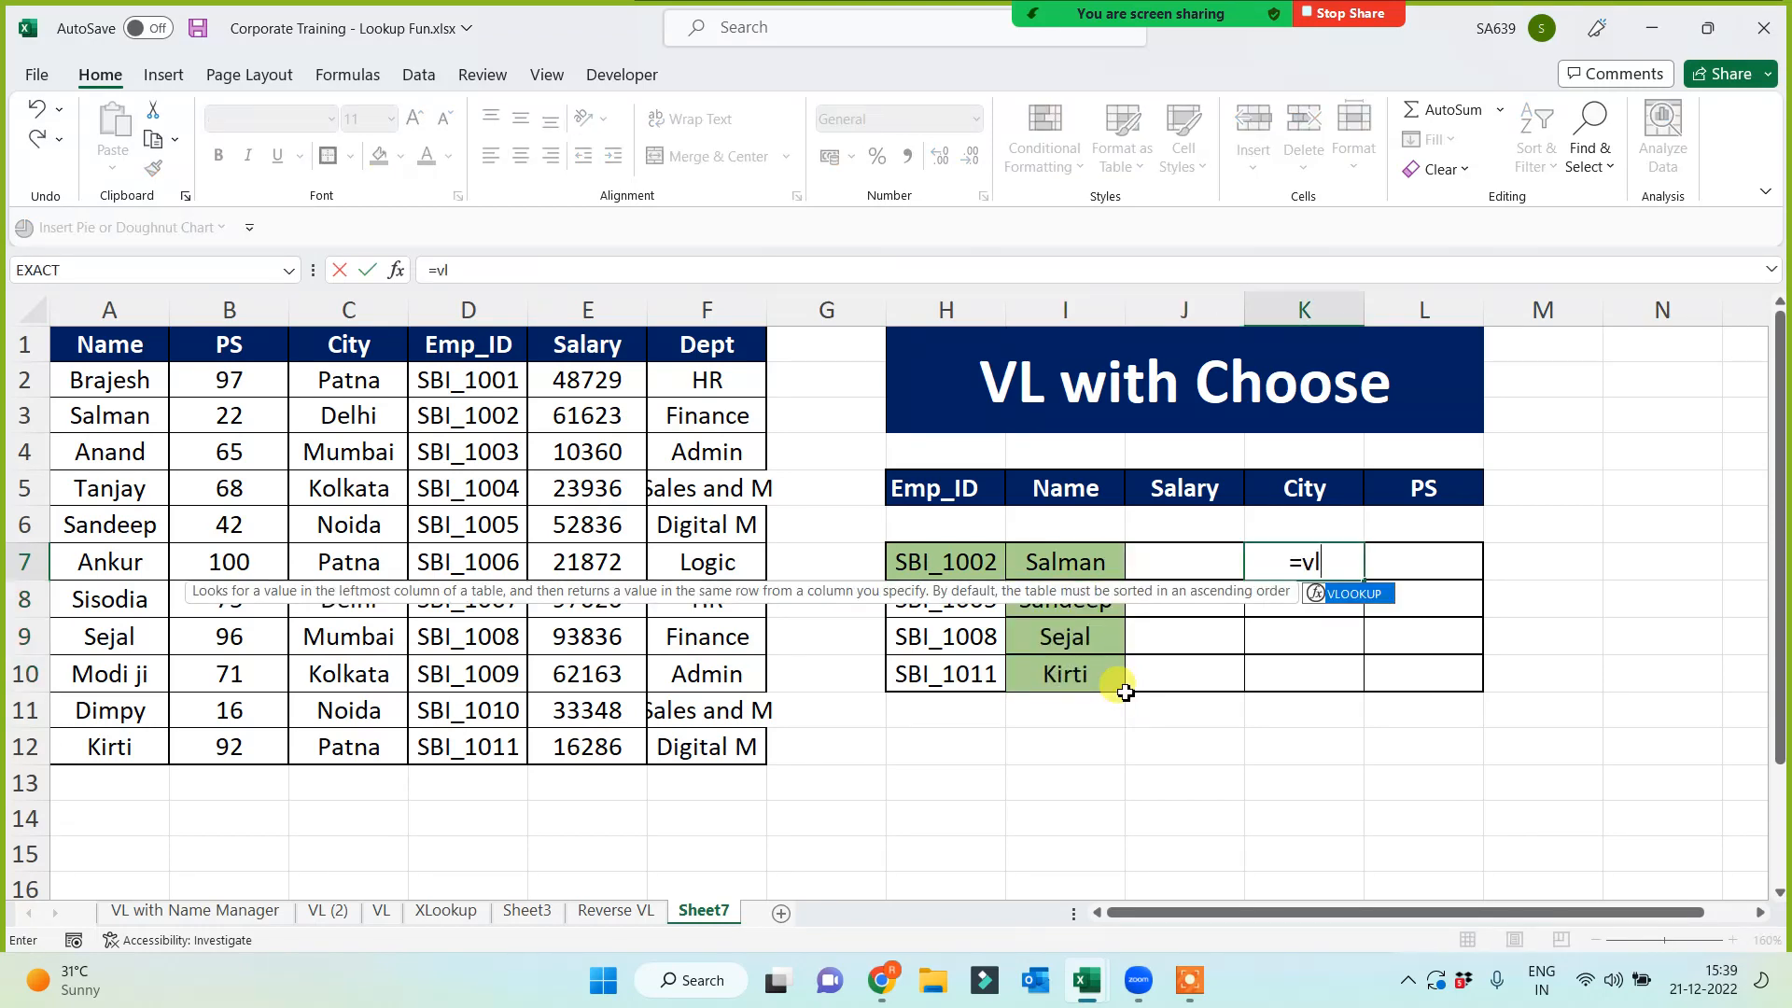
key(Tab)
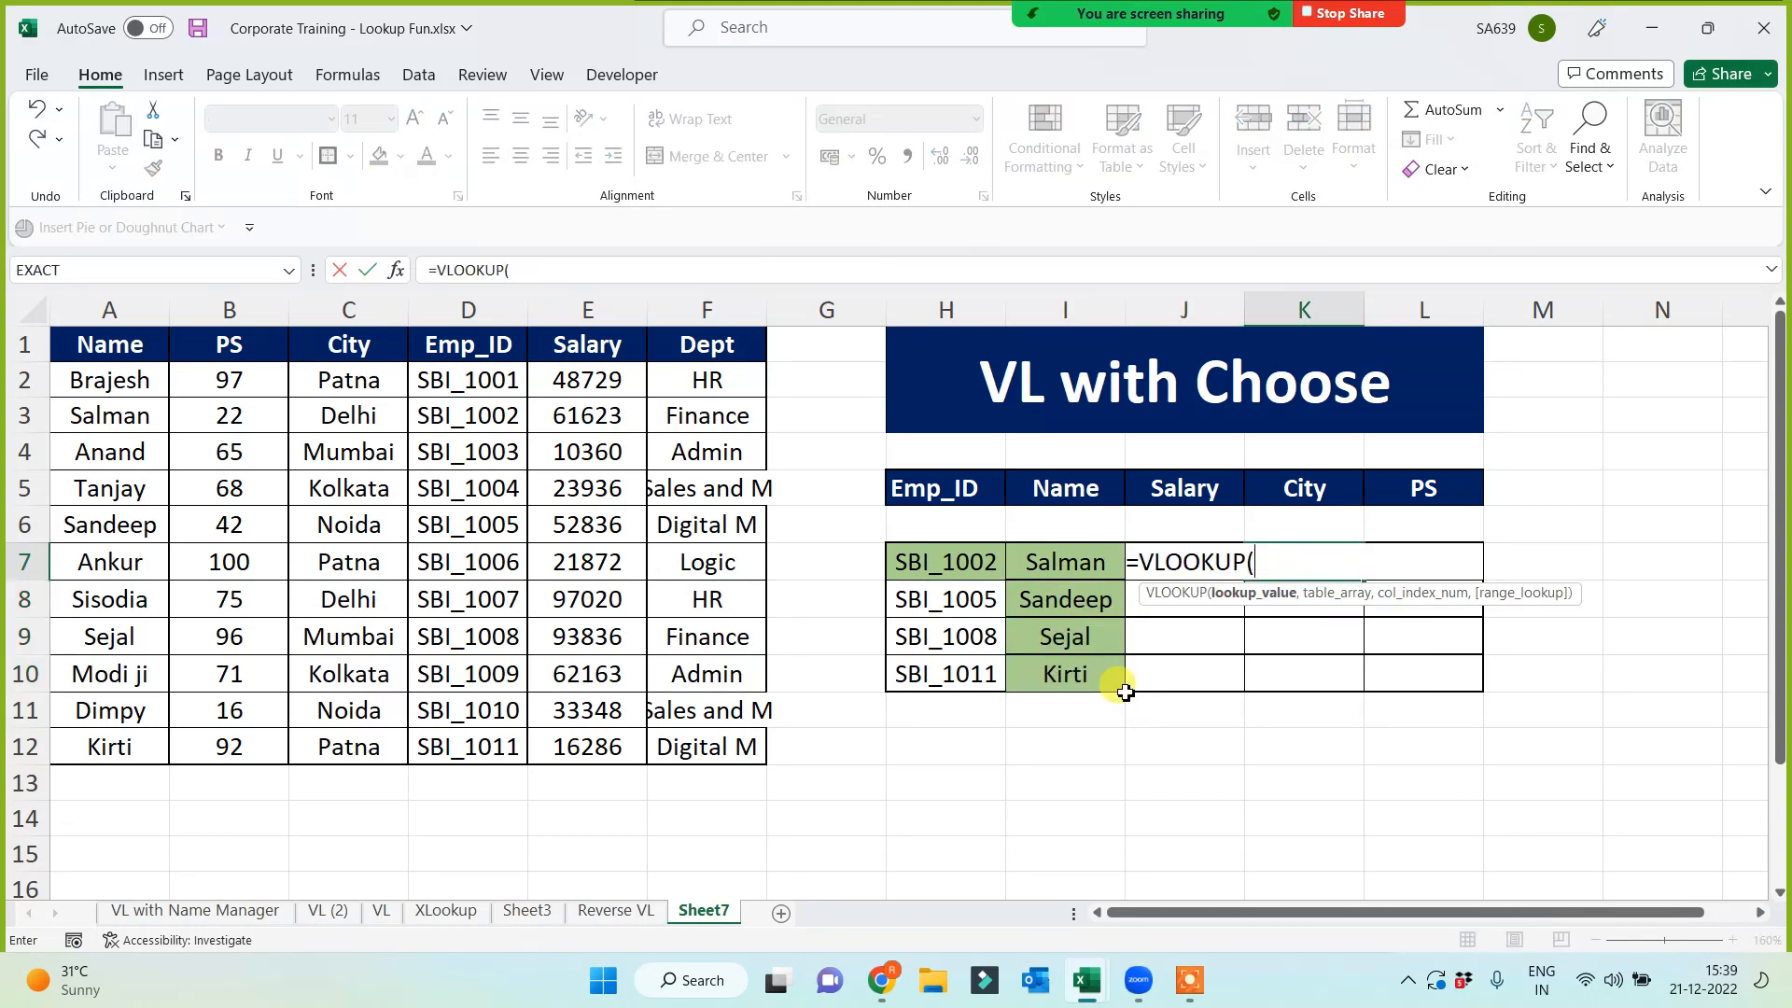
key(Left)
key(Left)
key(Left)
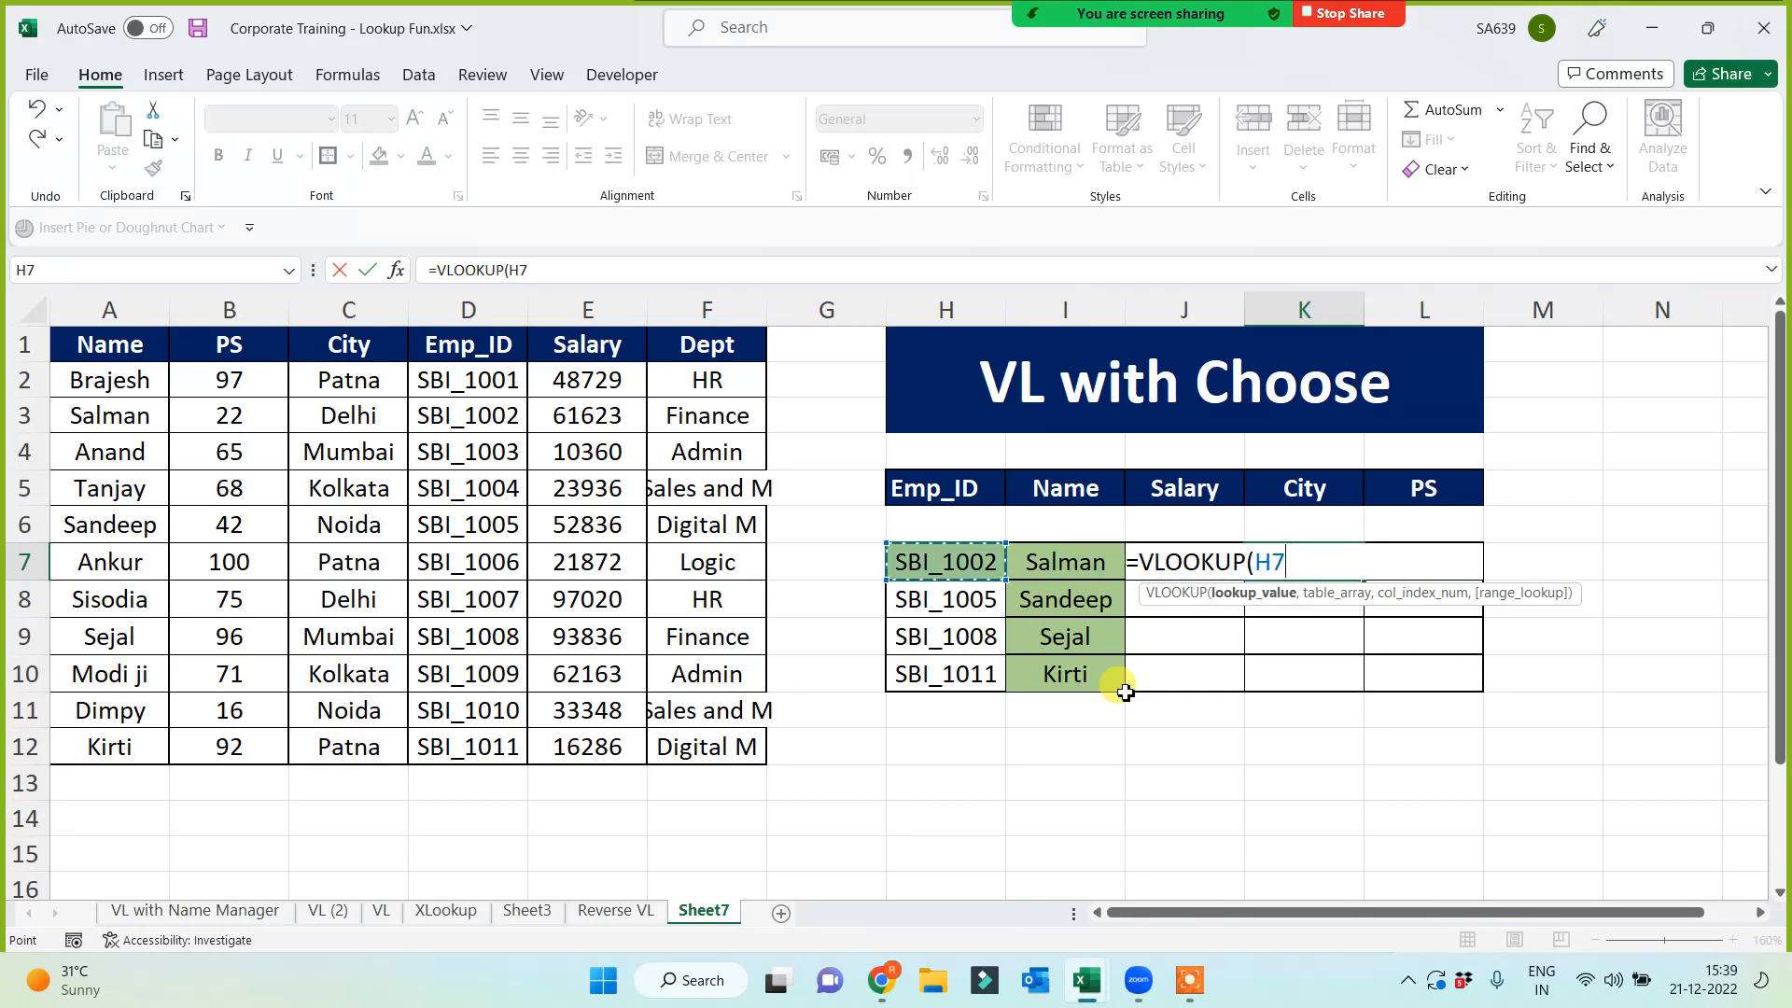
text(,choose)
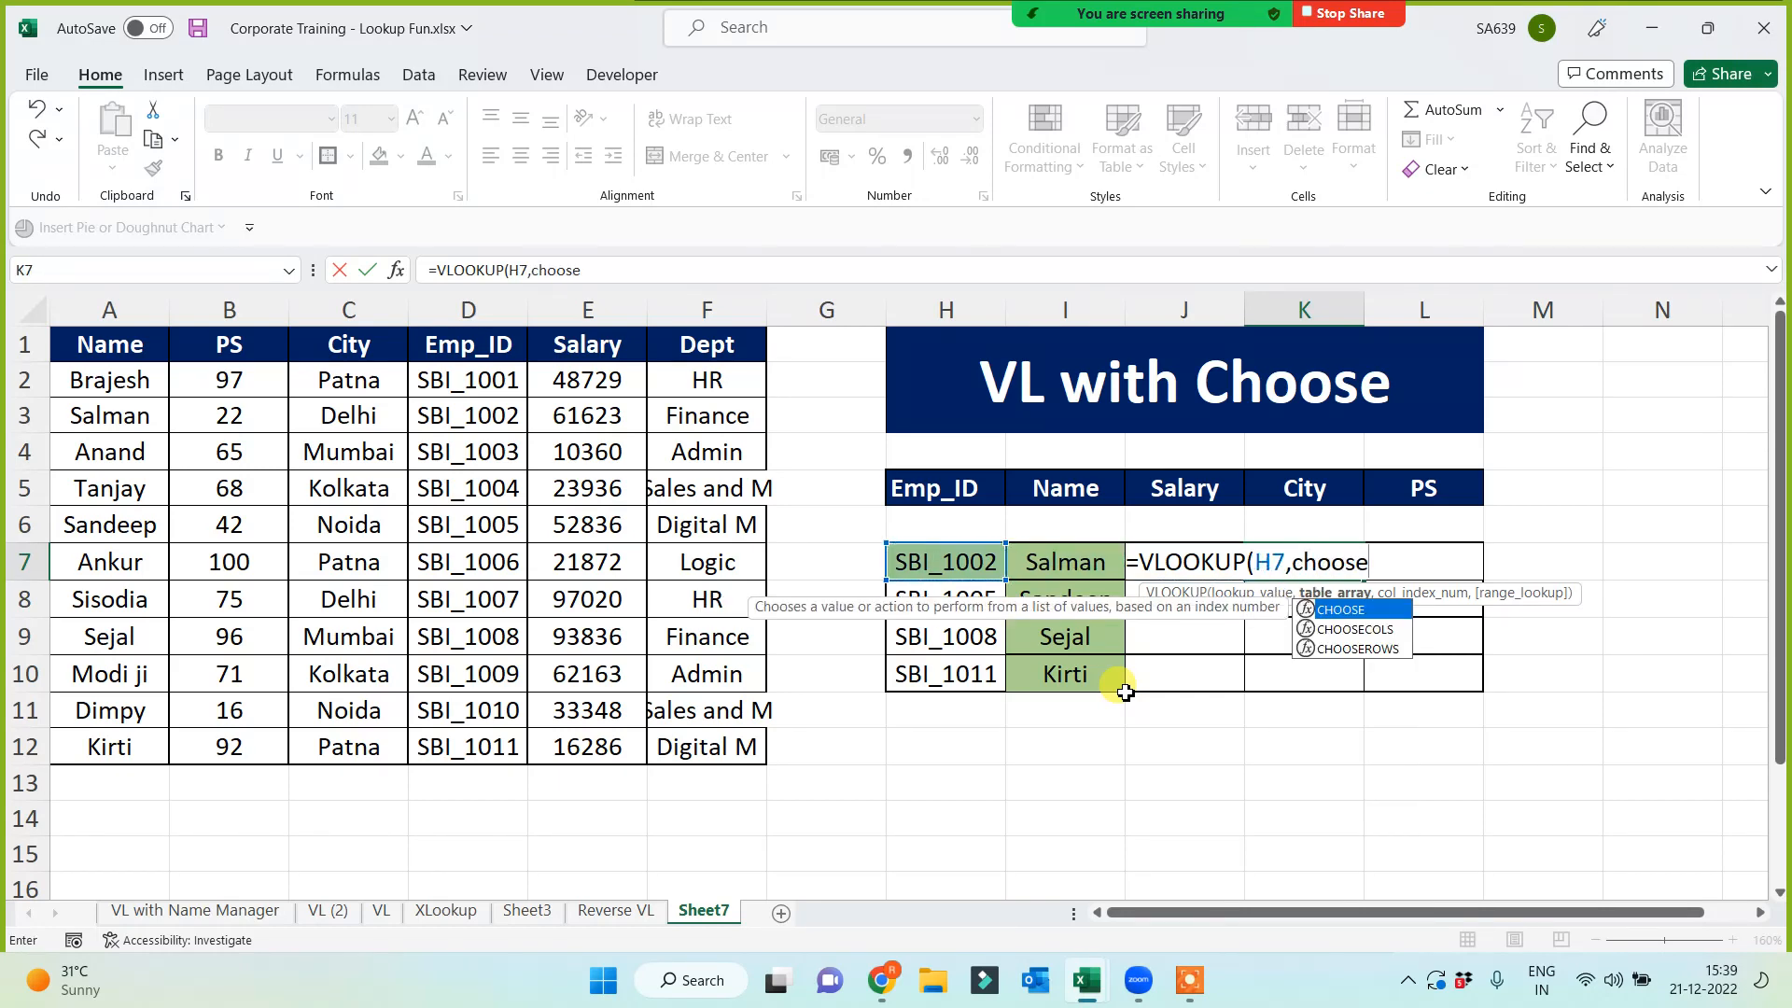
text(()
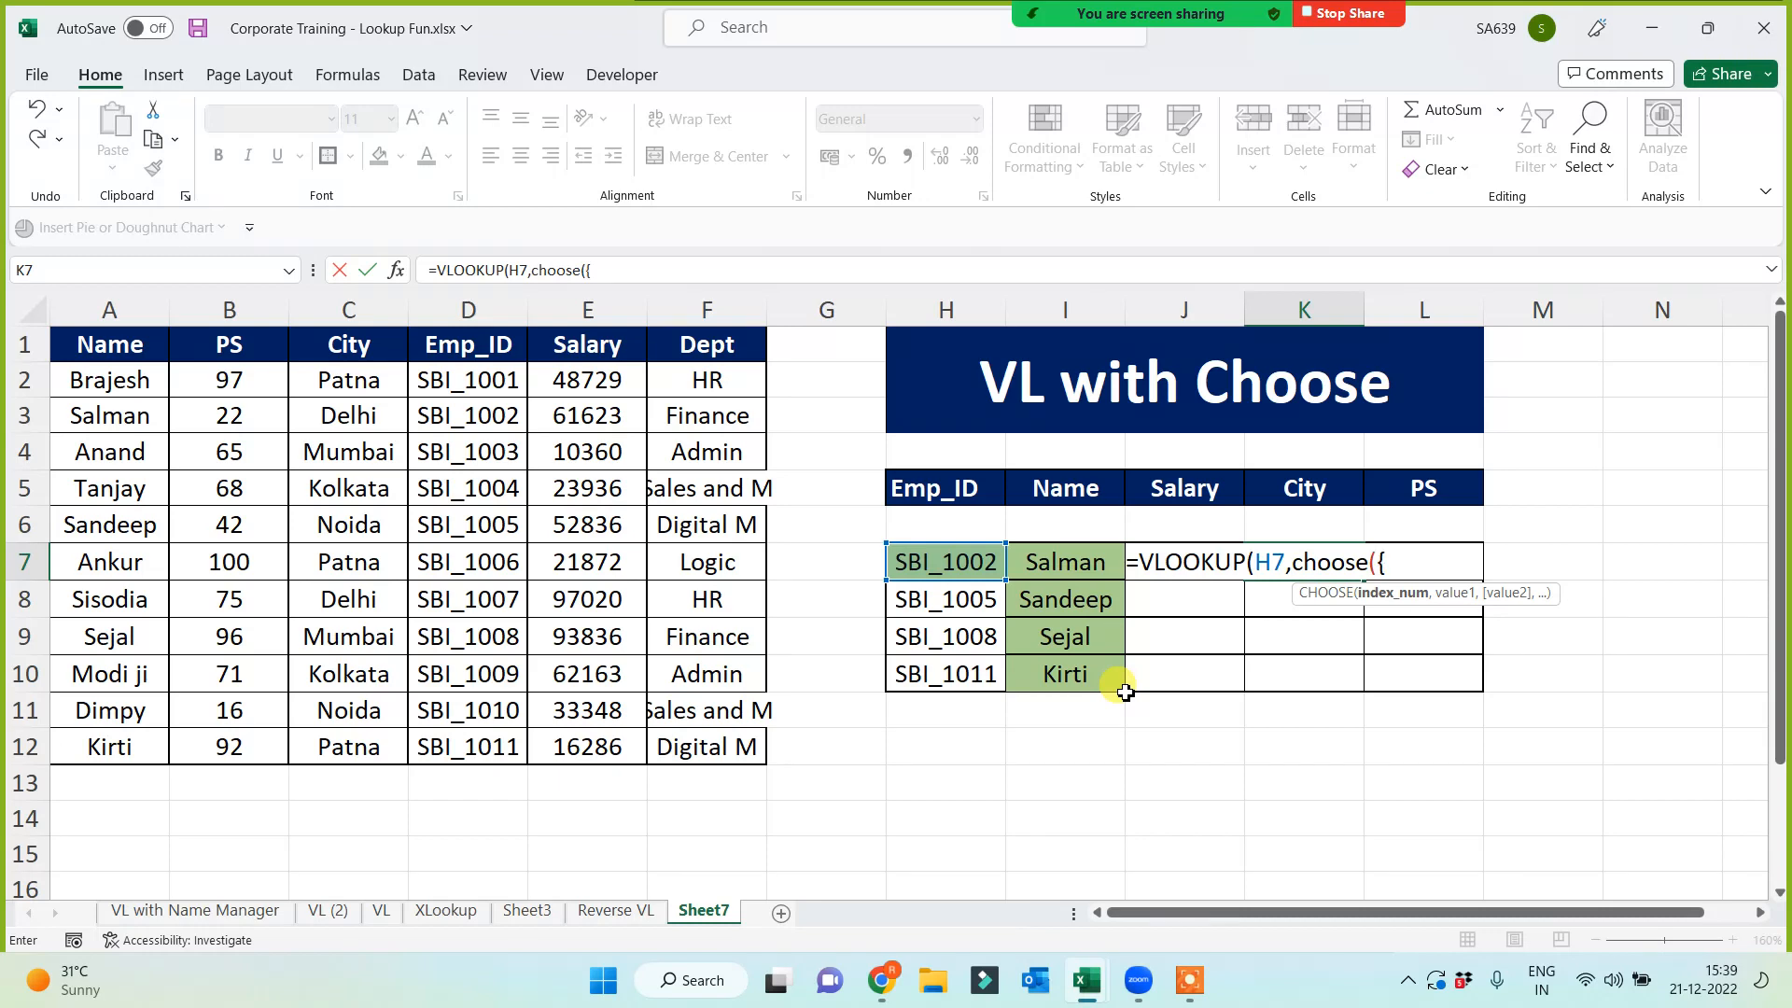
Complete the K7 formula with CHOOSE index {1,2}, values Emp_ID and City, column index 2 and range lookup 0
text({1,2},emp)
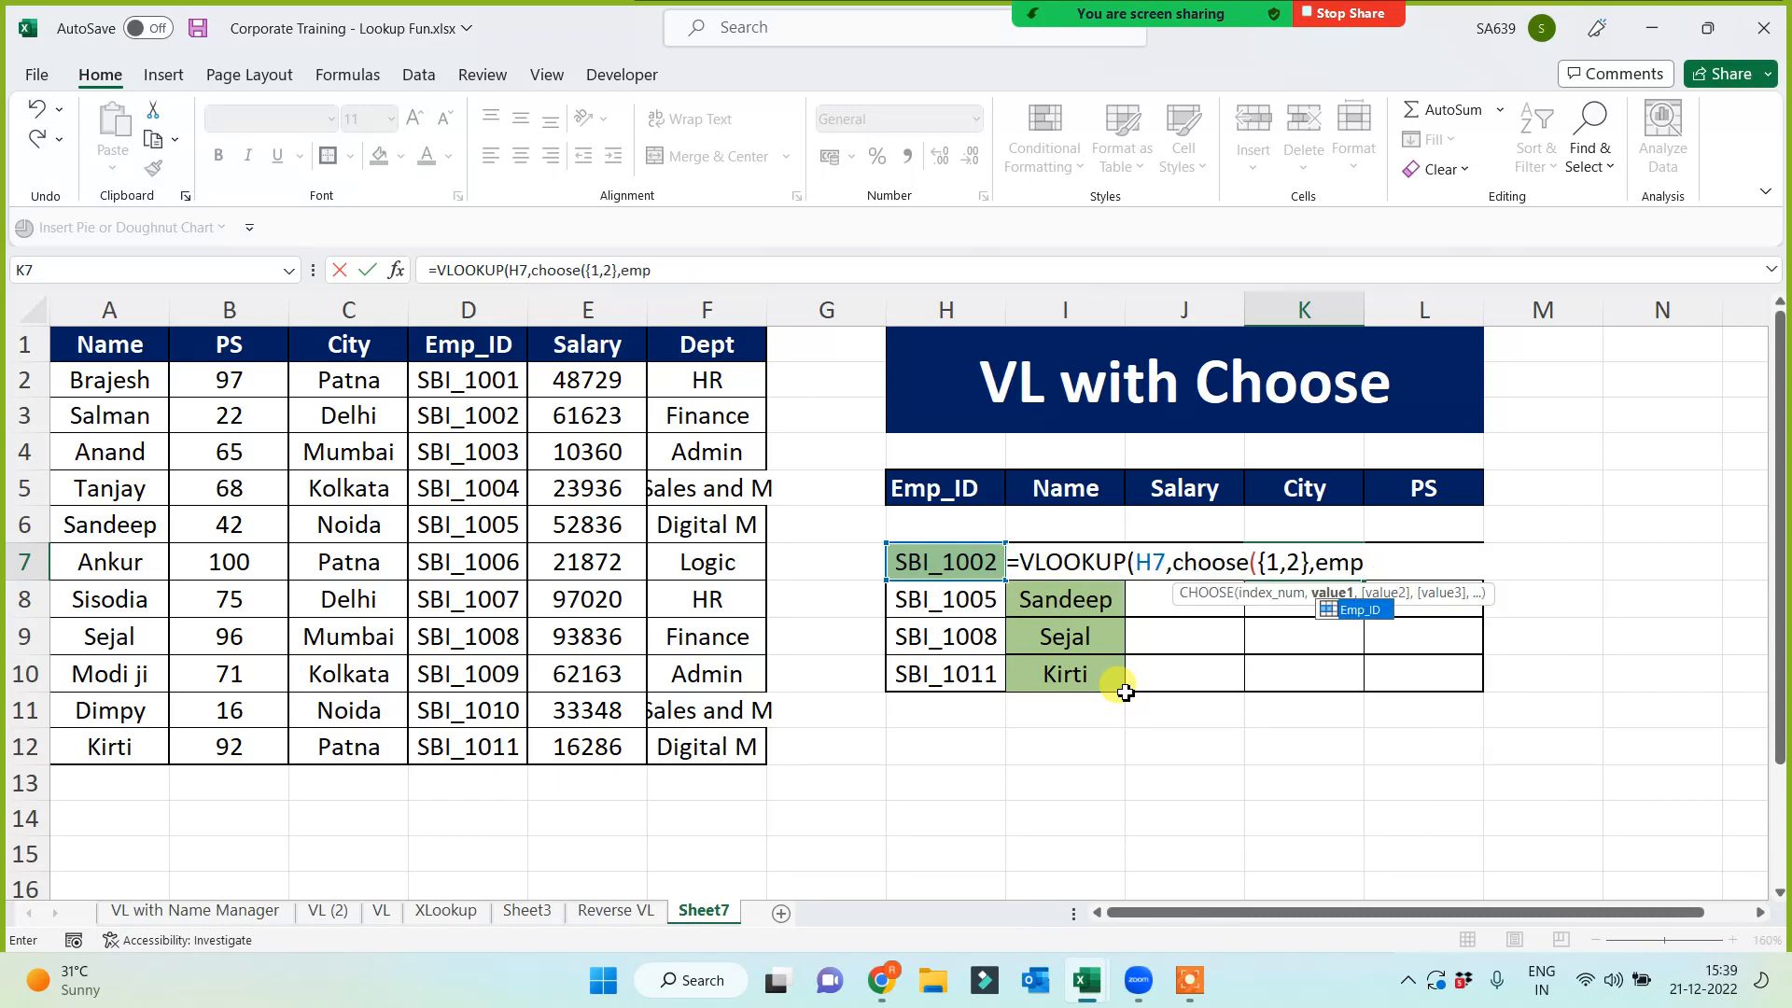
key(Tab)
text(,)
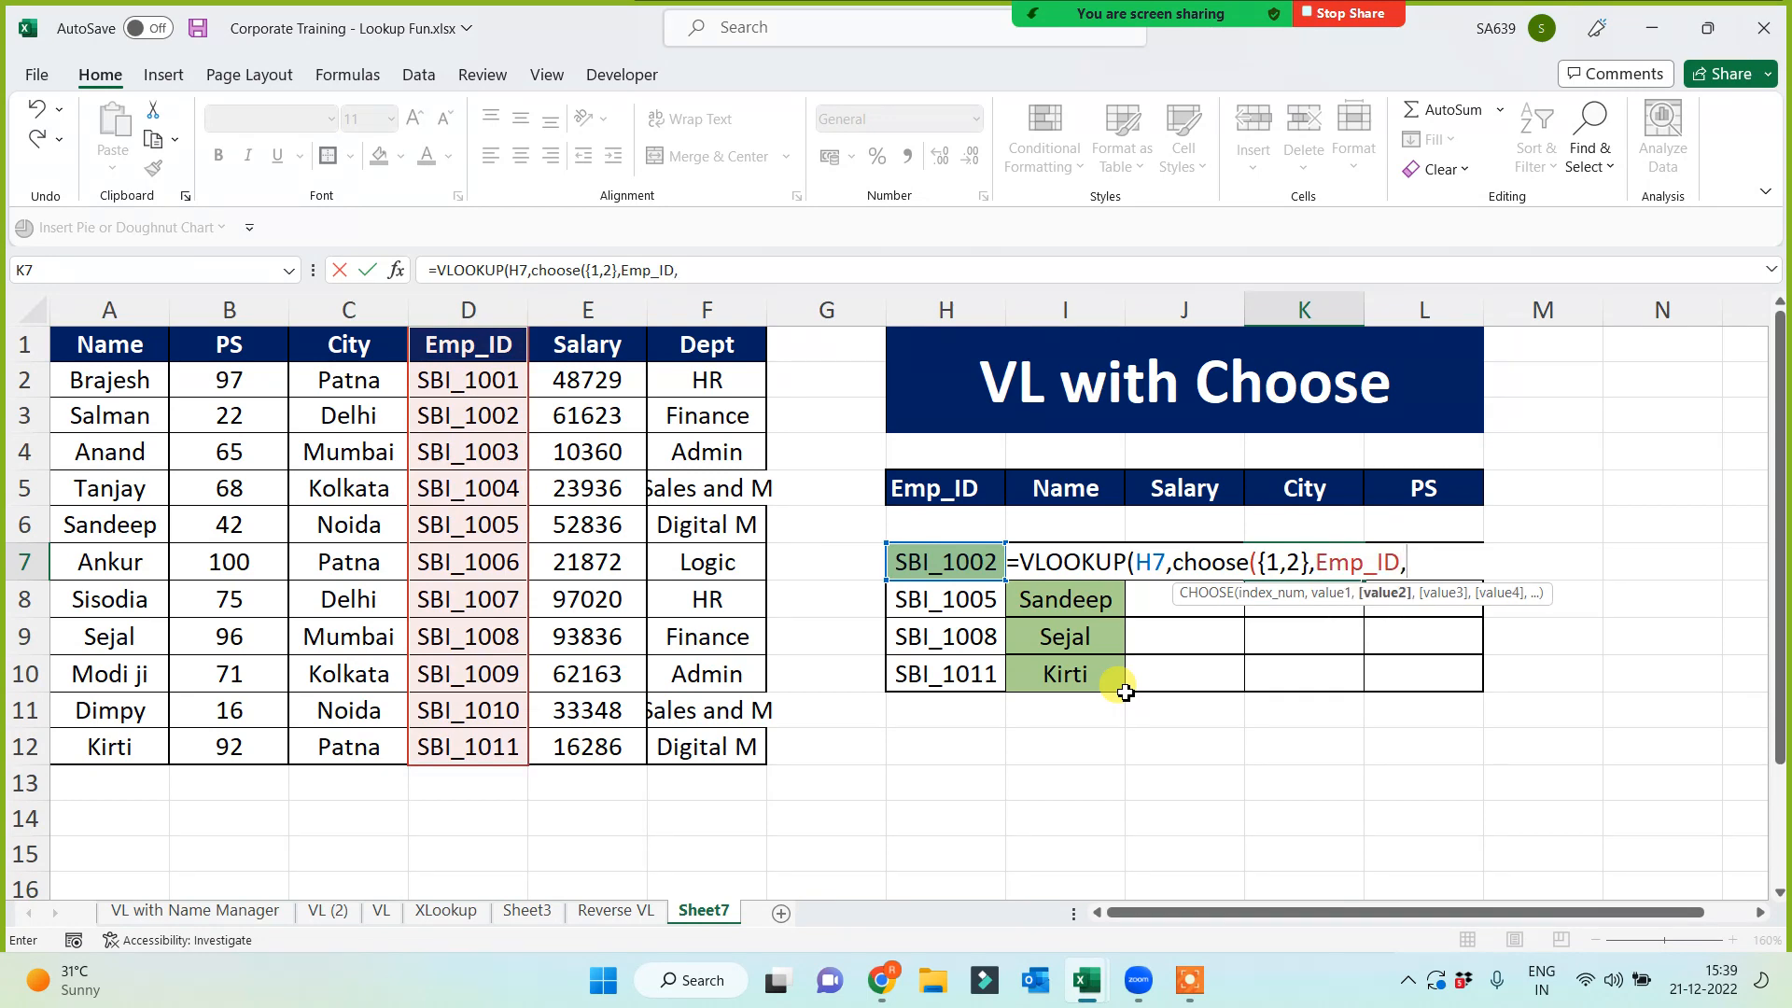
text(city)
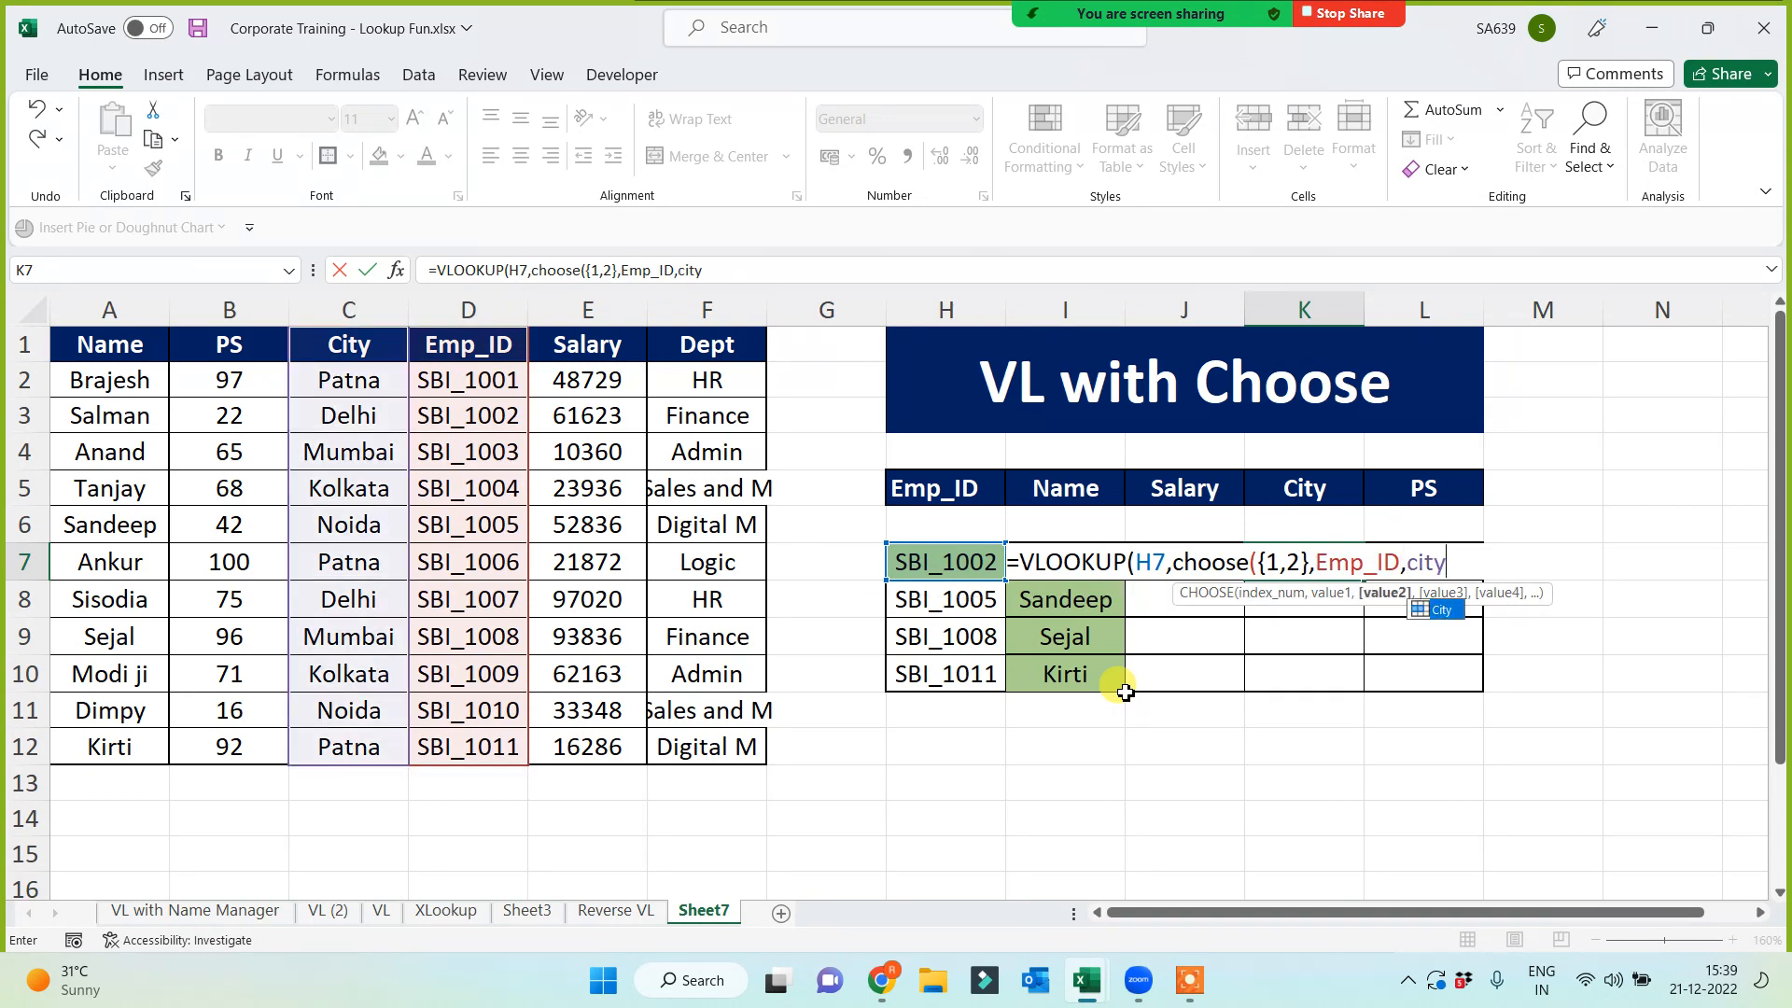
key(Tab)
text())
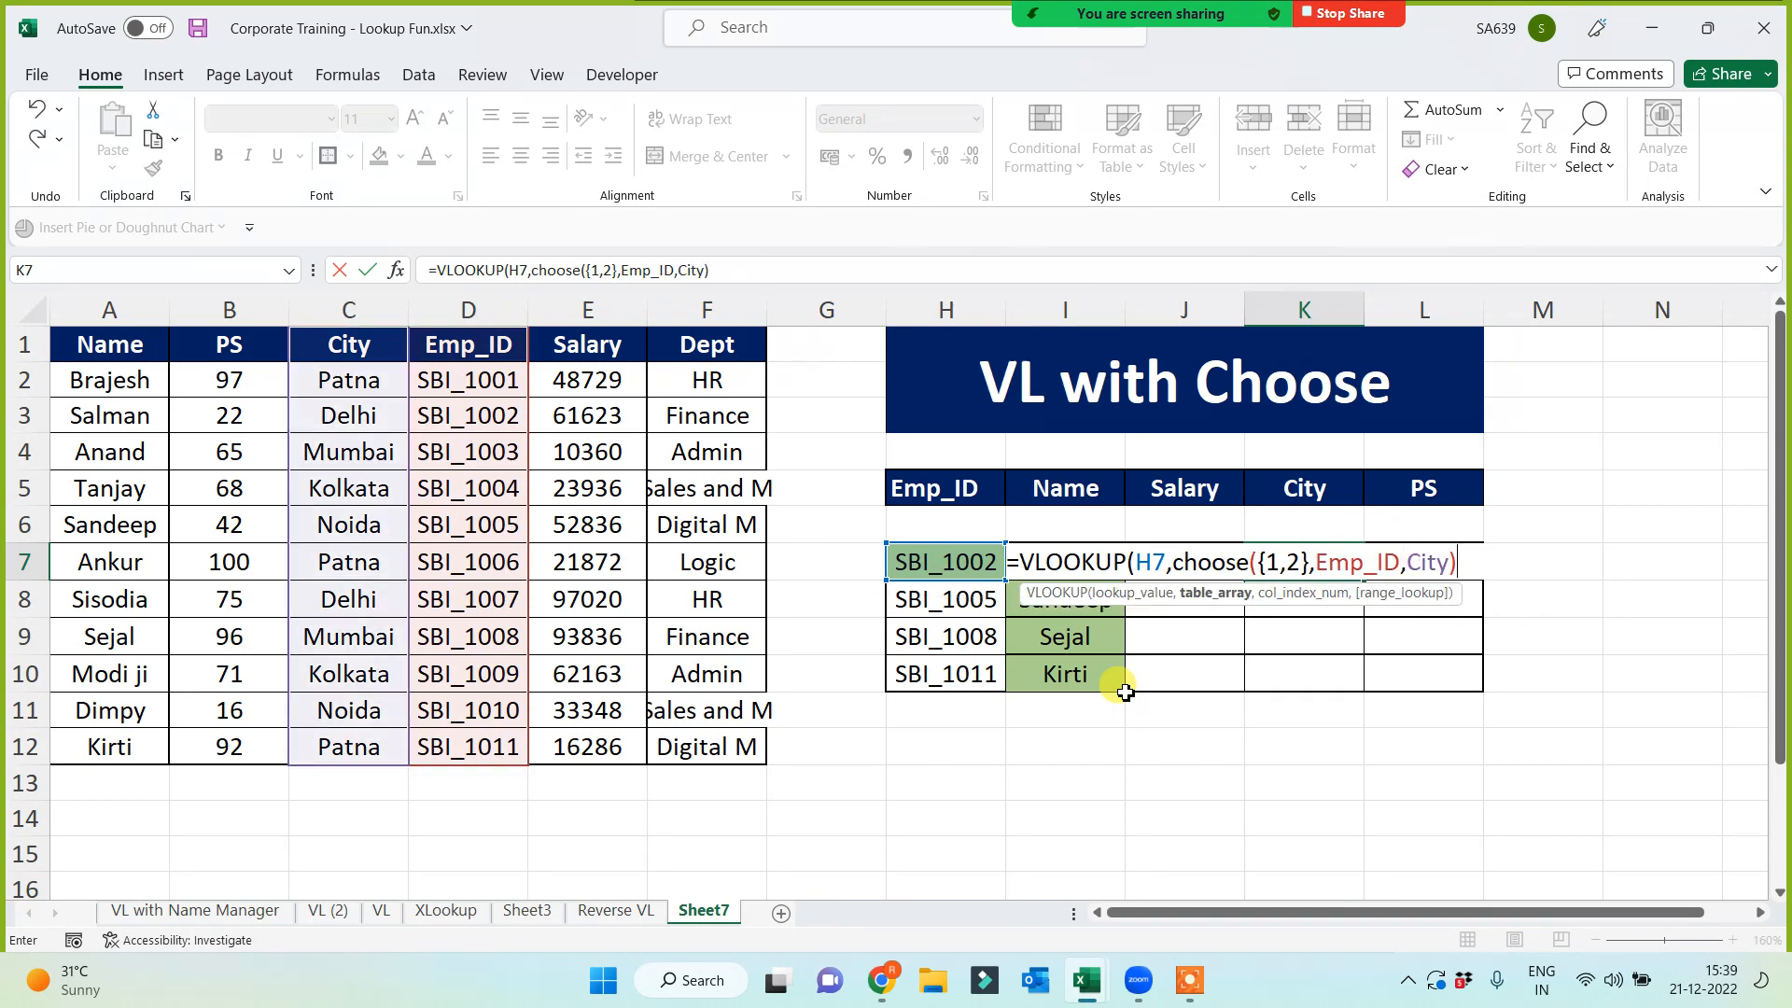
text(,2,0))
key(Return)
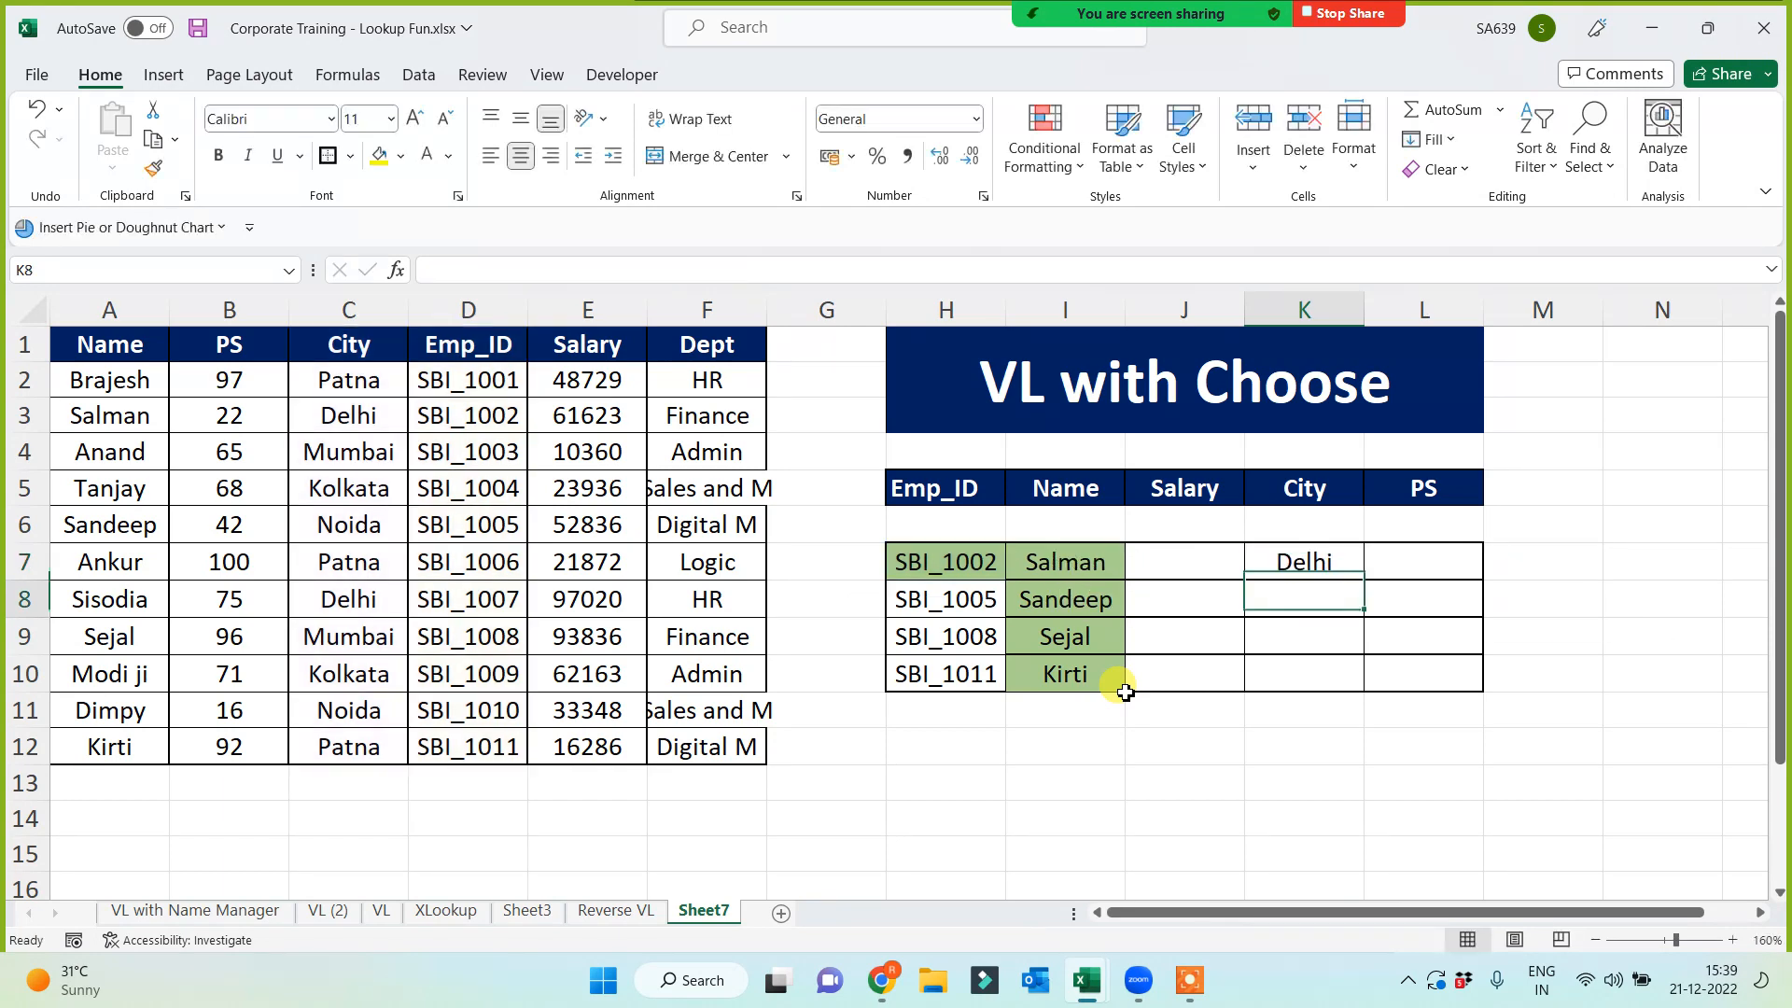
Fill the City formula from K7 down through K10
click(1306, 565)
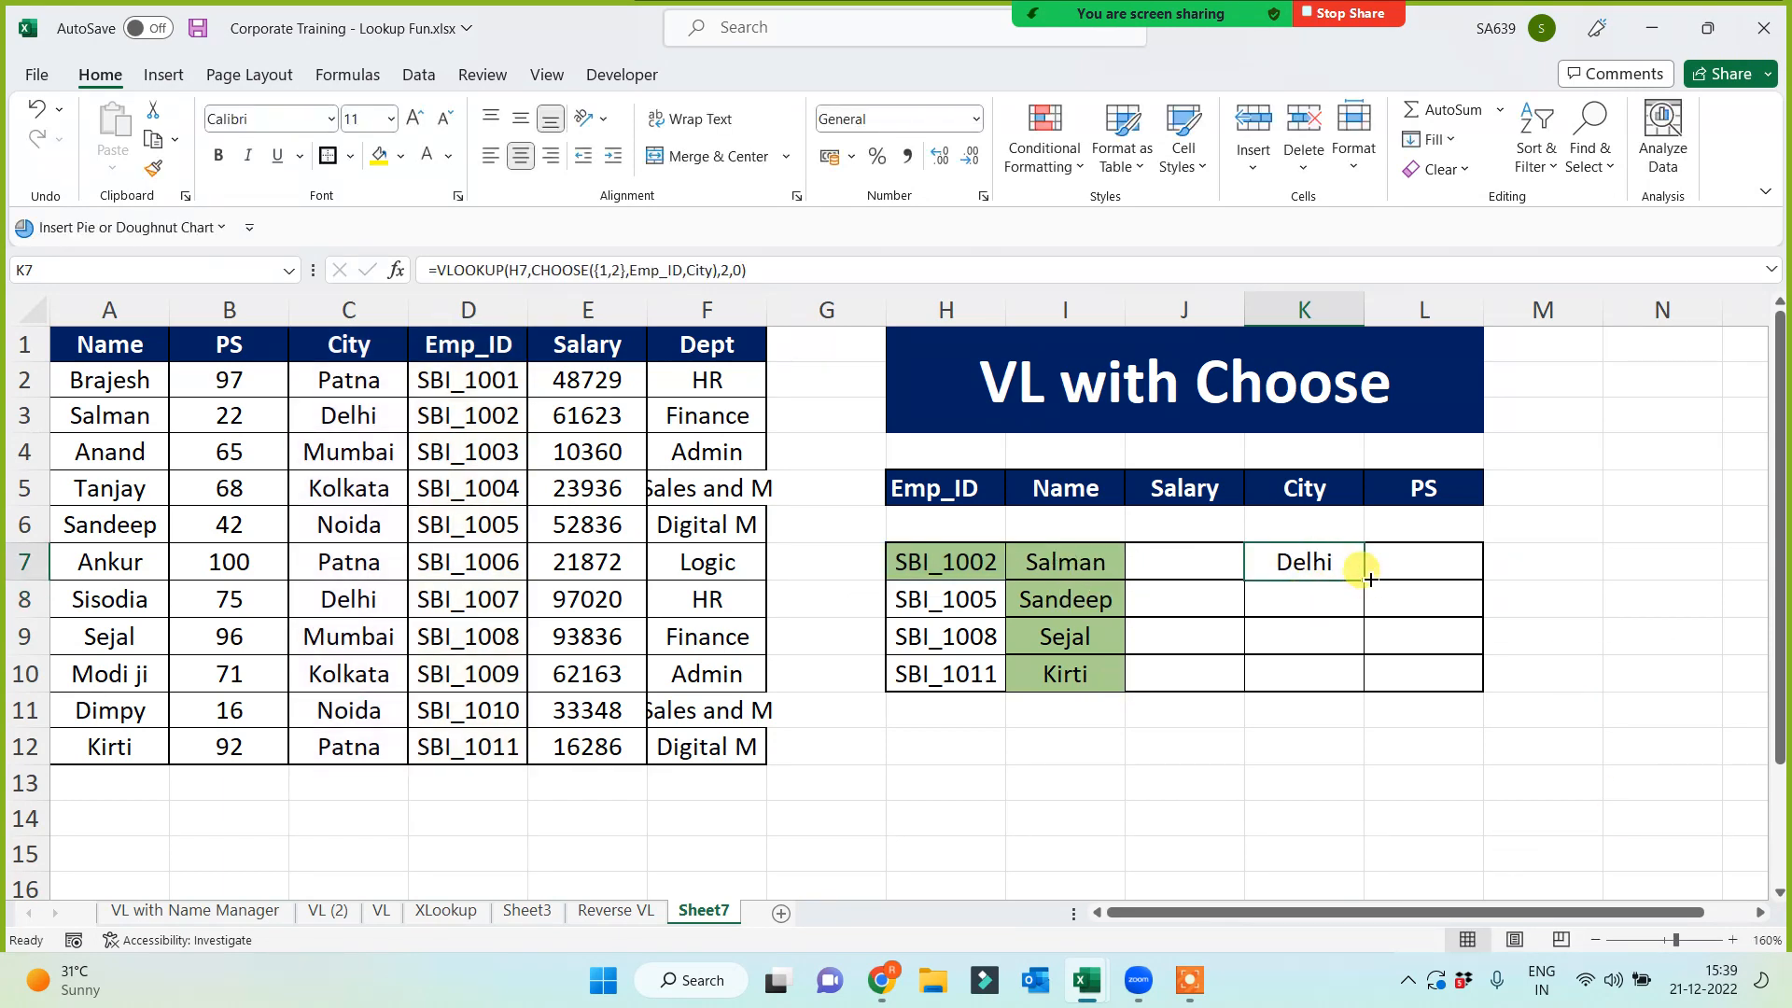
drag(1363, 580, 1352, 691)
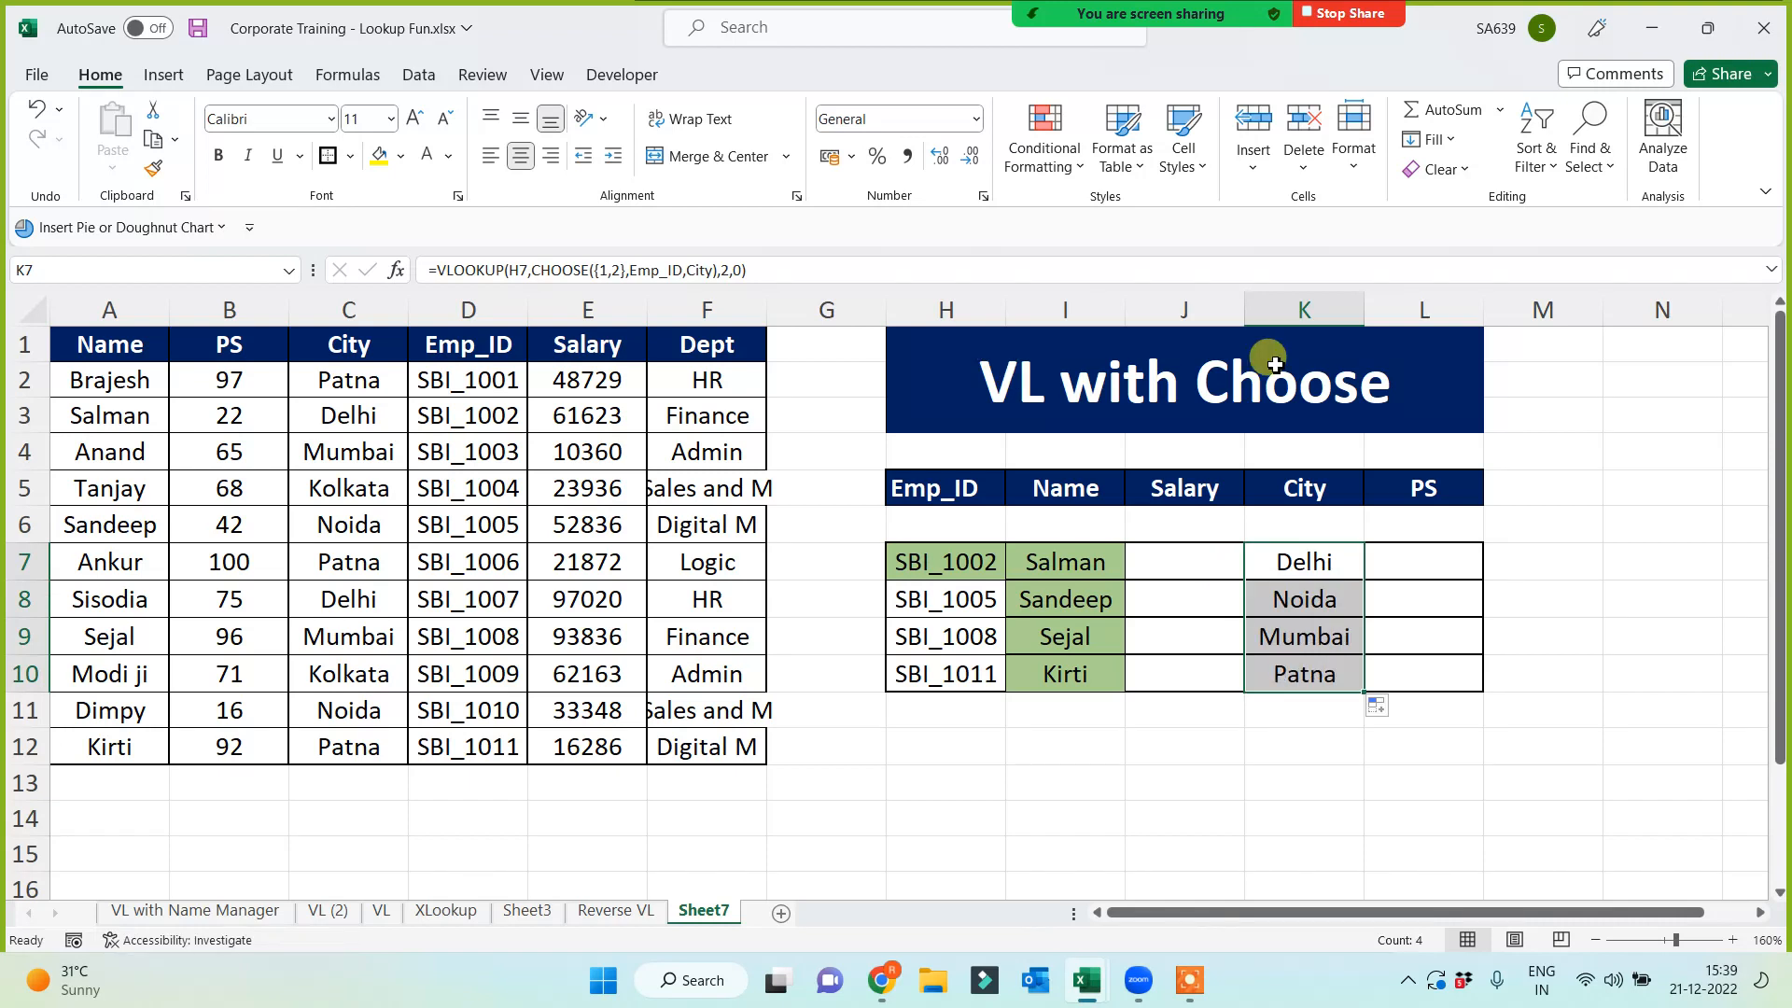
click(1175, 737)
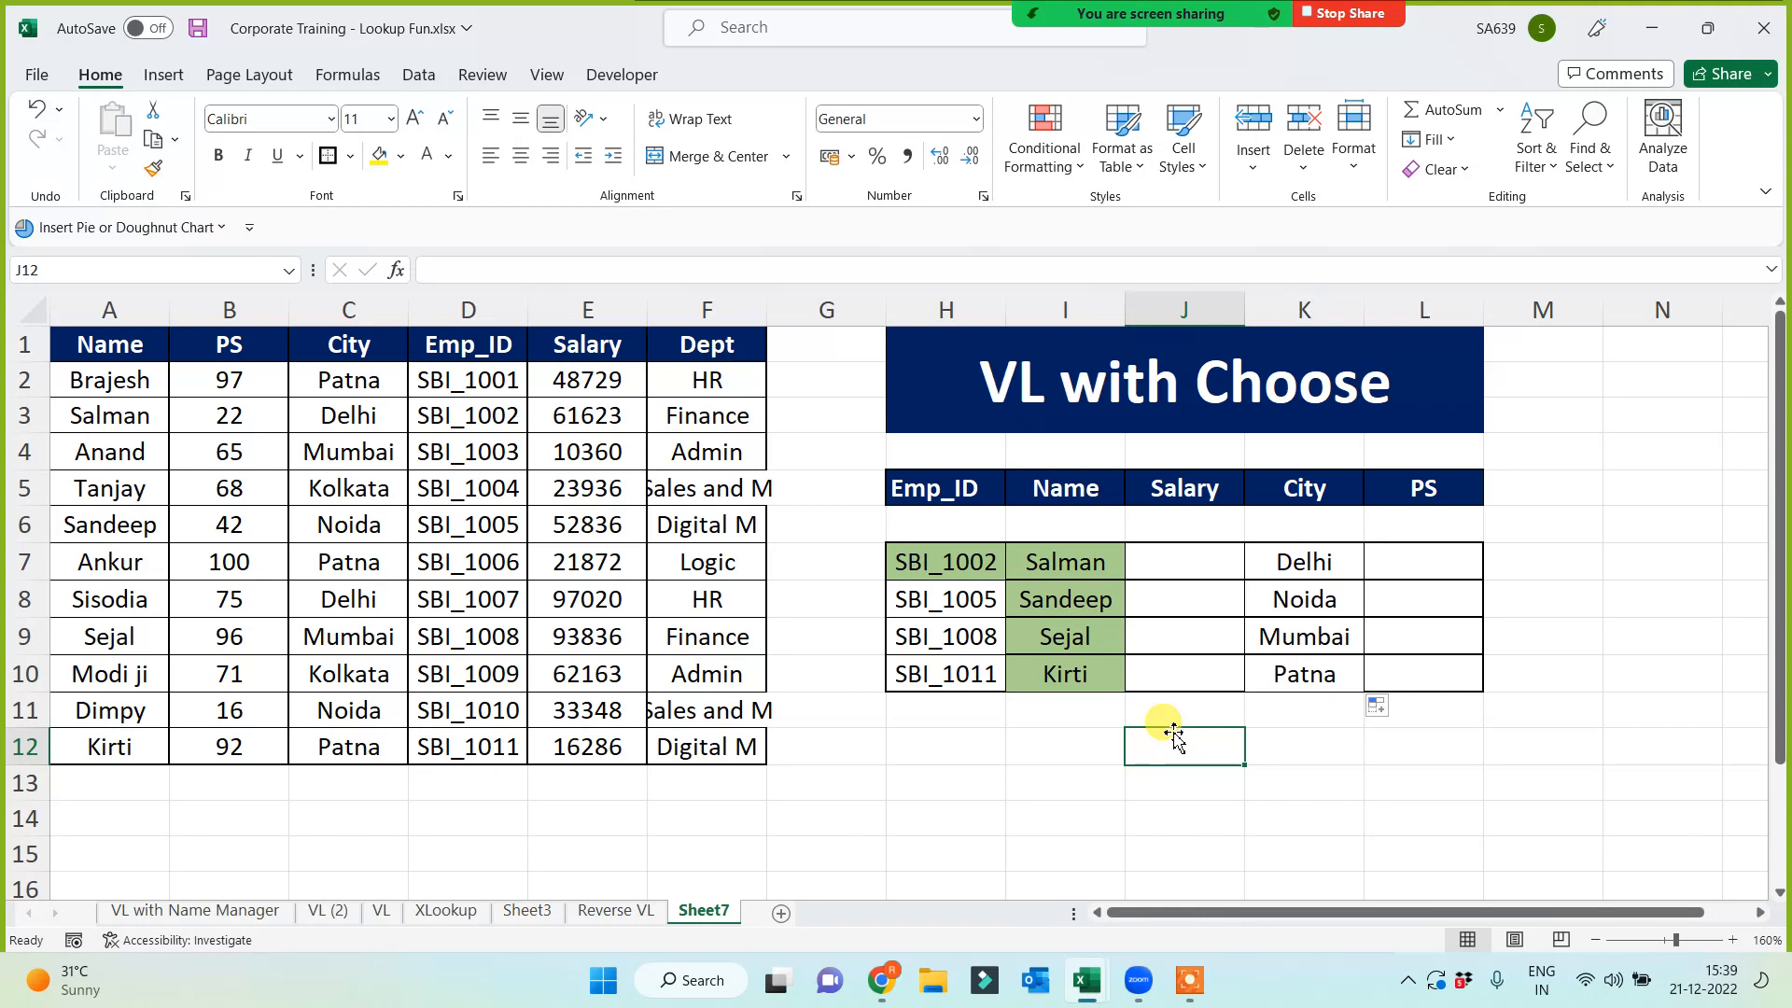
click(1407, 740)
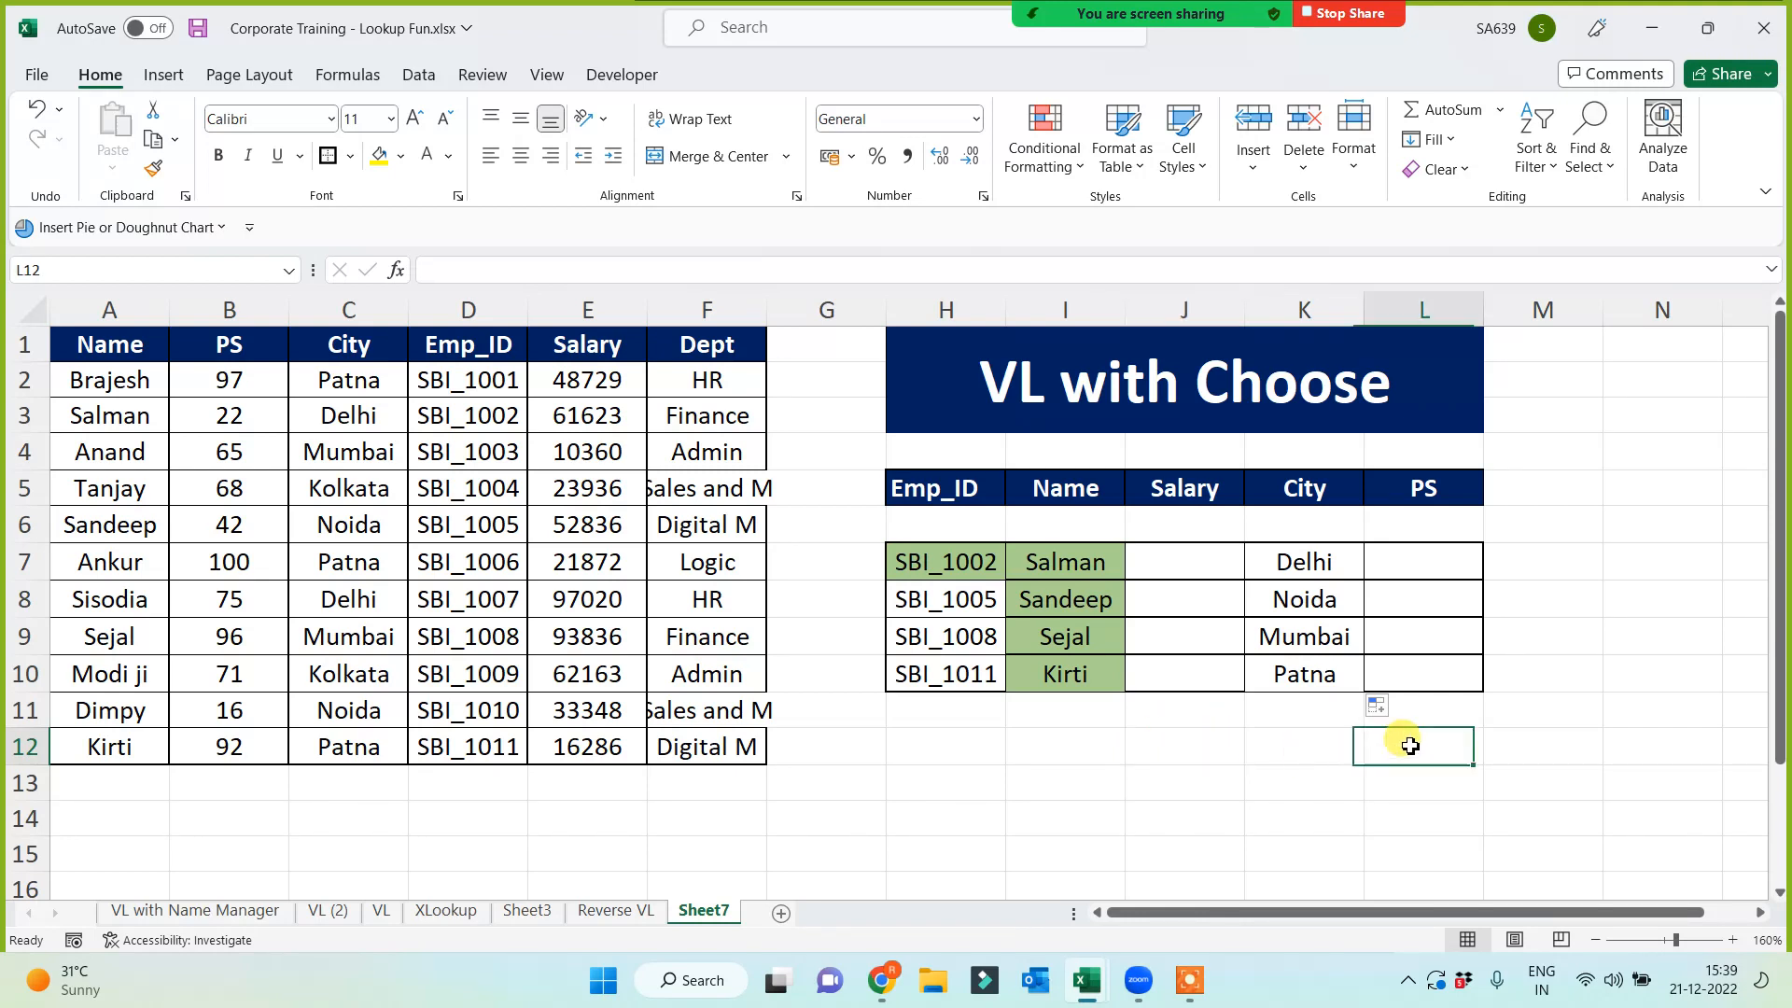
Widen column F so the full Dept entries fit
click(1190, 779)
drag(767, 309, 807, 304)
click(1057, 688)
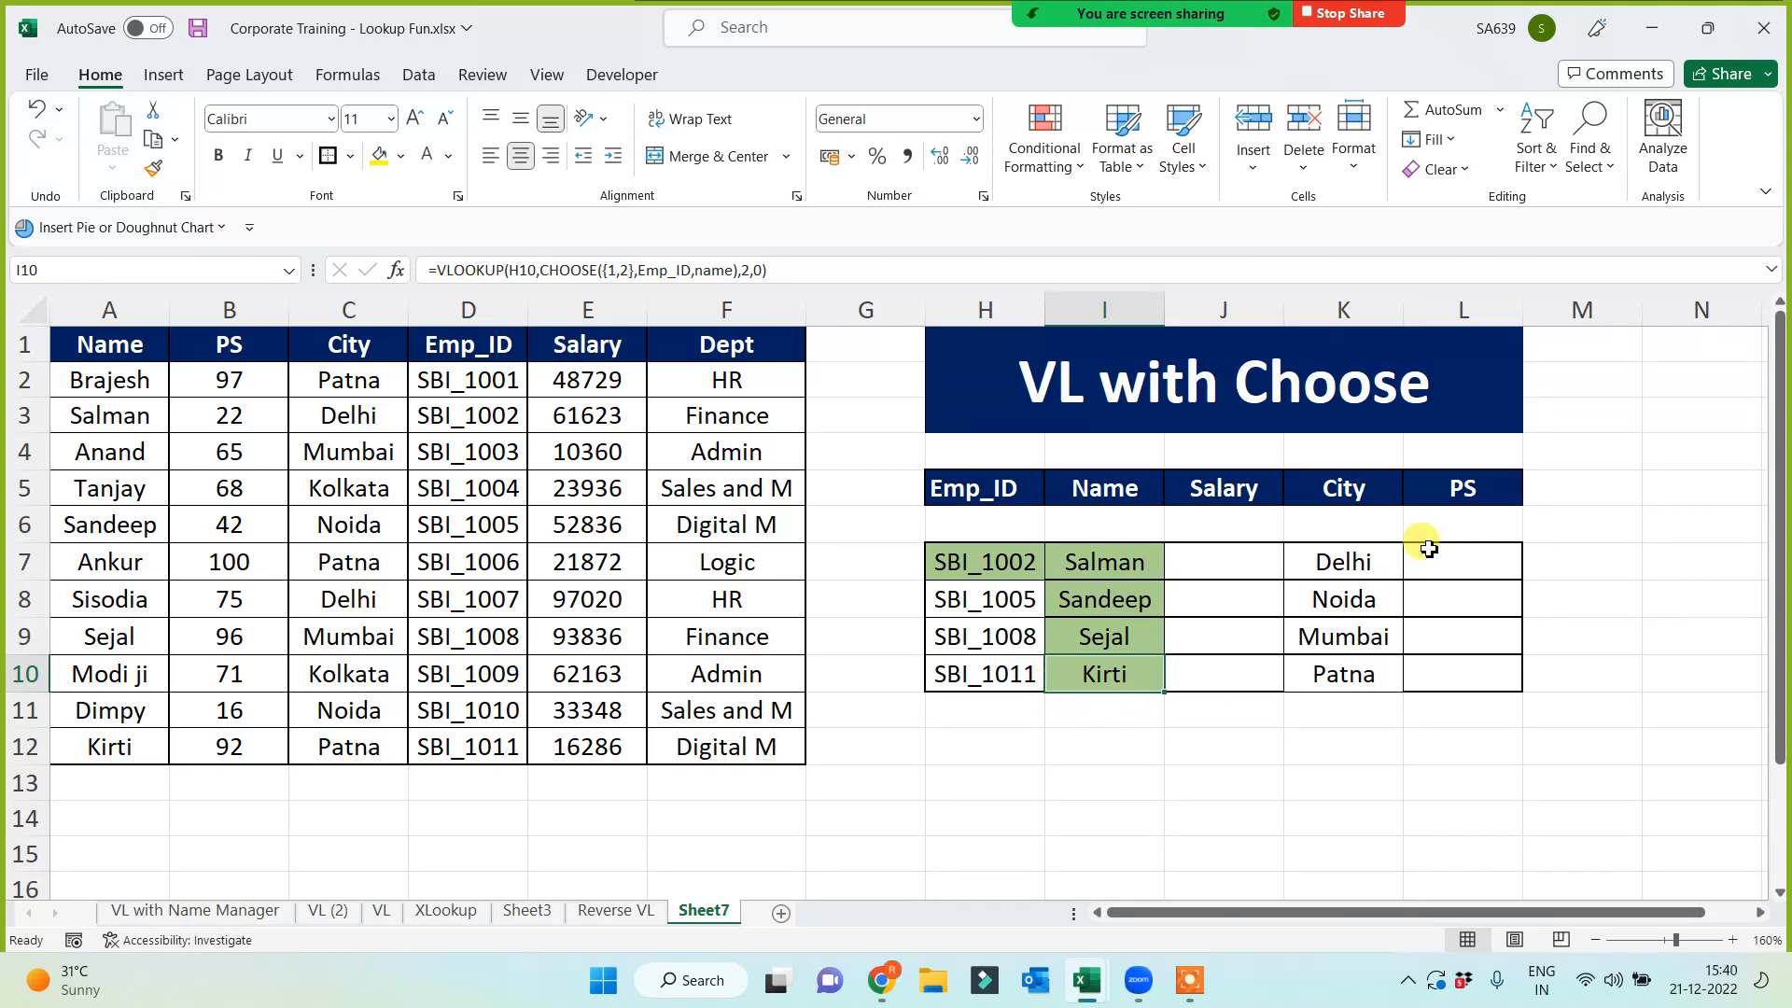
click(1271, 744)
Check the list of participants in the Zoom meeting, then minimize it
mouse_move(1178, 20)
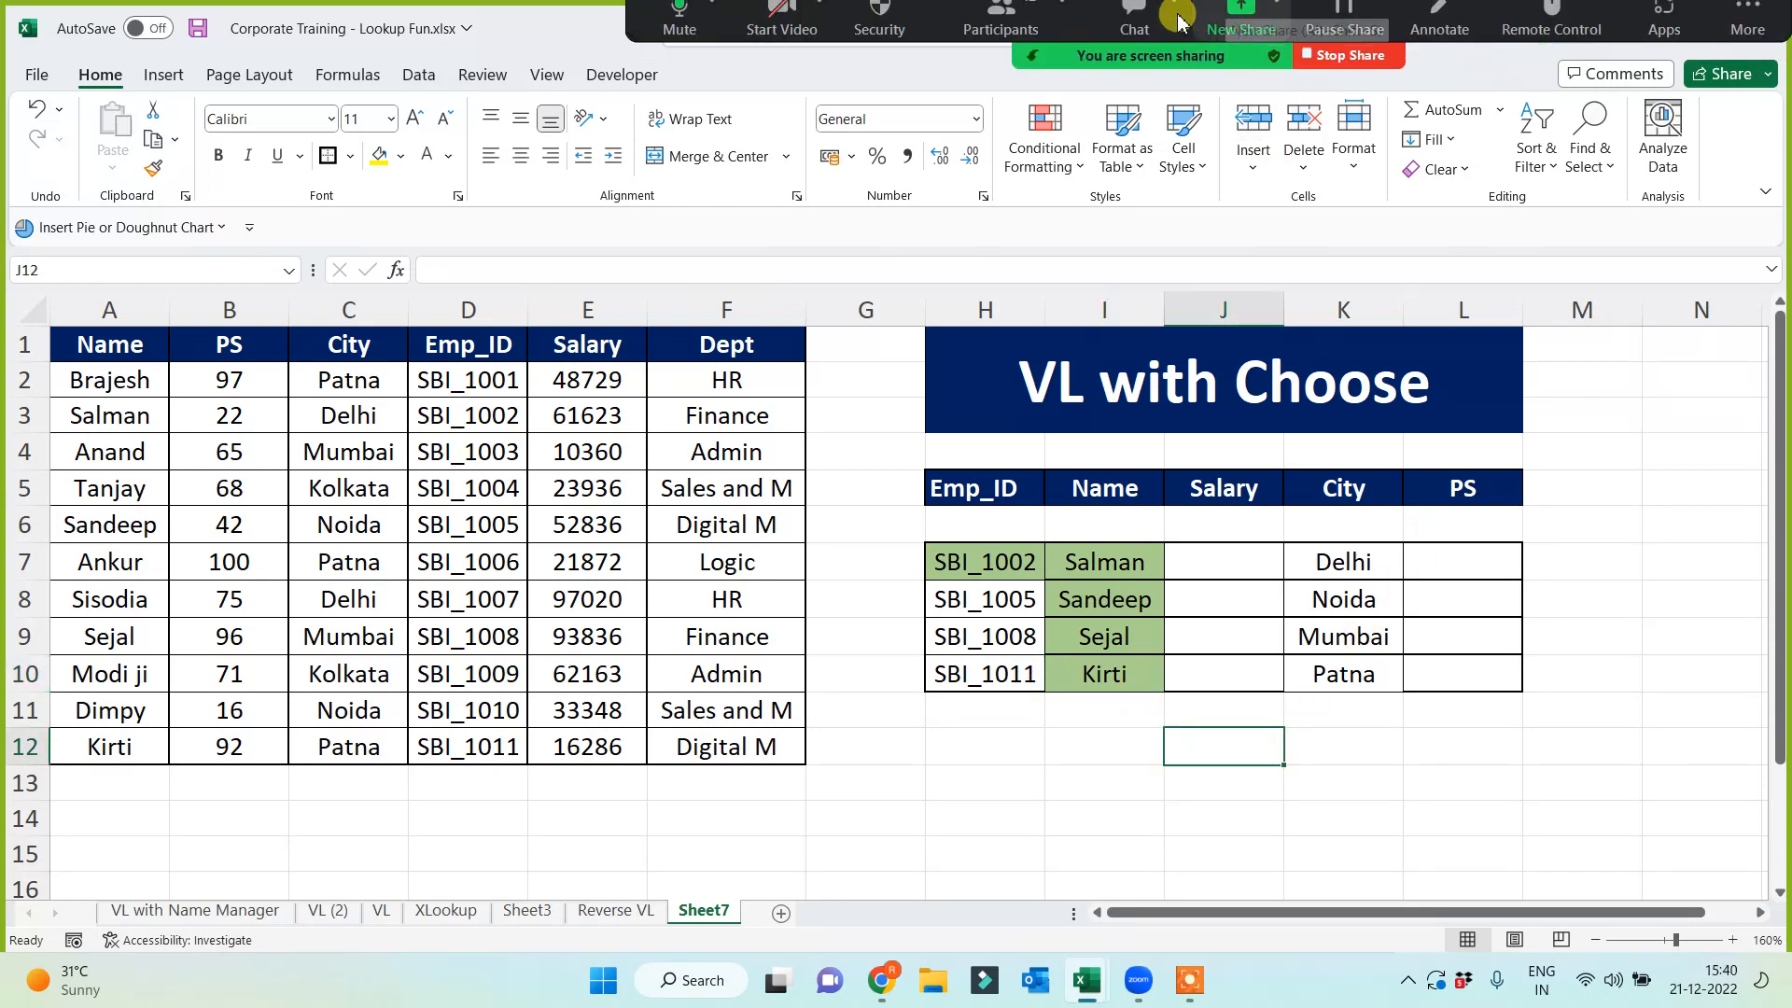
click(1001, 32)
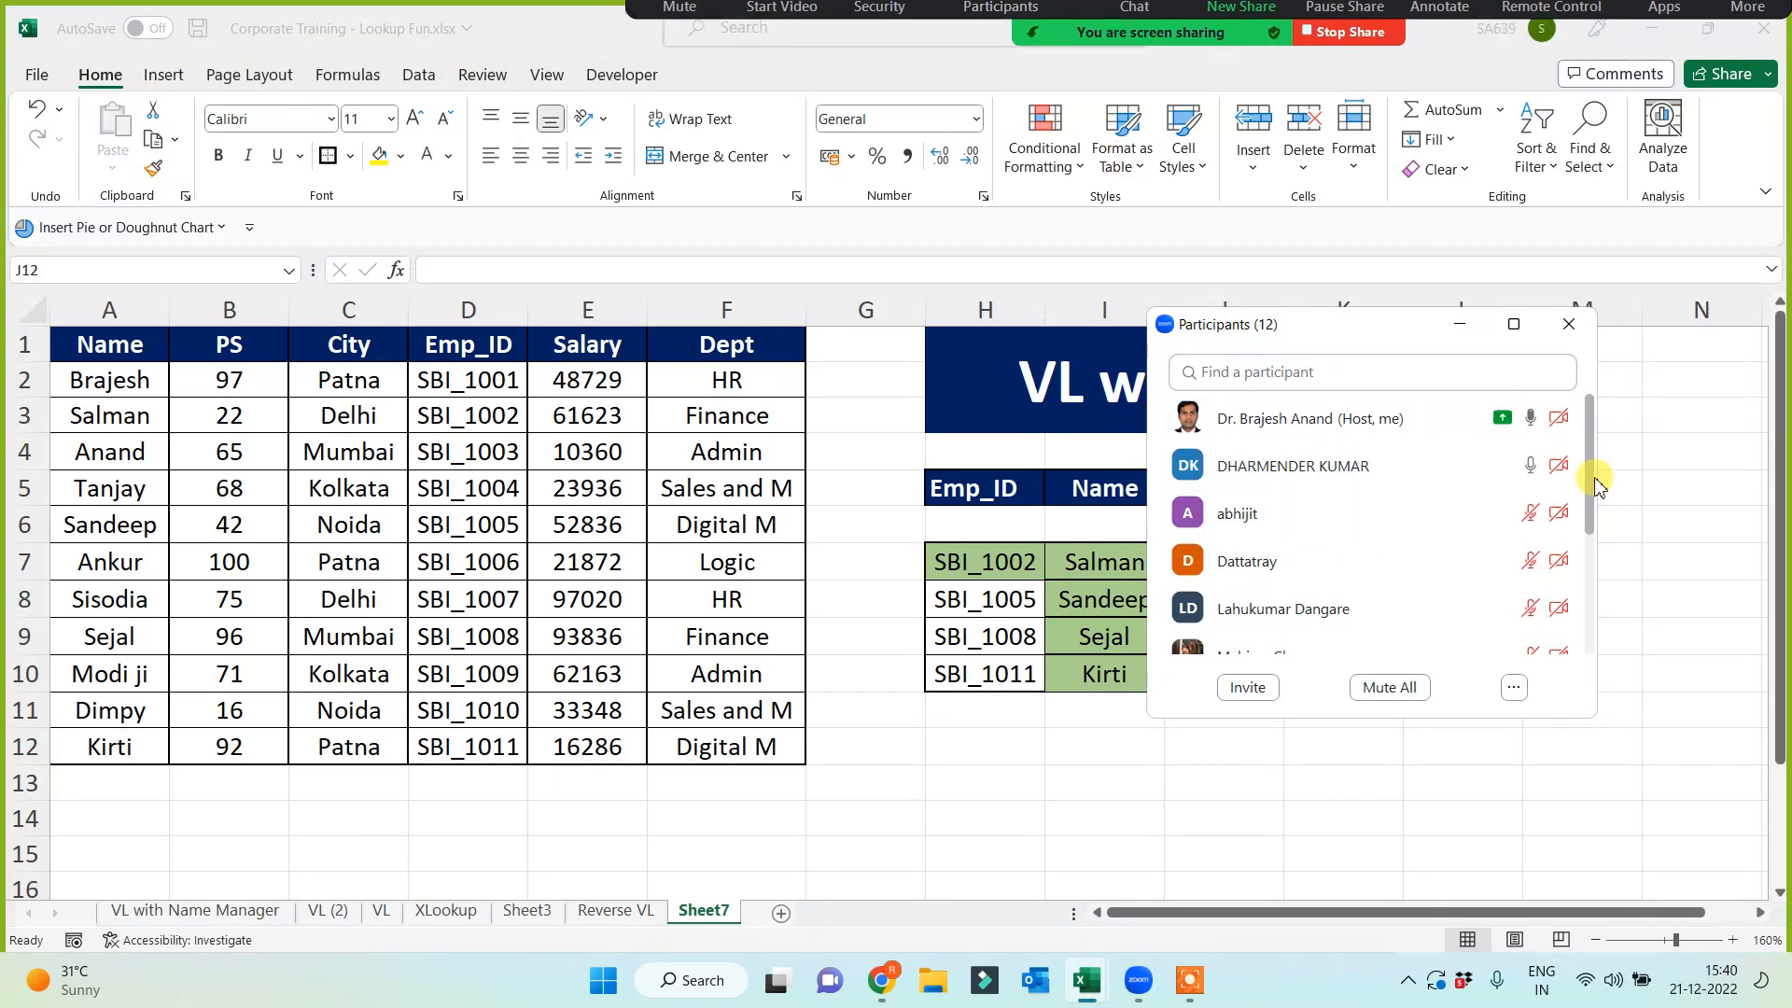
scroll(1589, 537, down, 3)
scroll(1583, 560, up, 10)
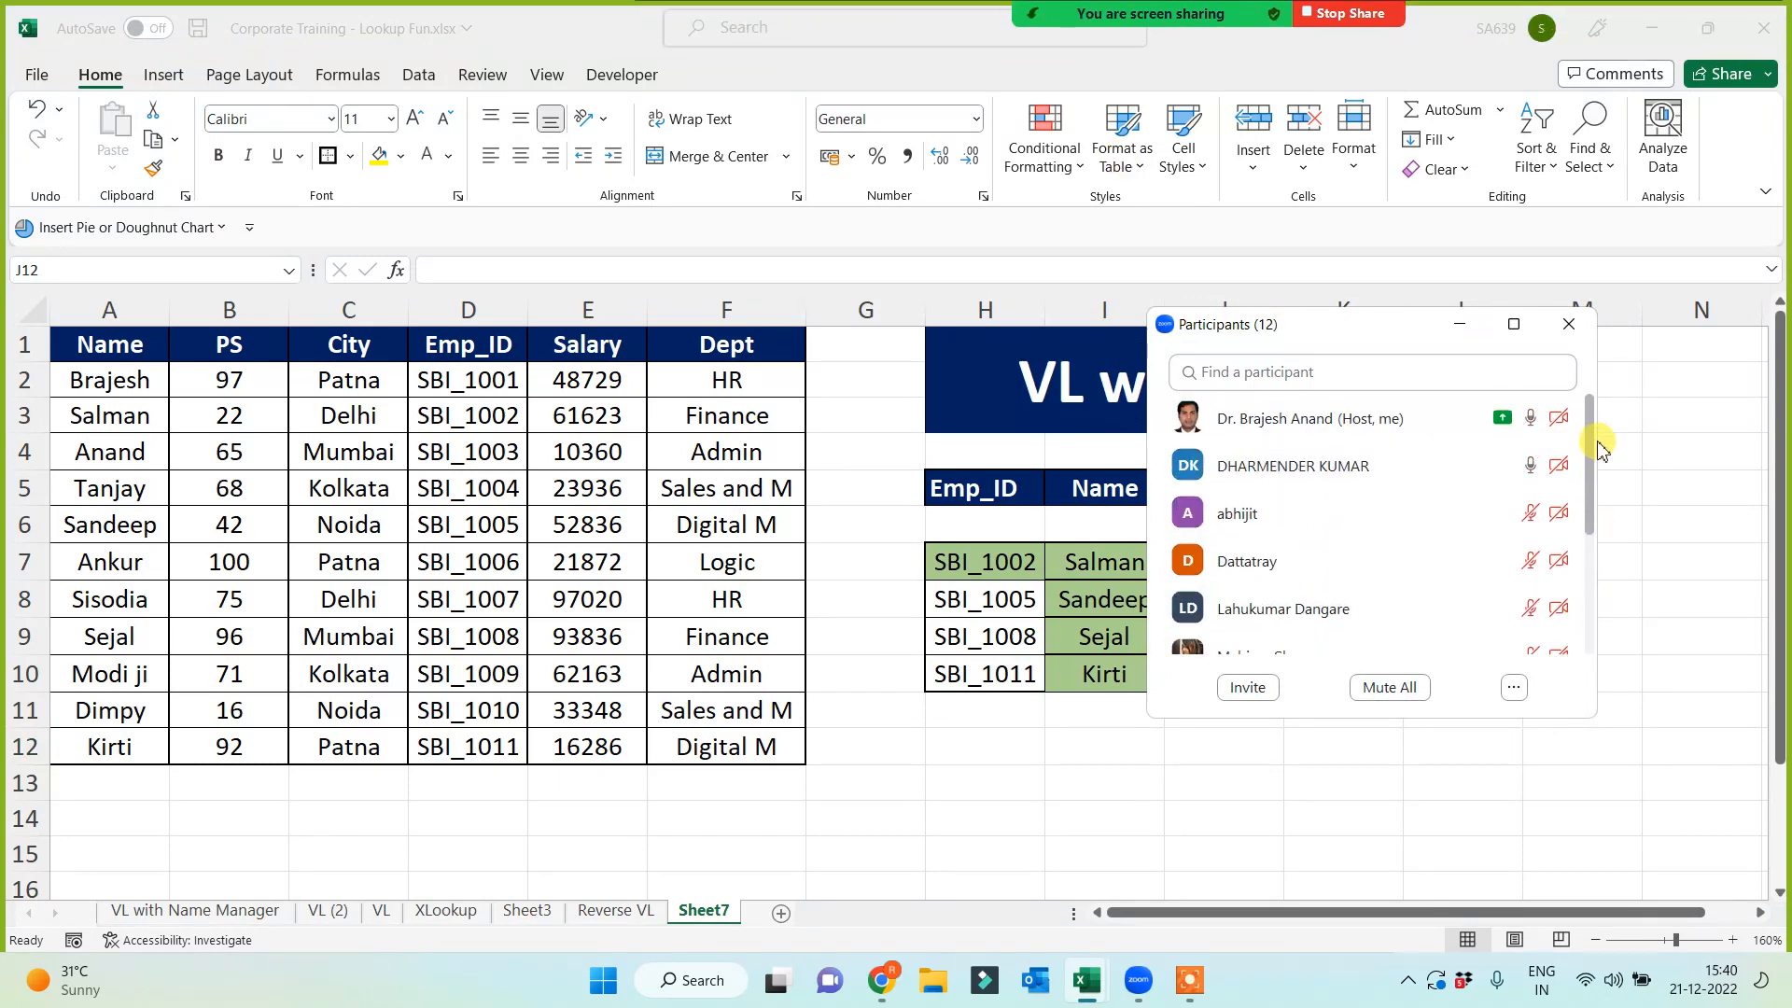
click(1459, 324)
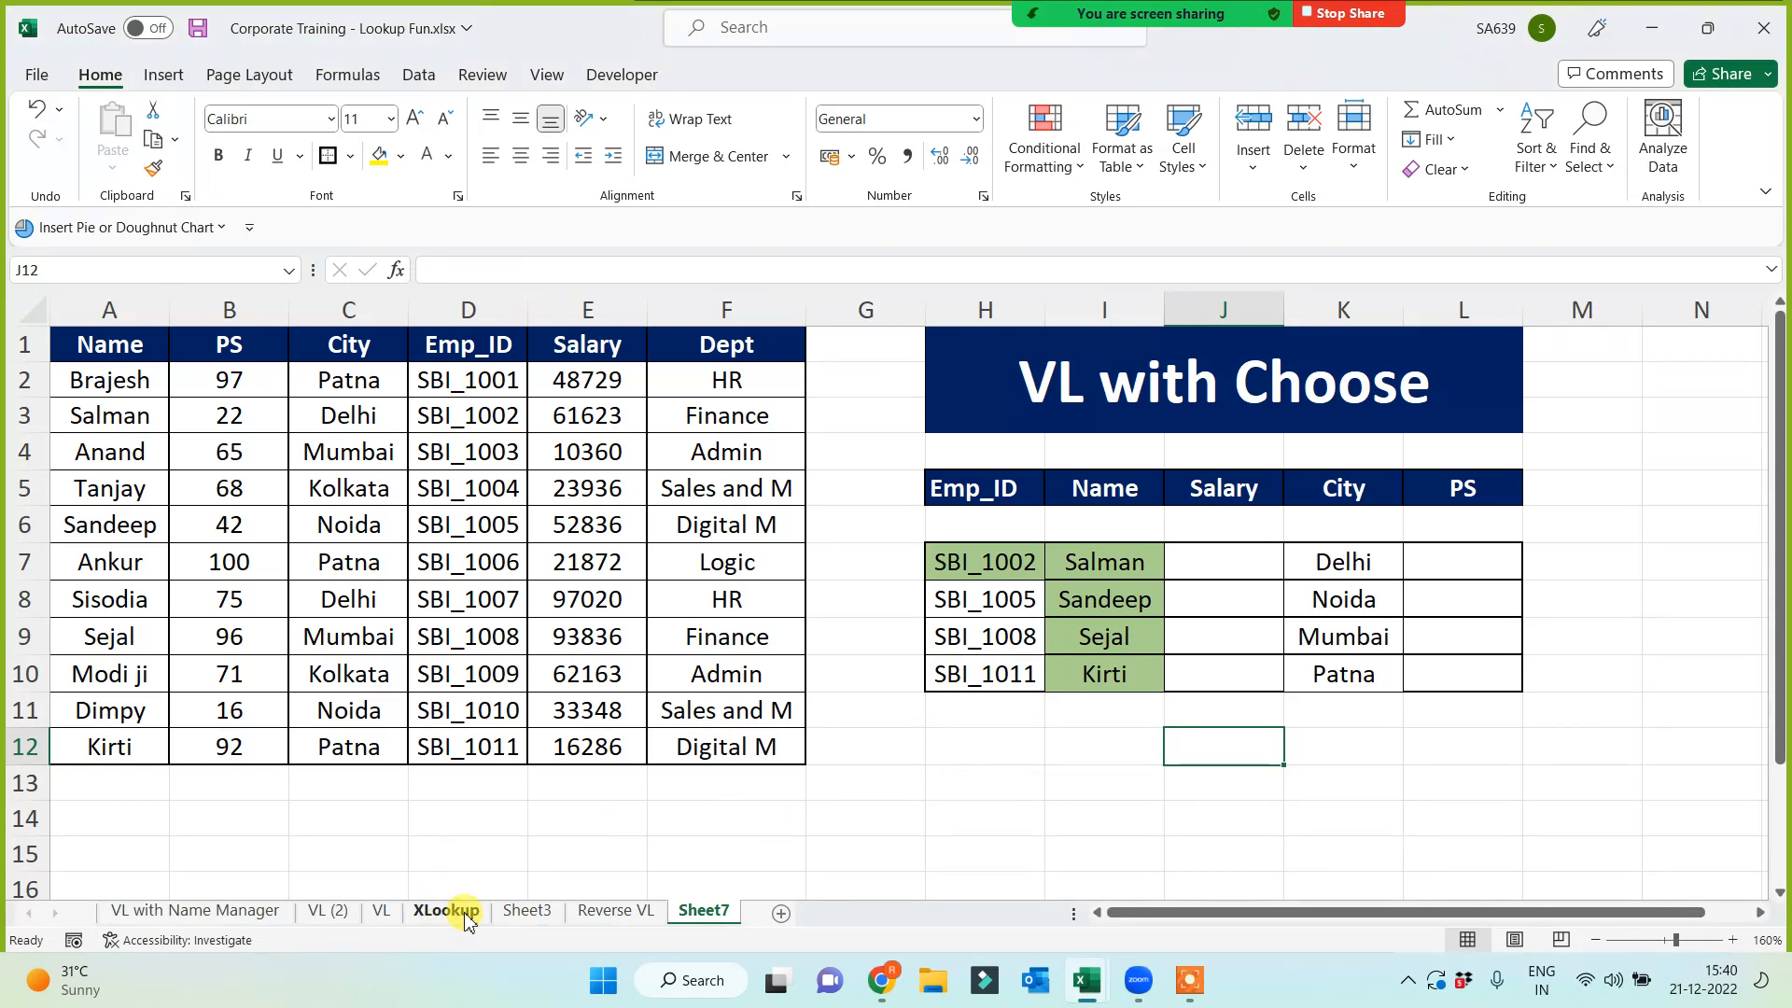
Copy range A1:K12 from the VL sheet to a new sheet and widen the new sheet's Dept column
click(396, 911)
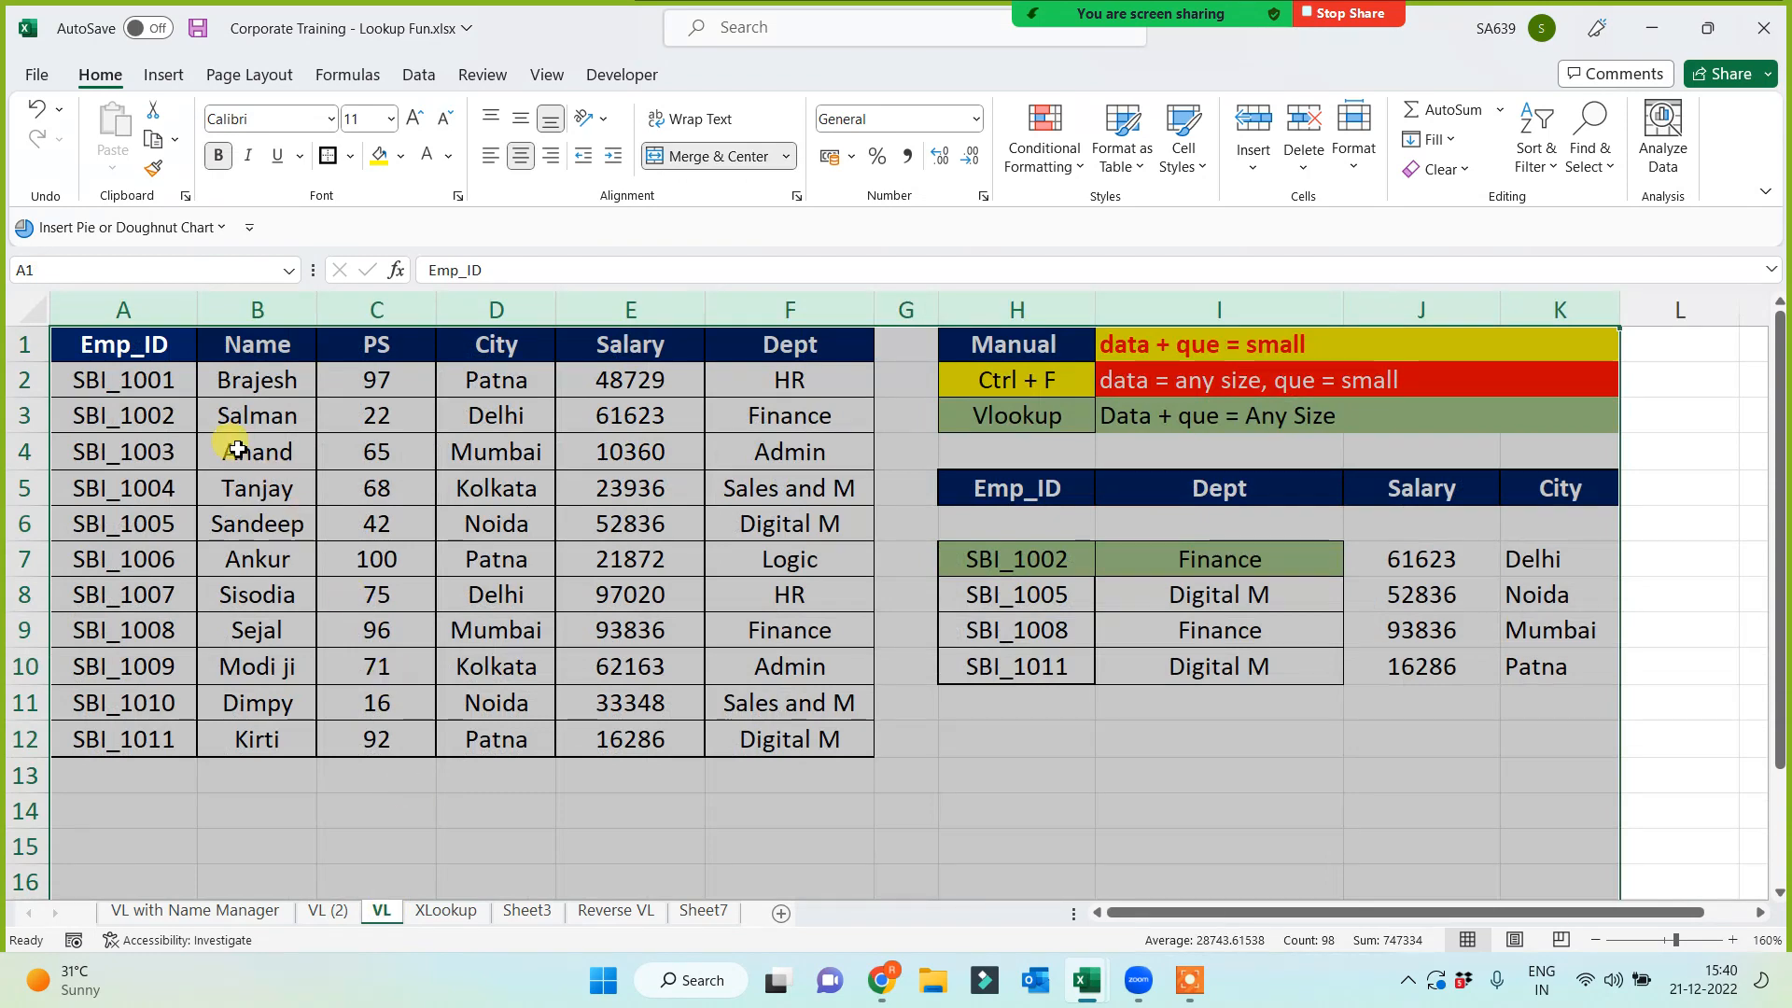
drag(126, 345, 653, 450)
drag(734, 507, 1419, 756)
key(ctrl+c)
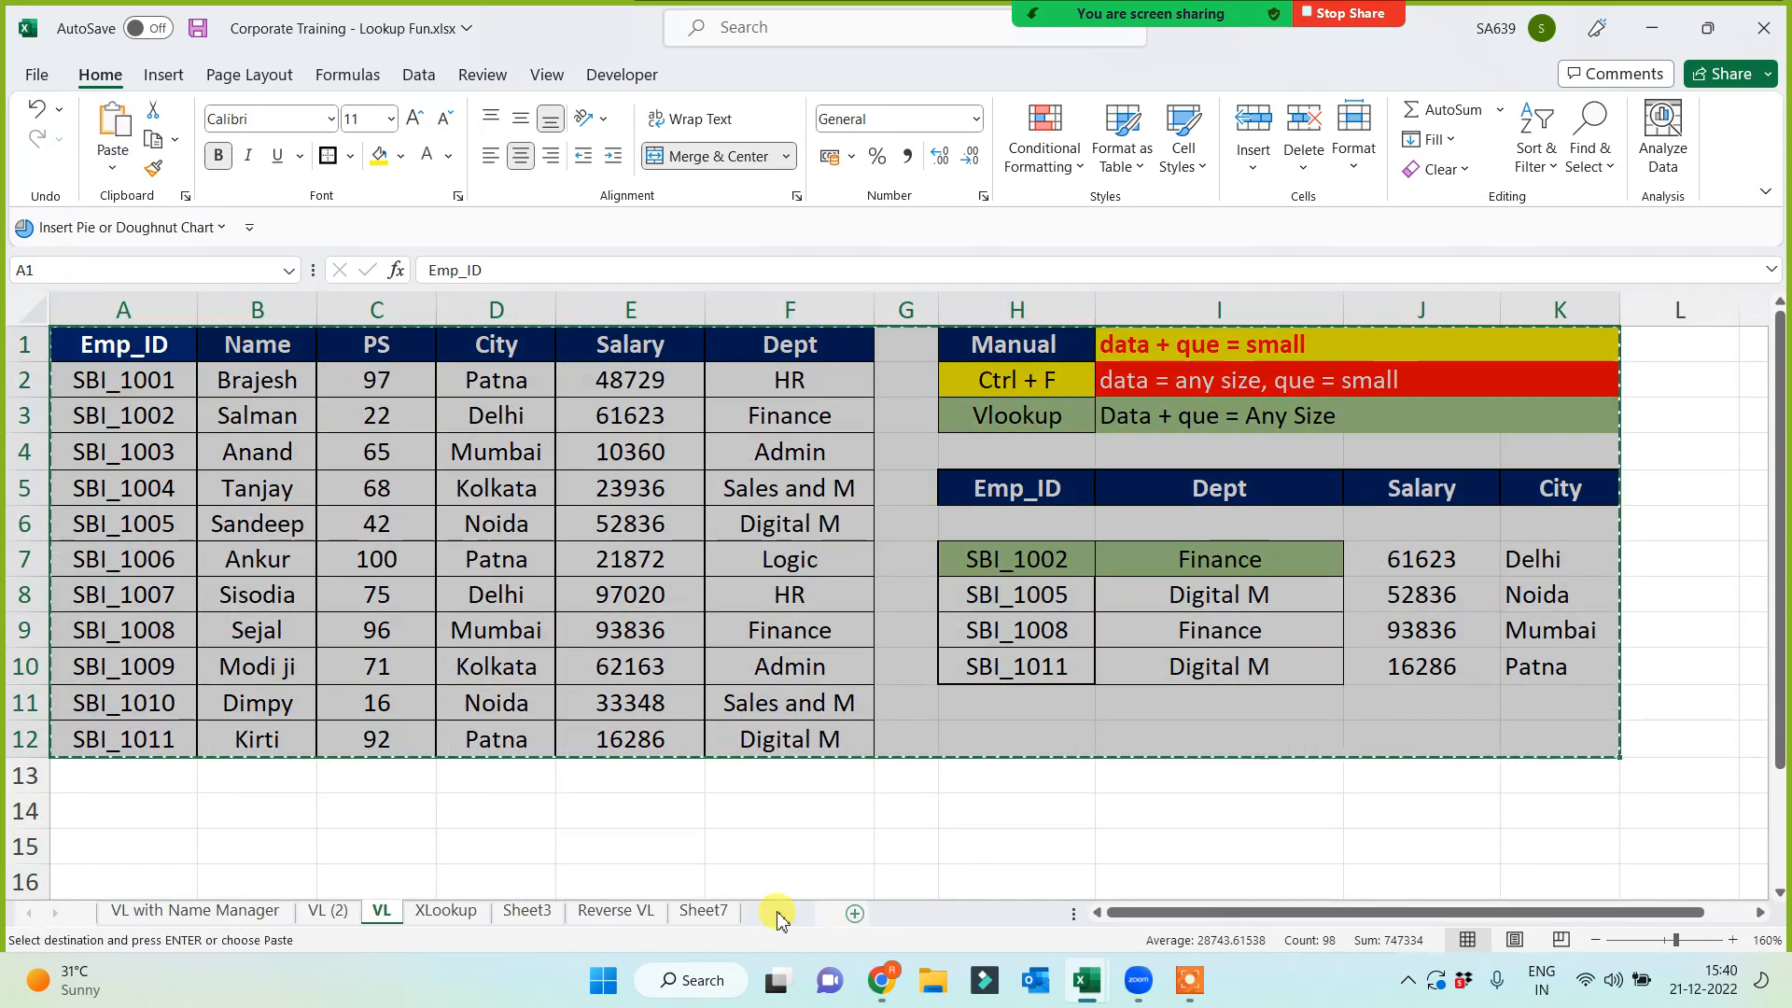
click(854, 913)
key(ctrl+v)
scroll(640, 723, up, 5)
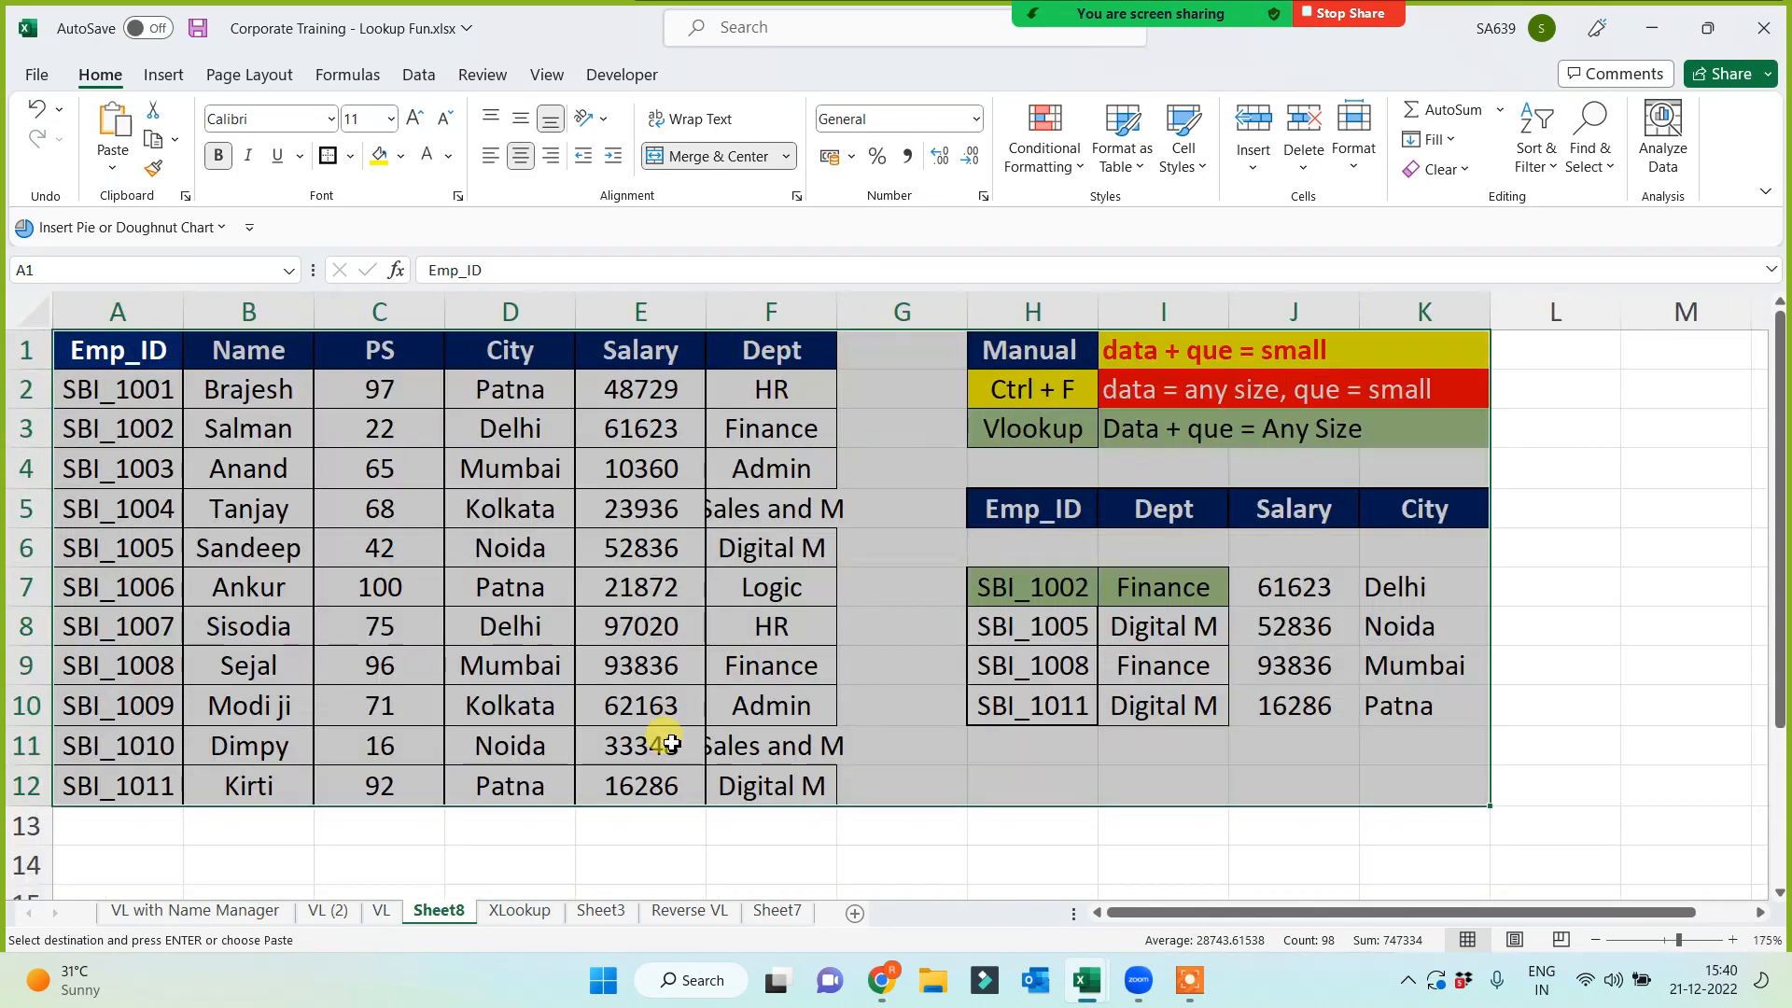
drag(836, 312, 873, 312)
click(467, 841)
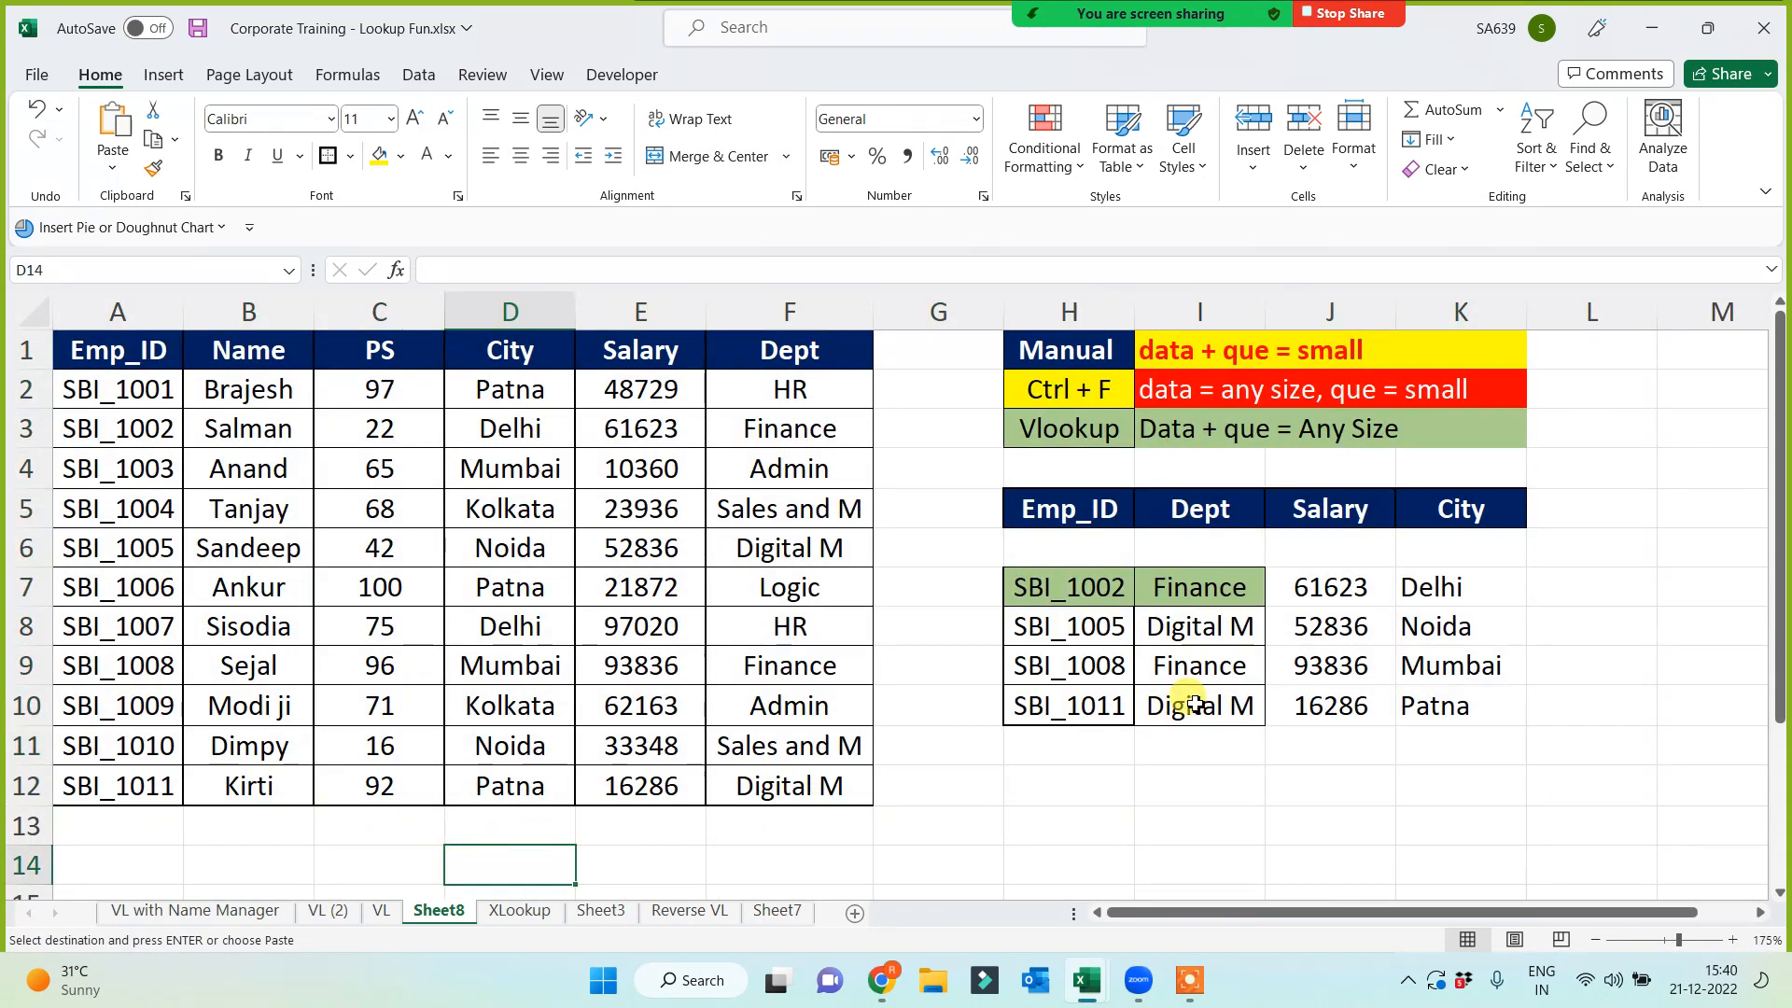
Clear the Dept, Salary and City lookup results in I7:K10
drag(1166, 588, 1421, 677)
key(ctrl+z)
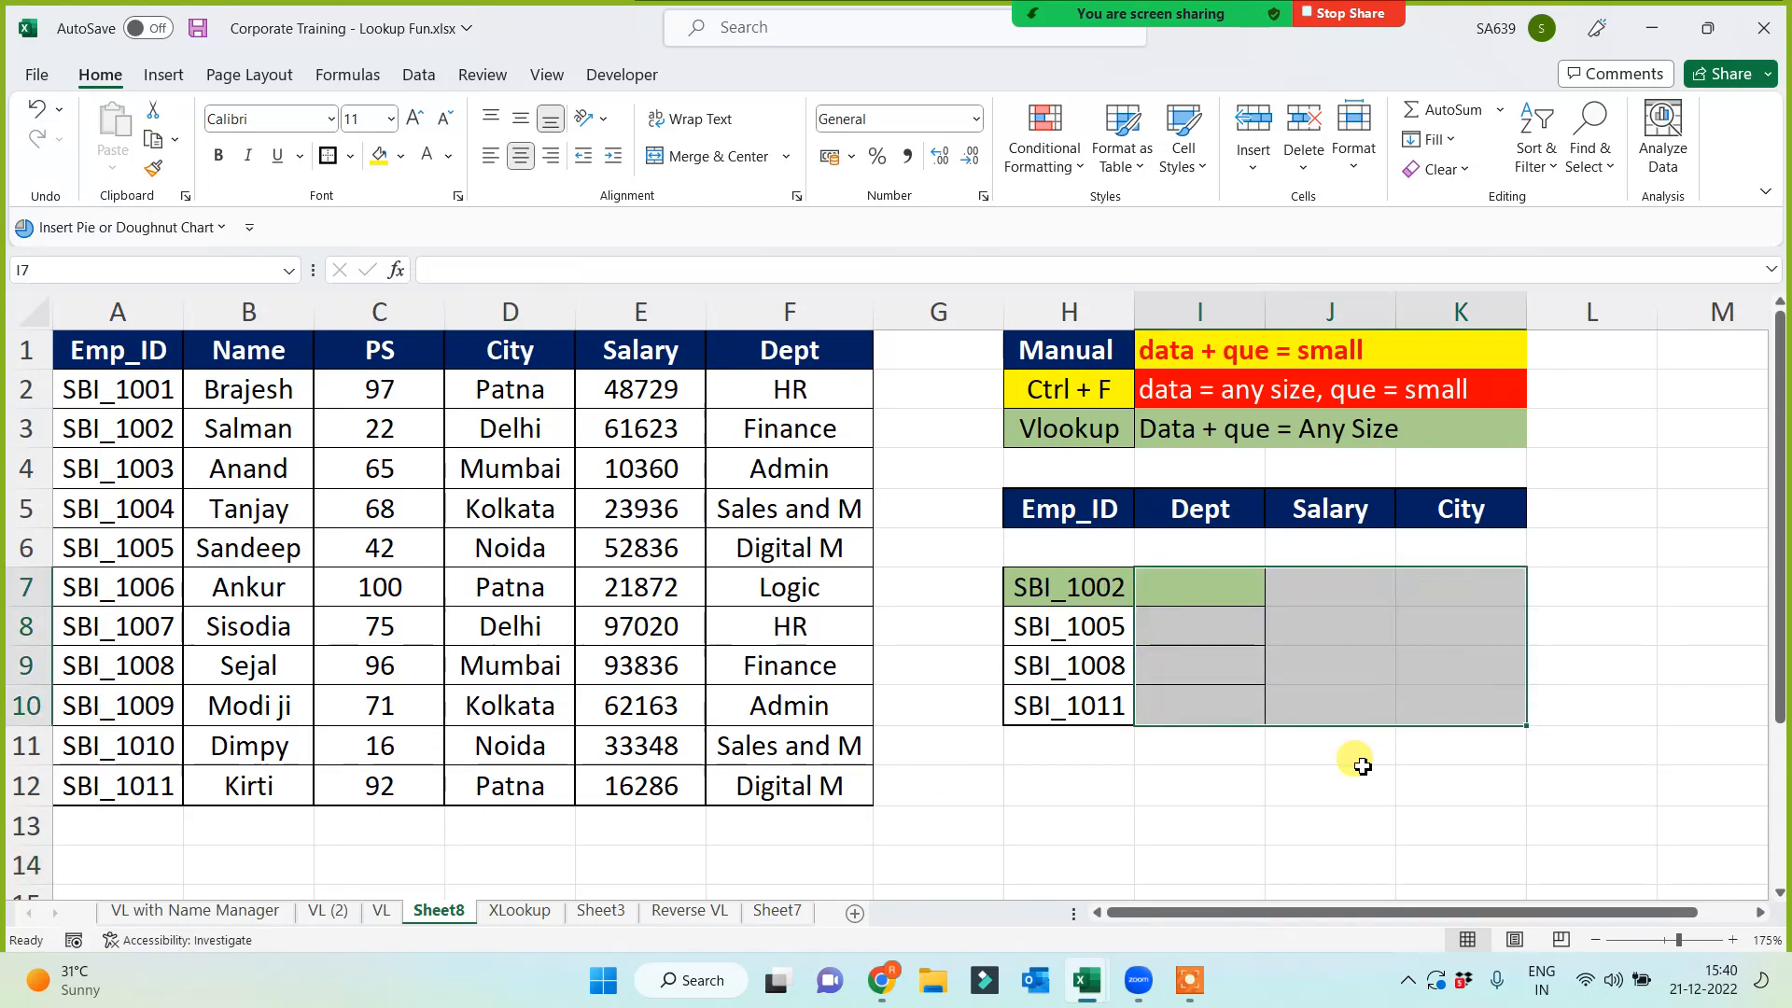
click(1352, 776)
Merge and center H1:K3 into one banner cell and delete its text
drag(1088, 351, 1412, 411)
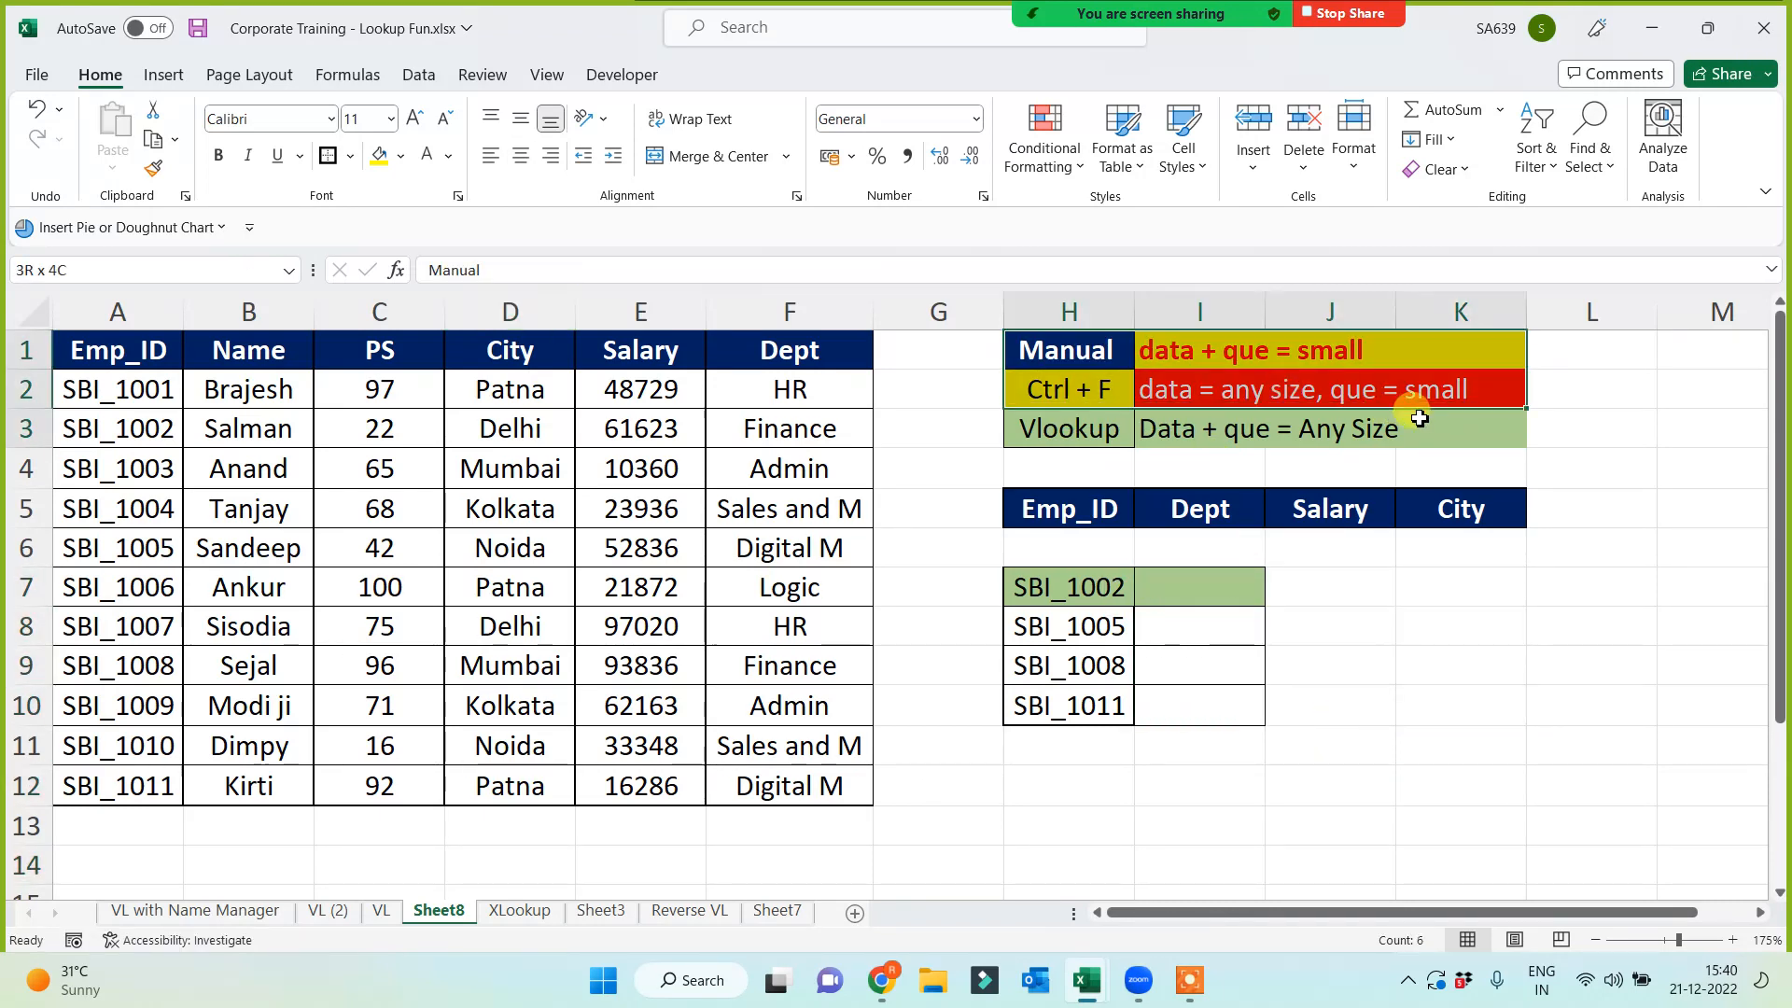
click(693, 160)
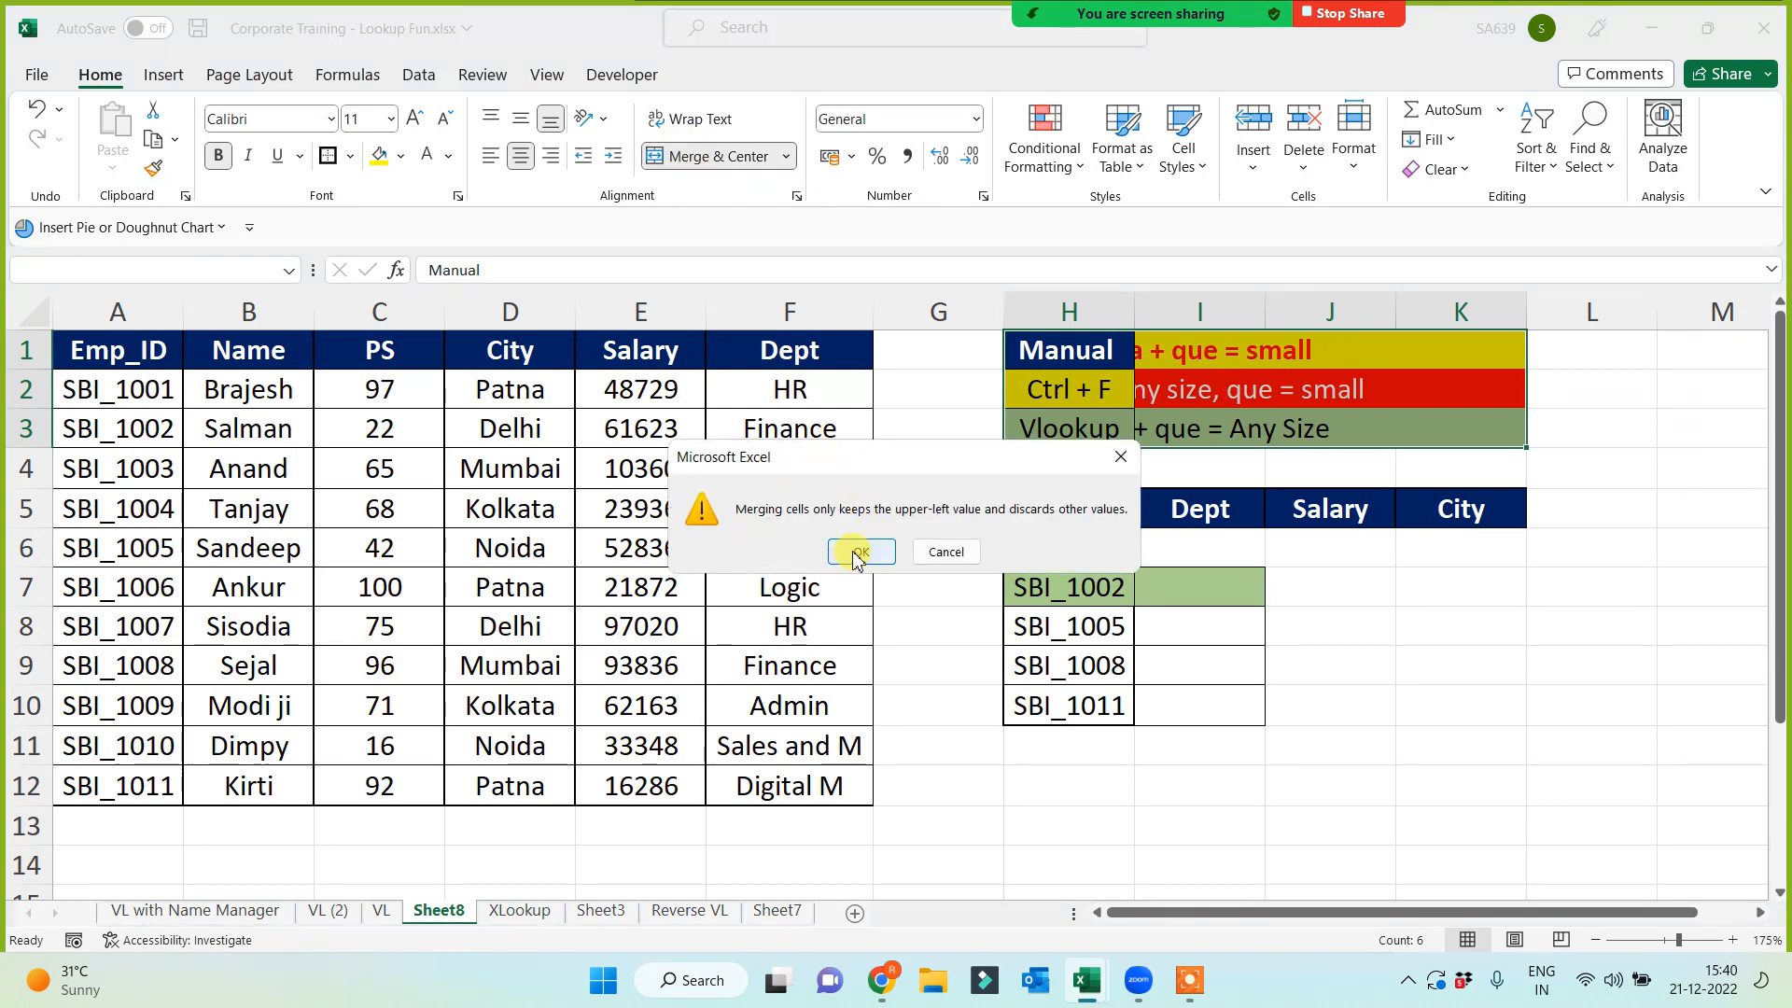
click(856, 553)
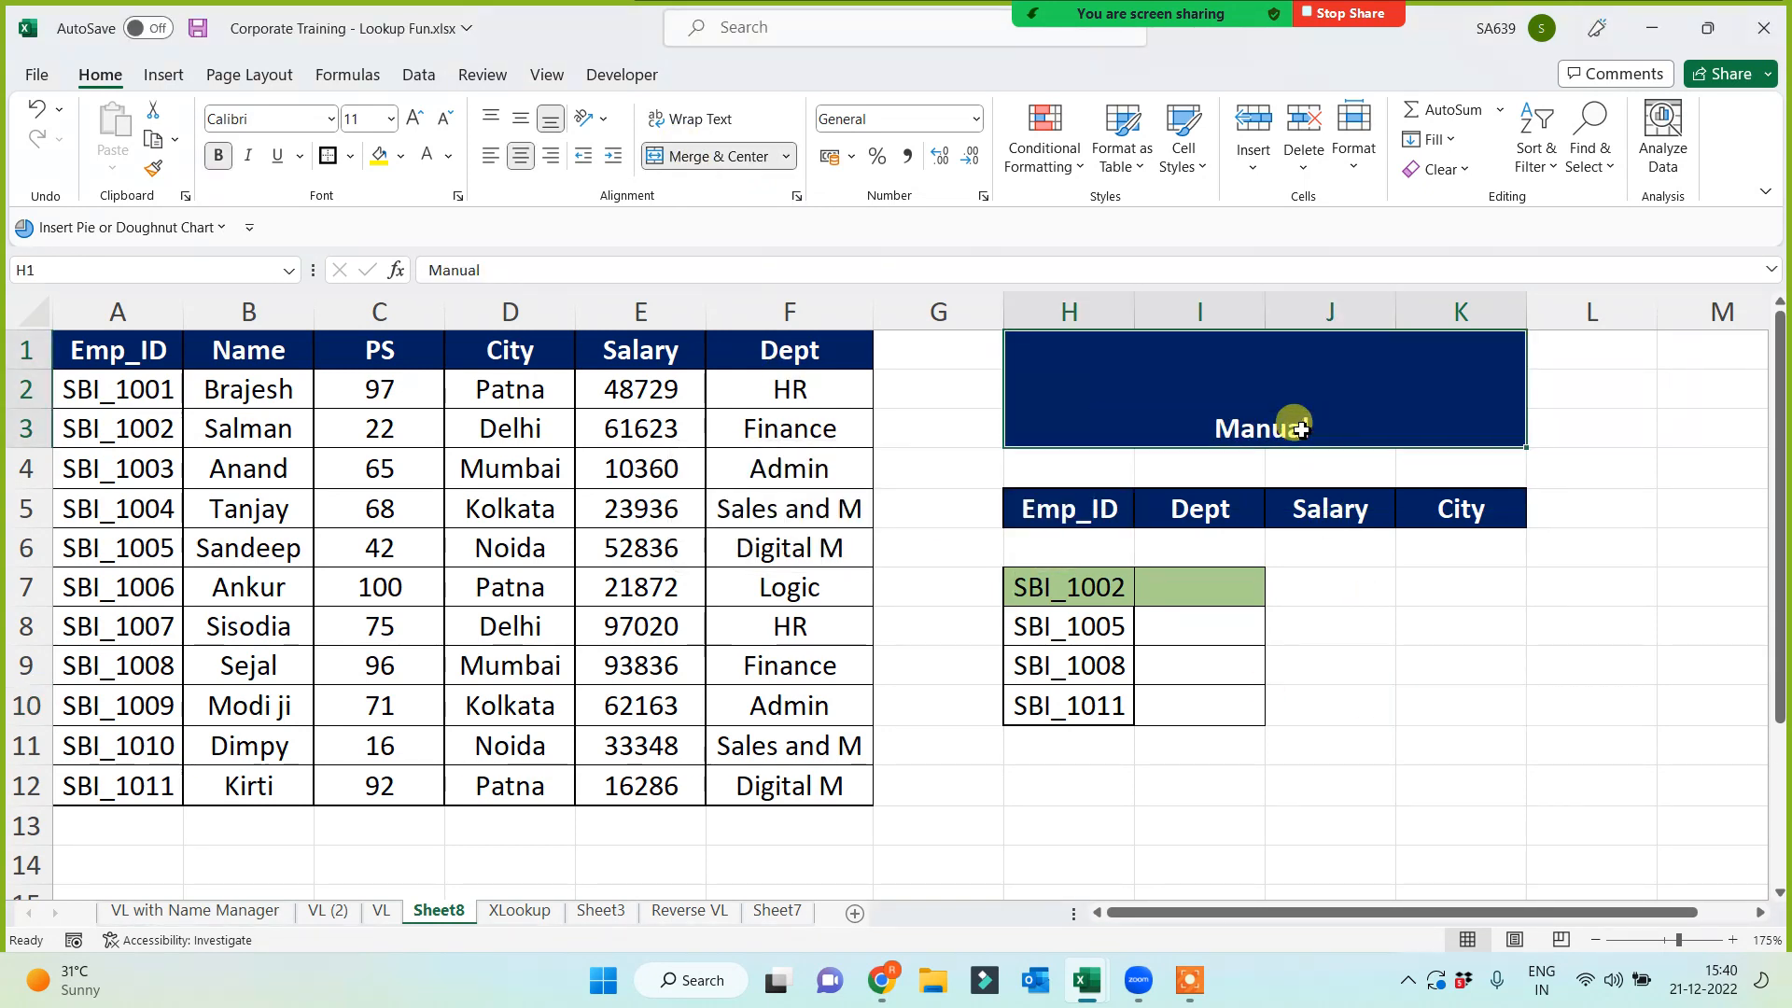
key(Delete)
click(1368, 674)
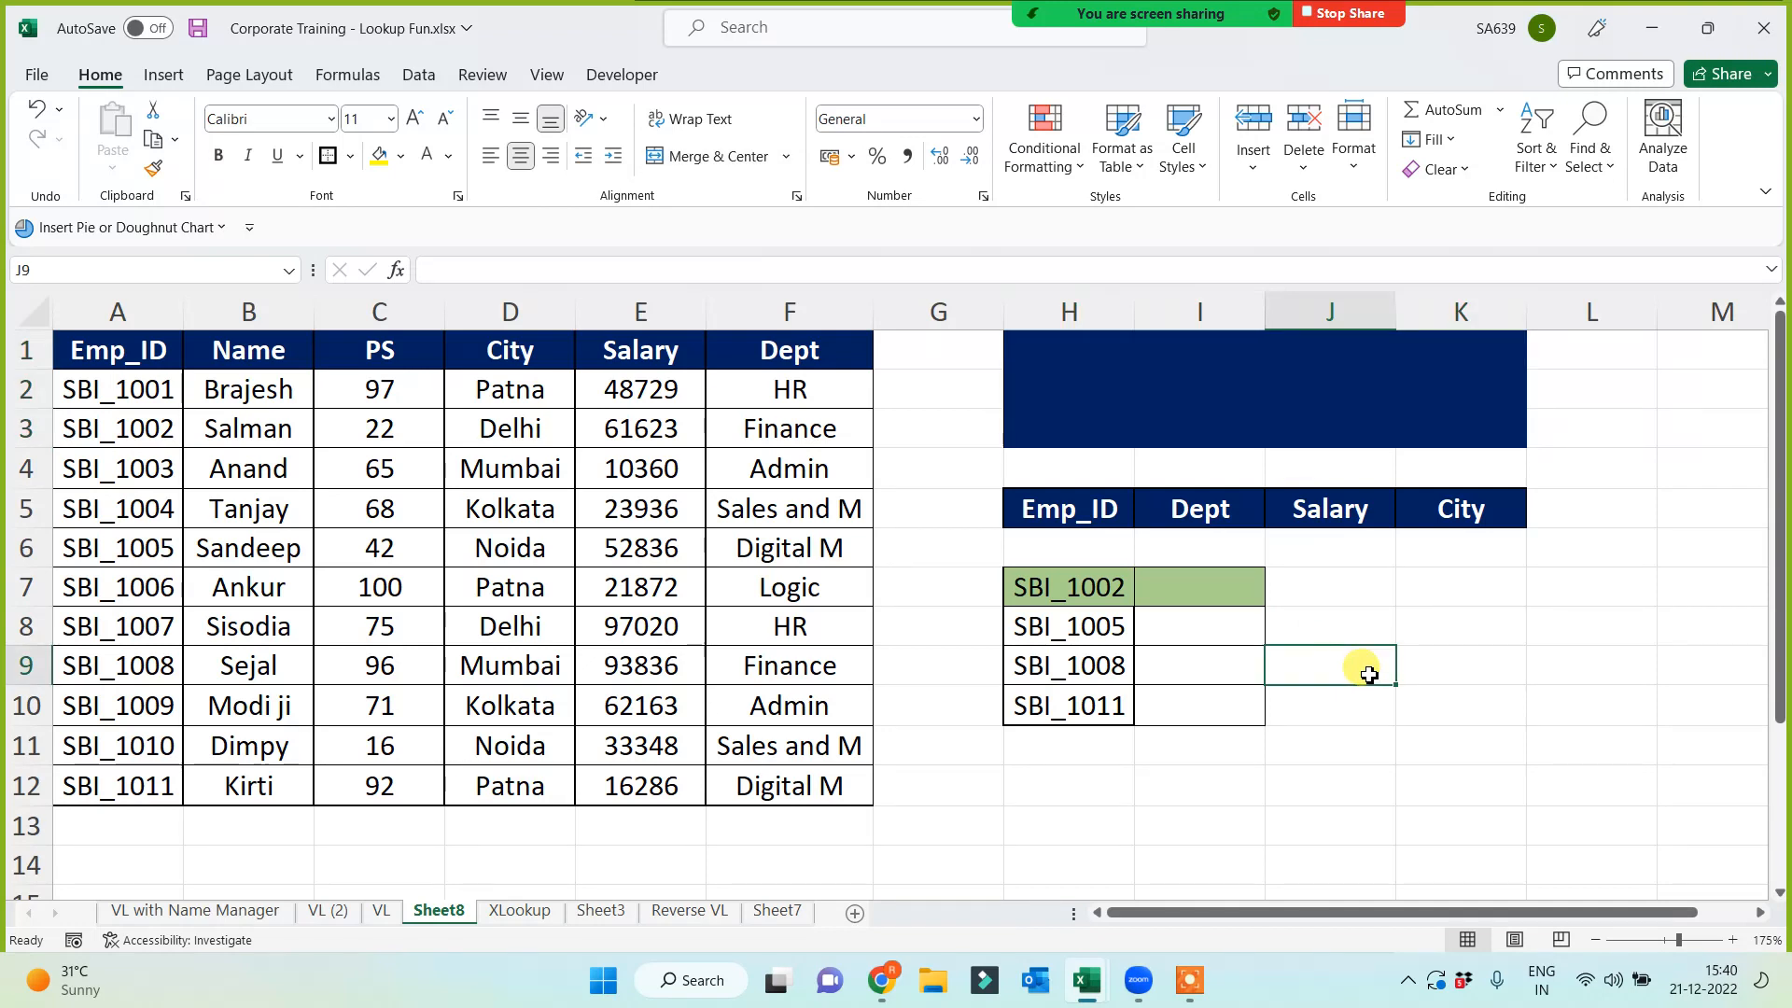
click(1309, 758)
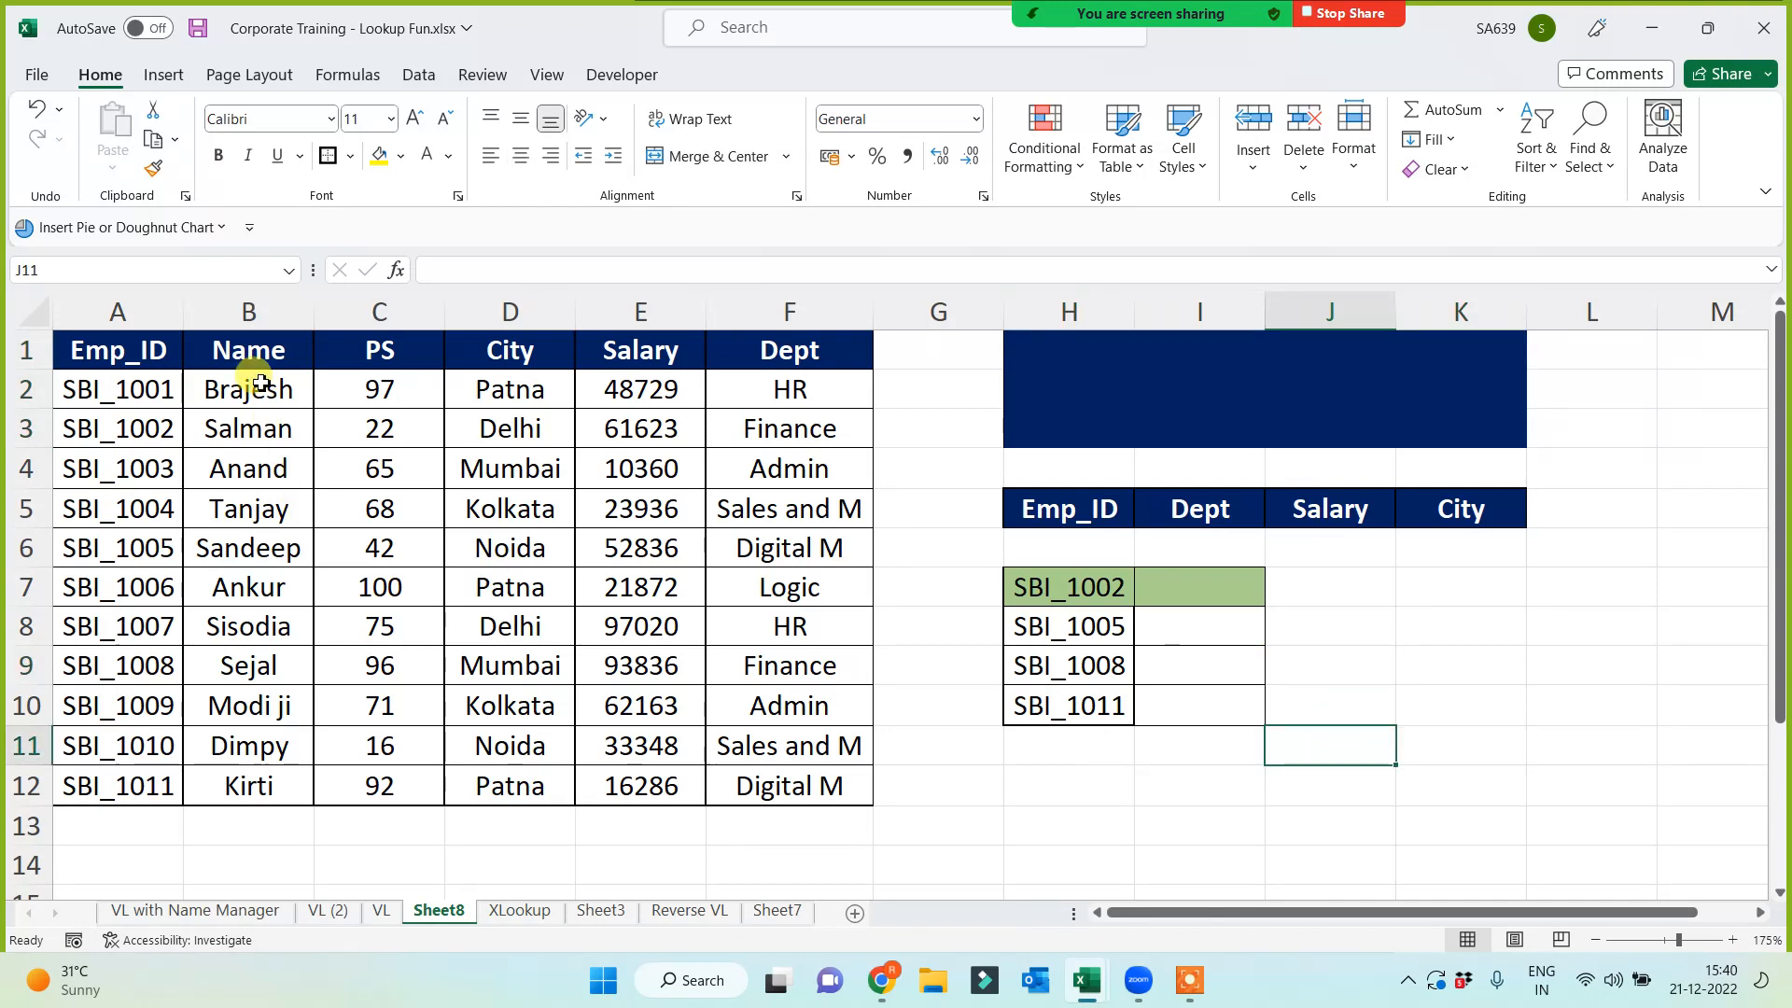
Copy the Name, PS, City, Salary and Dept headers from B1:F1 to the lookup table's header row starting at I5
drag(220, 355, 774, 354)
key(ctrl+c)
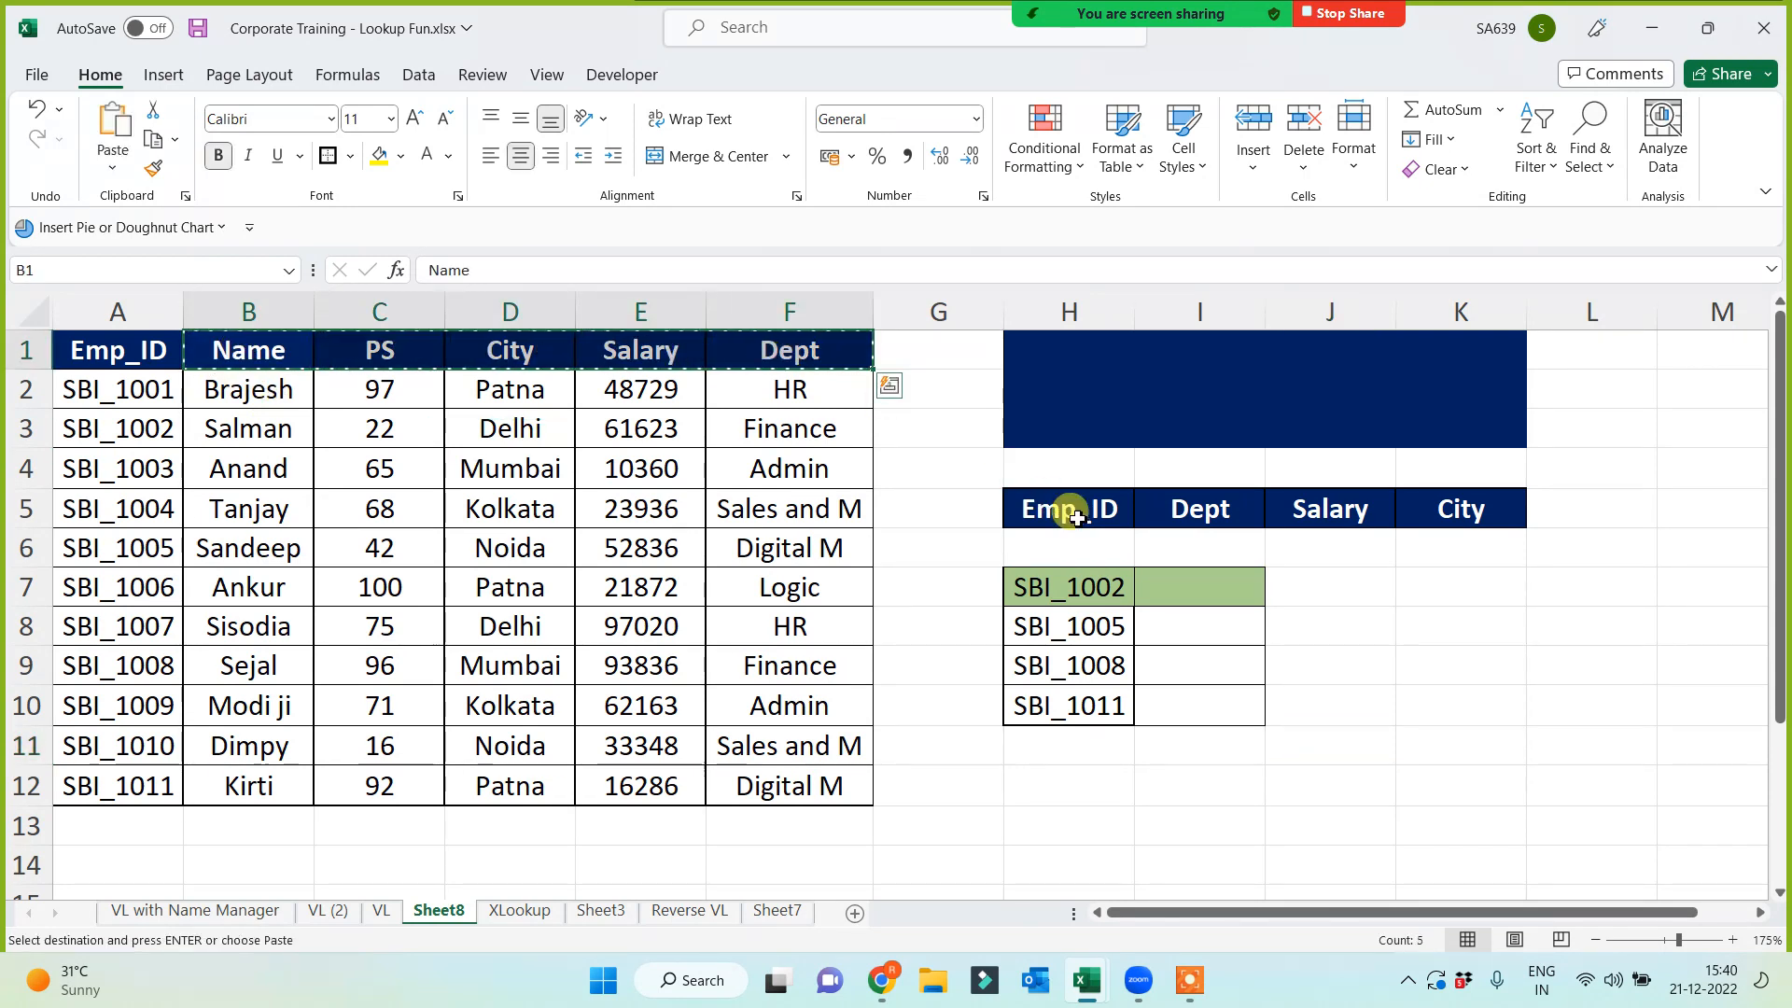
click(1194, 509)
key(ctrl+v)
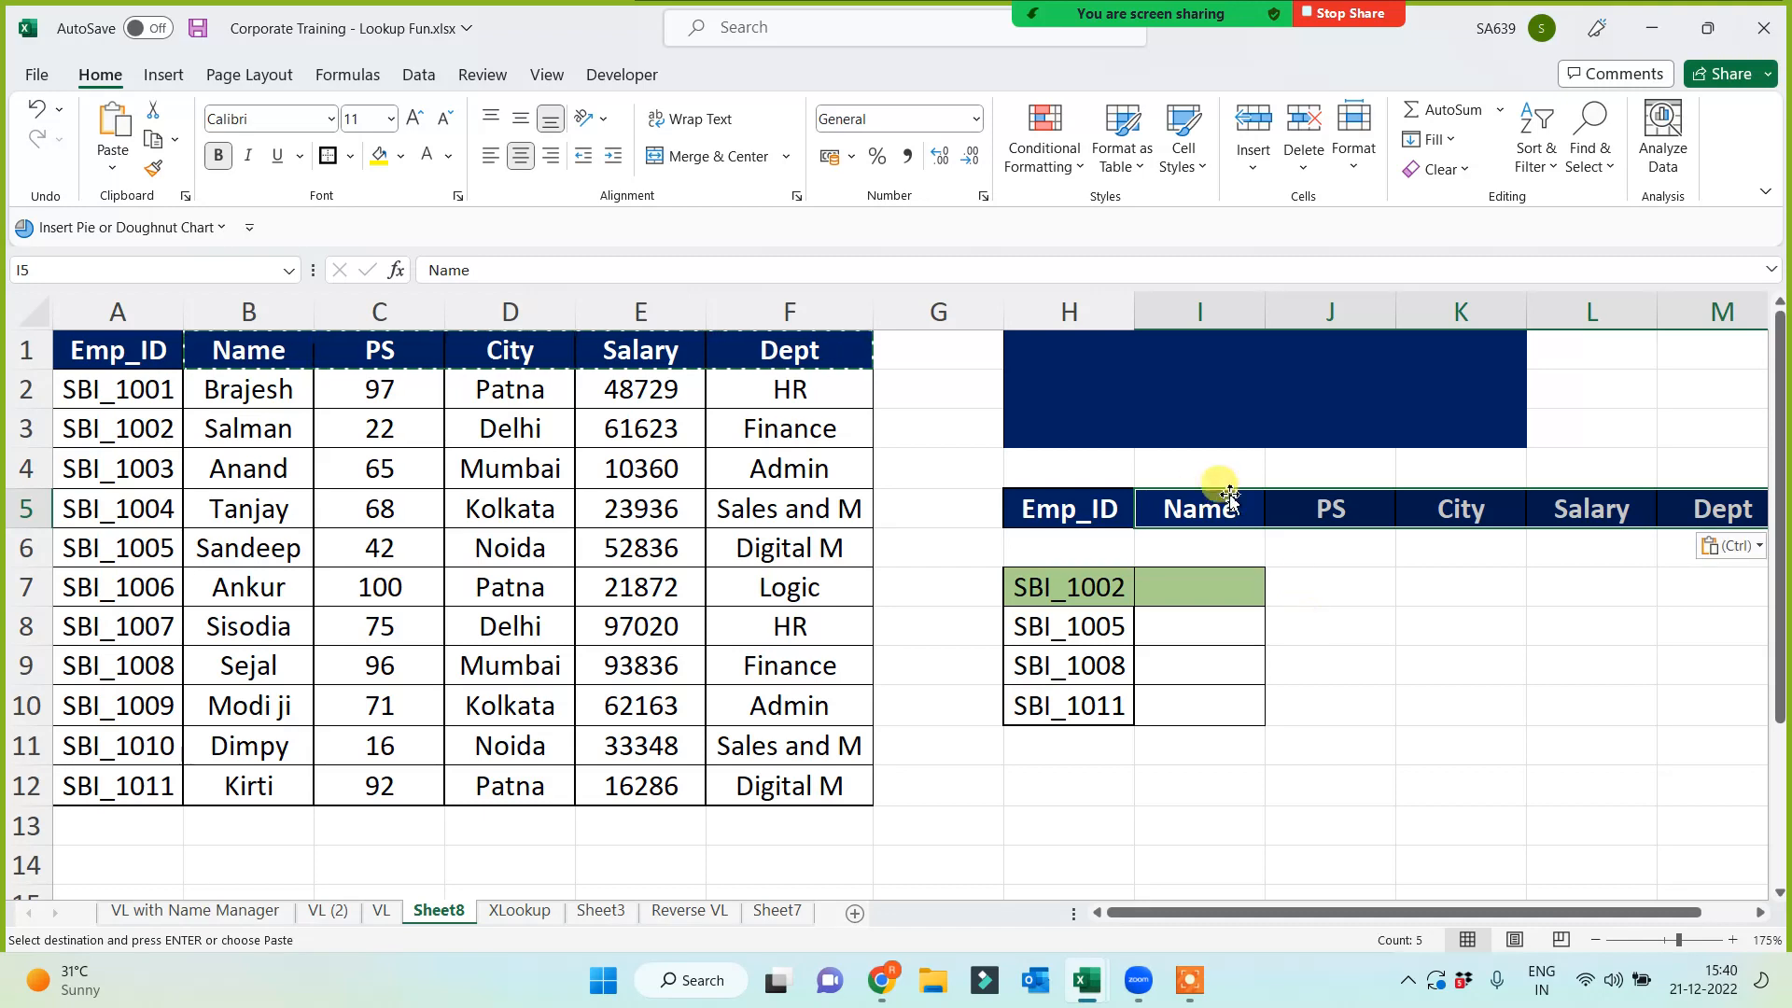
scroll(1211, 681, down, 1)
click(1202, 727)
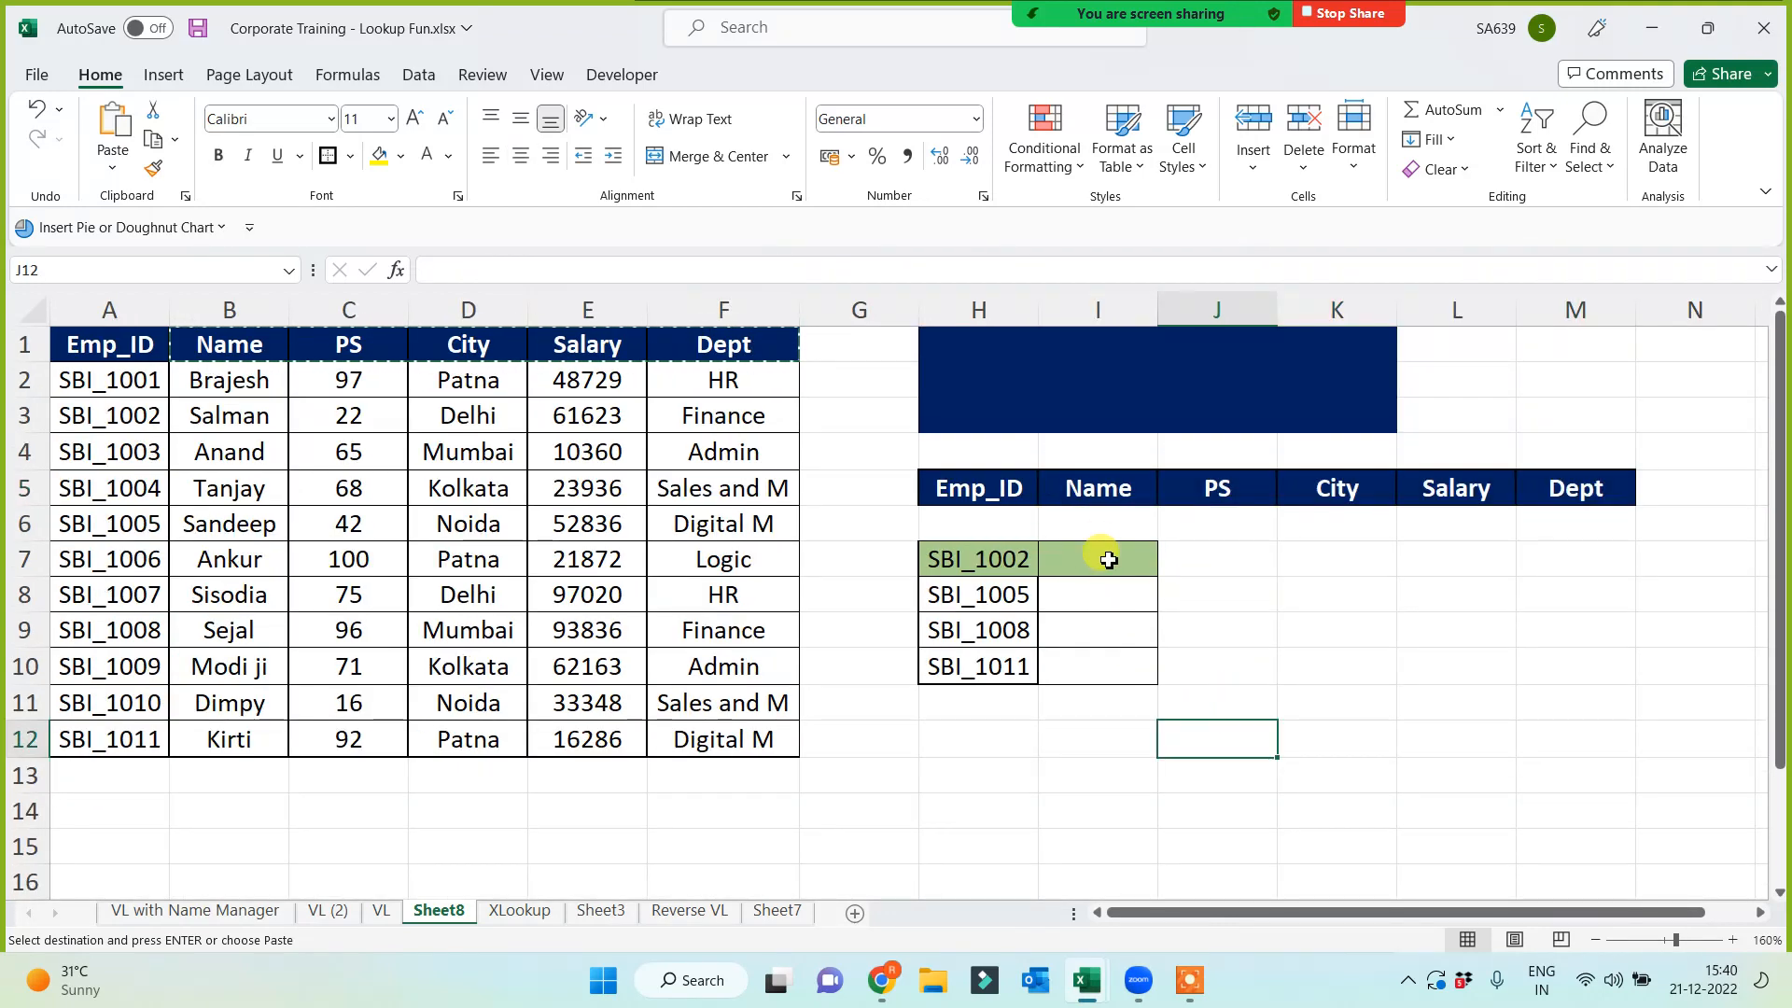
Apply borders to all cells of the lookup result area I7:M10
drag(1101, 559, 1103, 665)
drag(1213, 557, 1210, 665)
drag(1306, 560, 1329, 668)
drag(1422, 553, 1442, 590)
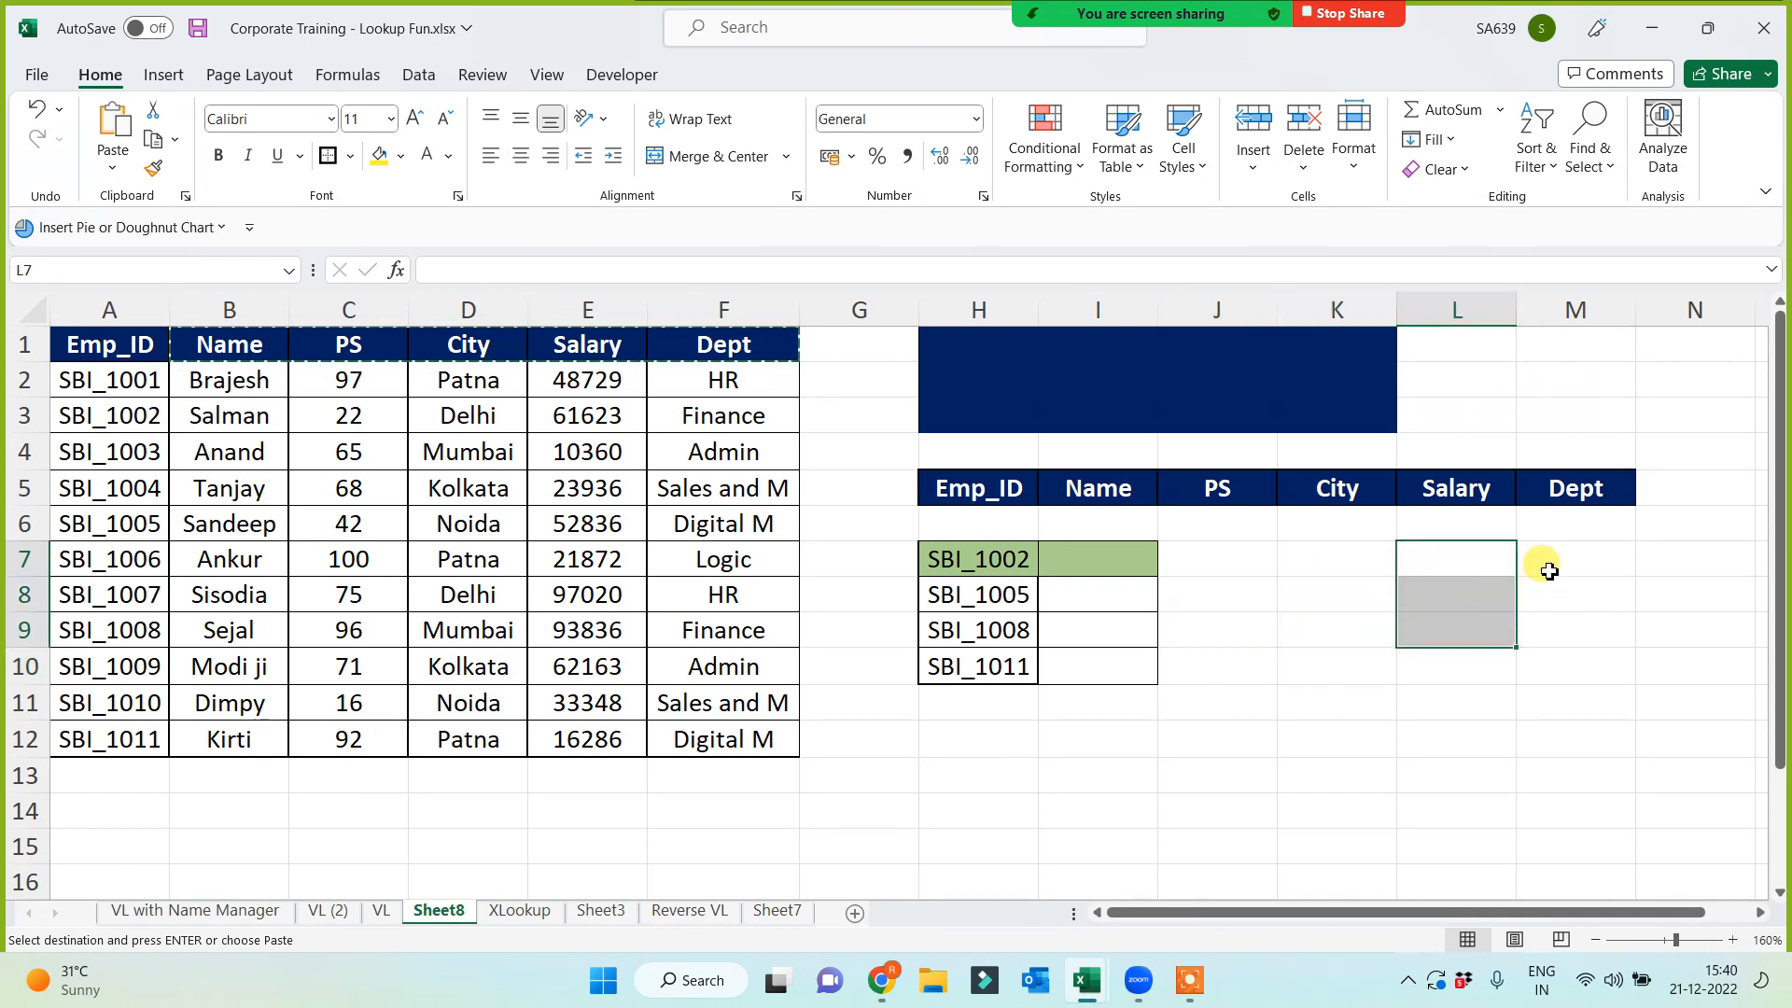
drag(1544, 567, 1549, 665)
drag(1095, 560, 1539, 664)
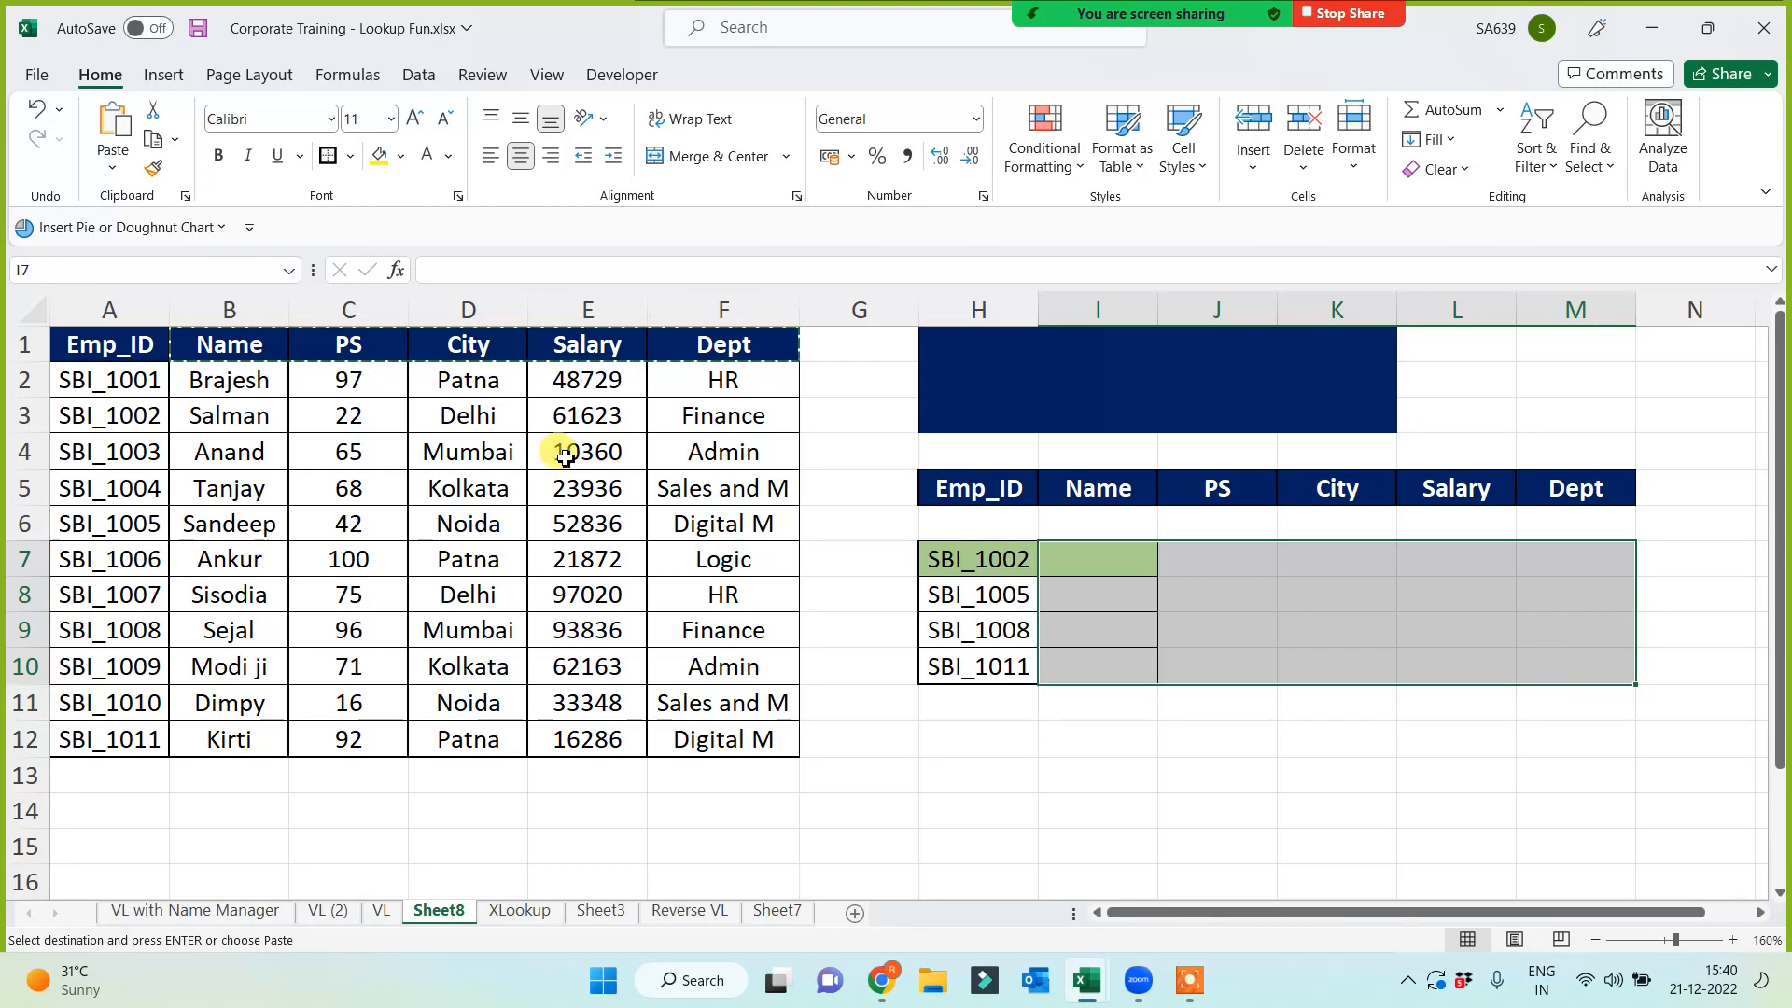
click(351, 157)
click(392, 392)
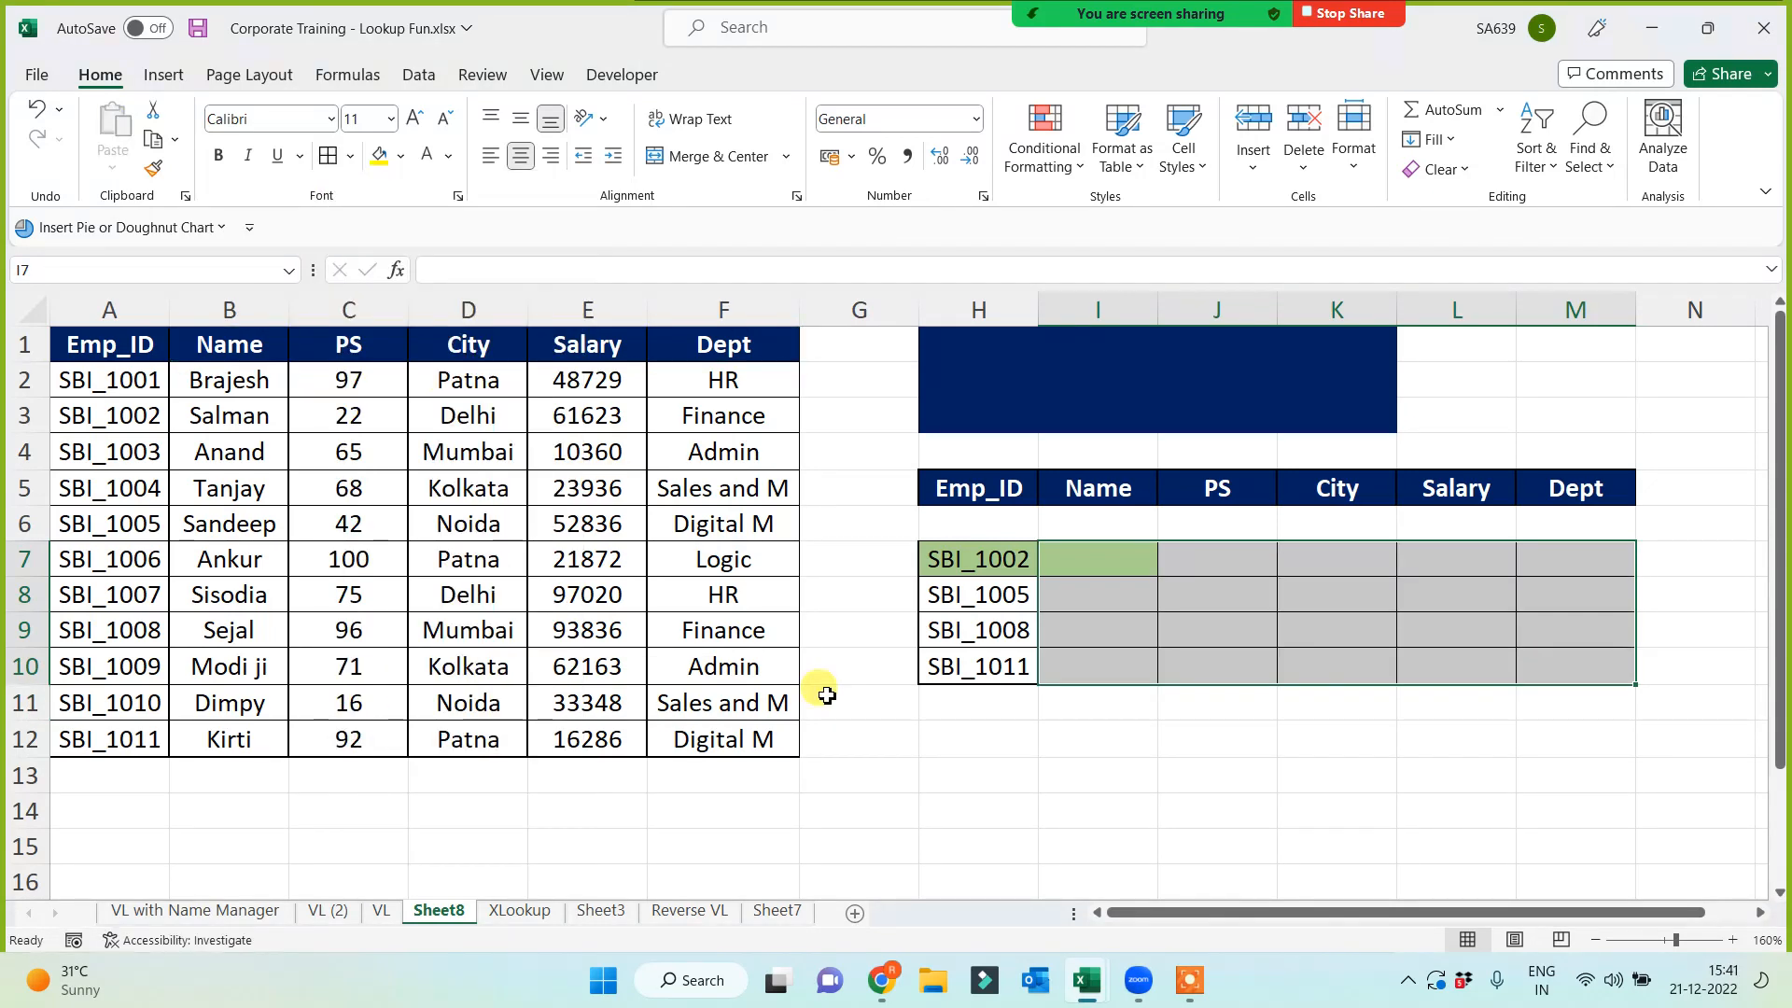
click(1017, 772)
drag(1075, 574, 1549, 665)
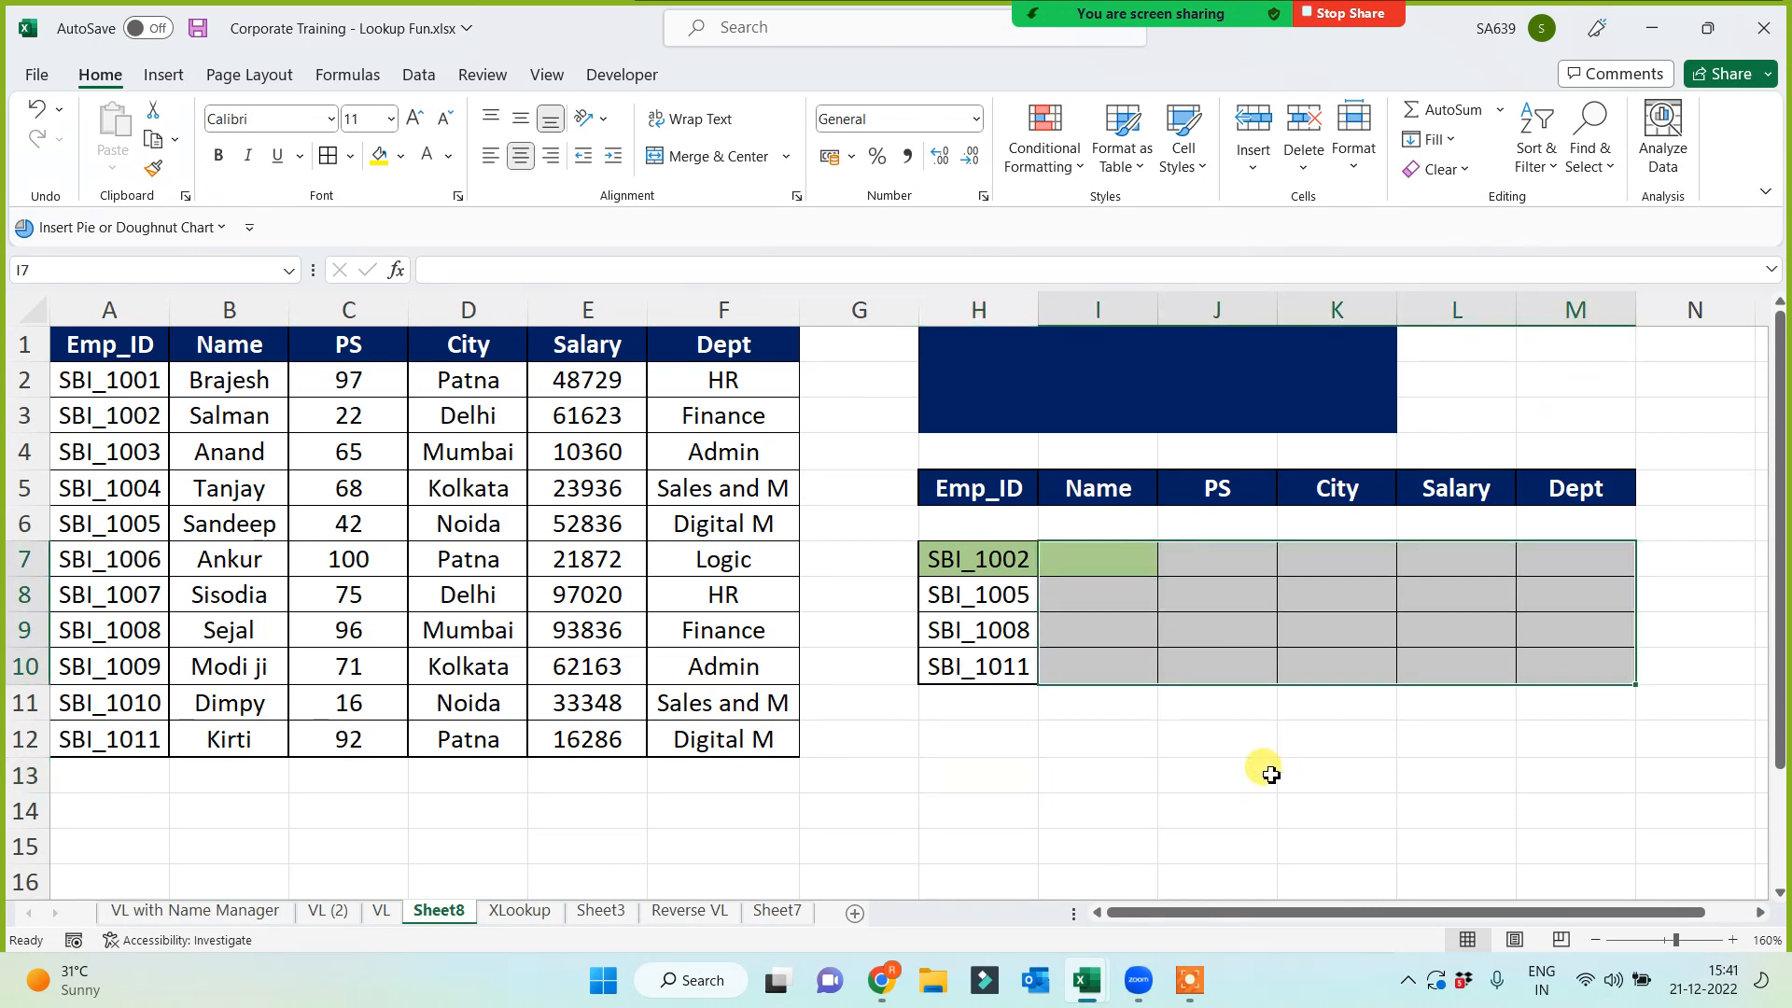
click(1213, 770)
click(882, 770)
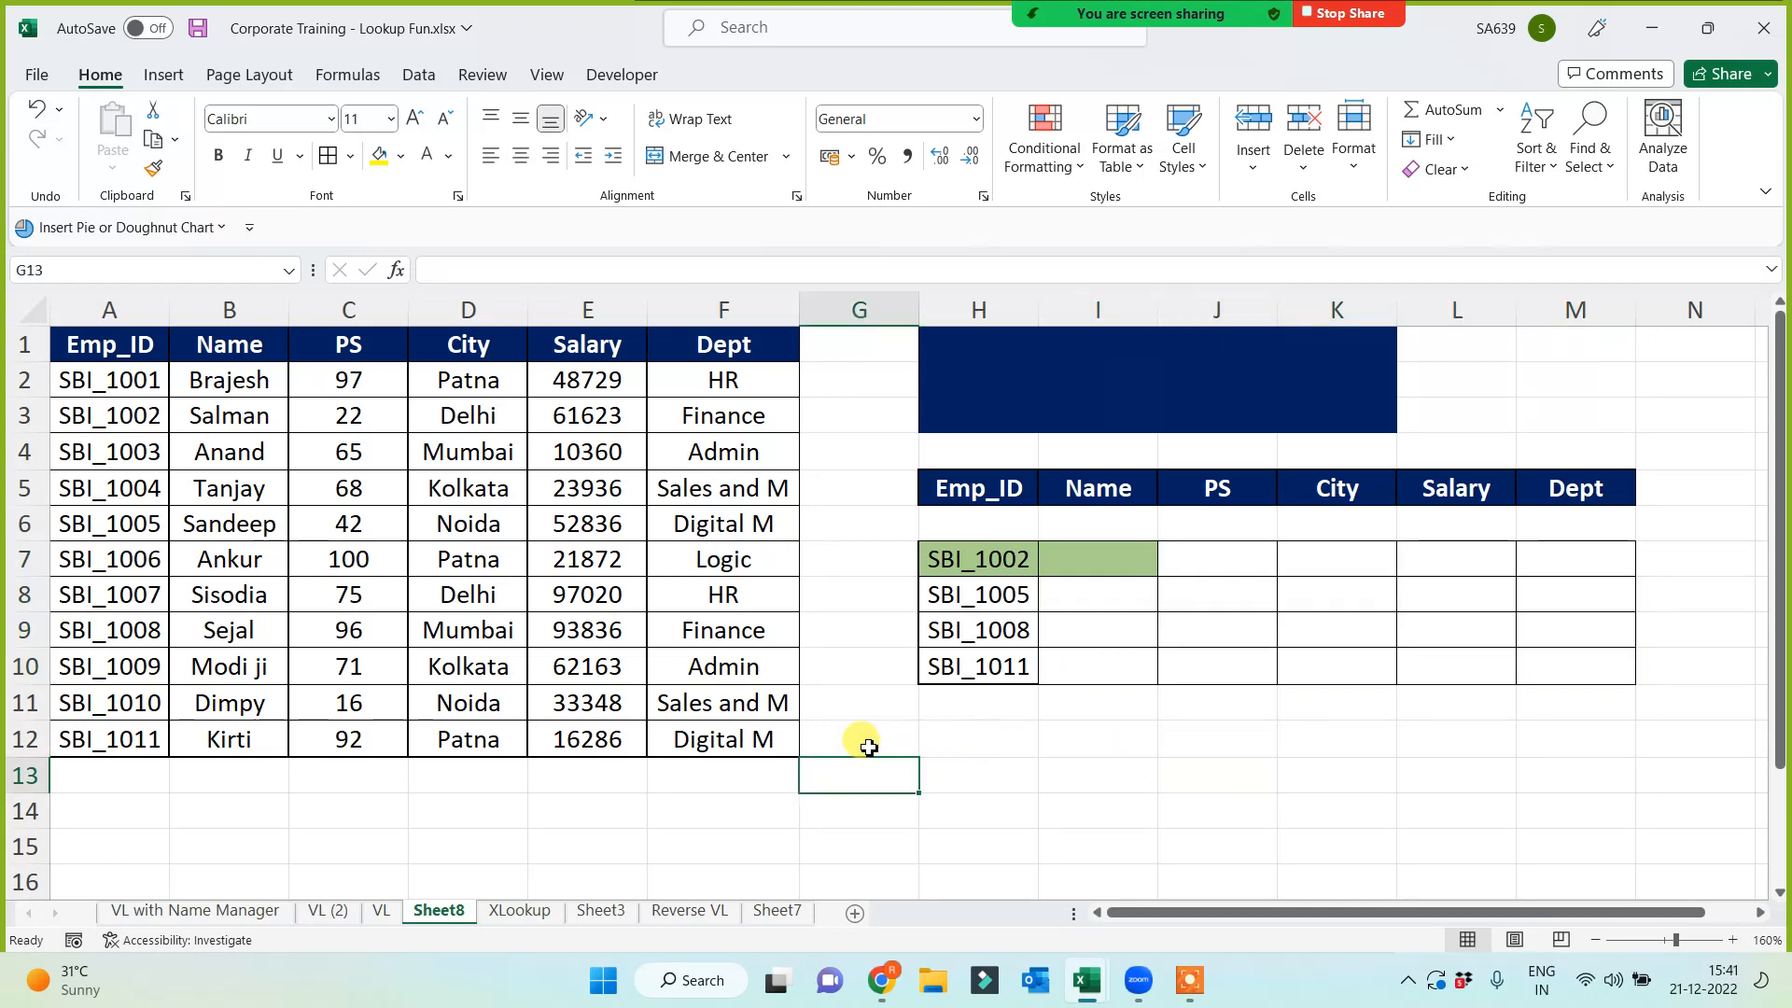
drag(121, 333, 703, 344)
click(1260, 662)
click(1097, 560)
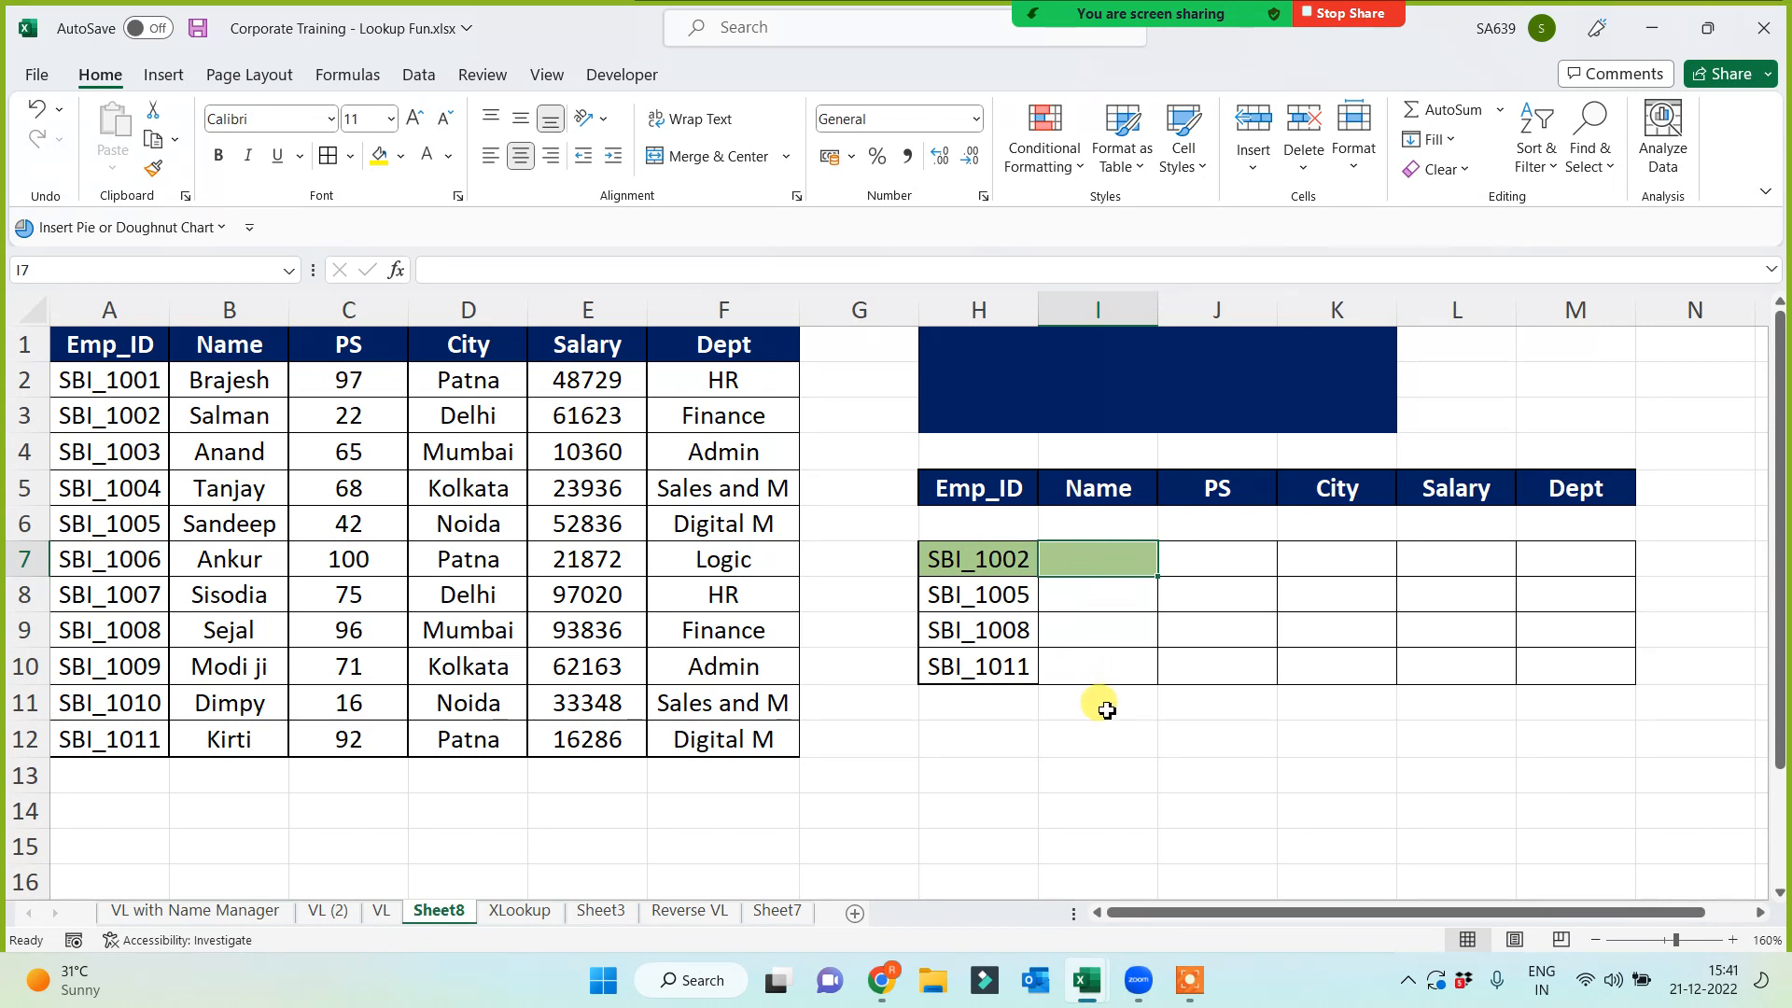
Enter the title "VL with Column" in the merged banner cell H1
click(1076, 371)
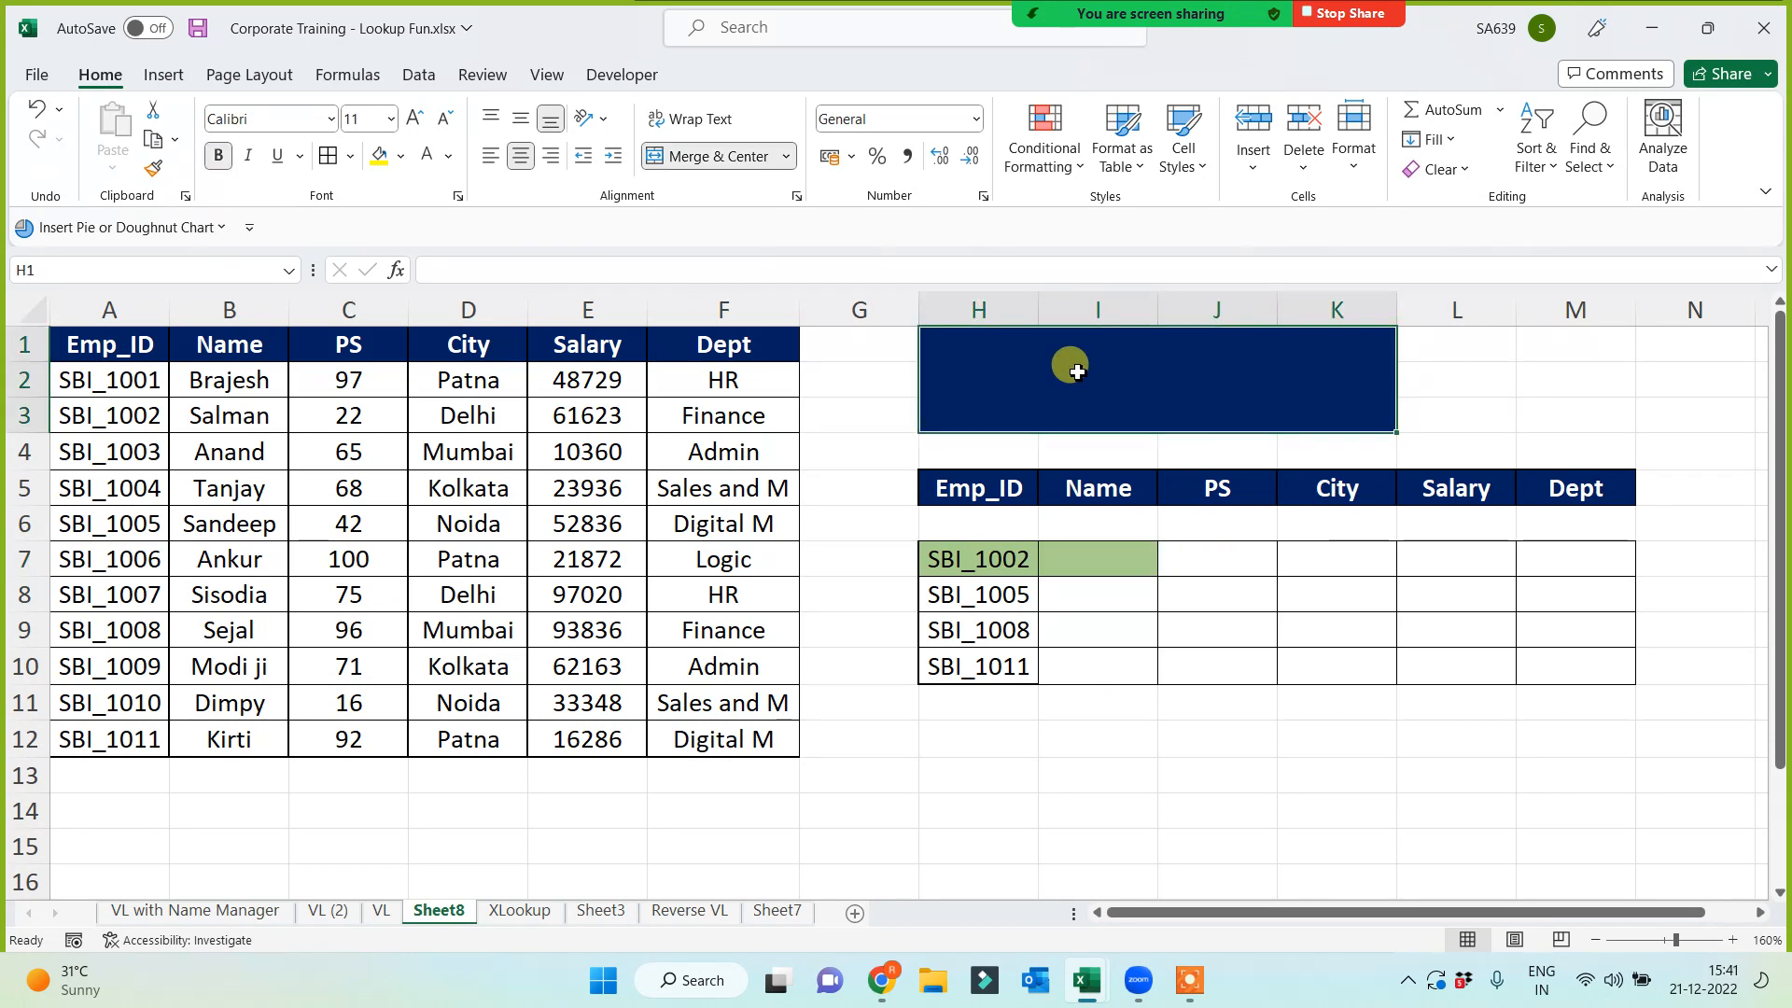
text(VL)
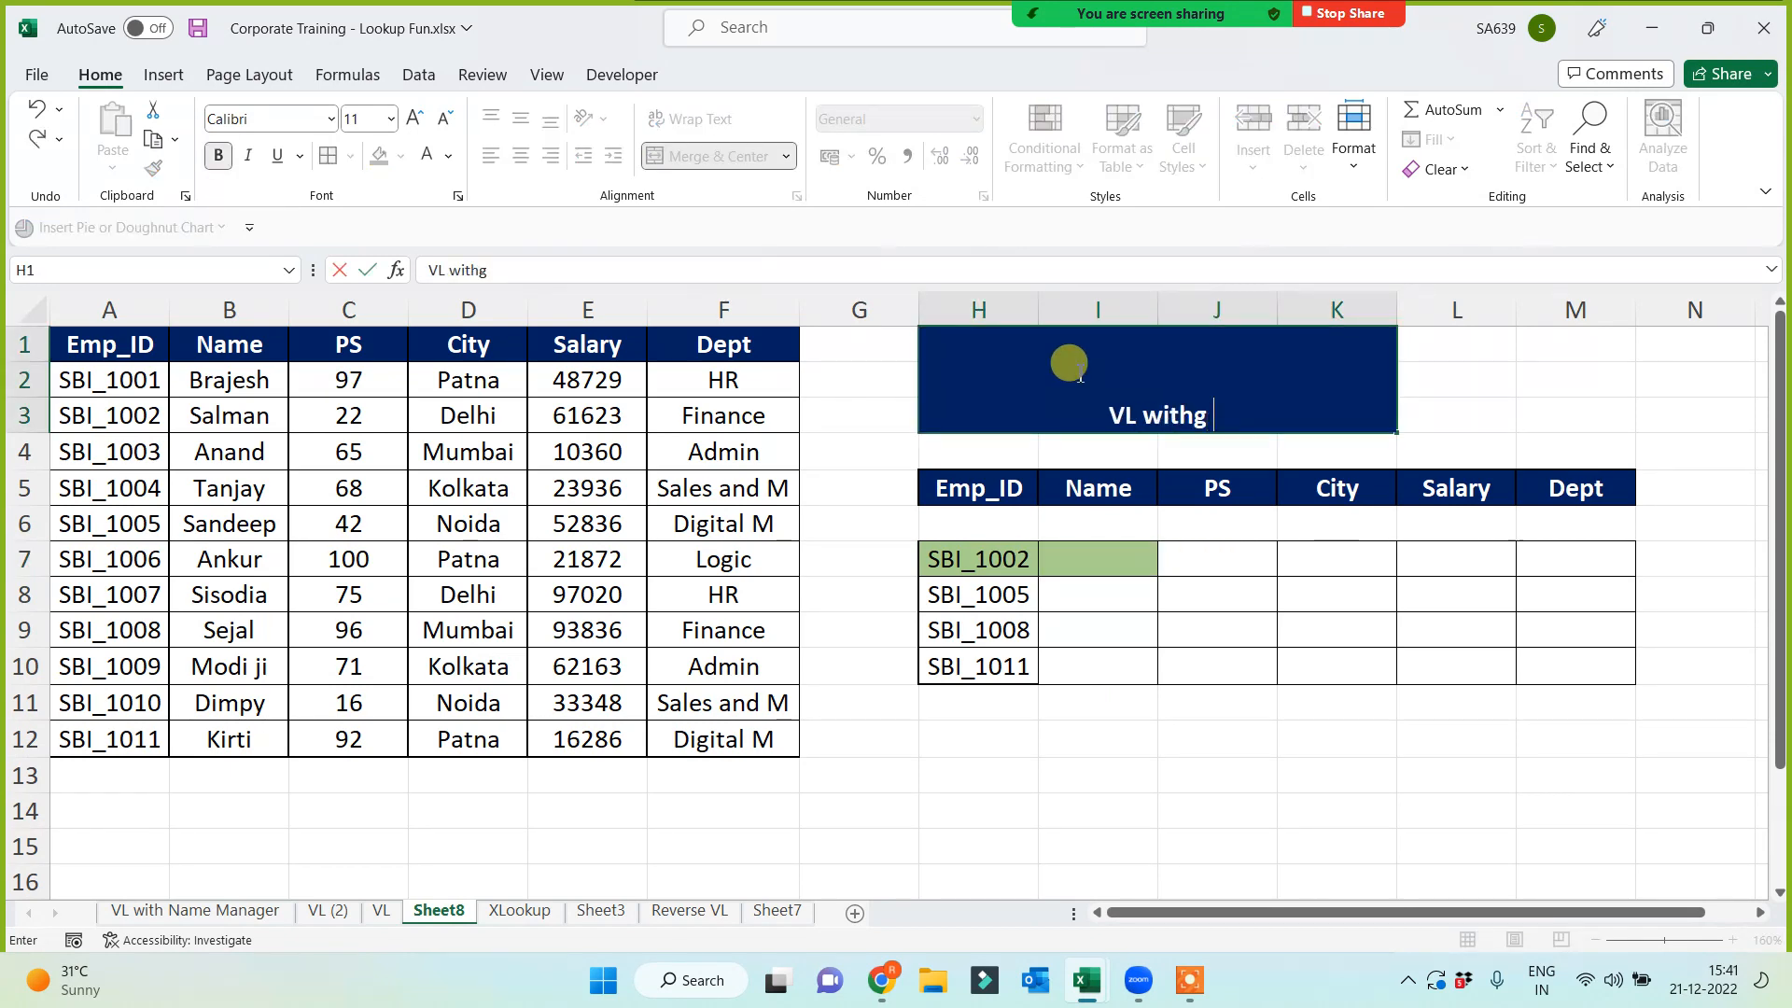
text( with Col)
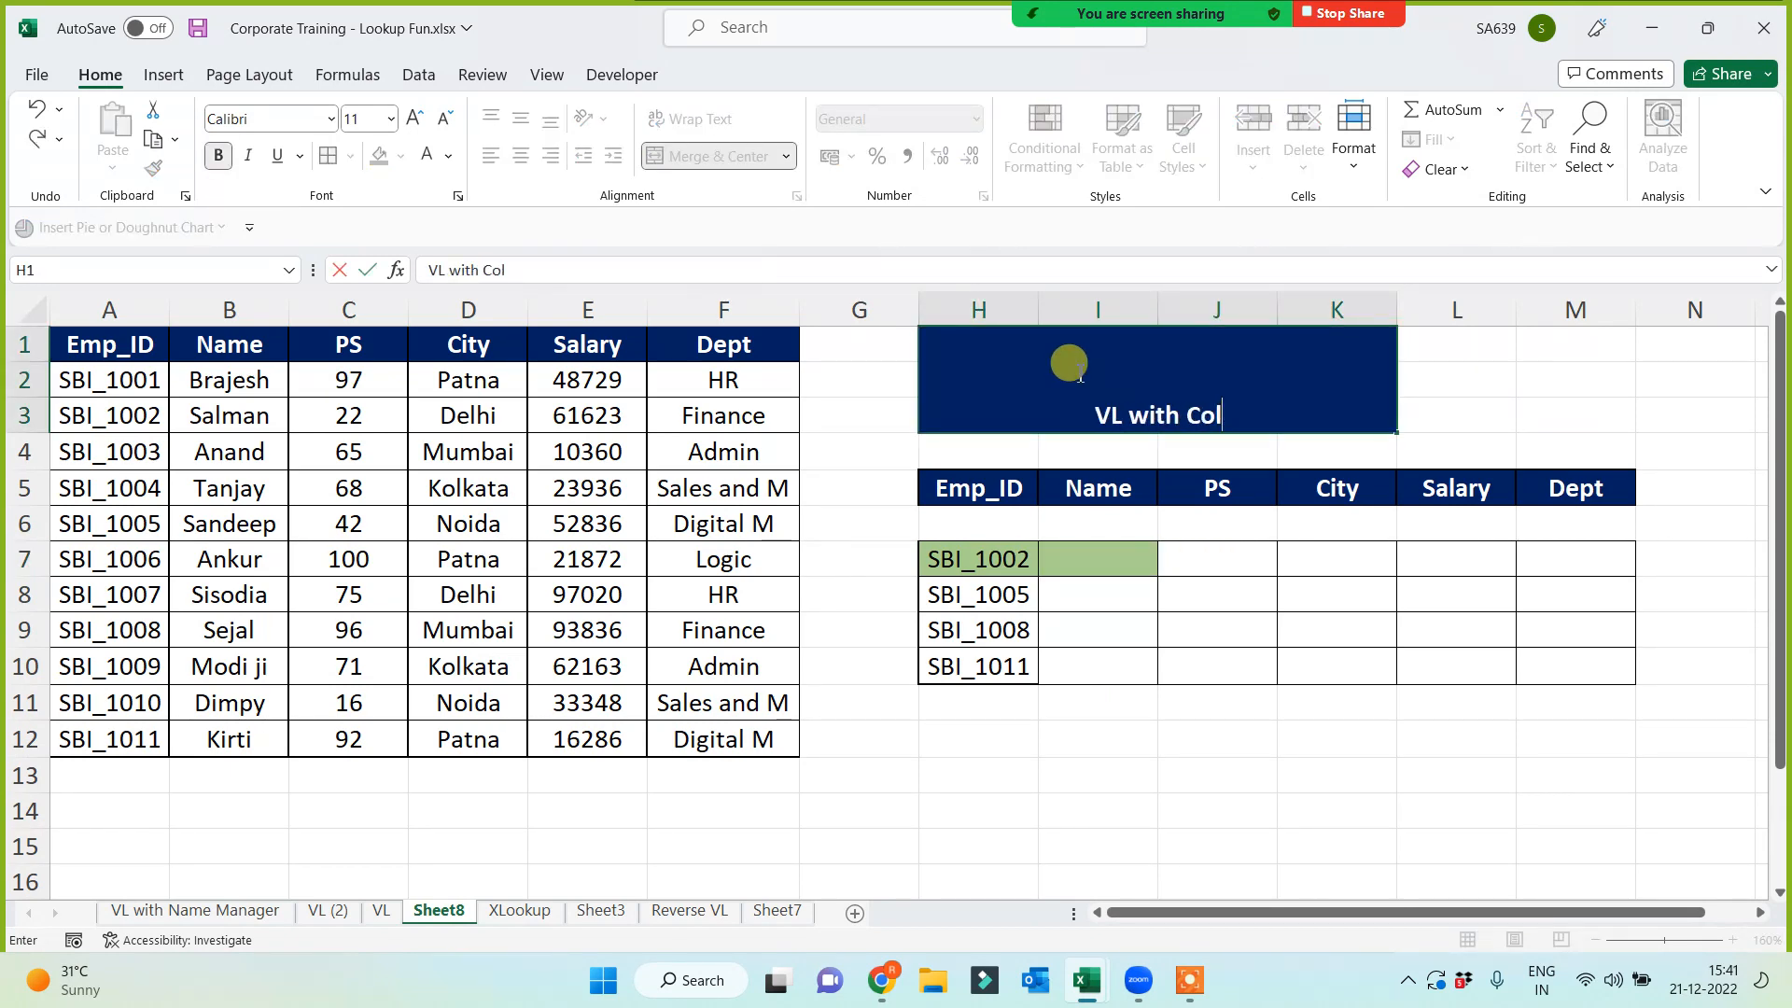
text(umn)
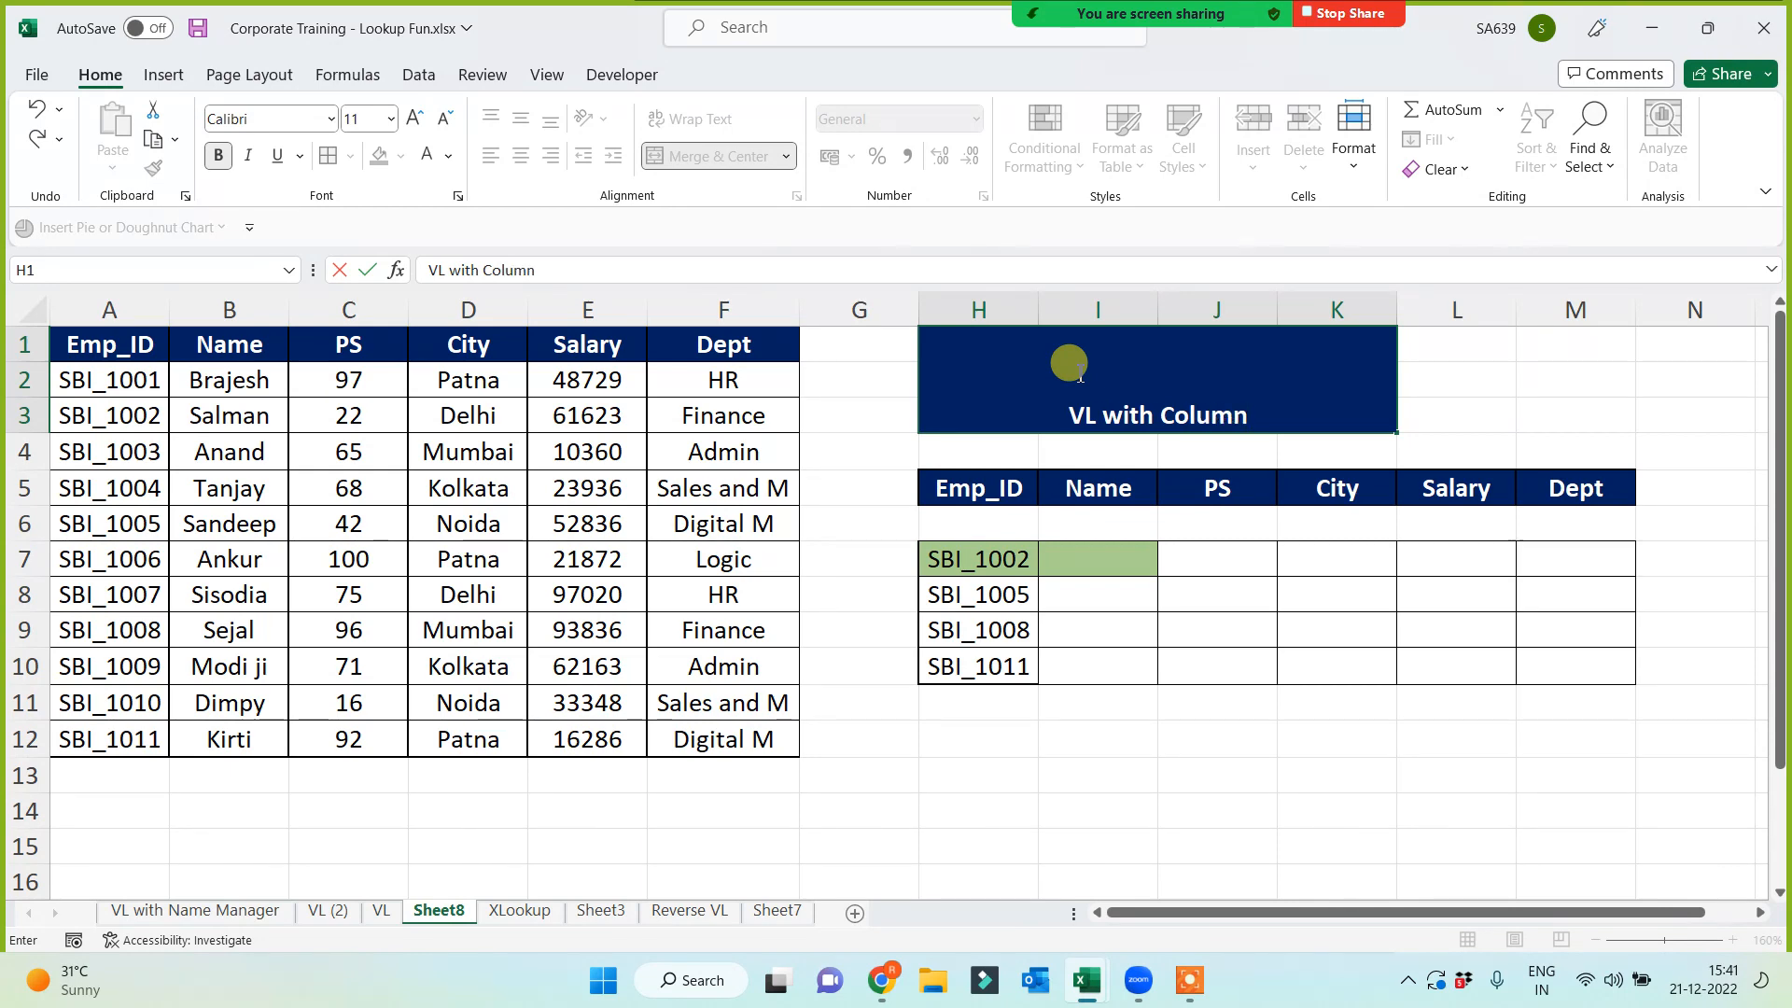
click(1066, 665)
Middle-align the banner title vertically and enlarge its font to size 22
click(1081, 396)
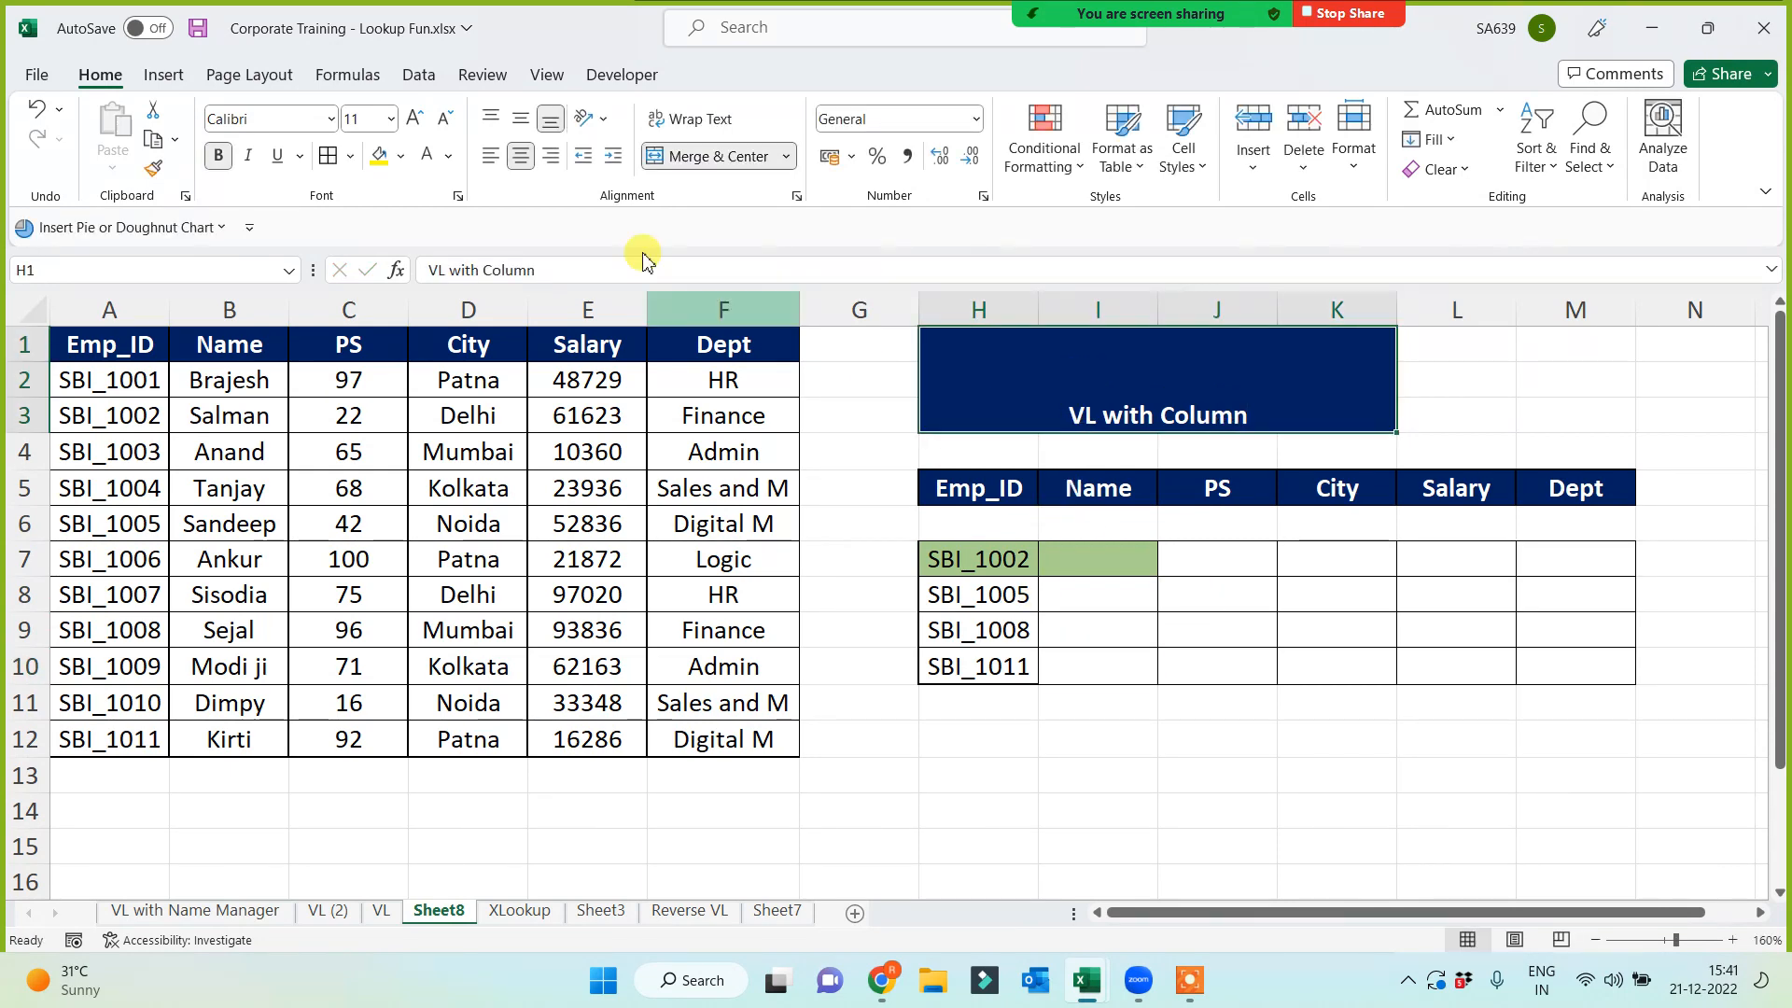
click(520, 118)
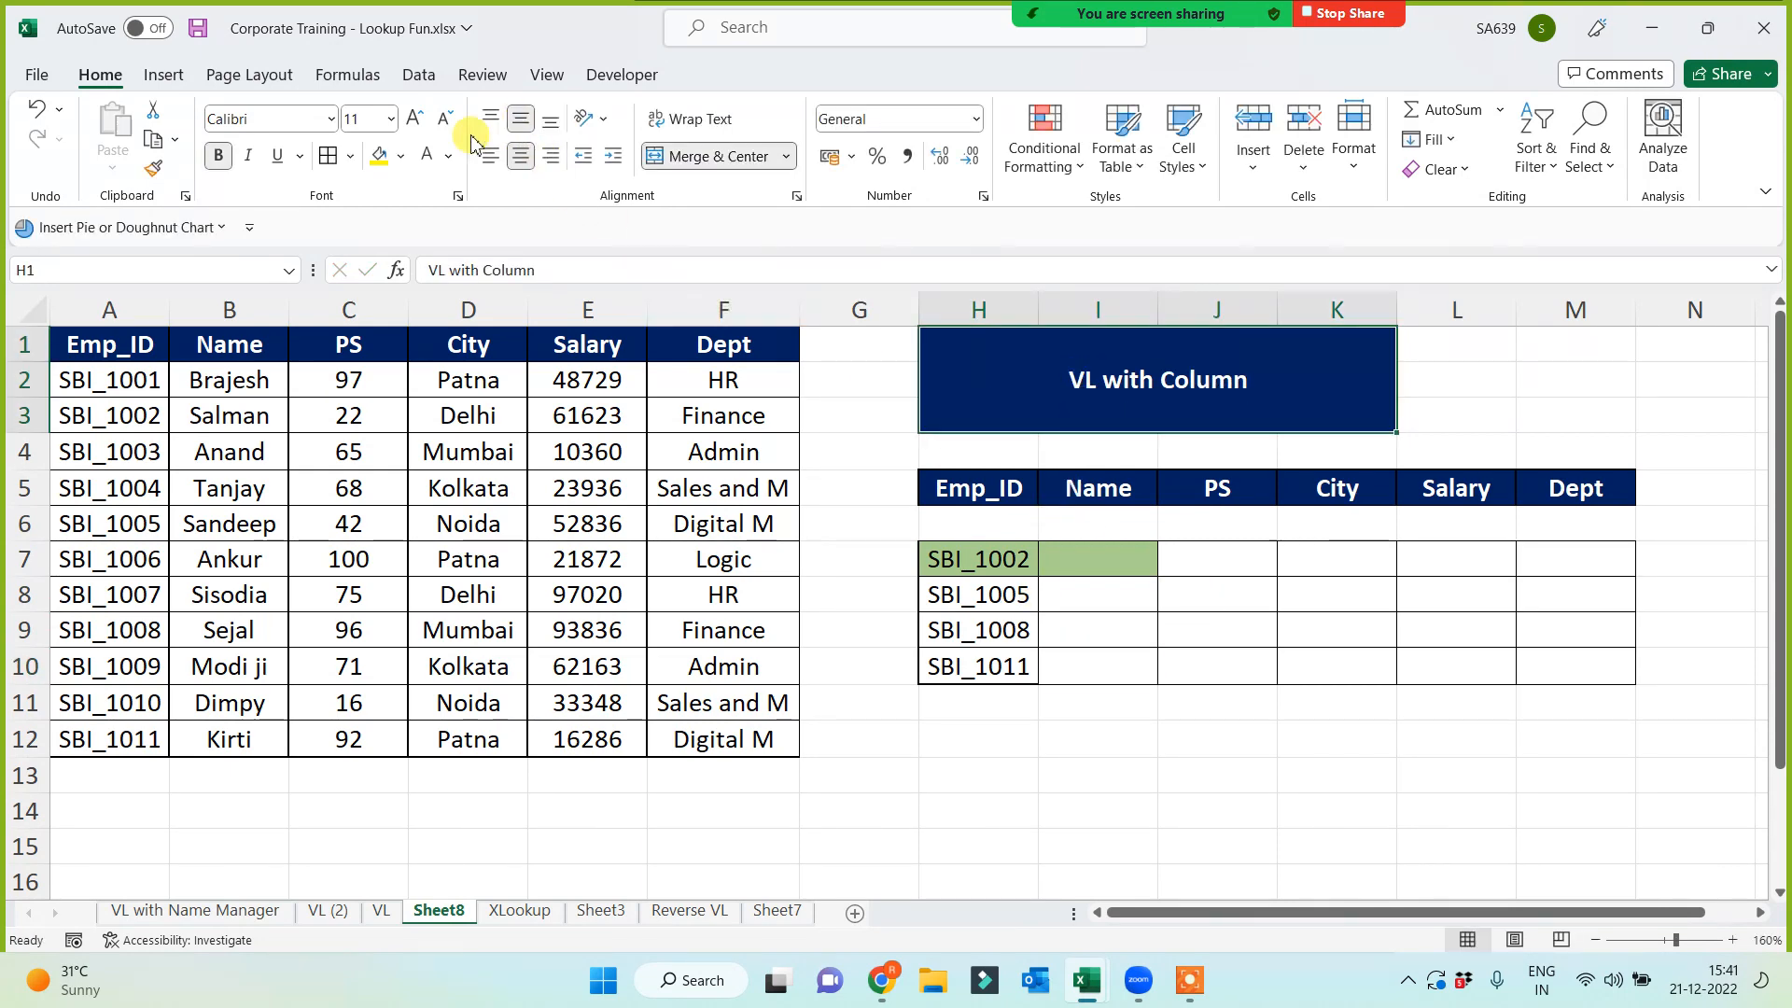
click(411, 119)
click(411, 119)
click(411, 120)
click(410, 119)
click(410, 120)
click(411, 119)
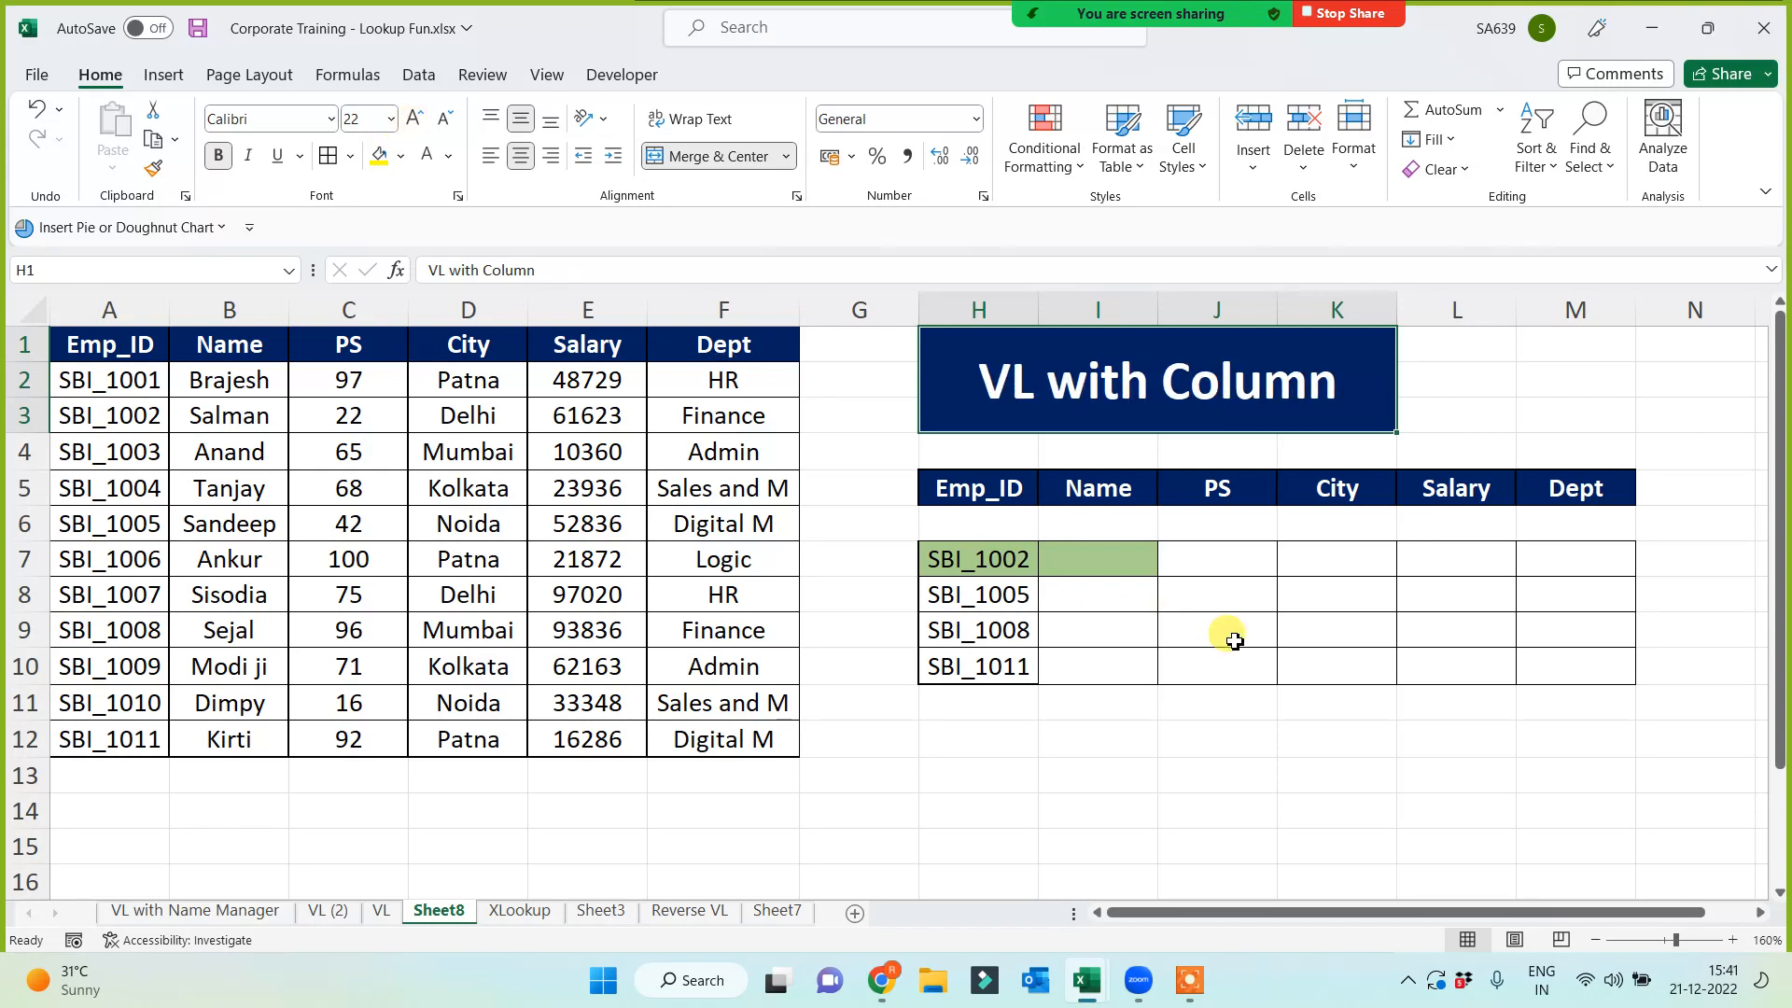
click(1138, 562)
text(=vl)
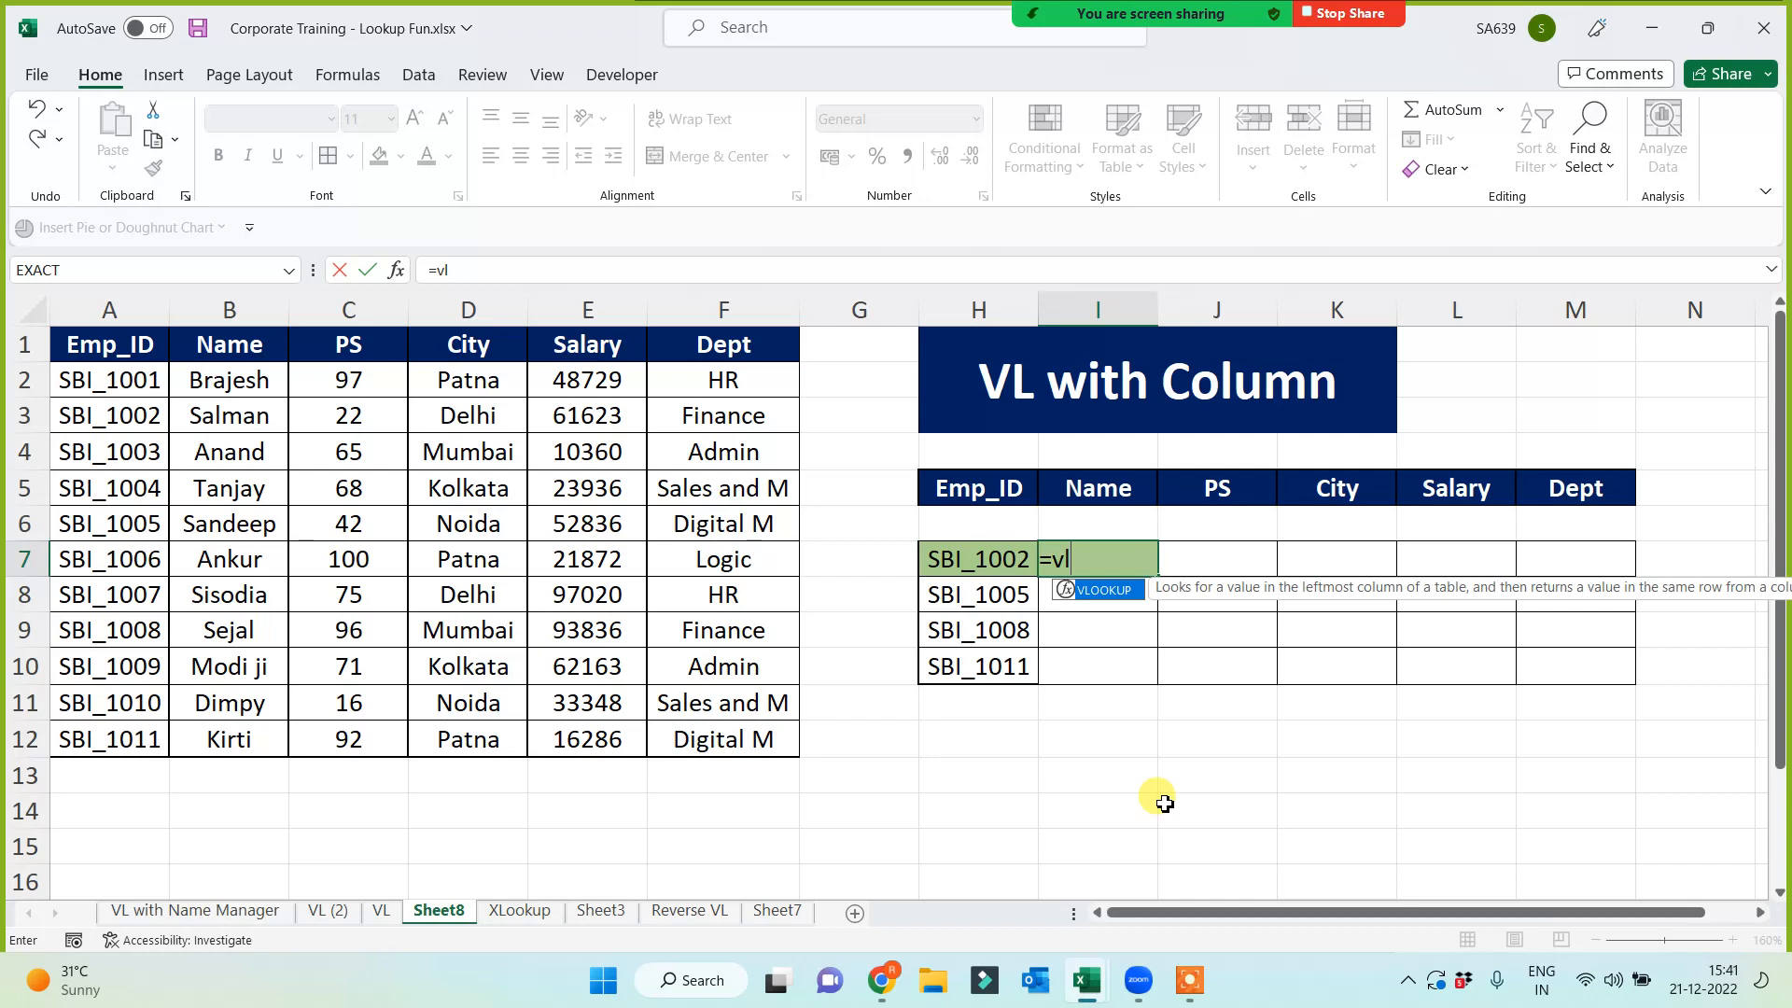
key(Tab)
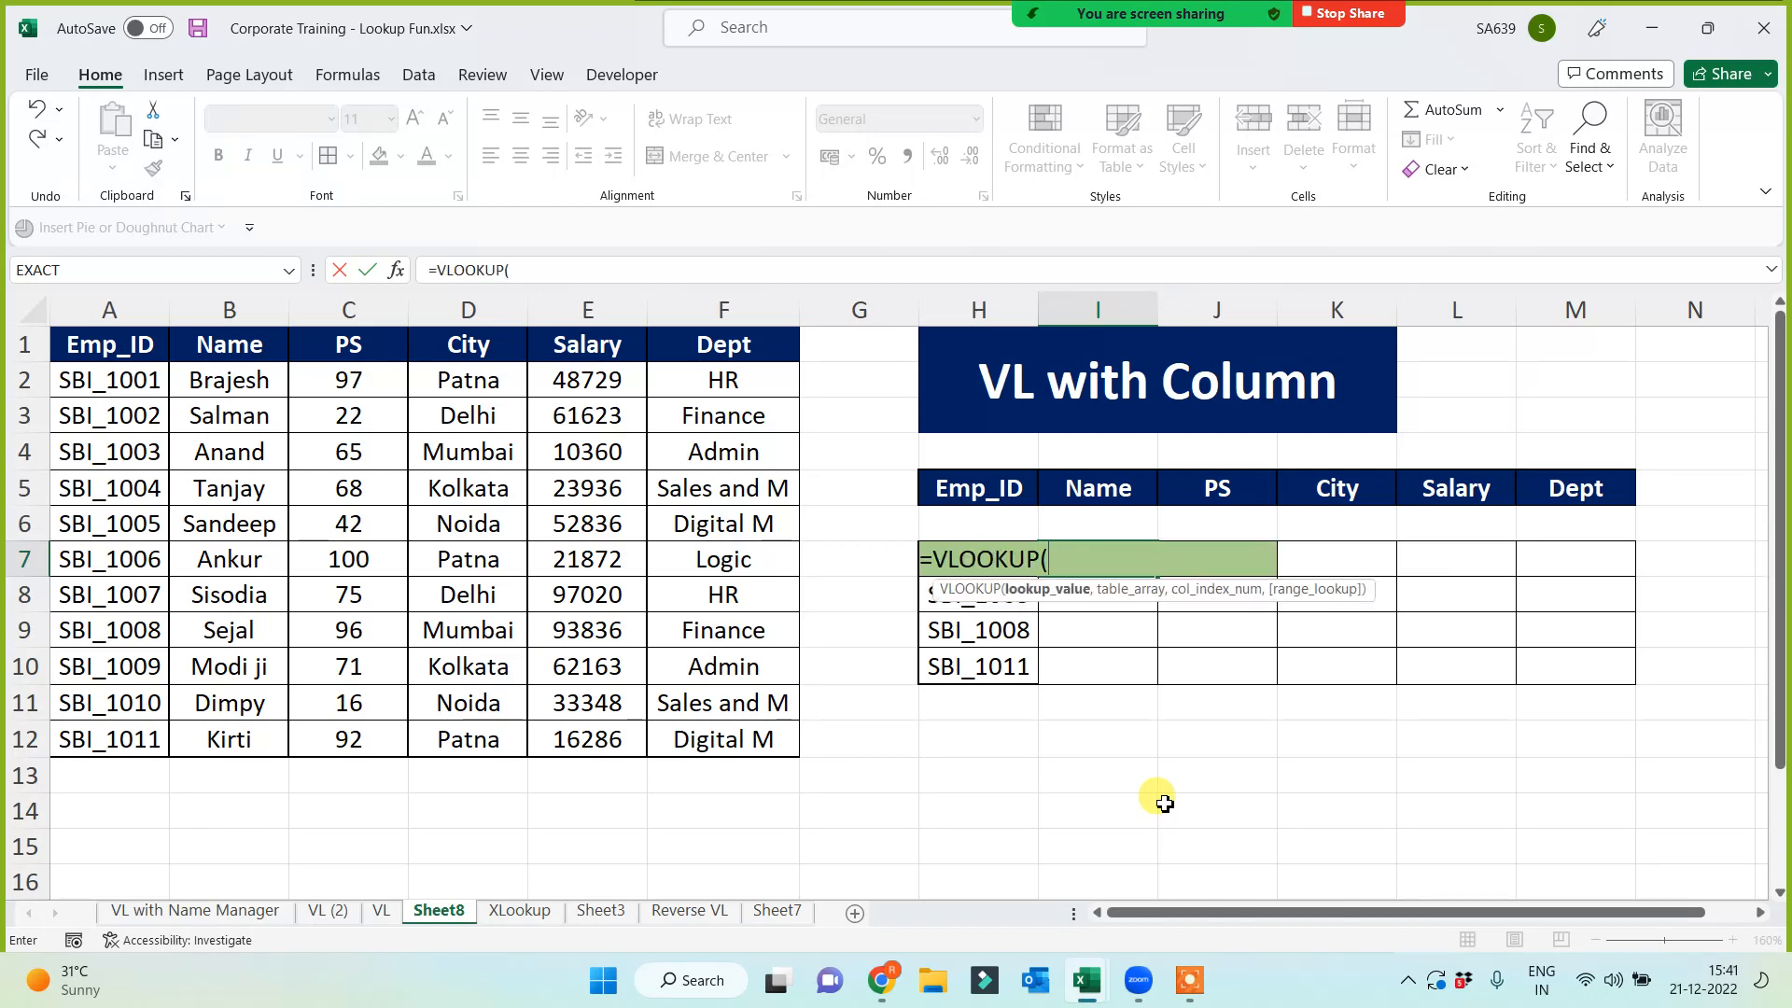
key(Escape)
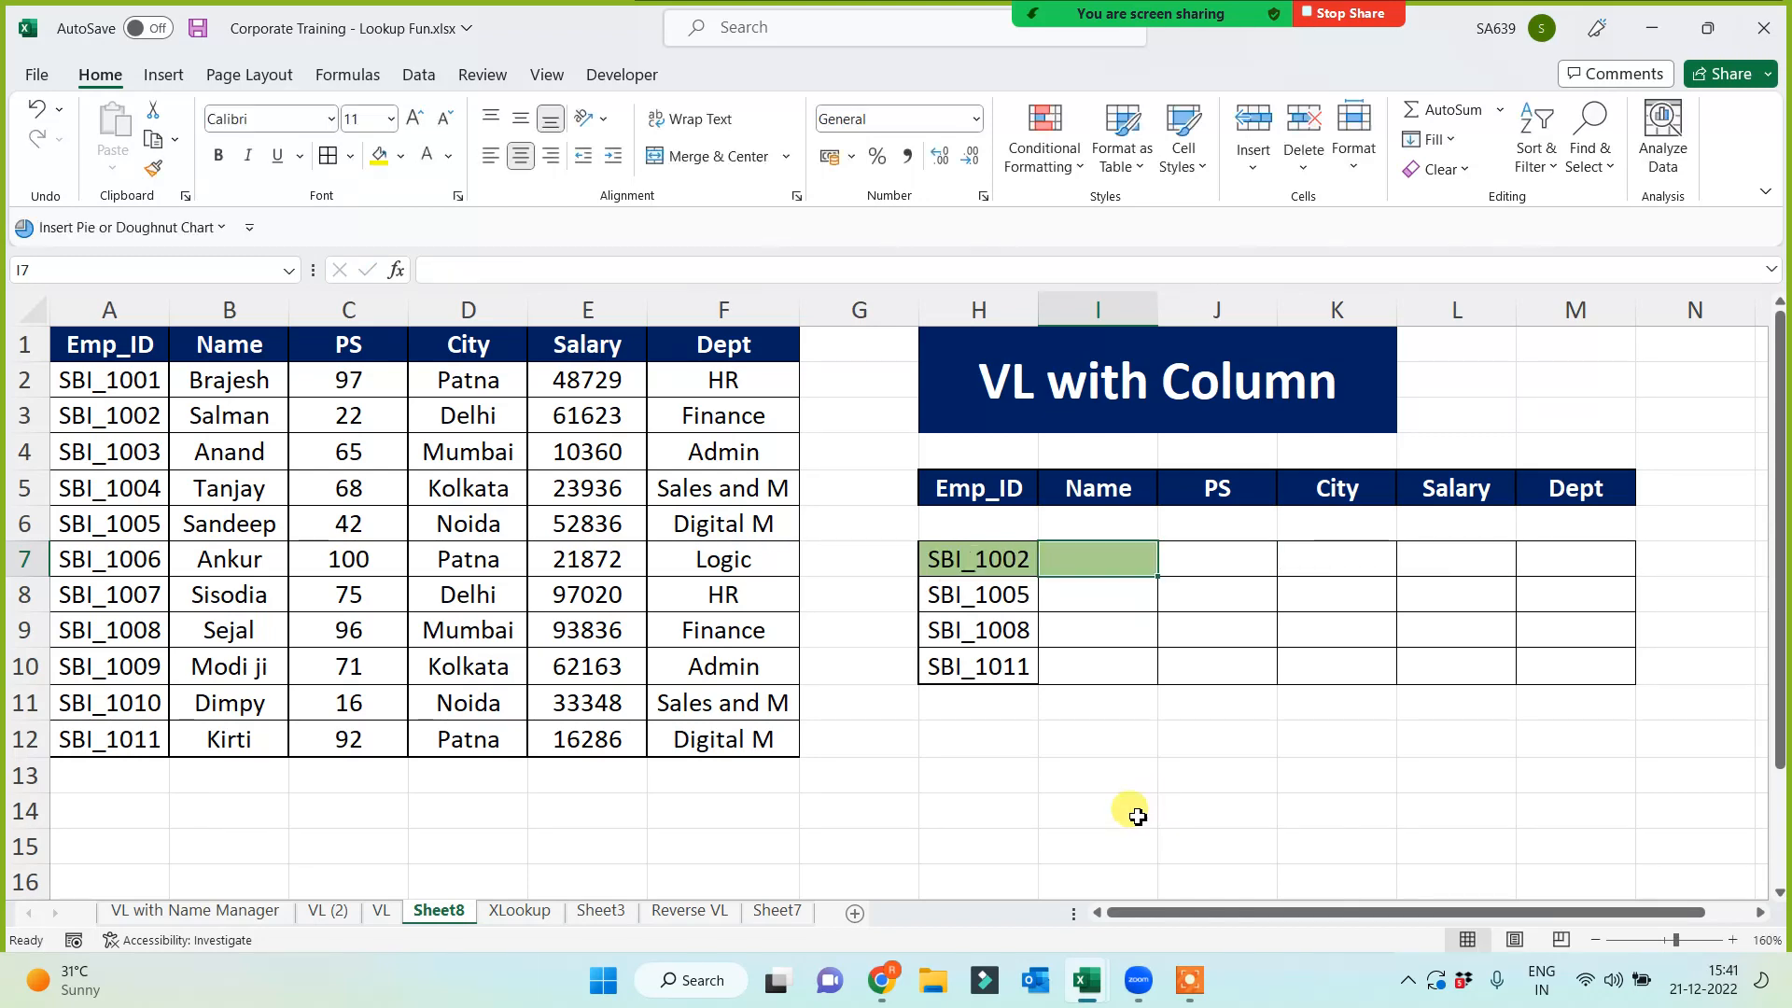
Narrow column G and widen column H, with column H's contents left-aligned
mouse_move(919, 310)
mouse_down()
mouse_move(849, 312)
mouse_move(1109, 314)
mouse_up()
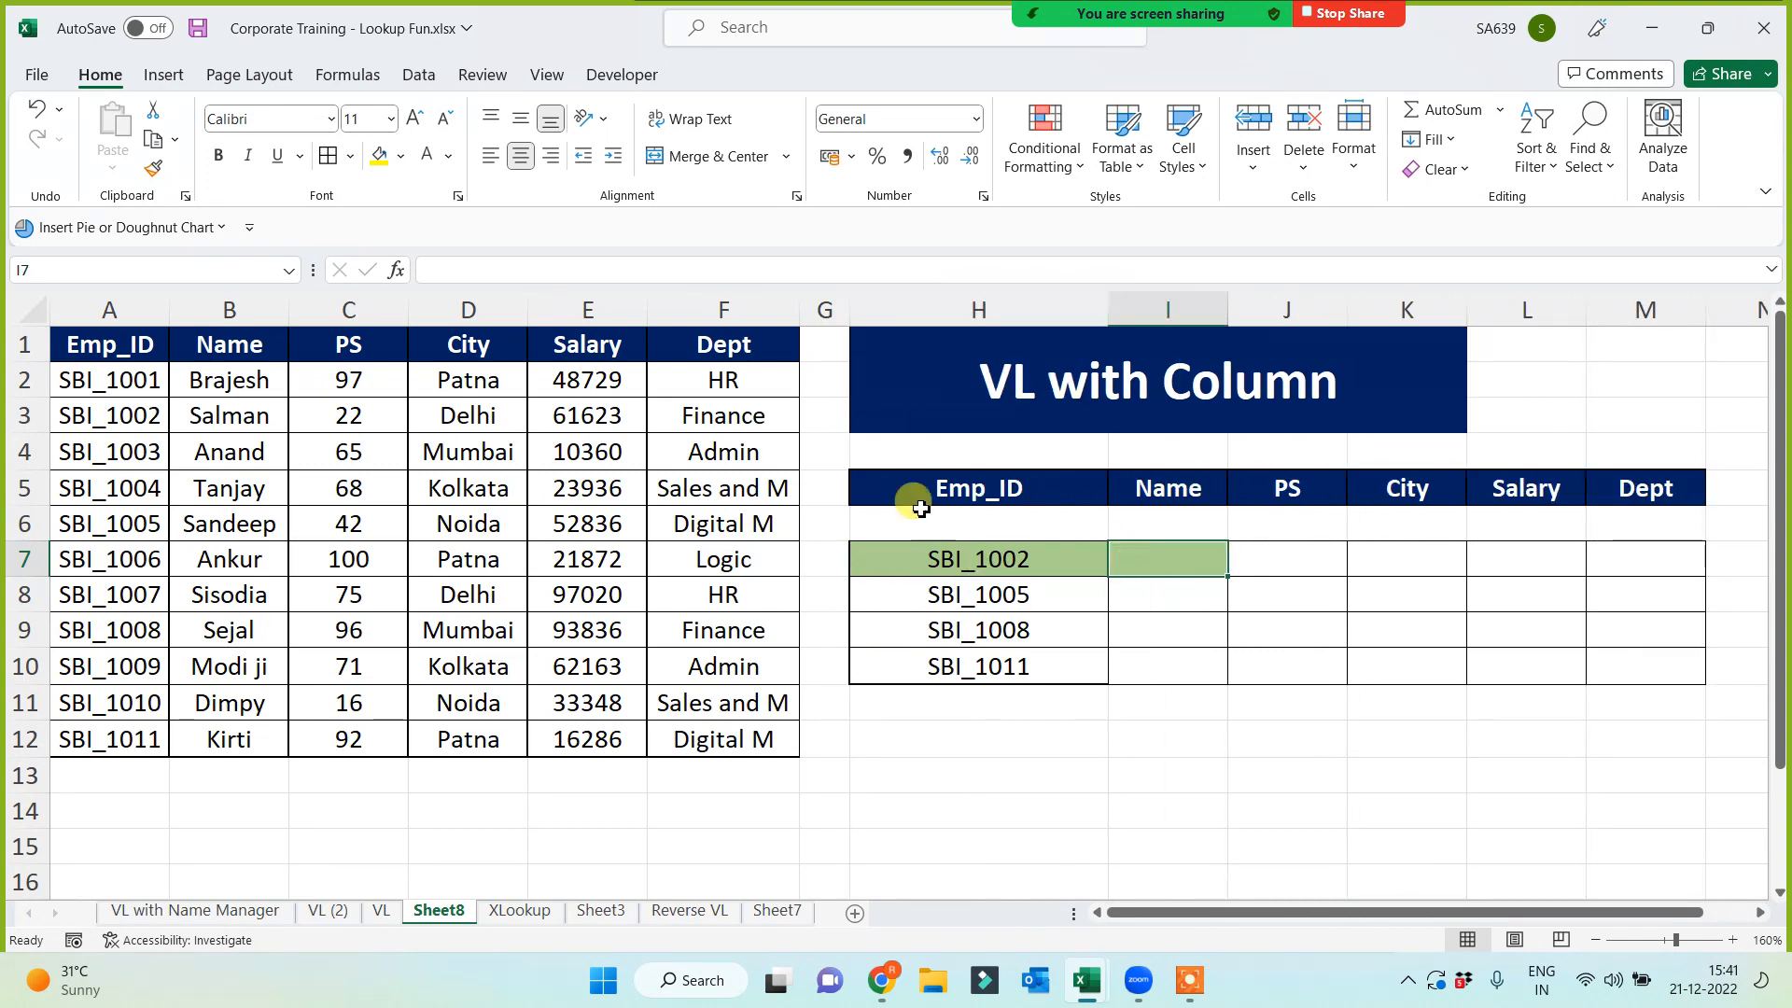
click(978, 310)
click(490, 155)
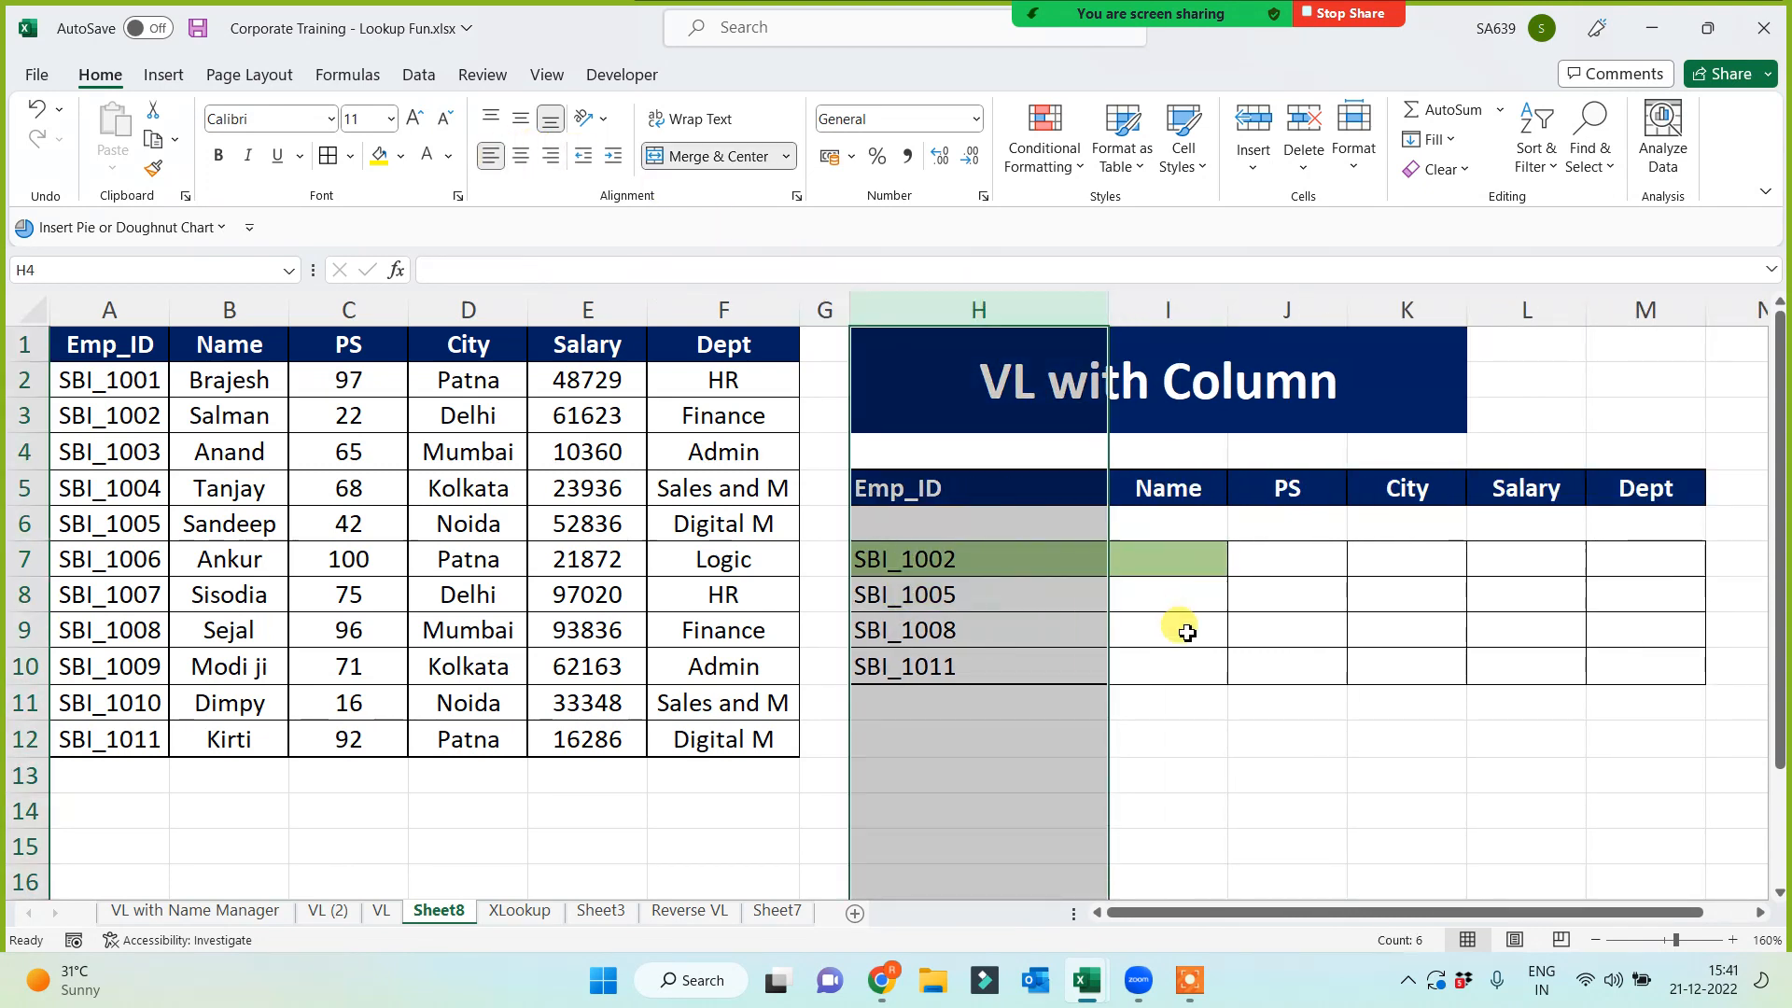
Start a VLOOKUP formula in I7 with H7 as the lookup value and begin a MATCH function in the following argument
click(1148, 525)
click(1146, 562)
text(=vl)
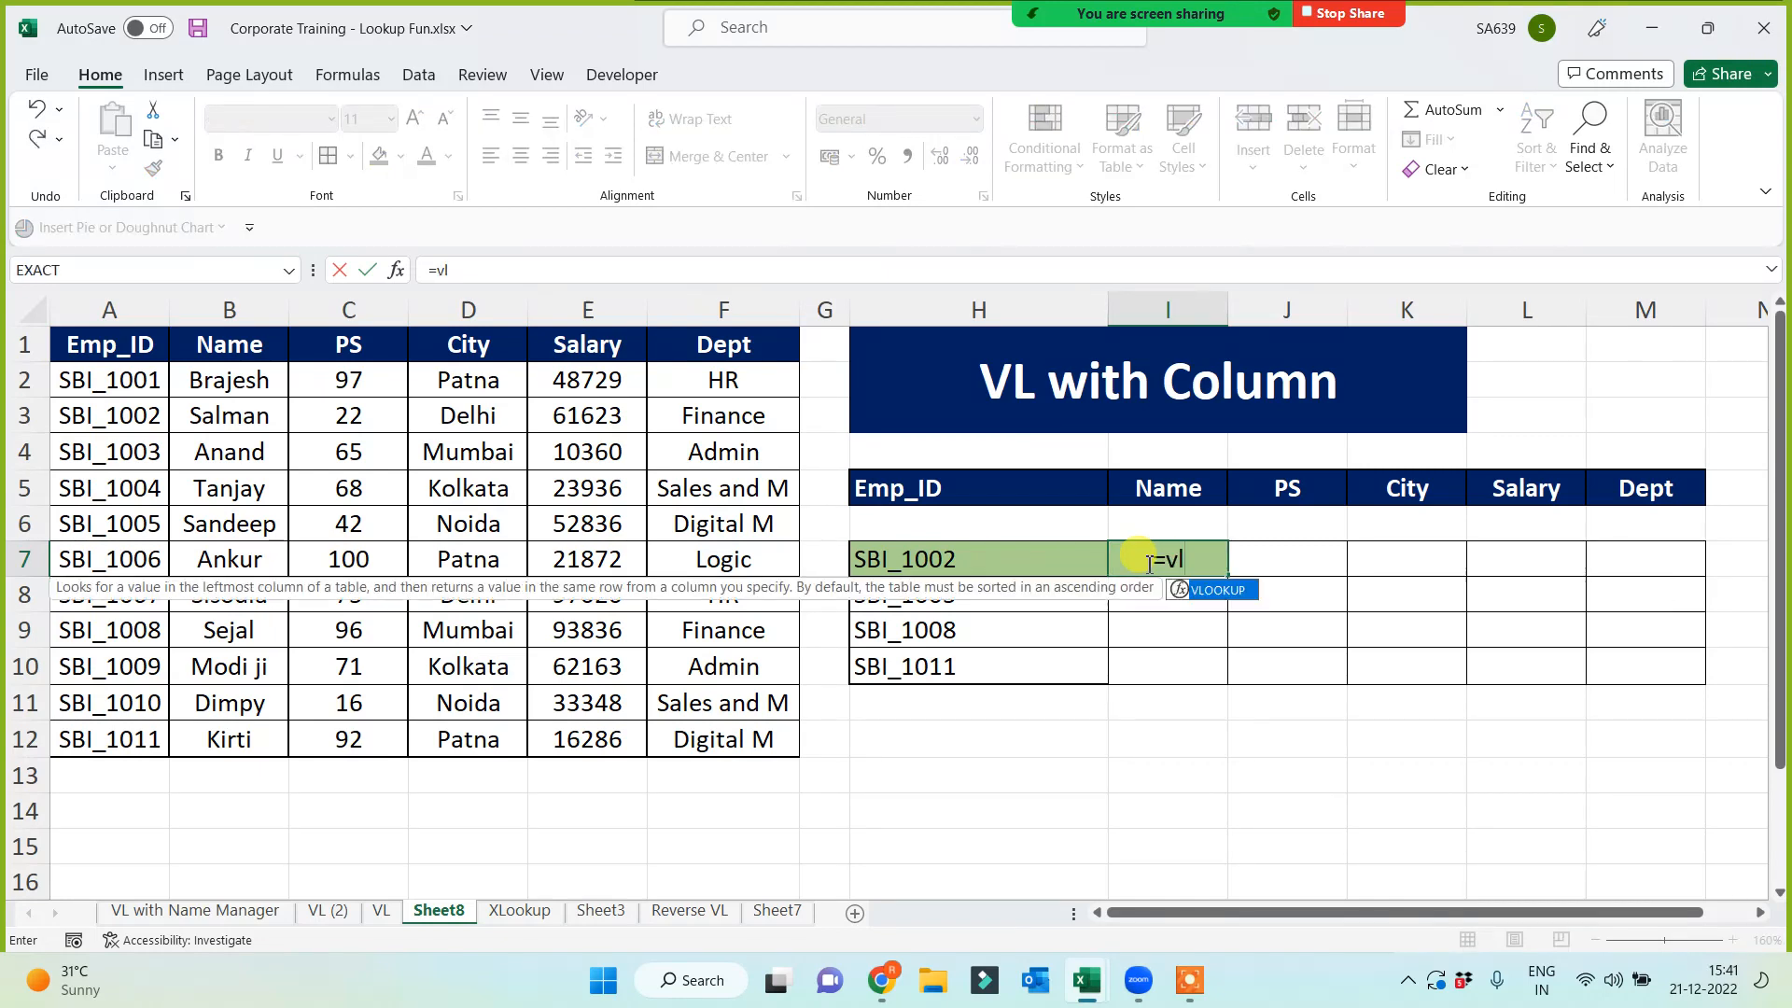
key(Tab)
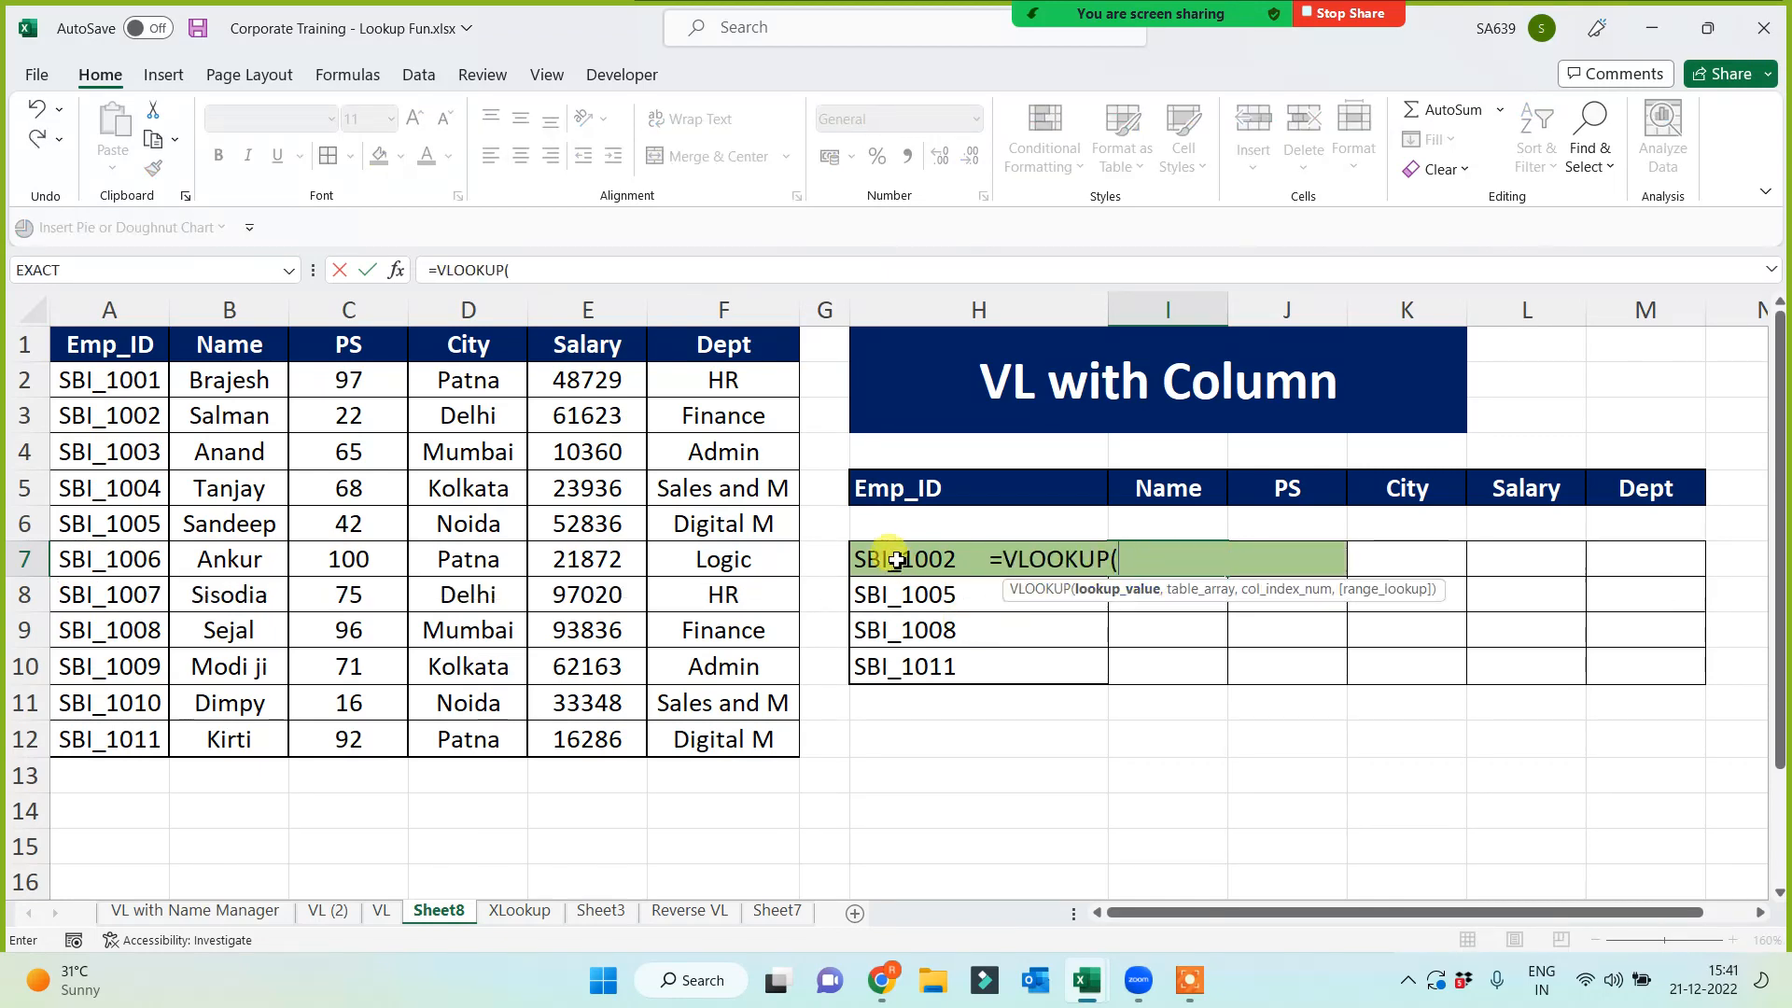
click(896, 560)
text(,)
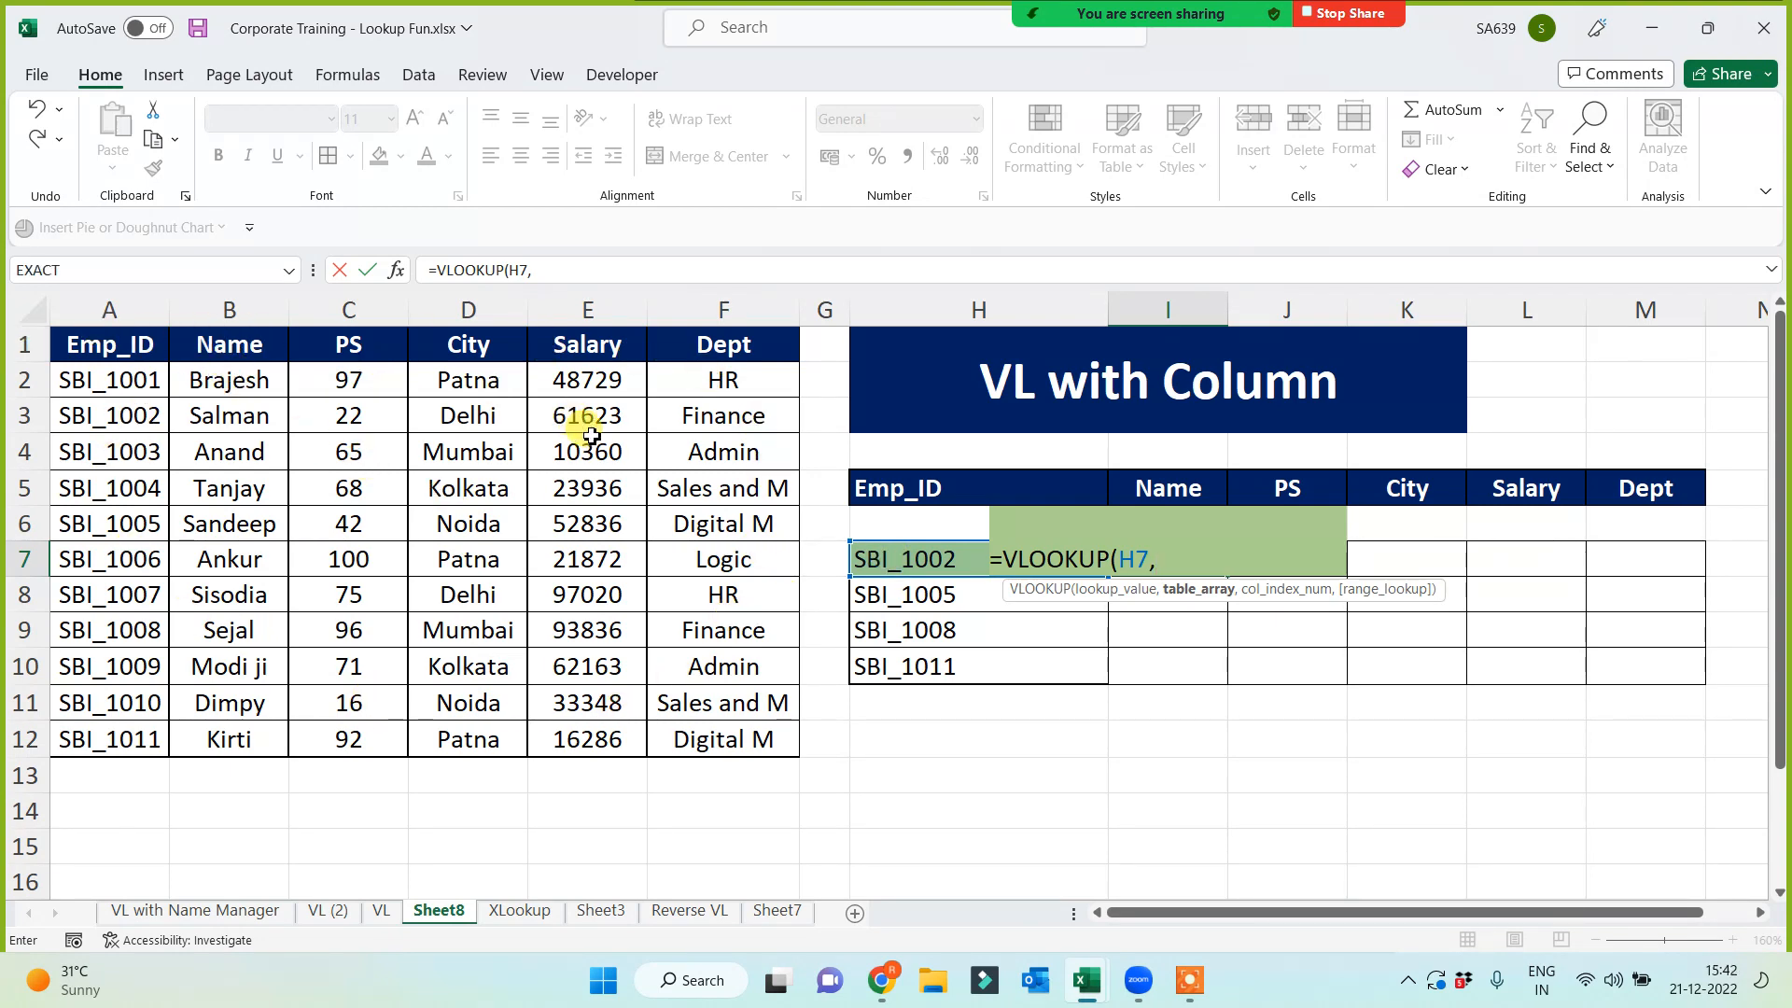
text(mat)
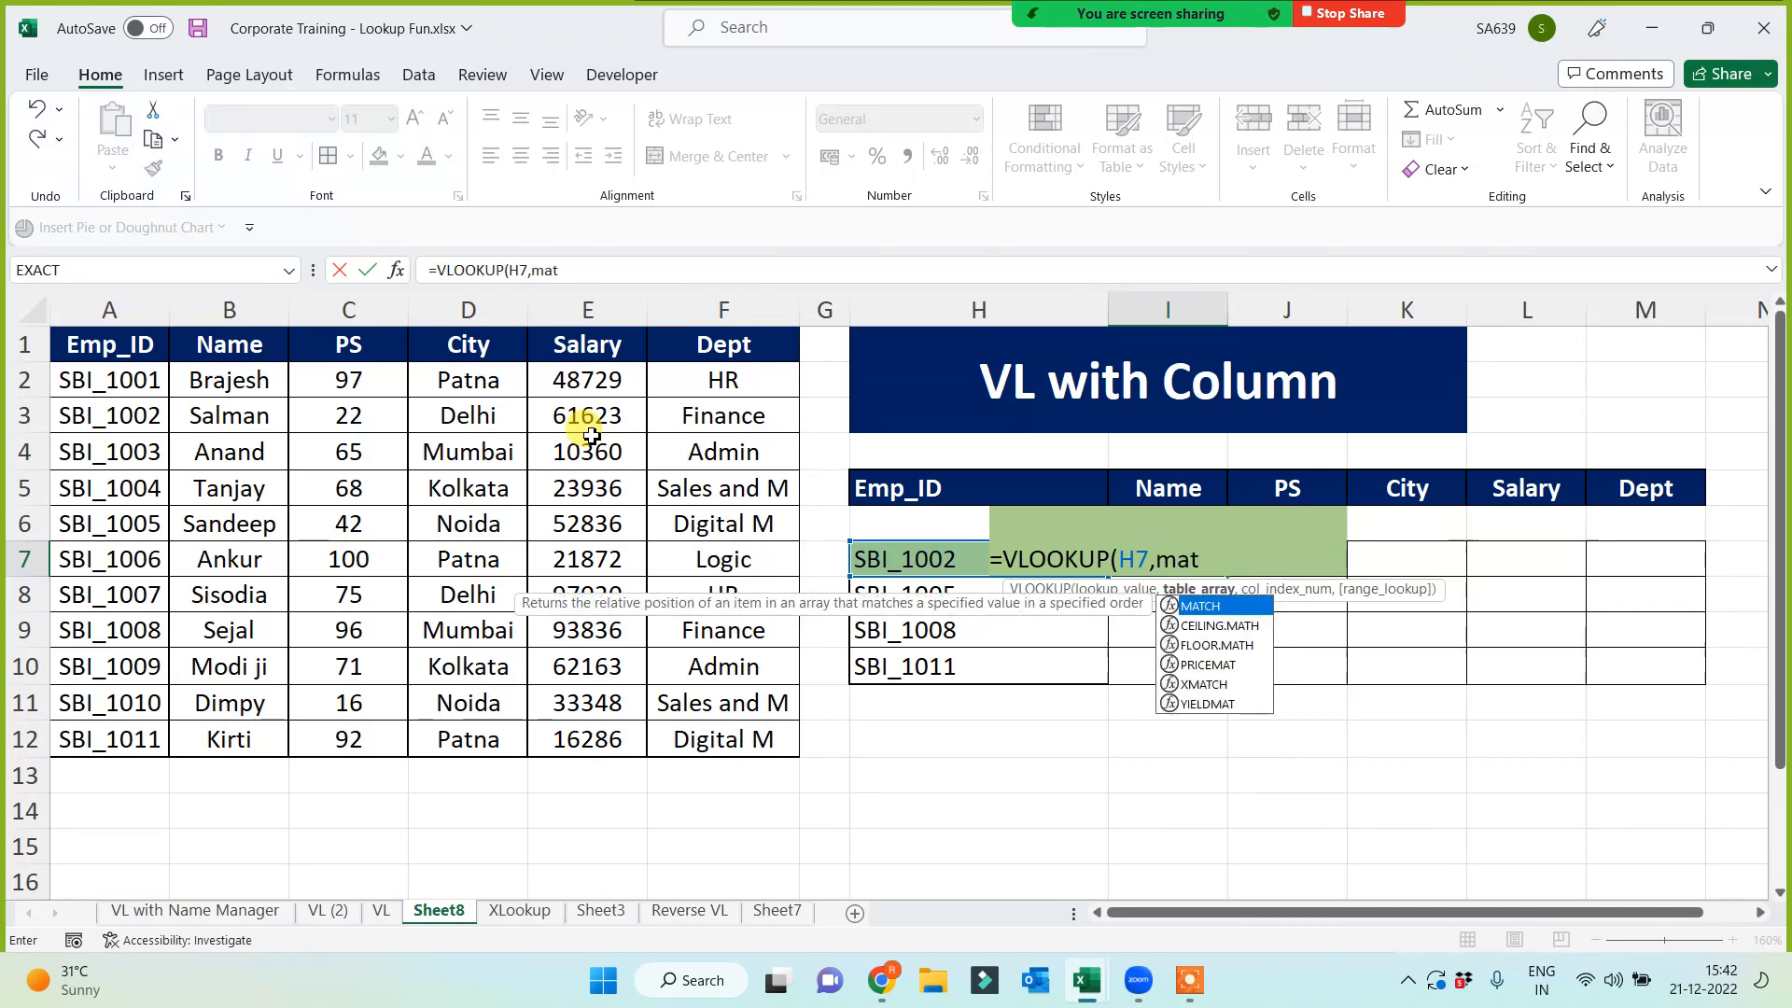
Complete the Name lookup in I7 as =VLOOKUP(H7,Masterdata,2,0), using the named range Masterdata as the table array
key(BackSpace)
text(s)
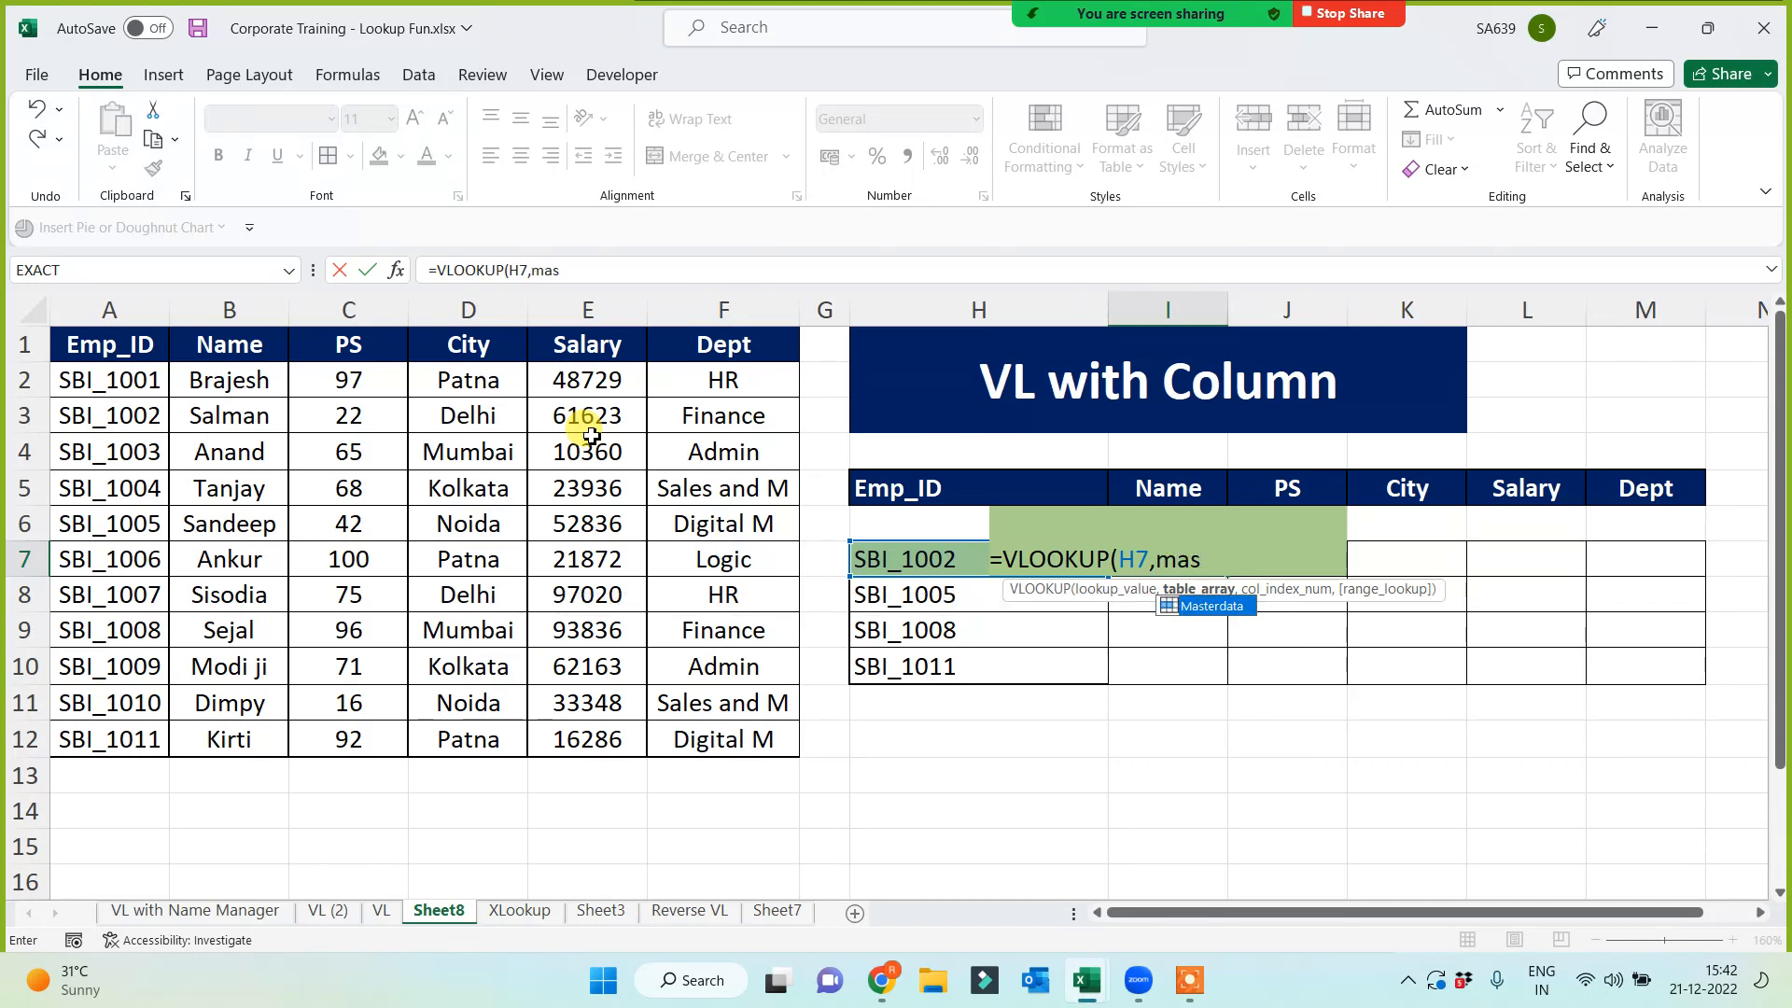
key(Tab)
text(,)
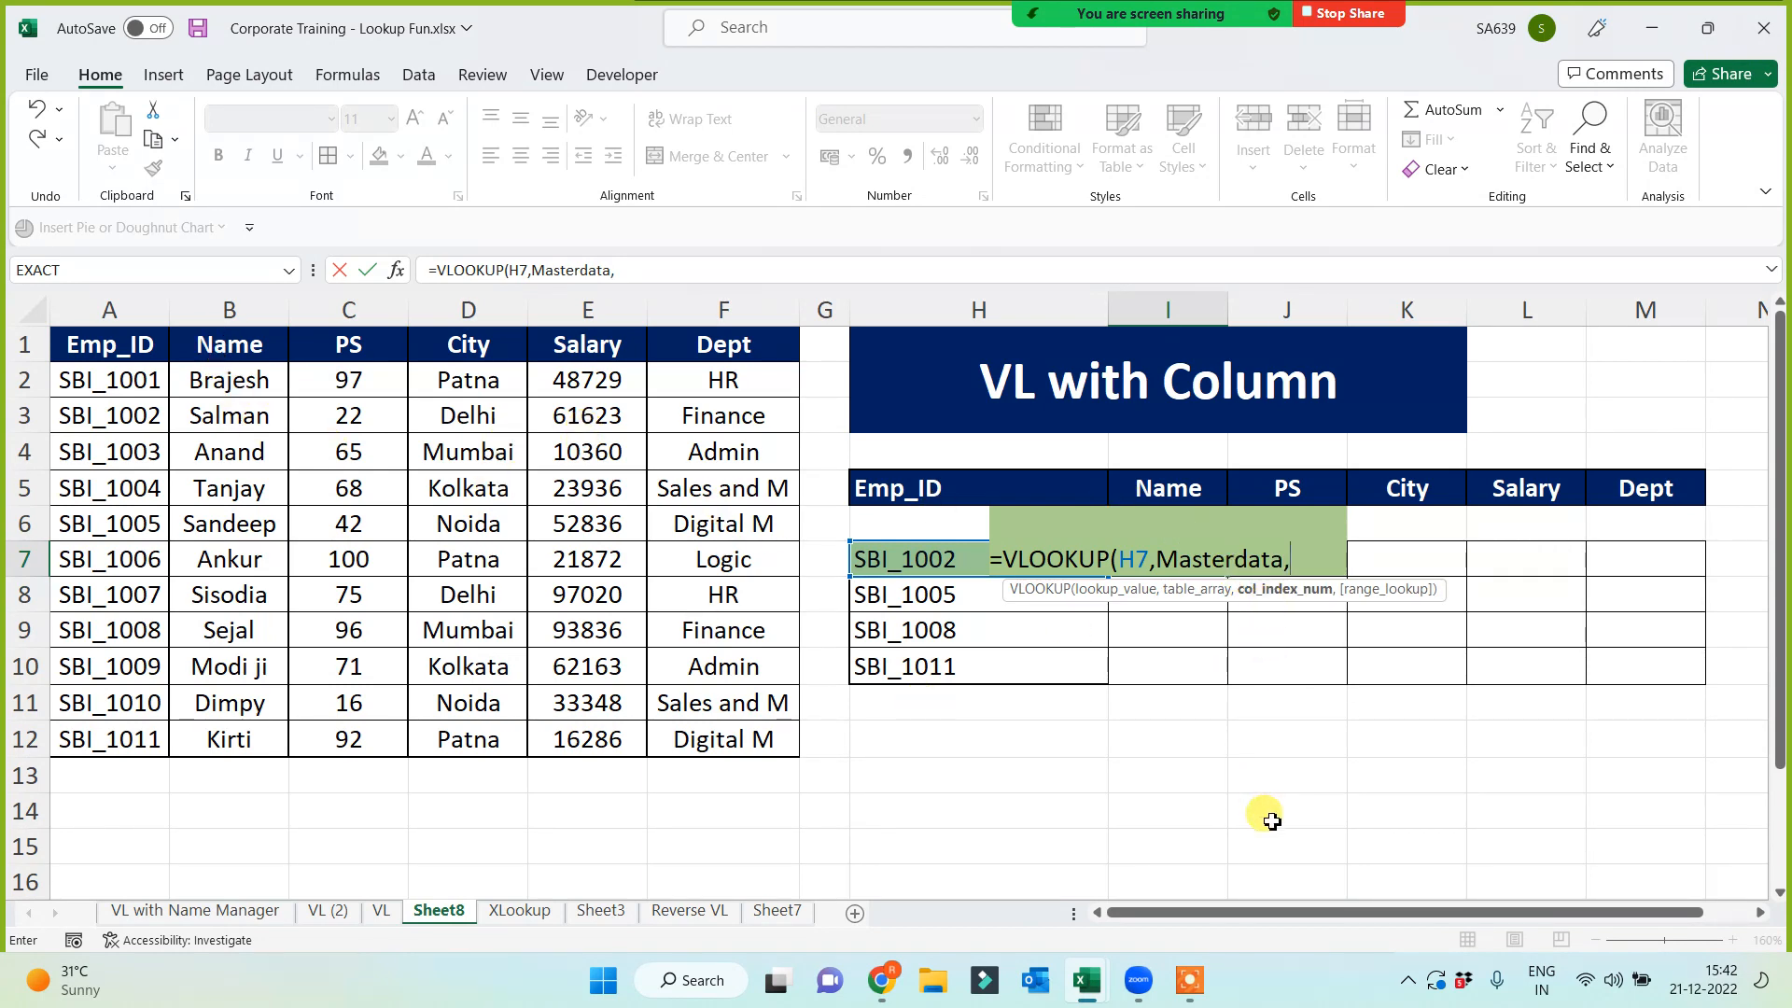
text(2,0))
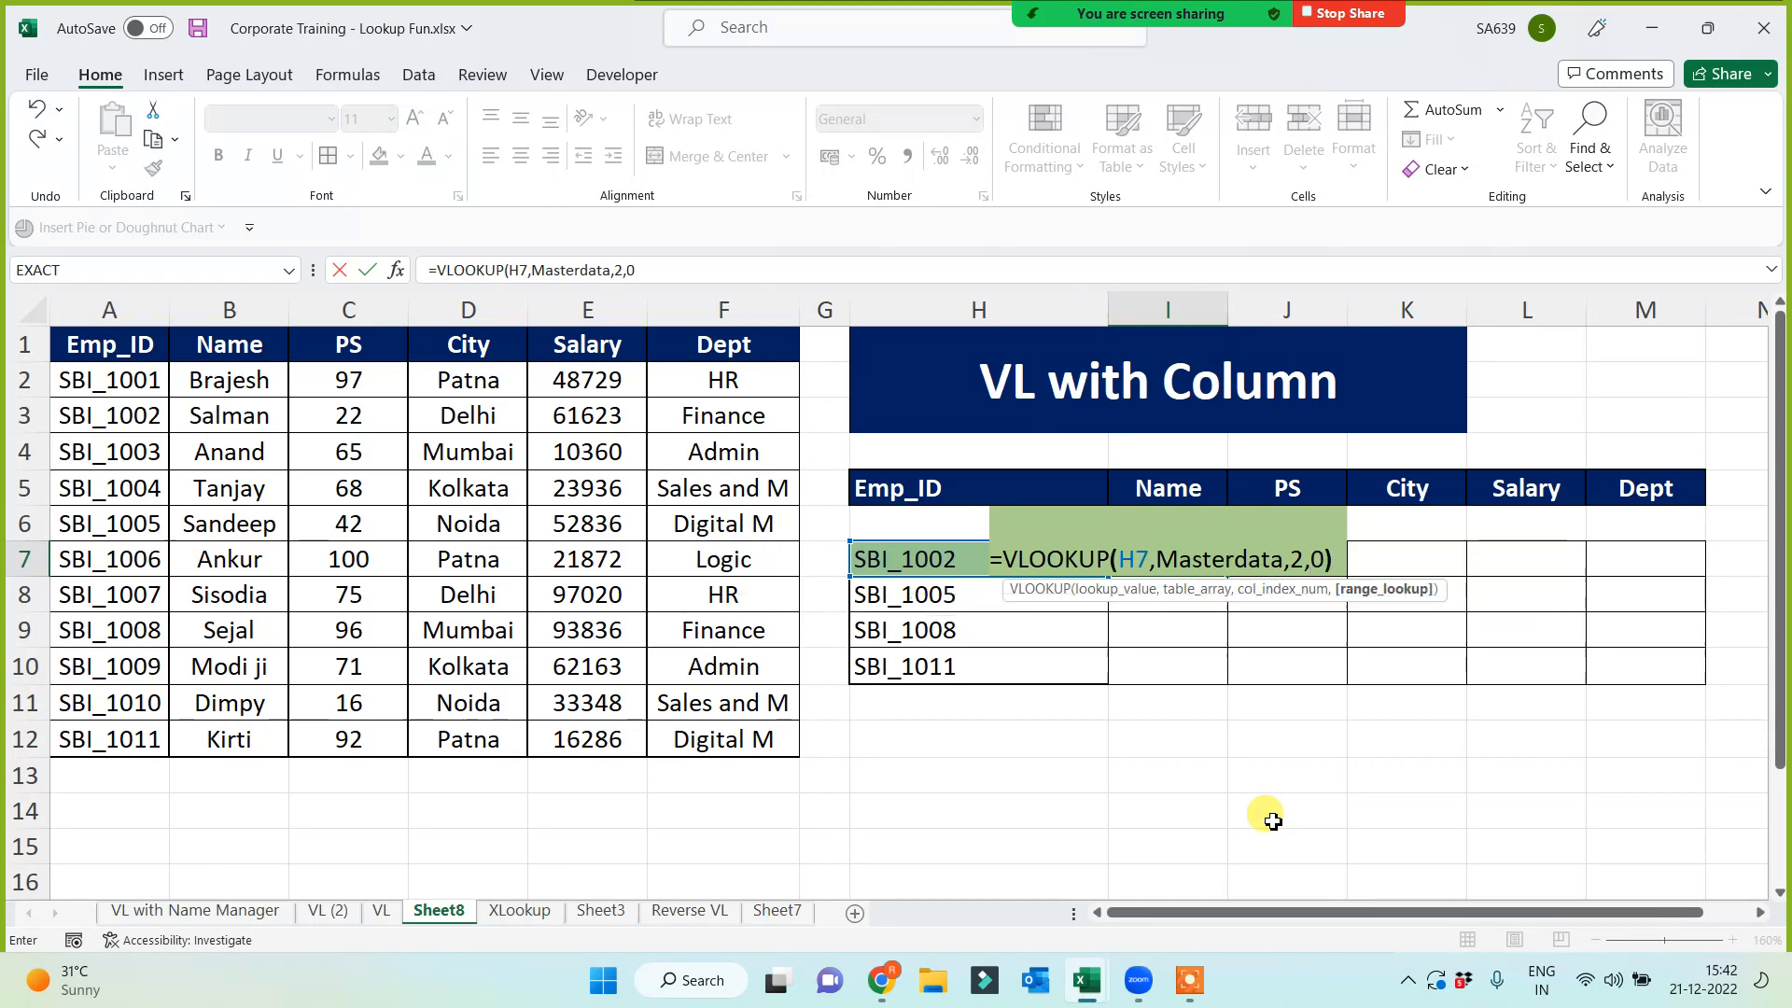
key(Return)
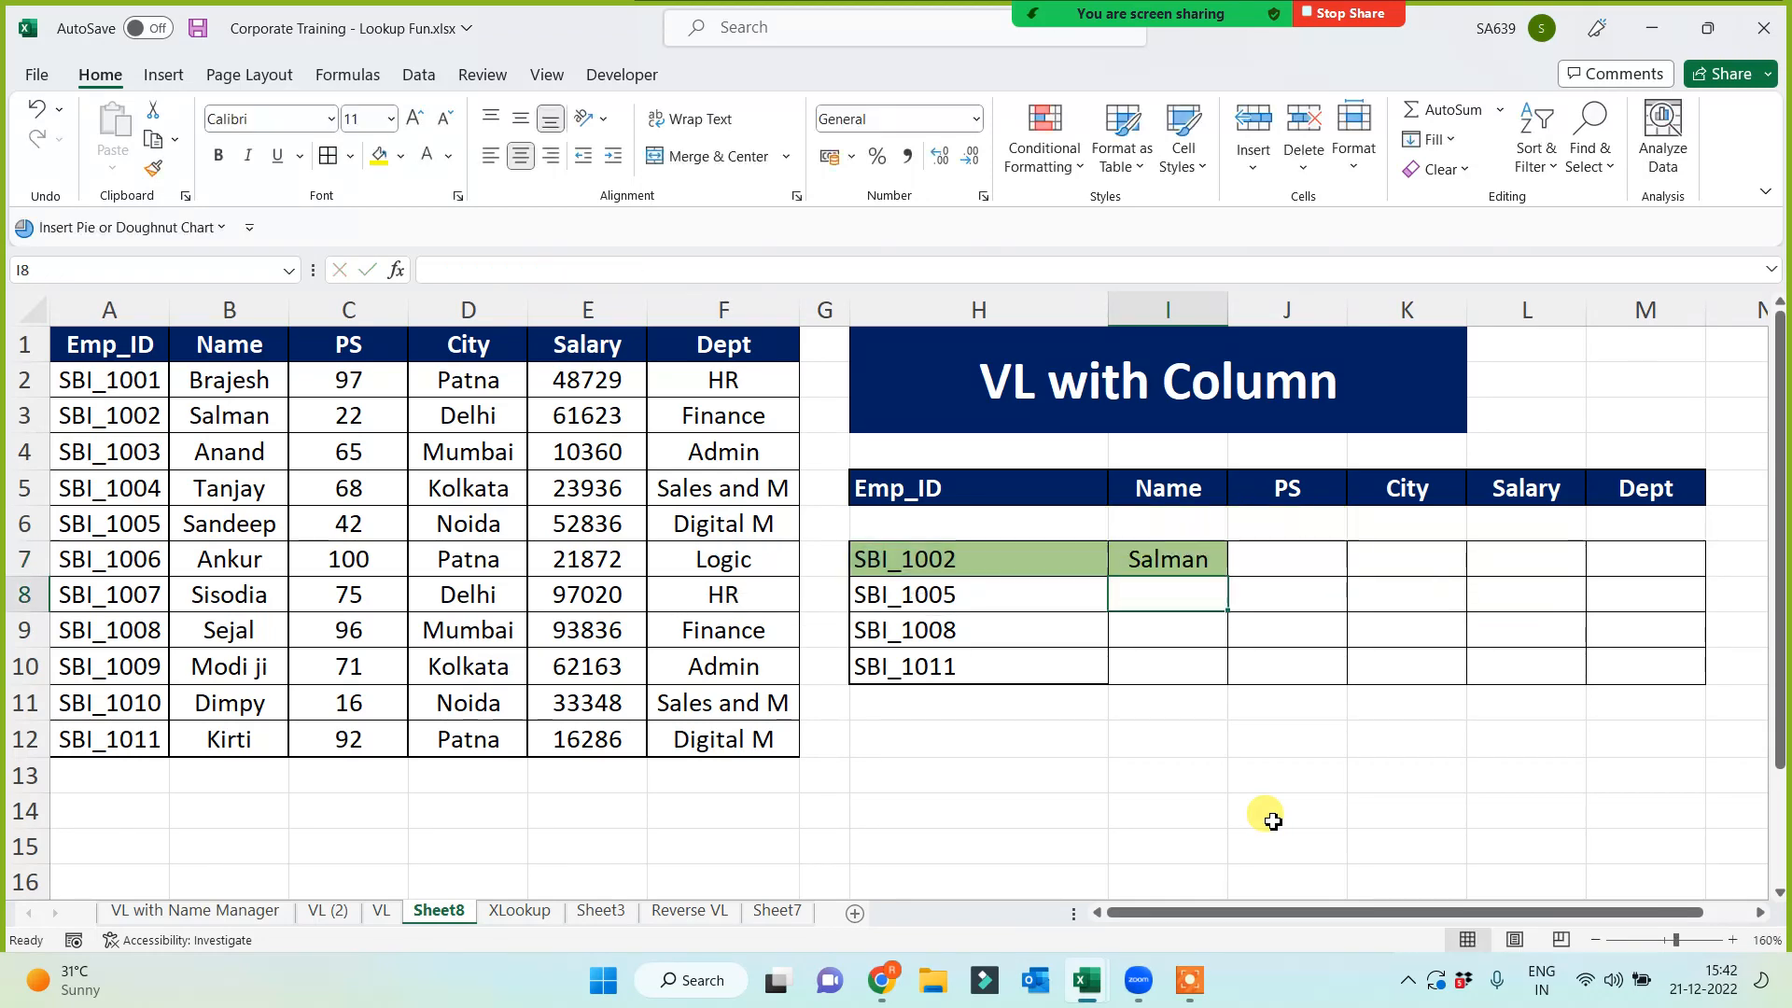
Fill the I7 lookup formula down to I10 and across the row to M7
click(1188, 560)
drag(1228, 580, 1200, 677)
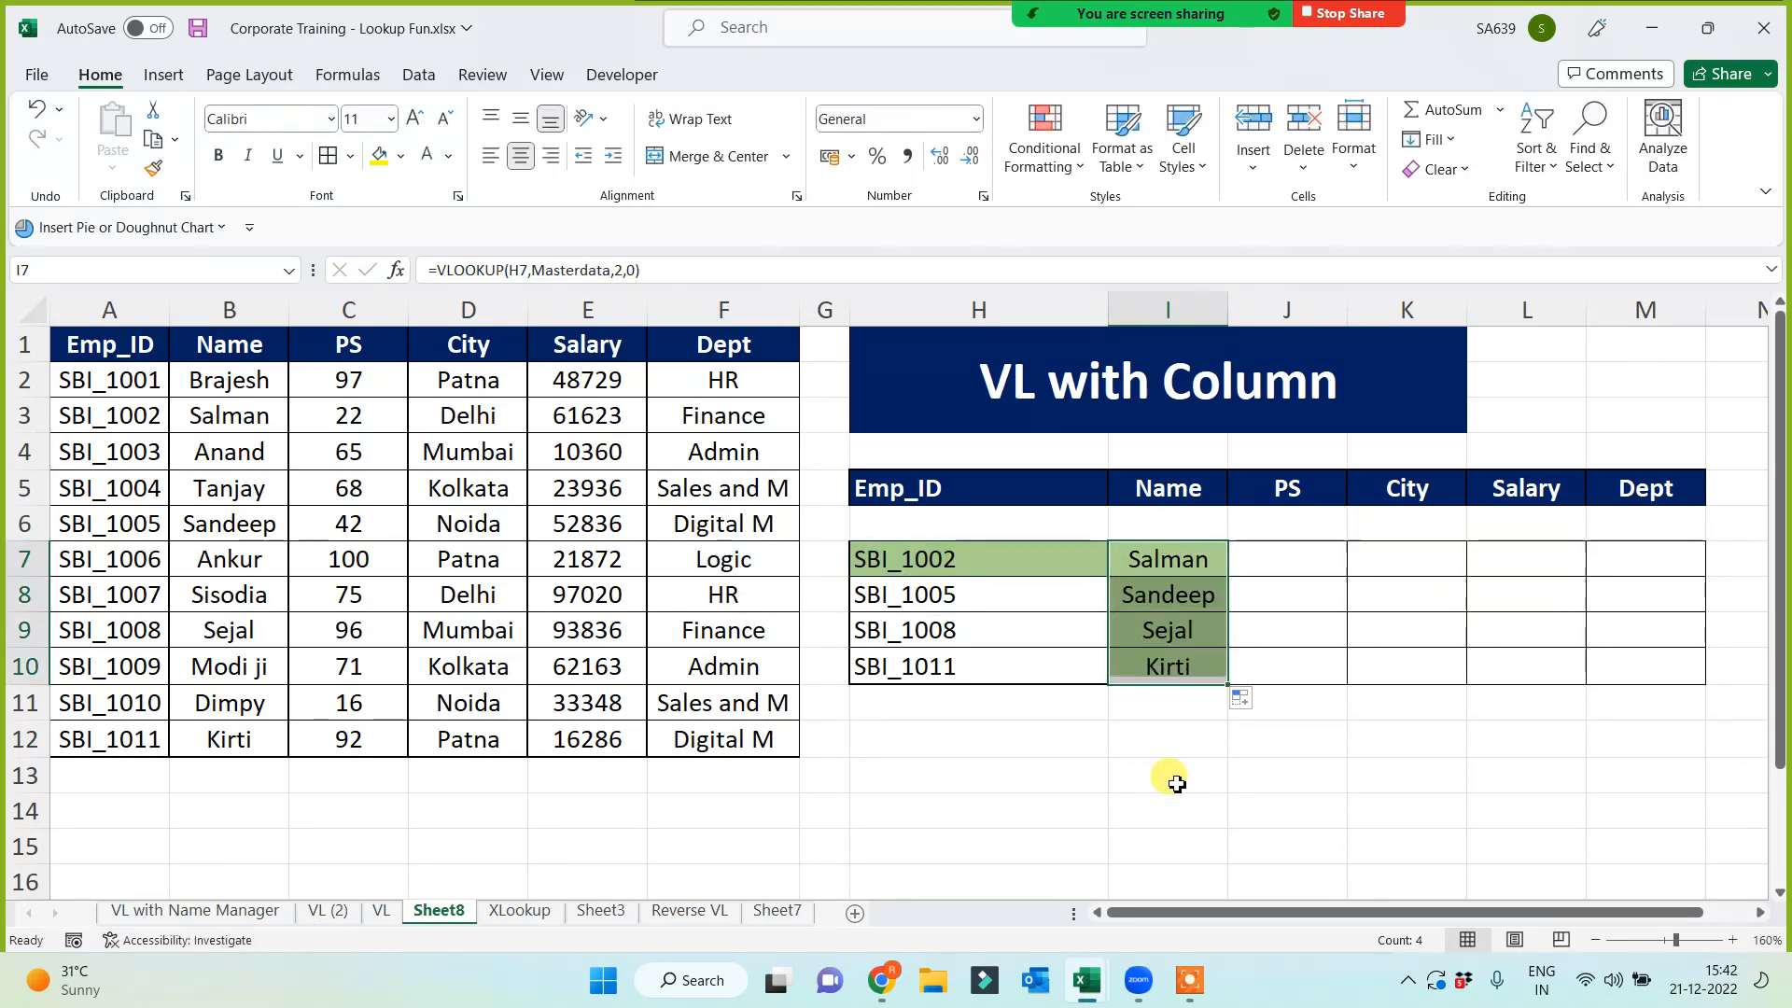
click(1176, 783)
click(1176, 559)
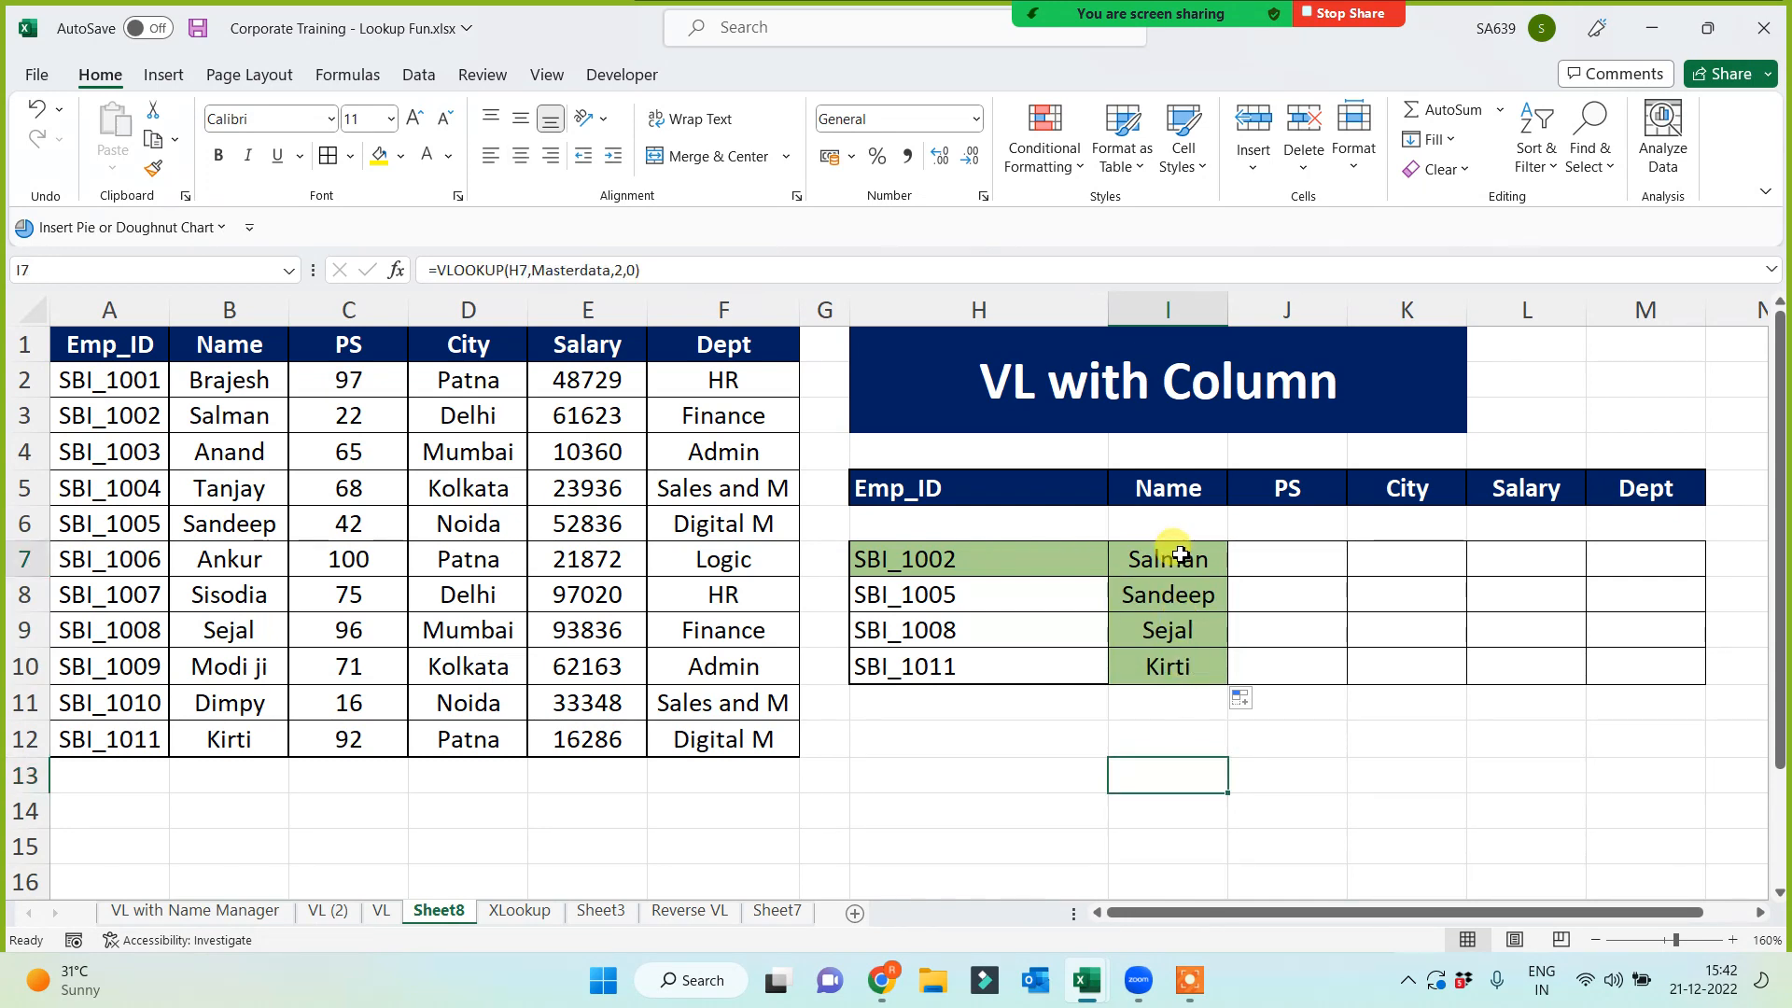
drag(1228, 577, 1661, 565)
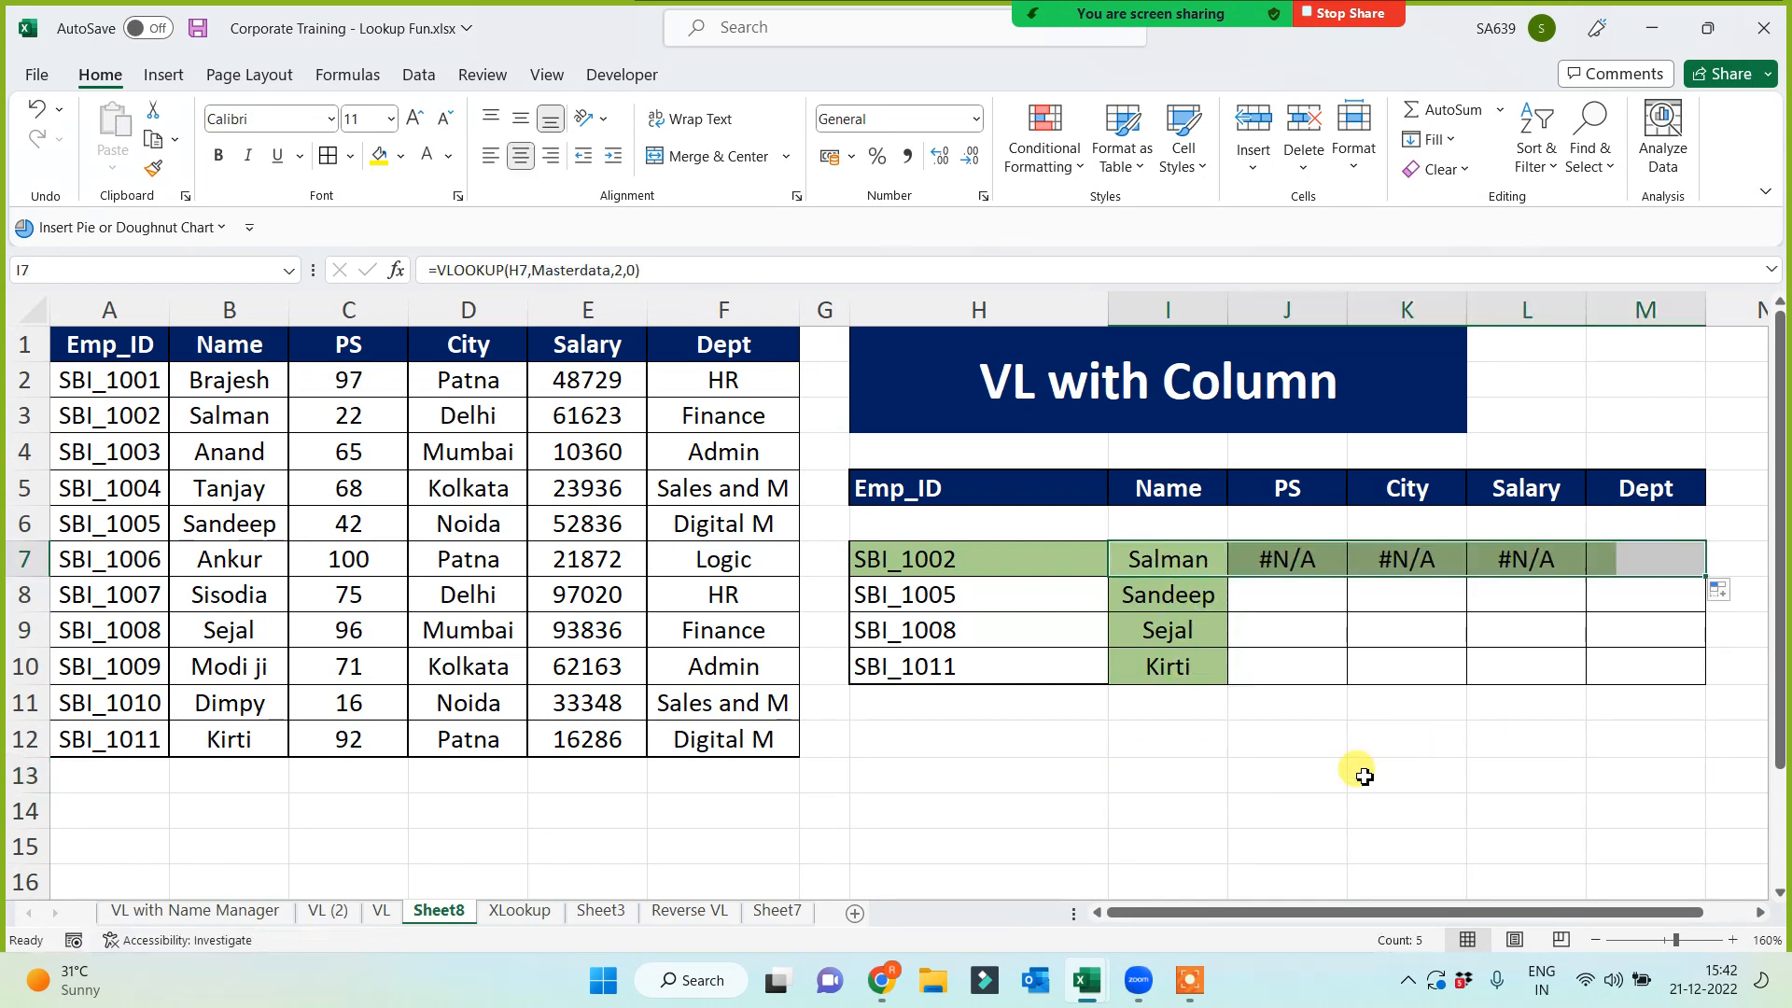
click(1335, 780)
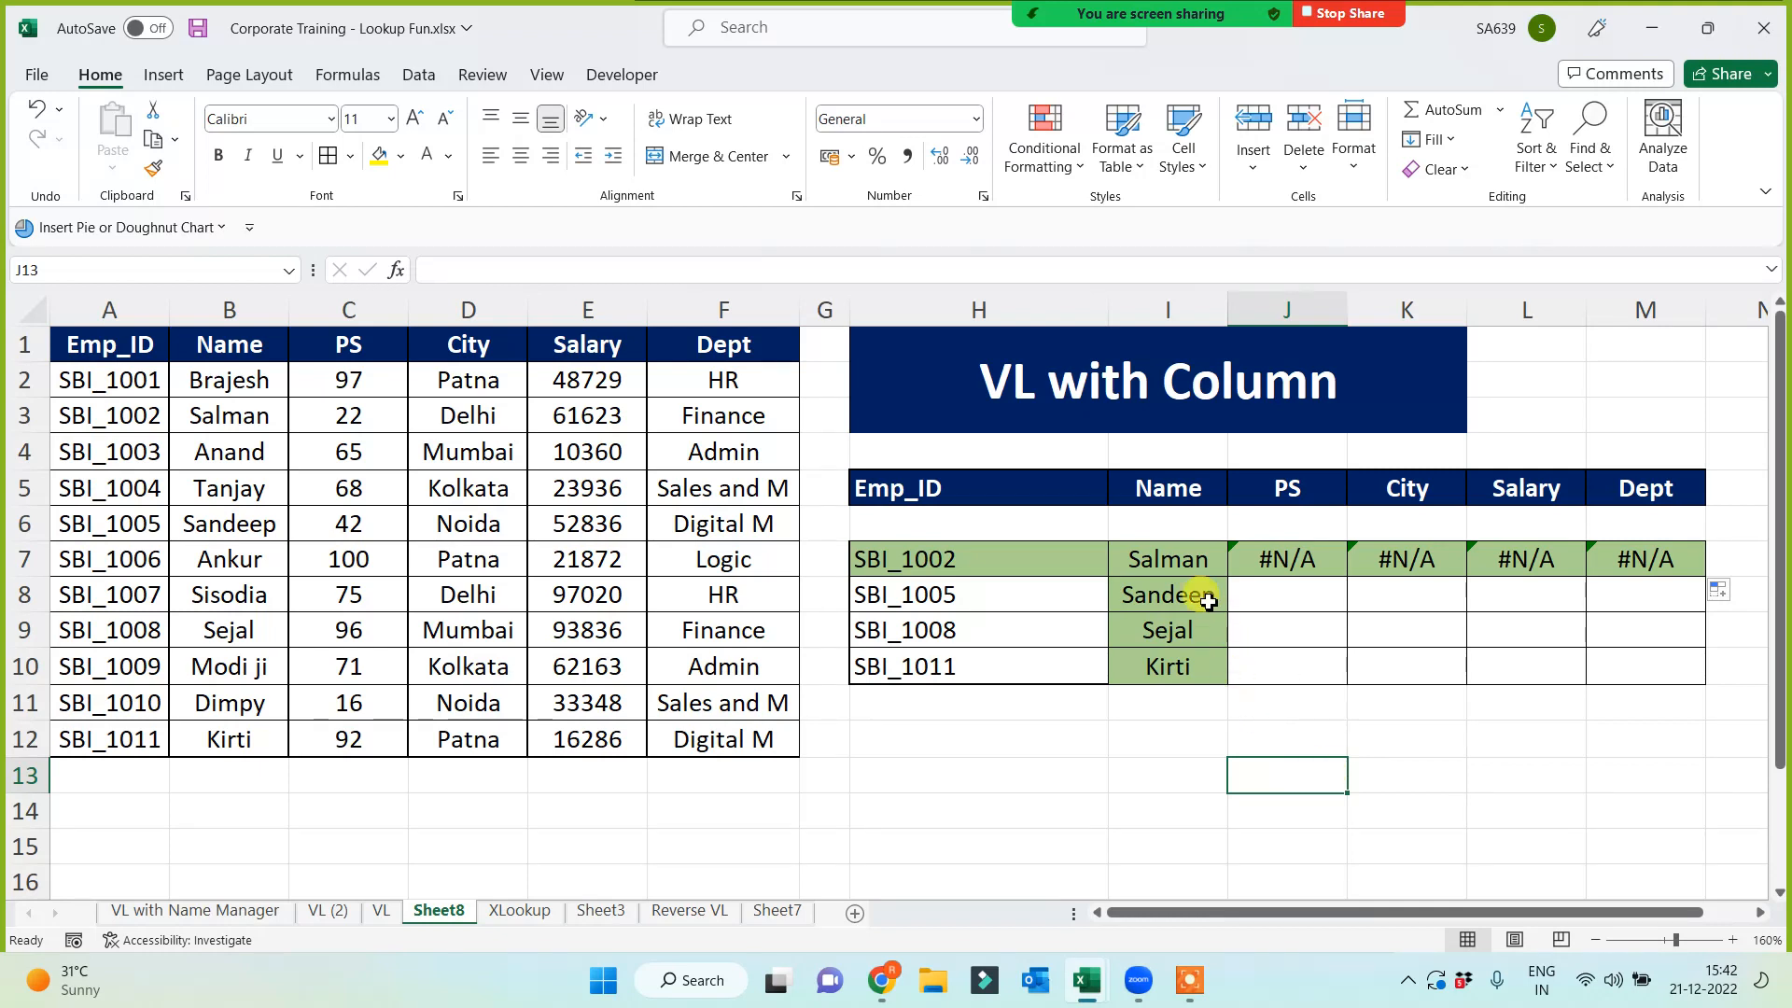
Examine how the lookup value reference shifts in the row 7 formulas from I7 through M7
click(1181, 559)
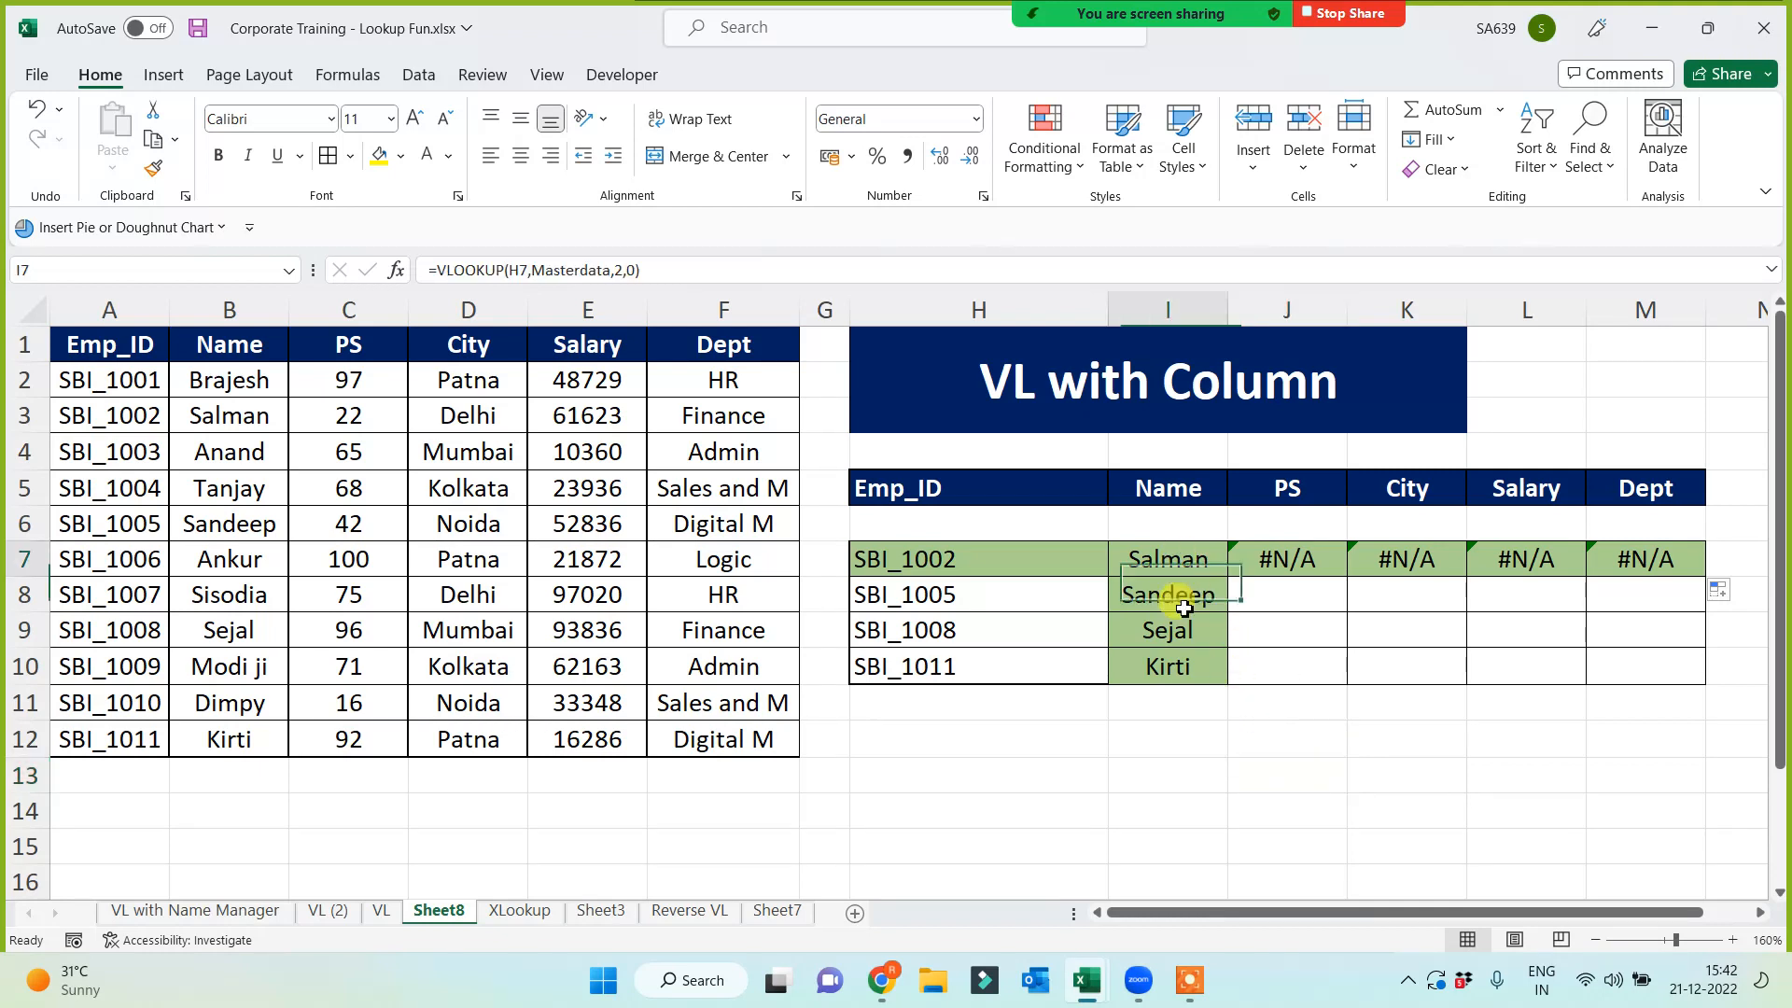
click(510, 270)
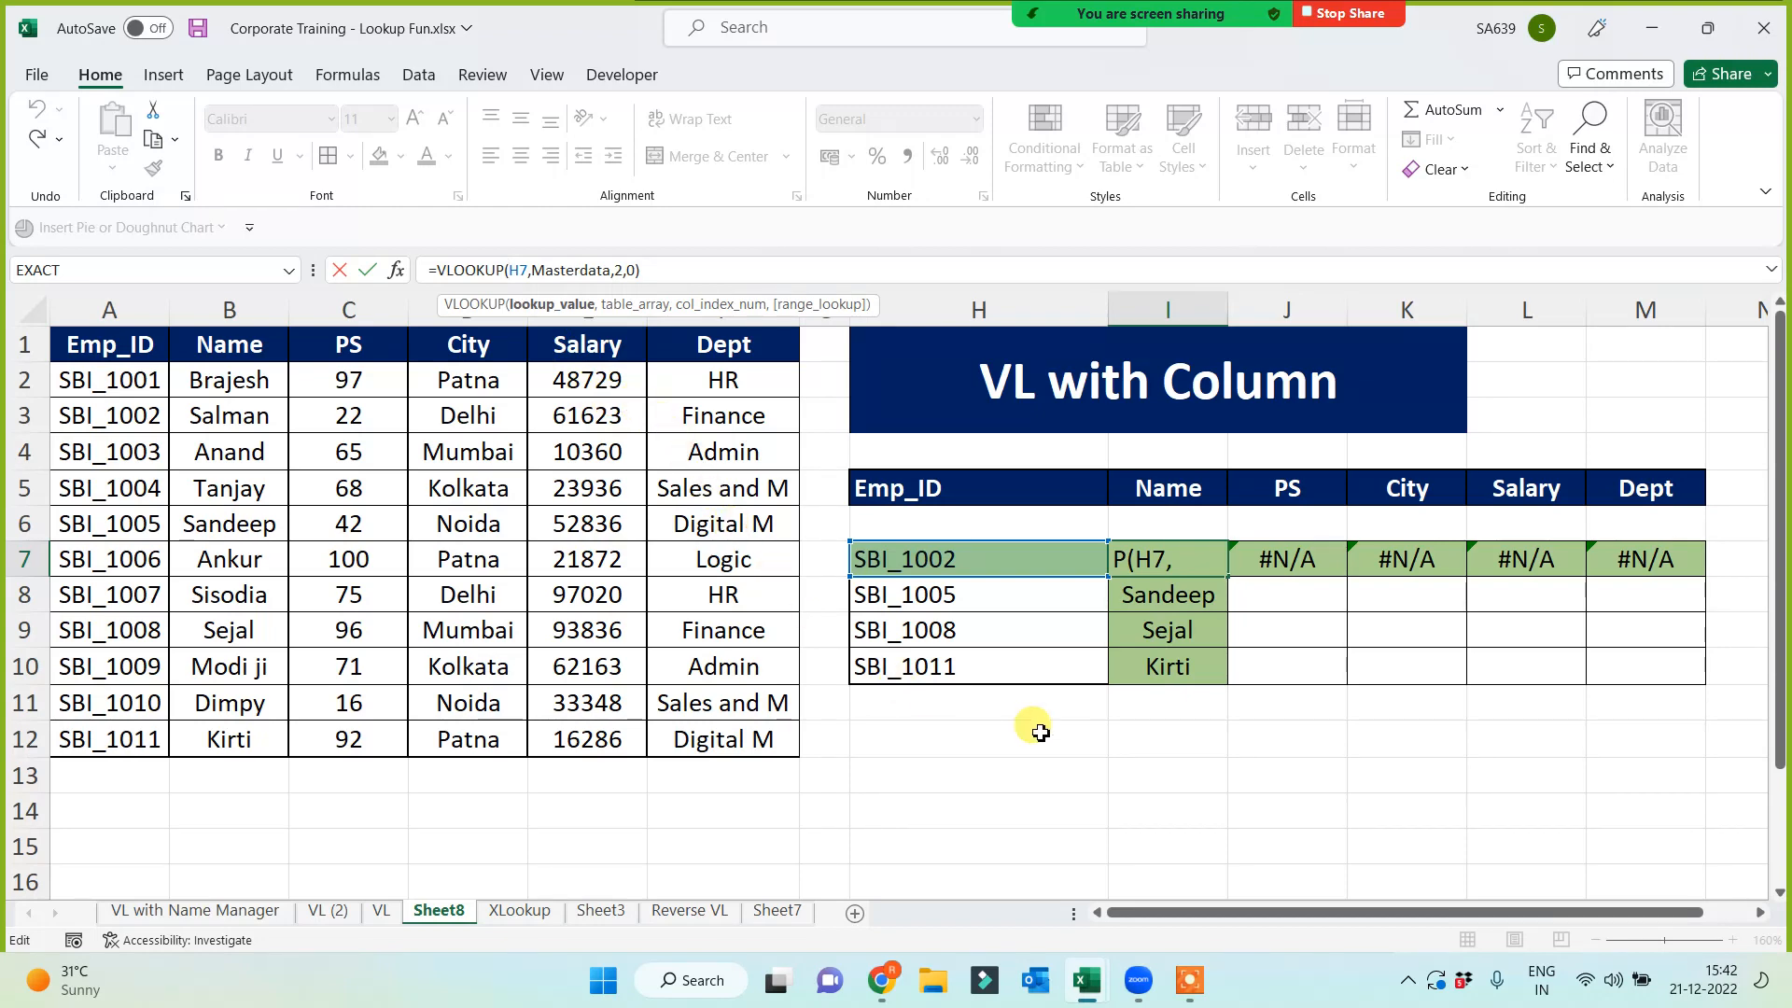
key(Escape)
drag(1308, 485, 1310, 655)
click(1311, 564)
click(929, 558)
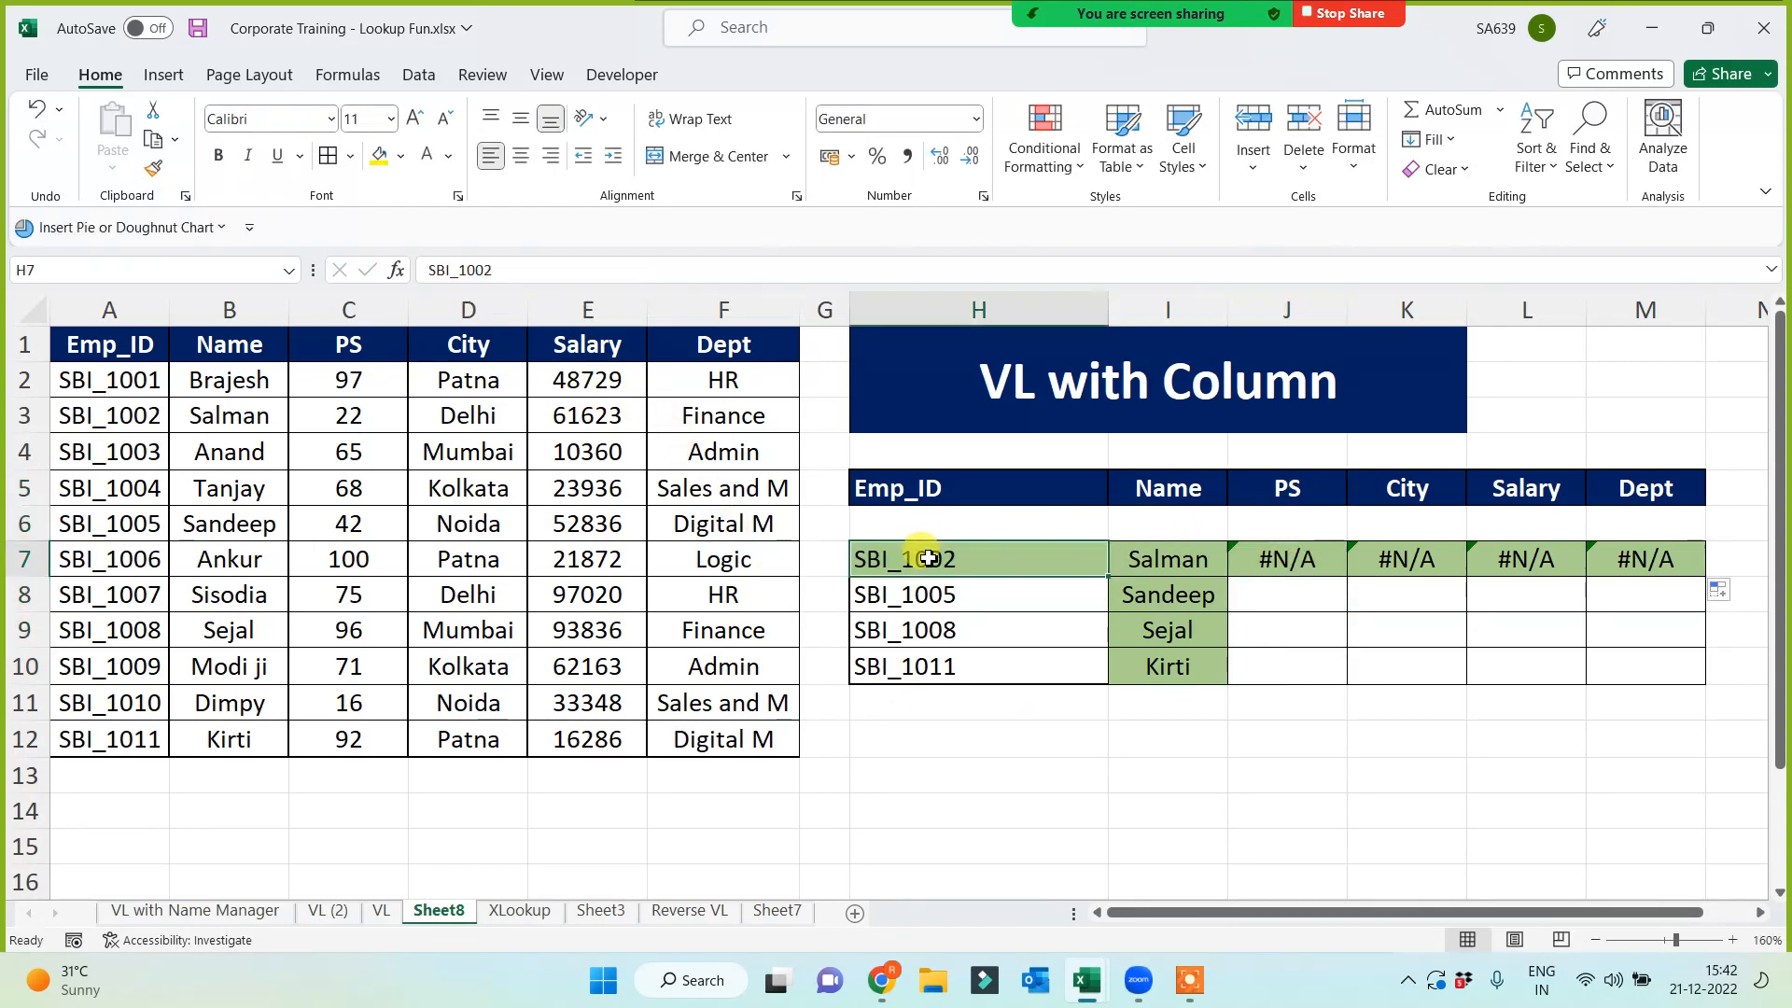
click(1157, 562)
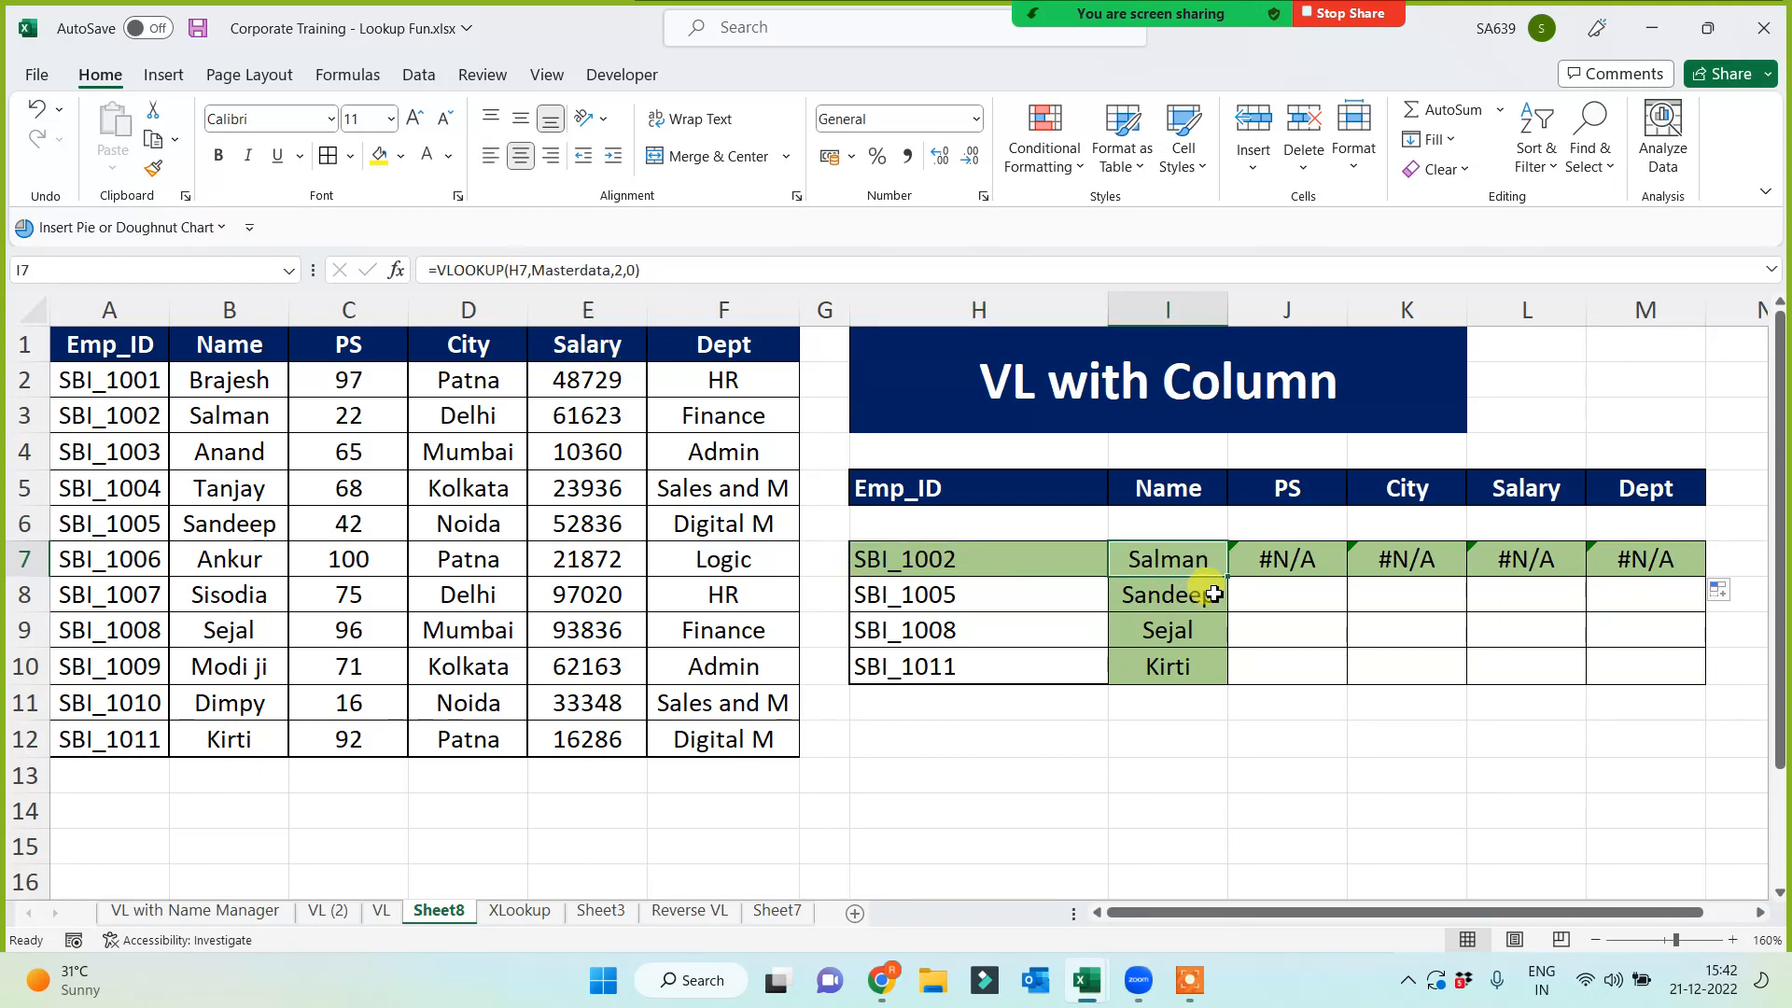
click(1297, 558)
click(1400, 560)
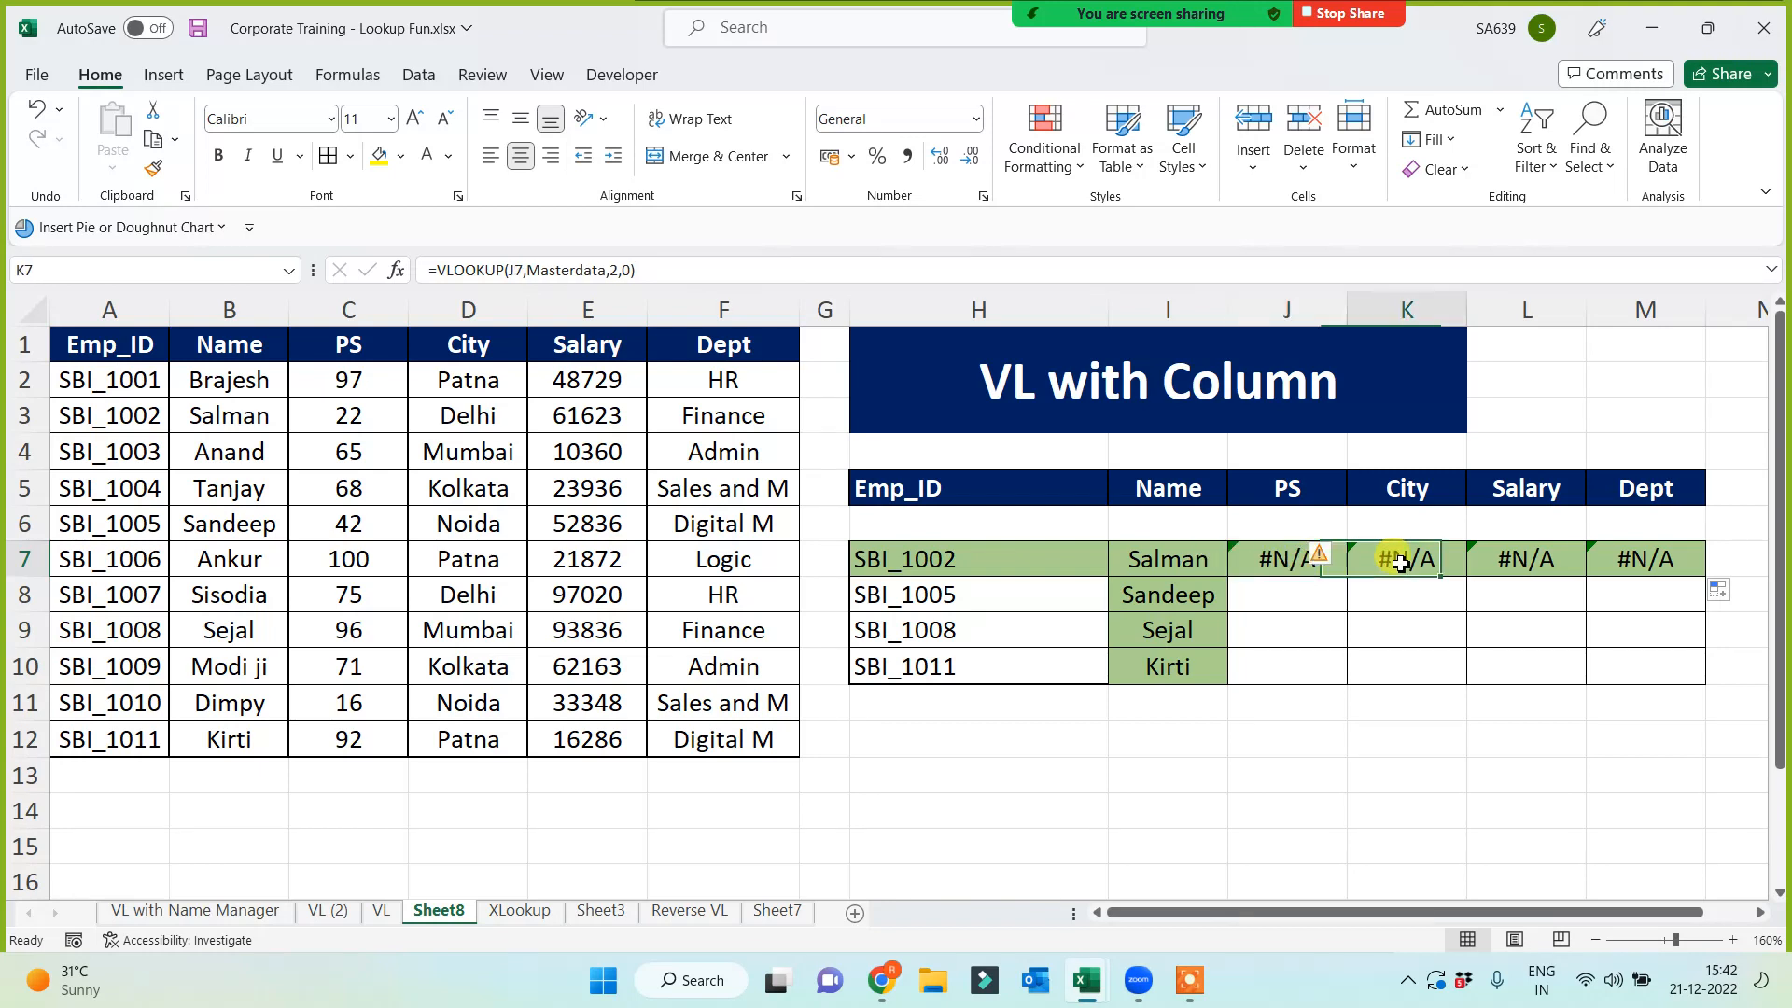
click(1491, 560)
click(1619, 560)
Lock the lookup value's column in I7 as $H7 and fill the formula across and down to cover I7:M10
click(1169, 560)
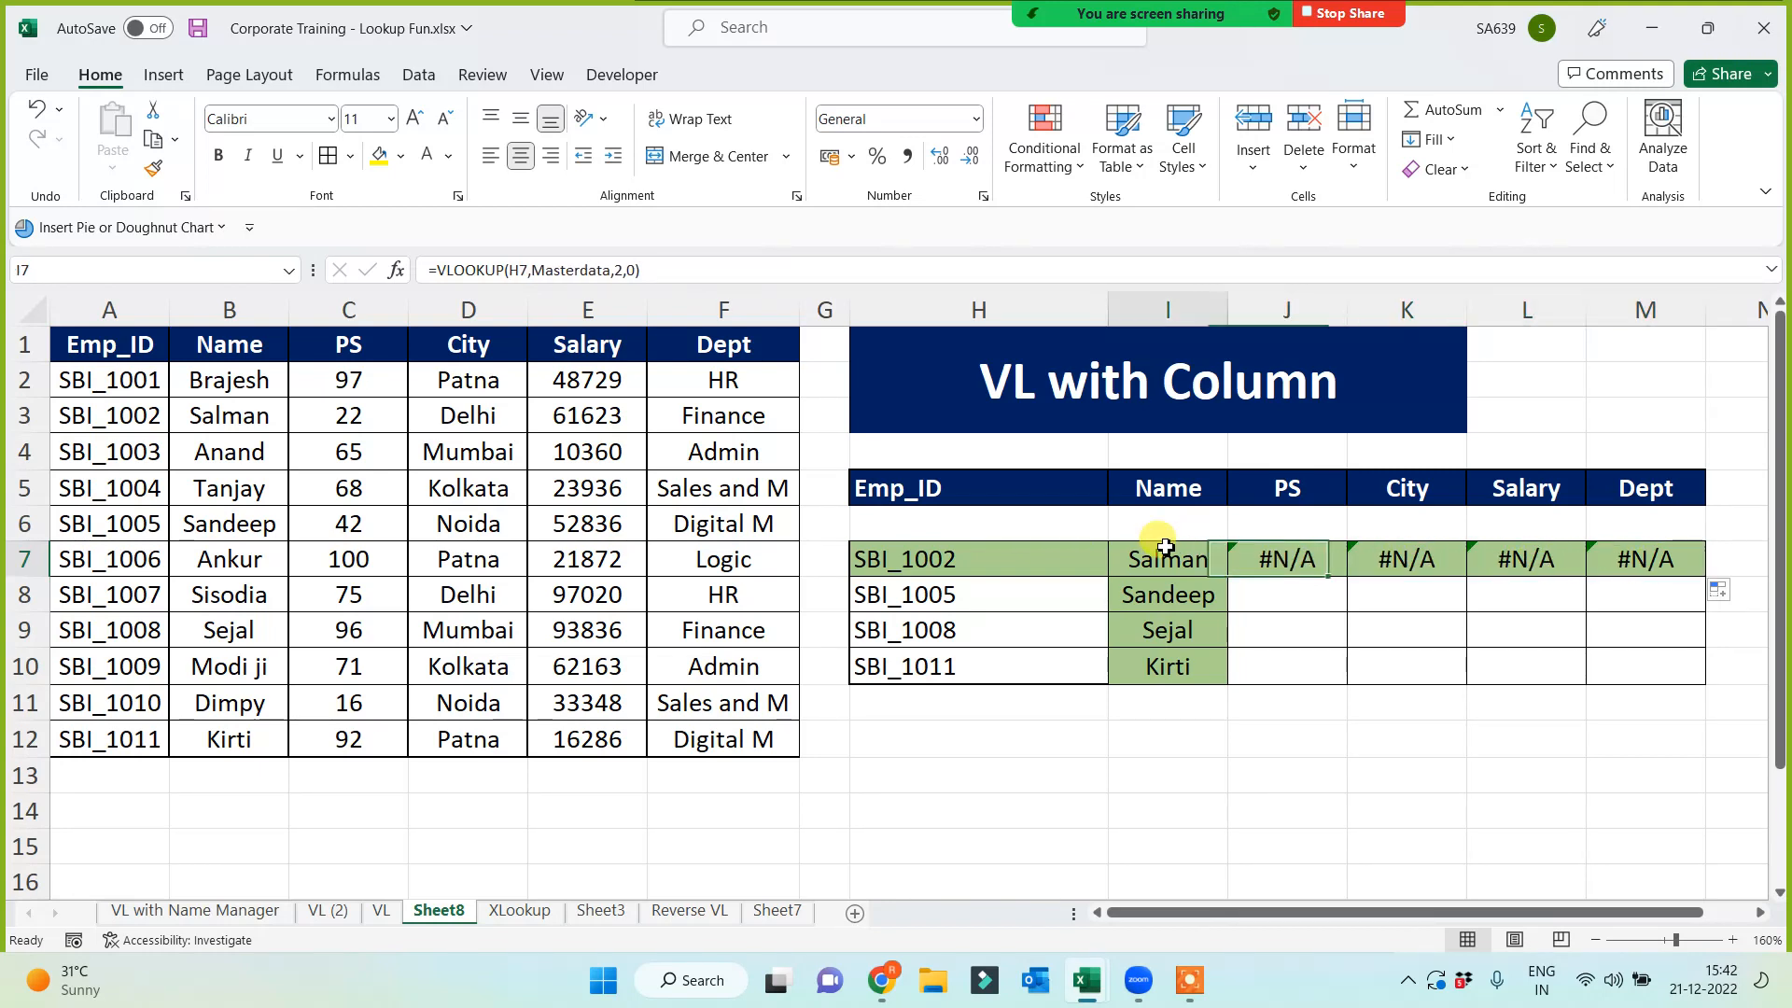
click(514, 271)
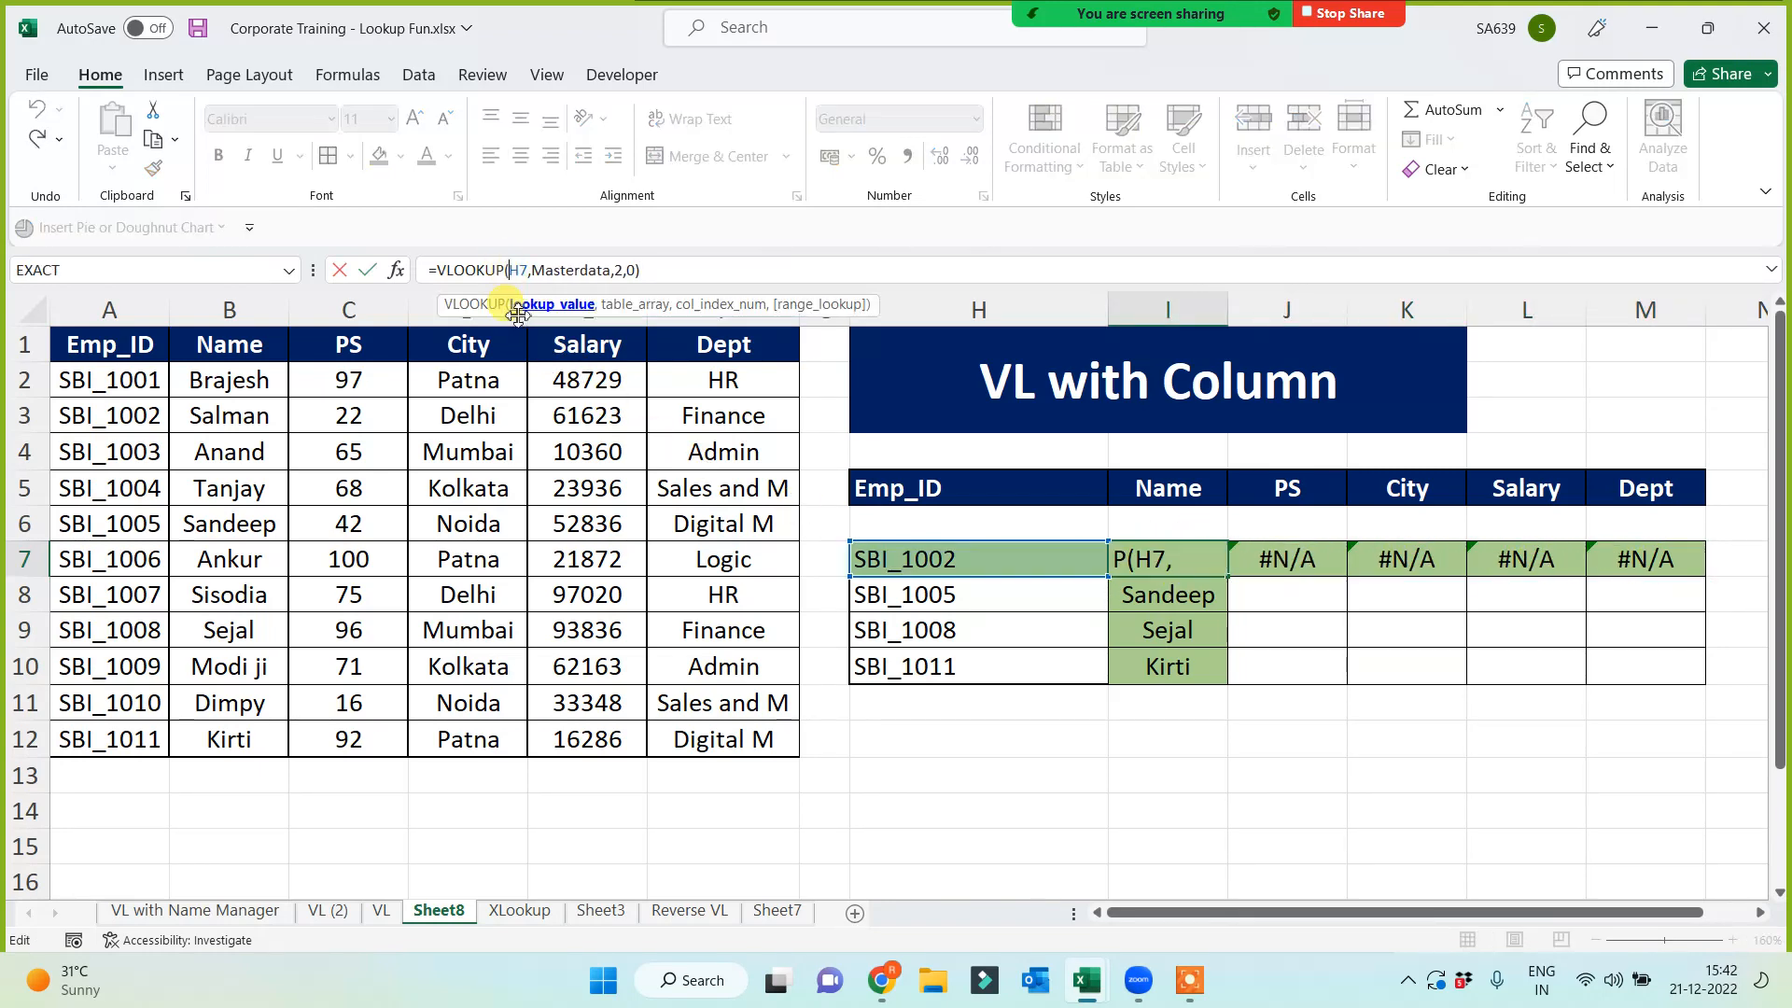
text($)
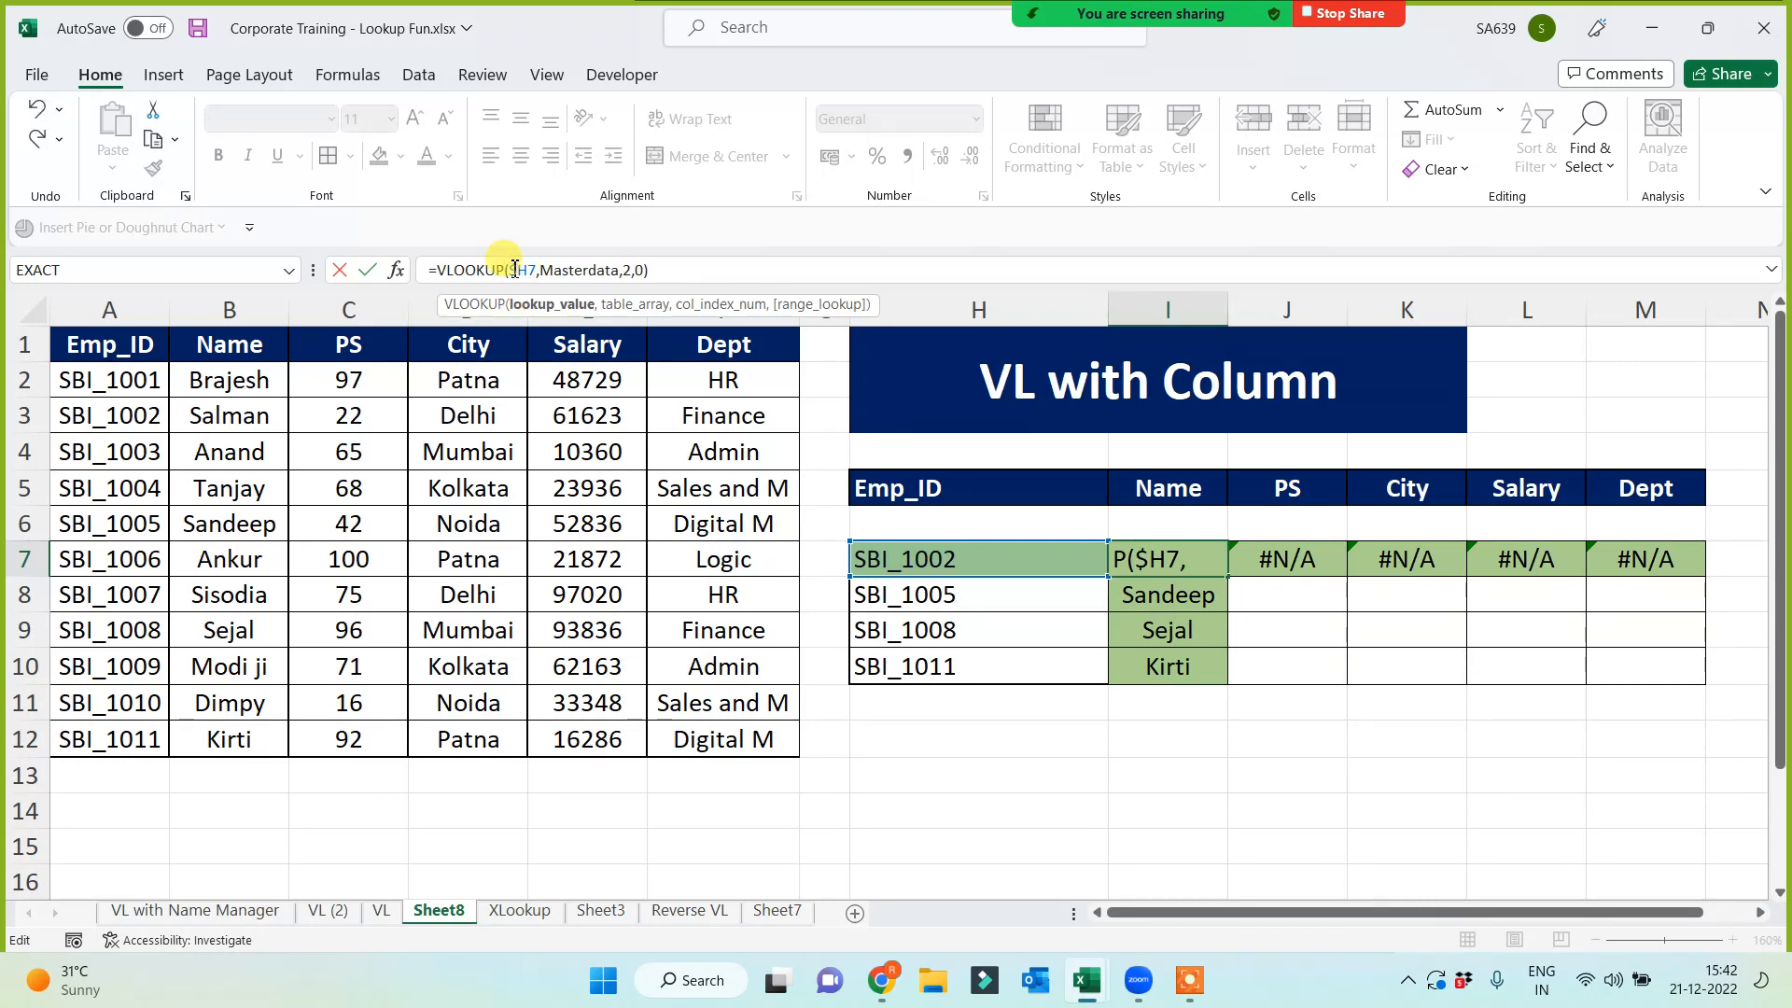
key(Return)
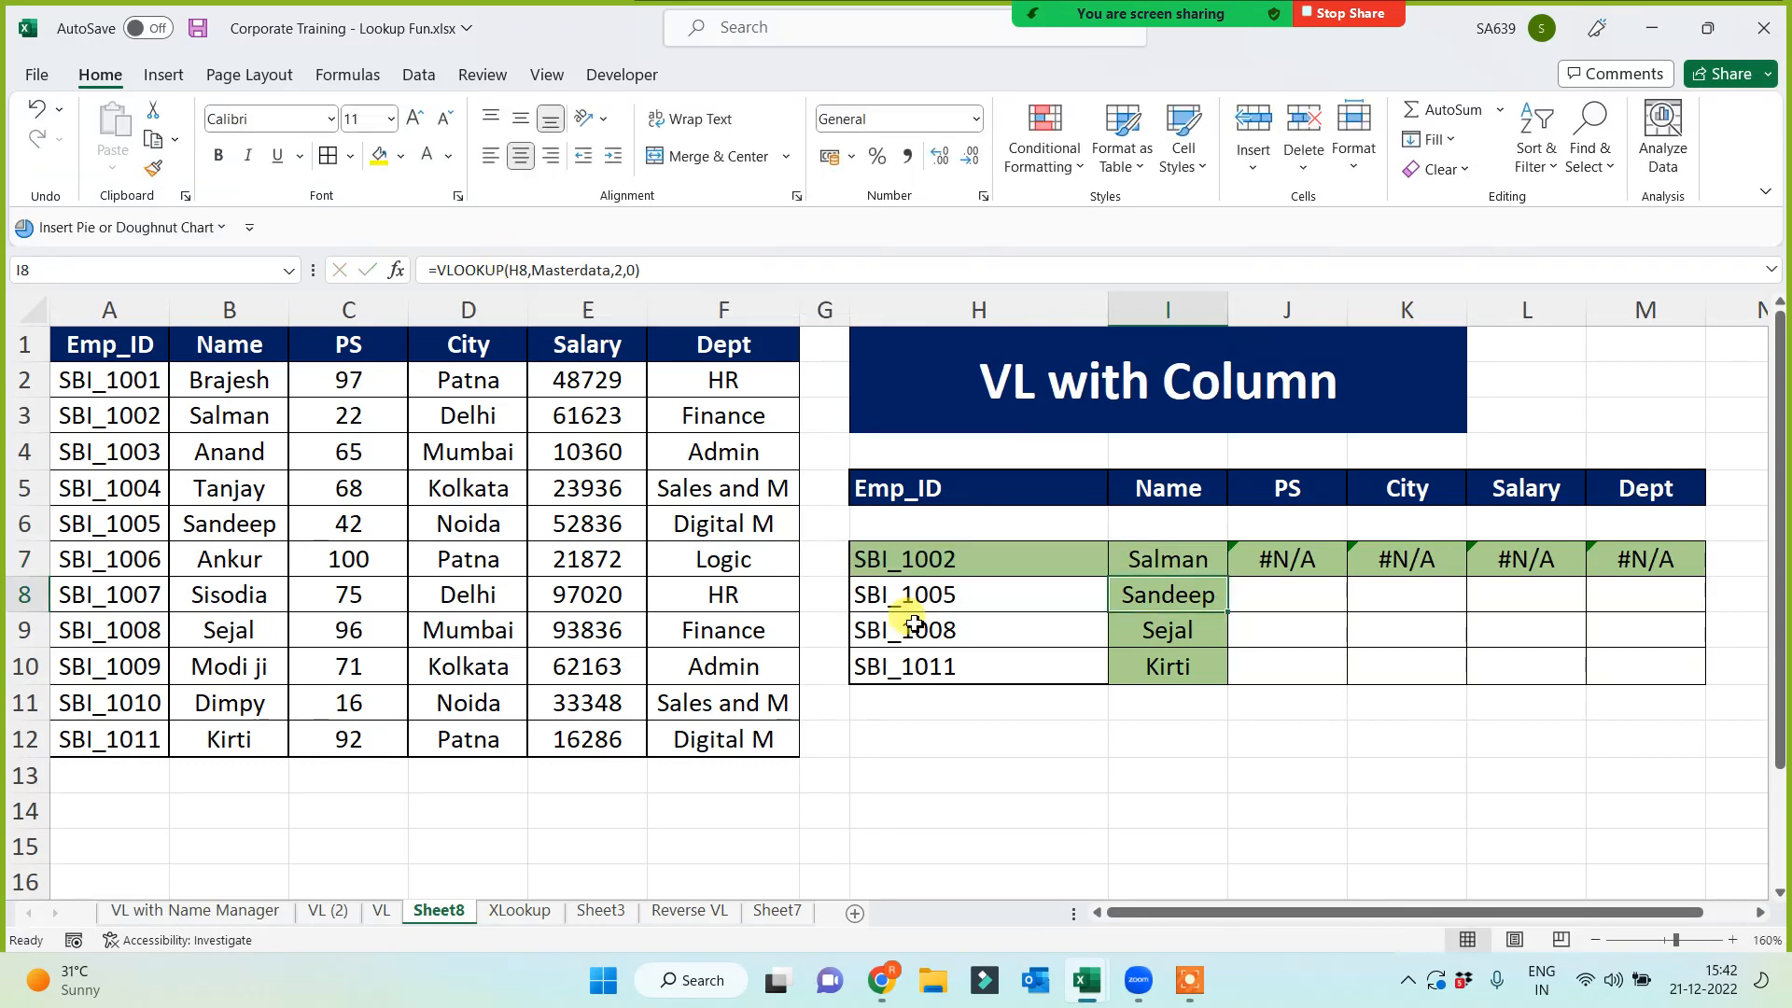
click(1150, 560)
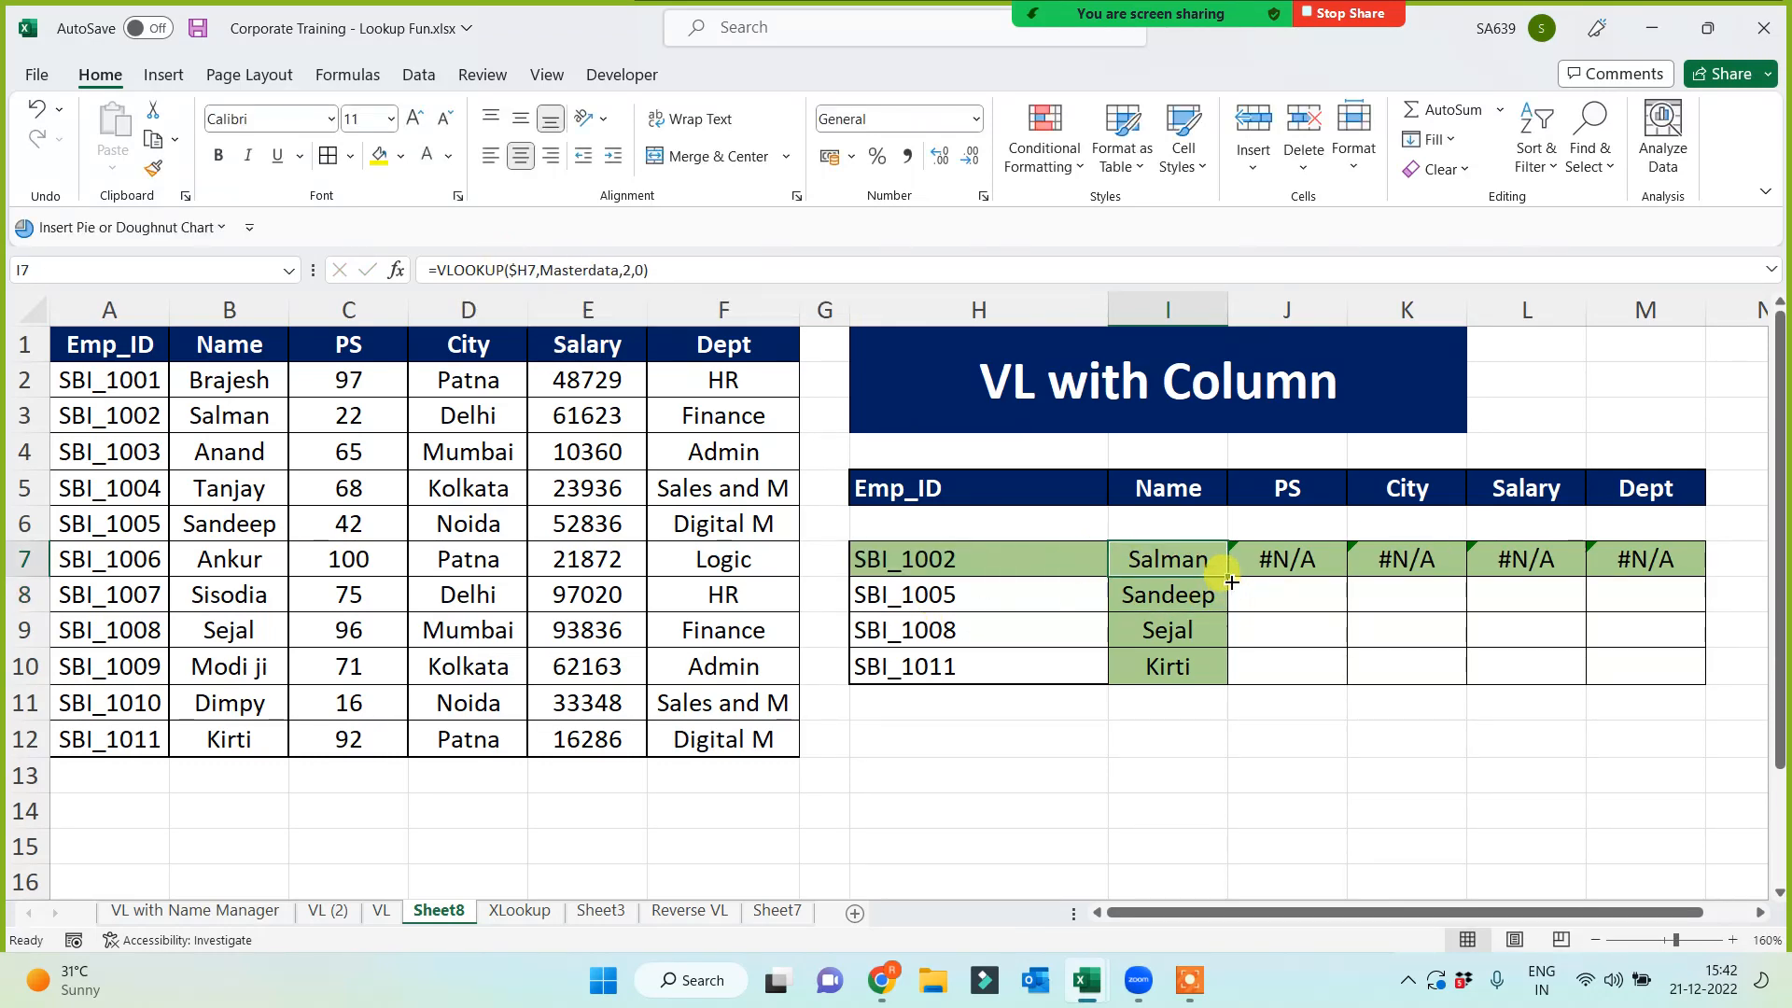
drag(1231, 582, 1675, 680)
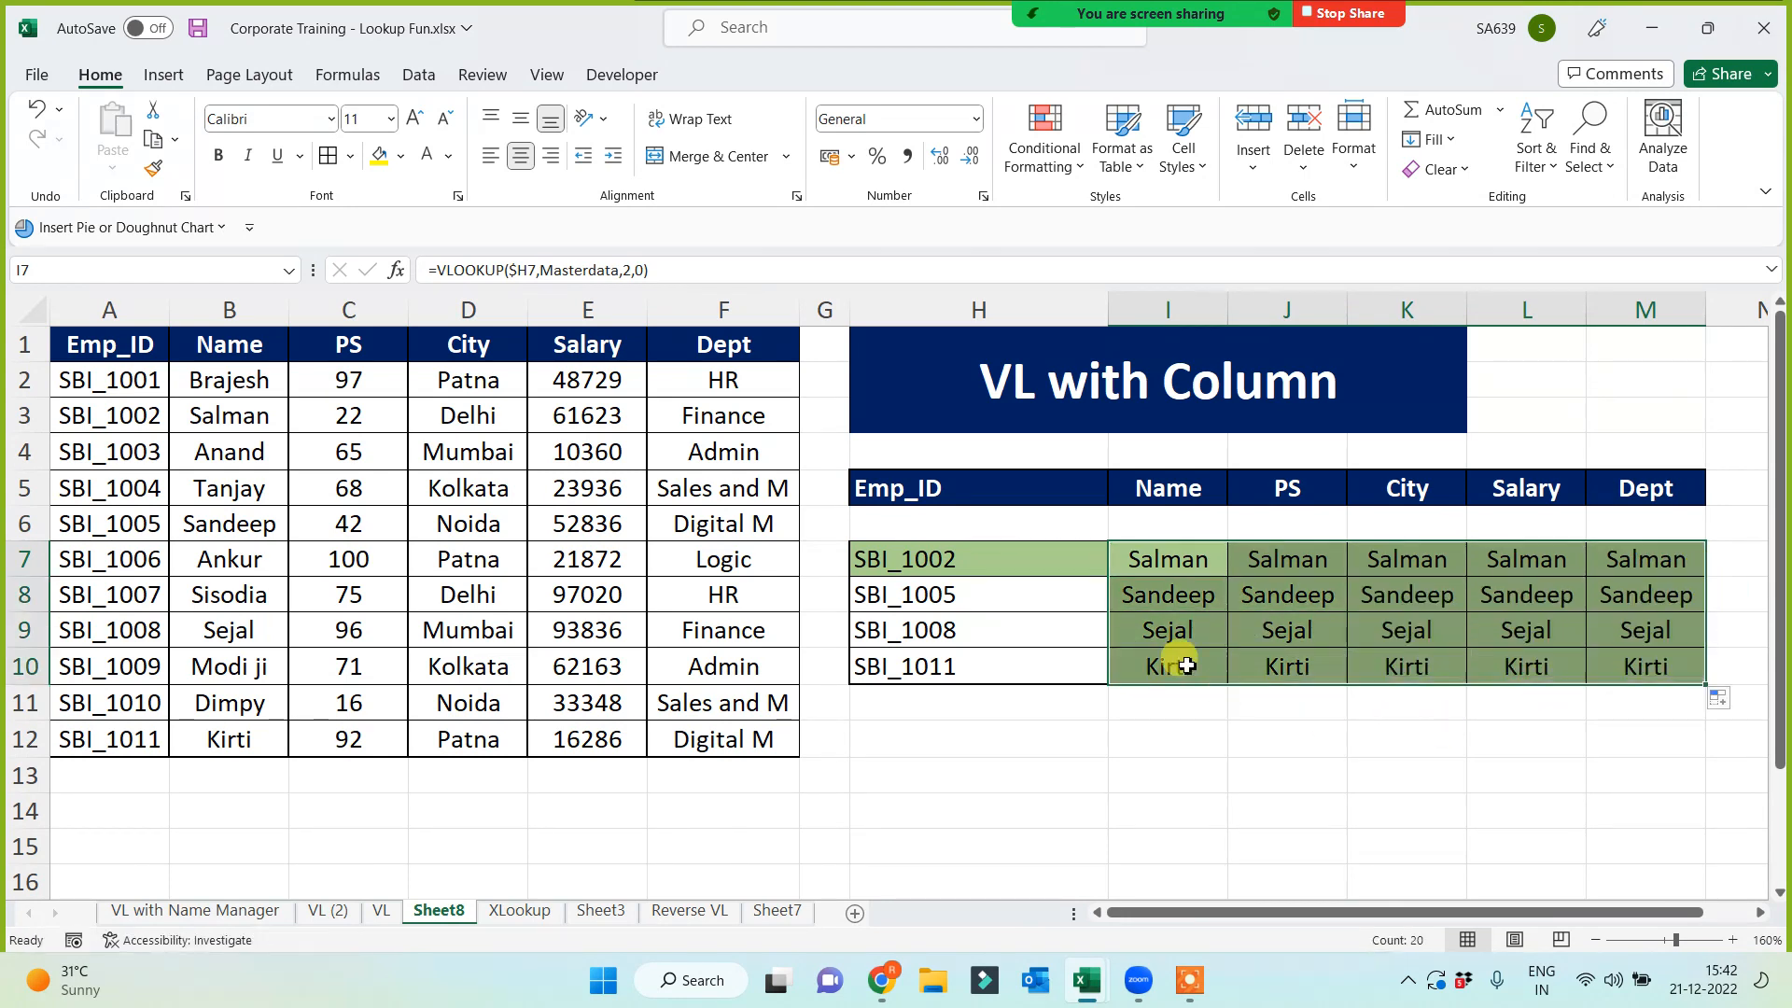
Compare the lookup value and column index in the formulas of I7 through M7 against the Emp_ID in H7
click(1164, 573)
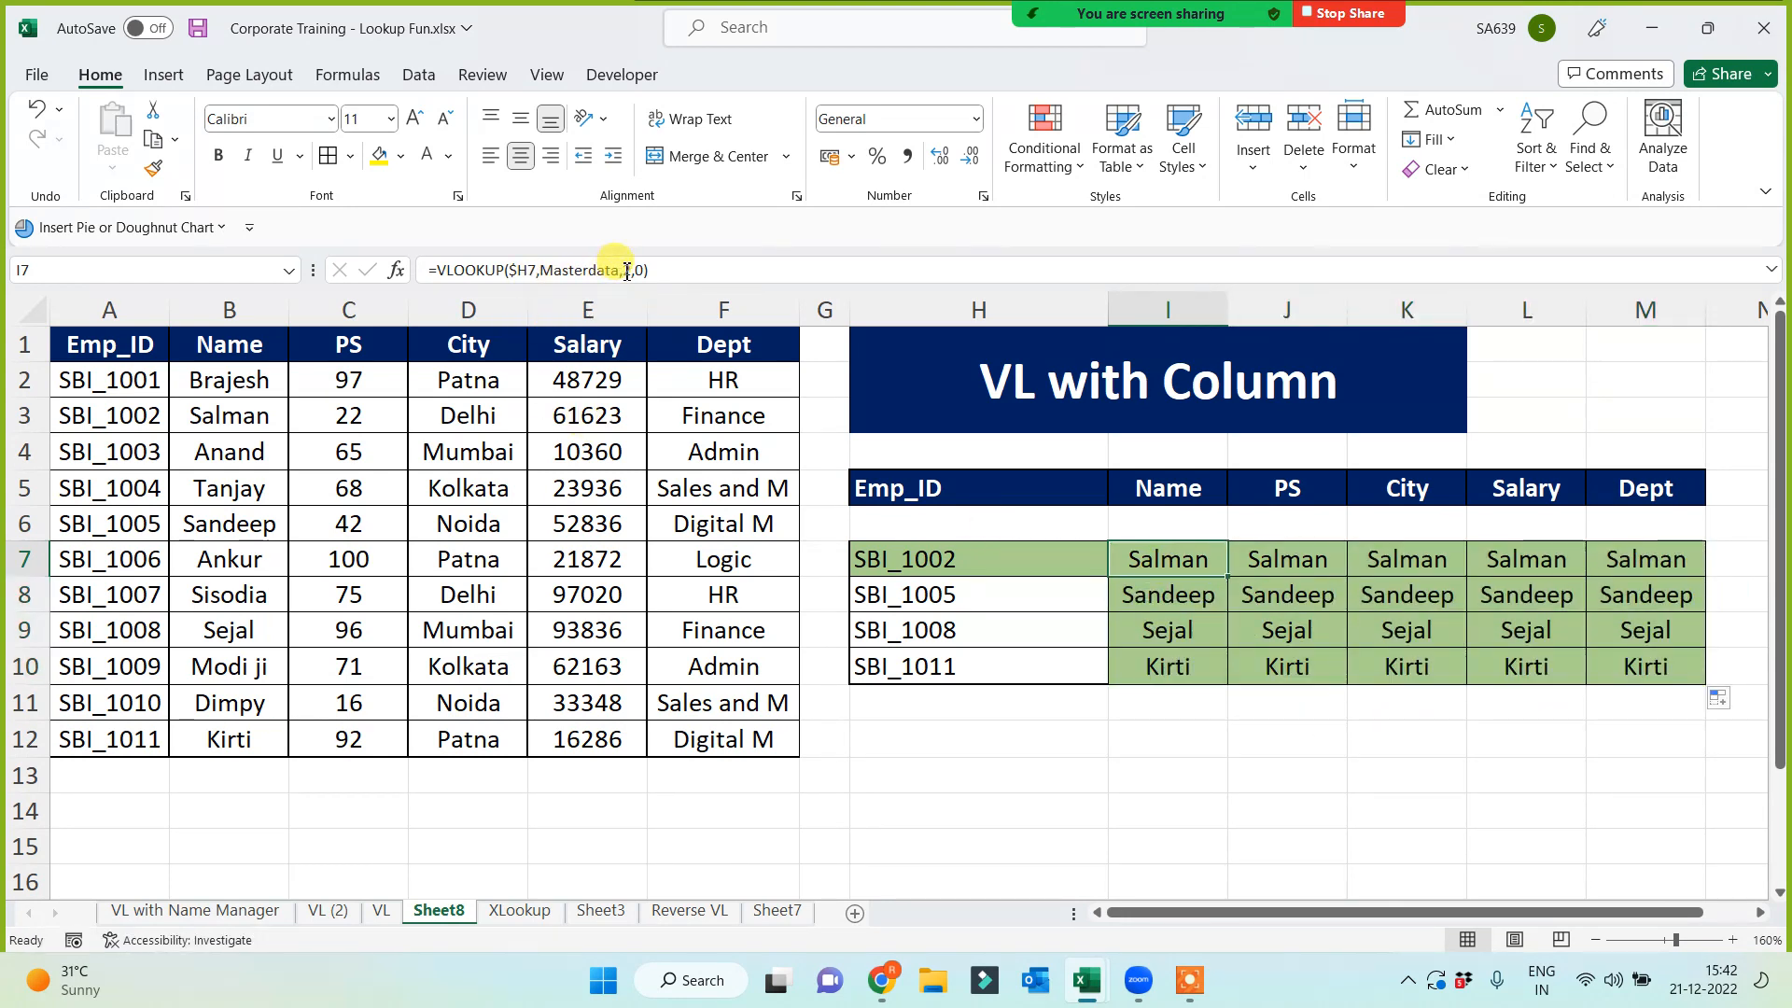
click(970, 557)
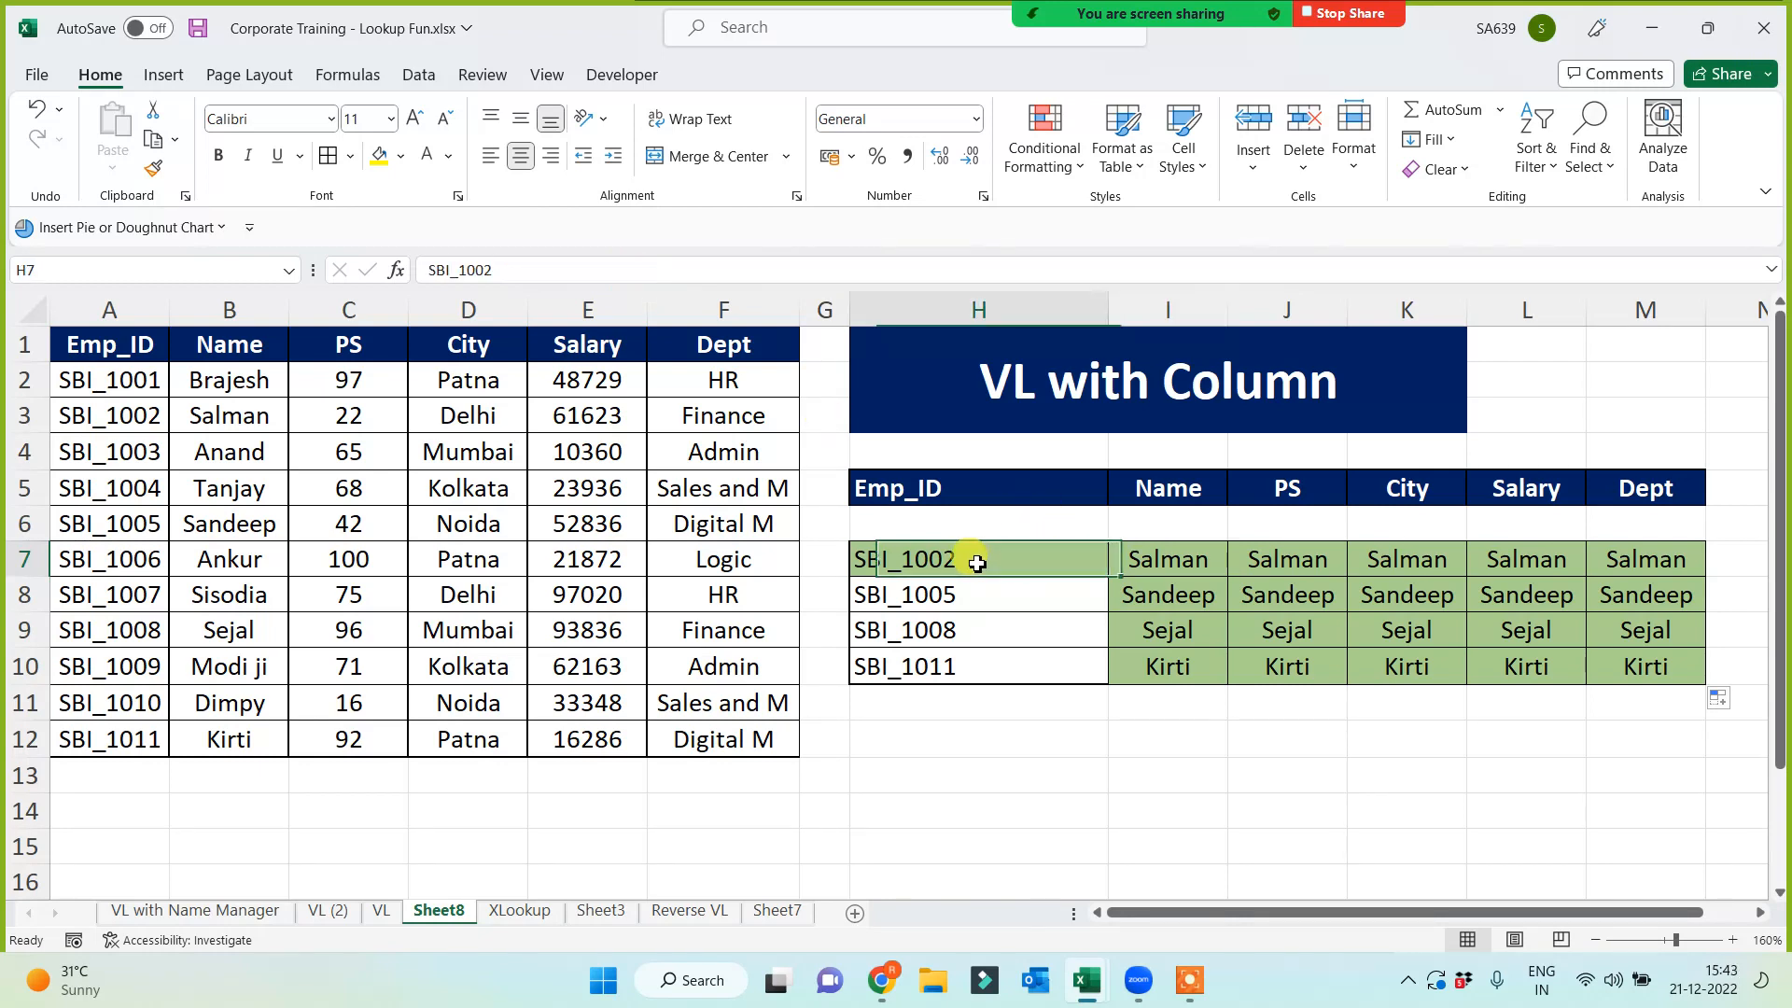
click(1160, 559)
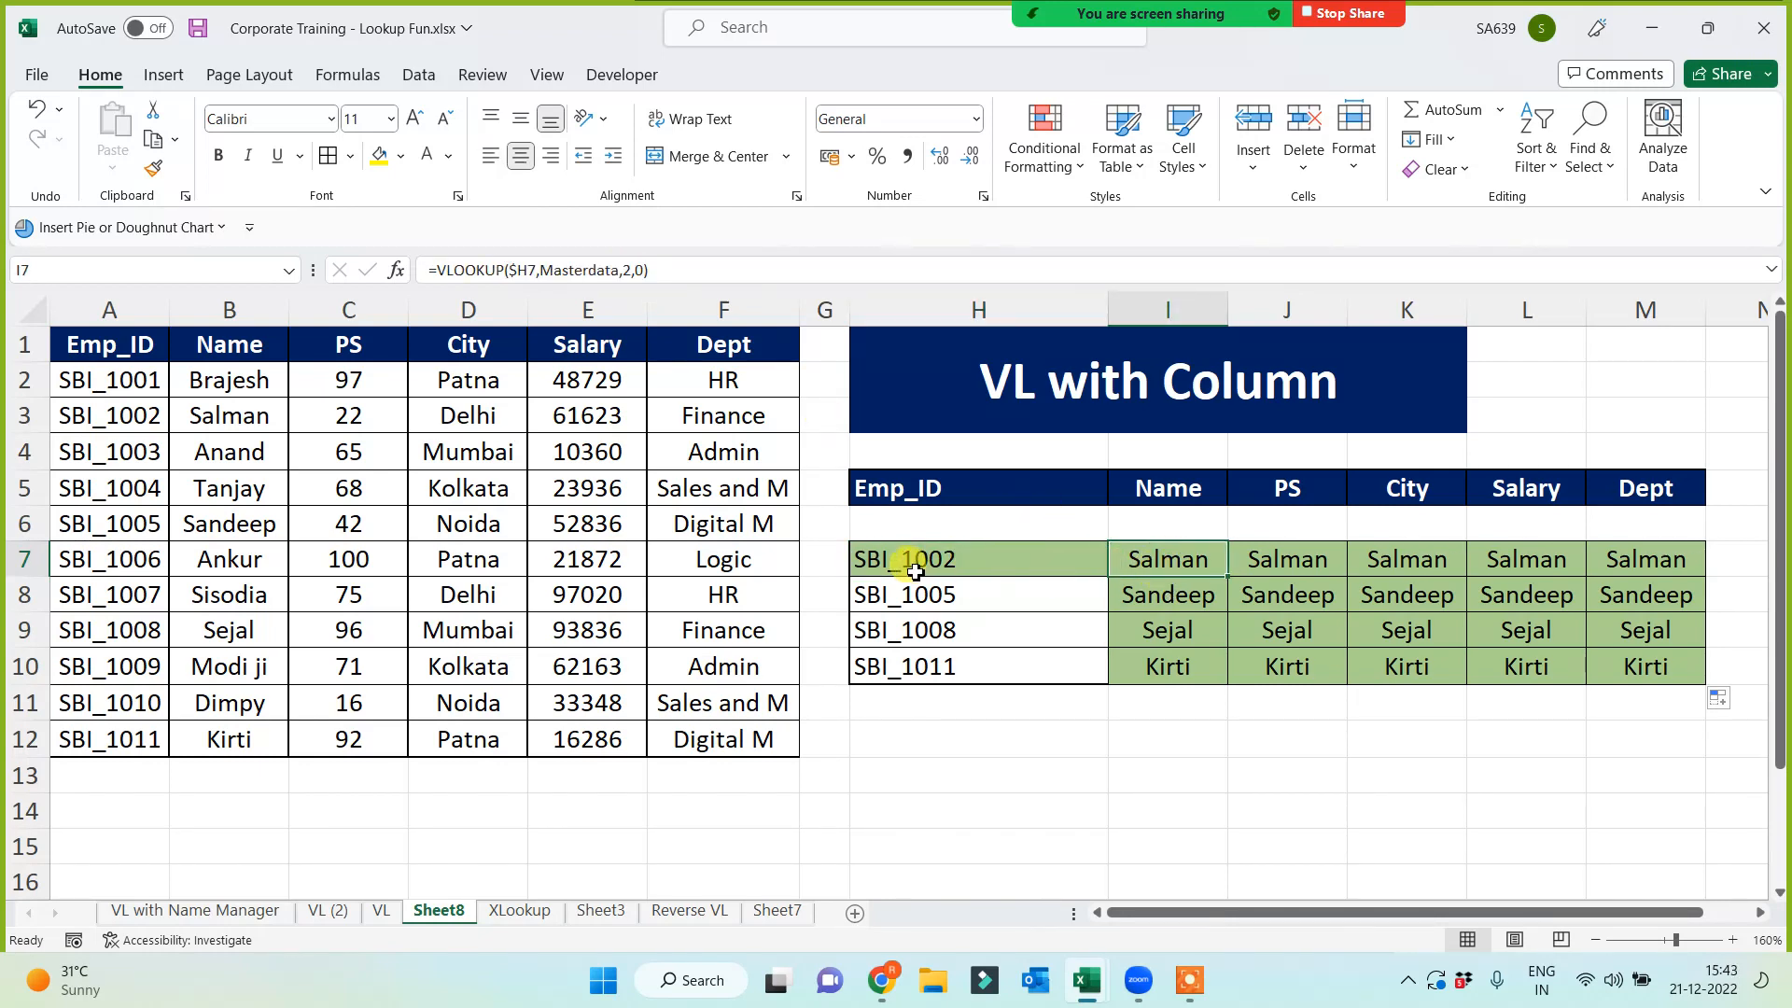
click(947, 563)
click(1132, 566)
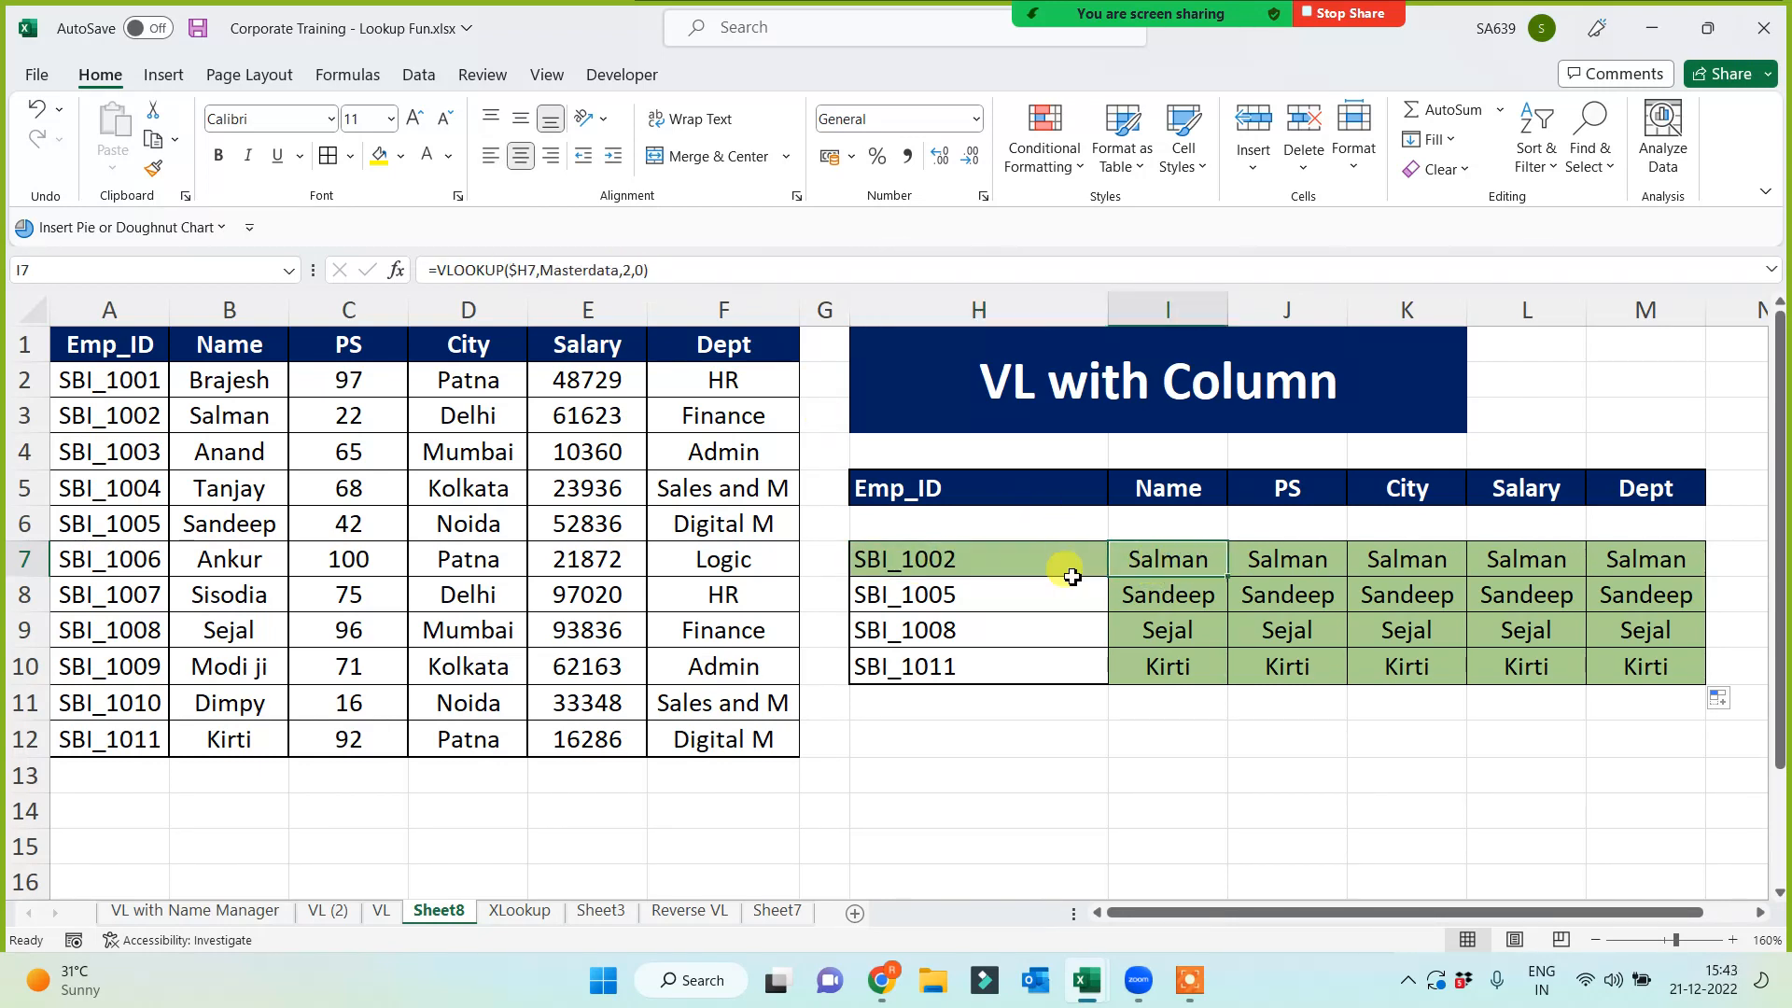
click(1309, 560)
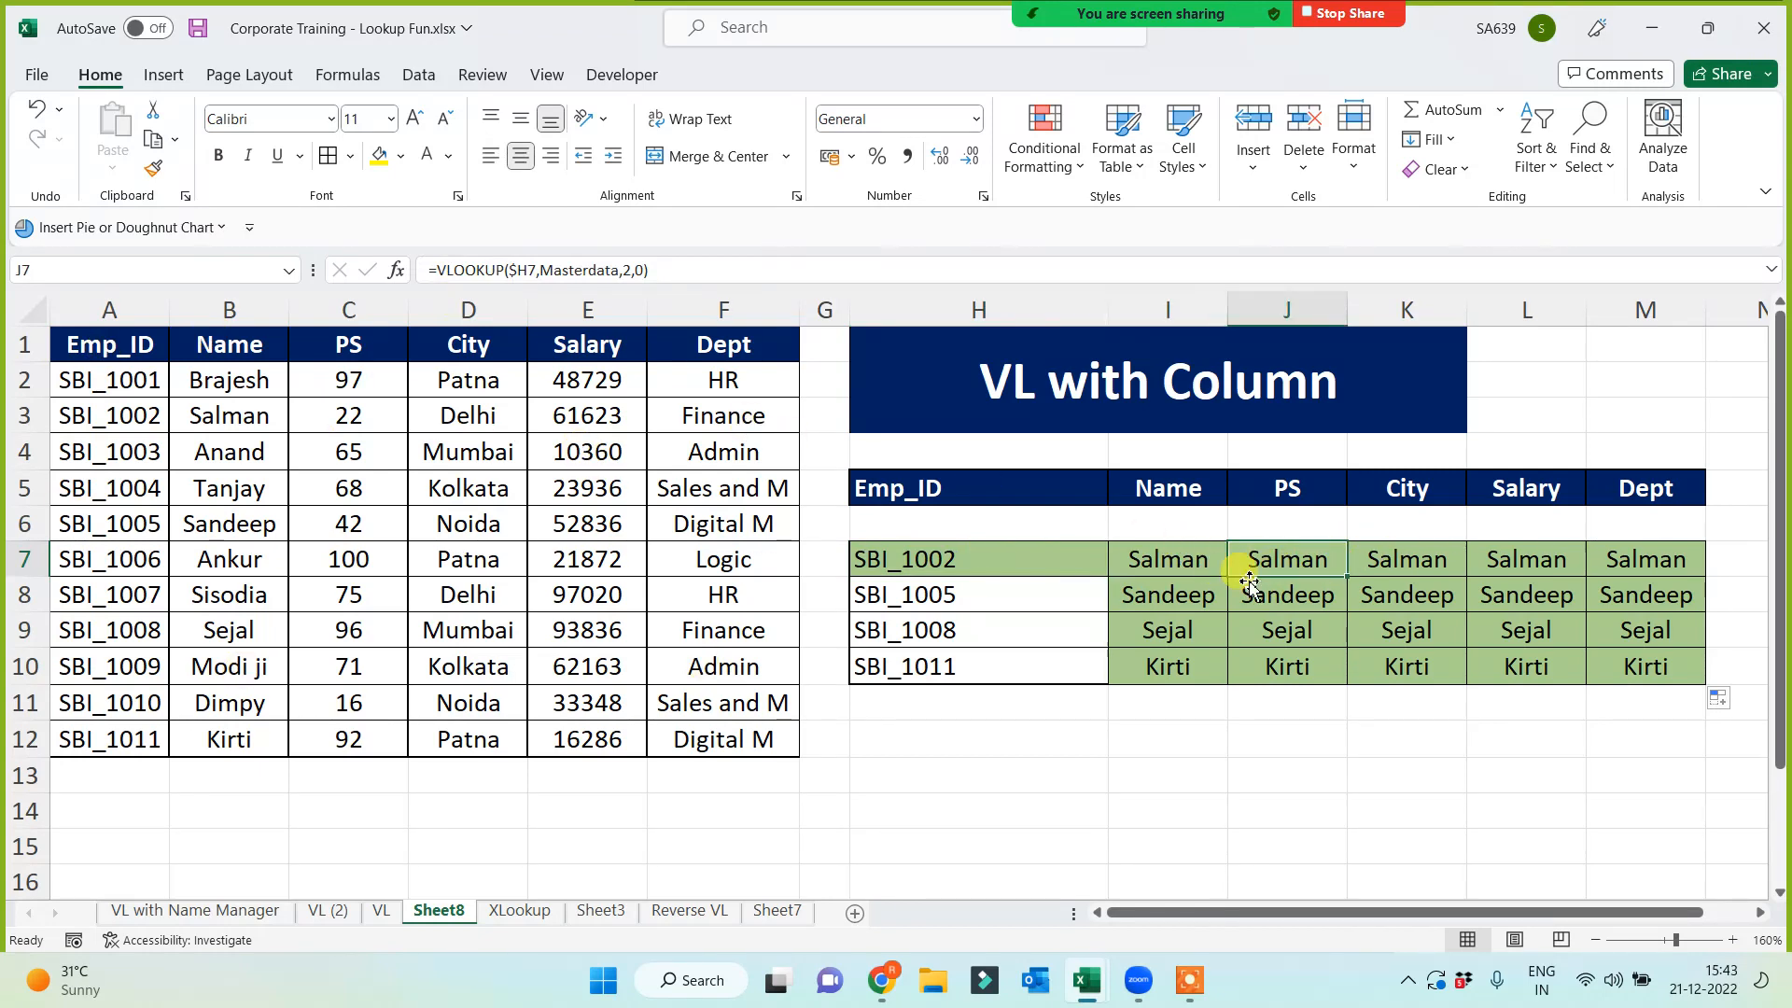
click(1154, 560)
click(1267, 556)
click(1404, 559)
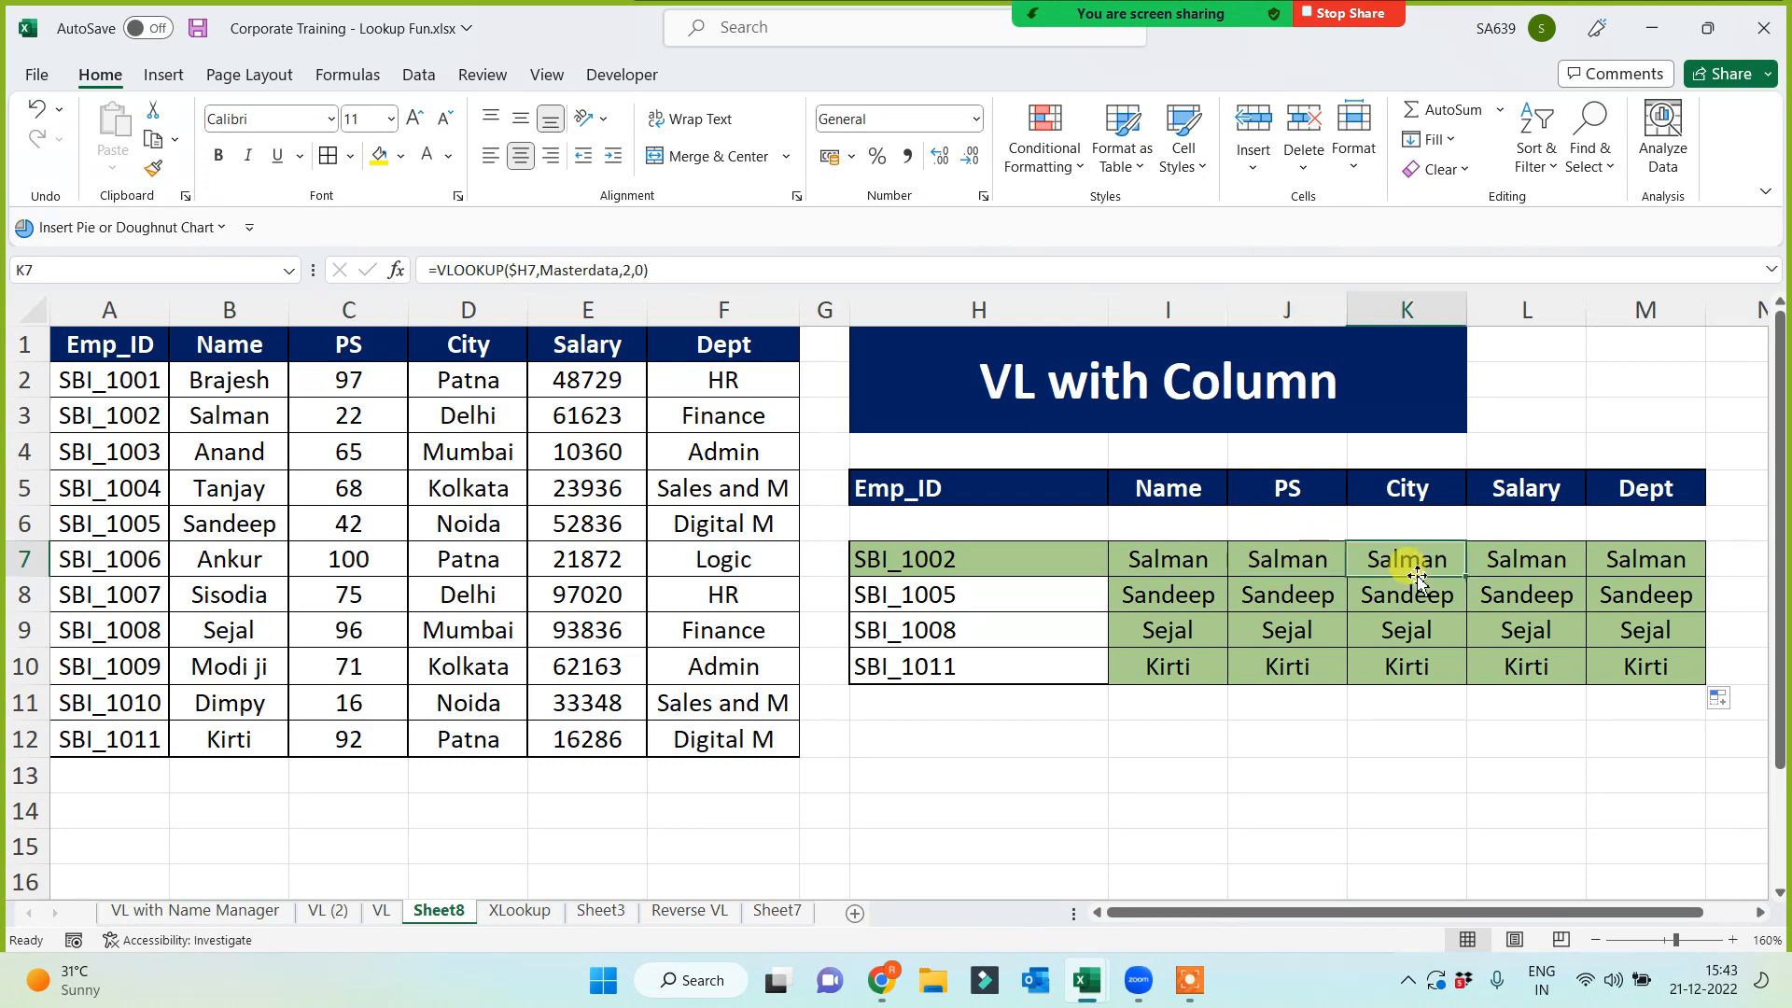
click(1539, 558)
click(1607, 562)
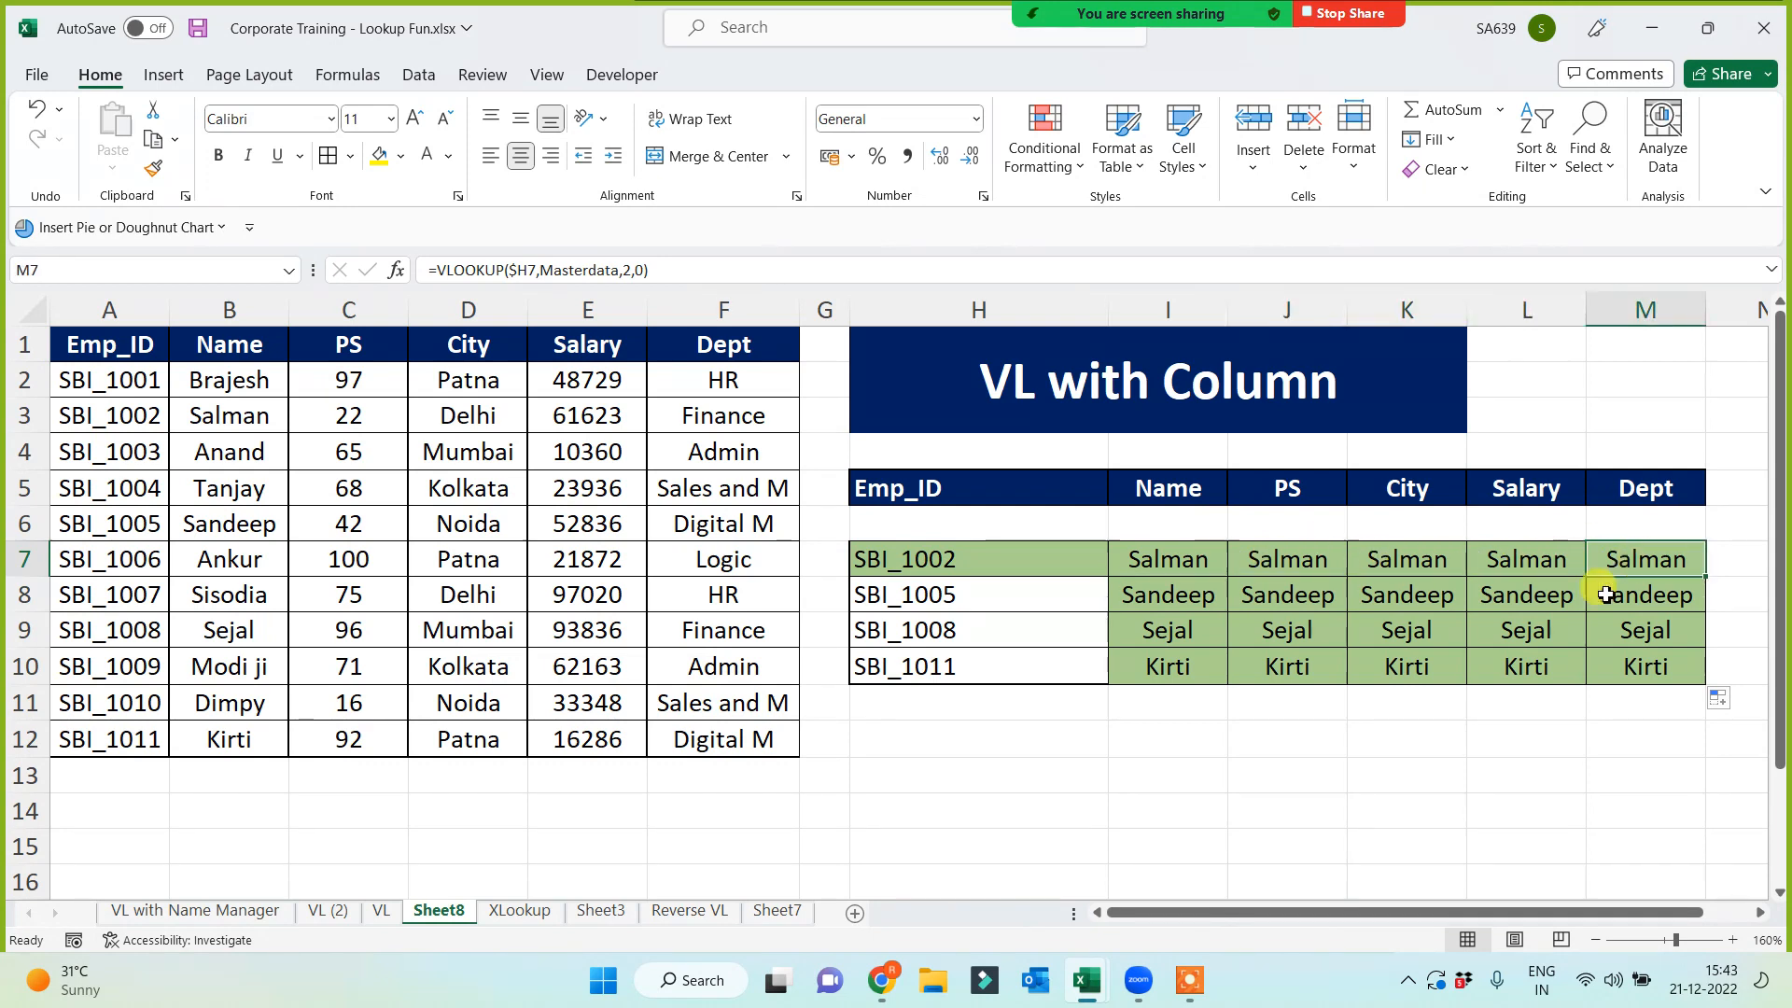
Enter =COLUMN(B1) in I13, referencing the Name header of the source table
click(1173, 784)
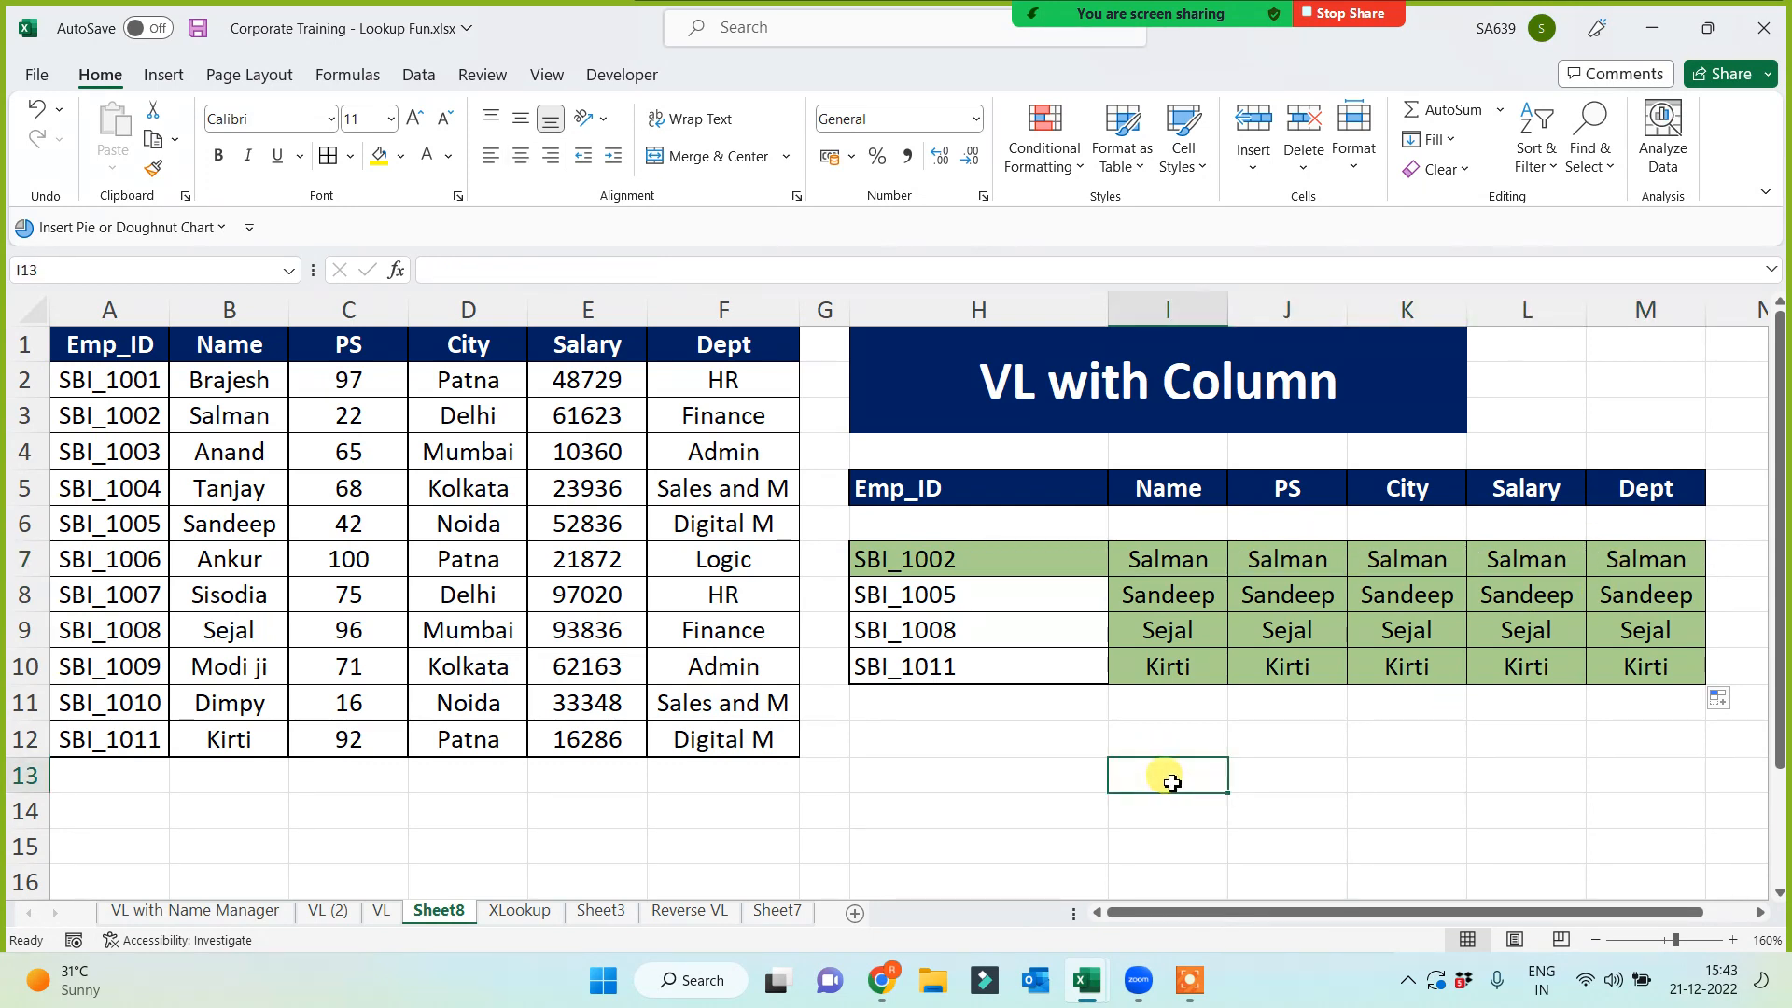
text(=column)
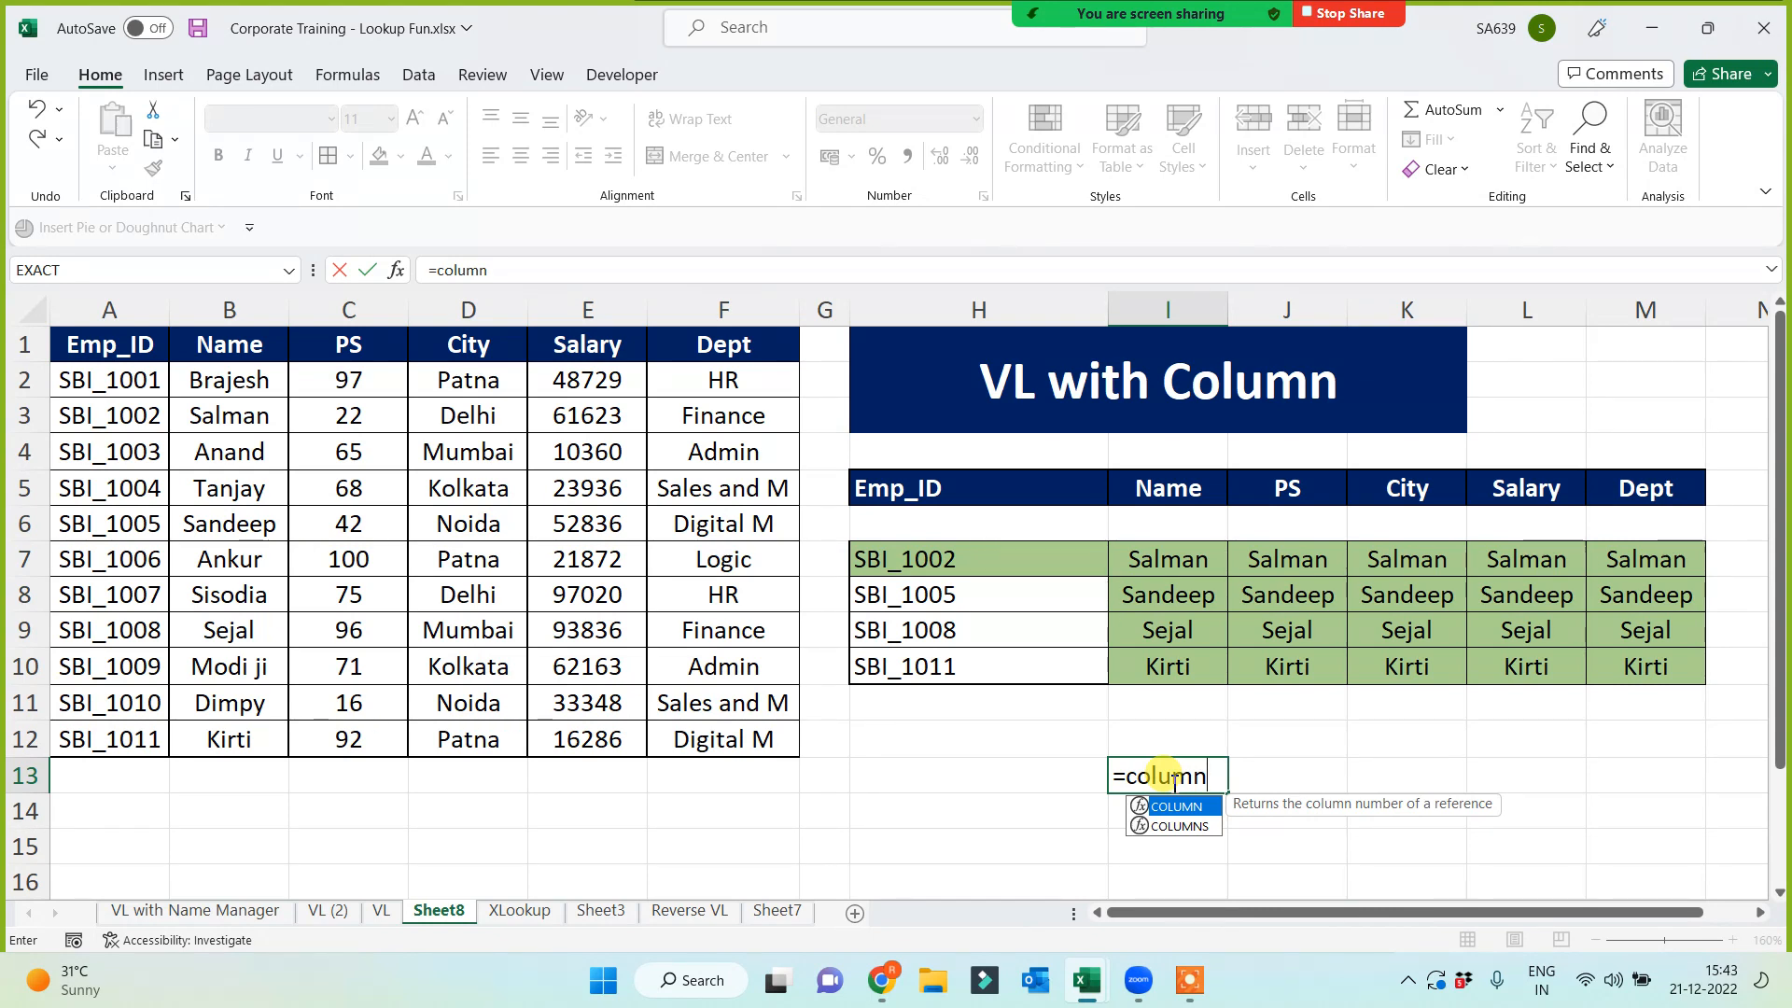
text(()
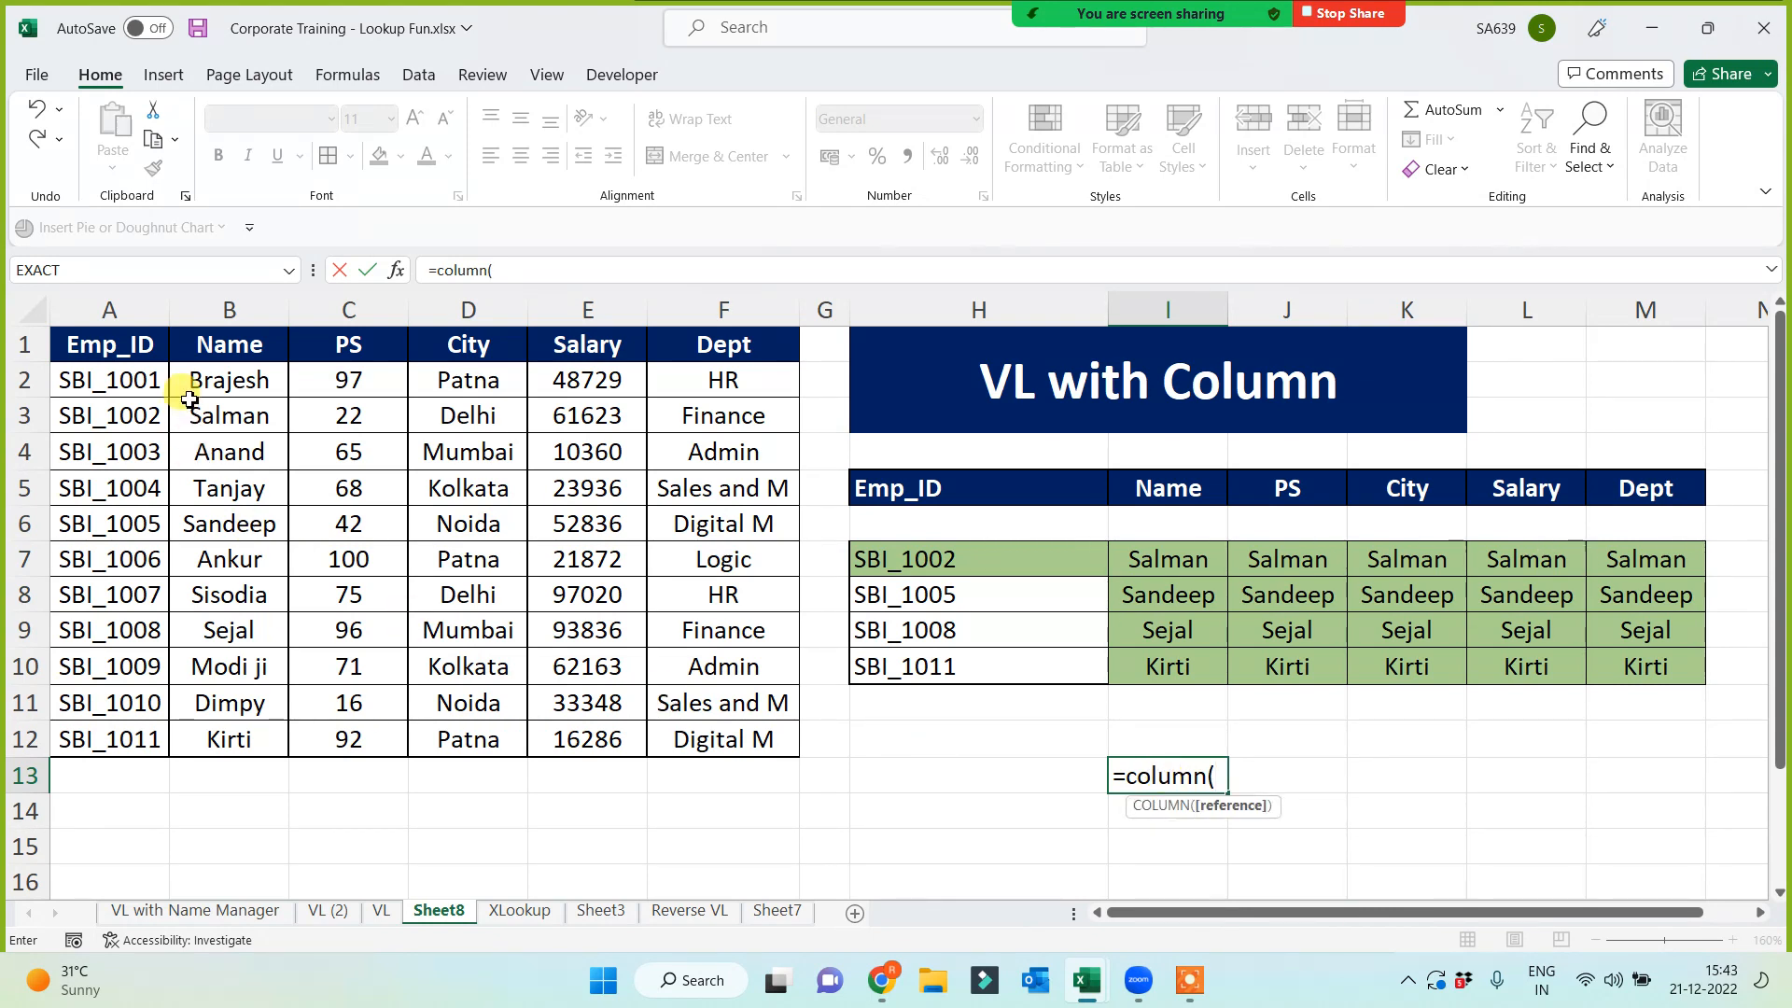
click(221, 347)
text())
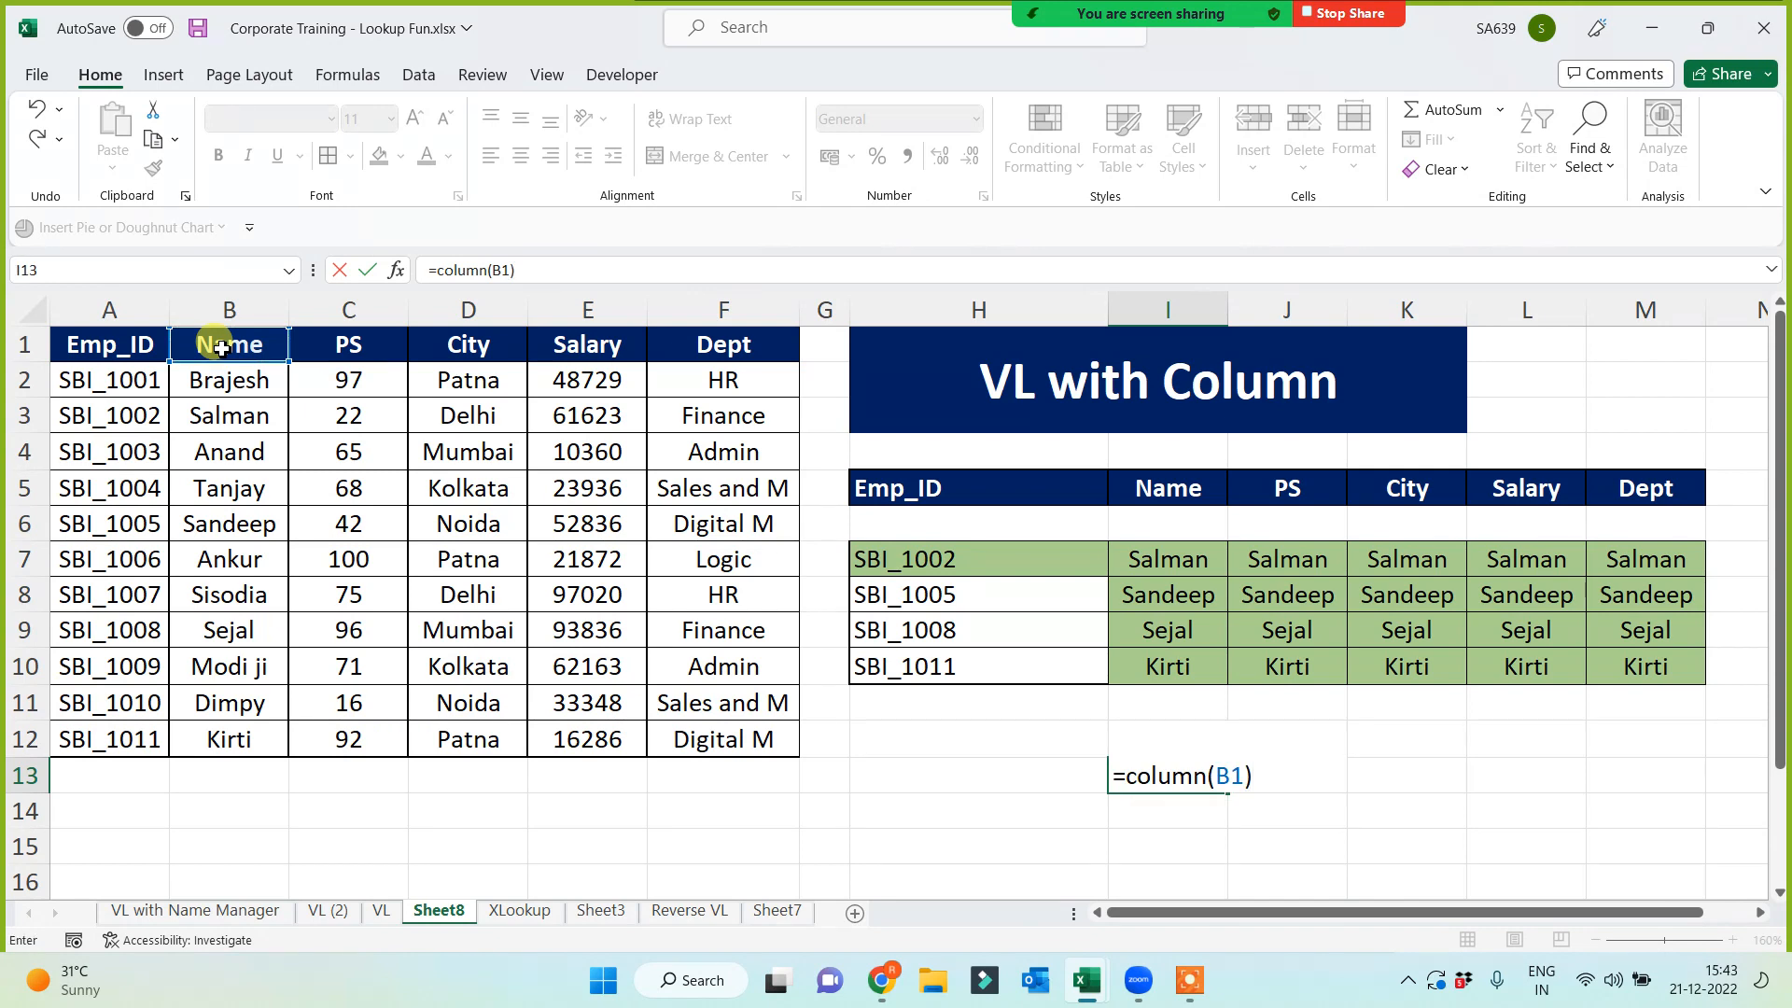
key(Return)
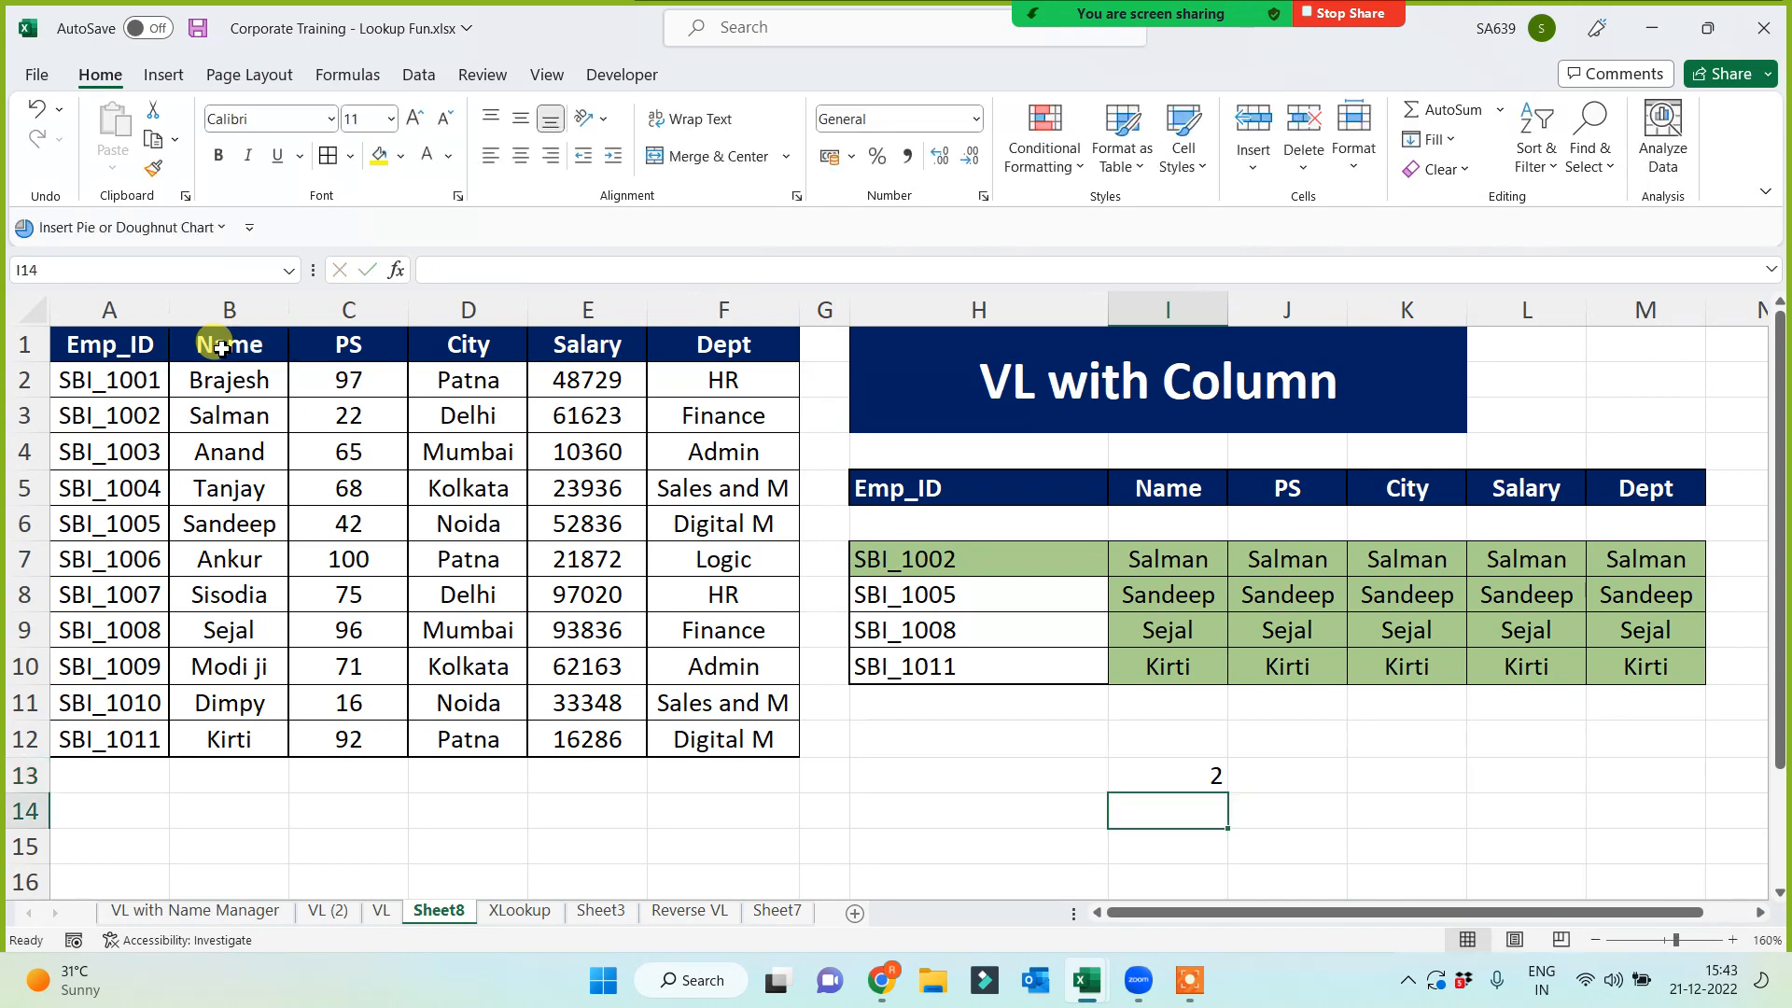
Fill the COLUMN formula from I13 across to M13 and check the copied formulas cell by cell
click(1185, 783)
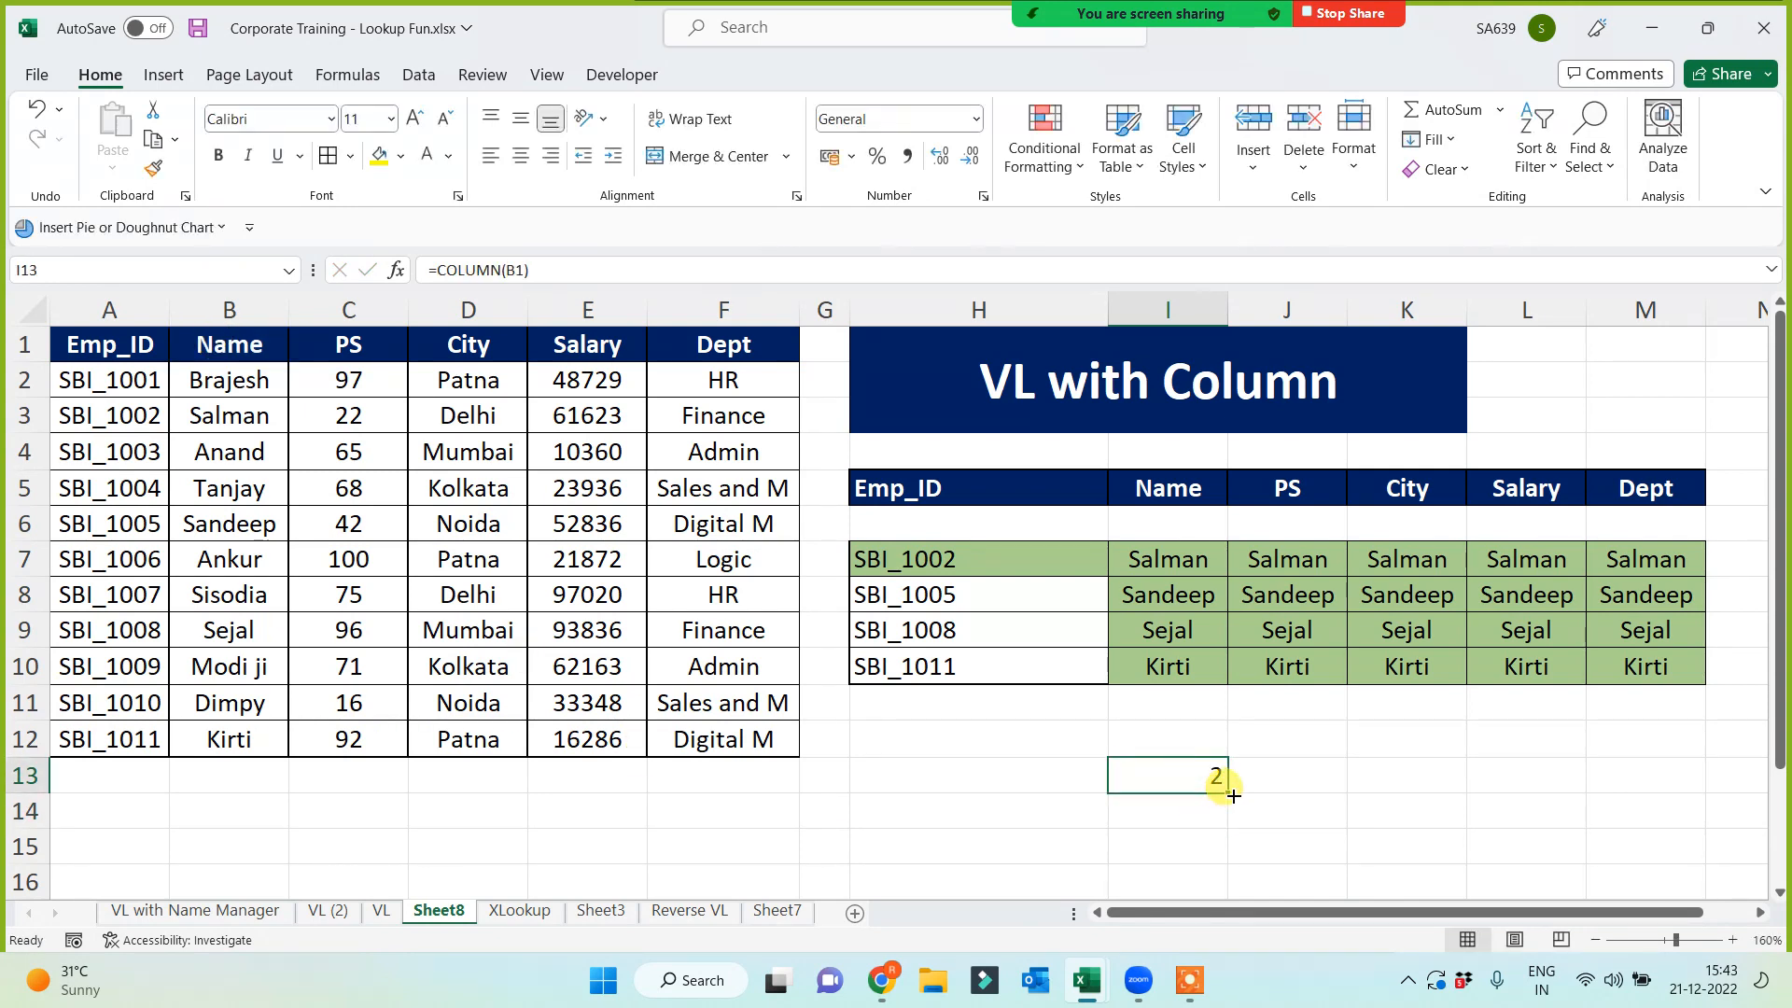
drag(1228, 790, 1667, 808)
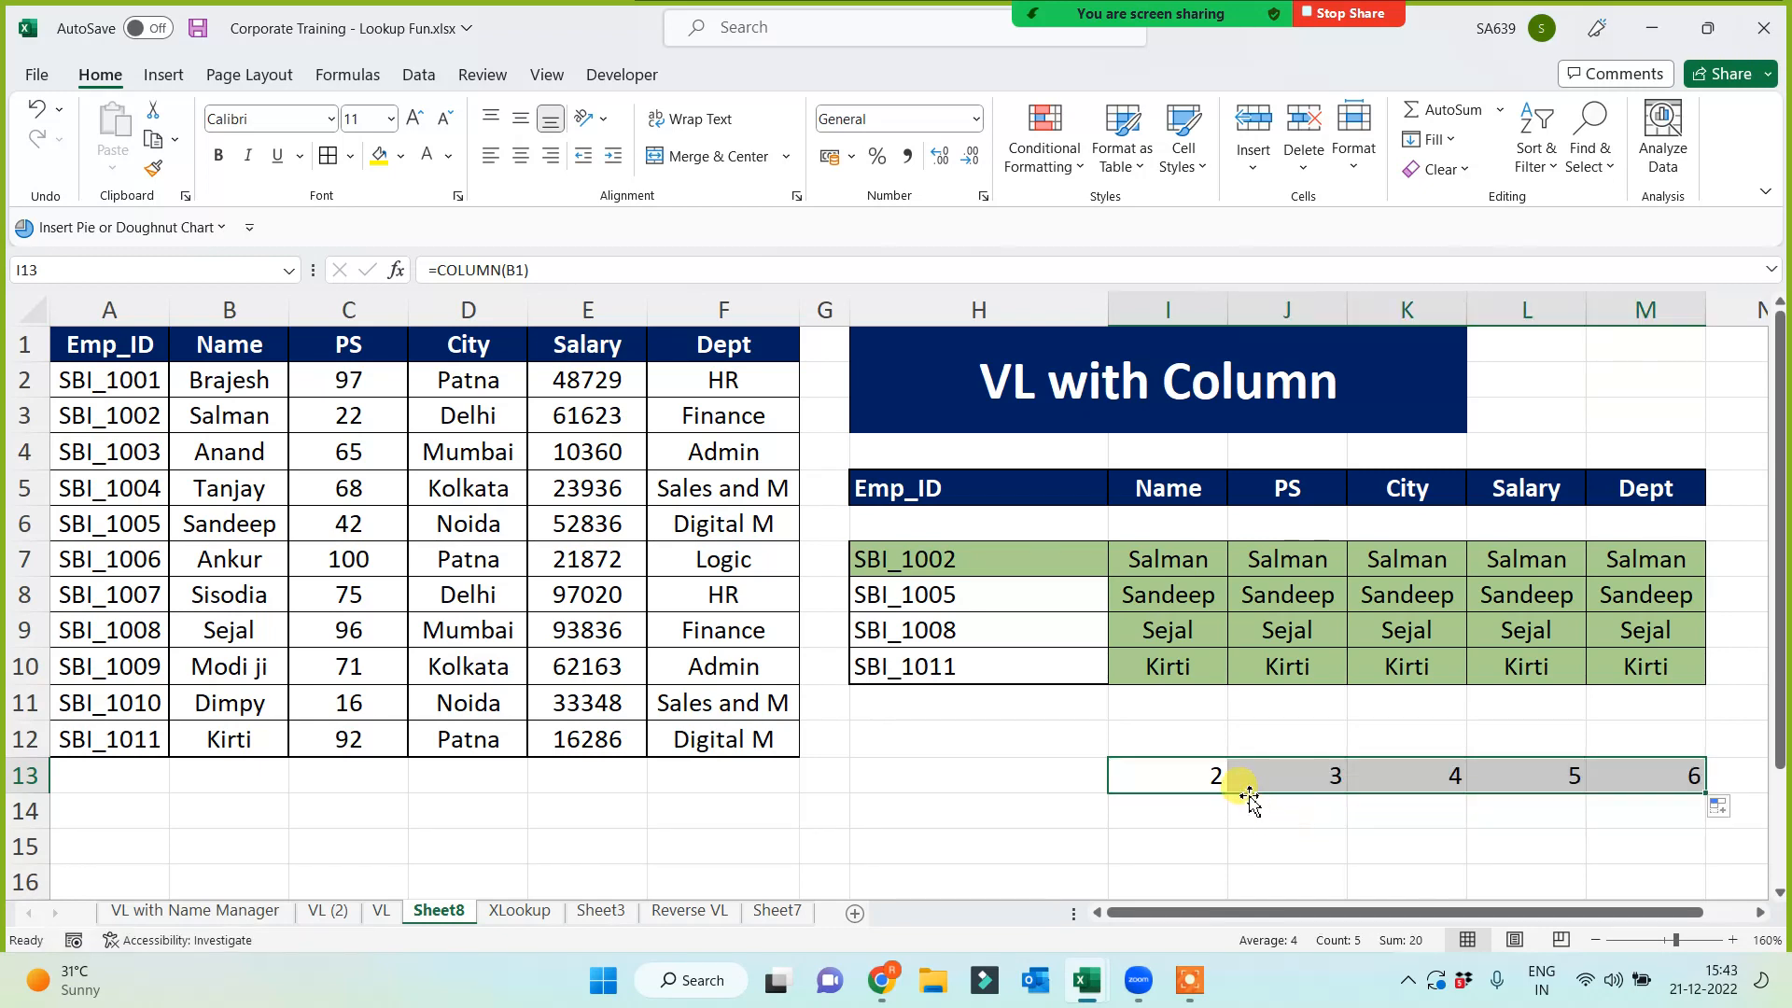
click(1292, 779)
click(1419, 793)
click(1546, 784)
click(1638, 782)
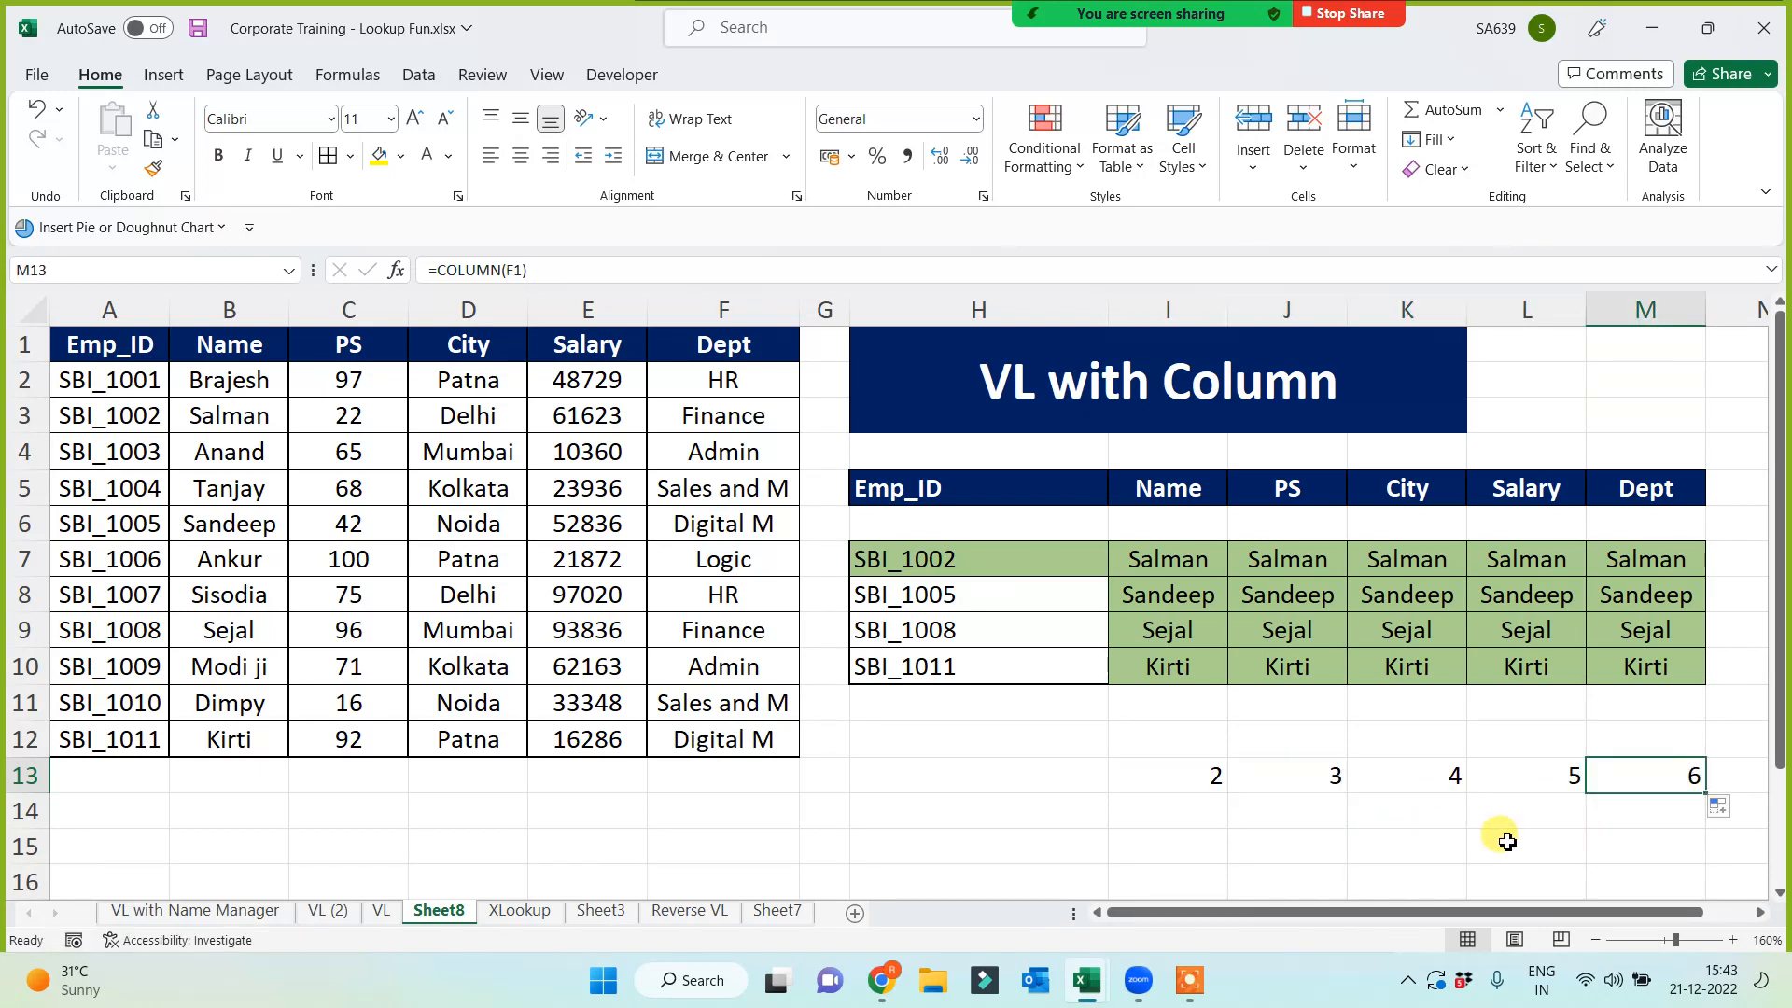
Replace the fixed column index in I7's VLOOKUP with COLUMN(B1)
click(1170, 561)
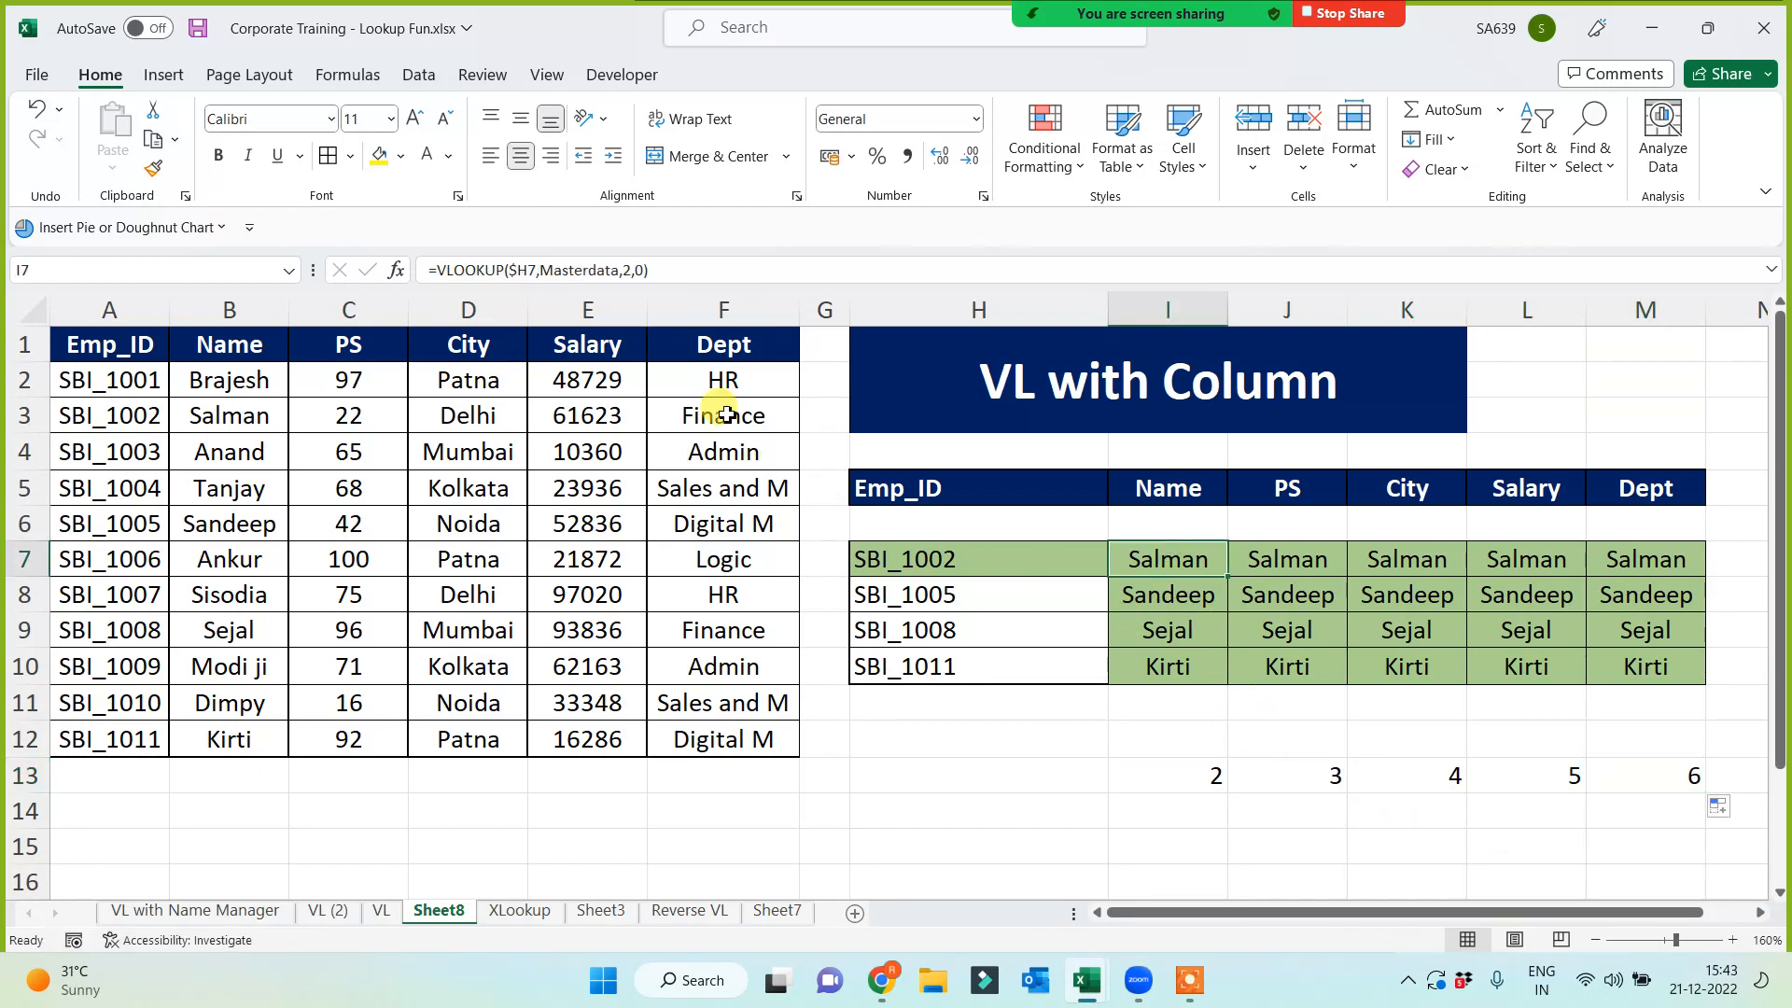
click(632, 269)
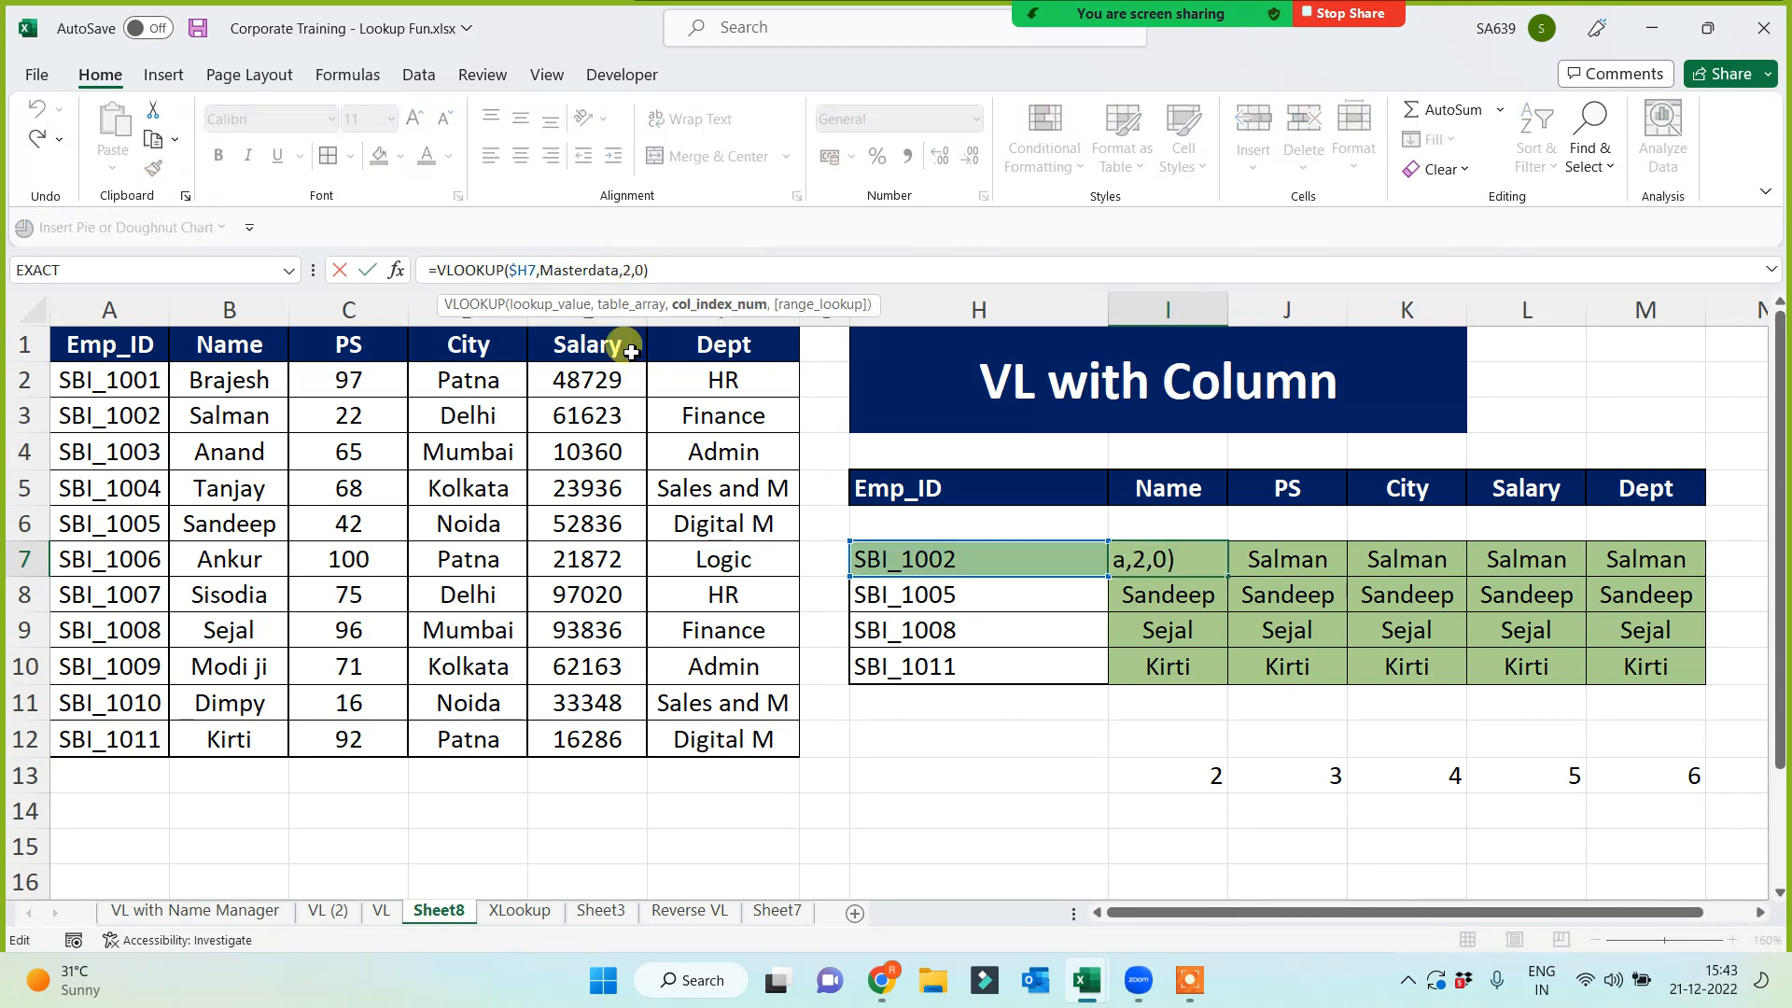
key(BackSpace)
text(column)
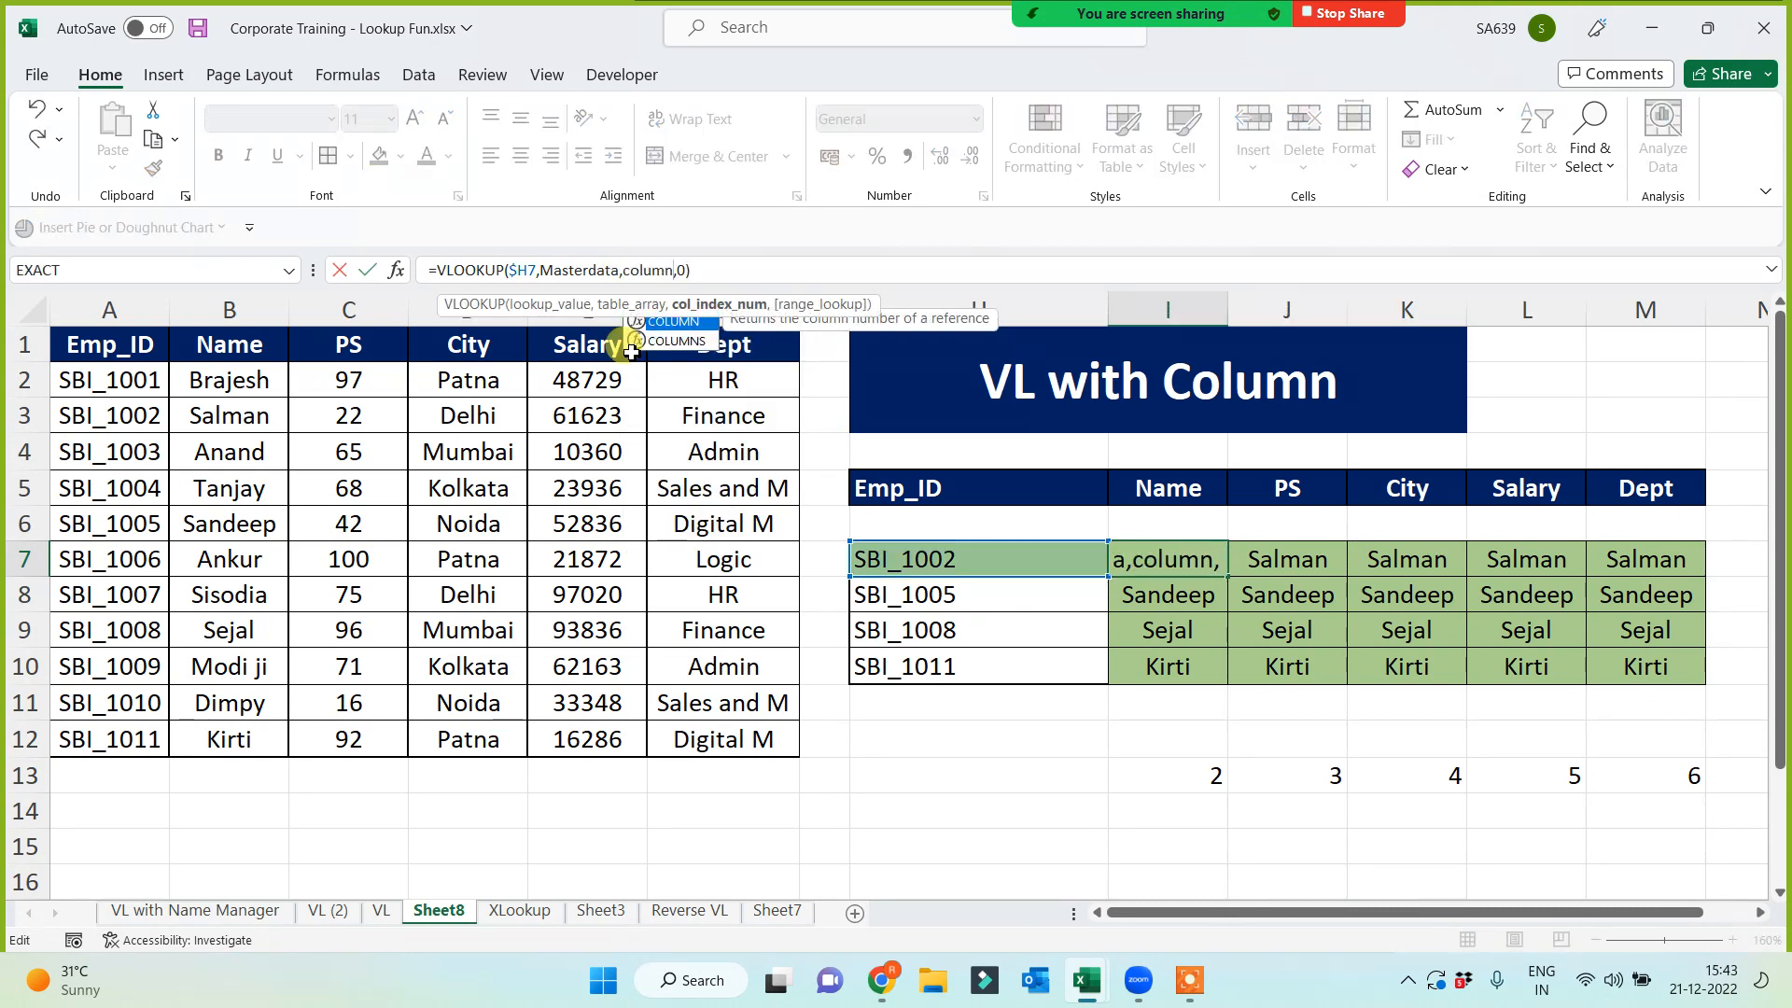
text((b1))
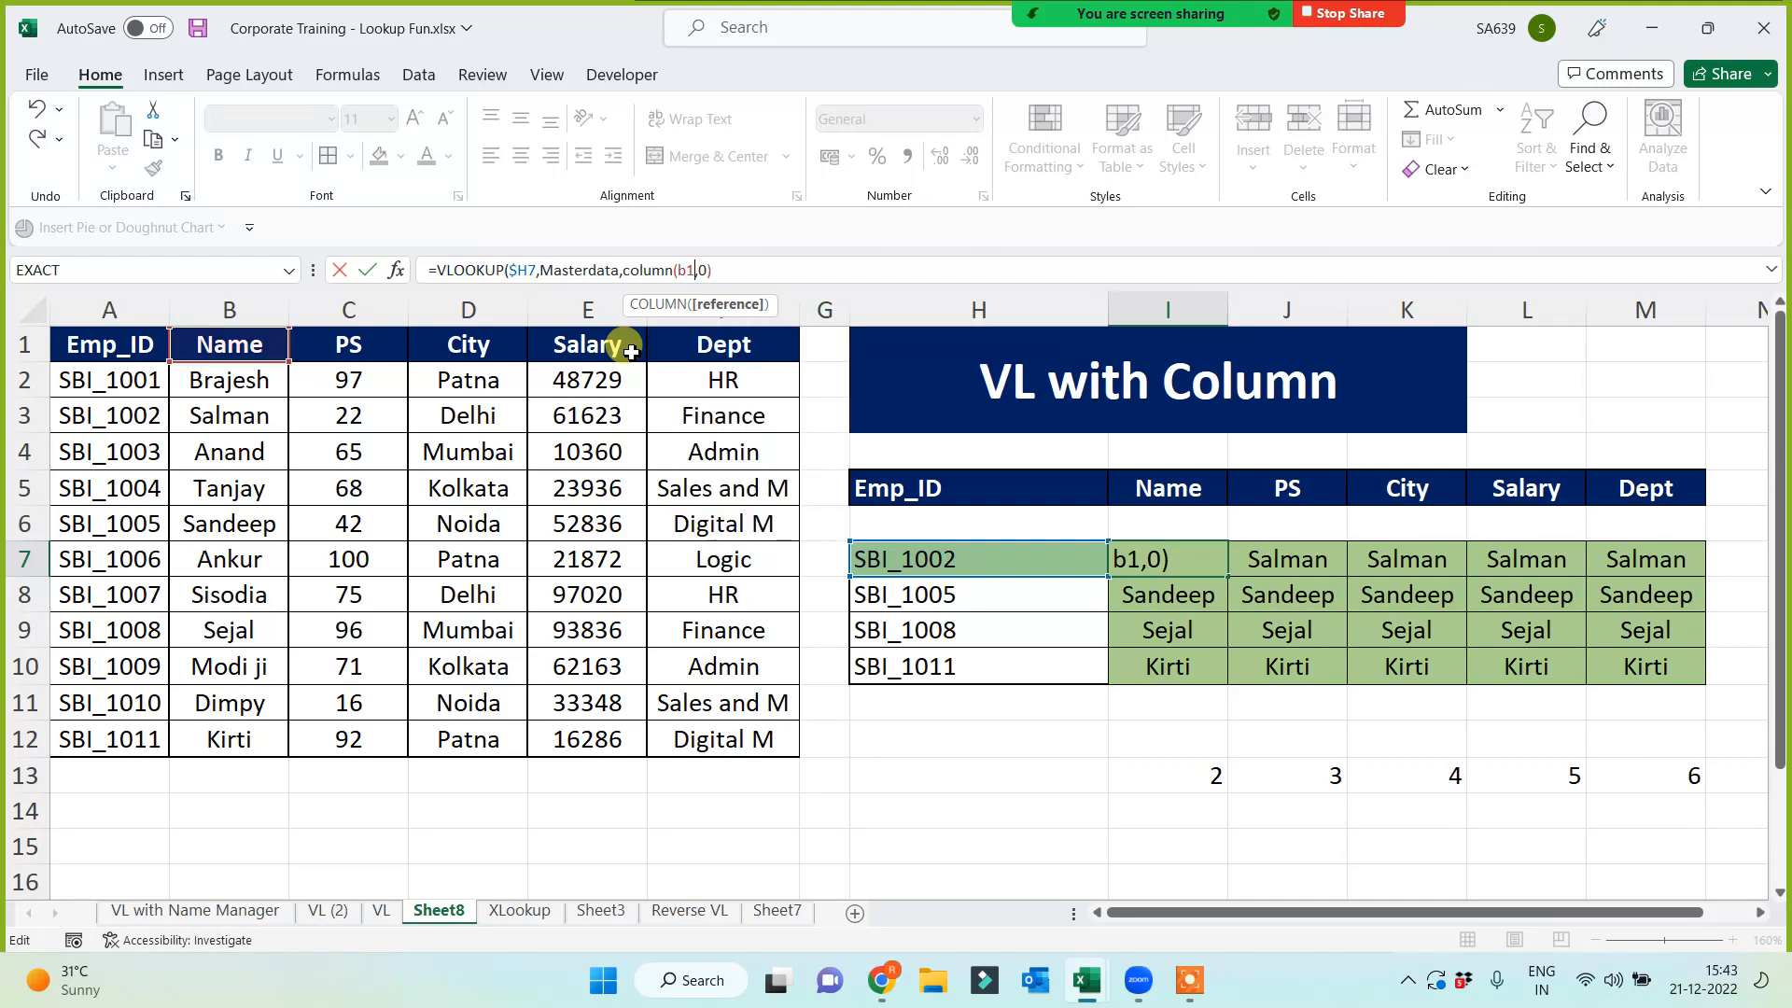
key(Return)
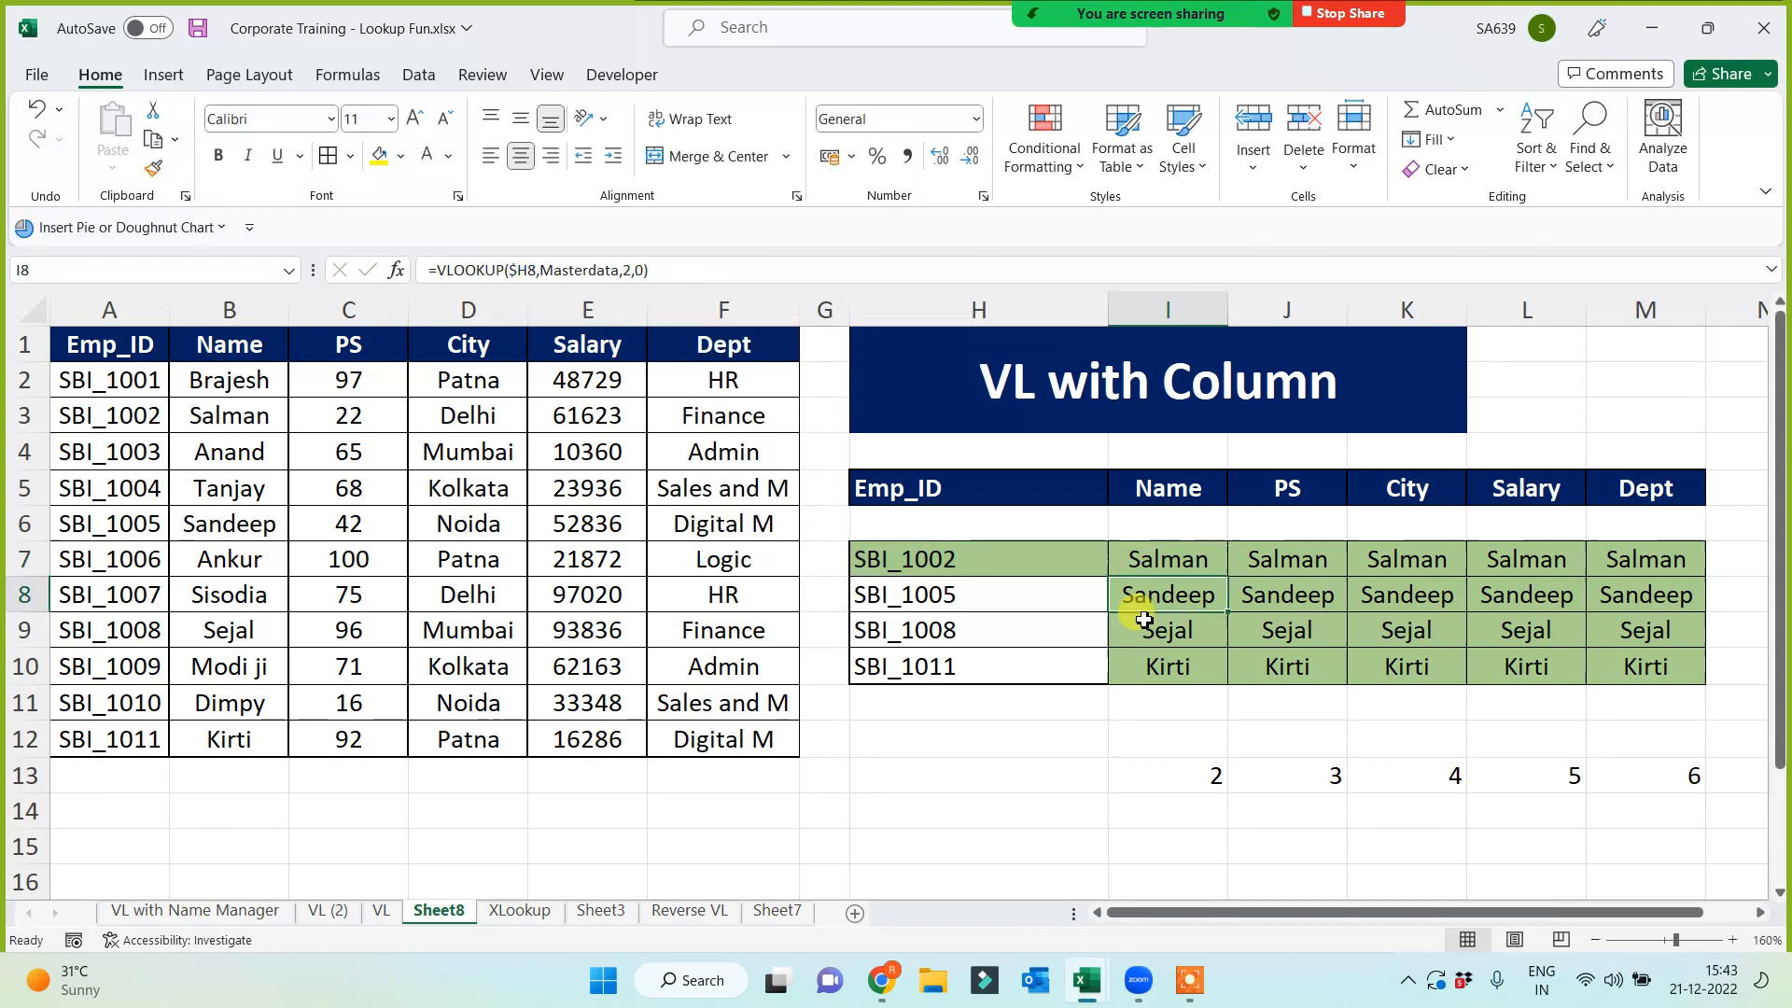
Fill the updated VLOOKUP from I7 across to M7 and down to row 10
click(1163, 560)
drag(1230, 584, 1427, 571)
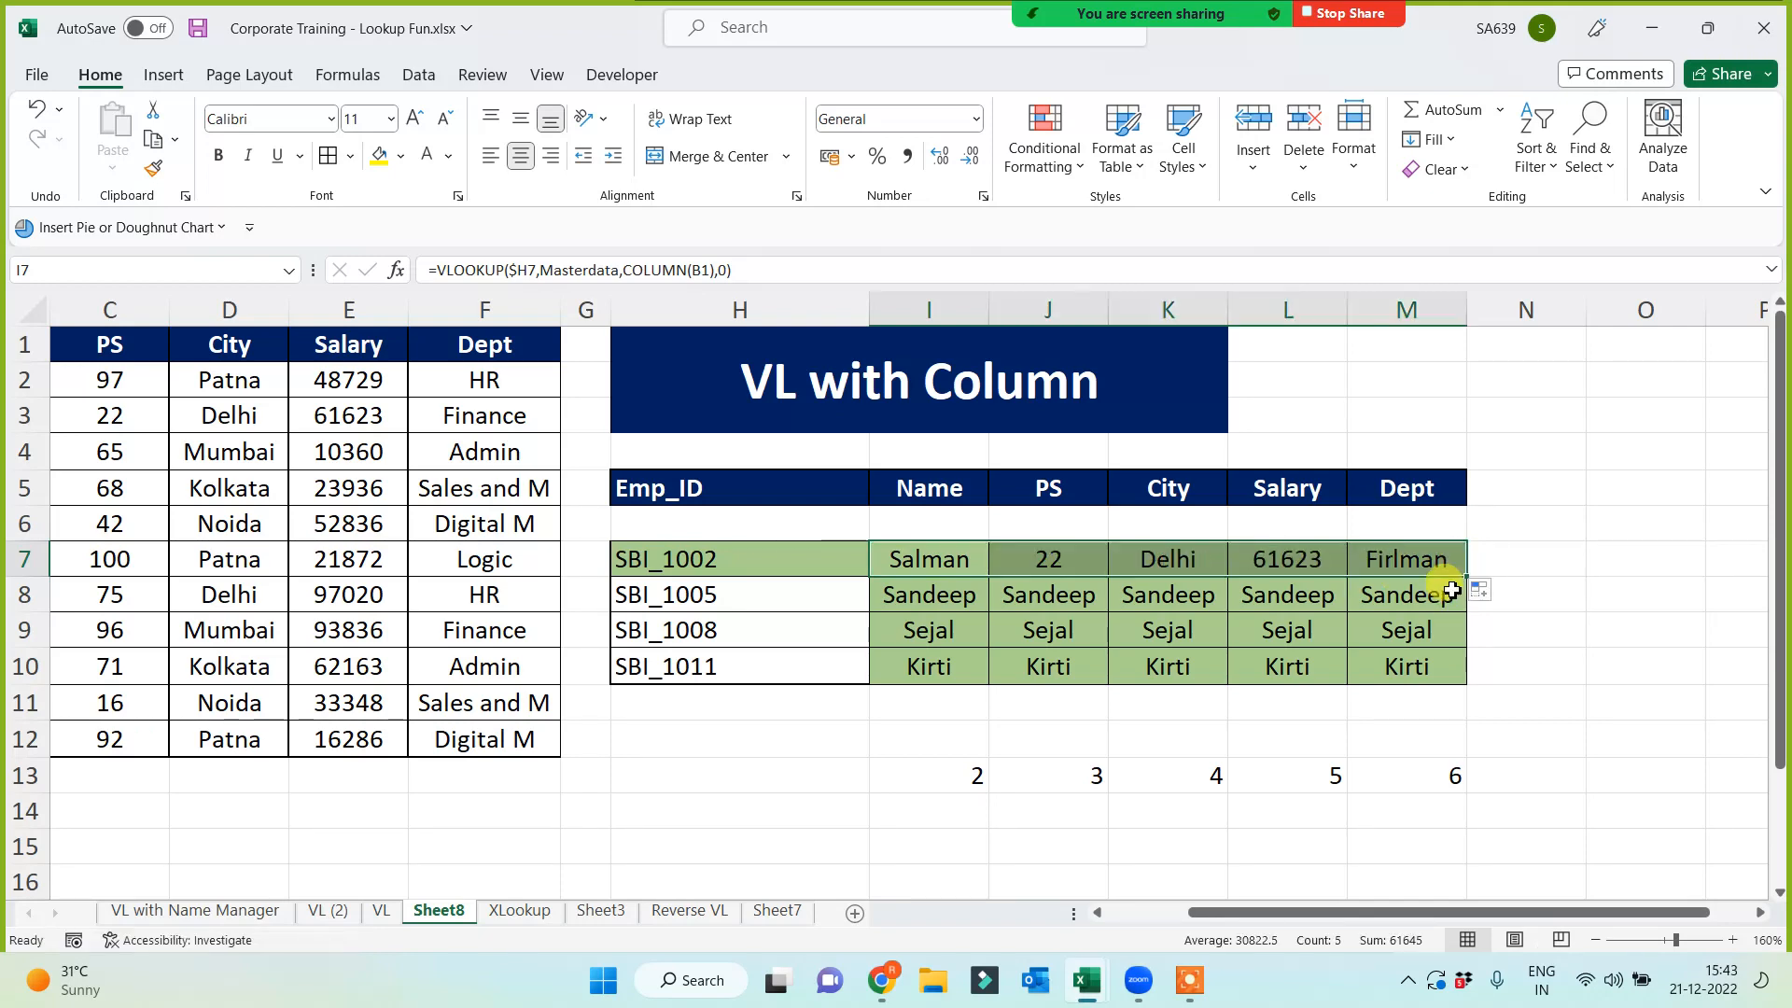
drag(1454, 648, 1452, 664)
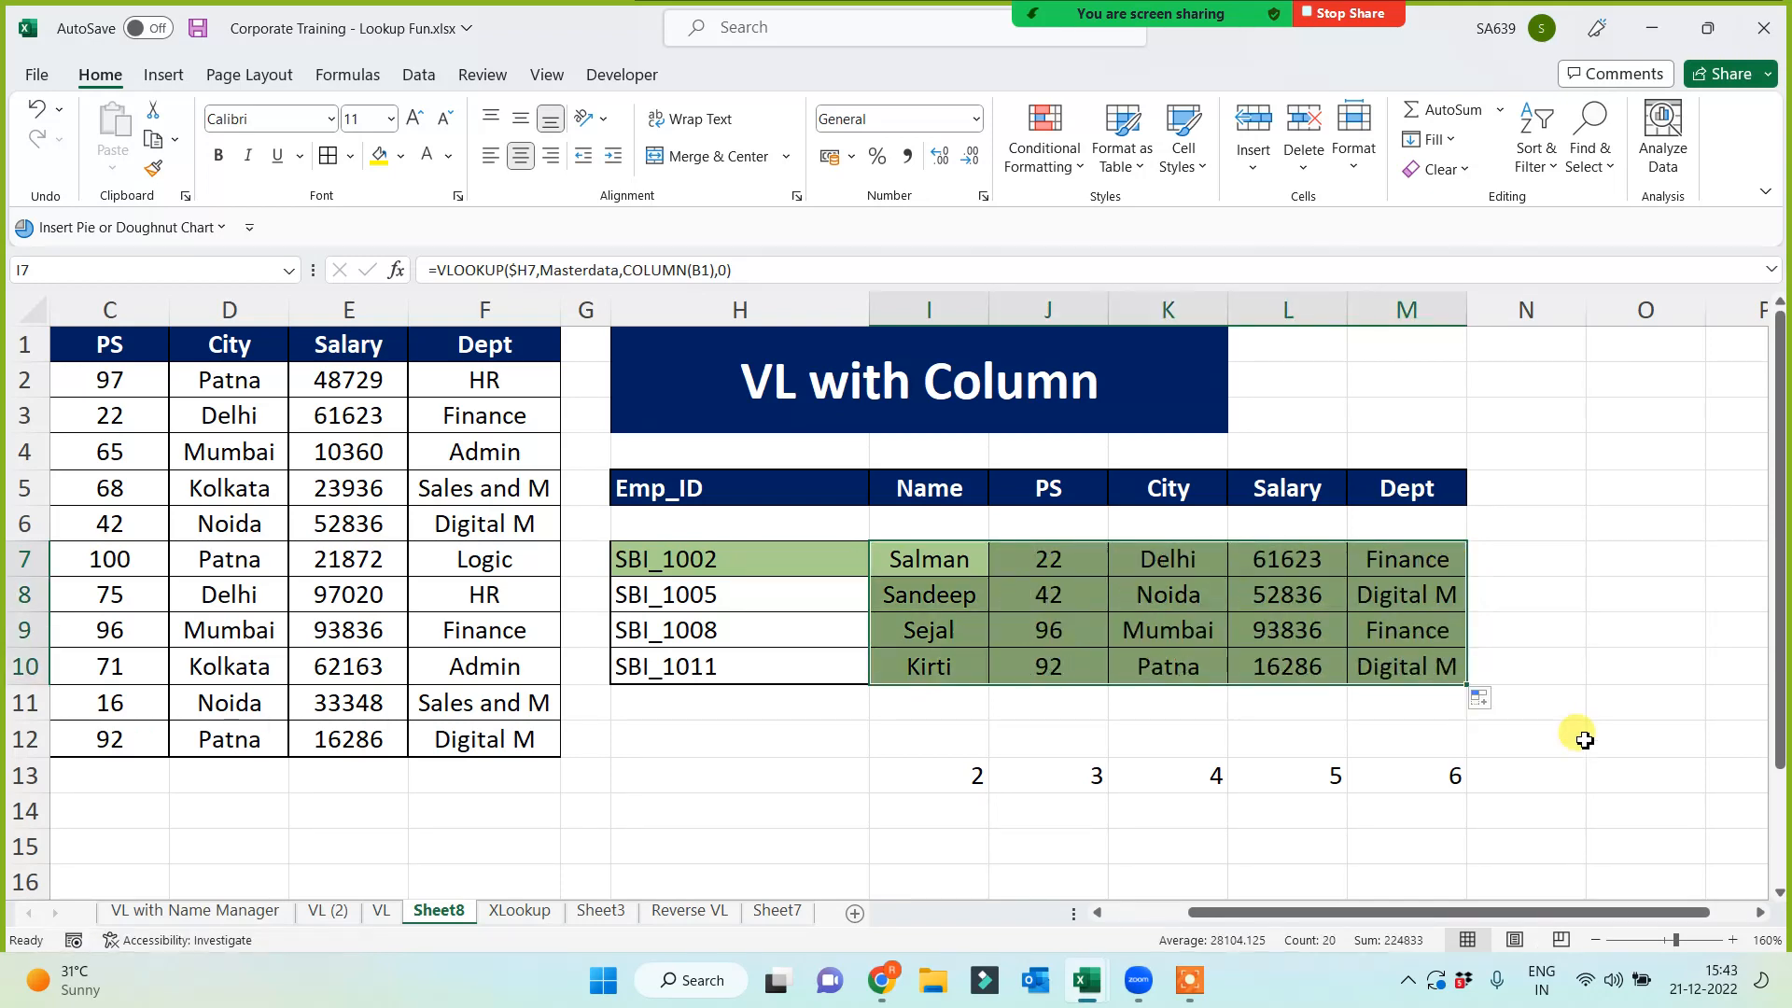
click(1583, 737)
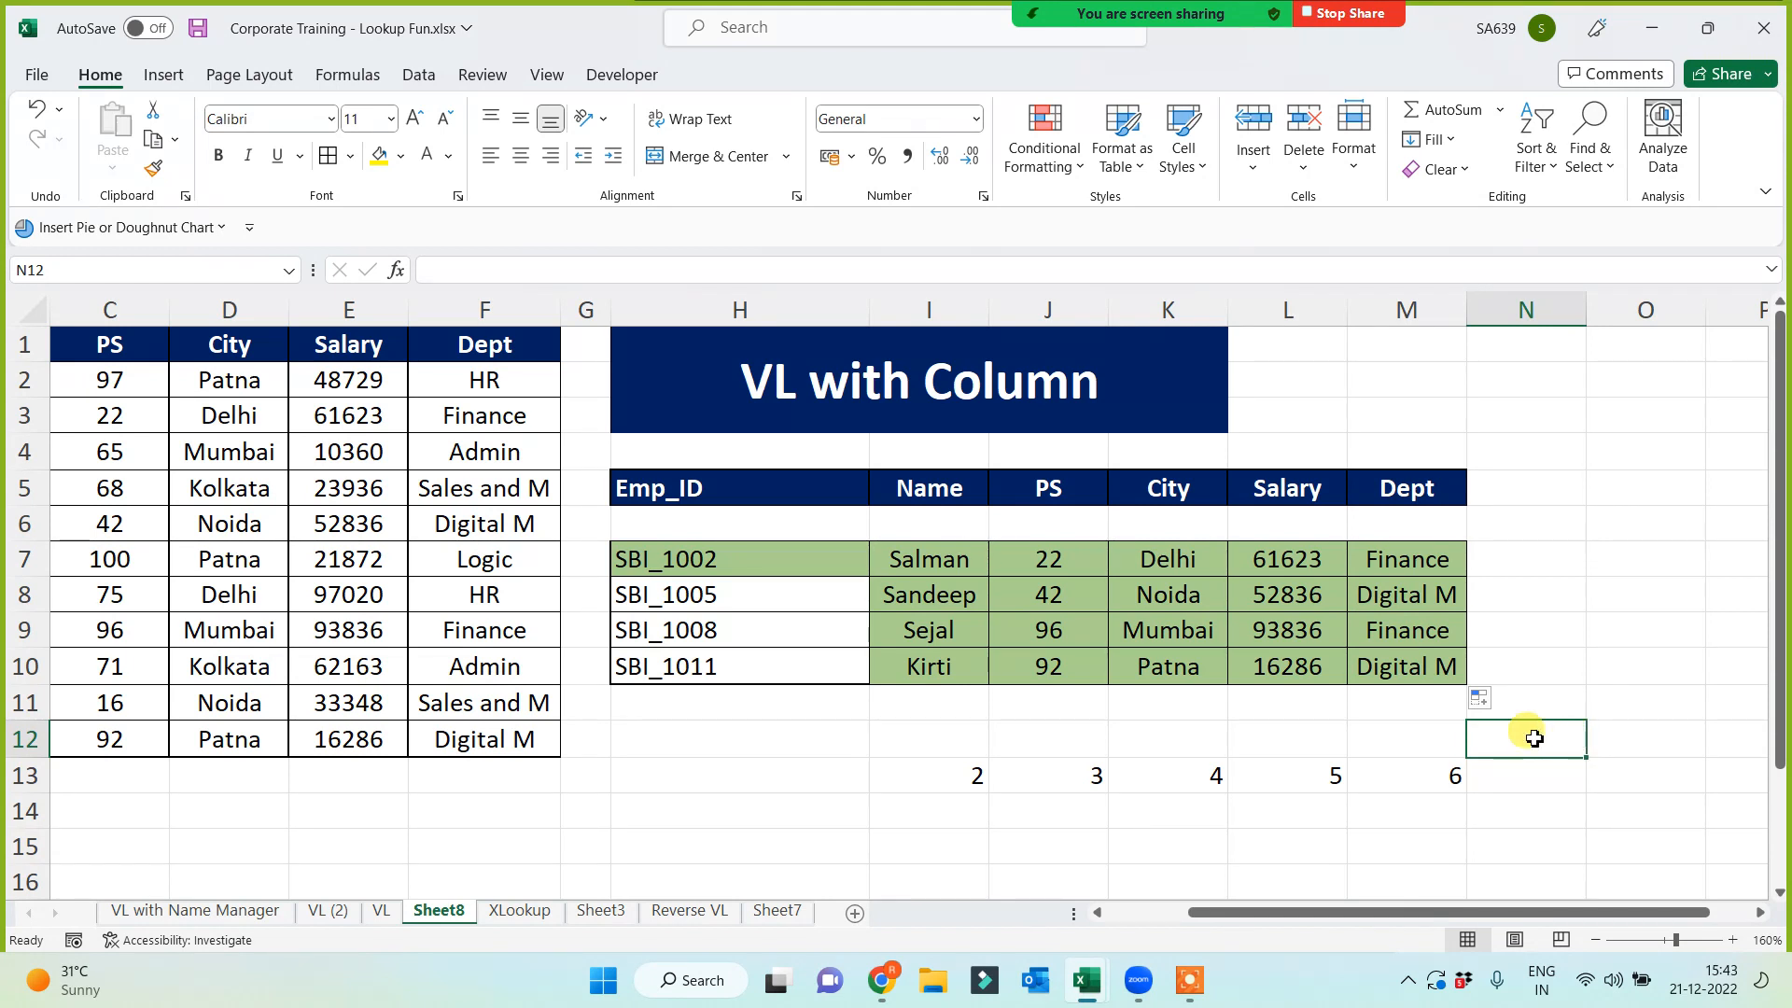
Clear all the lookup formulas in I7:M10
click(936, 575)
drag(936, 574, 1395, 658)
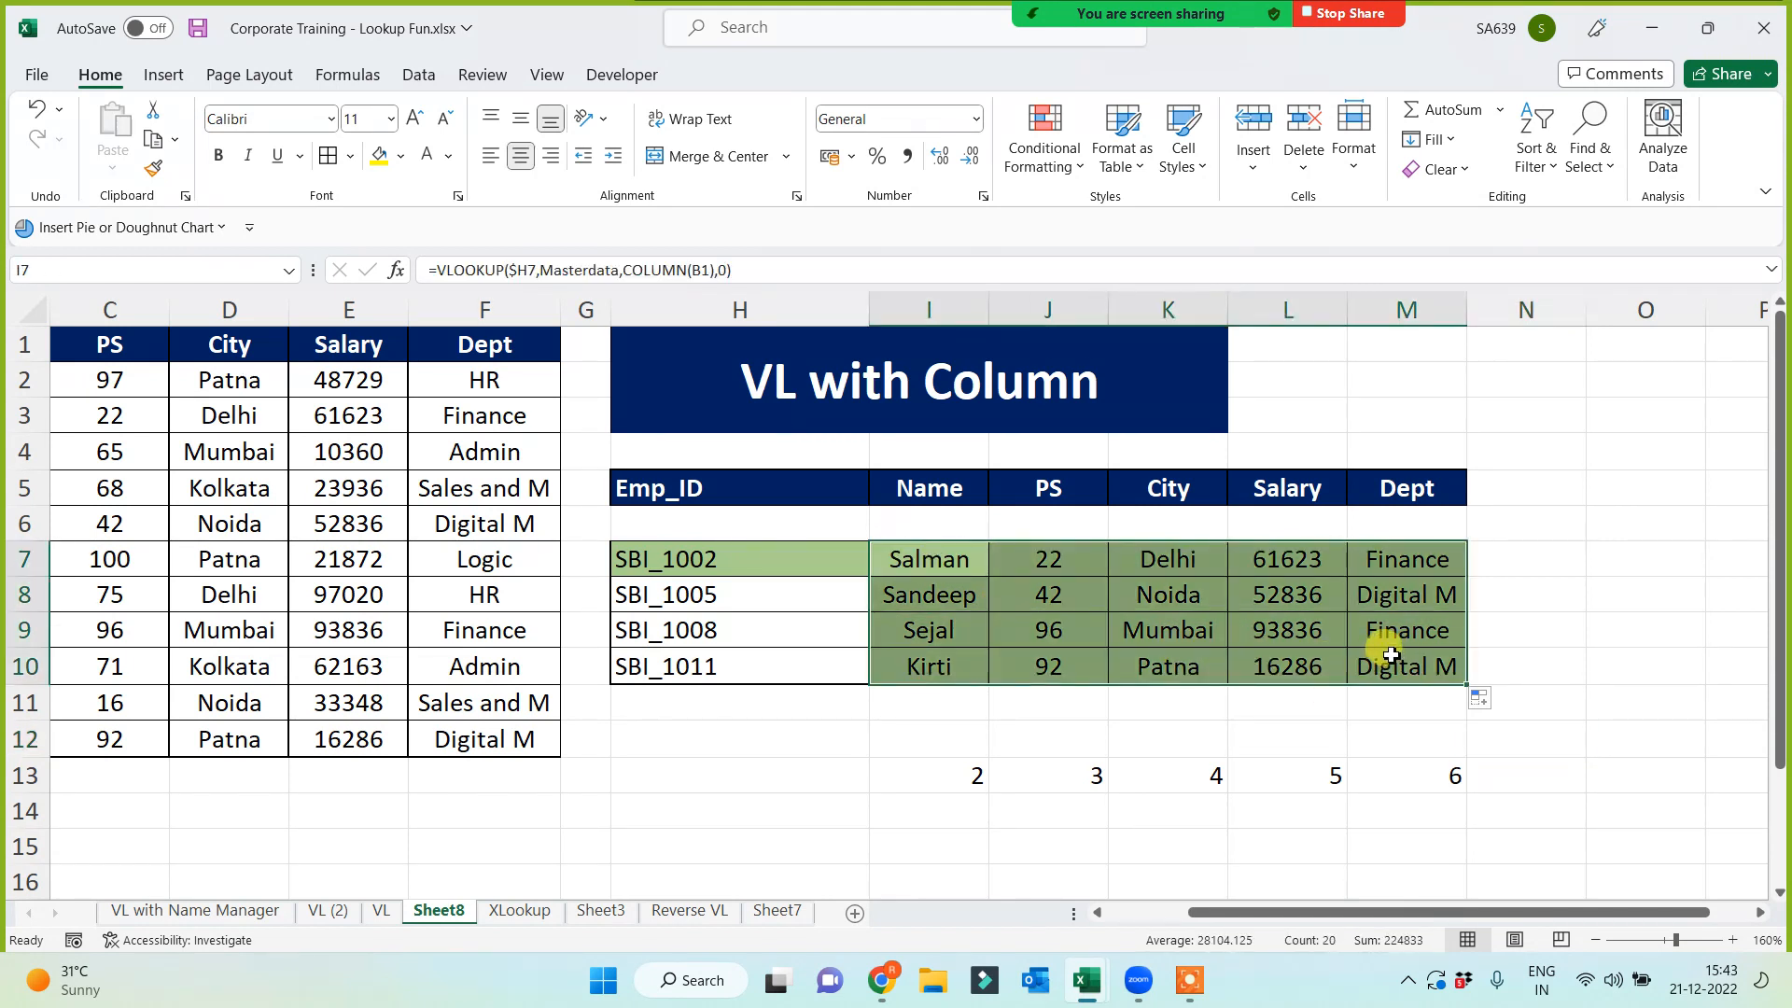
key(Delete)
Start a VLOOKUP in I7 with $H7 as the lookup value and the named range Masterdata as the table array
click(940, 562)
text(=vl)
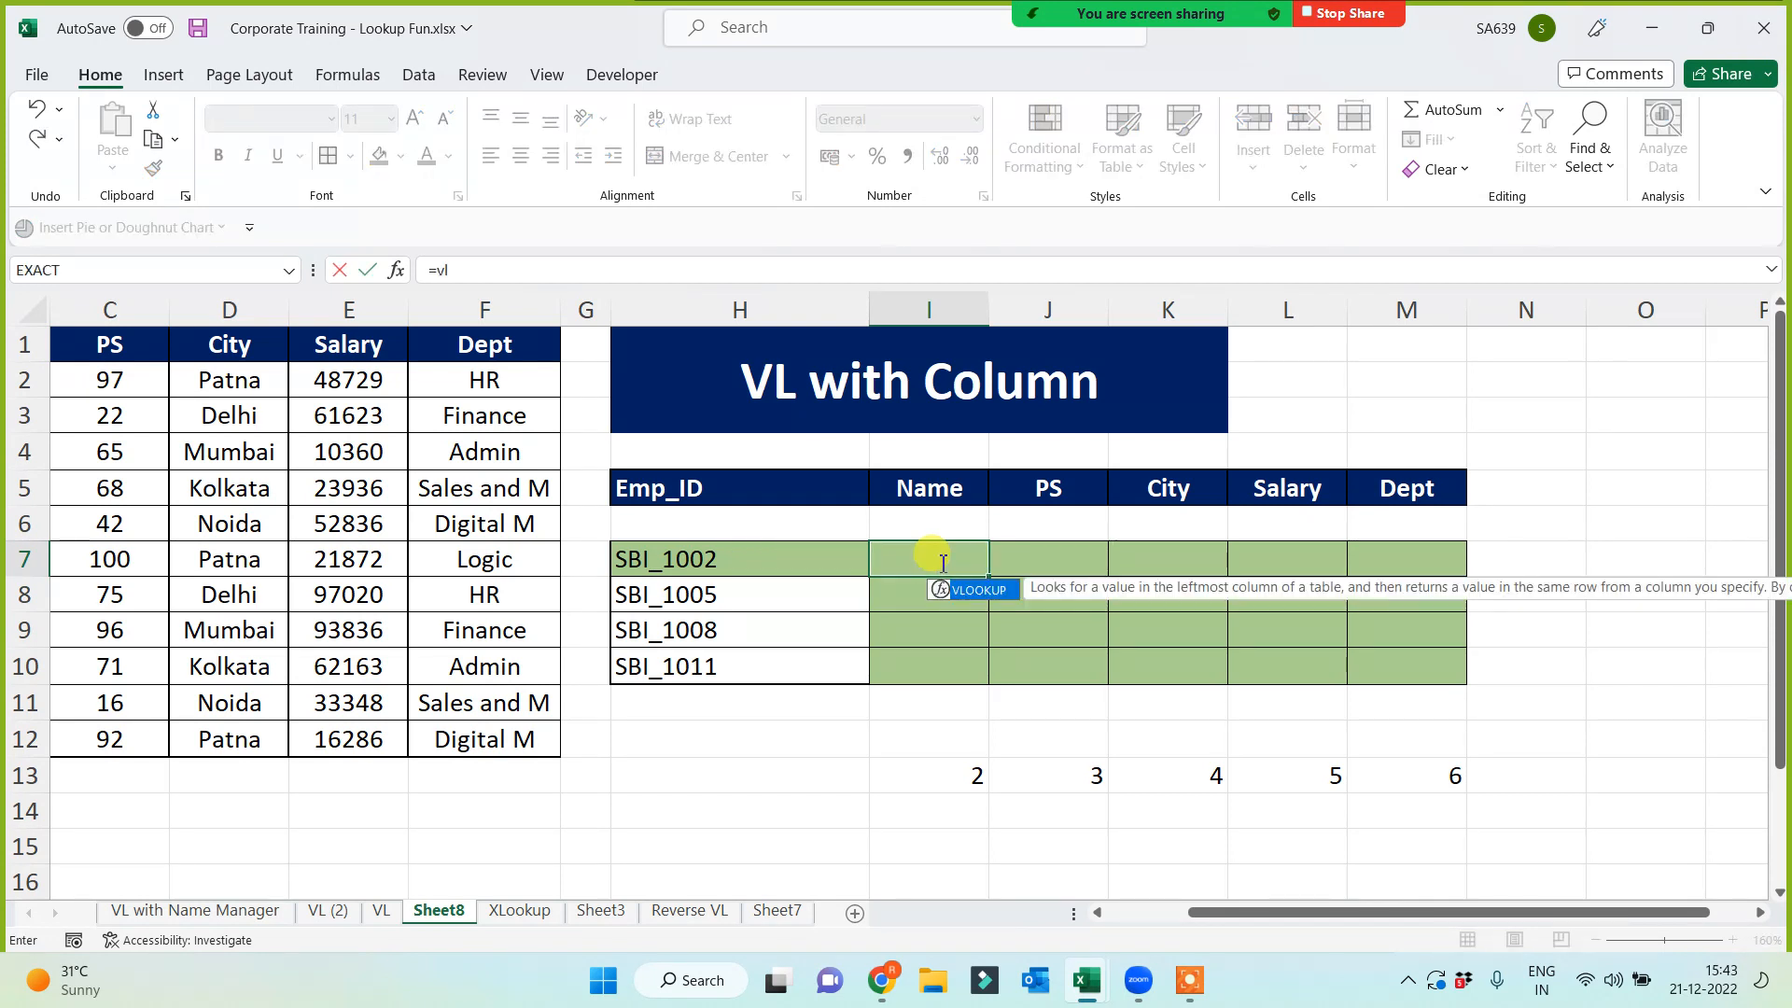
key(Tab)
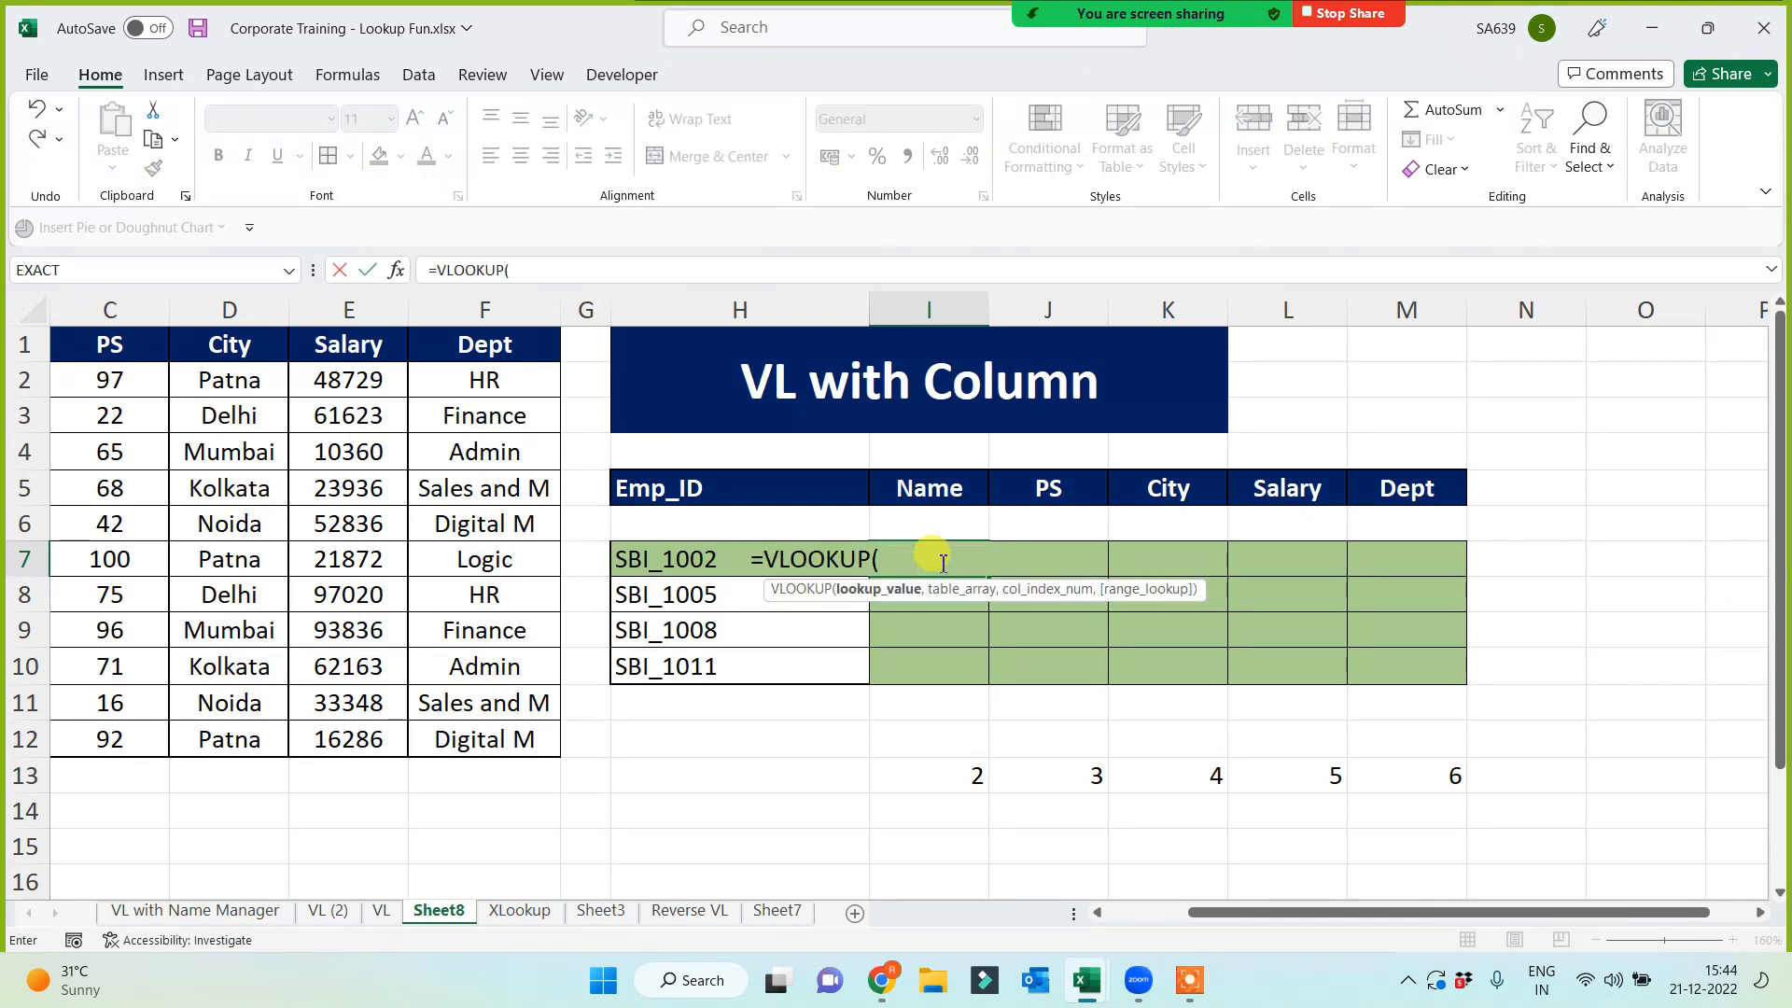
click(638, 562)
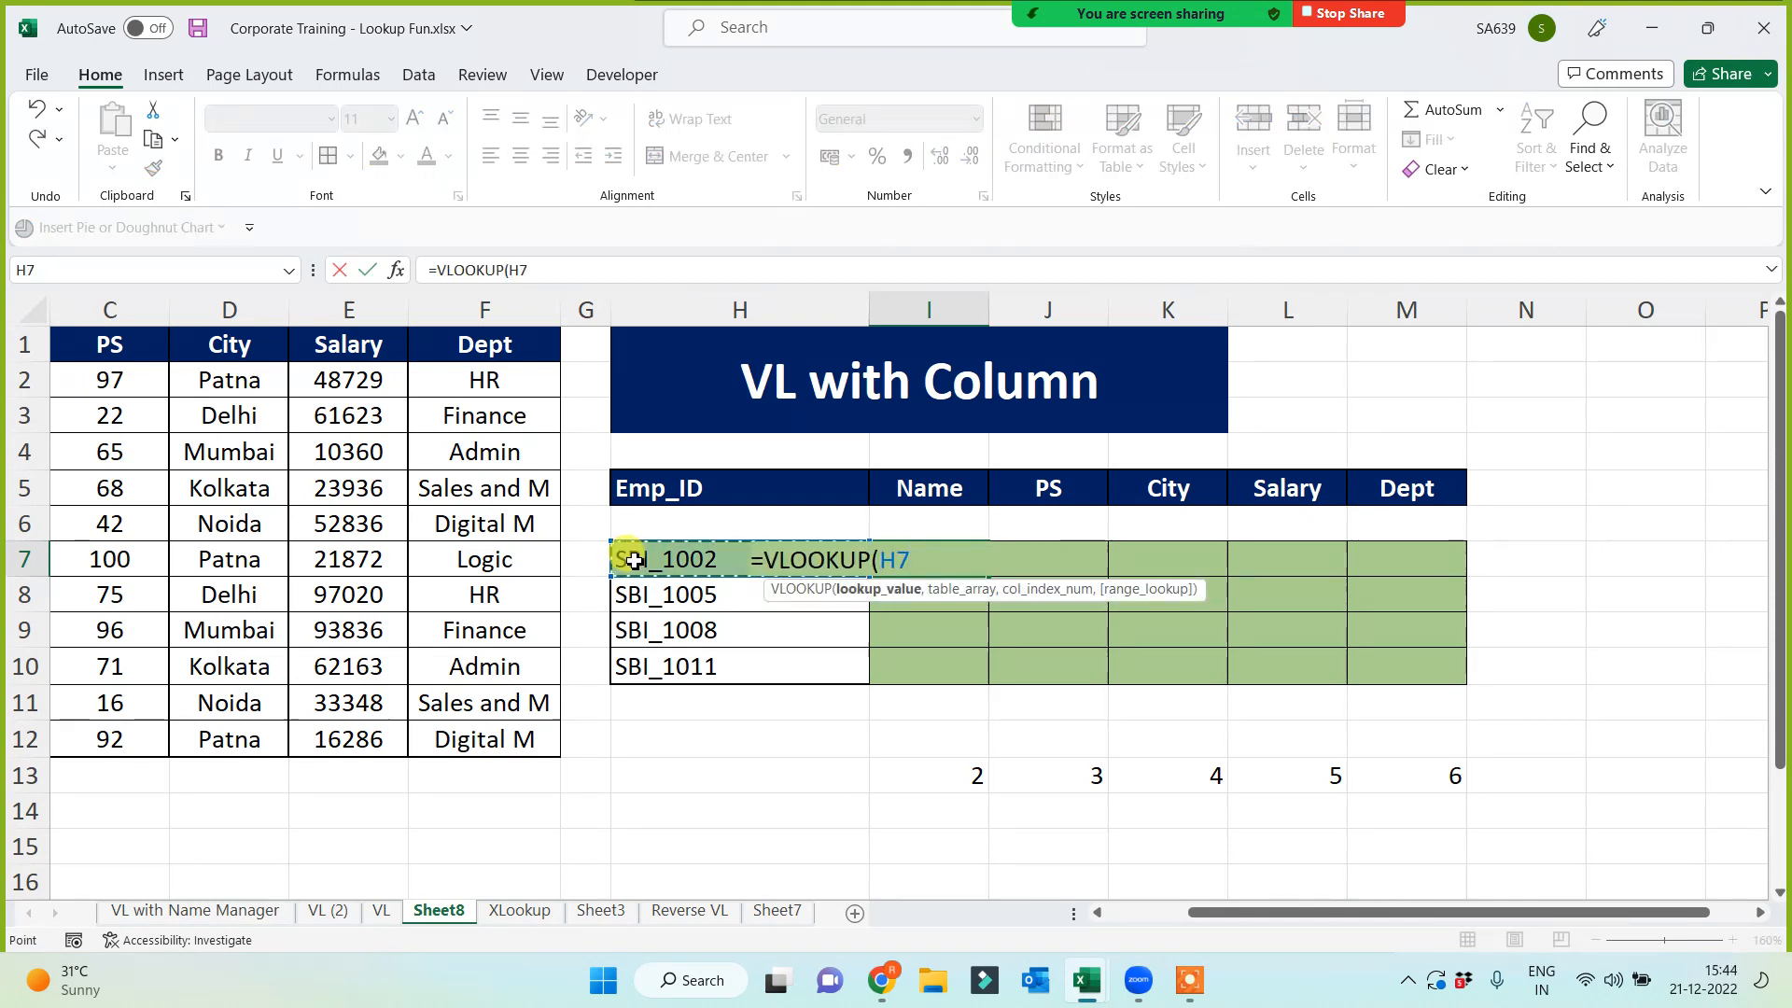
click(884, 561)
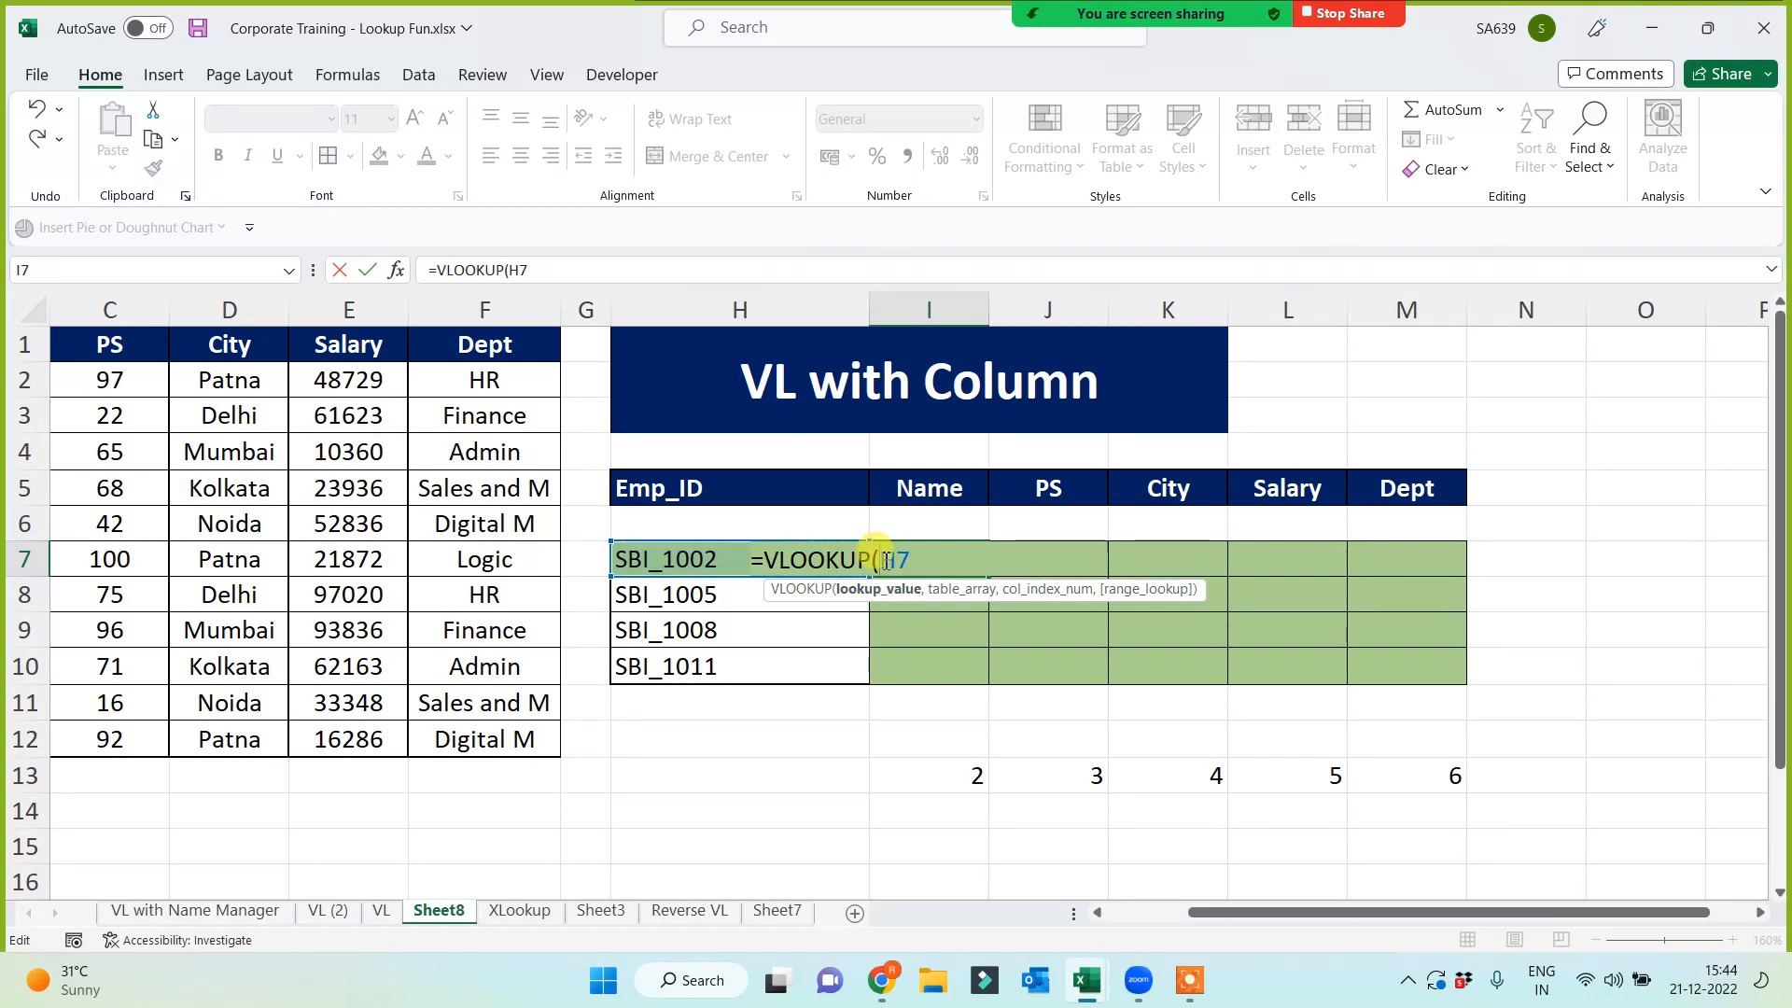
text($)
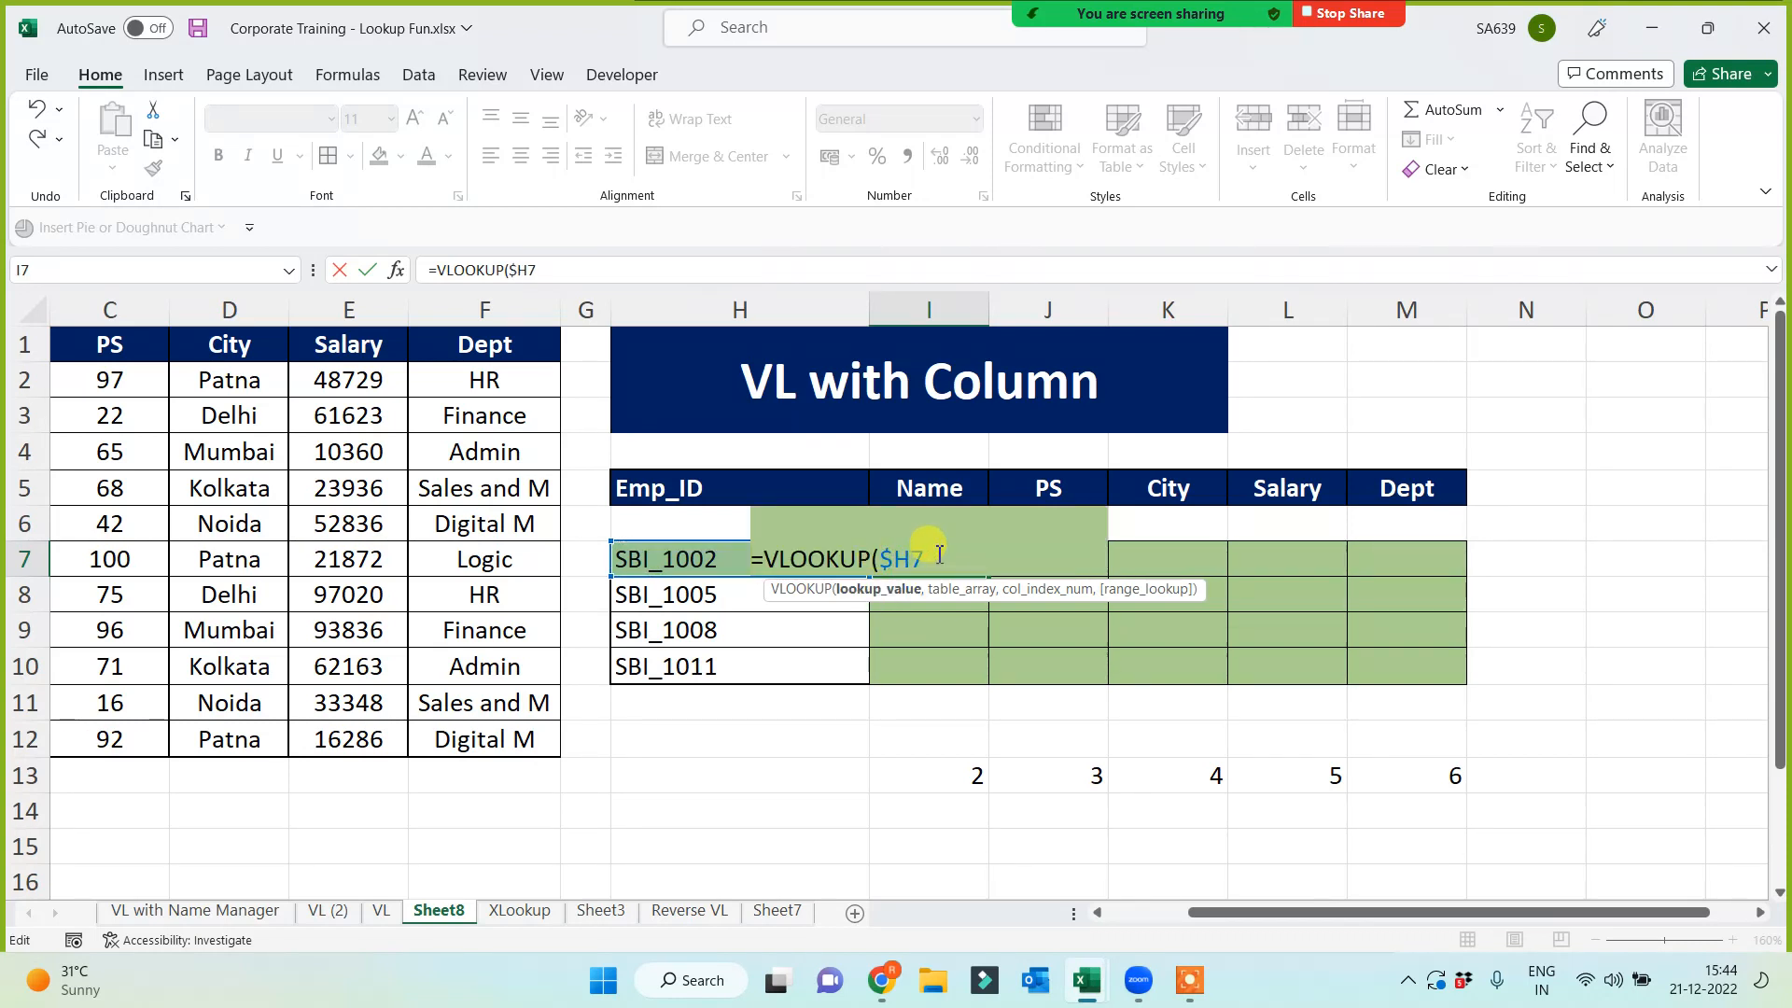
key(End)
text(,mat)
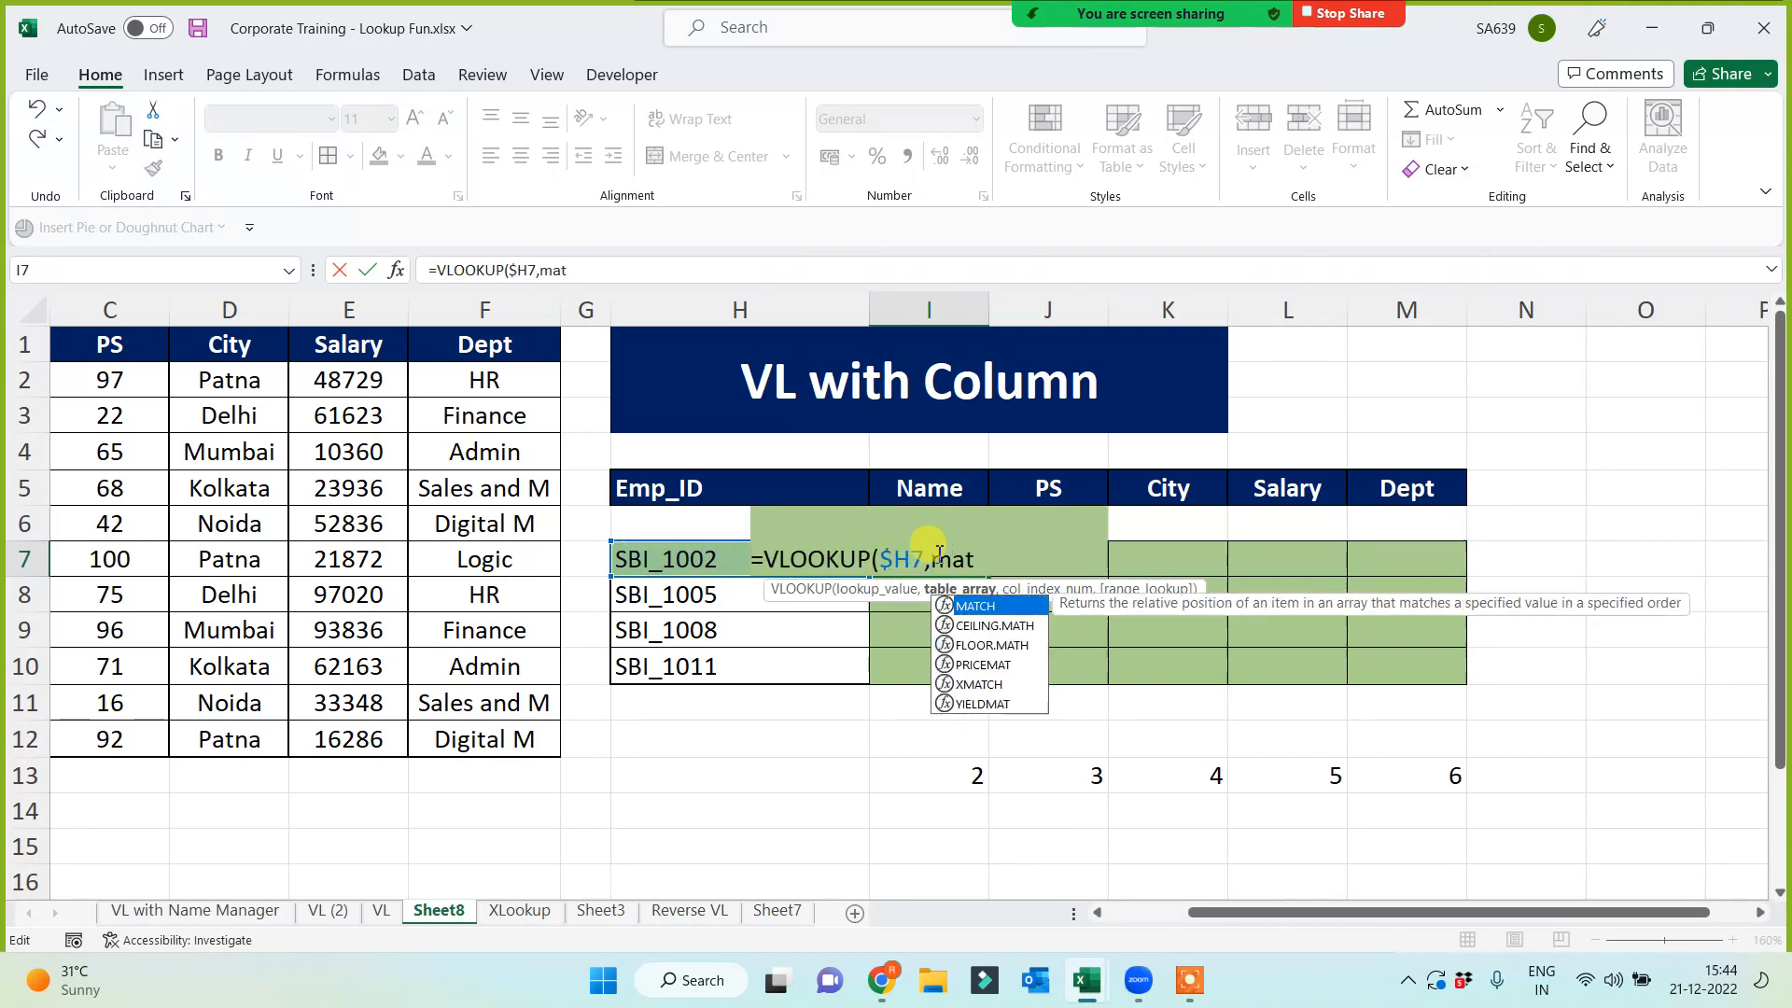
key(BackSpace)
text(sterdata)
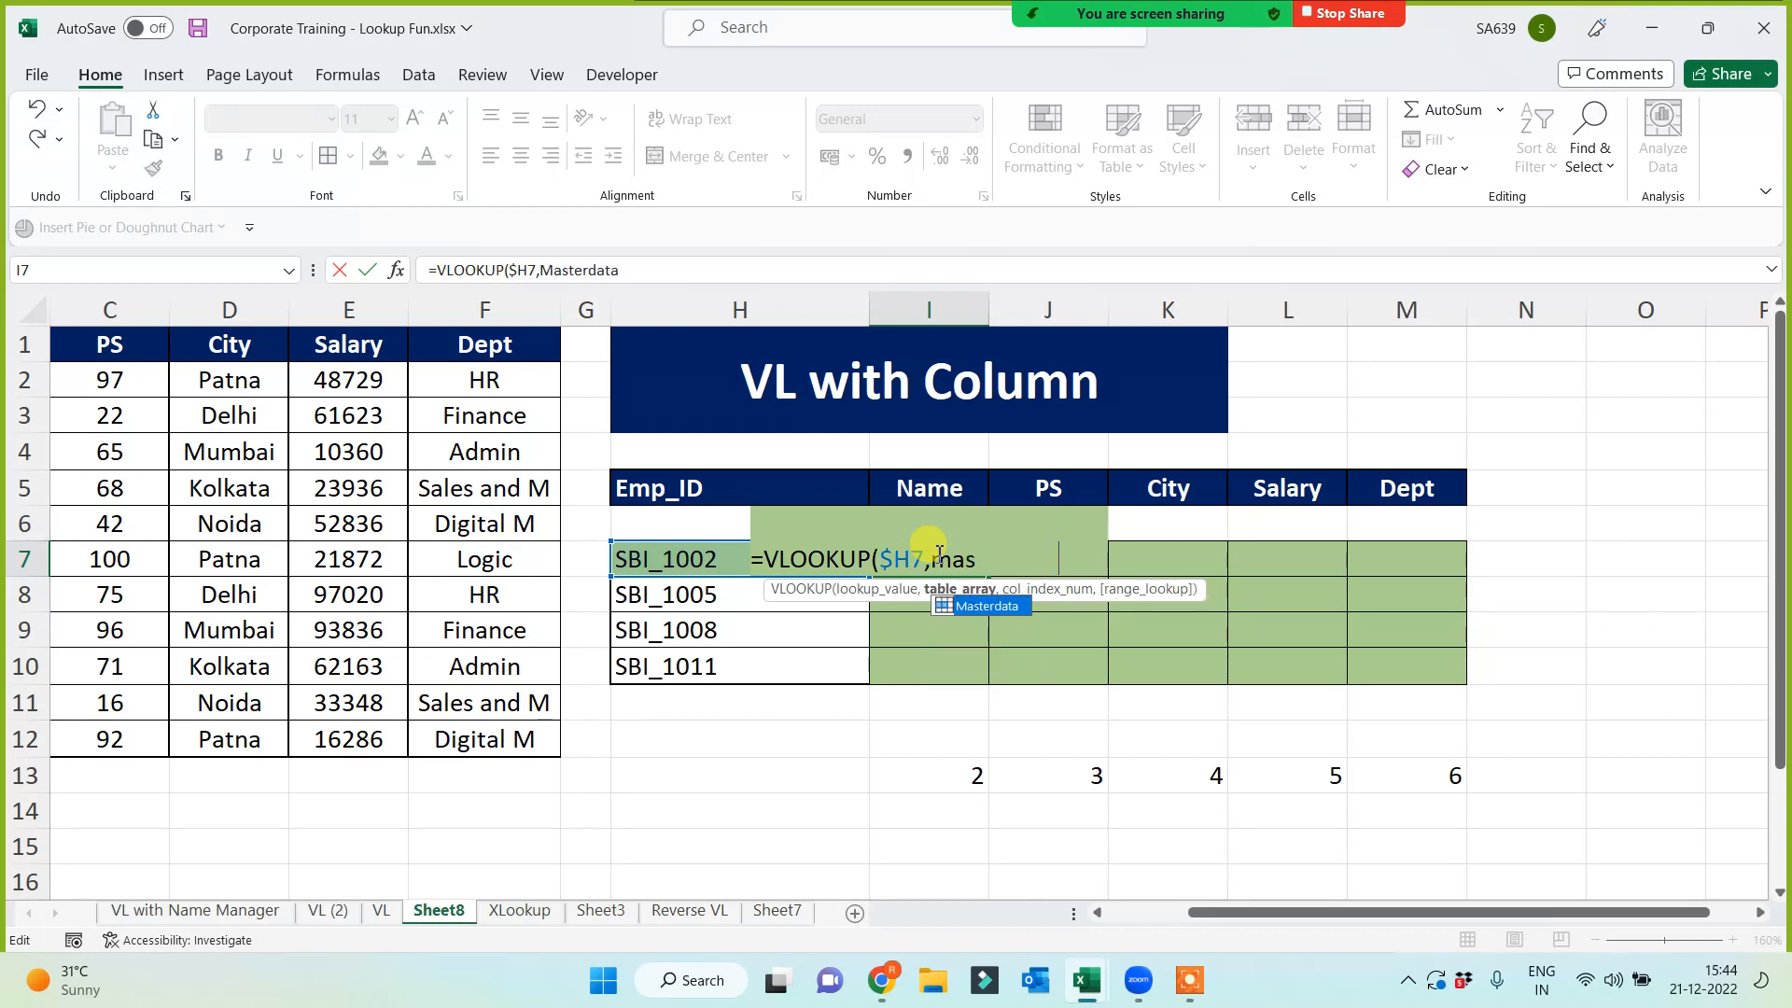
key(Tab)
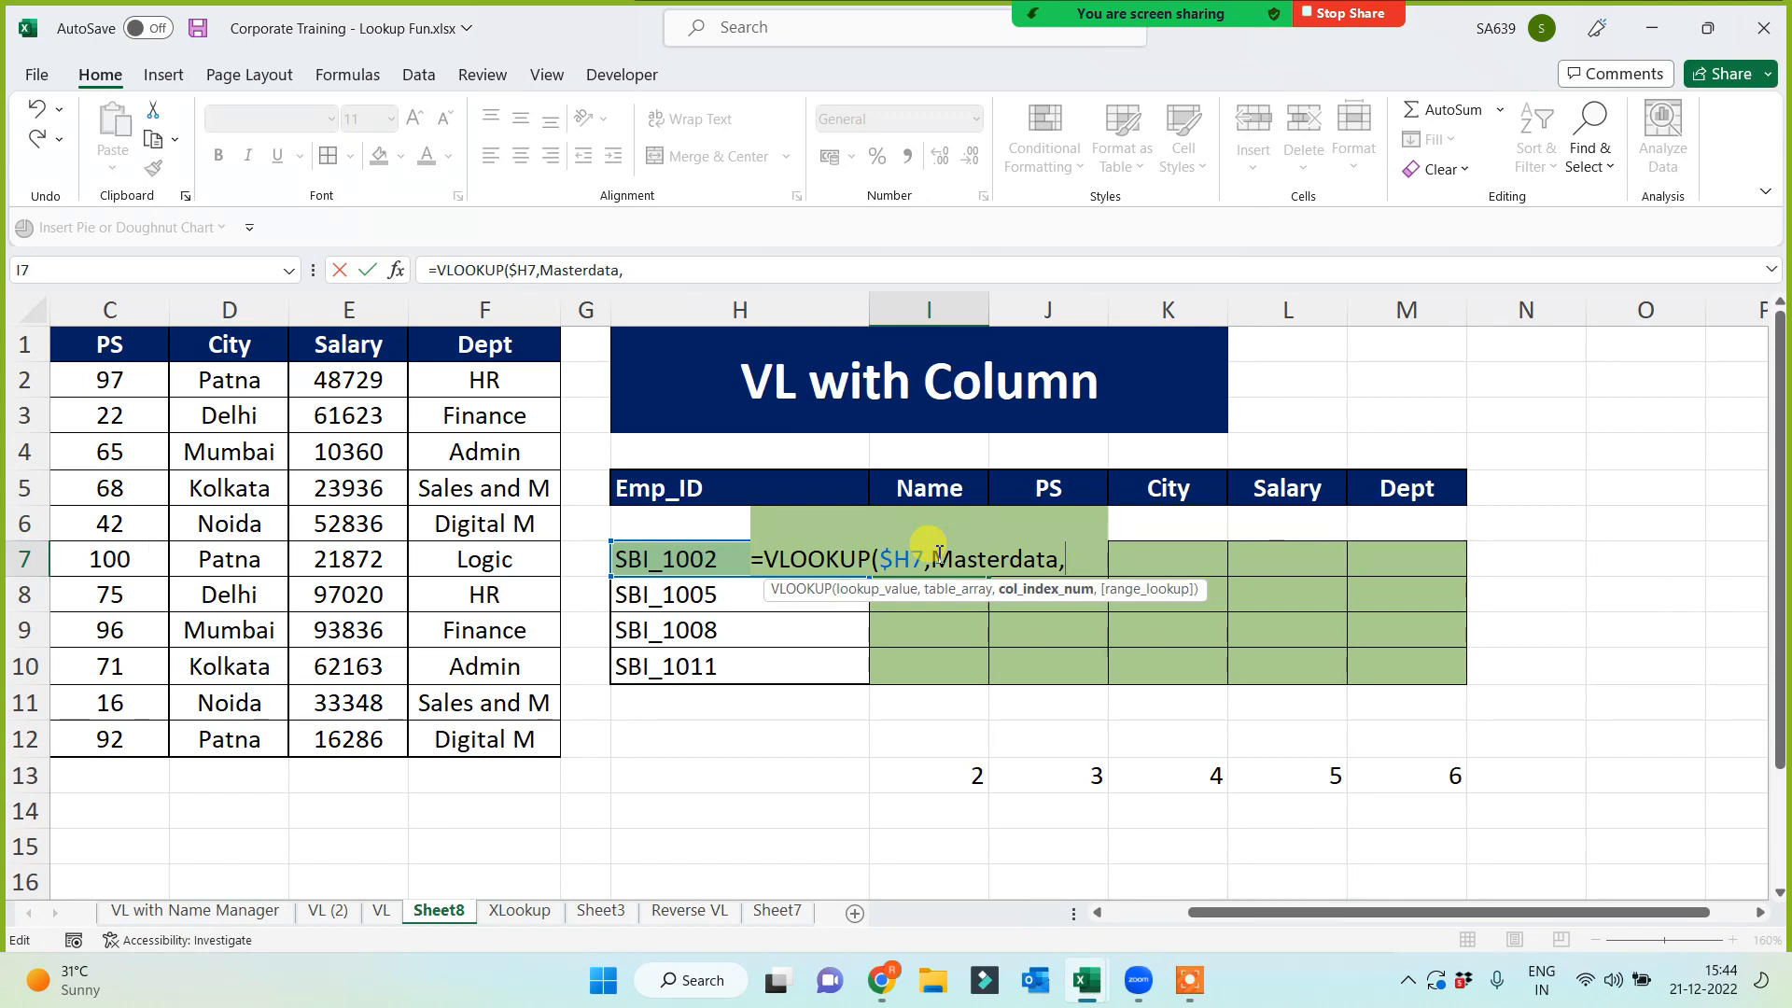
Complete the I7 VLOOKUP with COLUMN(B1) as the column index and 0 for an exact match
text(colum)
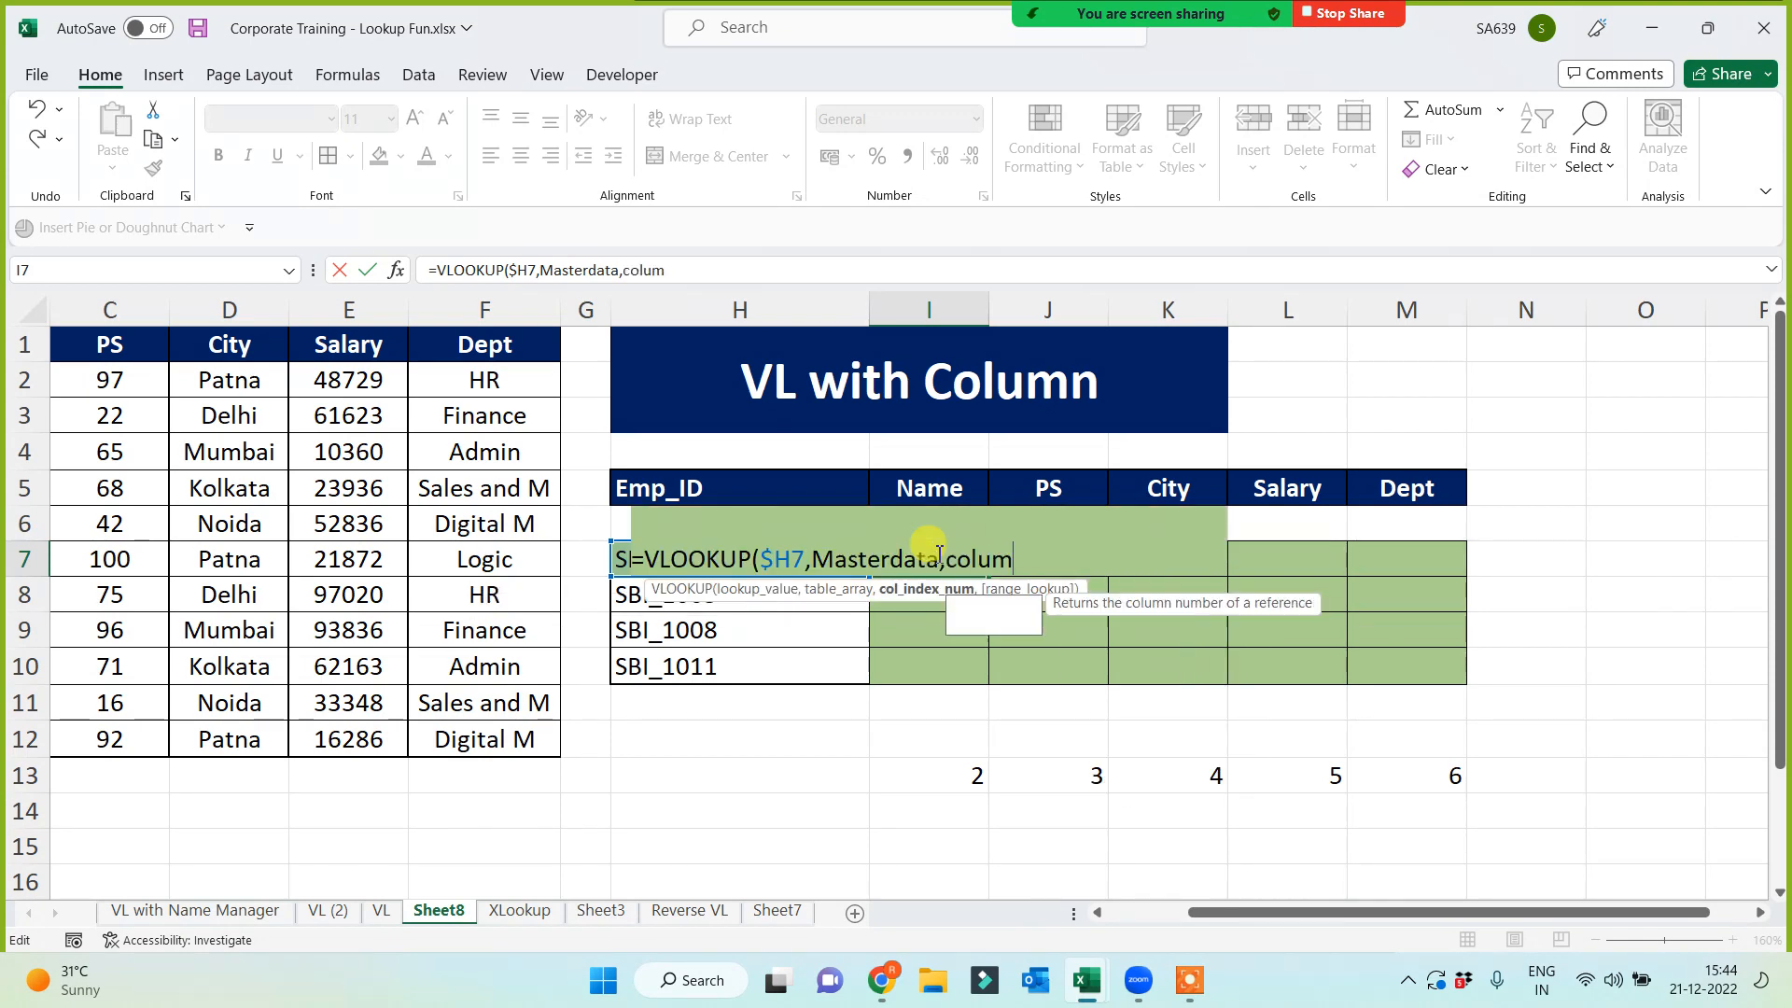
text(n(b1))
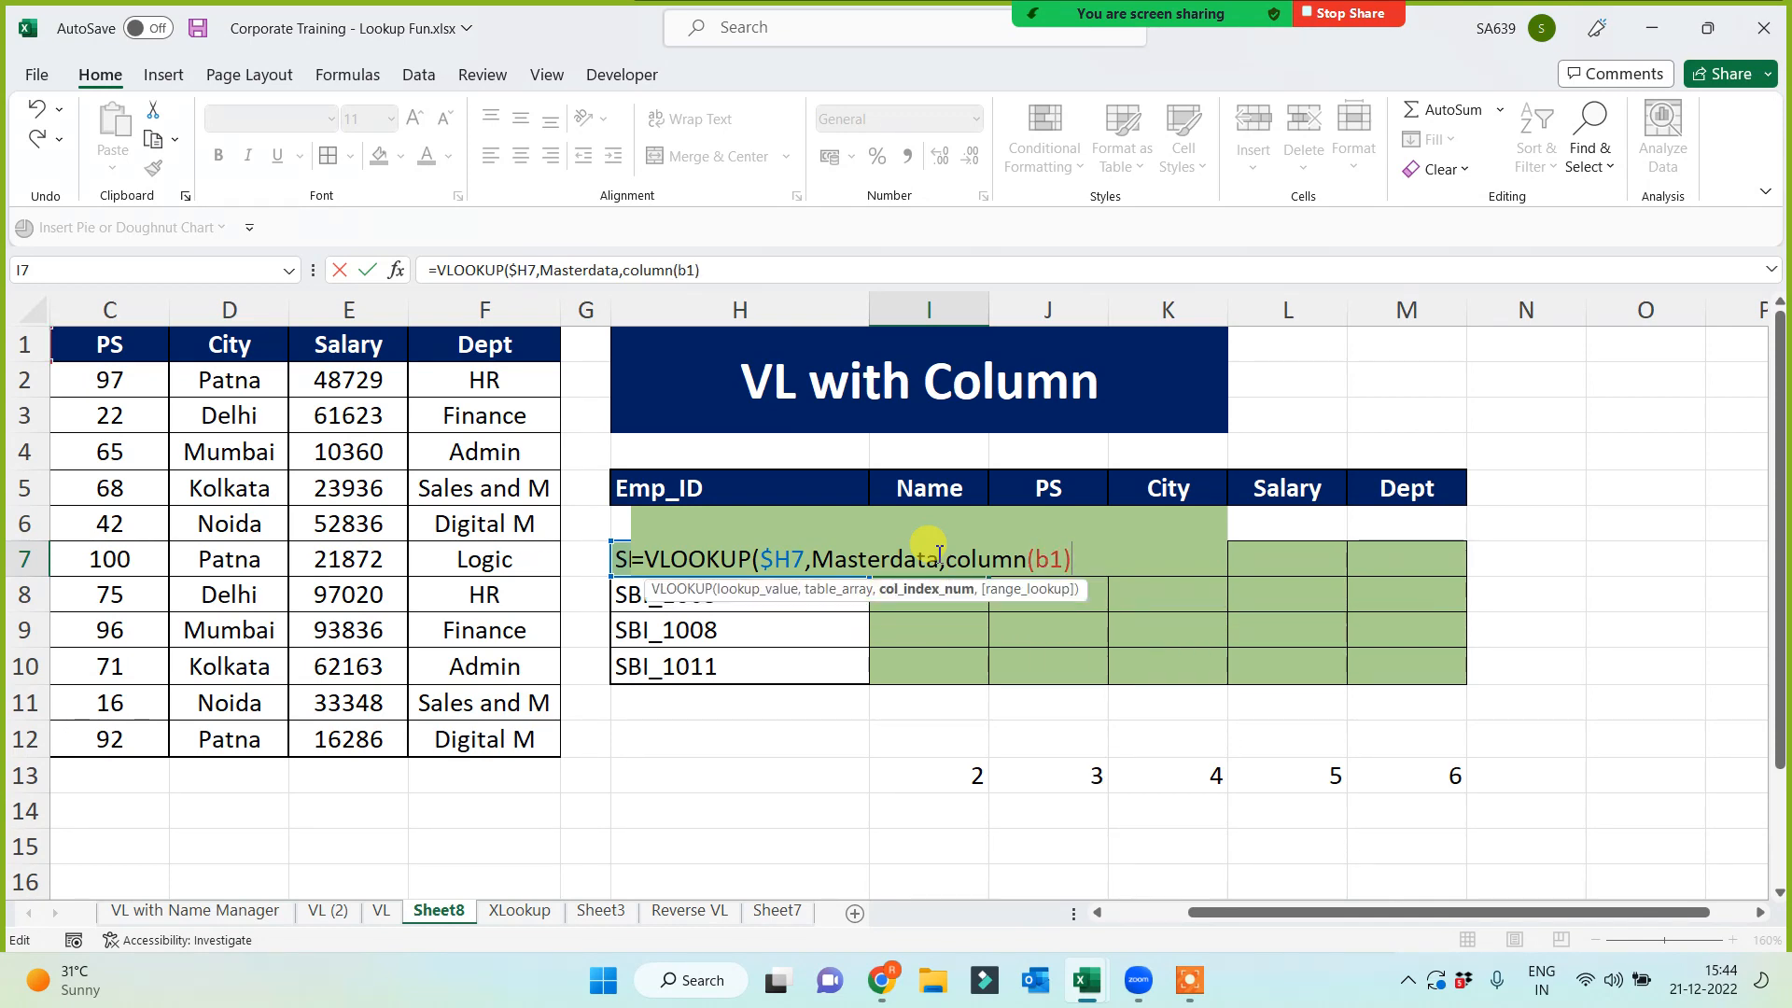
text(,)
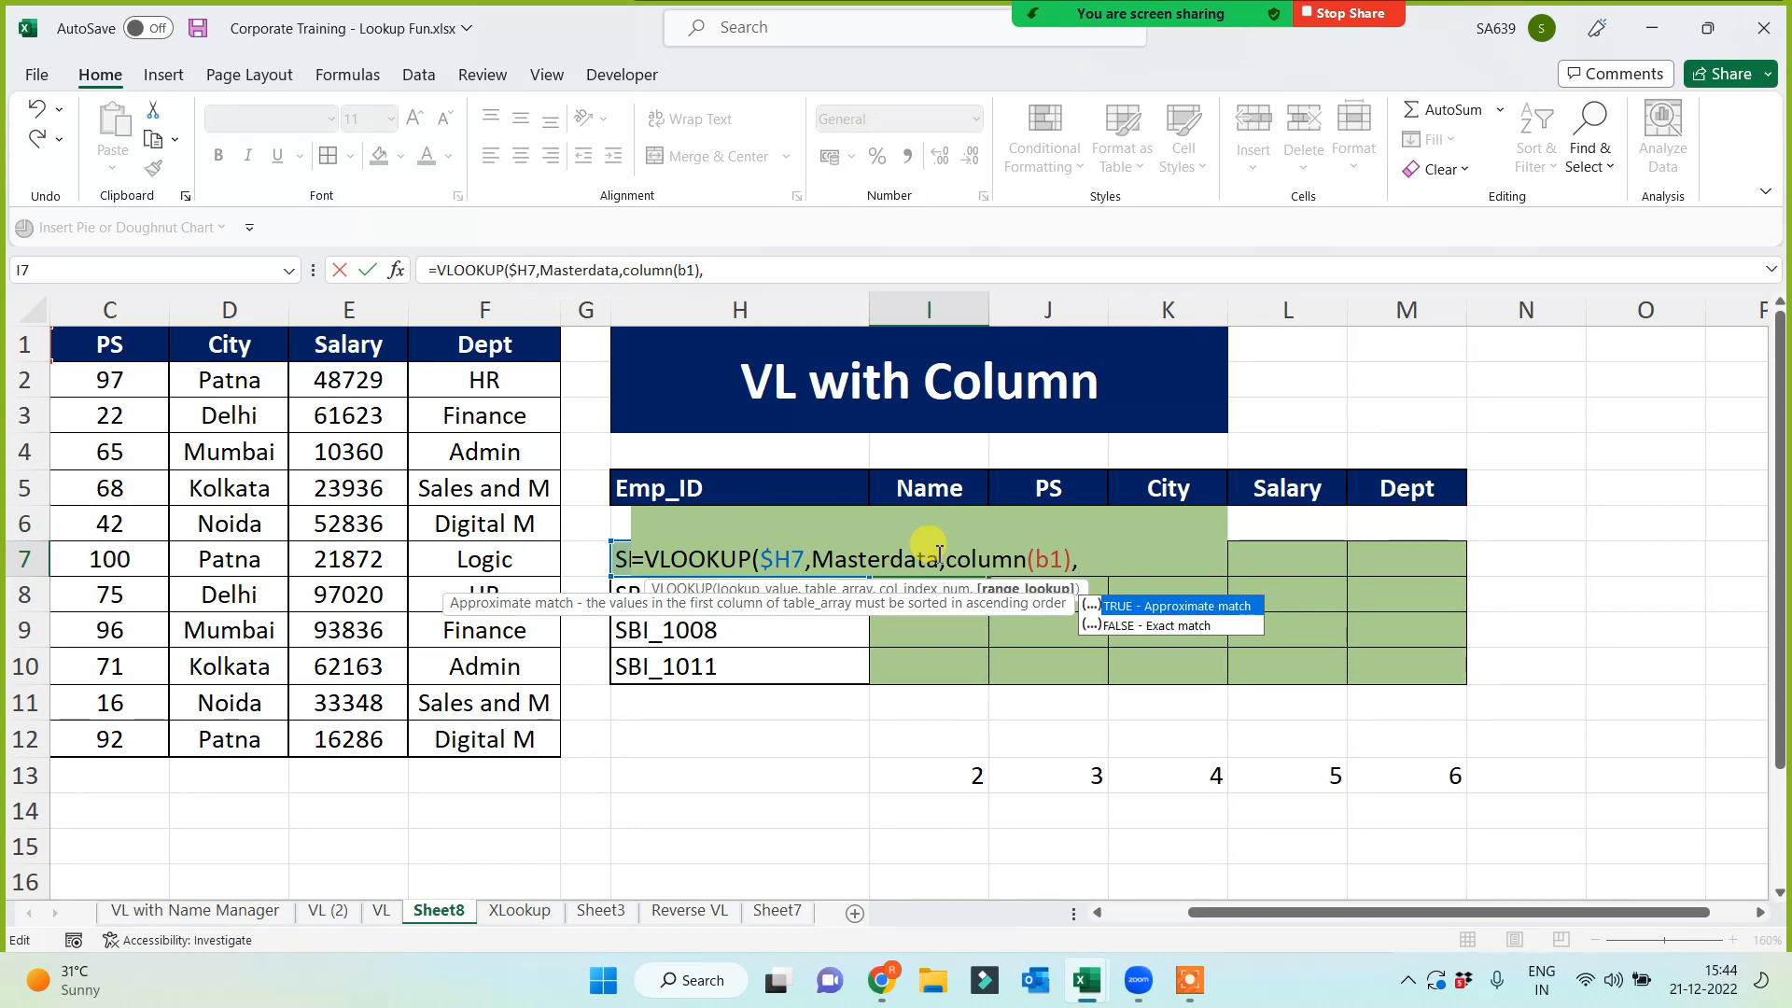
text(0))
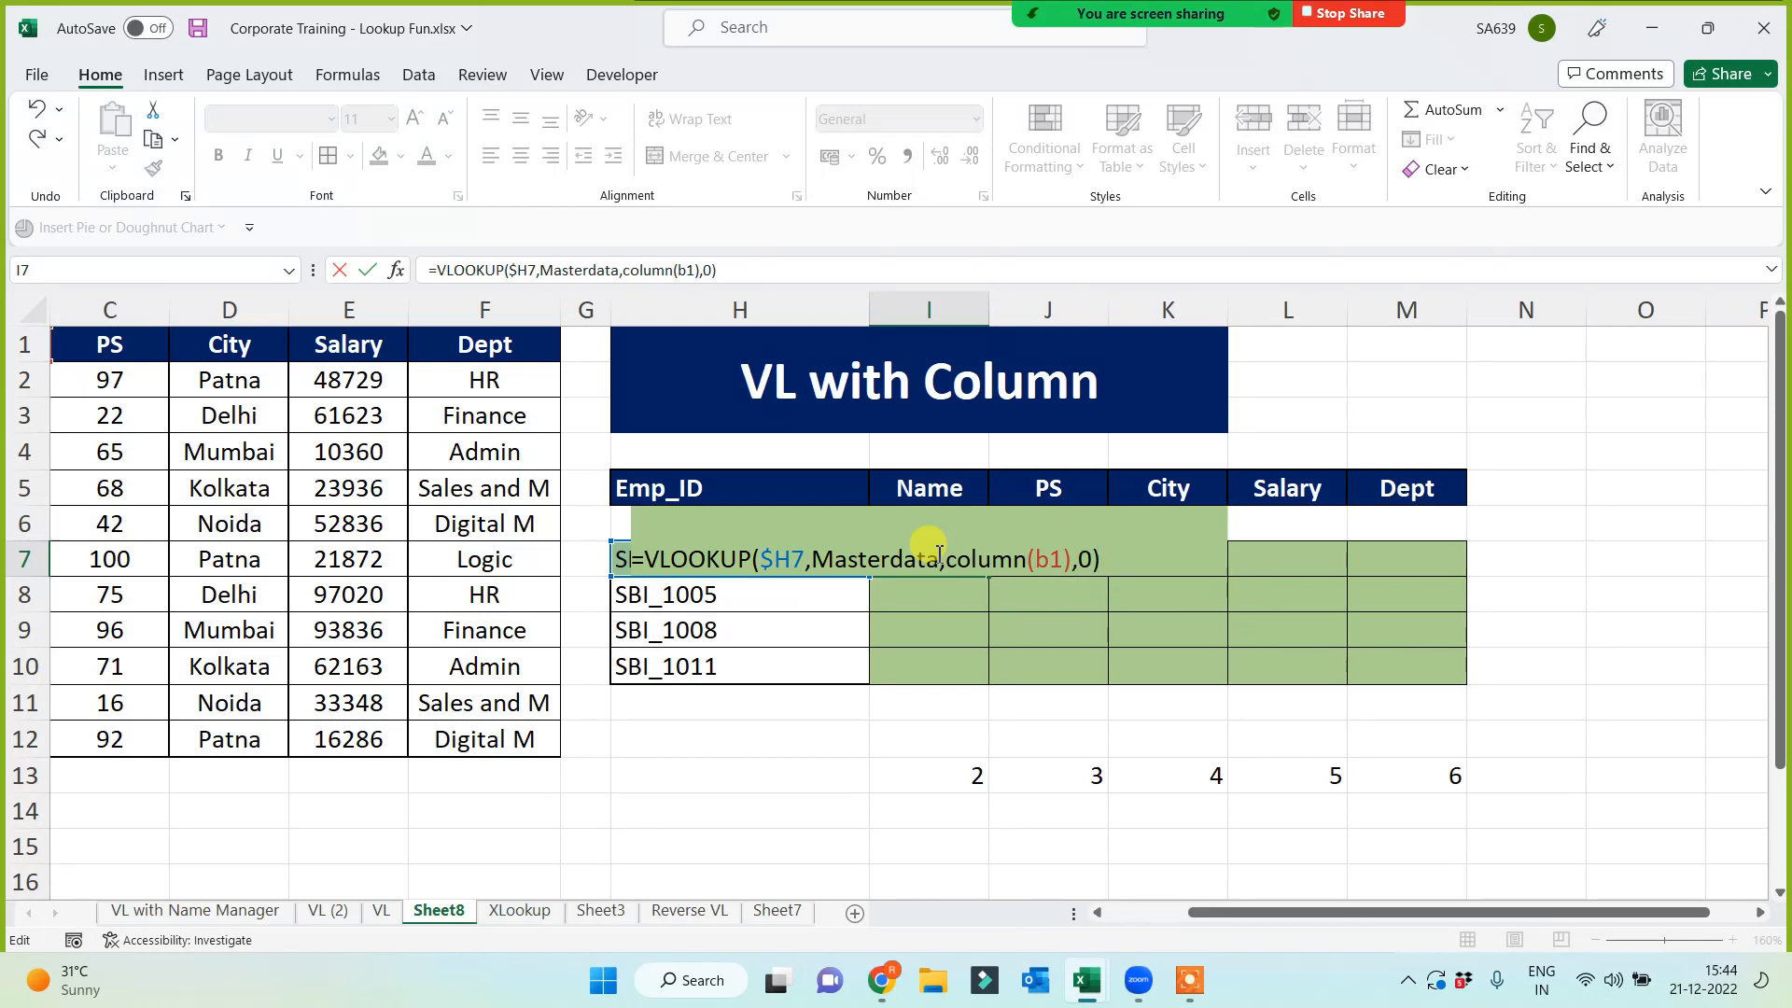
key(Return)
Fill the I7 formula across and down through M10, and narrow column H slightly
click(936, 553)
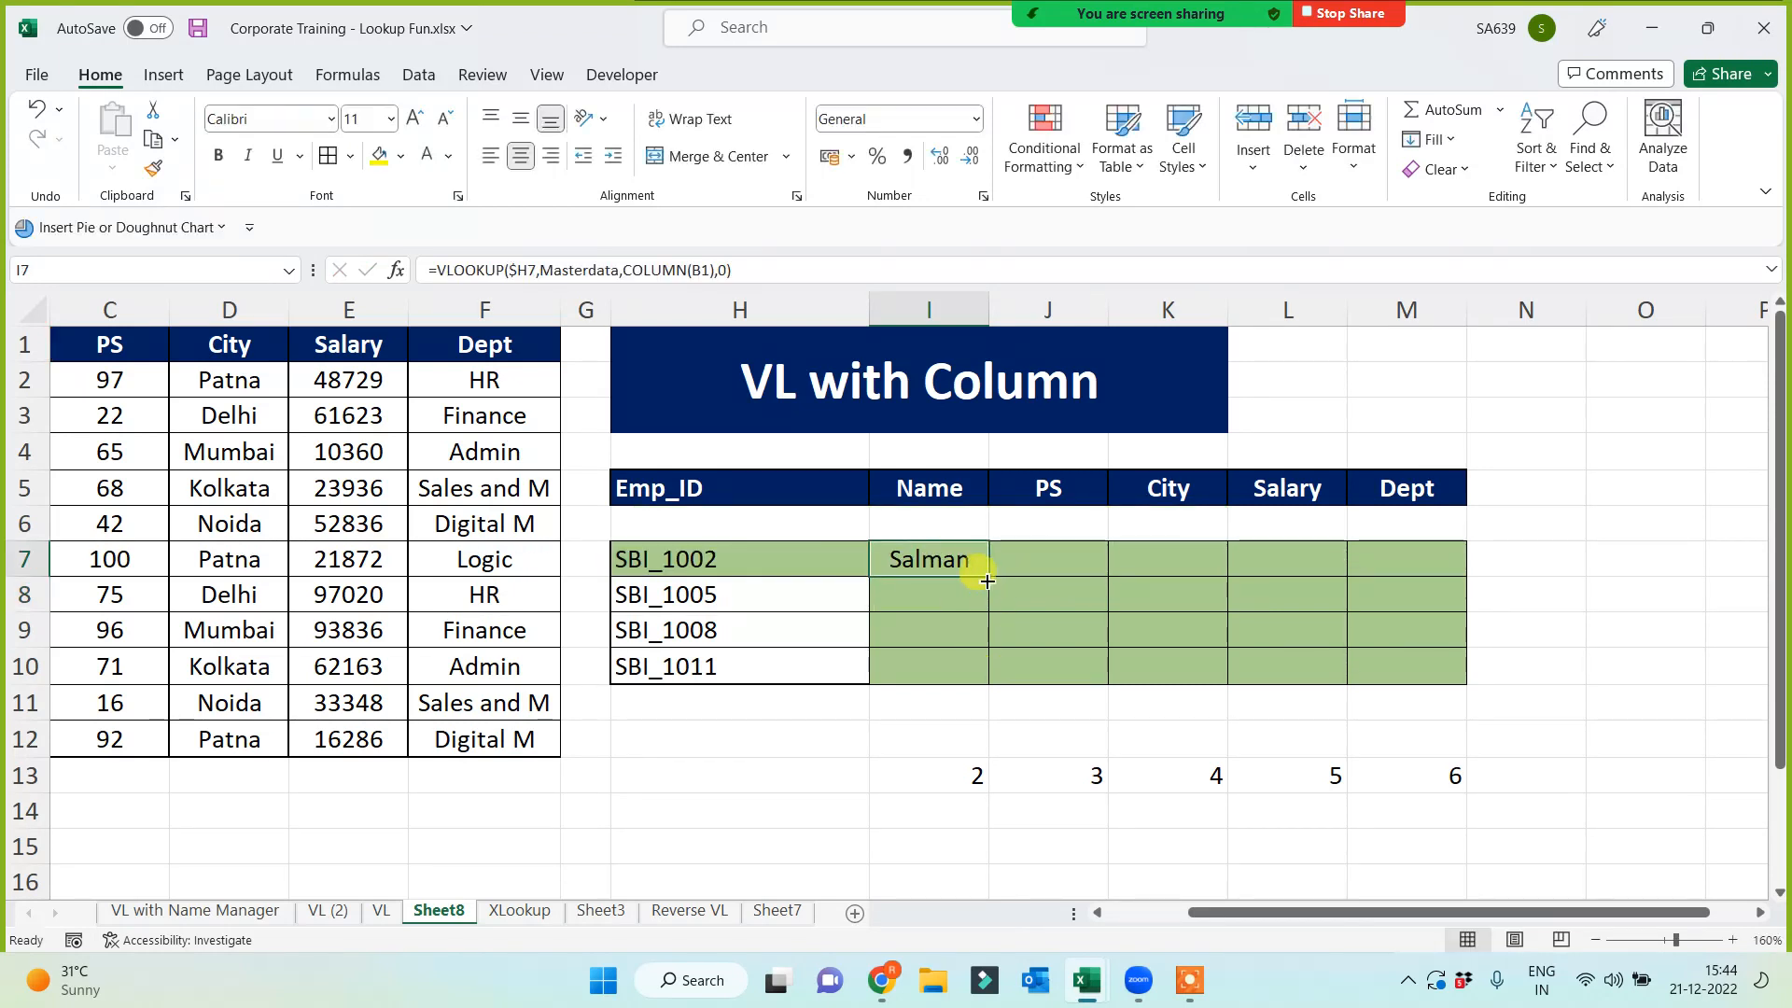
drag(987, 575, 1441, 674)
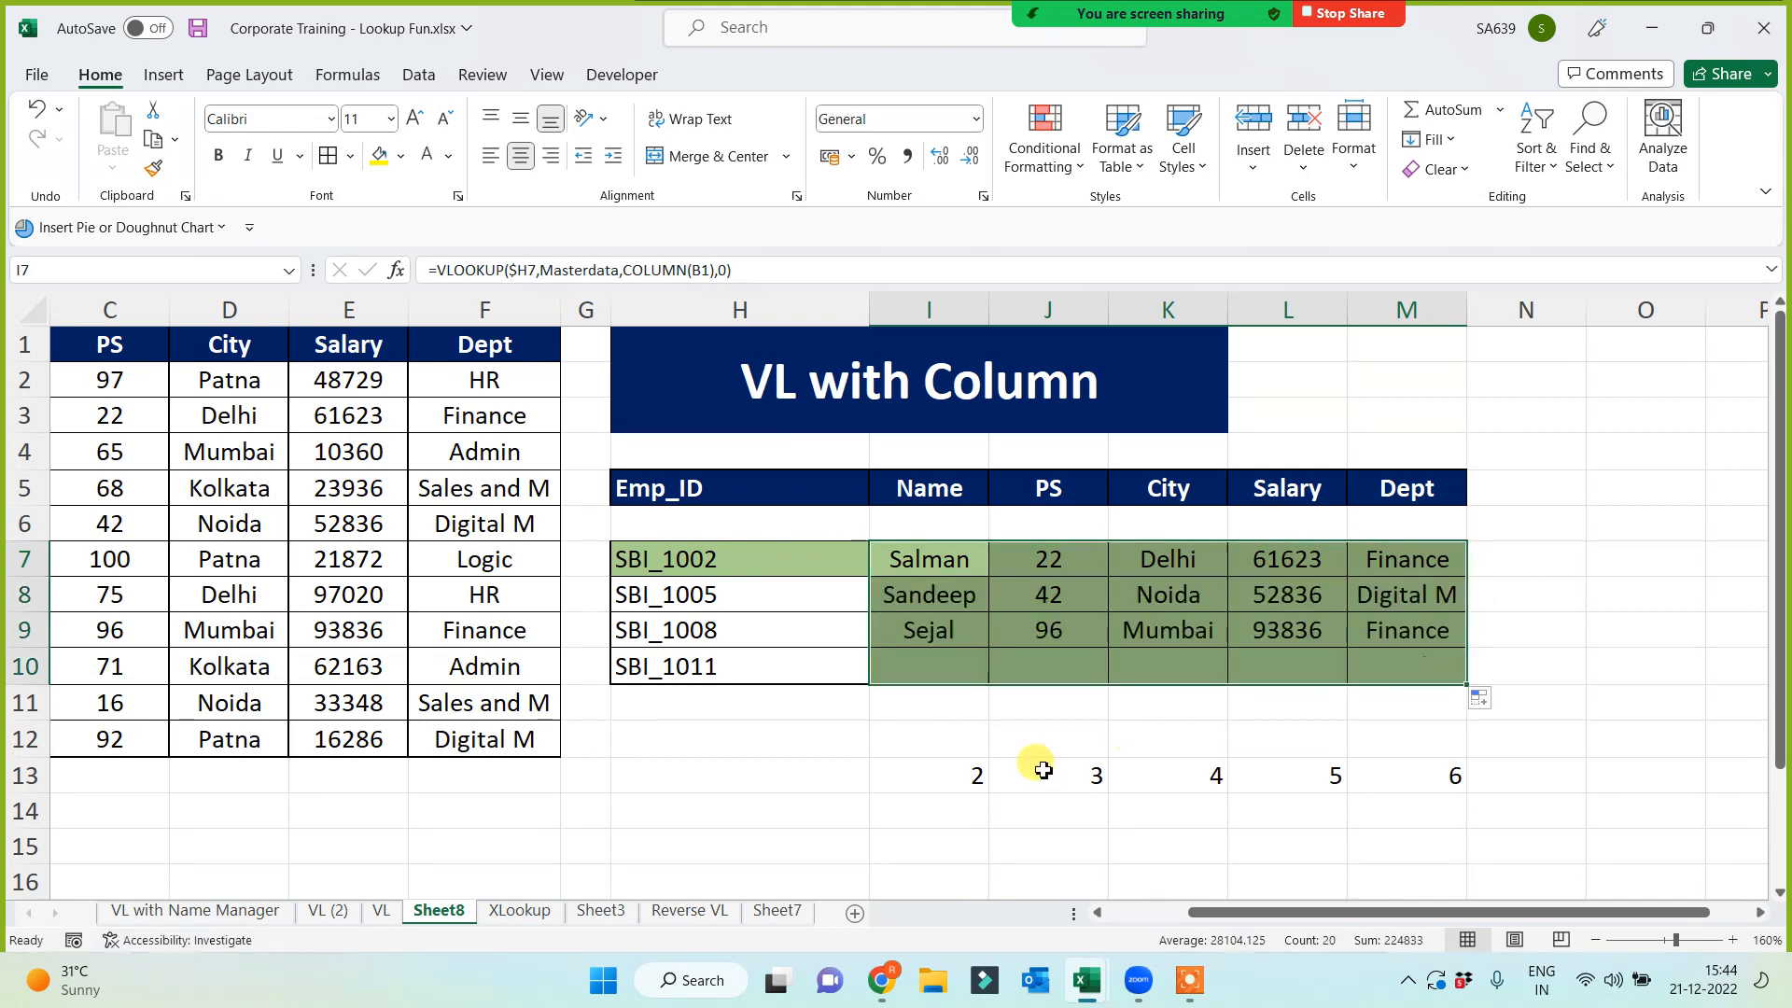
click(767, 819)
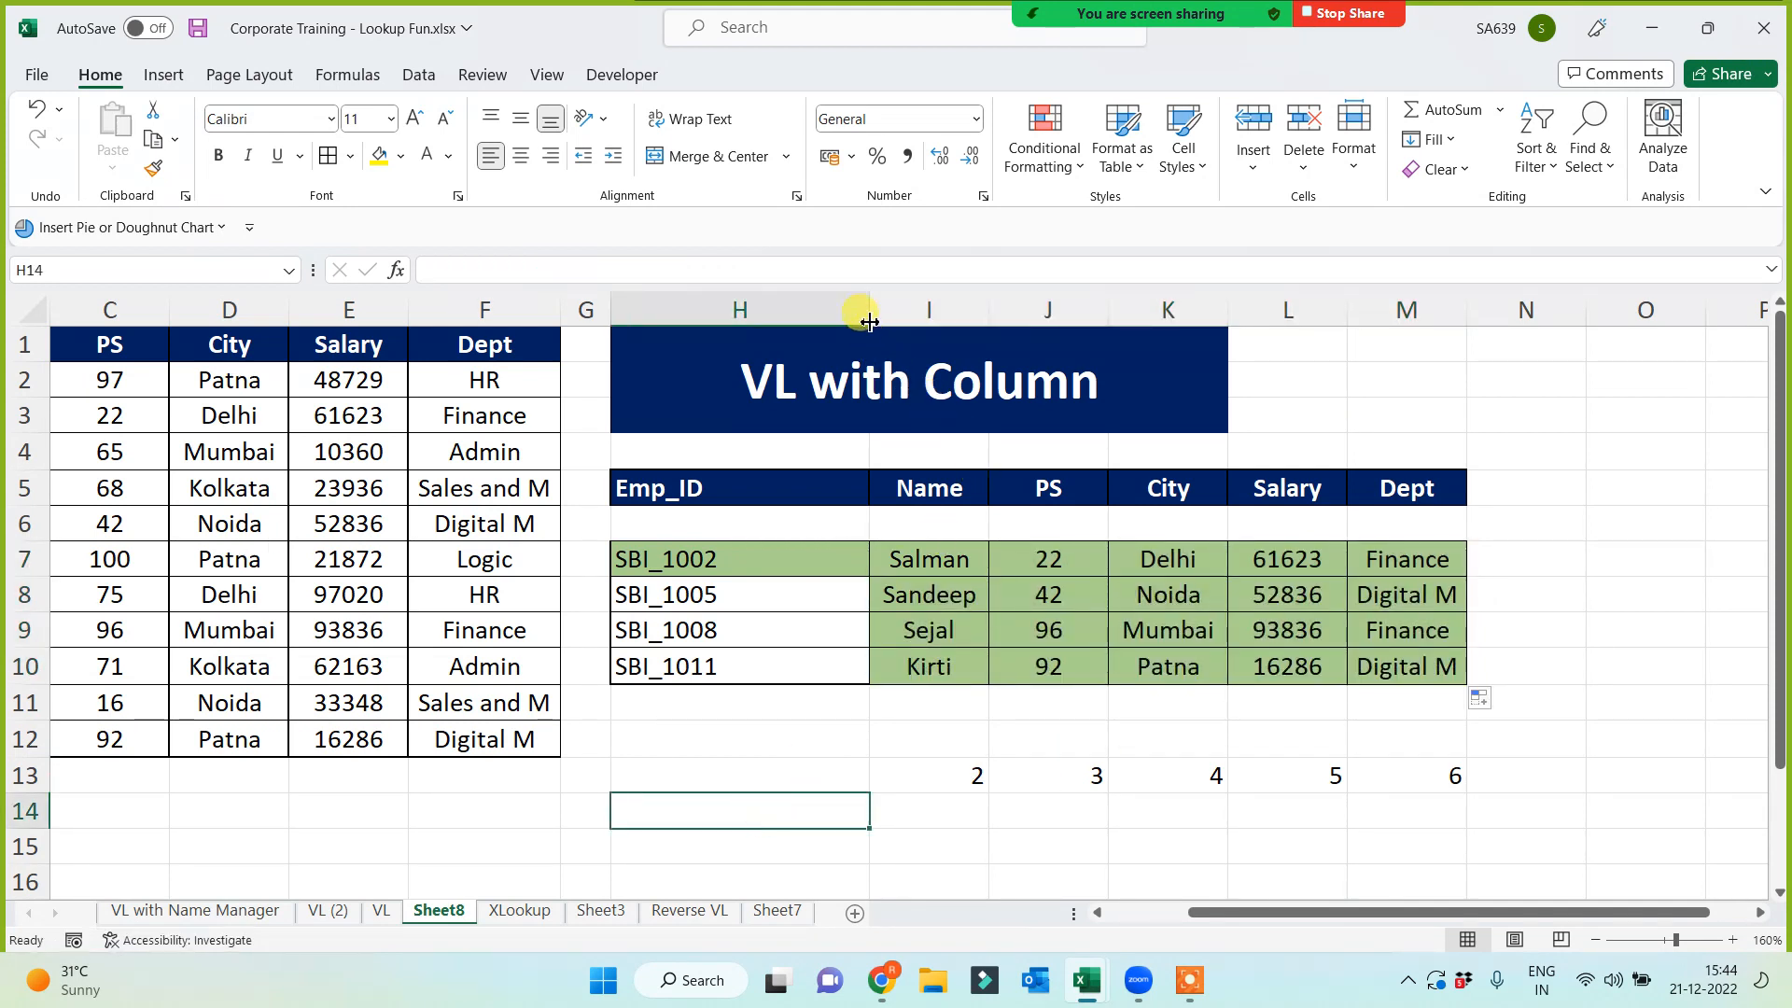
drag(868, 310, 817, 327)
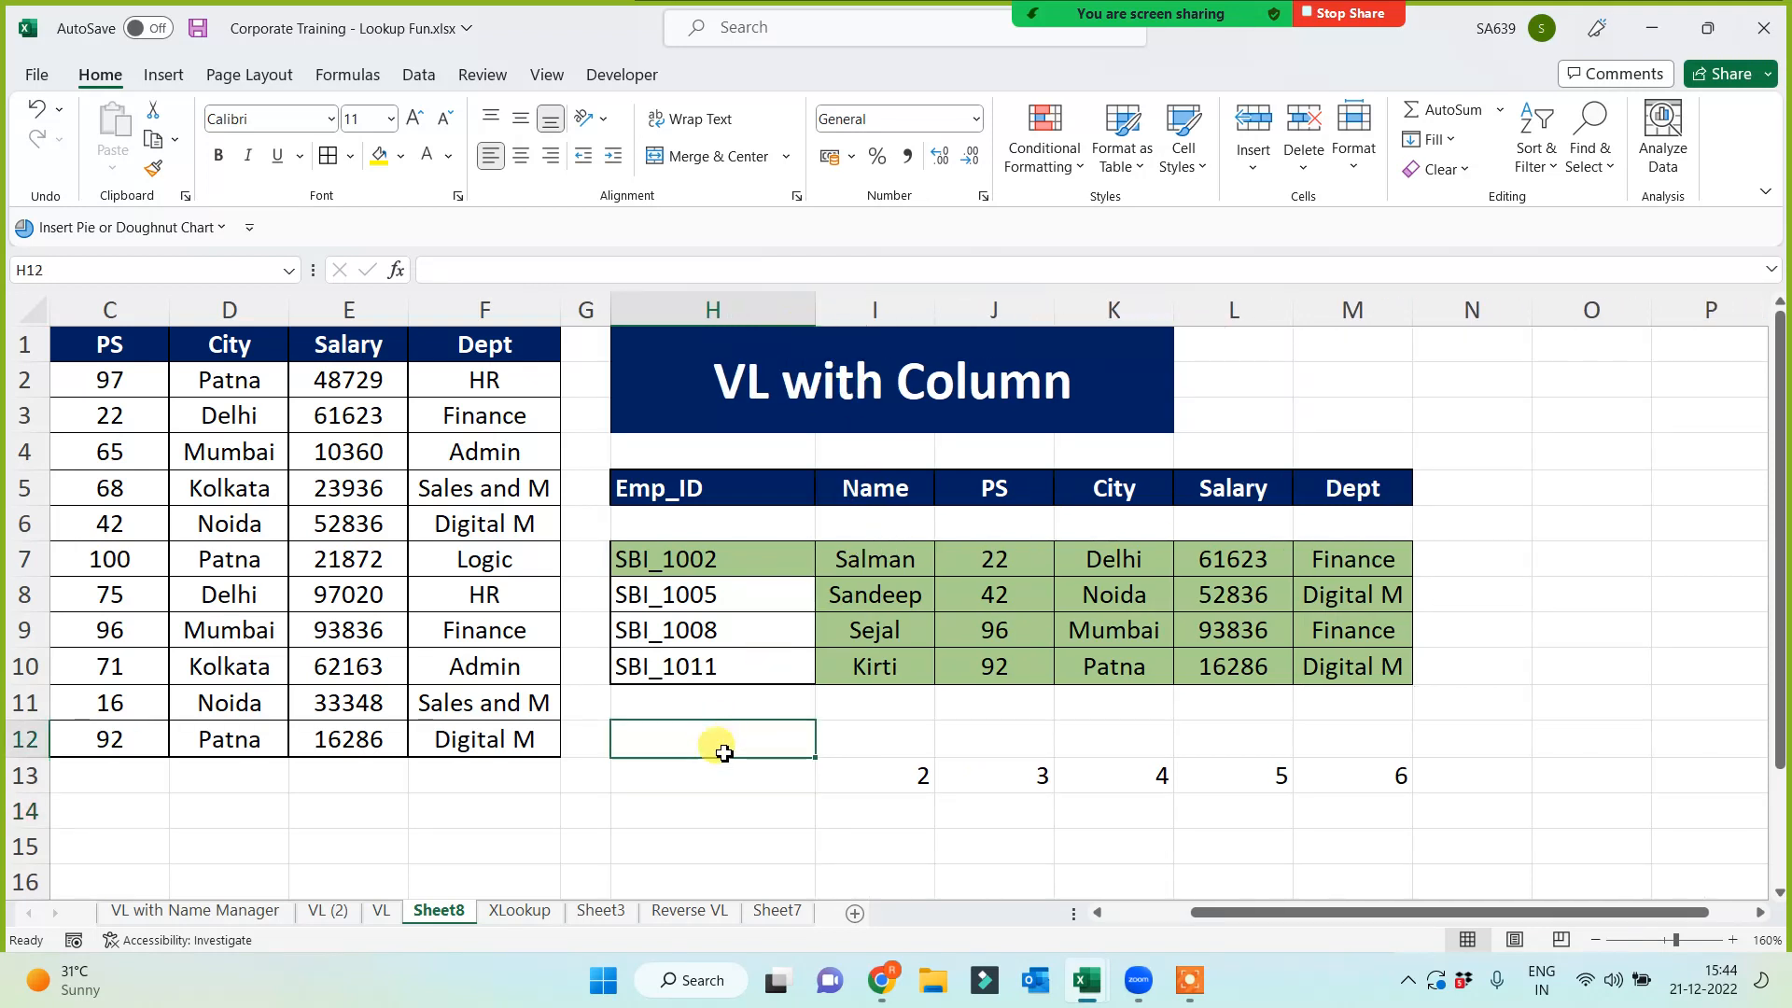
Clear J7:M10 and I8:I10, keeping only the formula in I7
click(918, 556)
drag(1020, 560, 1471, 700)
key(Delete)
drag(876, 597, 876, 669)
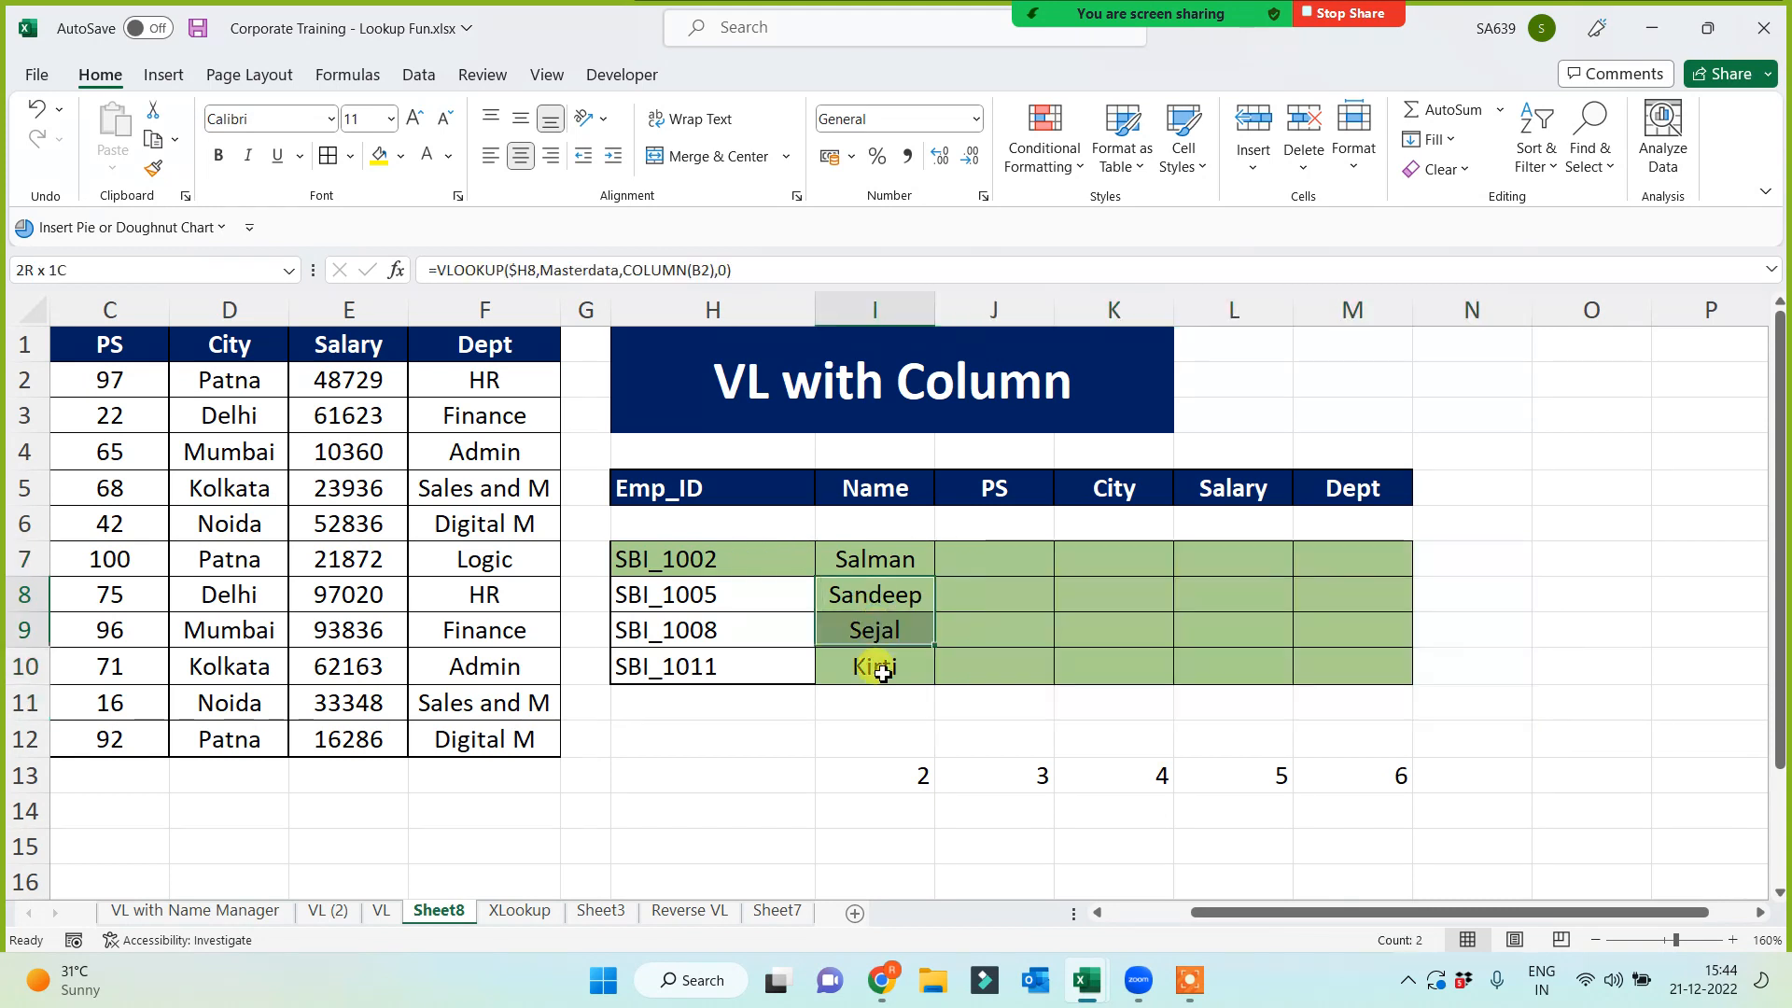
key(Delete)
click(760, 765)
Refill the Name to Dept columns for all four Emp_IDs by copying the I7 formula through M10
click(887, 560)
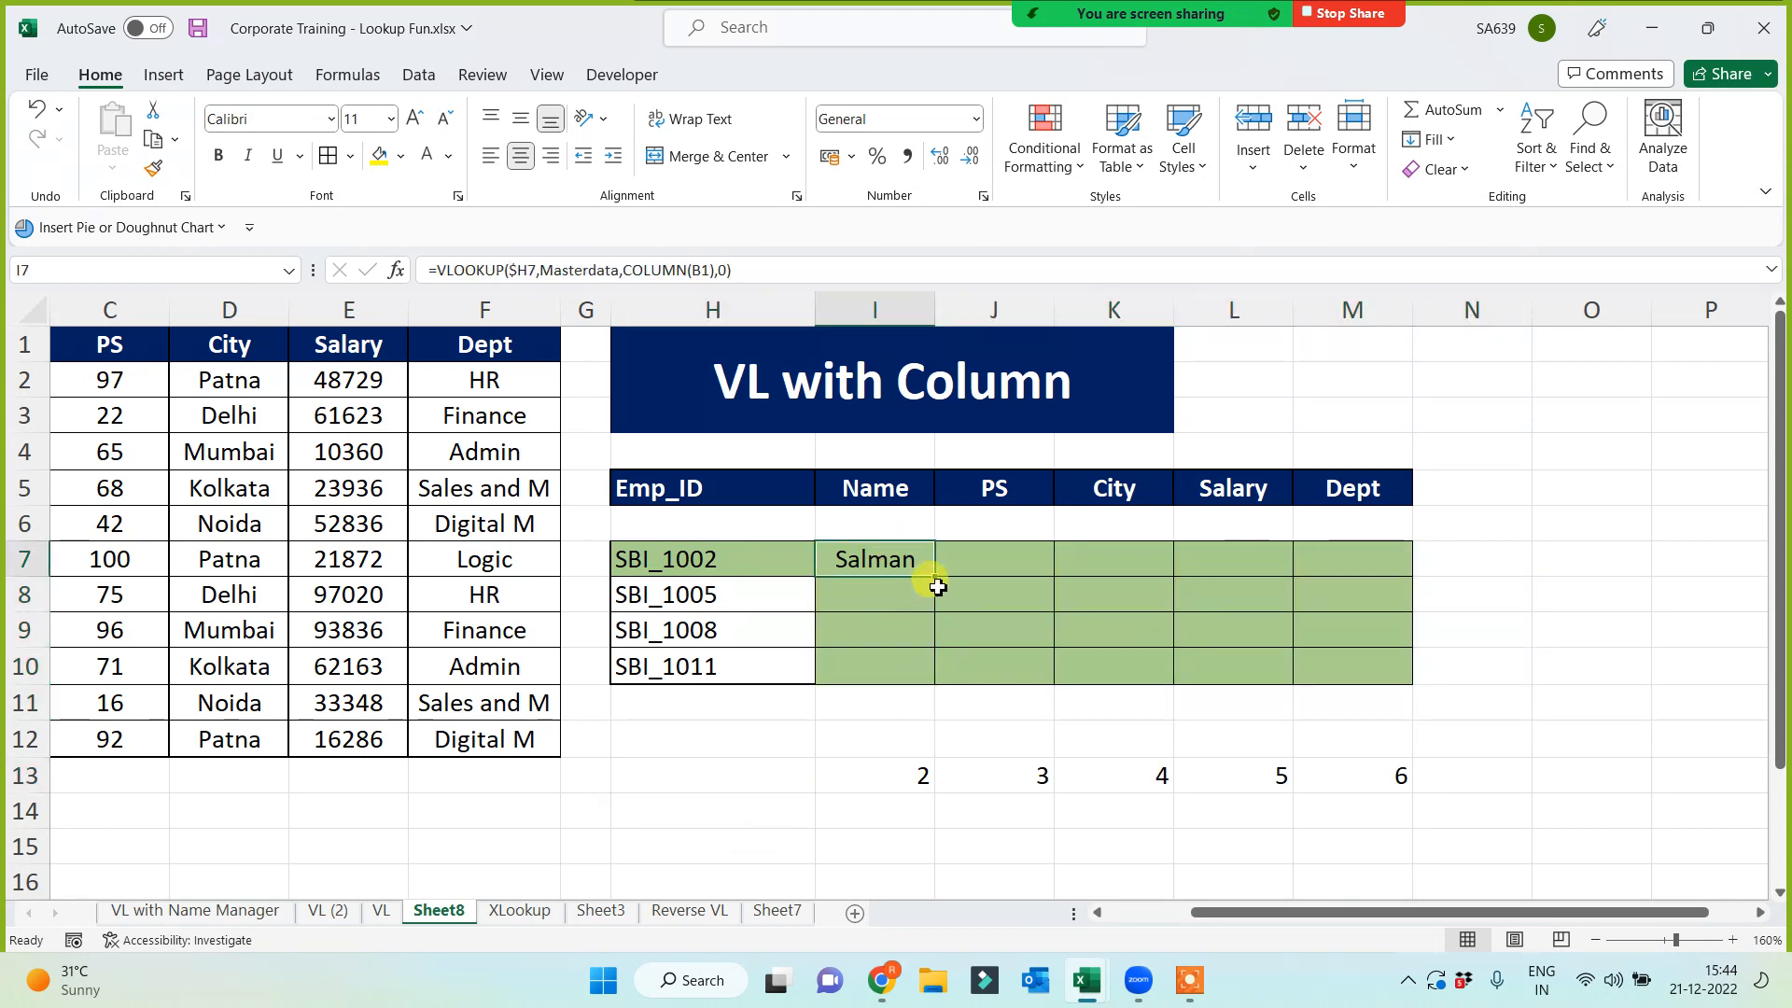
drag(932, 577, 1394, 681)
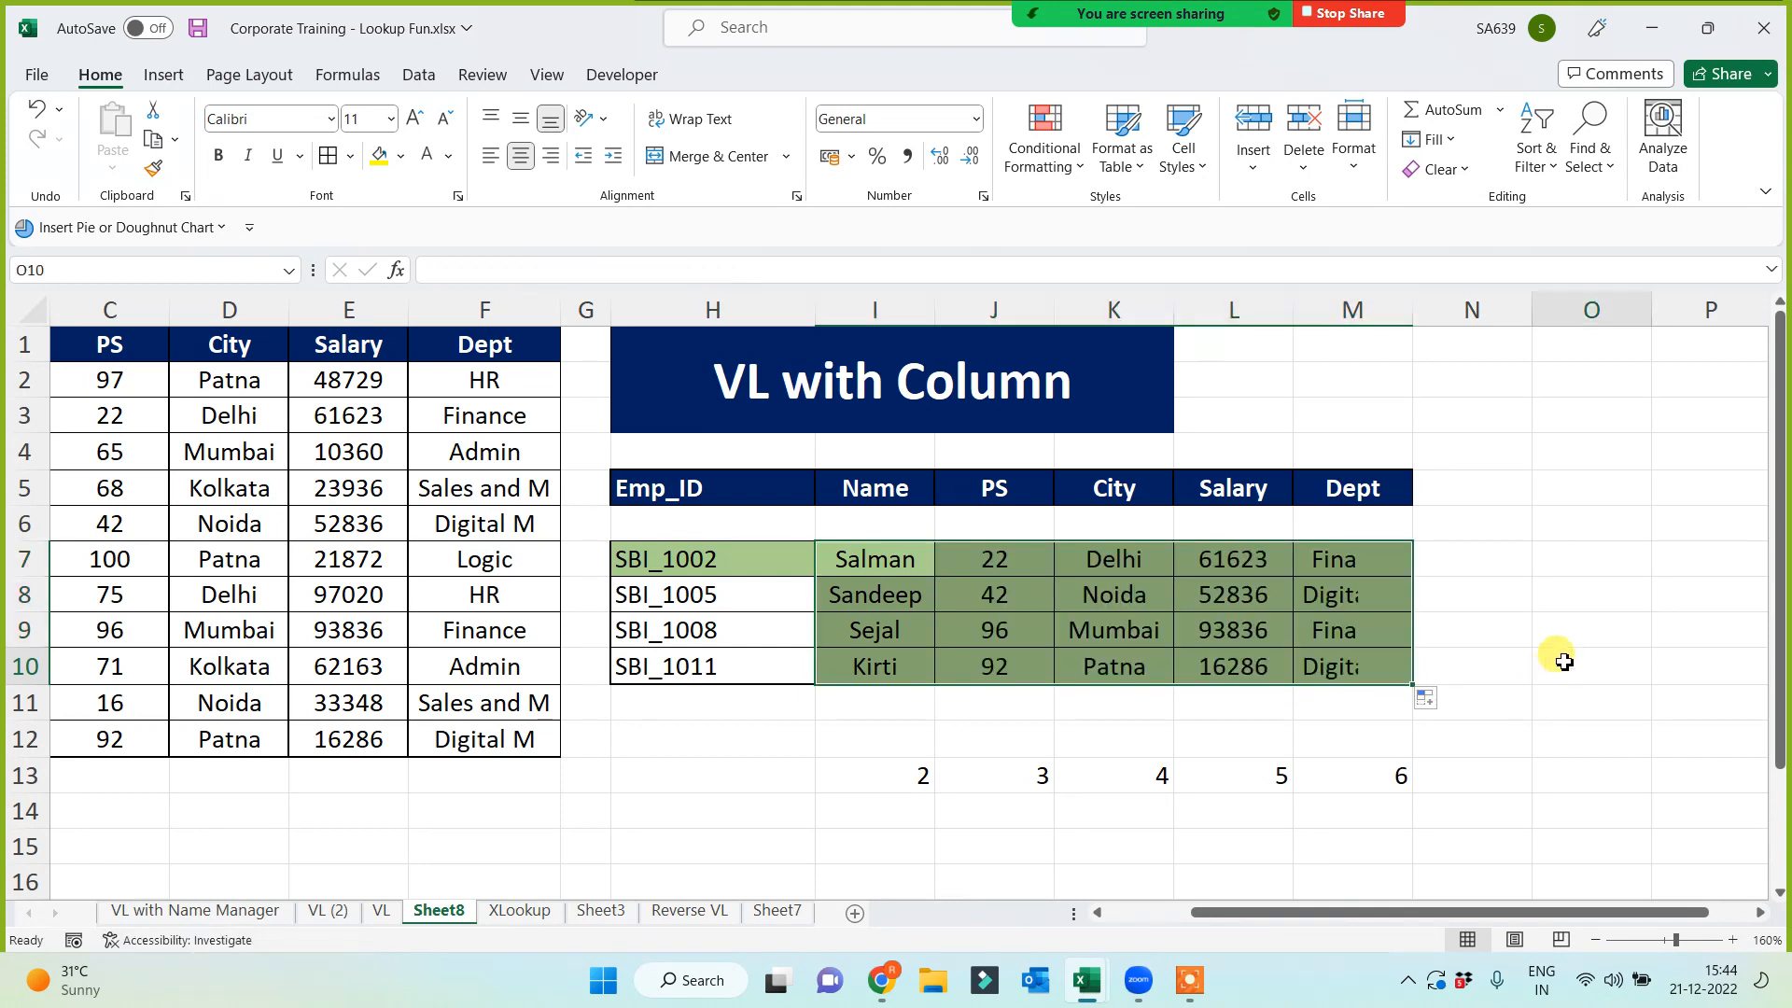
click(1564, 662)
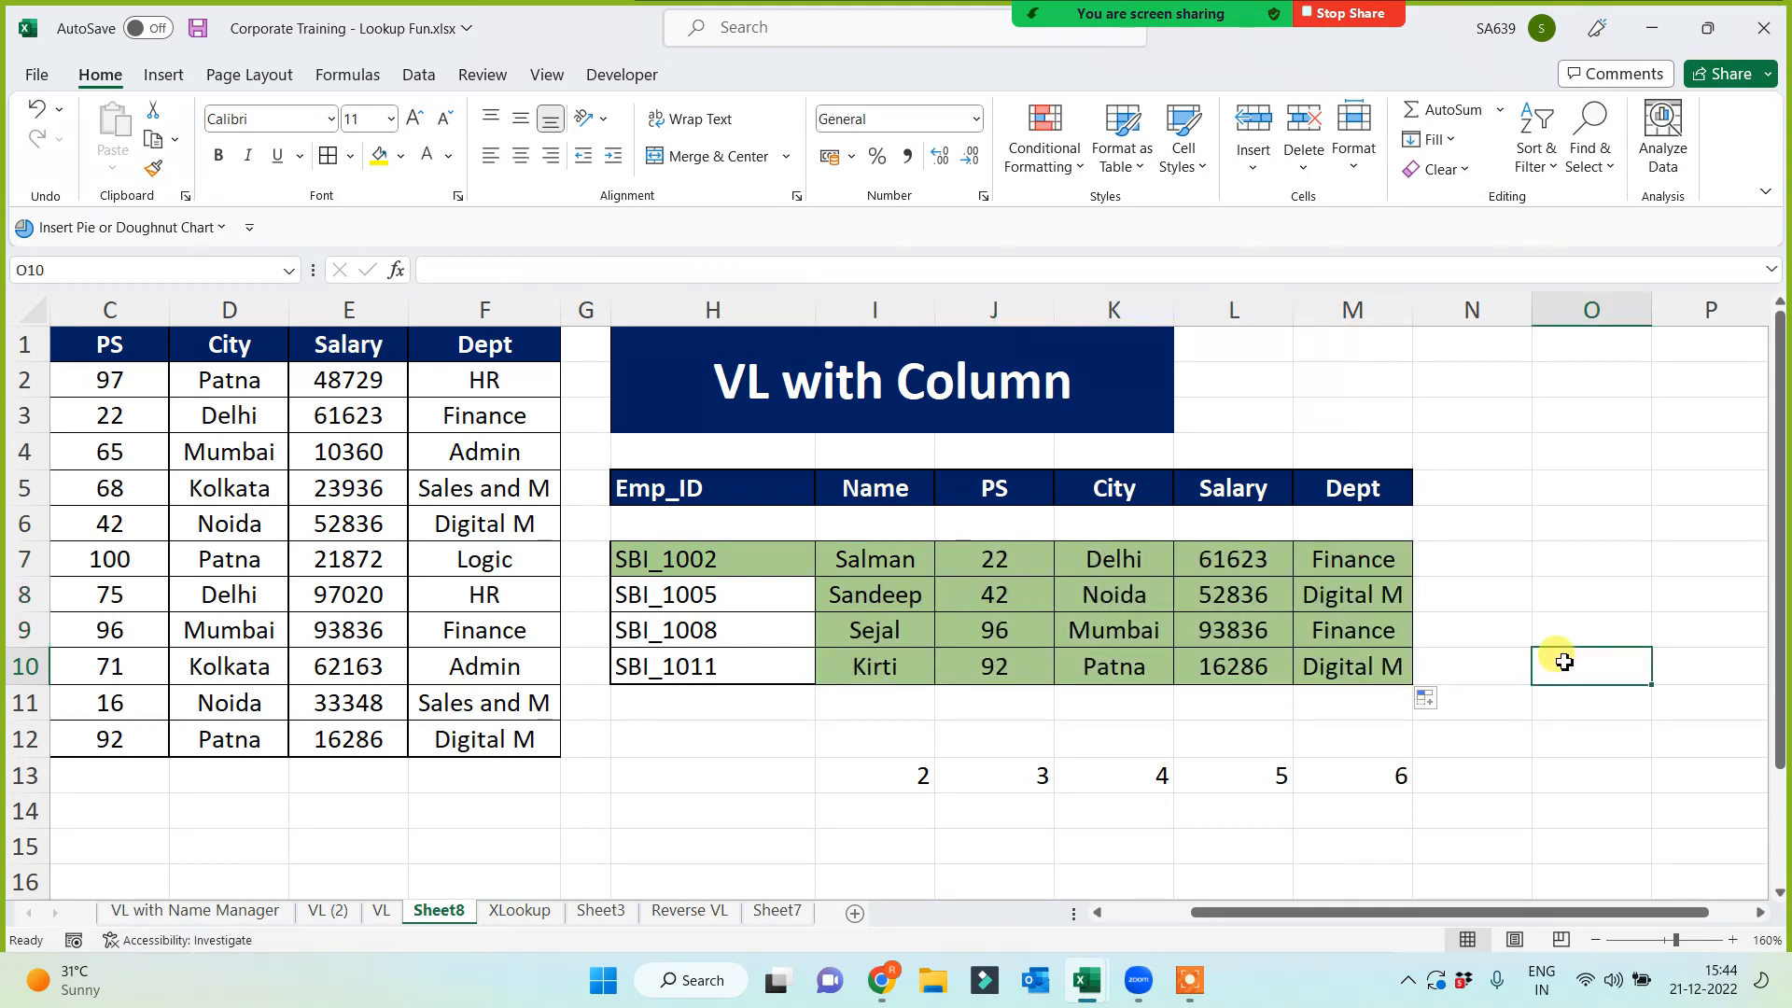
Rename the sheet Sheet8 as "VL with Column"
double_click(440, 910)
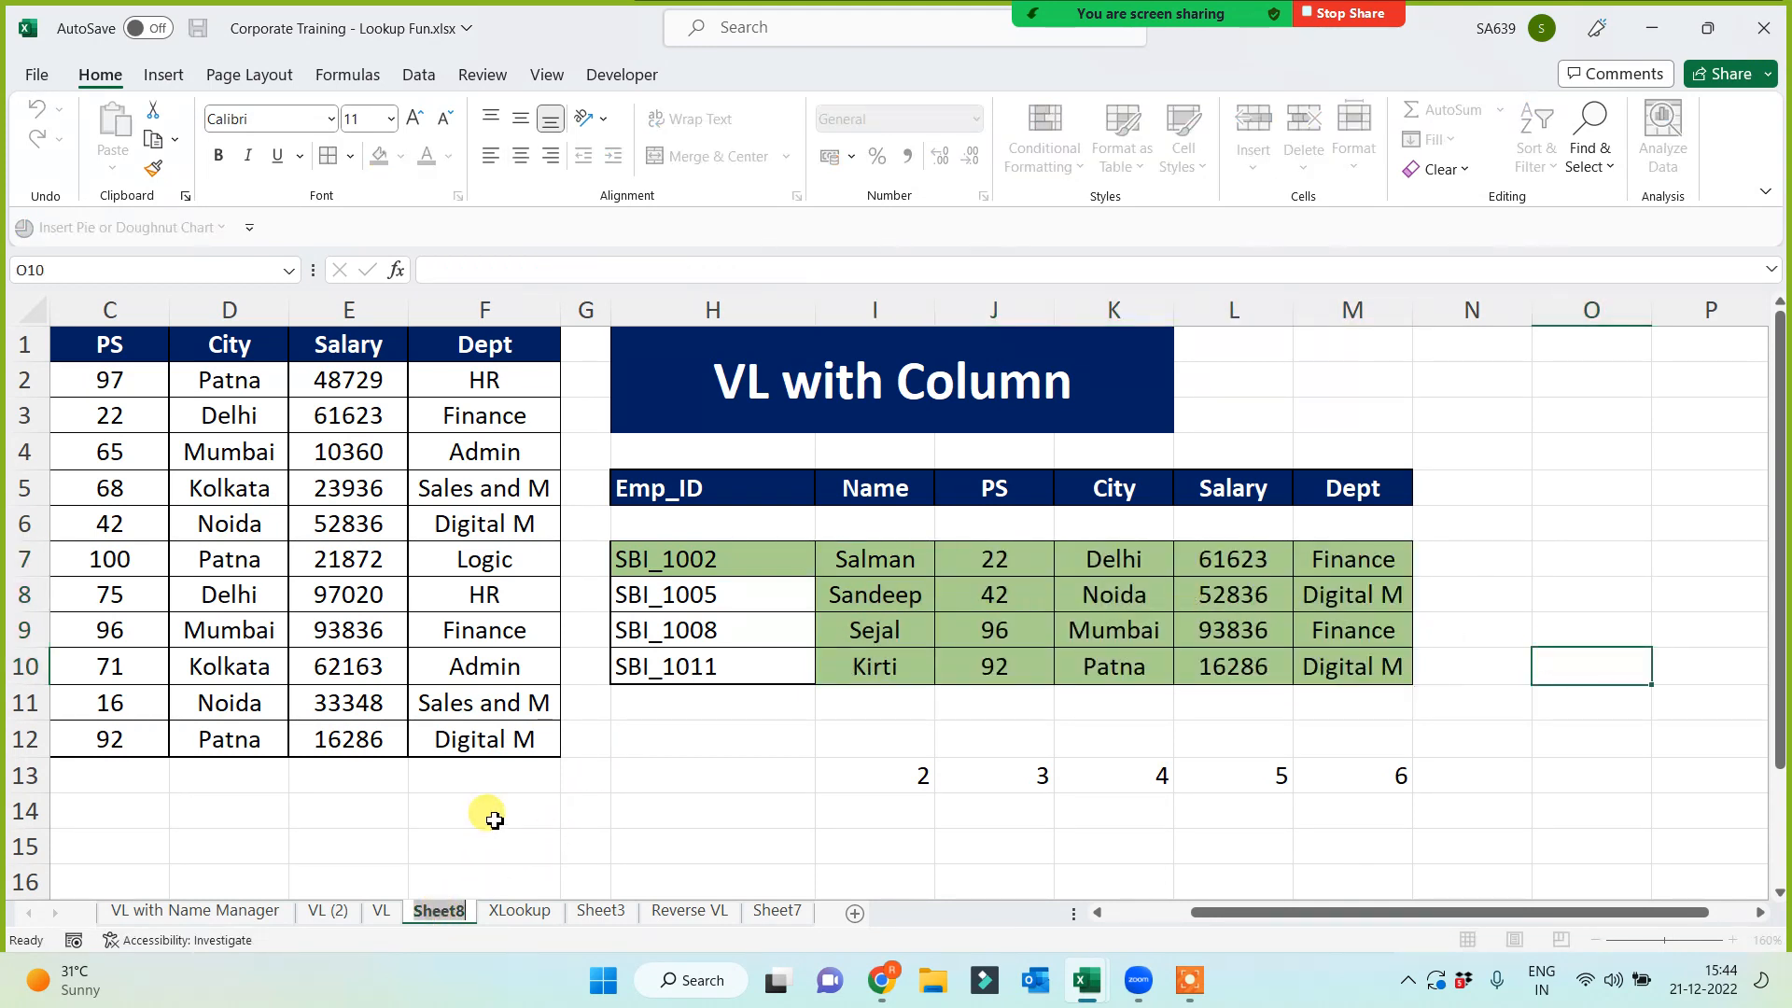
text(VL )
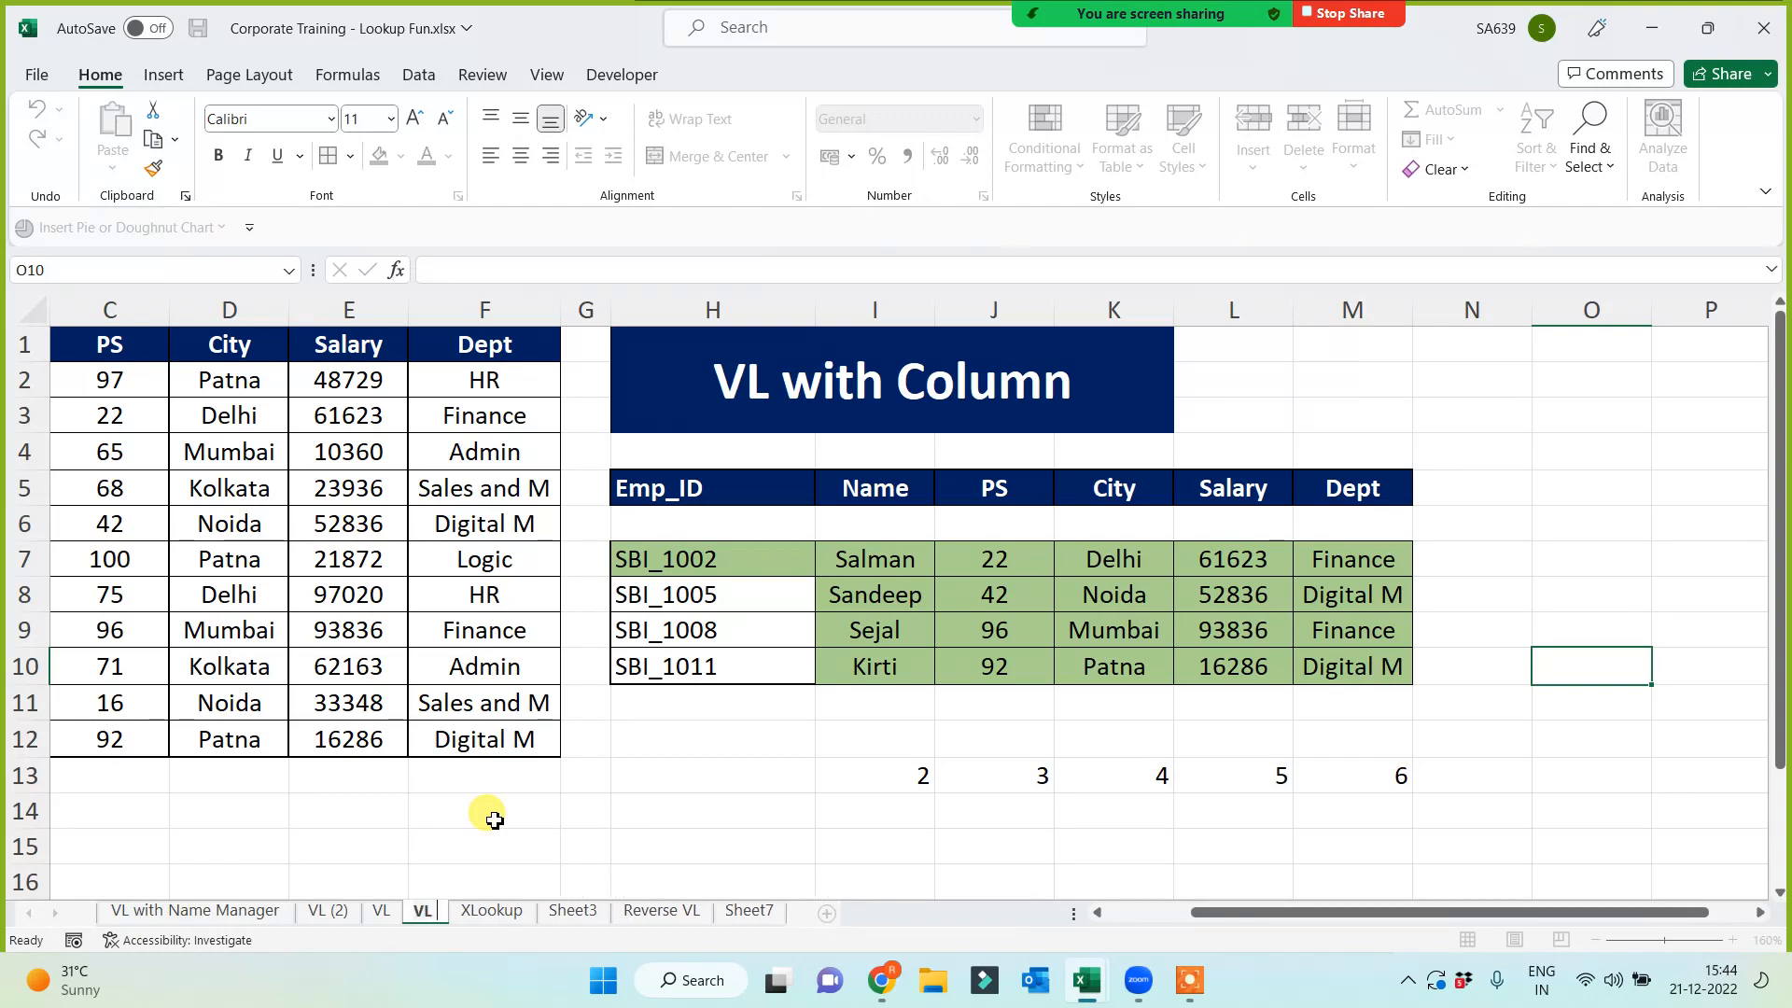
text(with Column)
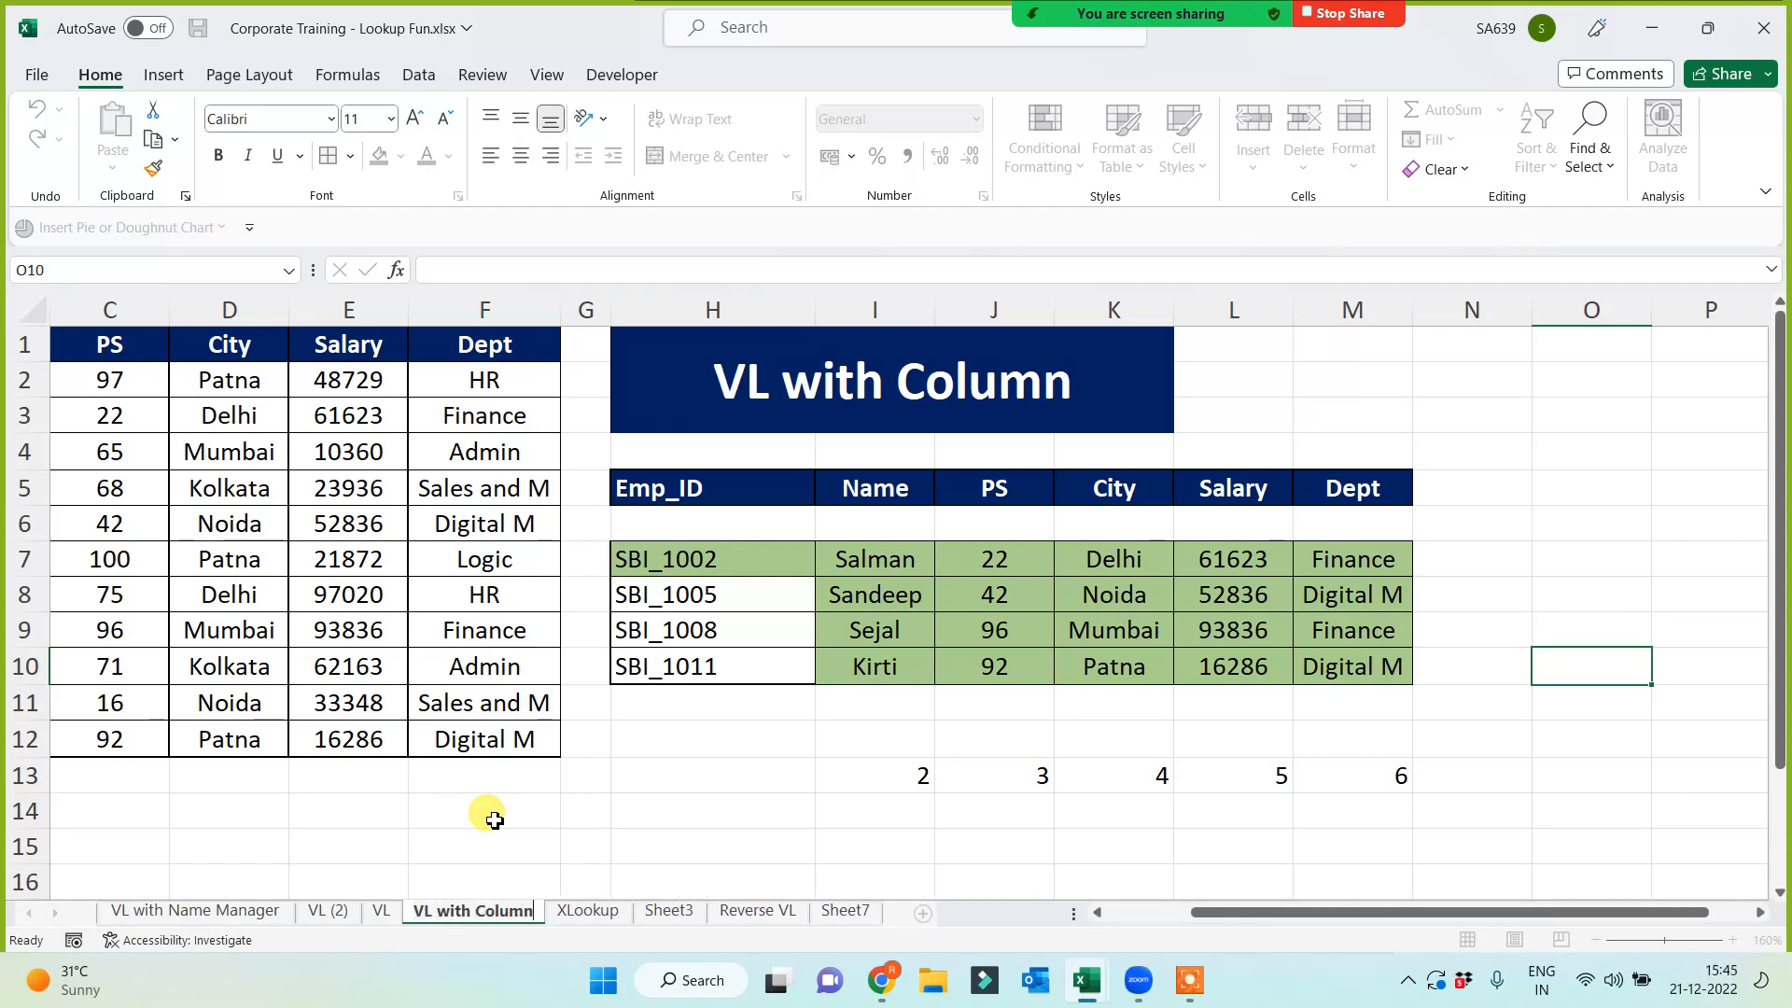
click(625, 855)
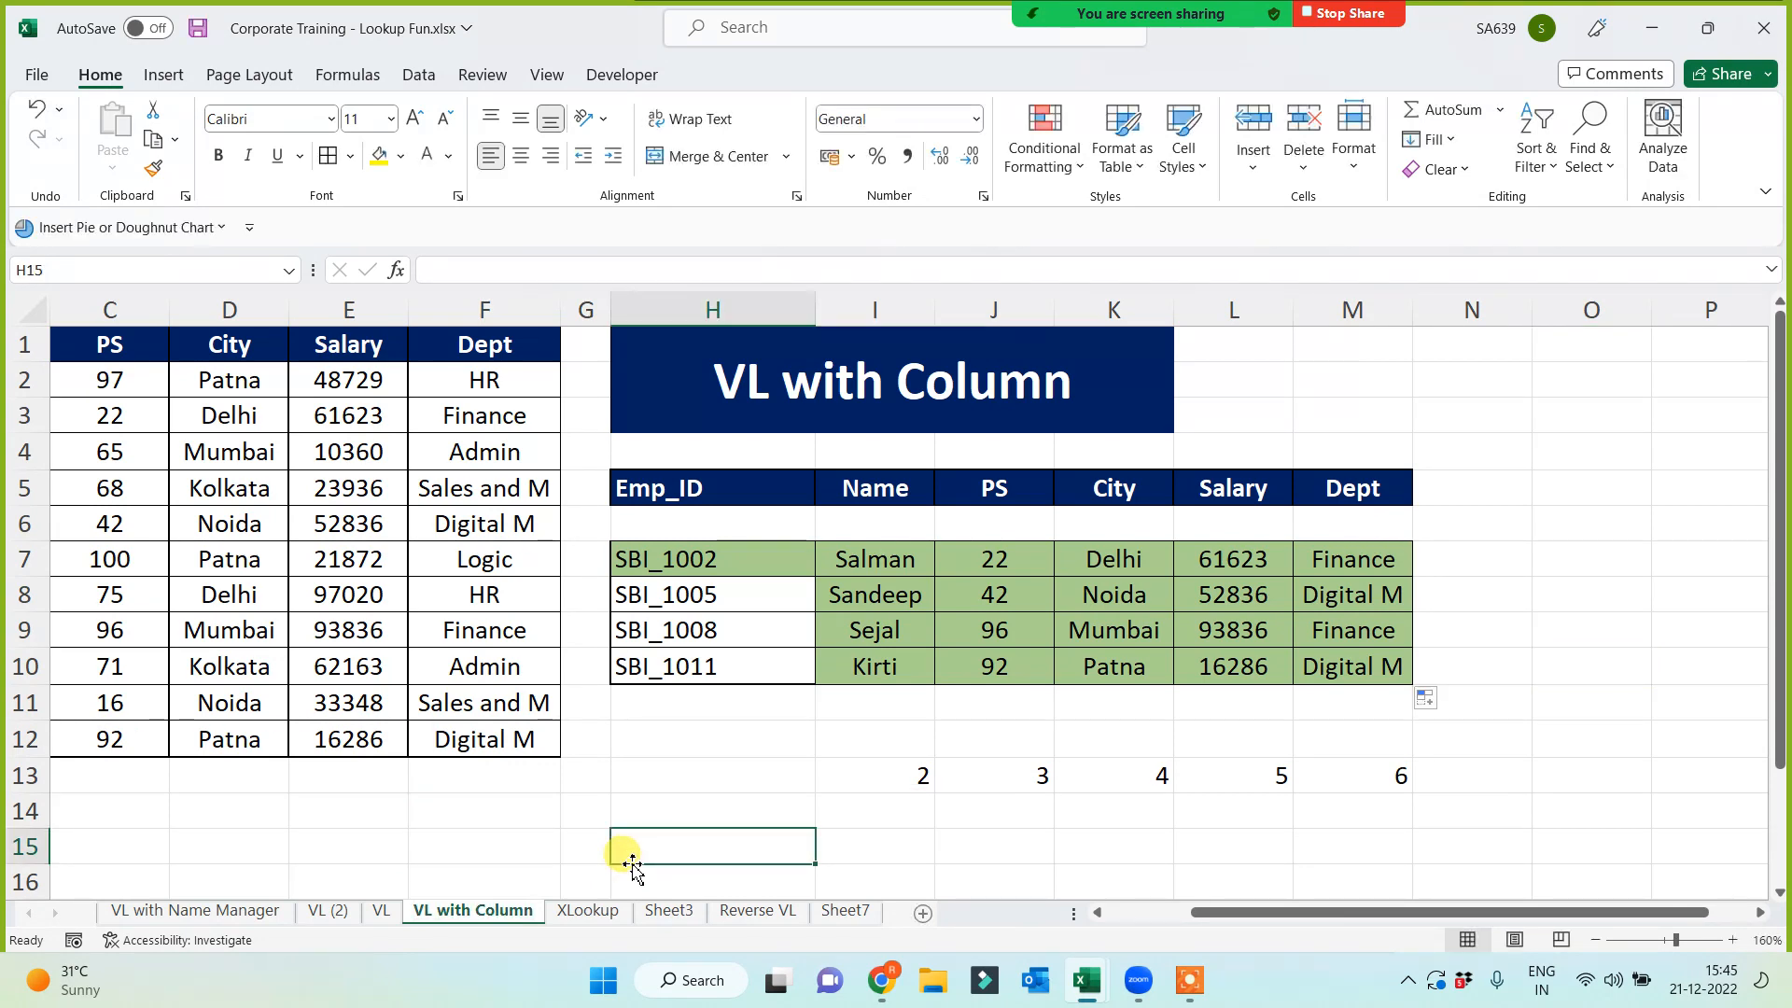
Open the participants list of the running Zoom meeting
mouse_move(1213, 14)
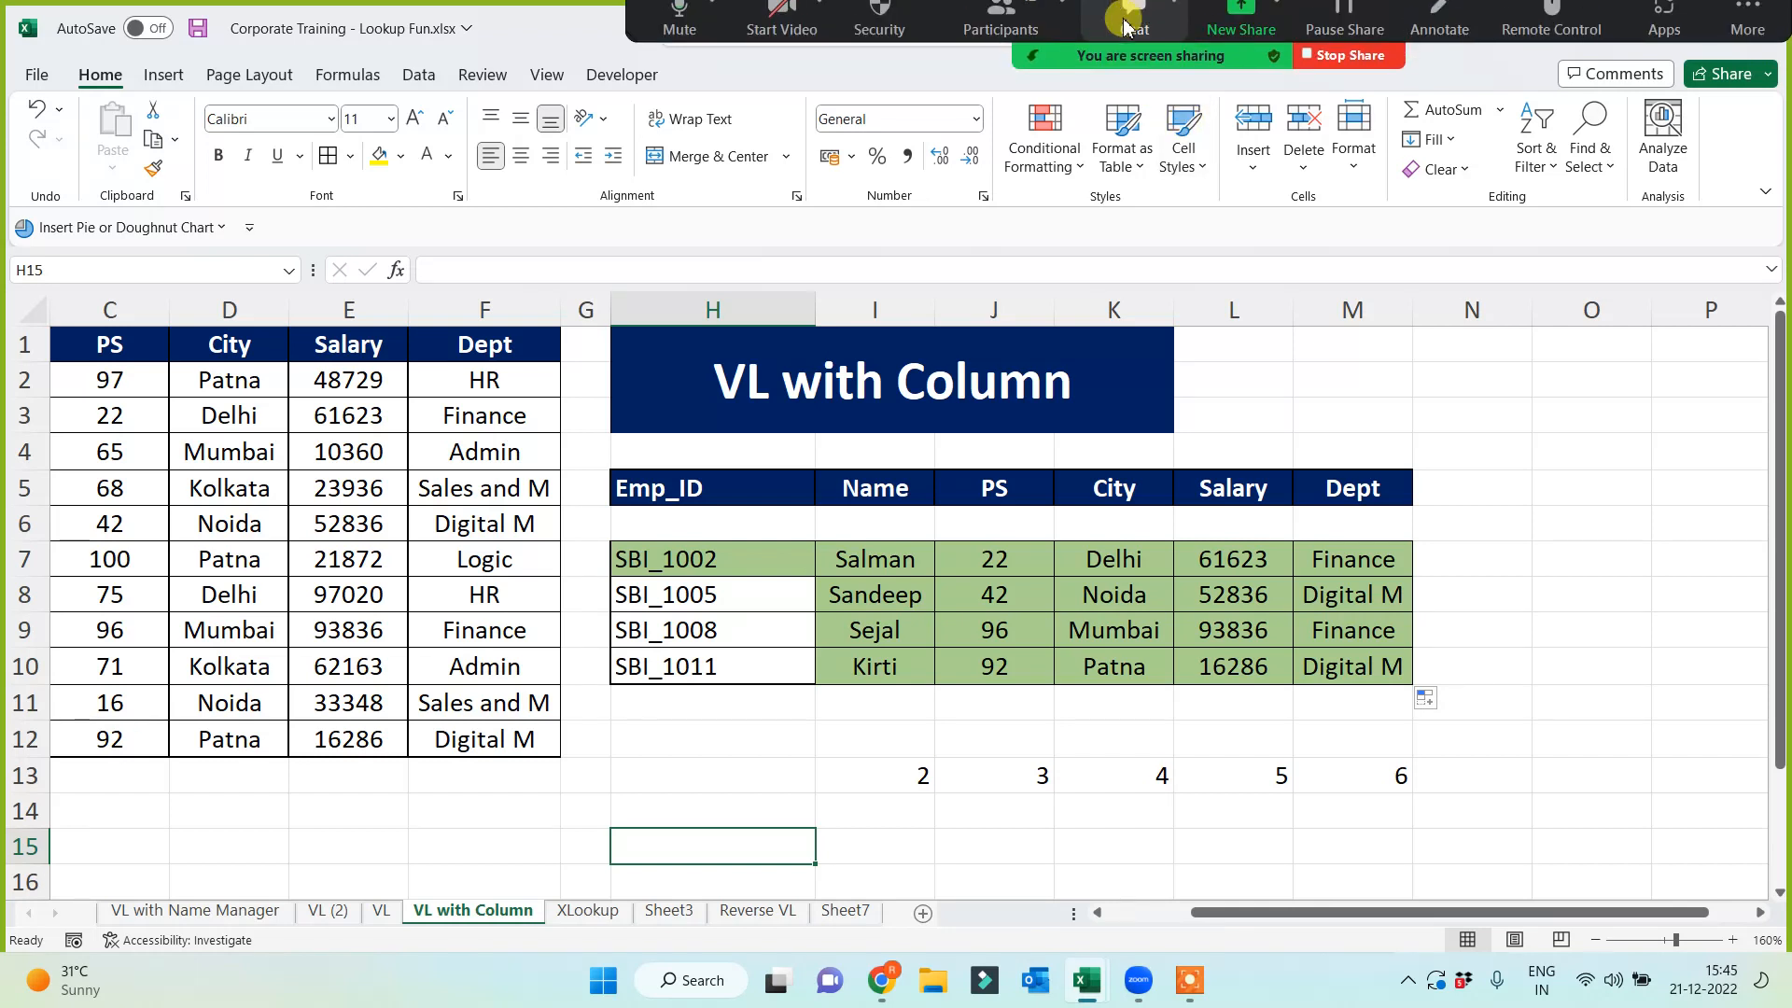
click(1001, 37)
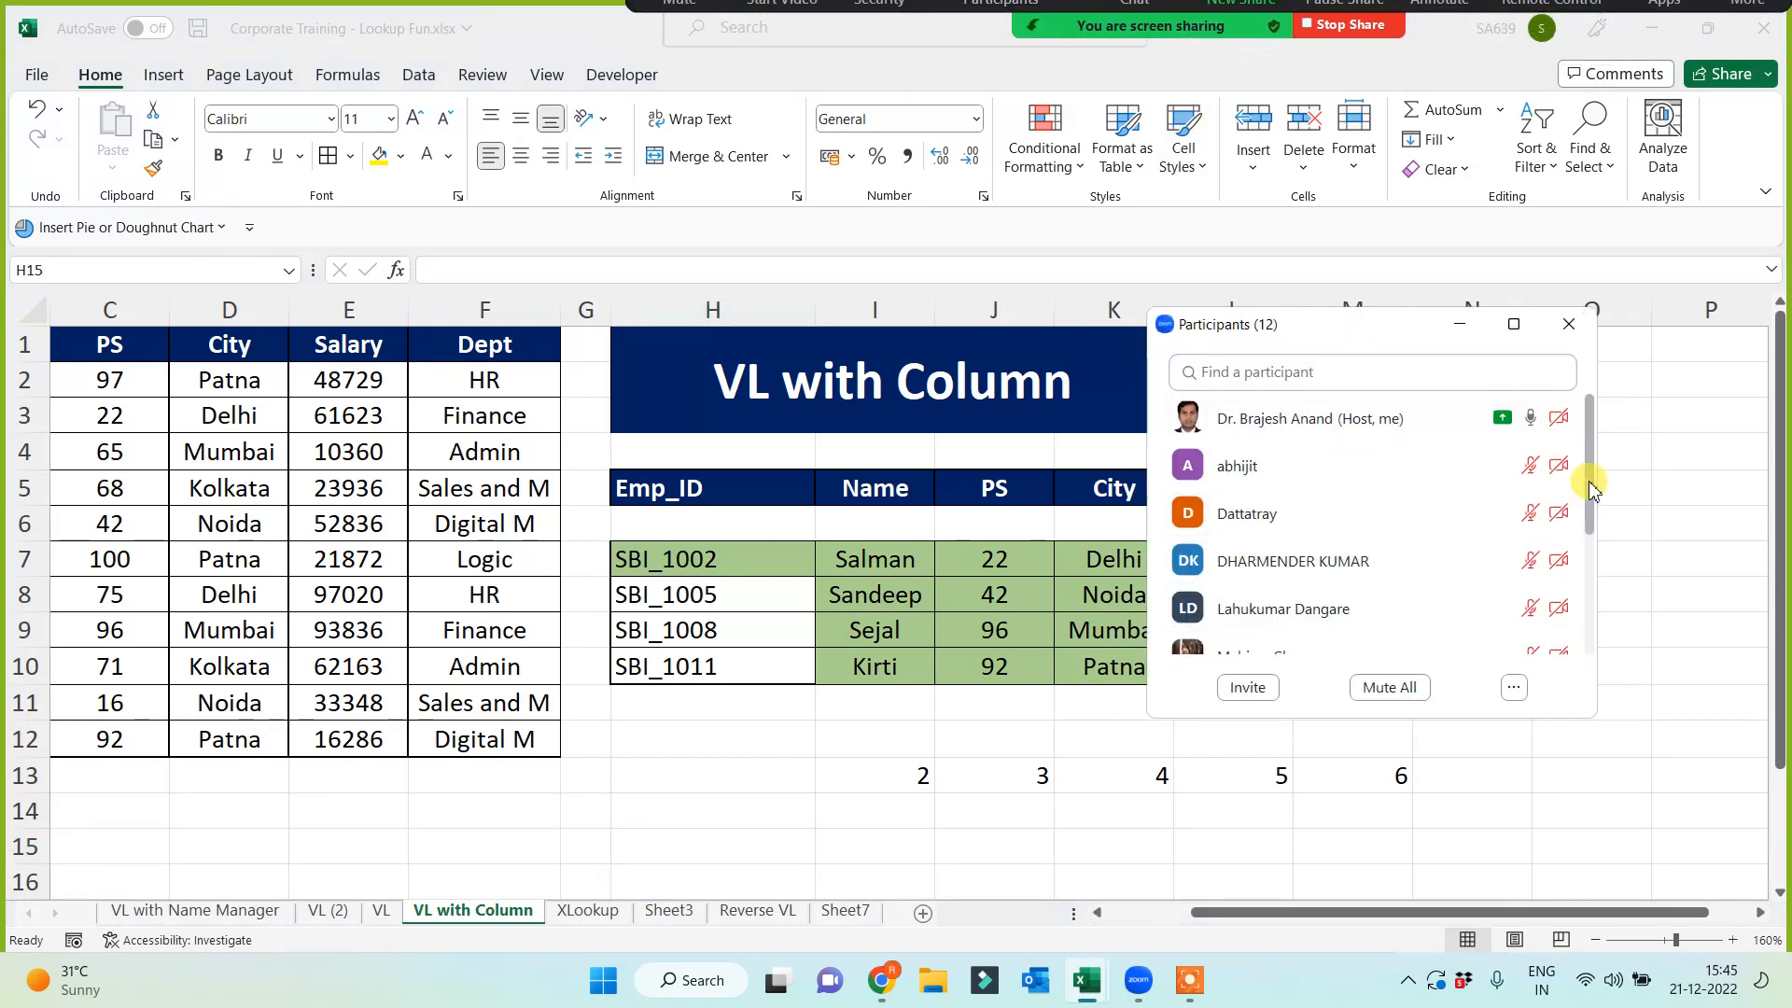
Look through the Zoom meeting's participants list and minimize it
drag(1591, 490, 1592, 451)
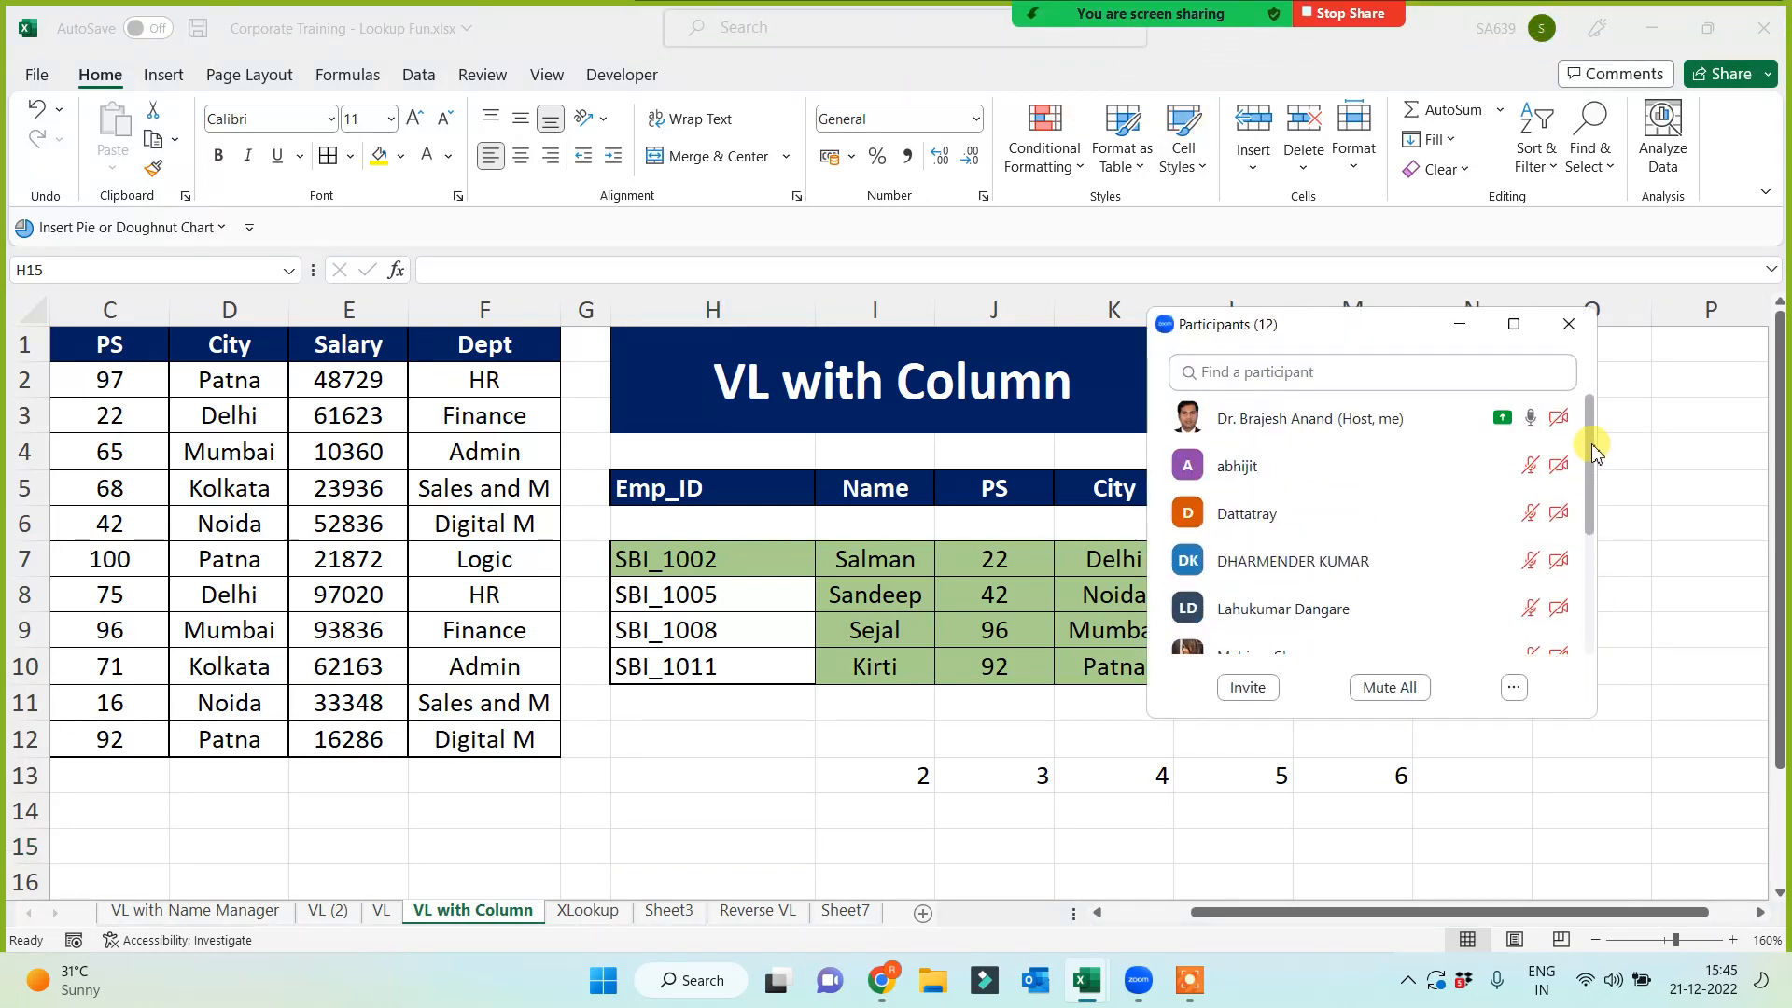
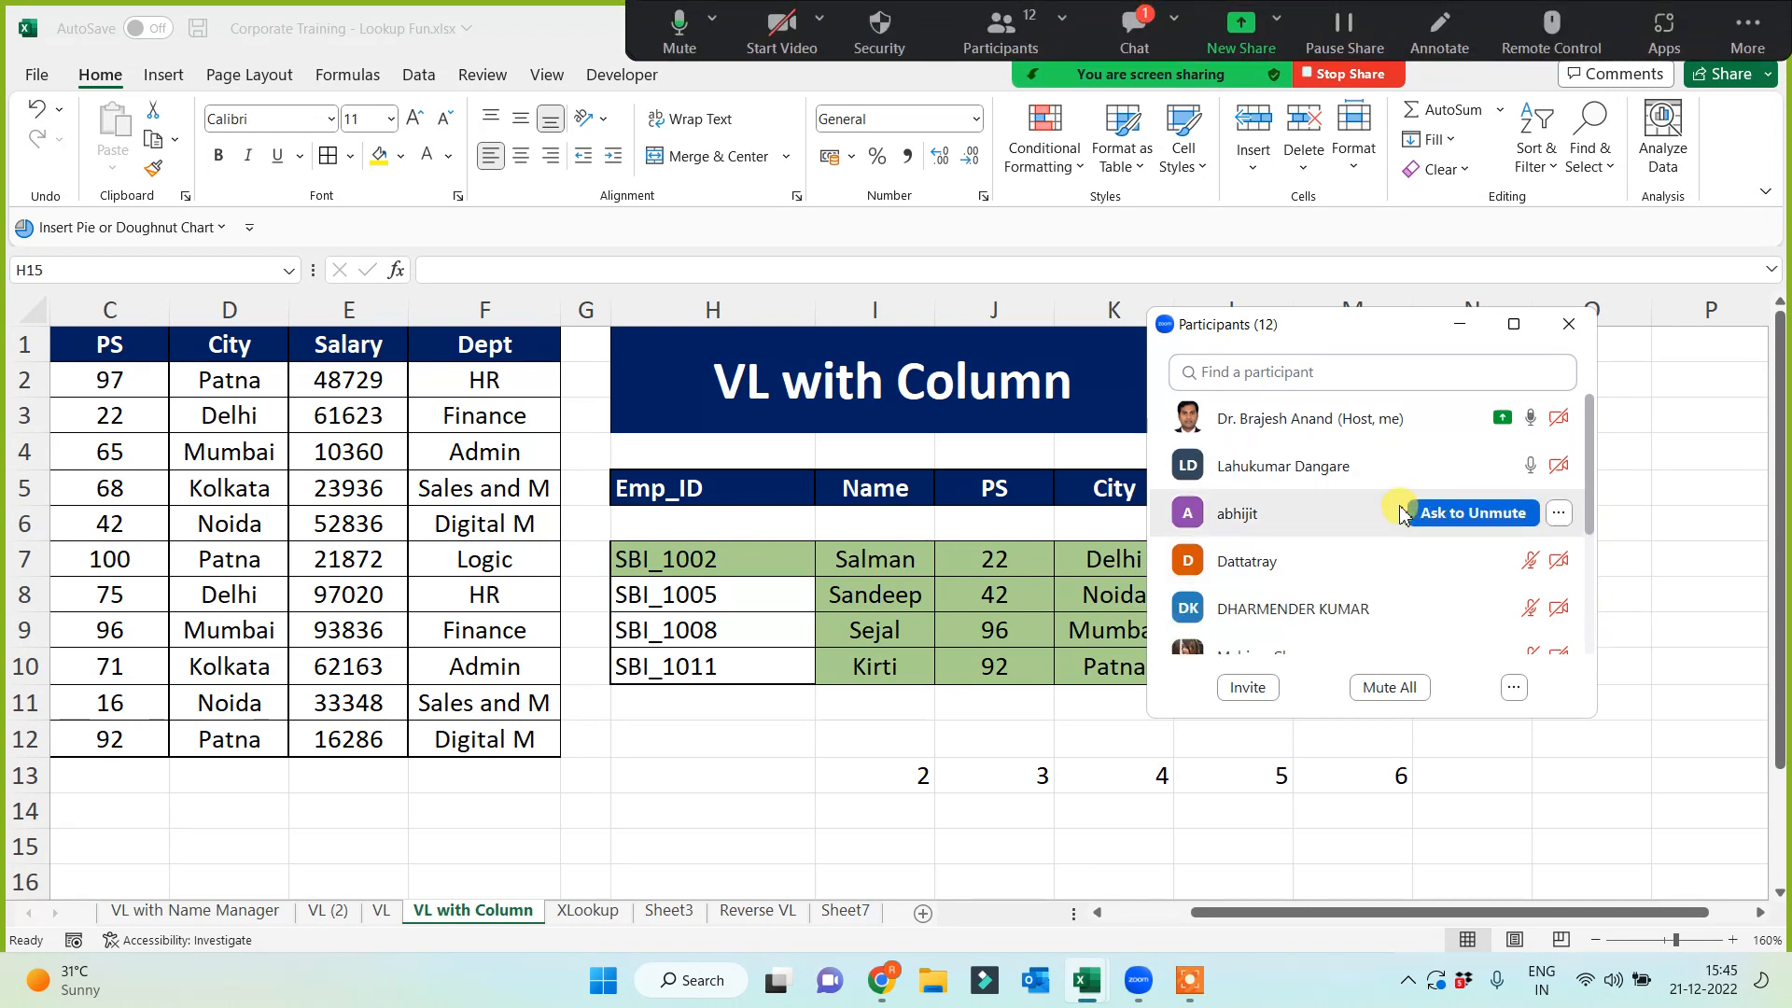
click(1460, 324)
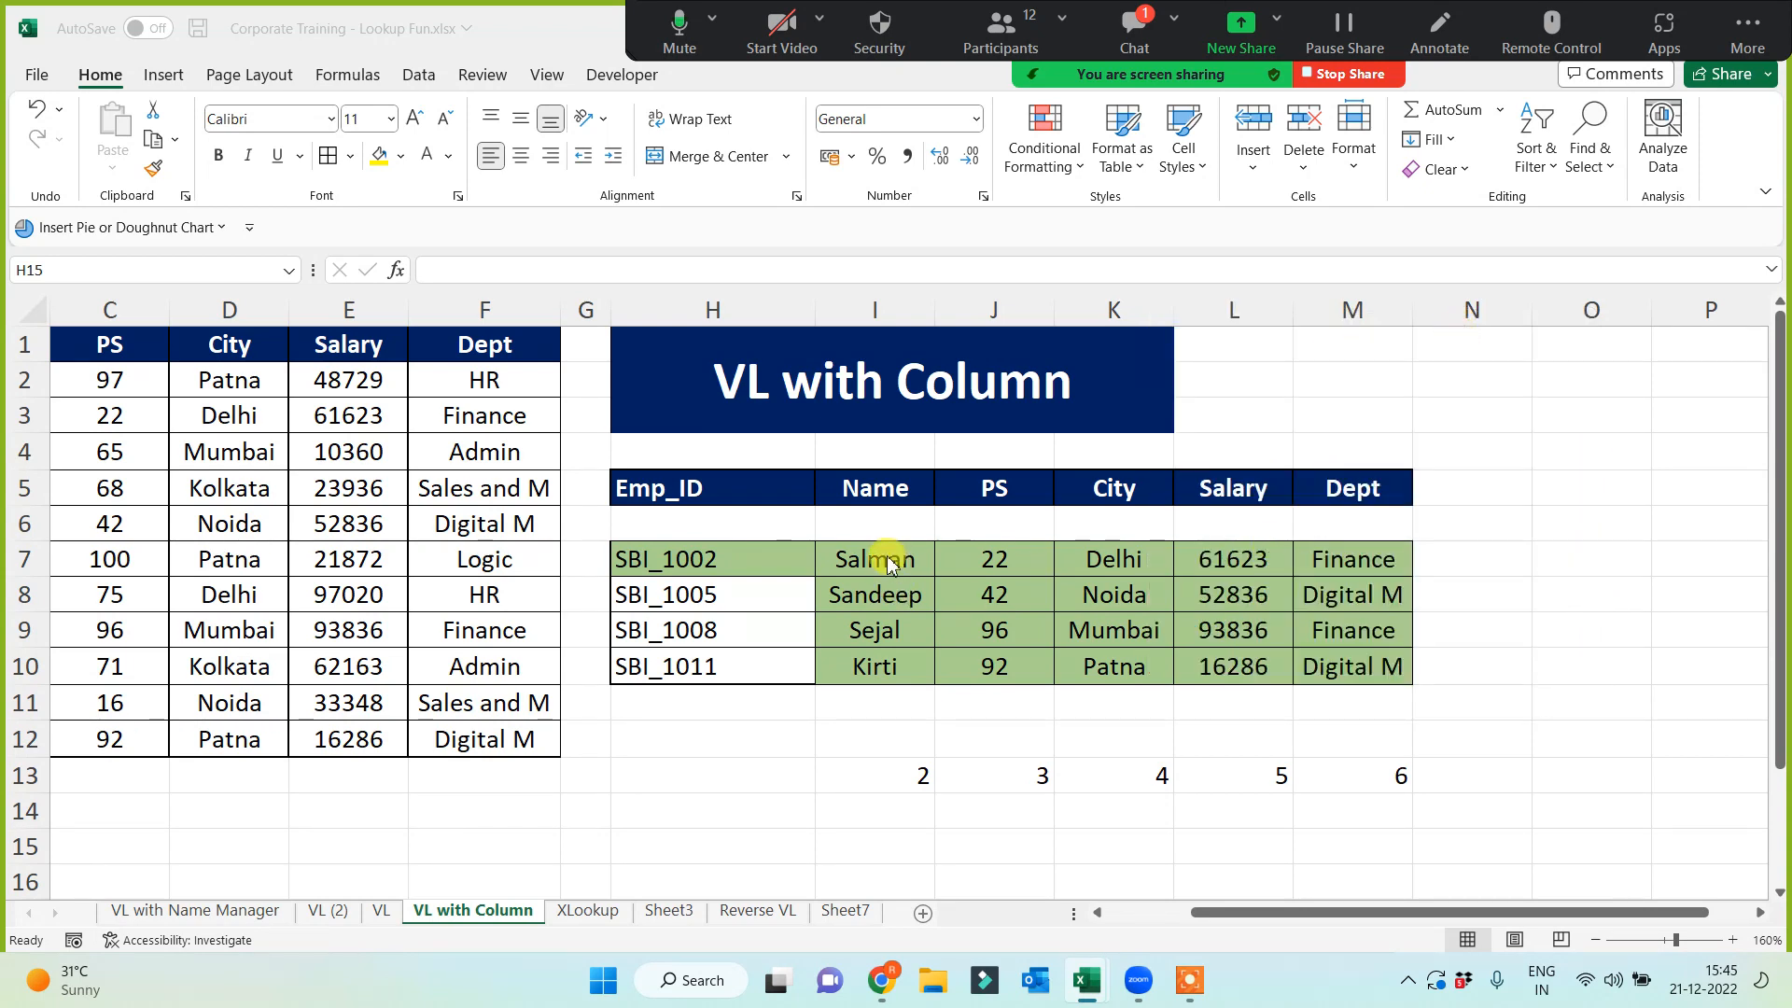
Clear the lookup results in I7:M10
drag(872, 560, 1326, 669)
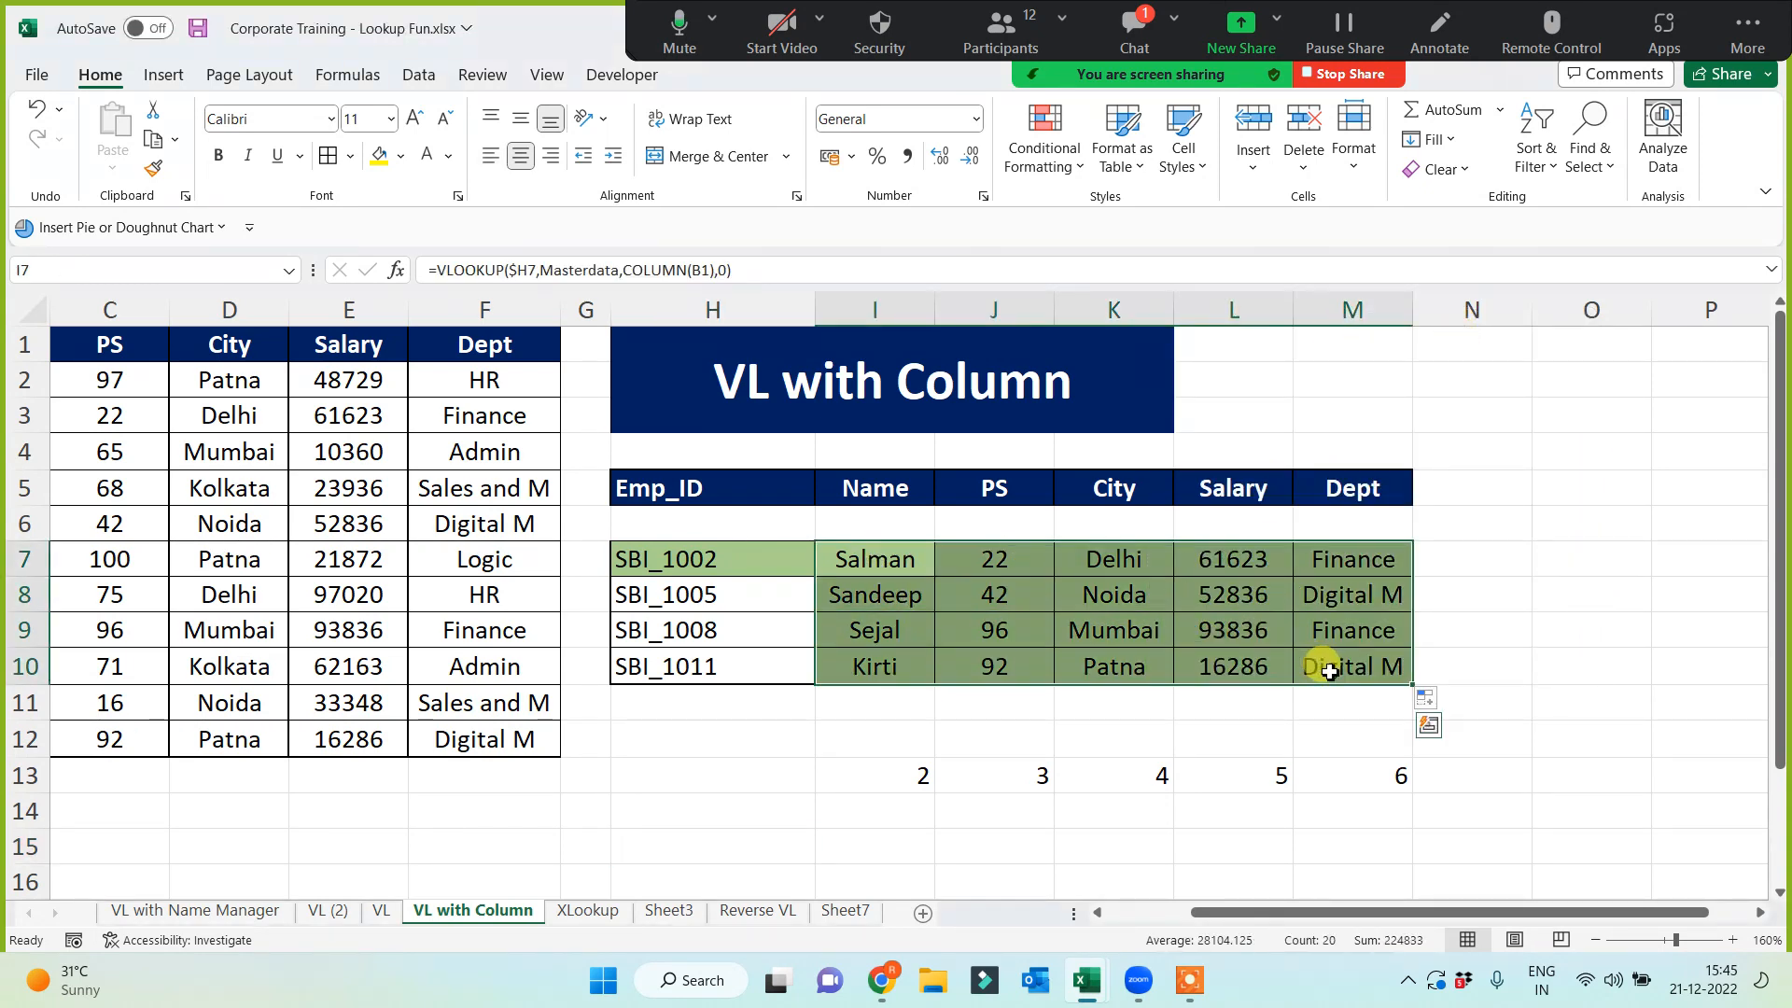
key(Delete)
Begin a VLOOKUP formula in I7 with $H7 as the column-locked lookup value
click(876, 560)
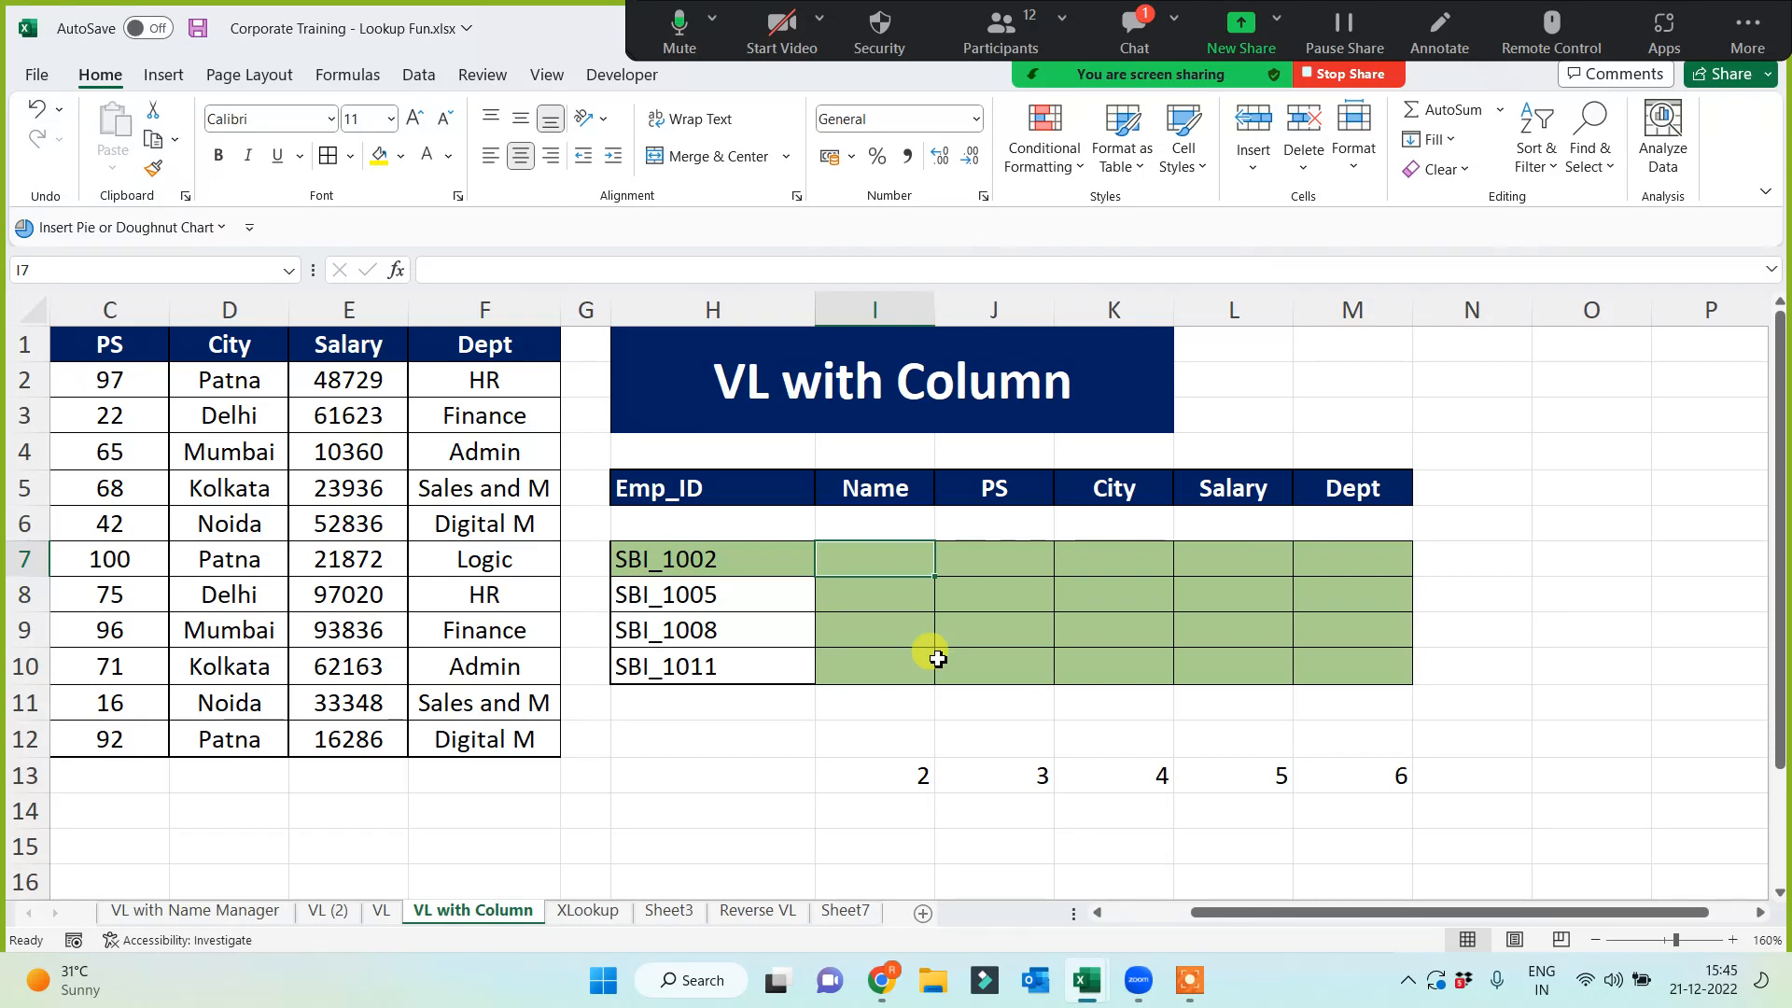
text(=)
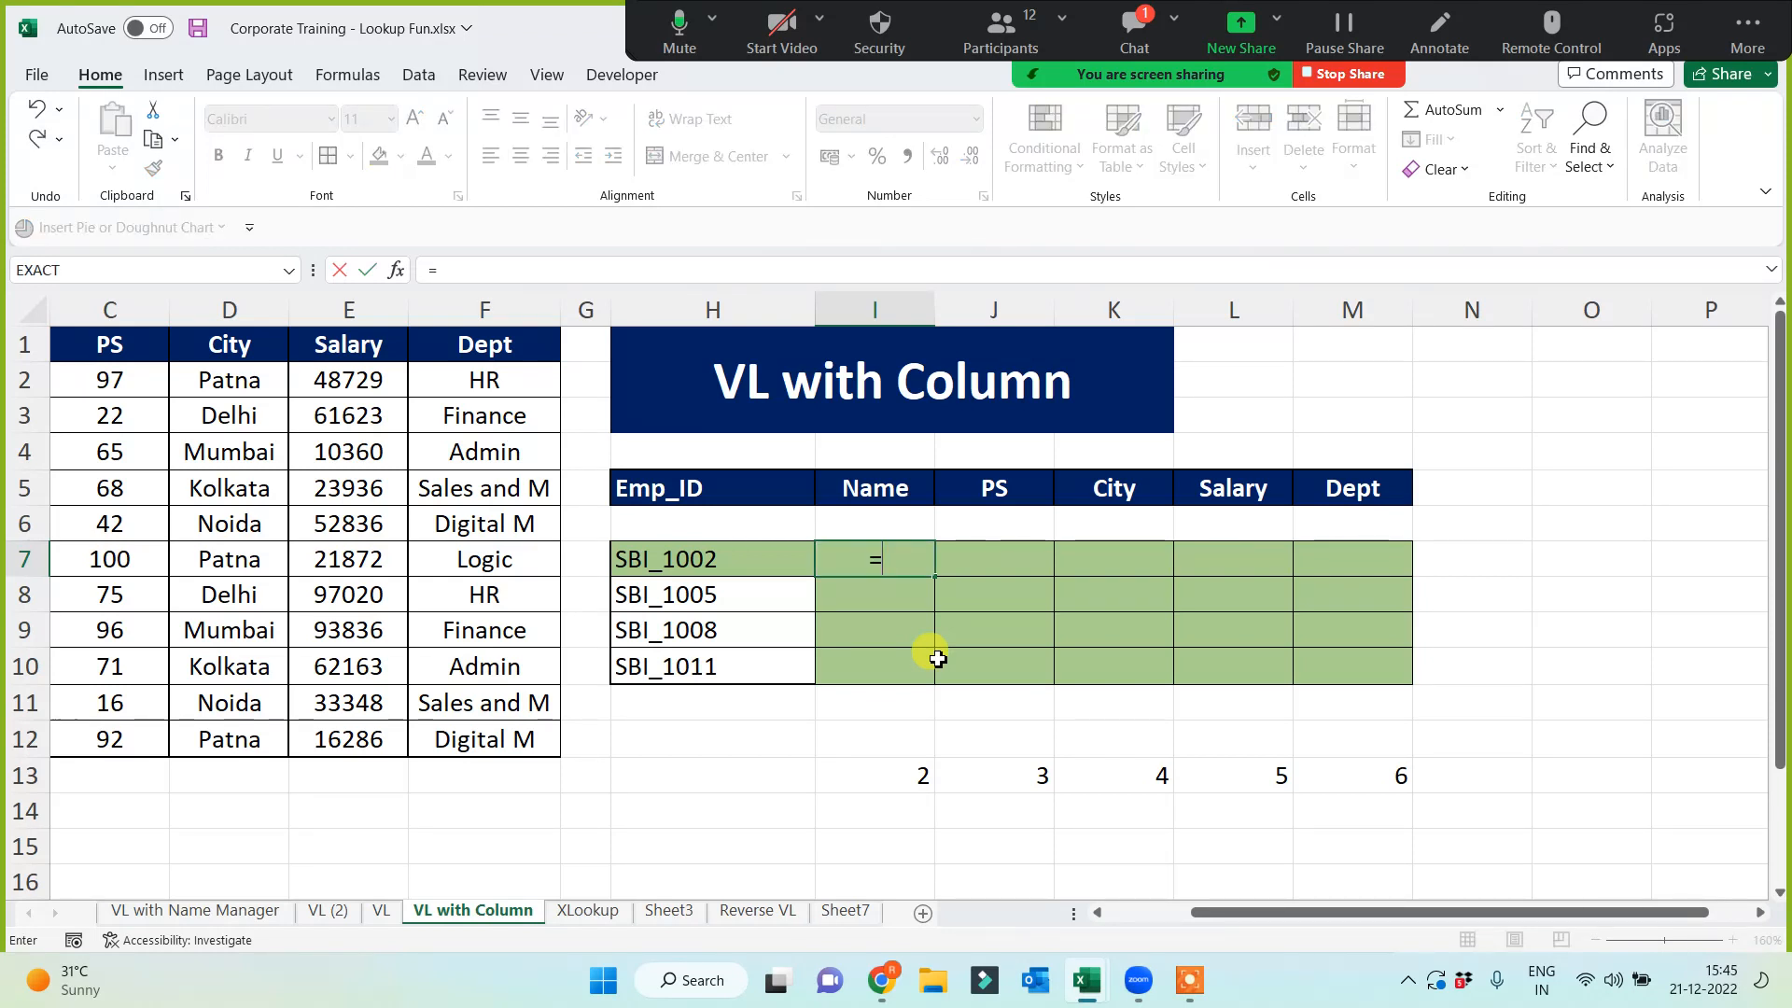
text(vl)
key(Tab)
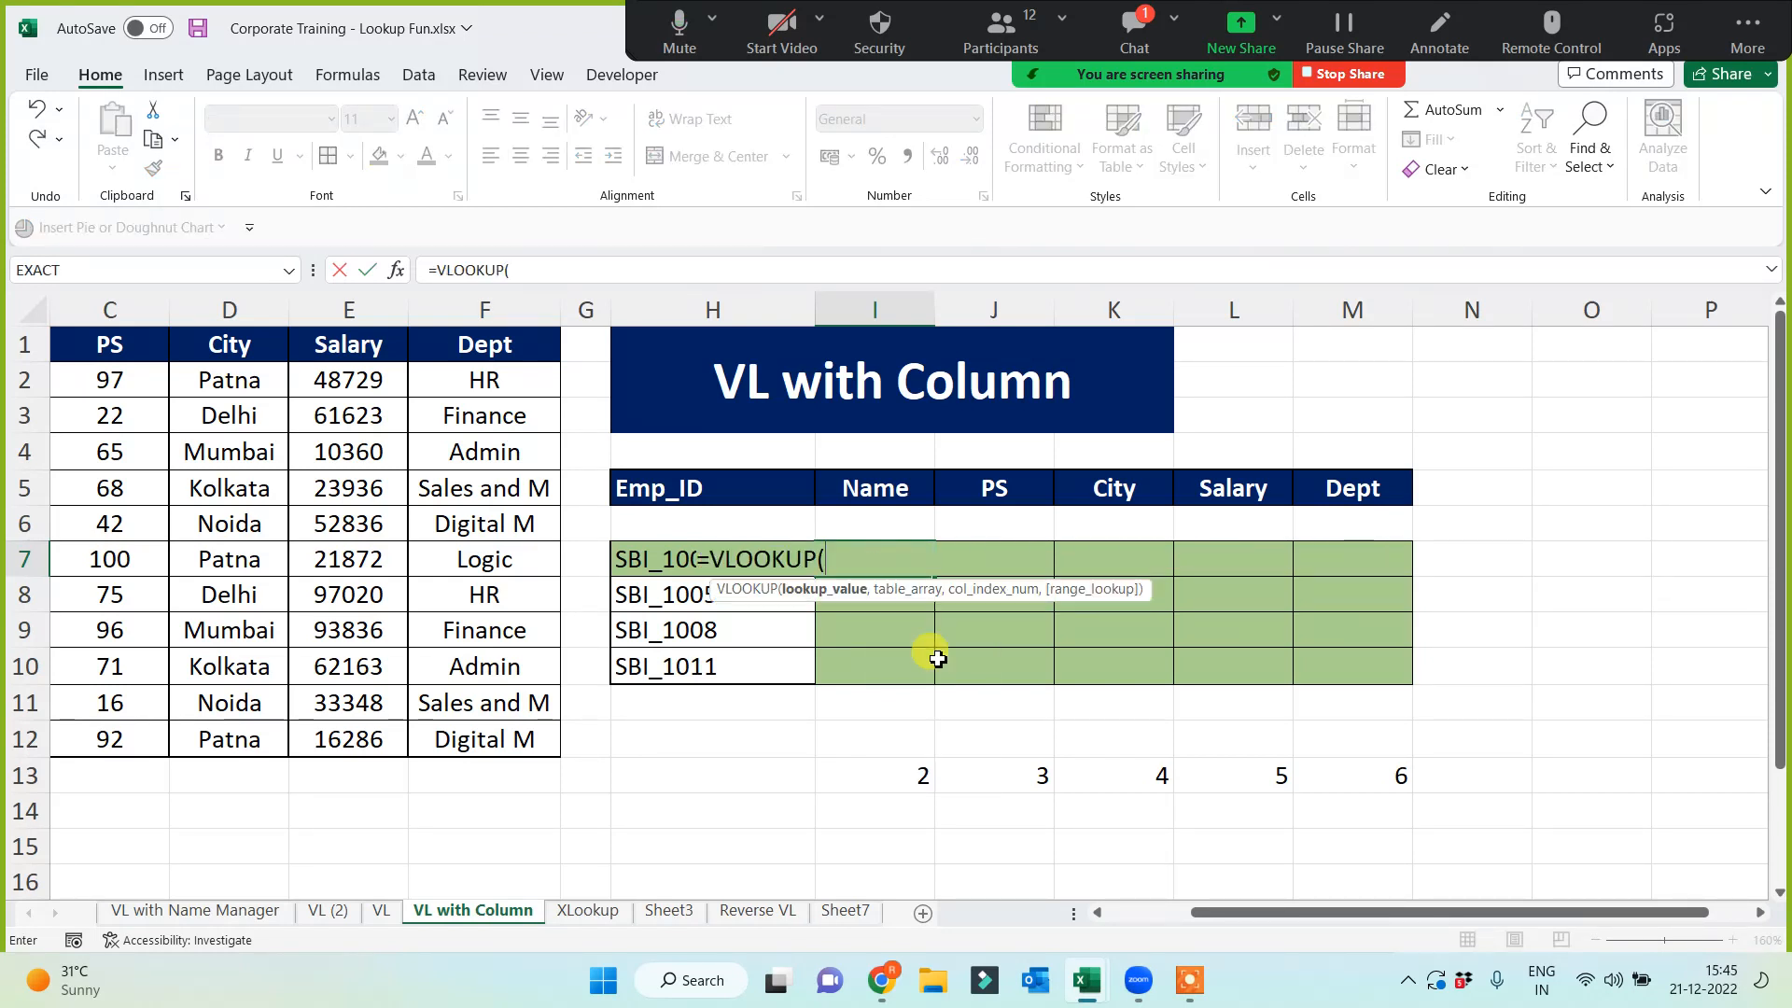
click(642, 565)
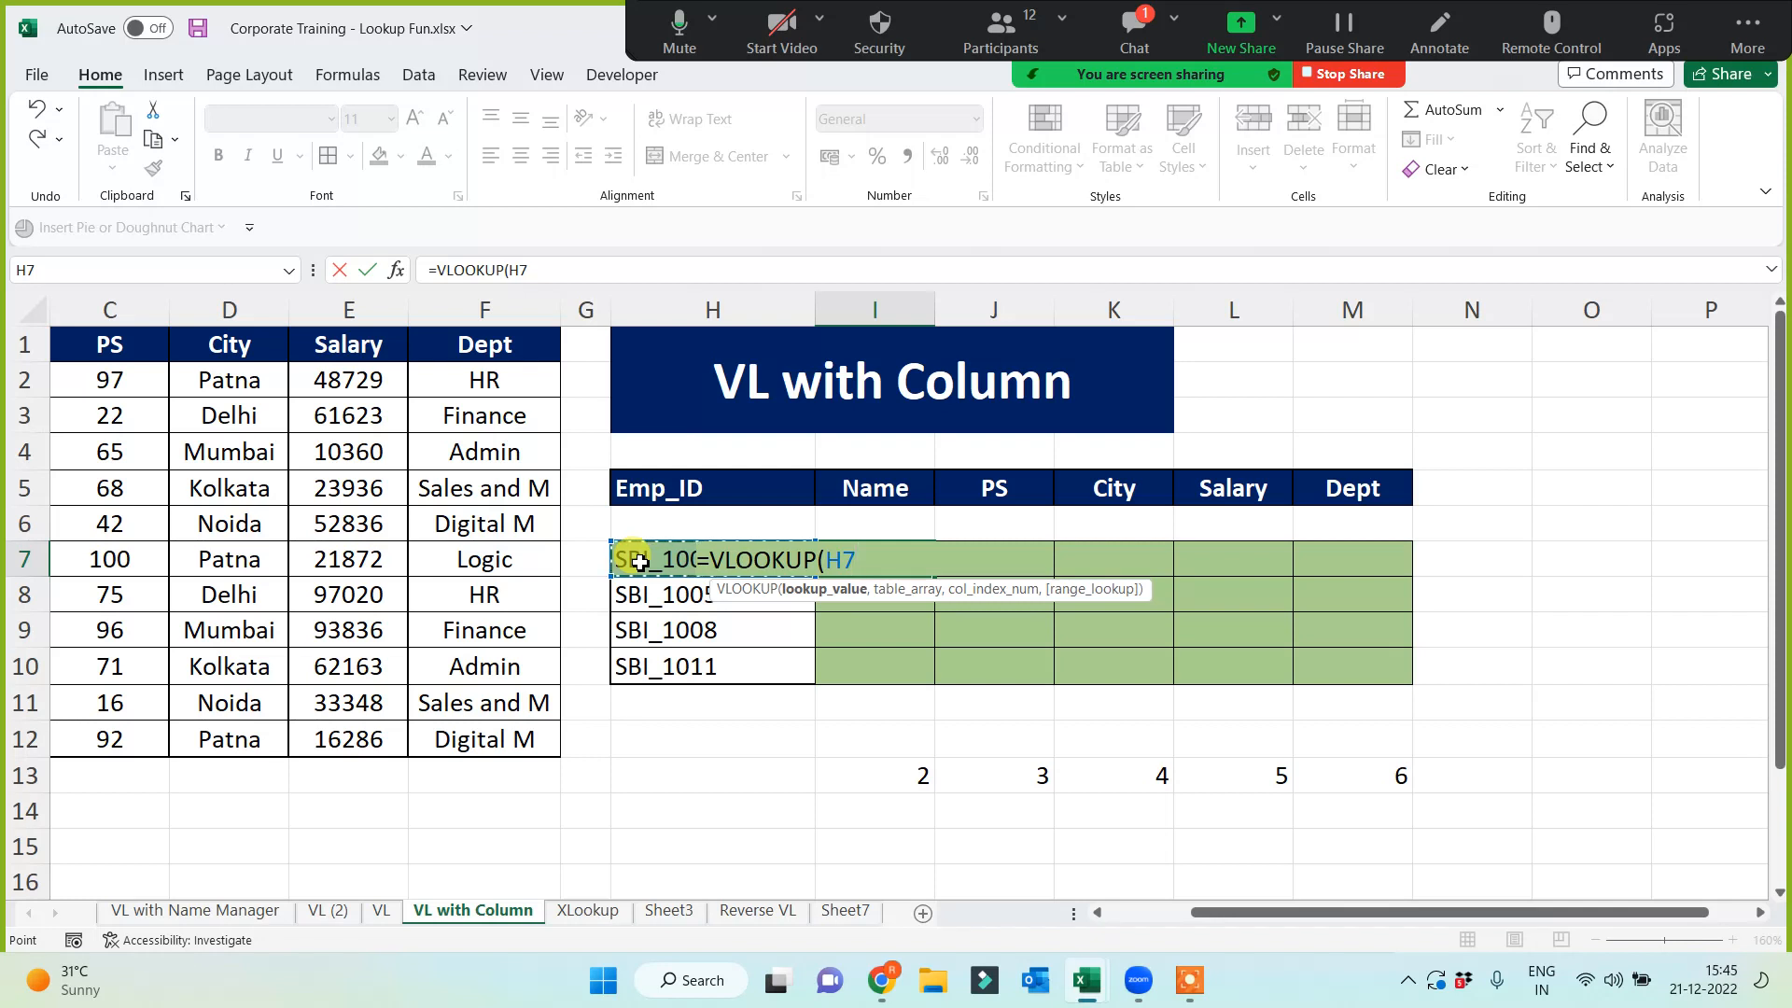
click(826, 558)
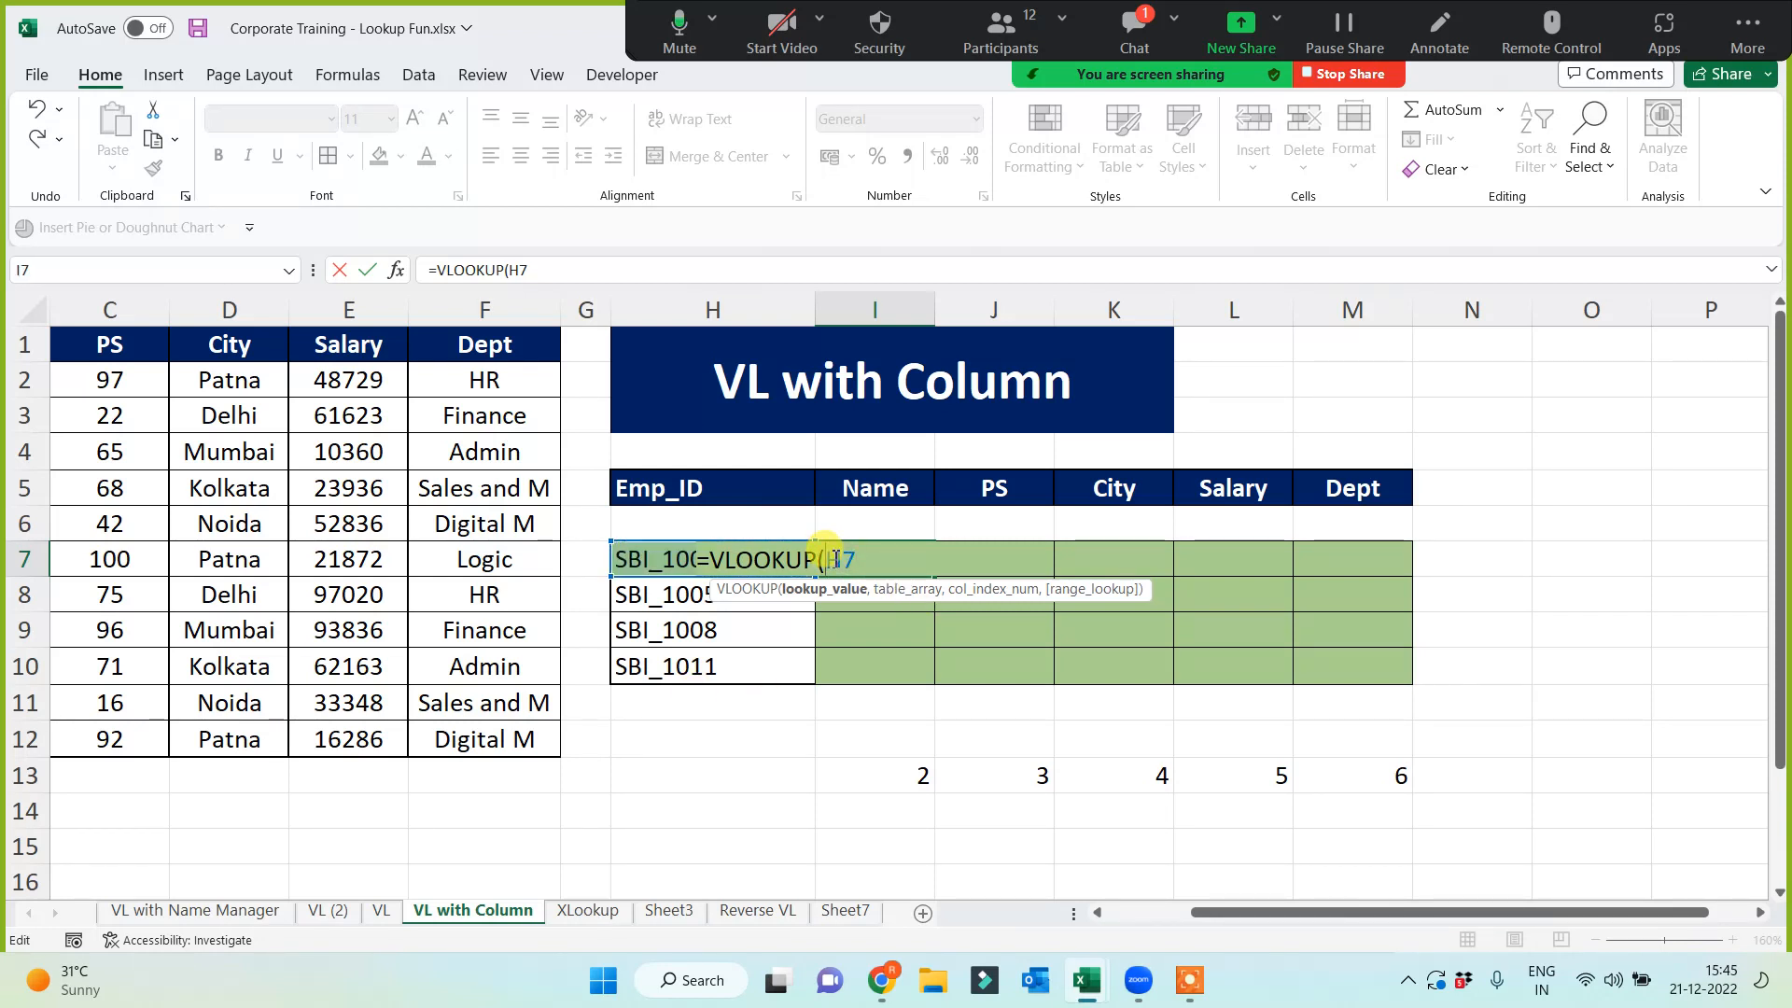
text($H7)
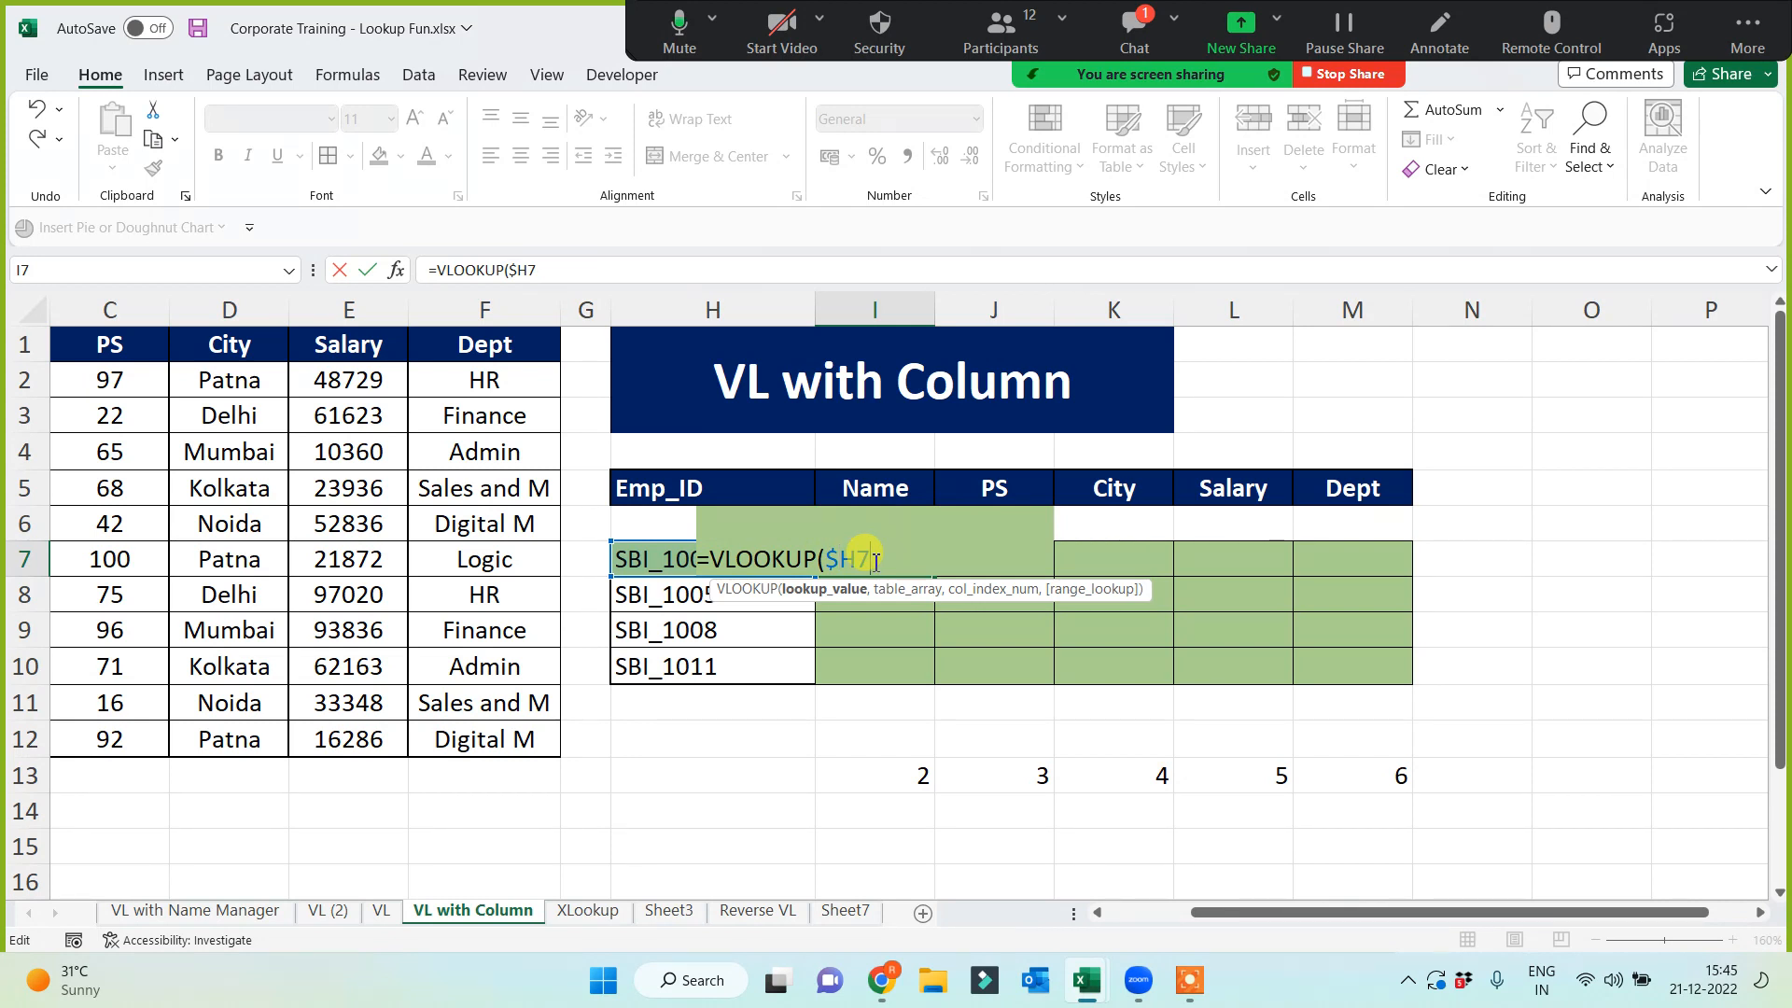
Complete the I7 VLOOKUP with the Masterdata range, COLUMN(B1) as column index and 0 for exact match
text(,mast)
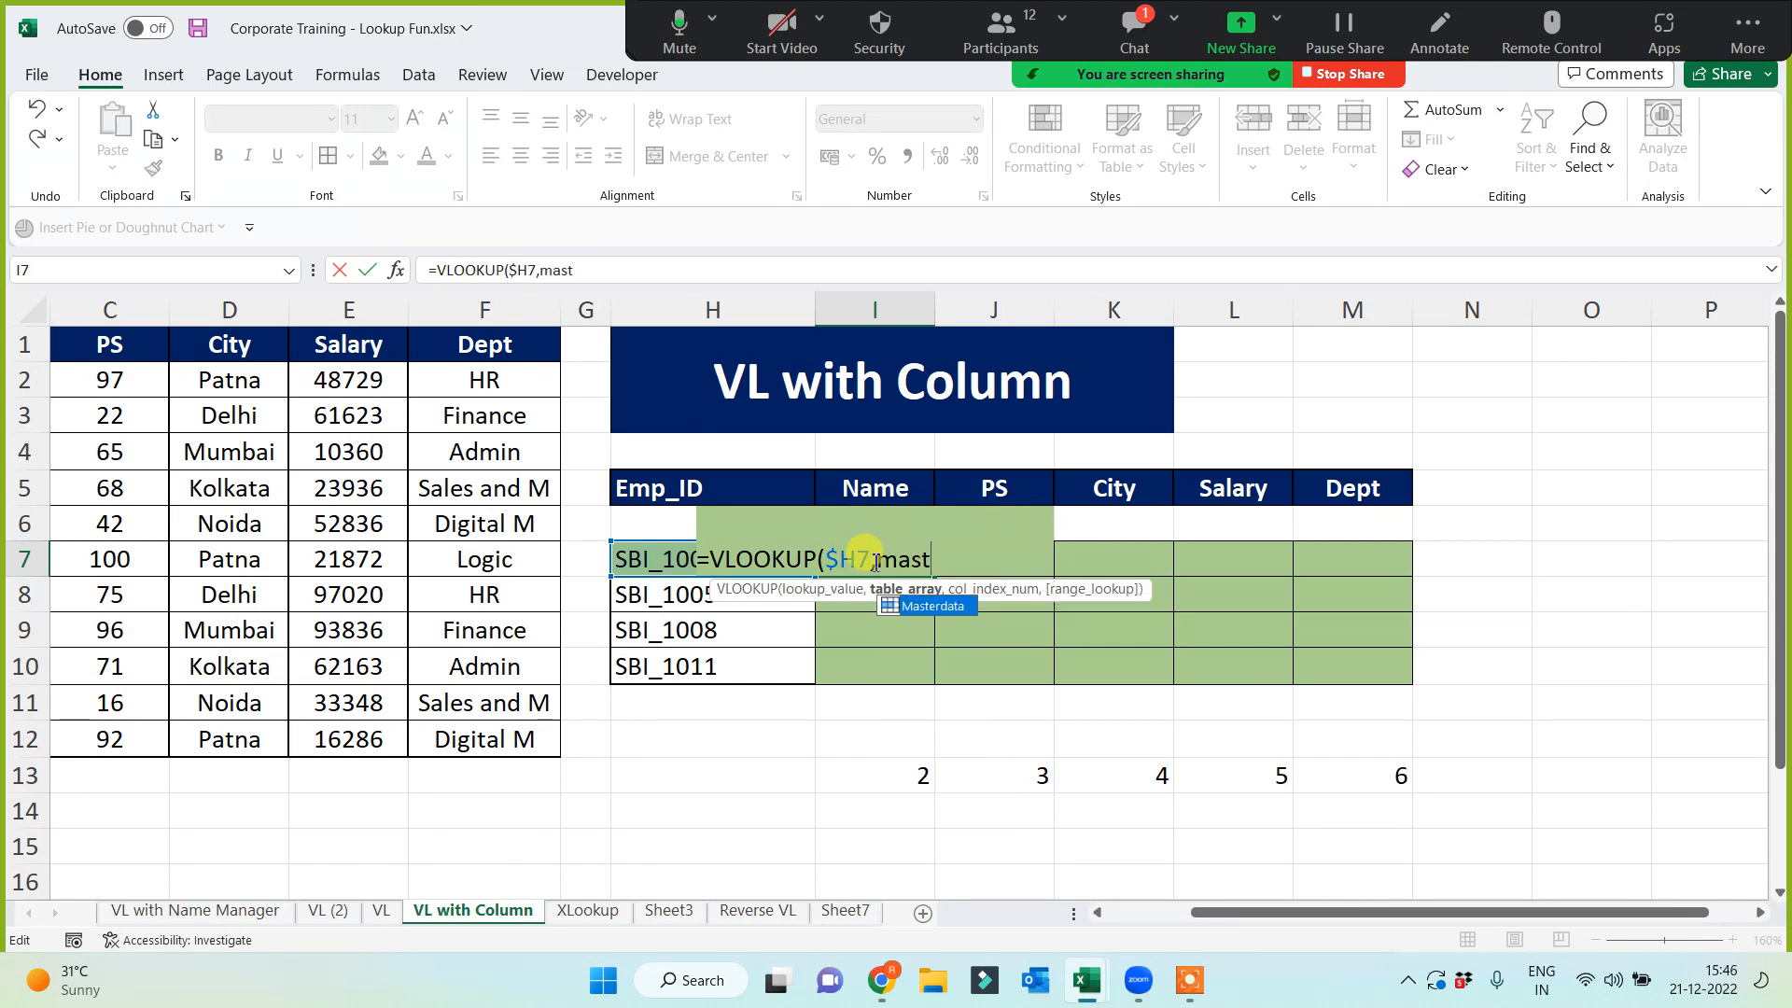
key(Tab)
text(,)
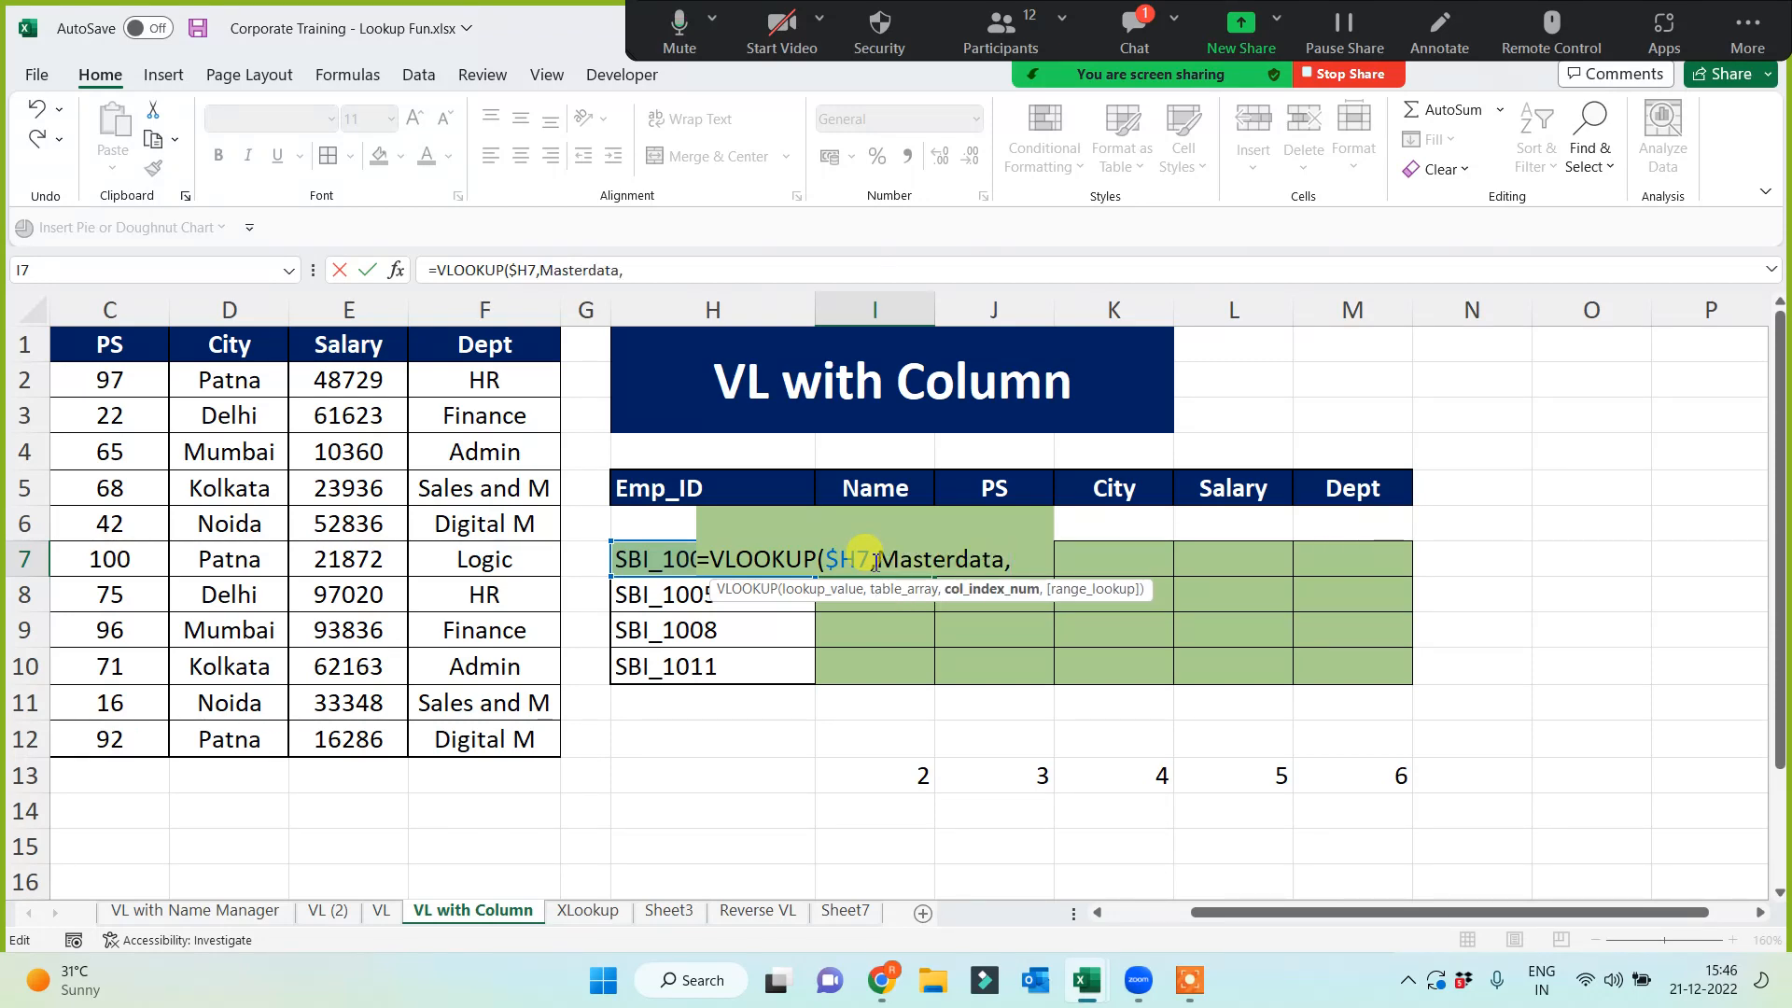
text(column)
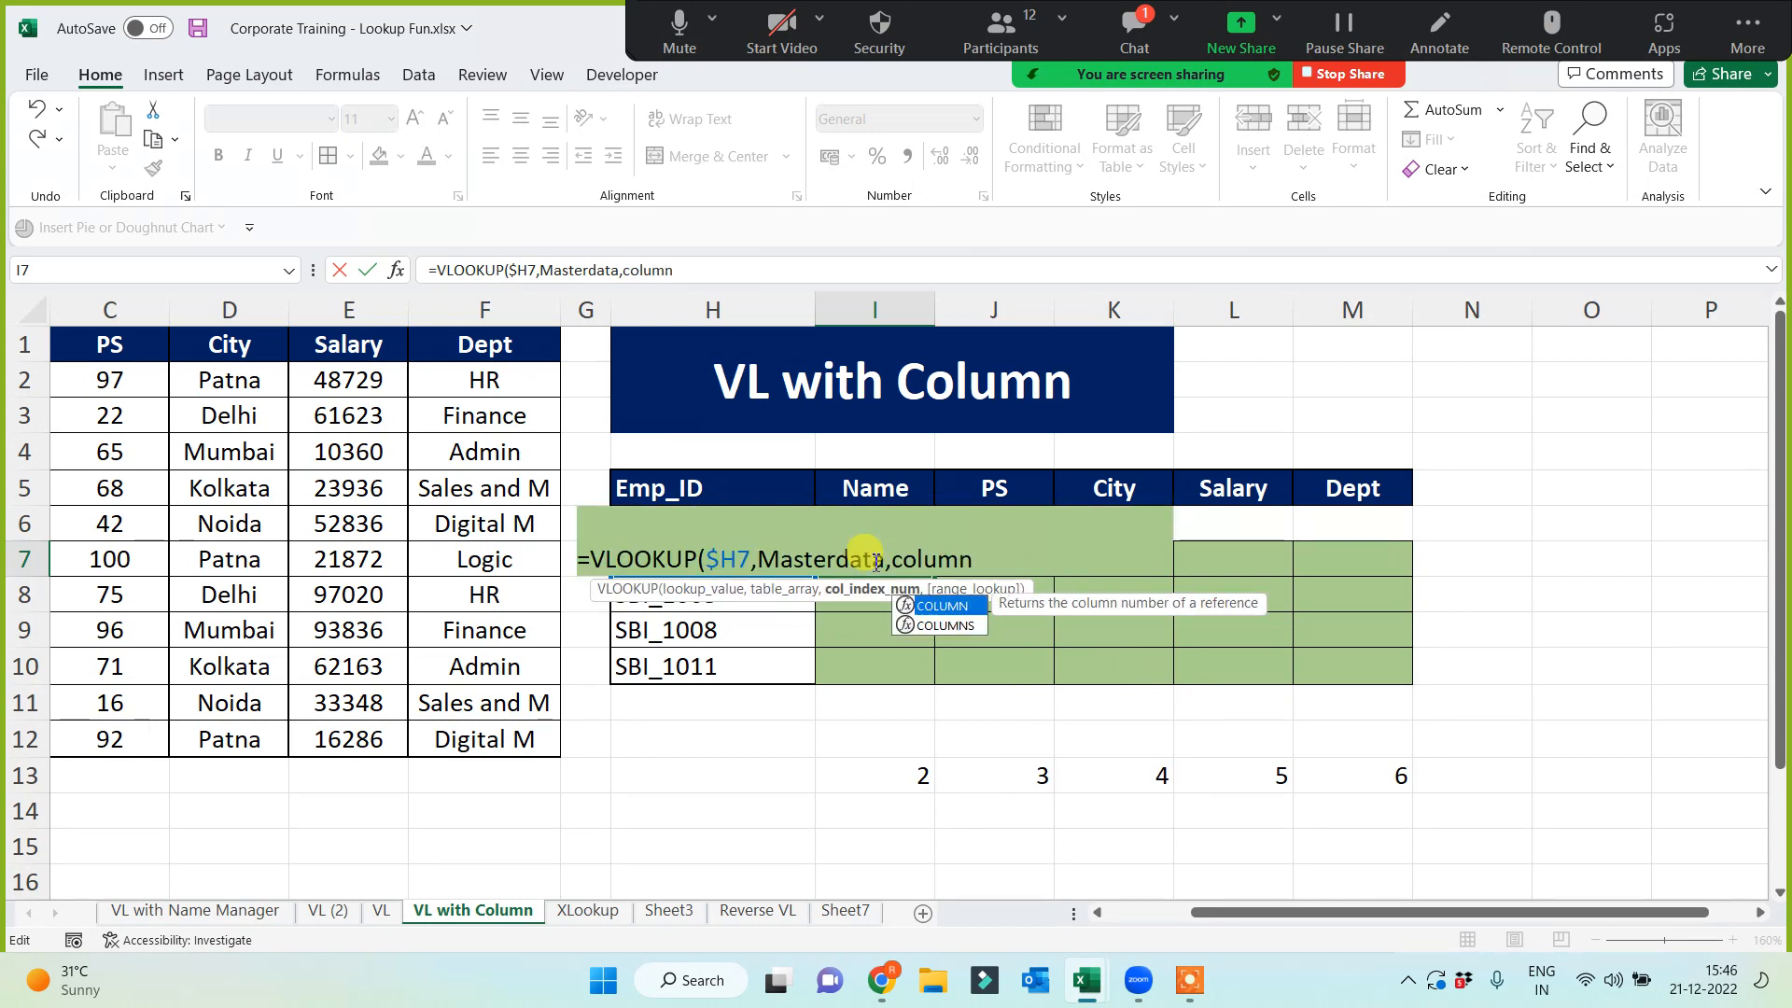
text(()
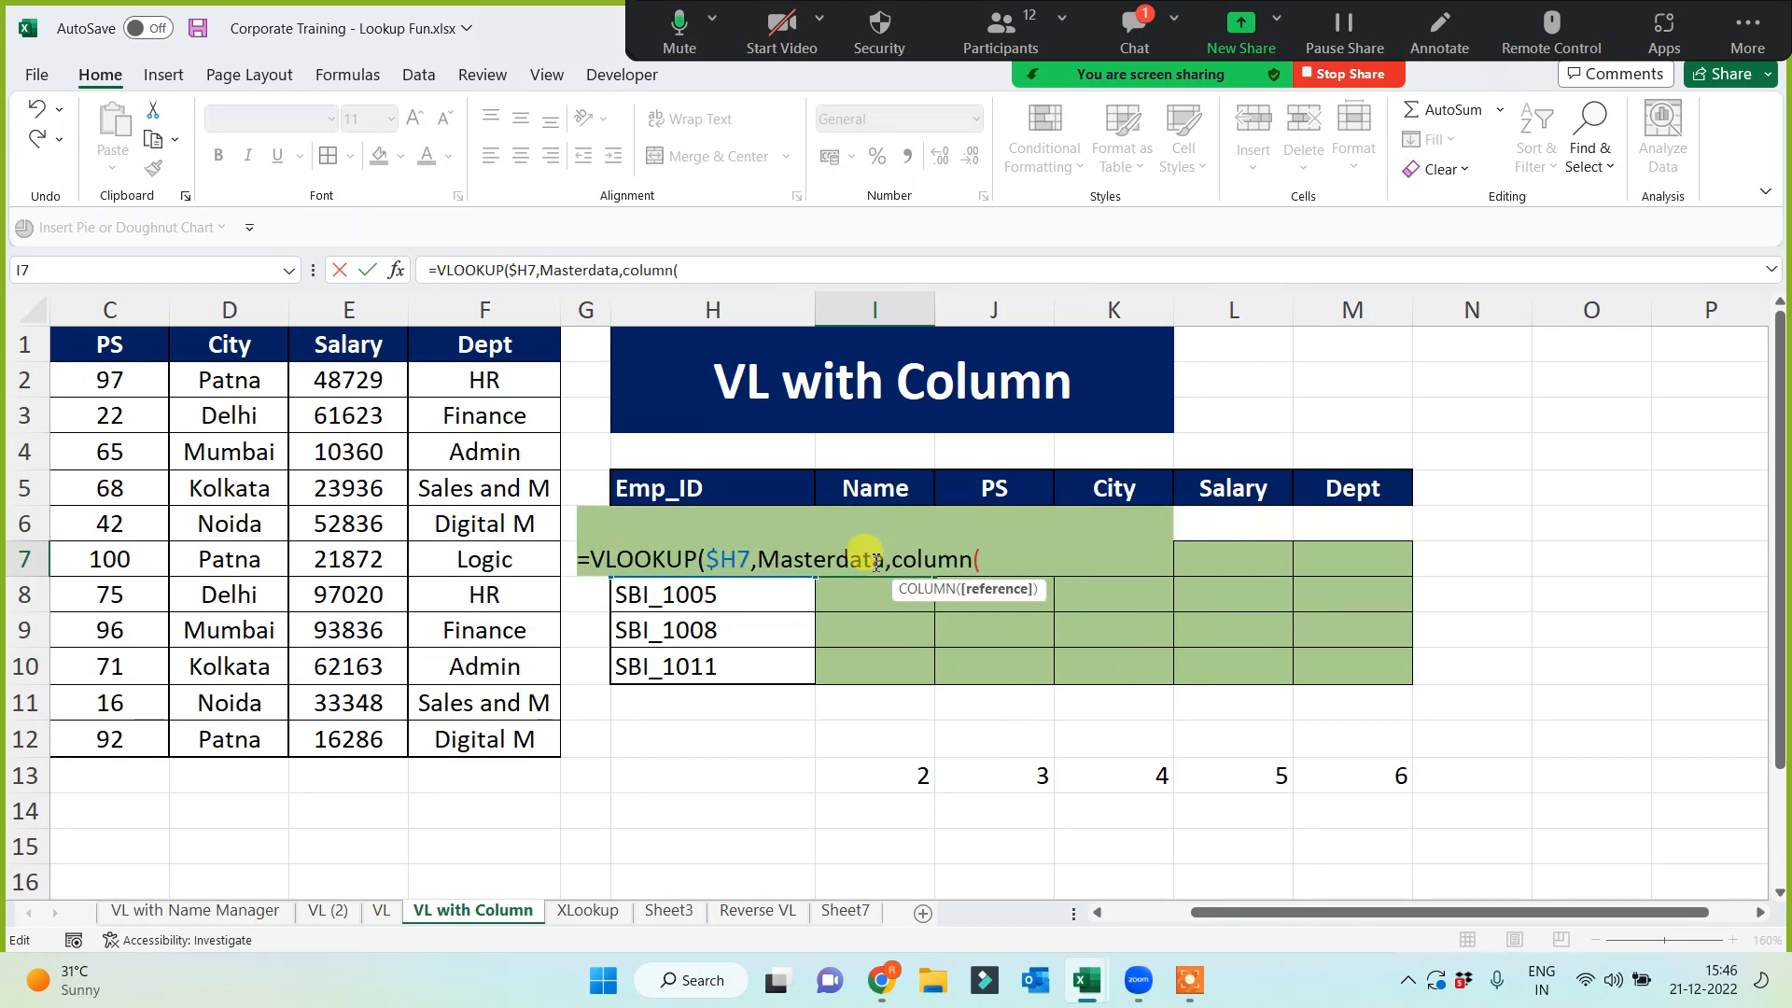
text(b1),0))
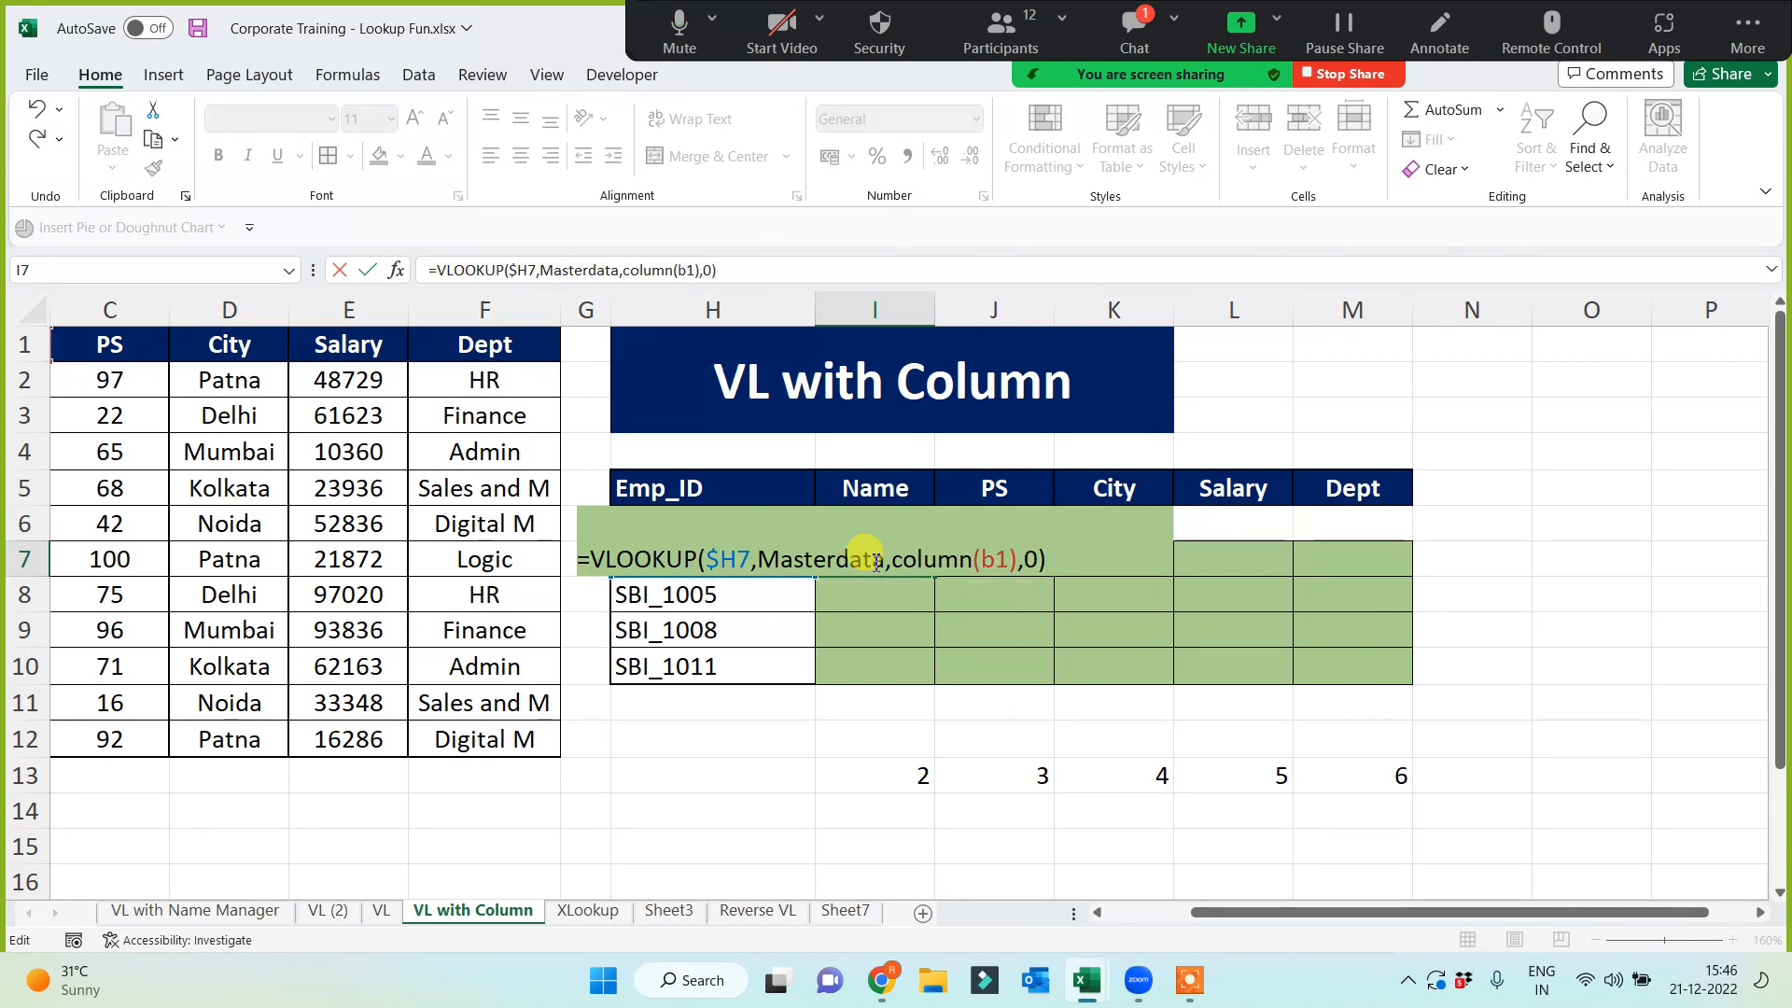
key(ctrl+Return)
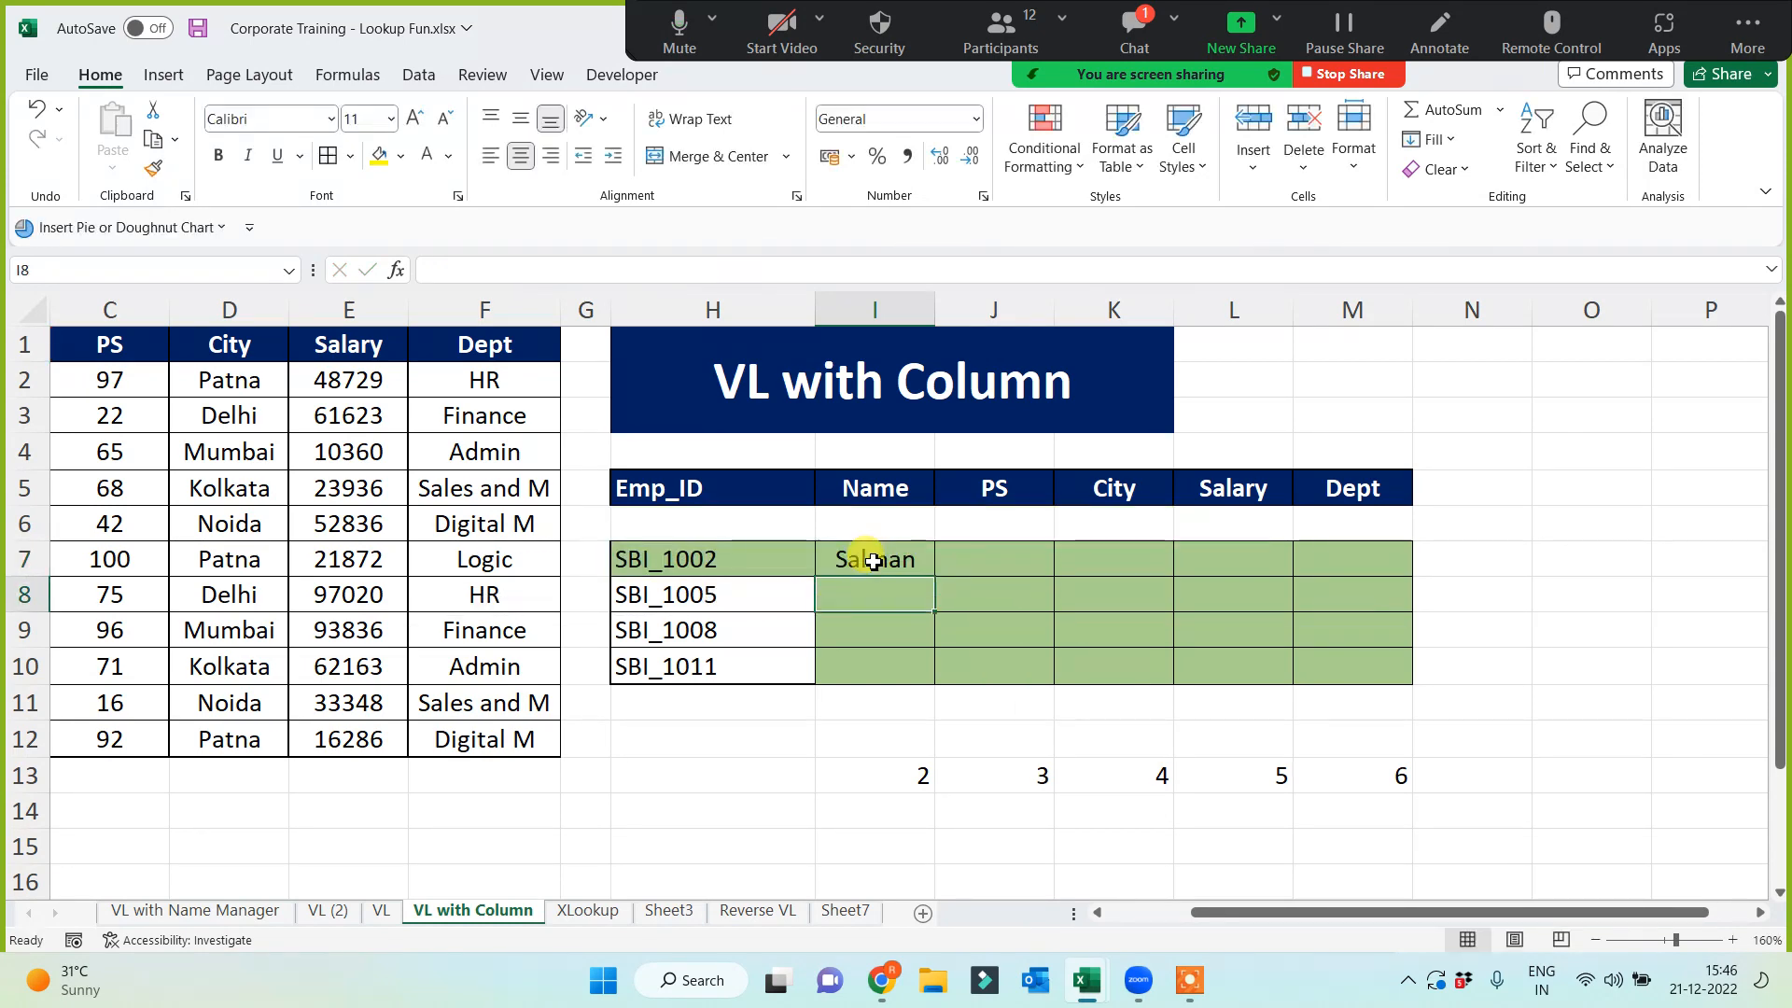
Fill the I7 formula down and across through M10 for all four Emp_IDs
key(shift+Right)
key(shift+Right)
key(shift+Right)
key(shift+Right)
key(shift+Right)
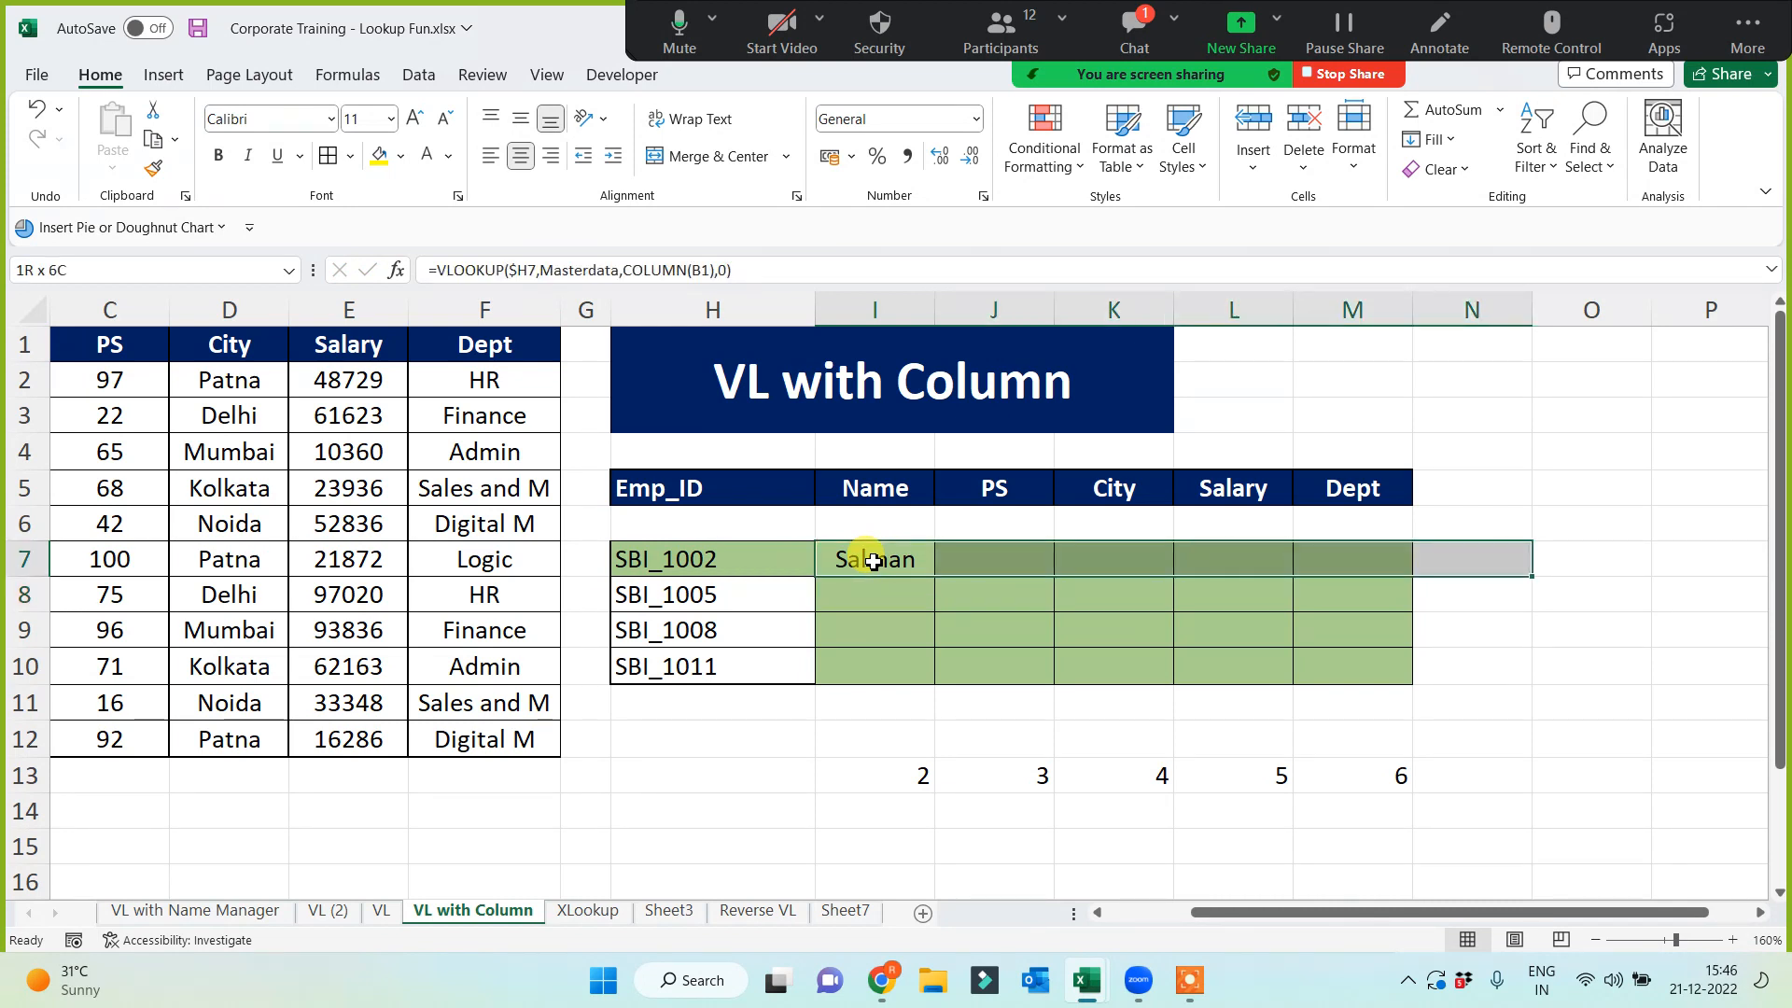
key(shift+Left)
key(shift+Down)
key(shift+Down)
key(shift+Down)
key(ctrl+d)
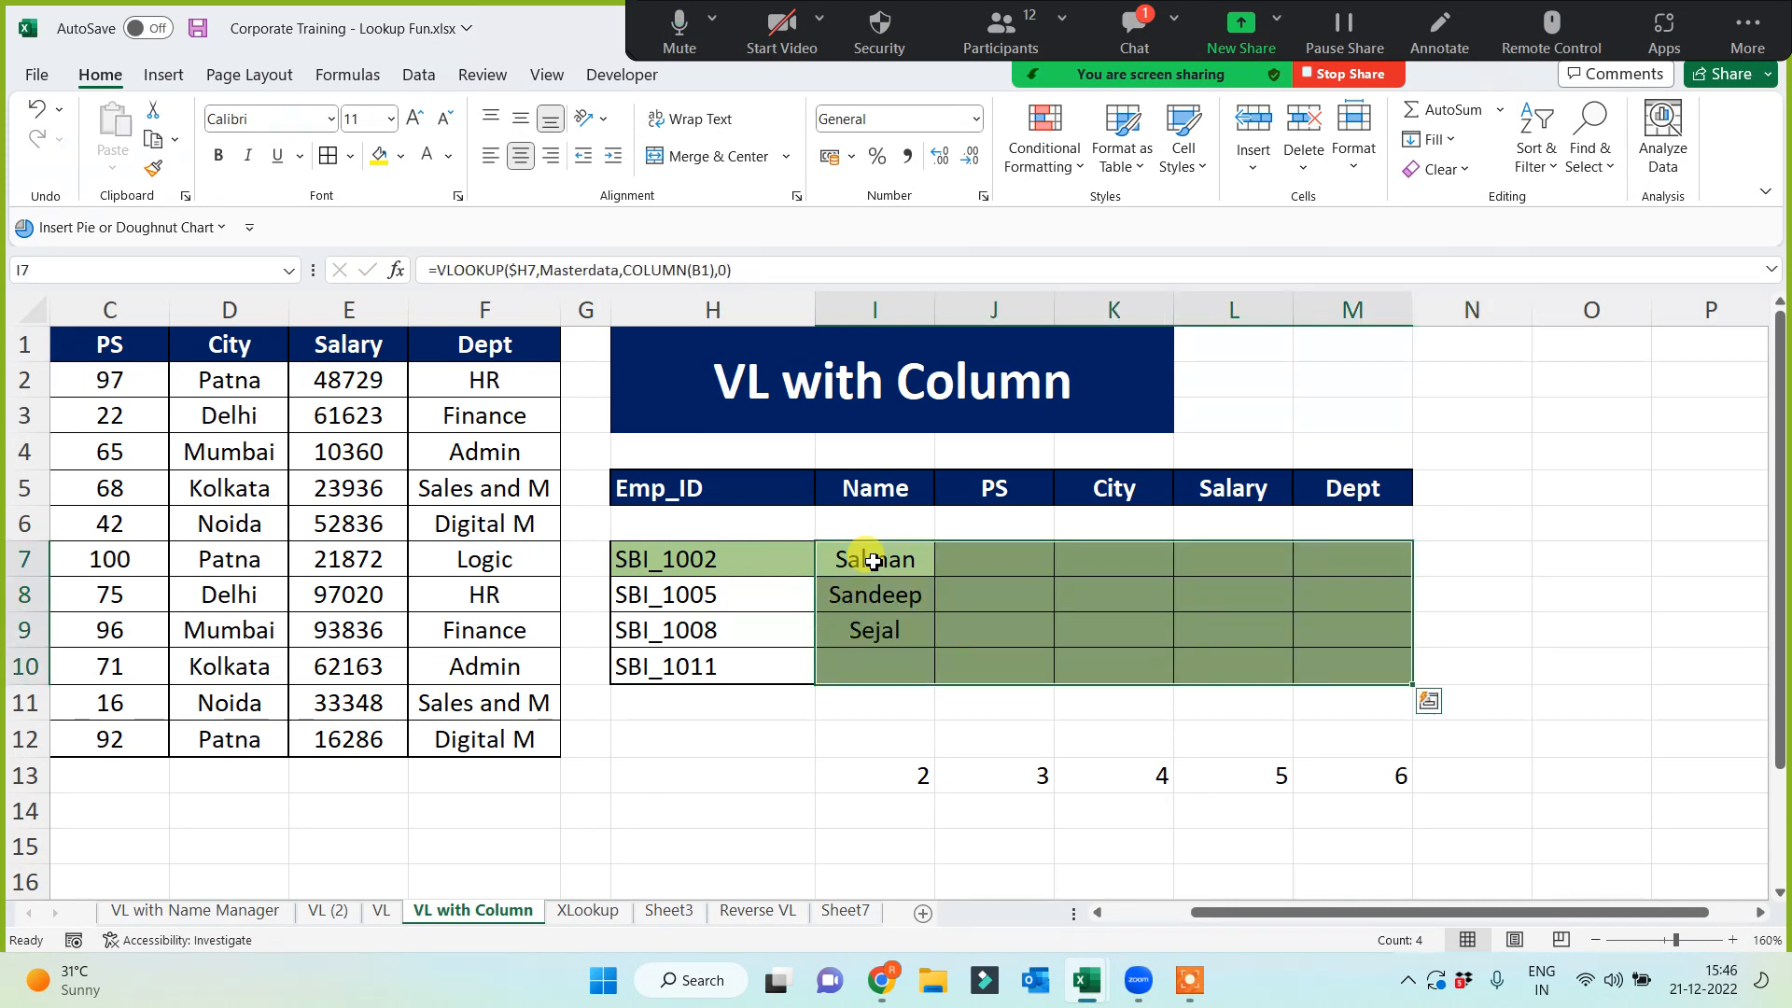
key(ctrl+r)
Clear the filled formulas from I7:M10 and return to cell I7
key(Delete)
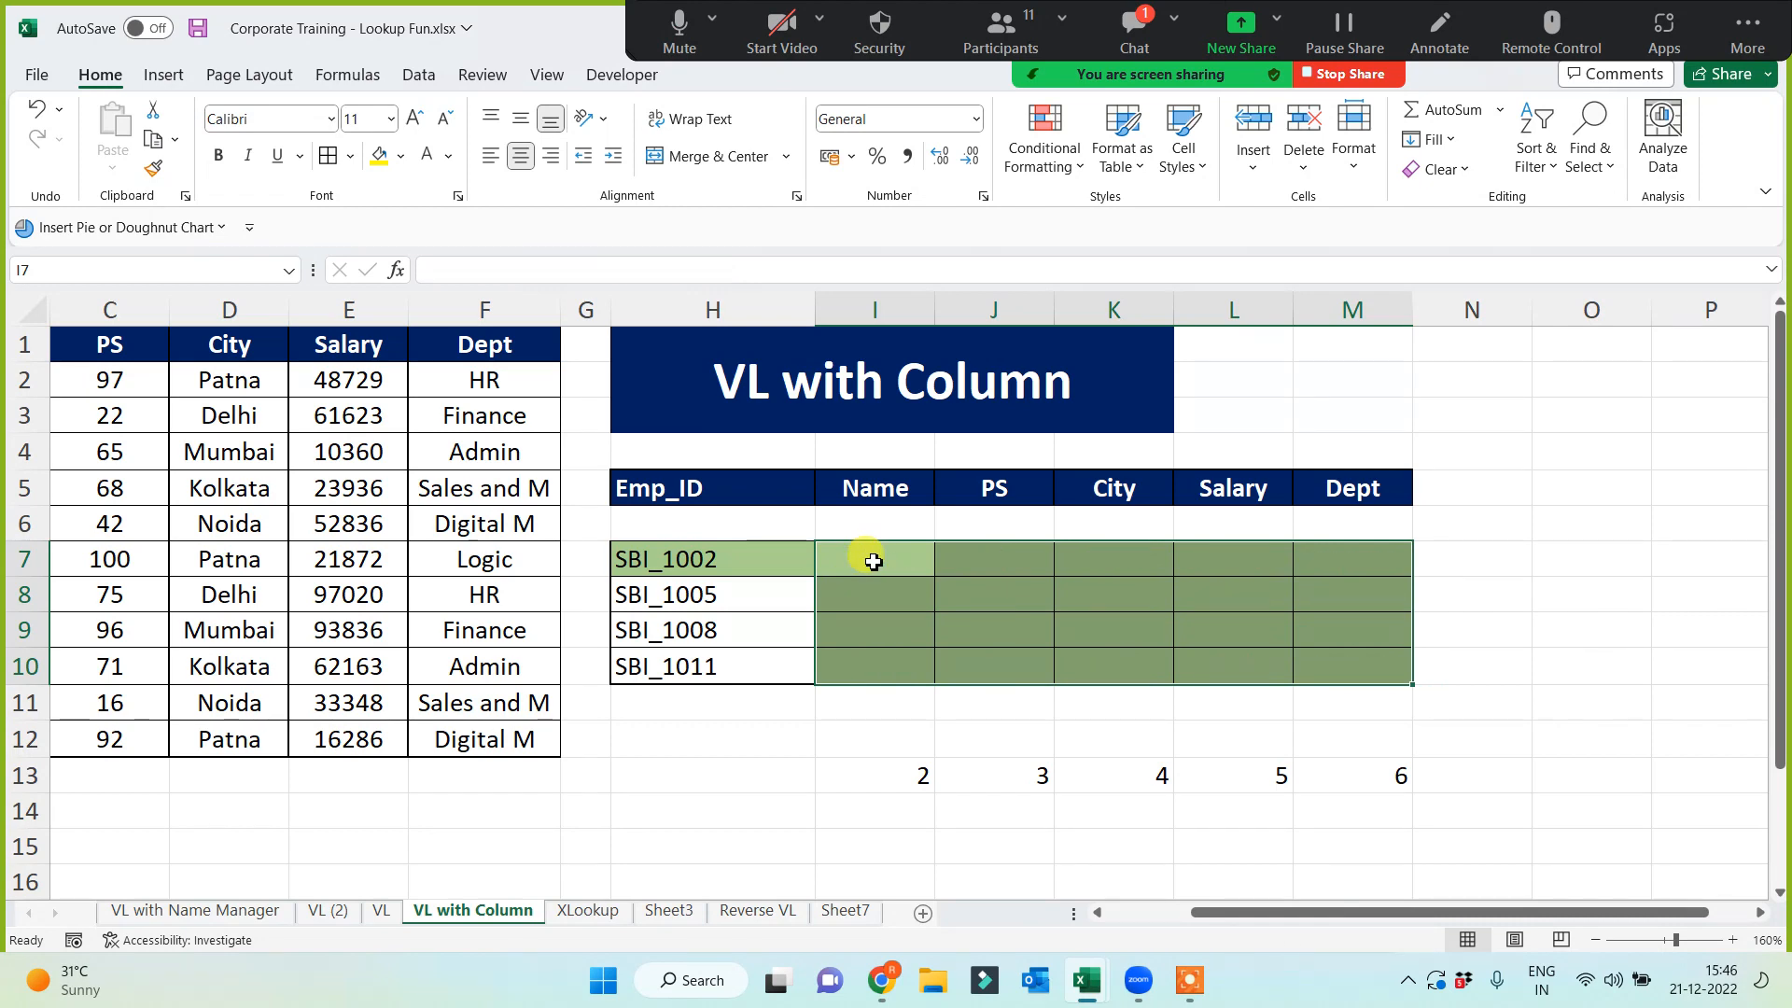
click(874, 561)
Check the Zoom meeting chat and participants list, minimizing each window after viewing
click(1134, 33)
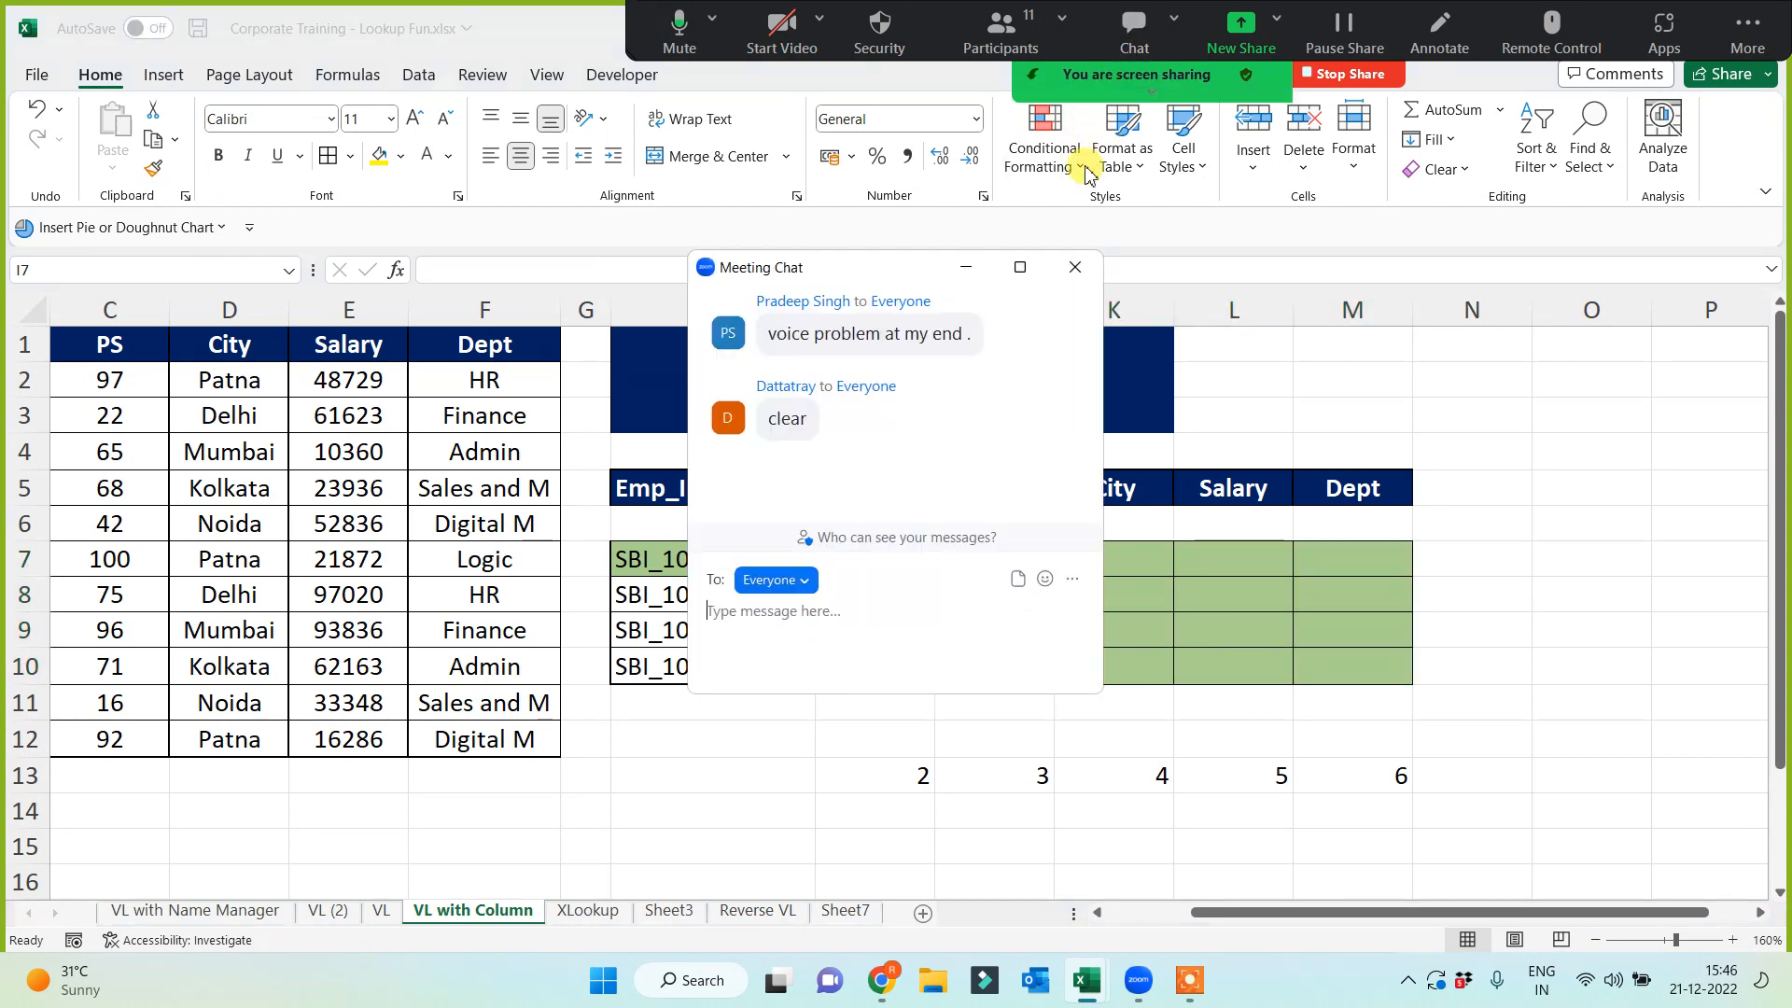
click(965, 267)
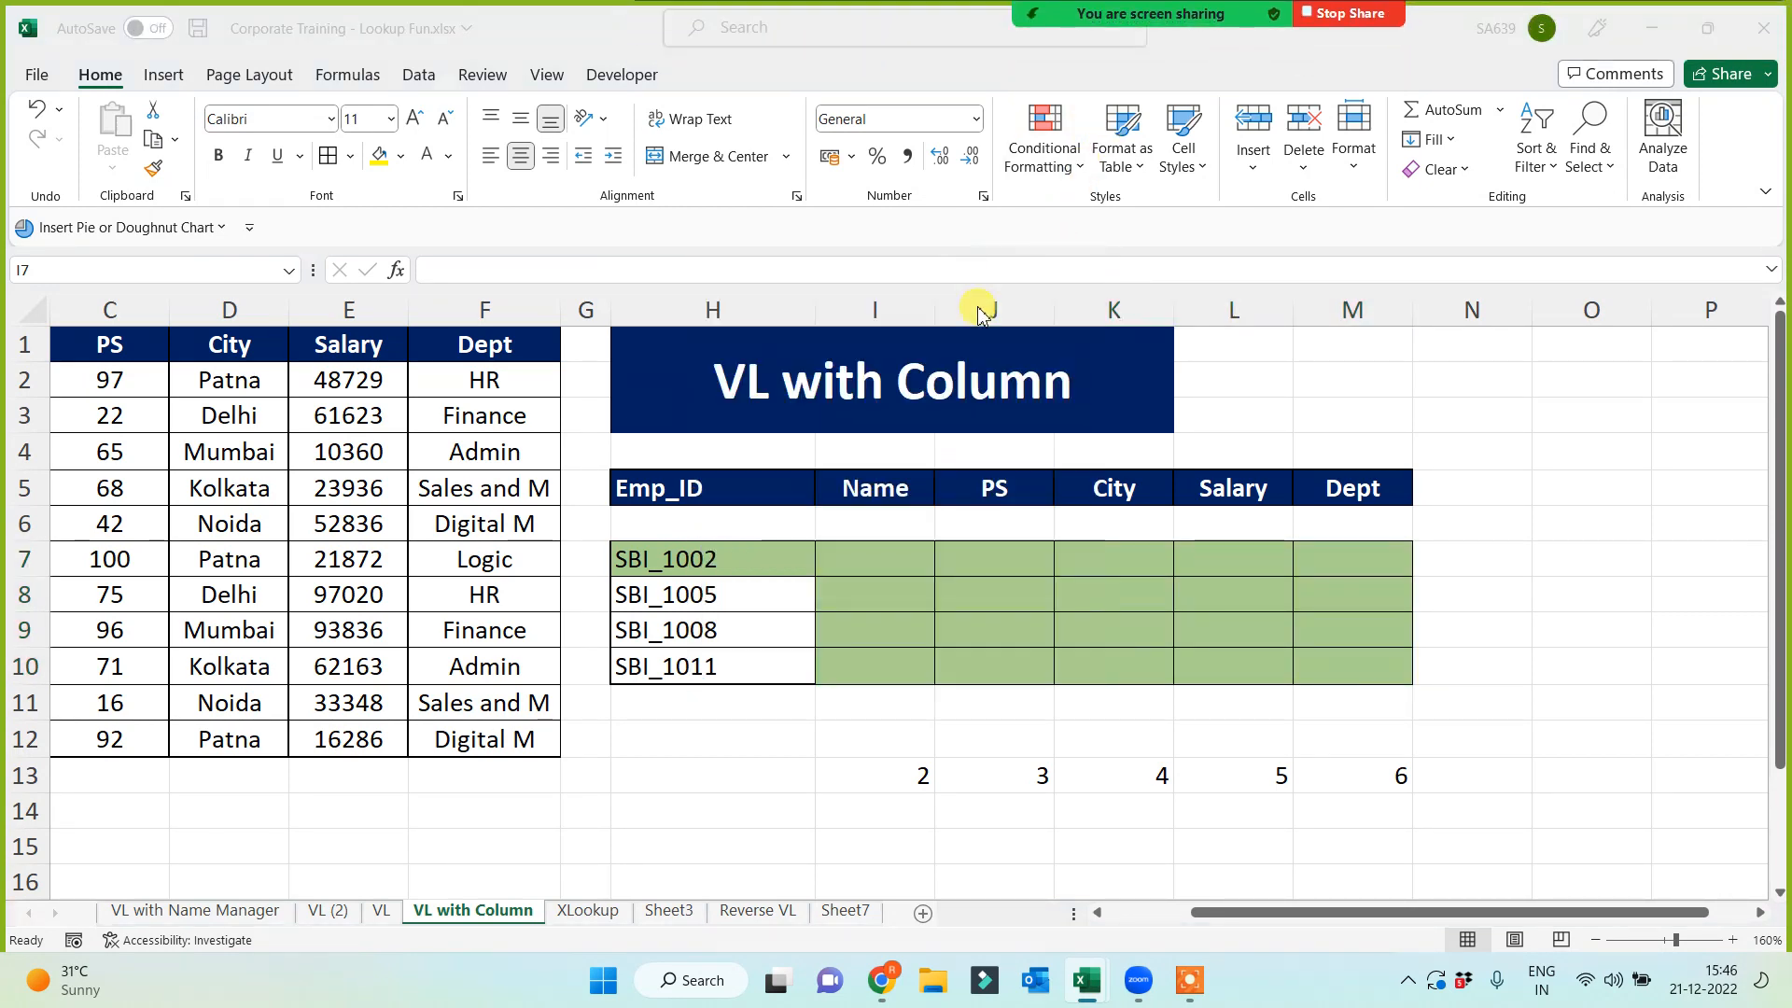
click(864, 558)
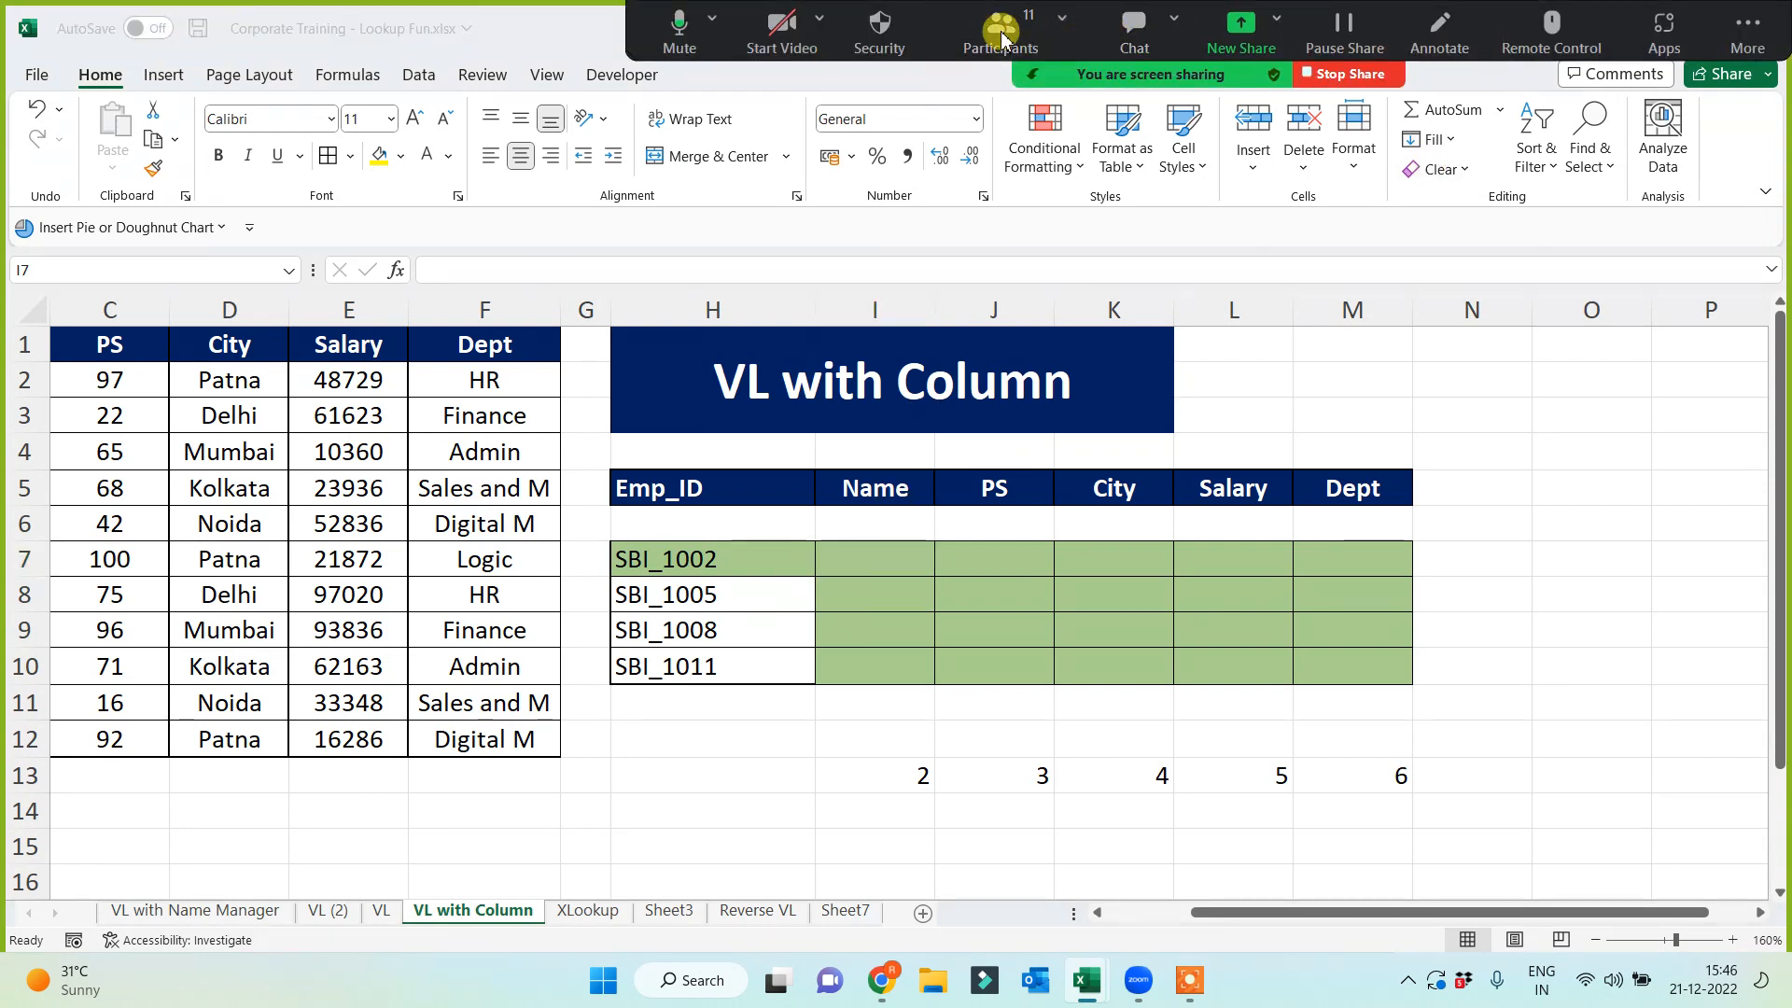
click(1001, 35)
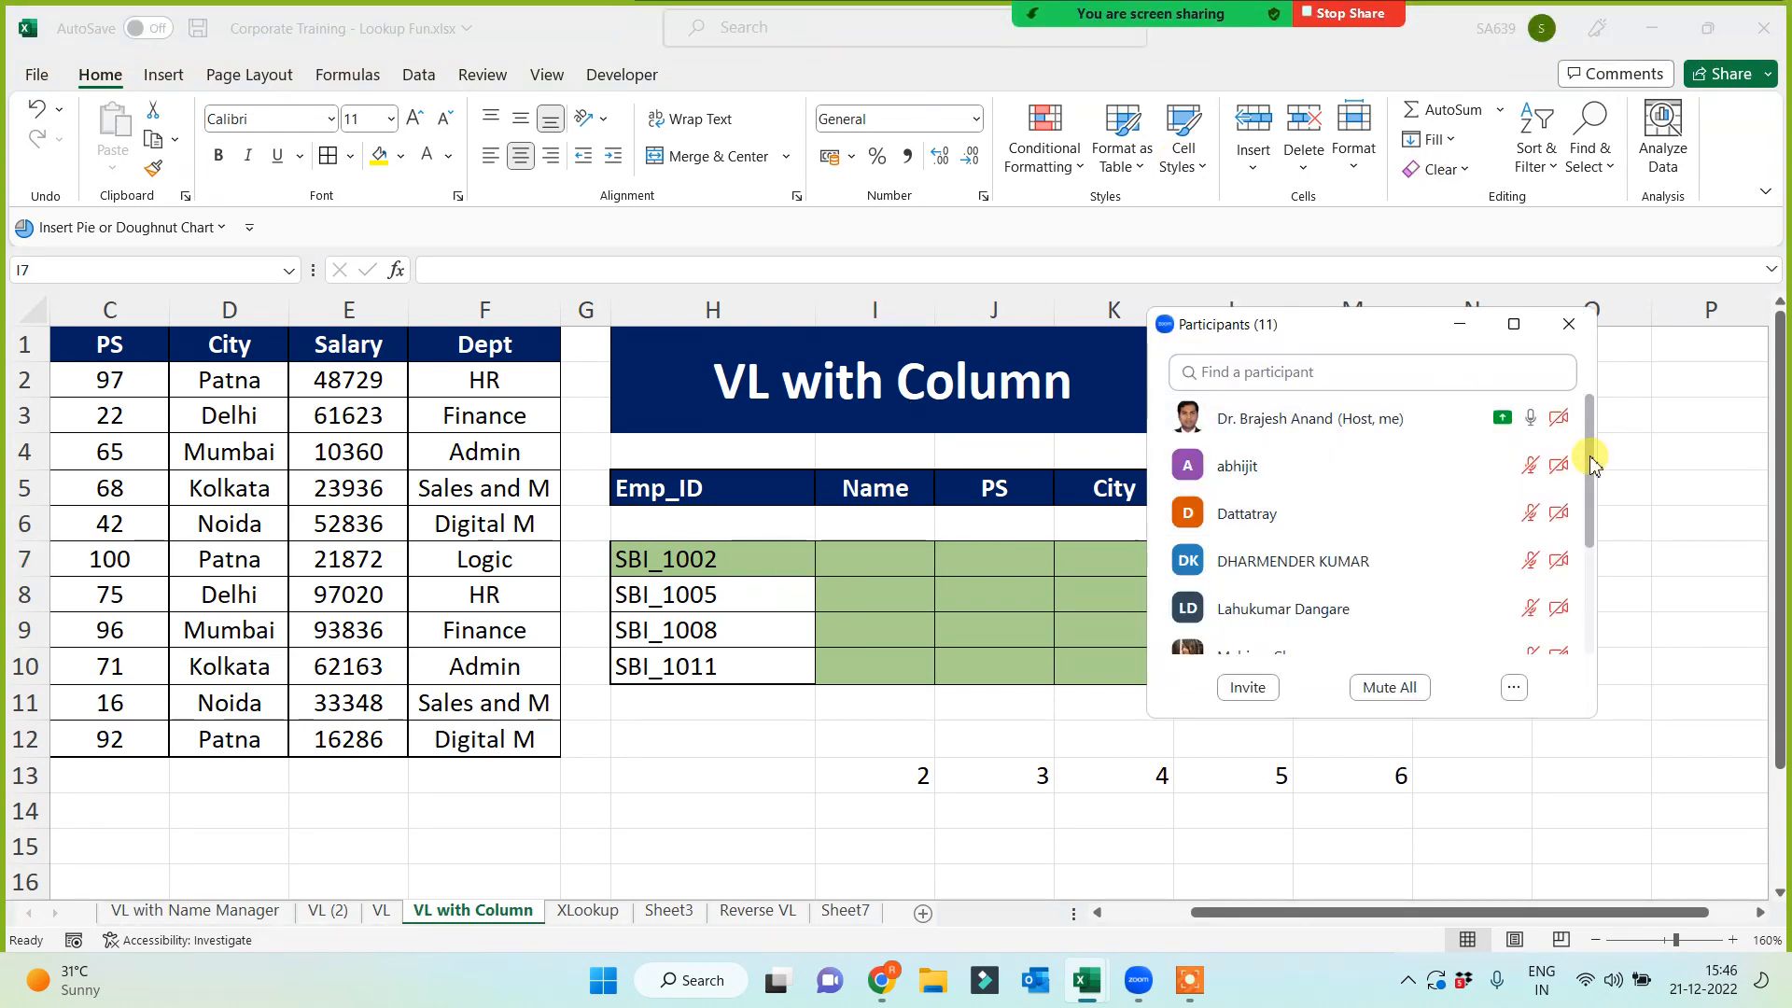
drag(1590, 454, 1605, 411)
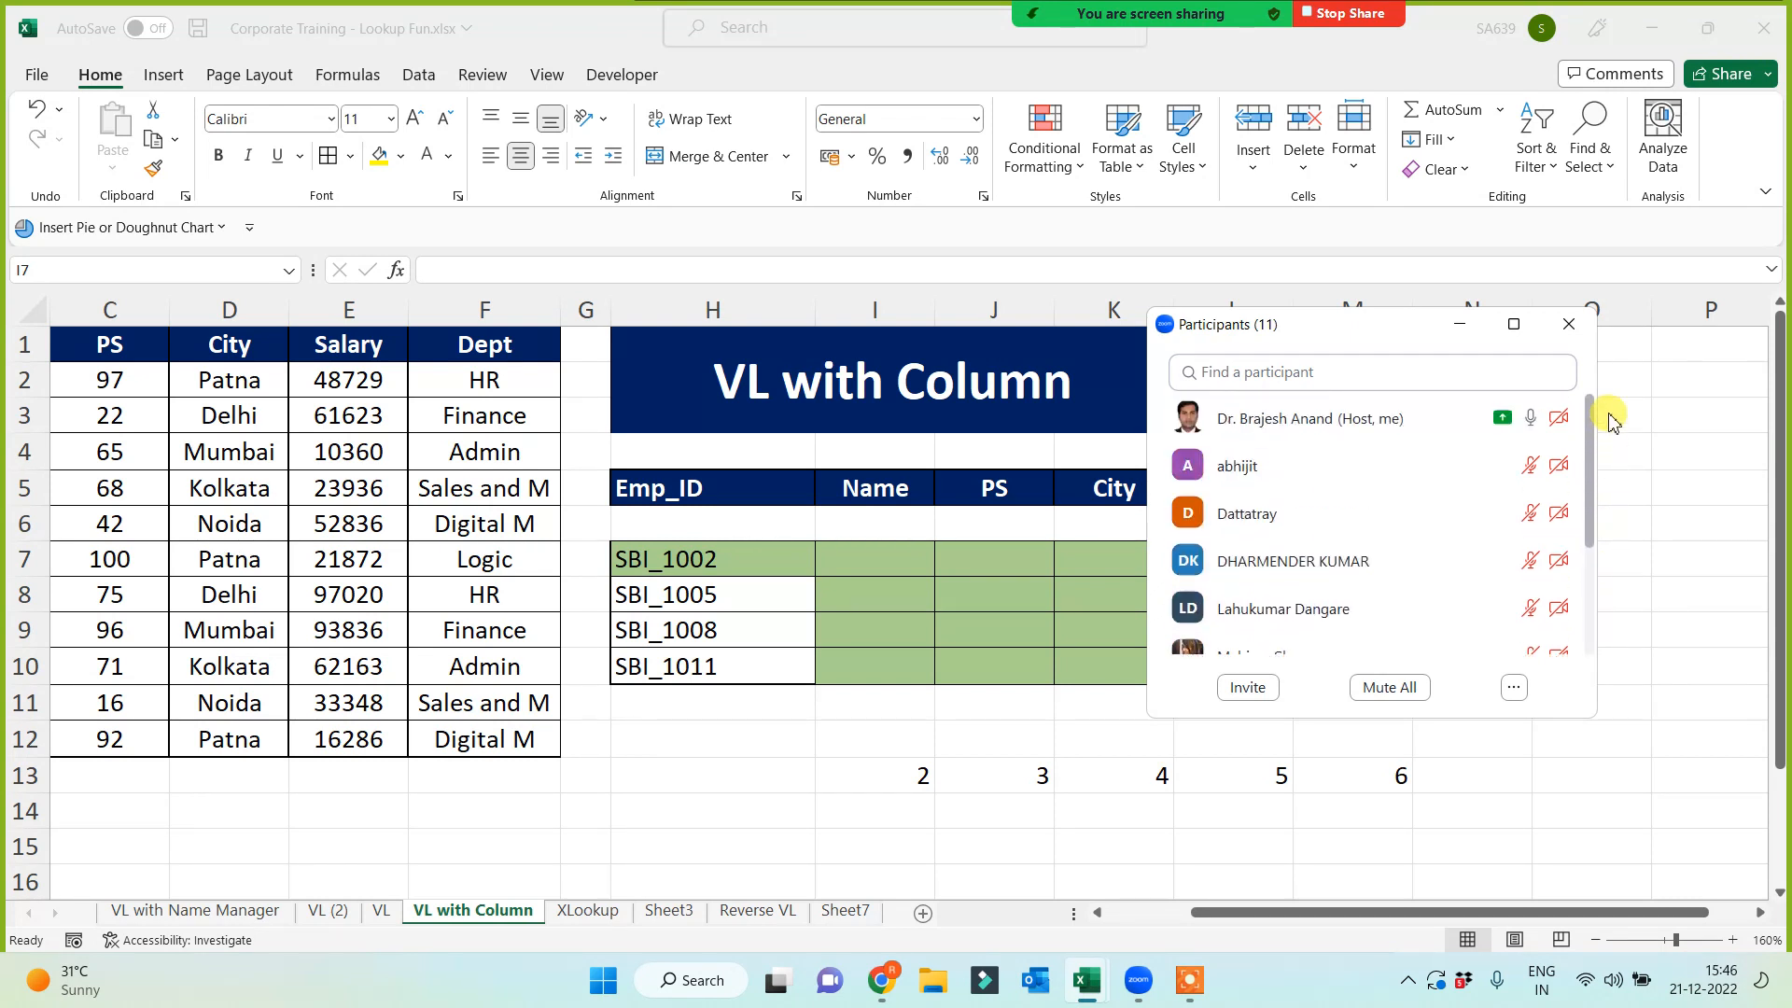
click(1459, 326)
Start a VLOOKUP in I7 for the first Emp_ID, using $H7 with only its column locked
click(872, 560)
text(=)
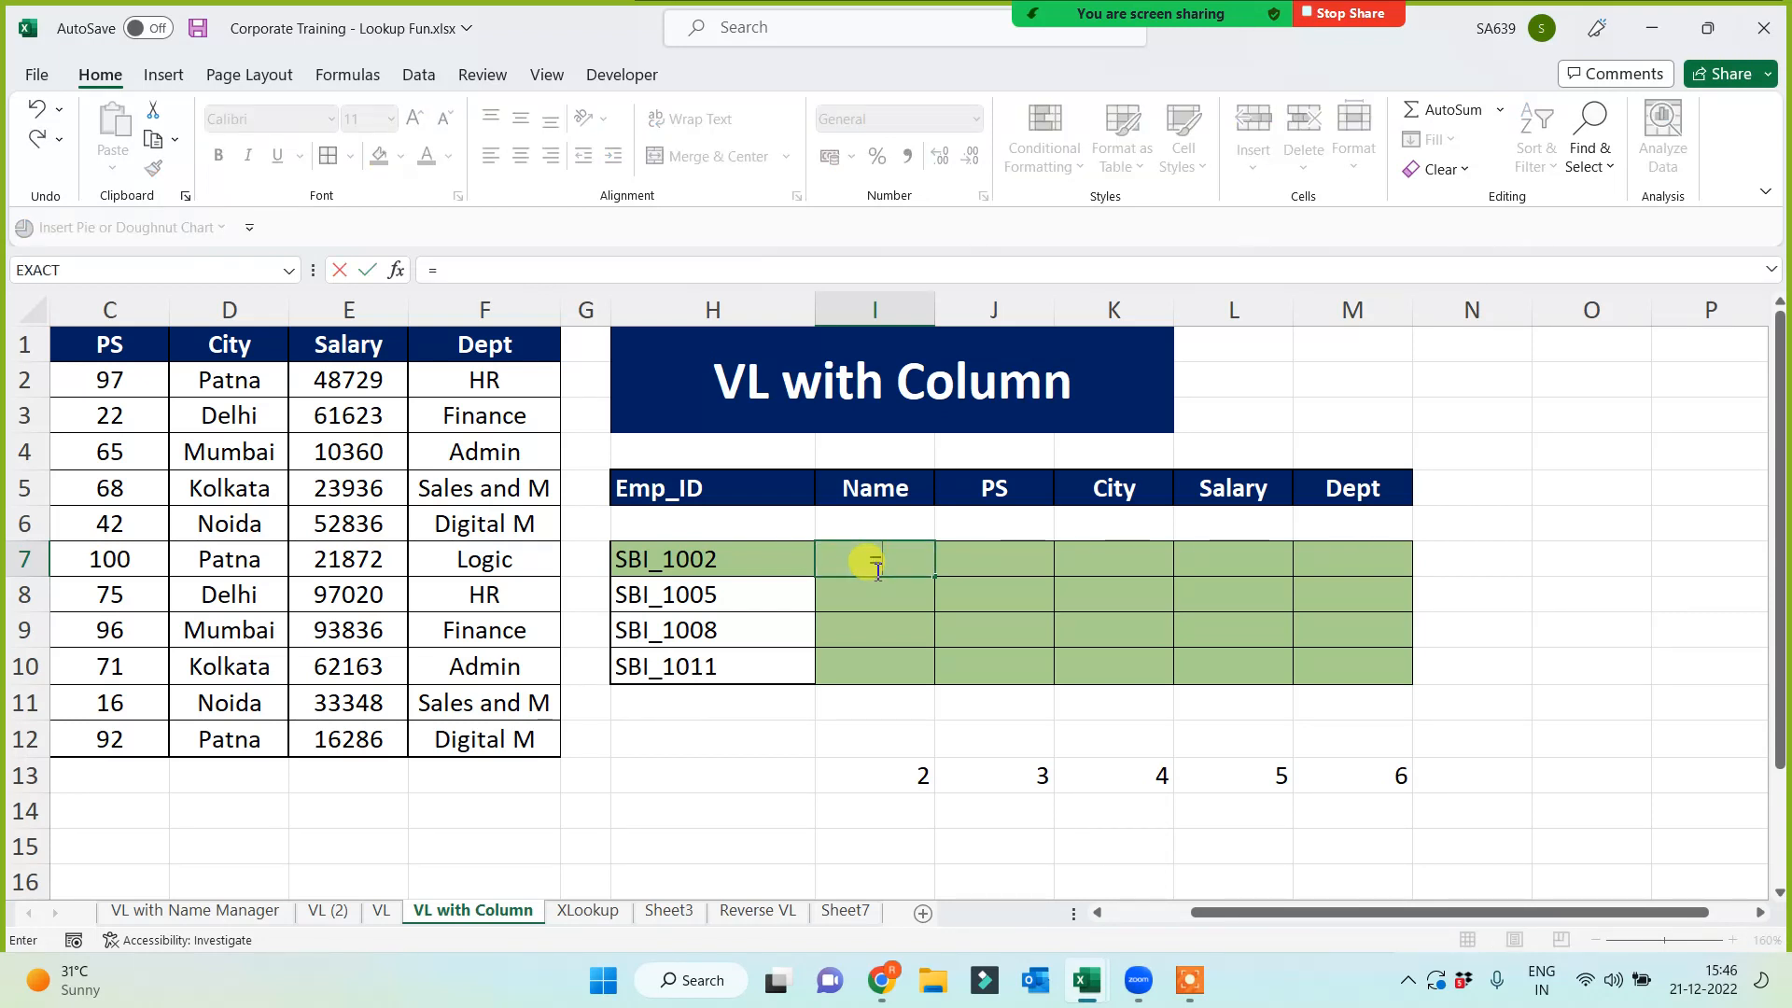
text(vl)
key(Tab)
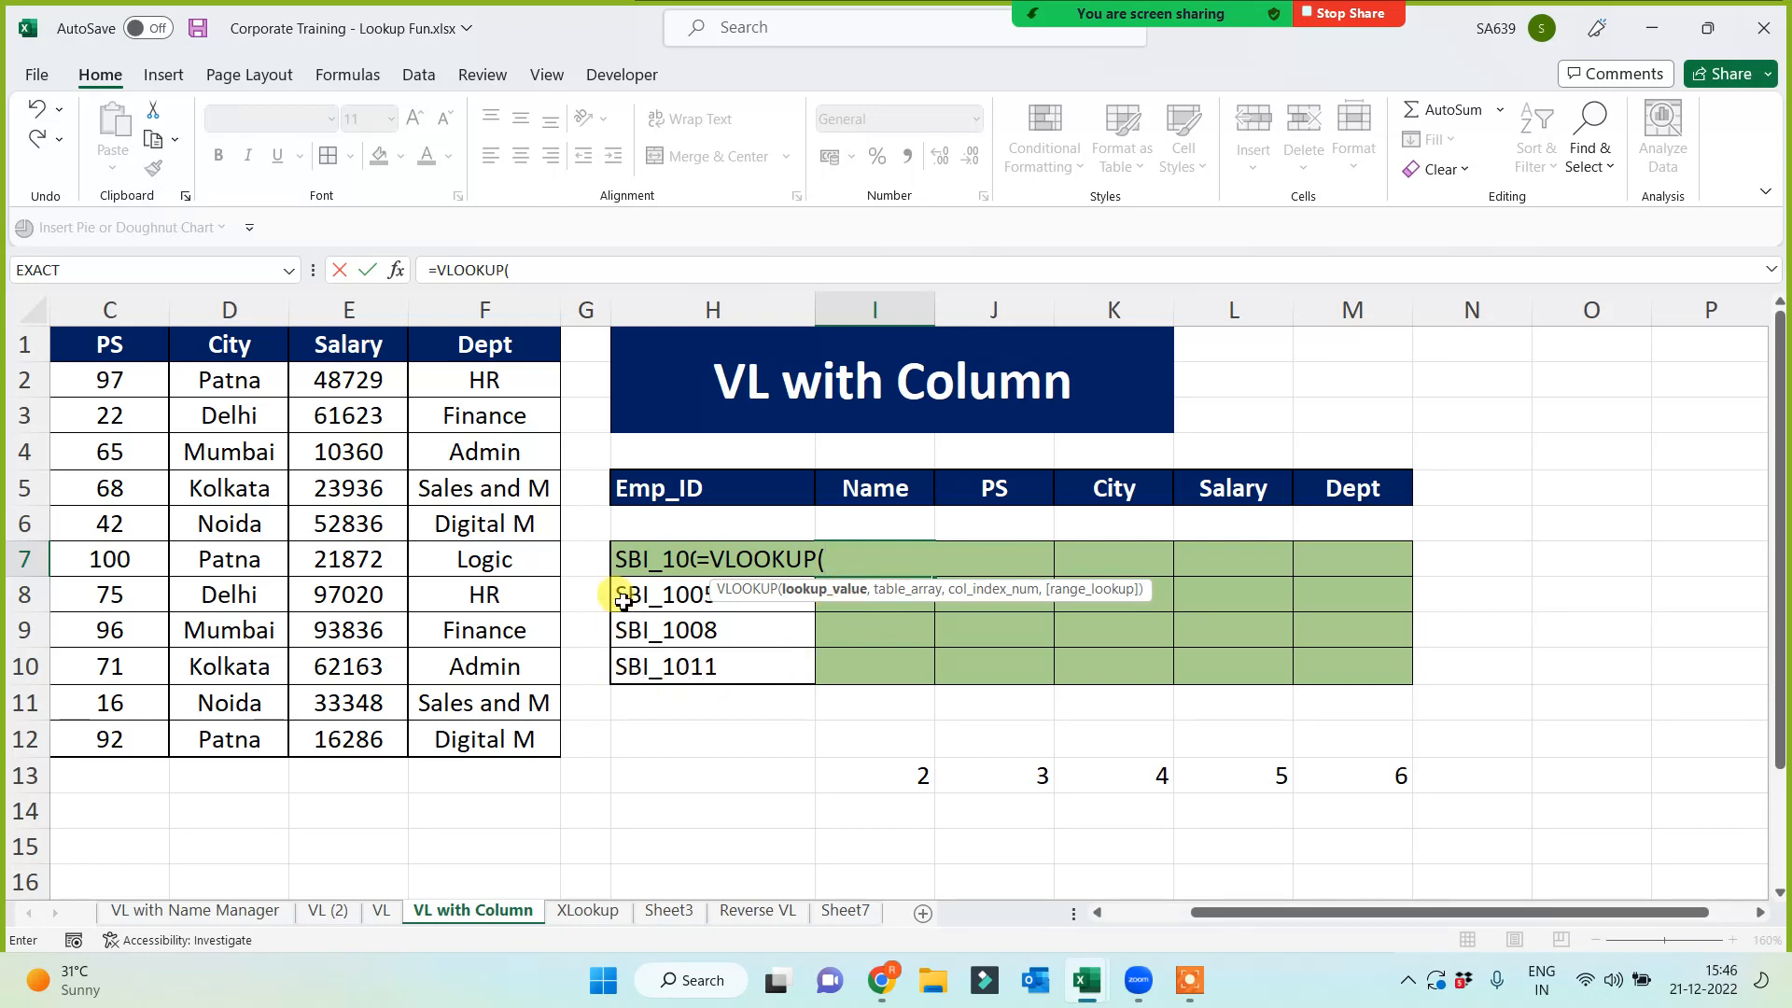
click(626, 563)
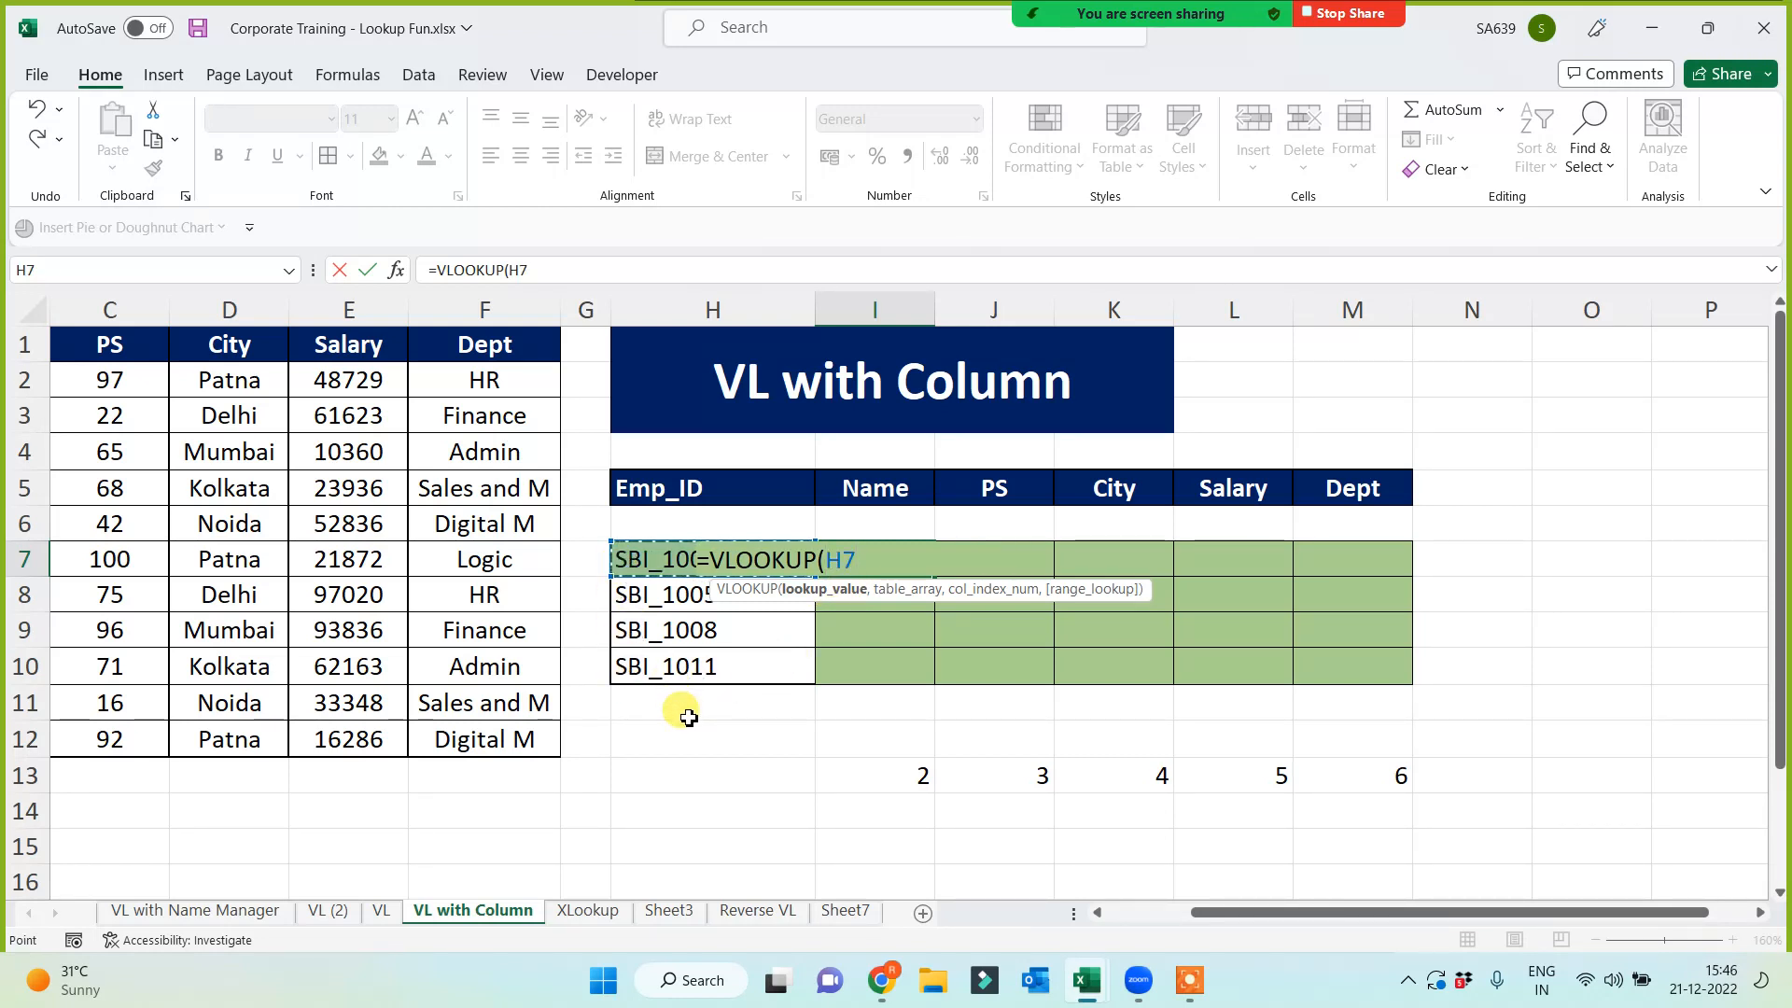
key(F4)
key(F4)
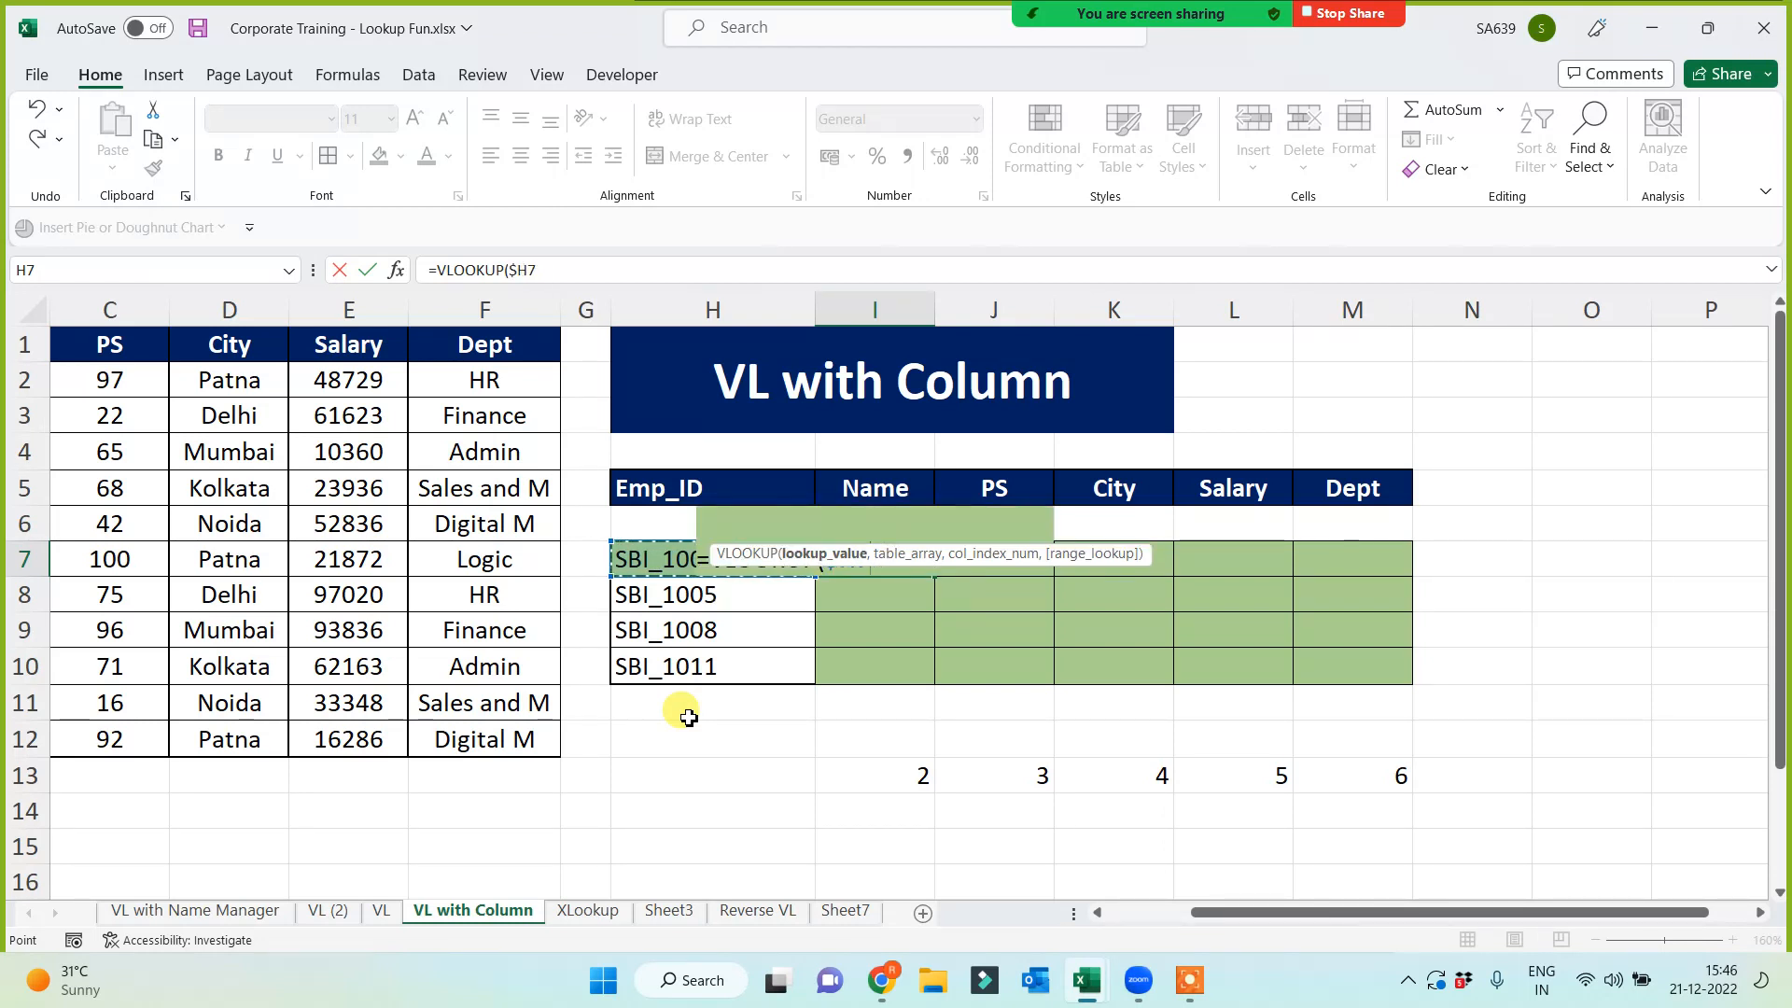
Complete the I7 VLOOKUP with the Masterdata range, COLUMN(B1) as the column index and 0 for an exact match
text(,)
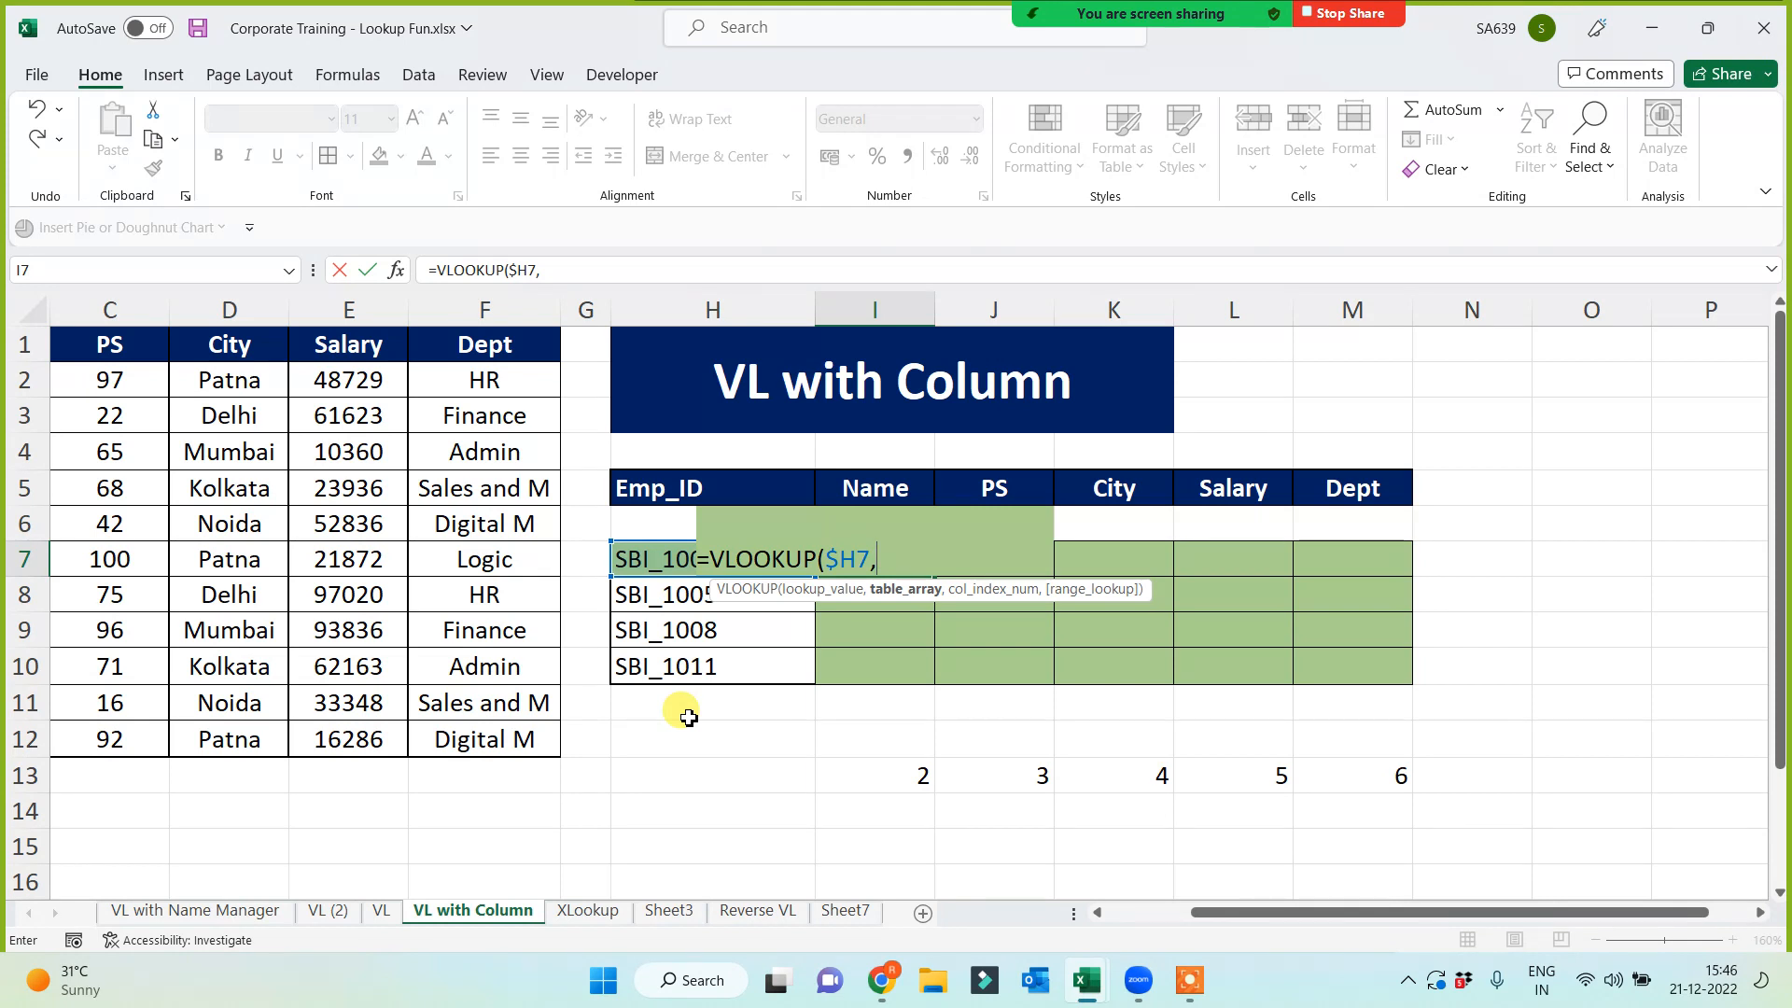
text(mast)
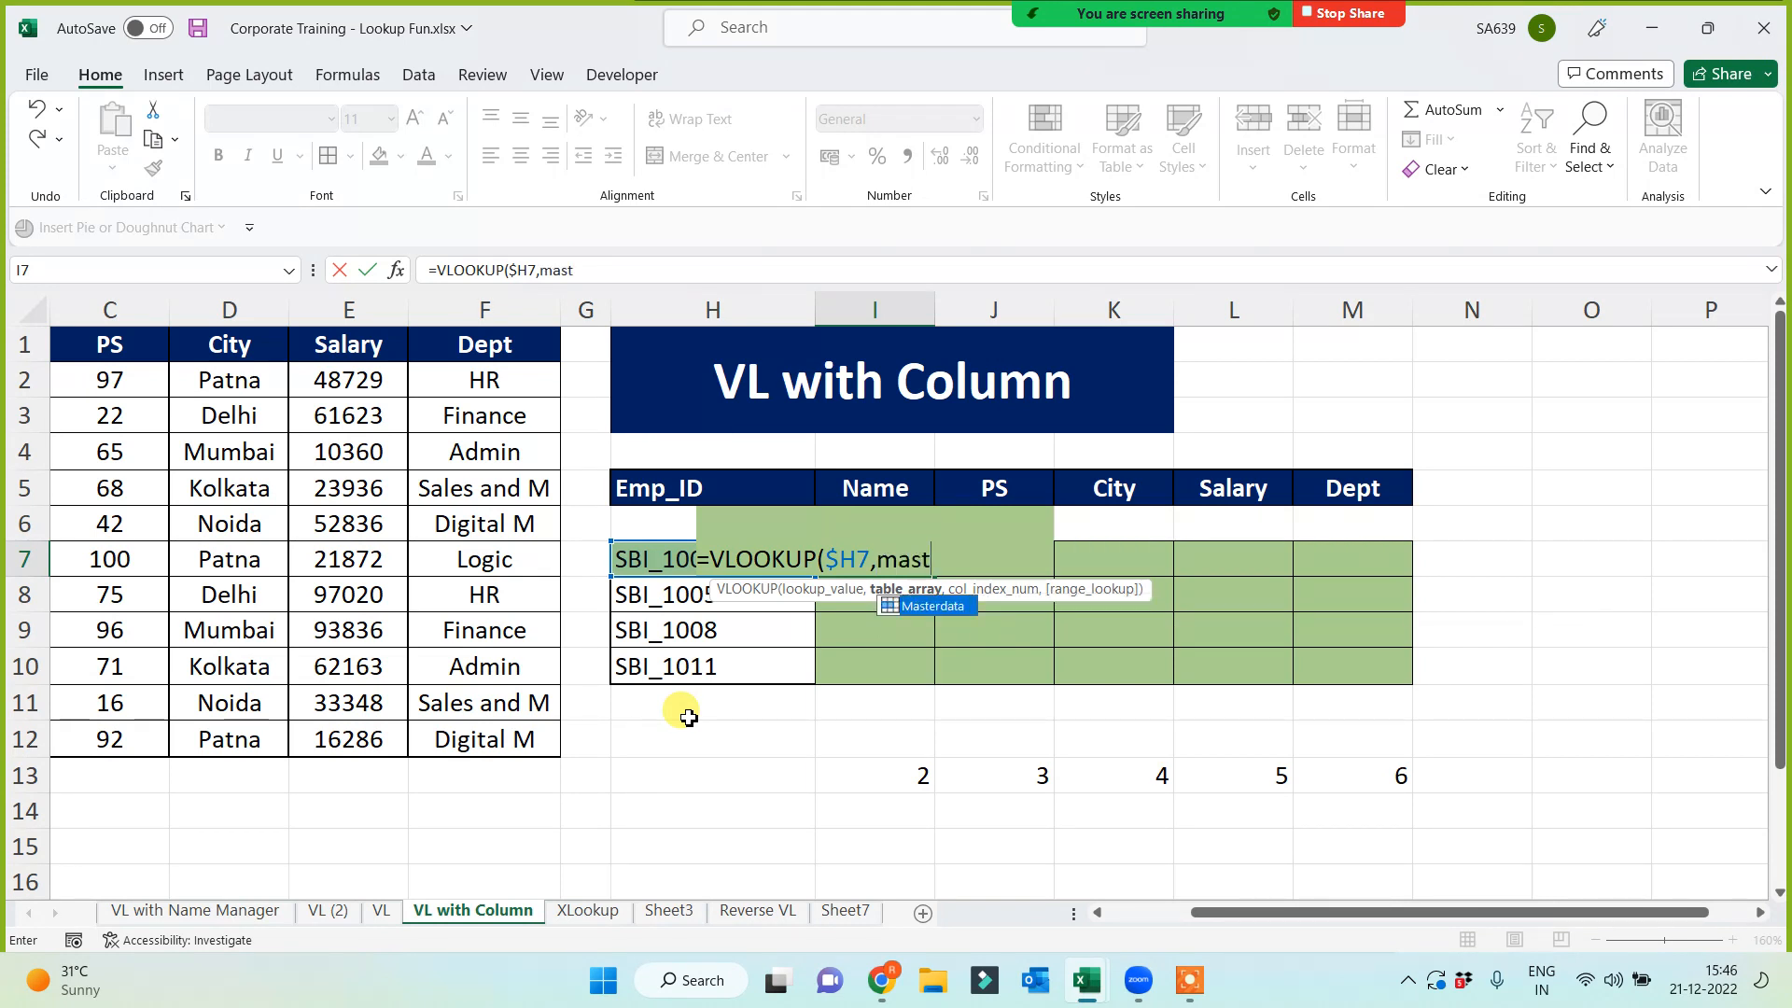
key(Tab)
text(,)
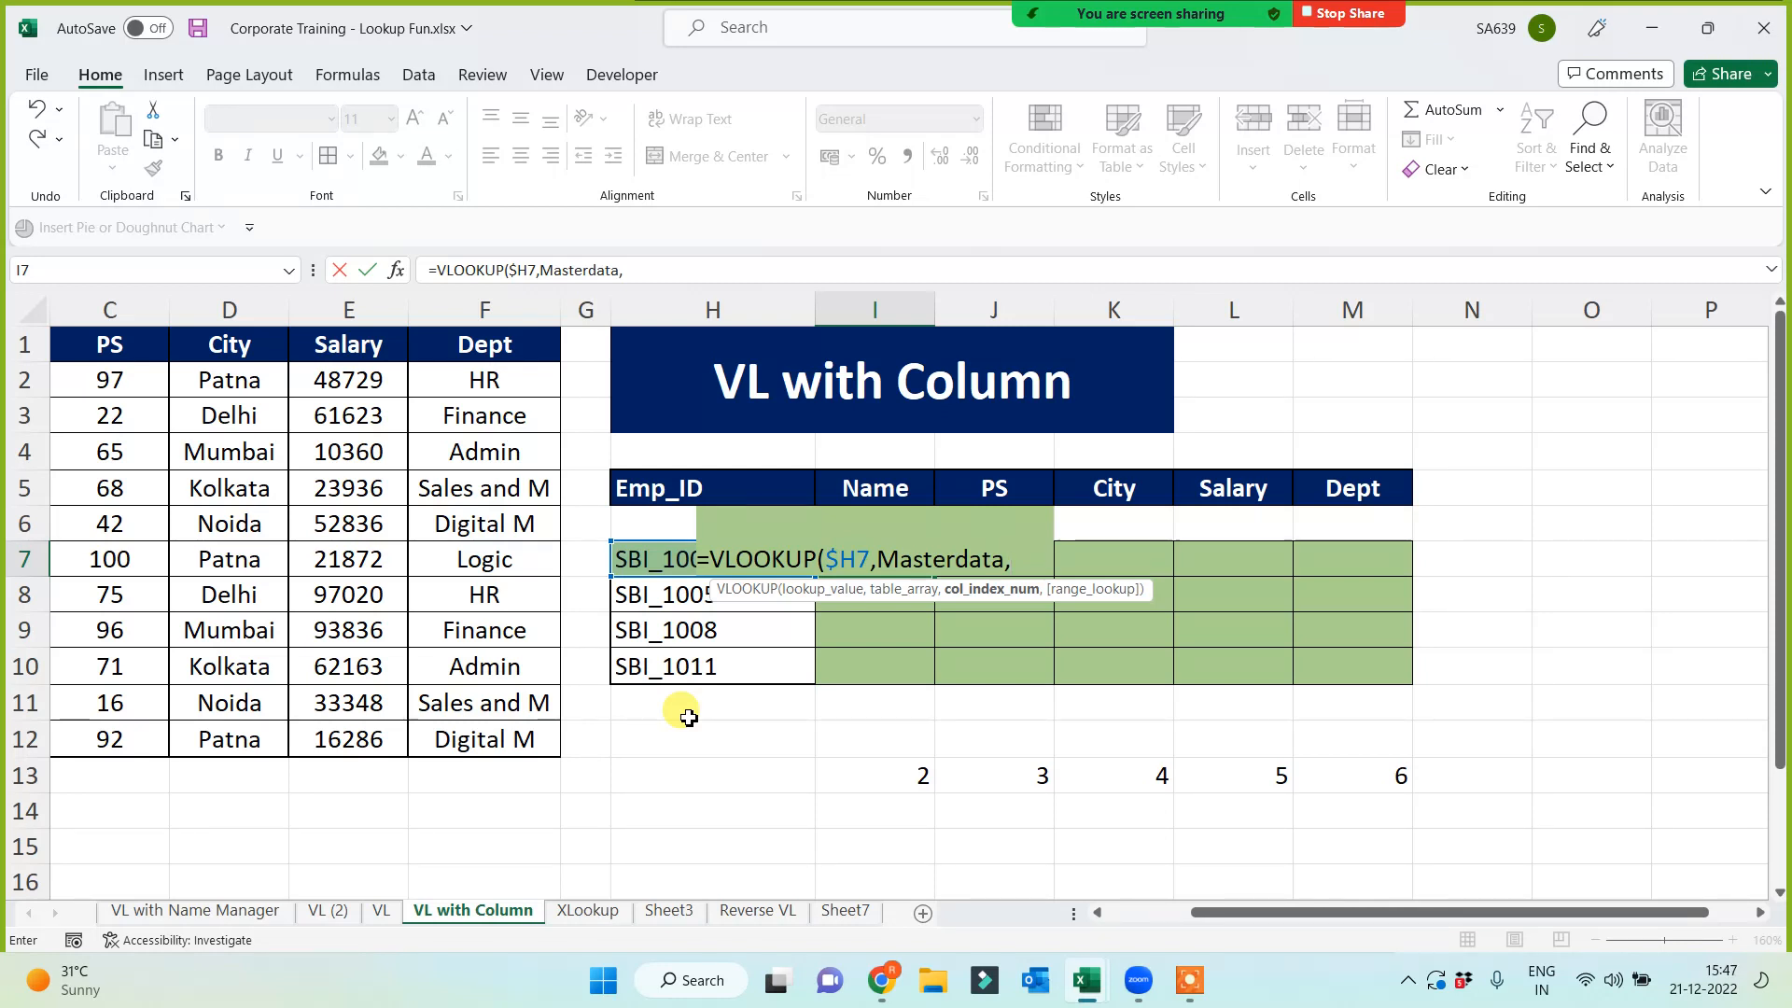
text(column)
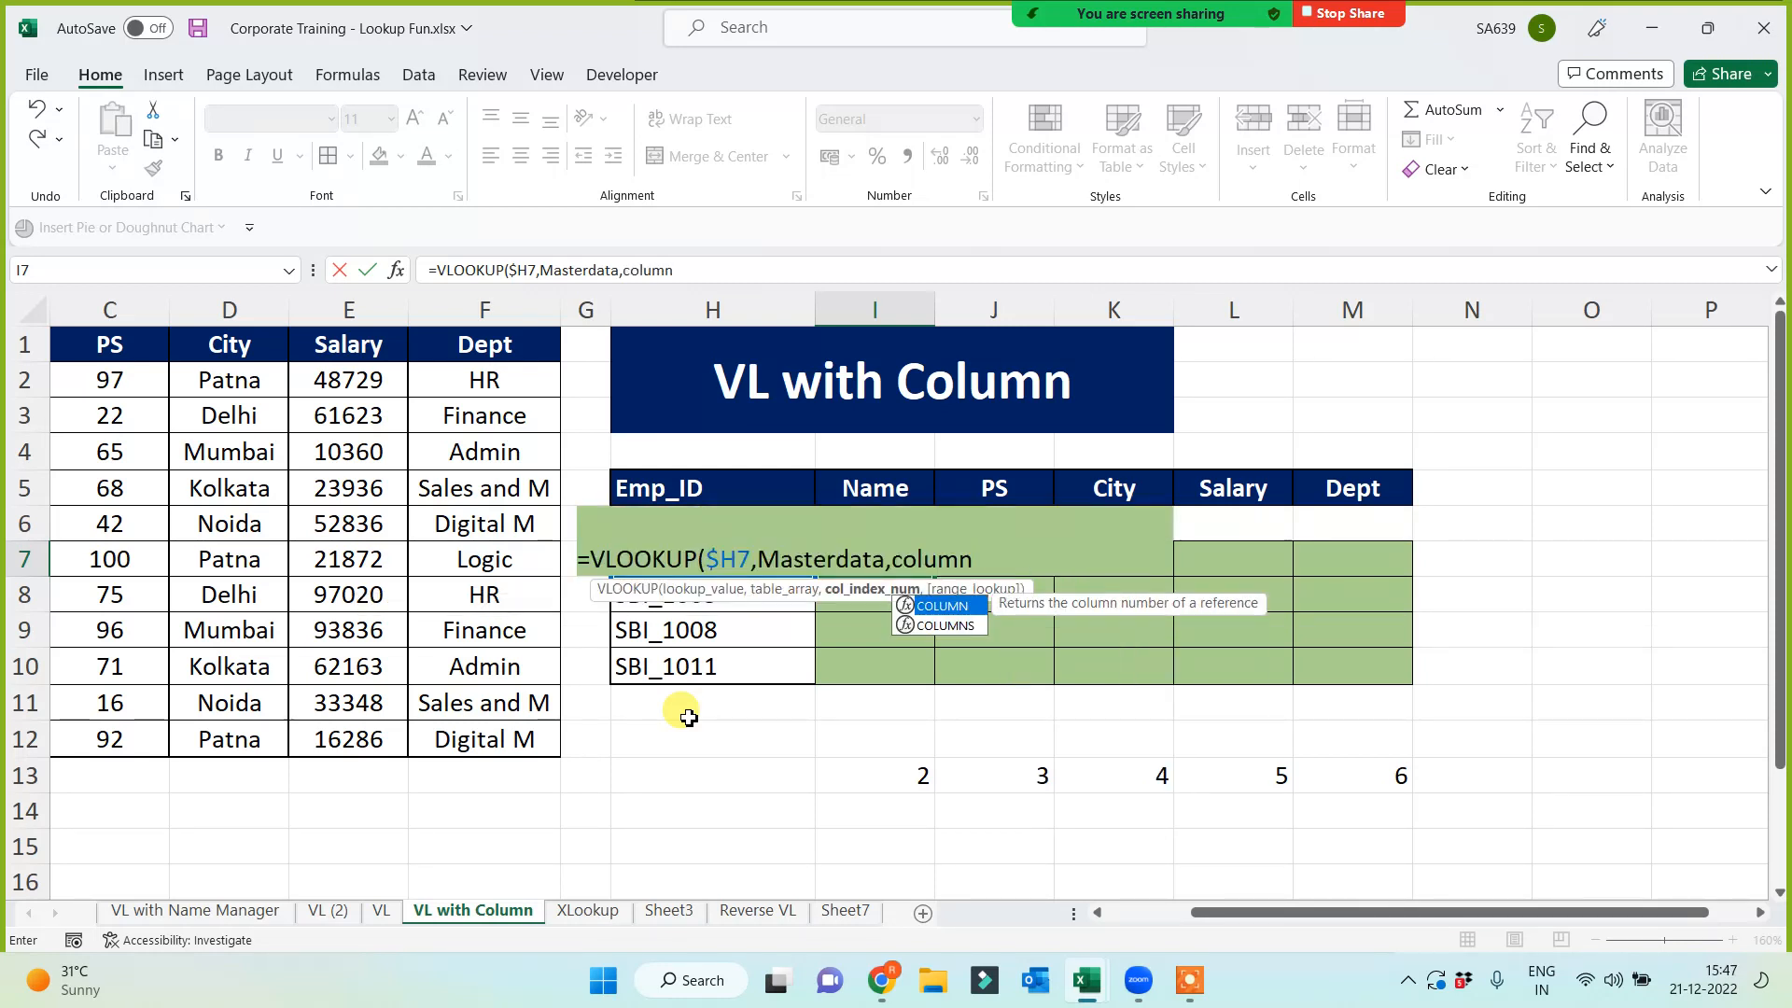
text((b1))
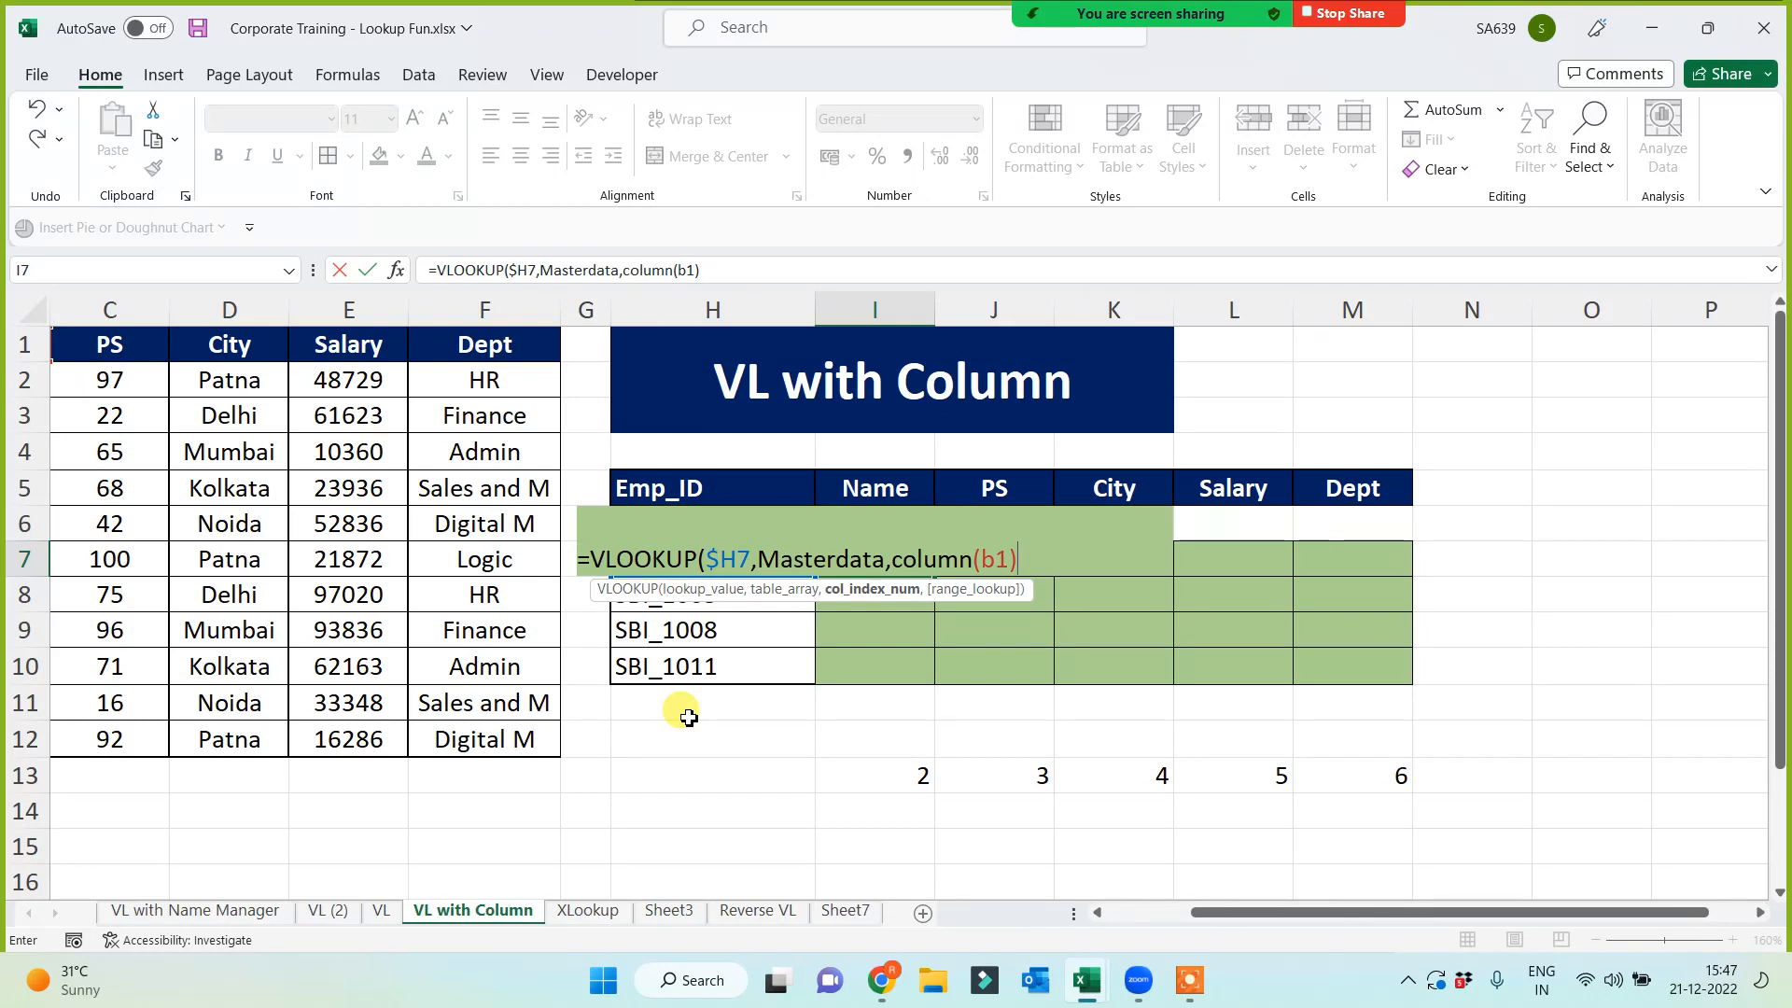
text(,)
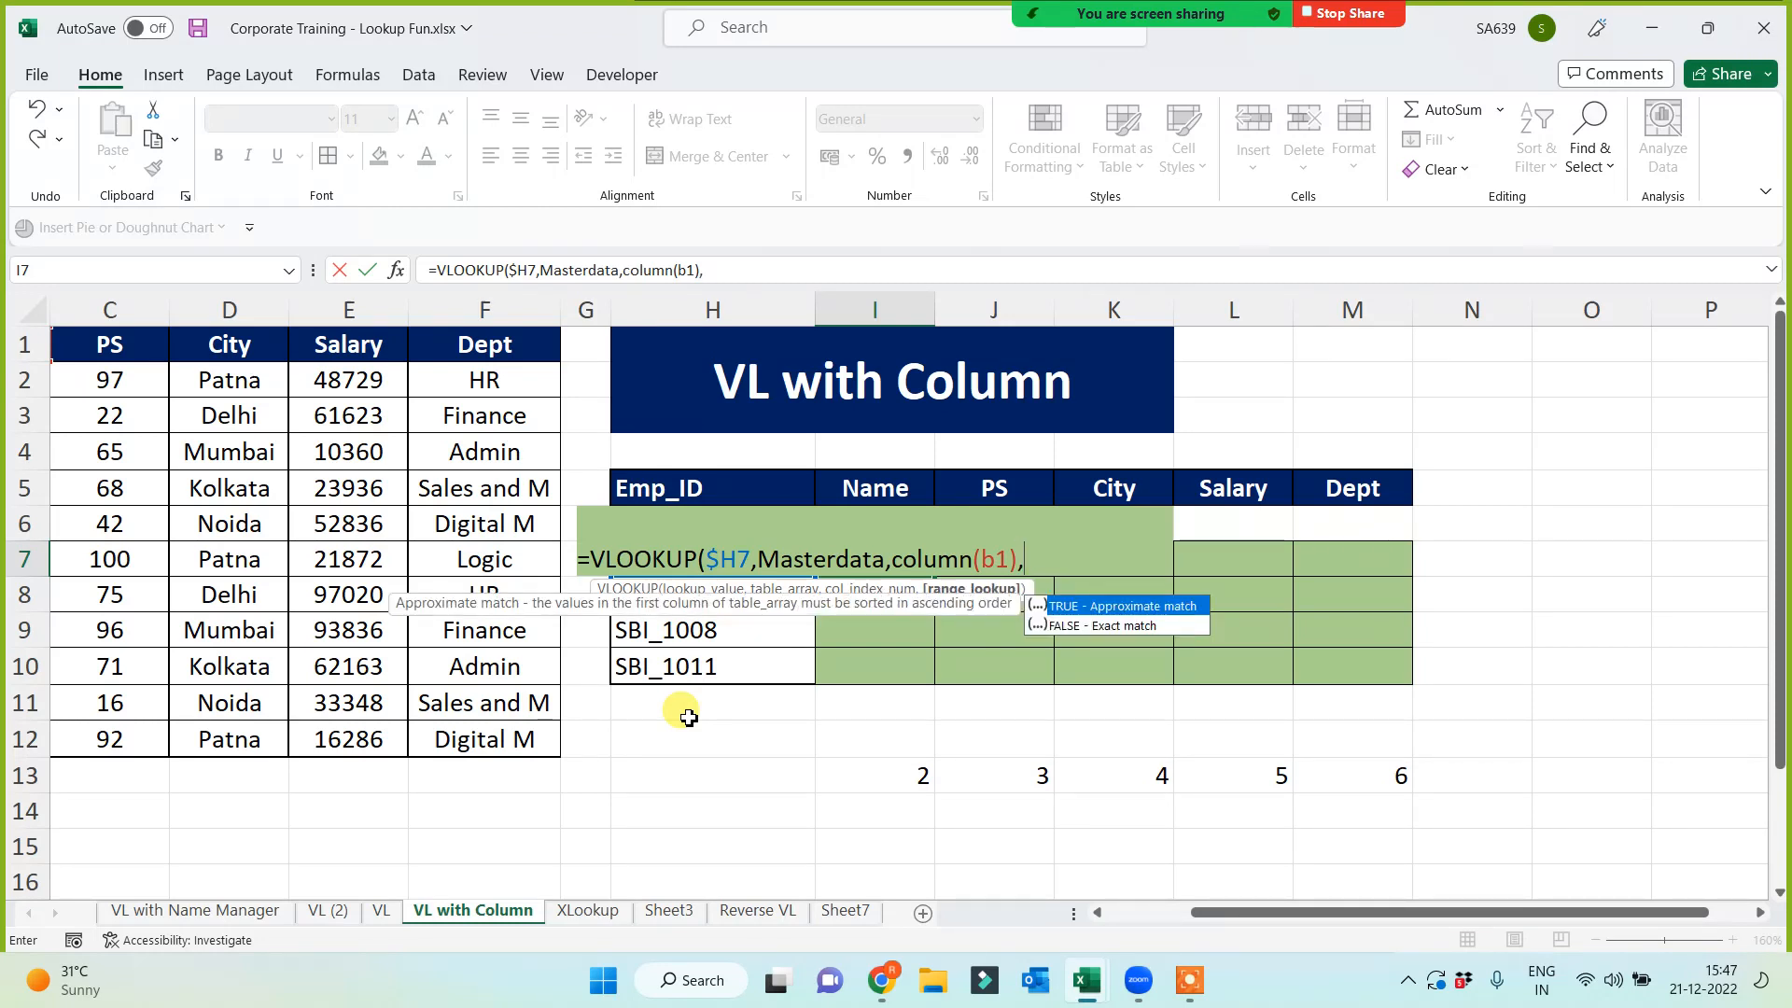
text(0))
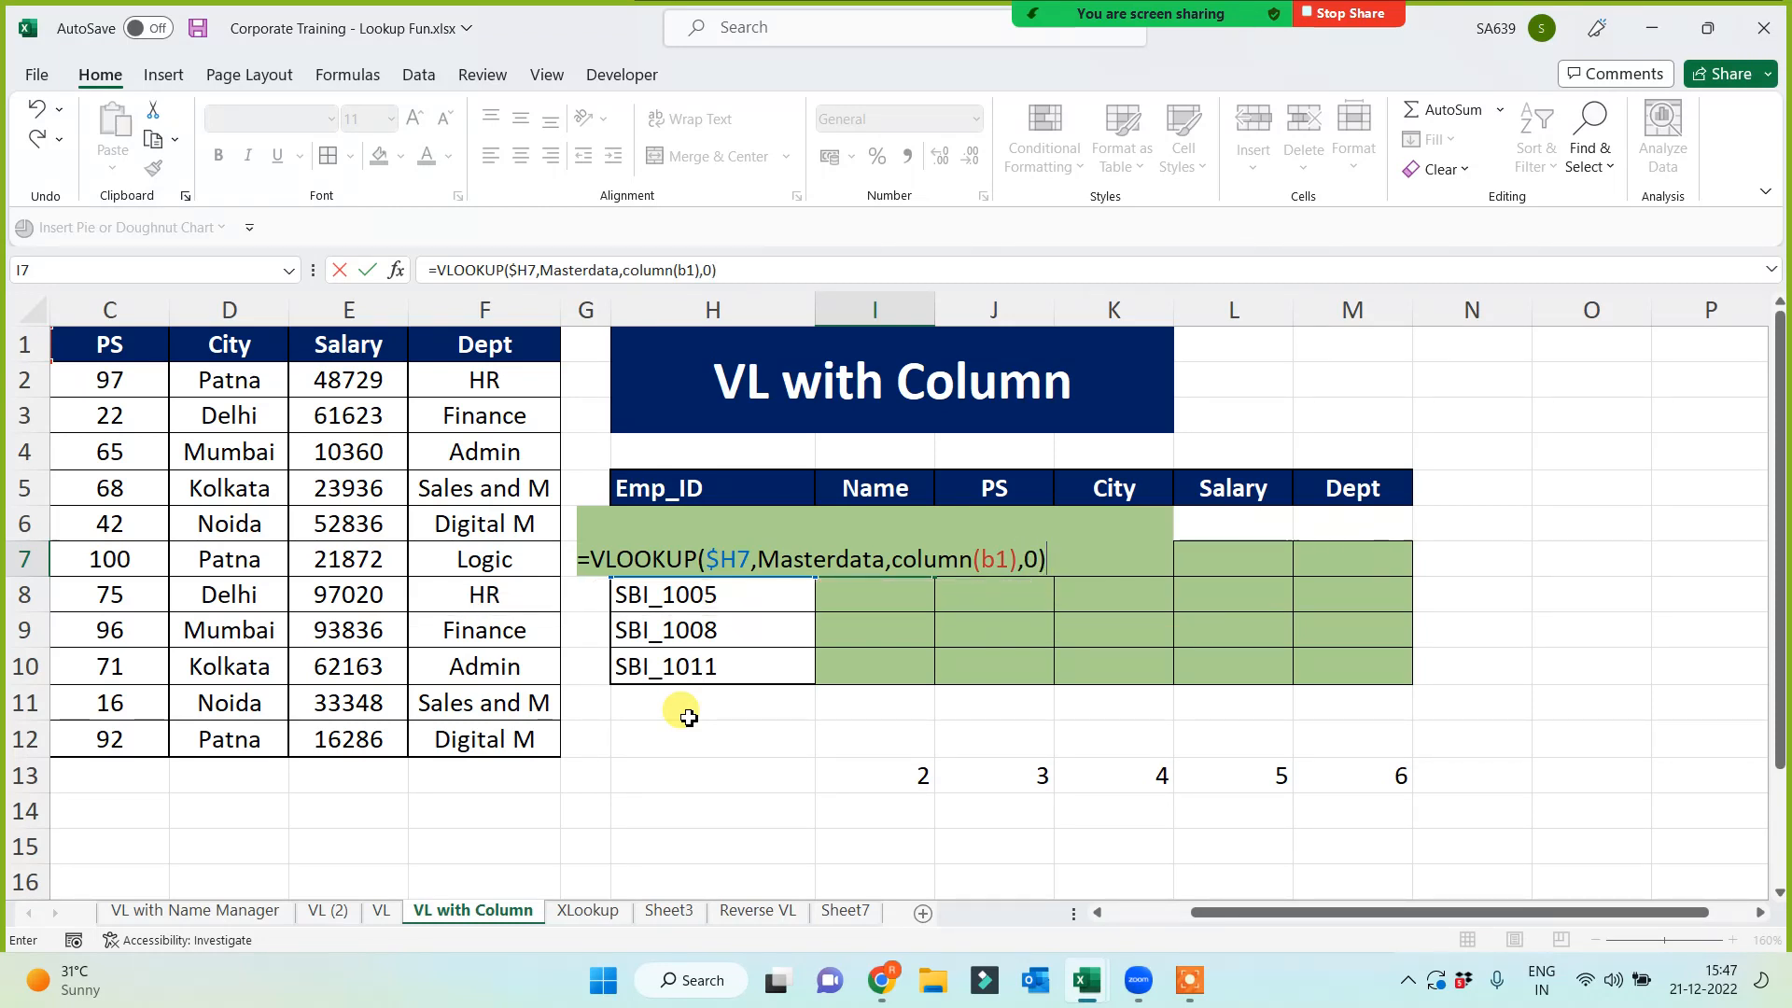
key(Return)
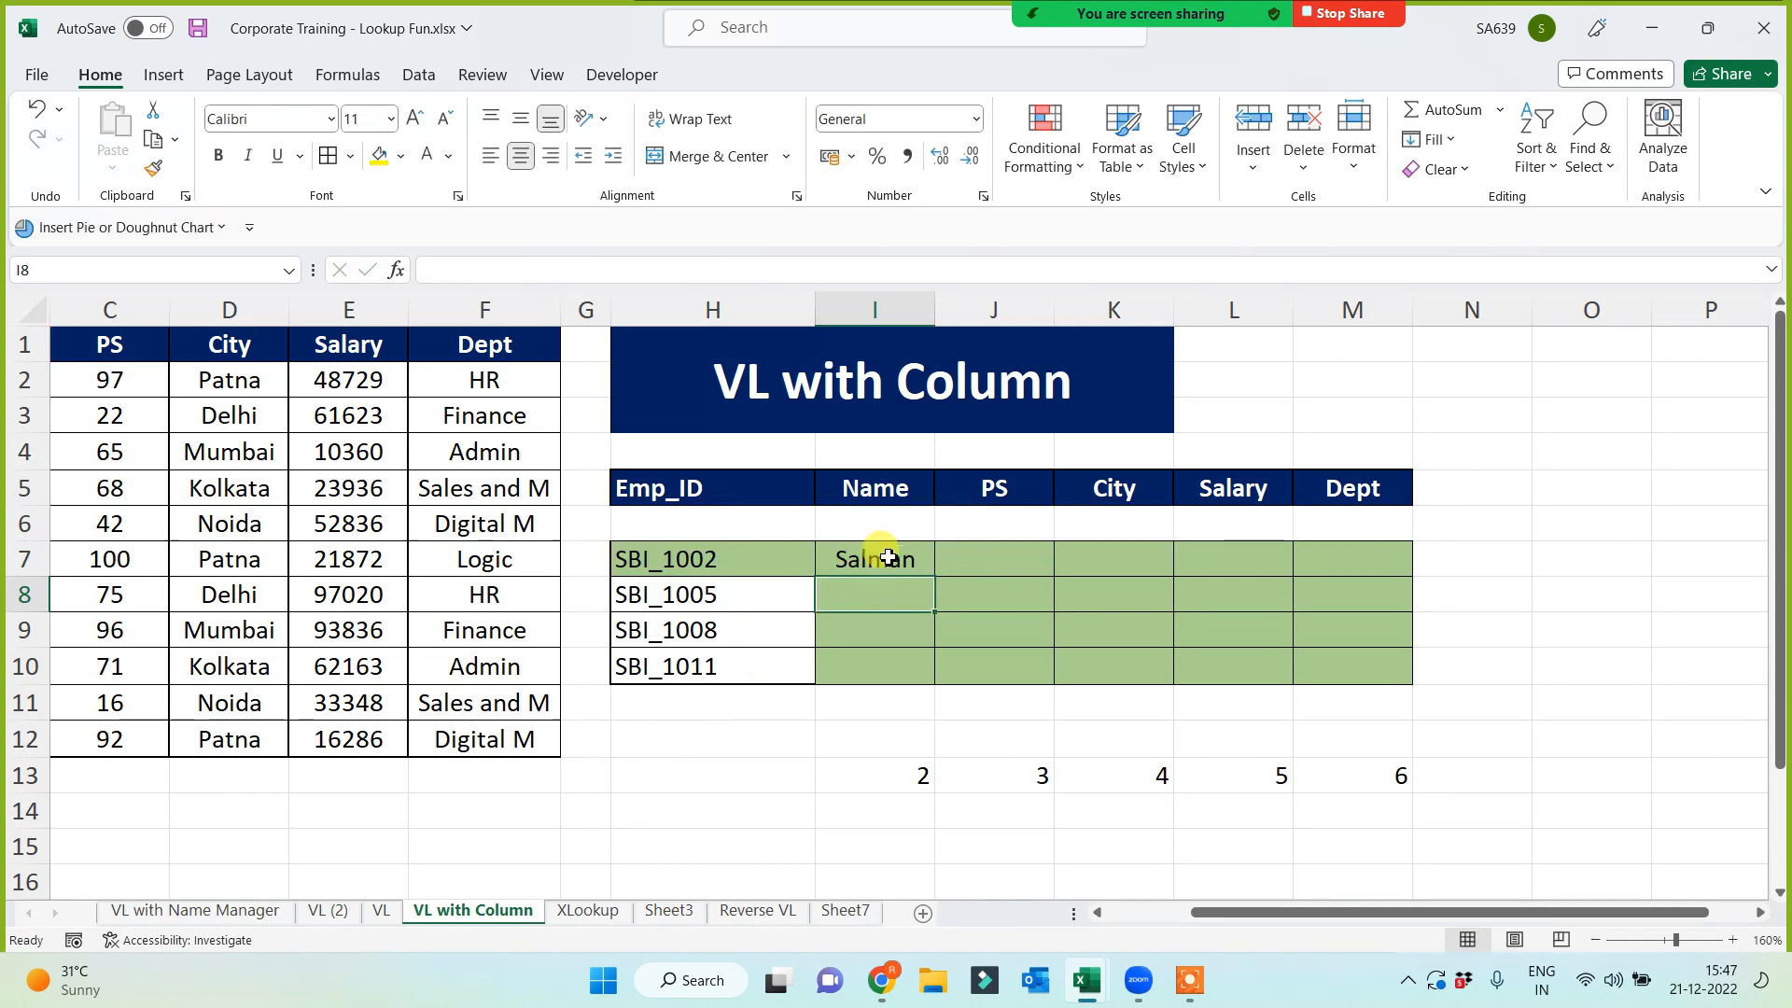
Fill the I7 formula down and across through M10, and clear the filled range again
click(872, 560)
drag(934, 577, 1383, 683)
click(1423, 589)
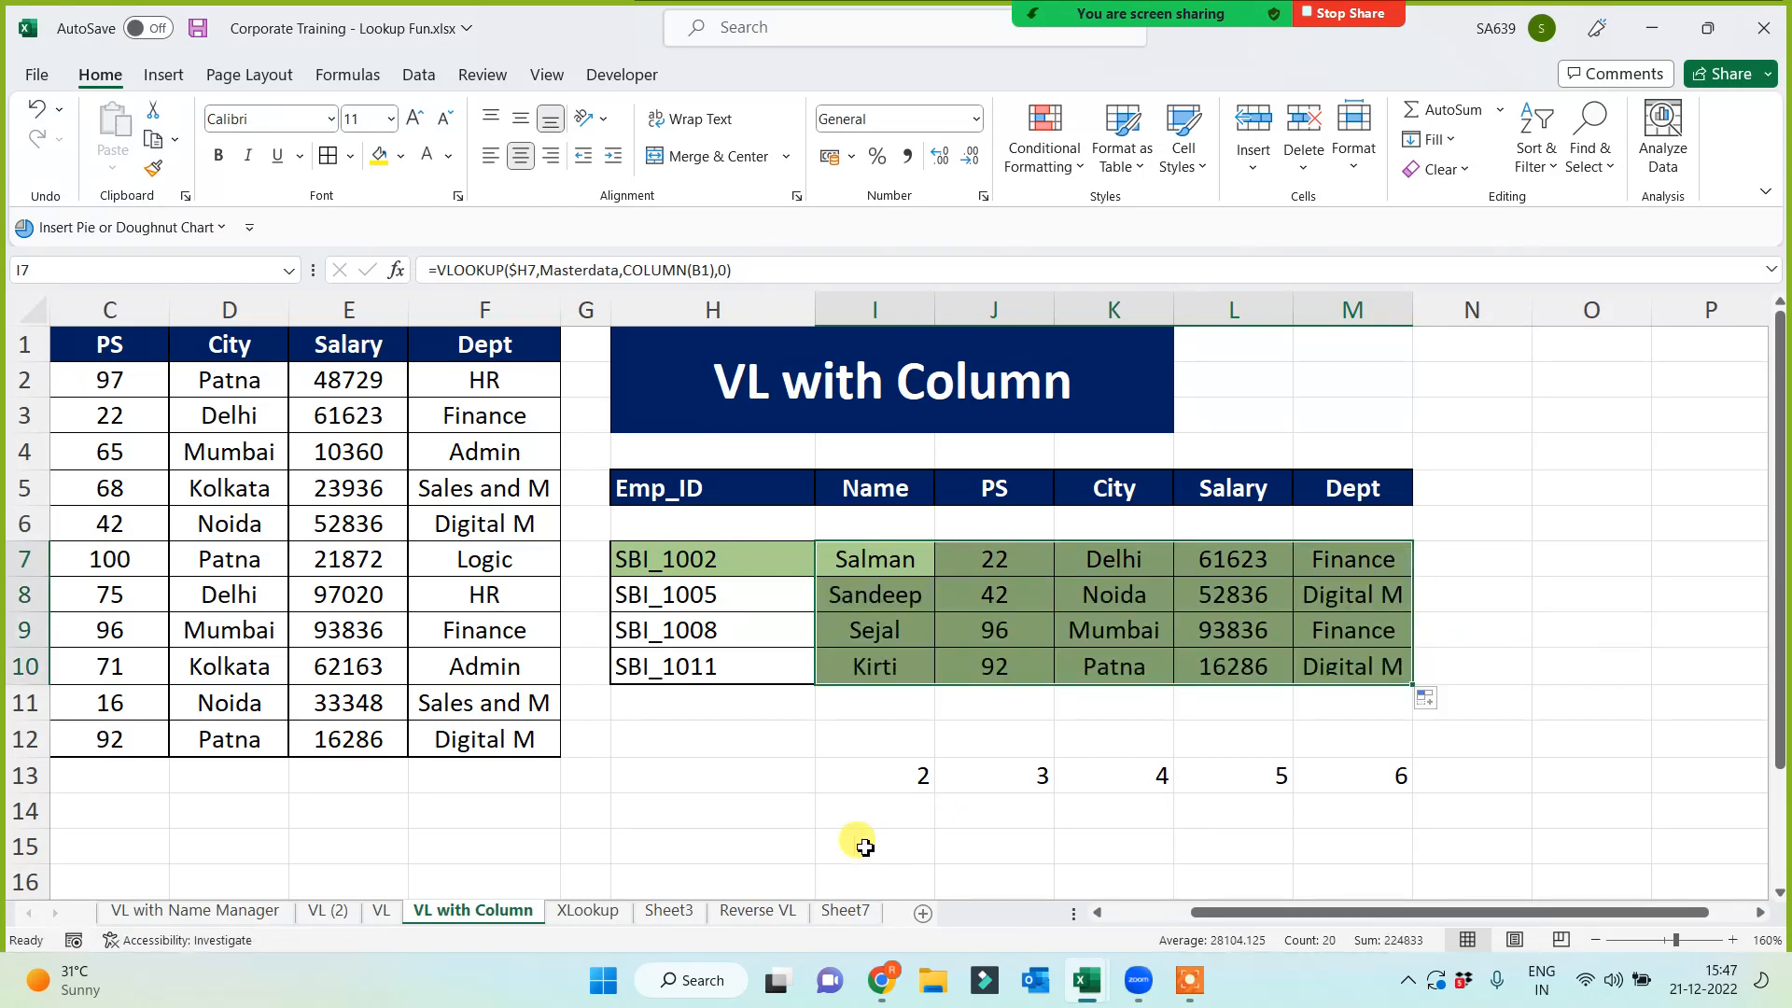
key(Delete)
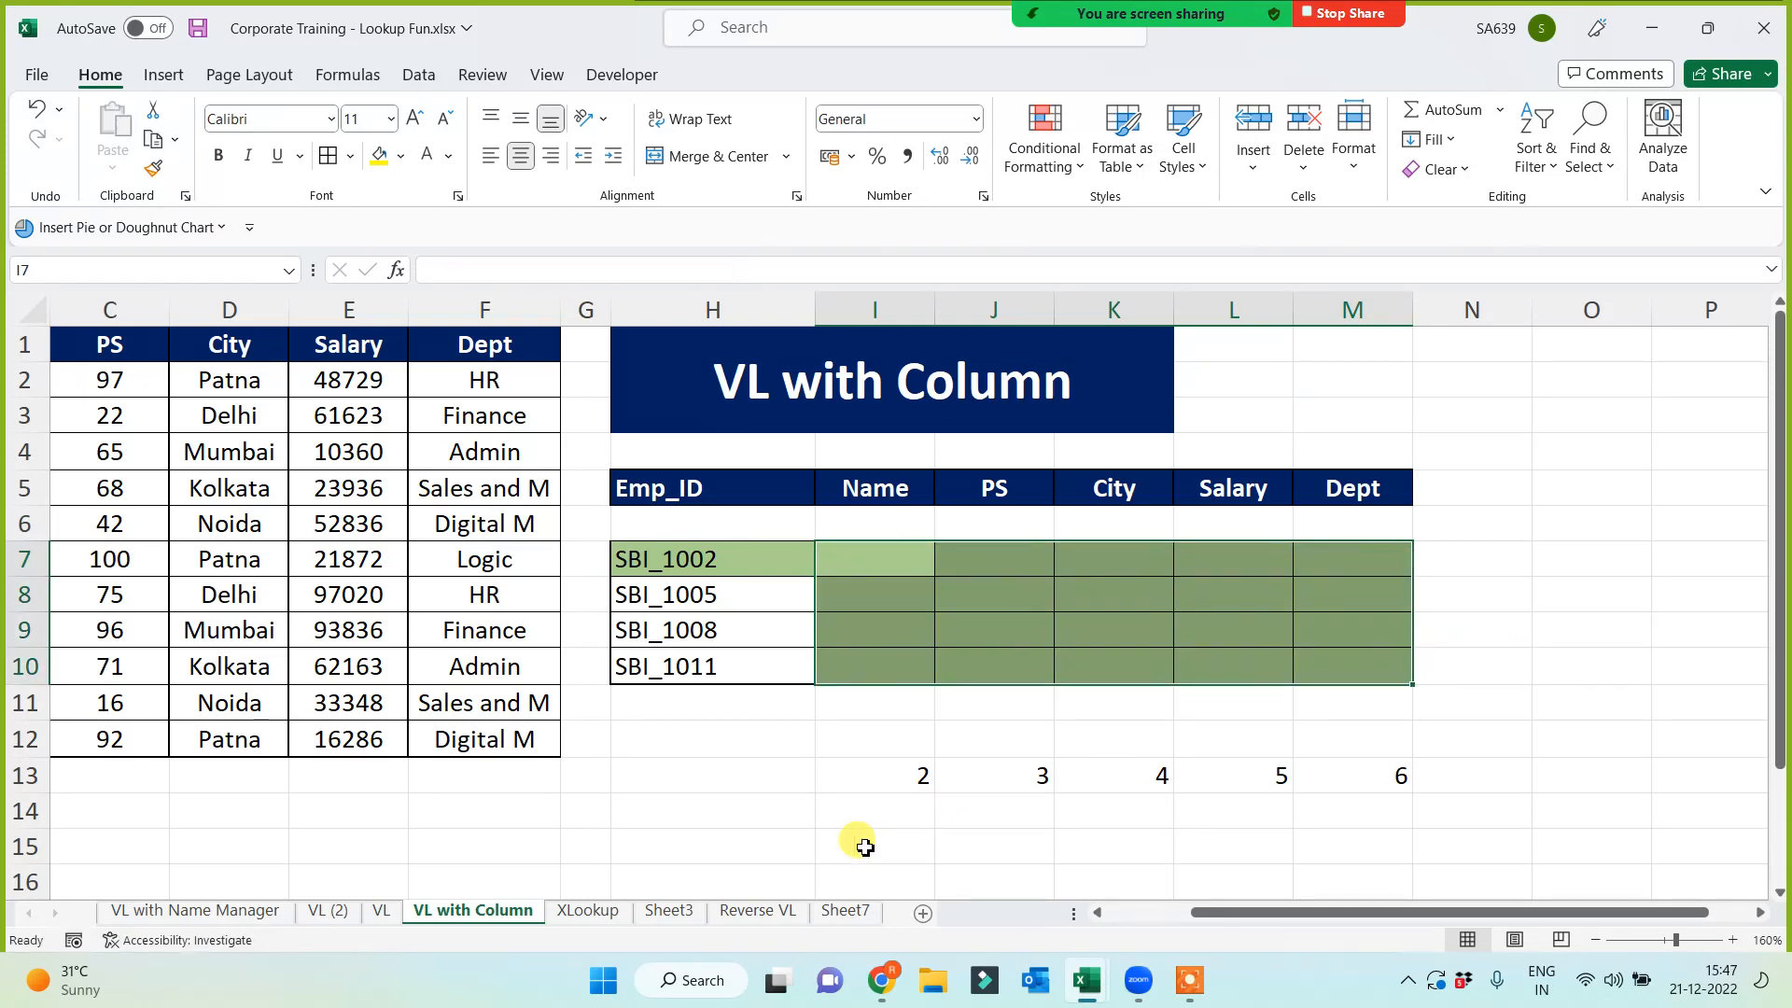
click(880, 564)
Check the Zoom meeting's participants list and minimize its window
mouse_move(1327, 54)
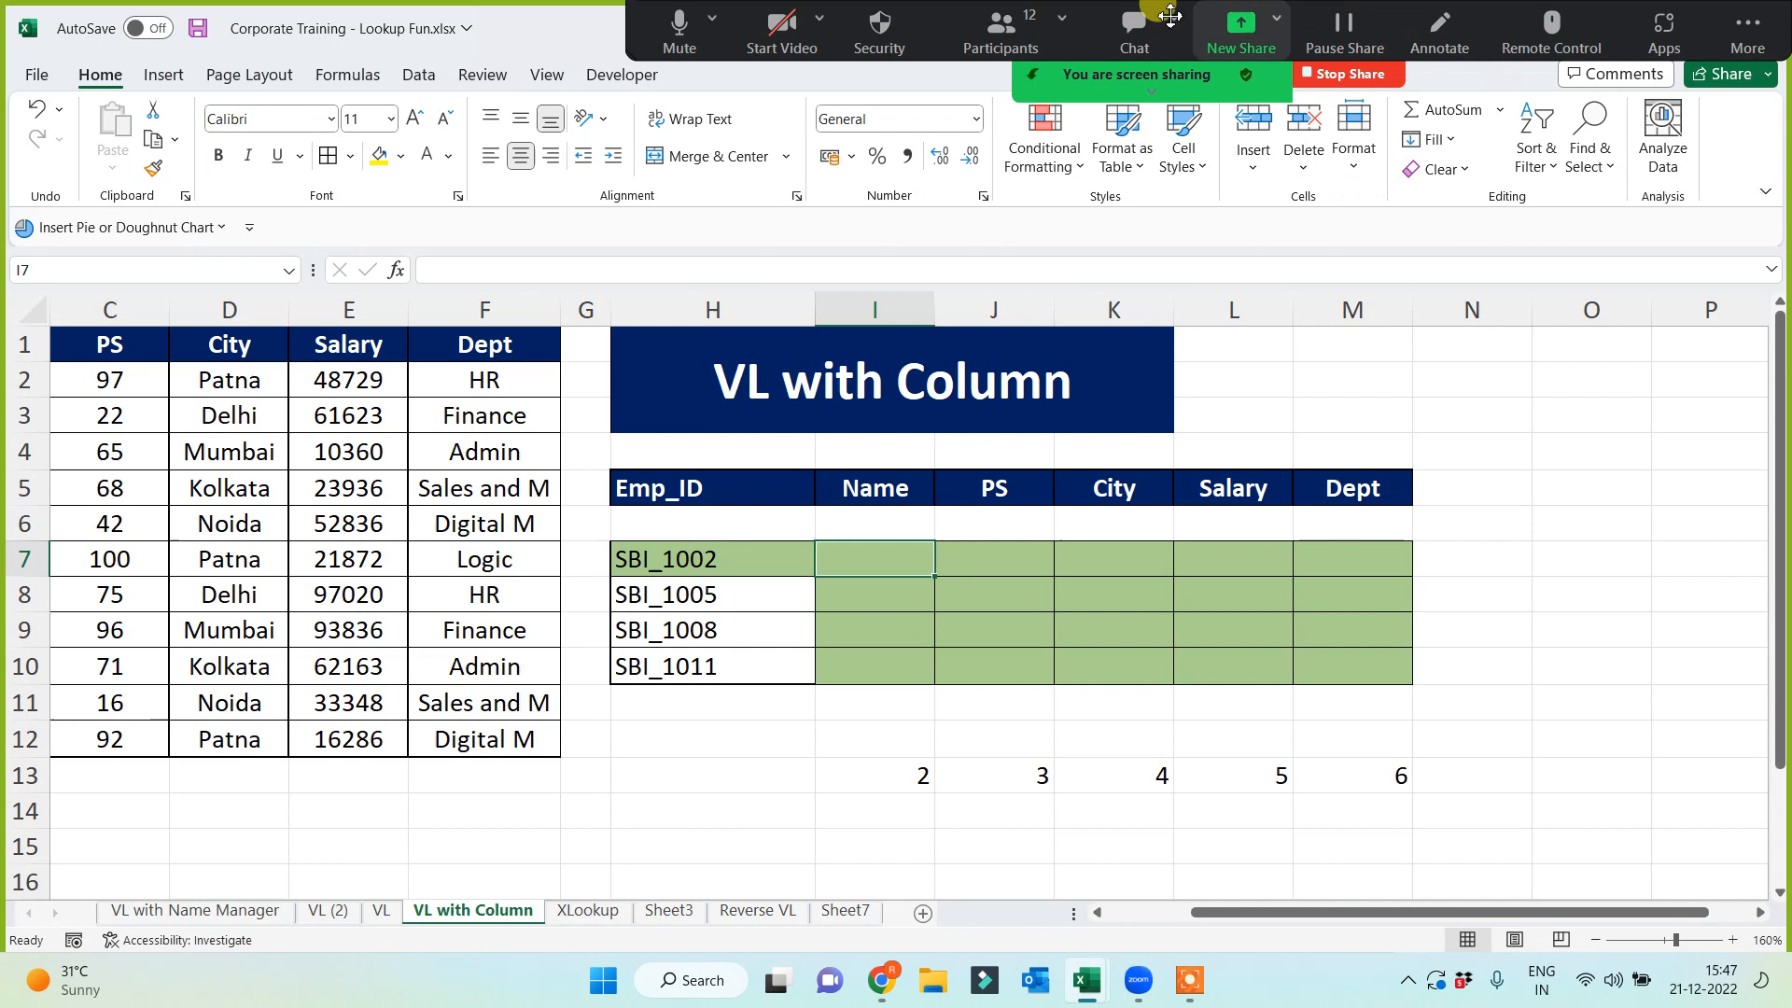
click(983, 28)
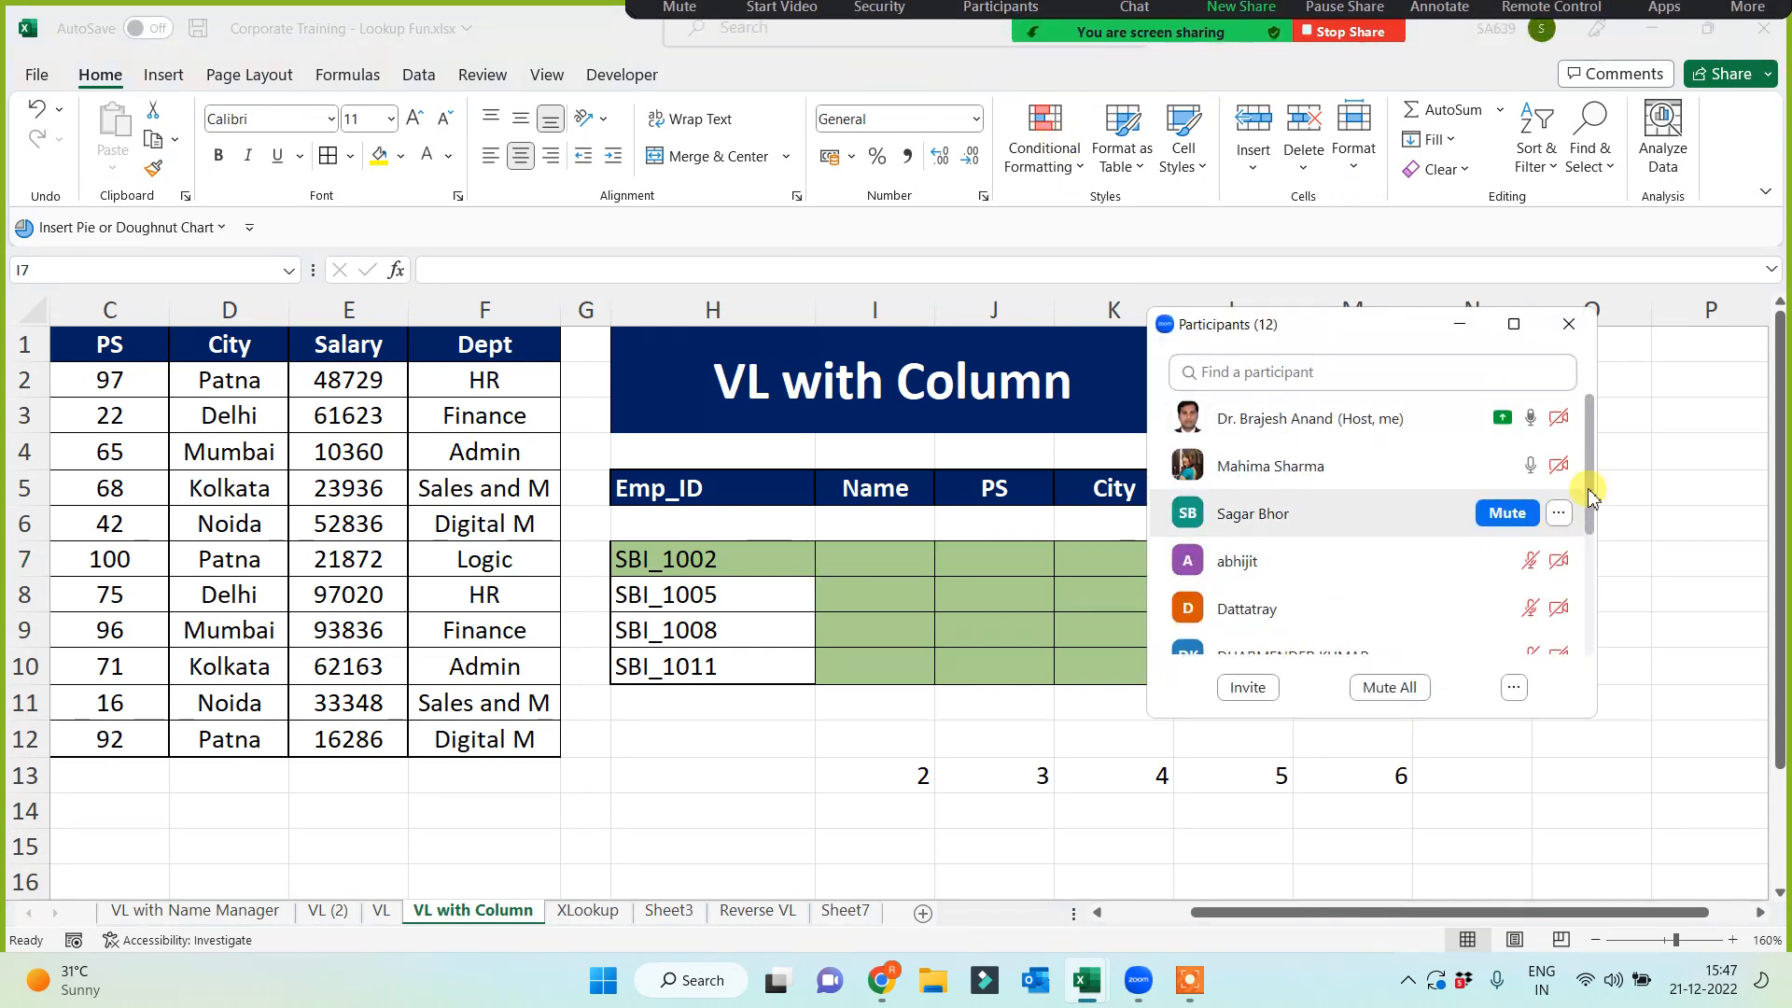
click(1458, 323)
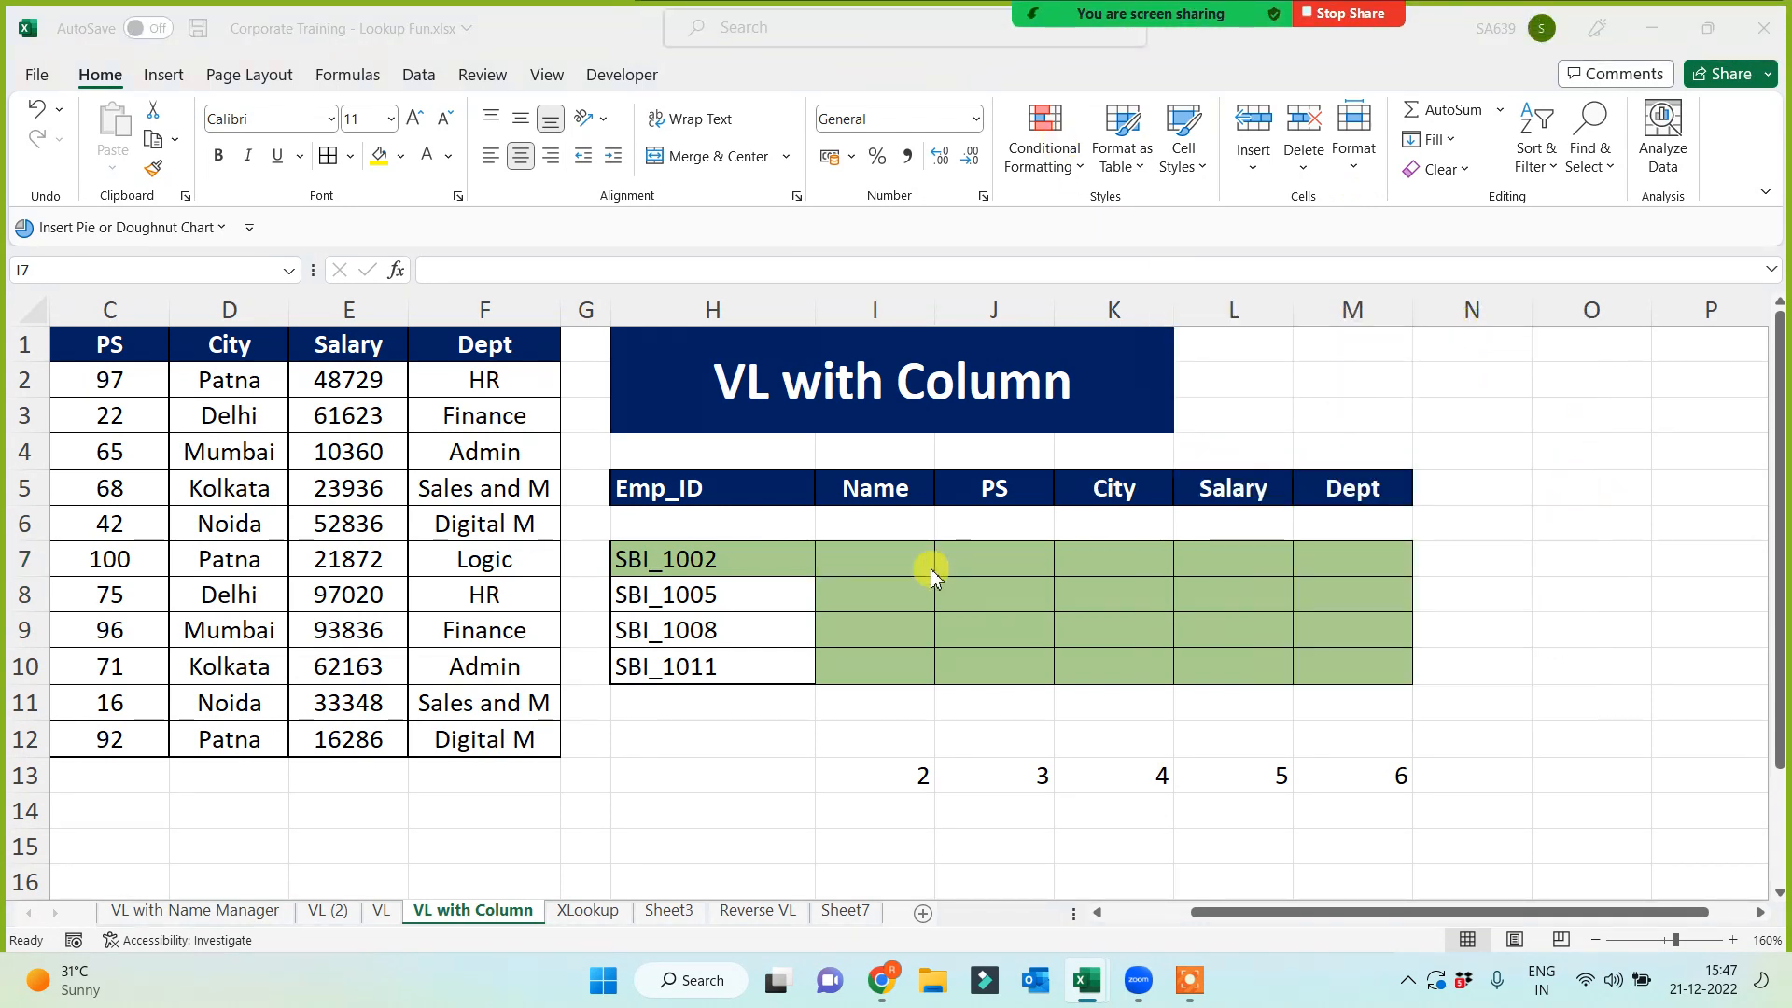
Start a new VLOOKUP in I7 with the first Emp_ID as lookup value, locking only its column as $H7
drag(880, 775, 1372, 775)
click(872, 565)
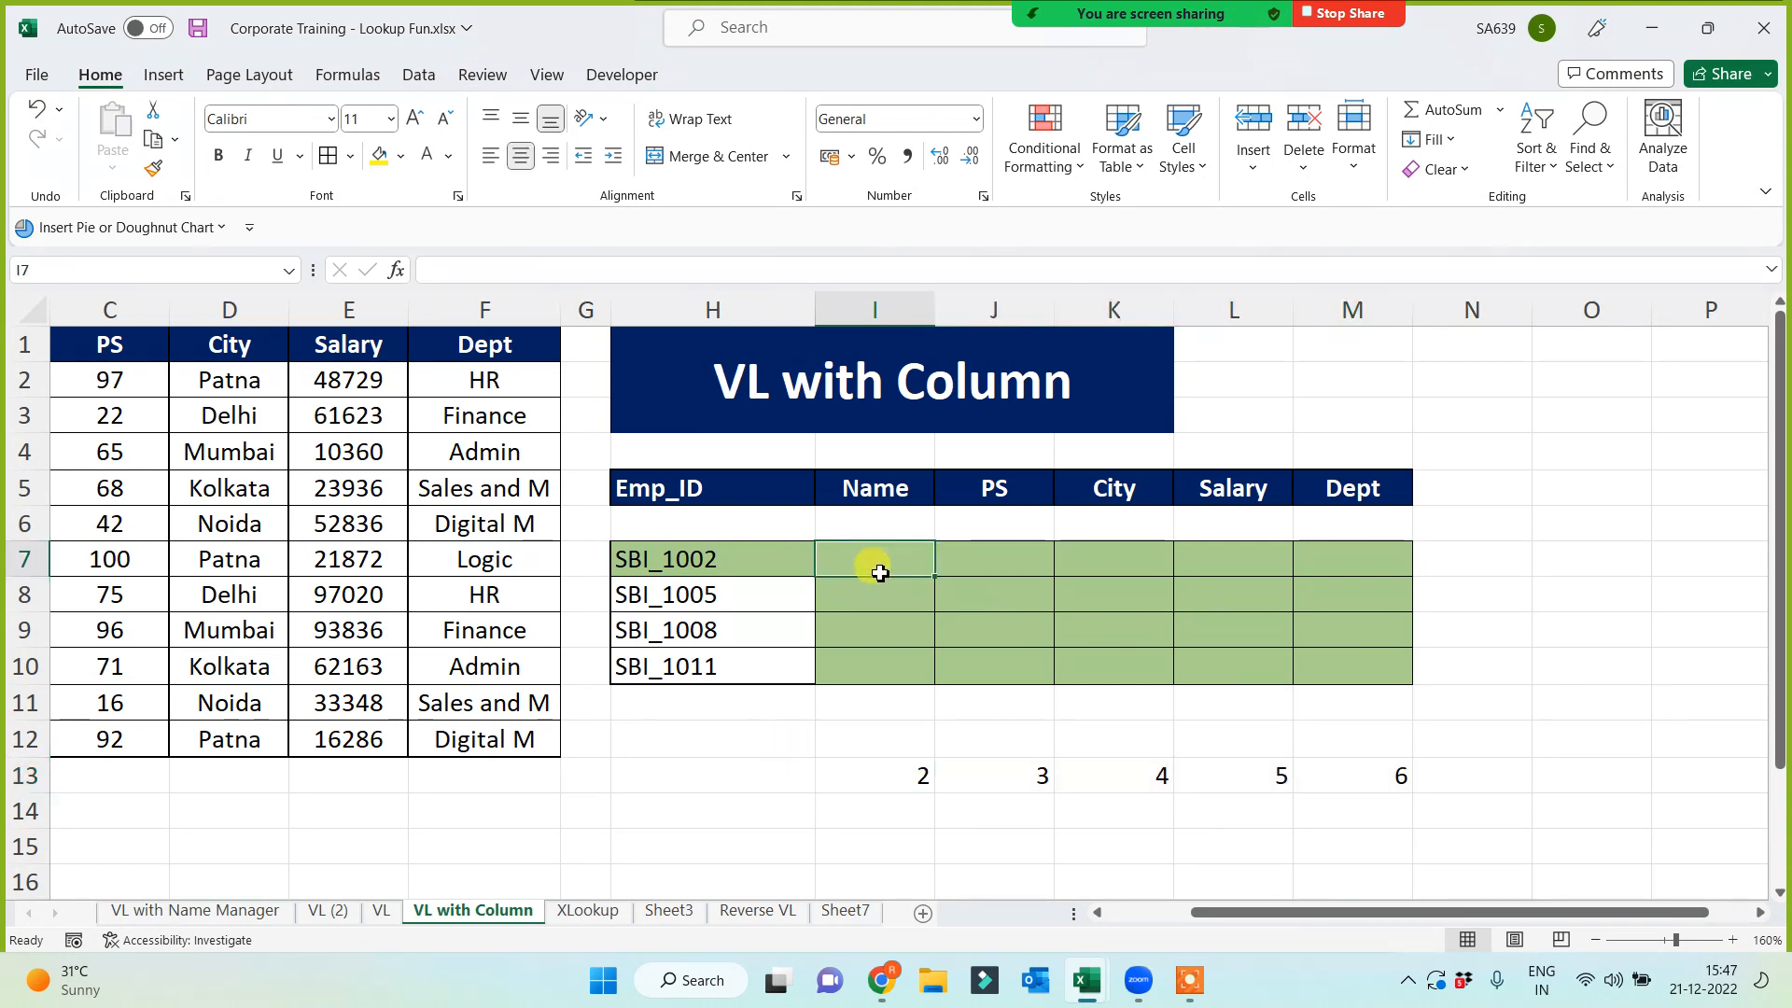
text(=vl)
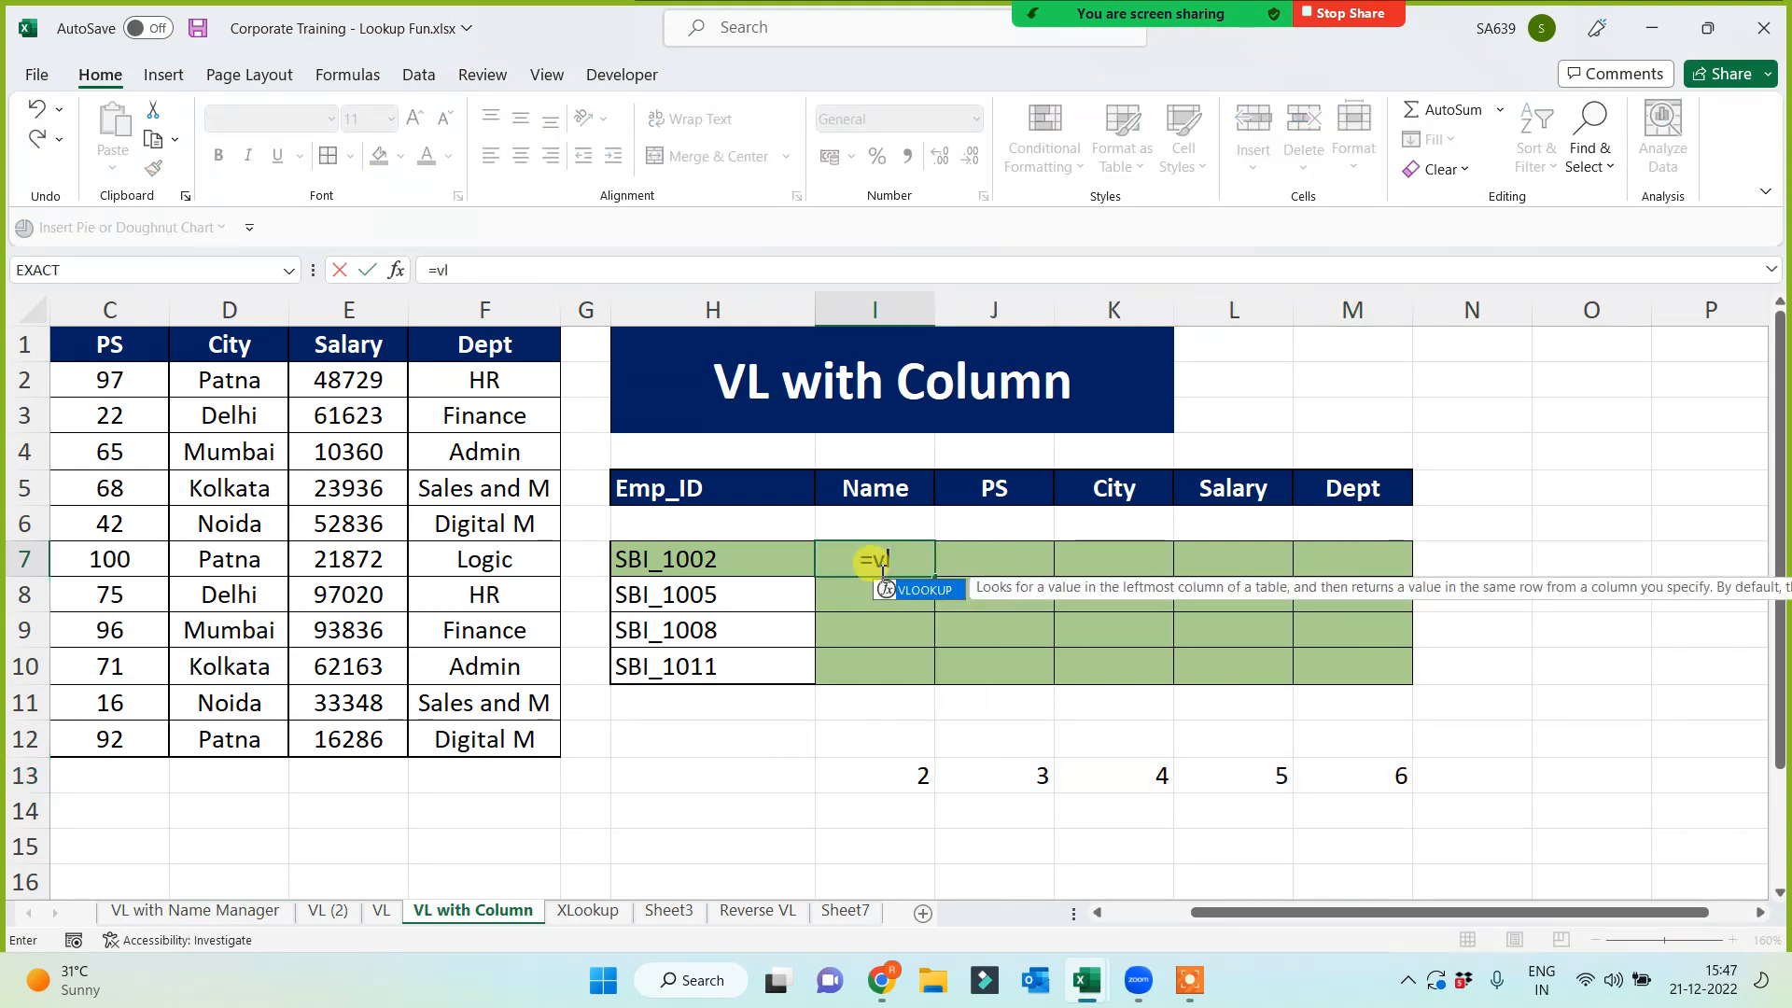
key(Tab)
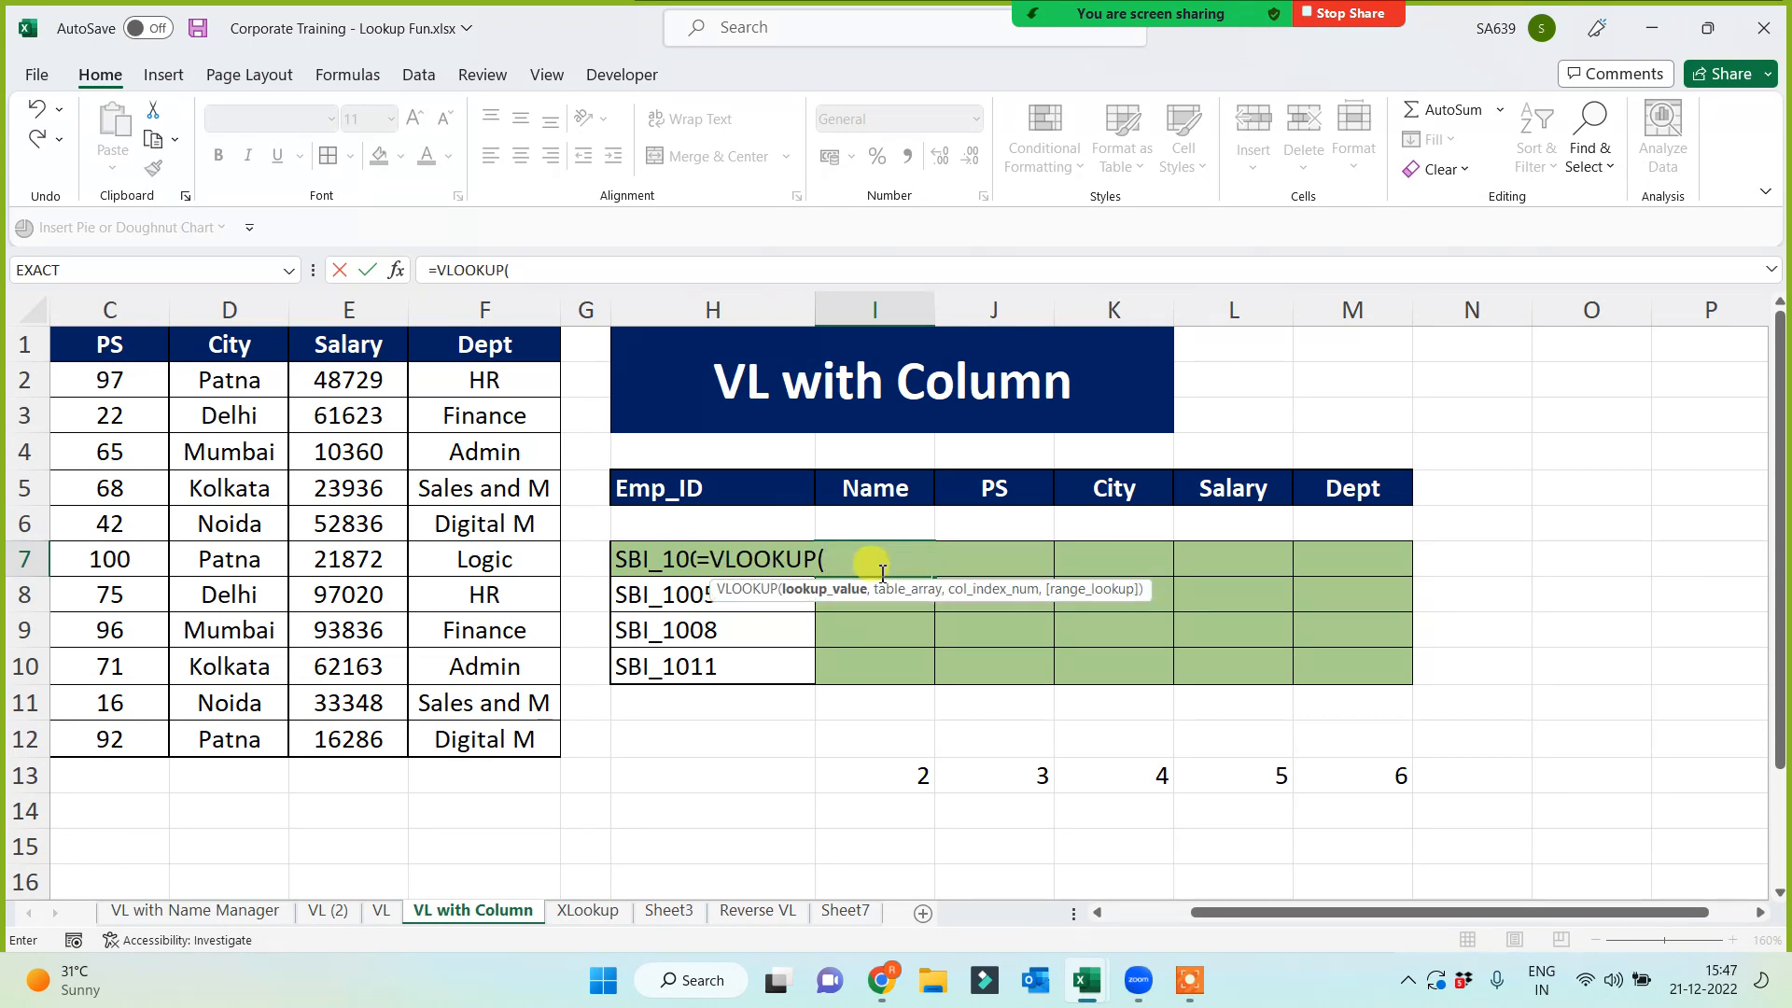
click(626, 559)
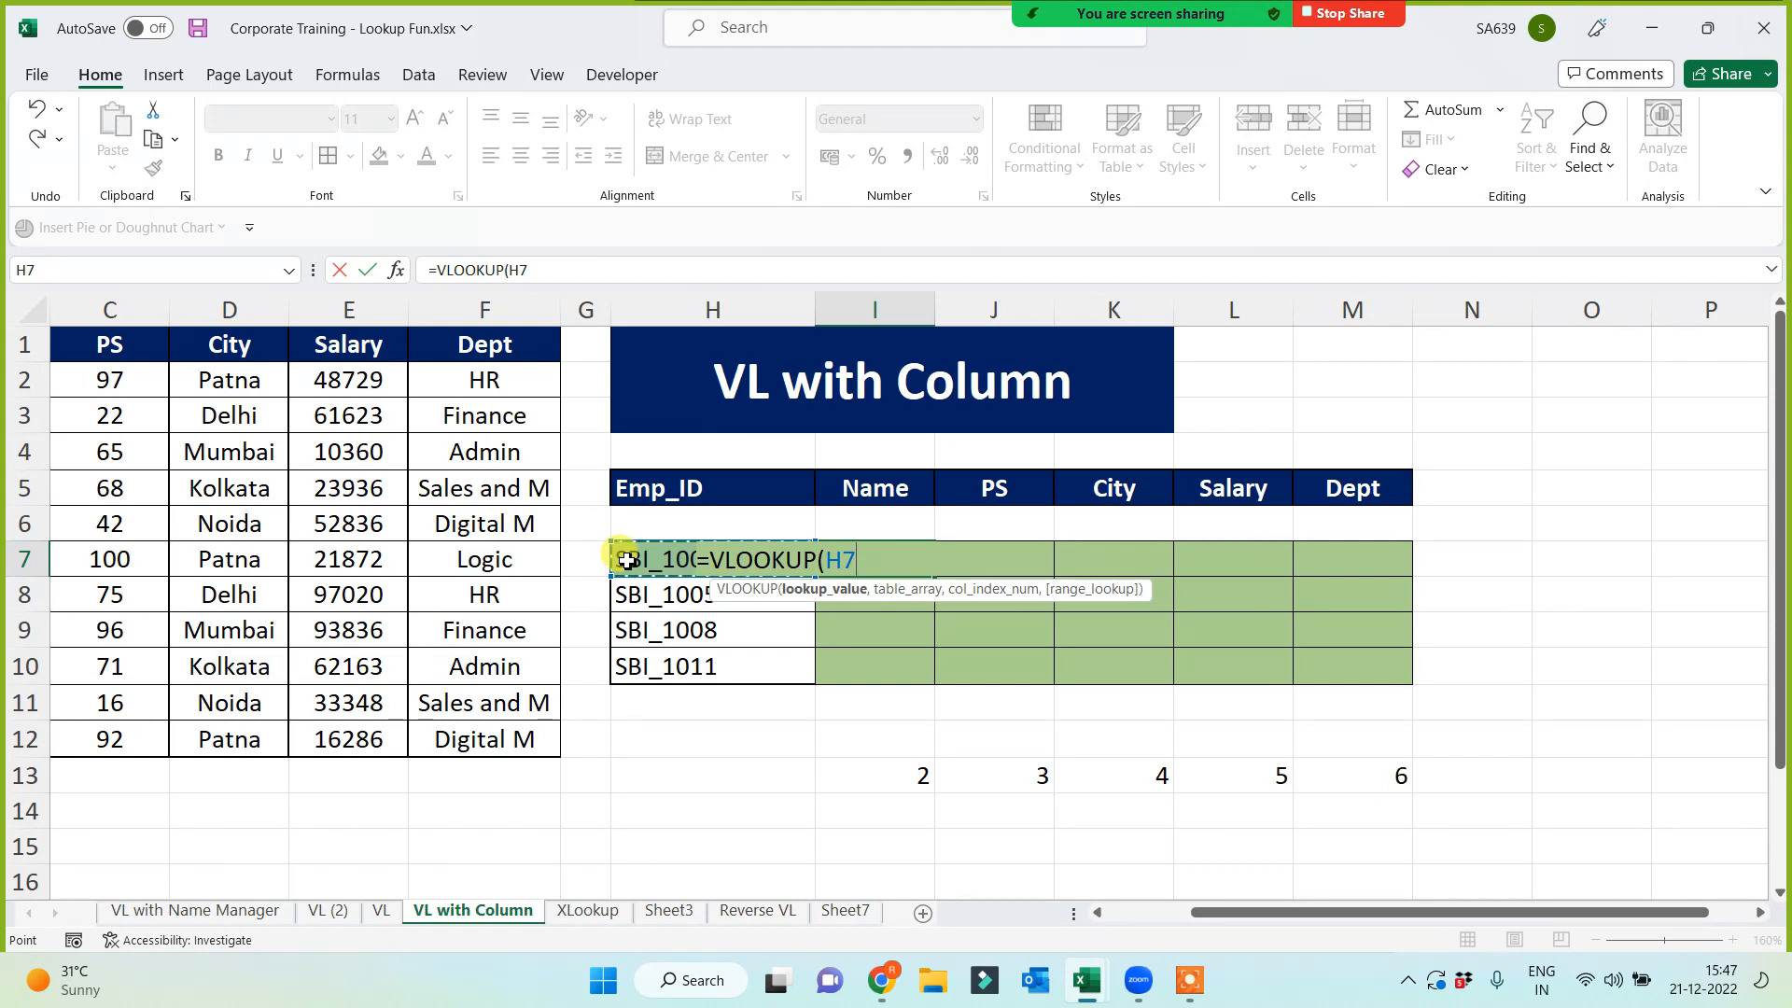
key(F4)
key(F4)
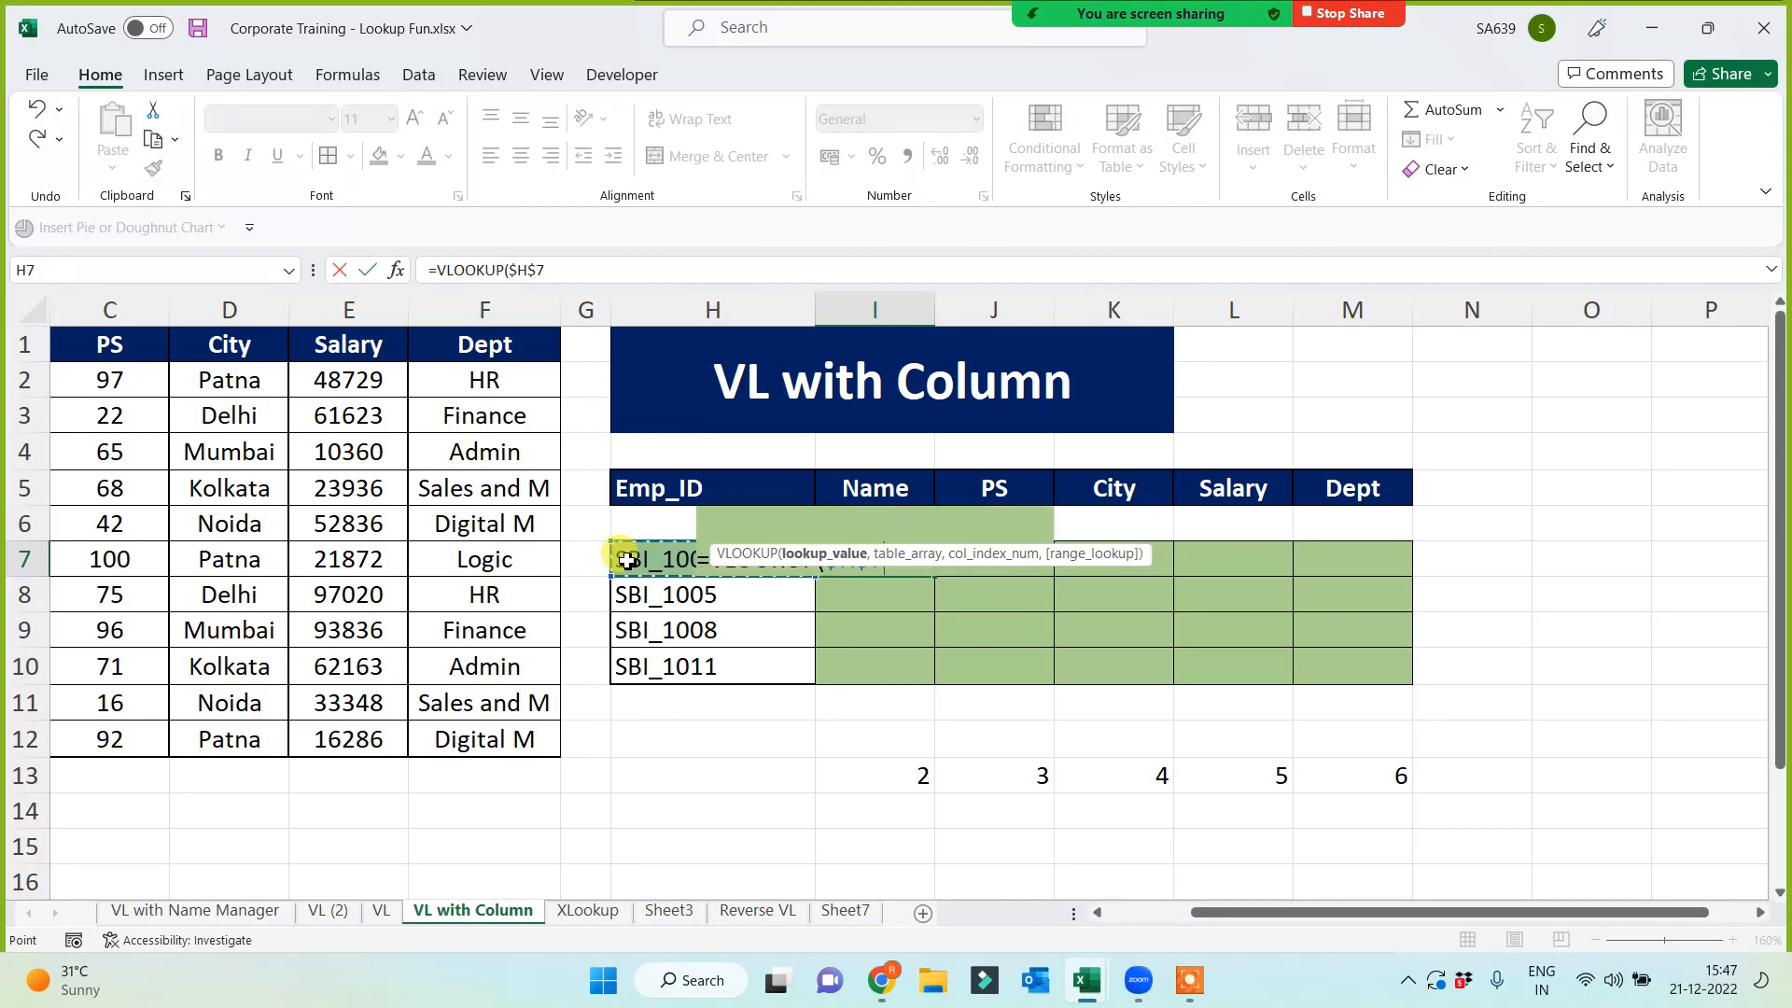
key(F4)
text(,)
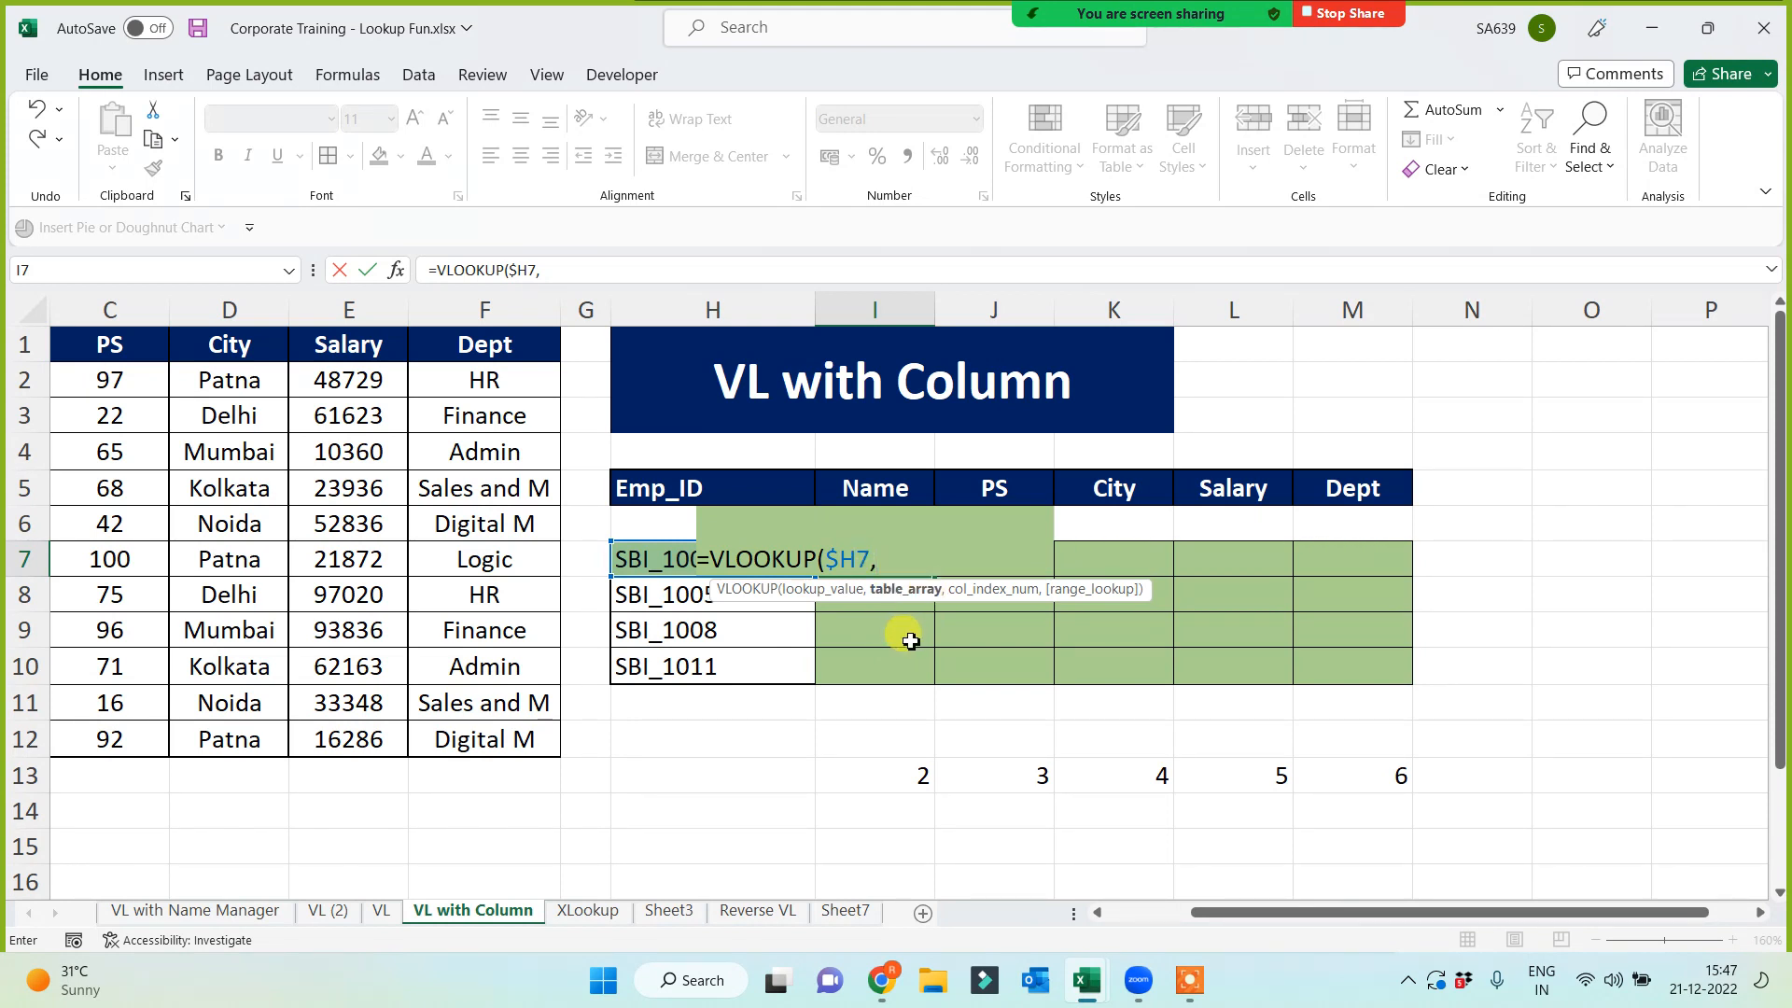
Finish the I7 formula as =VLOOKUP($H7,Masterdata,COLUMN(B1),0)
text(mast)
key(Tab)
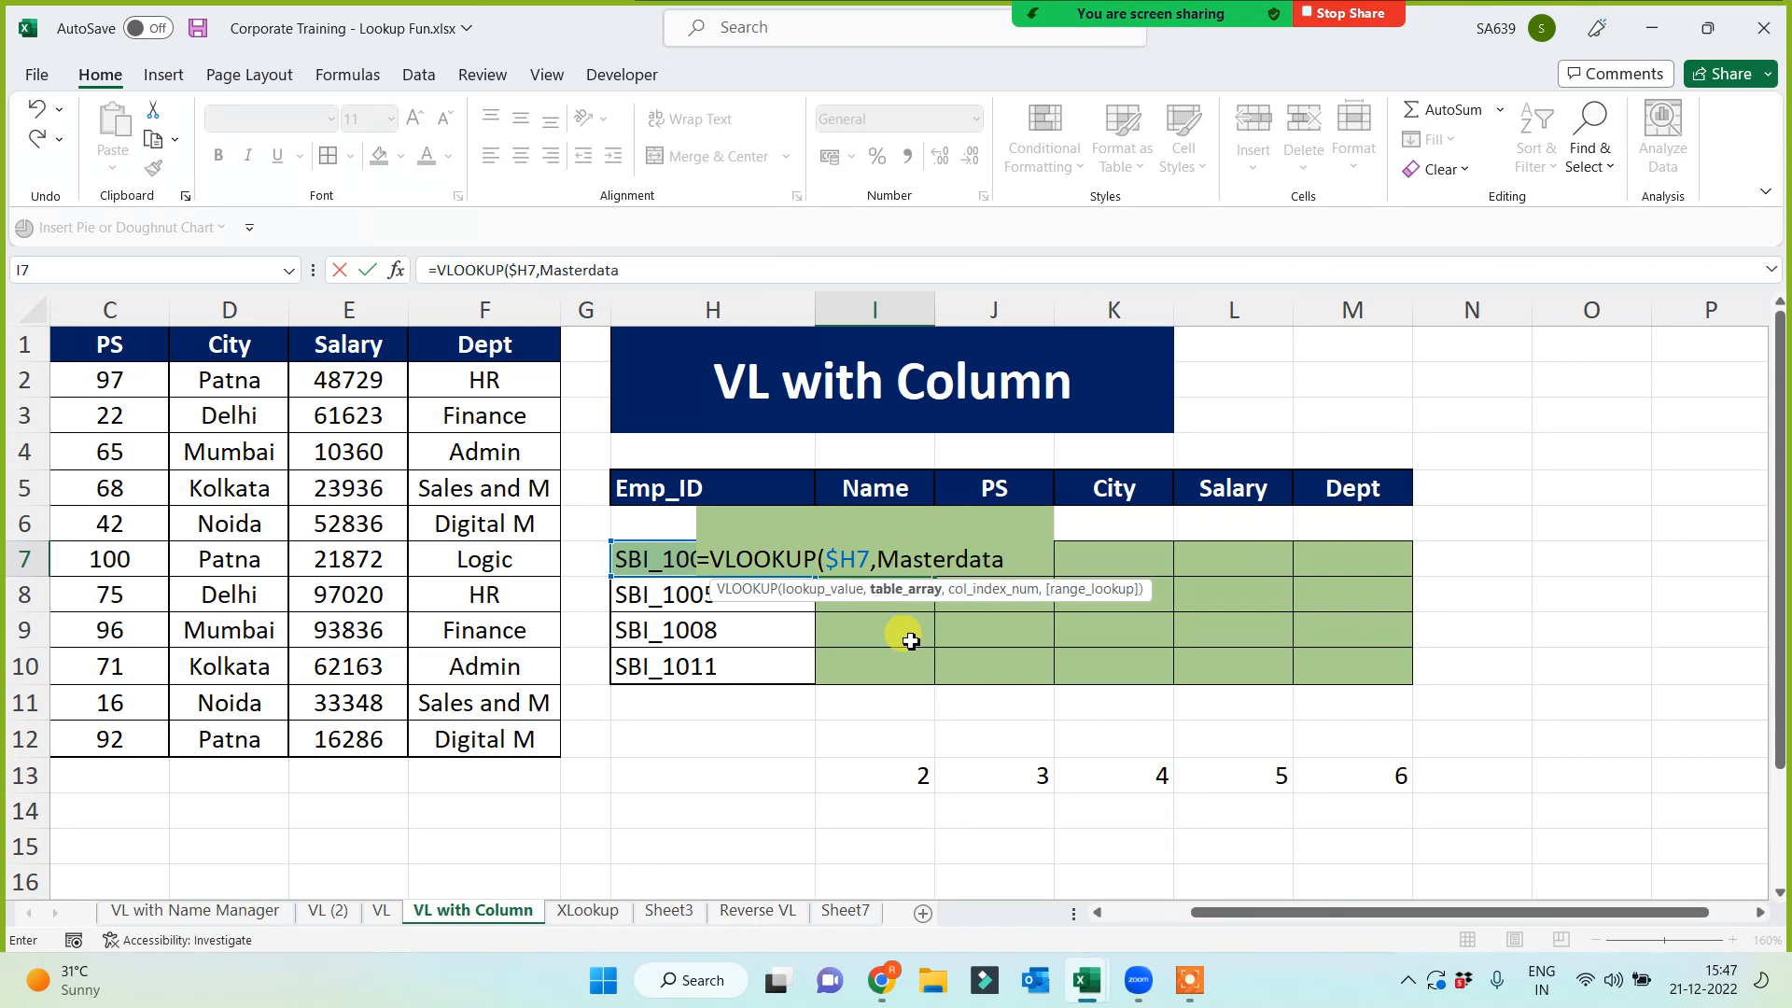
text(,)
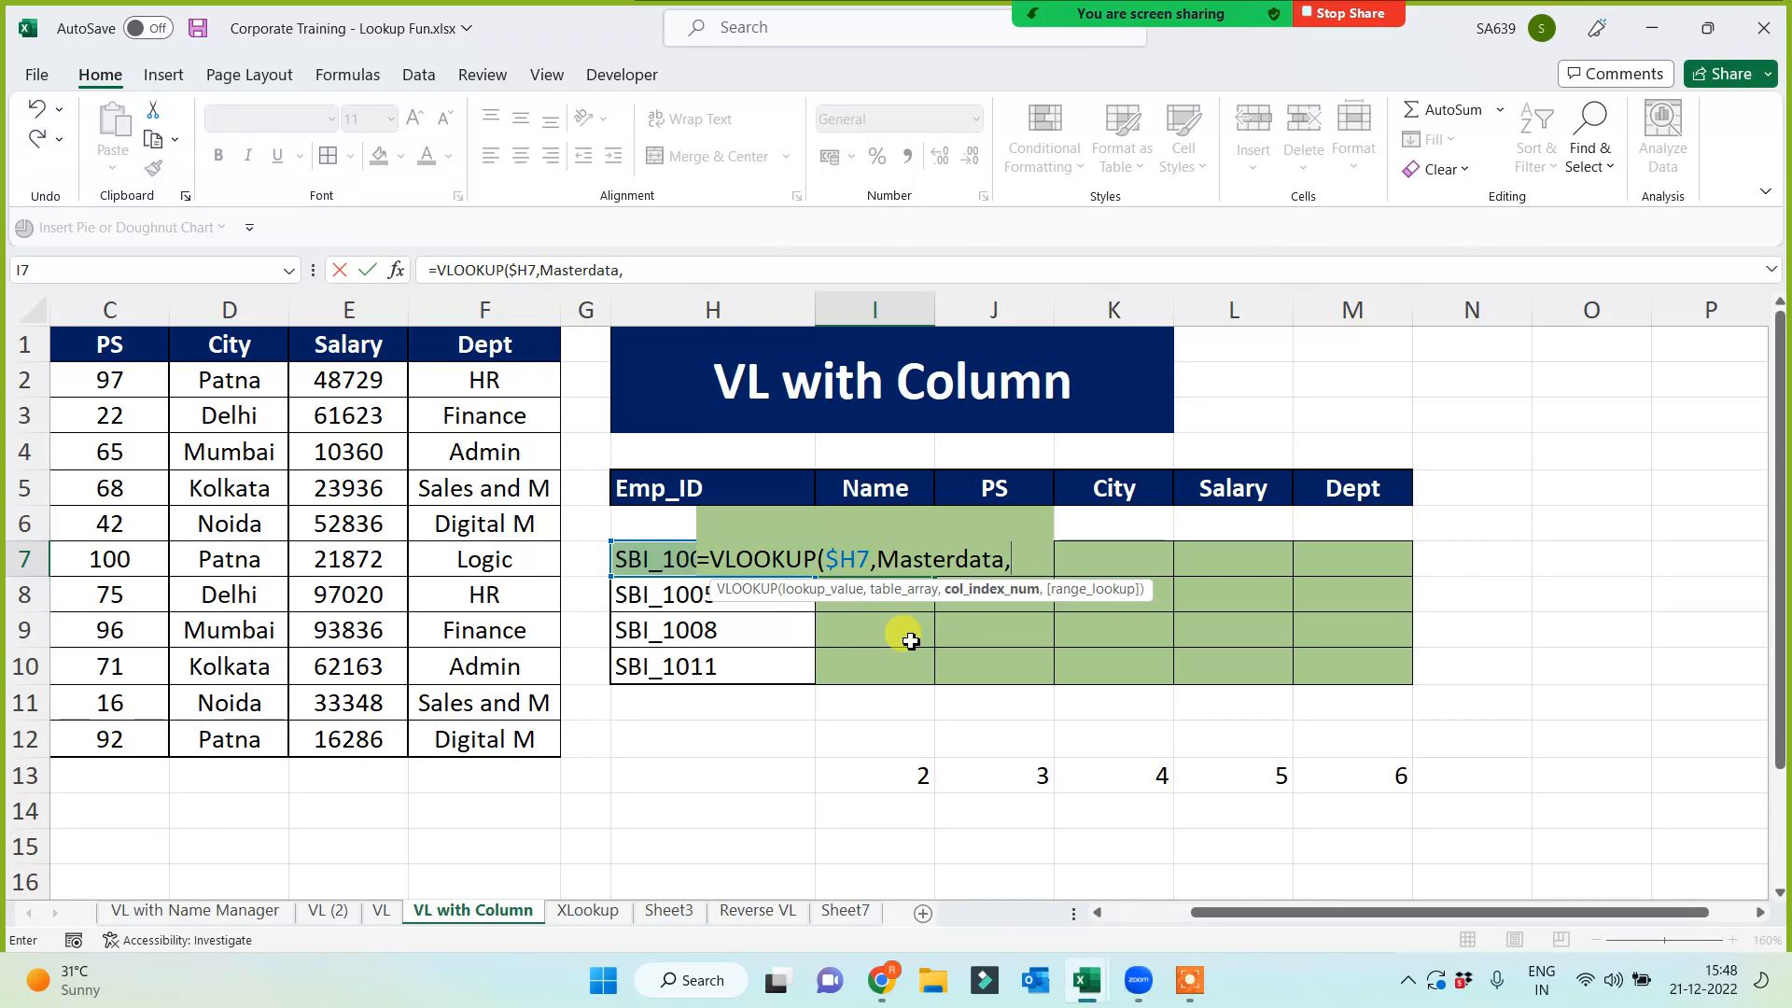
text(column)
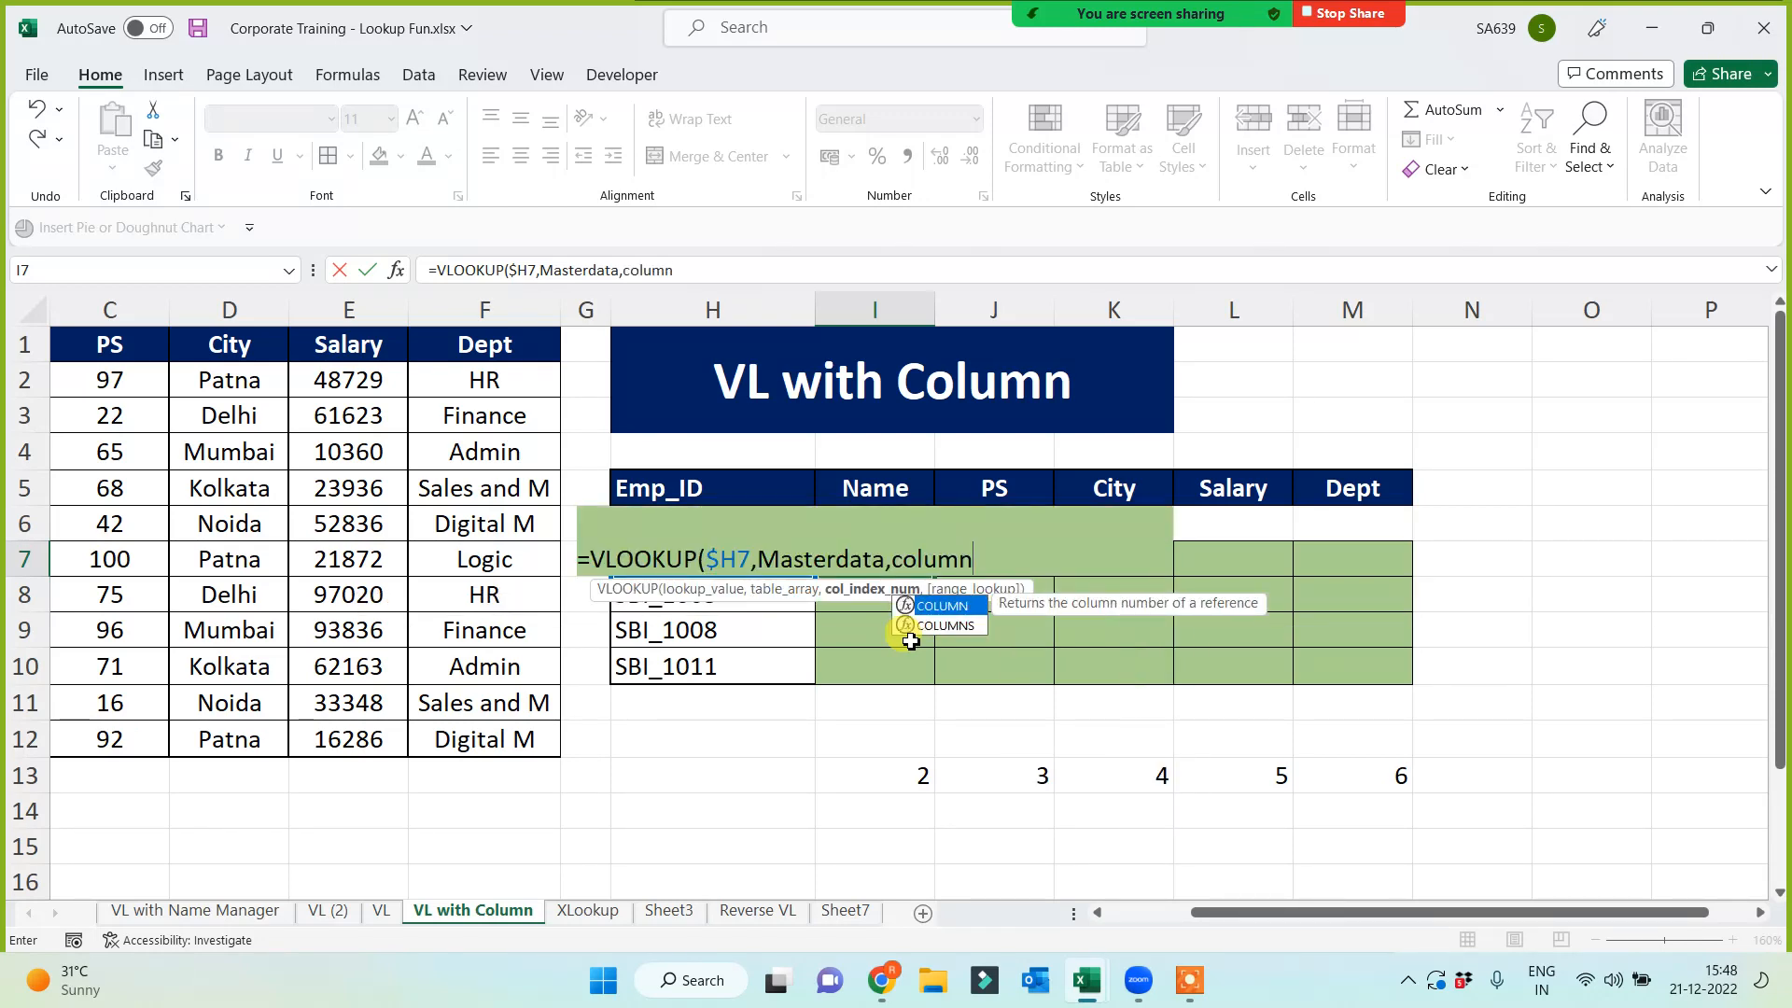
text(()
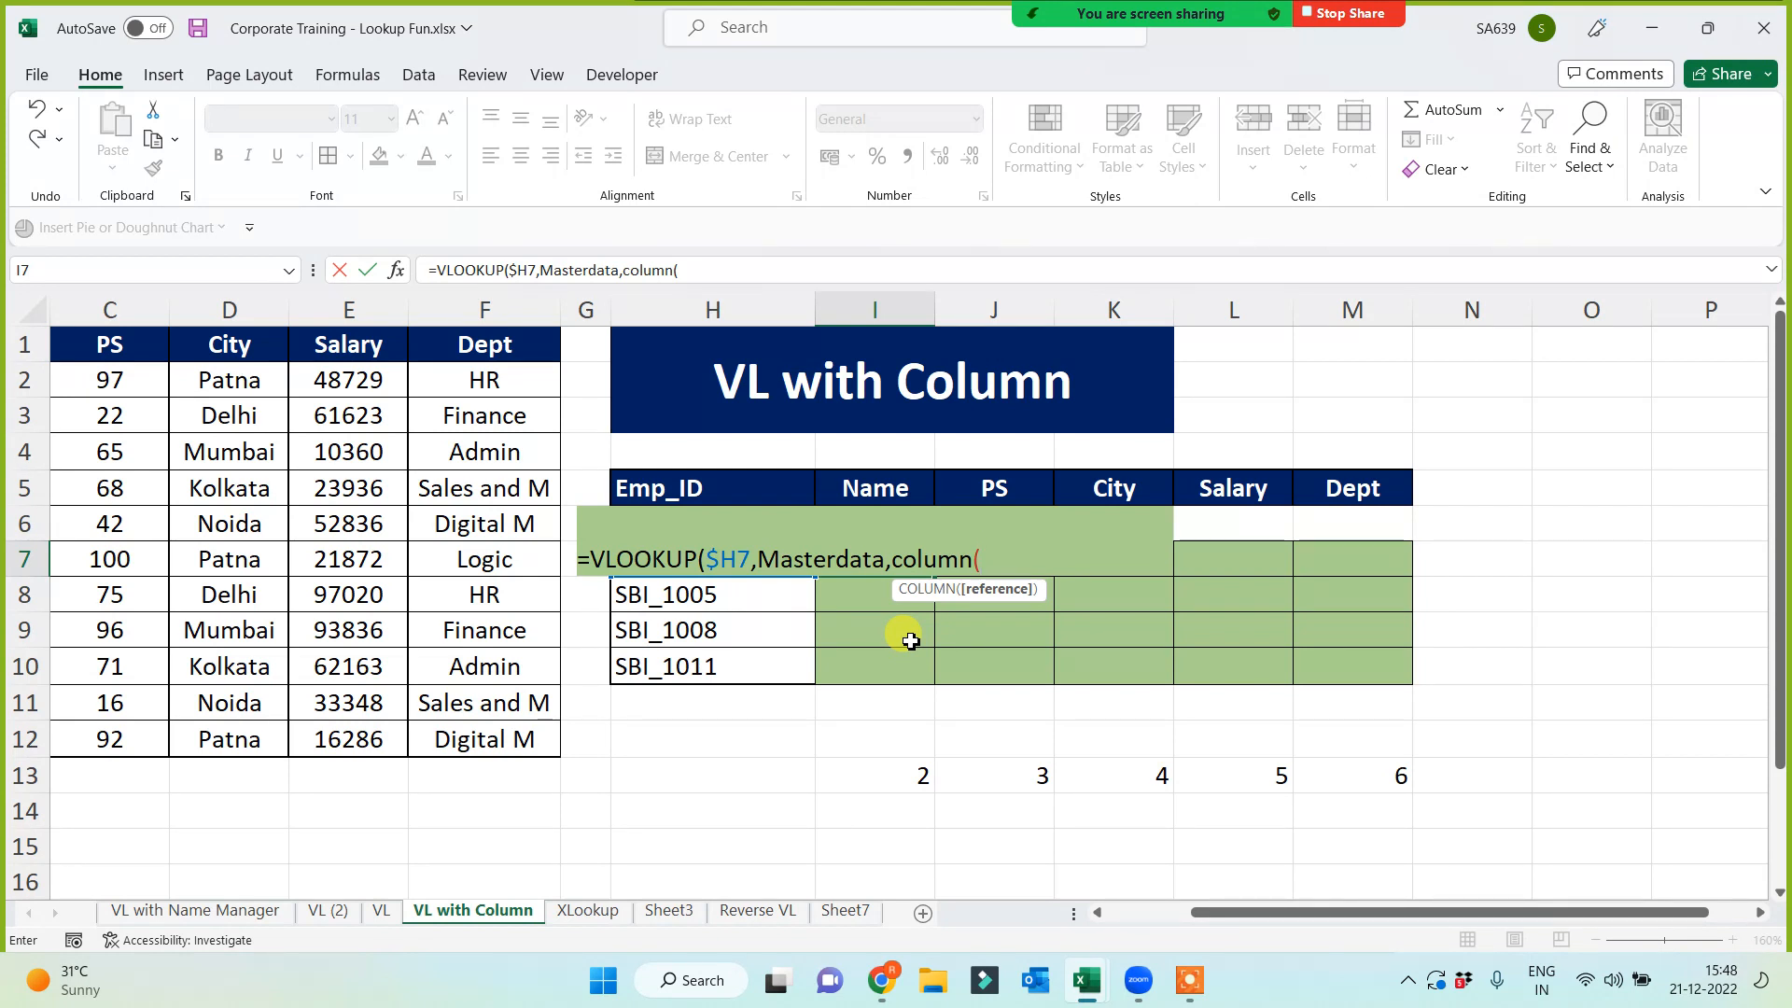
text(b1))
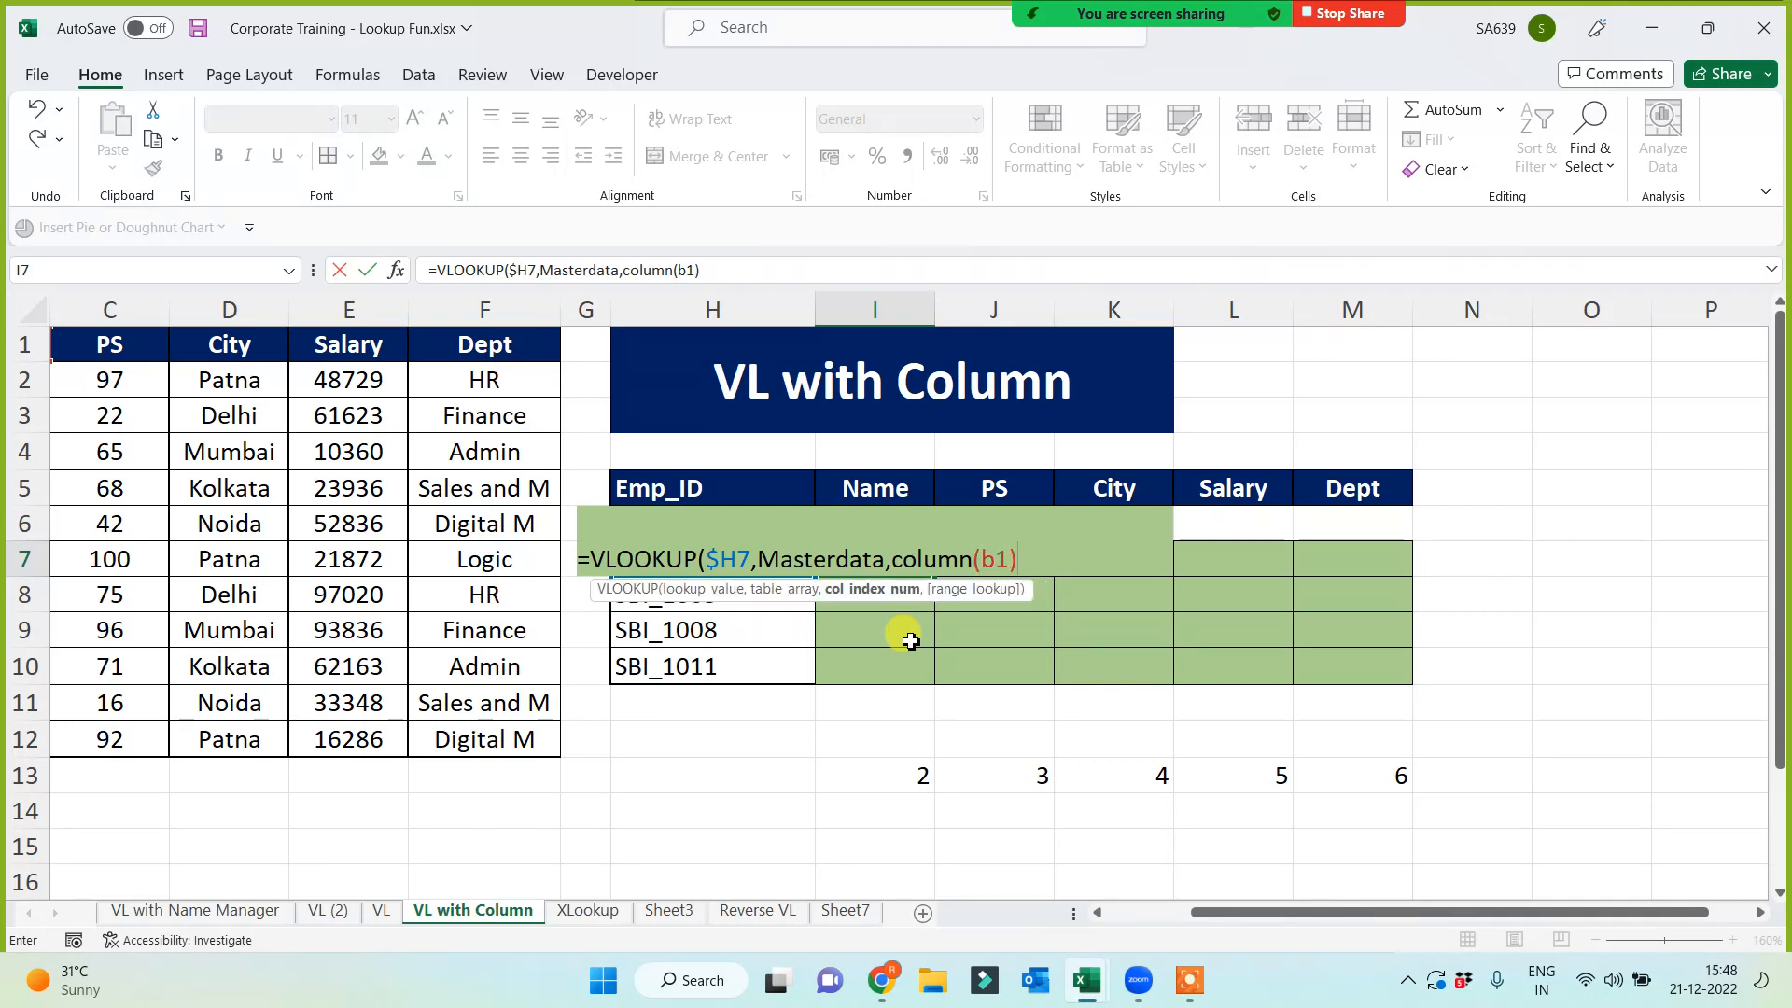
text(,)
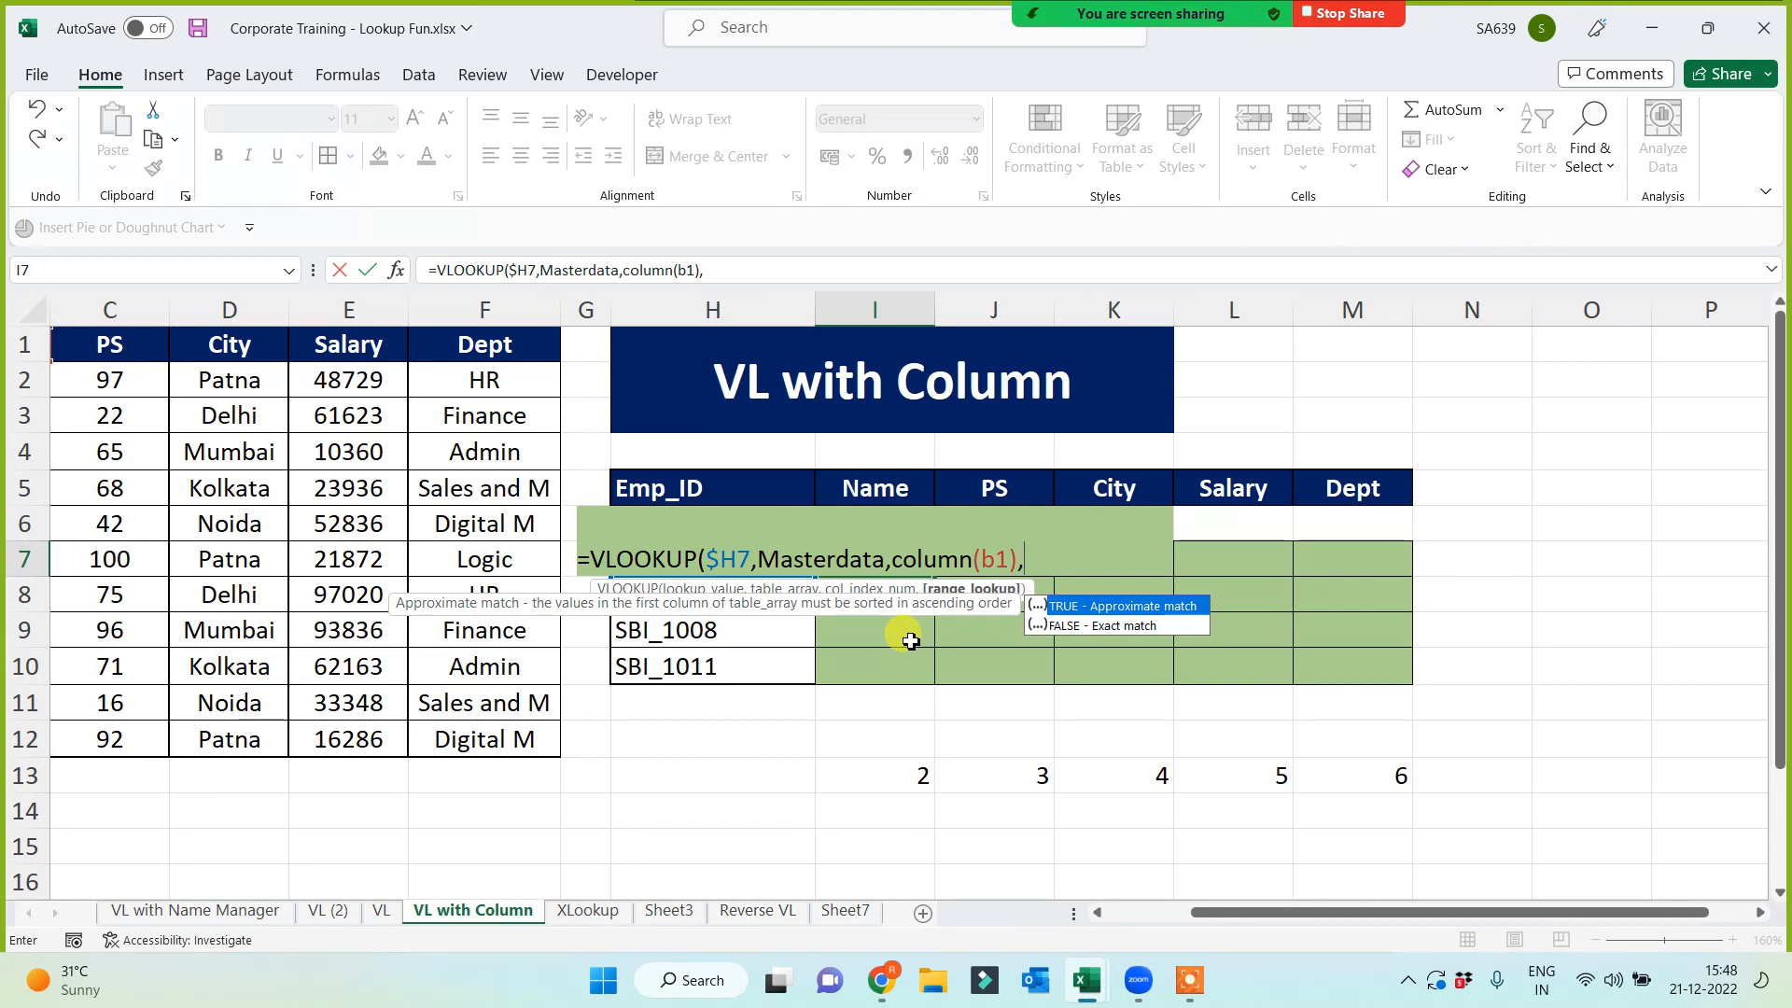
text(0))
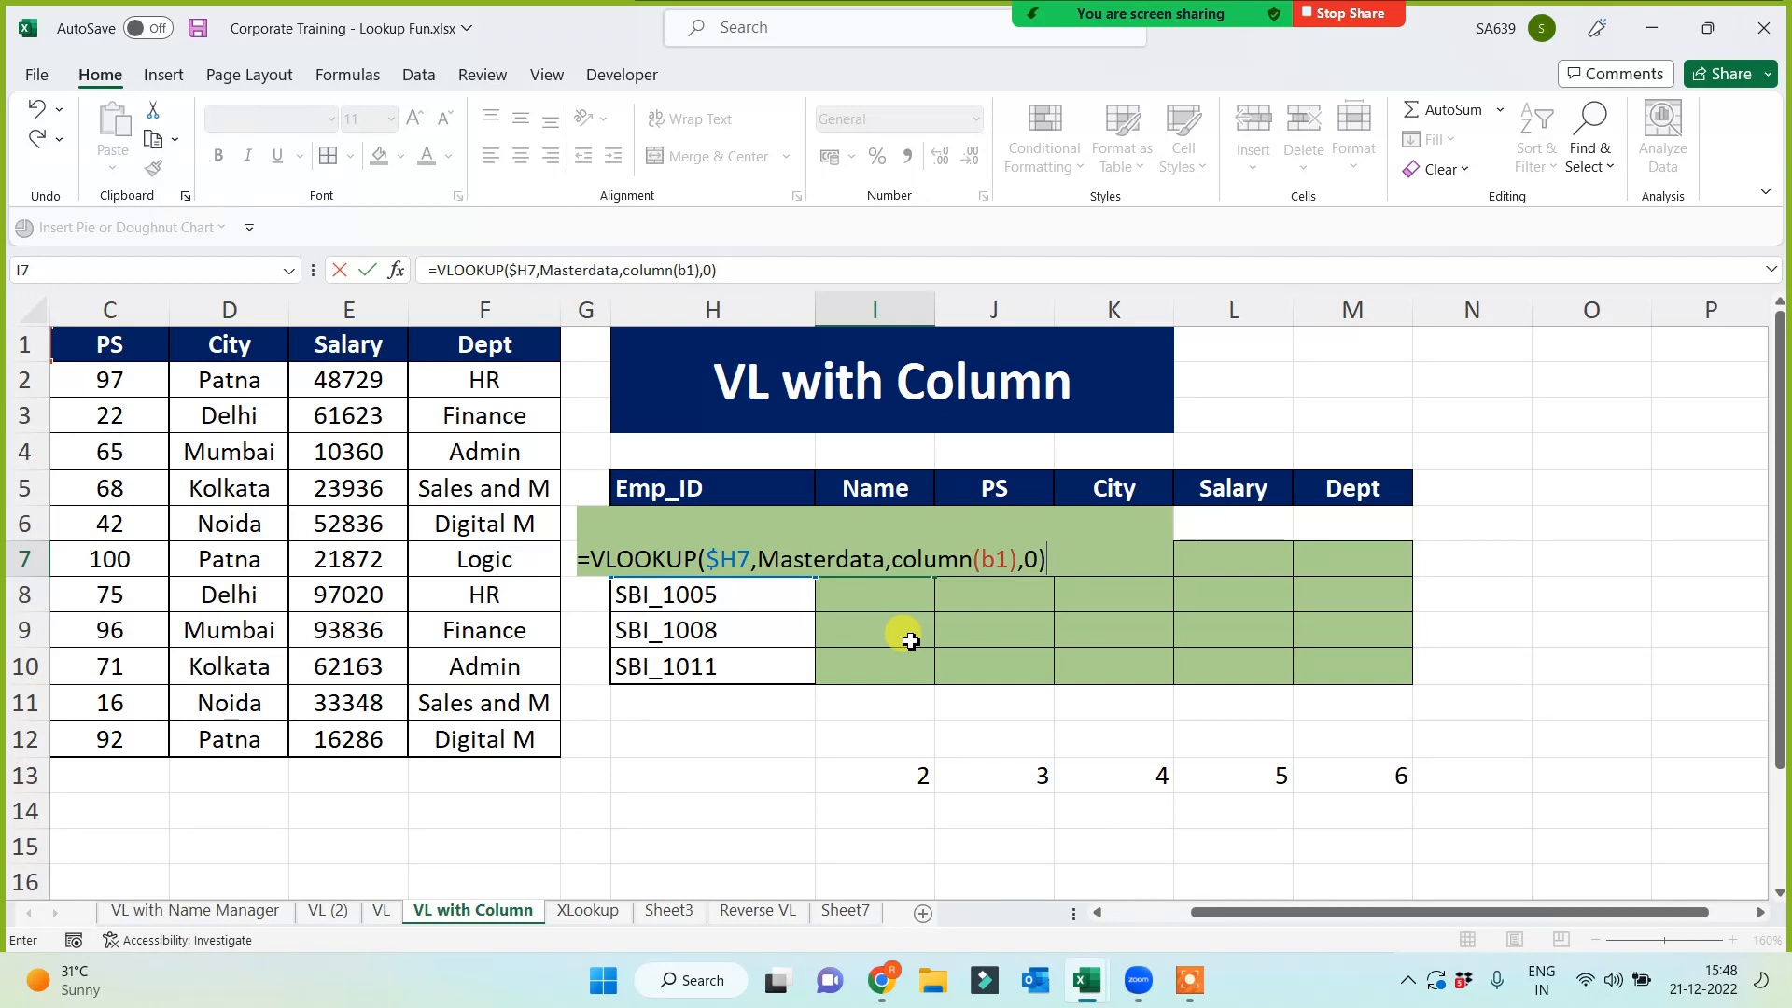
key(ctrl+Return)
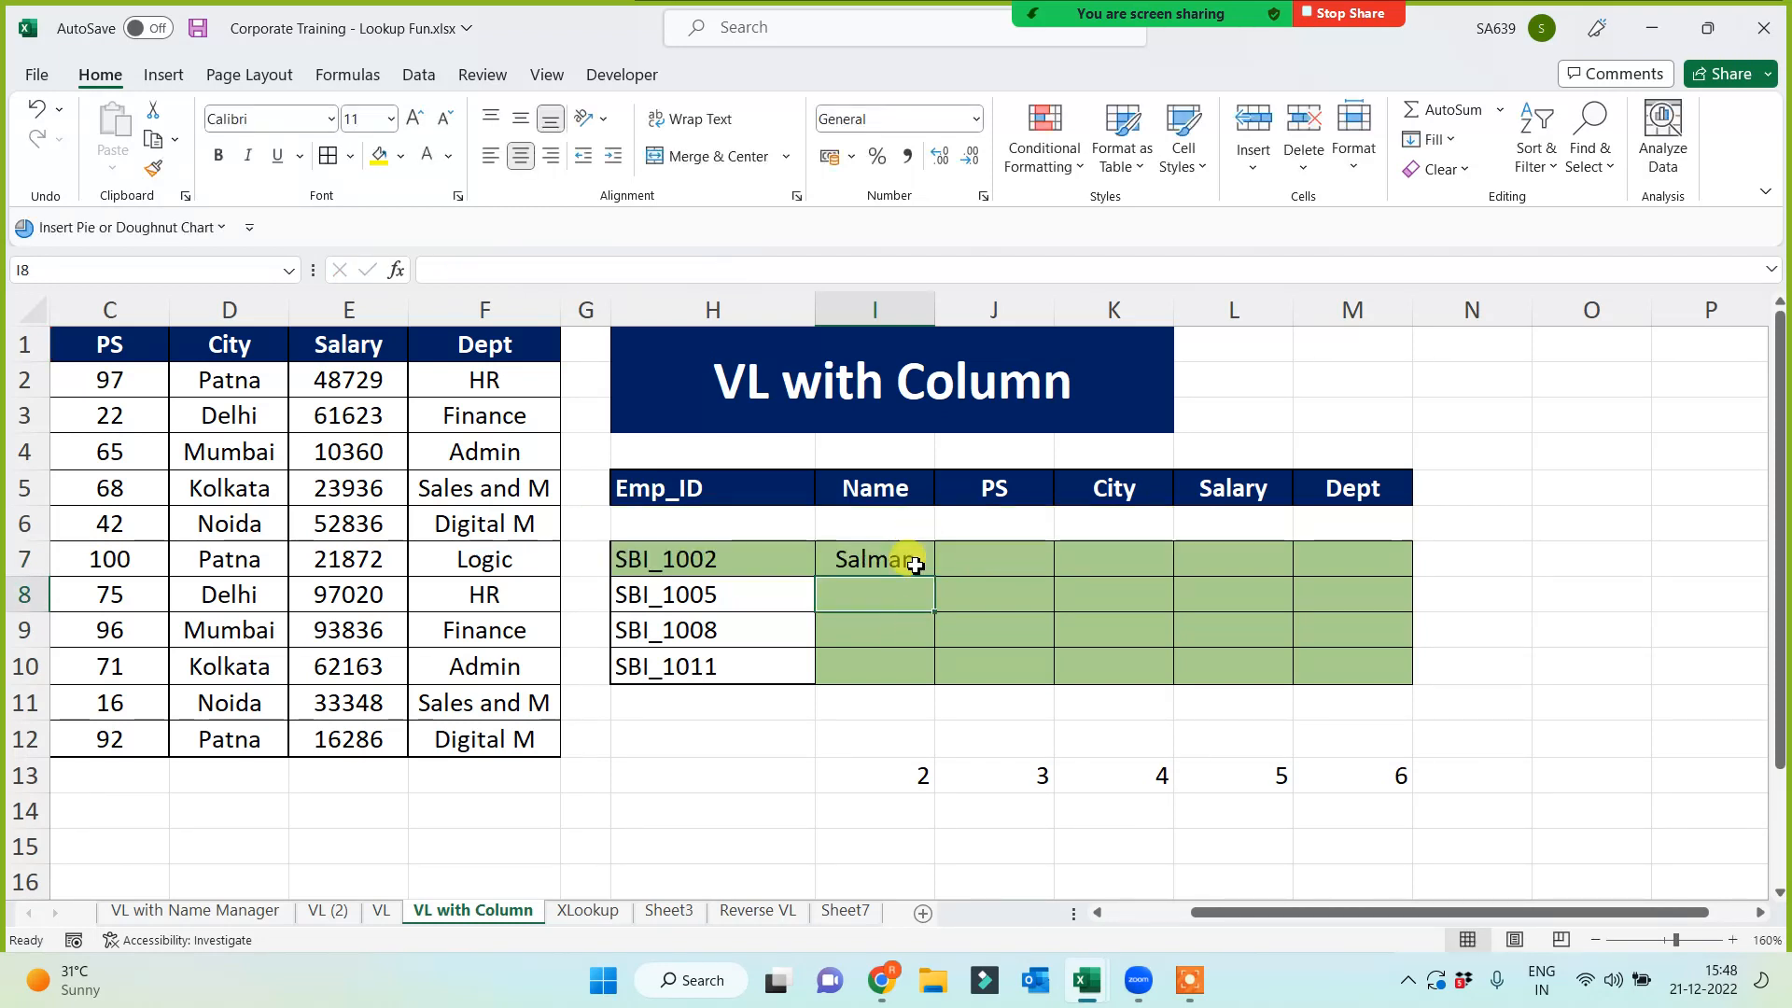
Fill the I7 formula down and across through M10, and widen column M slightly to fit the Dept entries
drag(934, 576, 1404, 681)
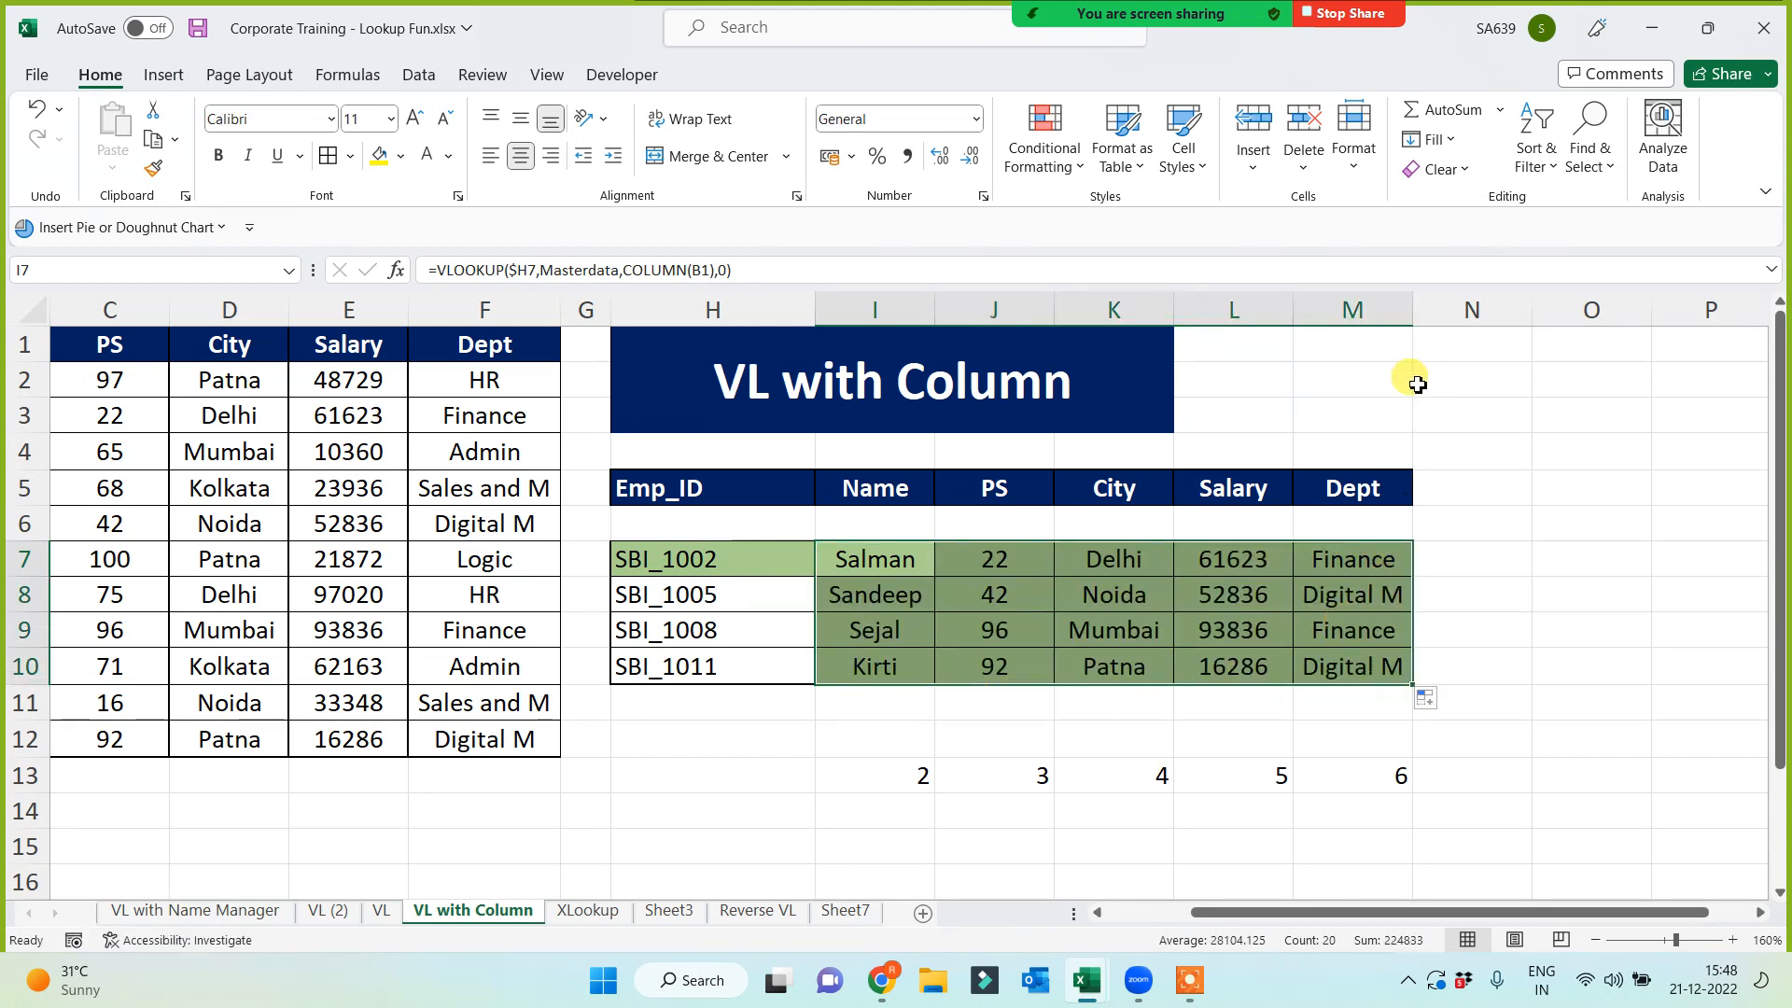
drag(1414, 309, 1433, 309)
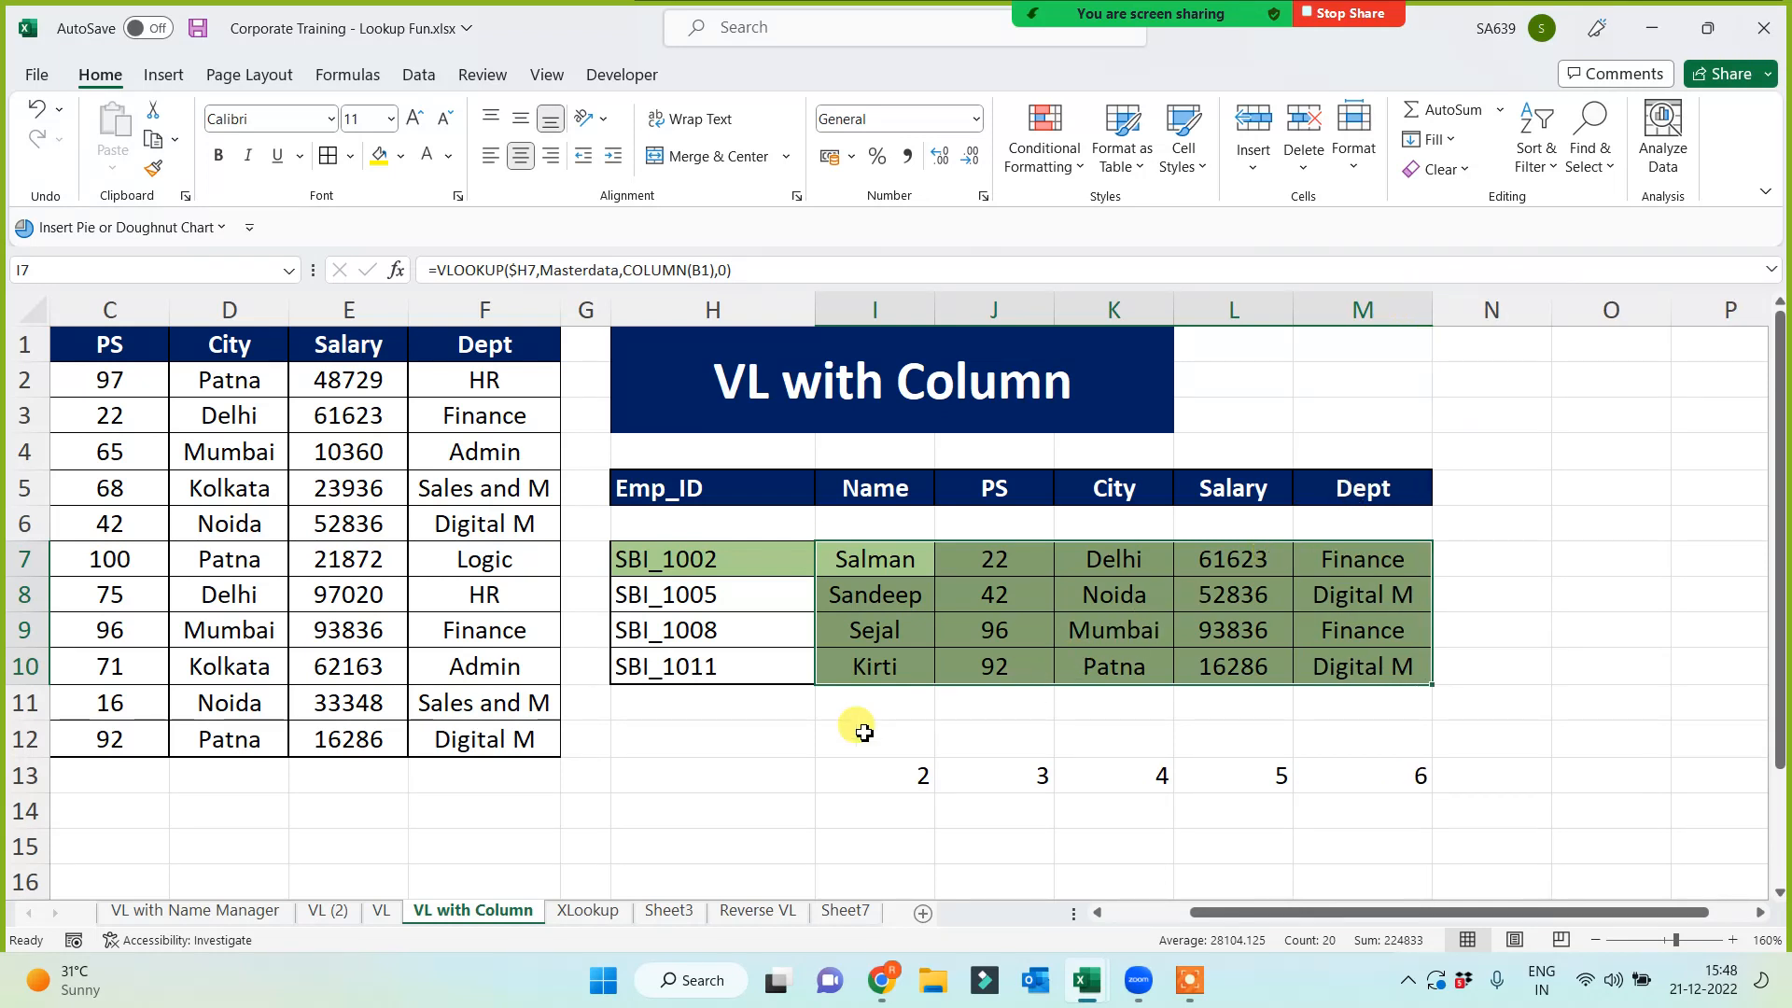
click(749, 764)
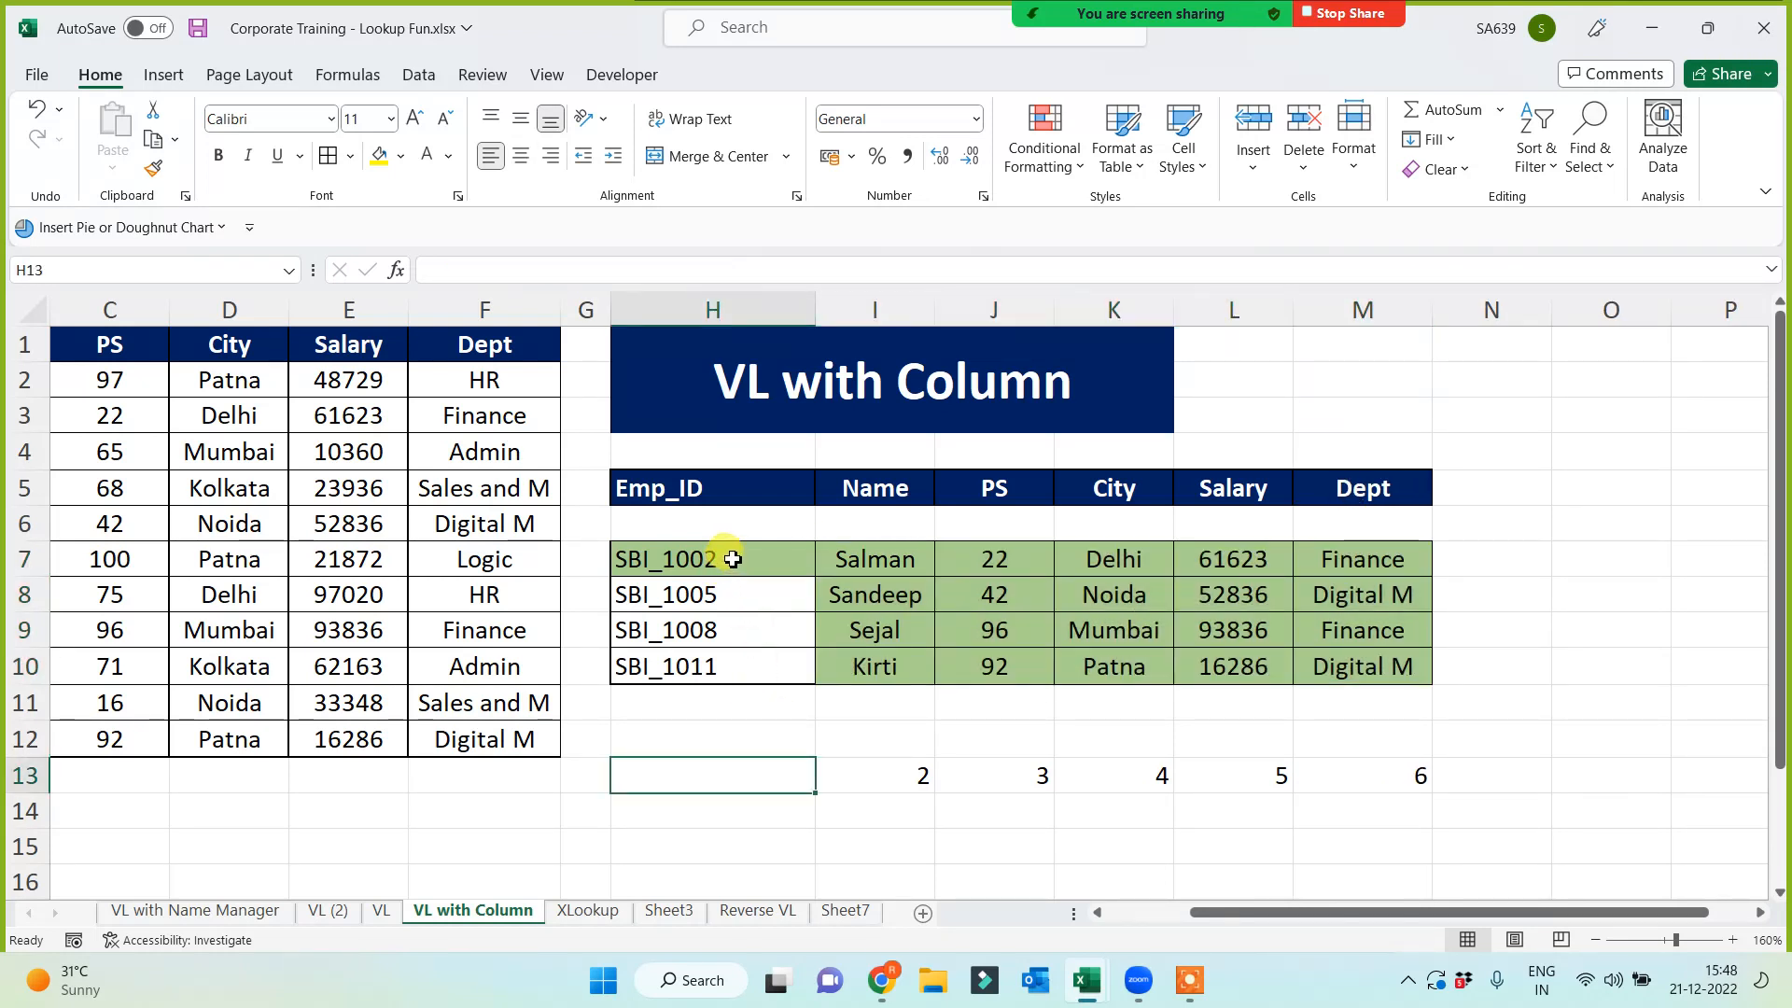
drag(724, 558, 1400, 671)
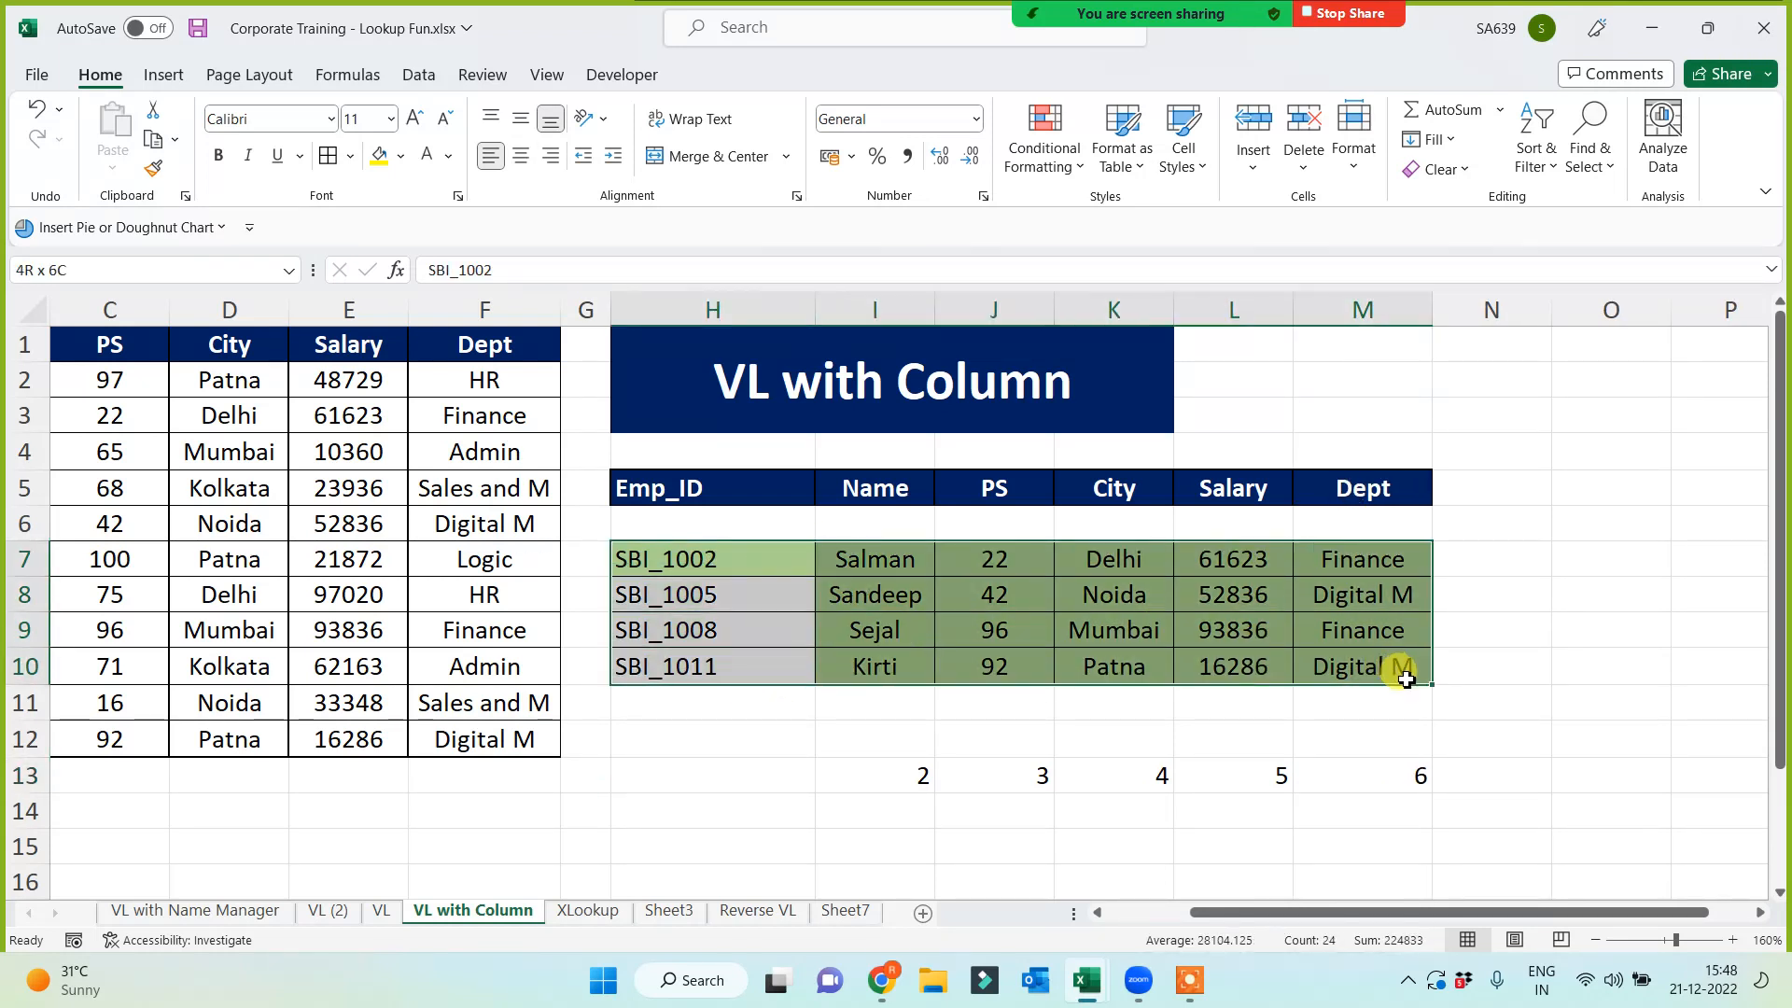
click(844, 564)
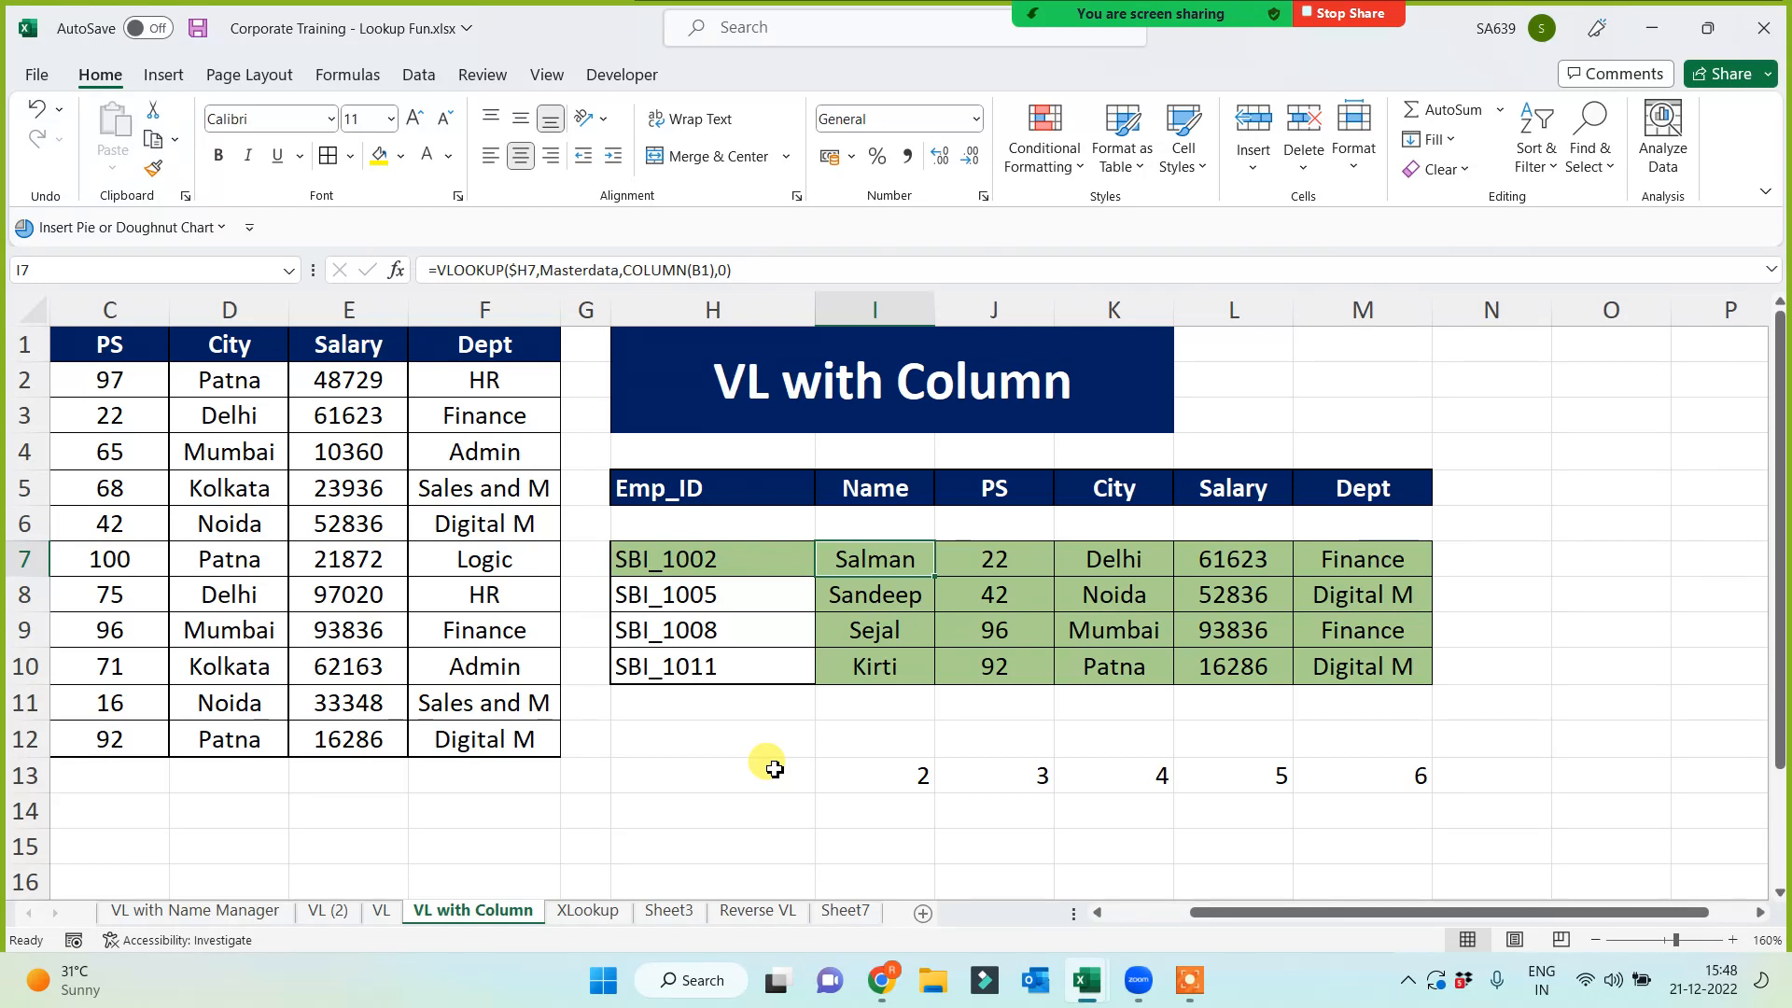
View the XLookup sheet briefly and switch to the Reverse VL sheet
click(586, 911)
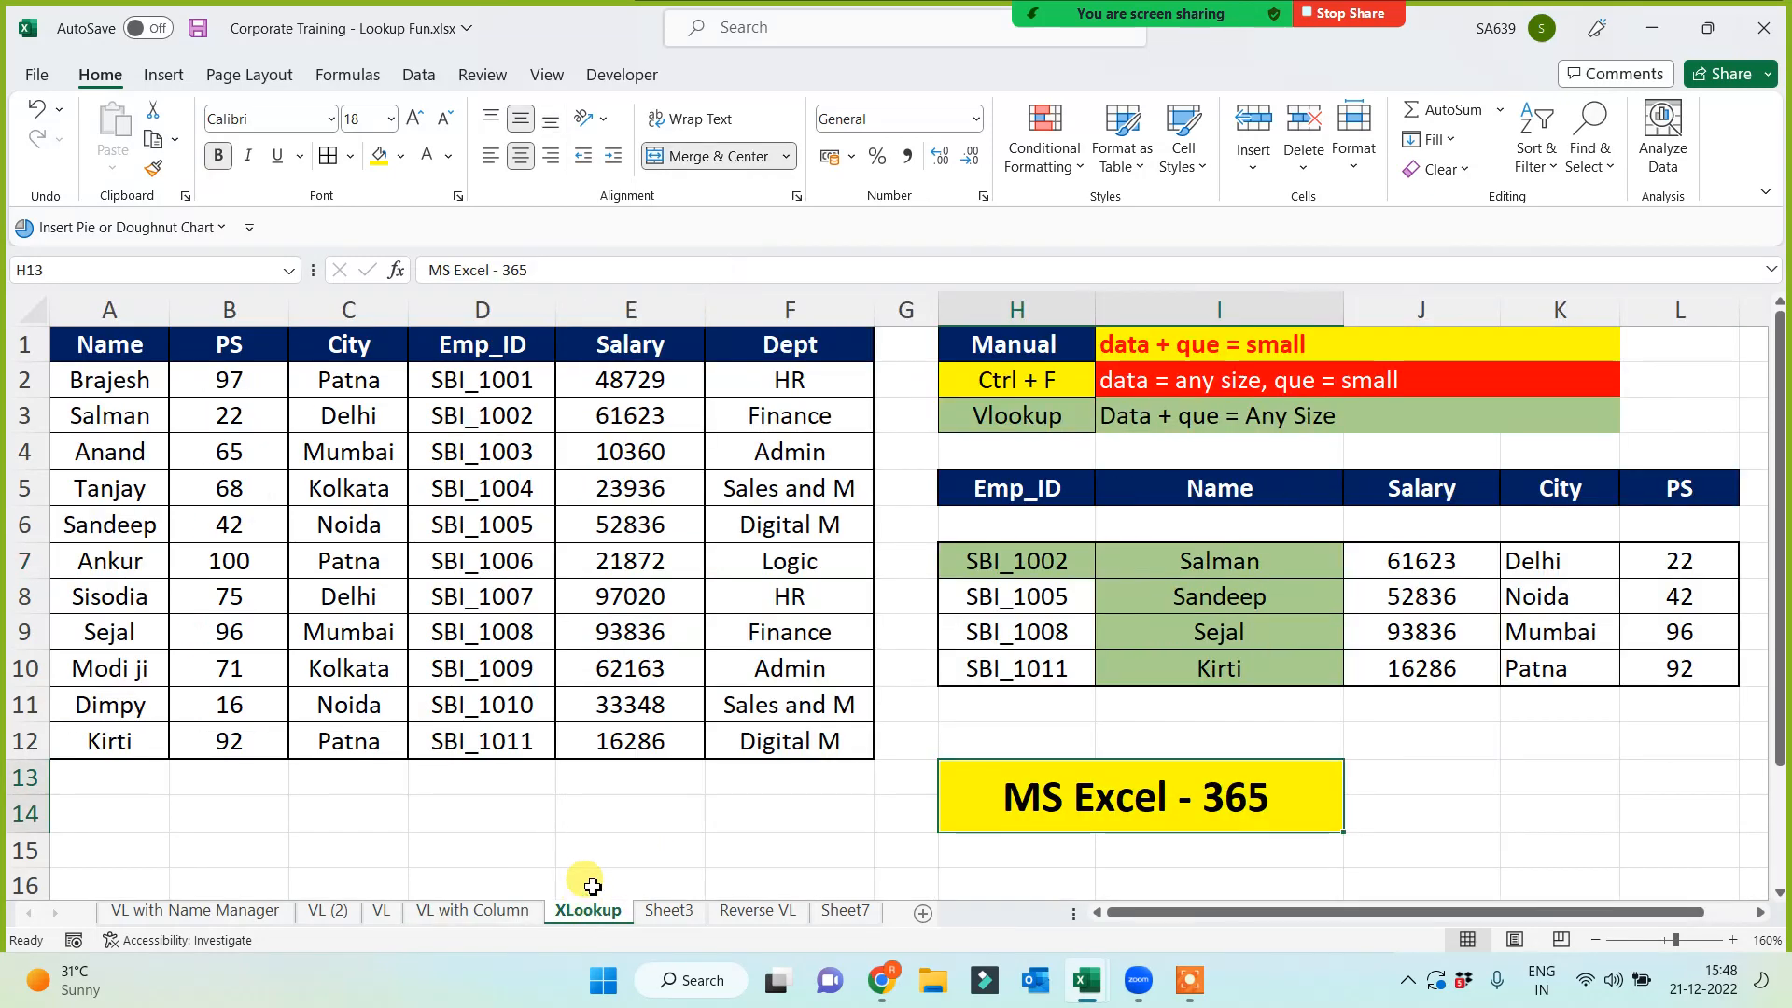
click(734, 912)
click(693, 844)
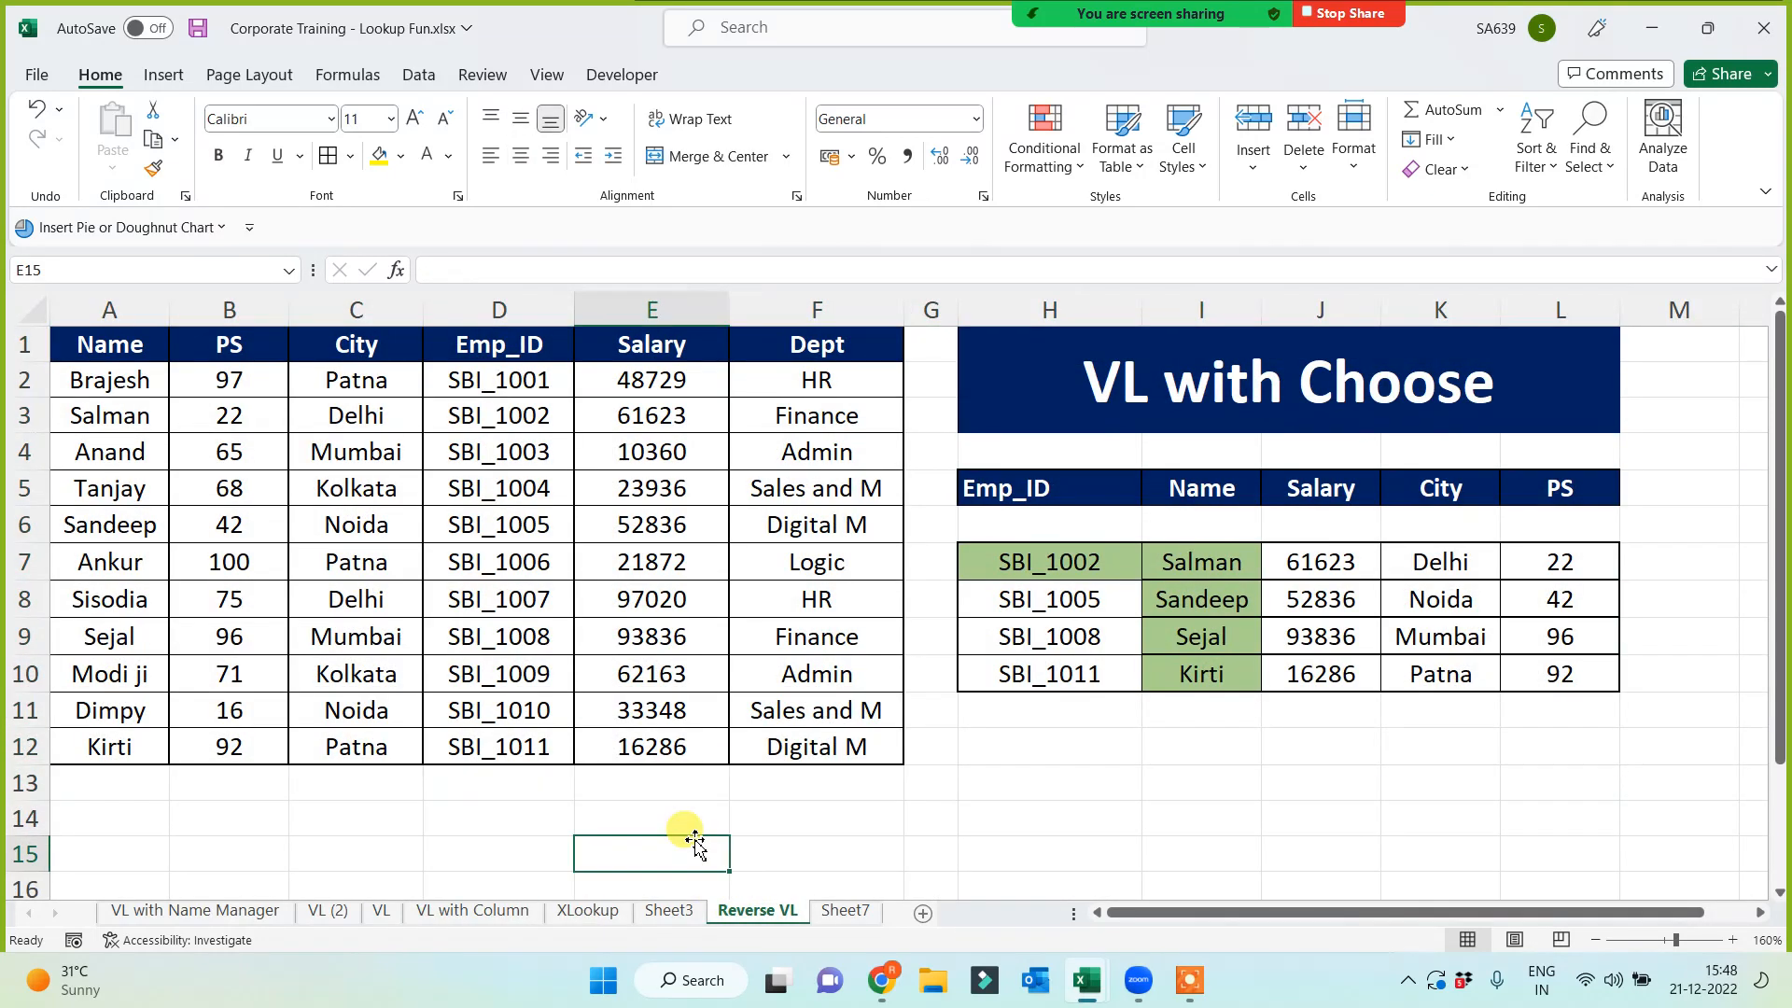
click(849, 808)
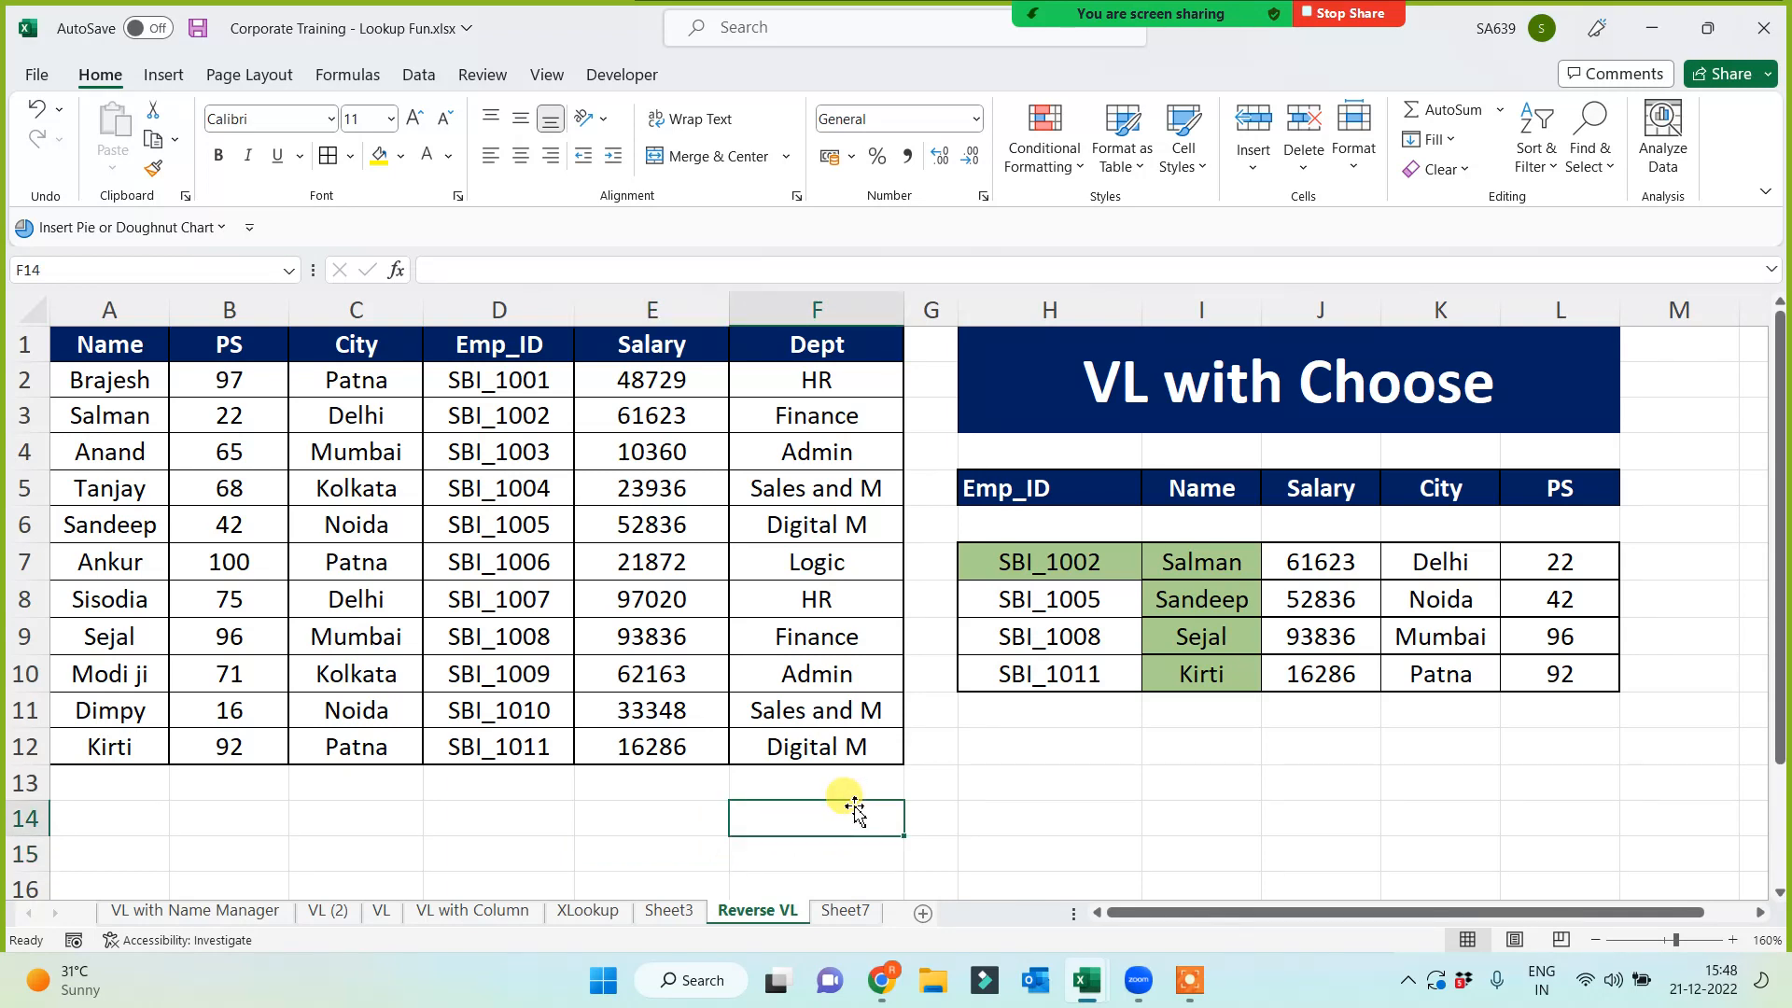
Centre the contents of column H on the Reverse VL sheet horizontally
click(1048, 310)
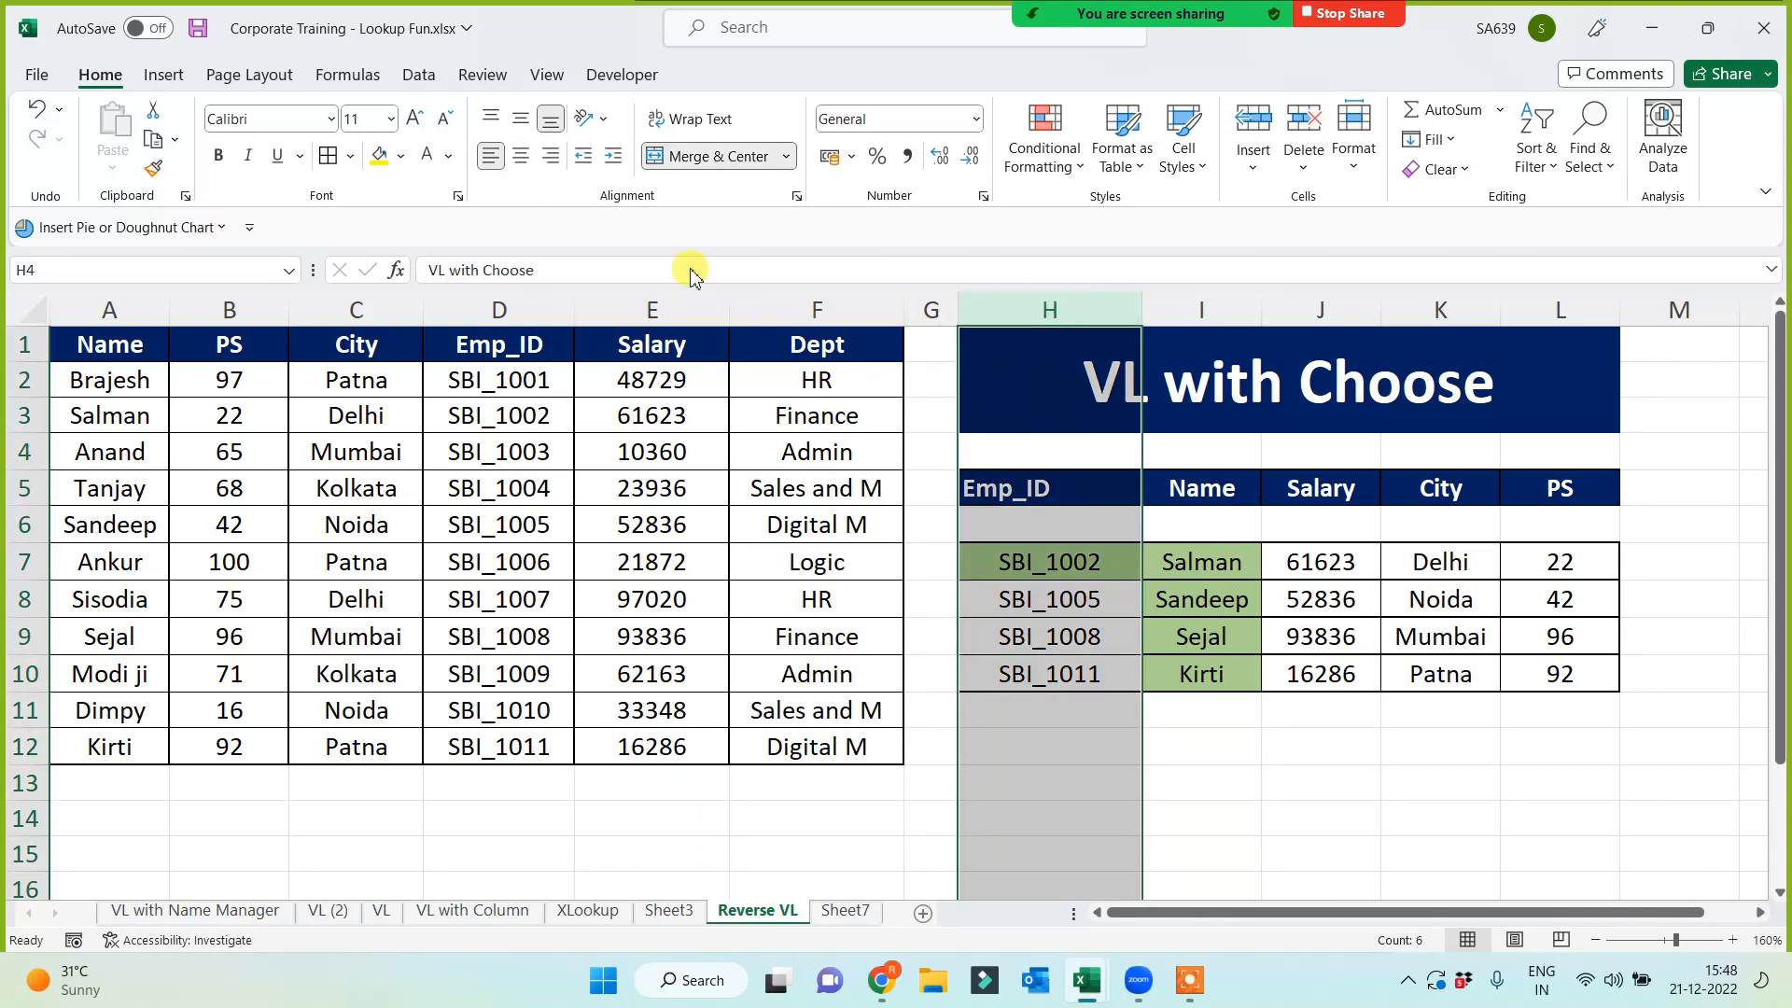
click(520, 156)
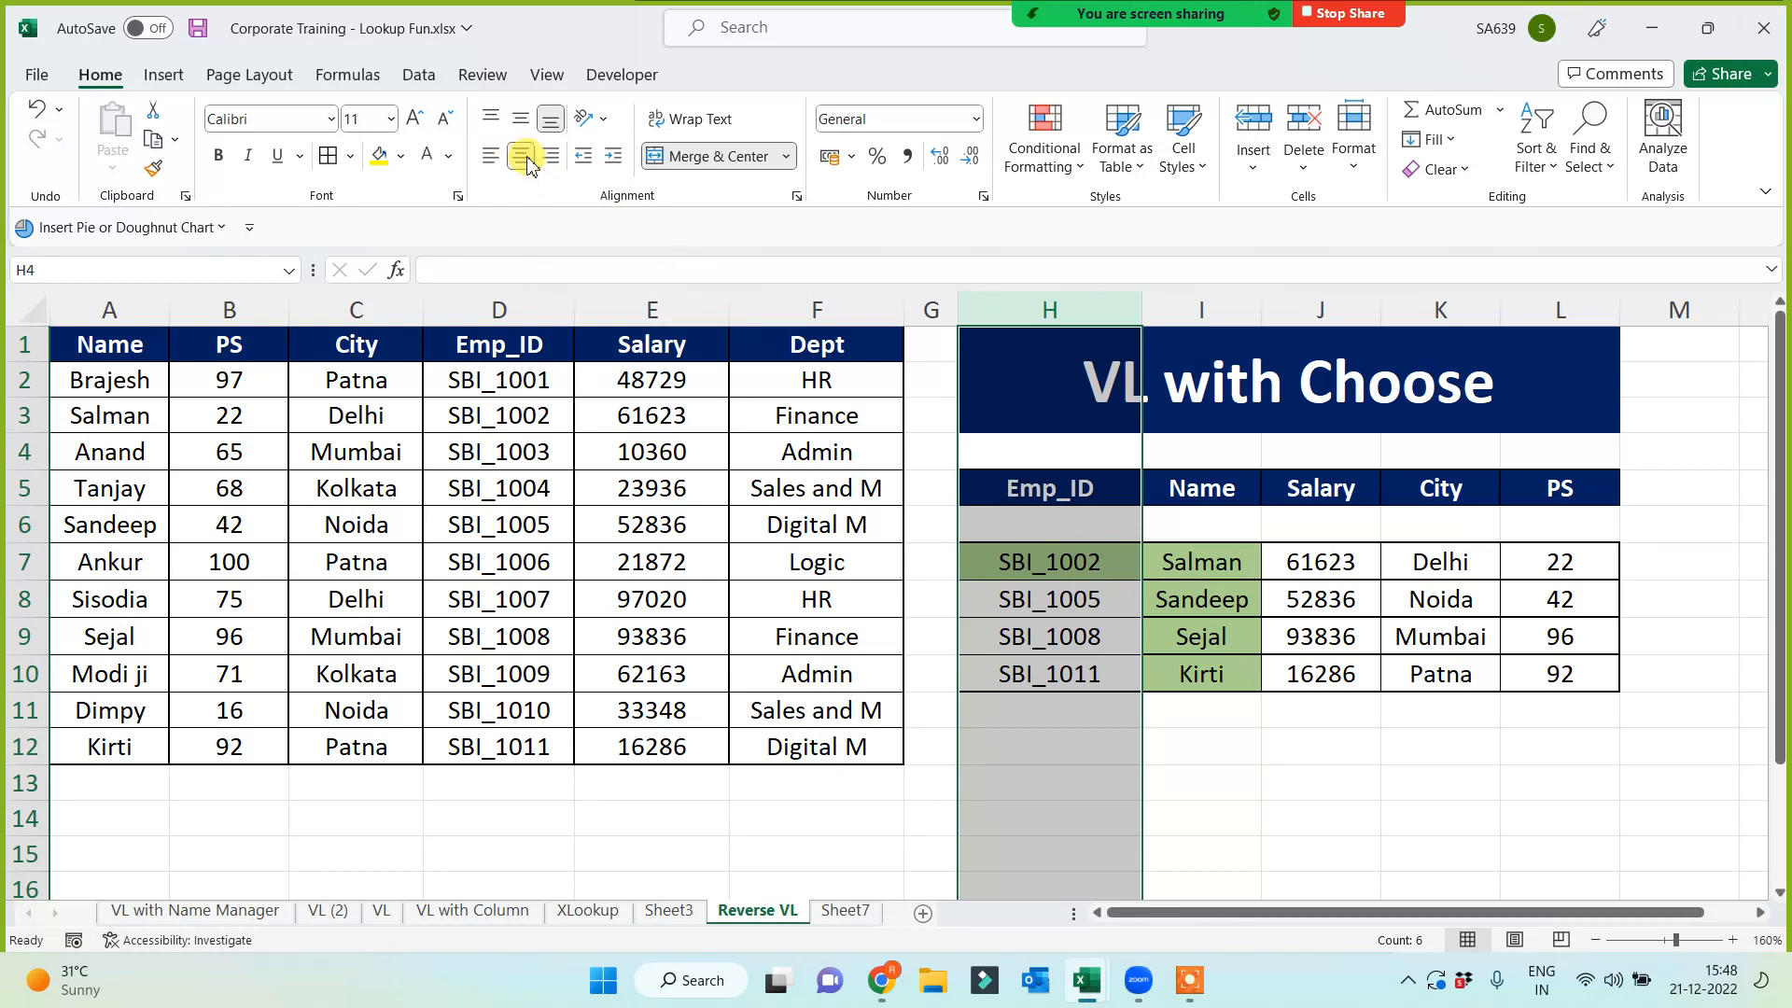
click(1028, 741)
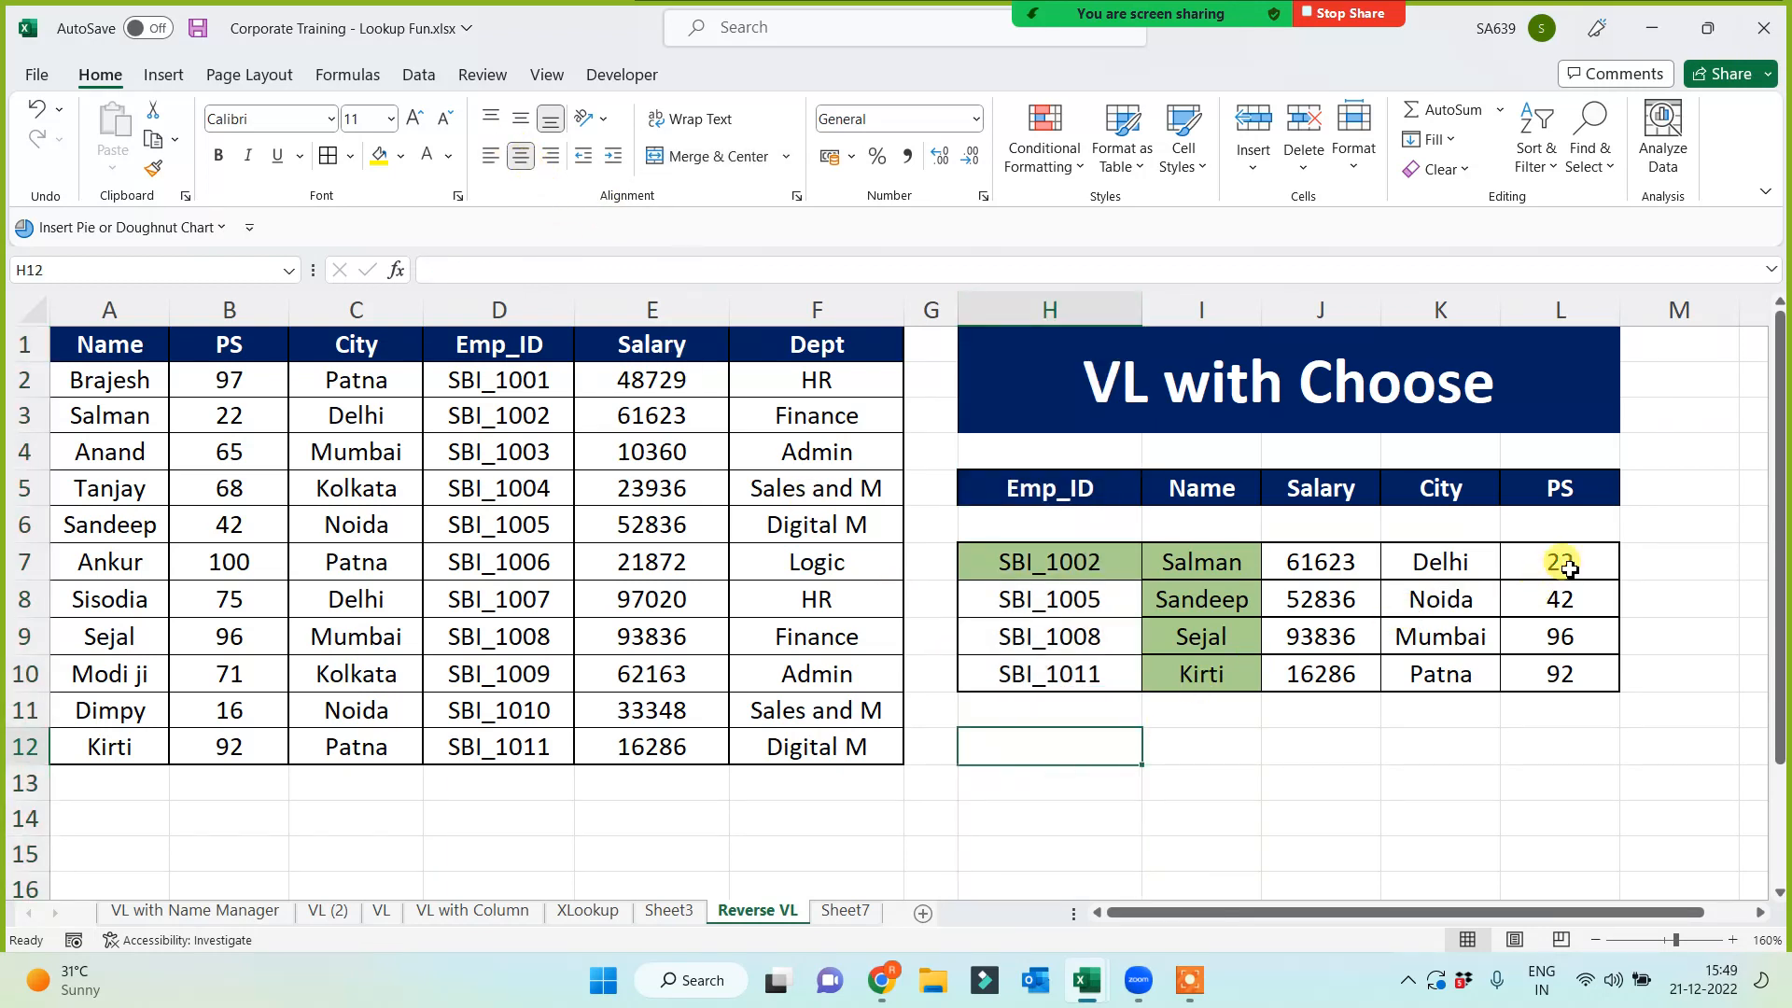
Highlight the PS results in L7:L10 with a yellow fill
drag(1567, 568, 1561, 674)
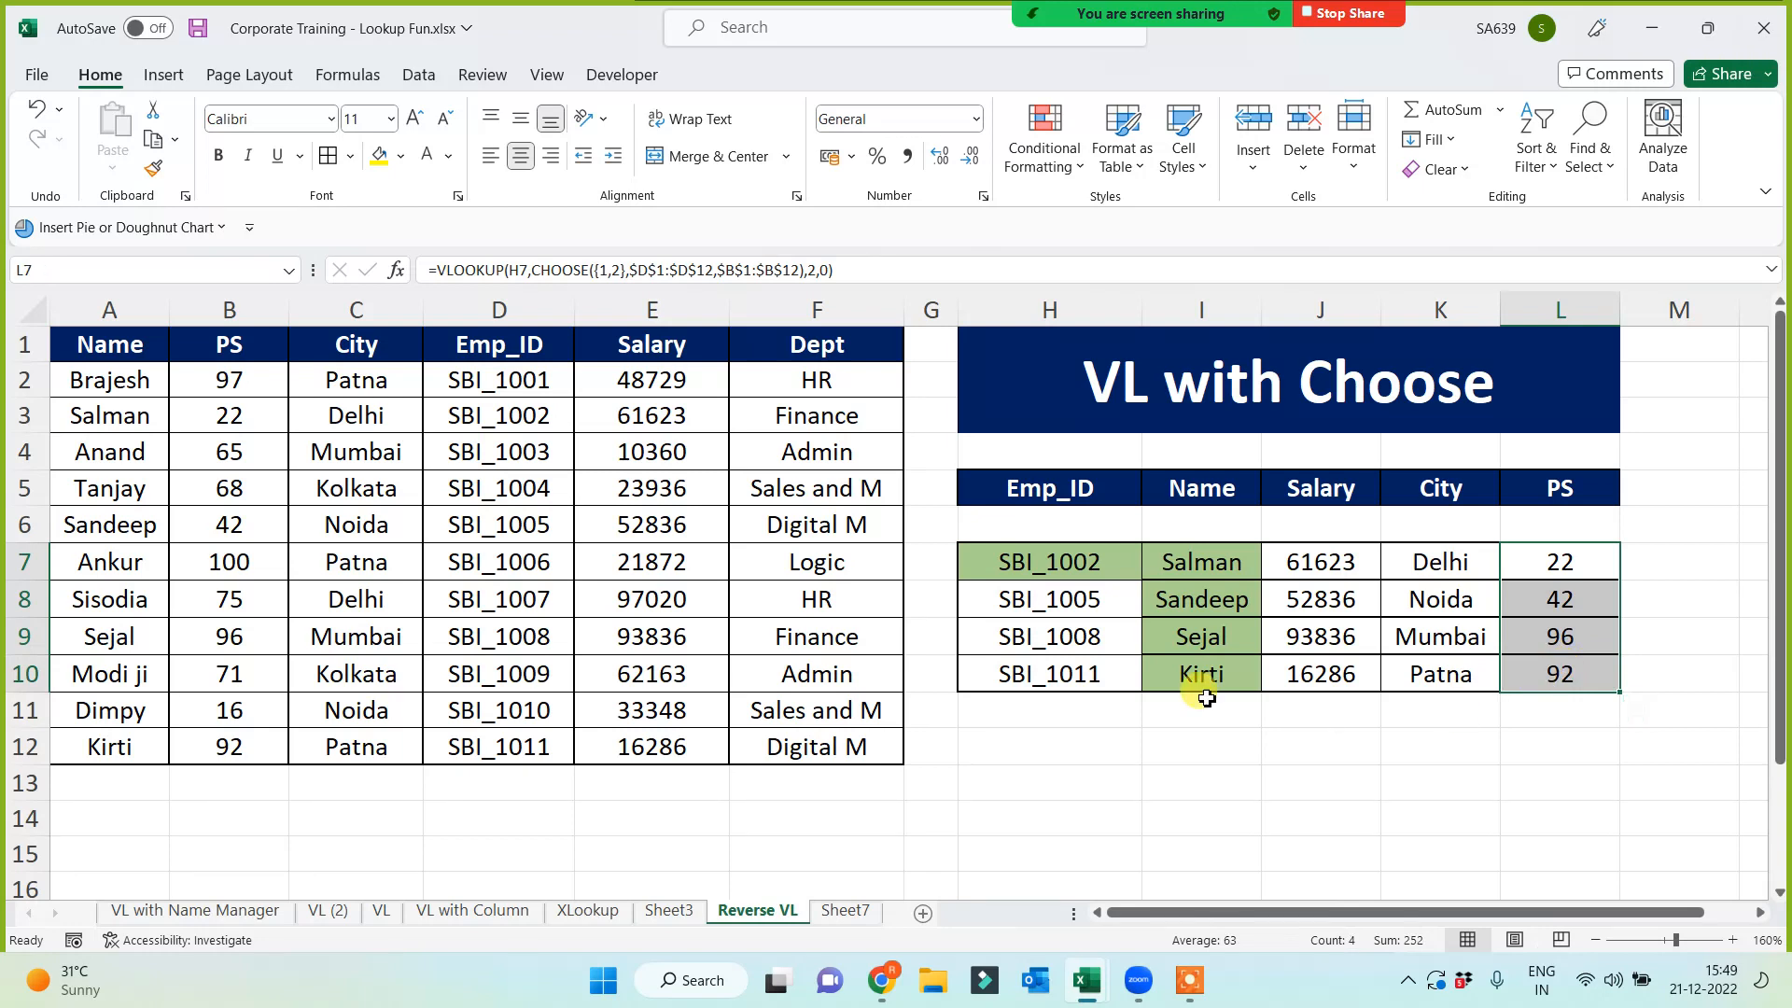
click(378, 156)
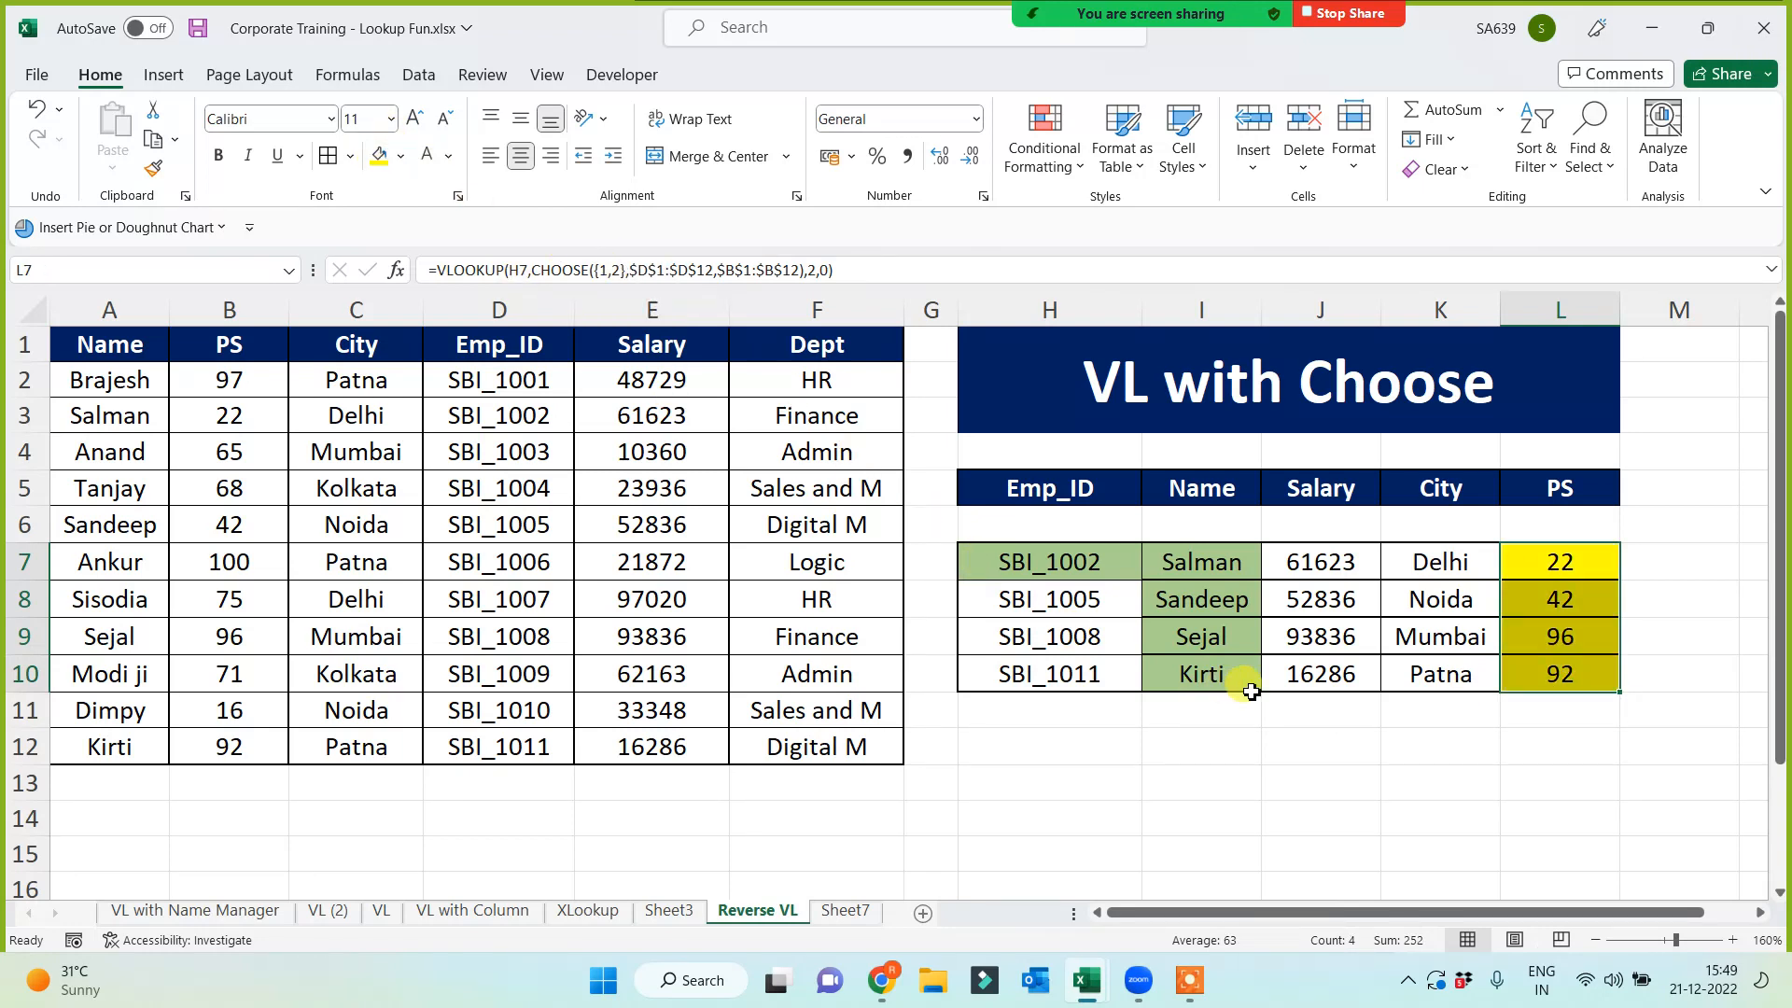
drag(1344, 562, 1340, 646)
click(1338, 681)
click(1309, 770)
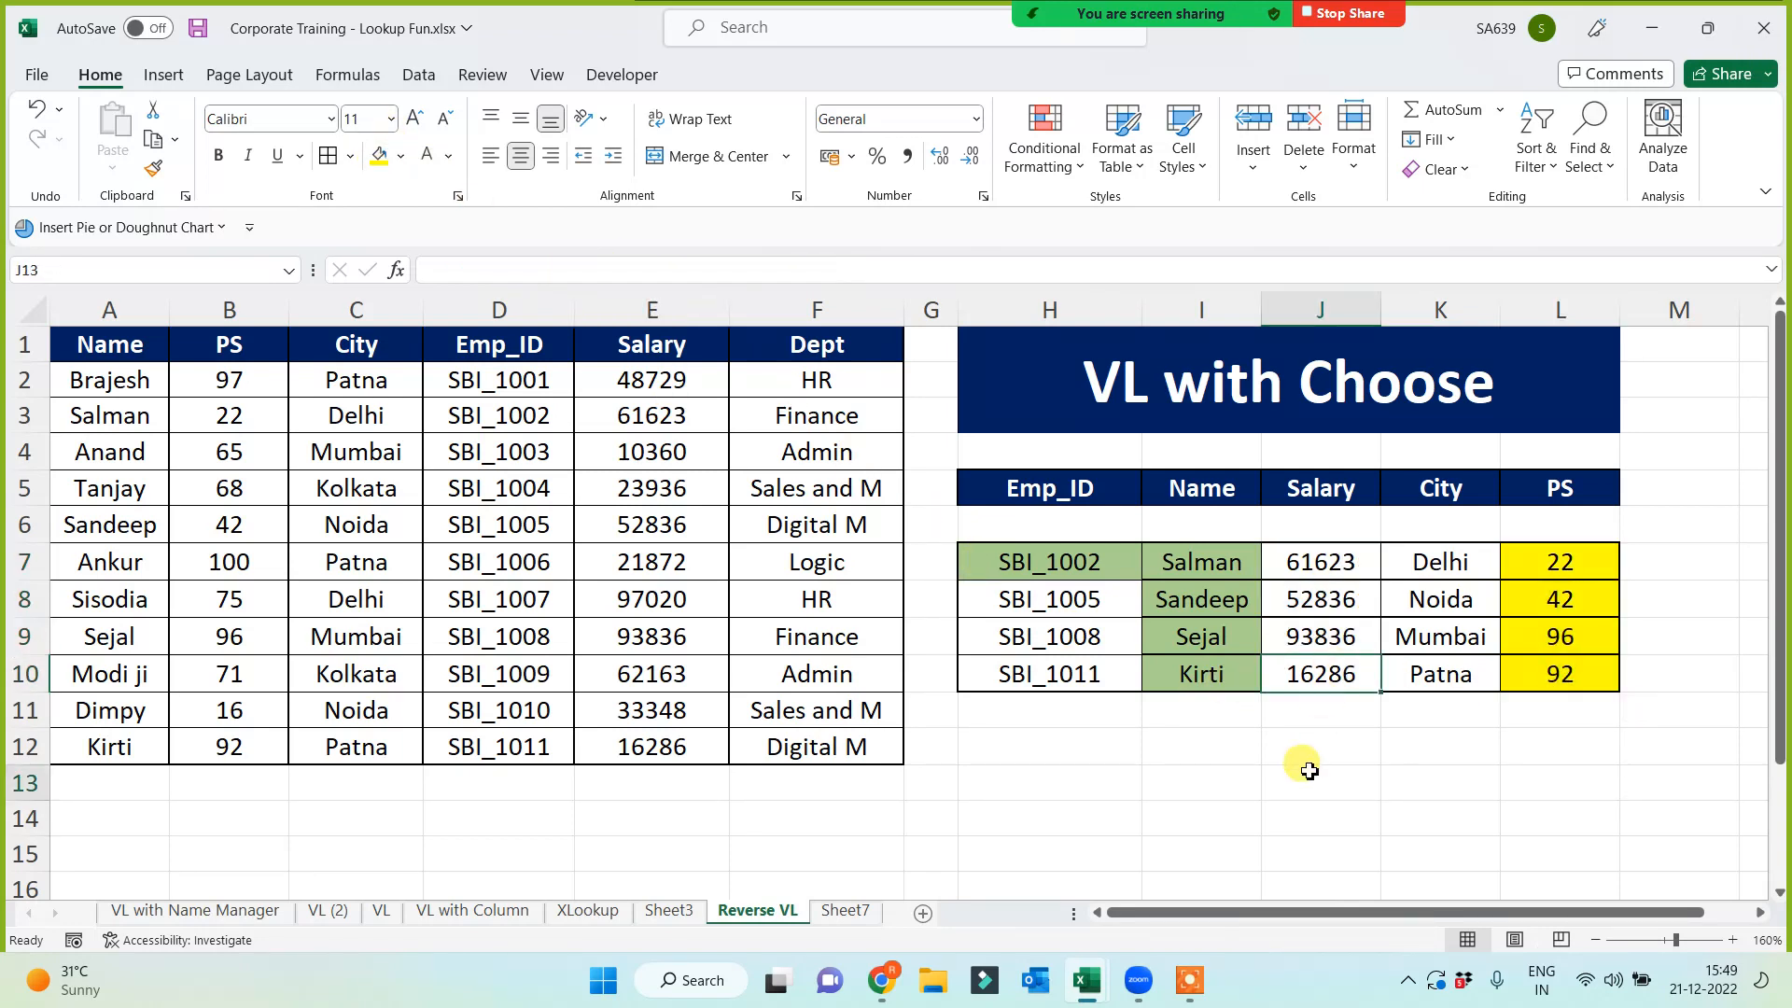
click(1150, 821)
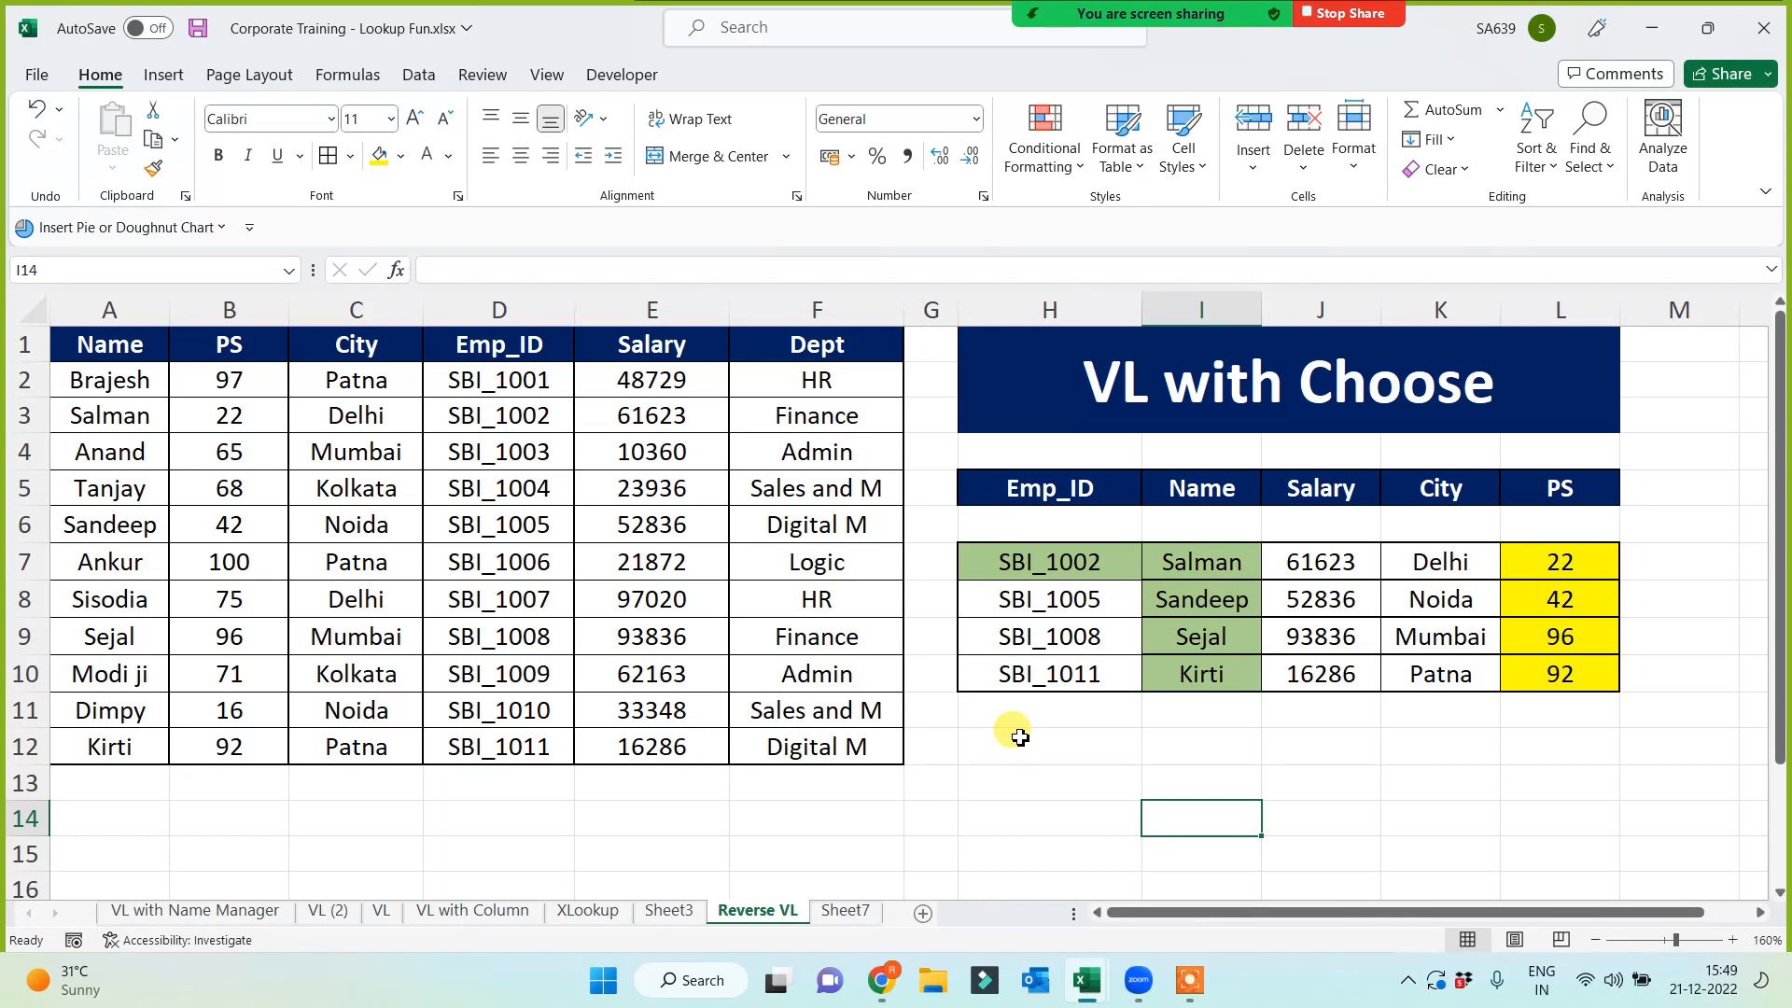
Move the Emp_ID column in front of the Name column in the source table
click(485, 344)
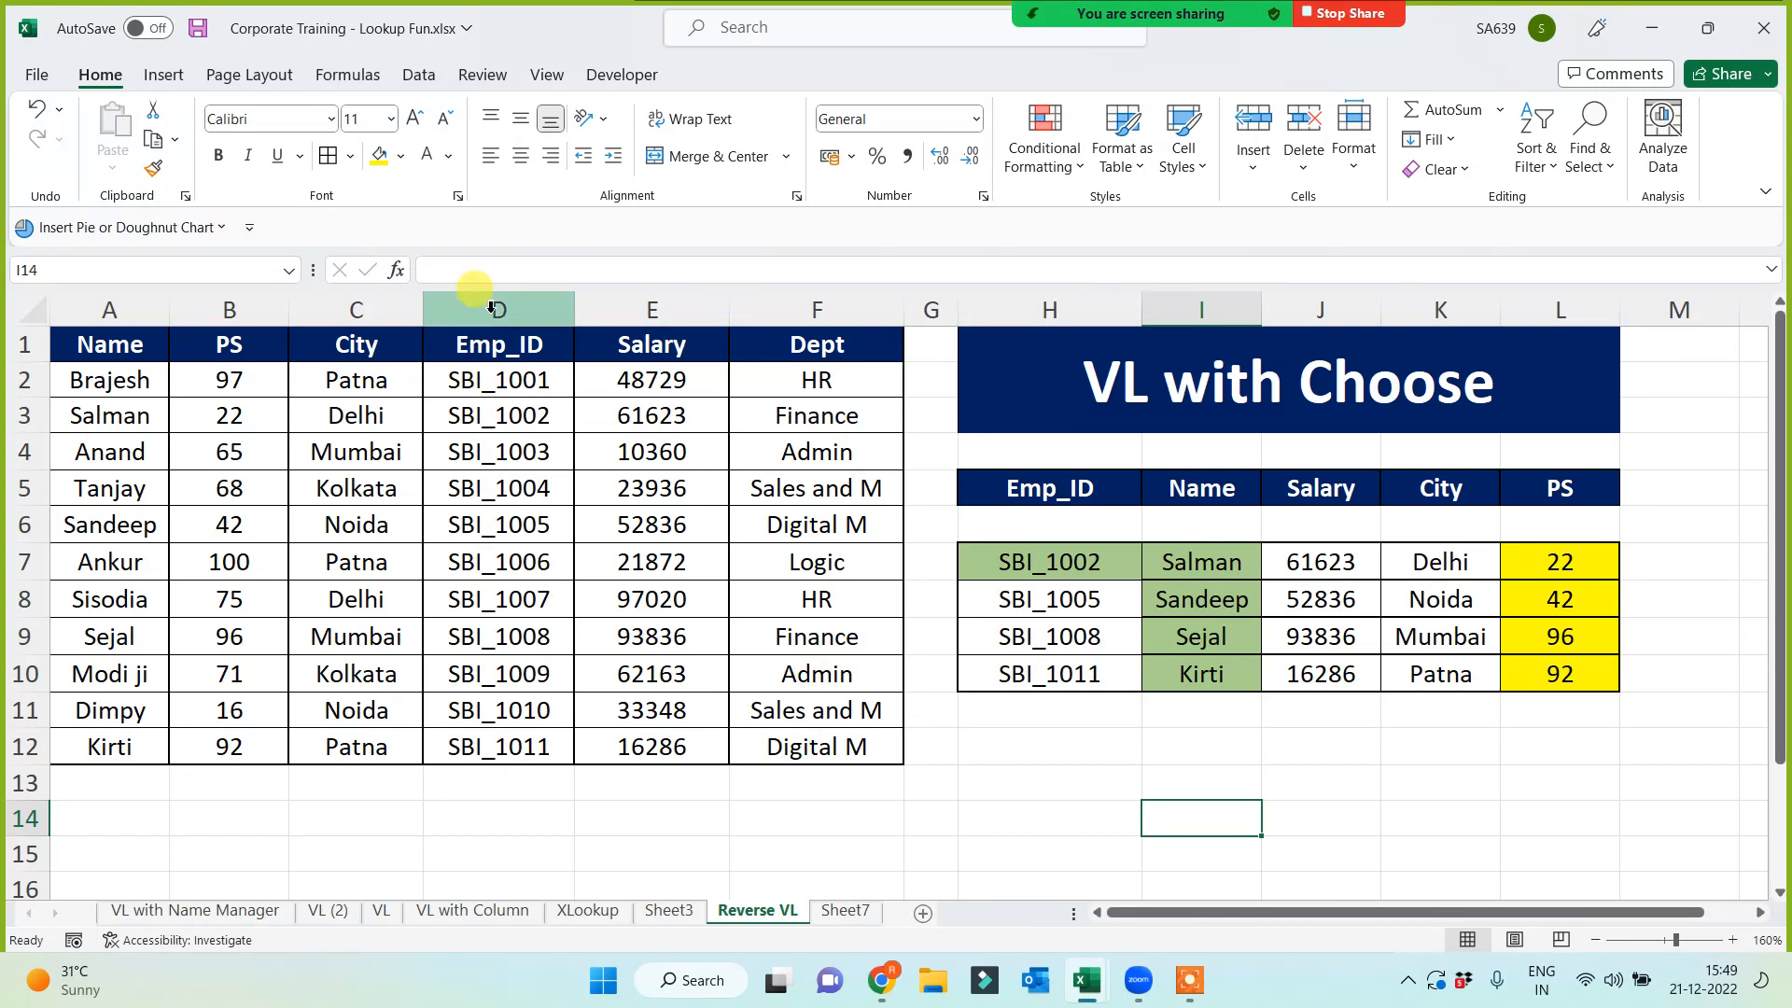
key(ctrl+space)
key(ctrl+x)
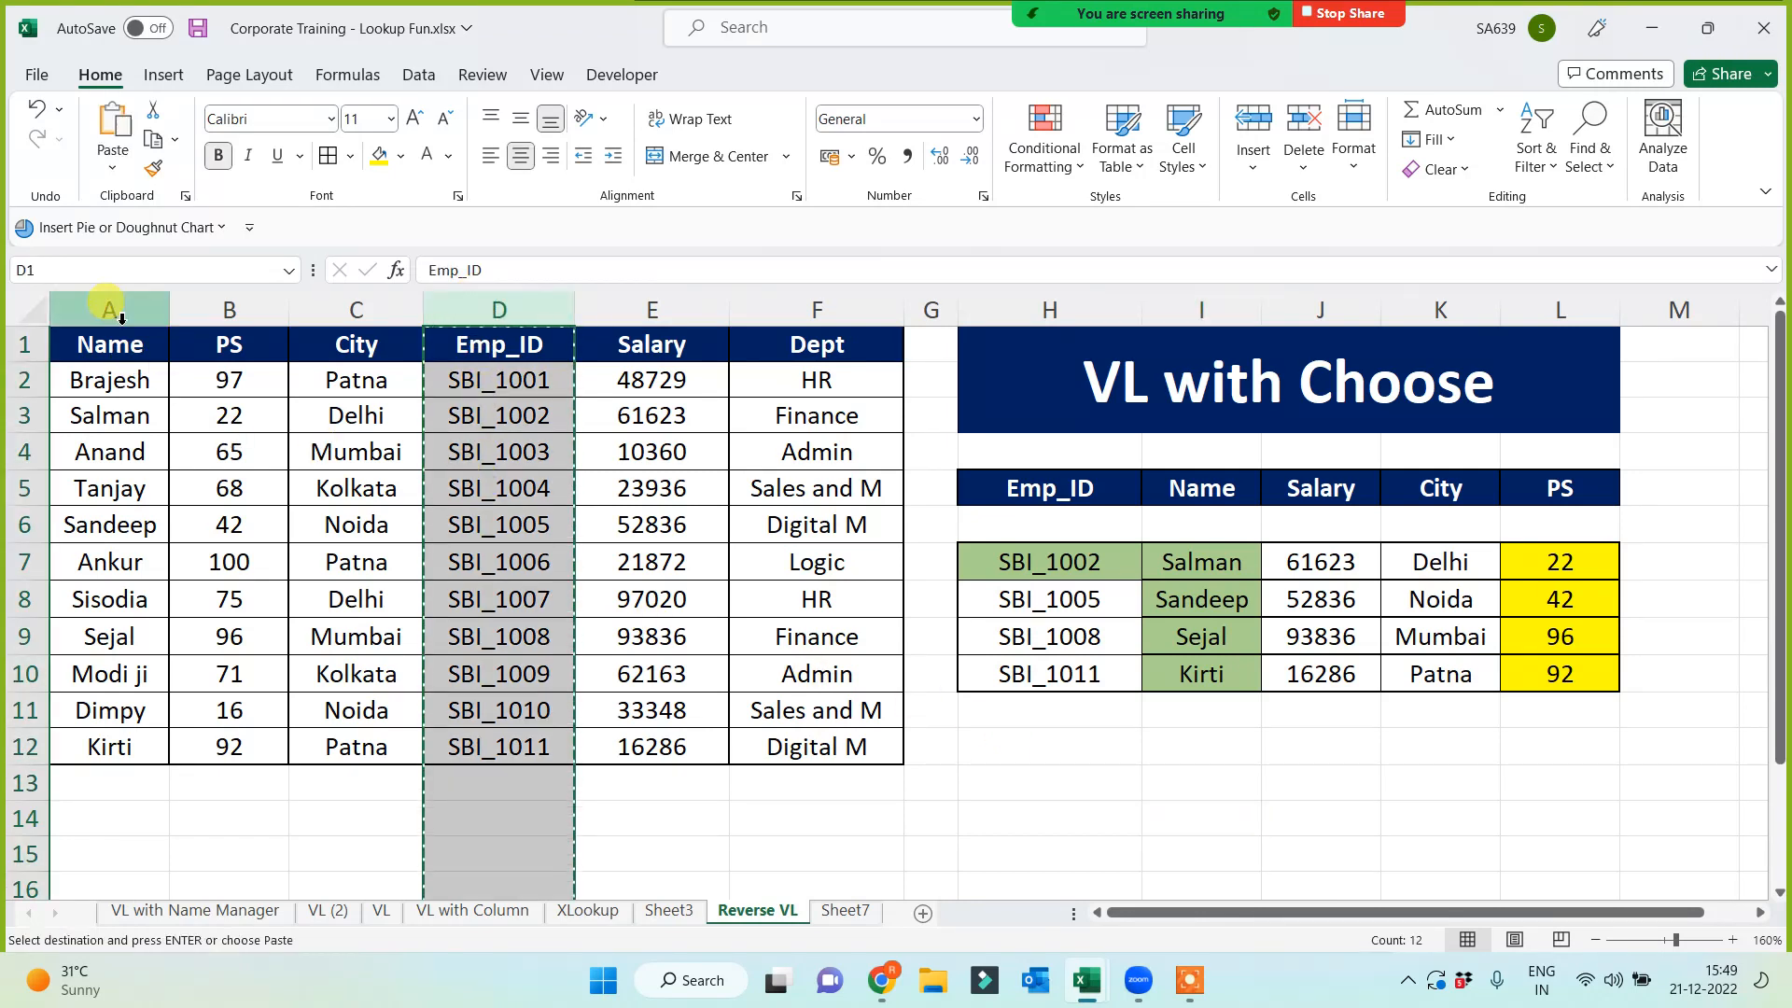
click(114, 317)
right_click(118, 326)
click(178, 541)
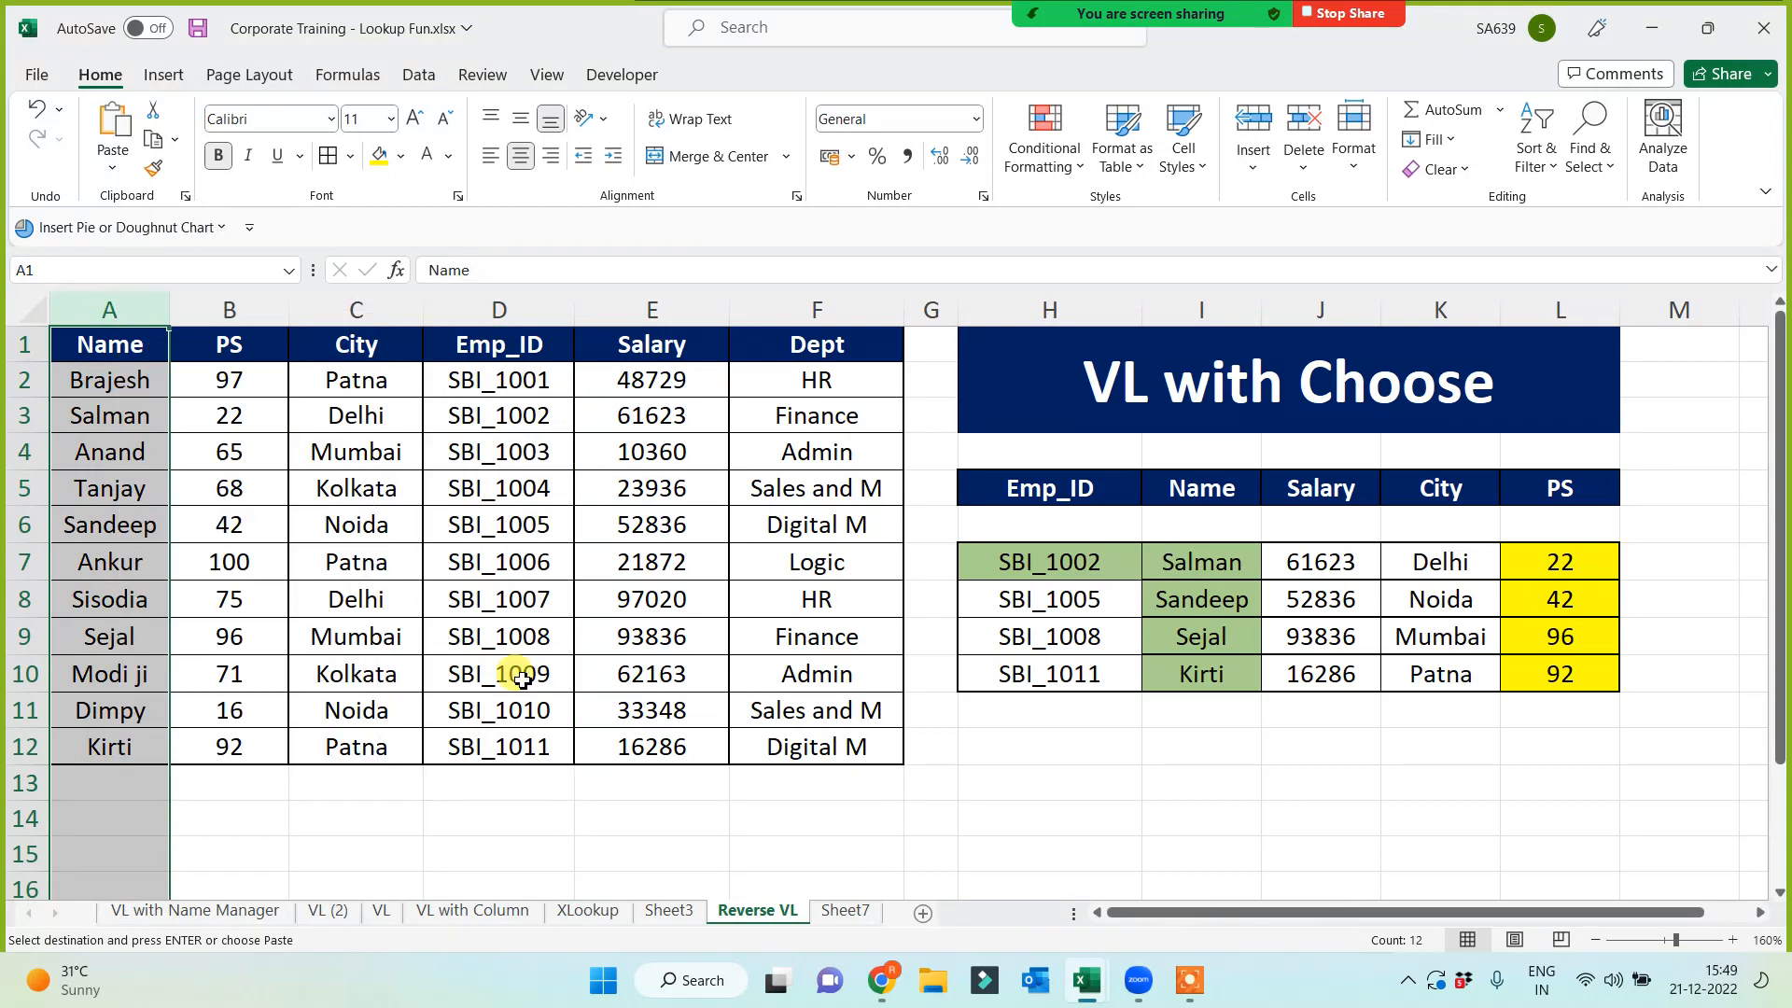
click(1021, 780)
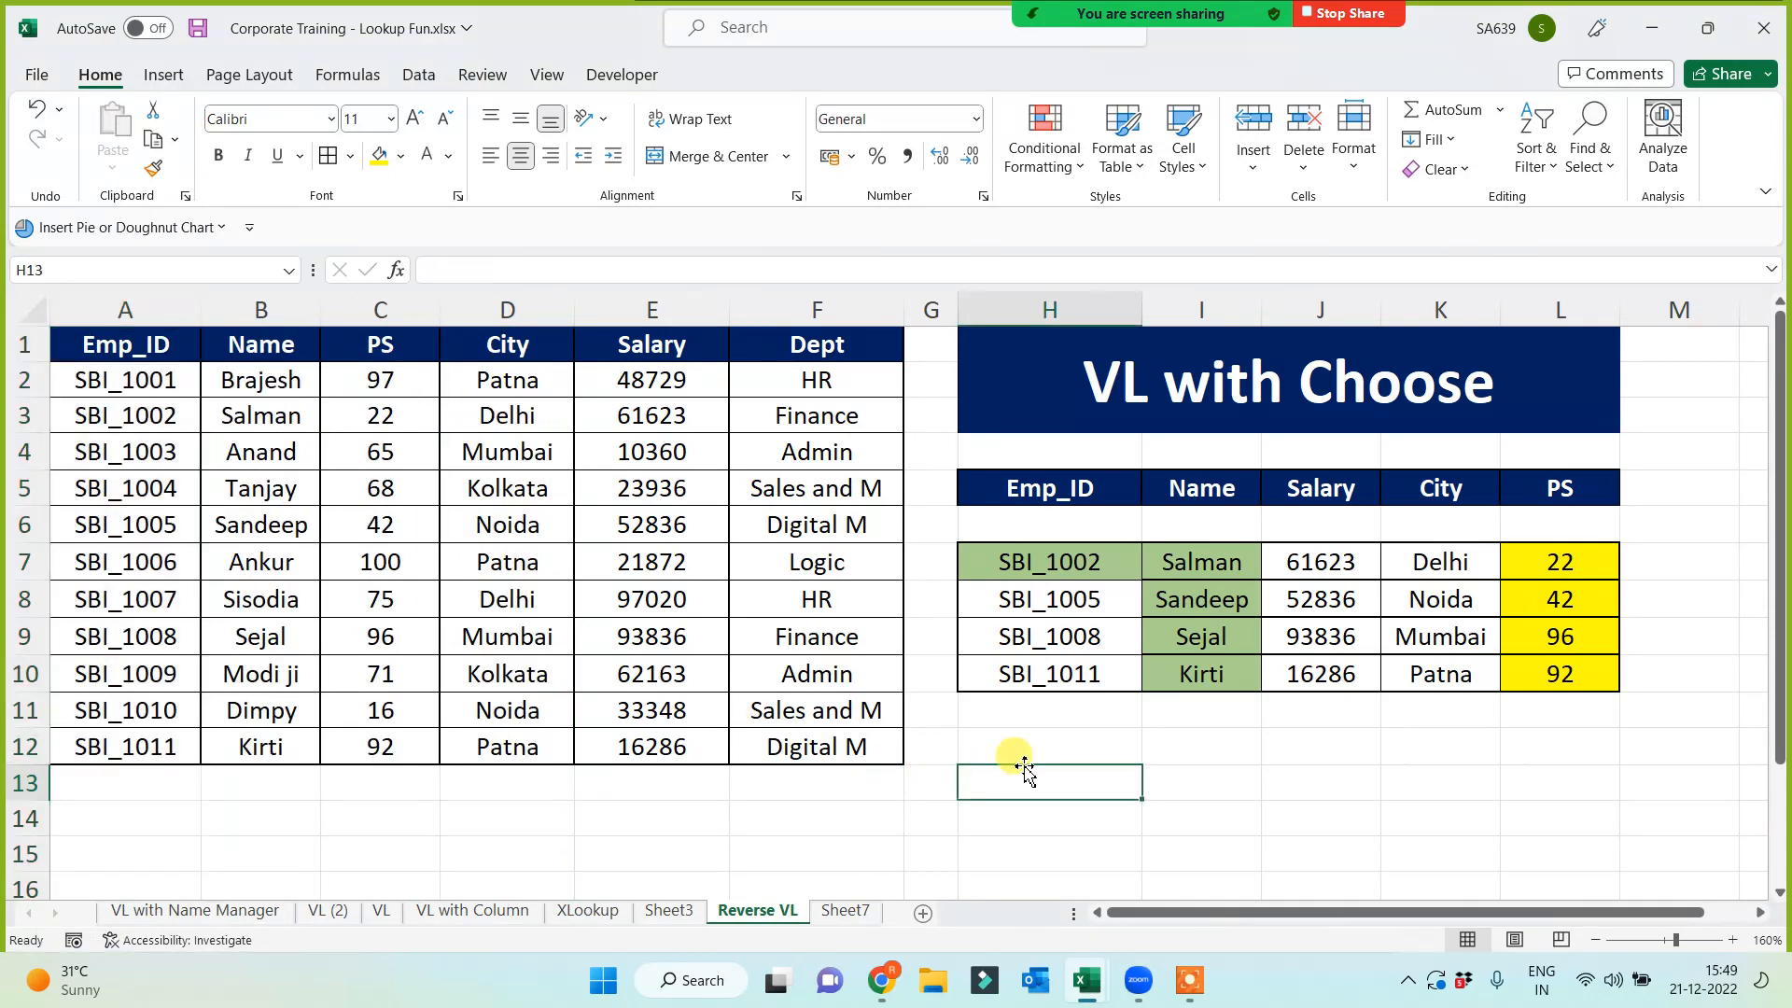
Undo the move of the Emp_ID column in the source table
click(1354, 347)
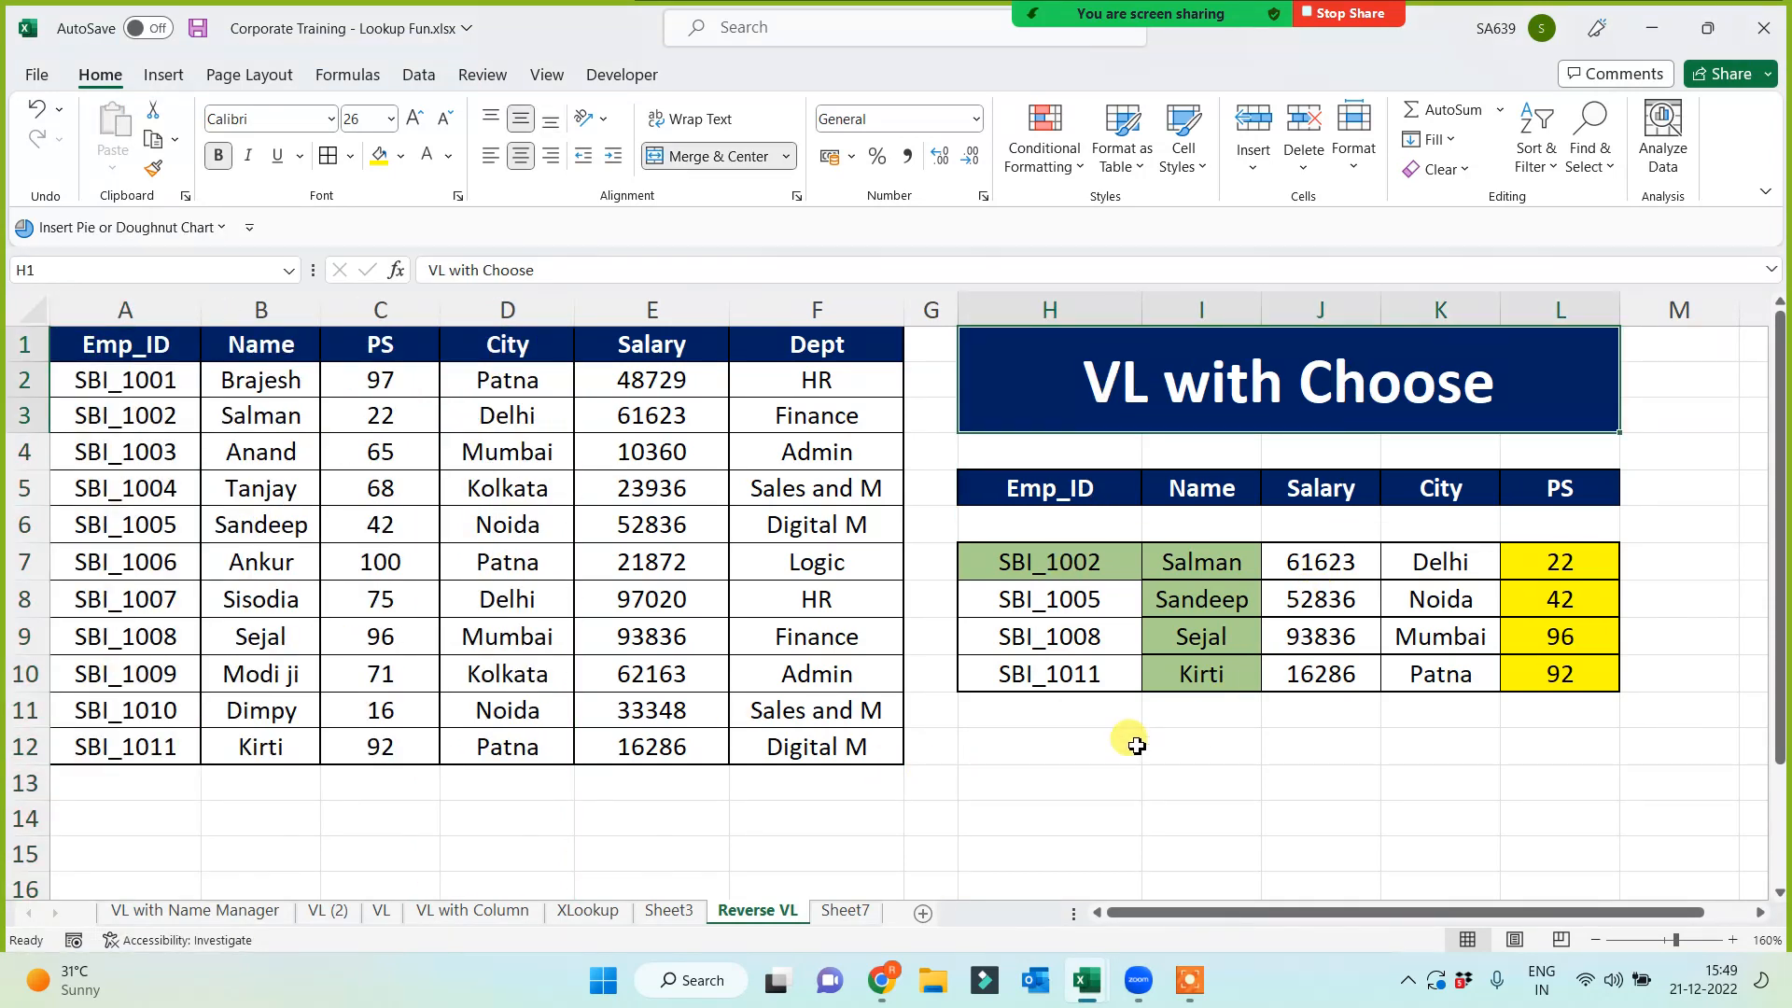
key(ctrl+z)
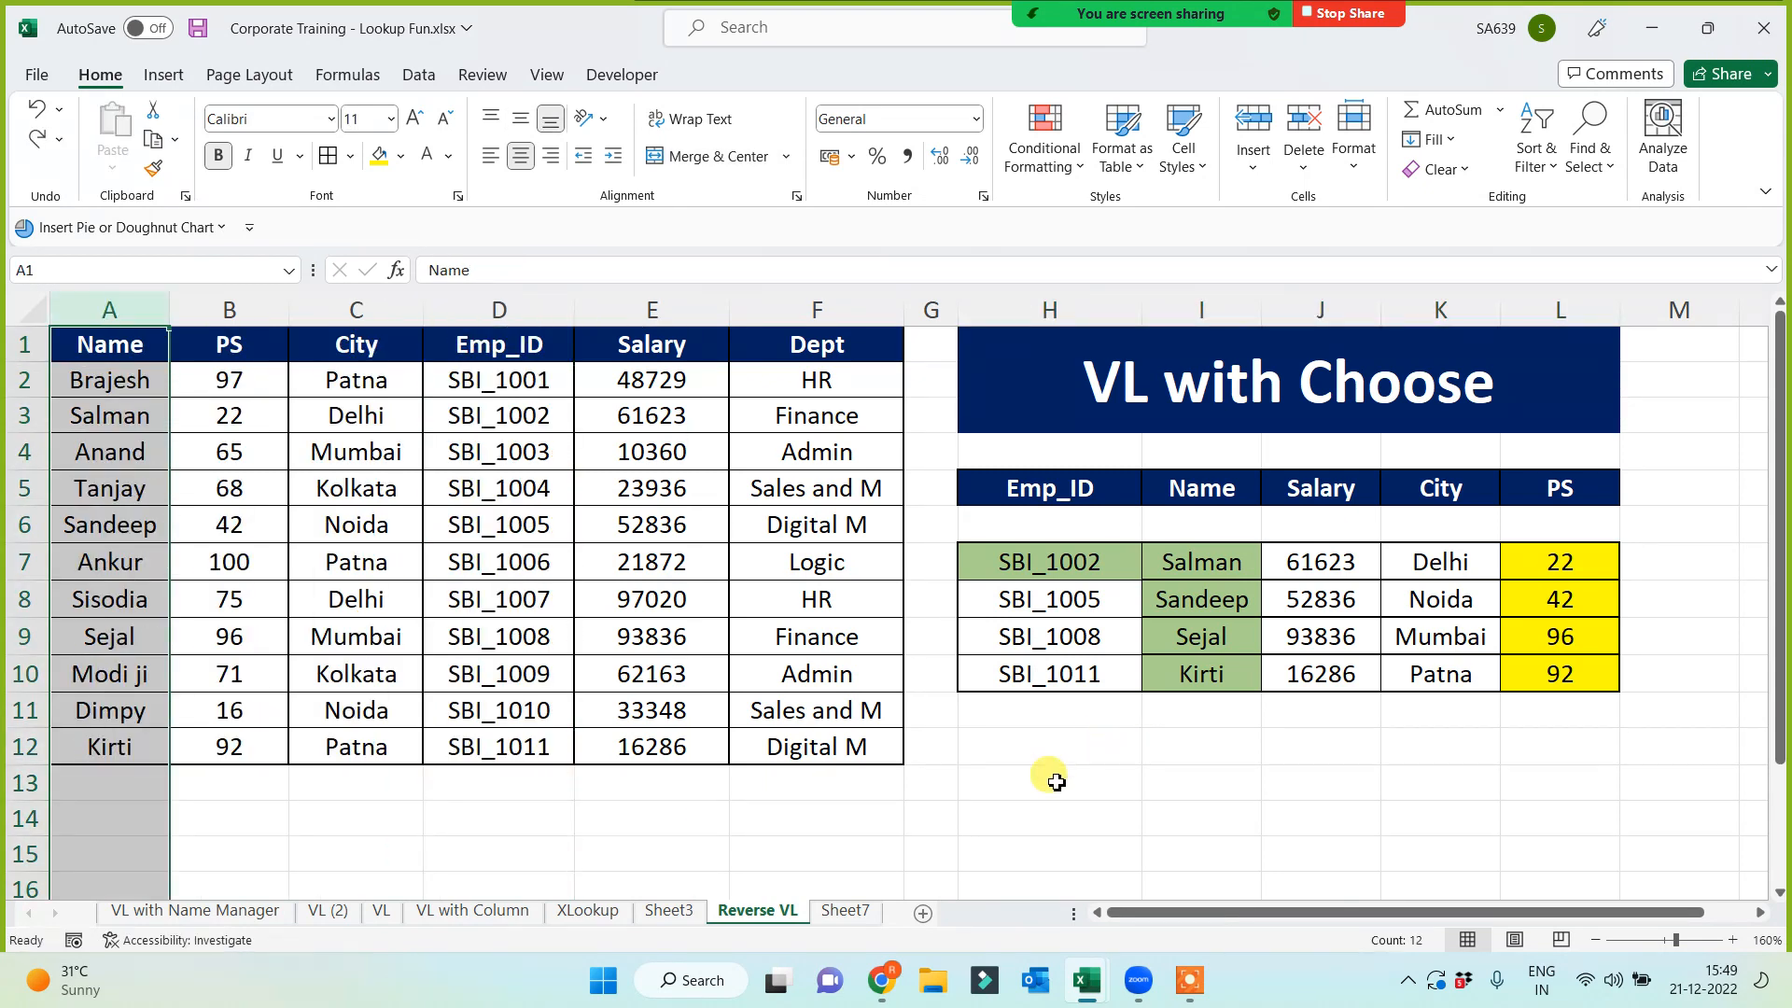
click(1056, 782)
click(843, 912)
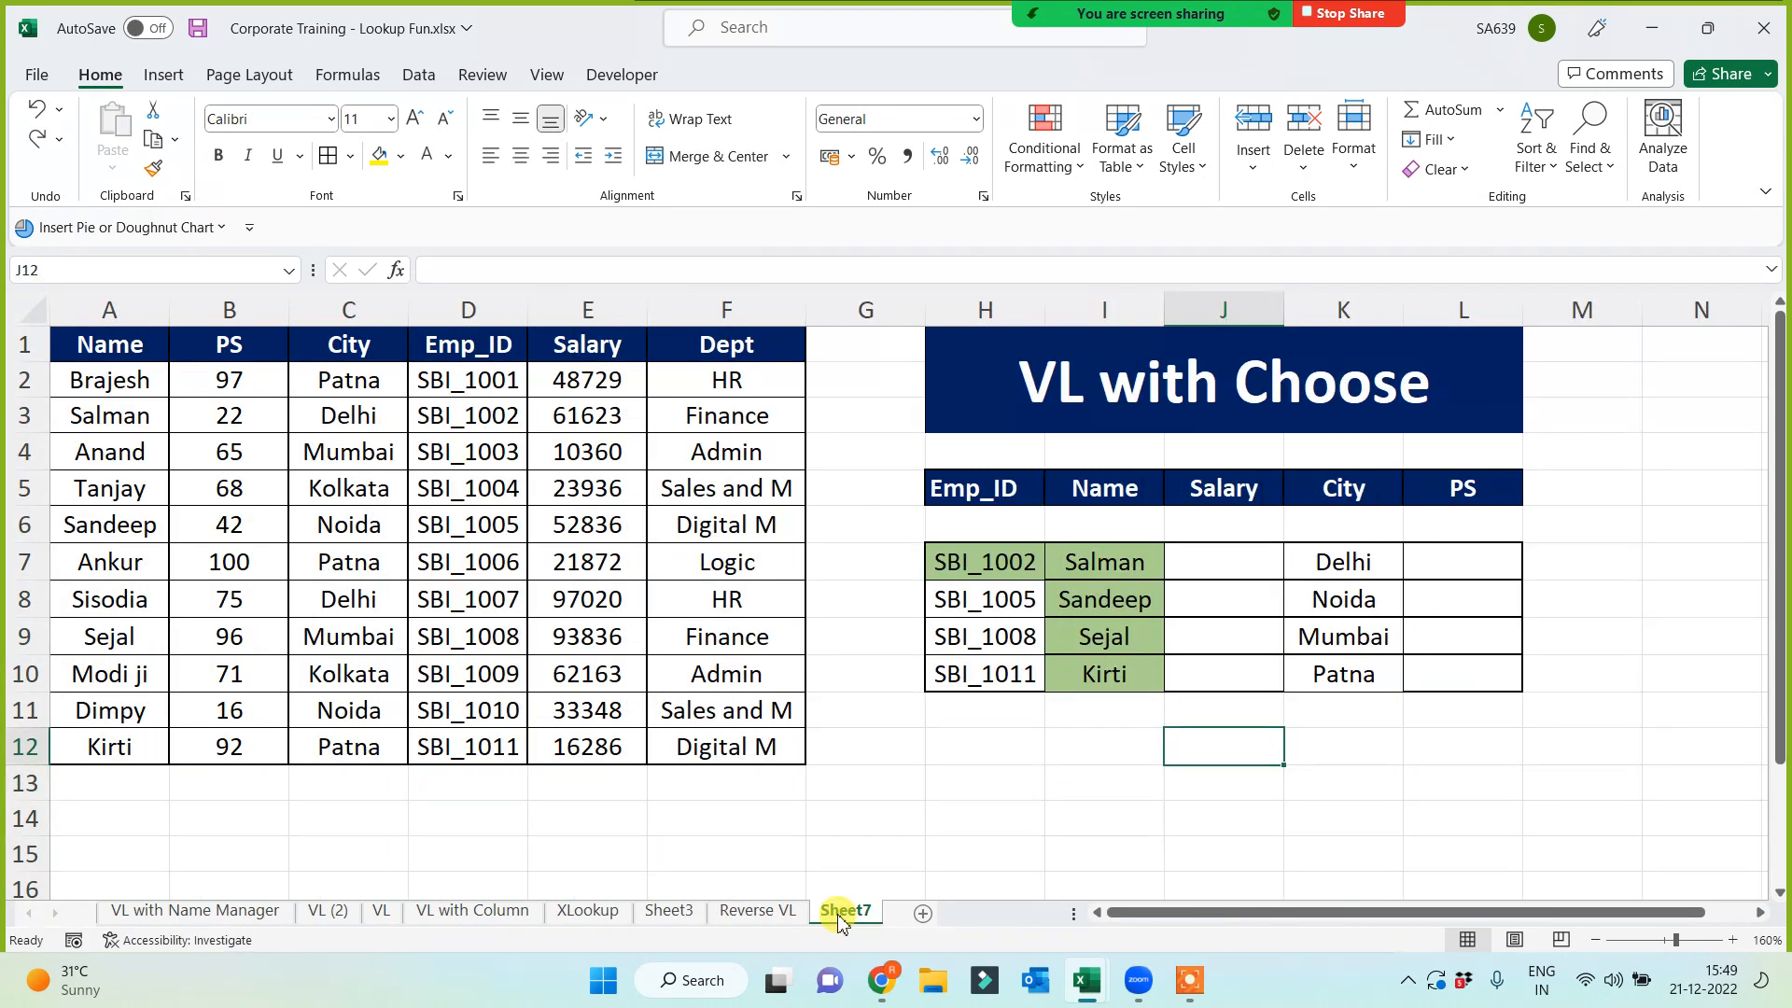
drag(842, 918, 926, 825)
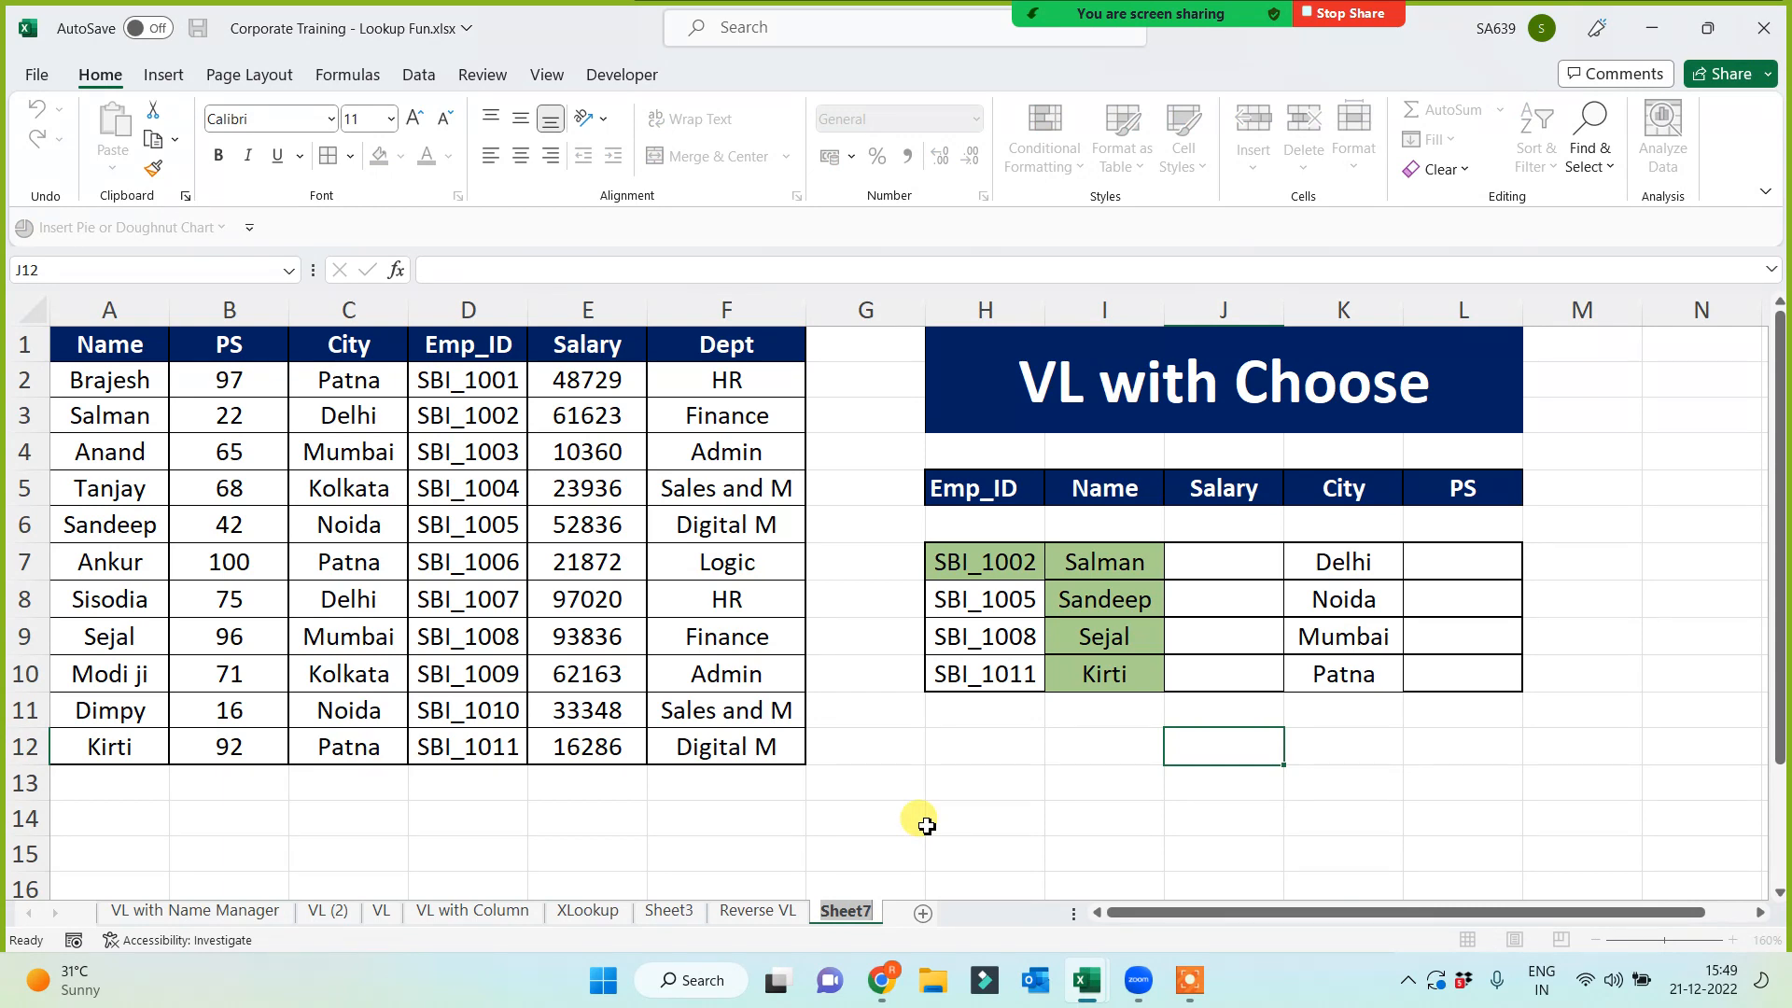
text(VL with)
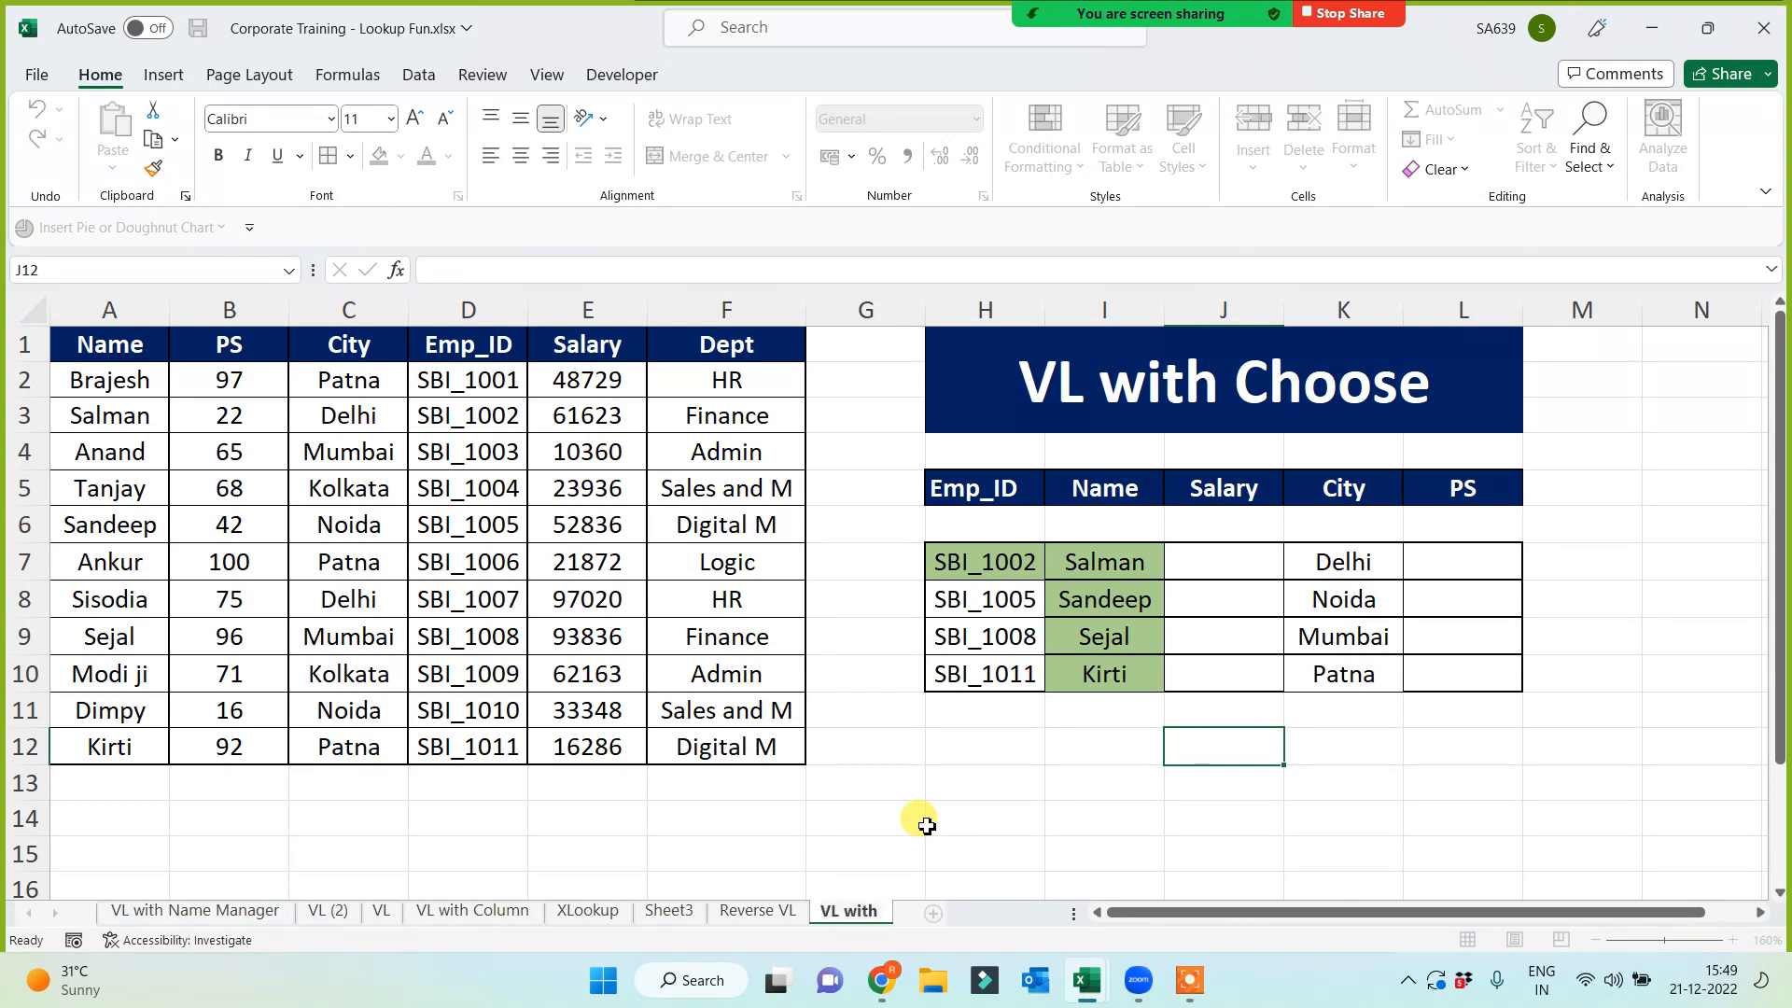
key(Escape)
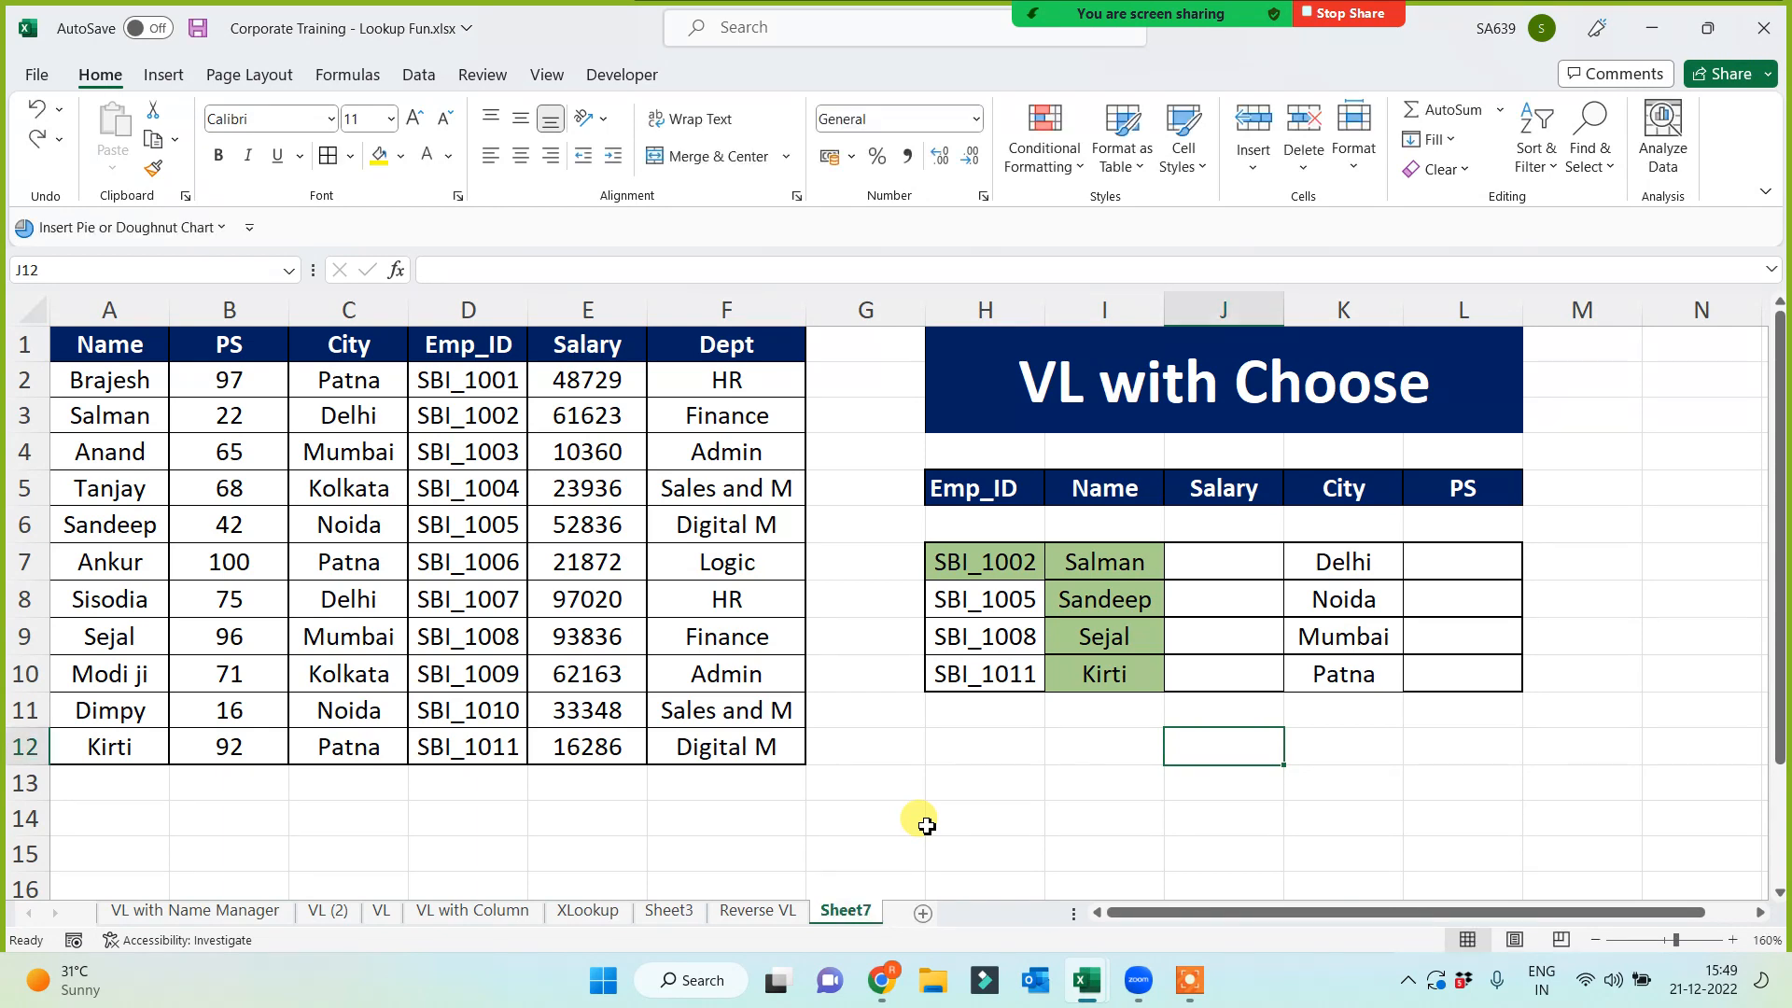
Return to the VL with Column sheet and review the VLOOKUP formula in I7
click(666, 911)
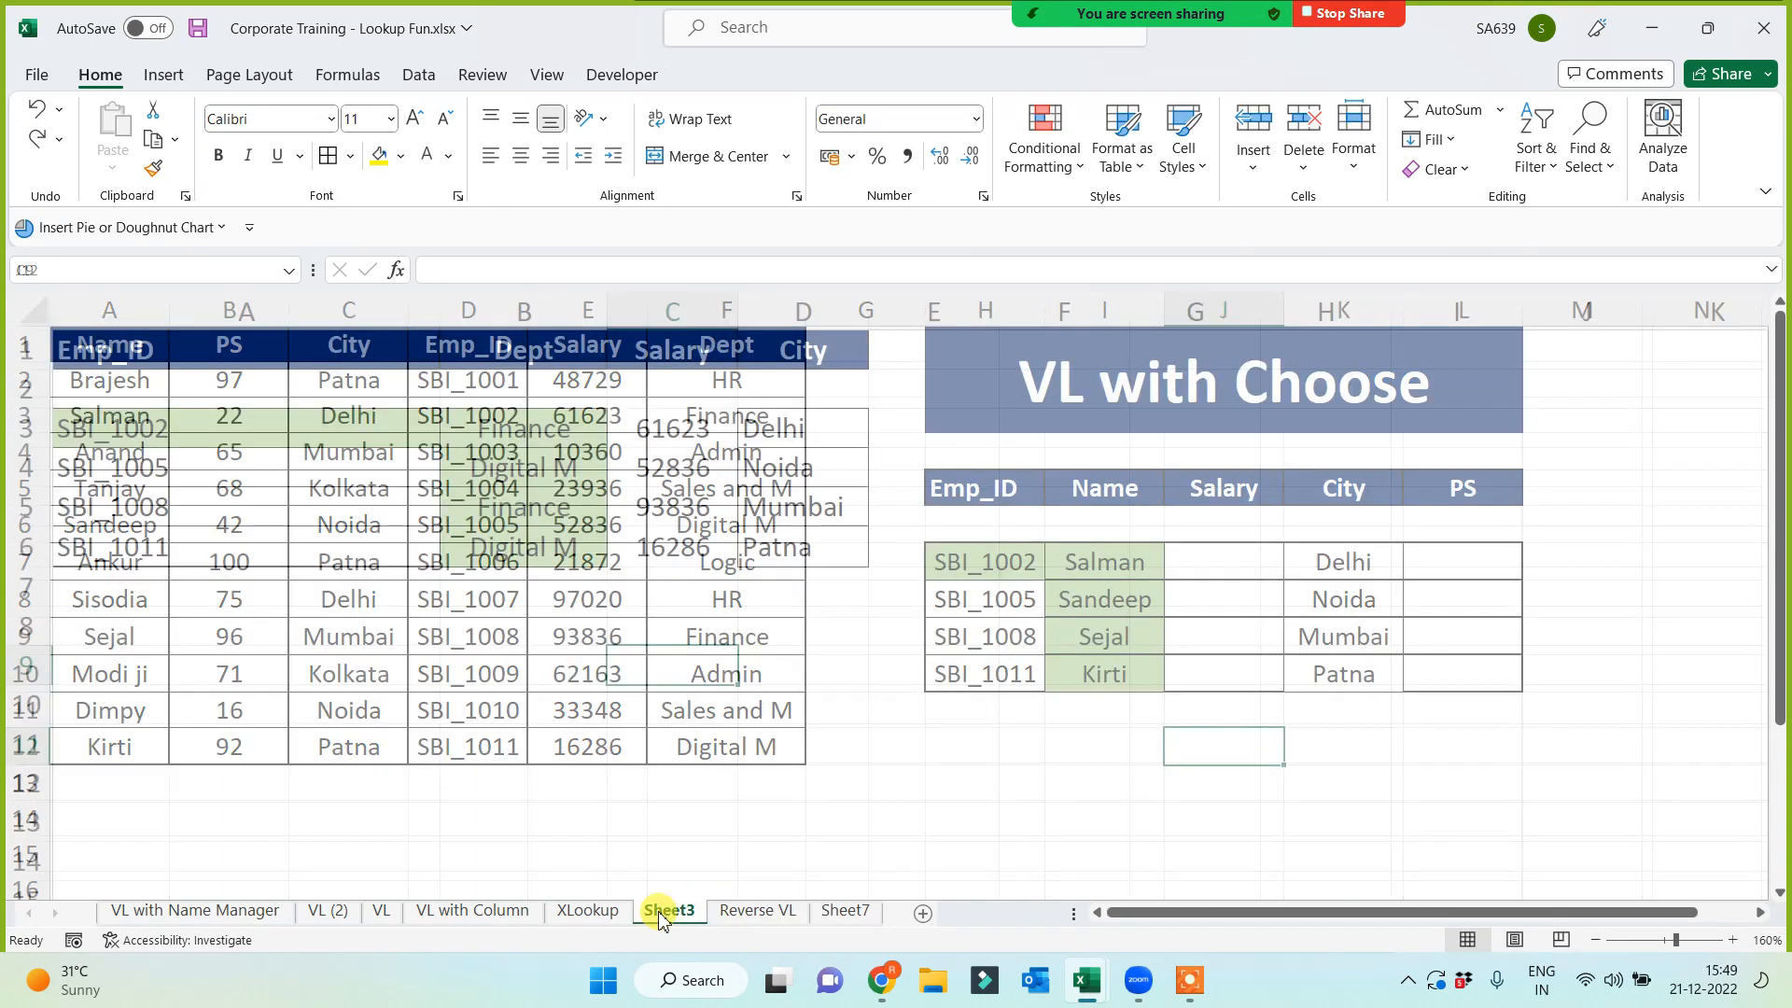
click(501, 913)
click(790, 811)
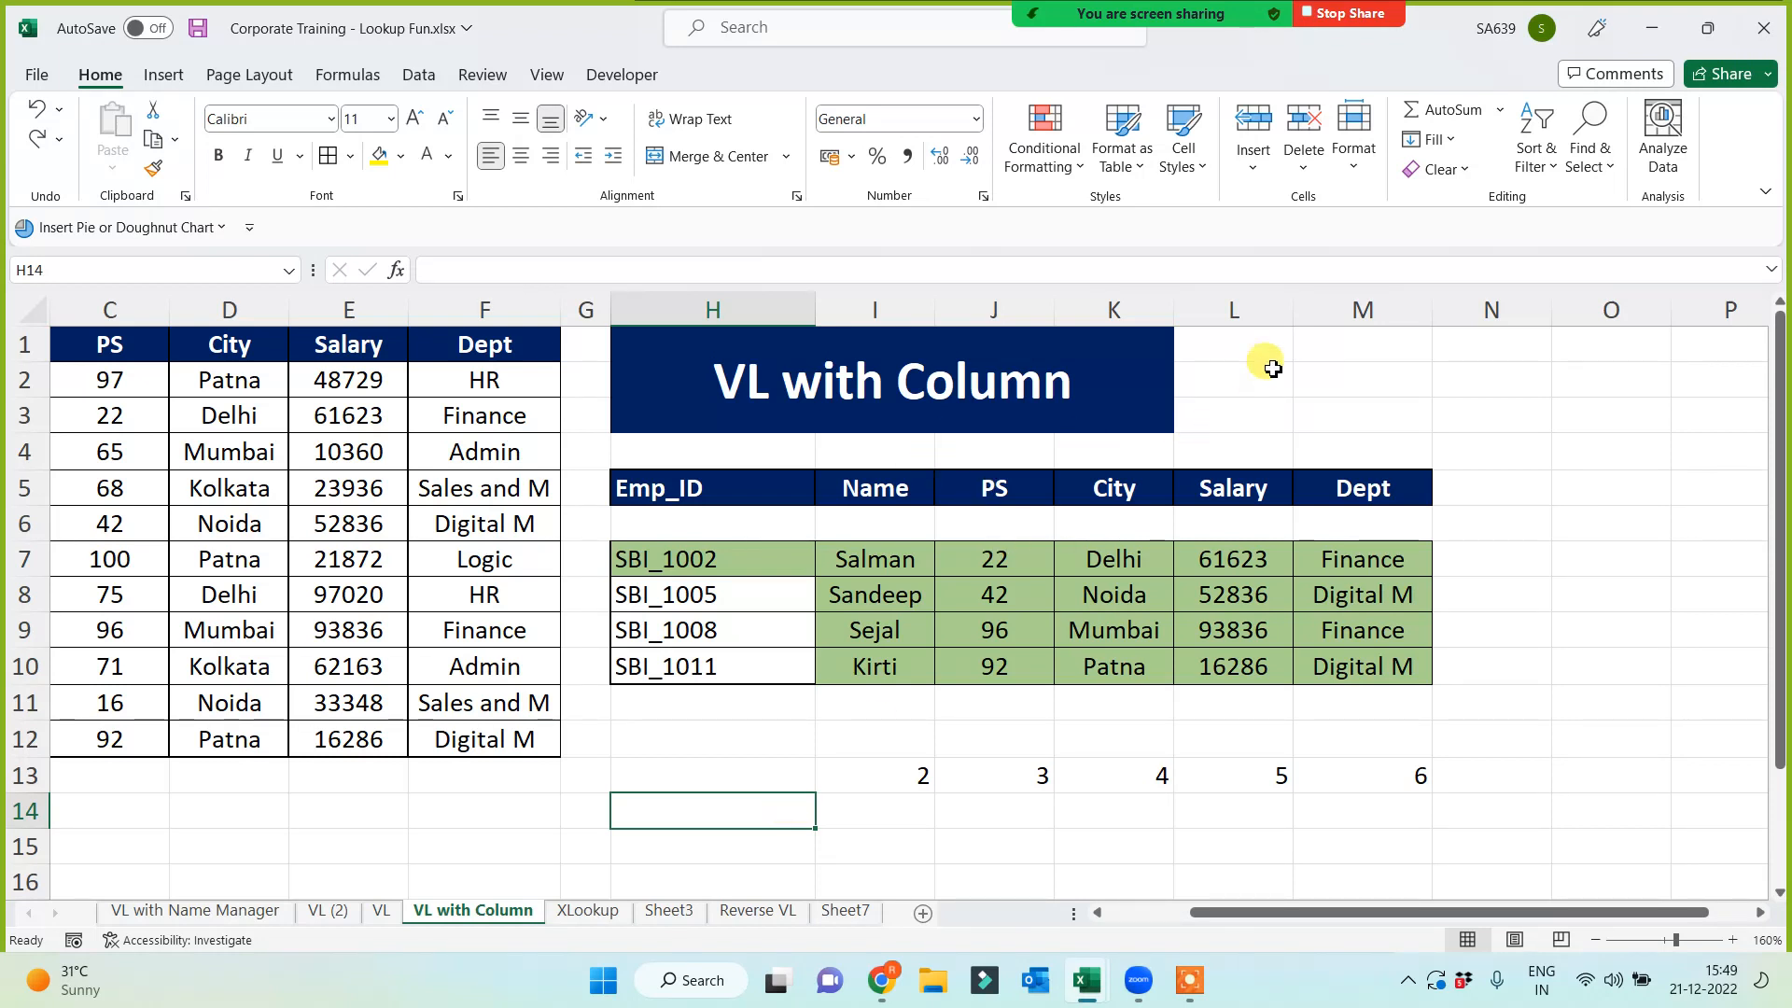
click(1303, 367)
click(866, 572)
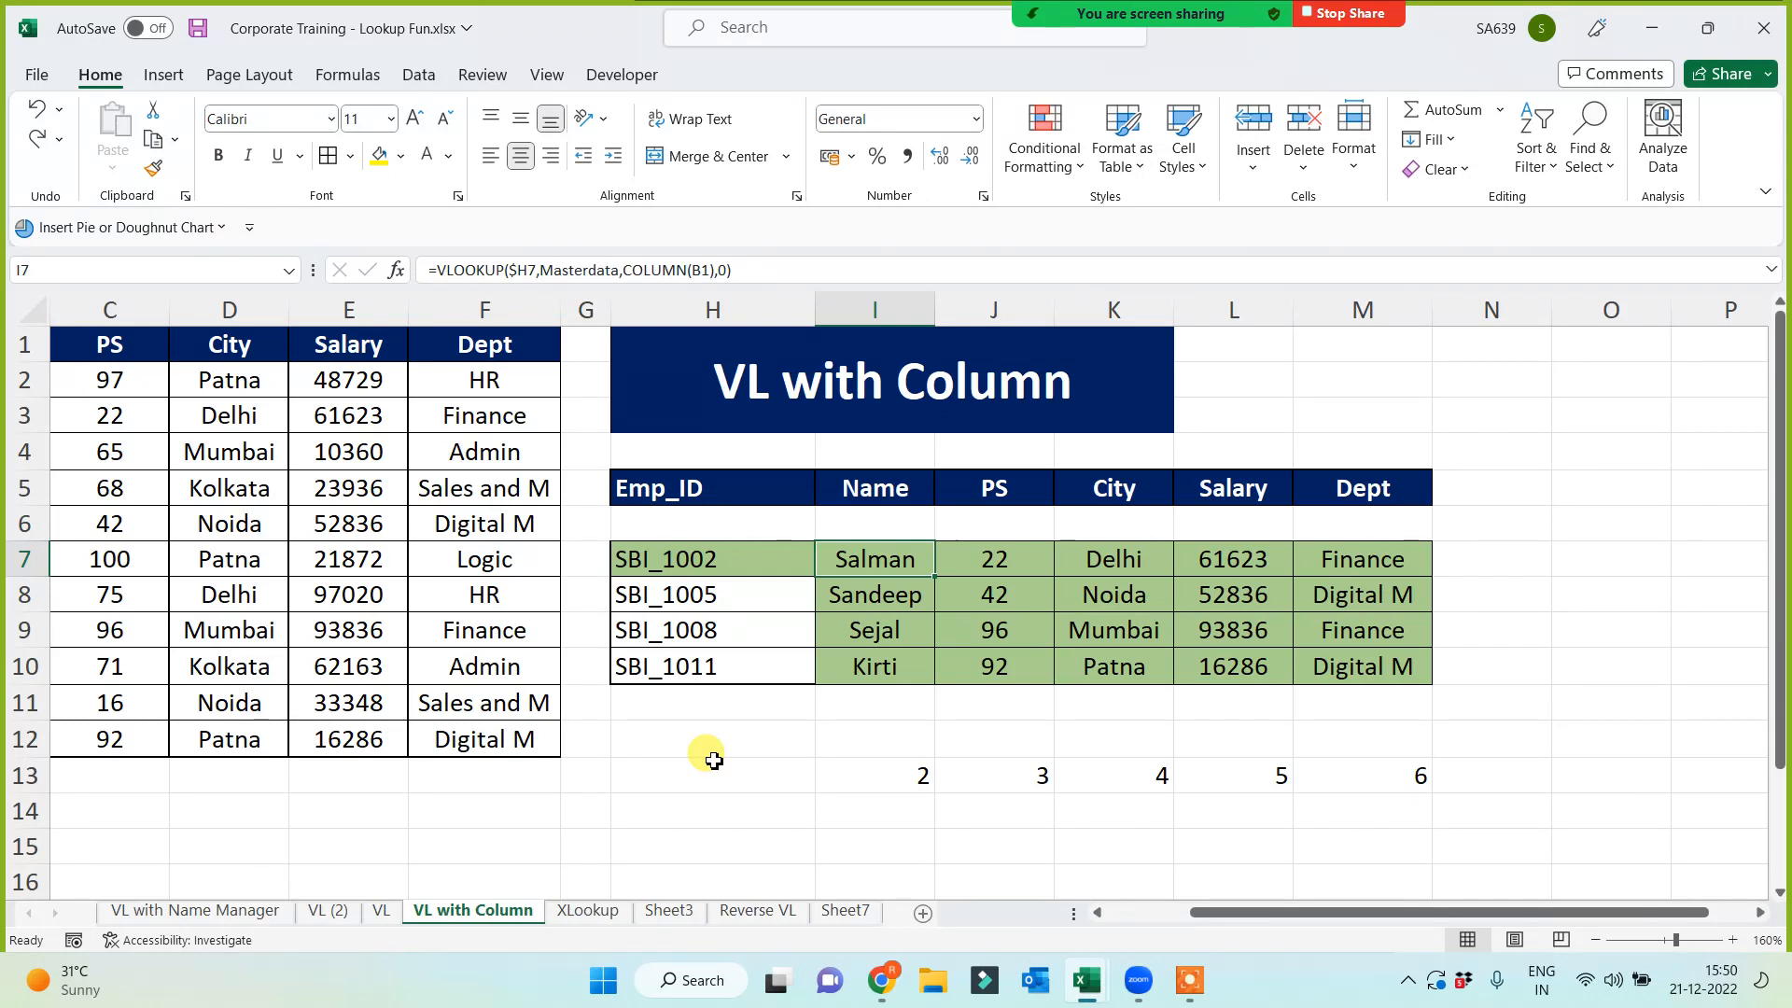
click(800, 381)
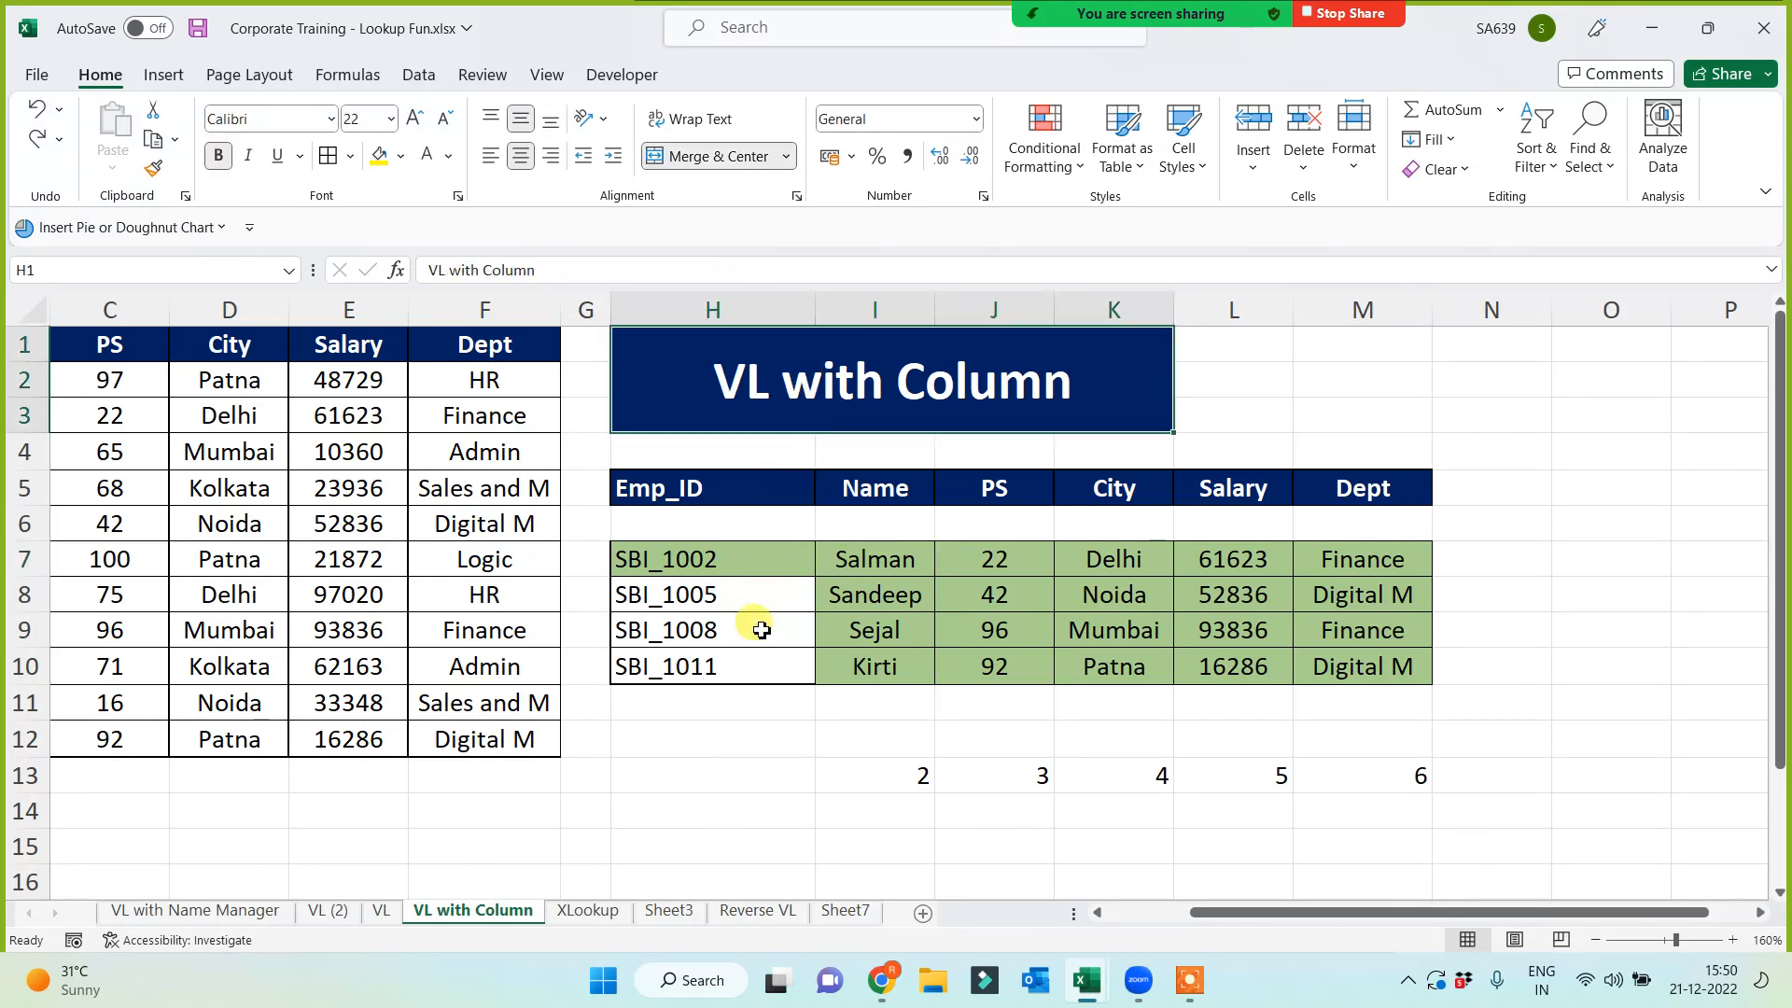
Enter the note 10/1000/100000/10 Lacs in H16 below the lookup table
click(726, 782)
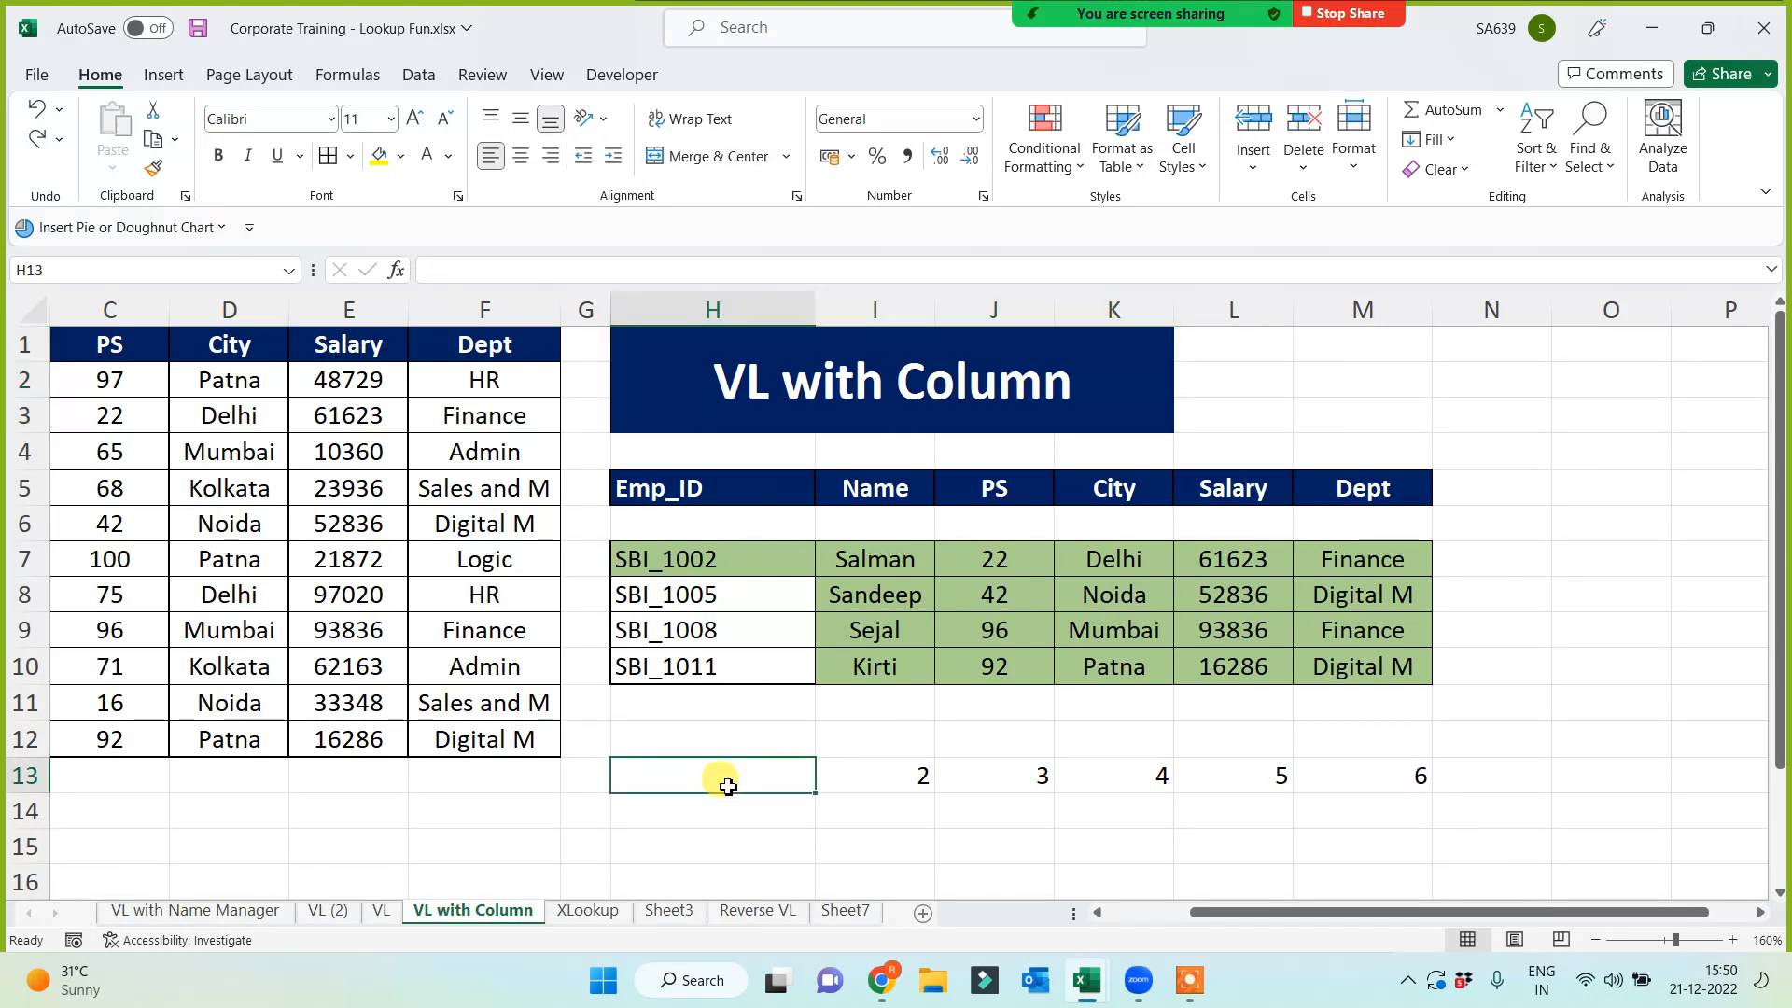
scroll(727, 785, down, 1)
click(742, 762)
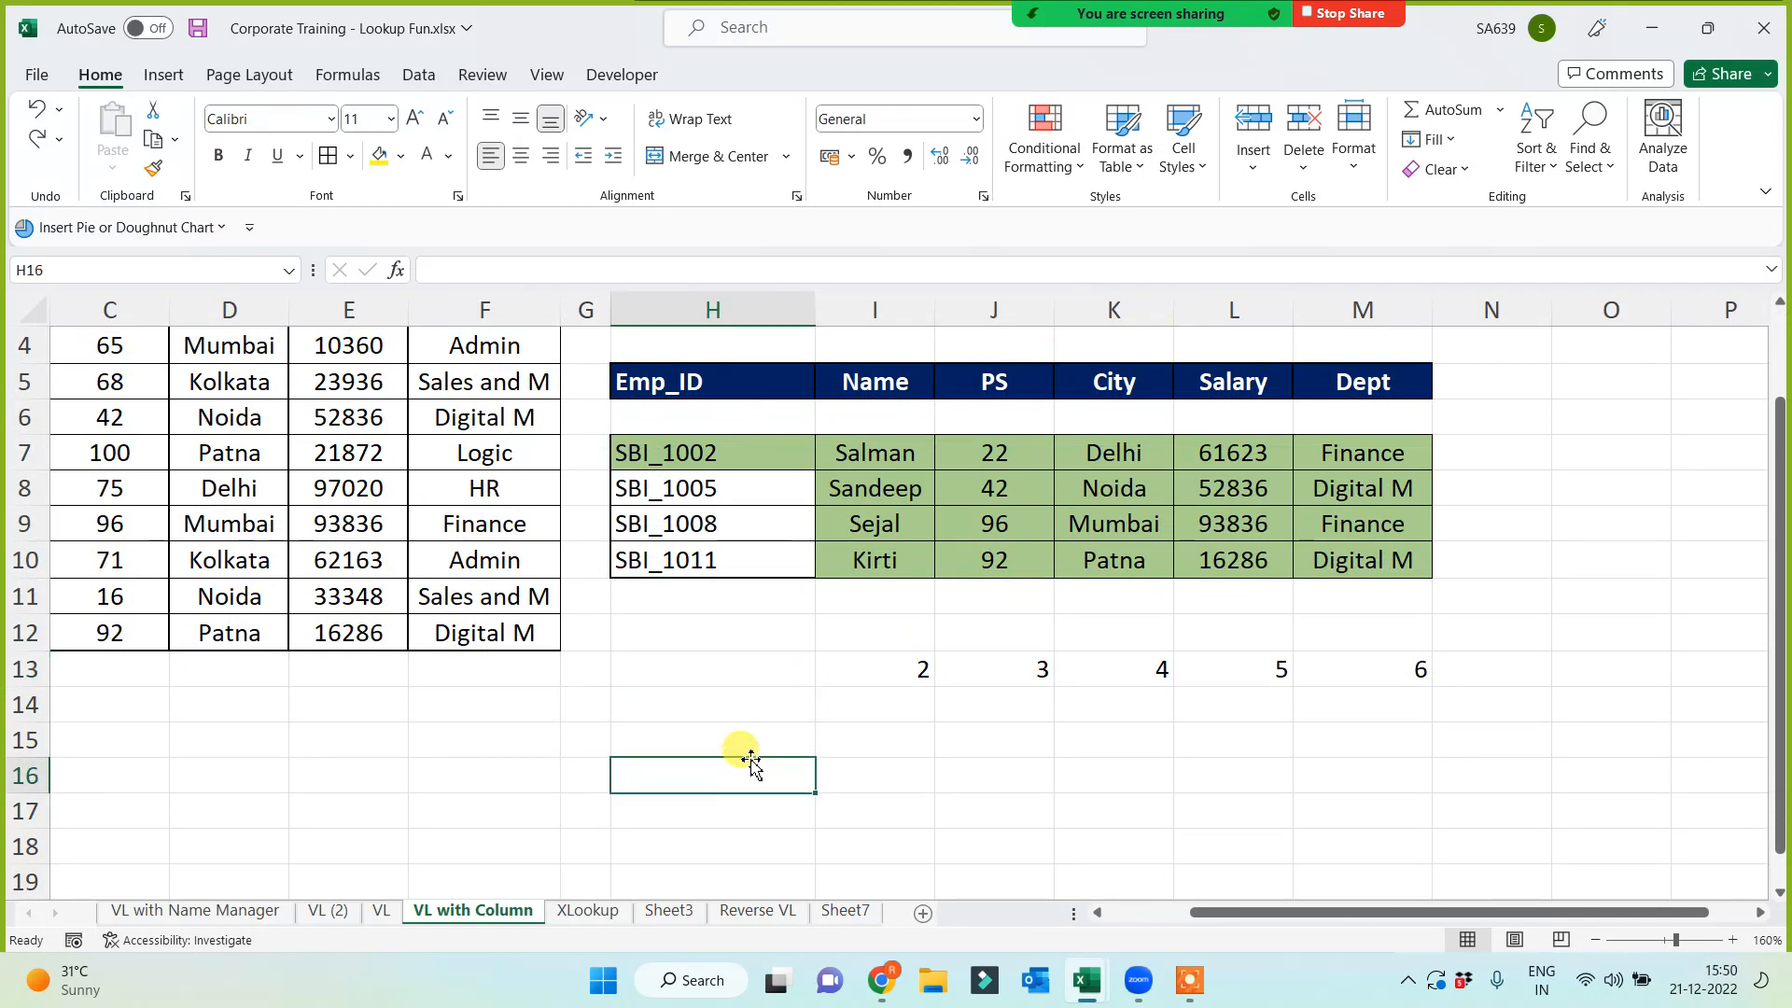
text(10)
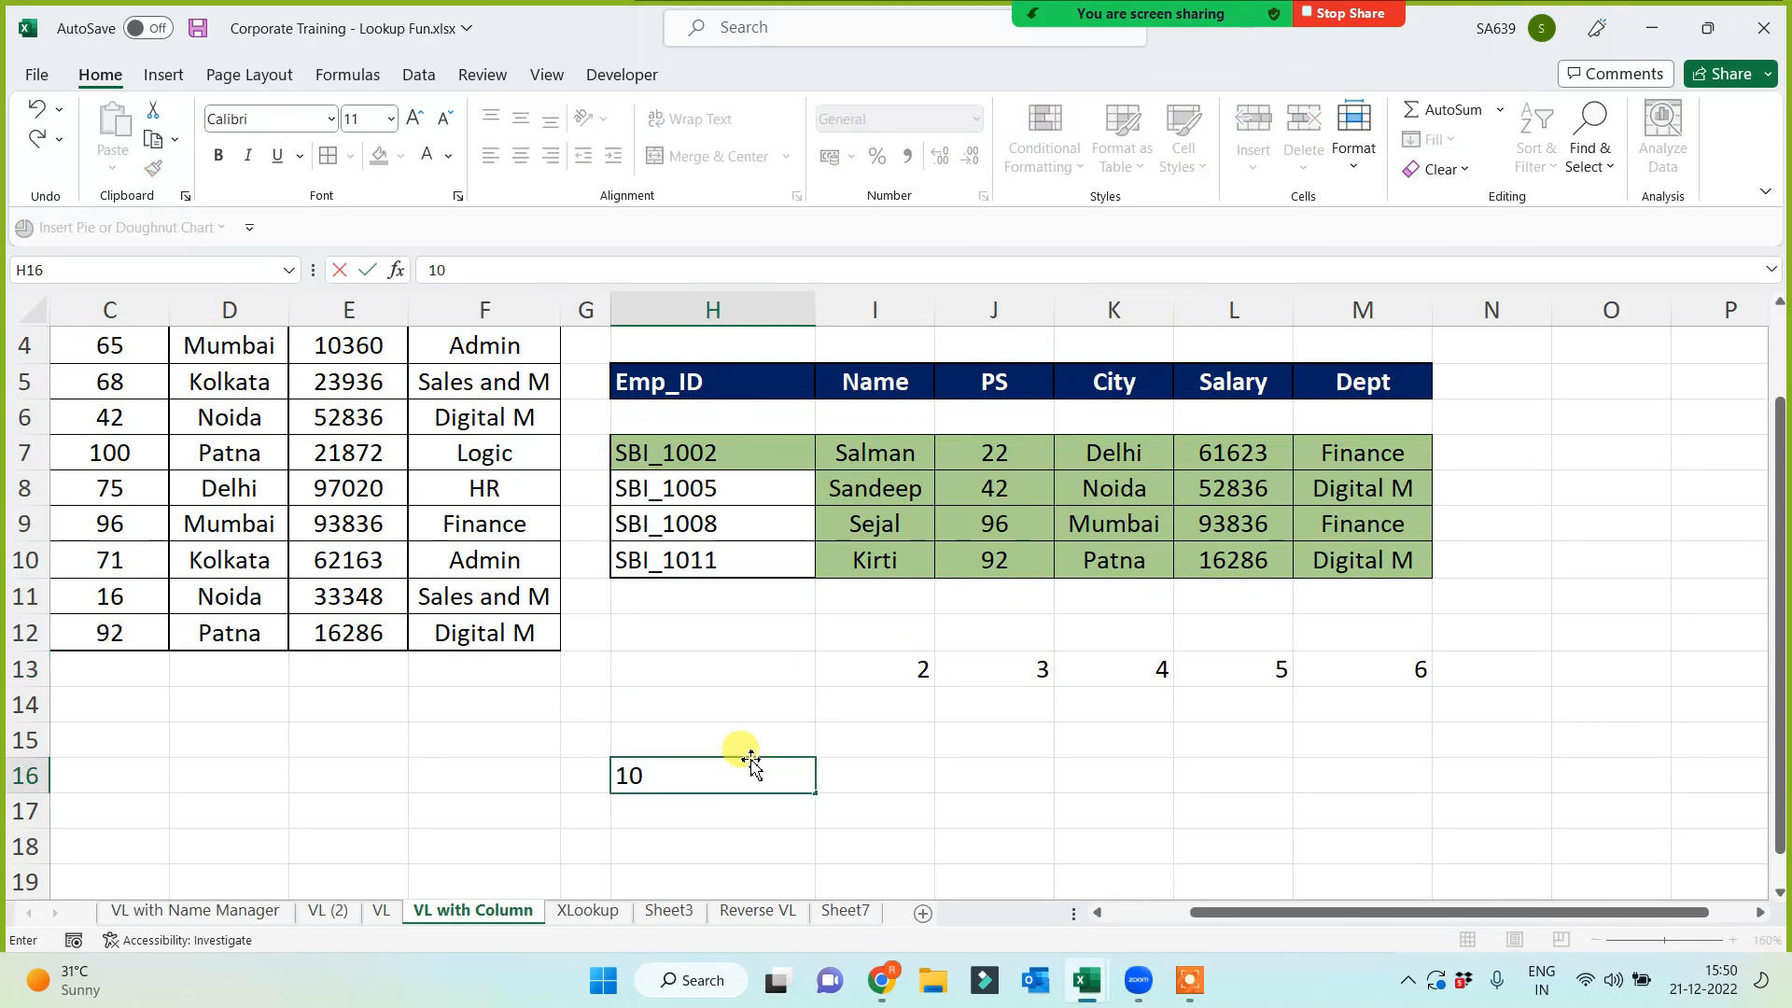
text(/10000/1000)
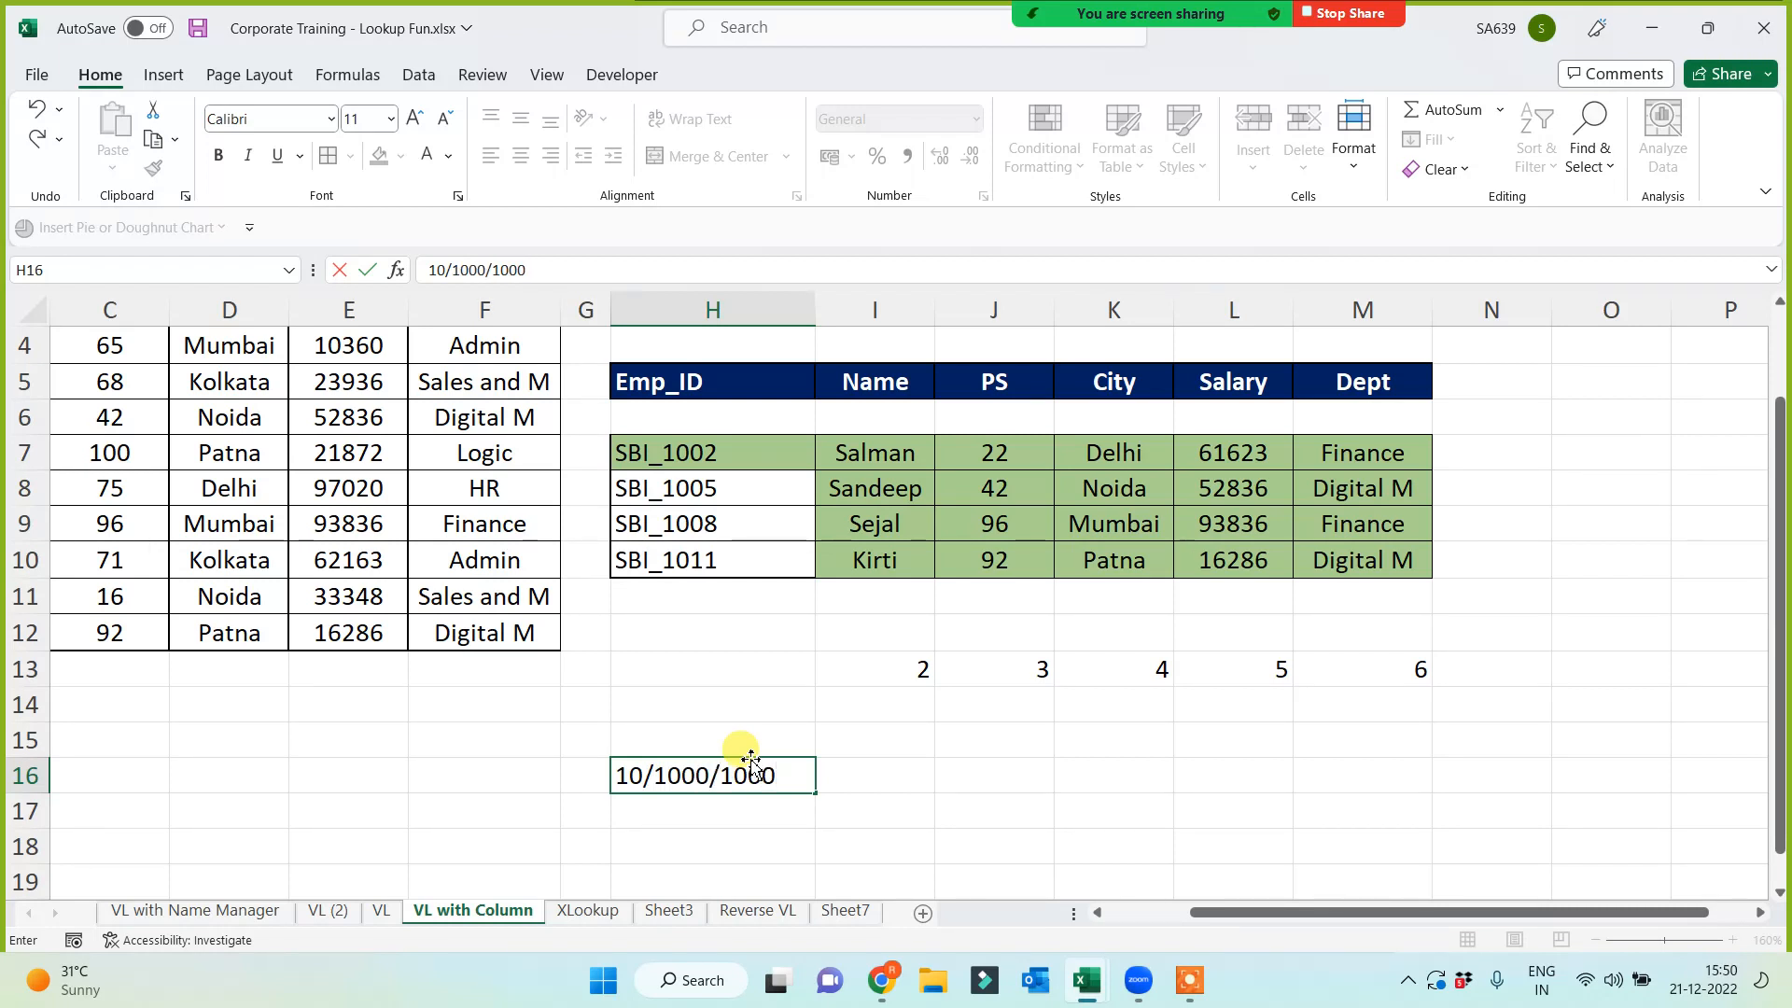
text(00/10 La cs)
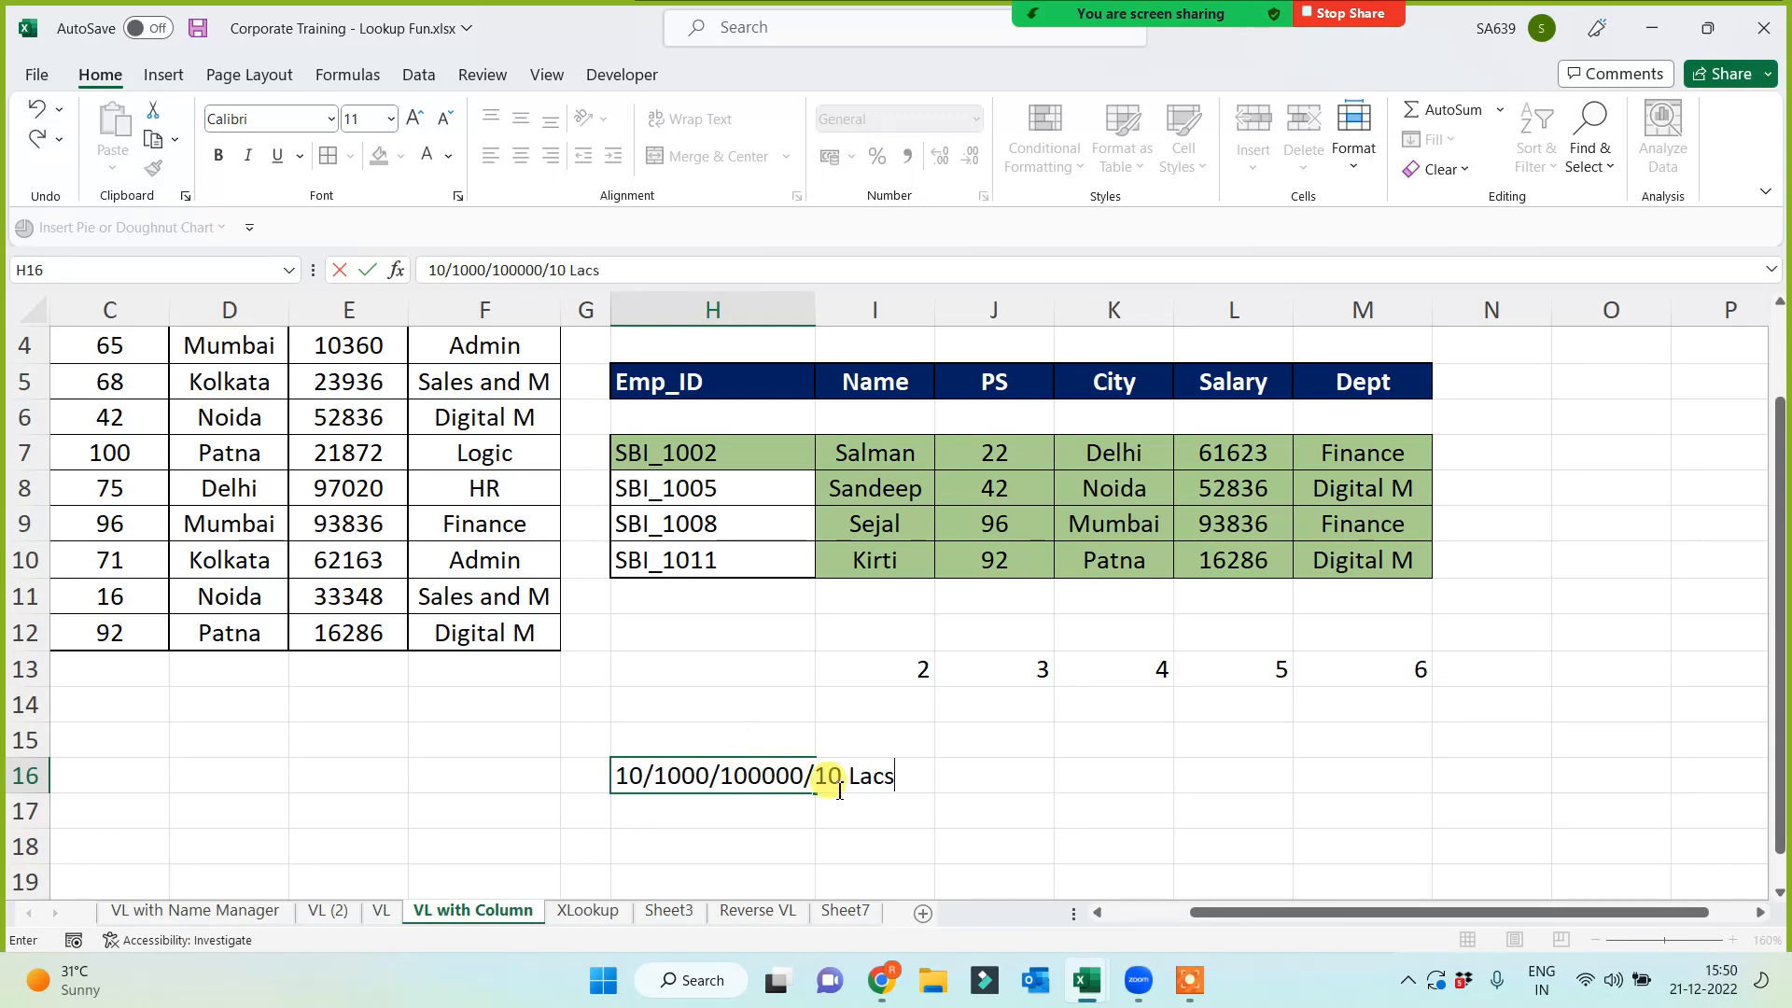
click(835, 835)
Merge and centre H15:J16 around the note and align its text vertically in the middle
click(867, 455)
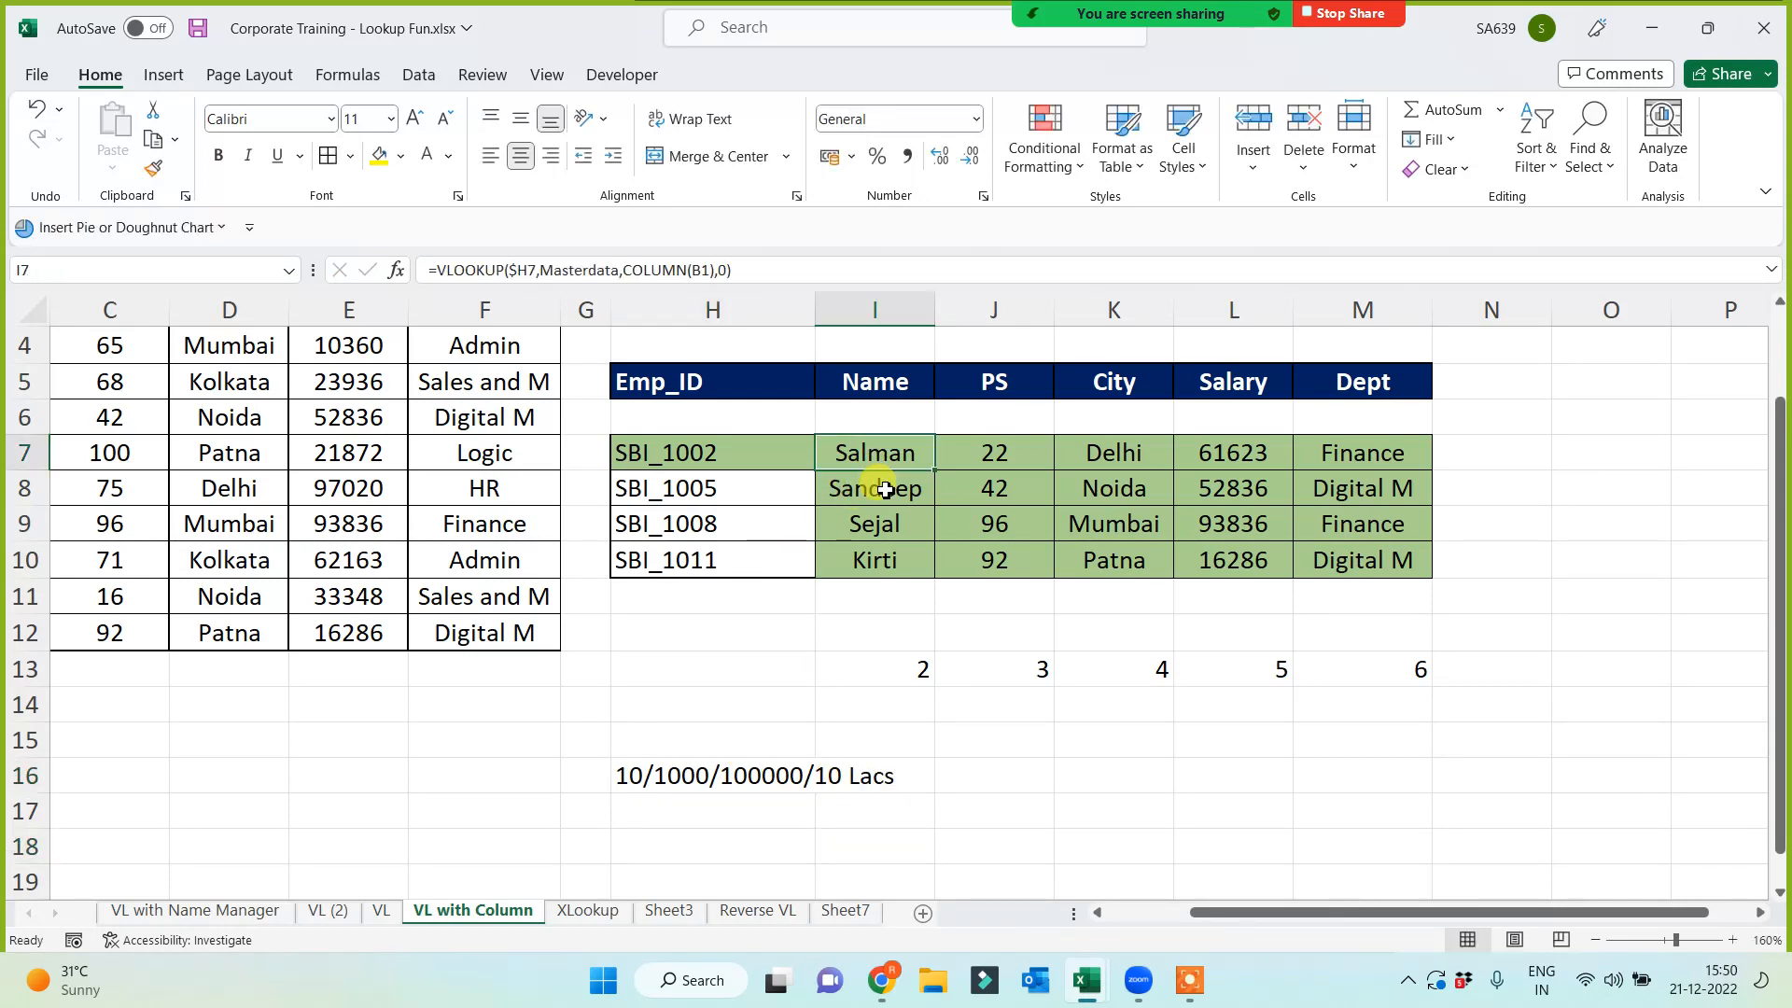
scroll(746, 691, up, 1)
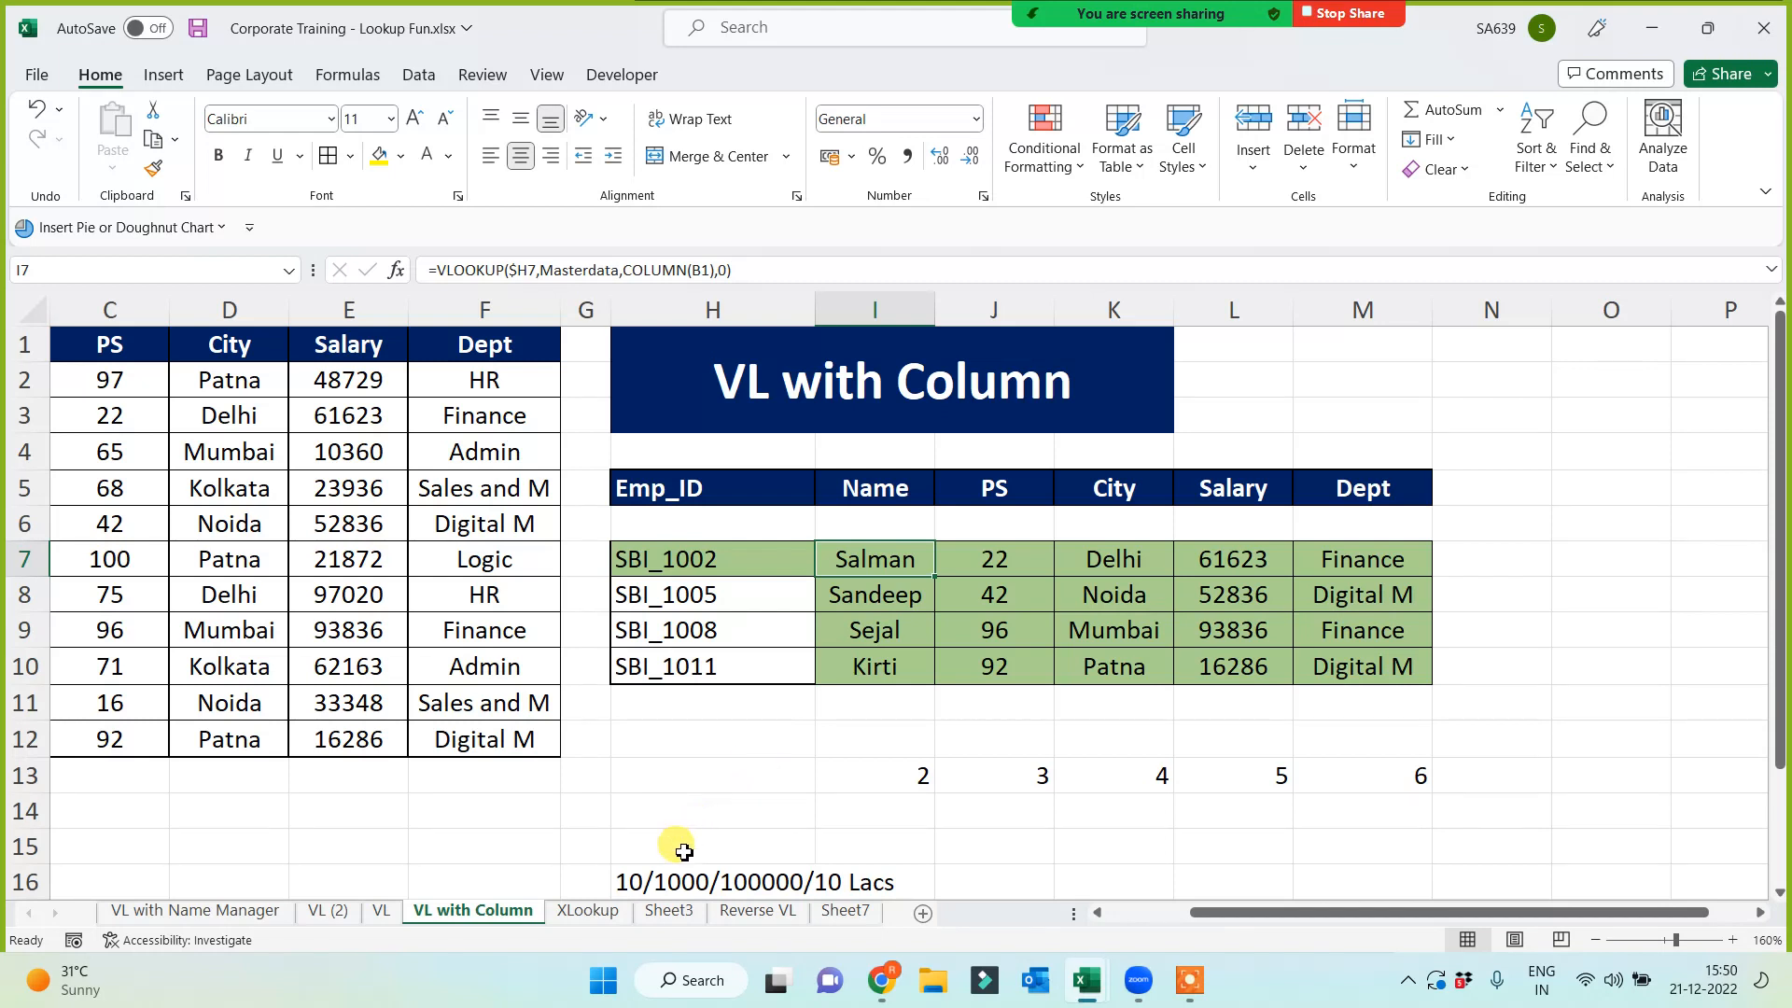
drag(671, 840, 982, 873)
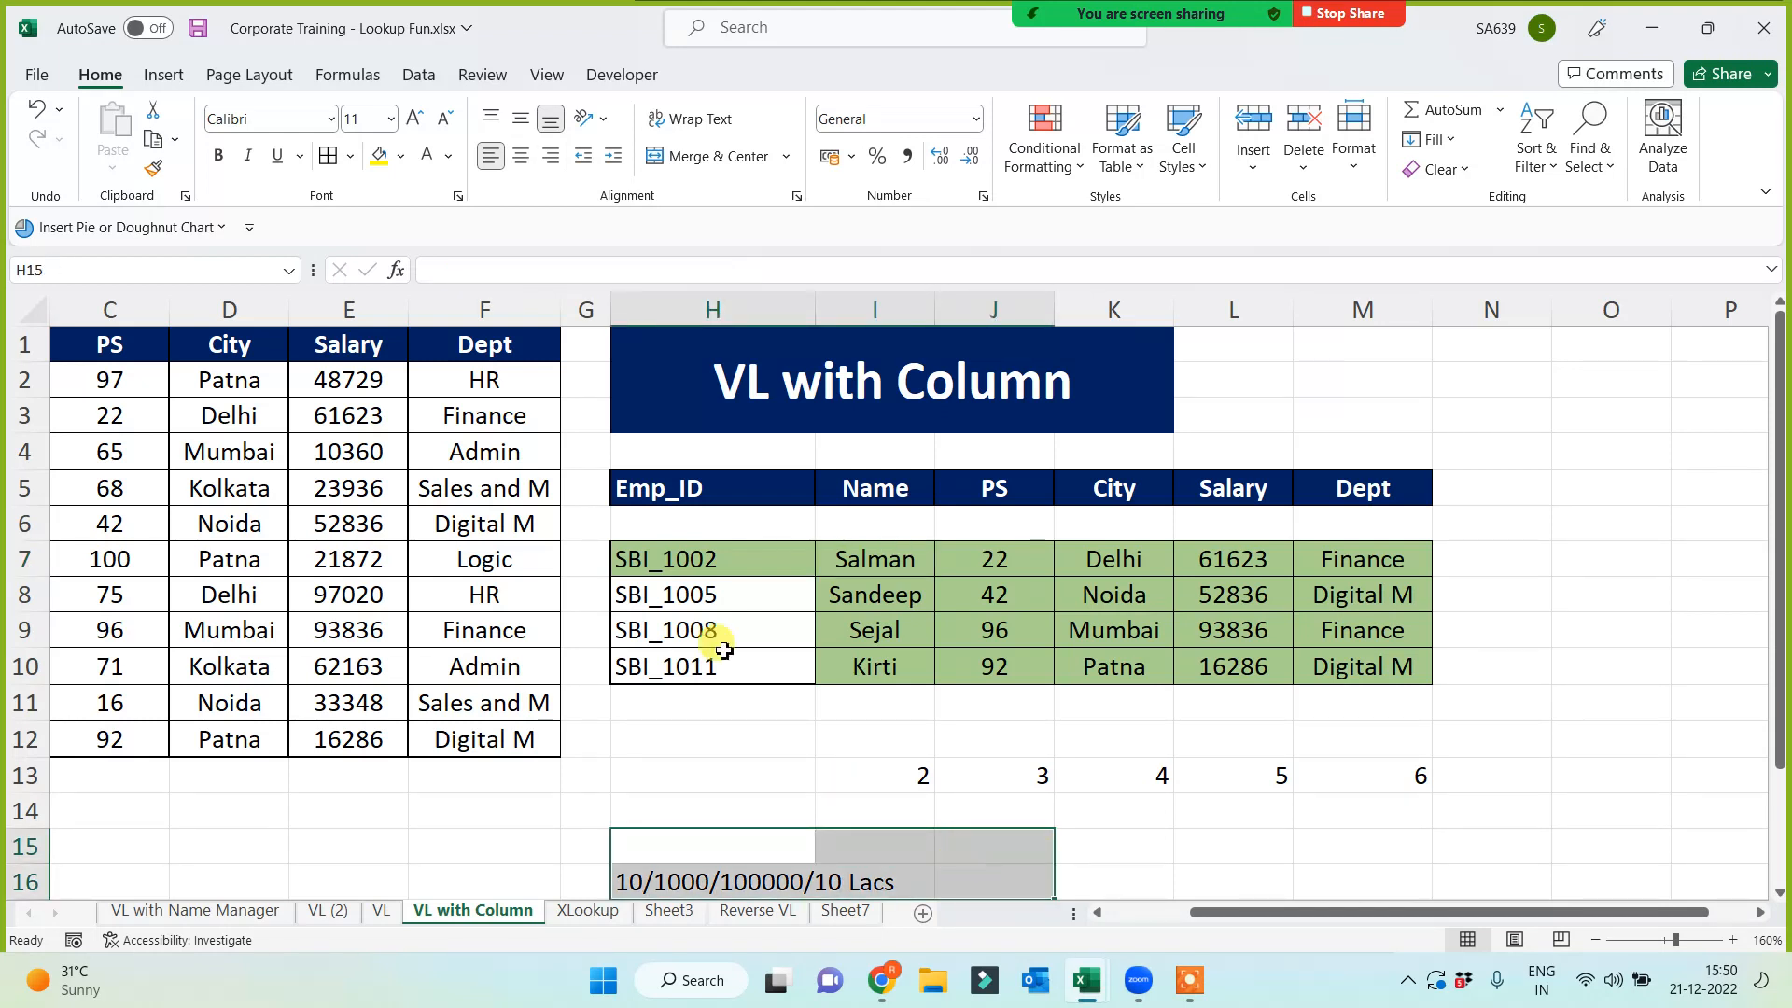
click(686, 163)
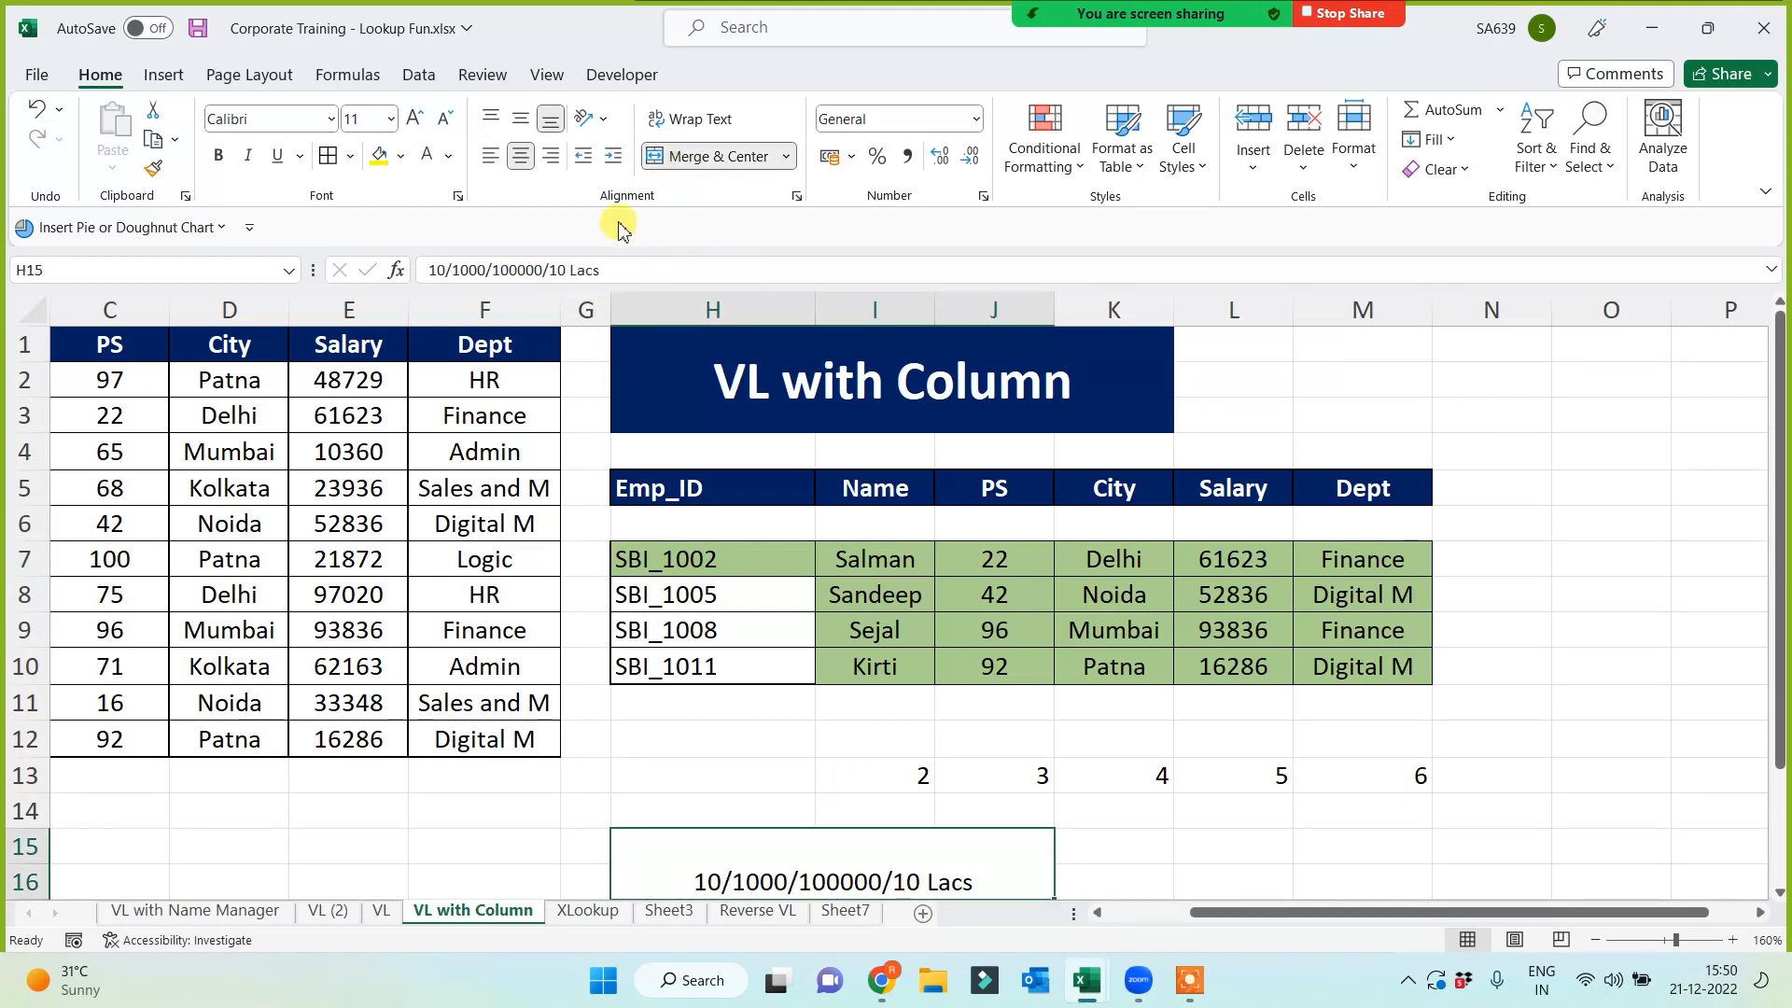
click(521, 118)
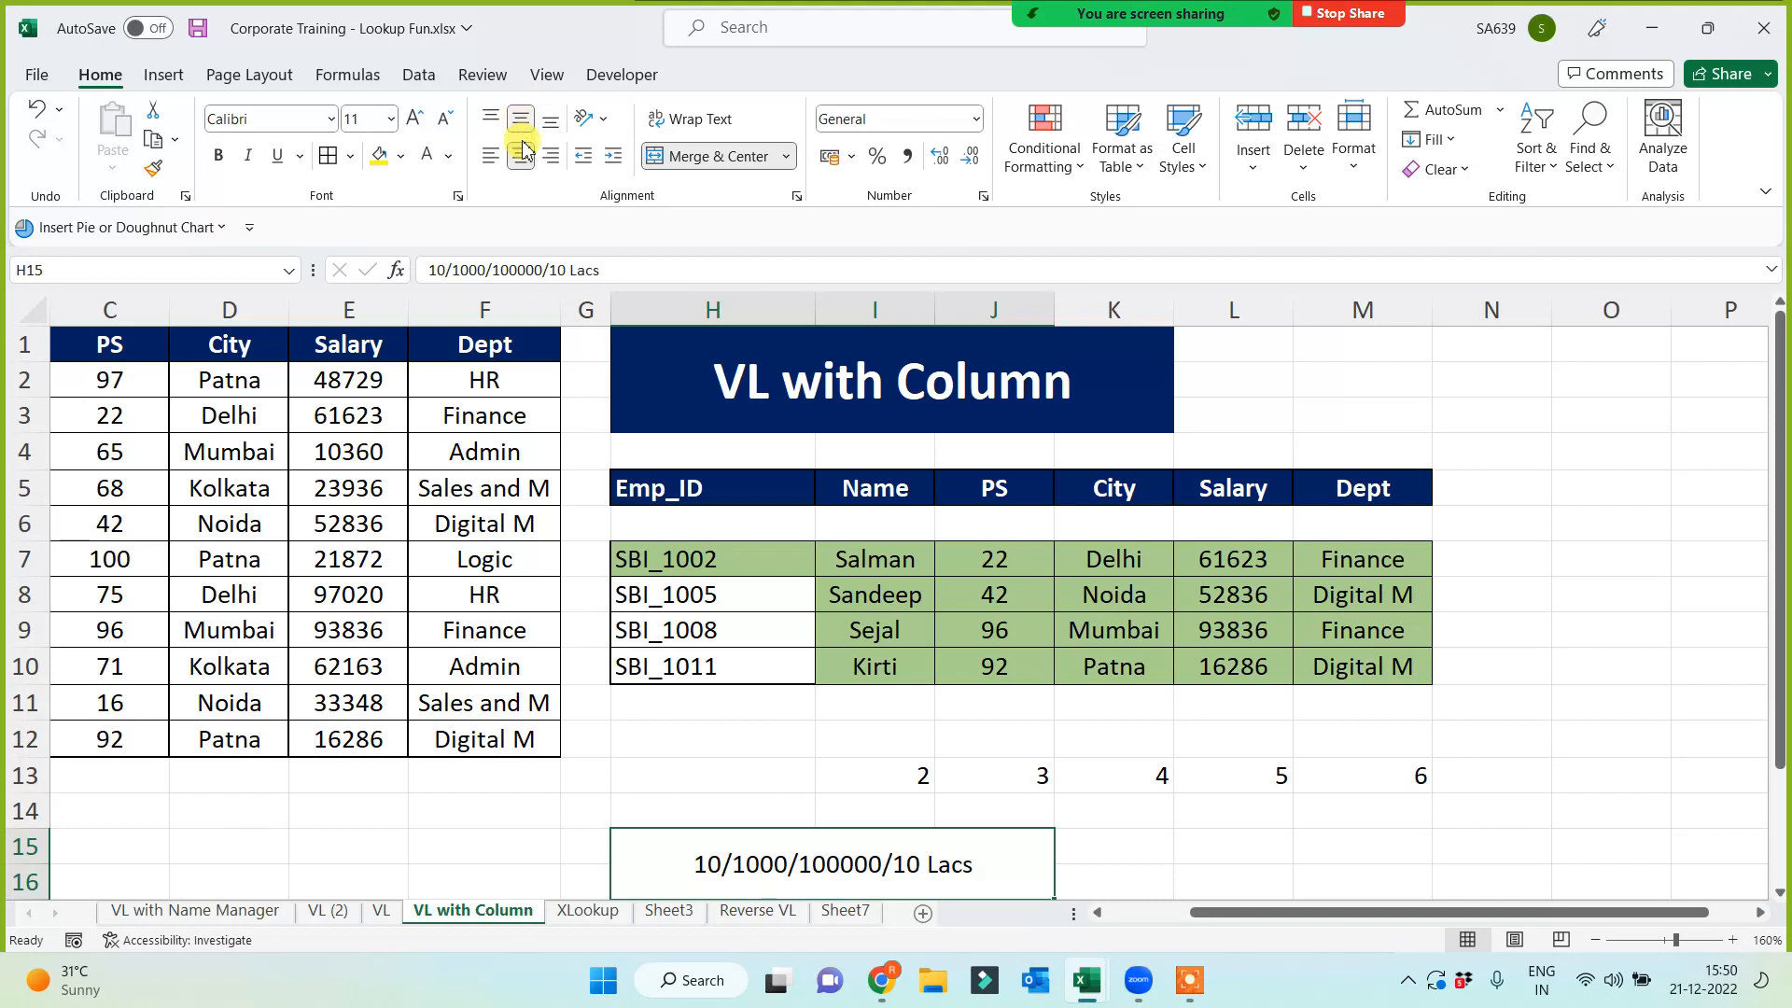
Format the merged note cell with a yellow fill, font size 16 and an outside border
click(379, 155)
click(413, 120)
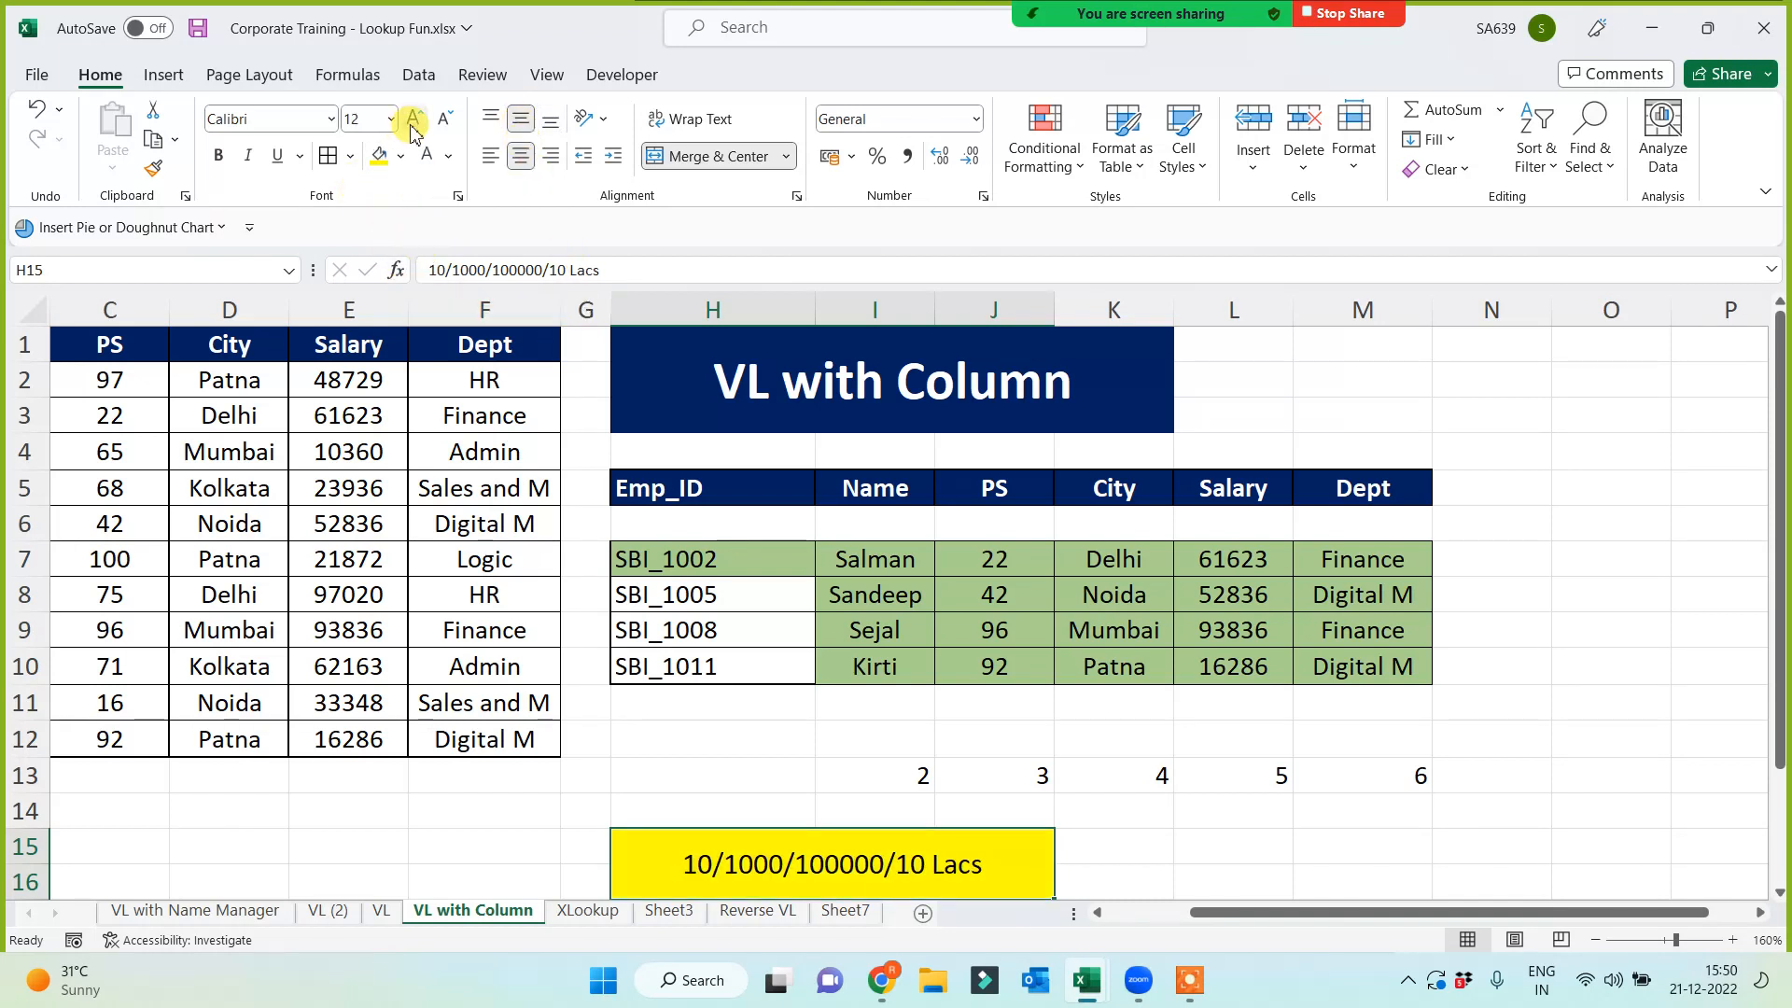
click(413, 119)
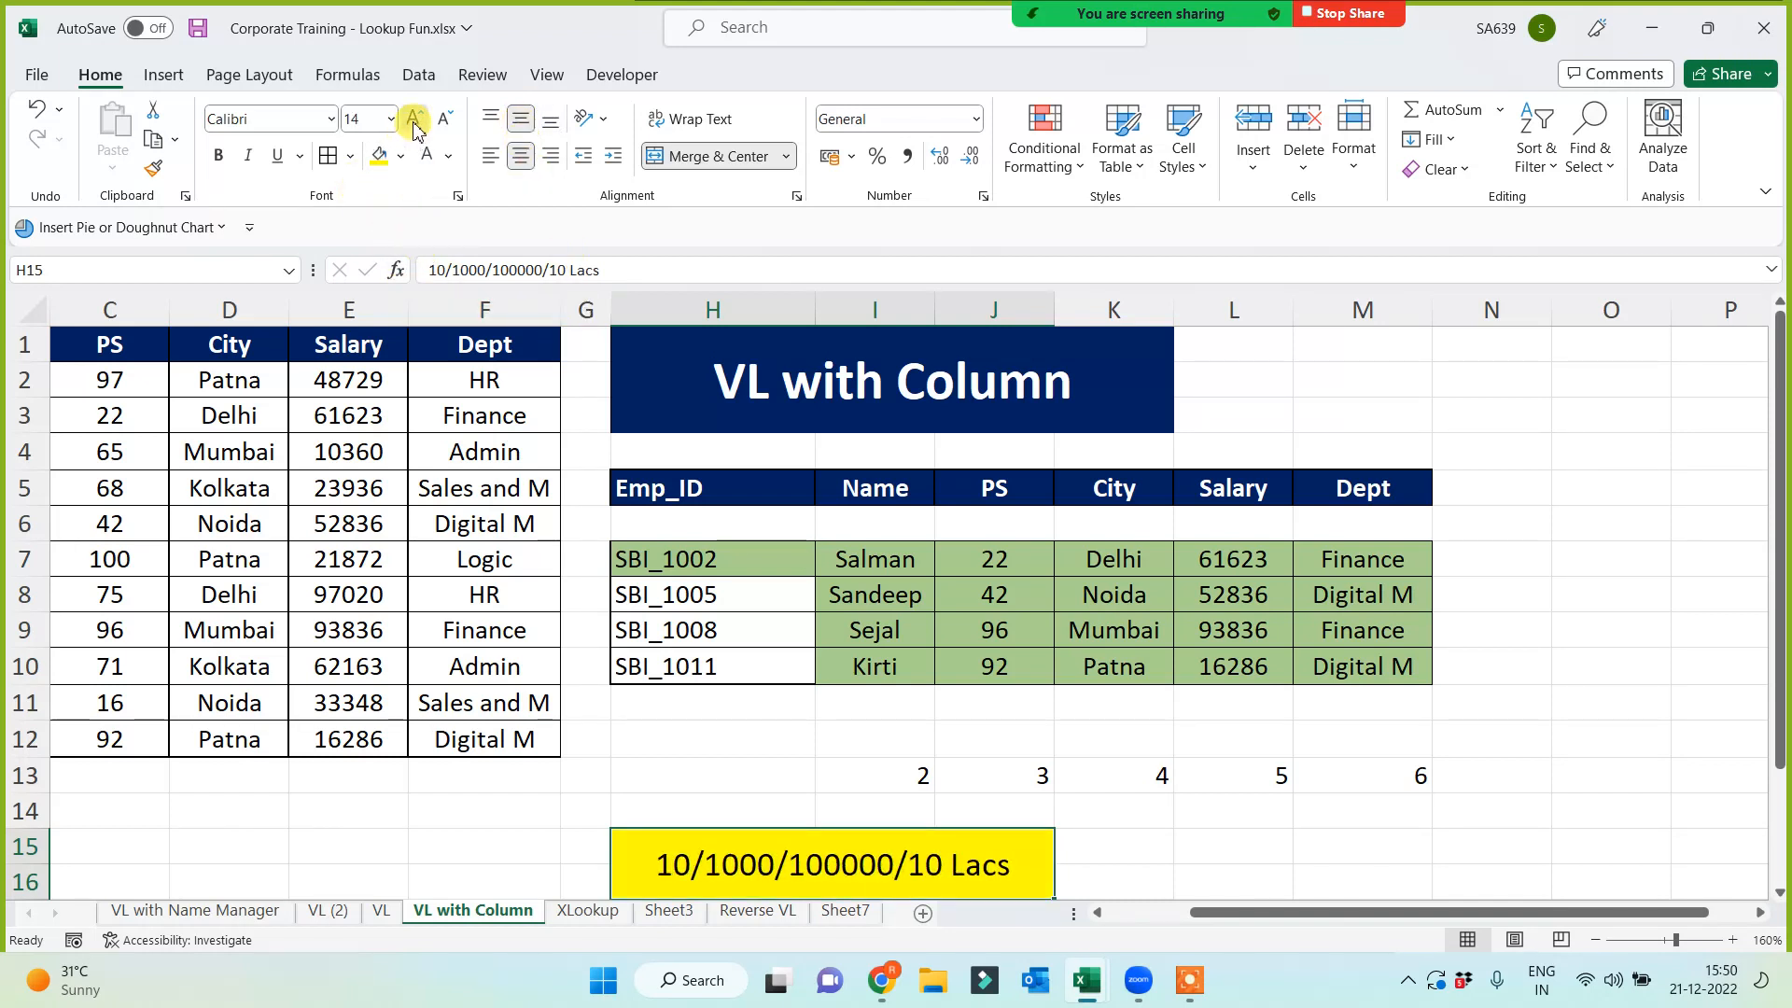
click(413, 120)
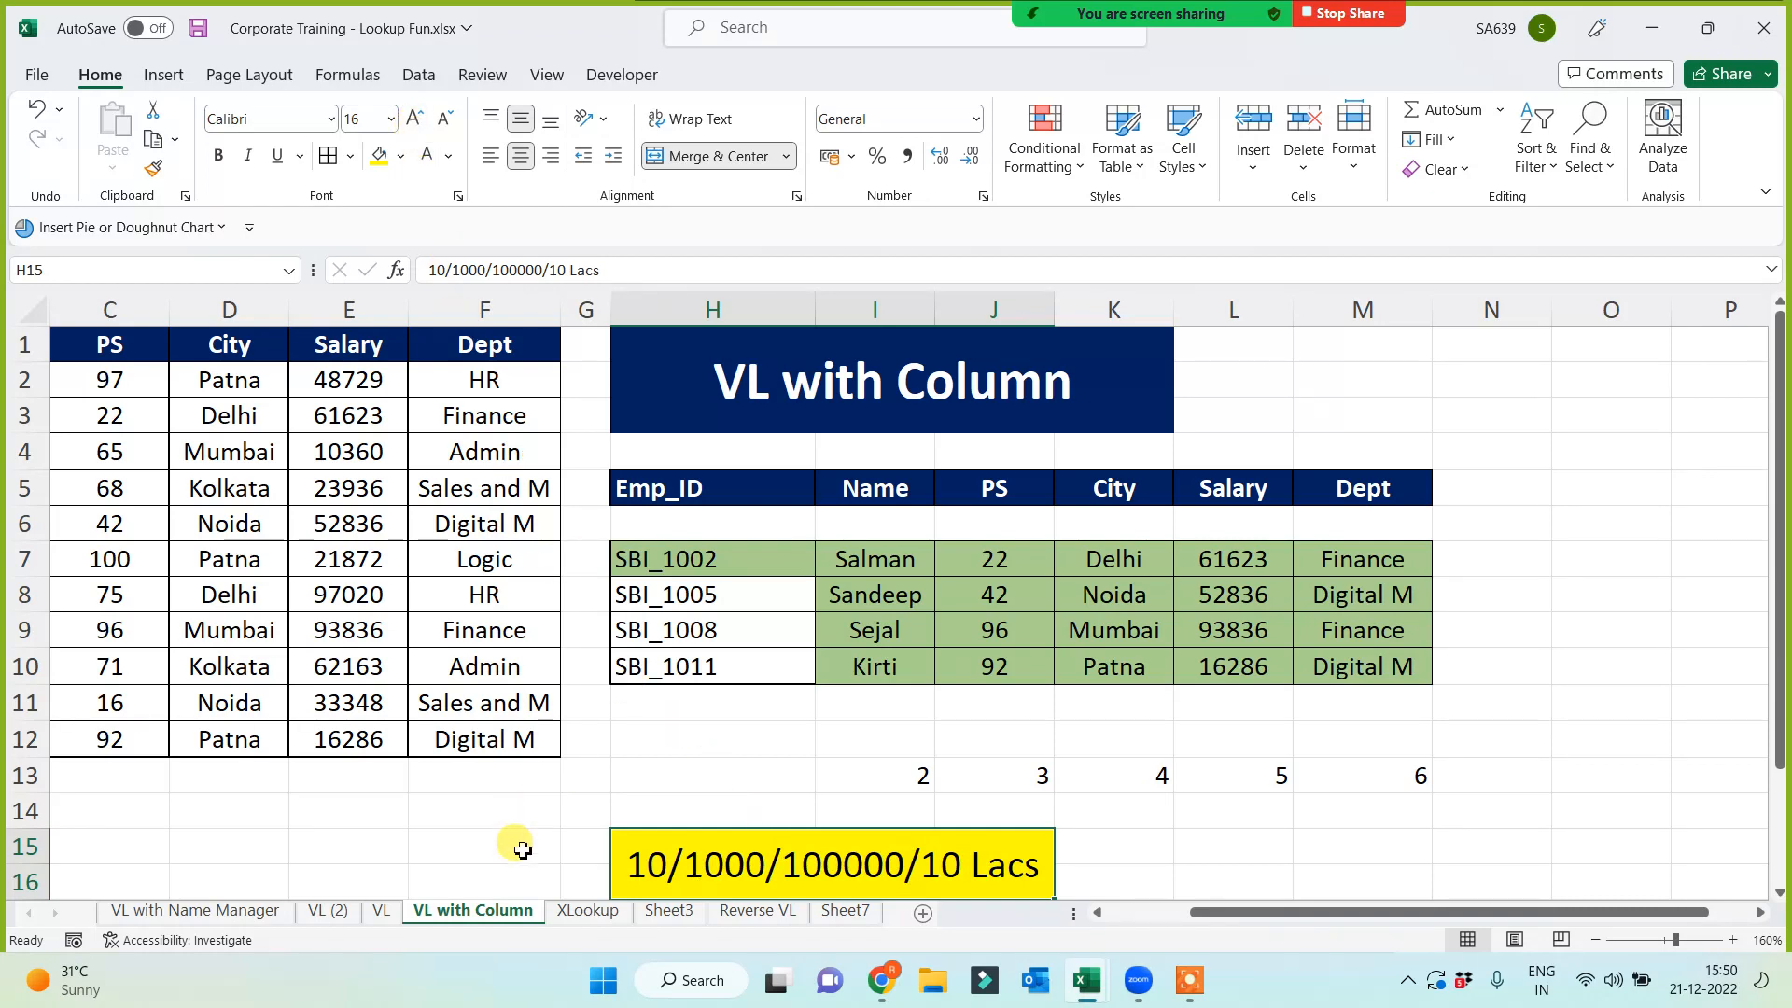
click(350, 156)
click(344, 436)
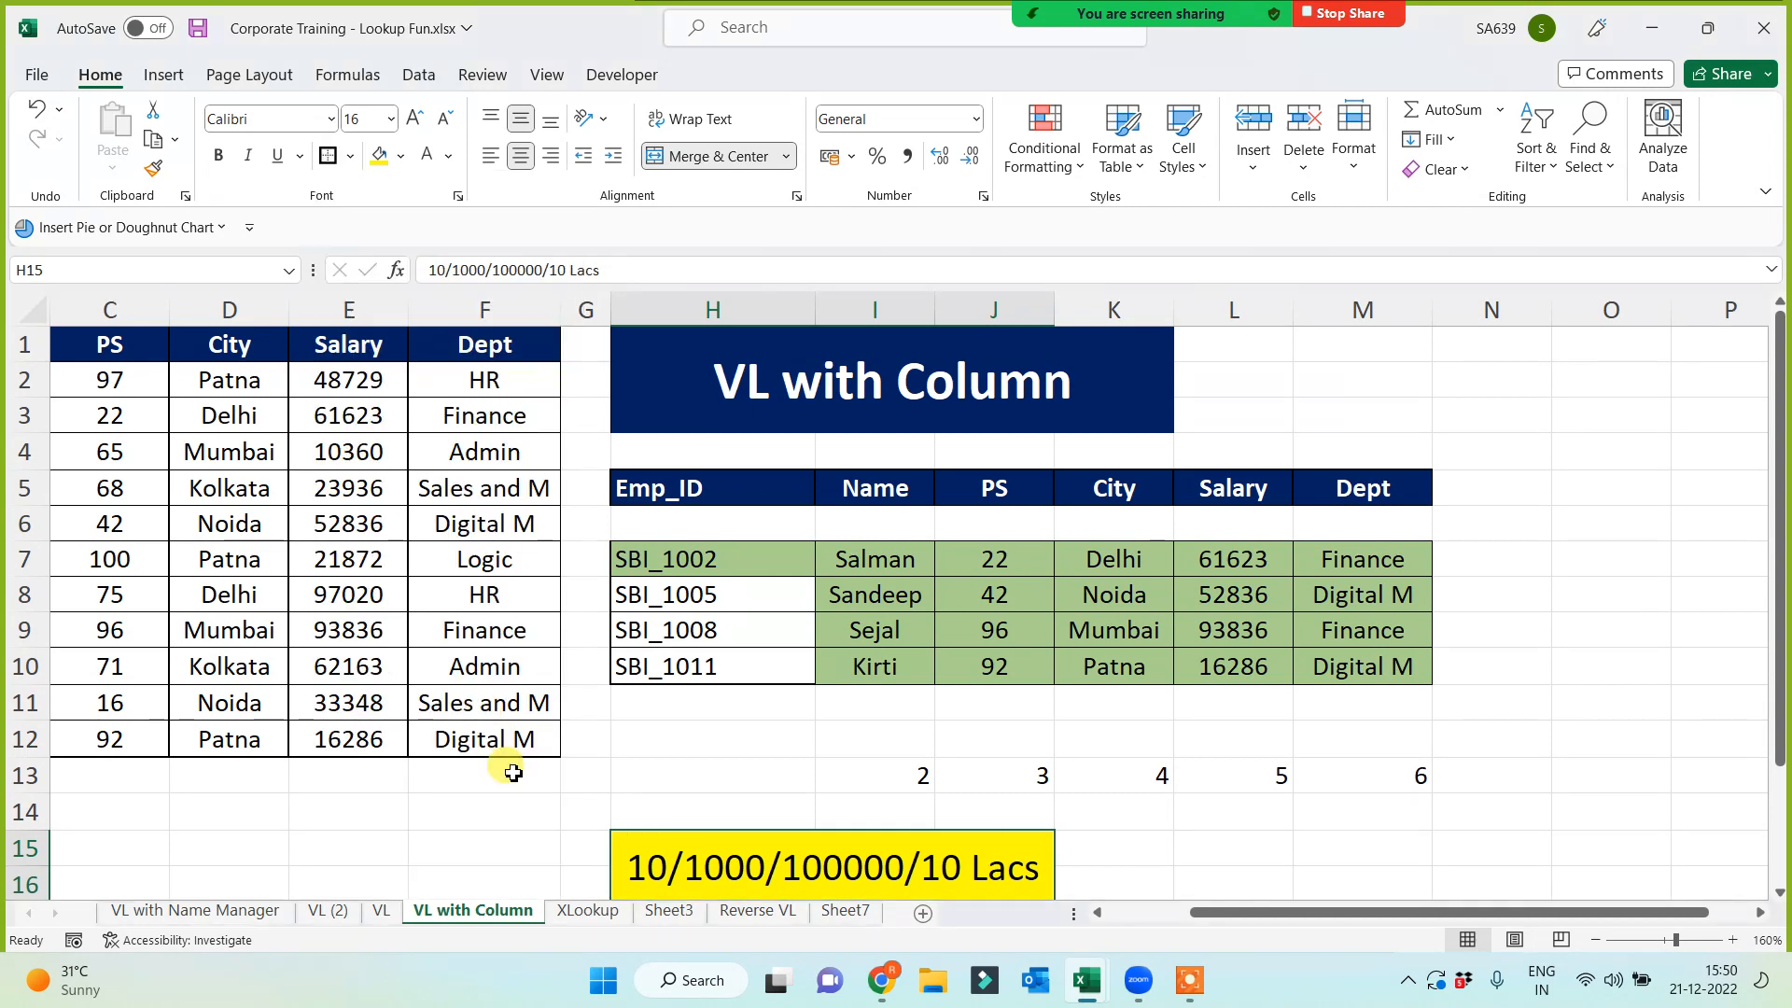
Widen the Dept column F of the source data slightly
click(500, 840)
scroll(709, 822, down, 1)
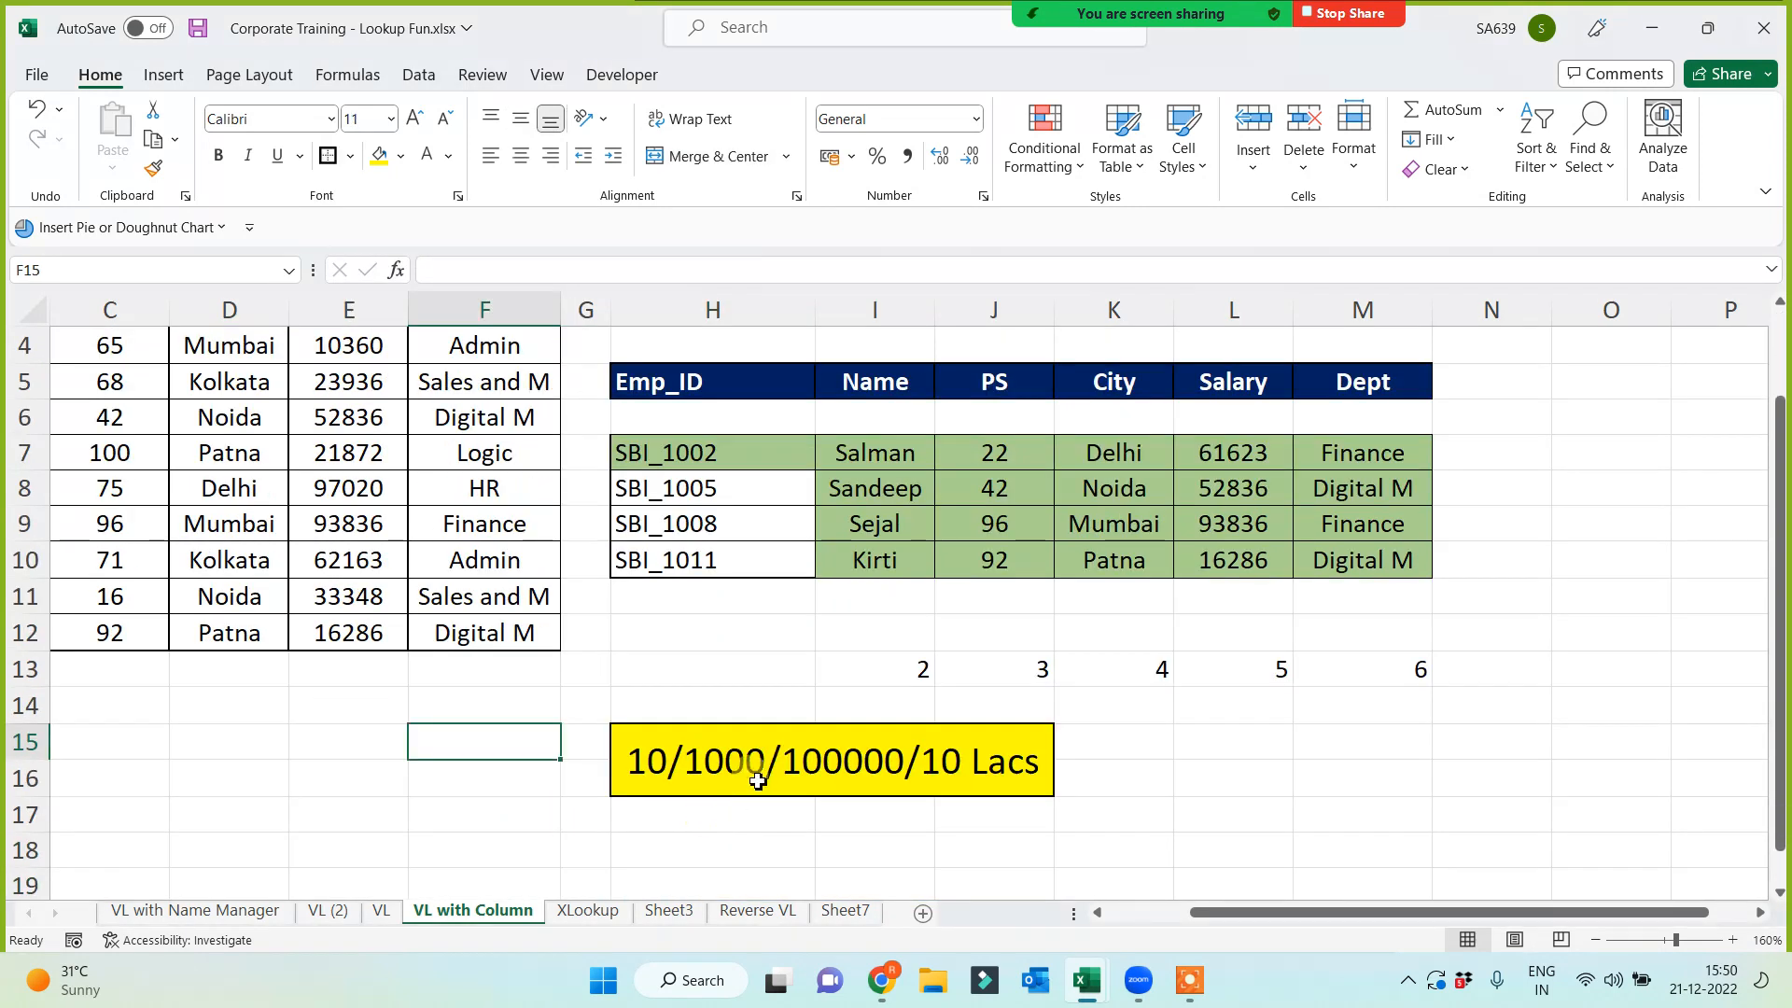
click(755, 768)
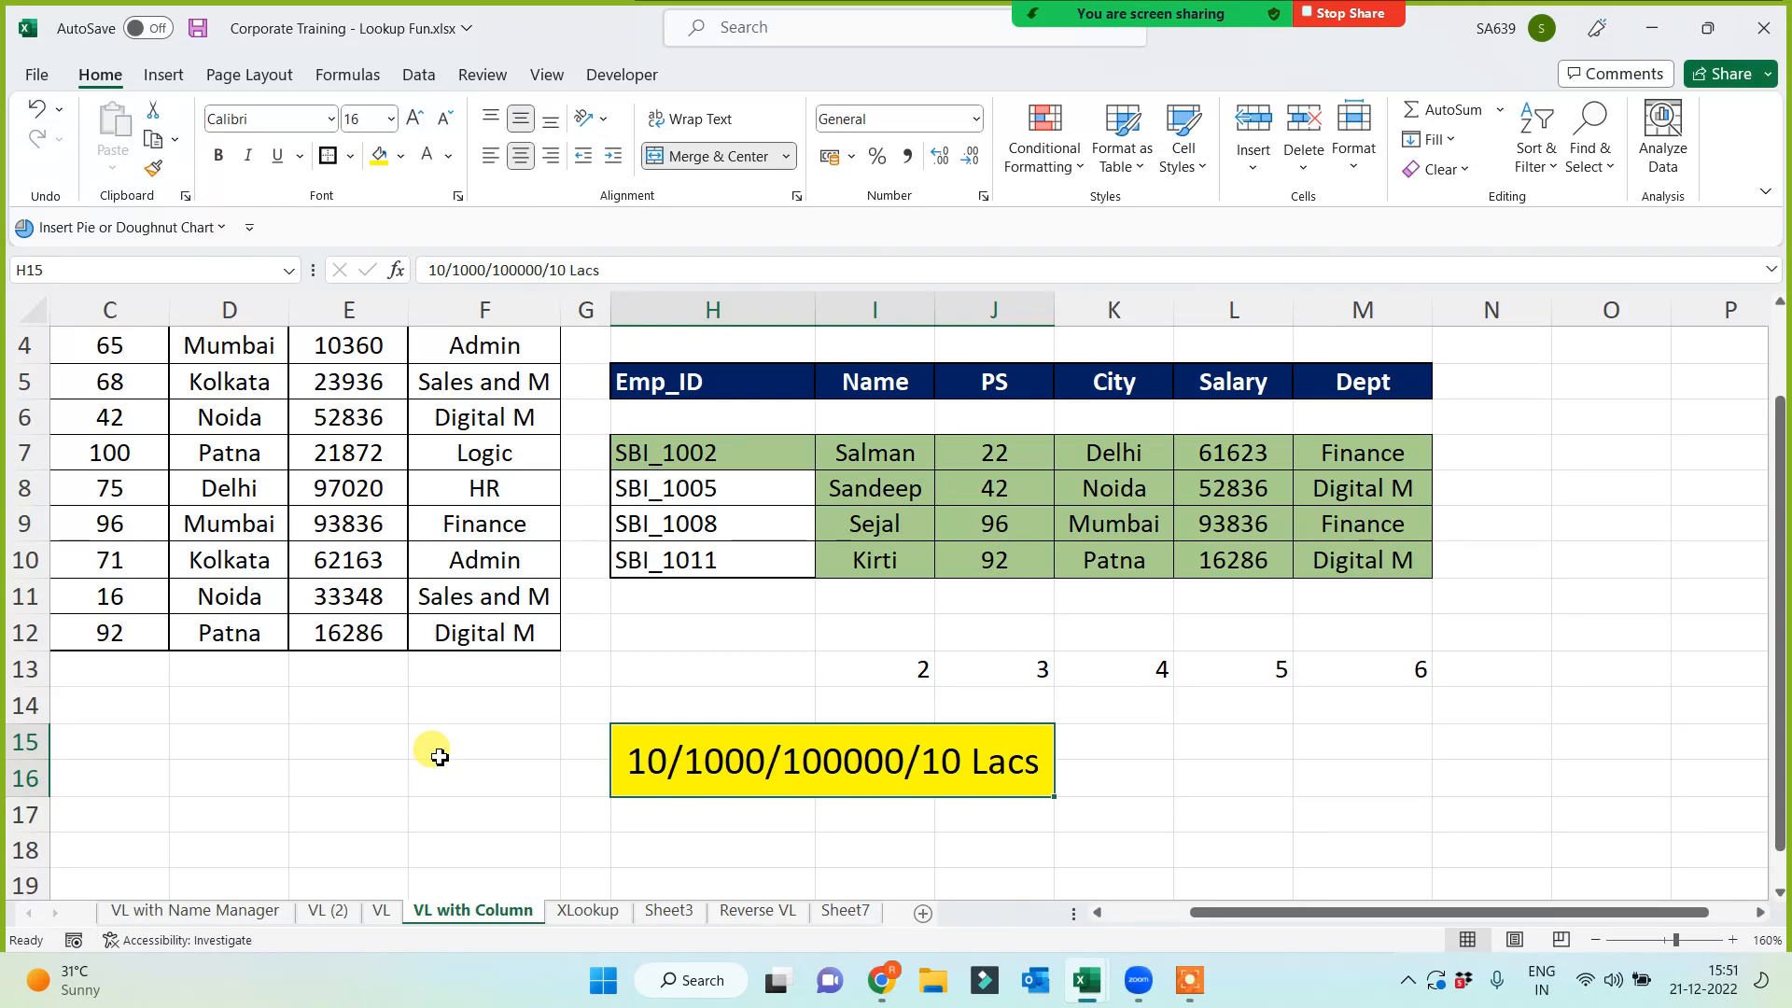
click(526, 732)
scroll(523, 728, up, 1)
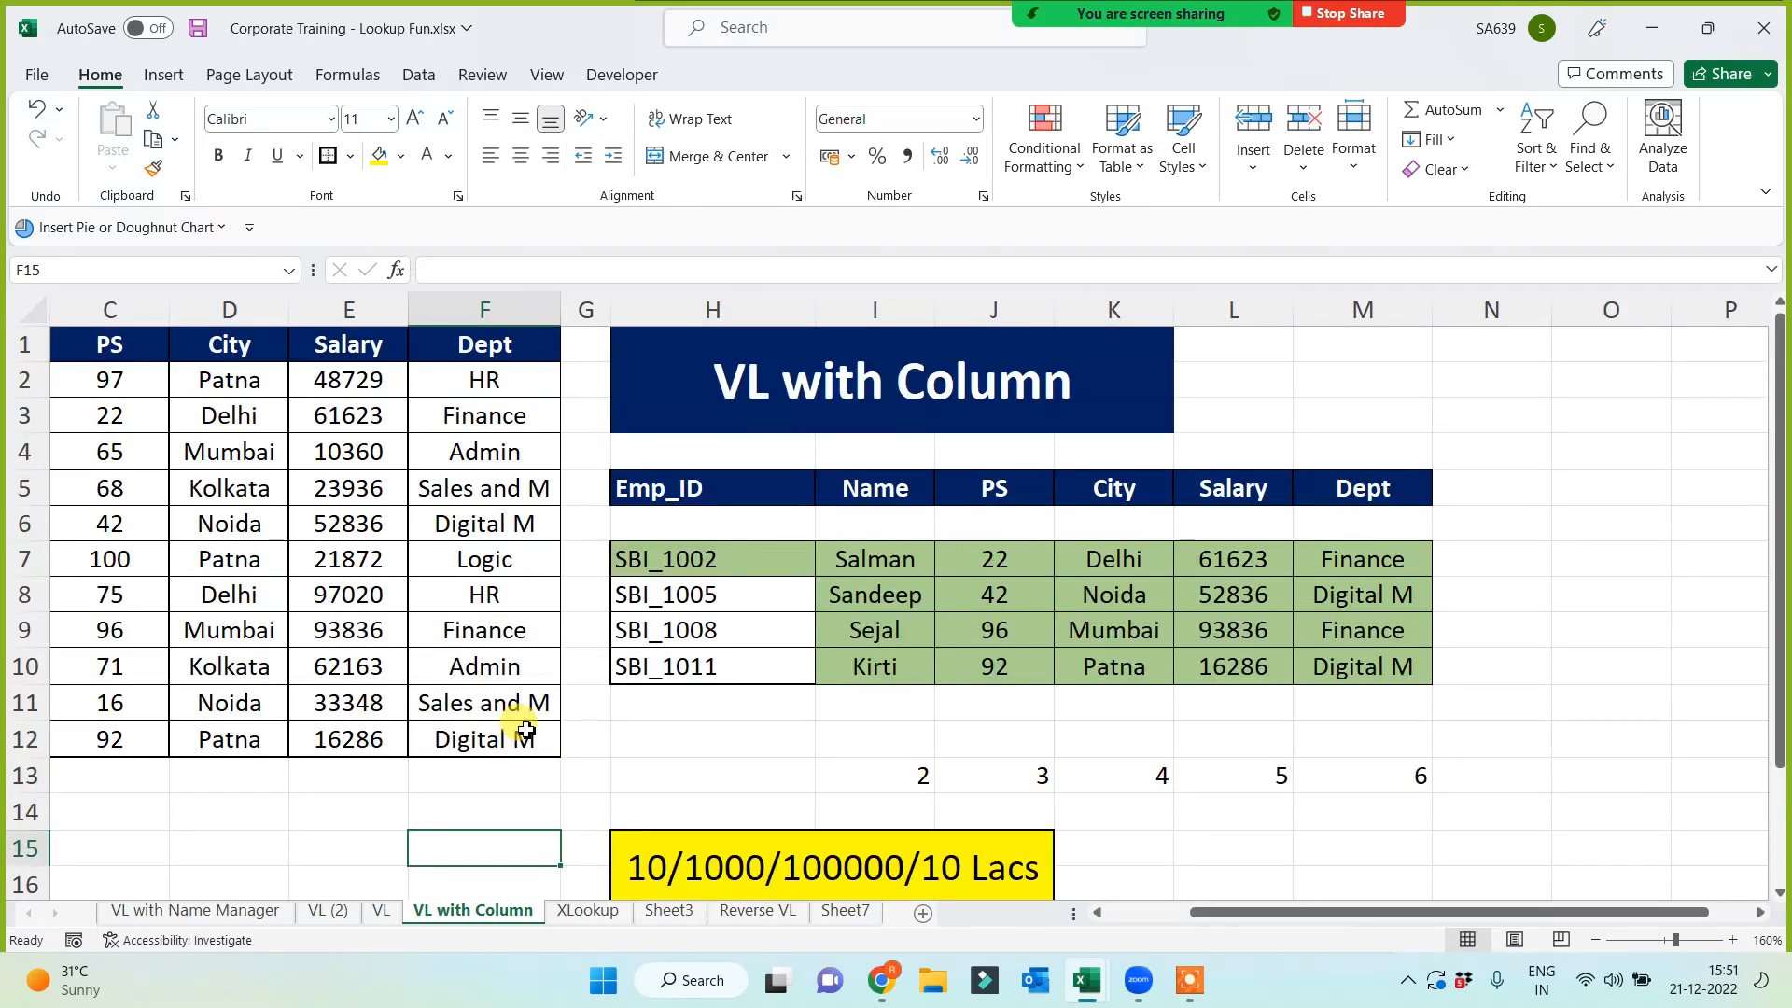
drag(560, 307, 579, 308)
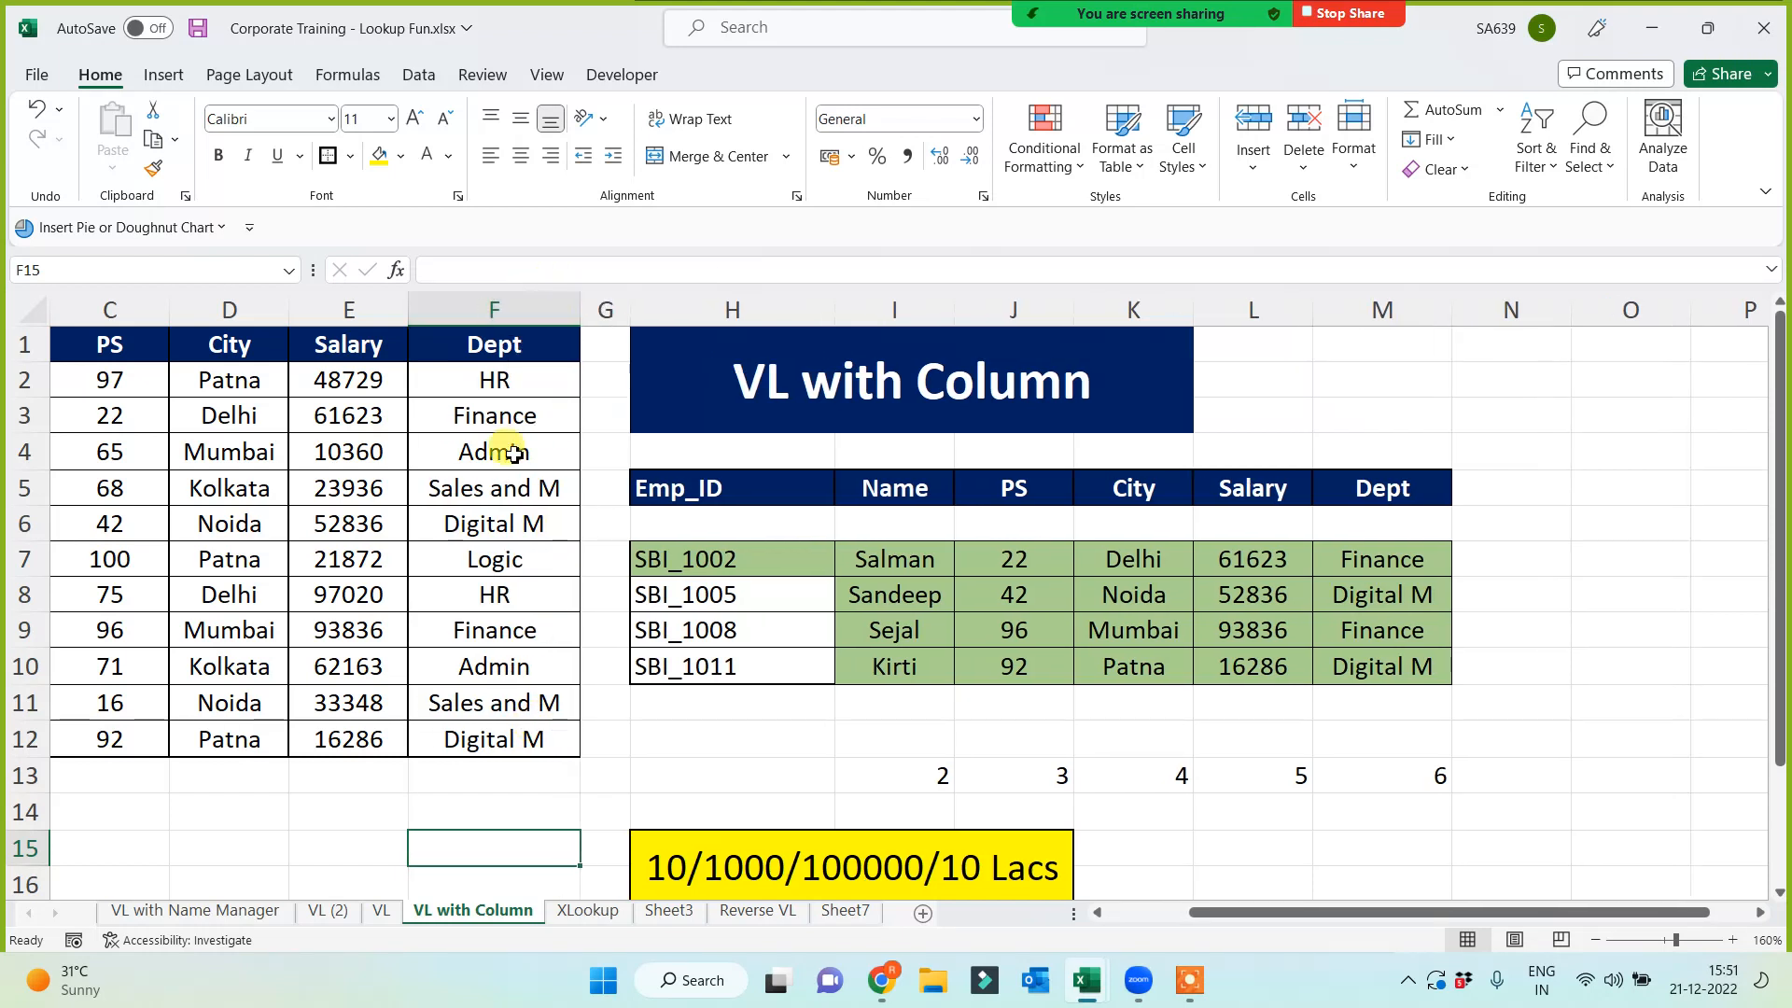
Make the text of the merged yellow note at H15 bold
click(844, 866)
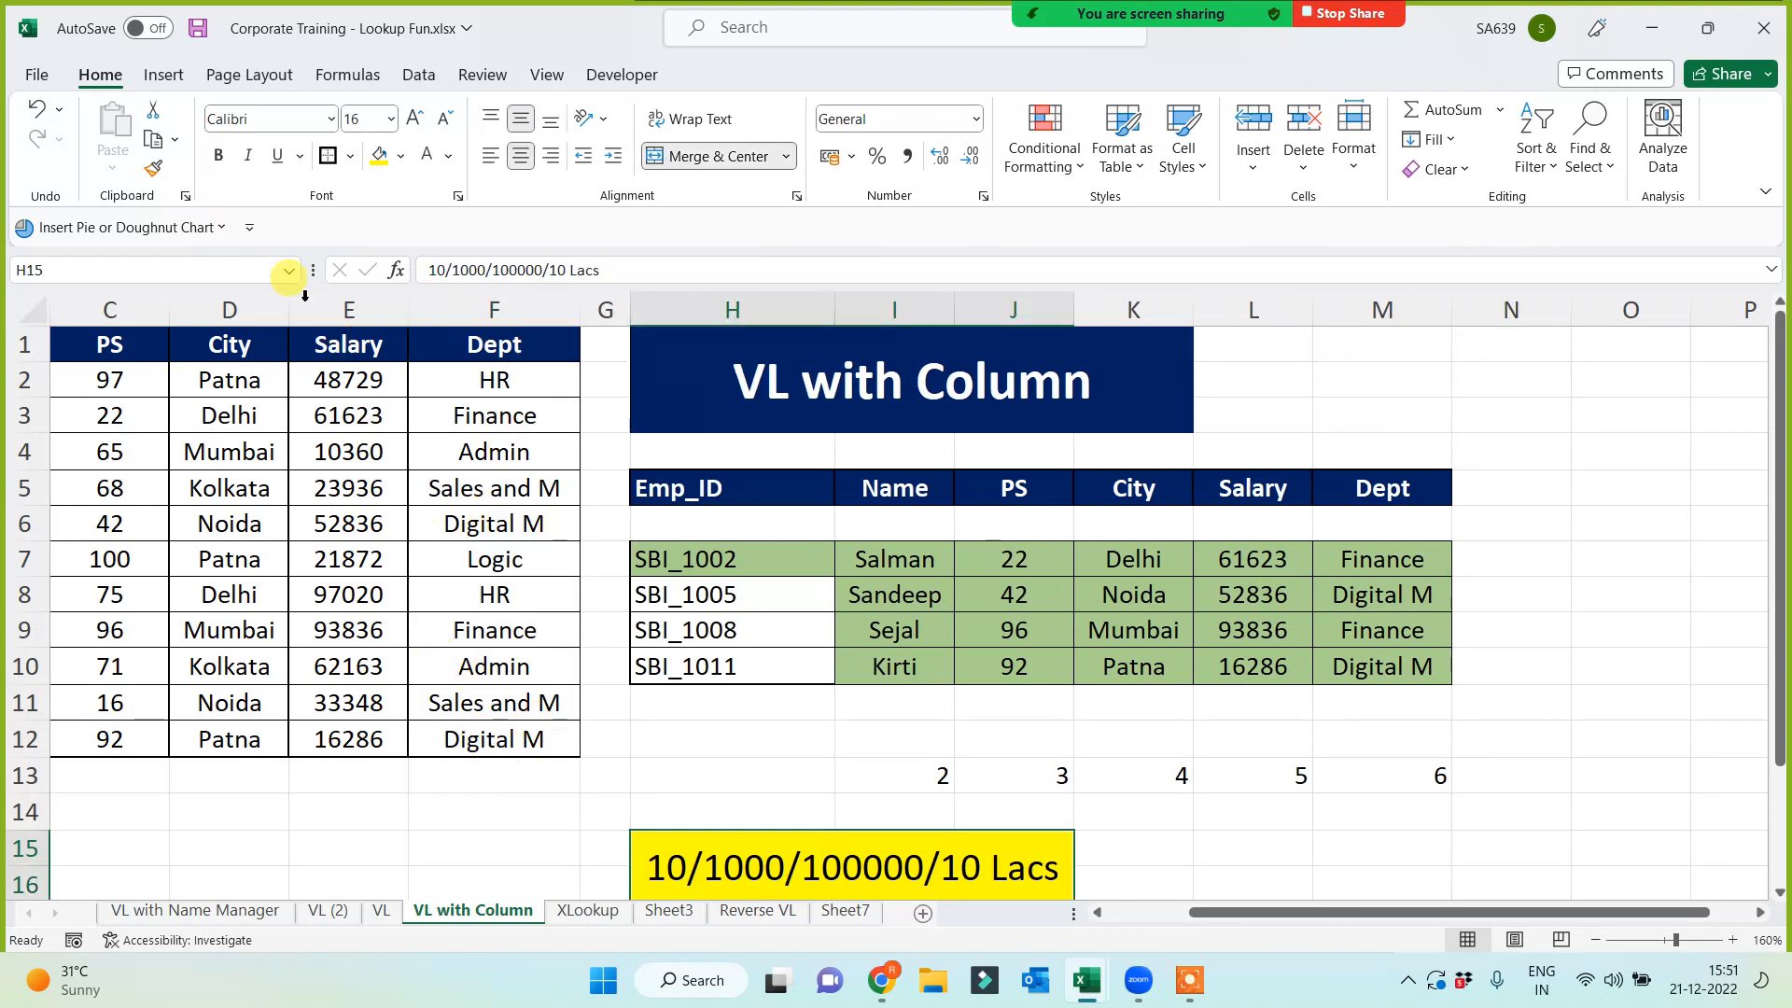
click(215, 160)
click(494, 810)
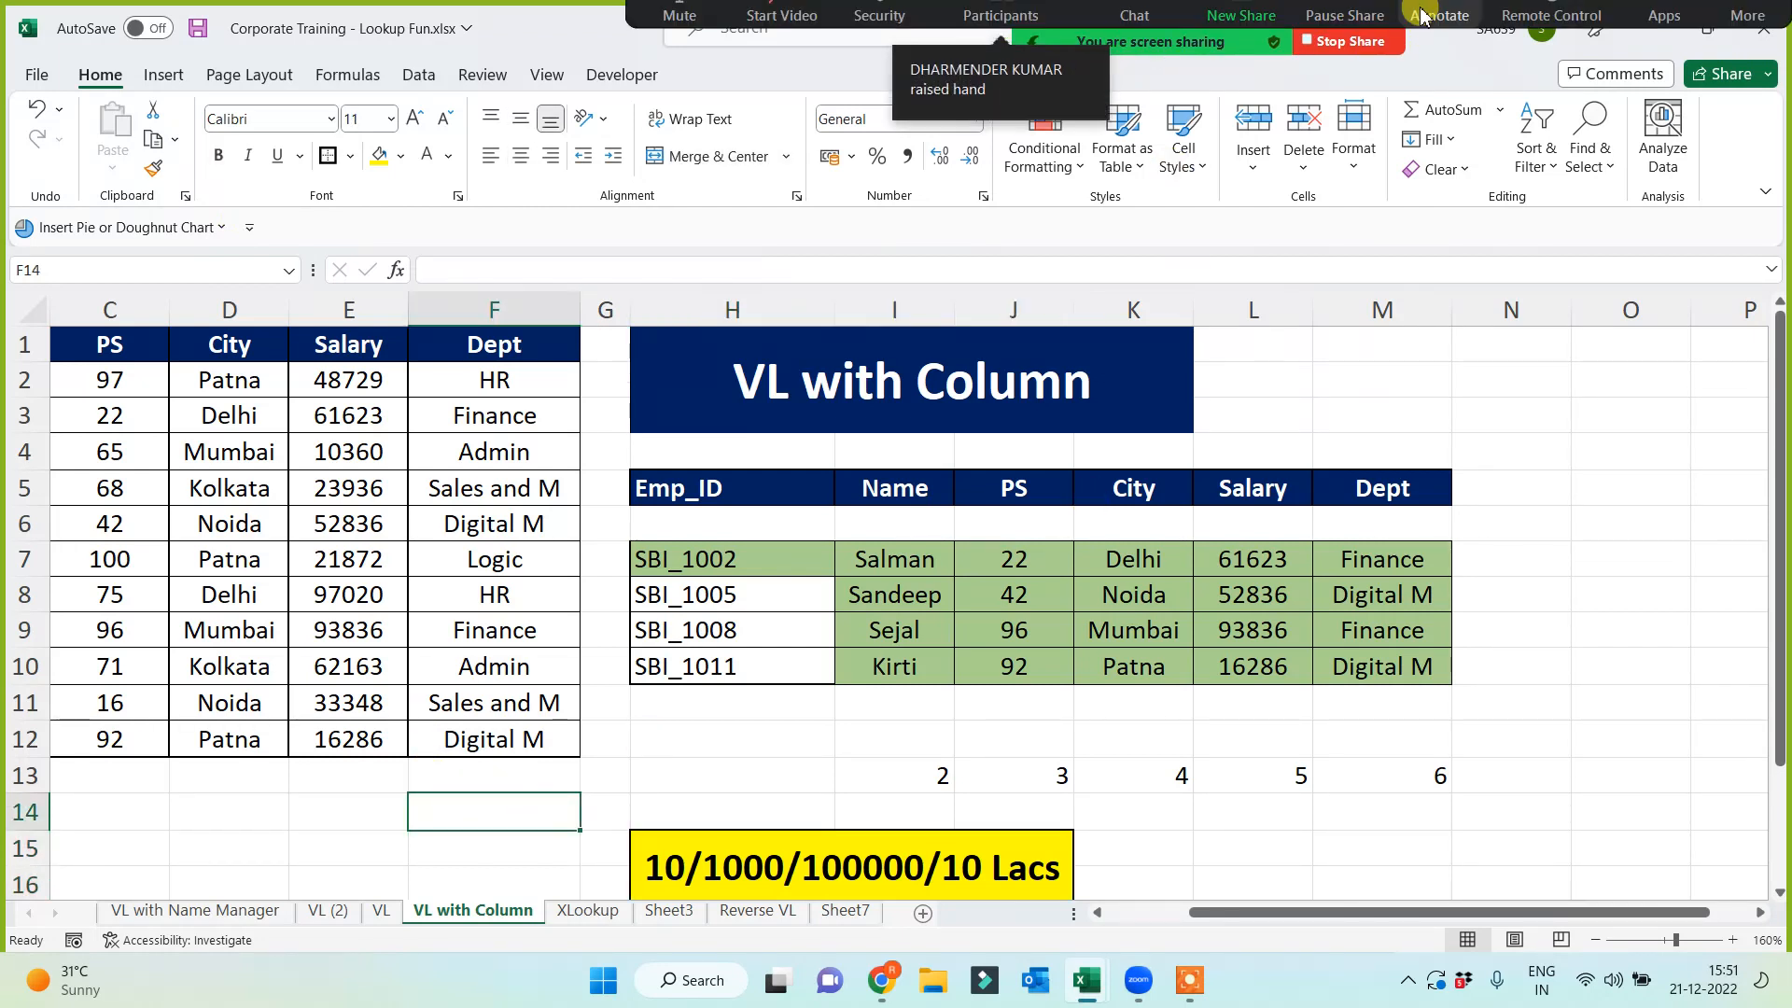
Check the Zoom participants list for the raised hand, minimise the list and return to the worksheet
click(992, 35)
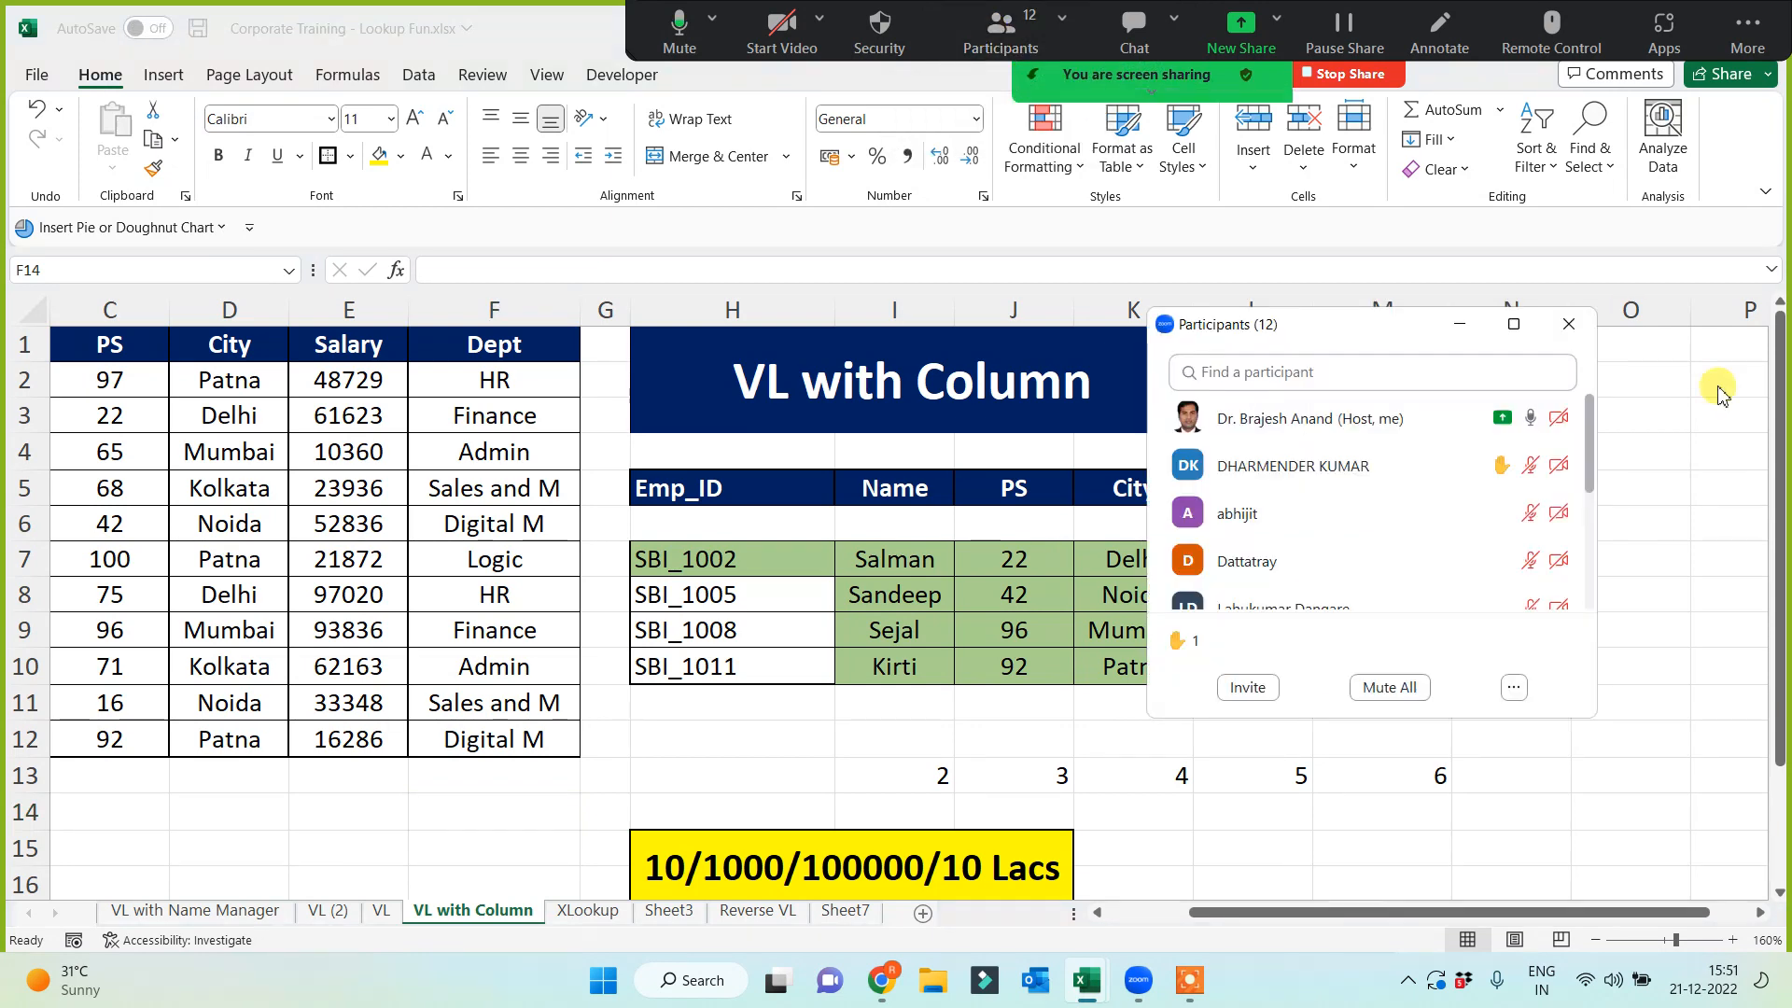
mouse_move(1596, 451)
mouse_down()
mouse_move(1588, 560)
mouse_move(1596, 436)
mouse_up()
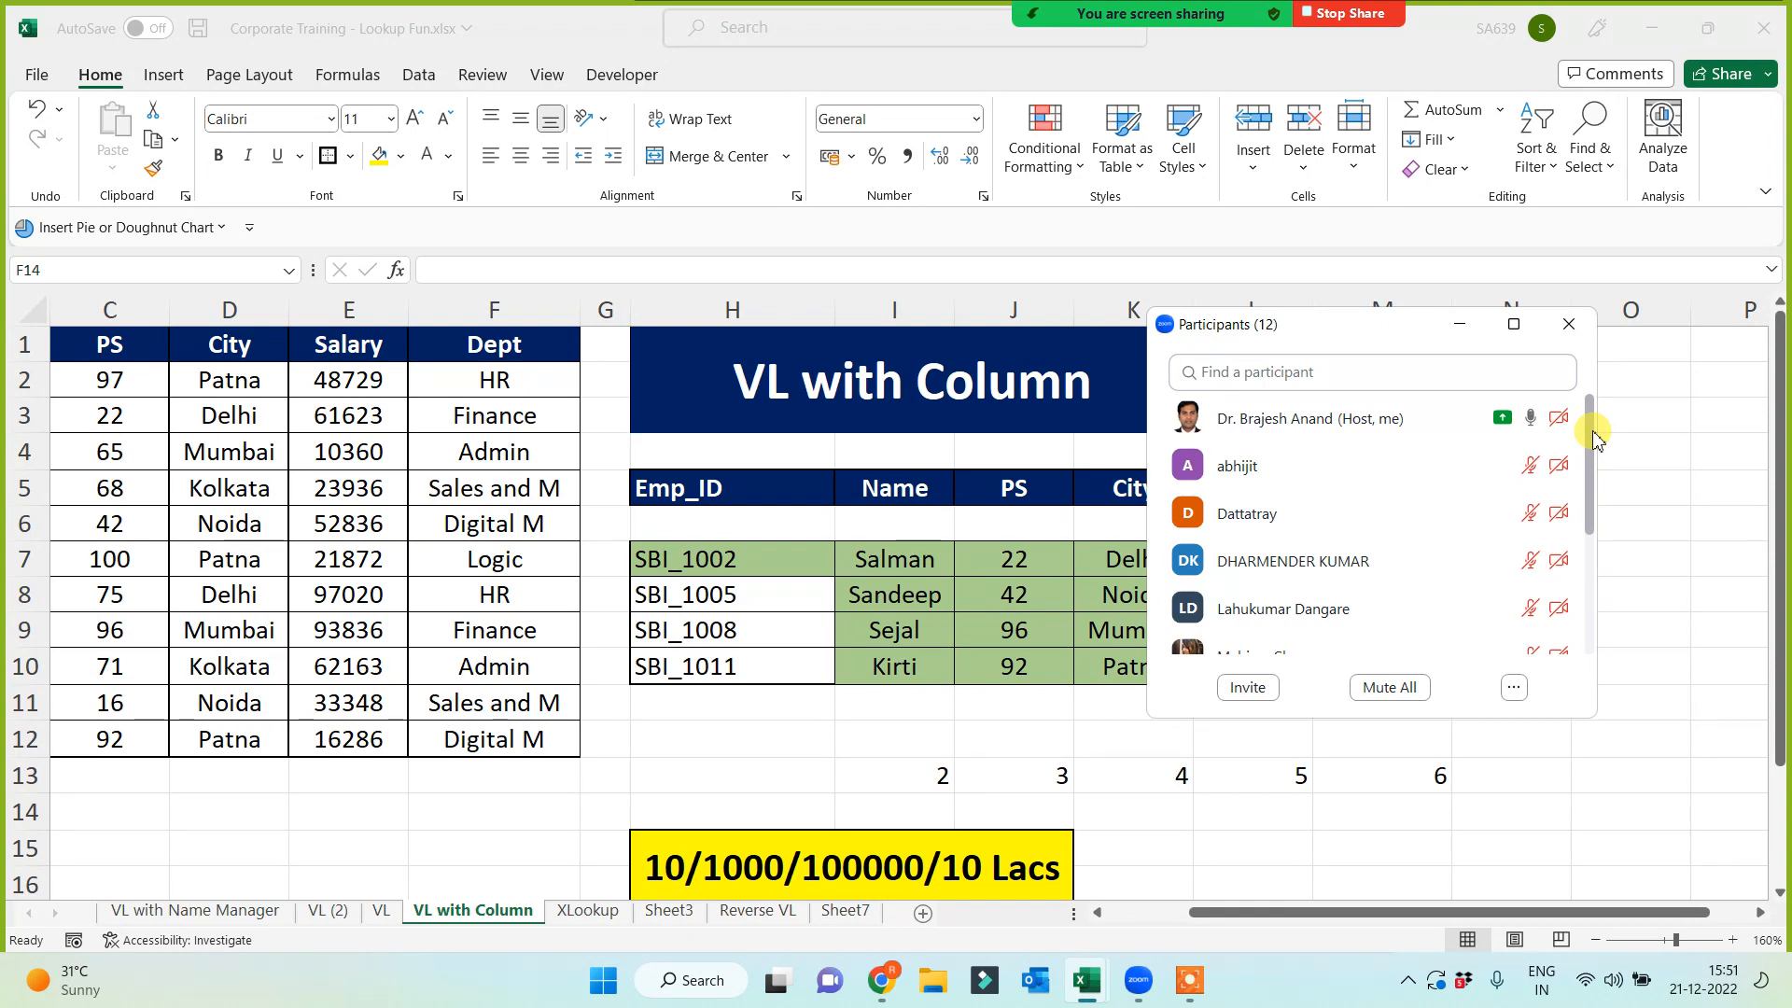
click(1459, 324)
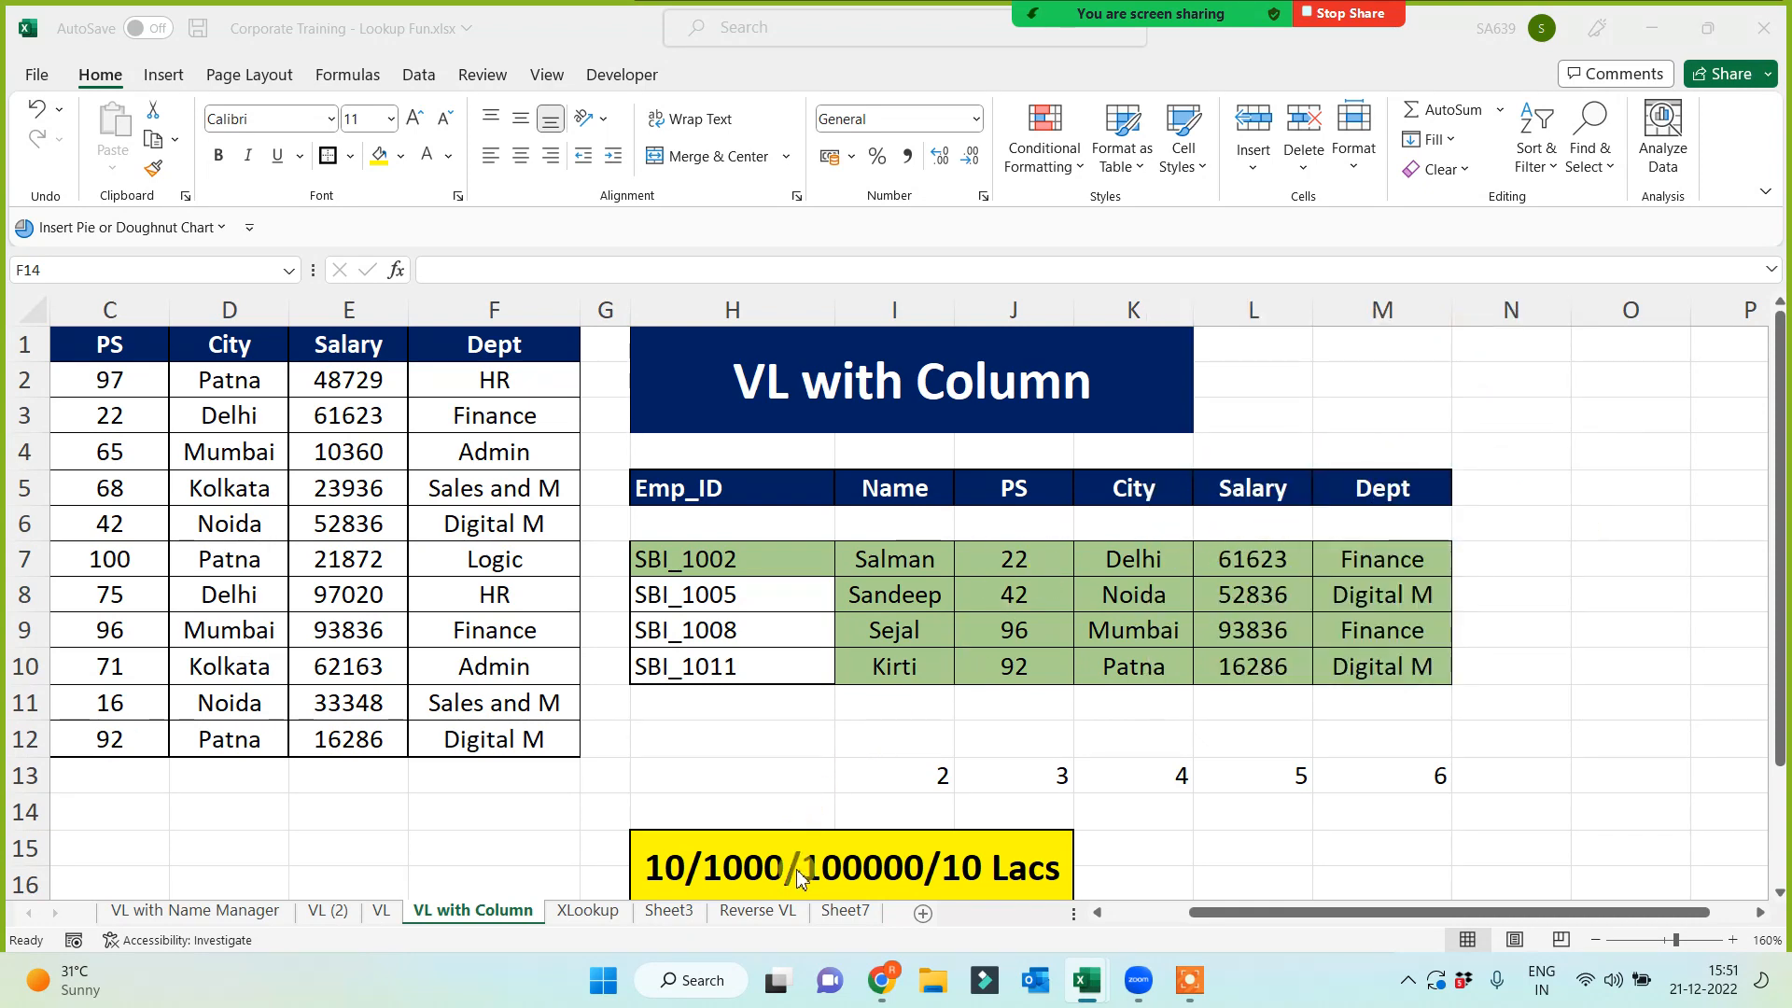
click(887, 872)
click(1222, 843)
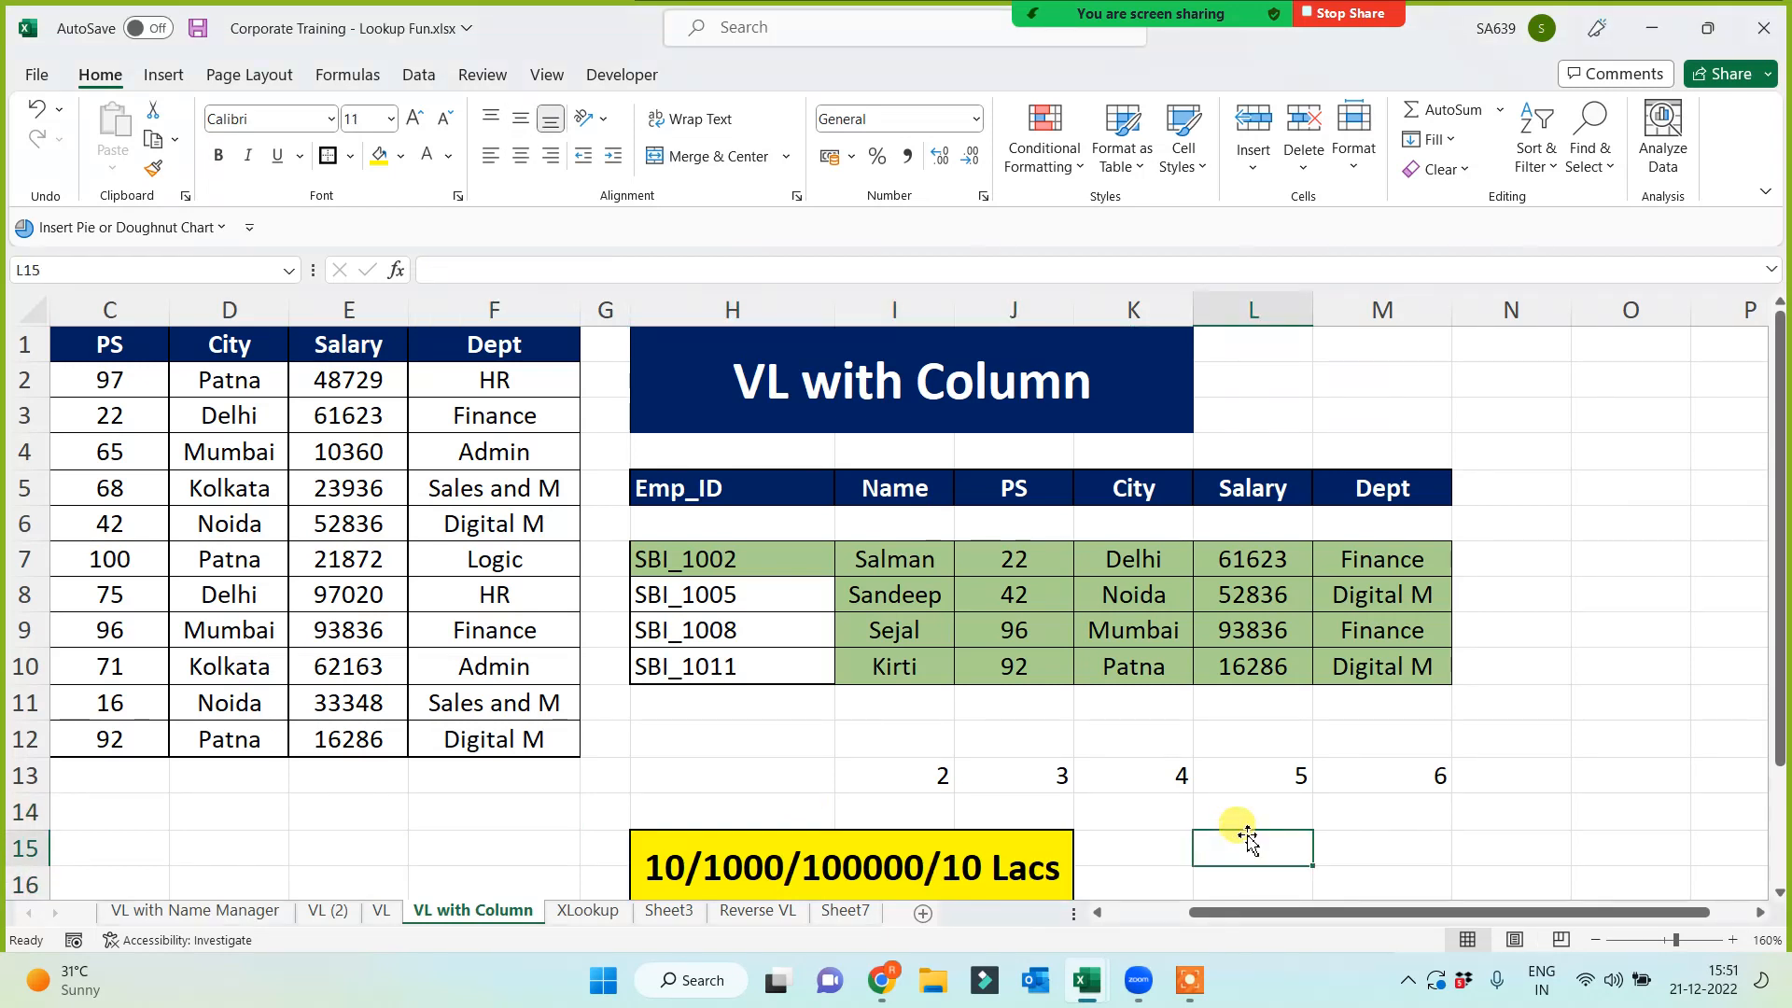
click(1375, 821)
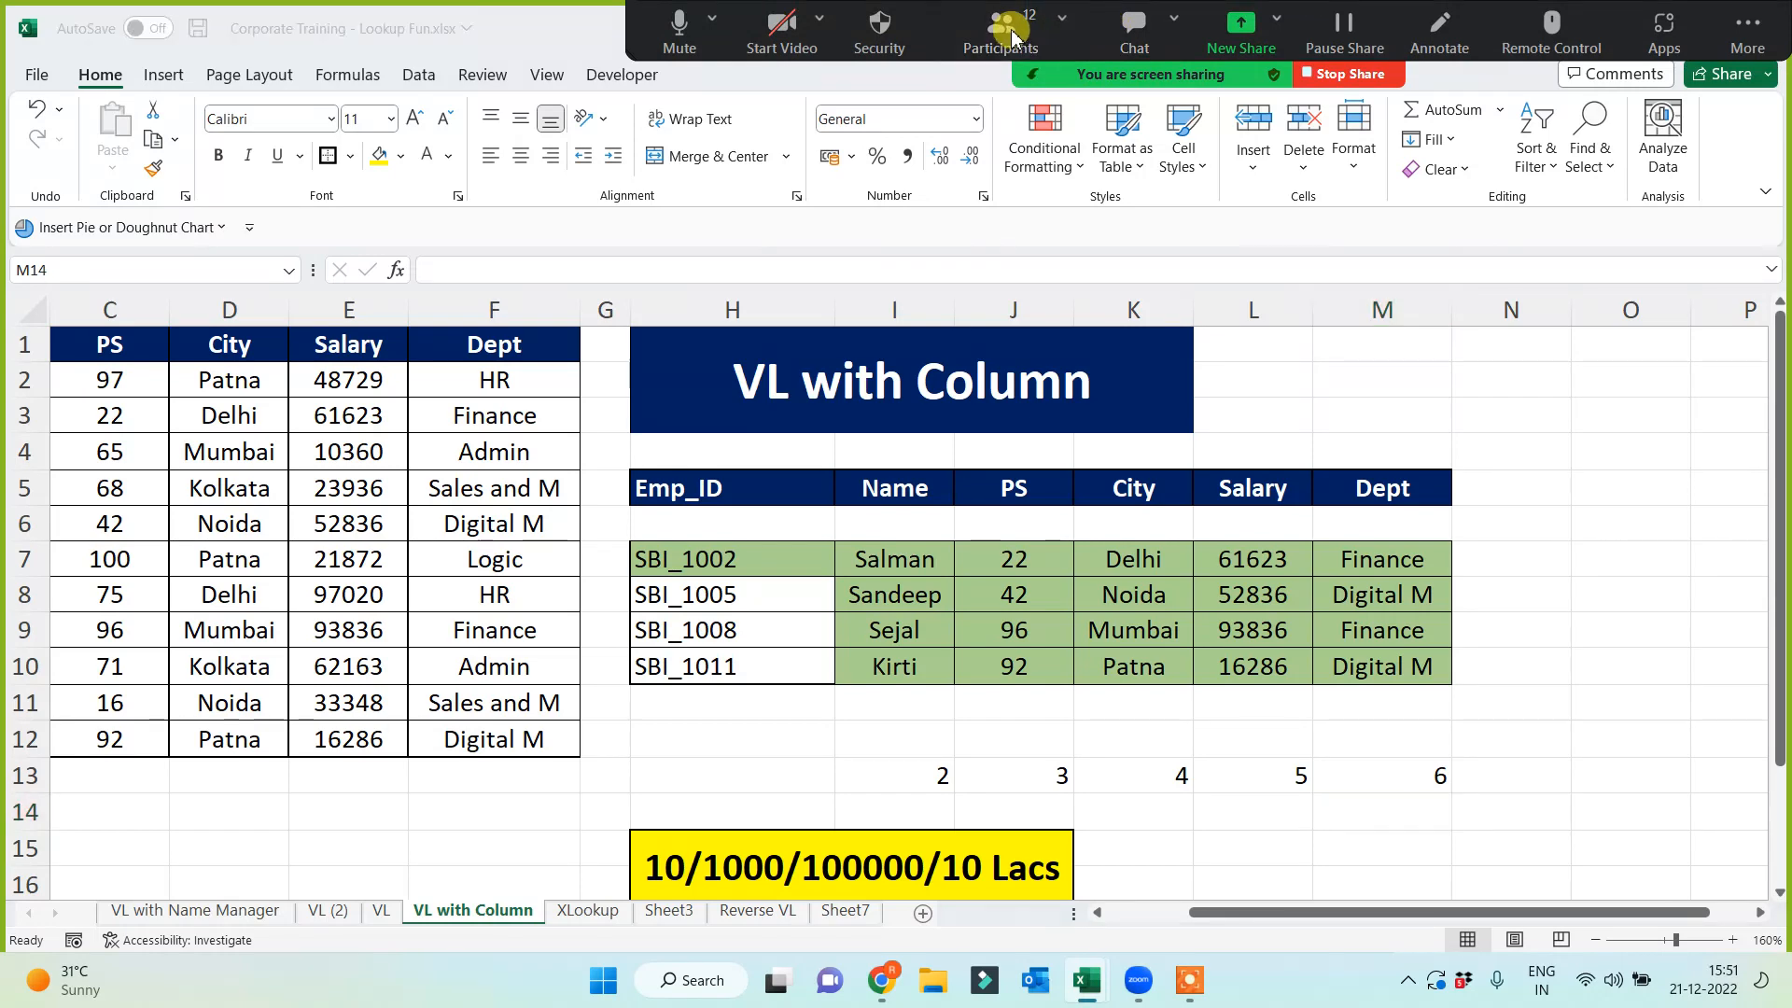
Reopen the Zoom participants list, examine all attendees and their microphone states while they speak, and minimise the list
click(1003, 36)
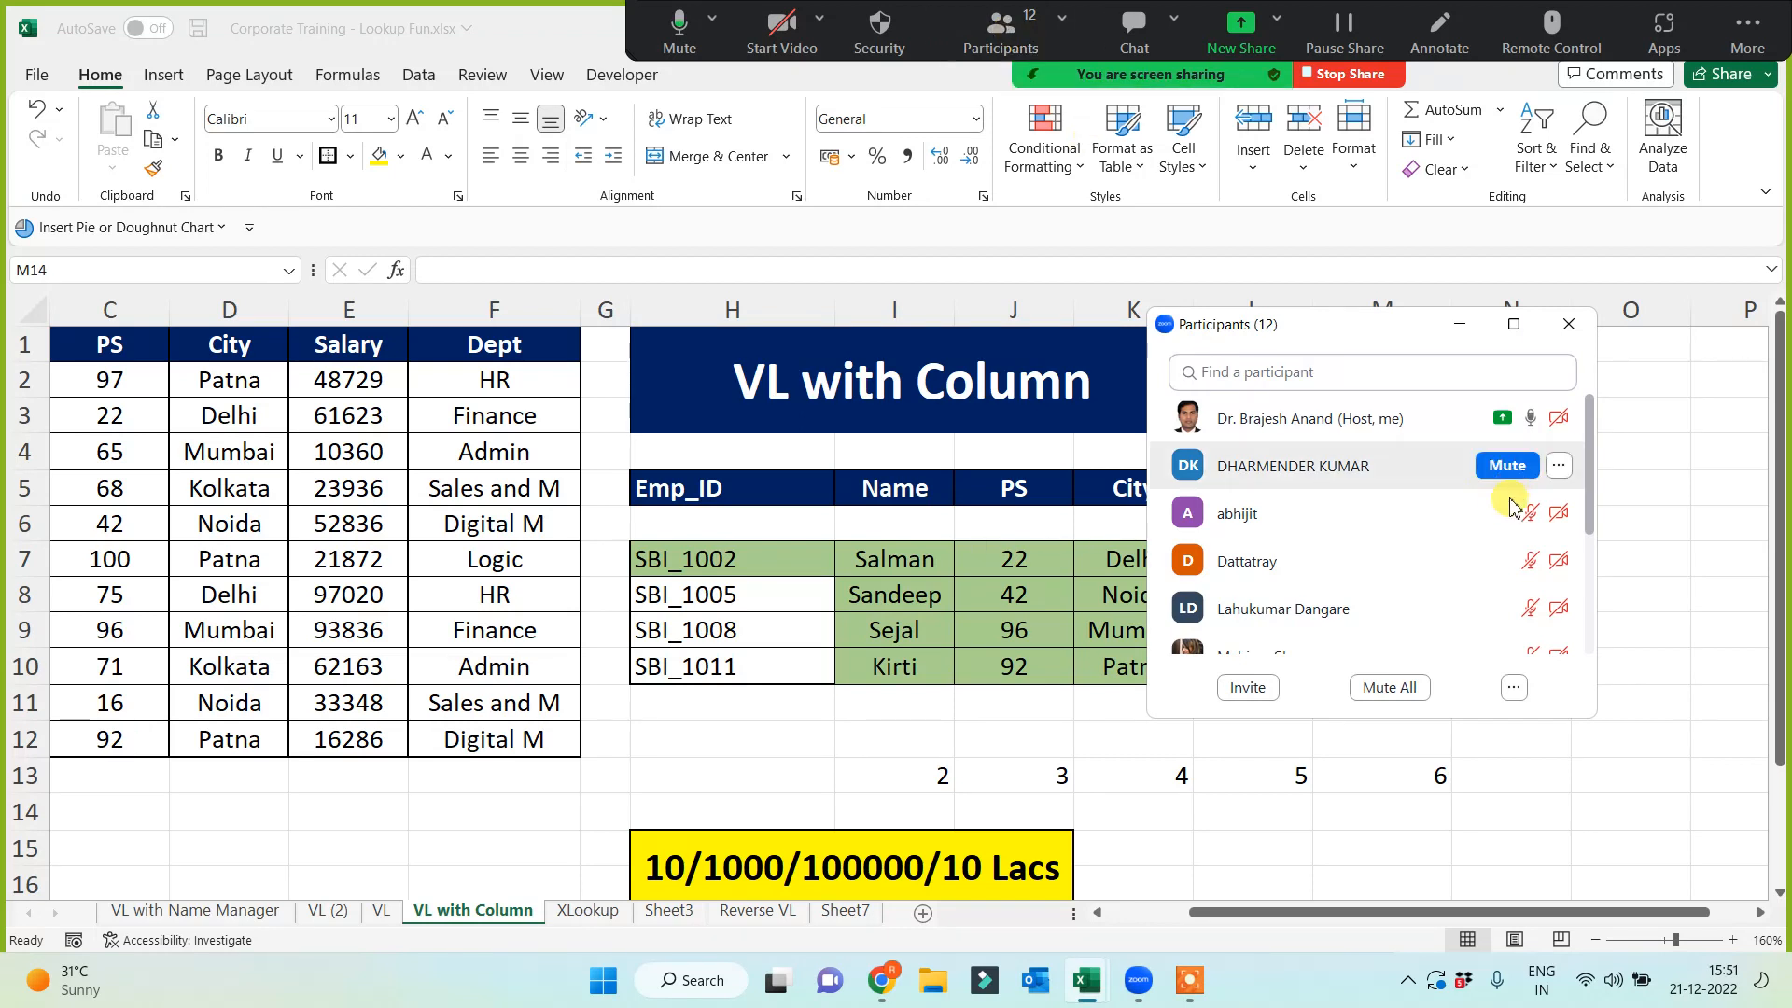
mouse_move(1591, 487)
mouse_down()
mouse_move(1599, 605)
mouse_move(1596, 472)
mouse_up()
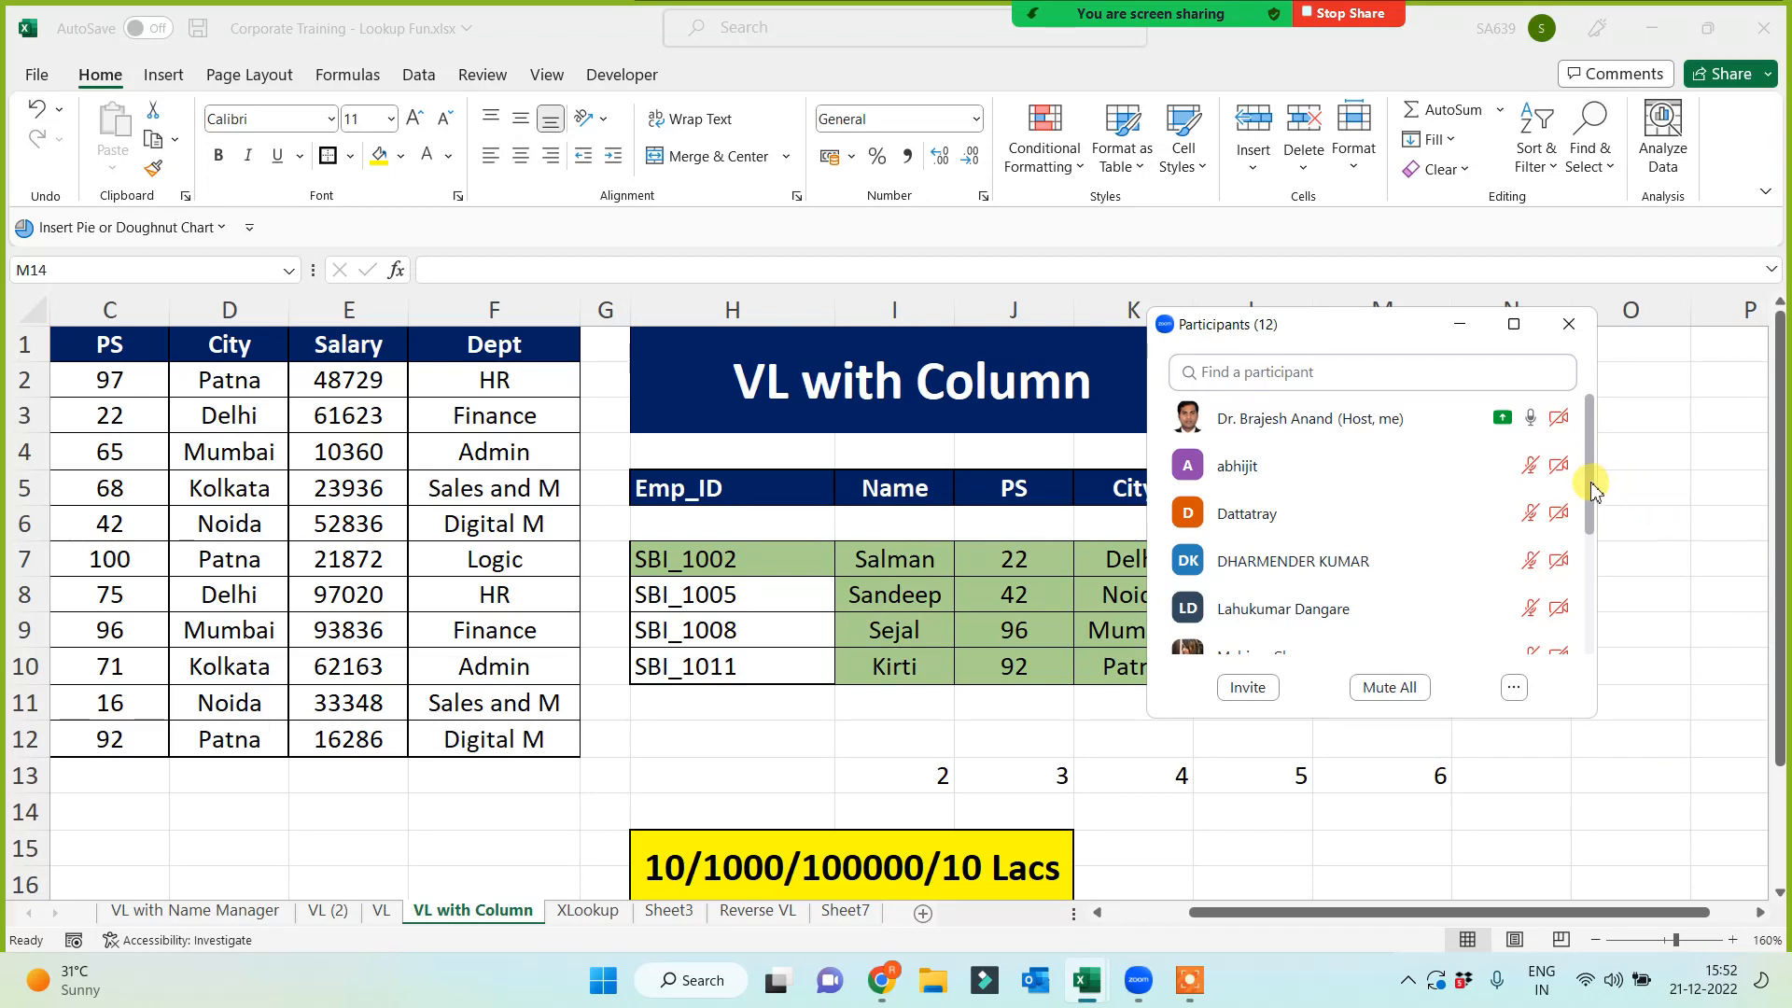
drag(1591, 485, 1593, 613)
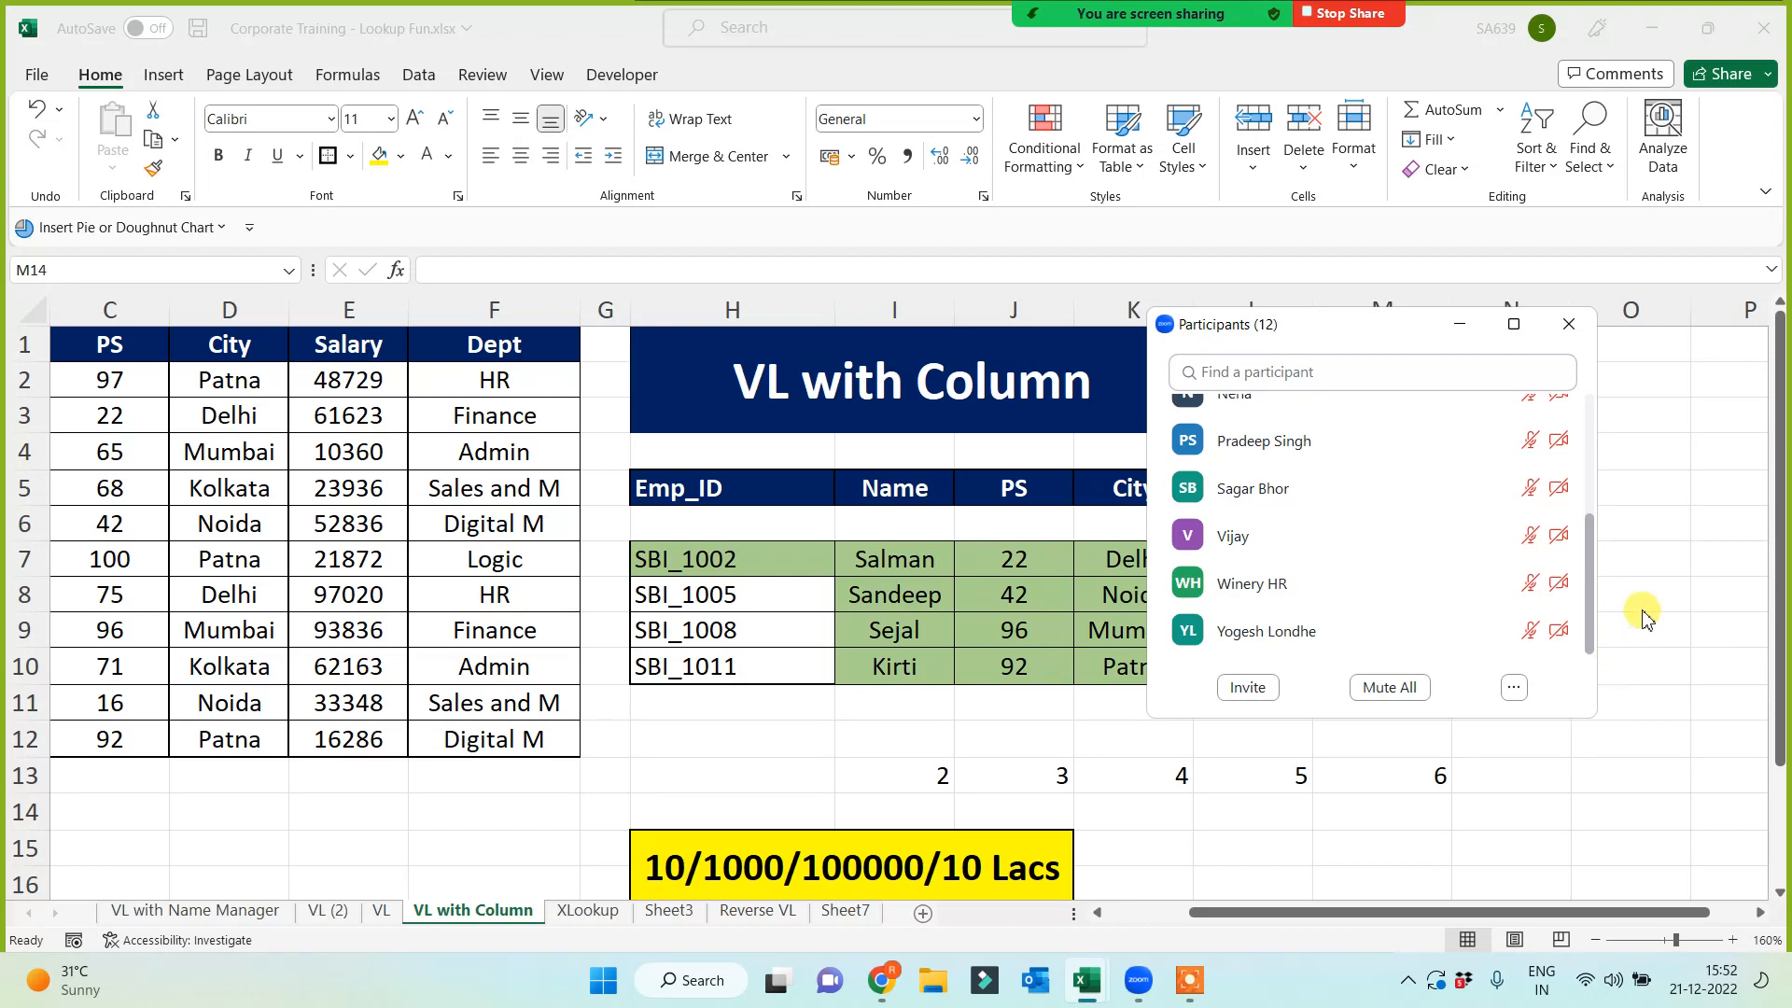
drag(1592, 591, 1597, 464)
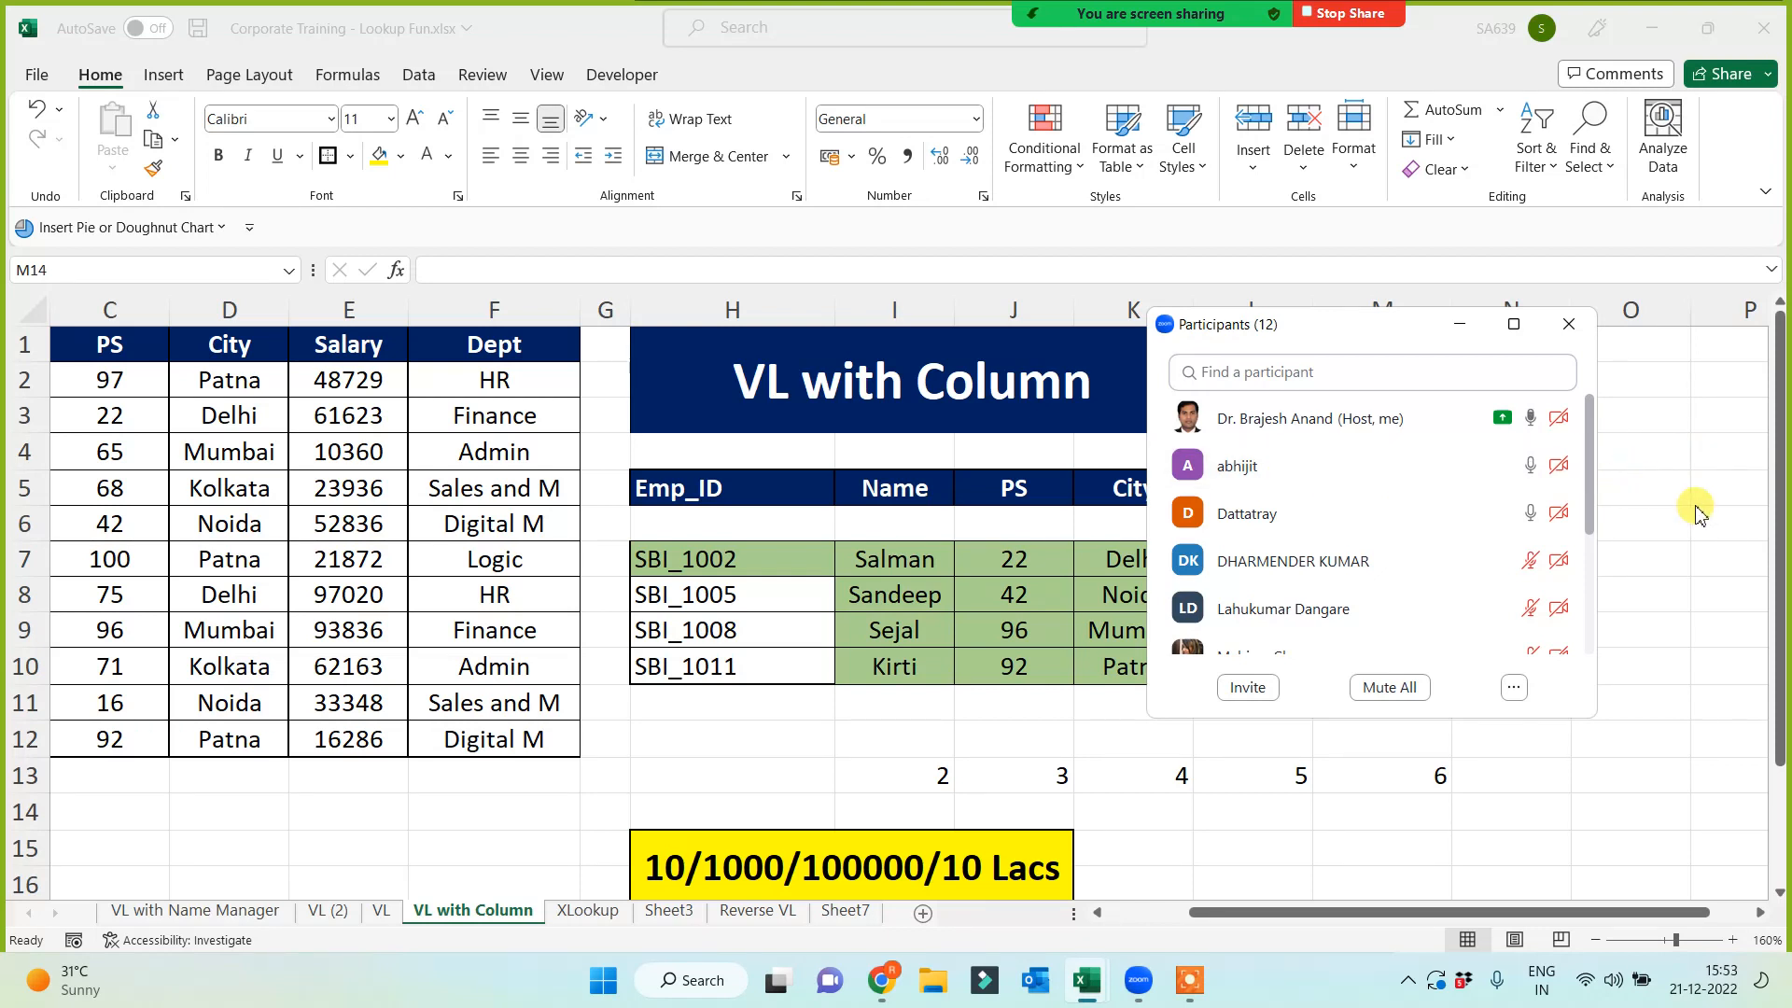
scroll(1585, 522, down, 2)
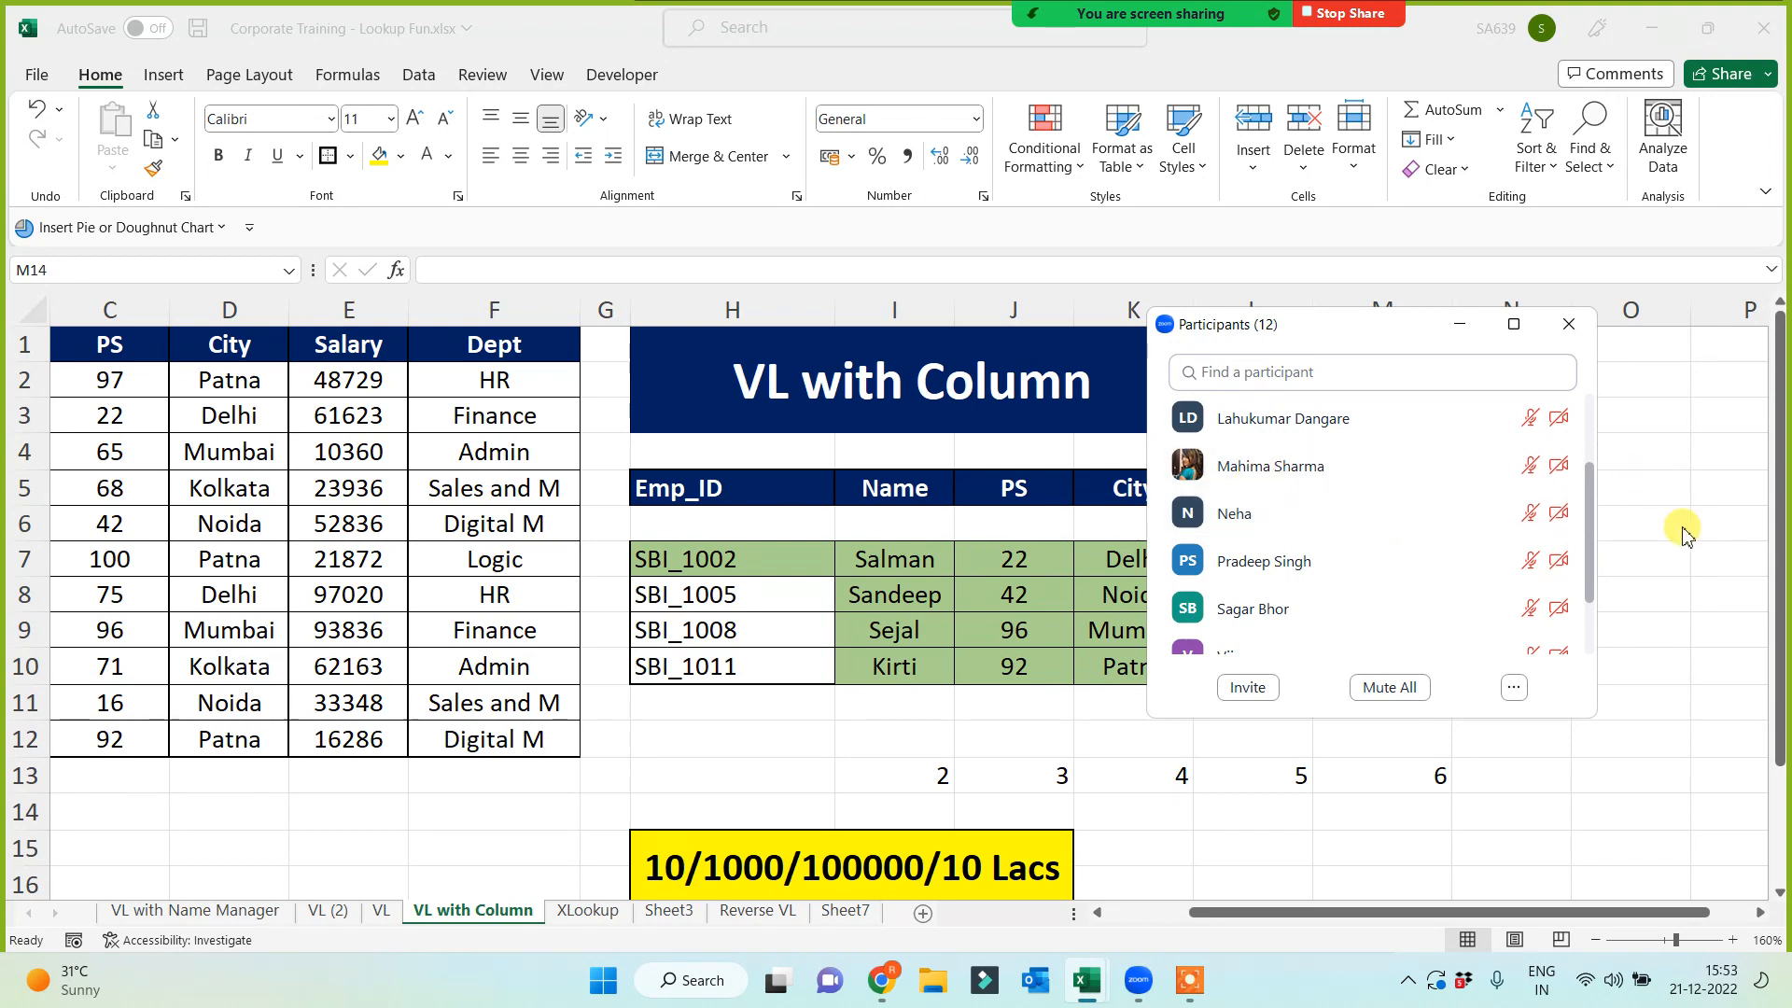
scroll(1592, 495, up, 2)
scroll(1594, 480, up, 3)
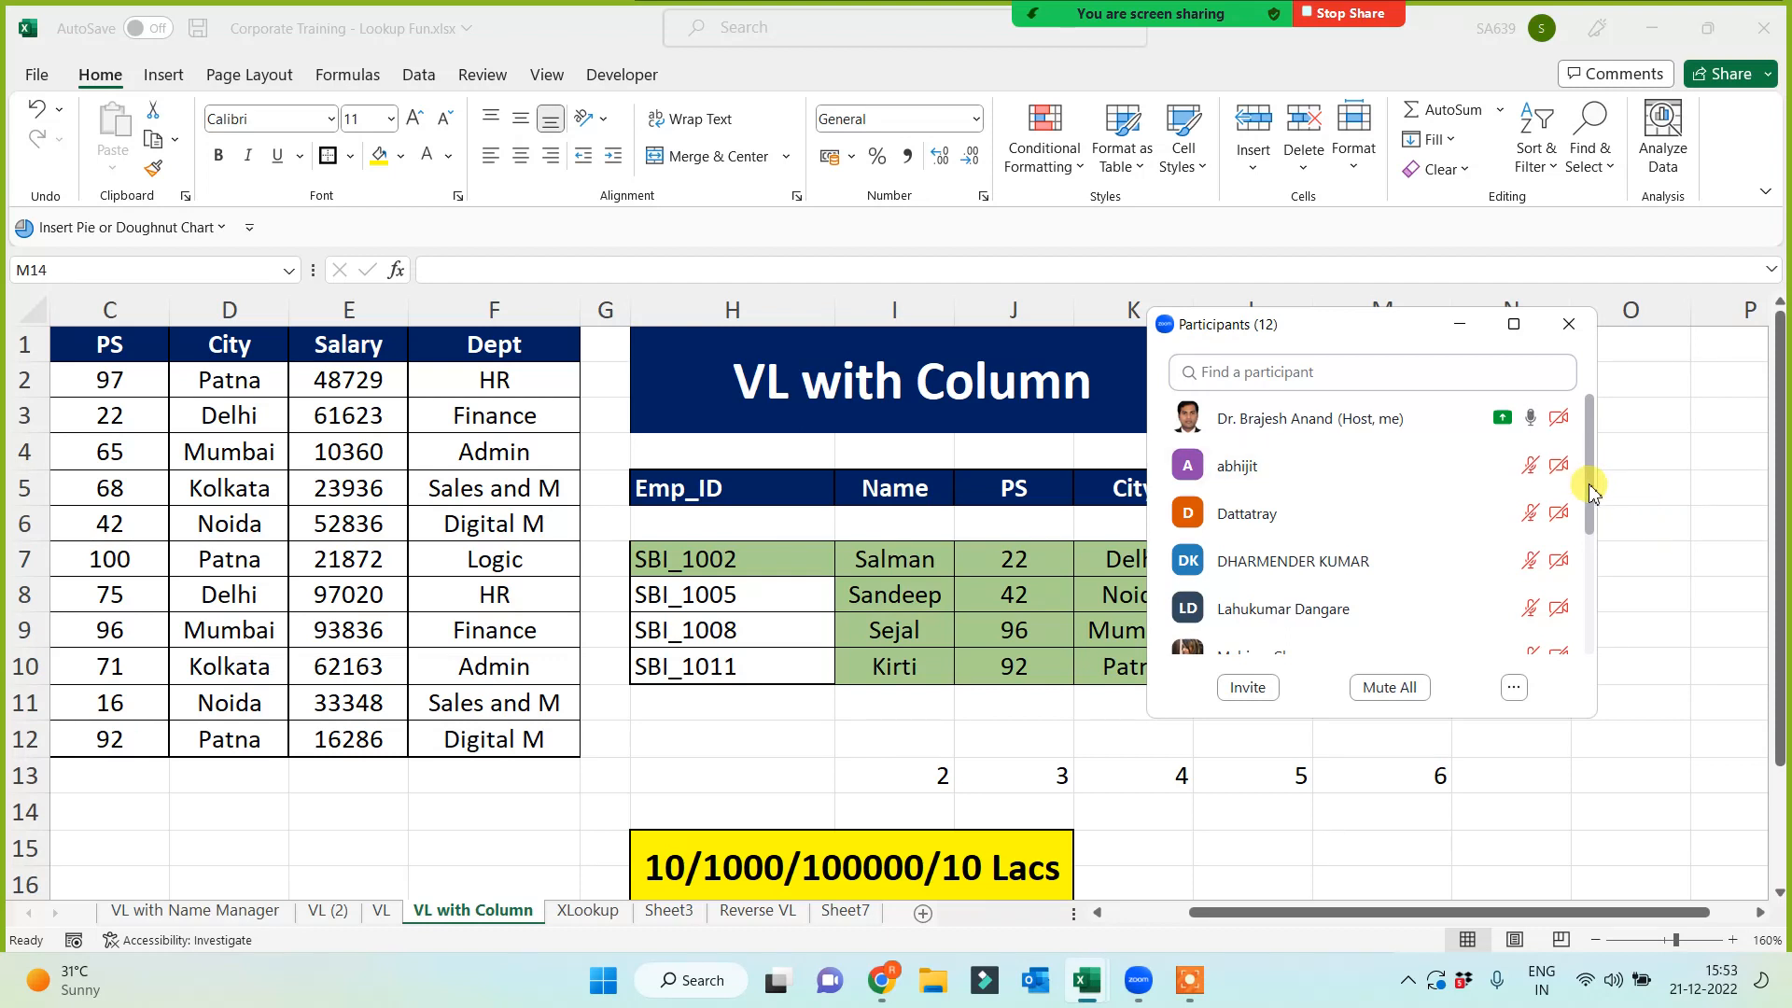
drag(1587, 478, 1590, 620)
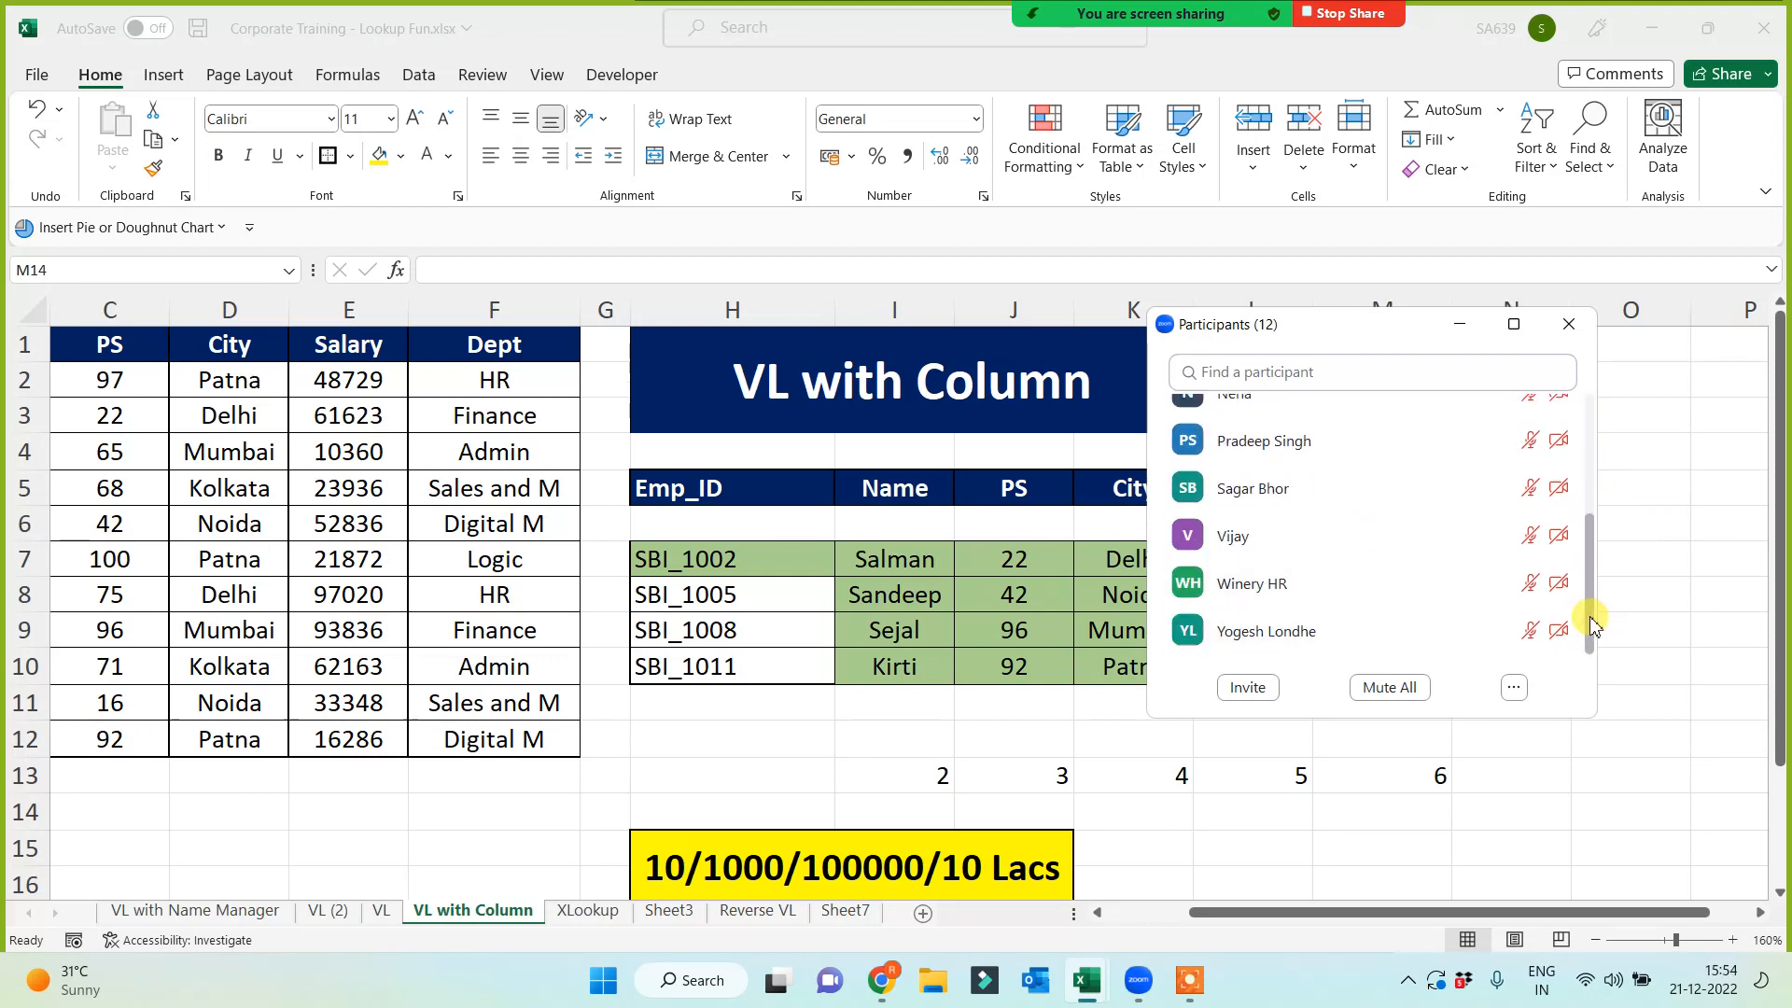
mouse_move(1590, 618)
mouse_down()
mouse_move(1590, 473)
mouse_move(1592, 603)
mouse_up()
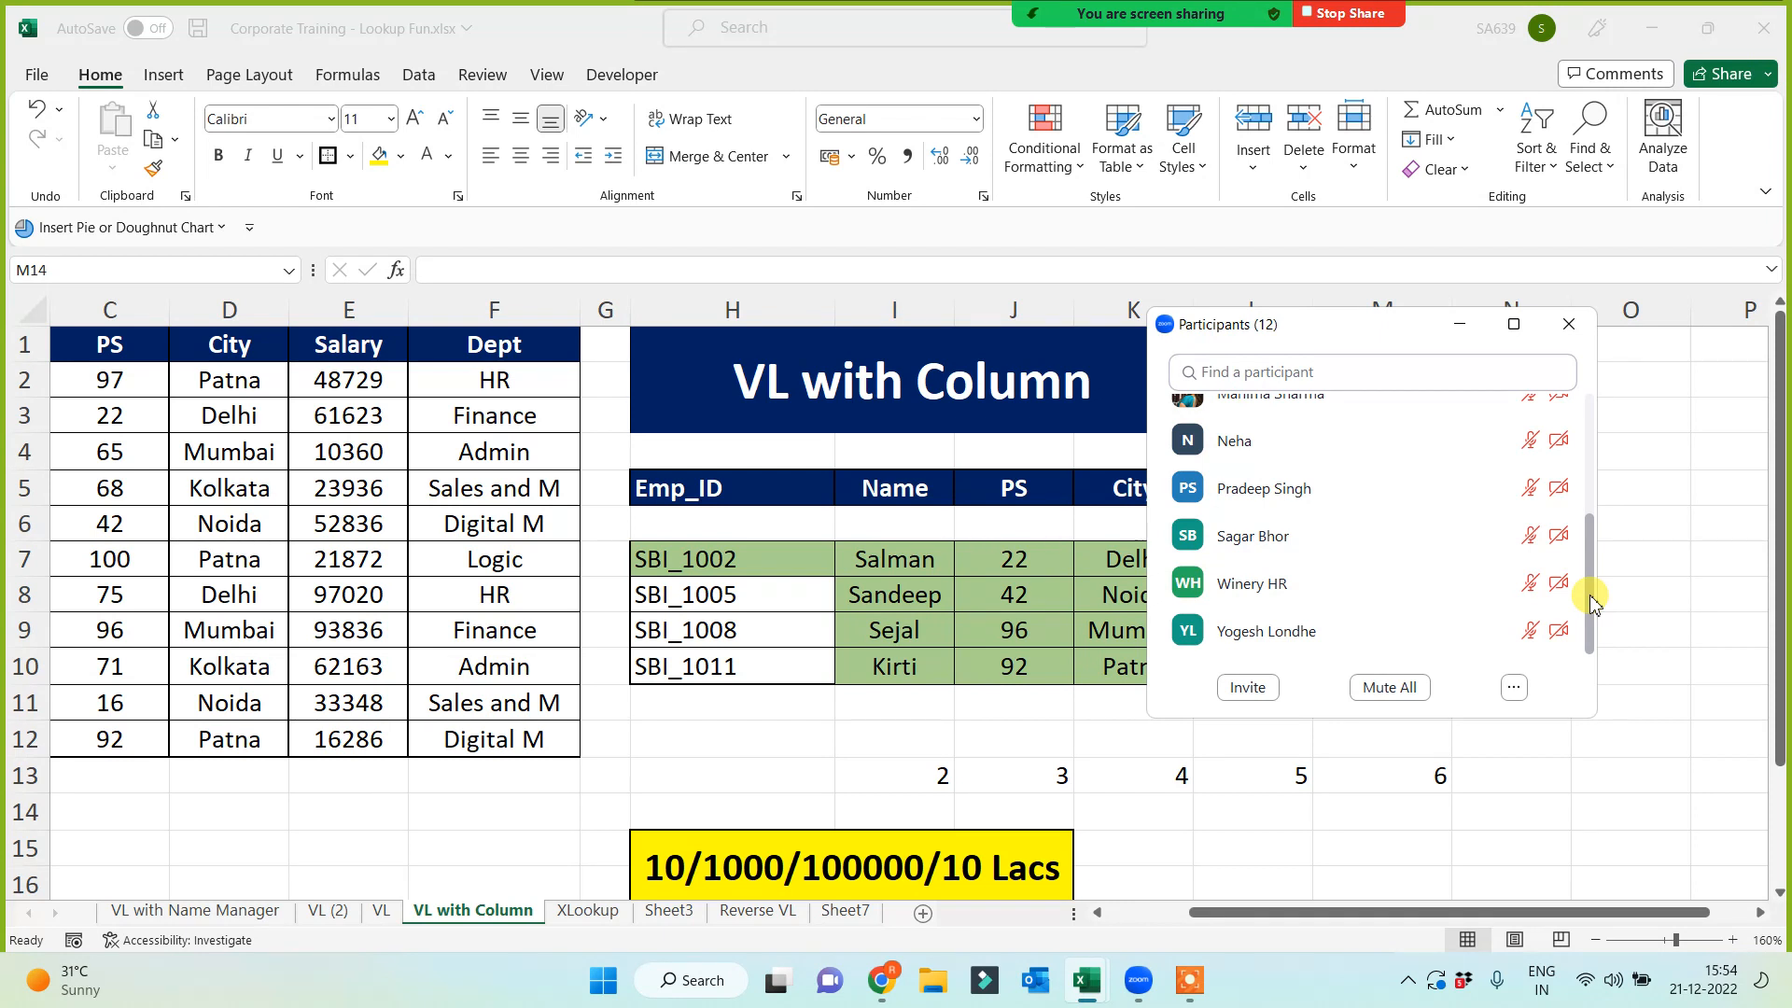
drag(1591, 602, 1598, 487)
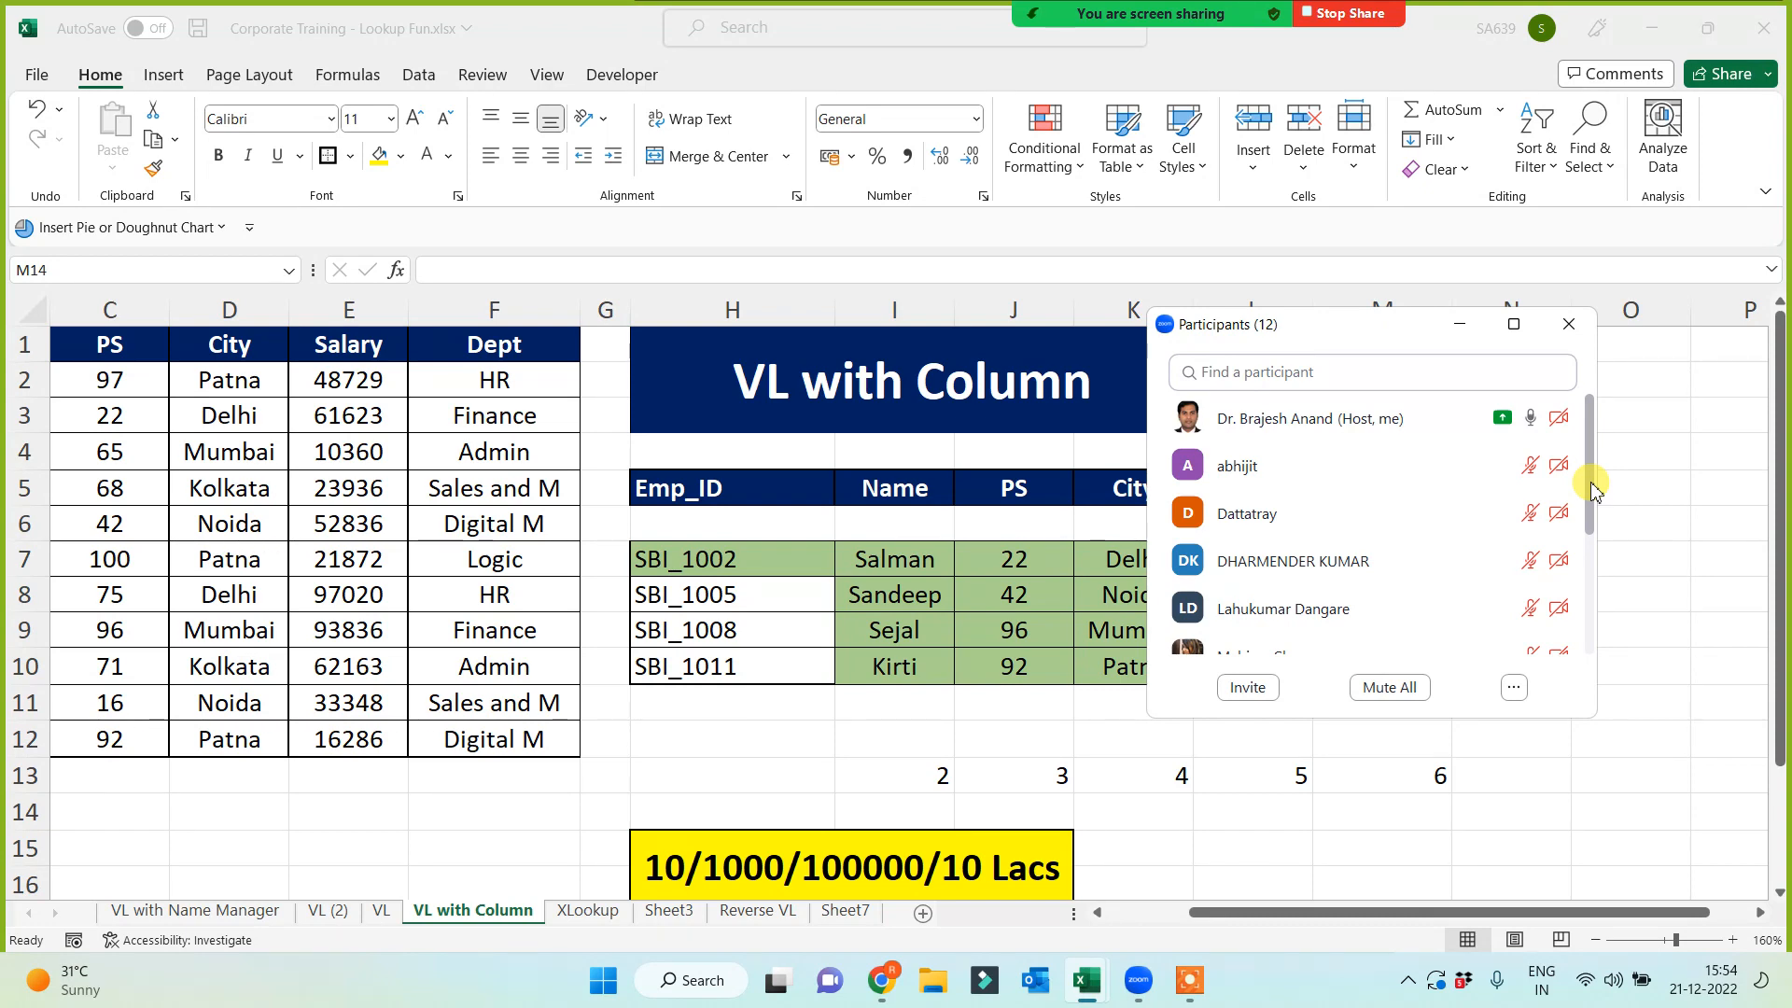
drag(1592, 487, 1591, 546)
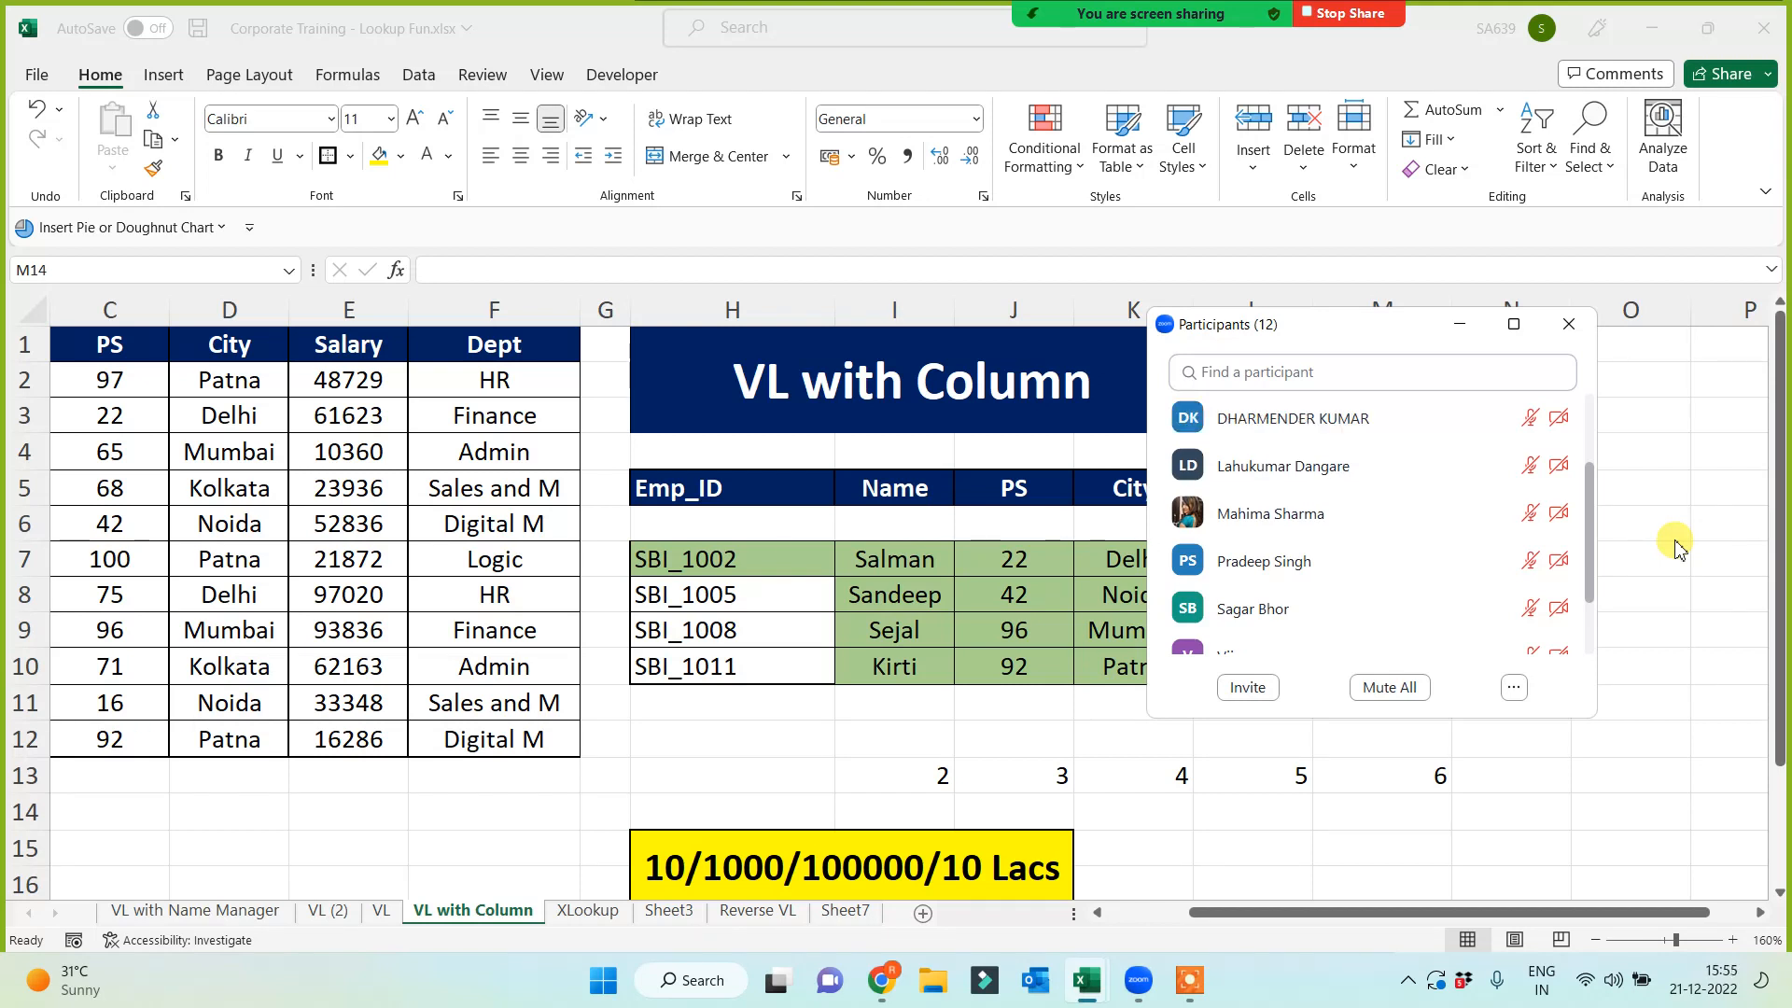
drag(1591, 552, 1591, 485)
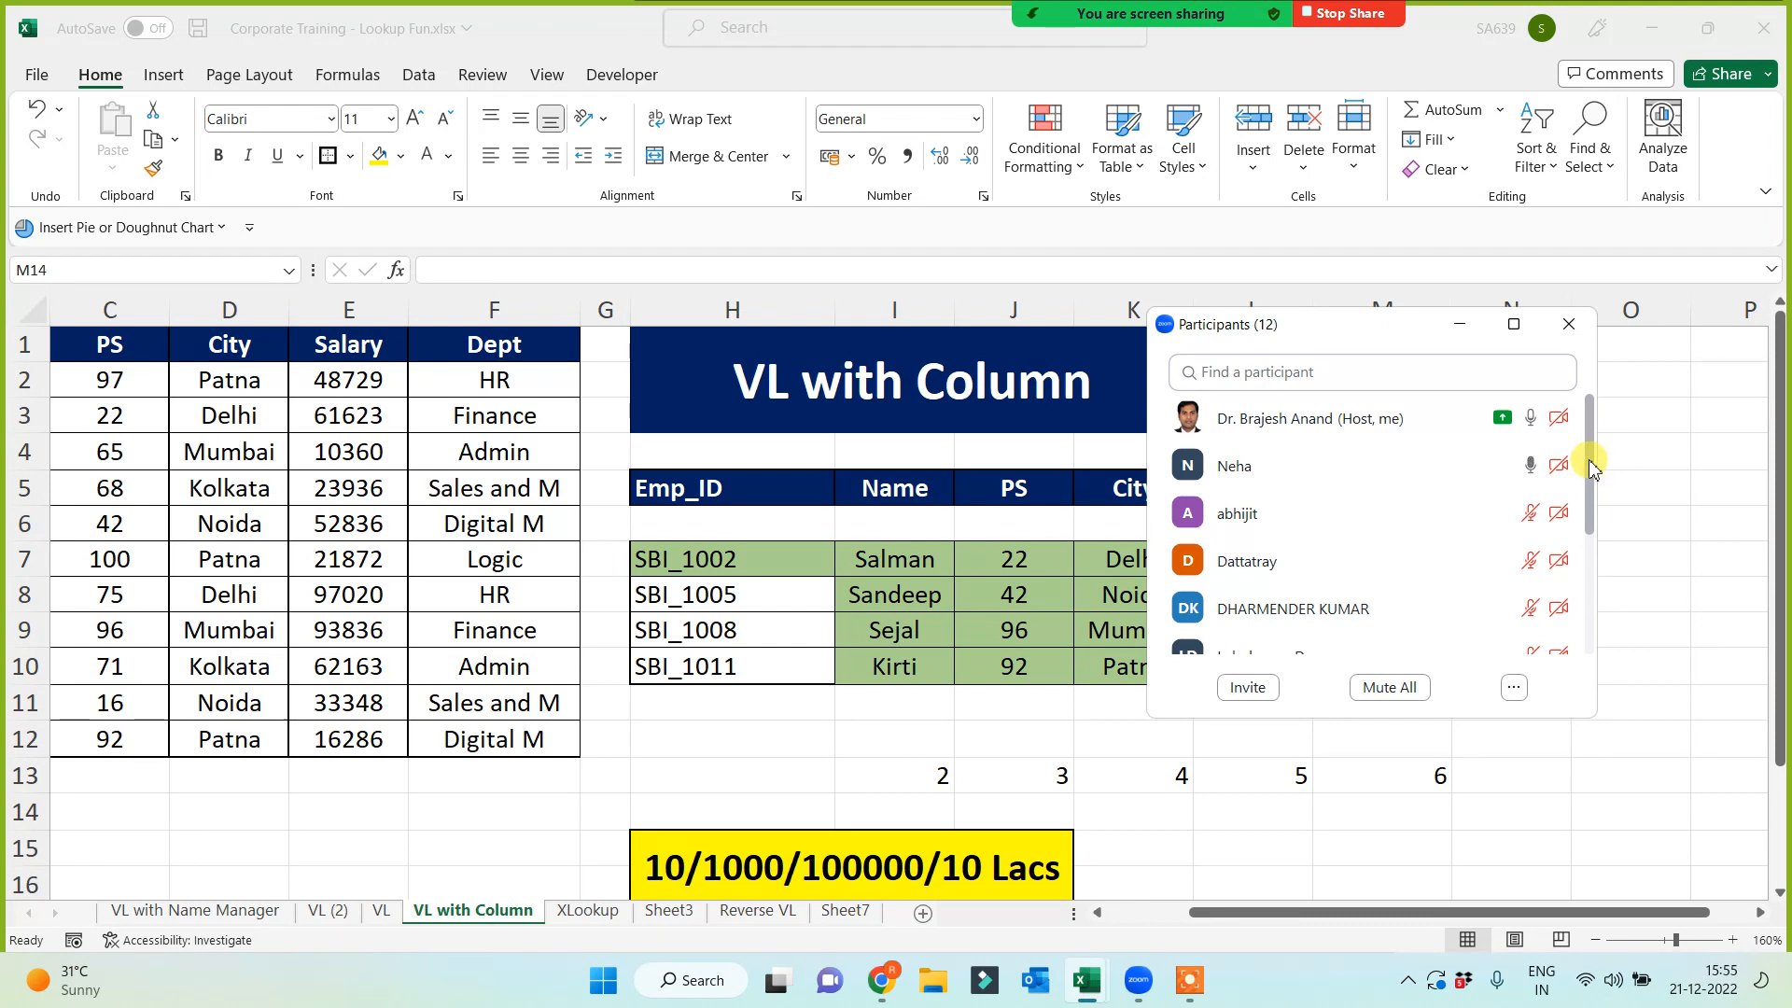
mouse_move(1528, 474)
scroll(1591, 462, down, 1)
scroll(1583, 569, down, 5)
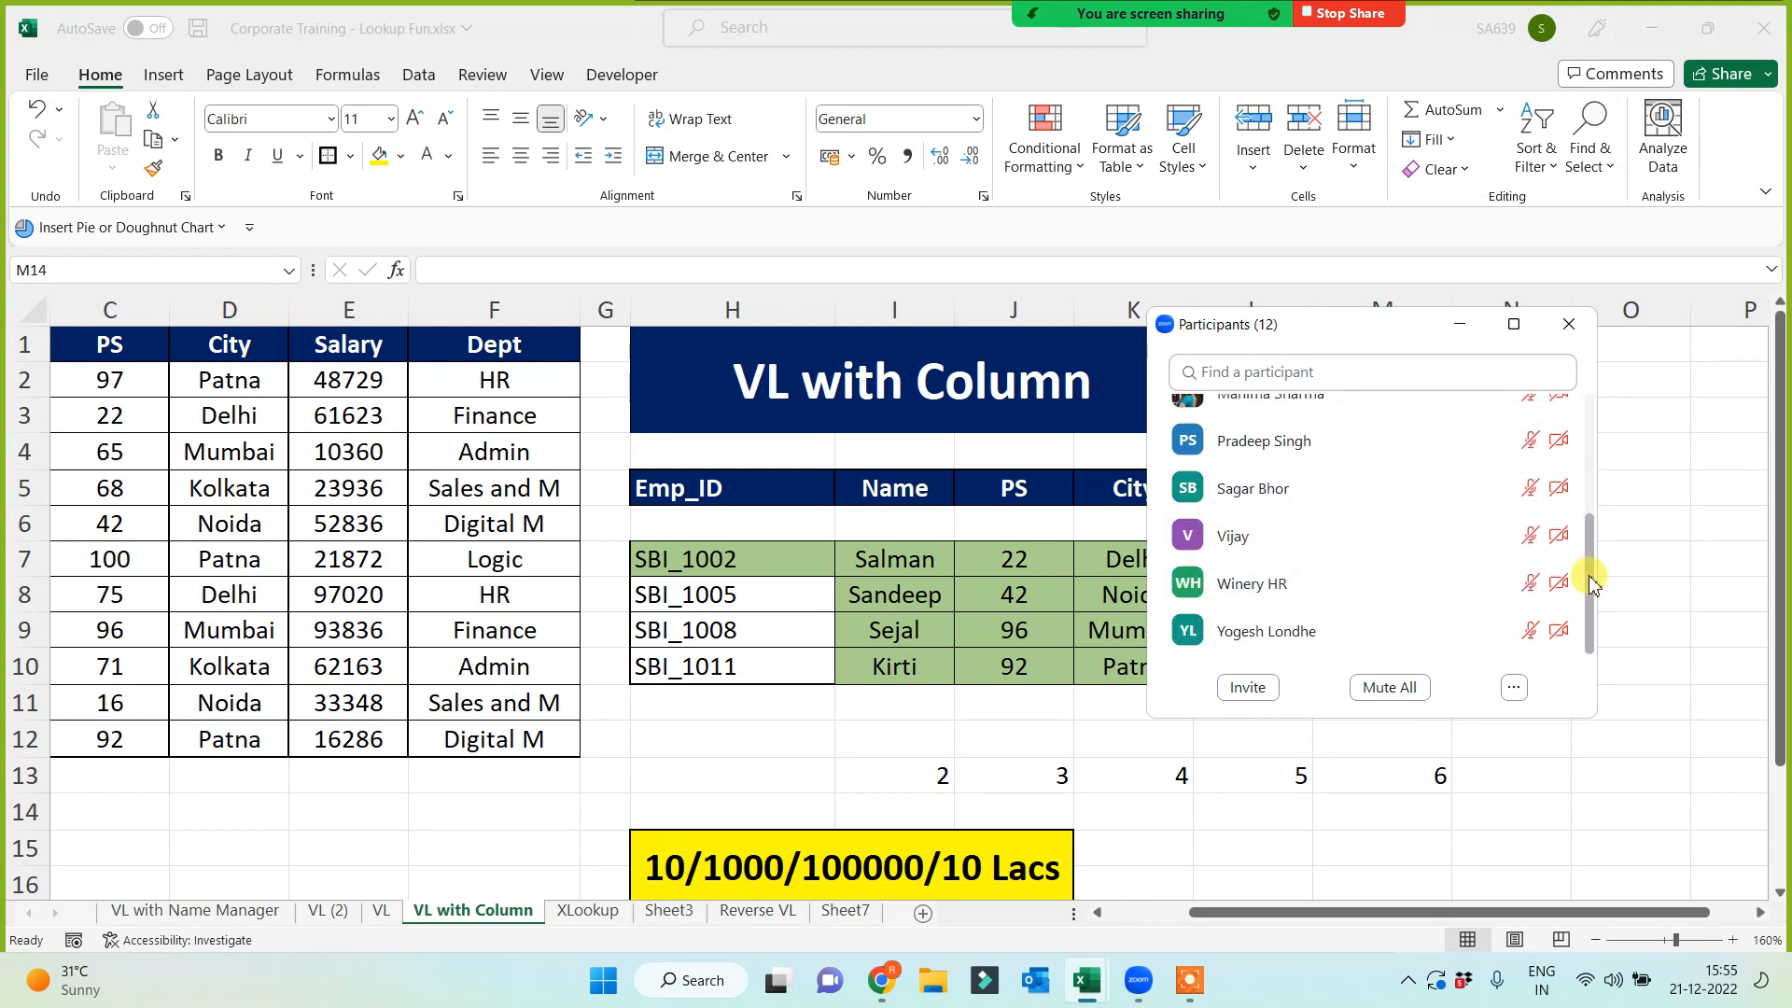
scroll(1584, 569, up, 6)
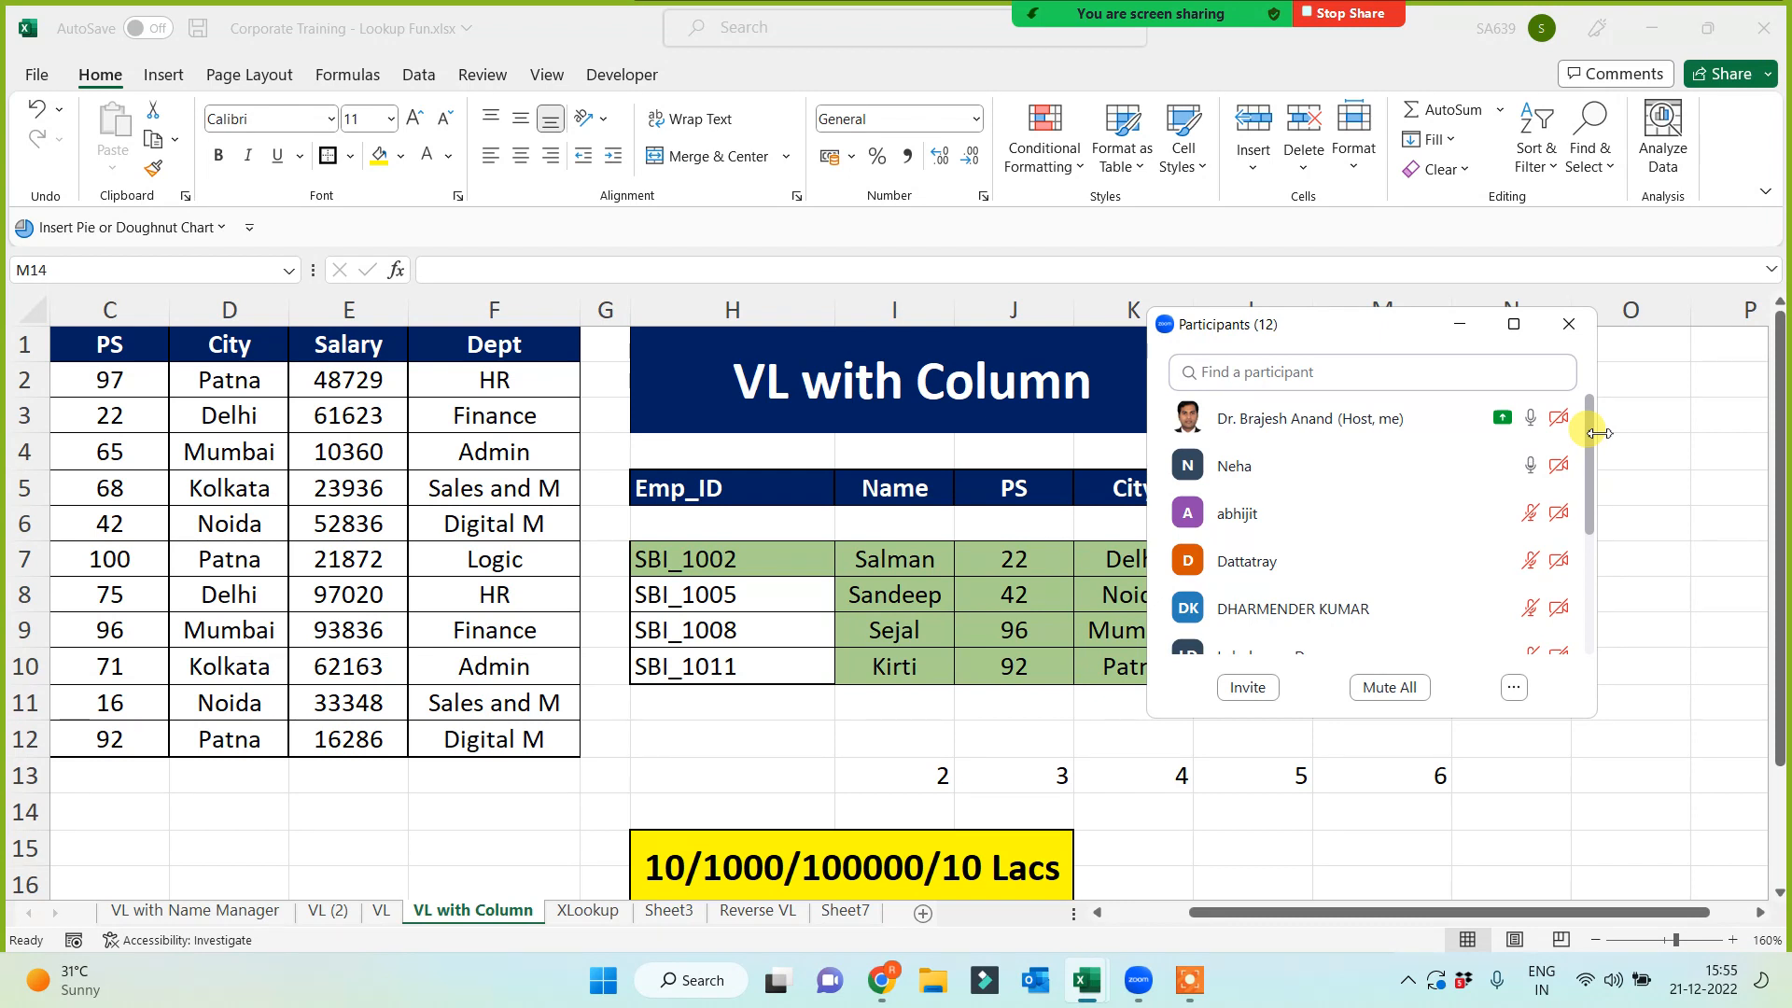
click(1459, 327)
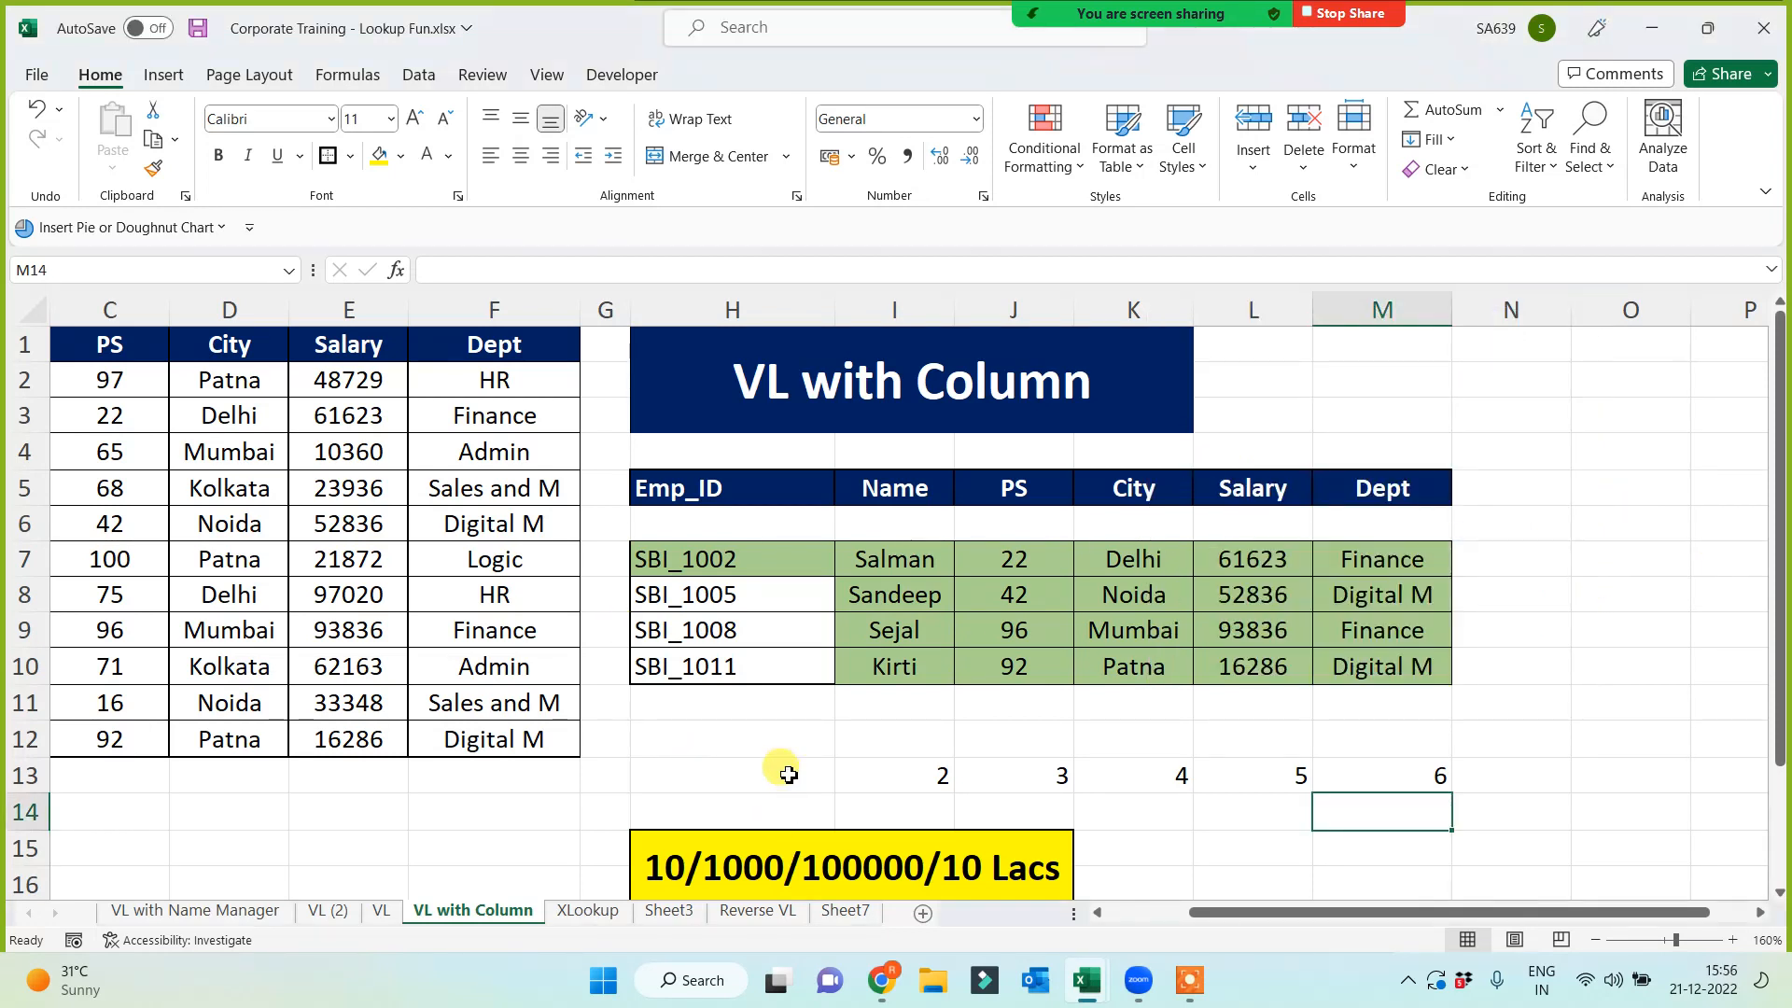
Centre the COLUMN index numbers in I13:M13, fill the cells yellow and save the workbook
click(540, 812)
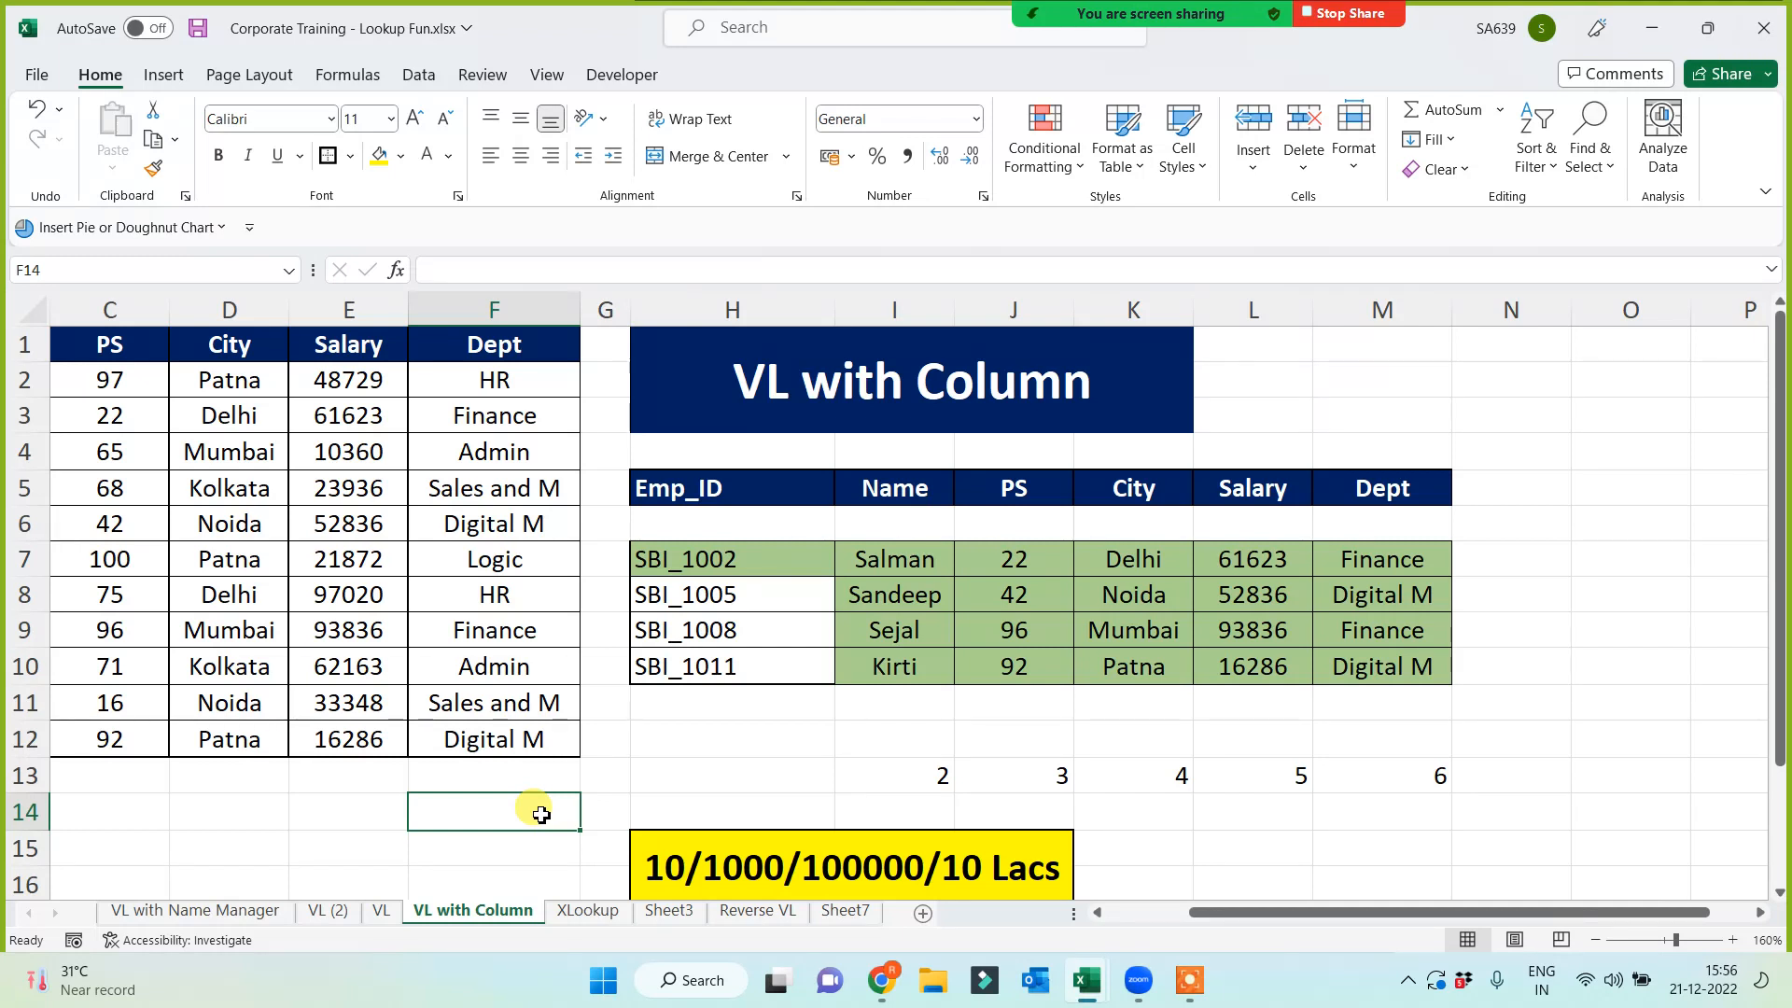
drag(919, 774, 1372, 765)
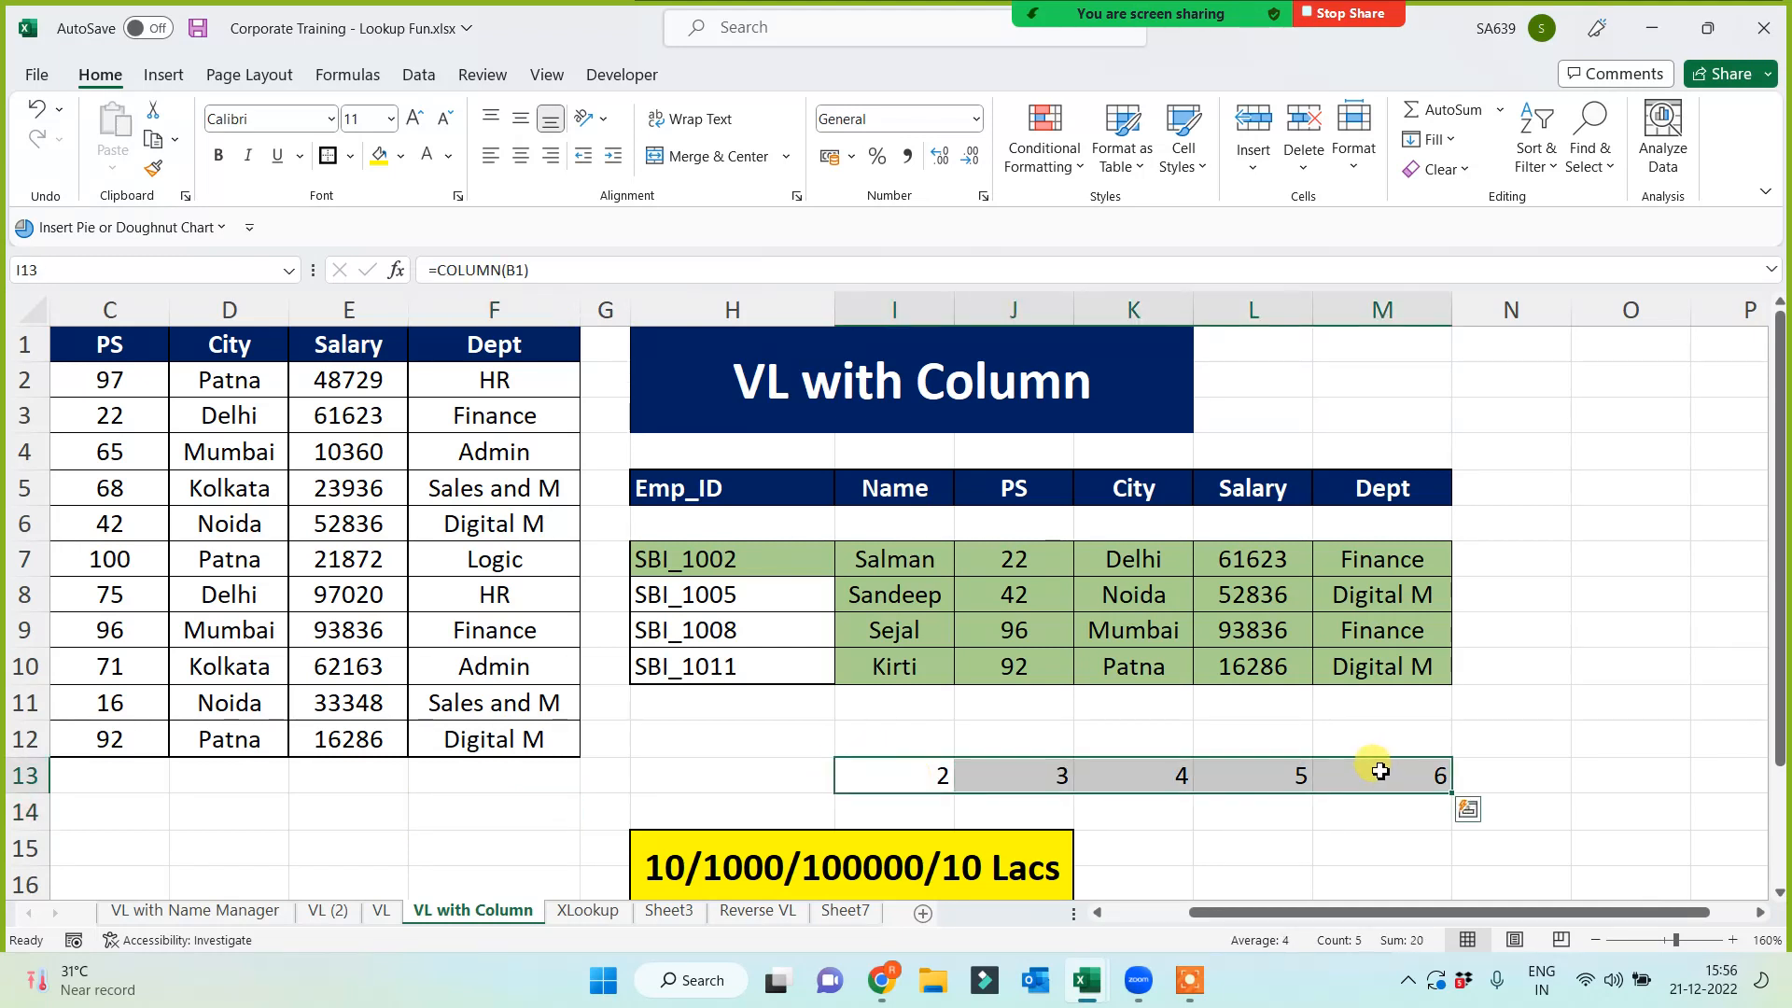
click(521, 159)
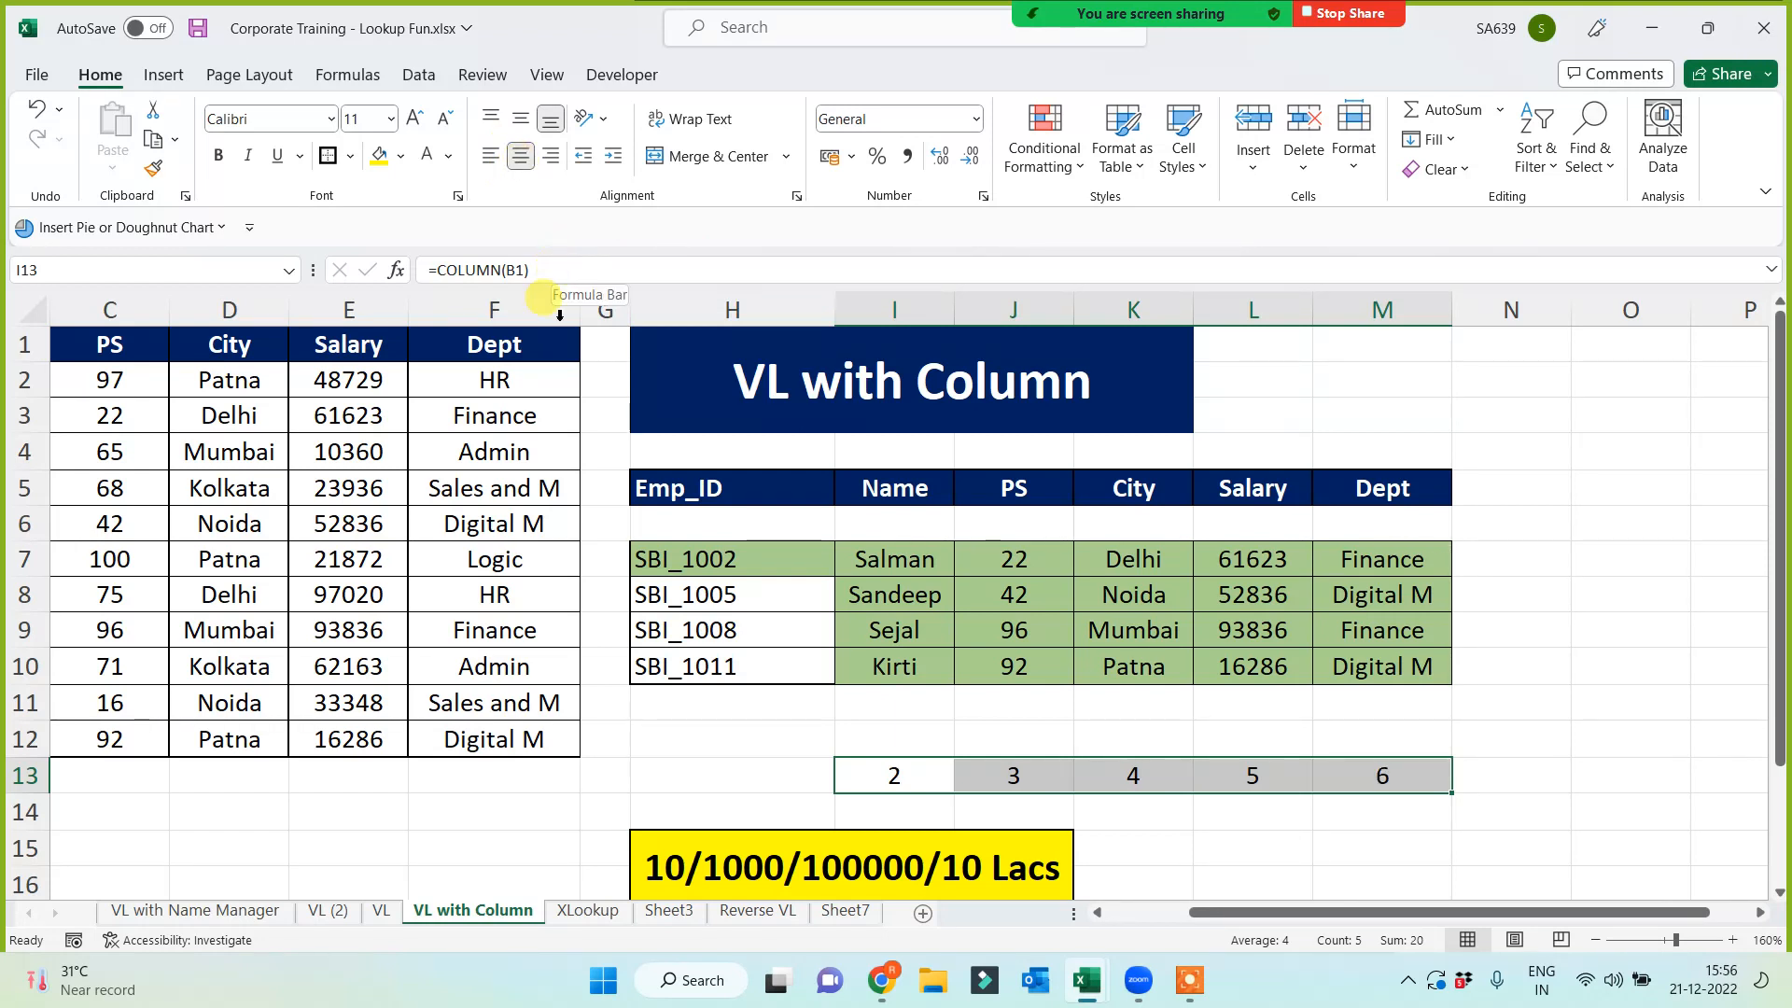
click(376, 159)
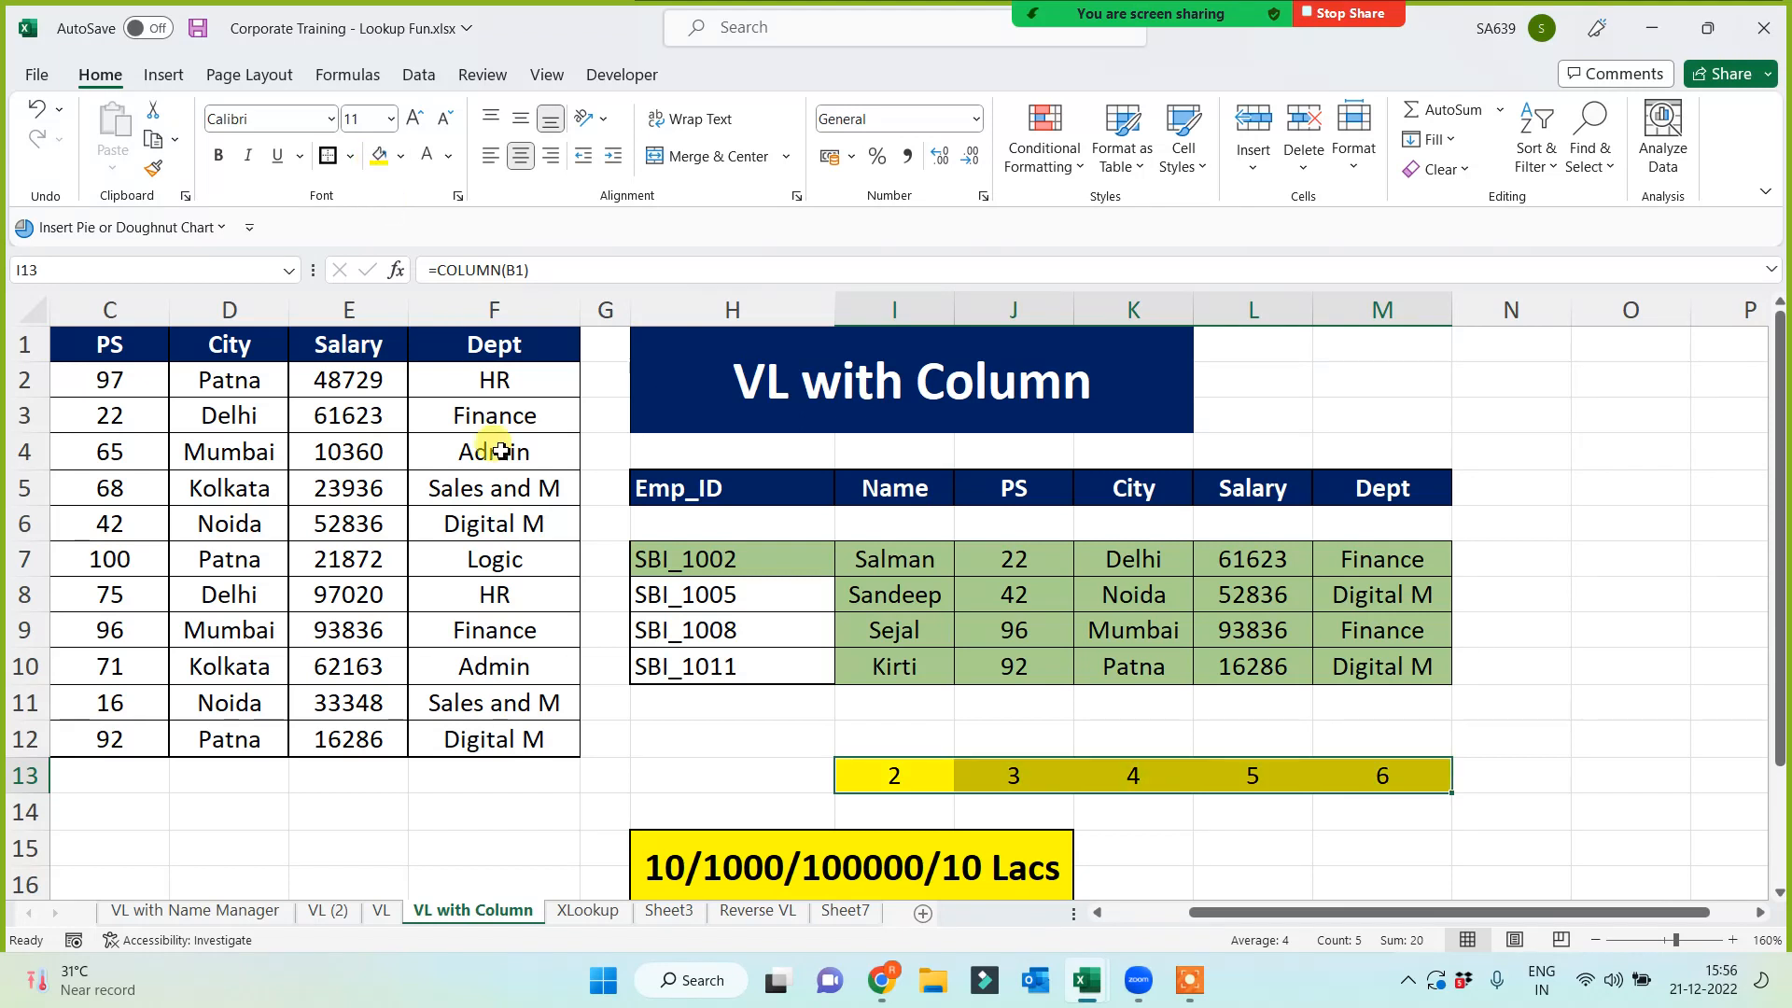
click(1563, 764)
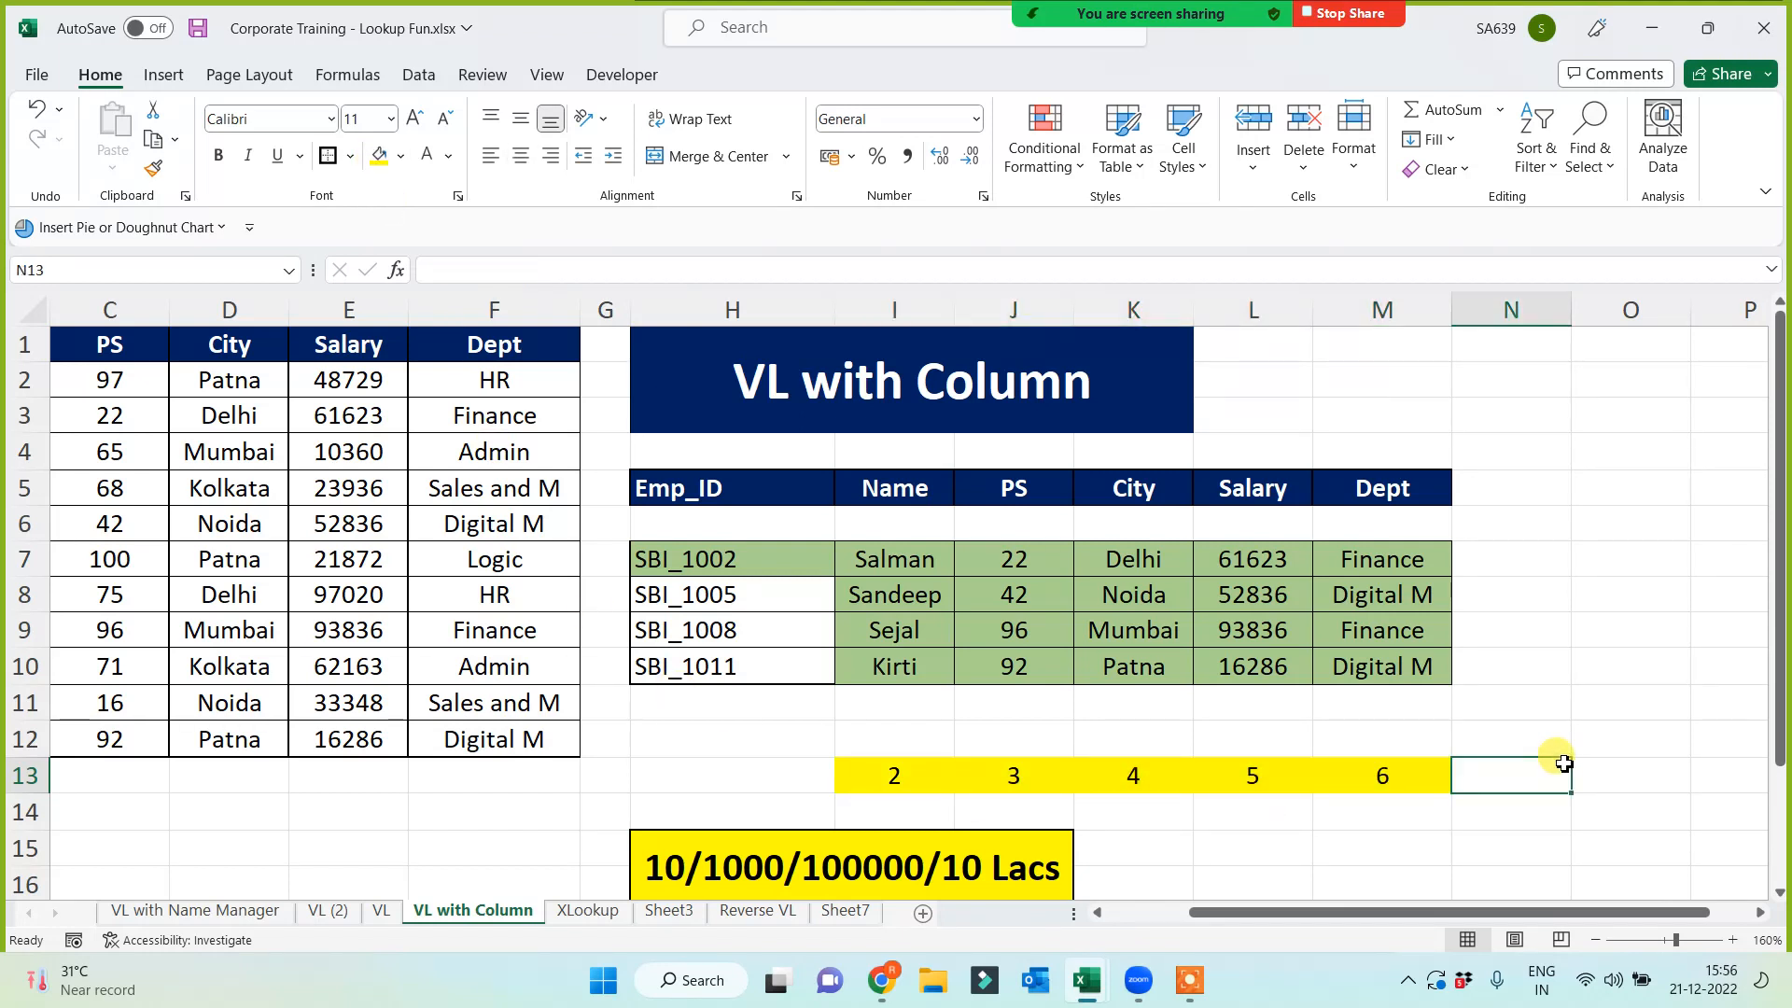
key(ctrl+s)
click(1548, 625)
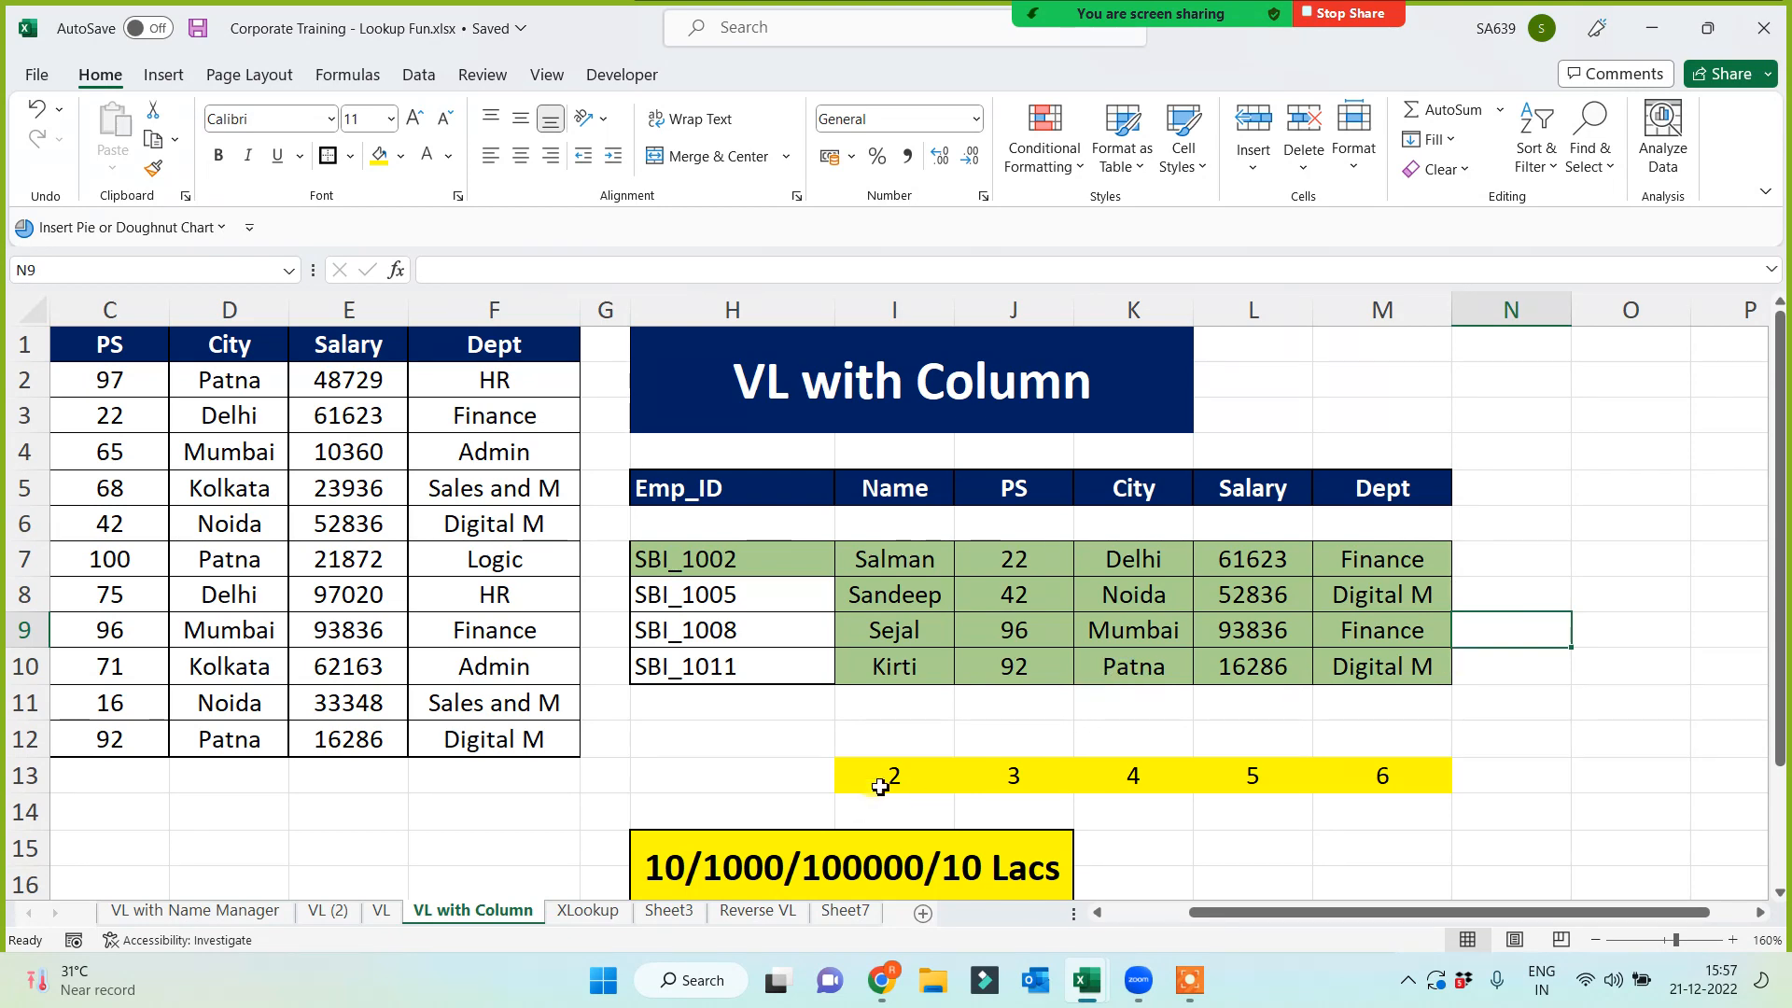
Make the COLUMN index numbers in I13:M13 bold and save the workbook
drag(892, 775, 1368, 778)
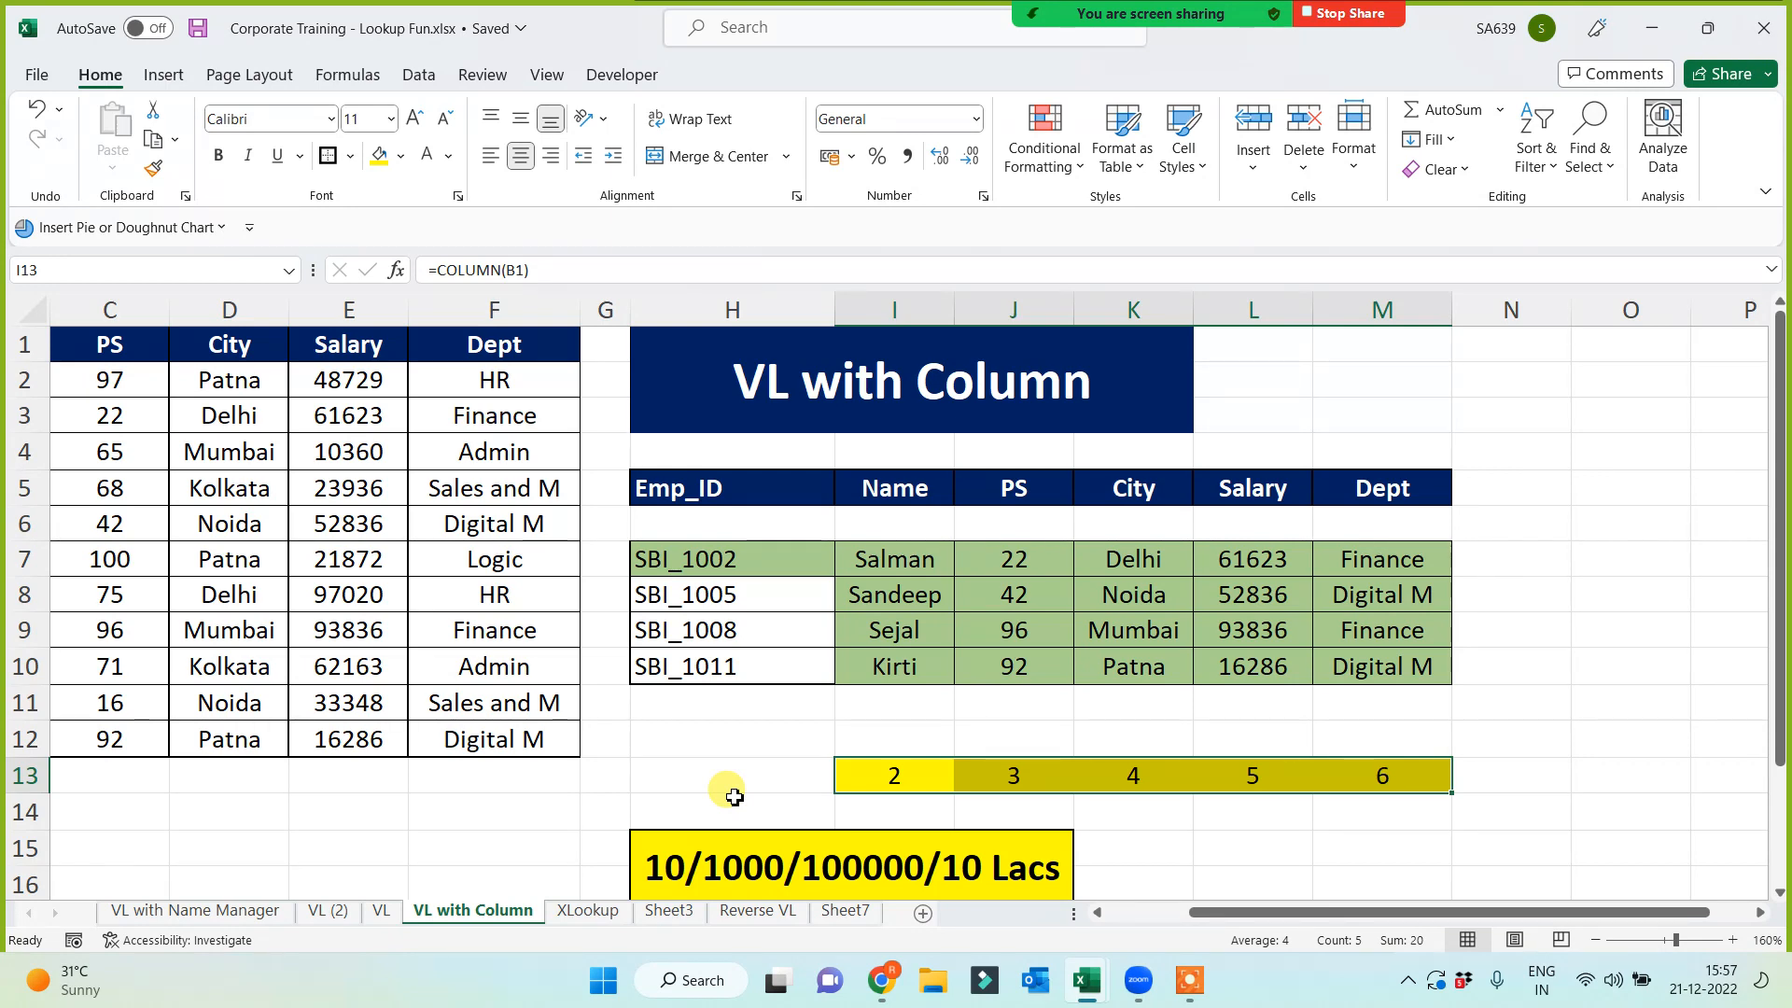
click(218, 155)
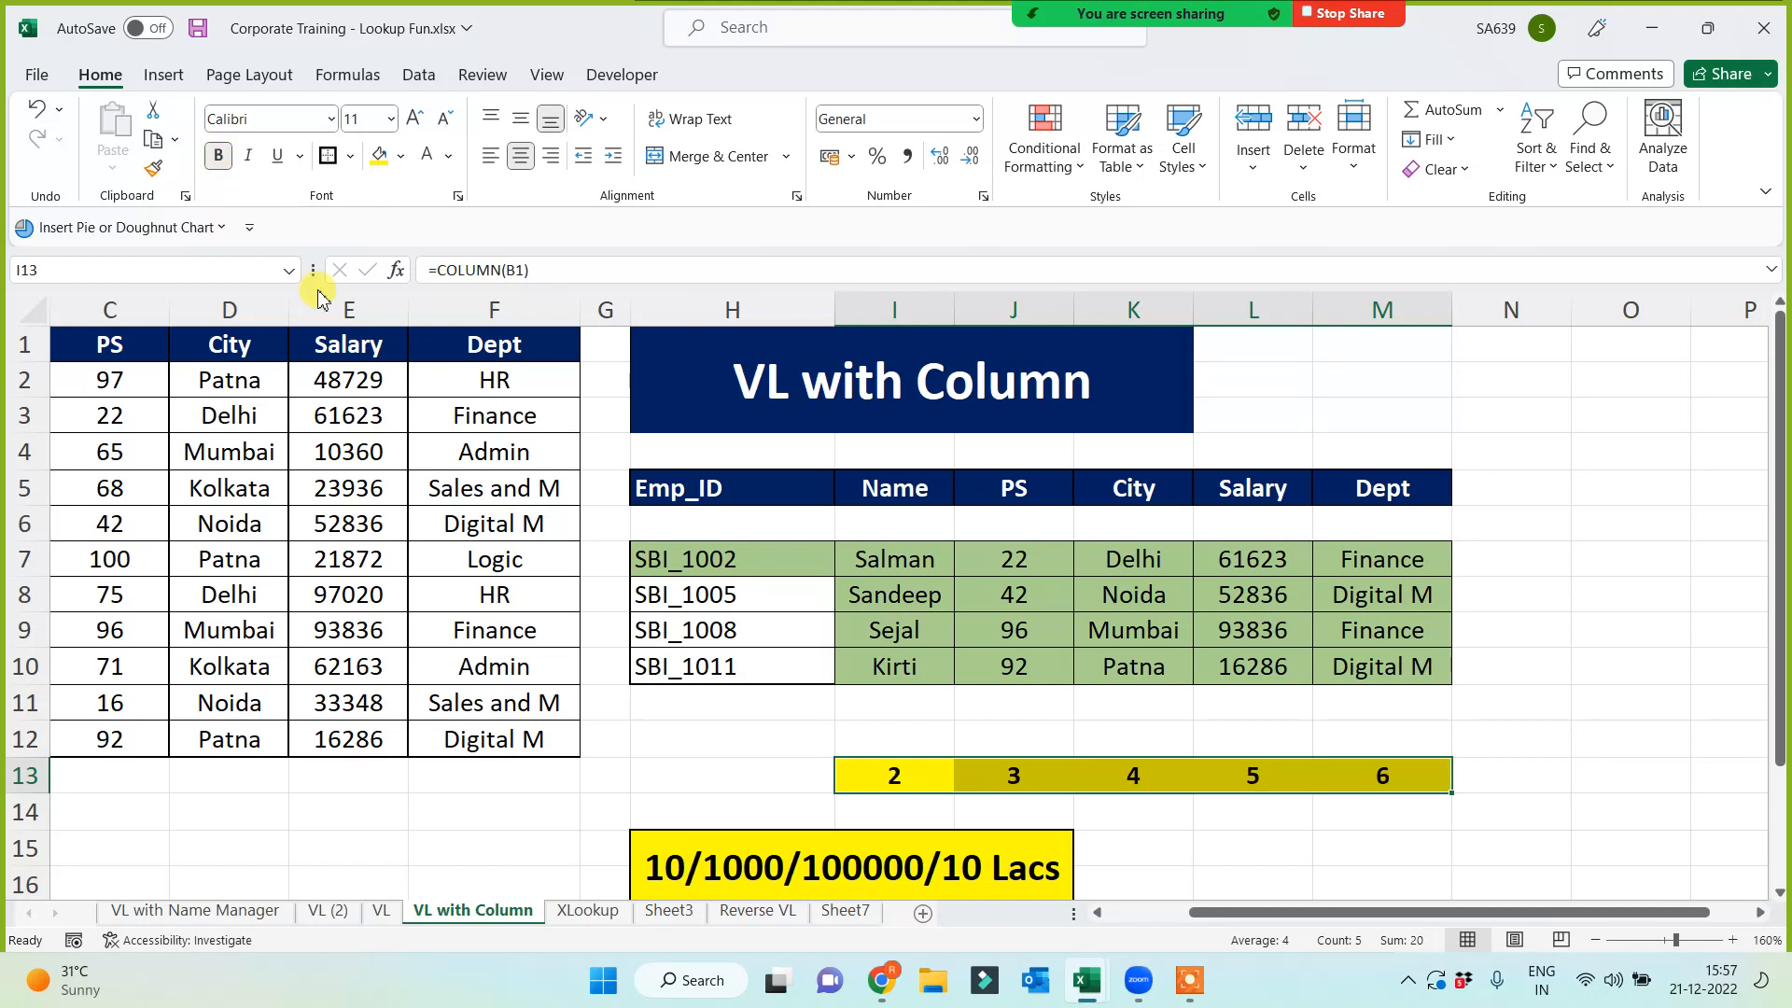
click(525, 816)
key(ctrl+s)
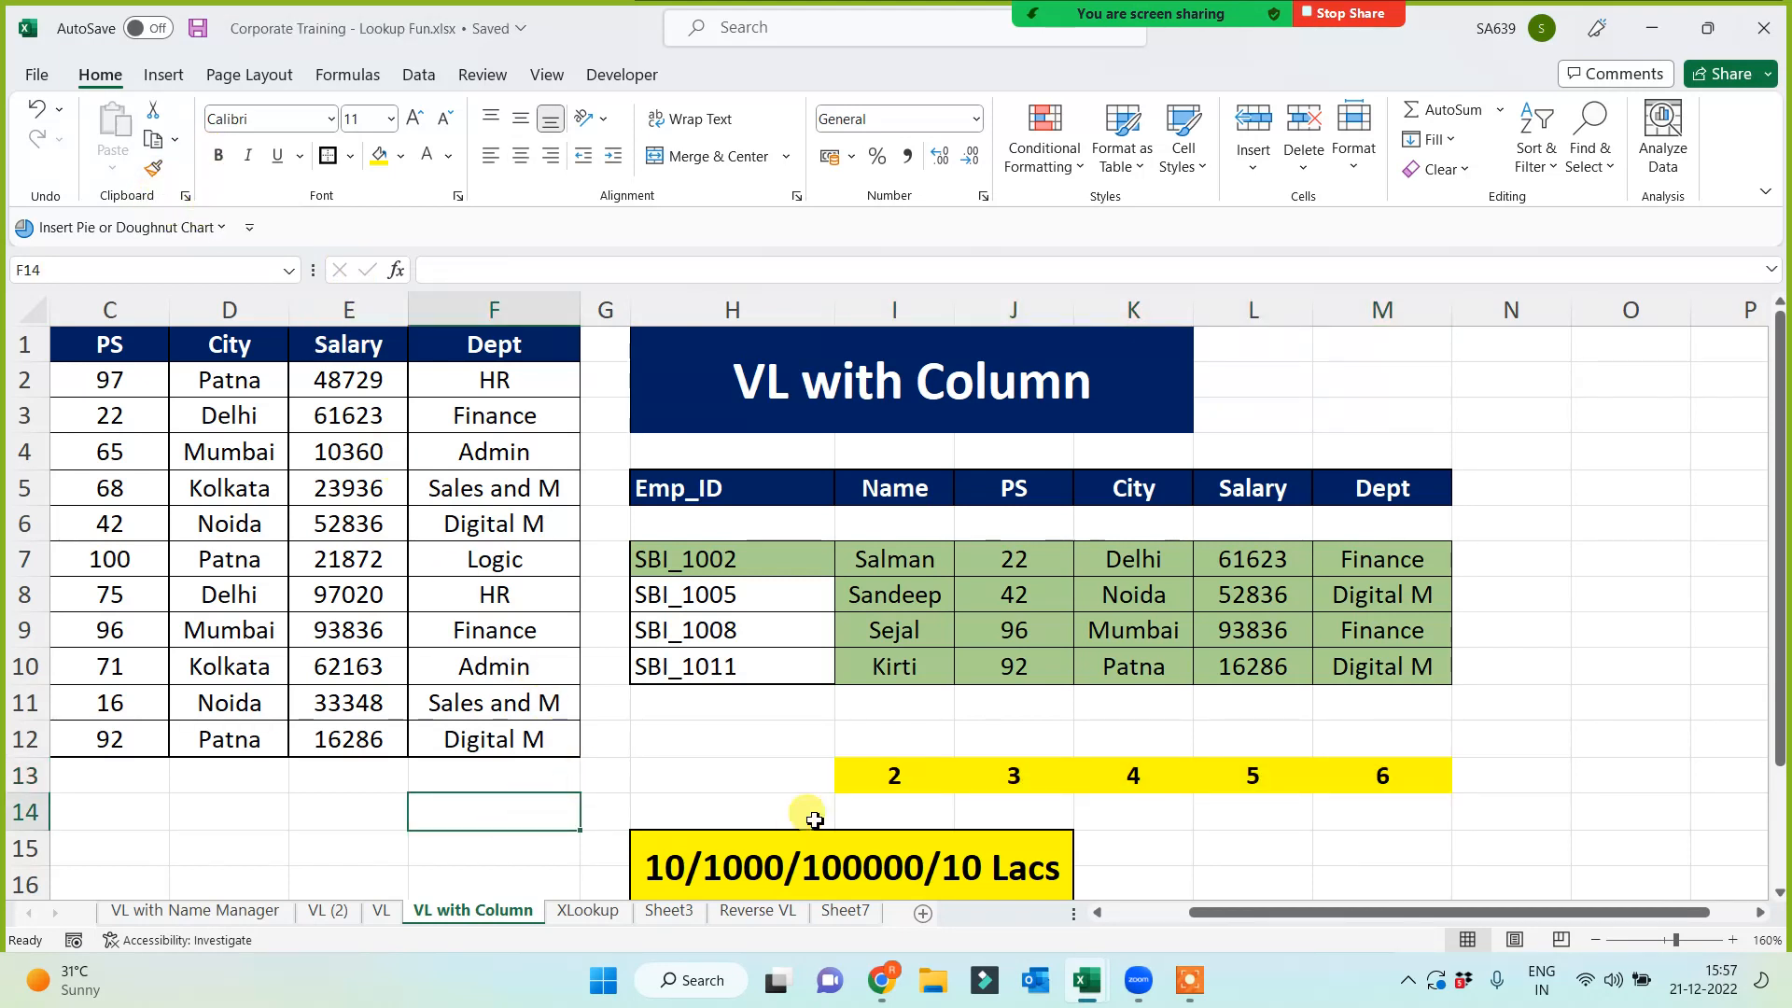
Add an outside border around the COLUMN index numbers in I13:M13
drag(894, 776, 1340, 780)
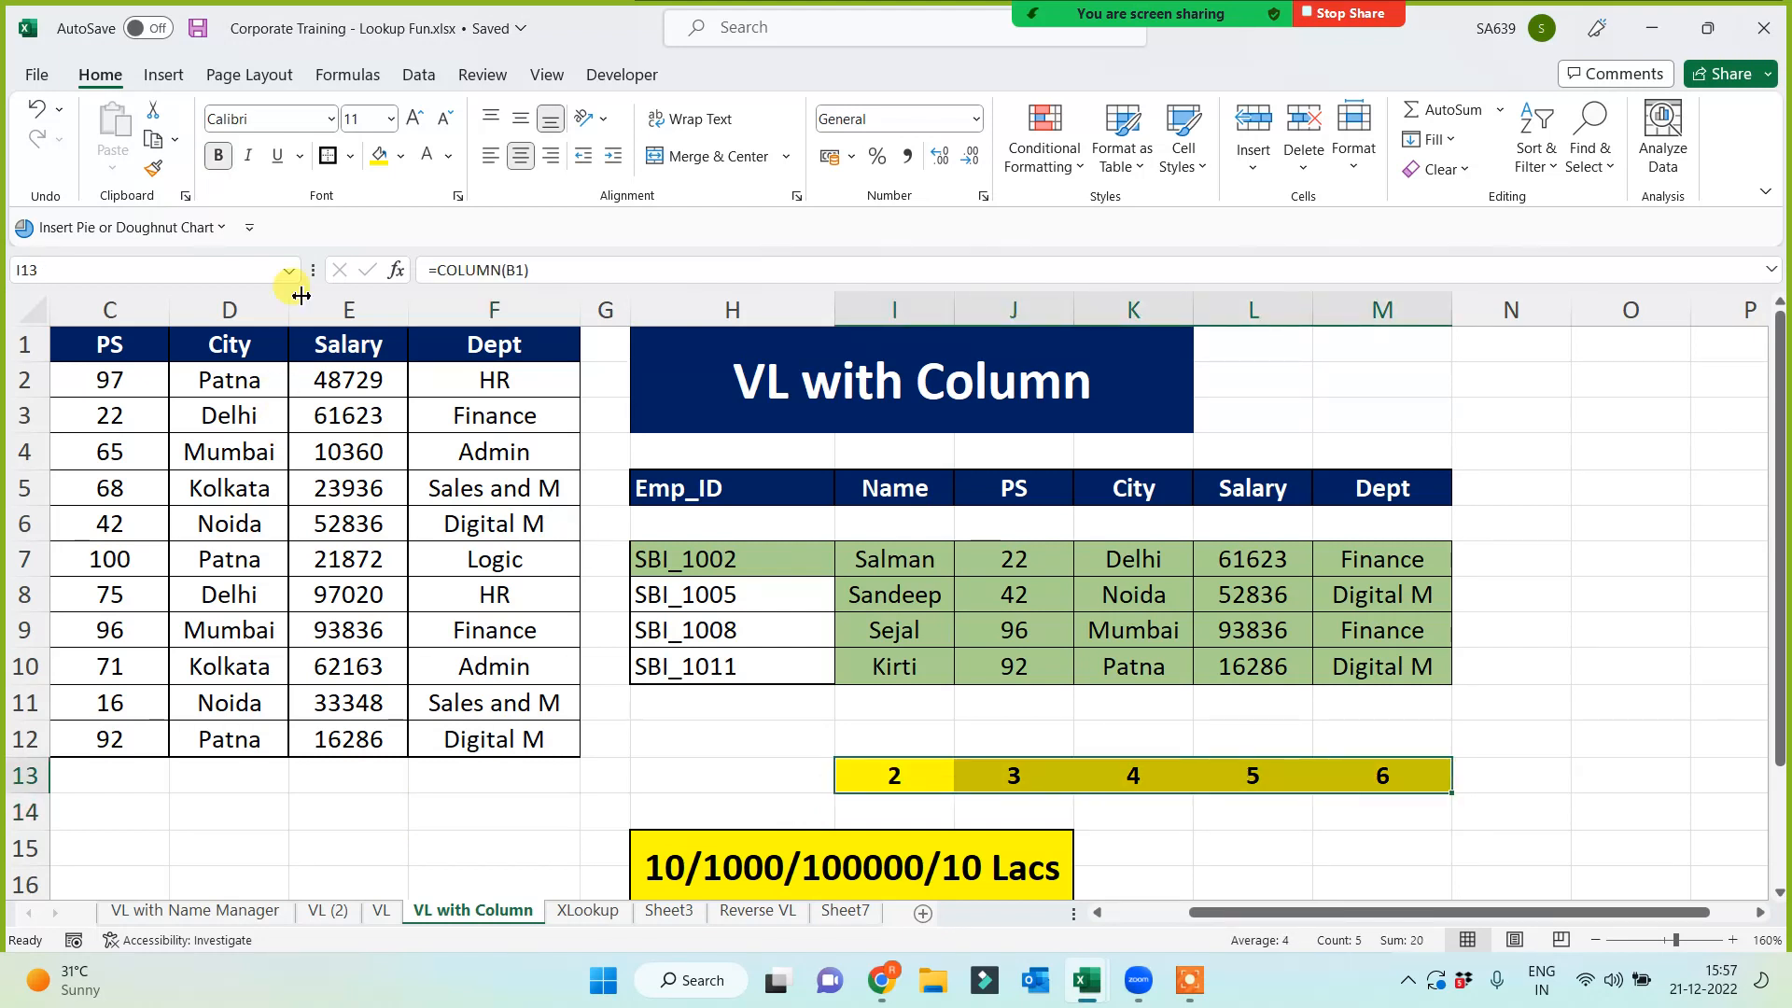
click(509, 841)
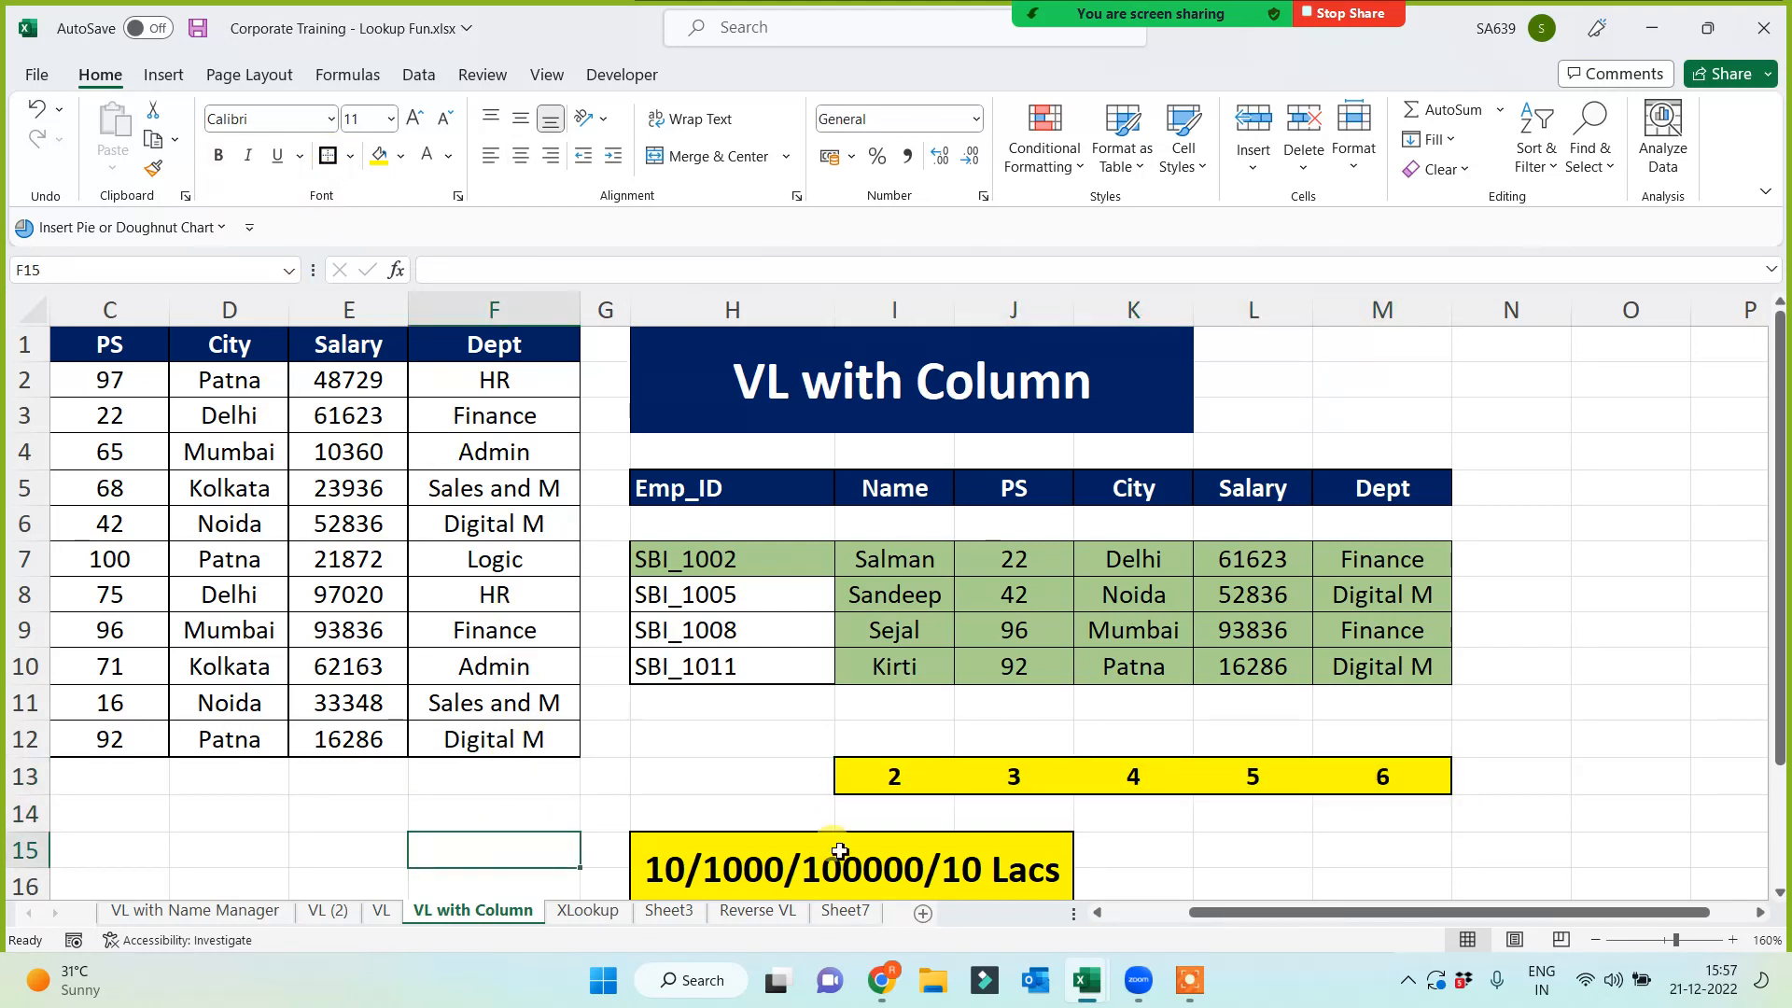
drag(932, 780, 1381, 777)
click(1616, 730)
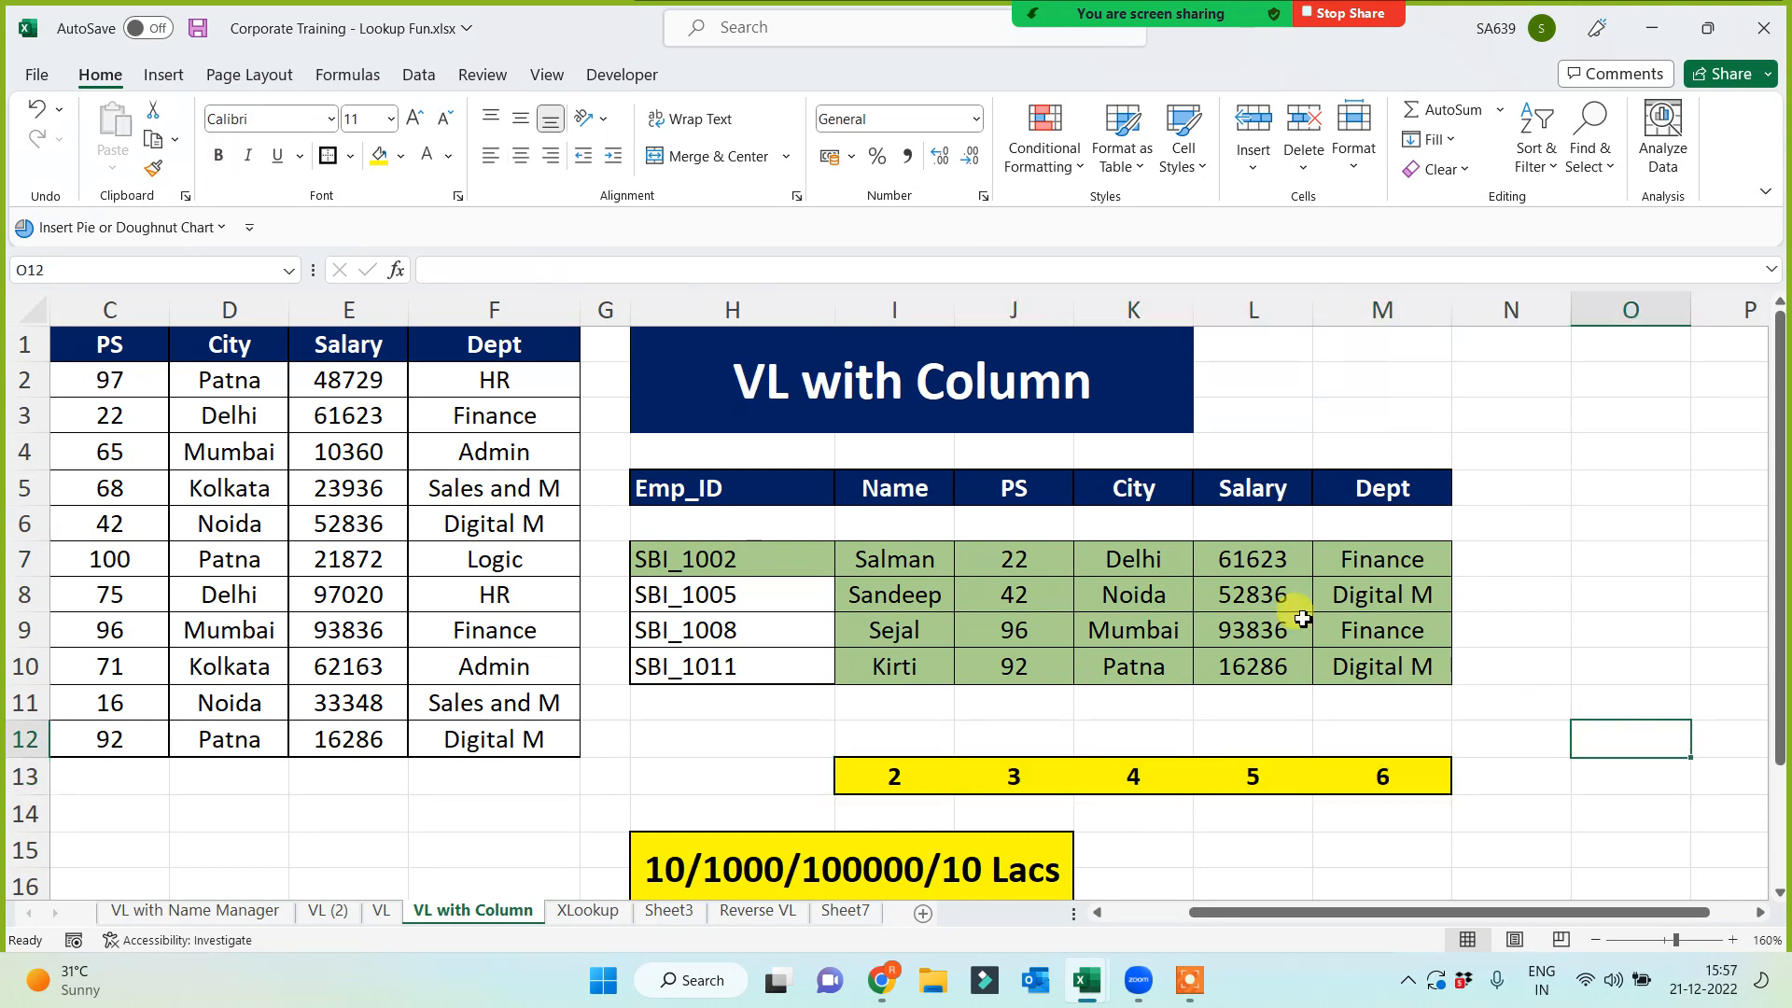
Extend the merged, centred "VL with Column" title across H1:M3 to match the table's width and save the workbook
click(667, 345)
drag(976, 348, 1325, 365)
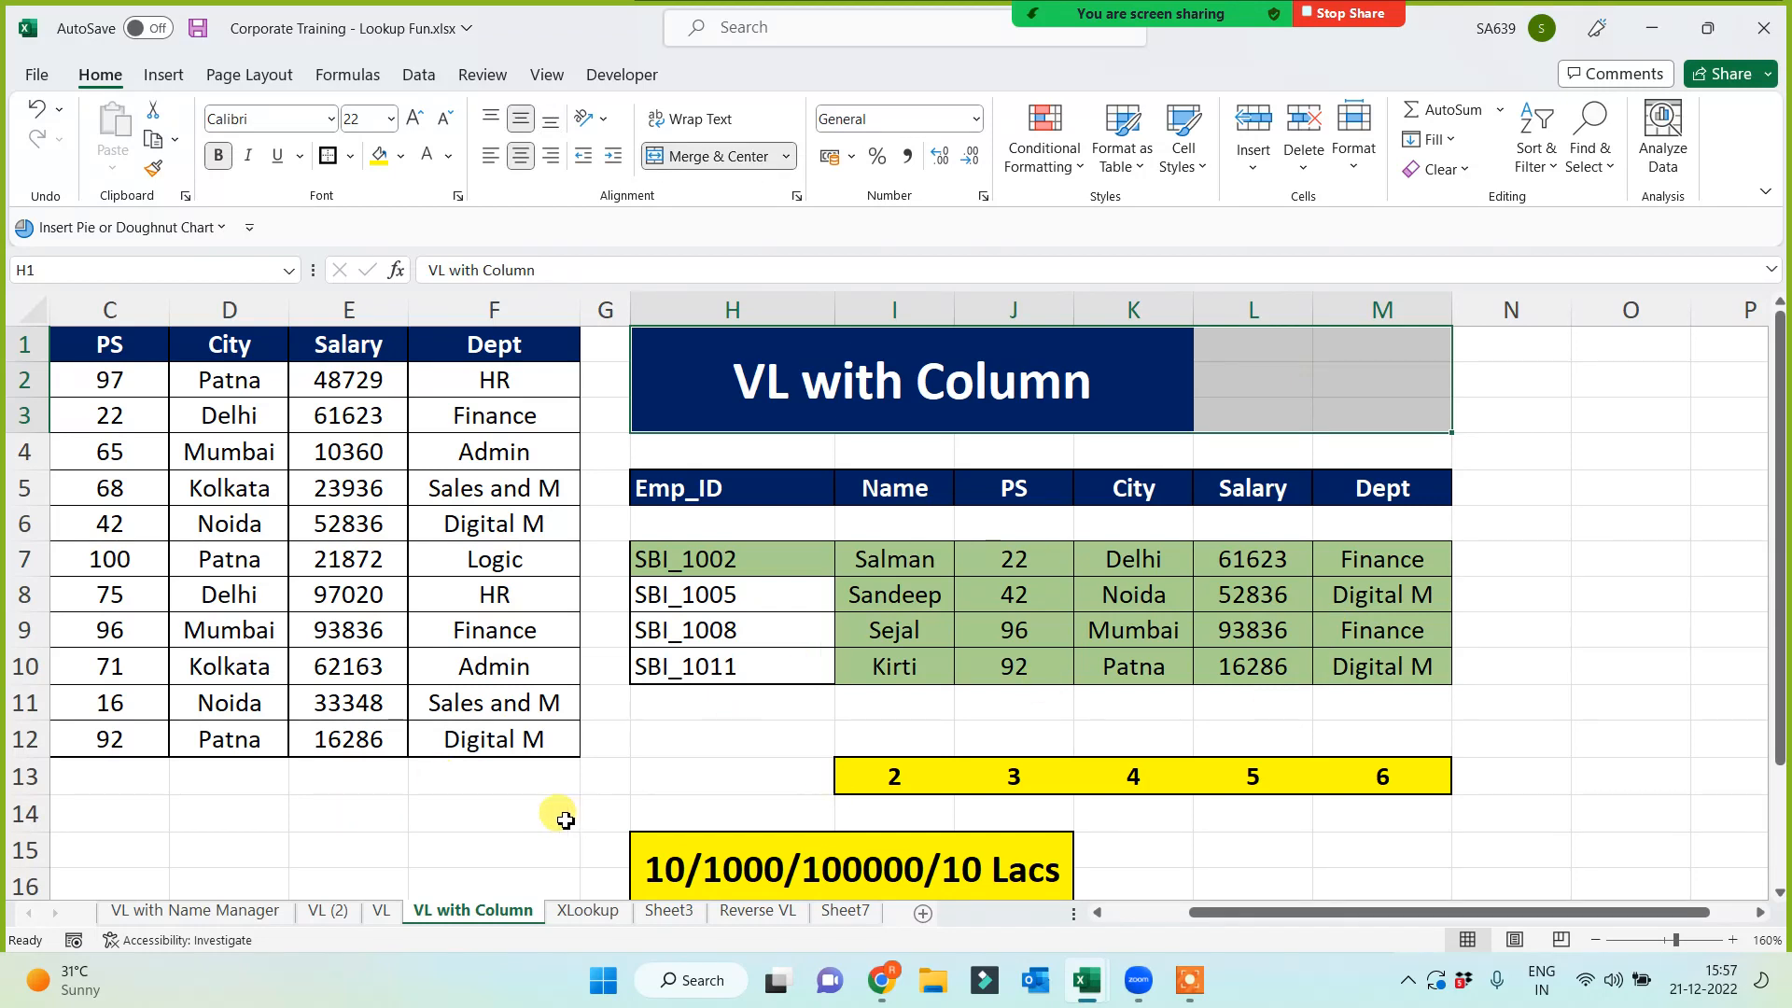
click(689, 159)
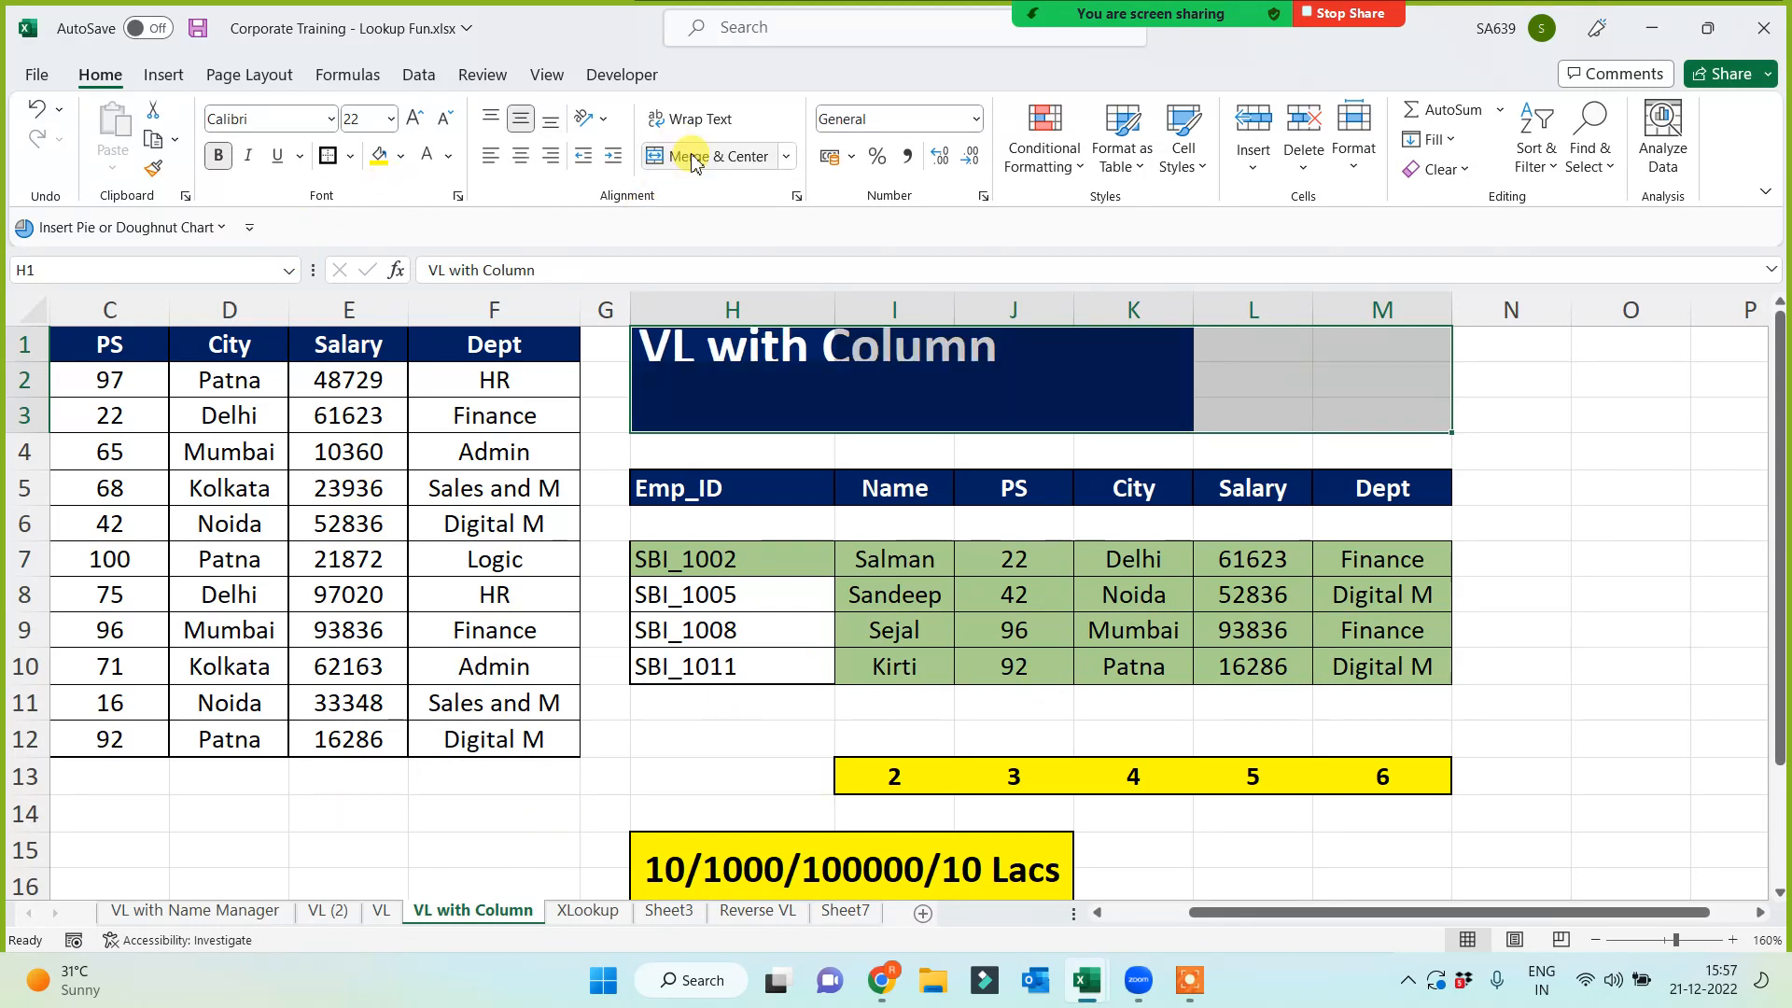
click(688, 159)
click(1598, 623)
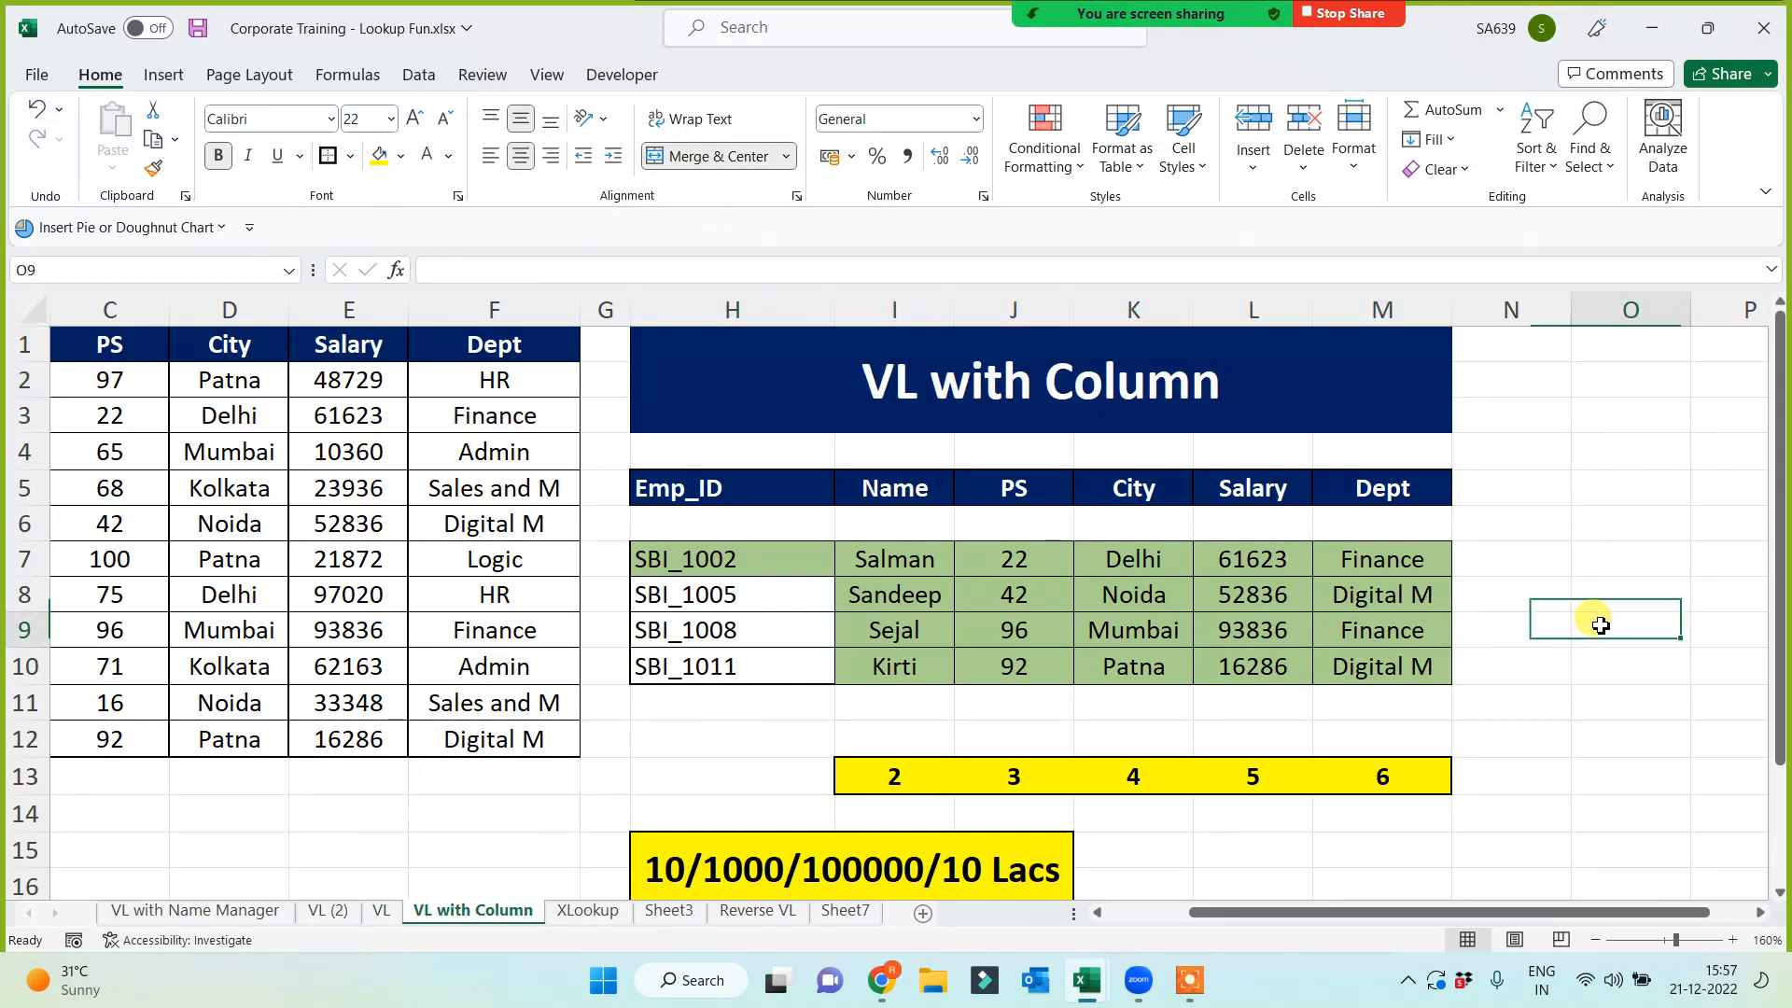
key(ctrl+s)
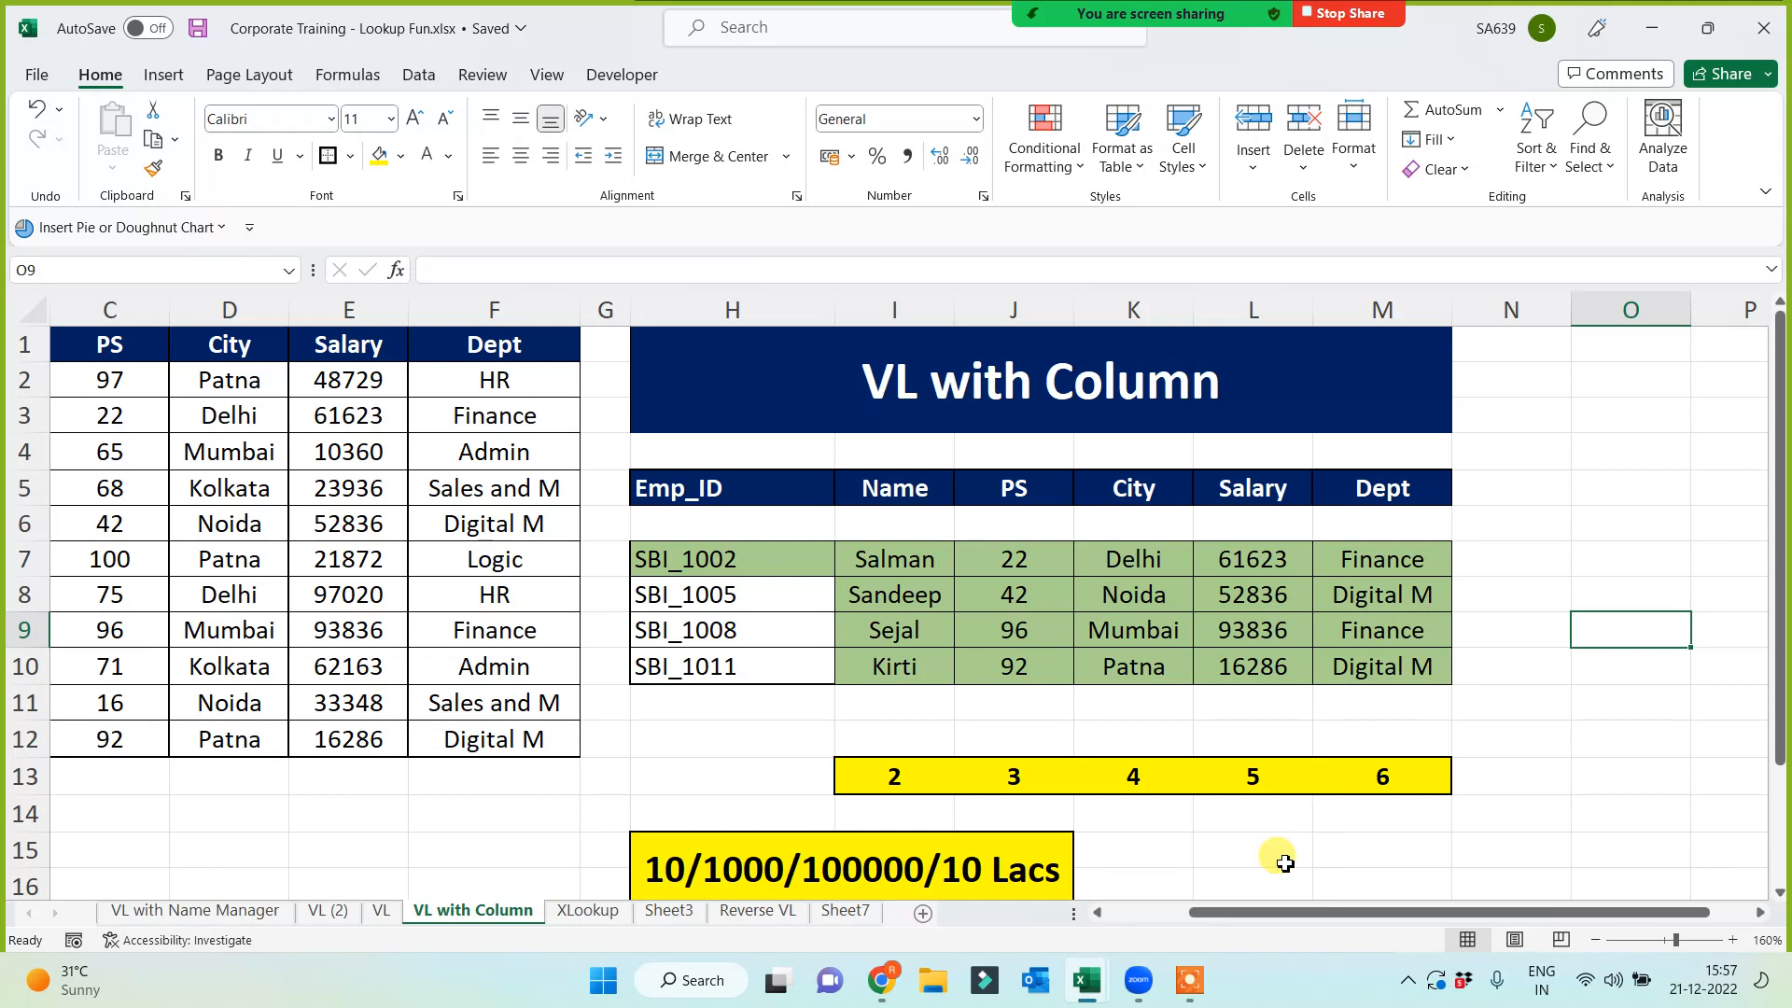
click(1192, 985)
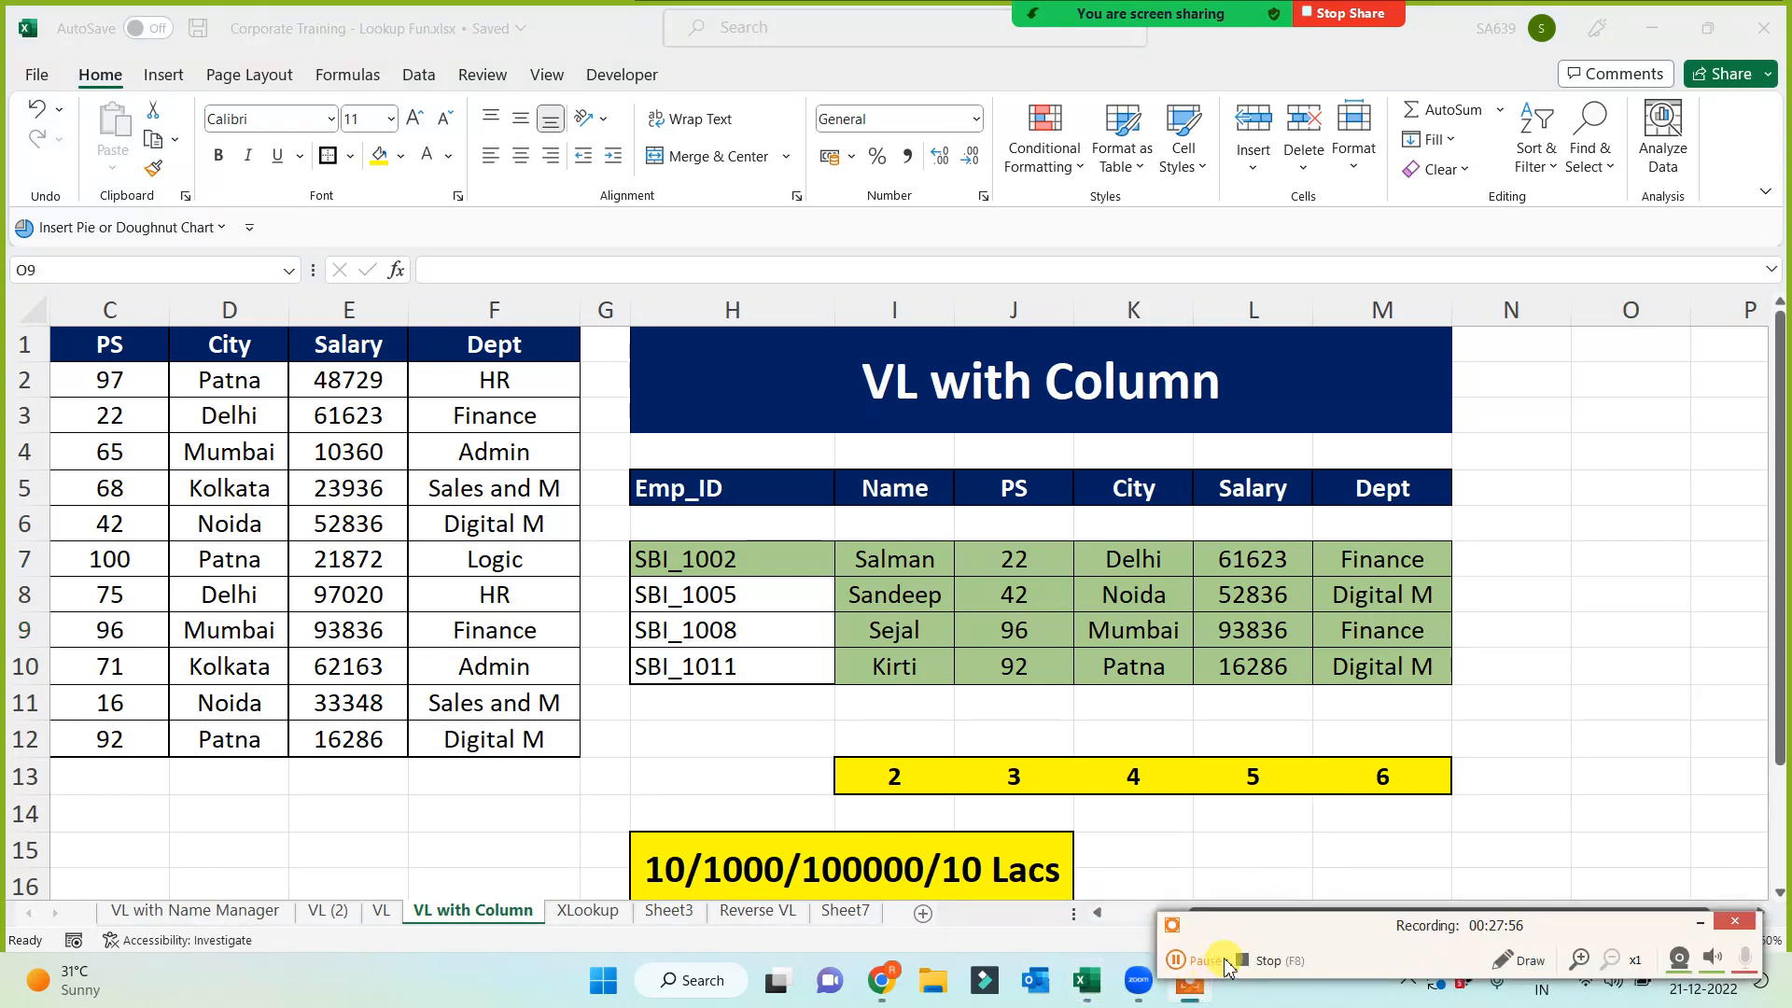